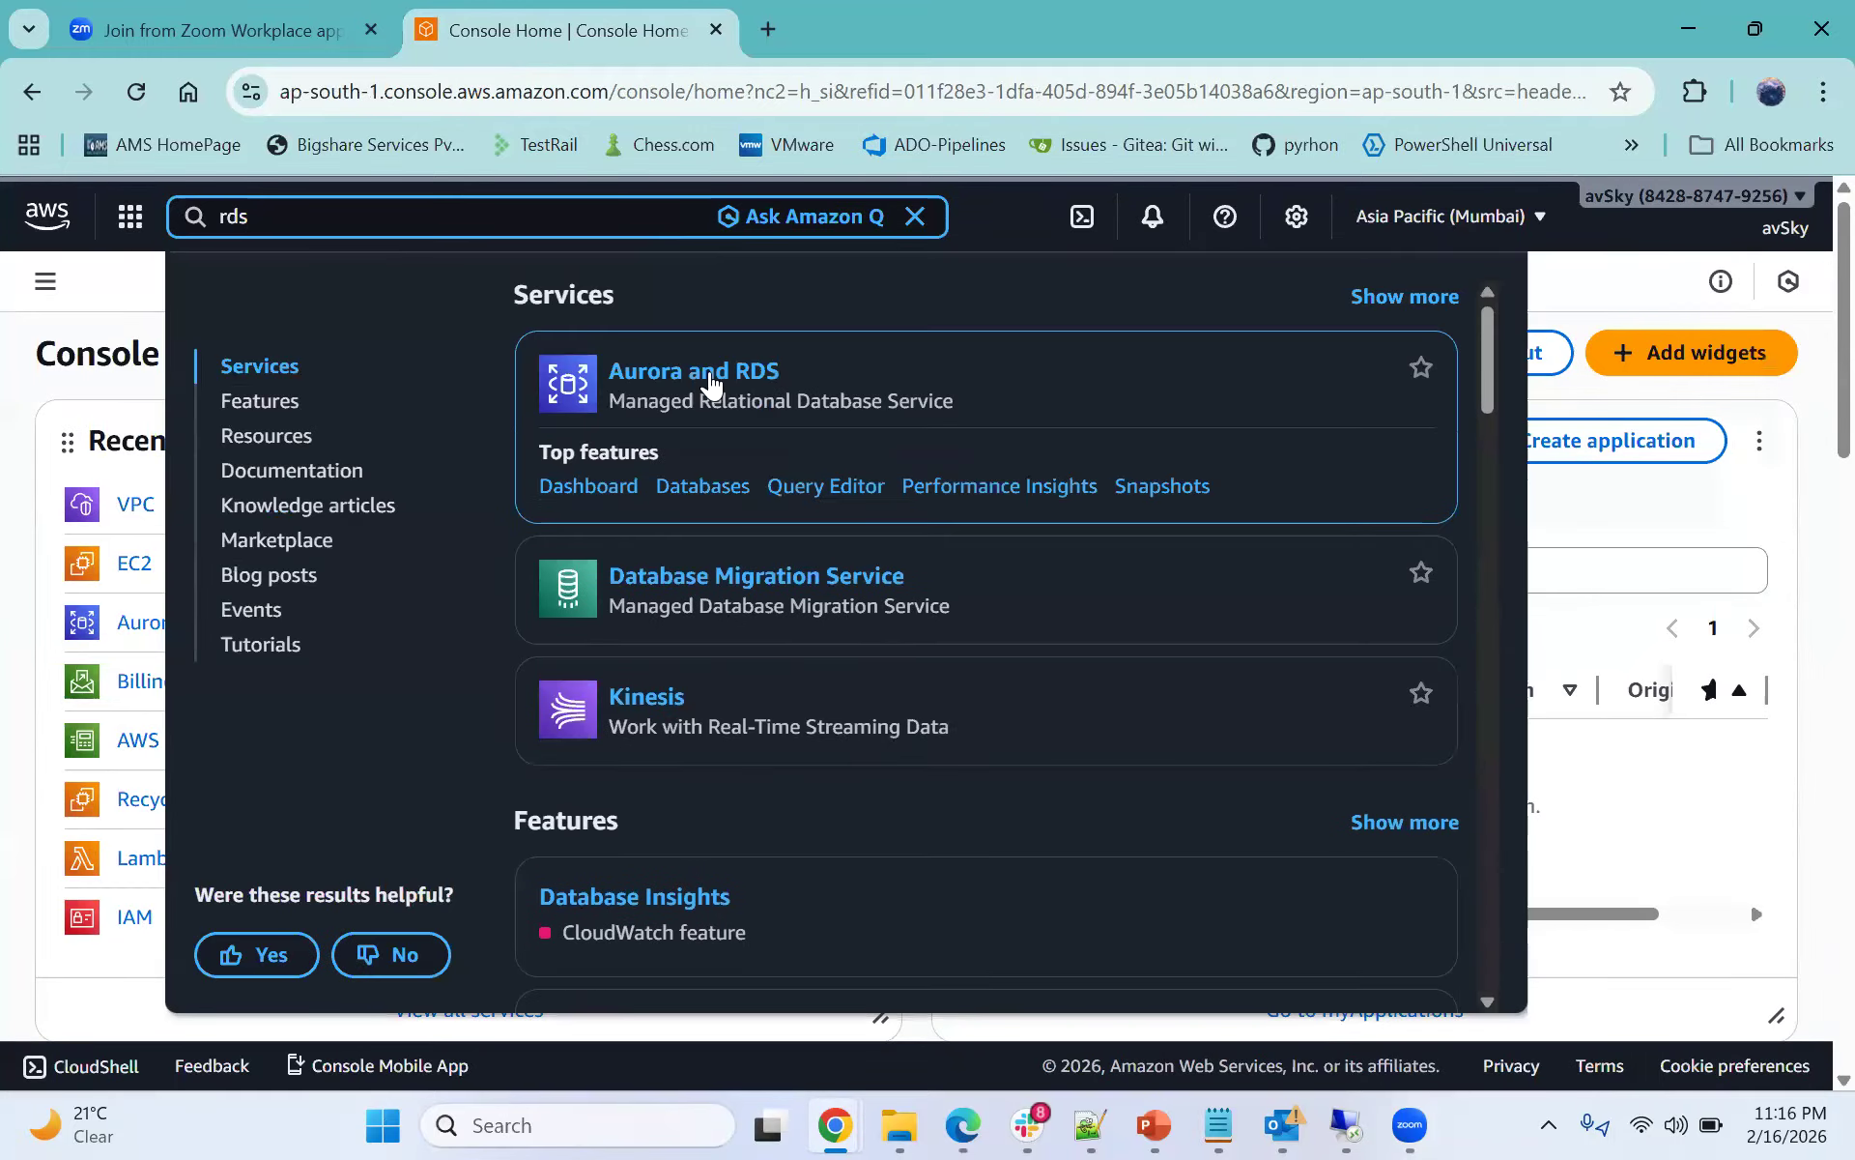
# - Open the Aurora and RDS service, go to Databases, and start creating a new database
pyautogui.click(709, 371)
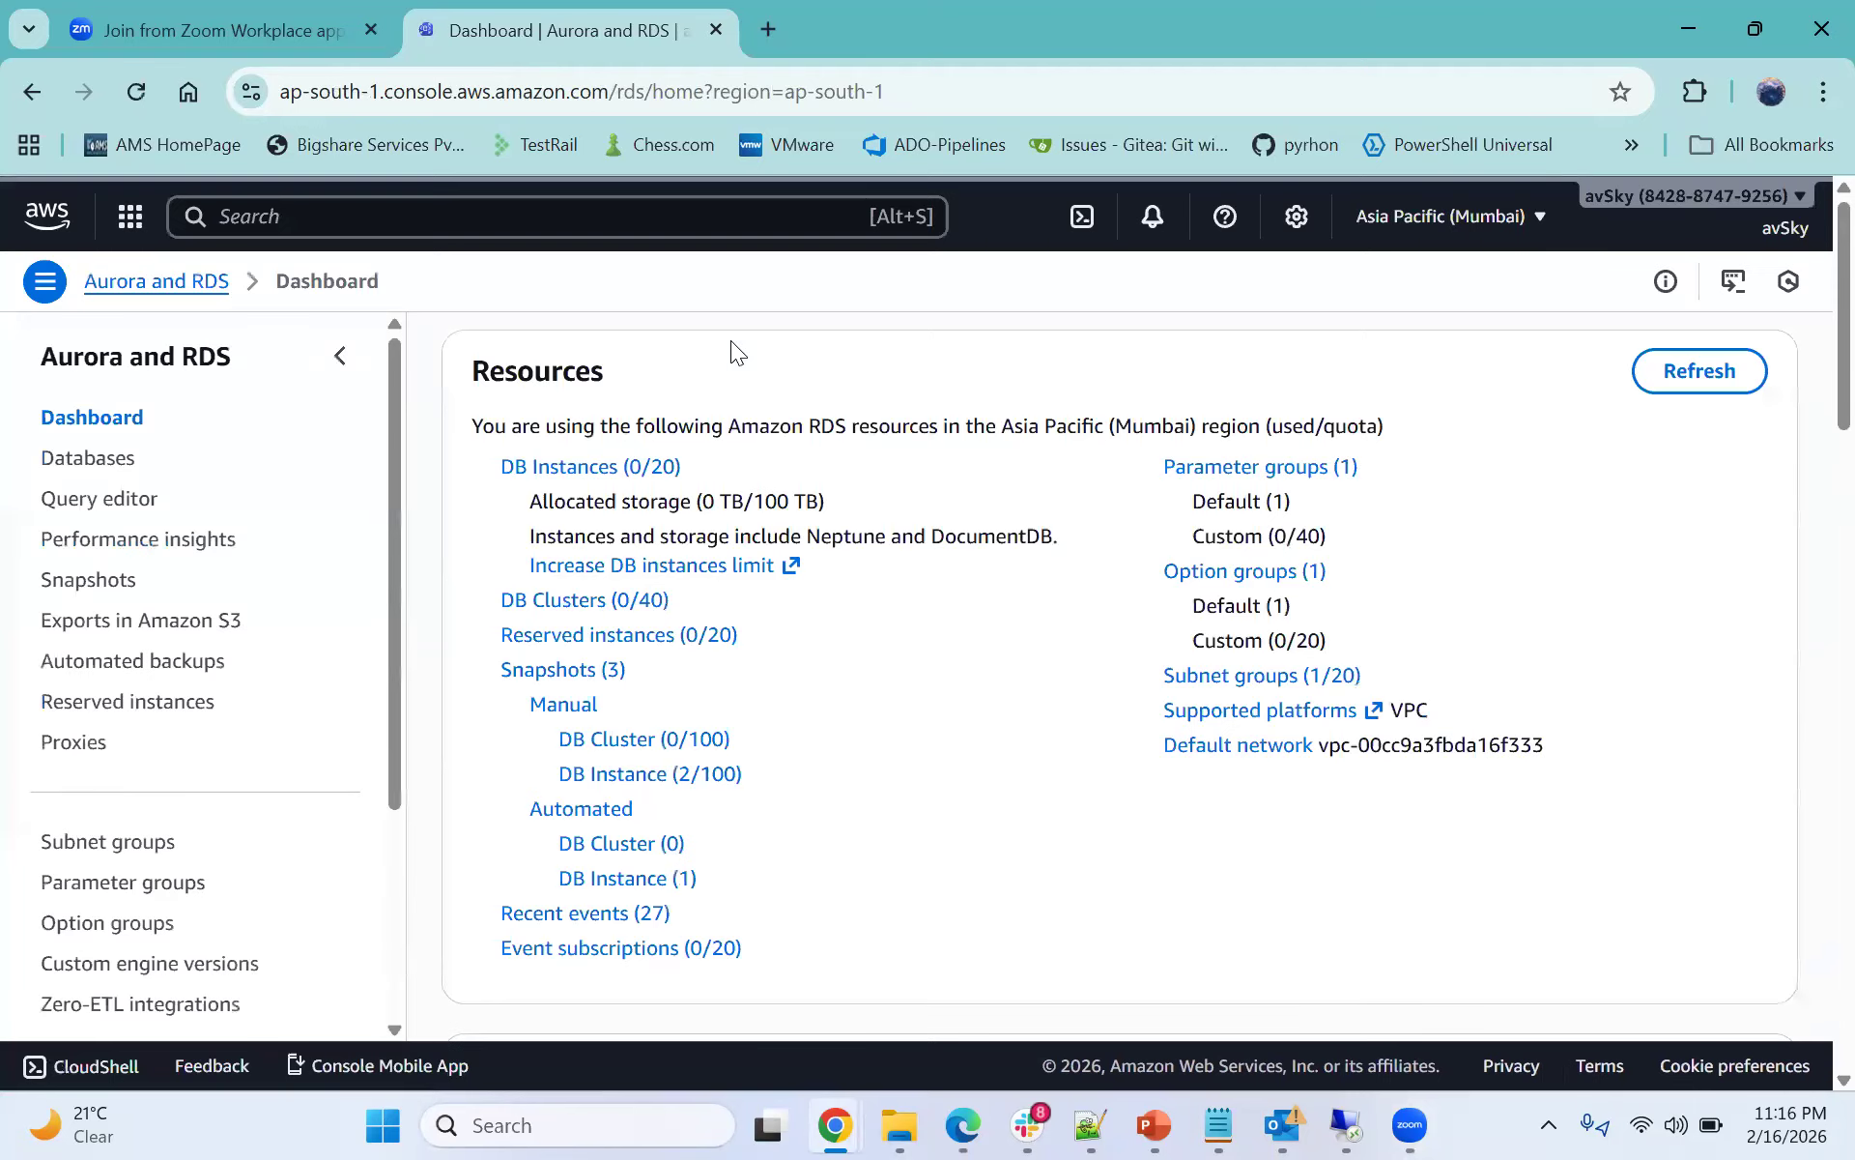
pyautogui.click(106, 462)
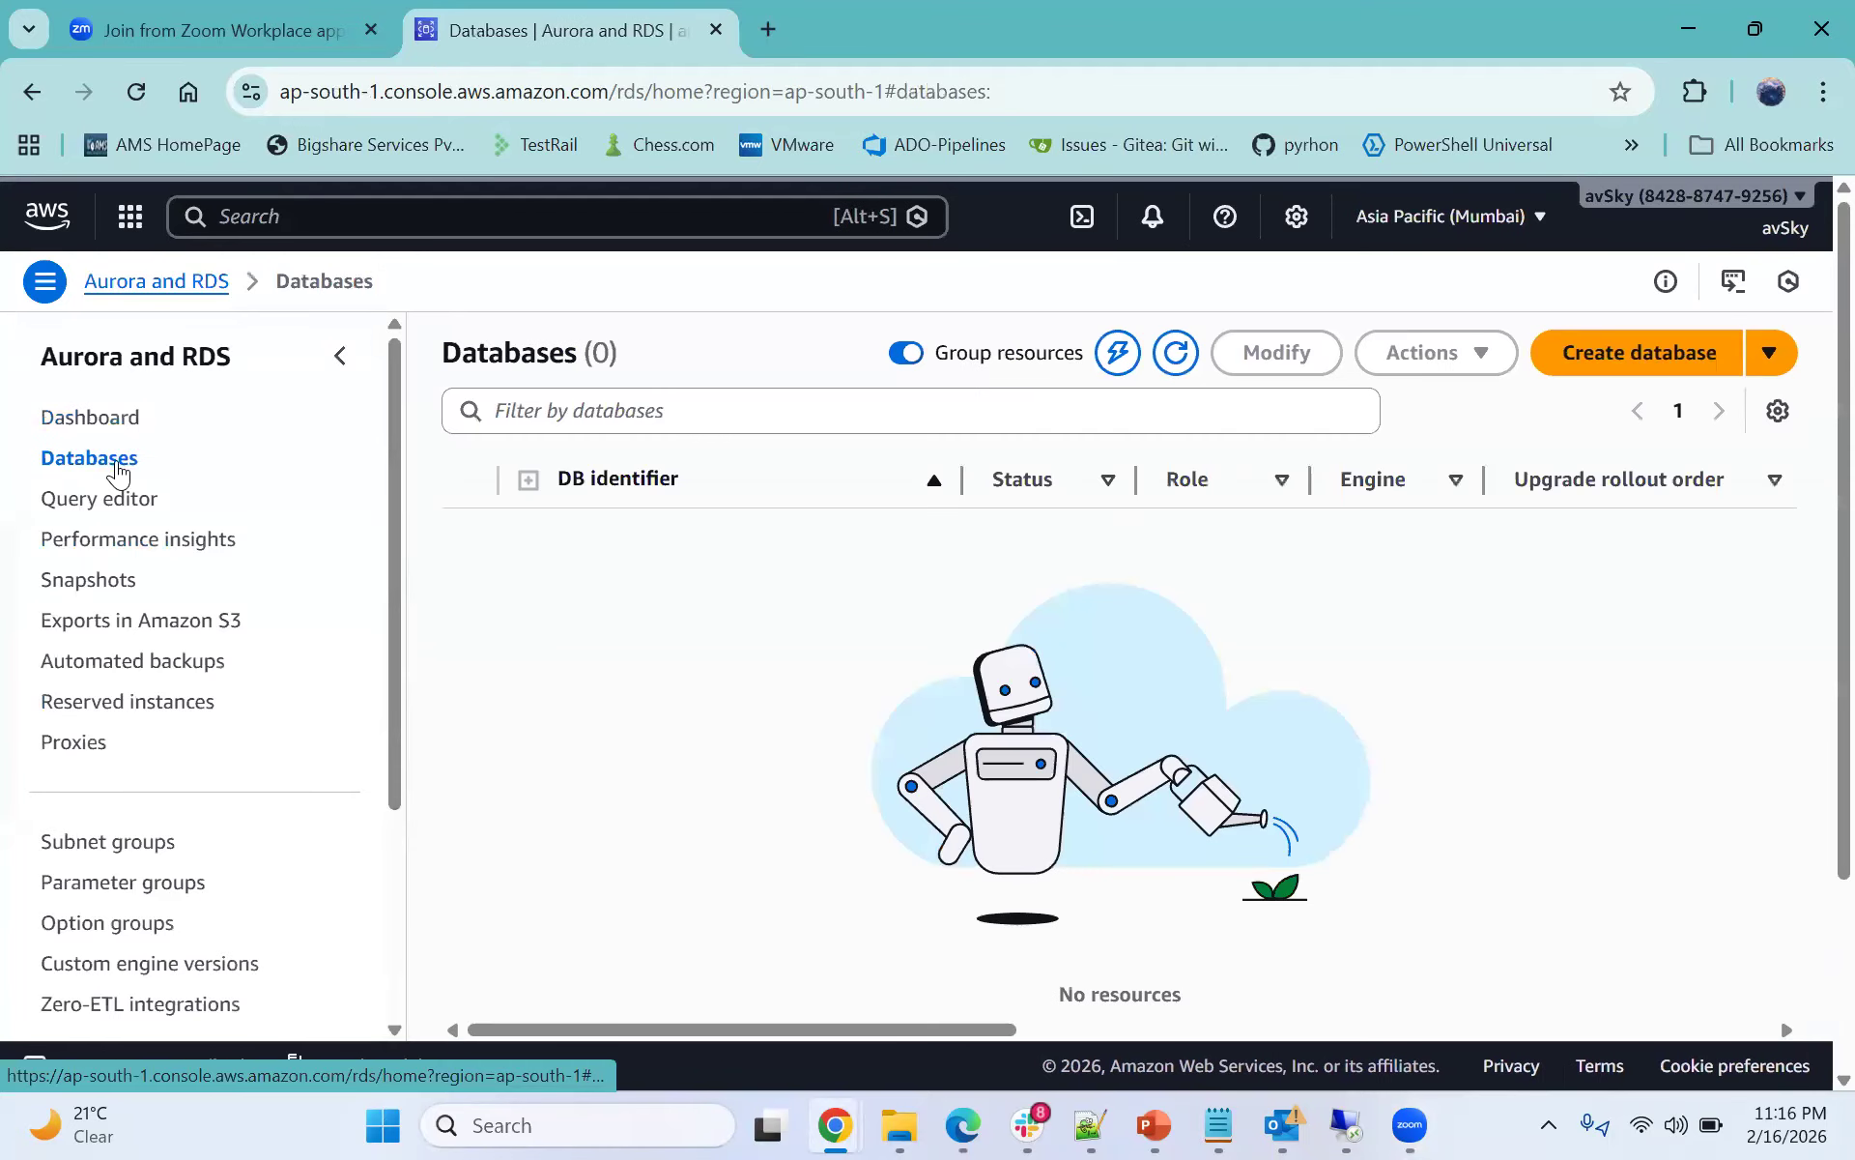
pyautogui.click(1580, 373)
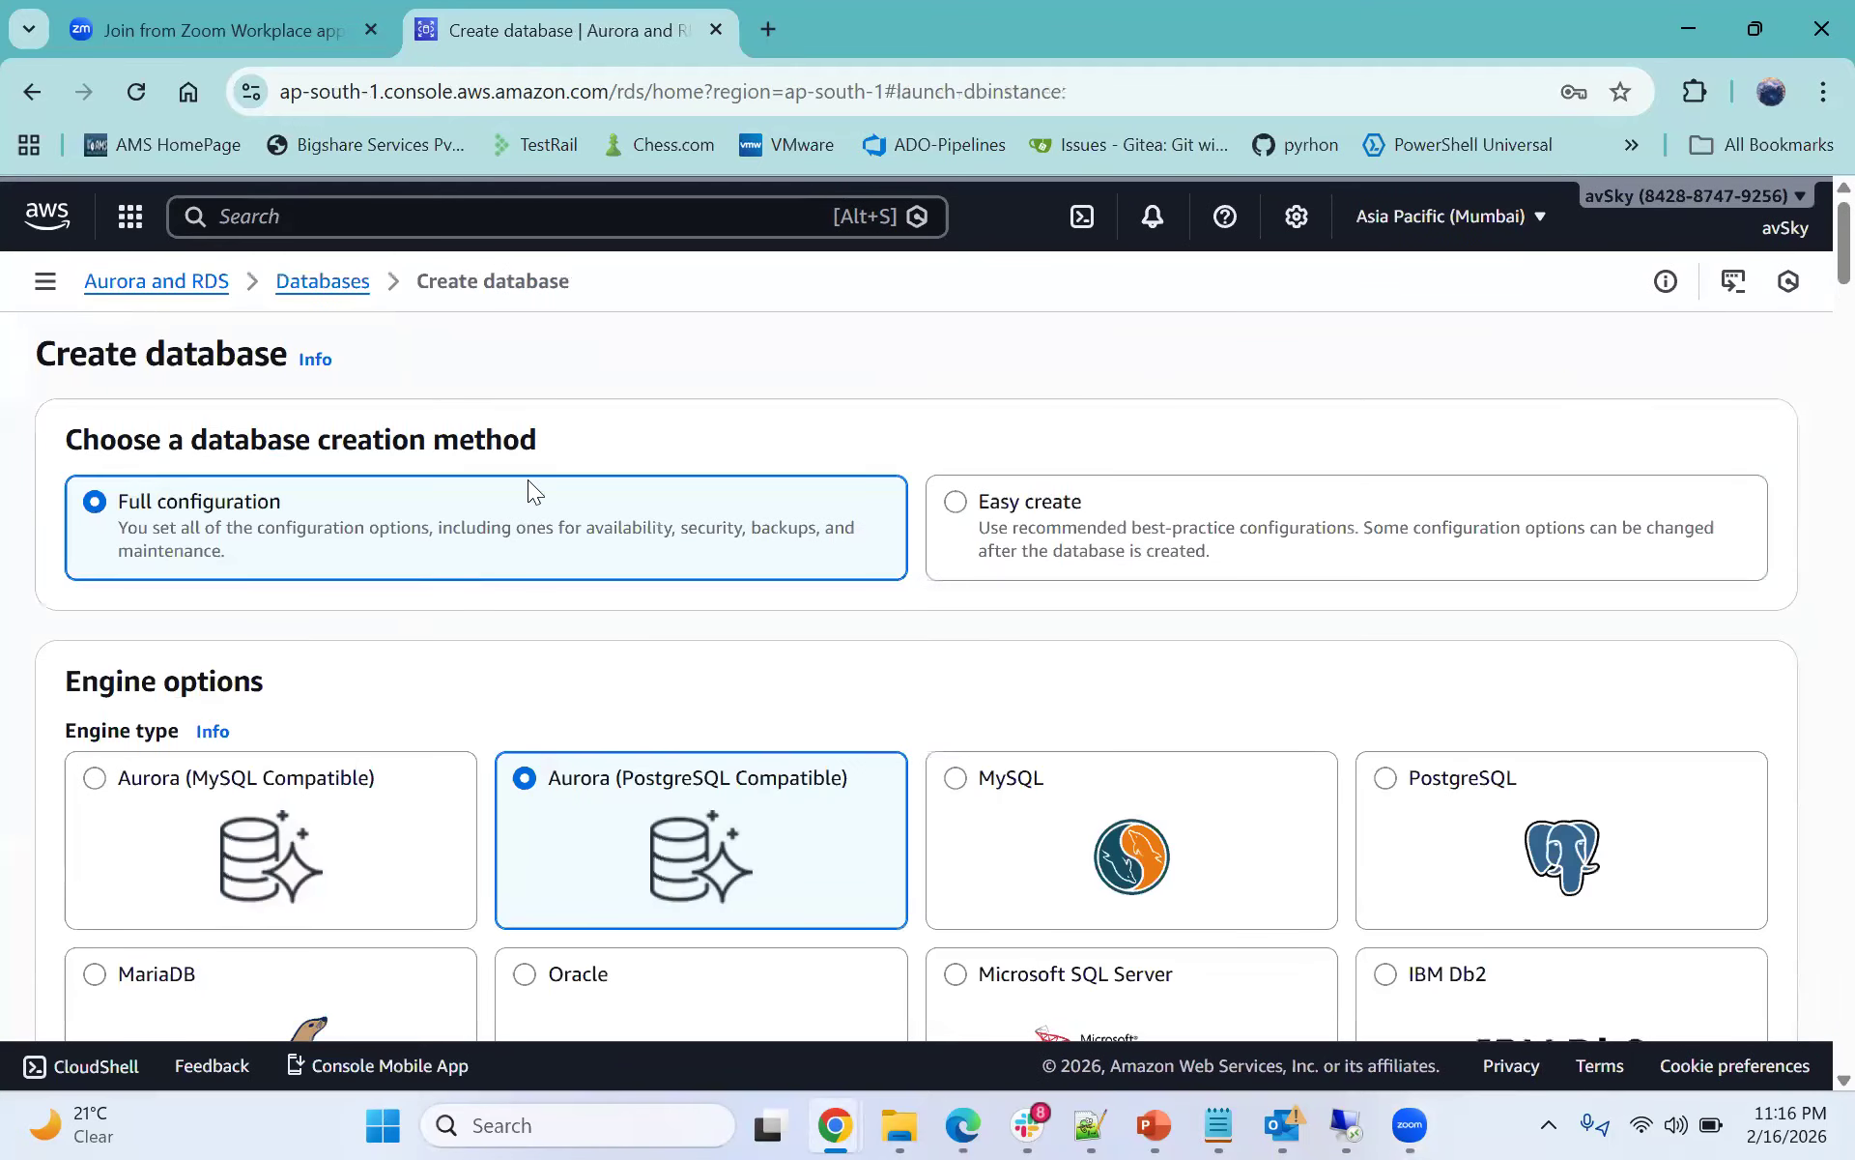
# - Select MySQL as the database engine type
pyautogui.scroll(-1, 773, 526)
pyautogui.click(992, 665)
pyautogui.scroll(-3, 1048, 572)
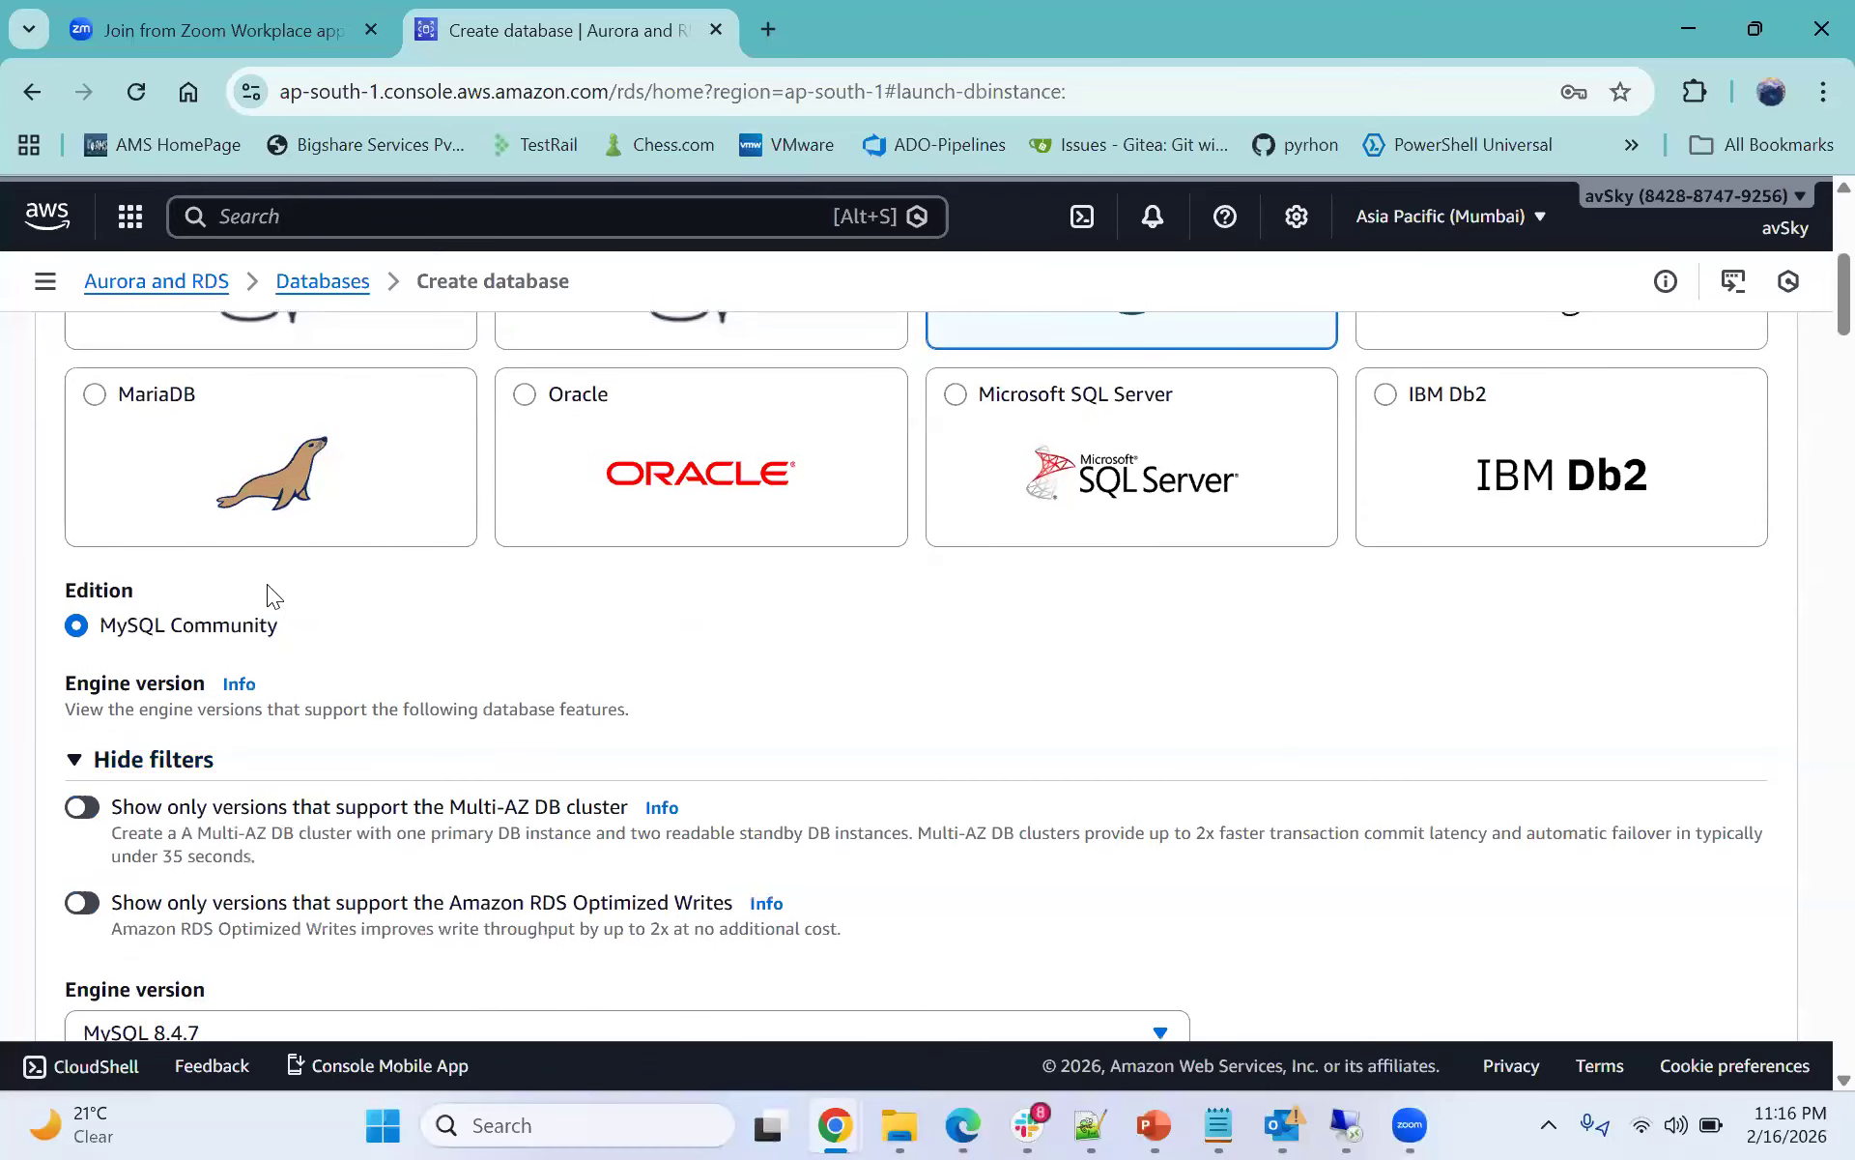
# - Review the MySQL edition and available engine version choices
pyautogui.scroll(-1, 378, 563)
pyautogui.scroll(-2, 83, 567)
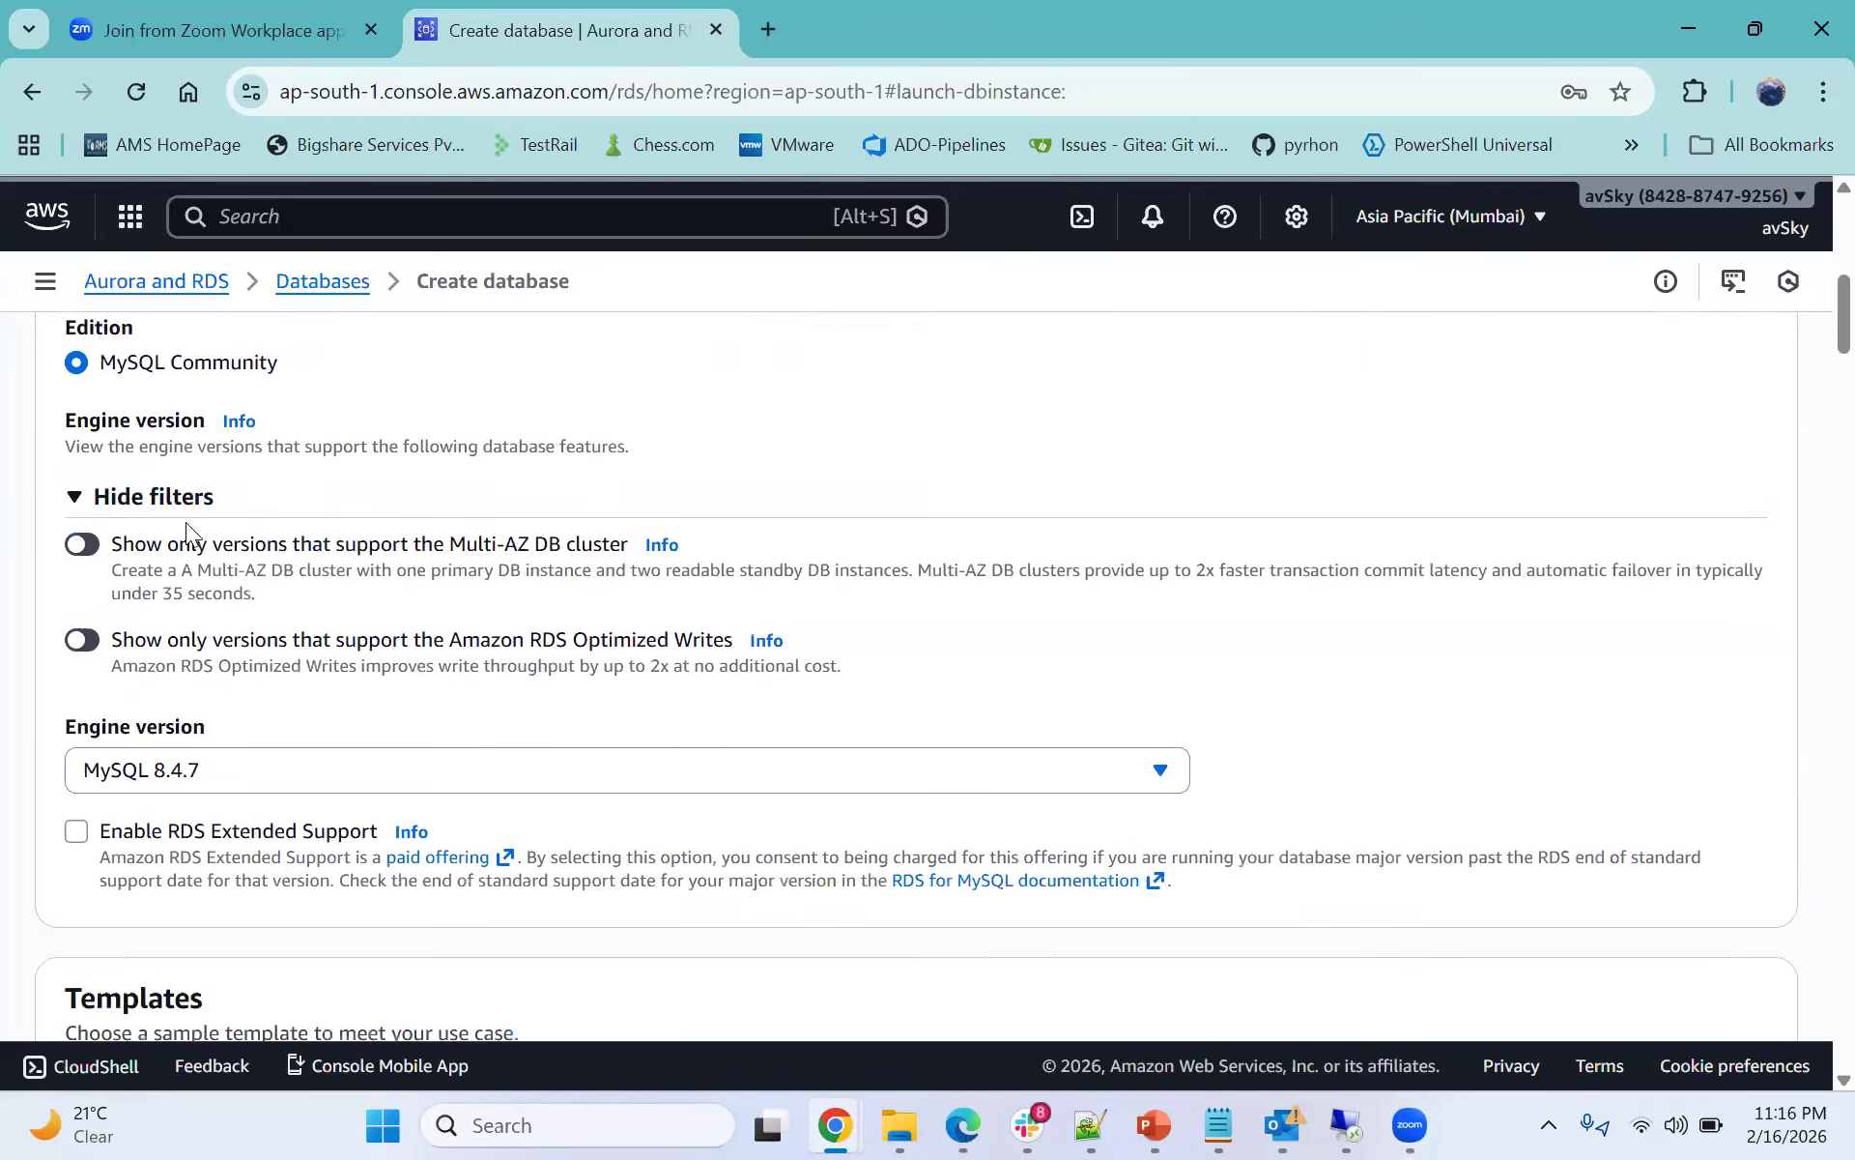
pyautogui.scroll(2, 199, 497)
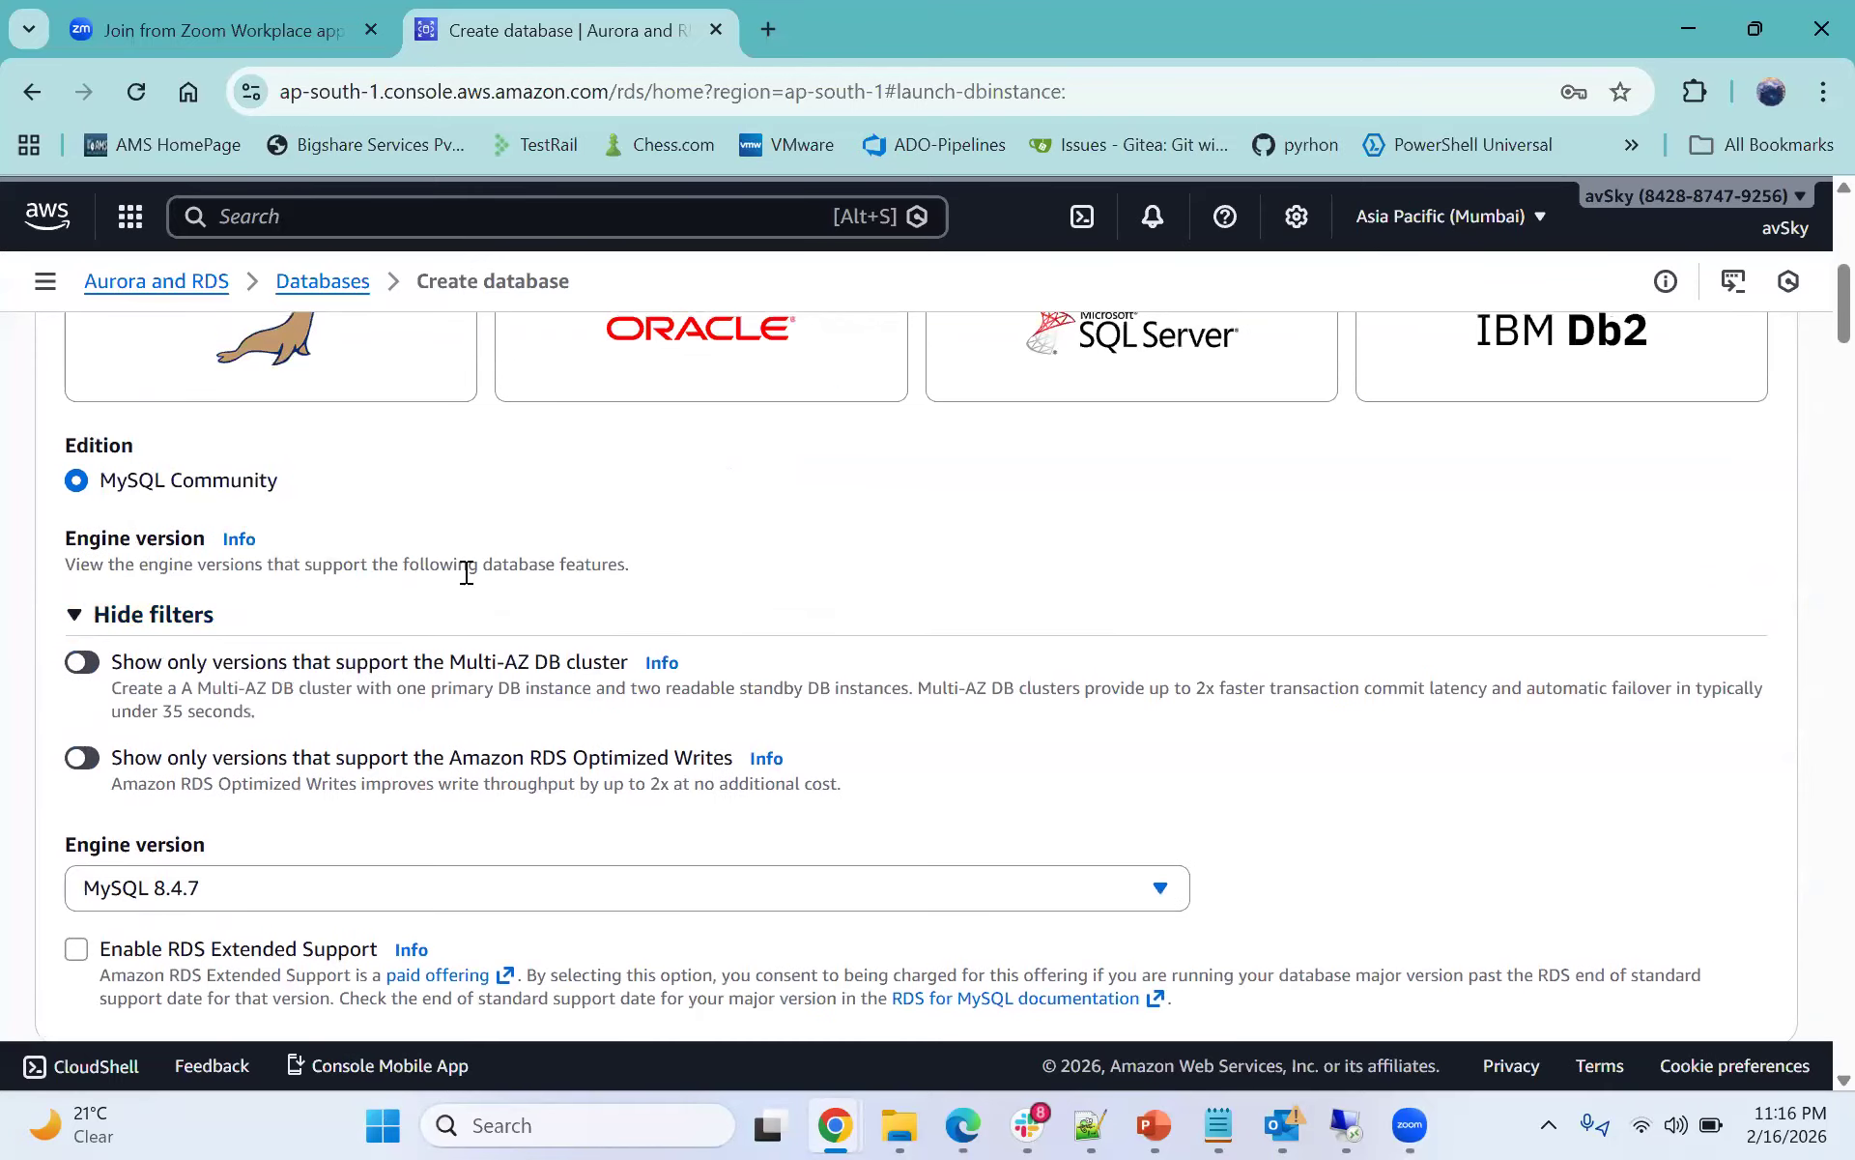
pyautogui.scroll(-3, 293, 618)
pyautogui.scroll(-1, 230, 576)
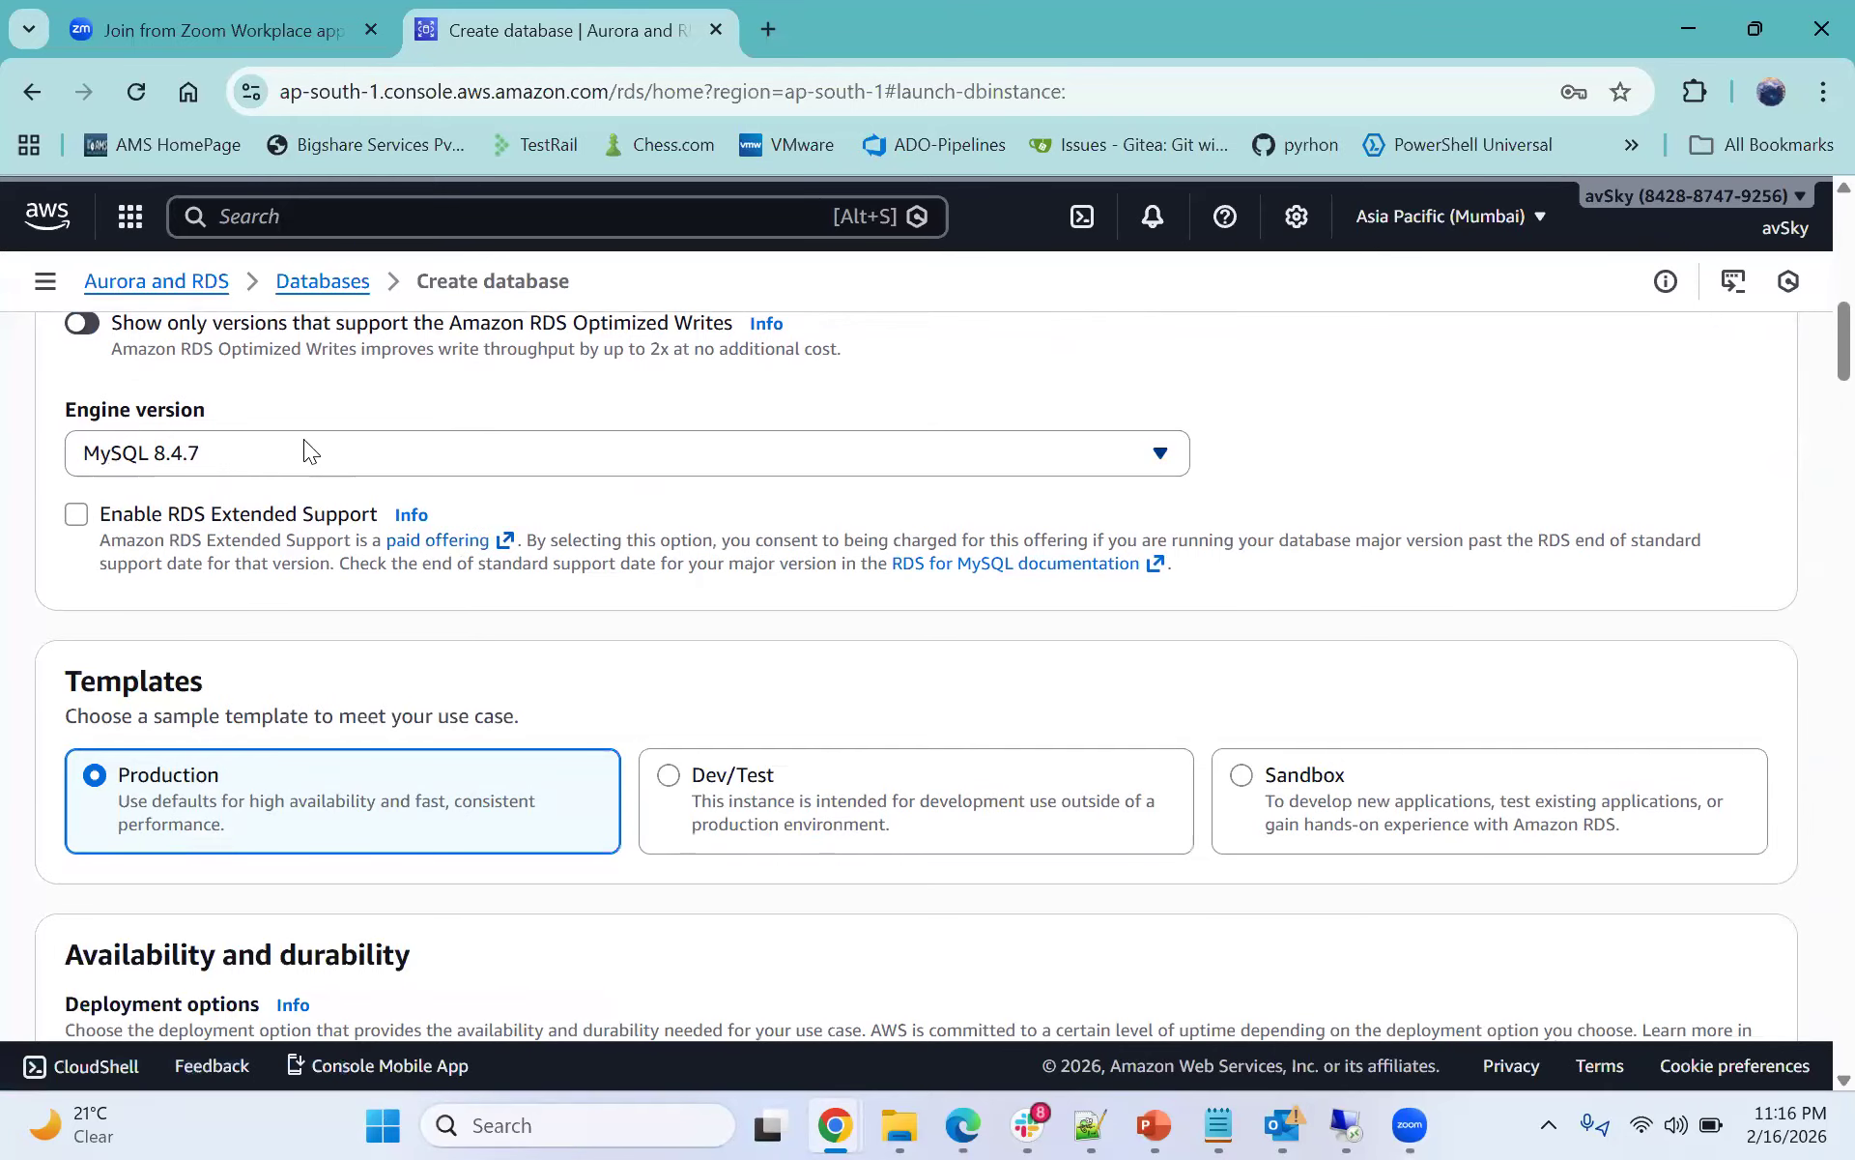
pyautogui.scroll(-1, 230, 460)
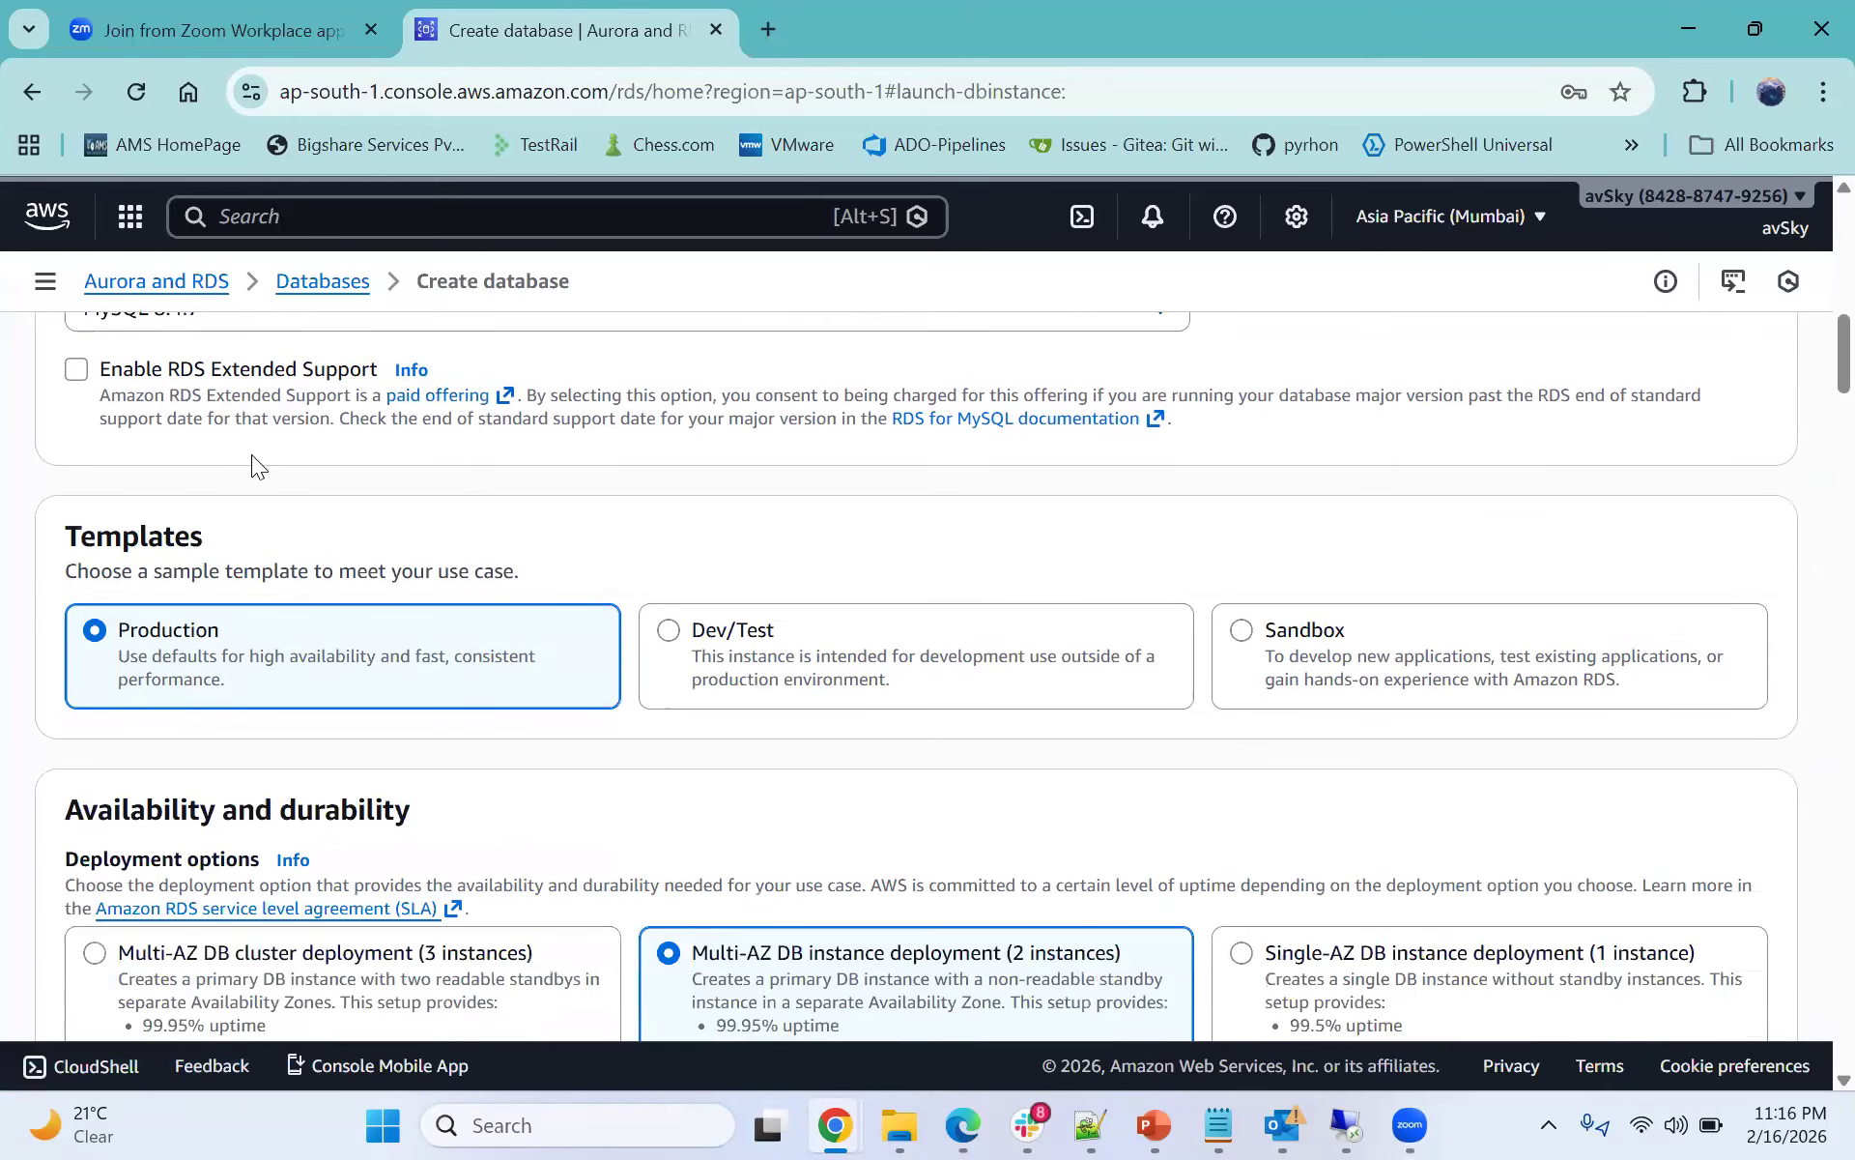
pyautogui.scroll(1, 251, 454)
pyautogui.click(332, 460)
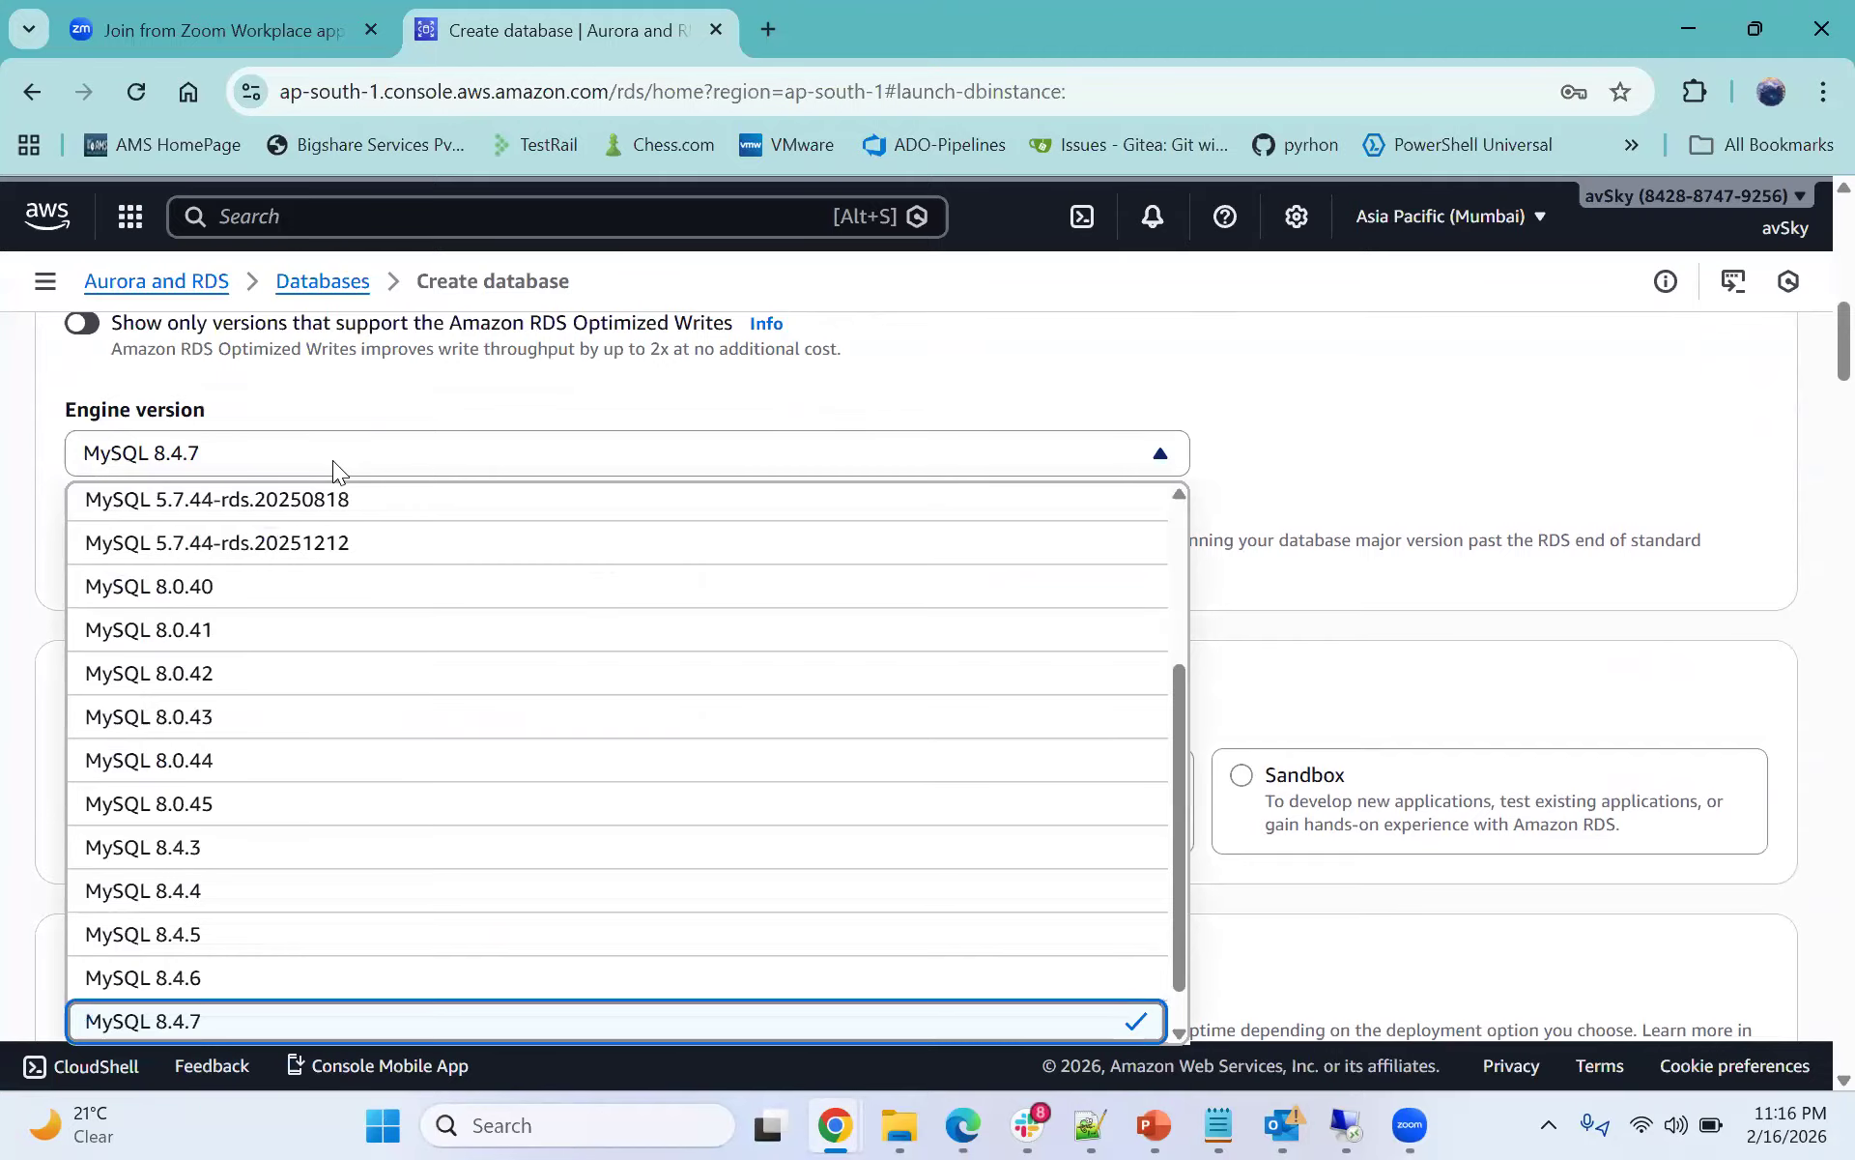
pyautogui.click(333, 456)
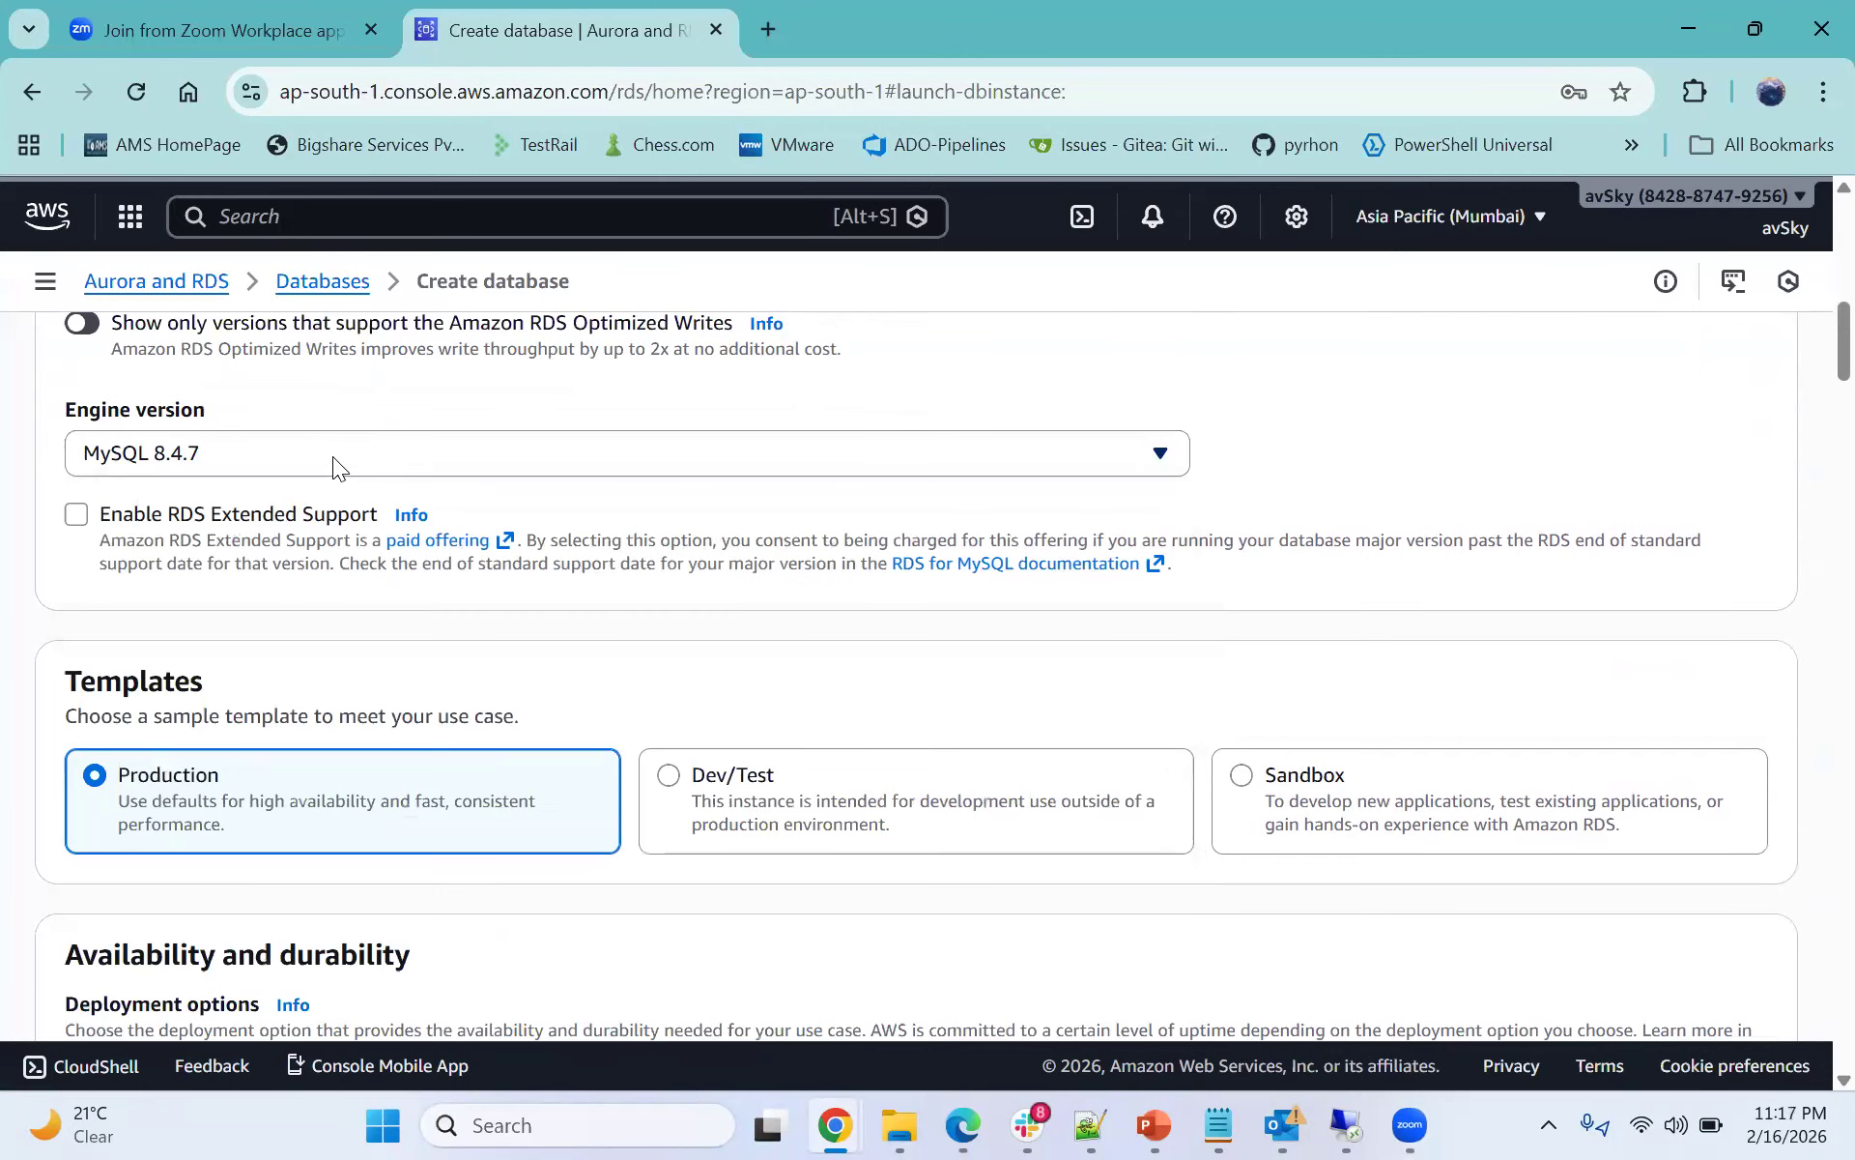
# - Choose the Dev/Test template for the database
pyautogui.scroll(-1, 1138, 634)
pyautogui.scroll(-2, 1111, 626)
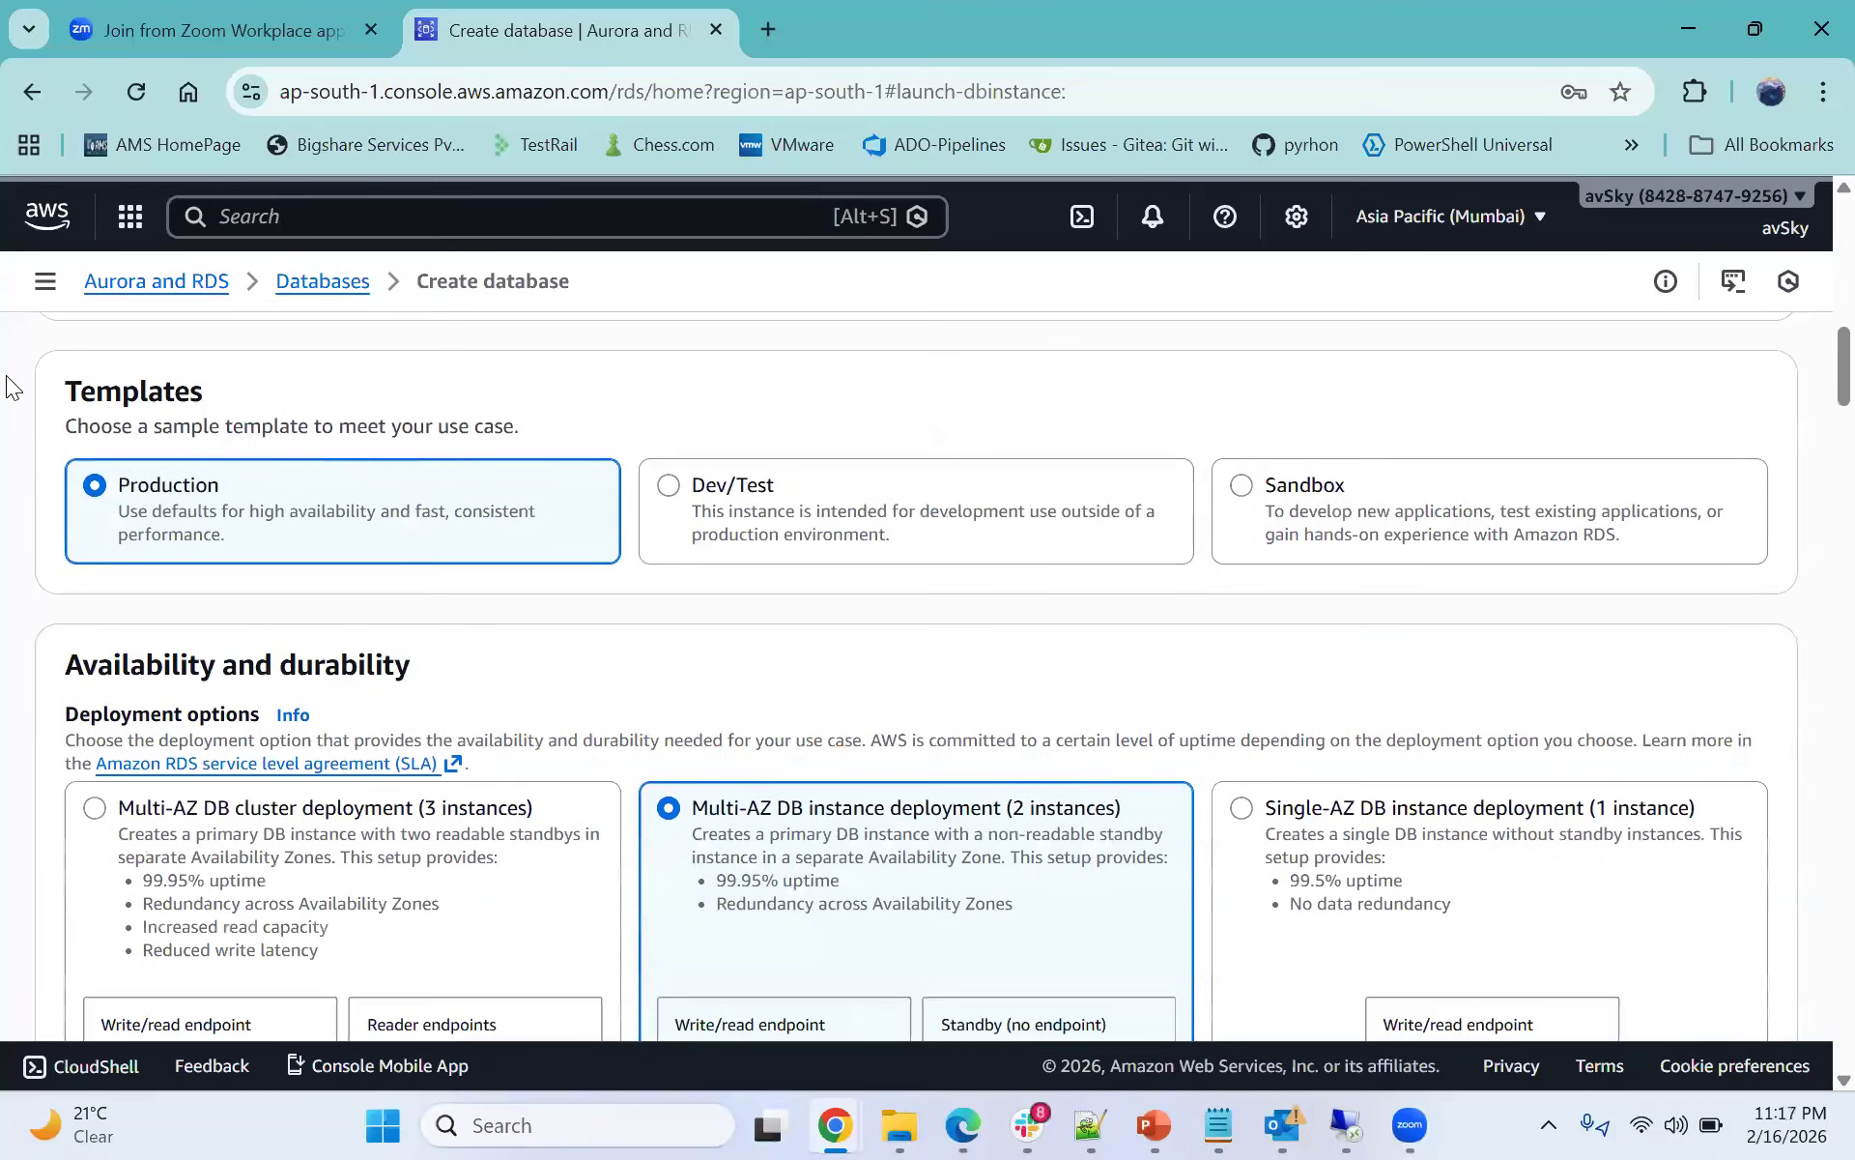
pyautogui.doubleClick(234, 394)
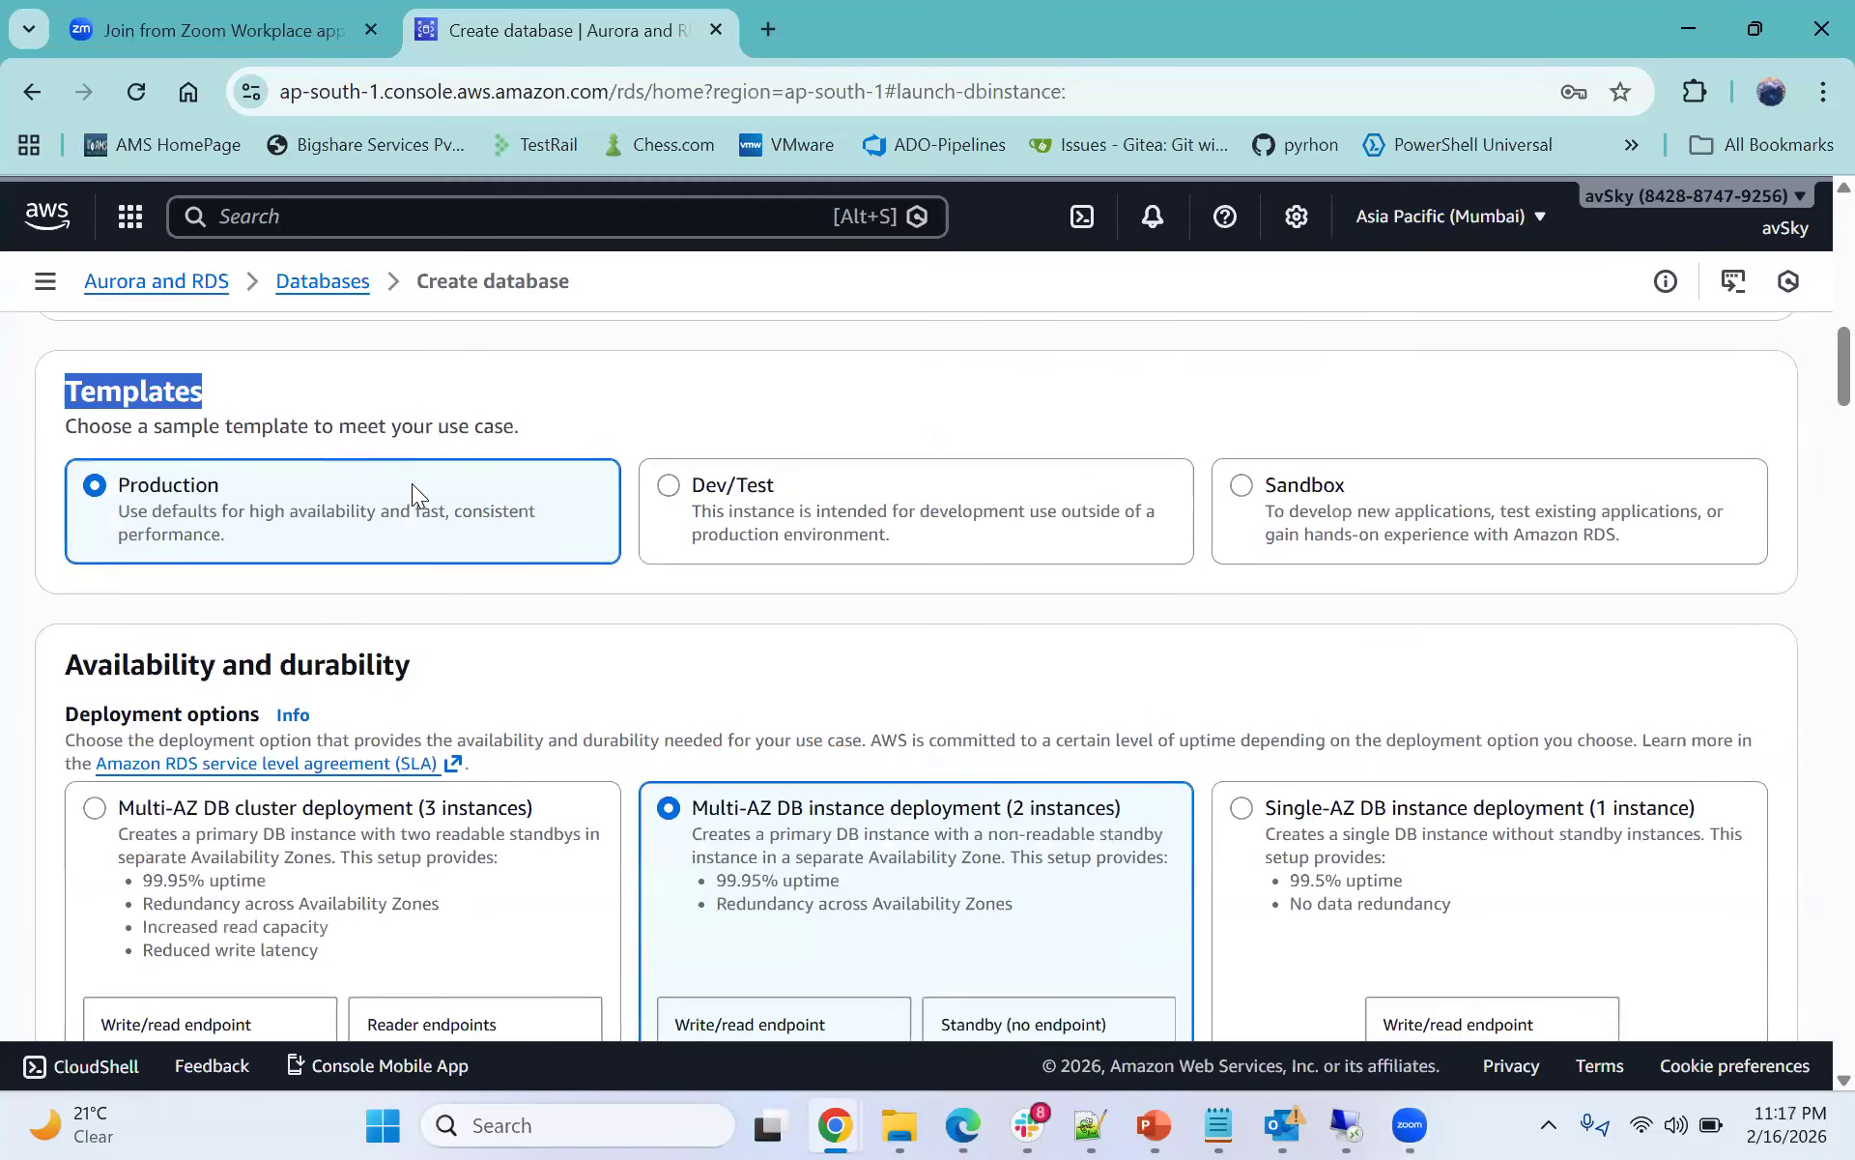
pyautogui.scroll(-1, 483, 514)
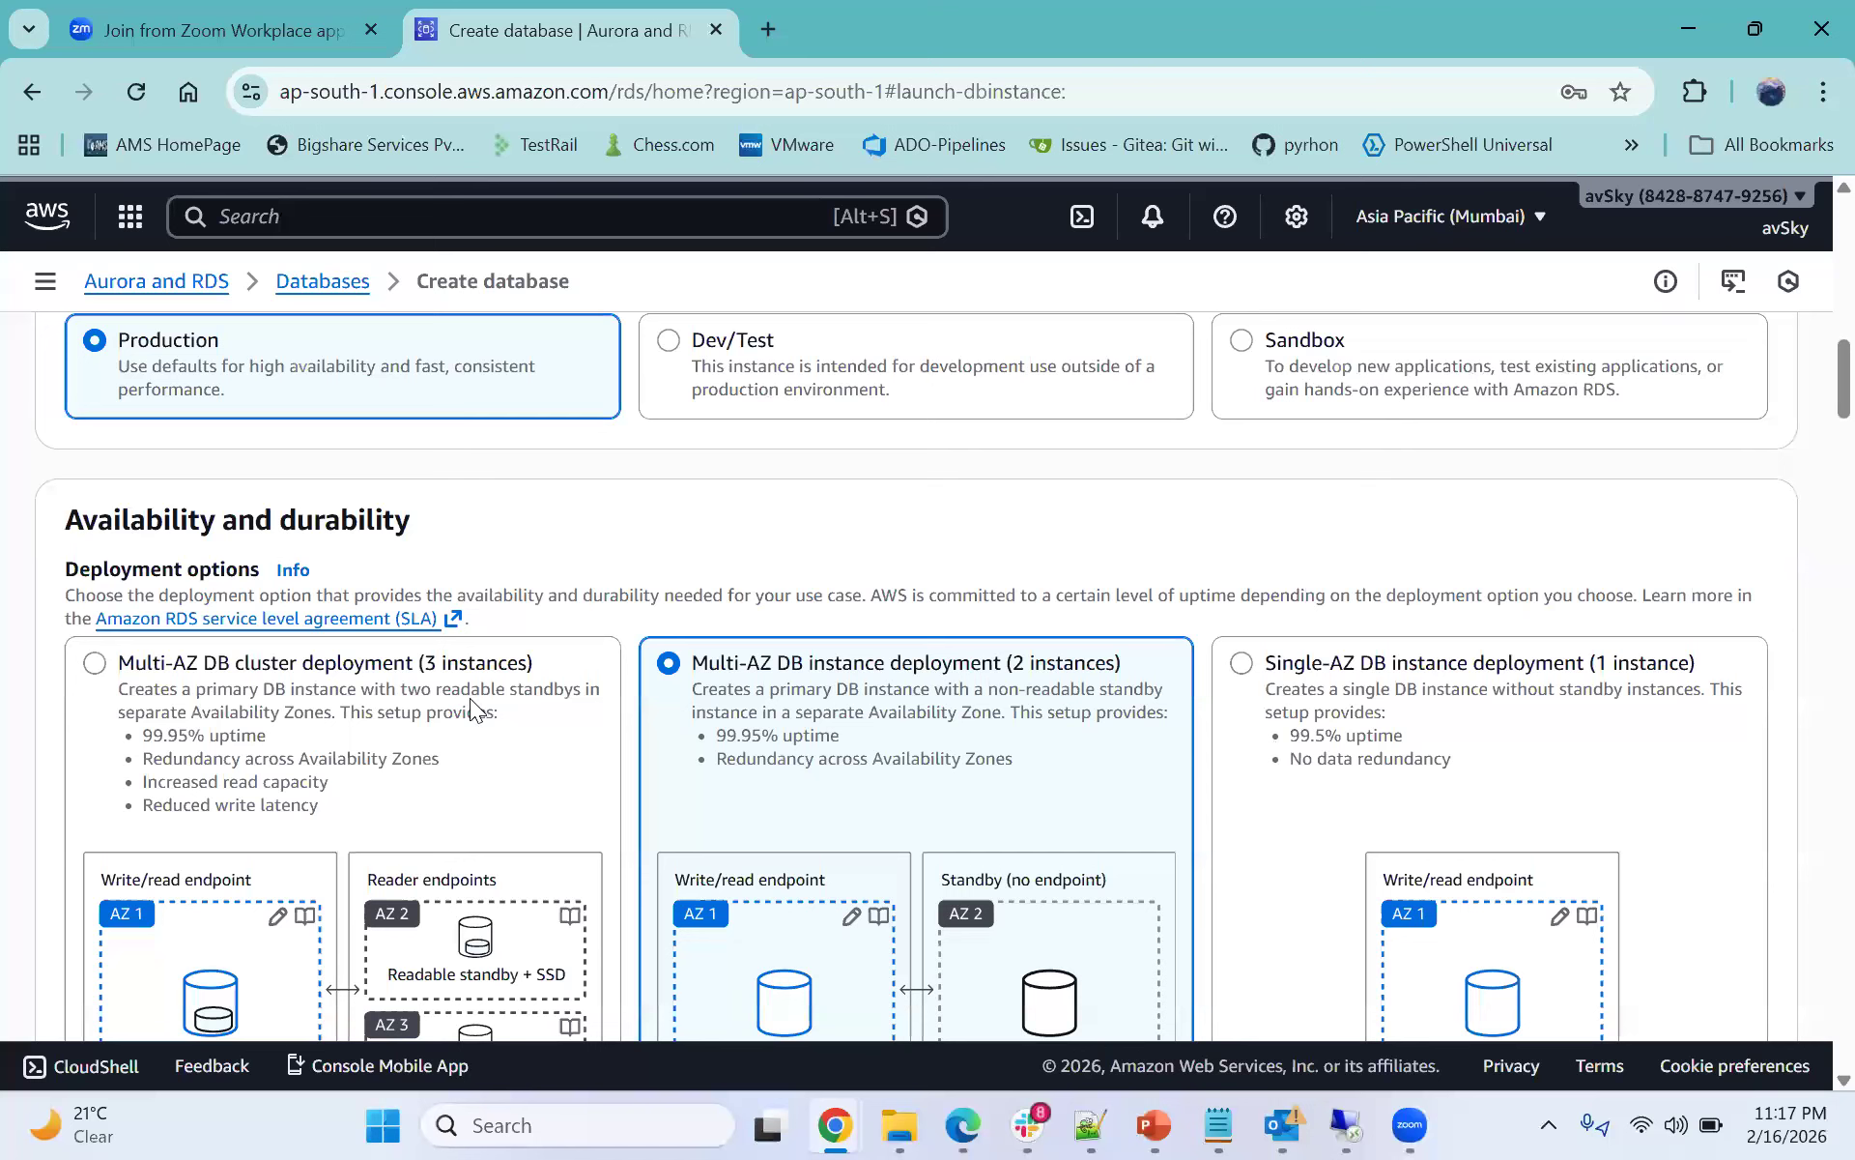
pyautogui.click(698, 366)
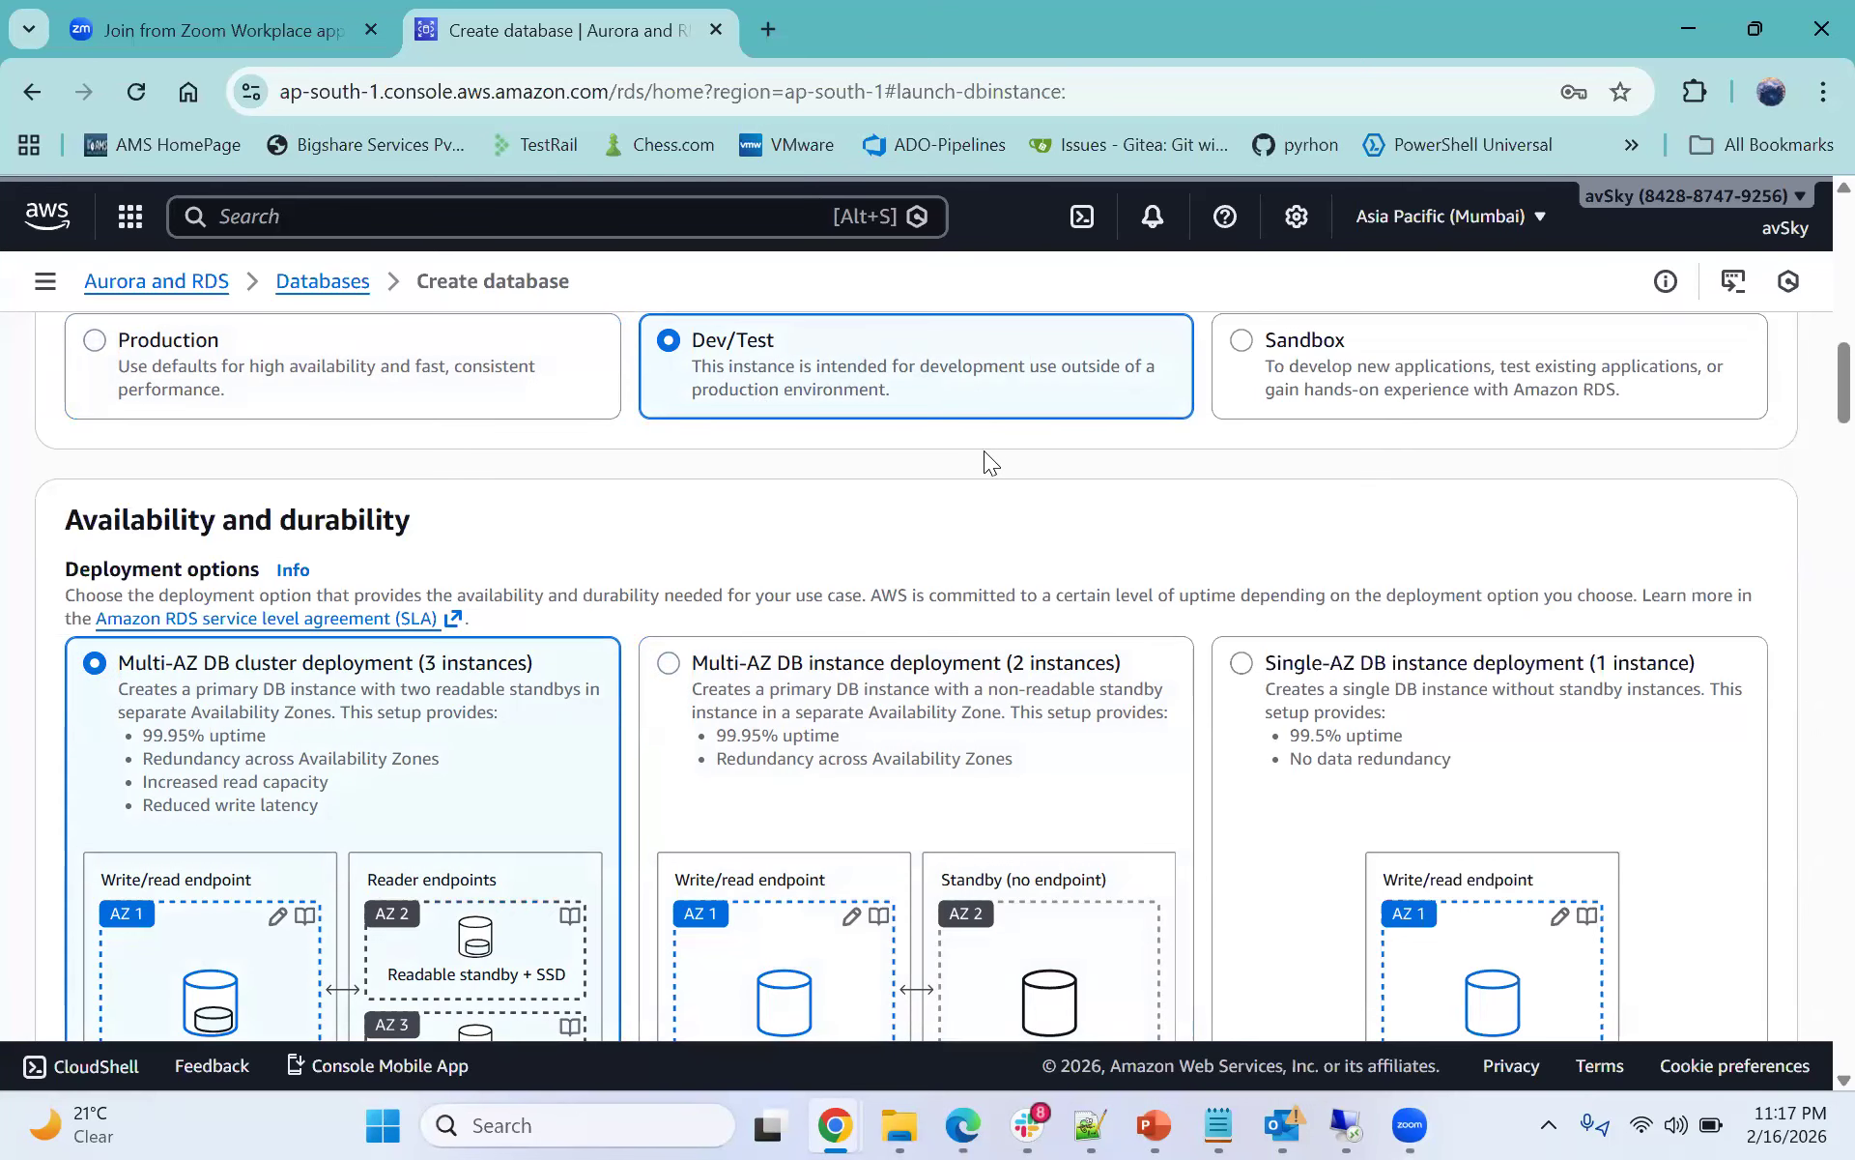
# - Select the Single-AZ DB instance deployment (1 instance) option
pyautogui.click(1356, 363)
pyautogui.scroll(-5, 1372, 394)
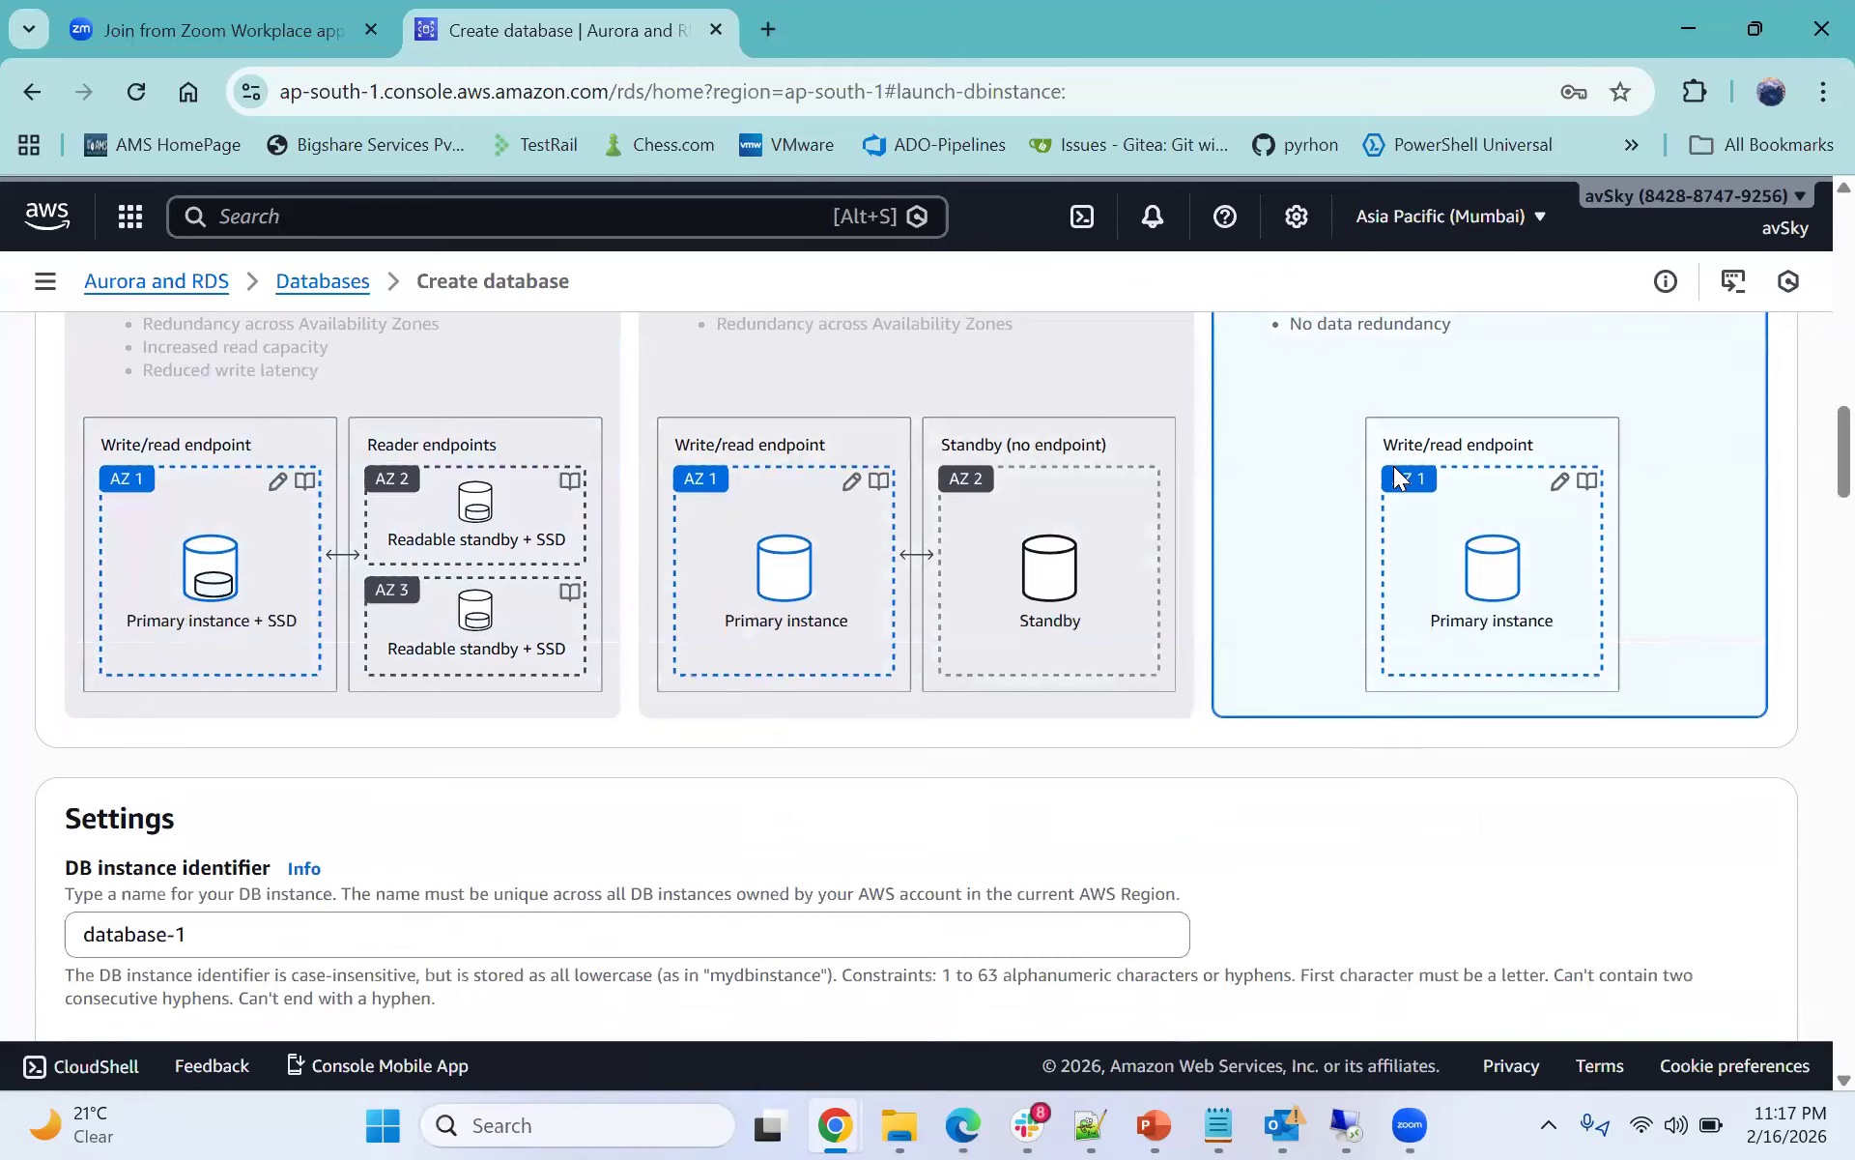
pyautogui.scroll(-3, 1392, 466)
pyautogui.scroll(-1, 588, 633)
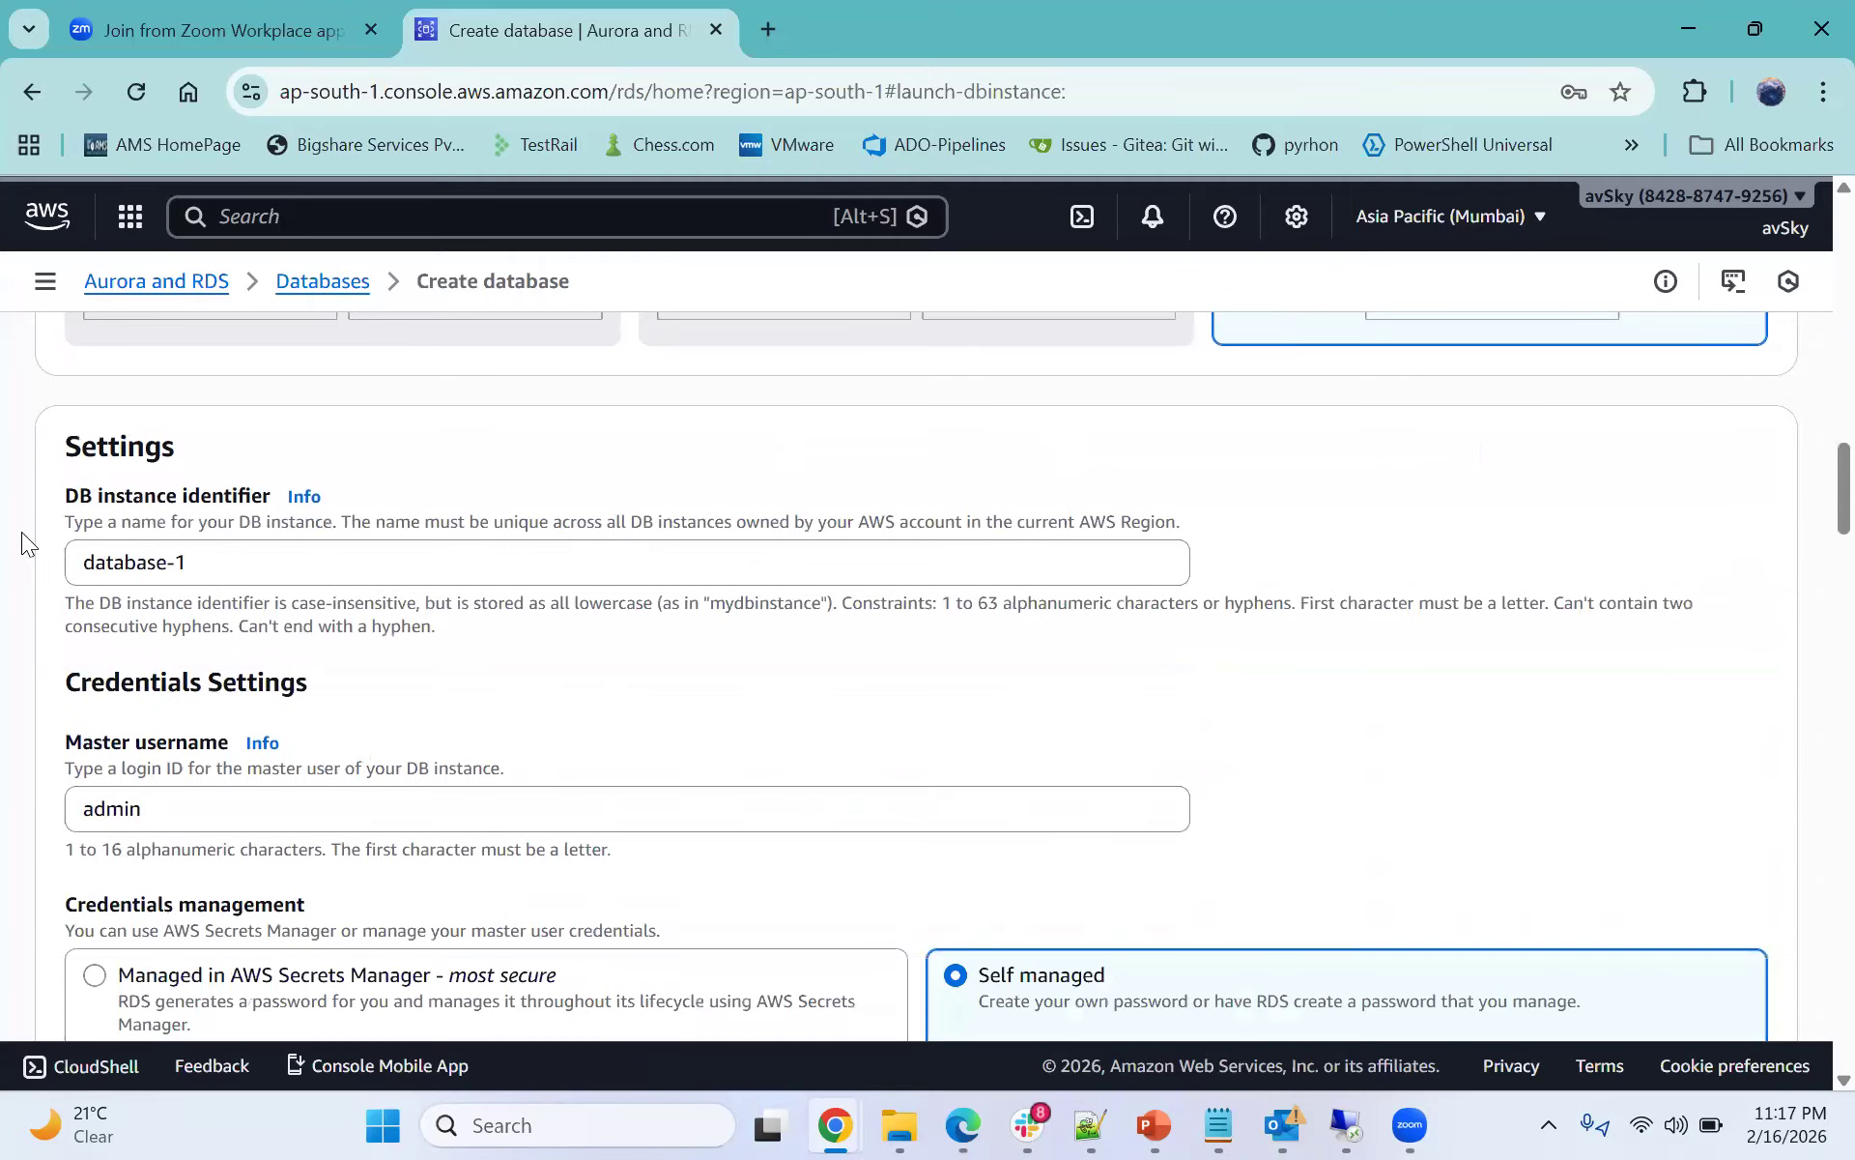
pyautogui.scroll(-1, 178, 505)
# - Review the DB instance identifier and master username fields in the settings
pyautogui.tripleClick(94, 503)
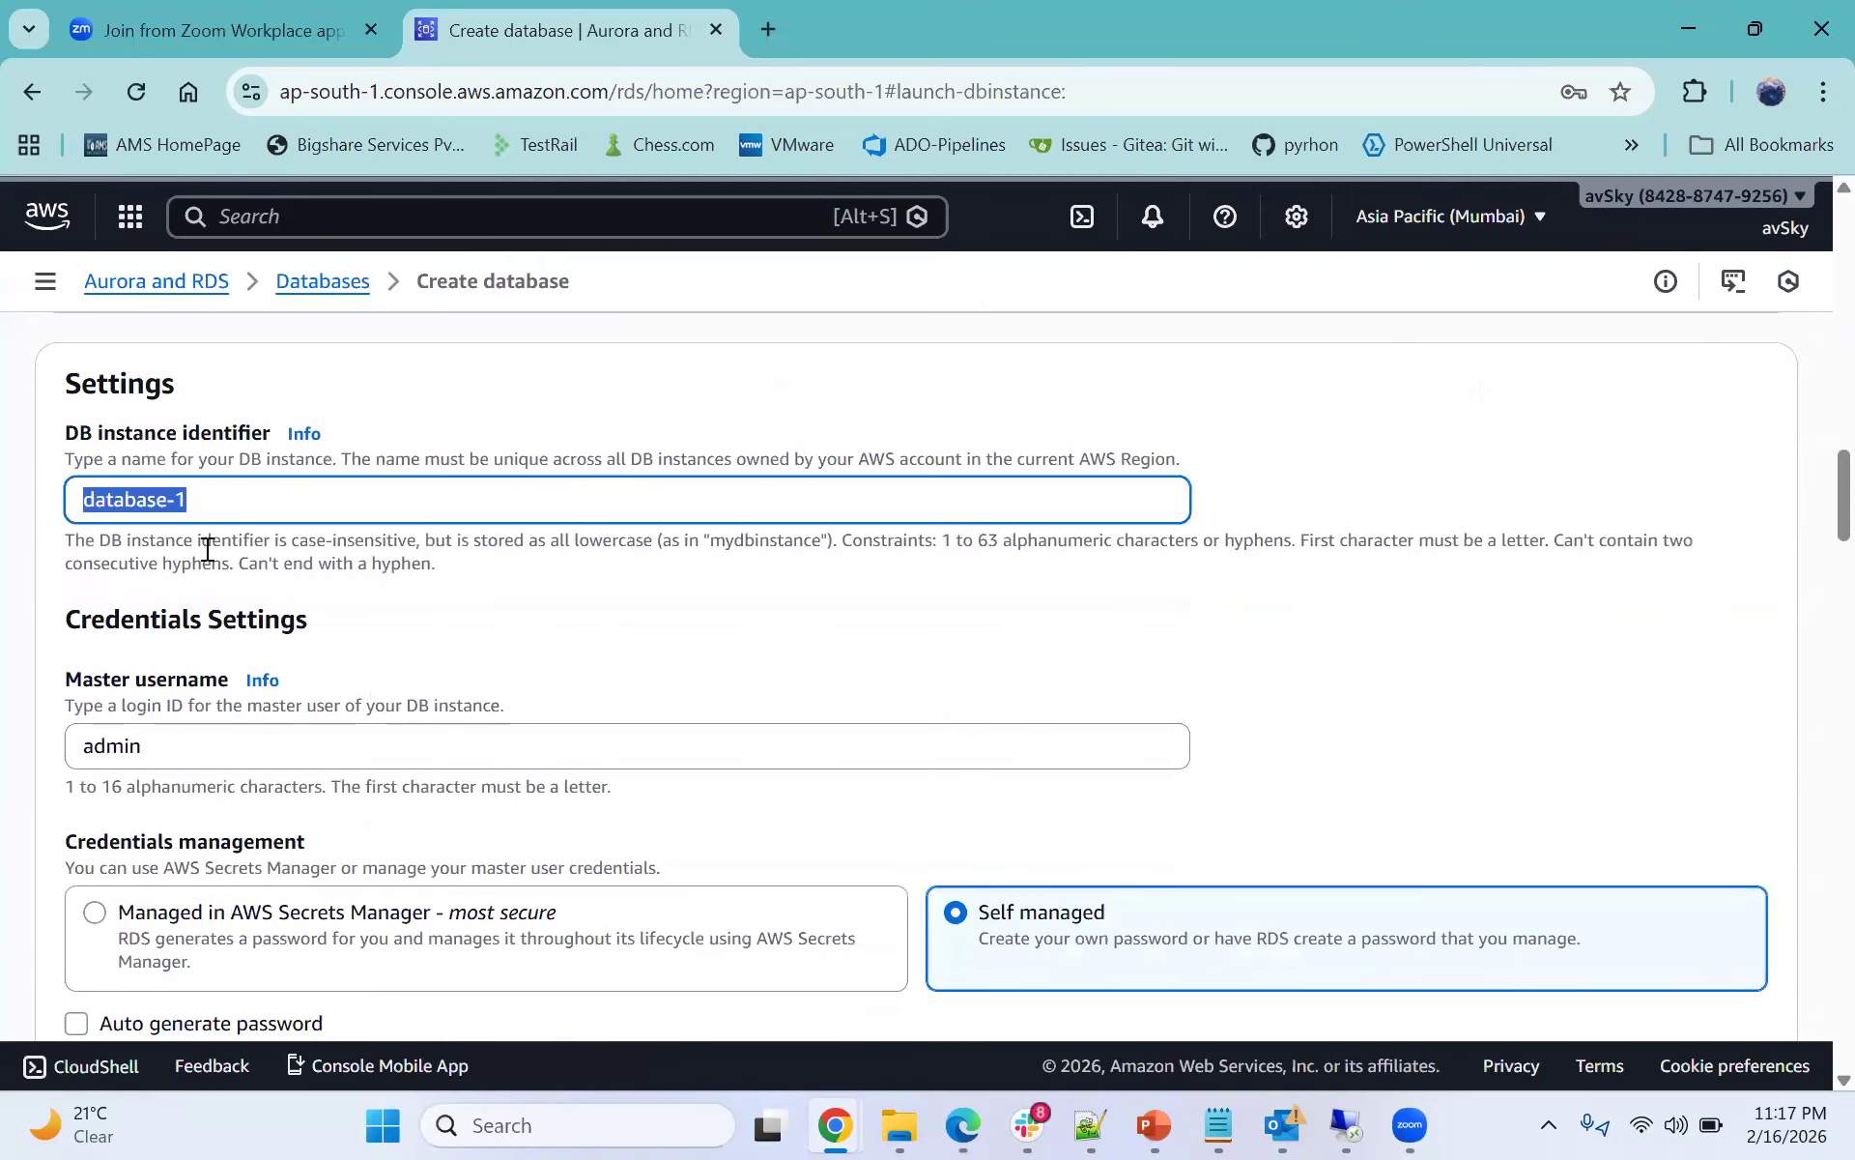
pyautogui.click(226, 500)
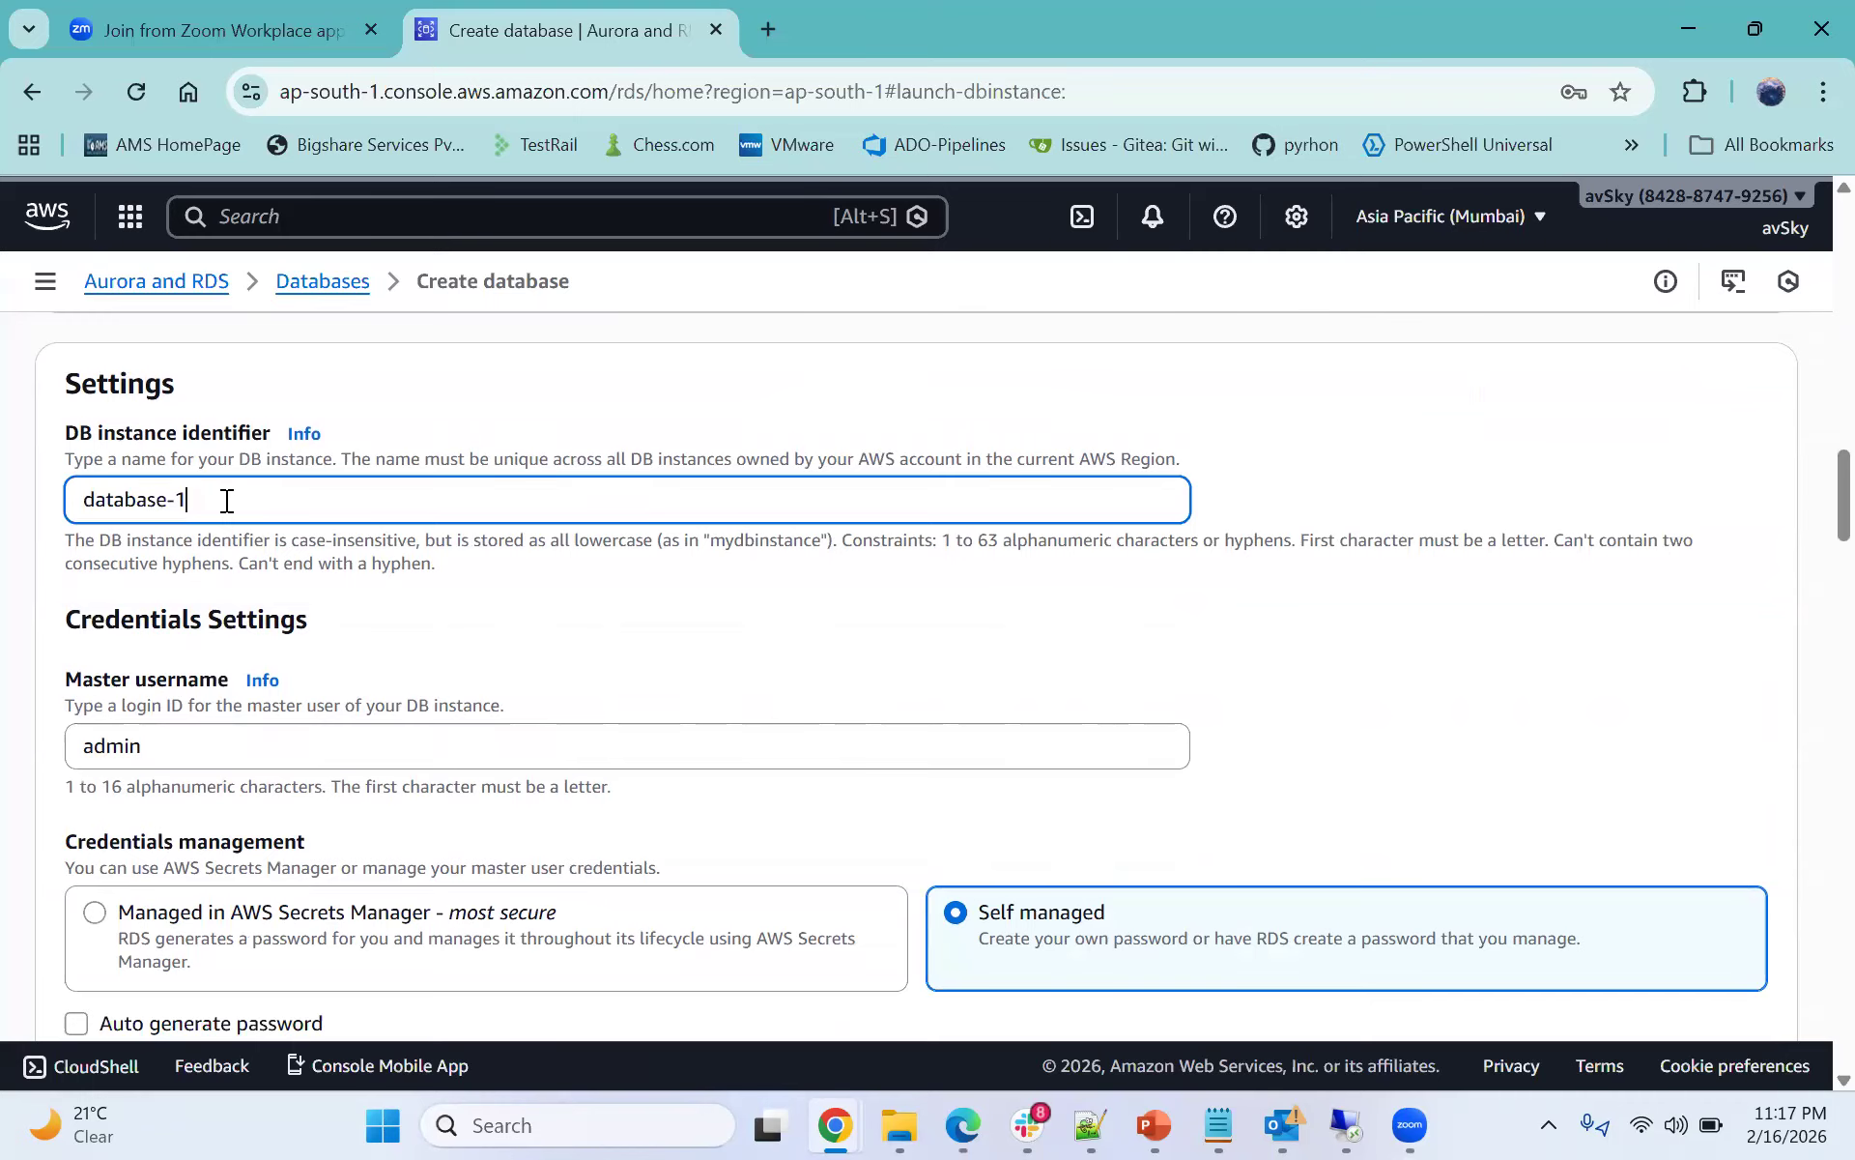
pyautogui.scroll(-1, 290, 515)
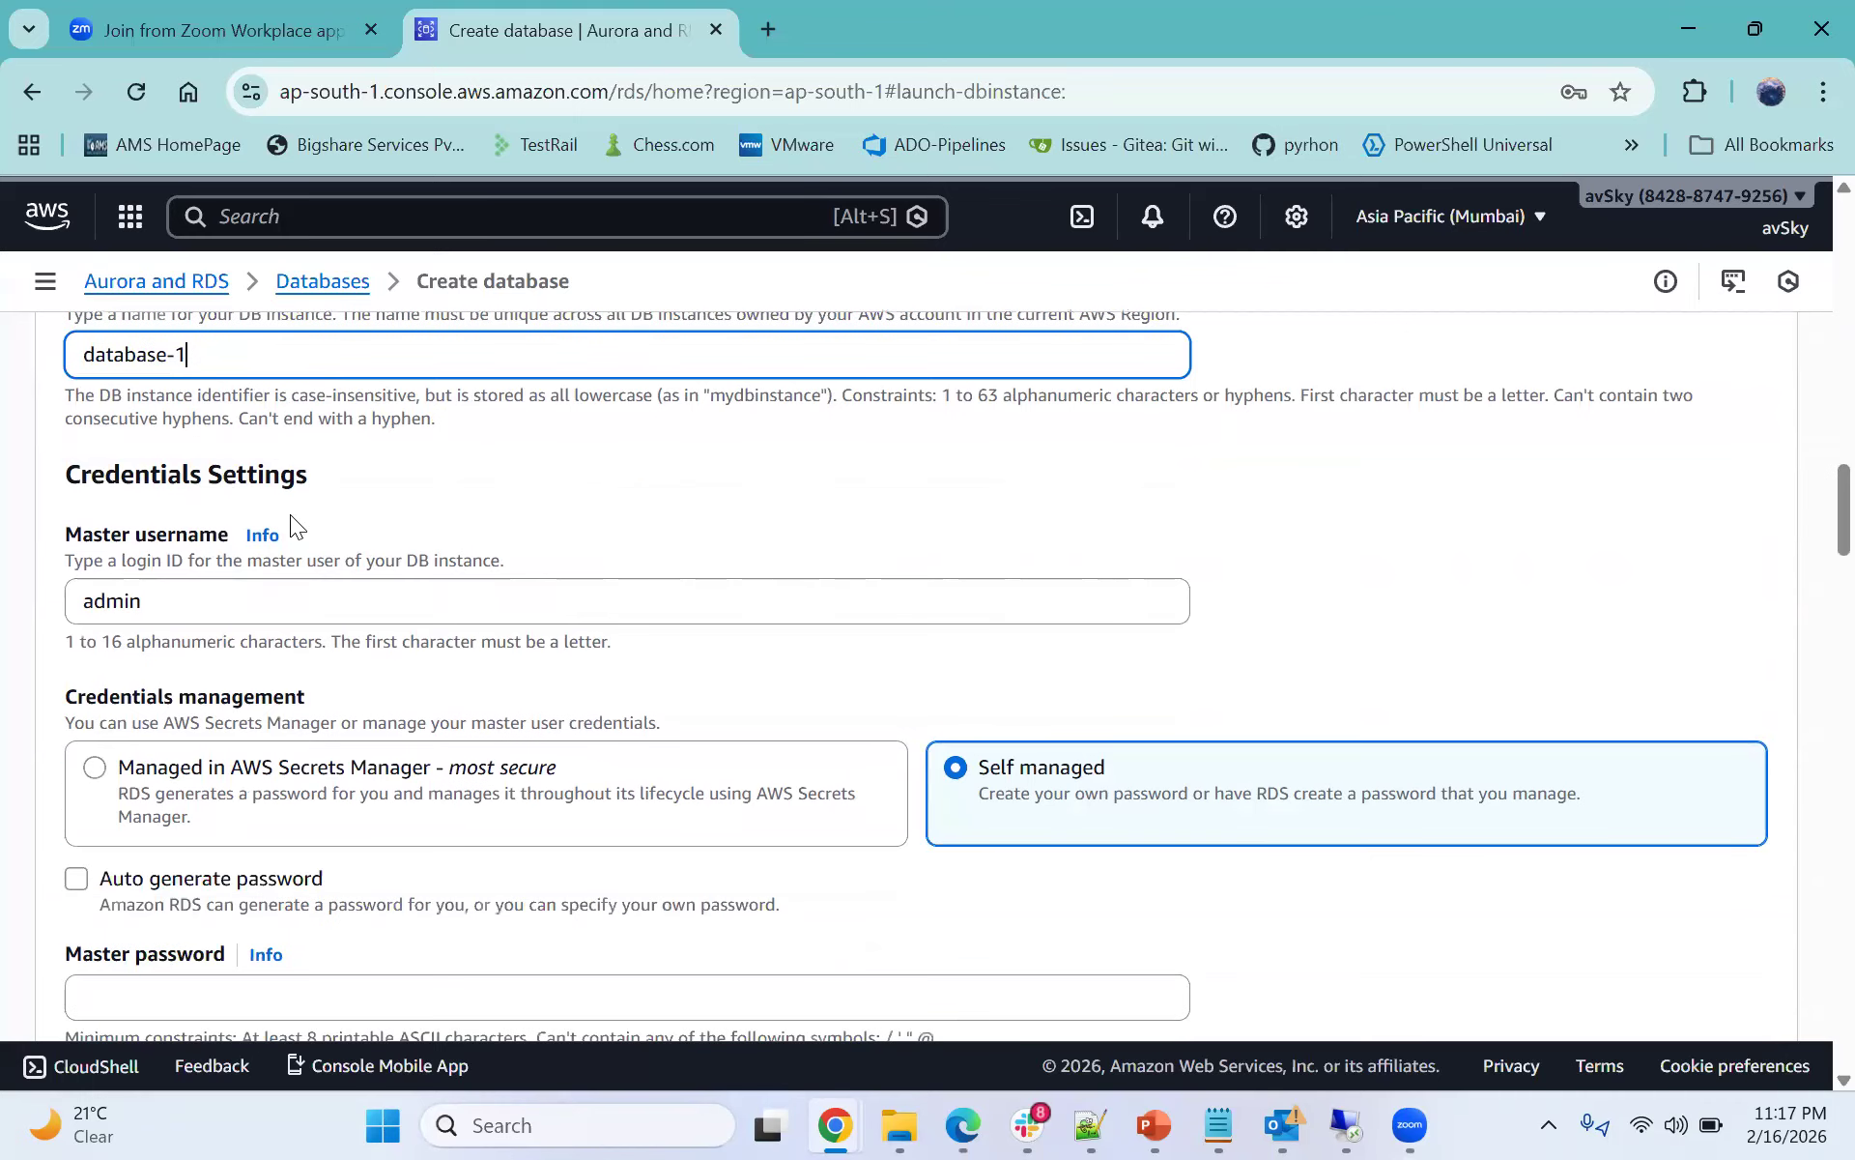
pyautogui.moveTo(64, 535); pyautogui.dragTo(236, 542)
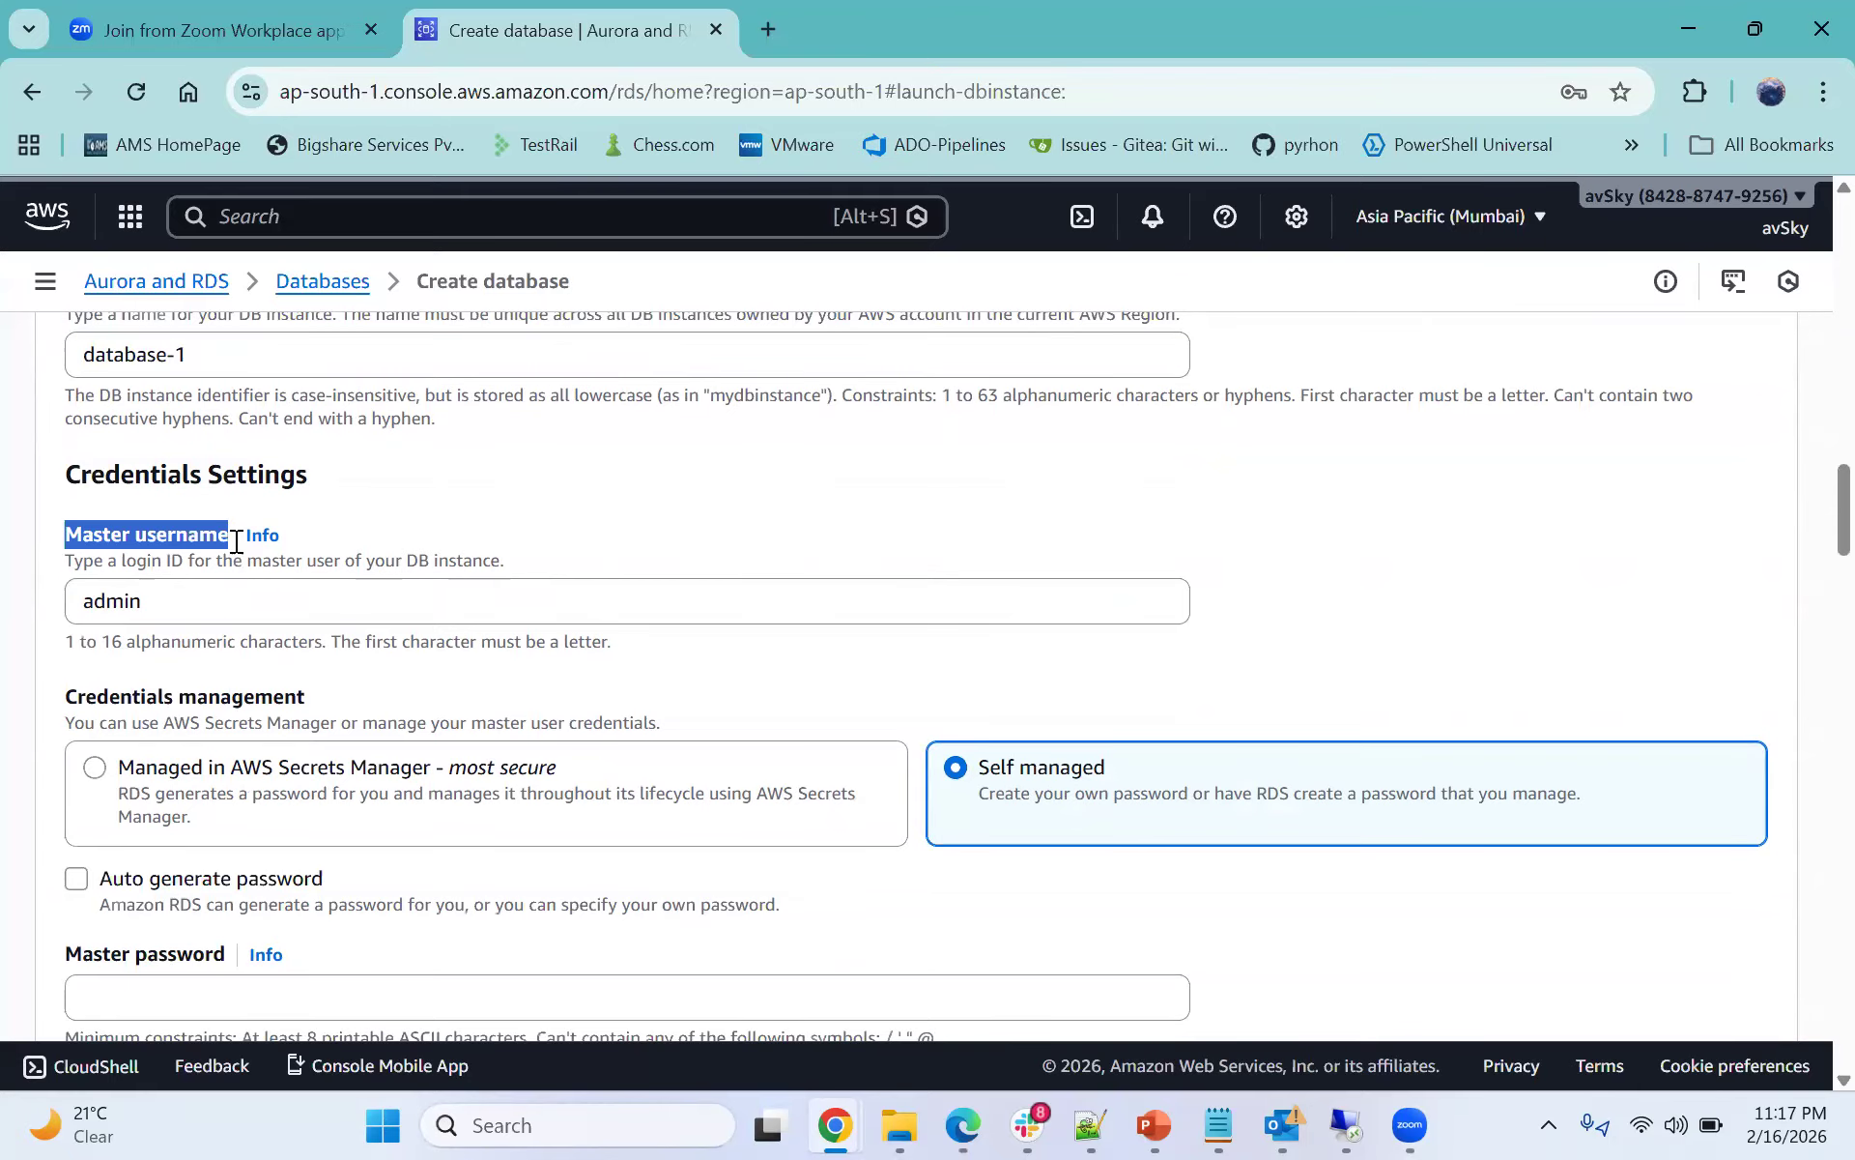
pyautogui.moveTo(68, 605); pyautogui.dragTo(253, 605)
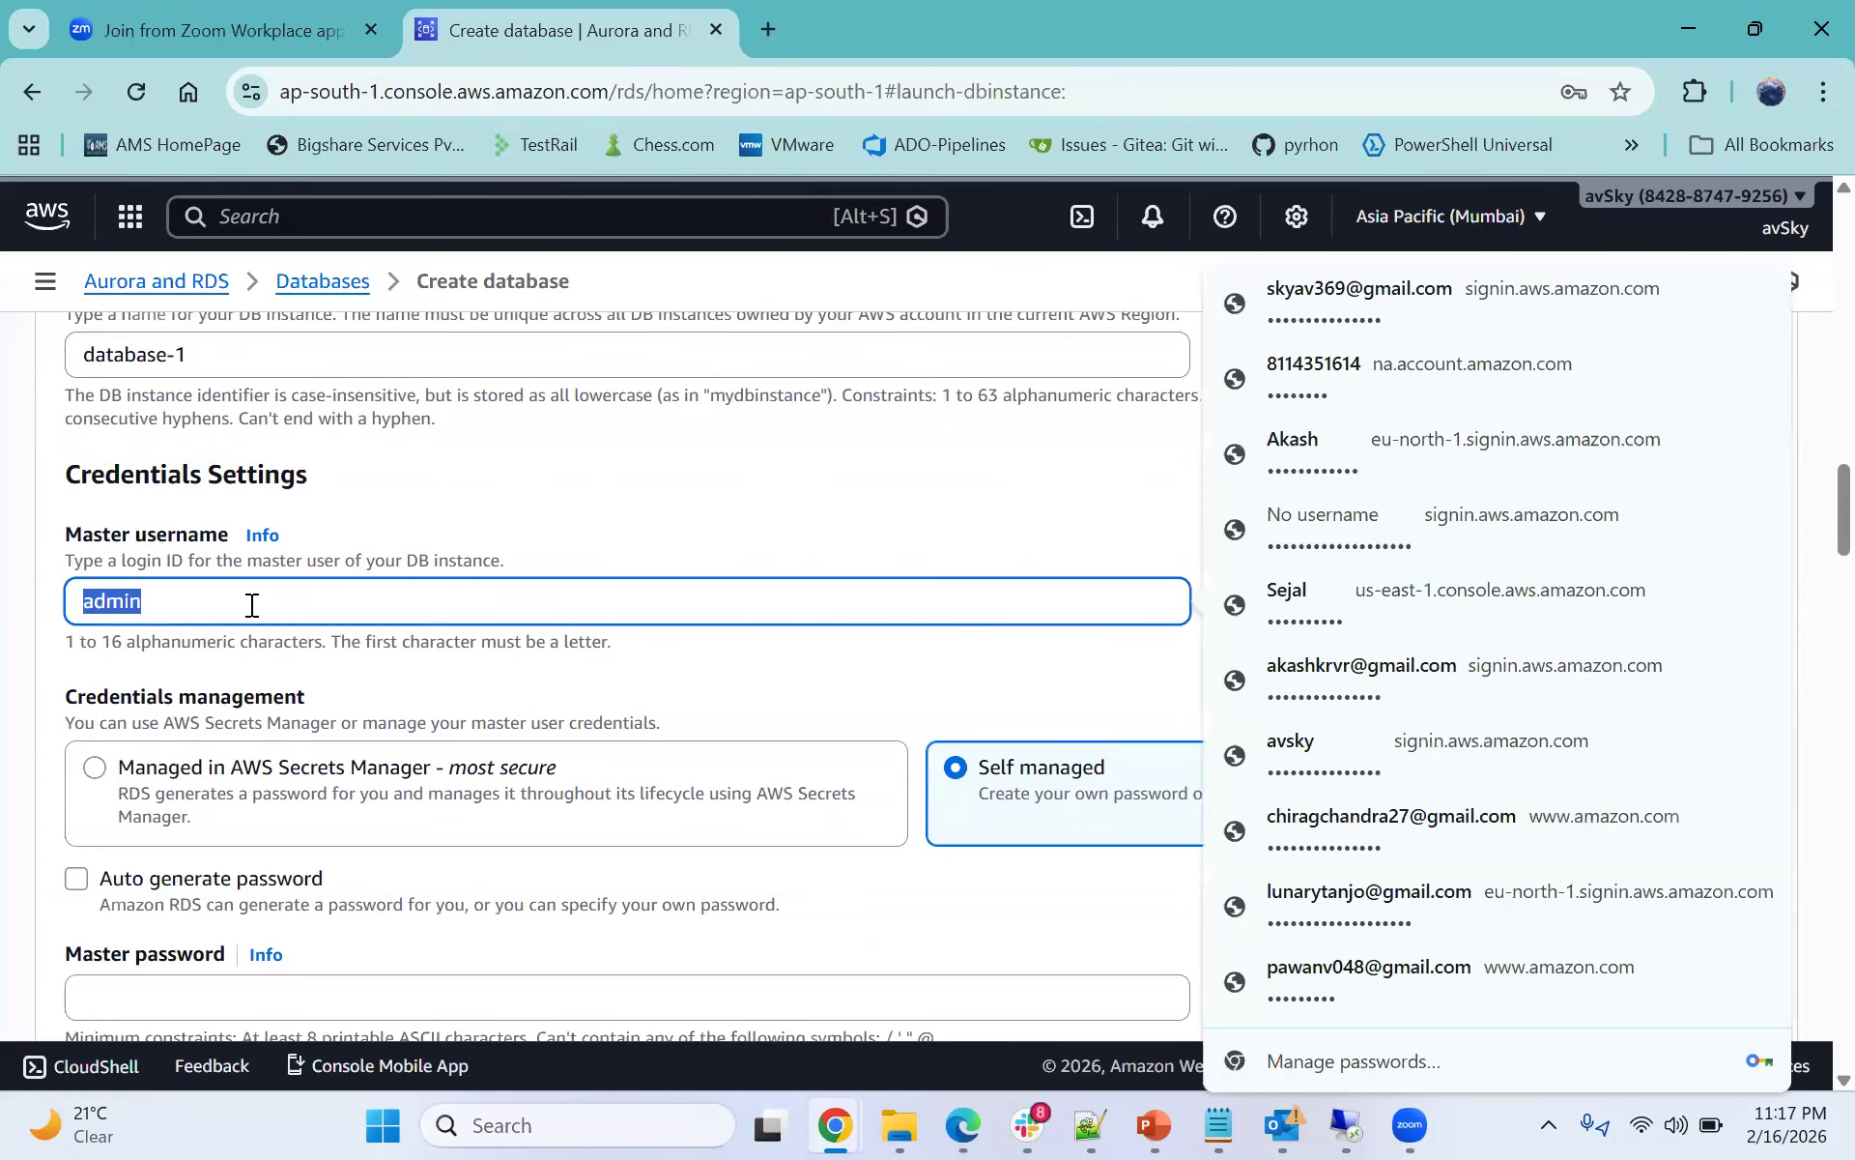
pyautogui.click(251, 604)
# - Switch to Notepad++ to view the stored database connection notes, then return to the browser
pyautogui.scroll(-1, 280, 614)
pyautogui.scroll(-1, 773, 590)
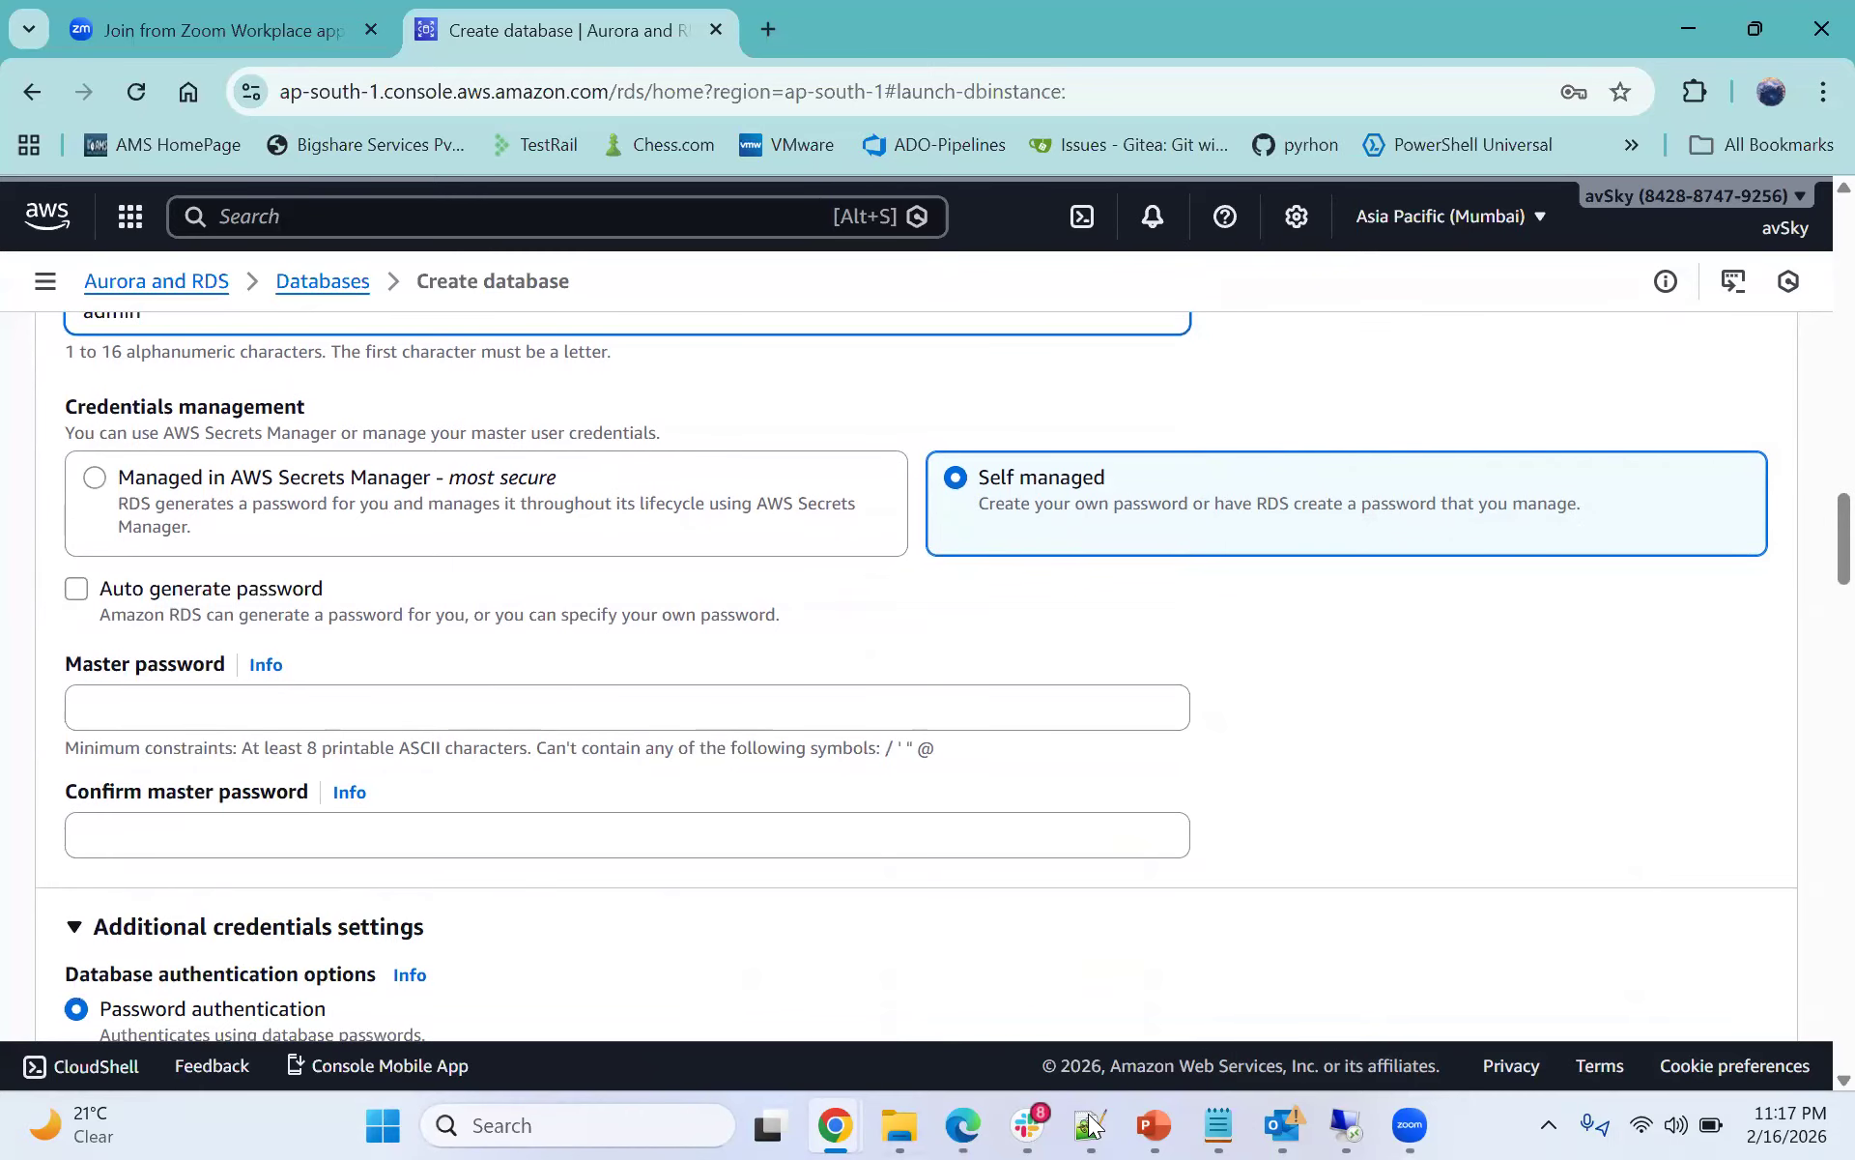
pyautogui.moveTo(1076, 1126)
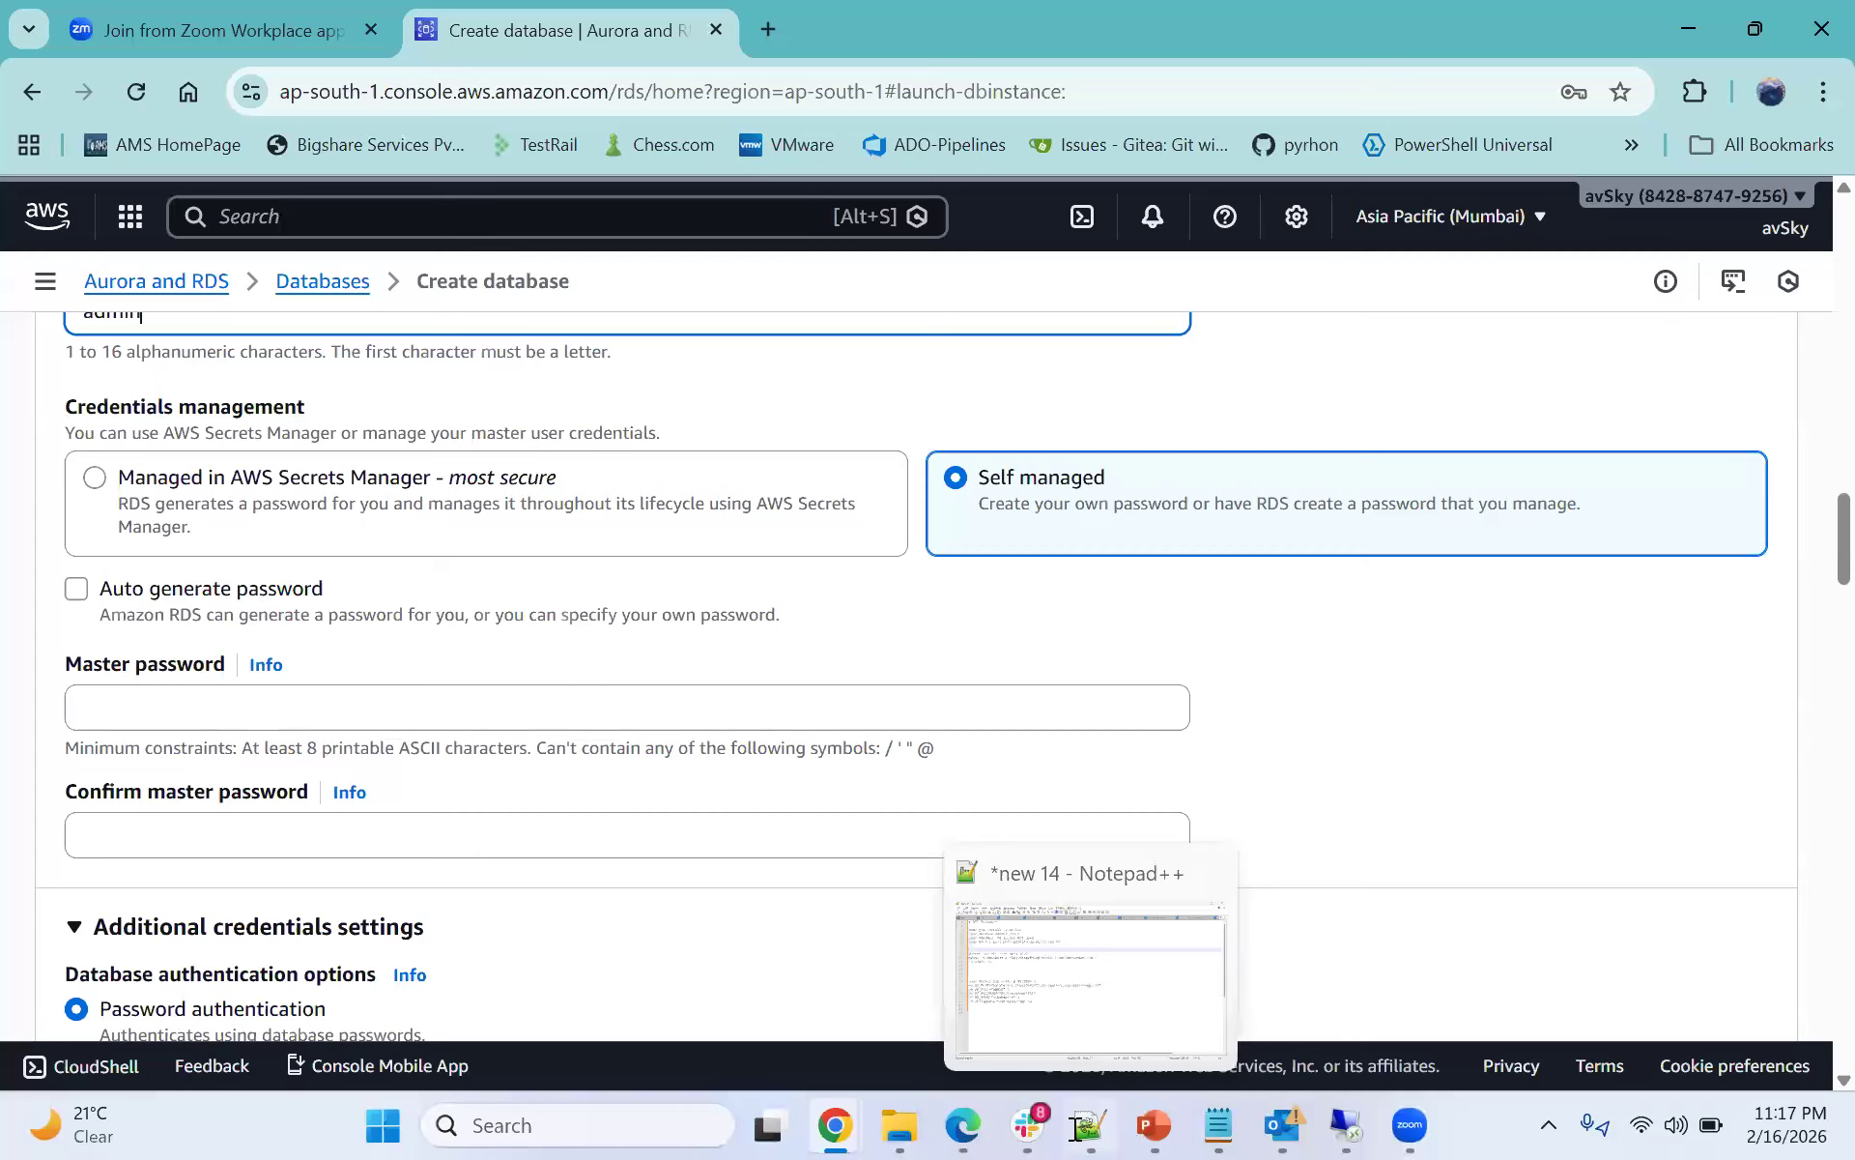
pyautogui.click(1089, 1126)
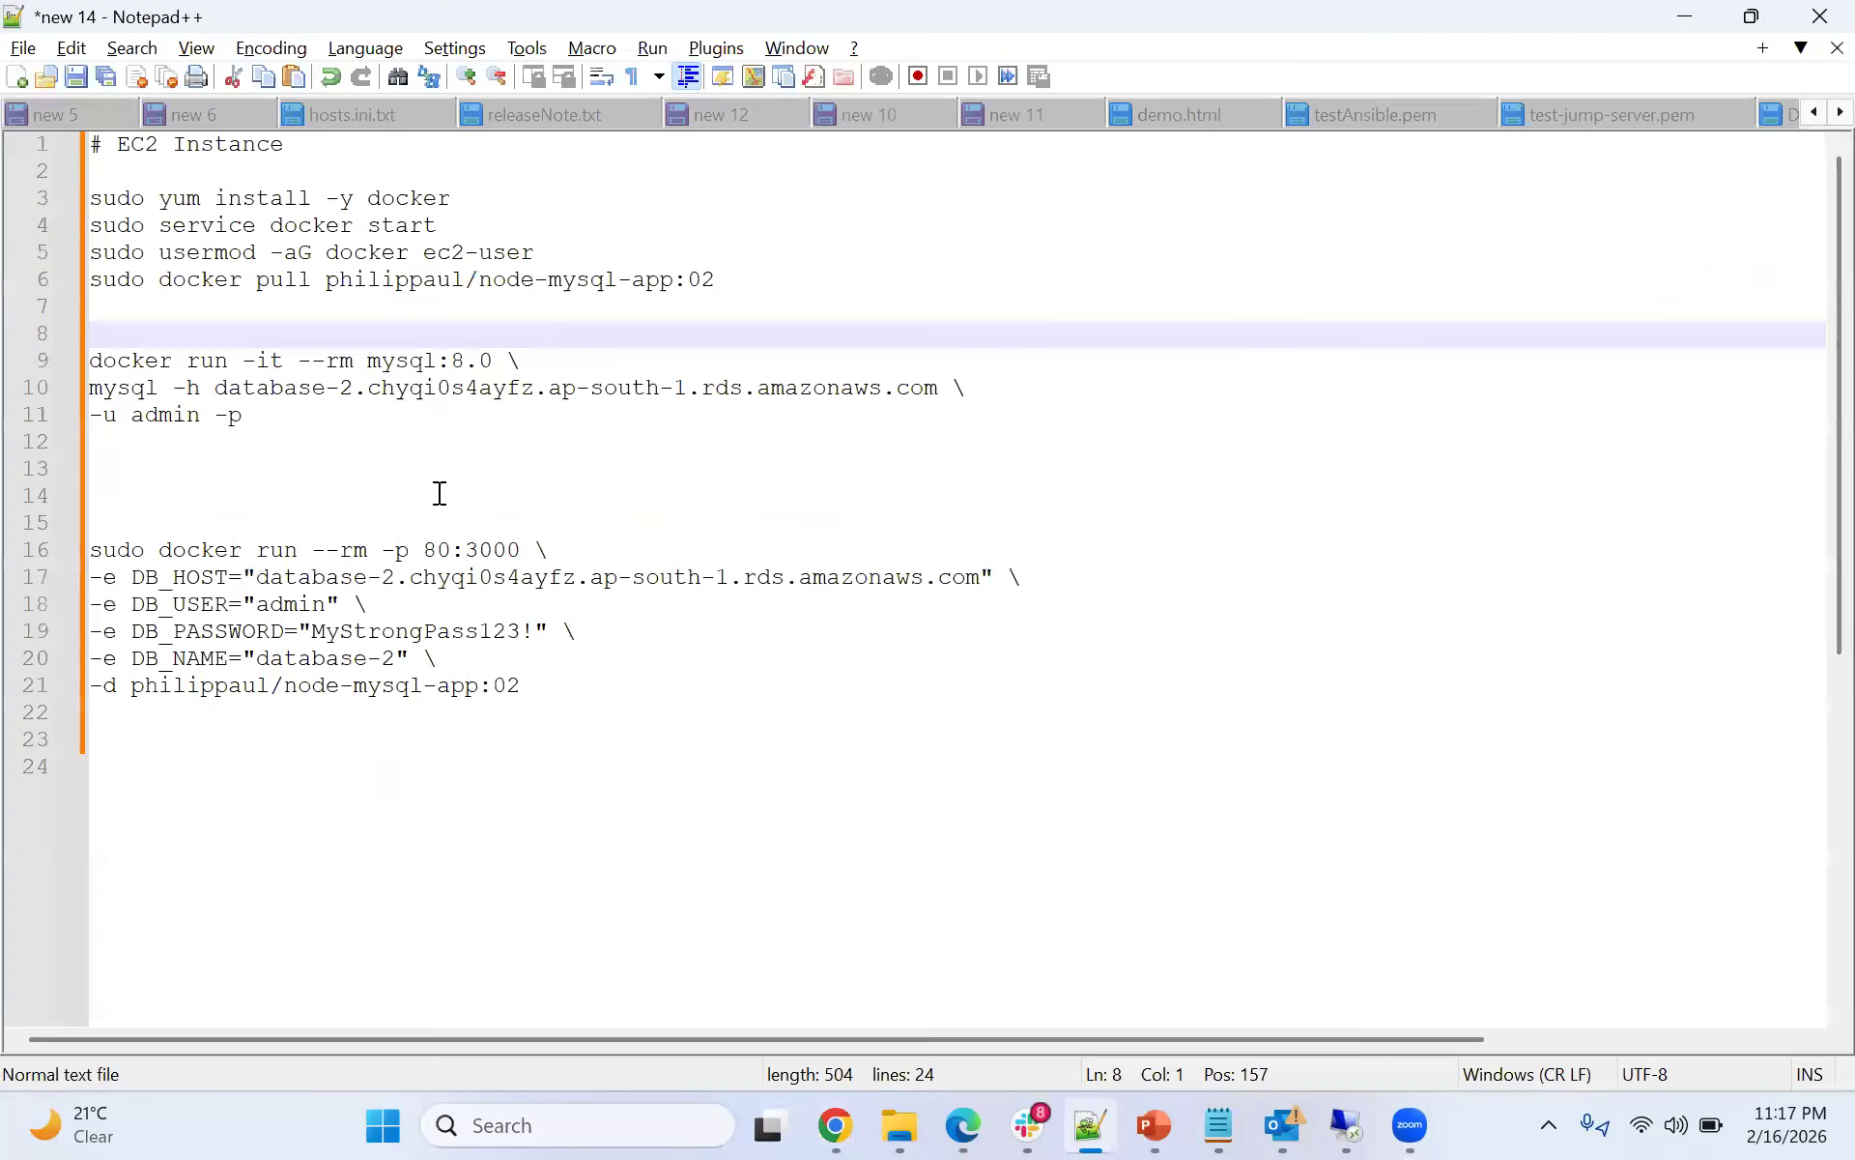
pyautogui.click(1703, 26)
# - Enter the master password and confirm it in the confirmation field
pyautogui.click(373, 709)
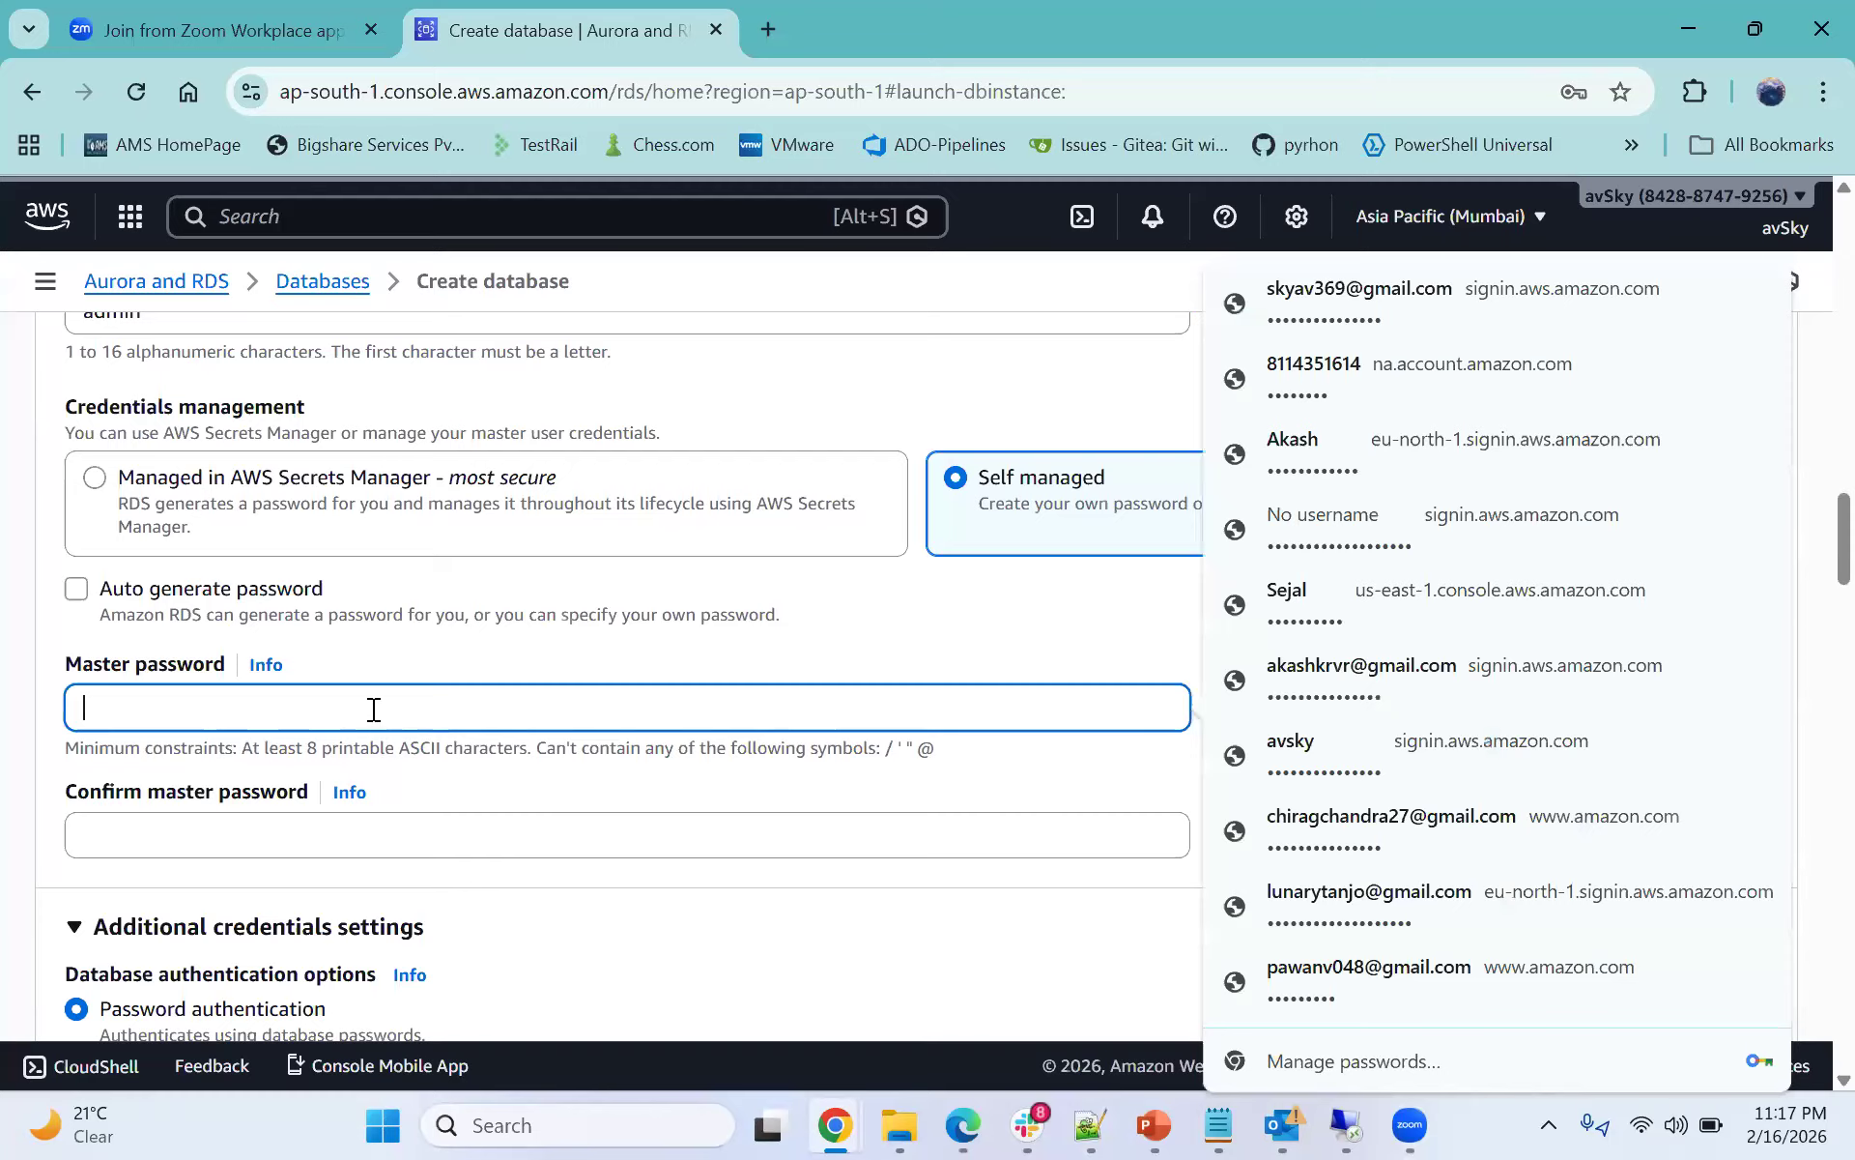
pyautogui.write('••••')
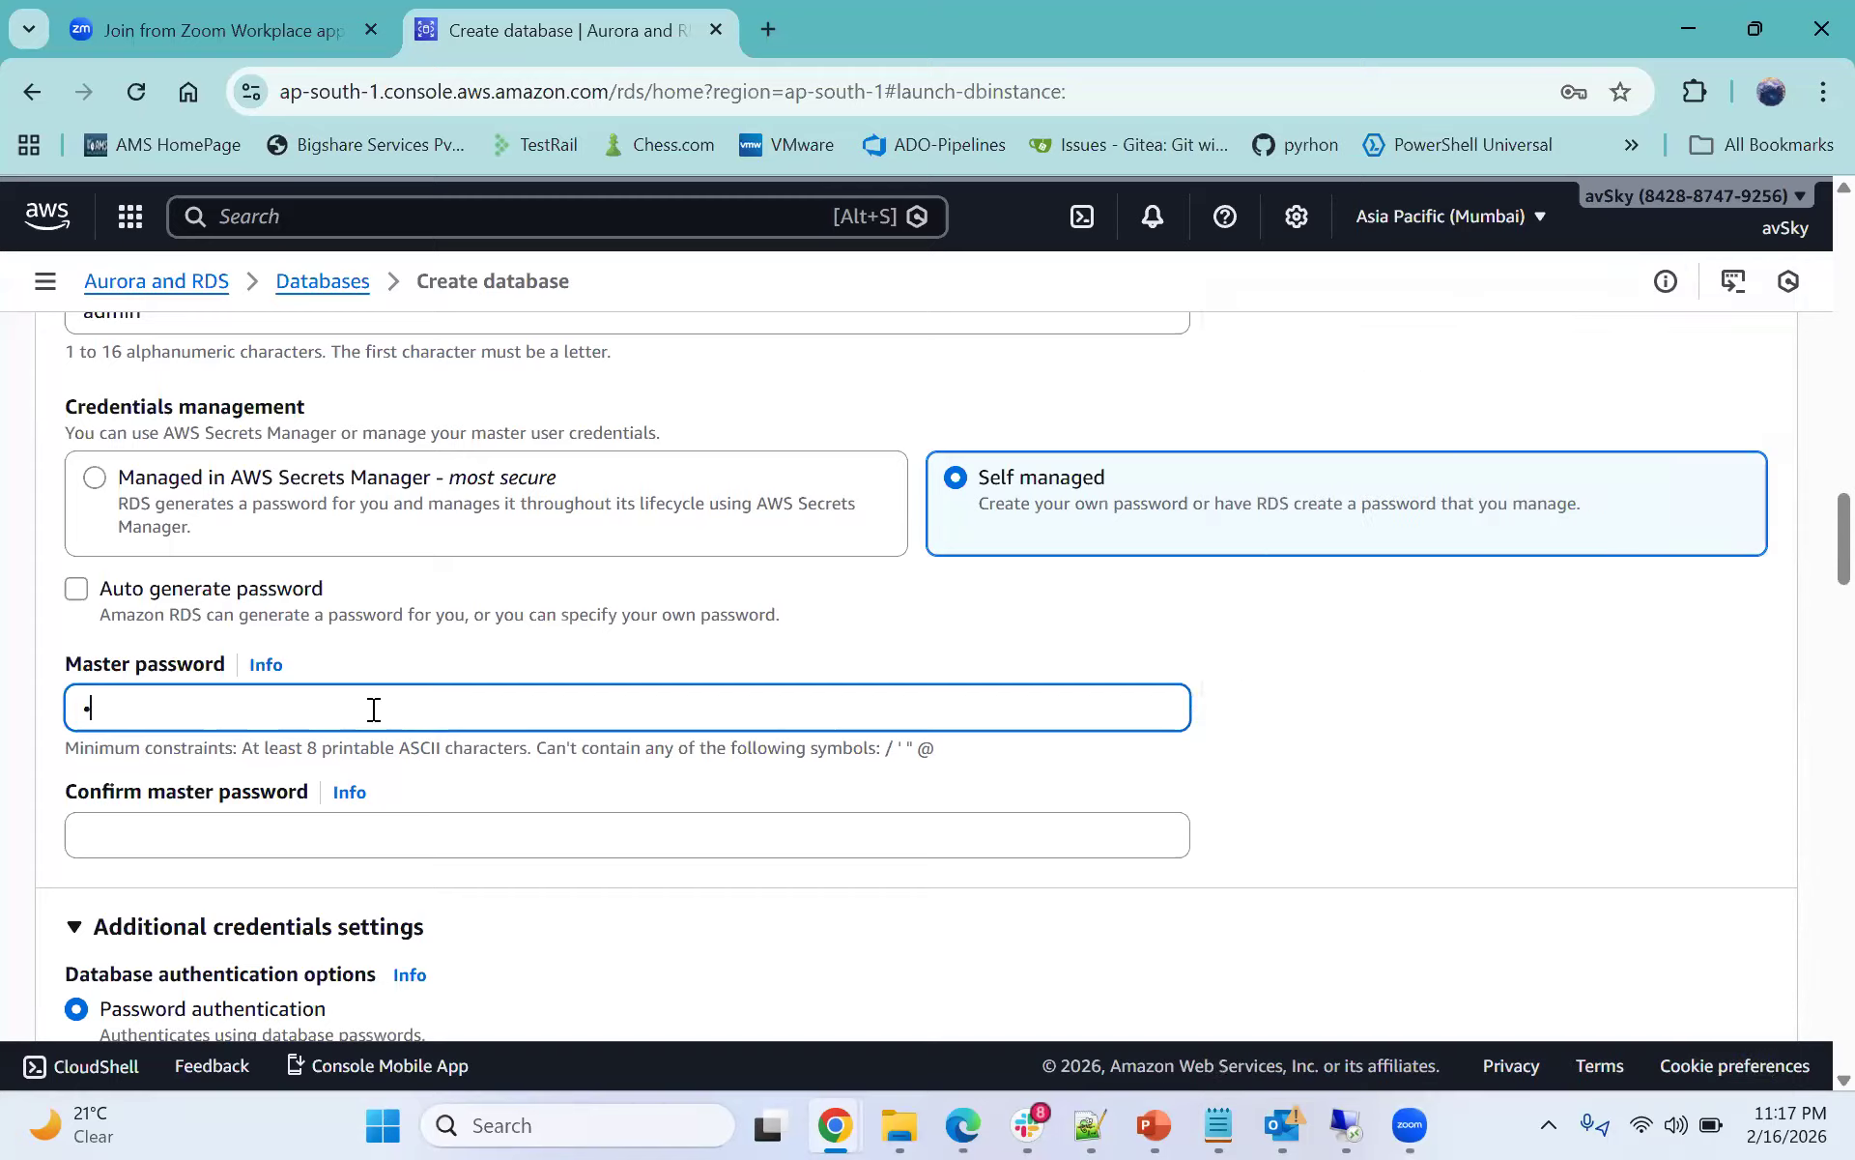
pyautogui.write('••••••')
pyautogui.click(116, 833)
pyautogui.write('••')
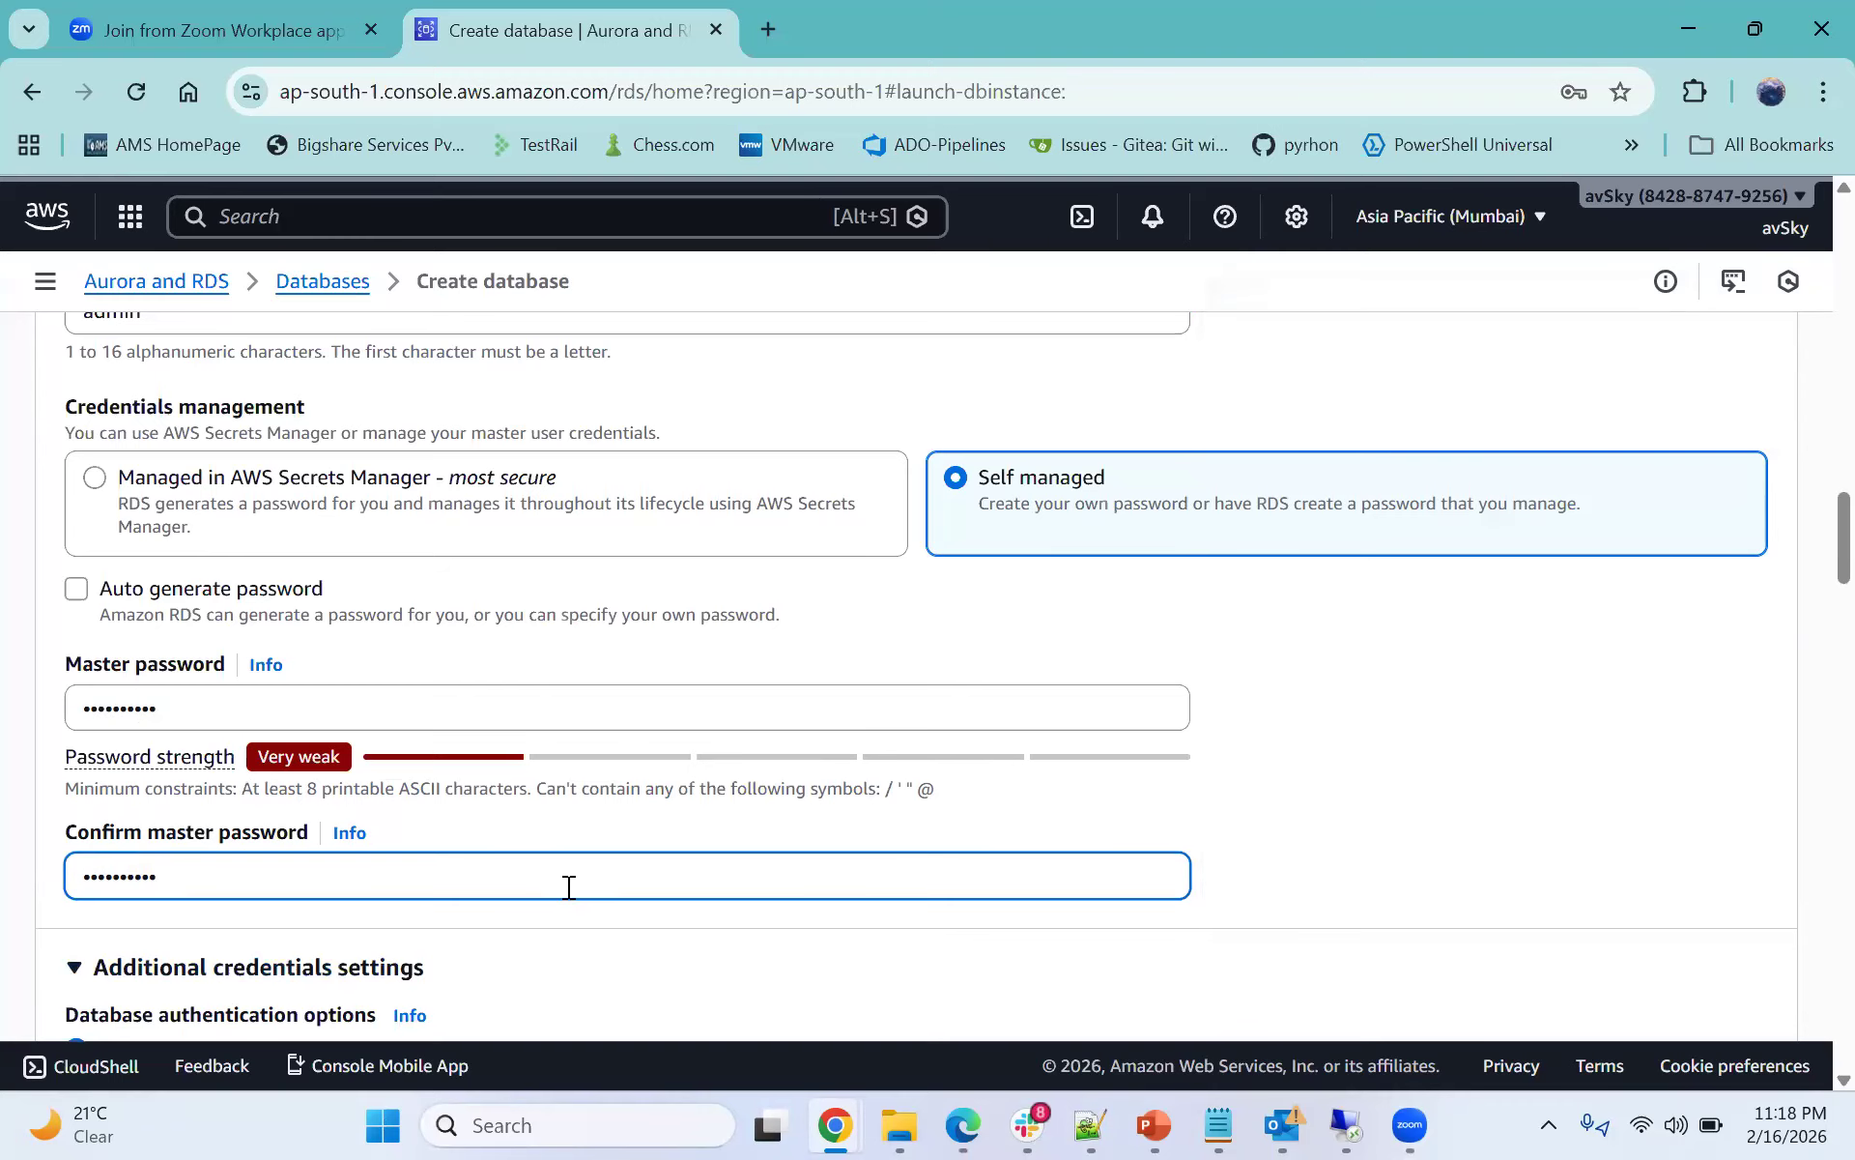
# - Review the authentication options and the instance class and instance type settings
pyautogui.scroll(-3, 527, 802)
pyautogui.scroll(-3, 528, 802)
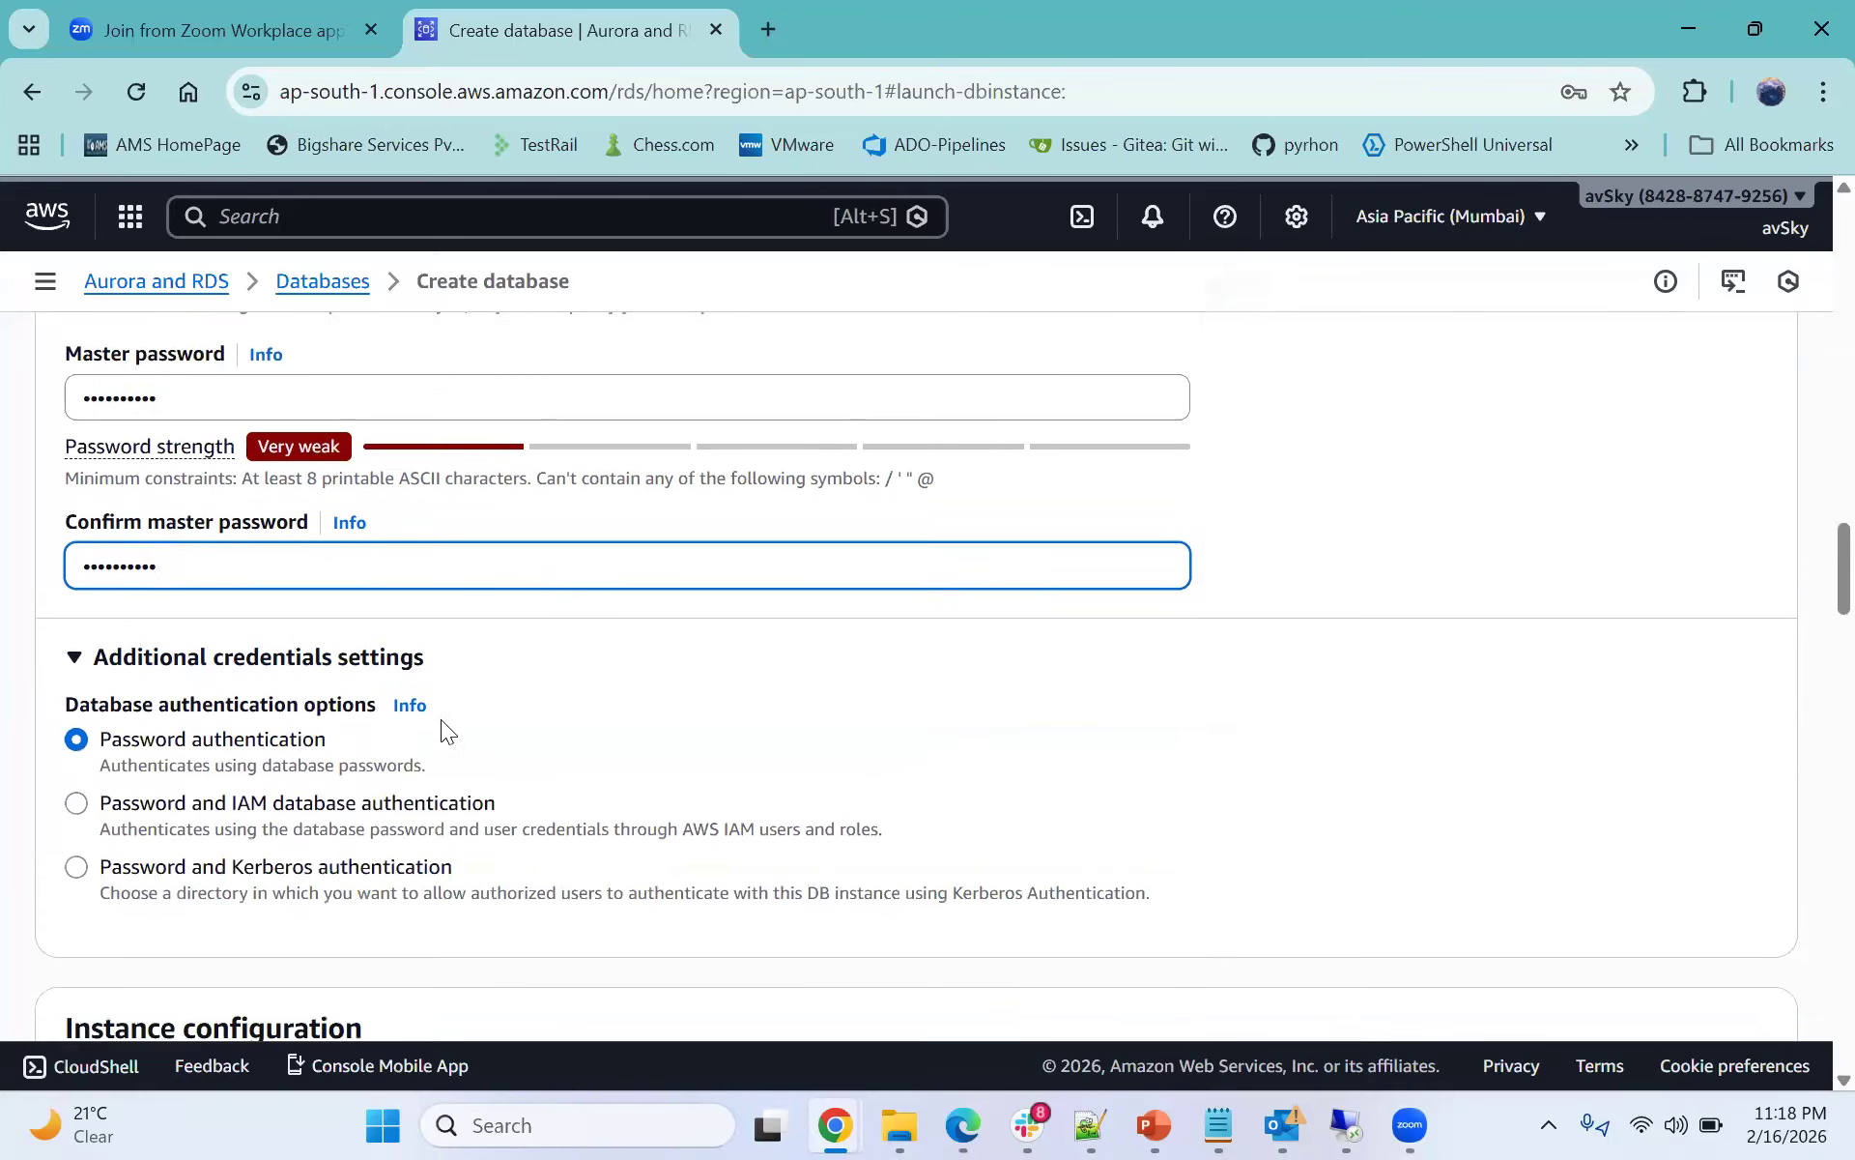
pyautogui.scroll(-8, 254, 632)
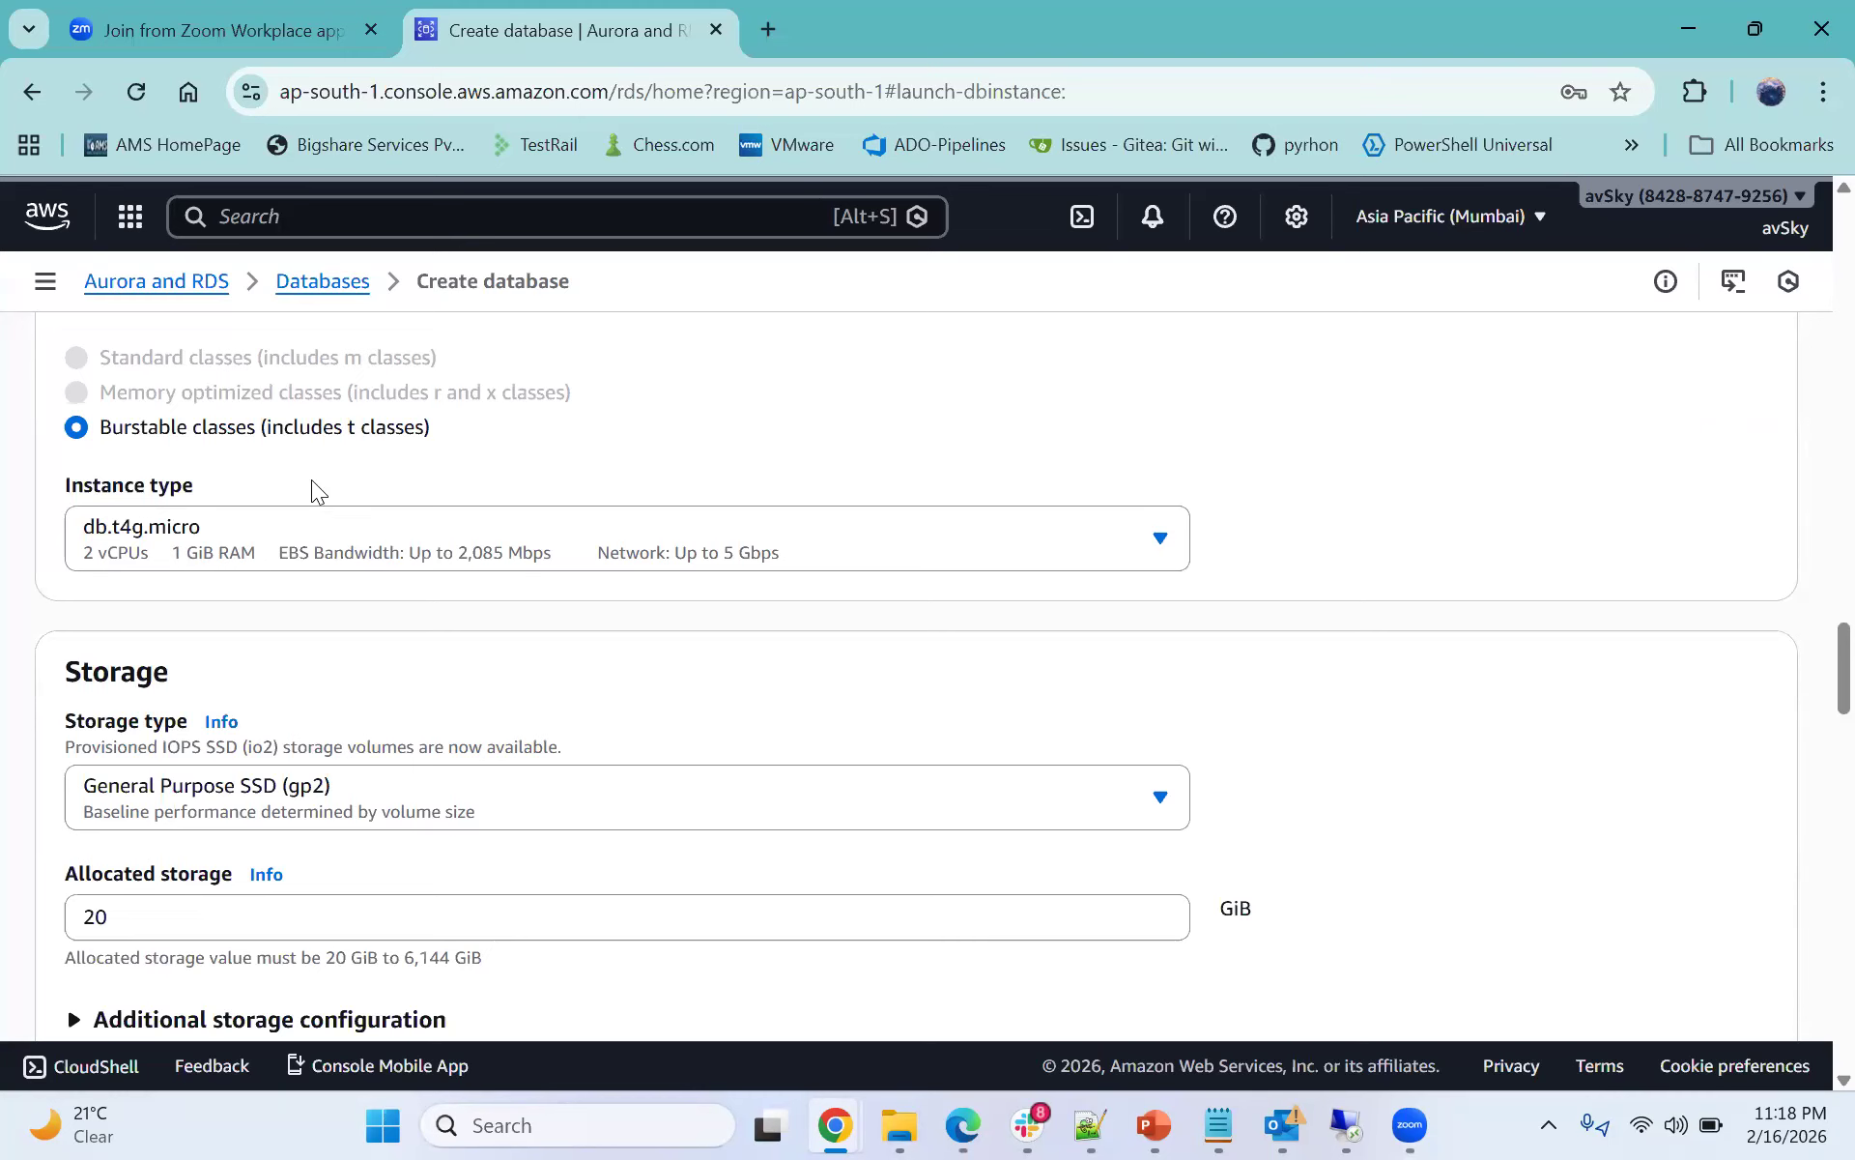
pyautogui.scroll(5, 311, 479)
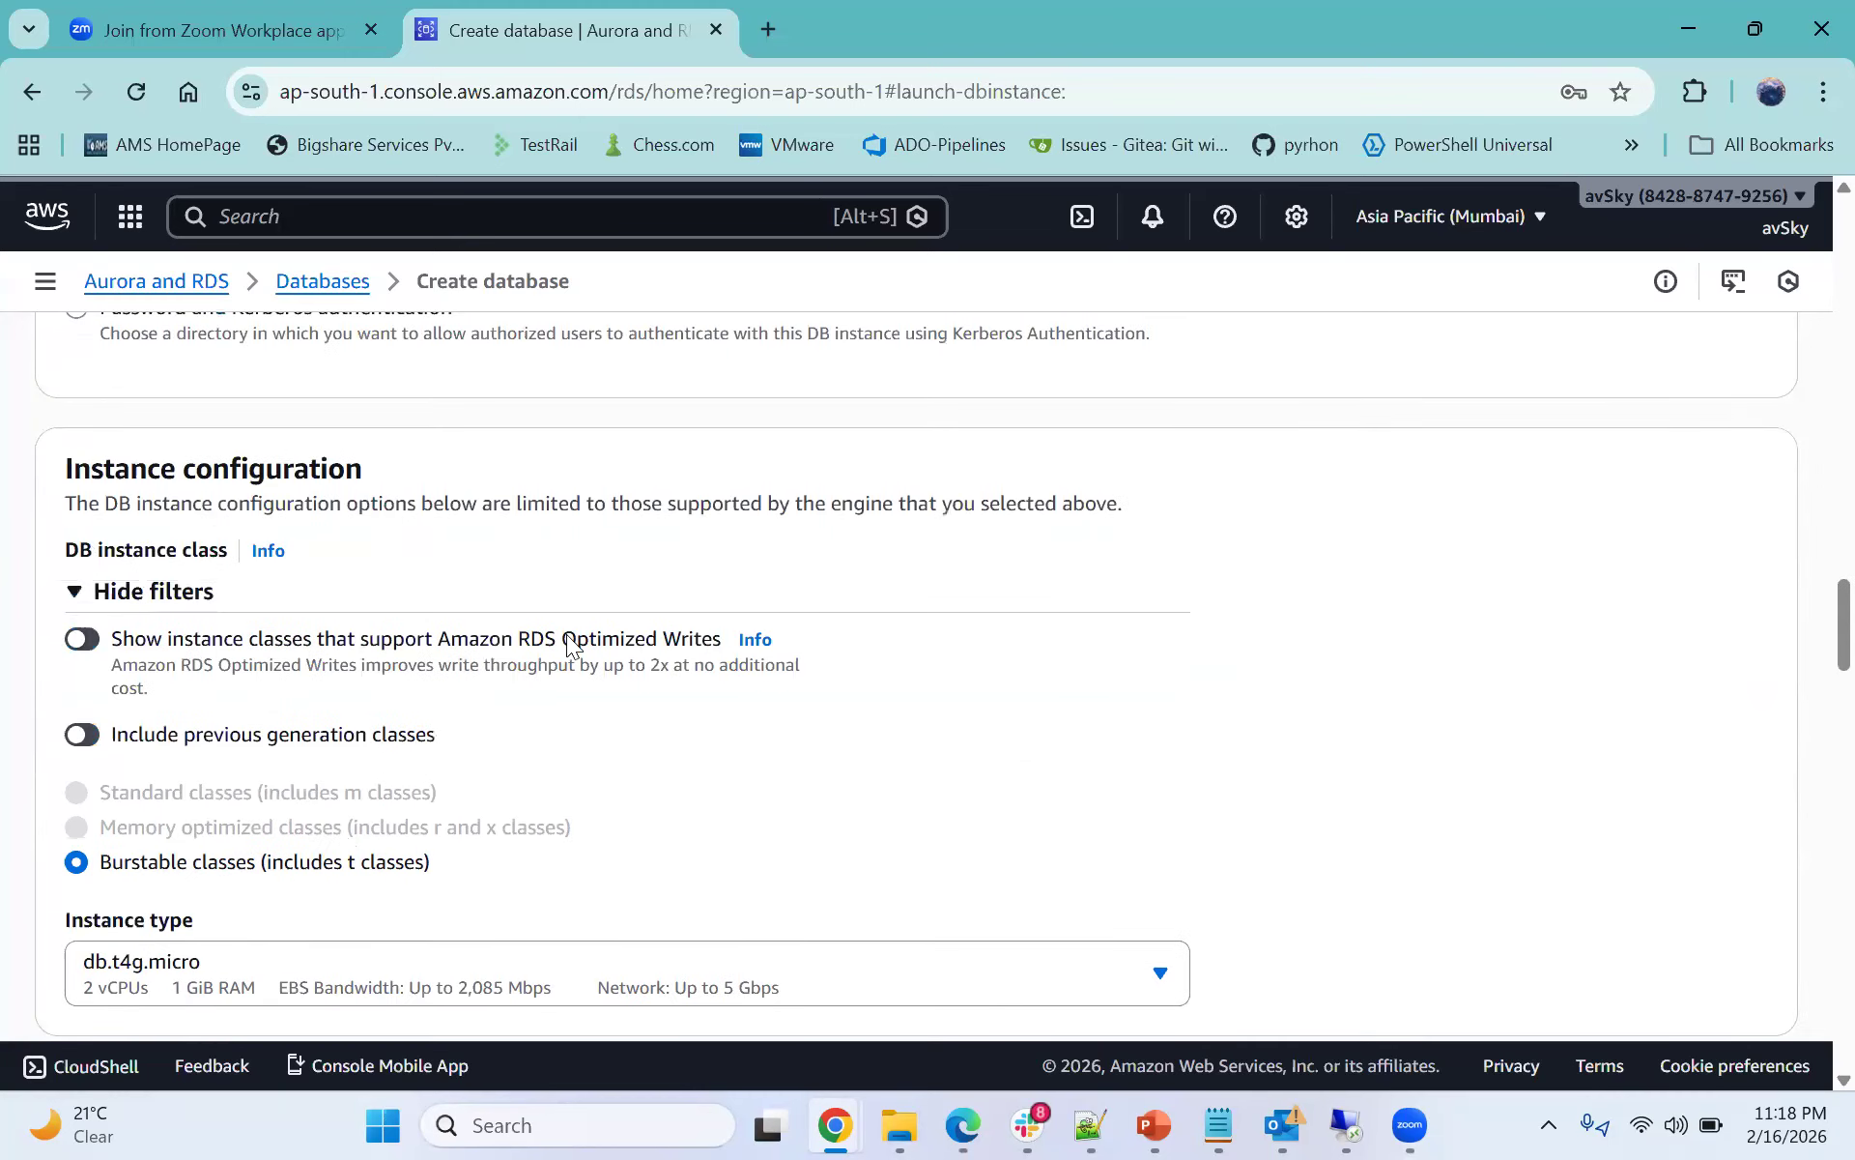
pyautogui.scroll(-3, 483, 619)
pyautogui.scroll(-3, 387, 603)
pyautogui.scroll(-1, 222, 615)
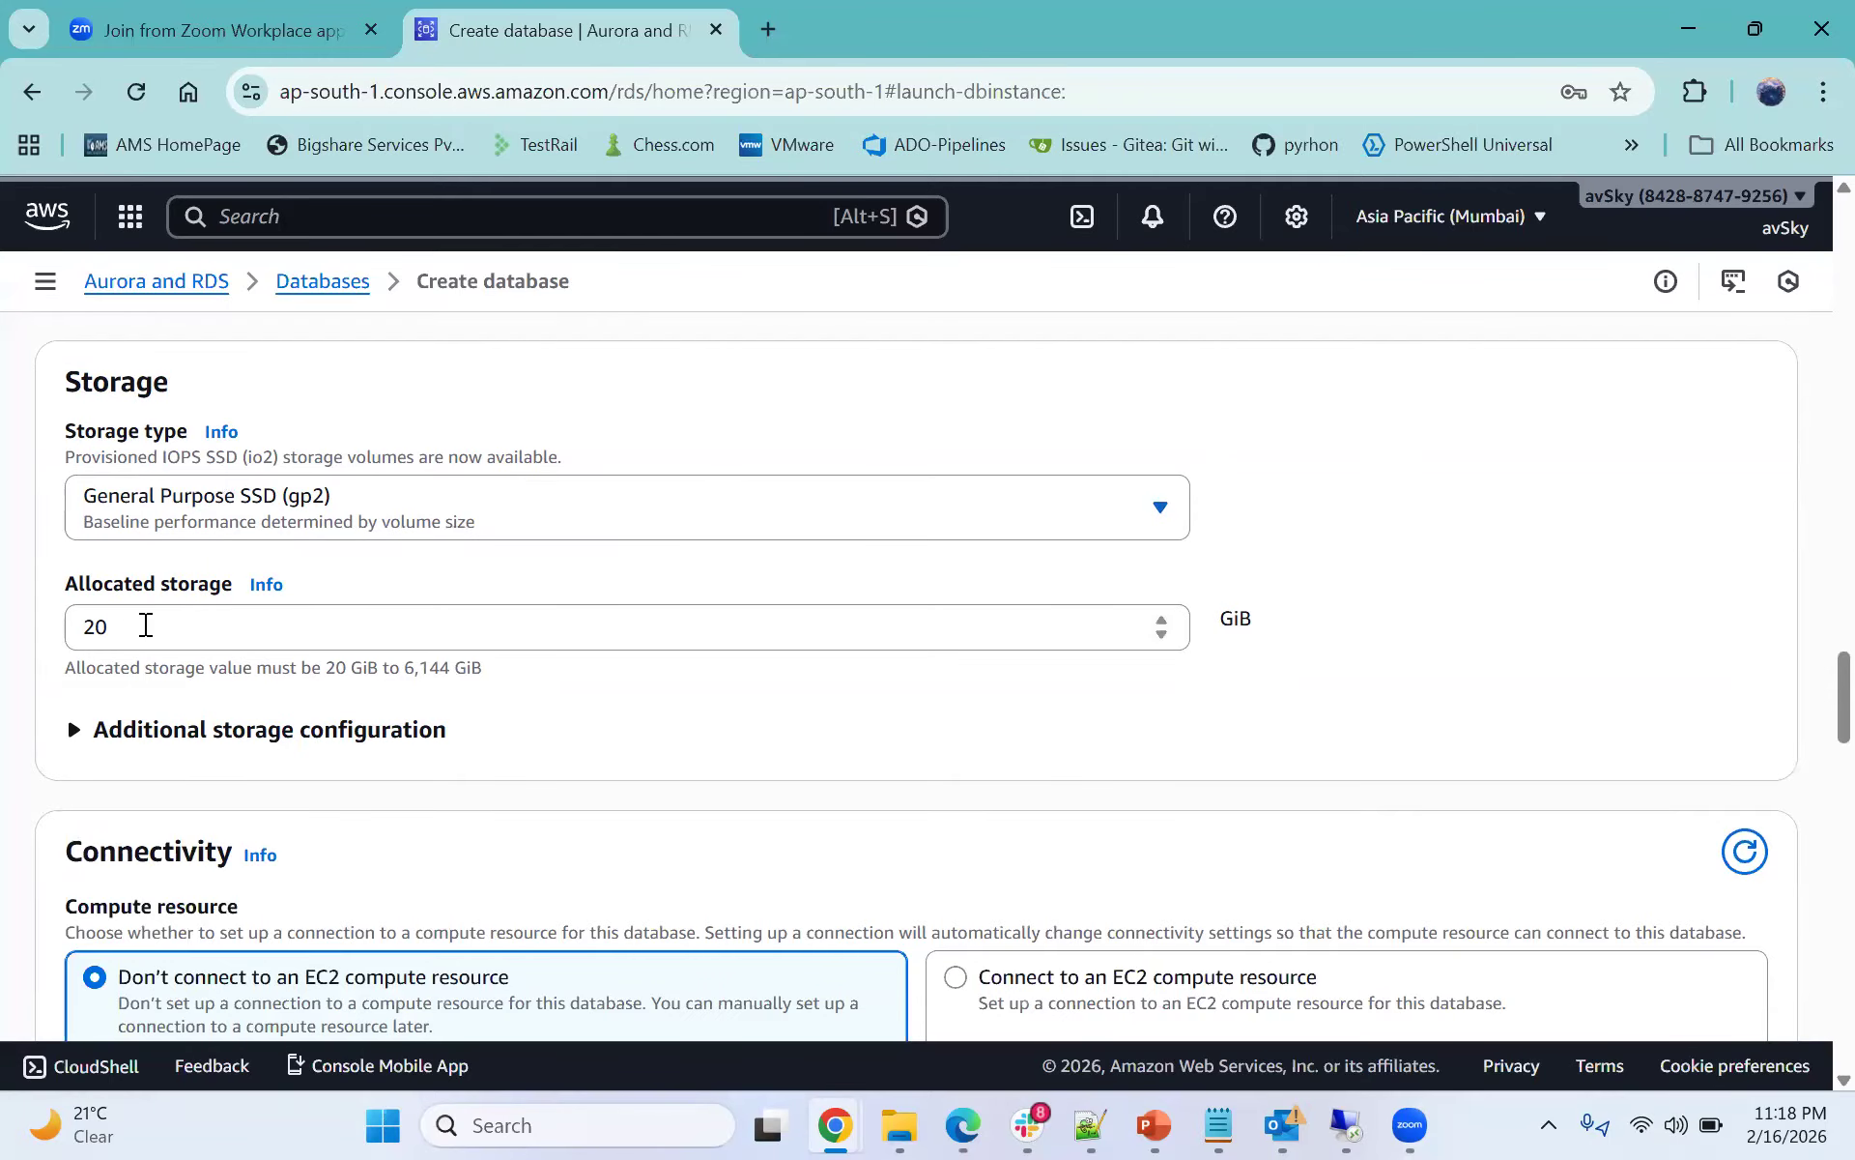
# - Examine the allocated storage field and its allowed range
pyautogui.scroll(-1, 215, 602)
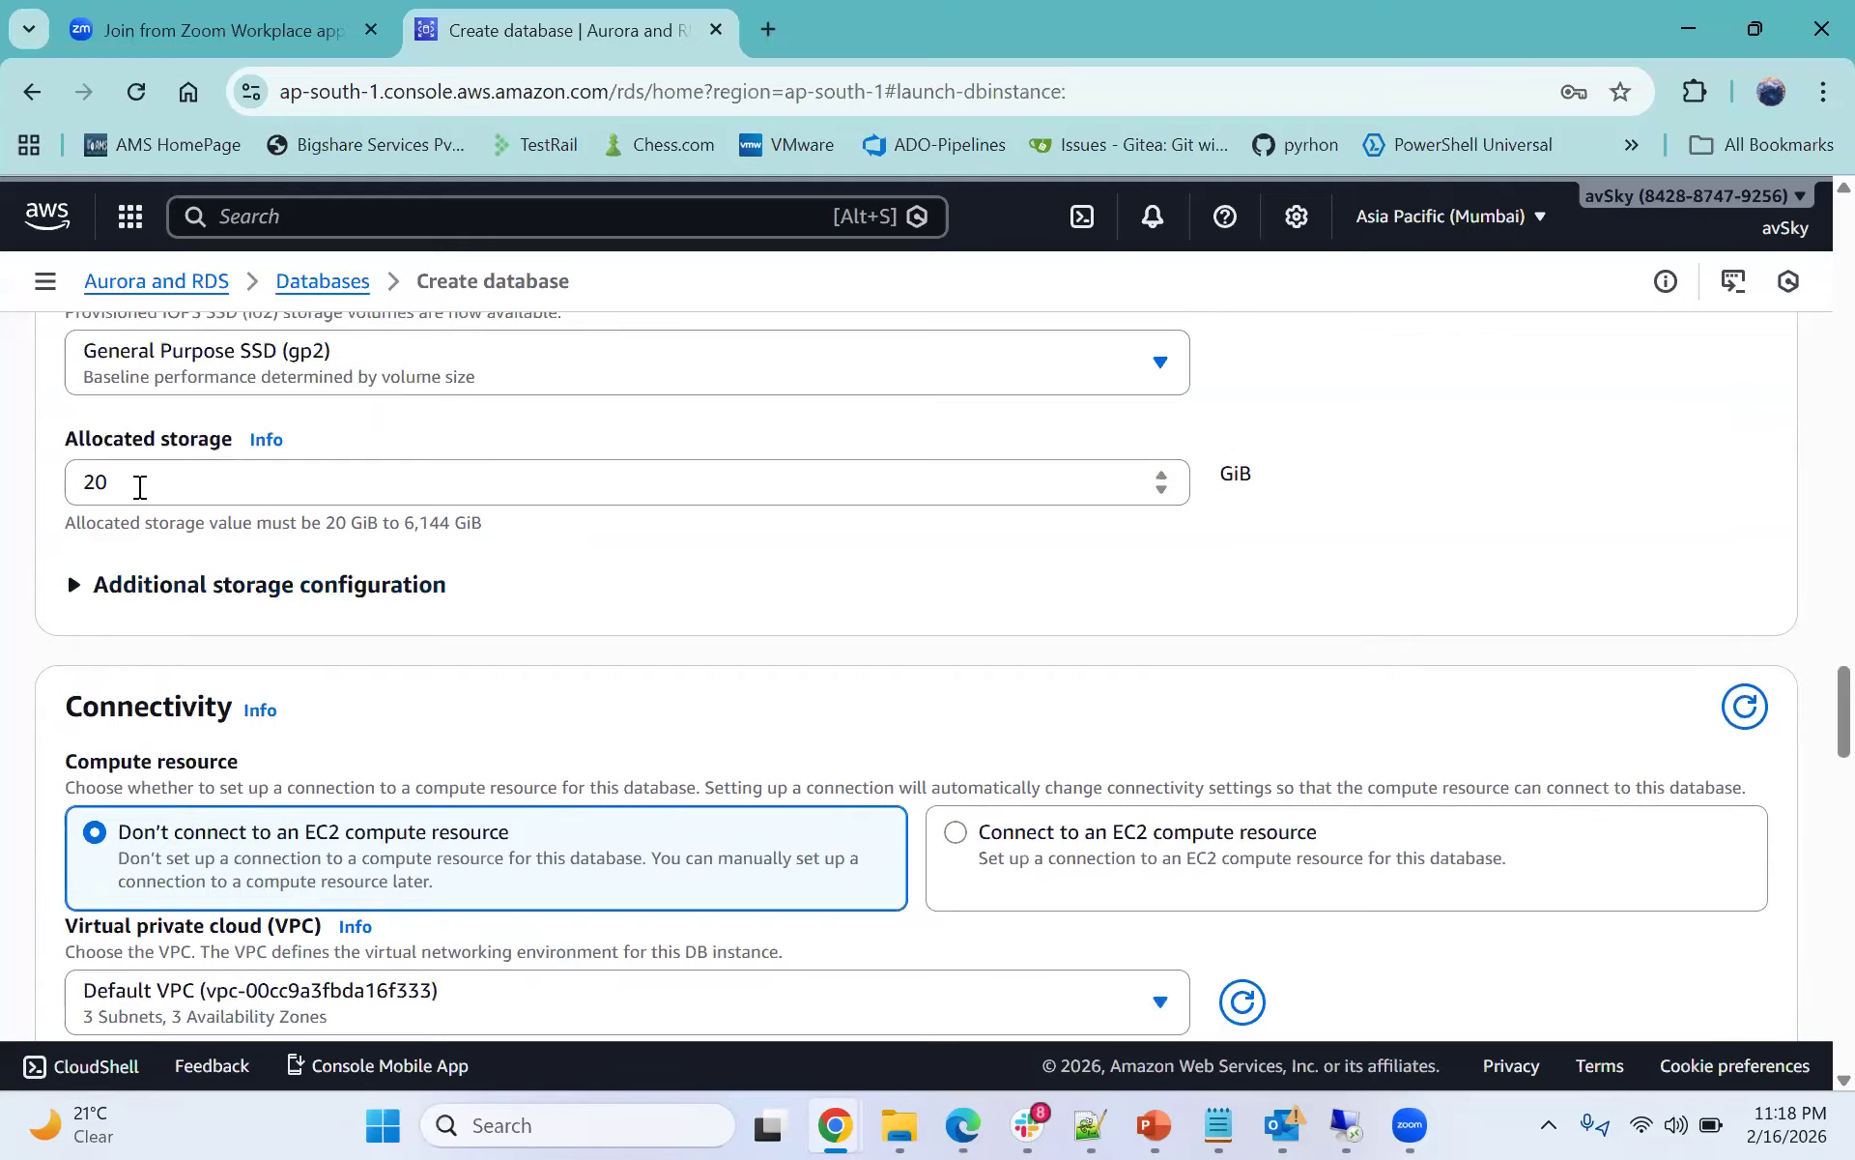
pyautogui.moveTo(406, 525); pyautogui.dragTo(481, 525)
pyautogui.click(495, 553)
pyautogui.scroll(-1, 494, 553)
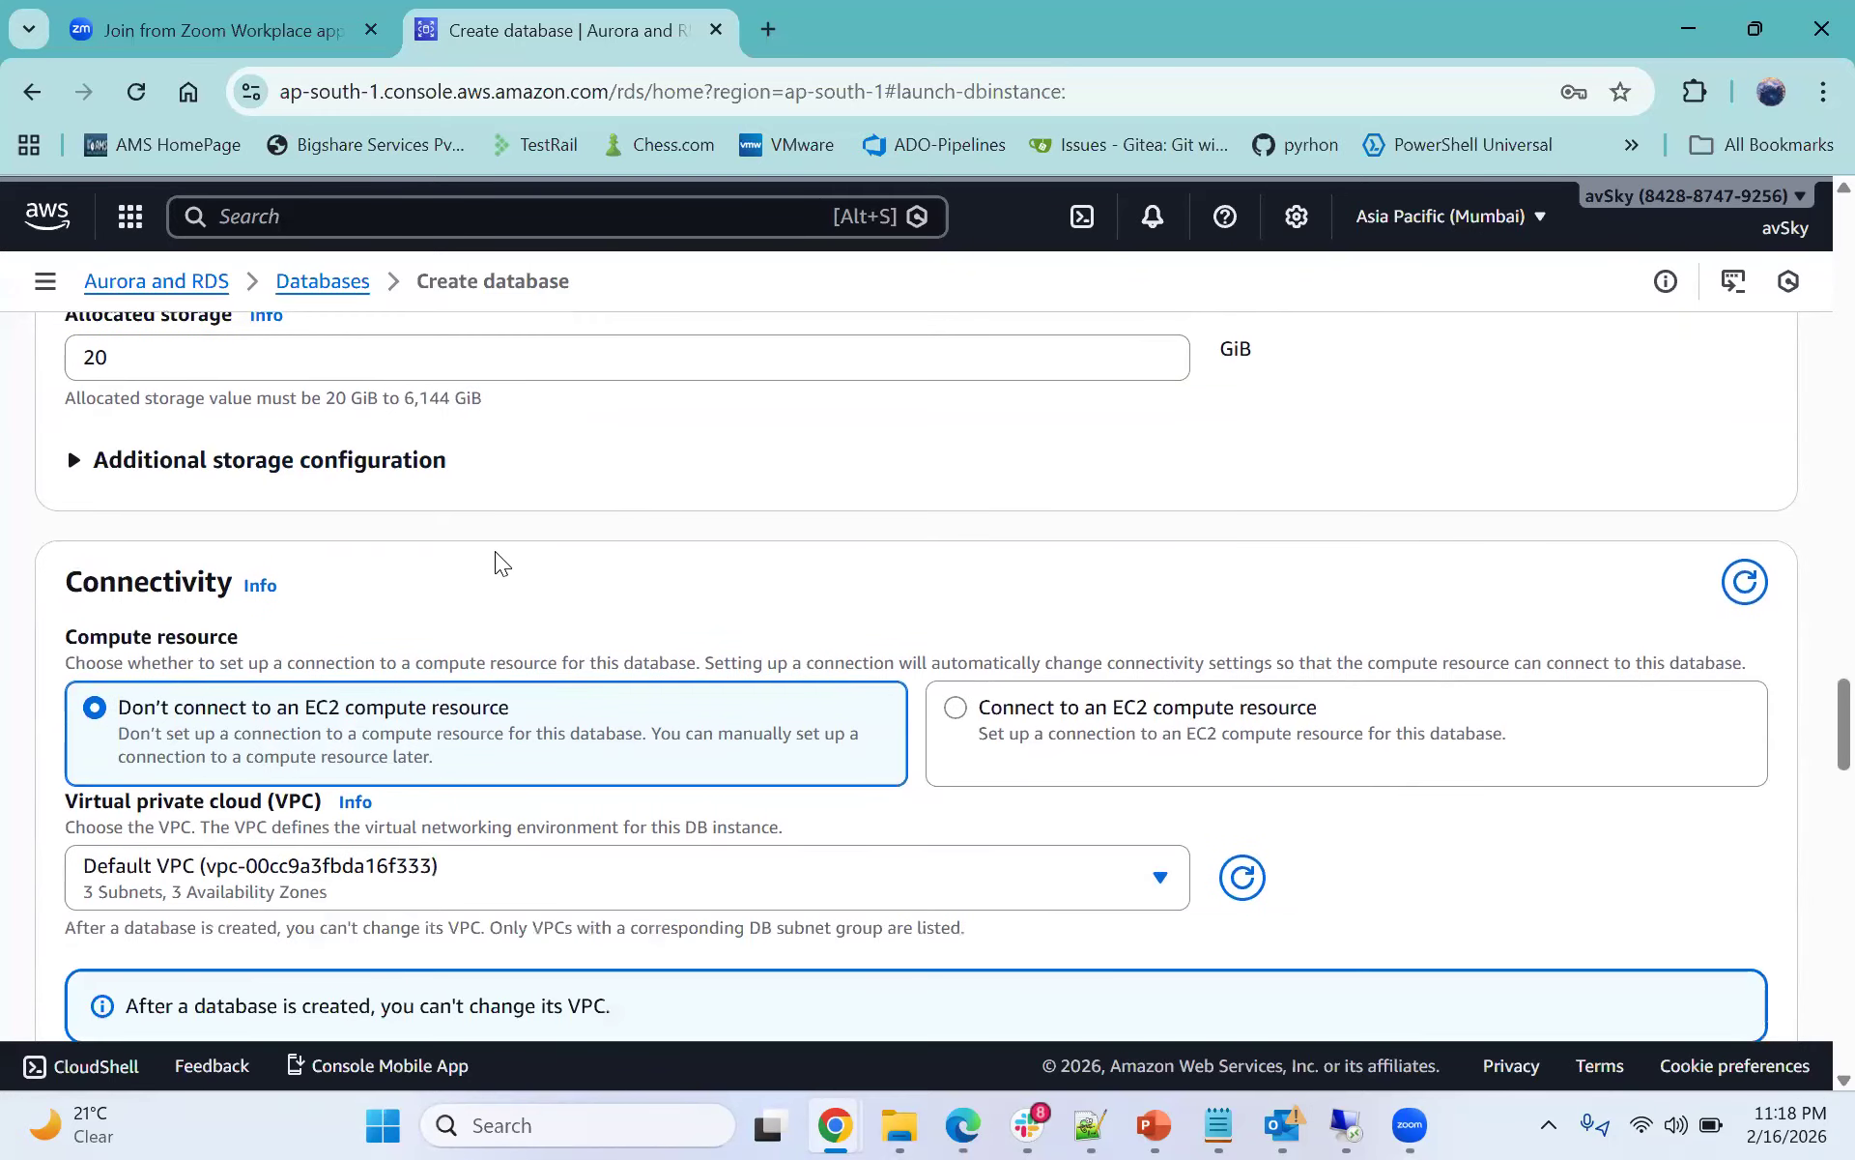
pyautogui.scroll(2, 496, 557)
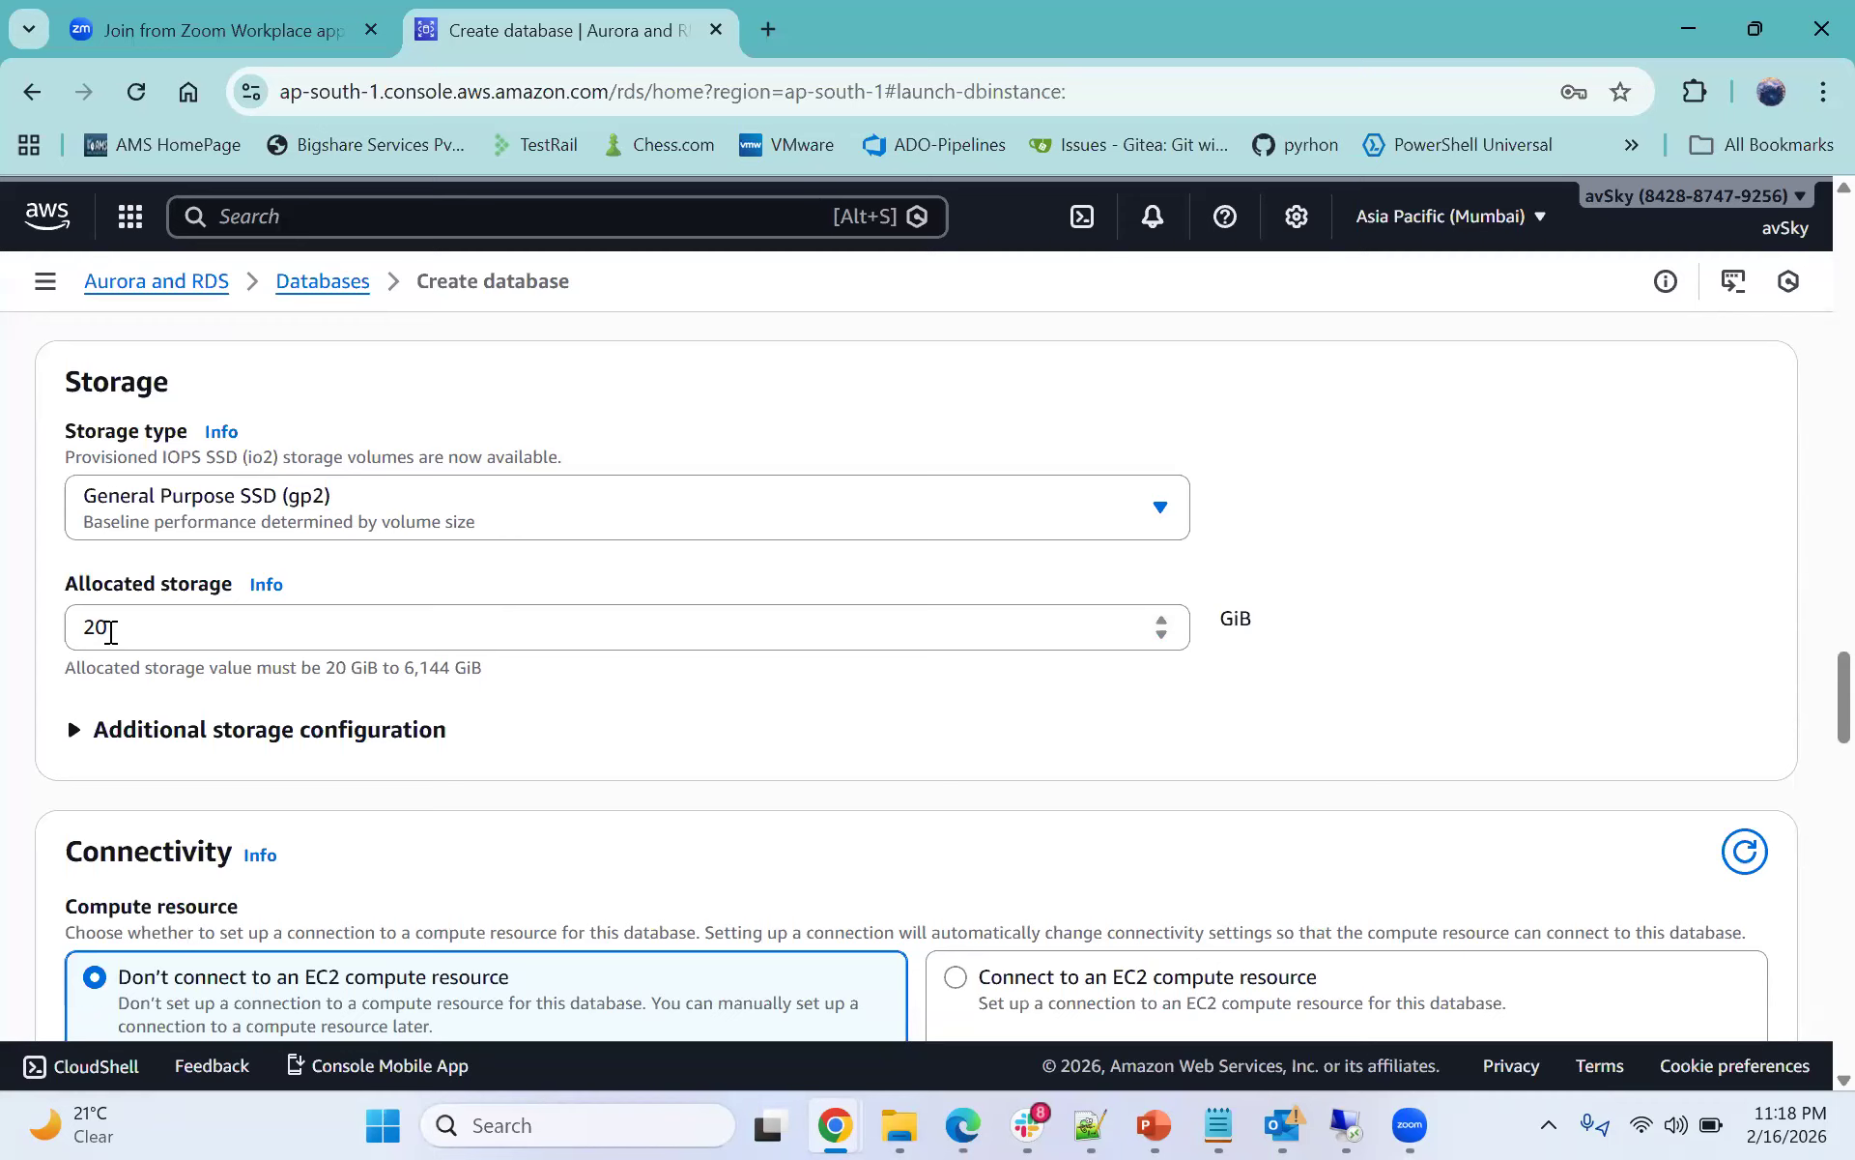
pyautogui.moveTo(111, 632); pyautogui.dragTo(84, 635)
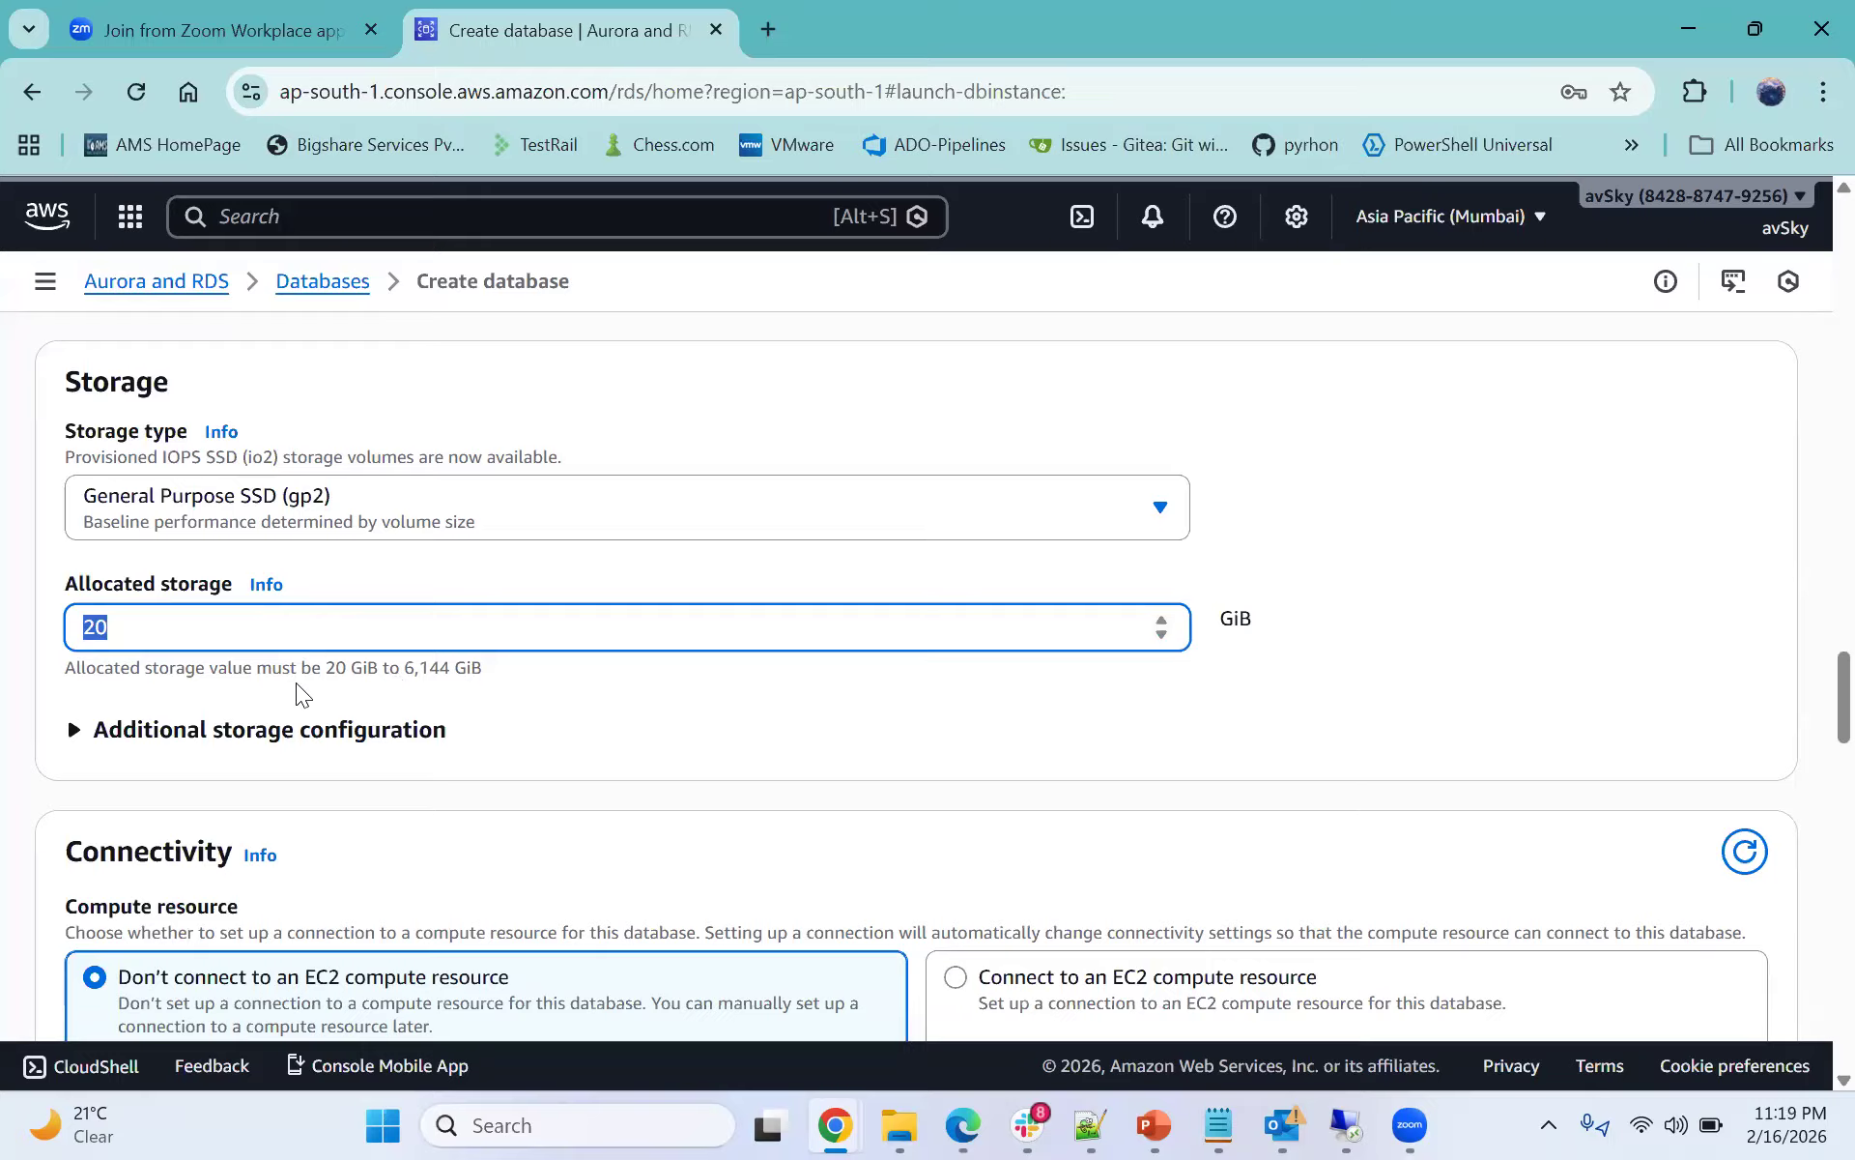
# - Try 50 GiB as the allocated storage, then restore it to 20 GiB
pyautogui.moveTo(114, 632); pyautogui.dragTo(77, 628)
pyautogui.click(128, 638)
pyautogui.hotkey('ctrl', 'a')
pyautogui.write('50')
pyautogui.doubleClick(88, 624)
pyautogui.press('BackSpace')
pyautogui.write('20')
pyautogui.hotkey('ctrl', 'a')
# - Examine the allocated storage field and its maximum allowed size
pyautogui.click(226, 647)
pyautogui.moveTo(406, 669); pyautogui.dragTo(447, 668)
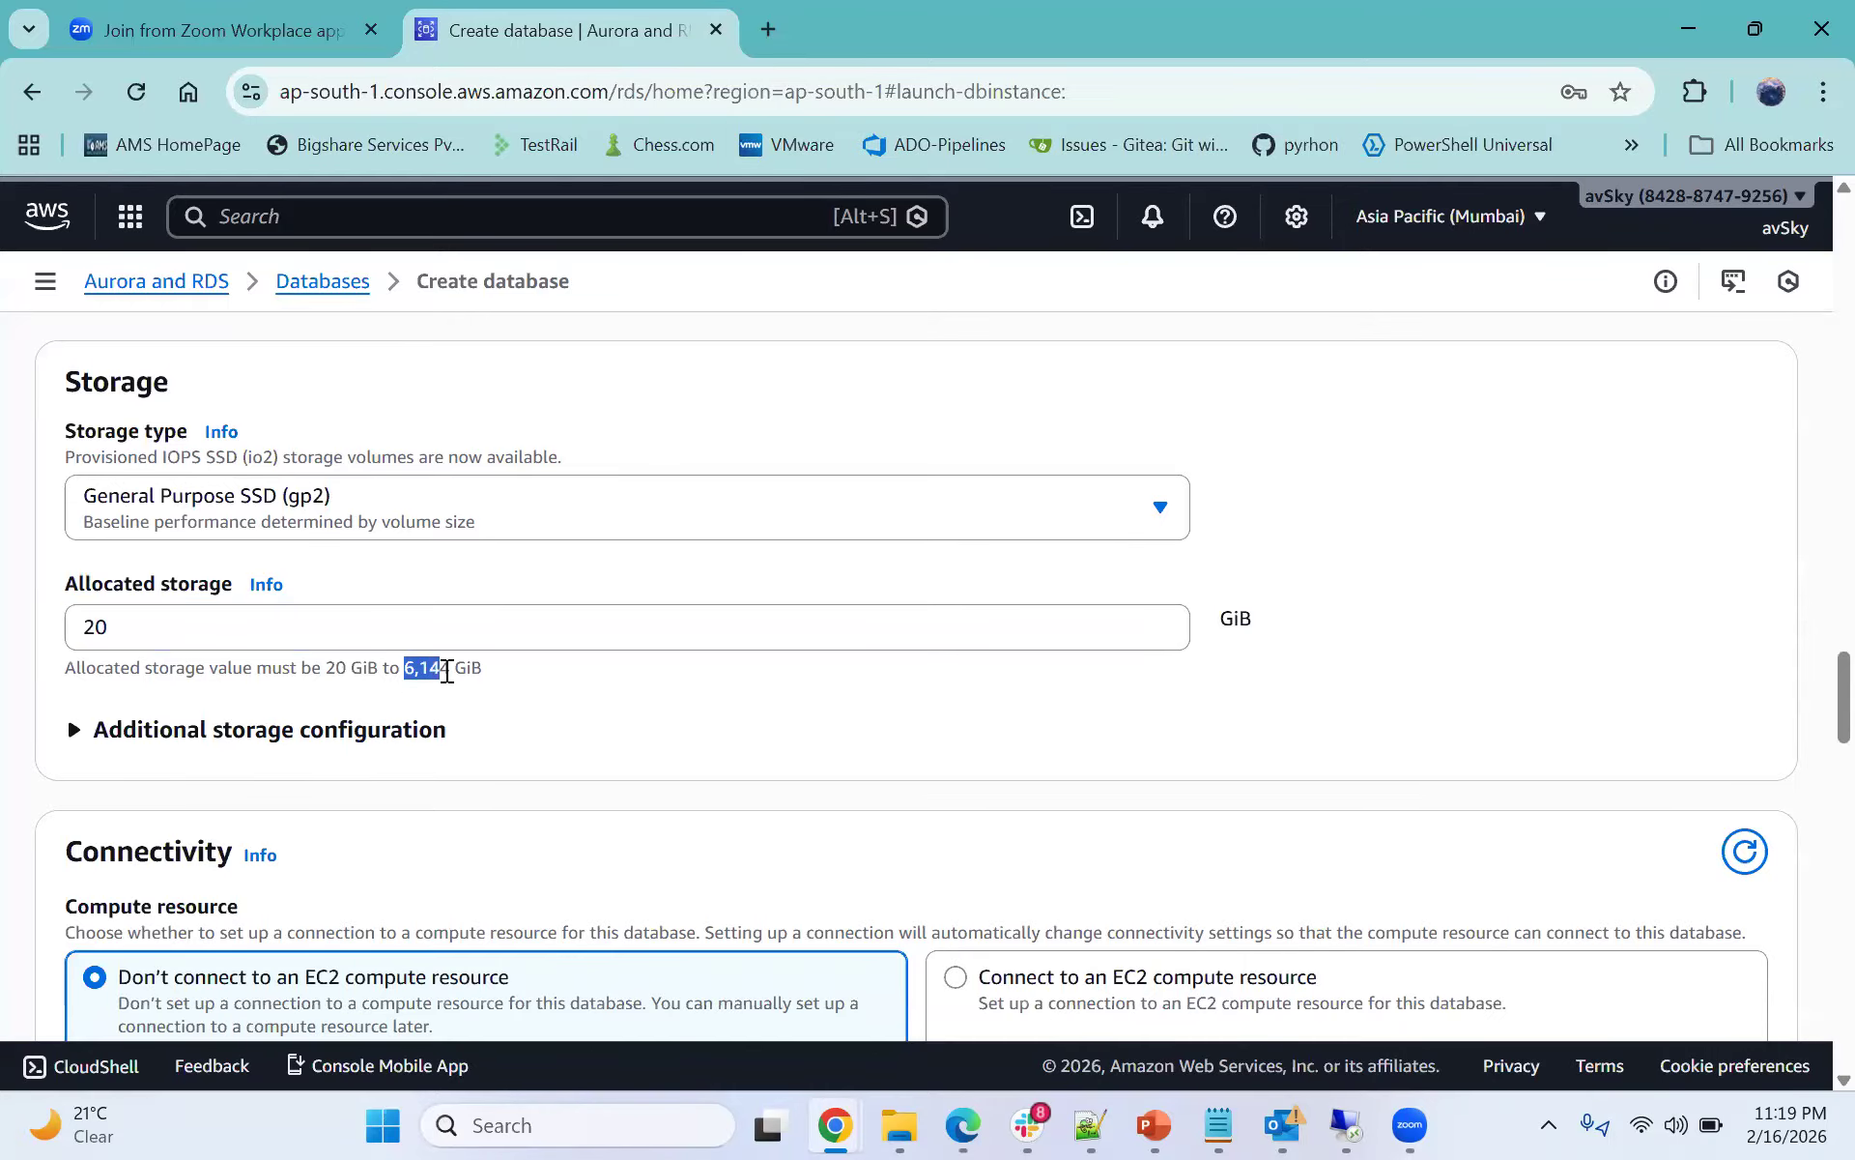
pyautogui.click(450, 671)
pyautogui.scroll(-1, 512, 684)
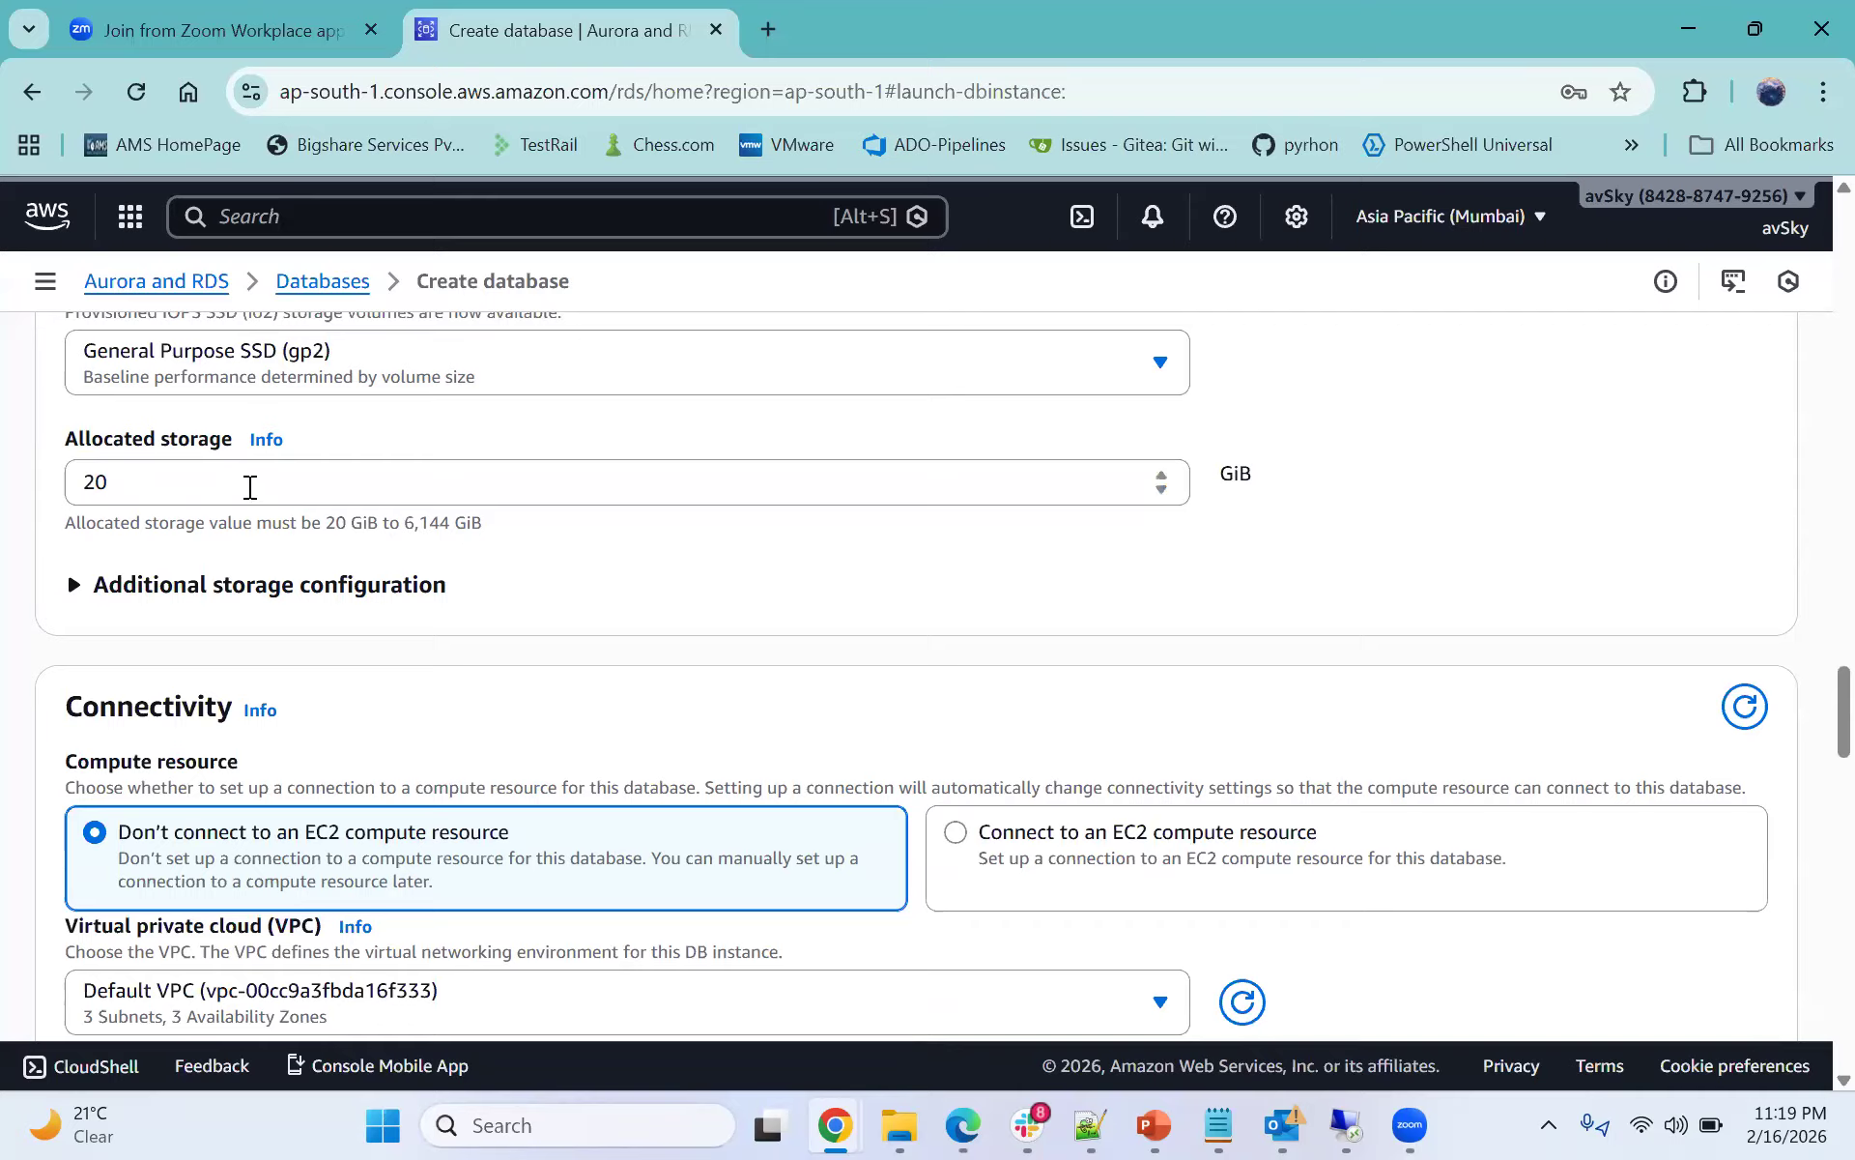
pyautogui.click(116, 478)
pyautogui.doubleClick(116, 478)
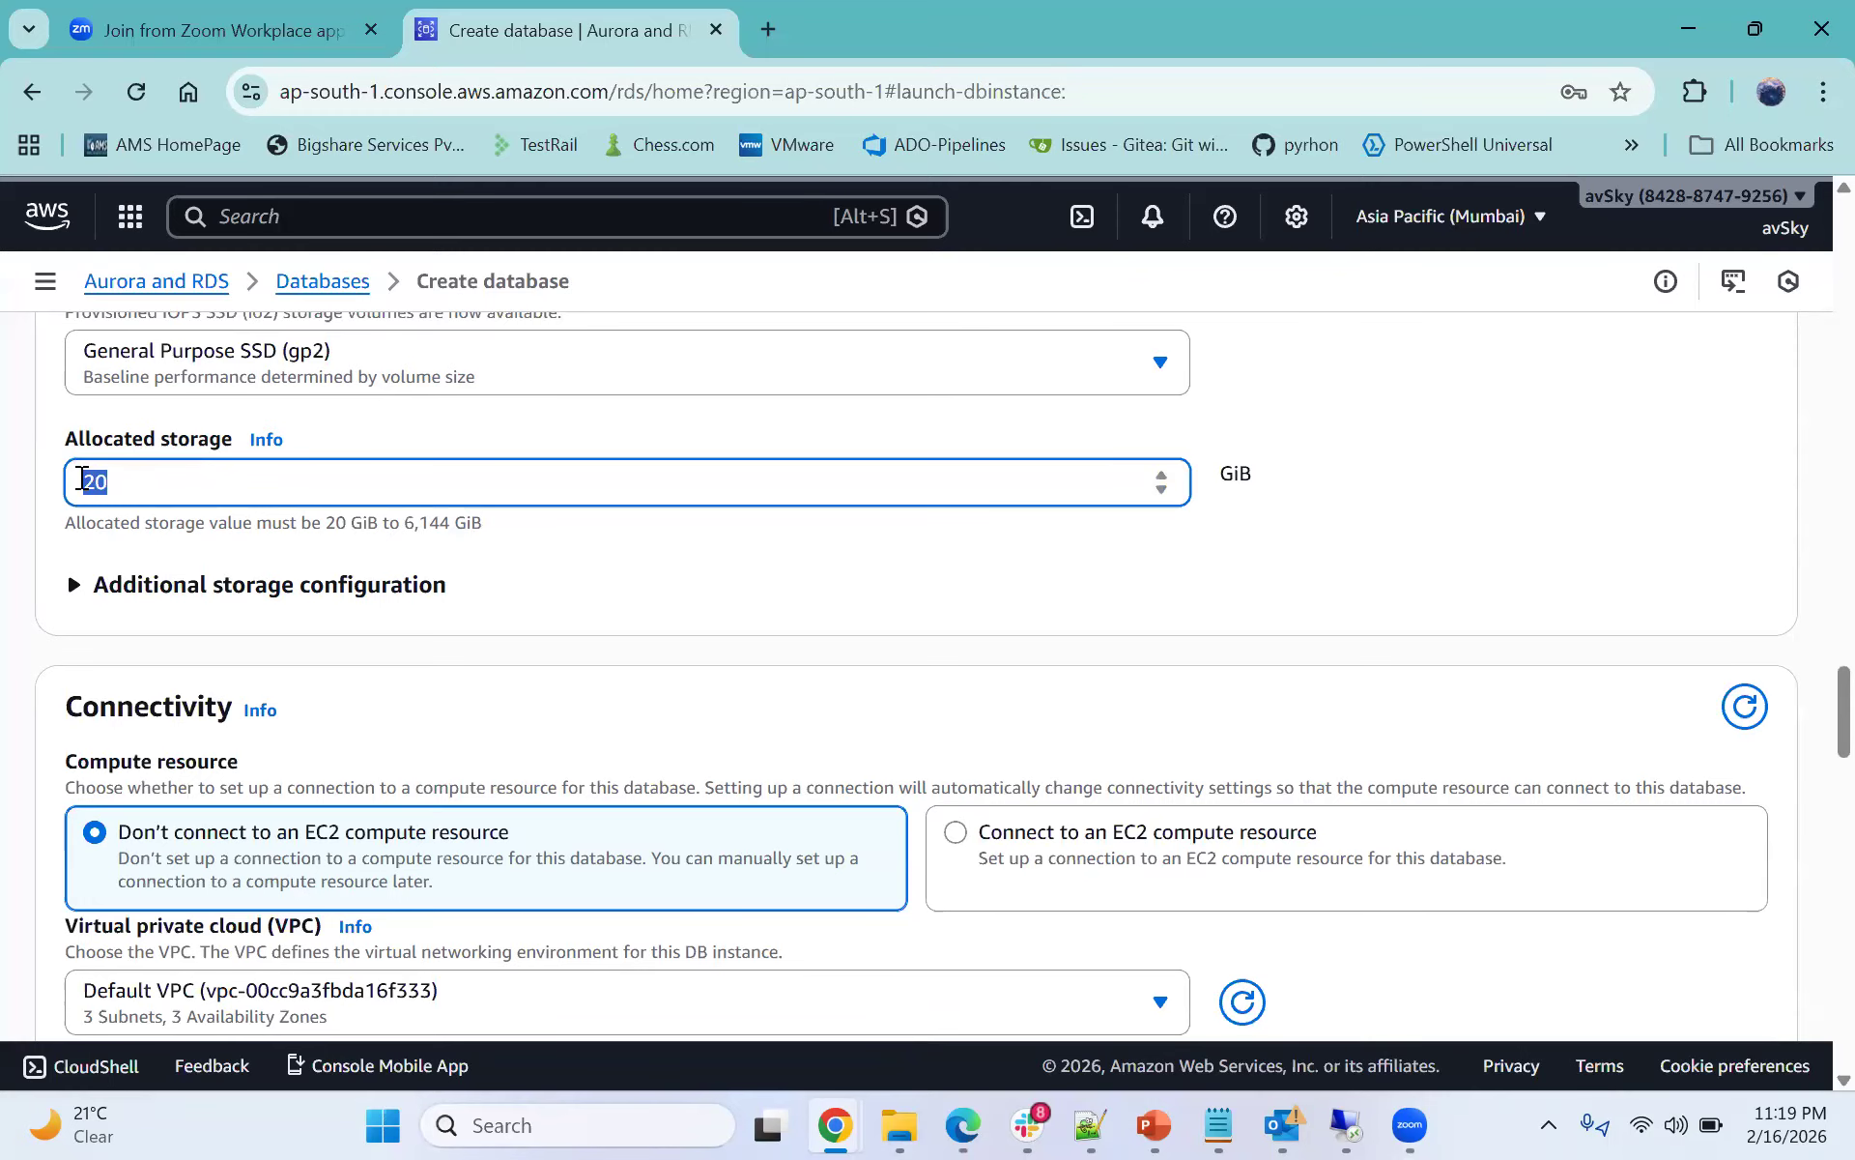
pyautogui.click(152, 493)
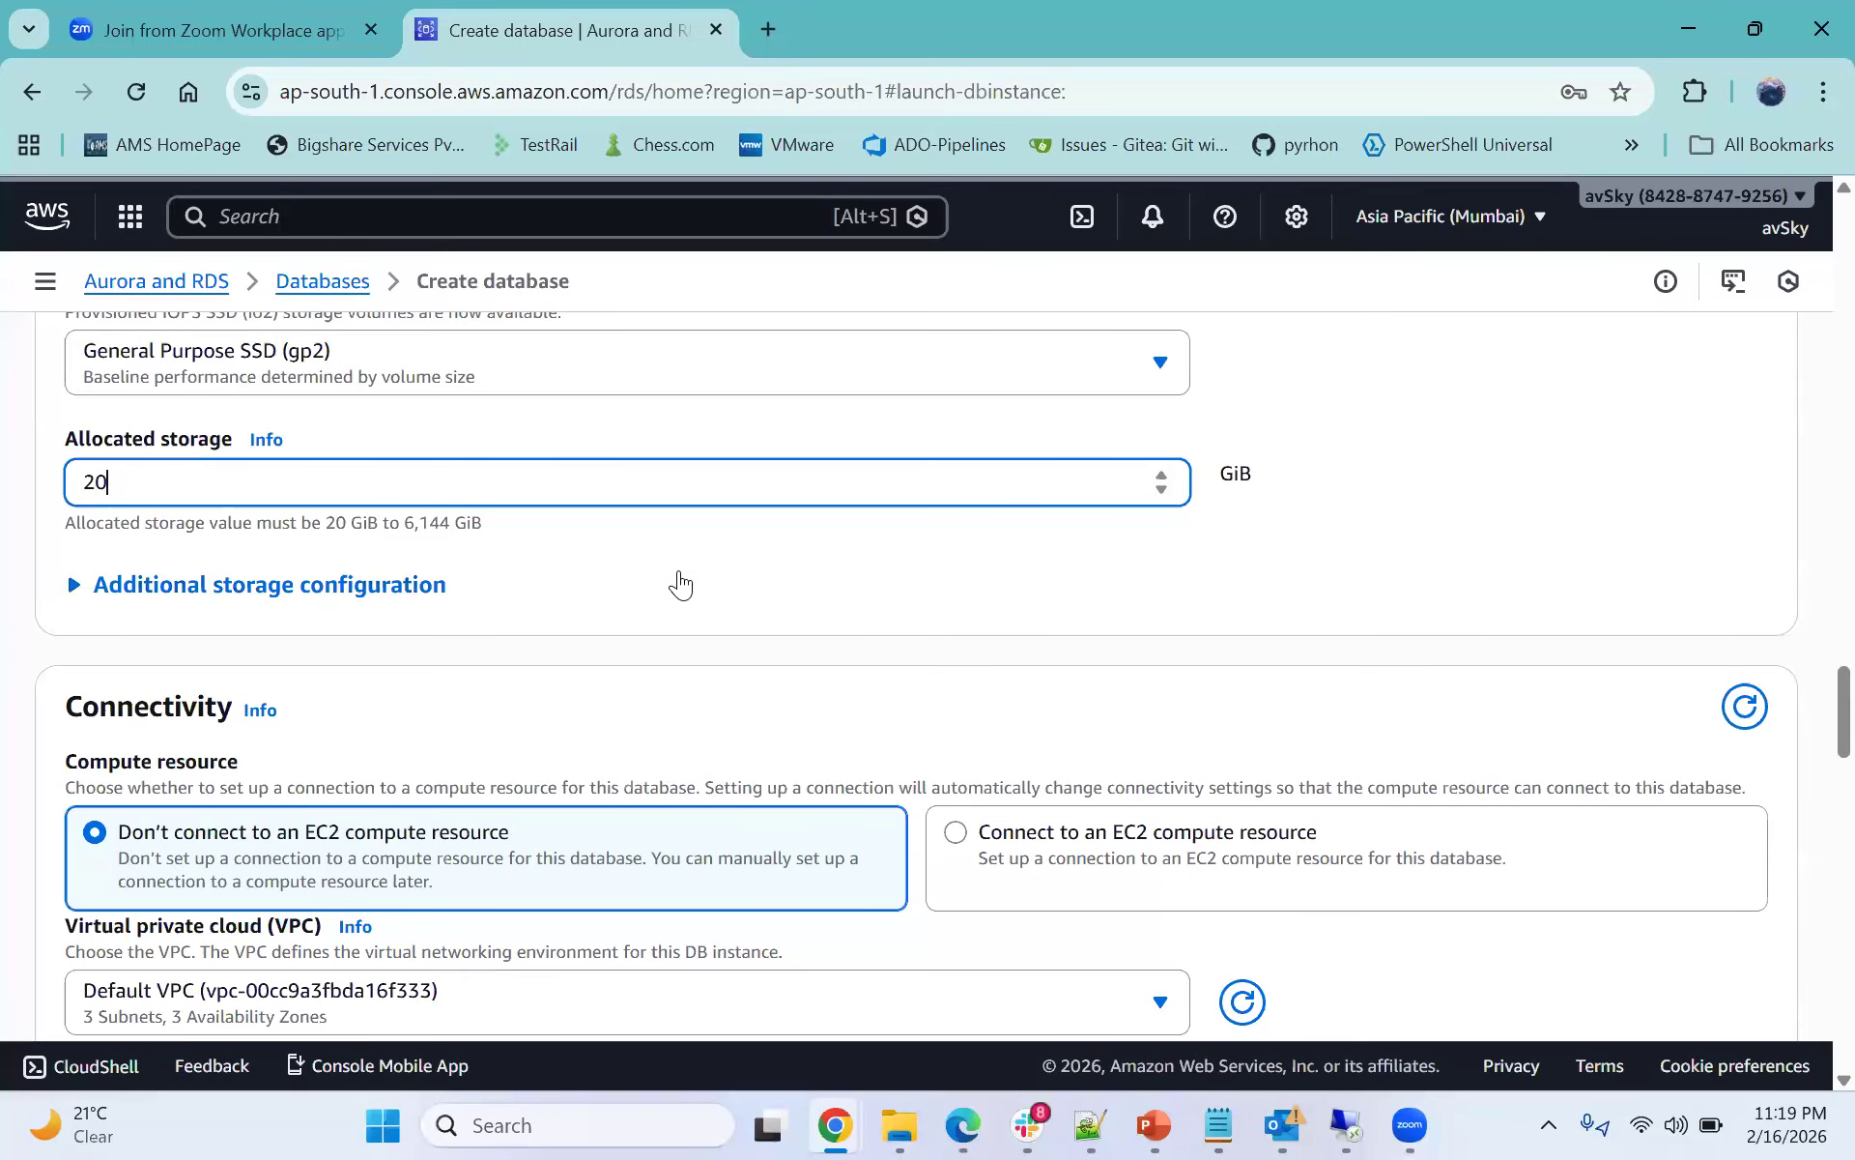
# - Switch the virtual private cloud setting to Create new VPC
pyautogui.scroll(-1, 682, 580)
pyautogui.scroll(1, 682, 572)
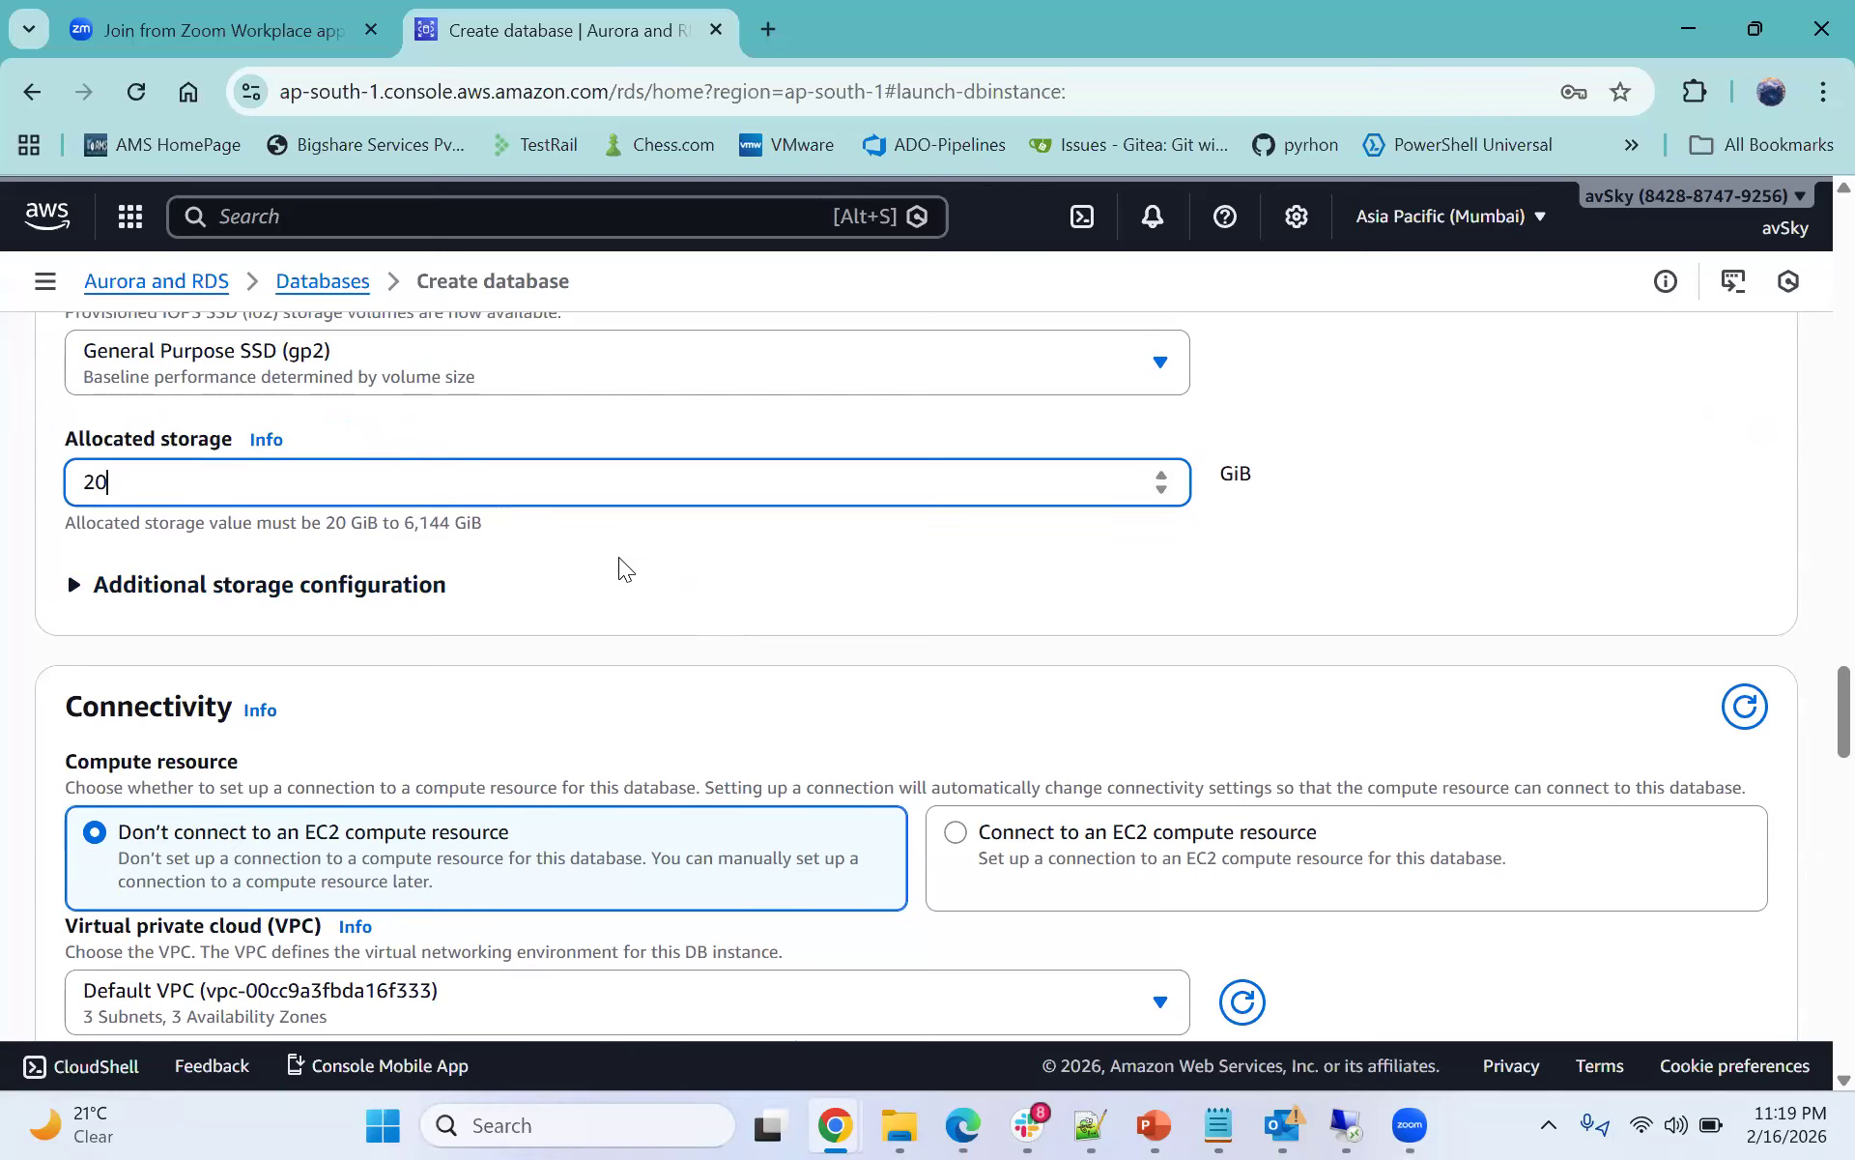
pyautogui.scroll(-1, 618, 556)
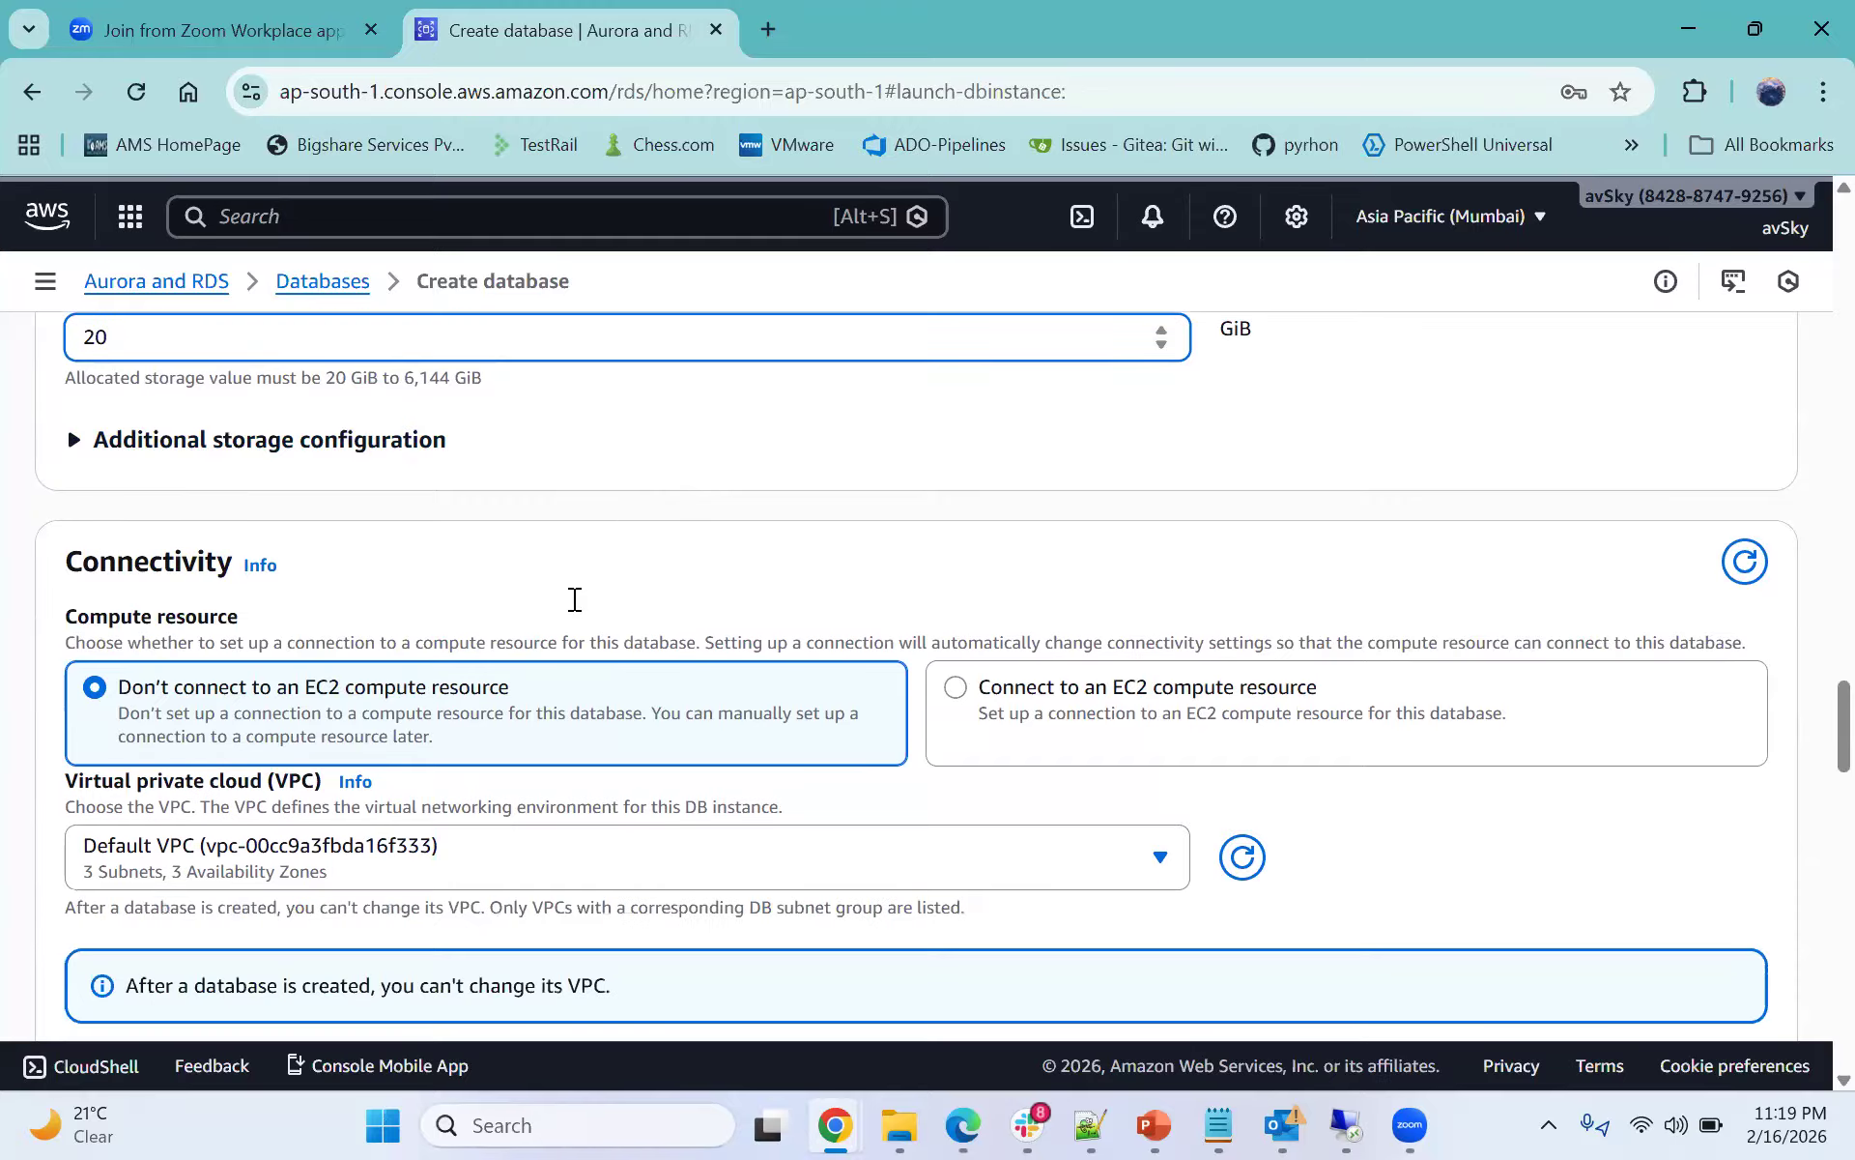
pyautogui.scroll(-1, 580, 570)
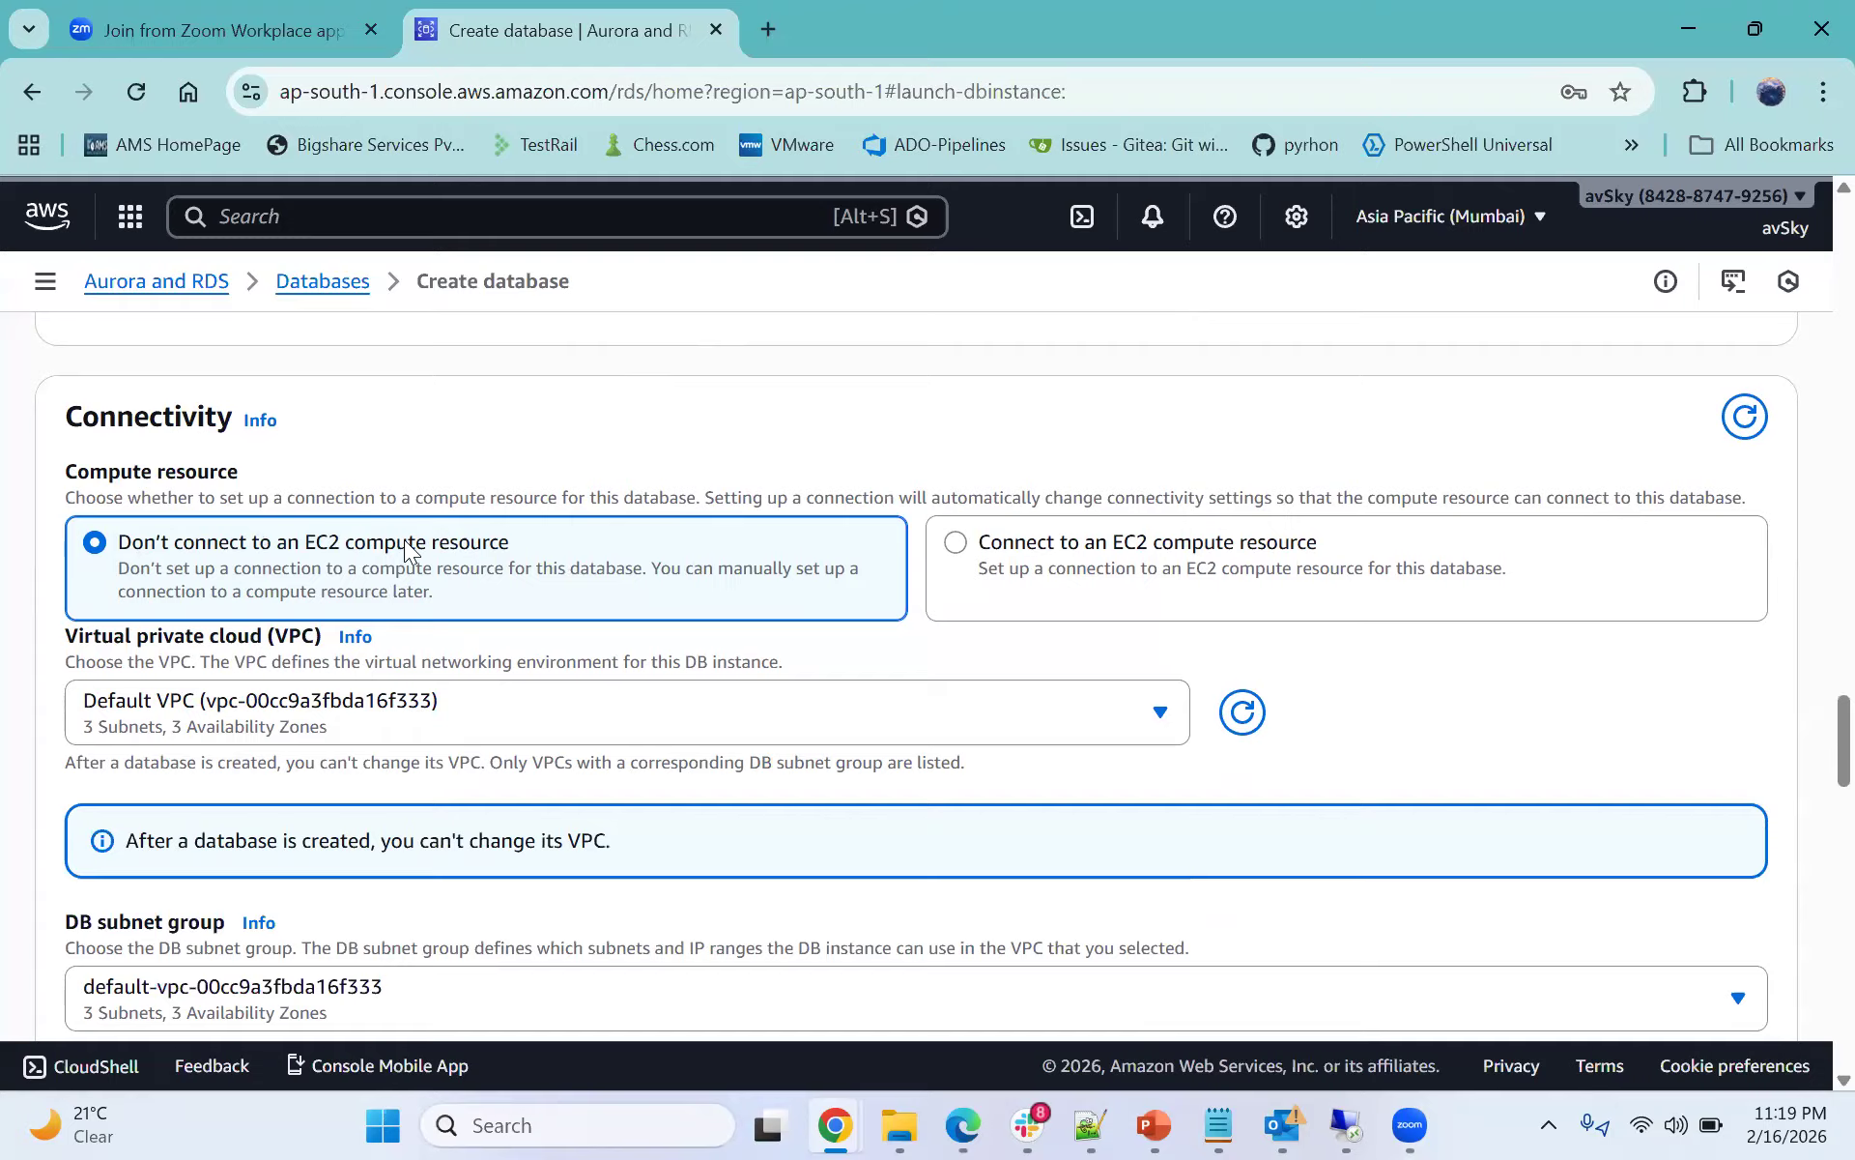
pyautogui.scroll(-1, 452, 572)
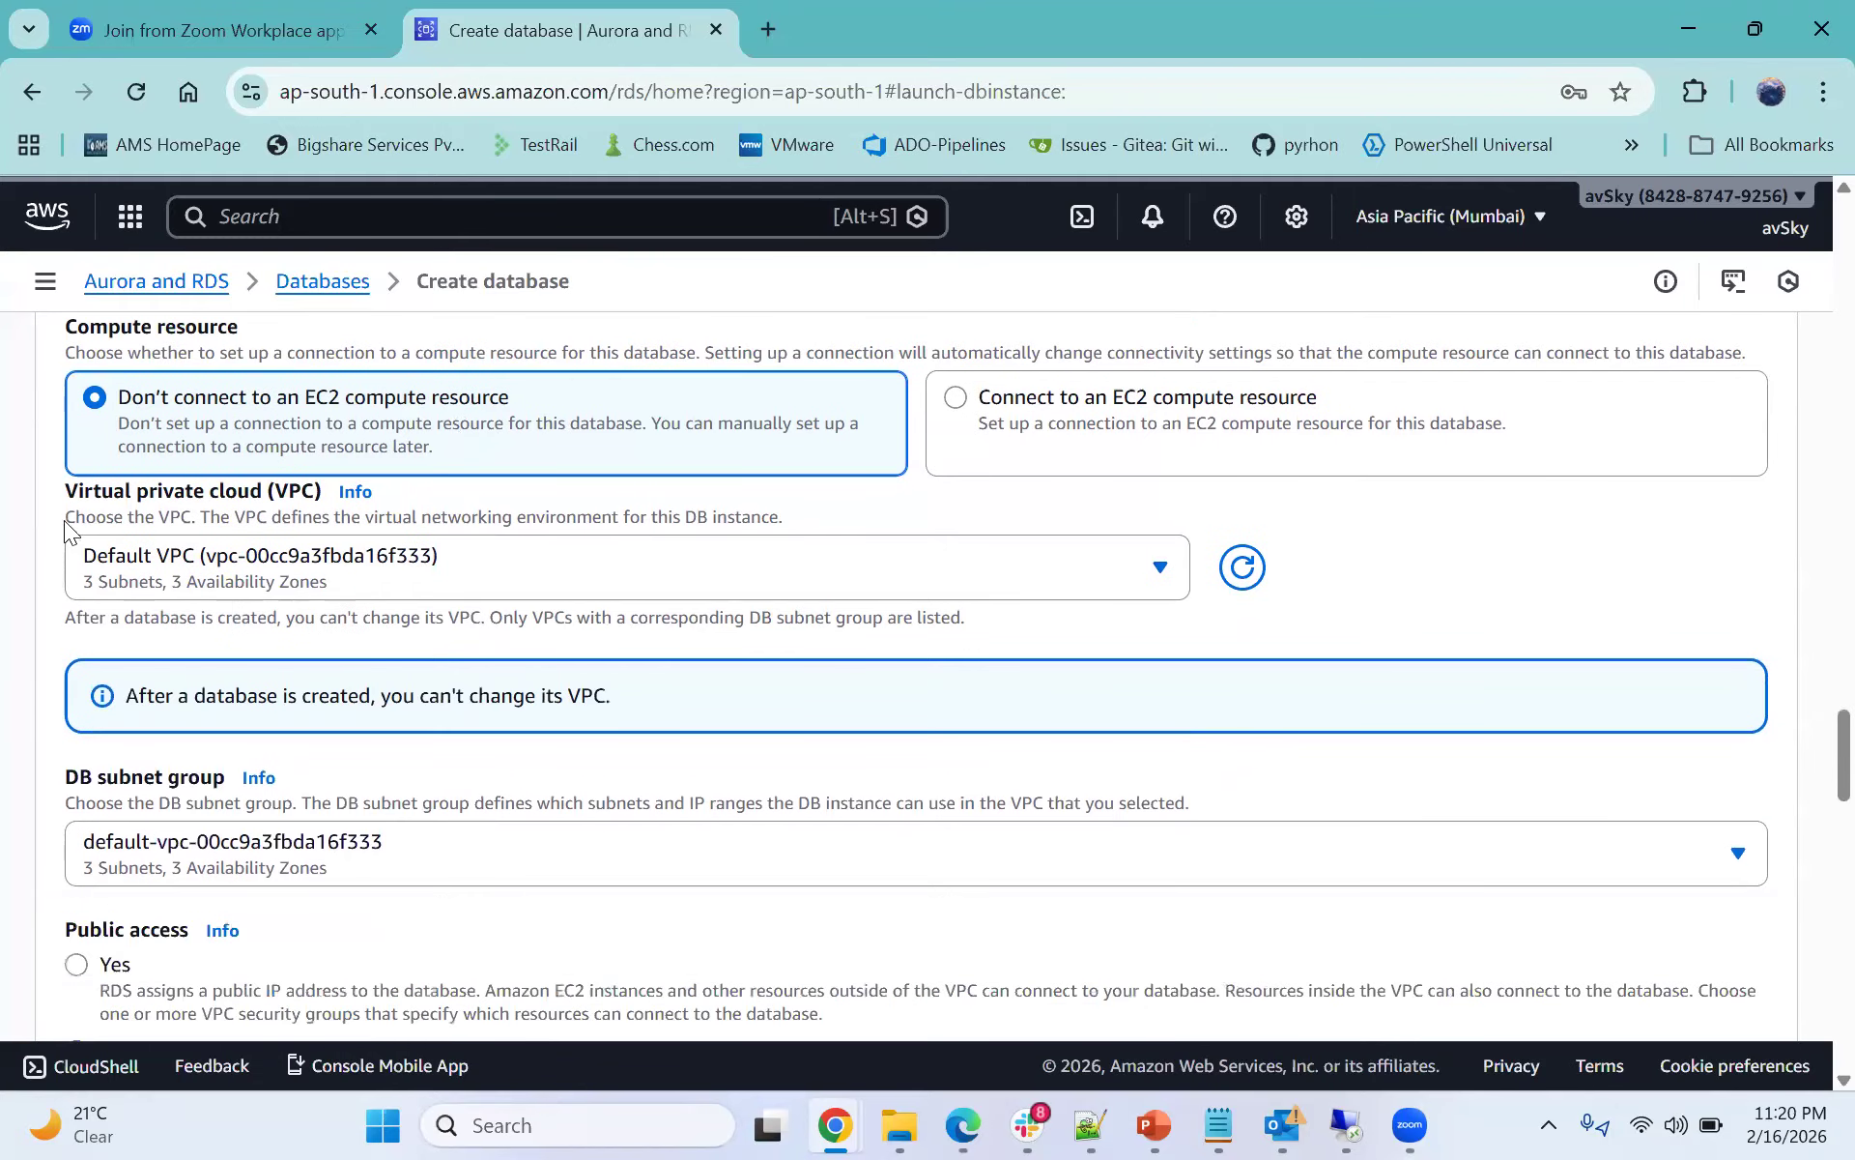
pyautogui.click(315, 591)
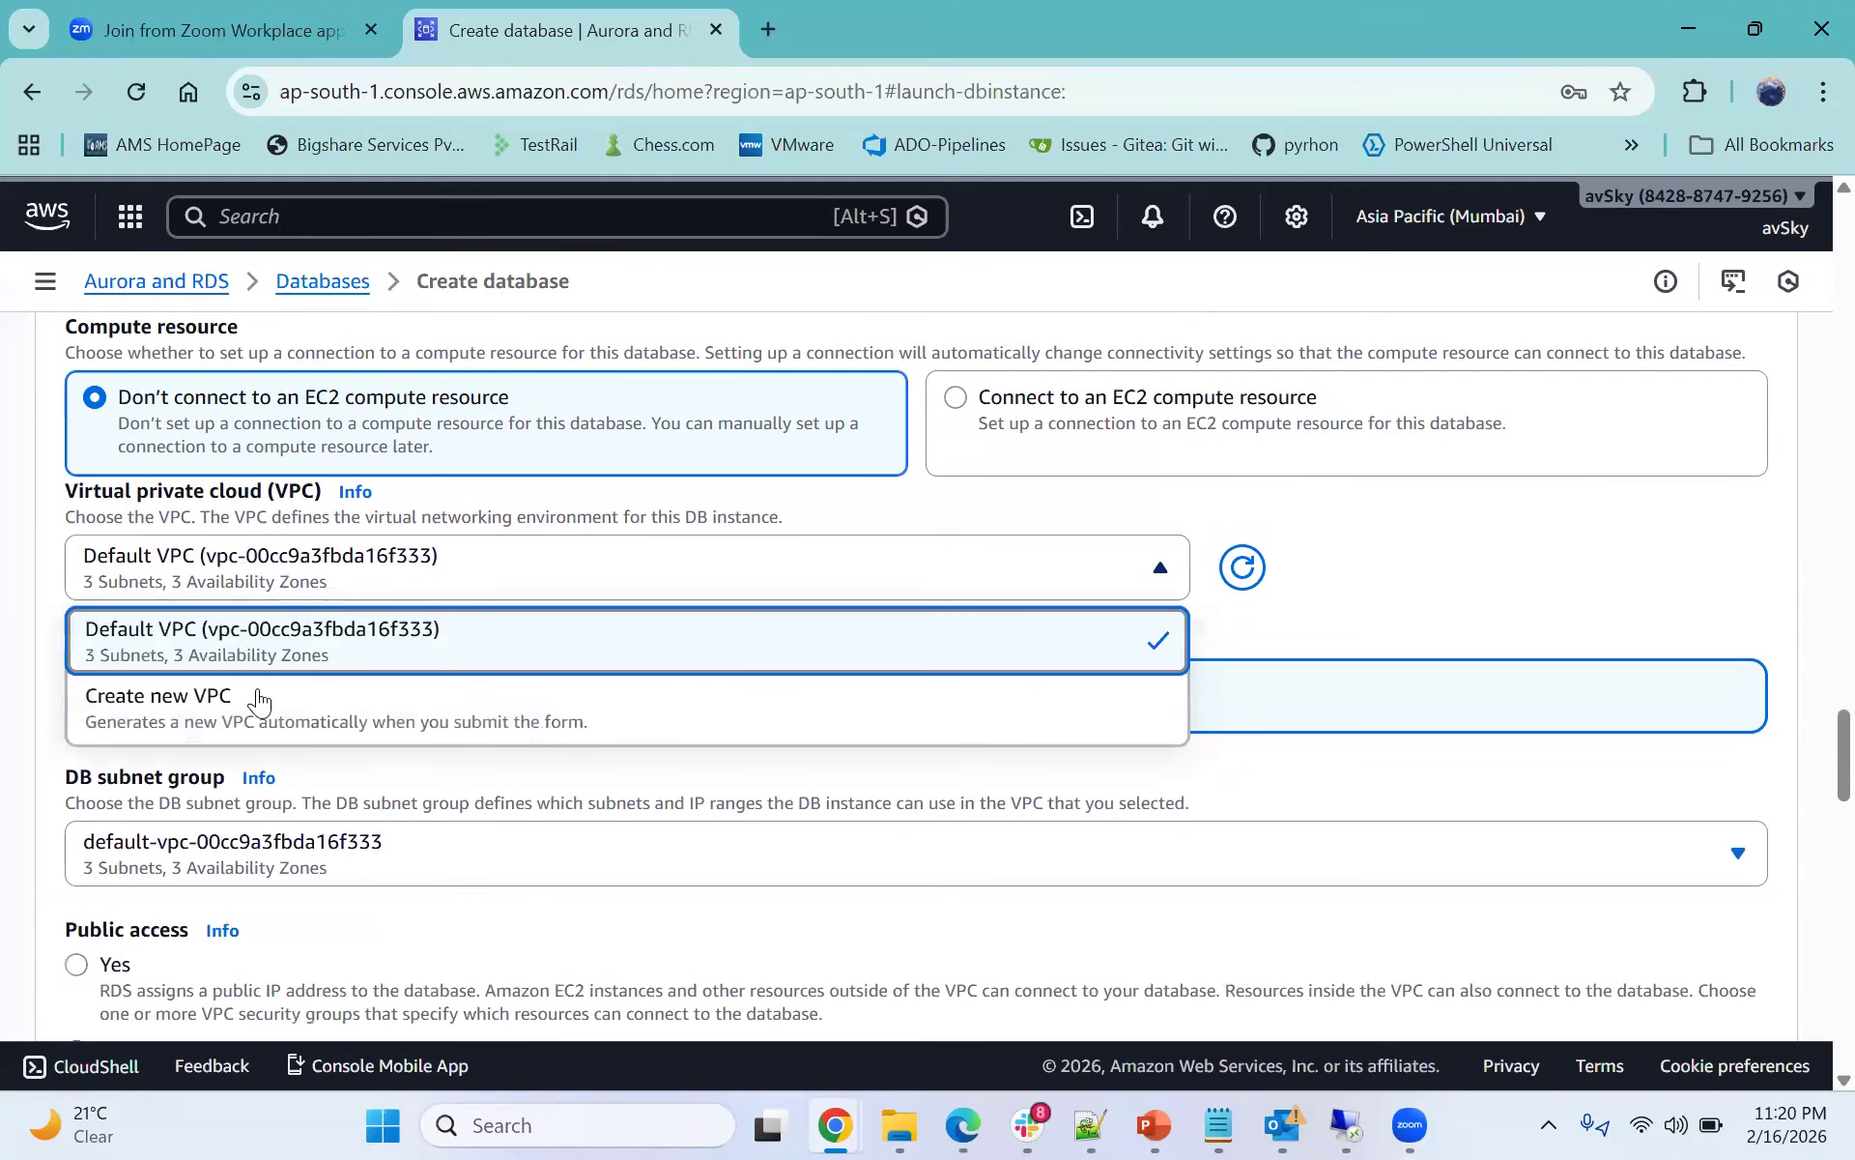
pyautogui.click(259, 697)
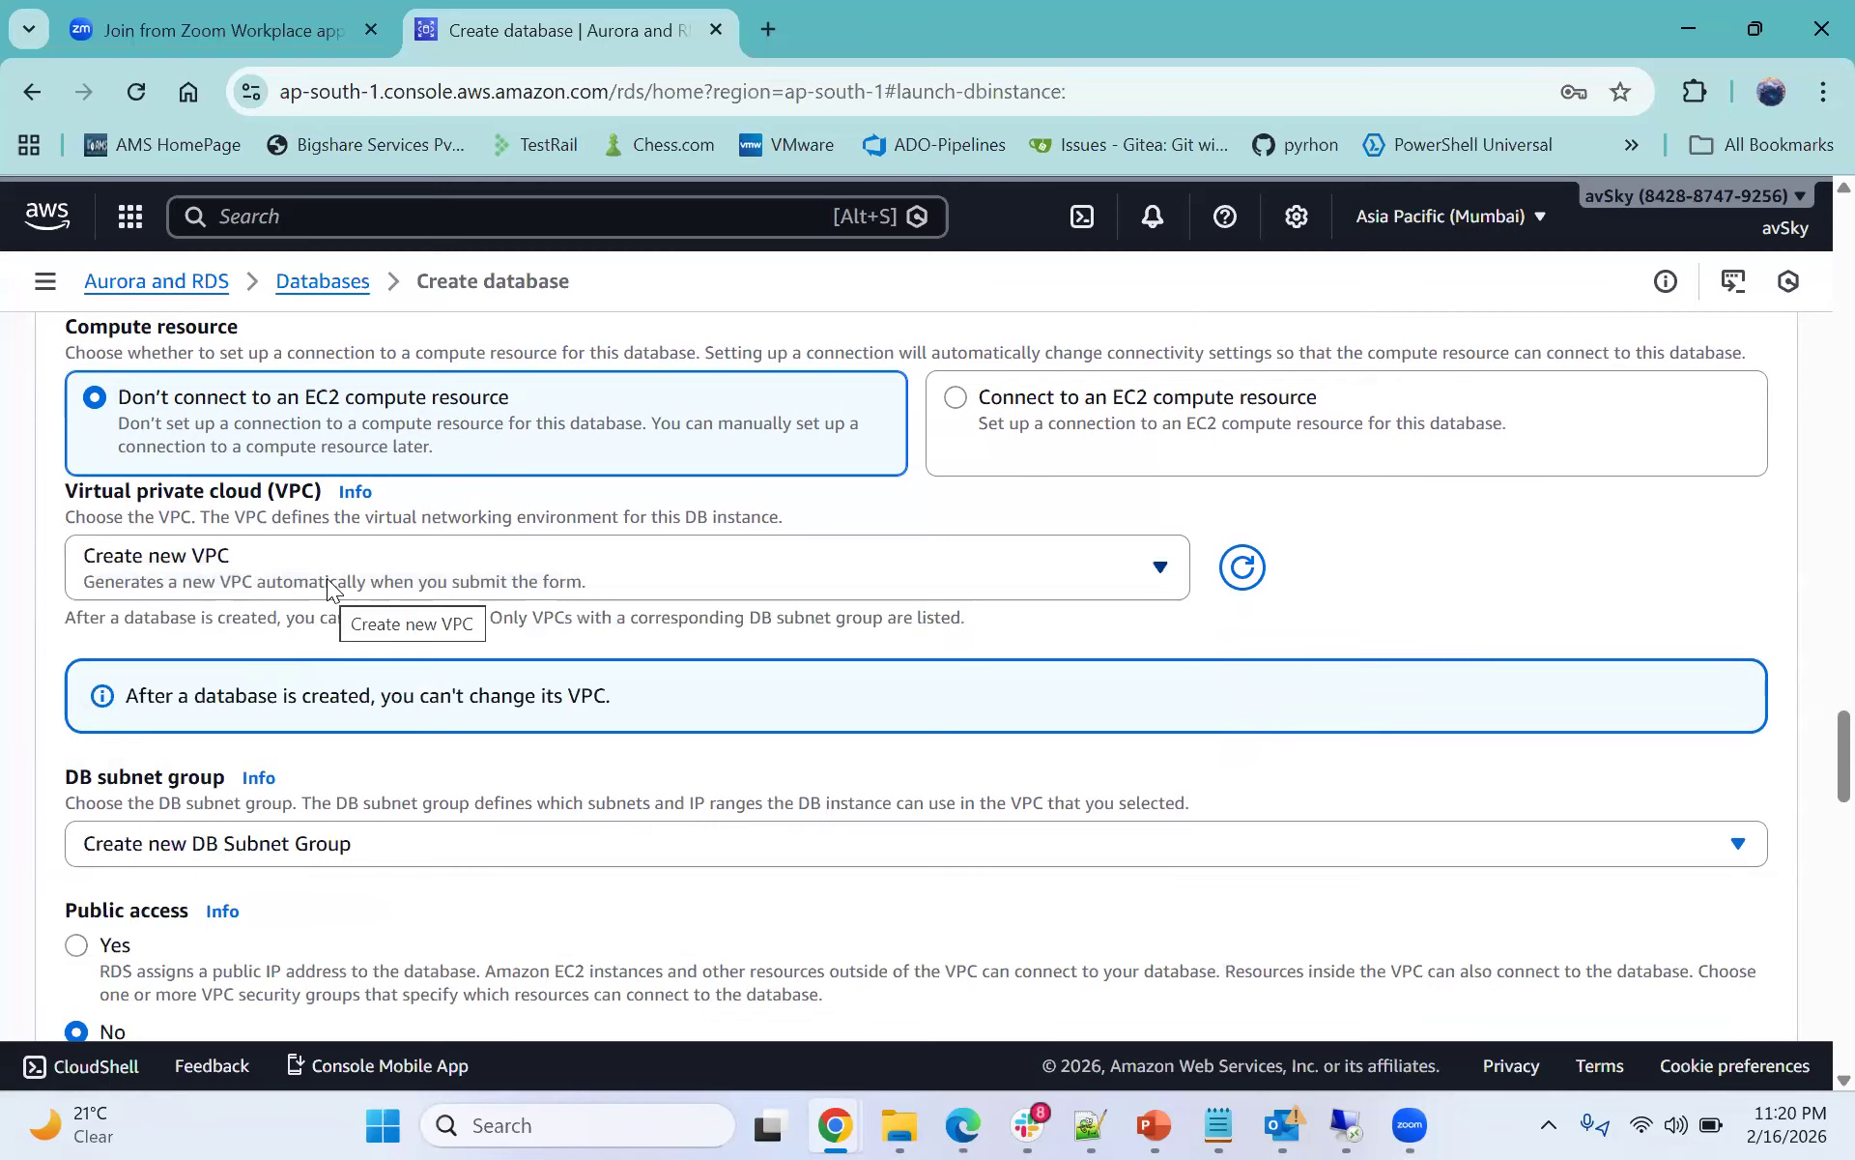
# - Review the DB subnet group options and the note about changing the VPC
pyautogui.scroll(-1, 329, 584)
pyautogui.scroll(-1, 336, 613)
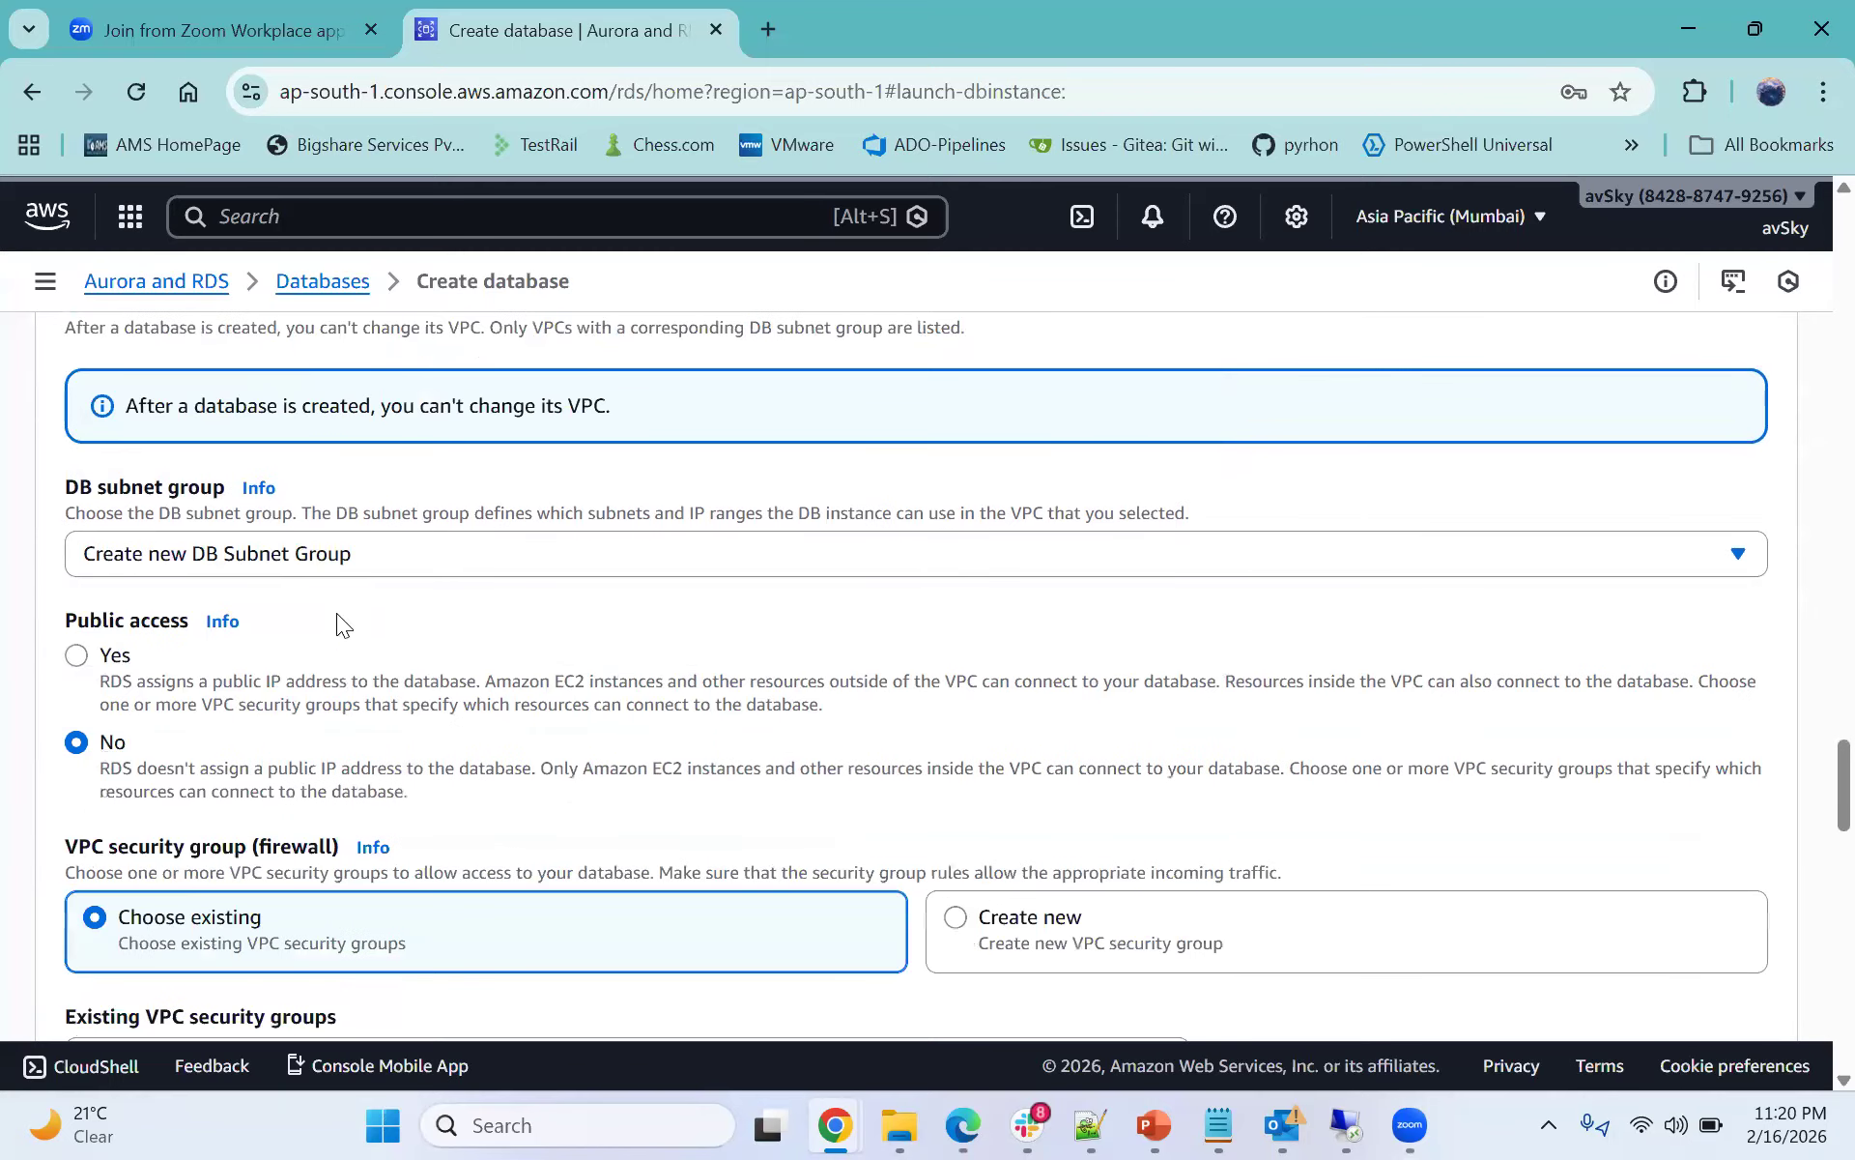
pyautogui.scroll(2, 328, 605)
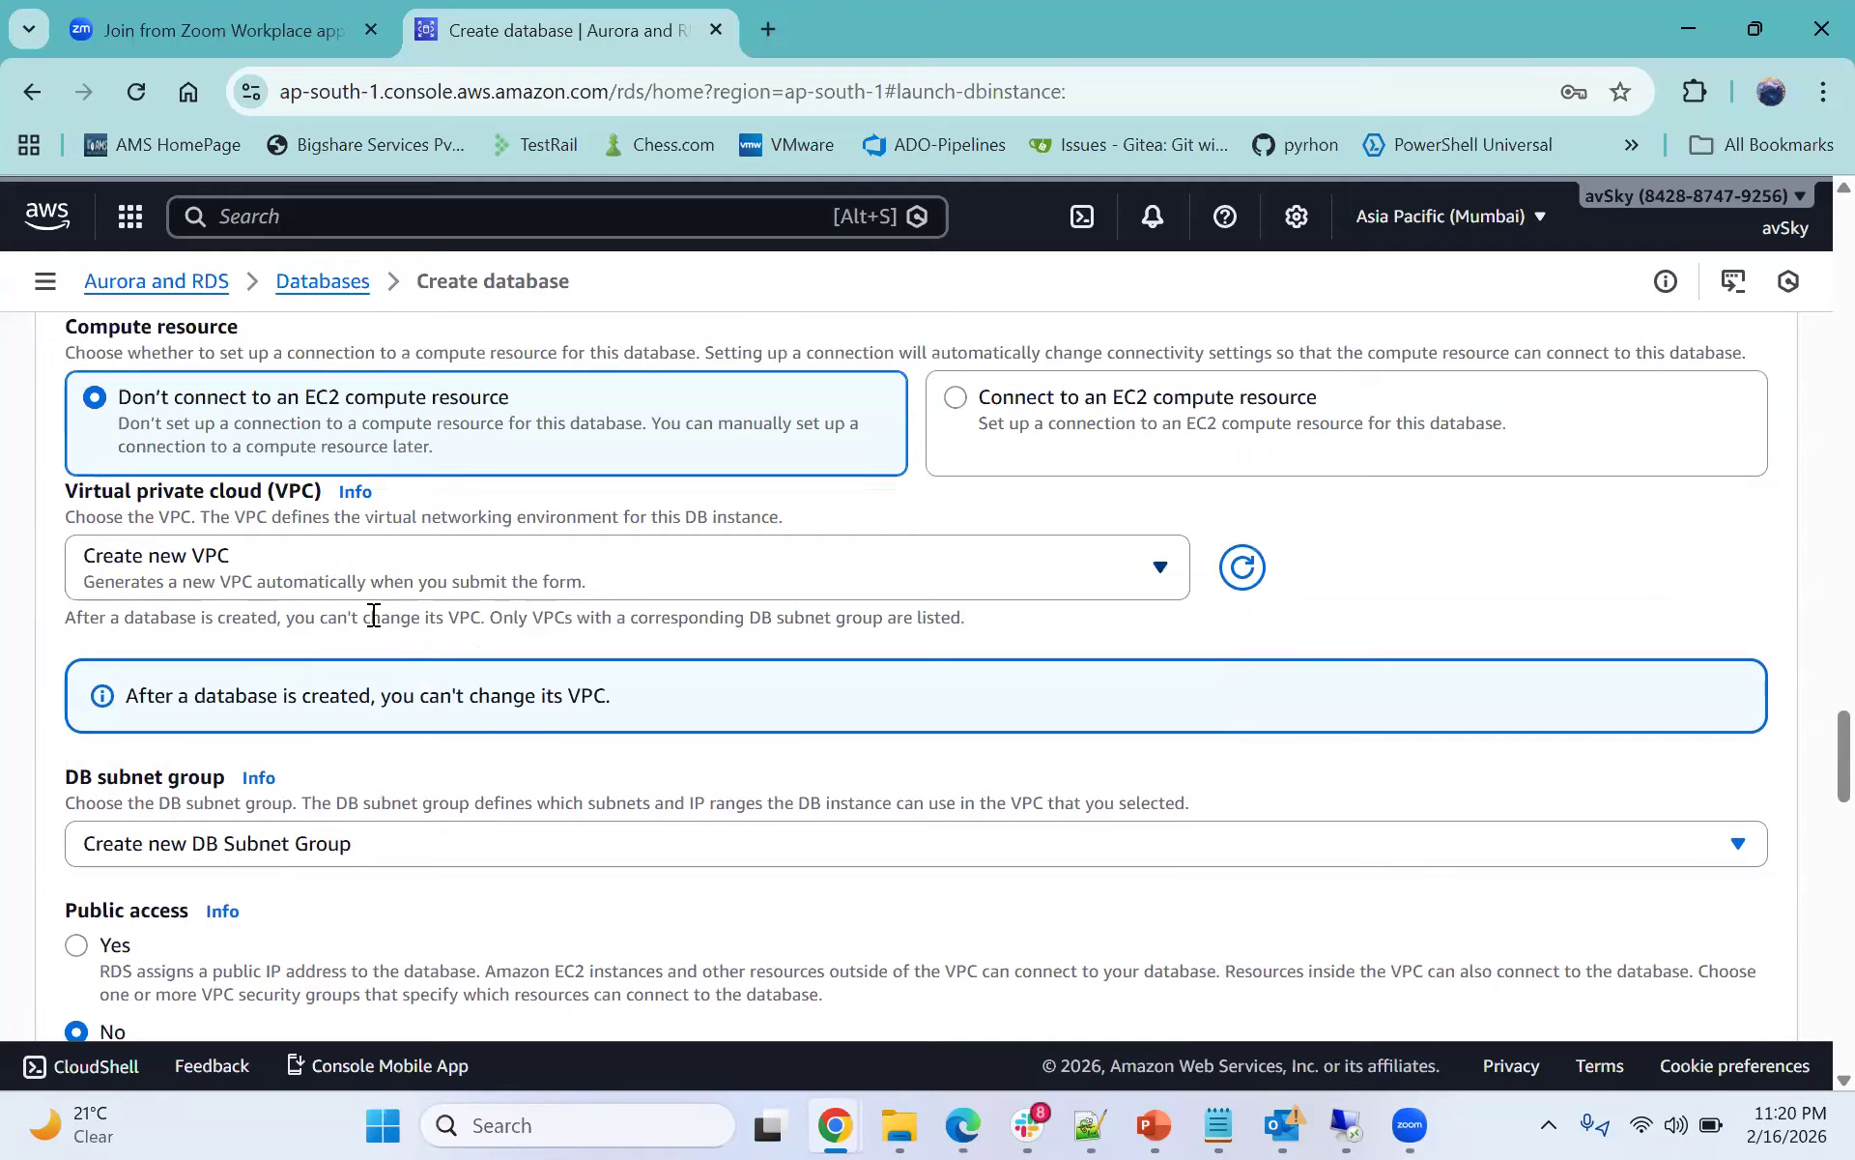
pyautogui.scroll(-2, 394, 653)
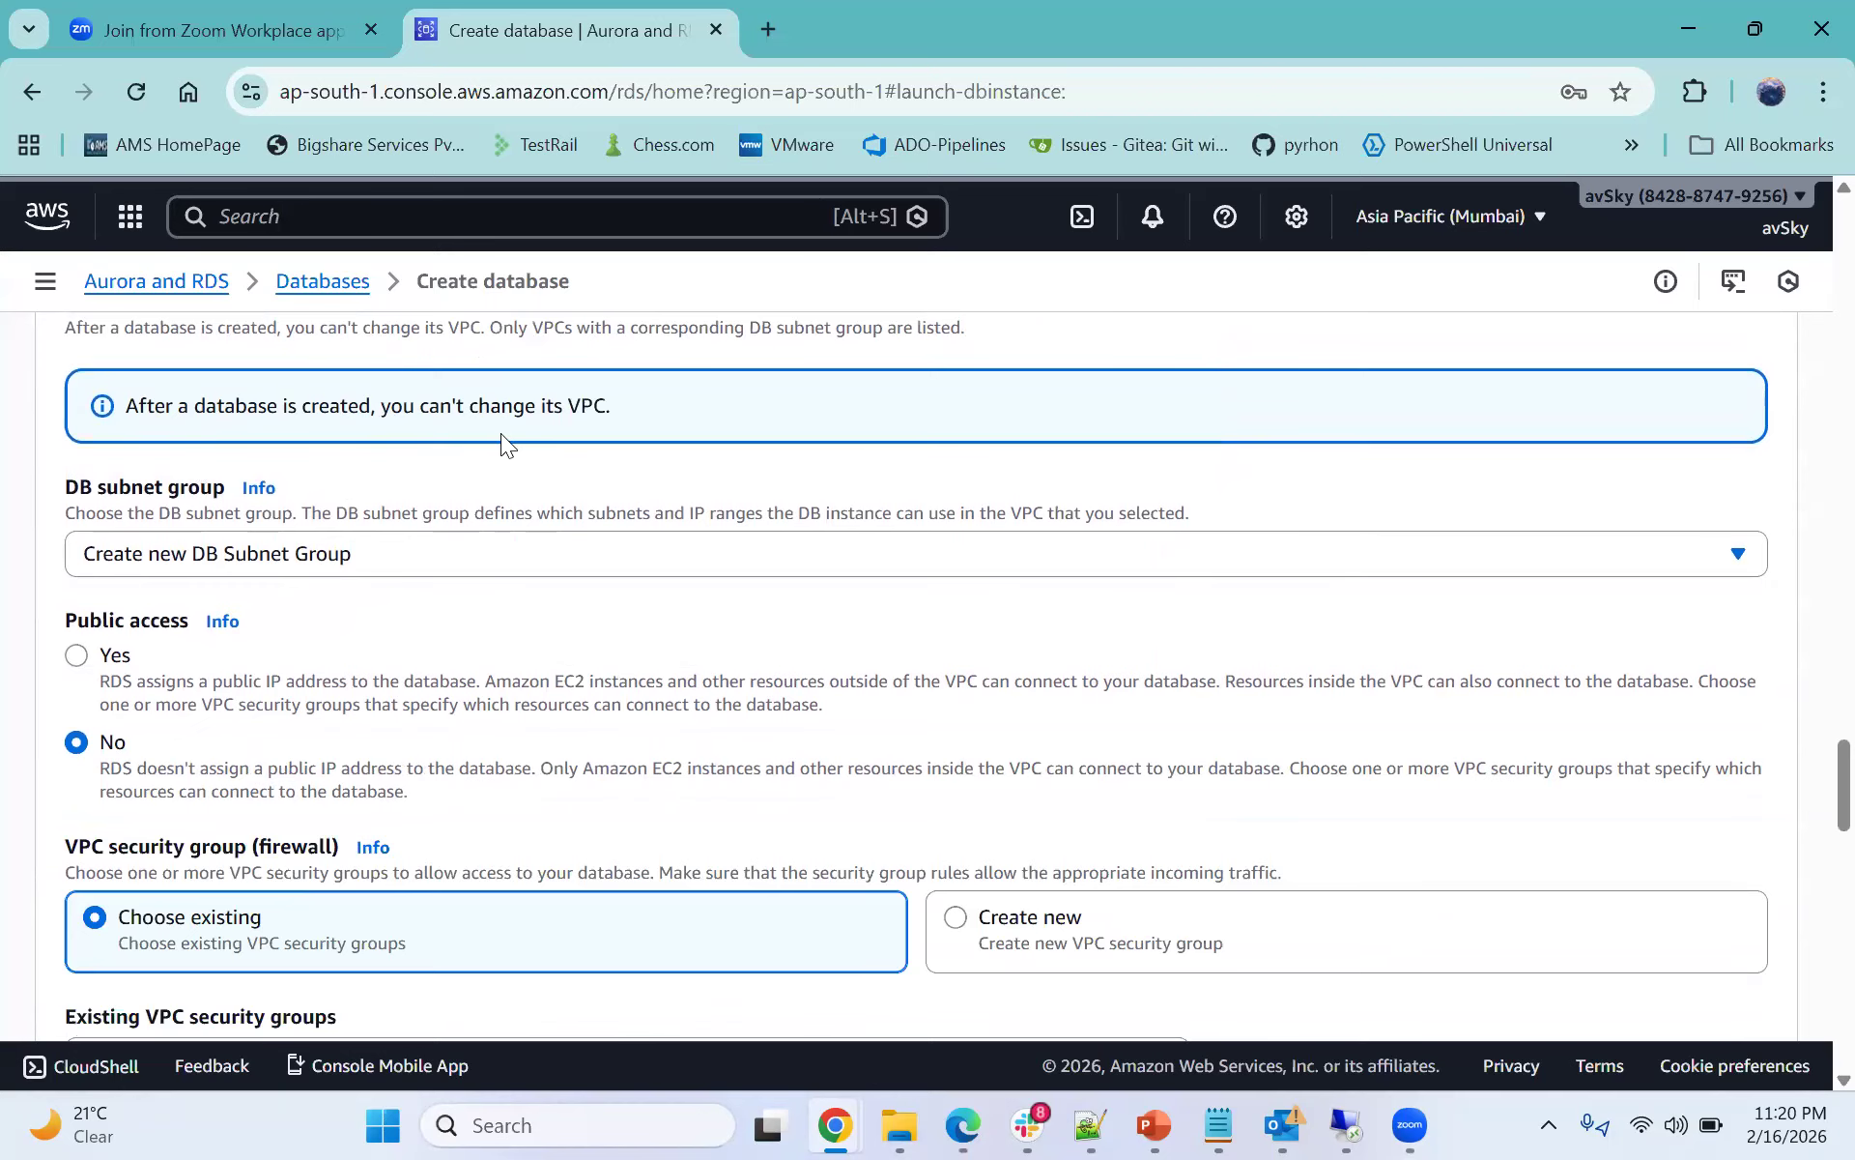
pyautogui.click(365, 552)
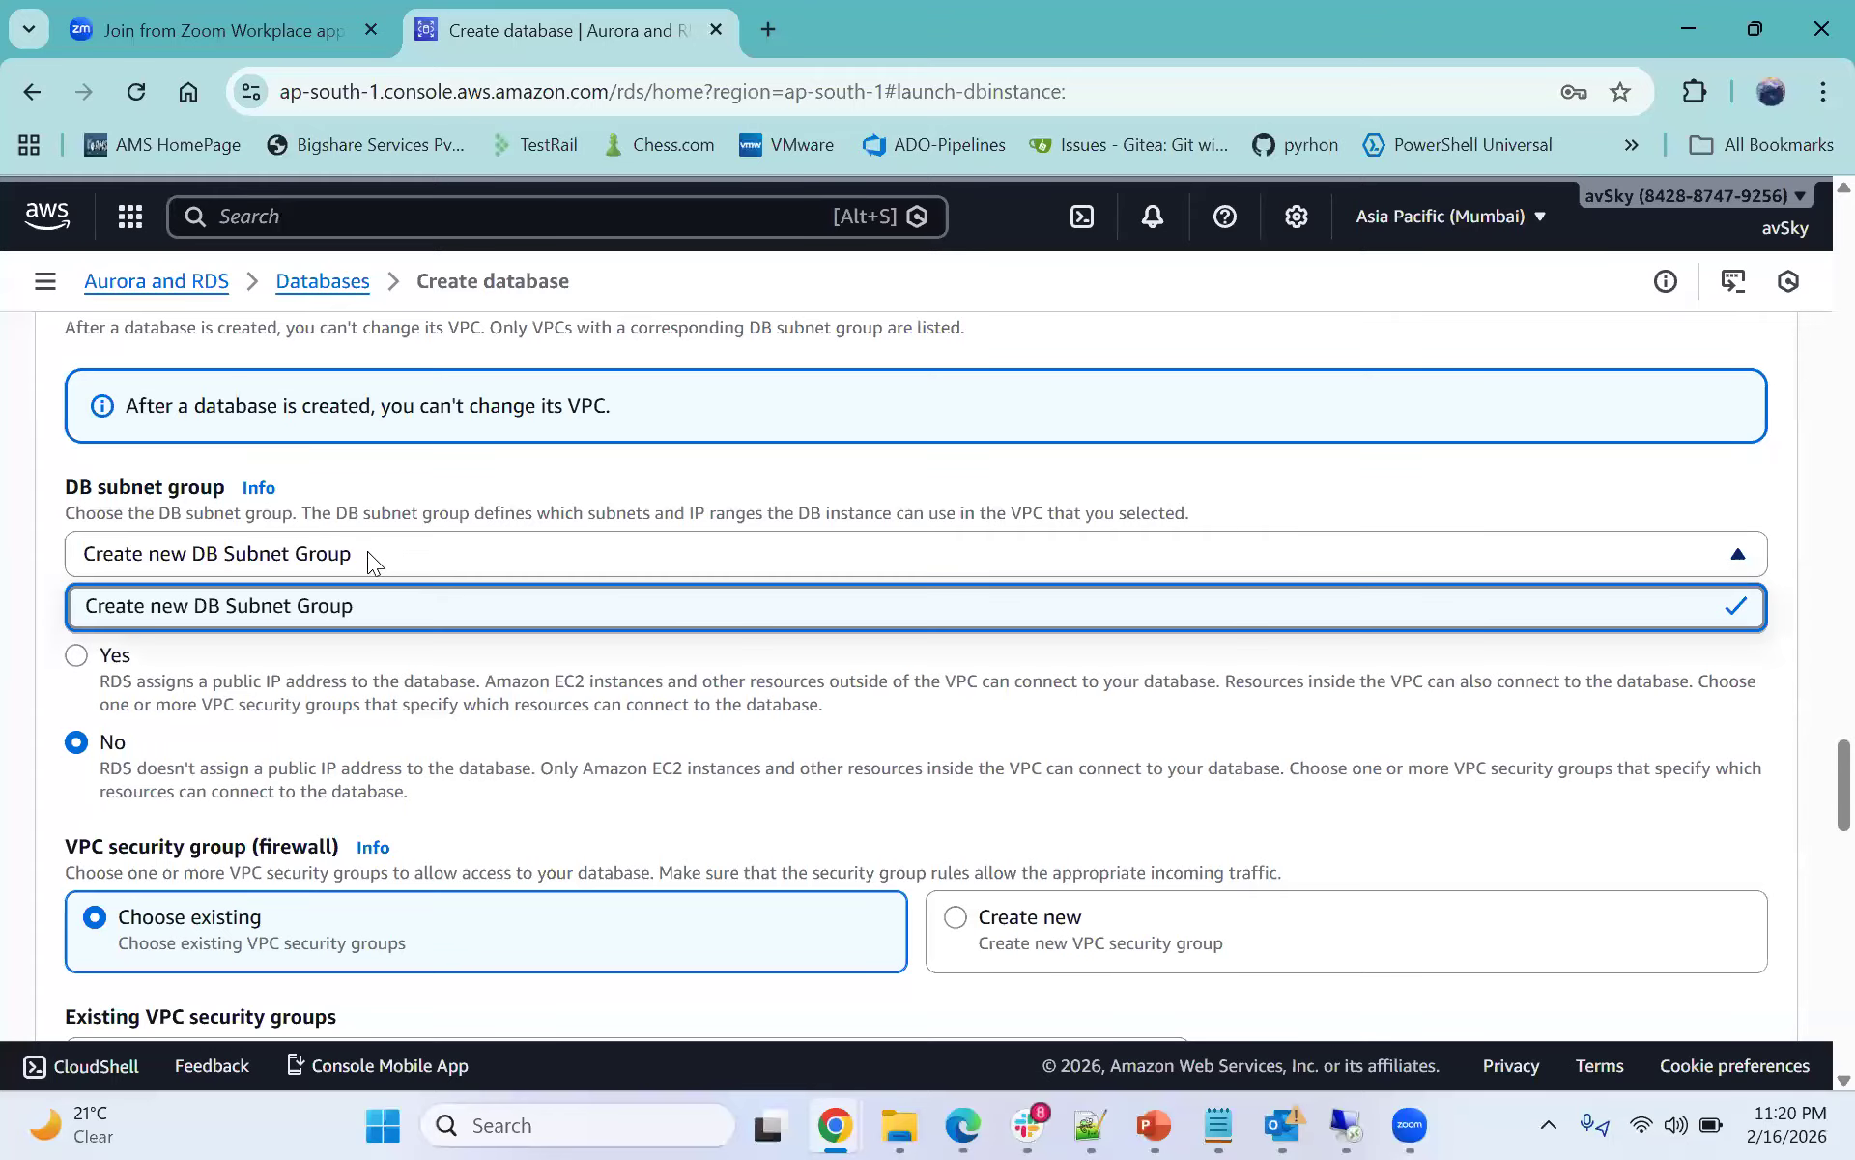
pyautogui.click(383, 542)
pyautogui.scroll(4, 386, 538)
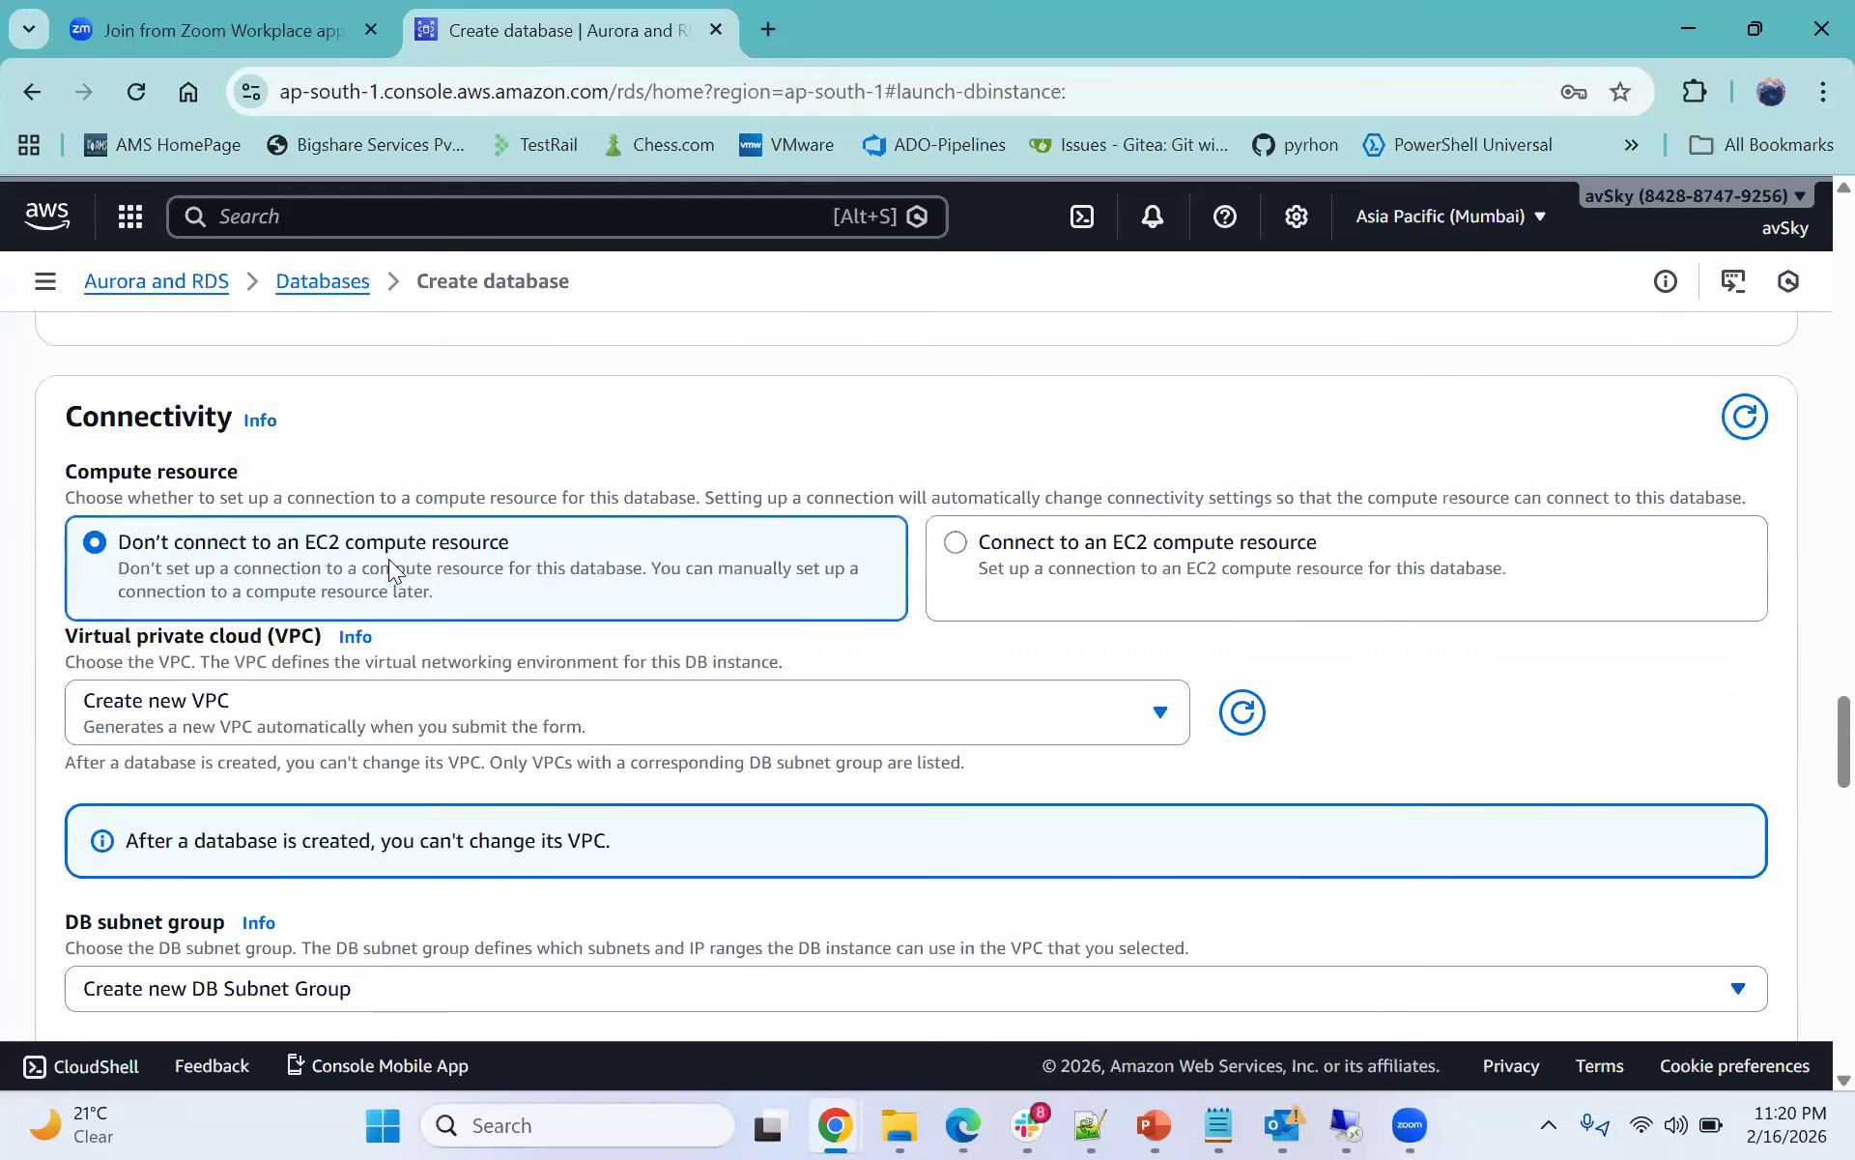
pyautogui.scroll(-1, 389, 559)
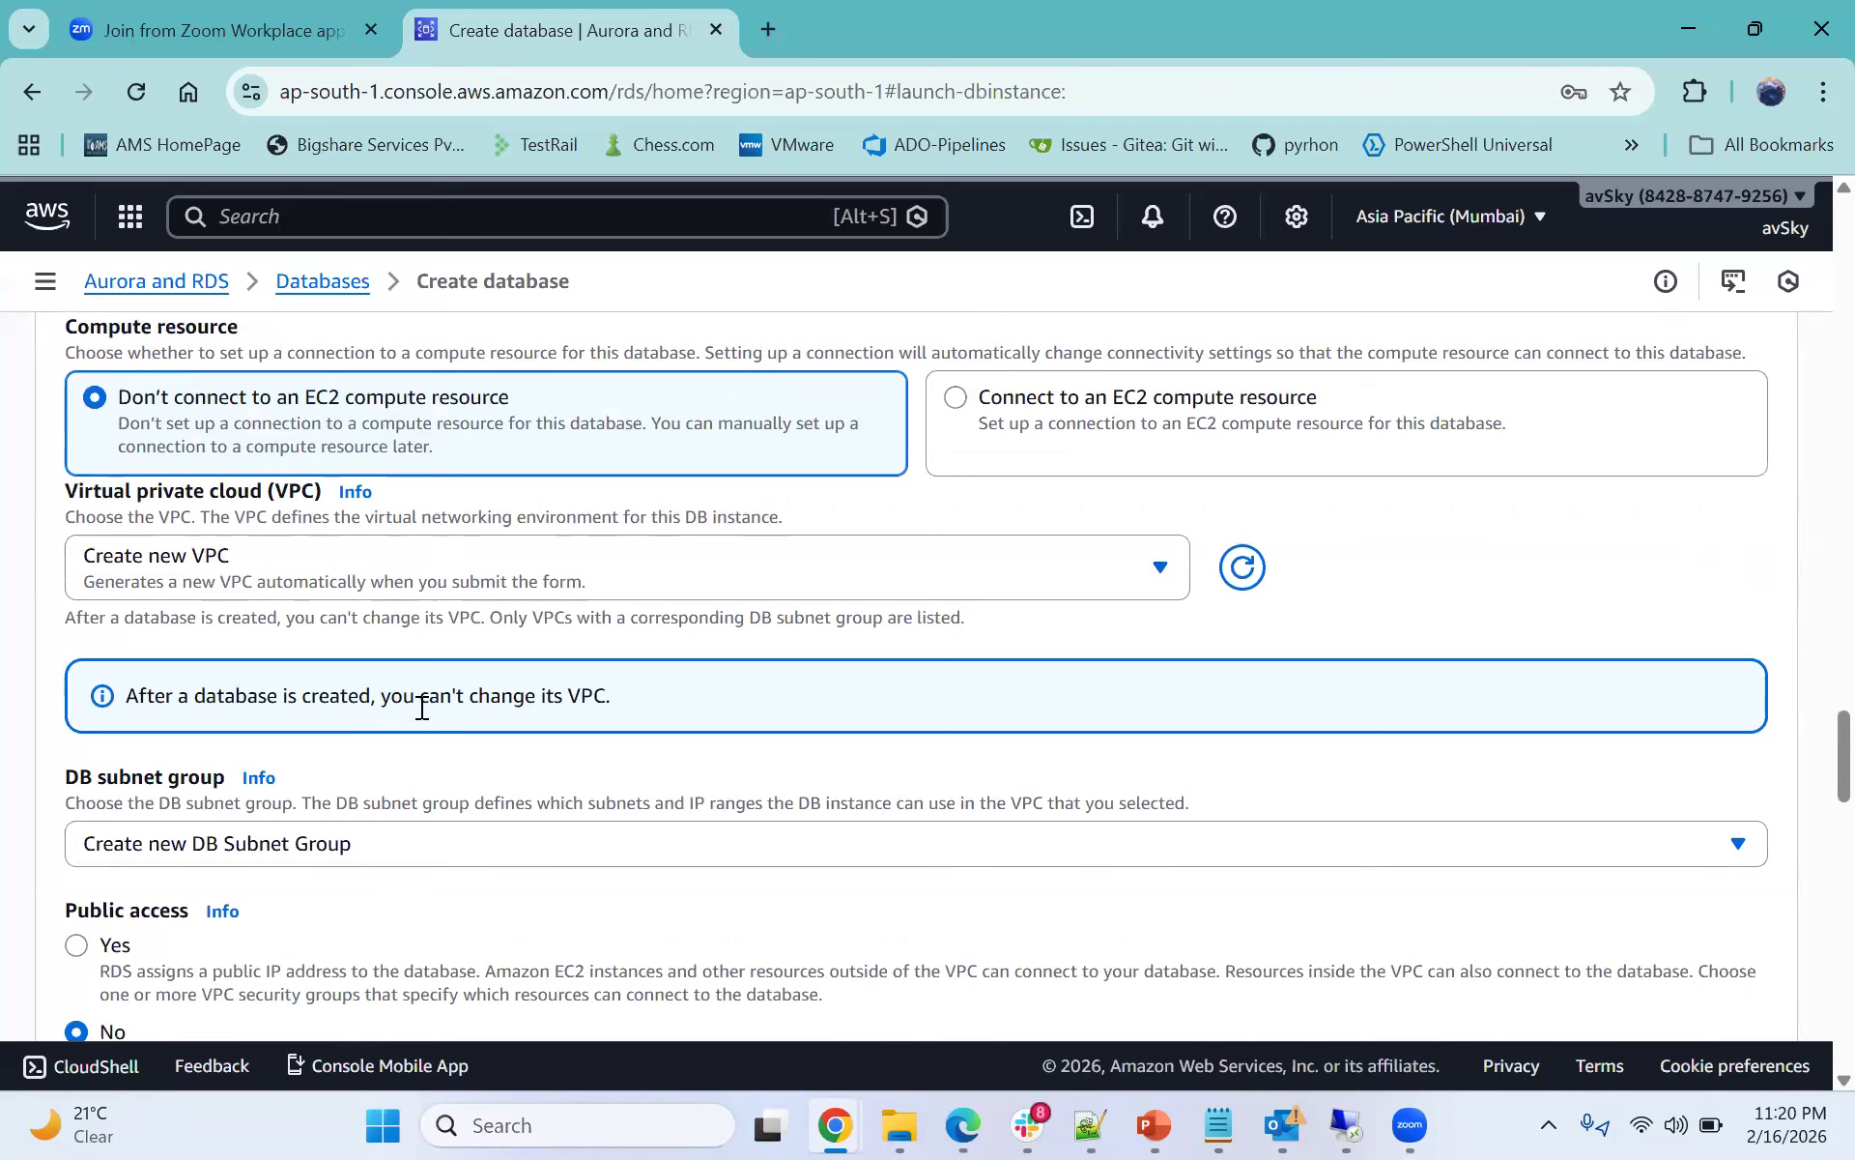
pyautogui.moveTo(68, 618); pyautogui.dragTo(464, 630)
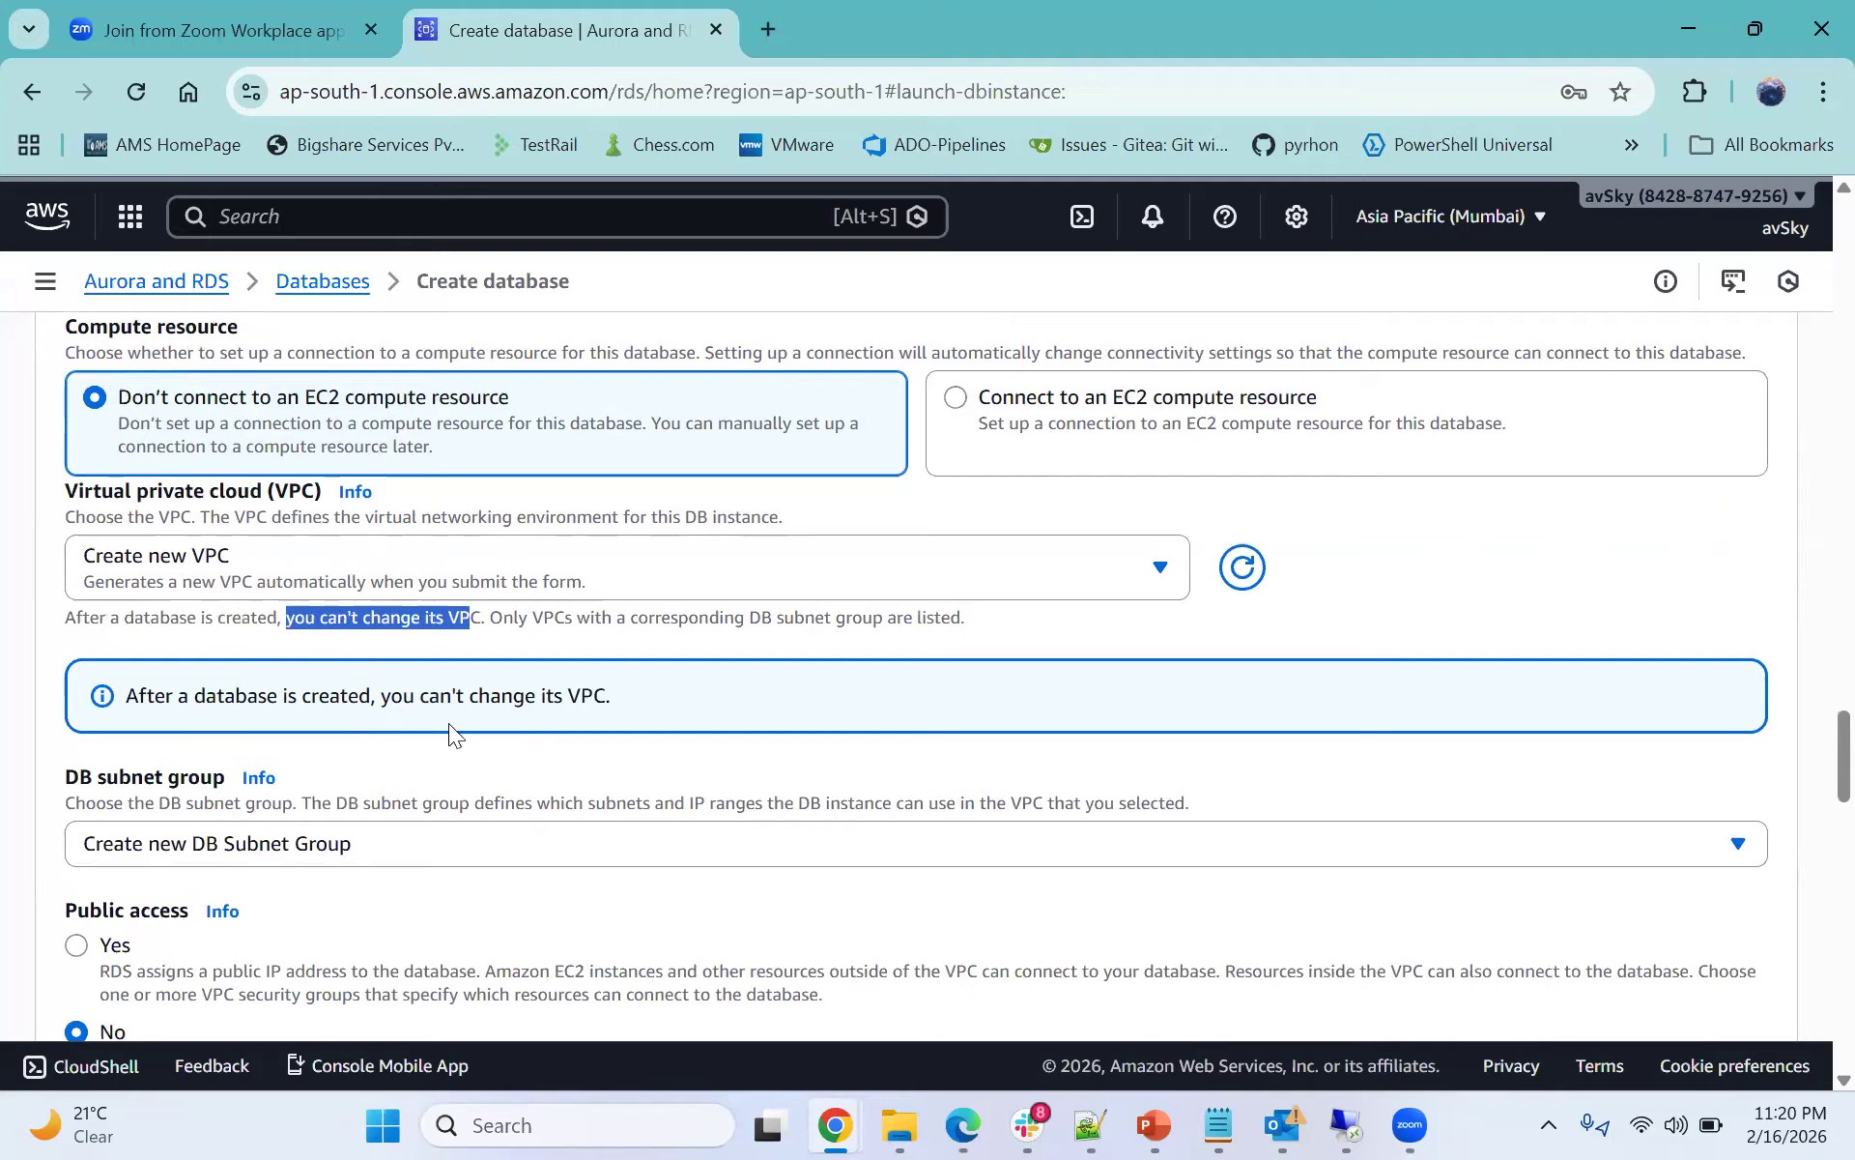
pyautogui.scroll(-1, 449, 696)
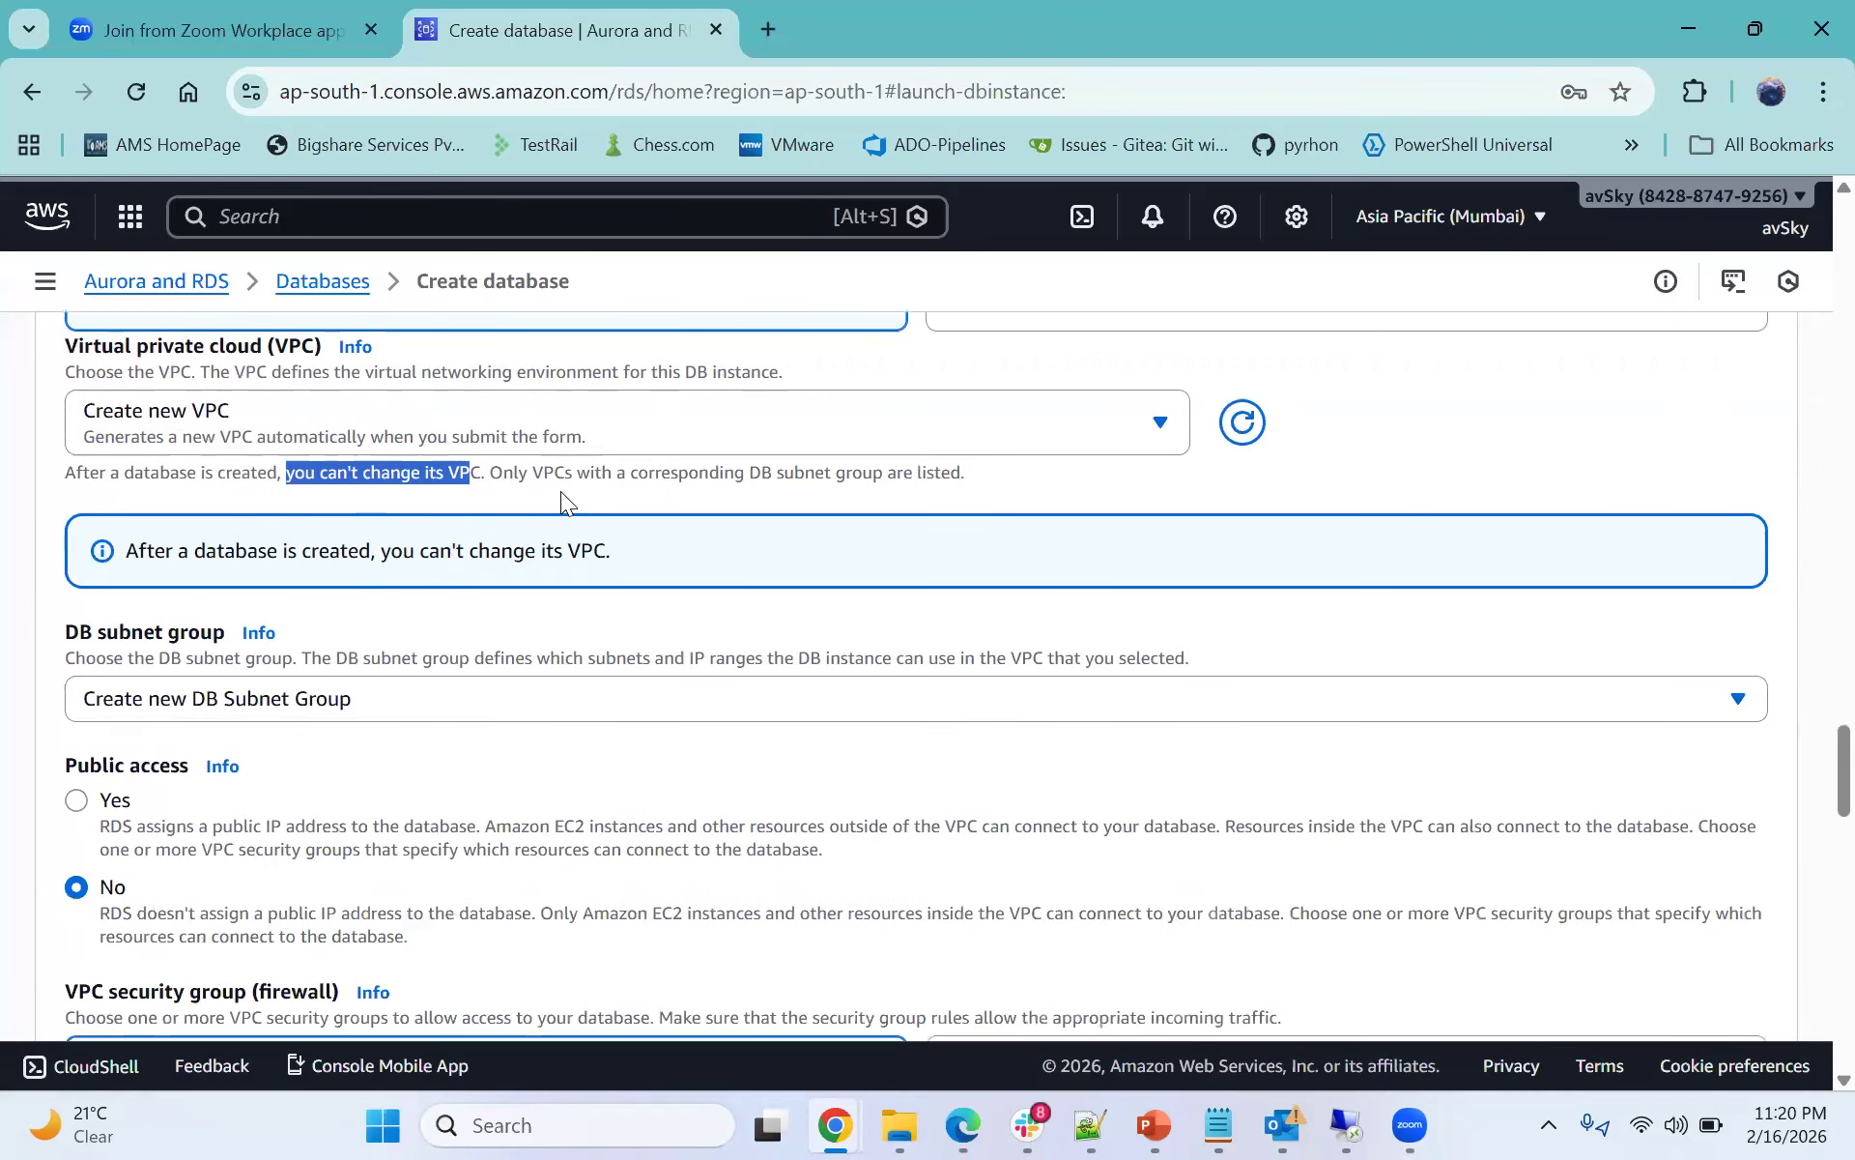
pyautogui.click(394, 481)
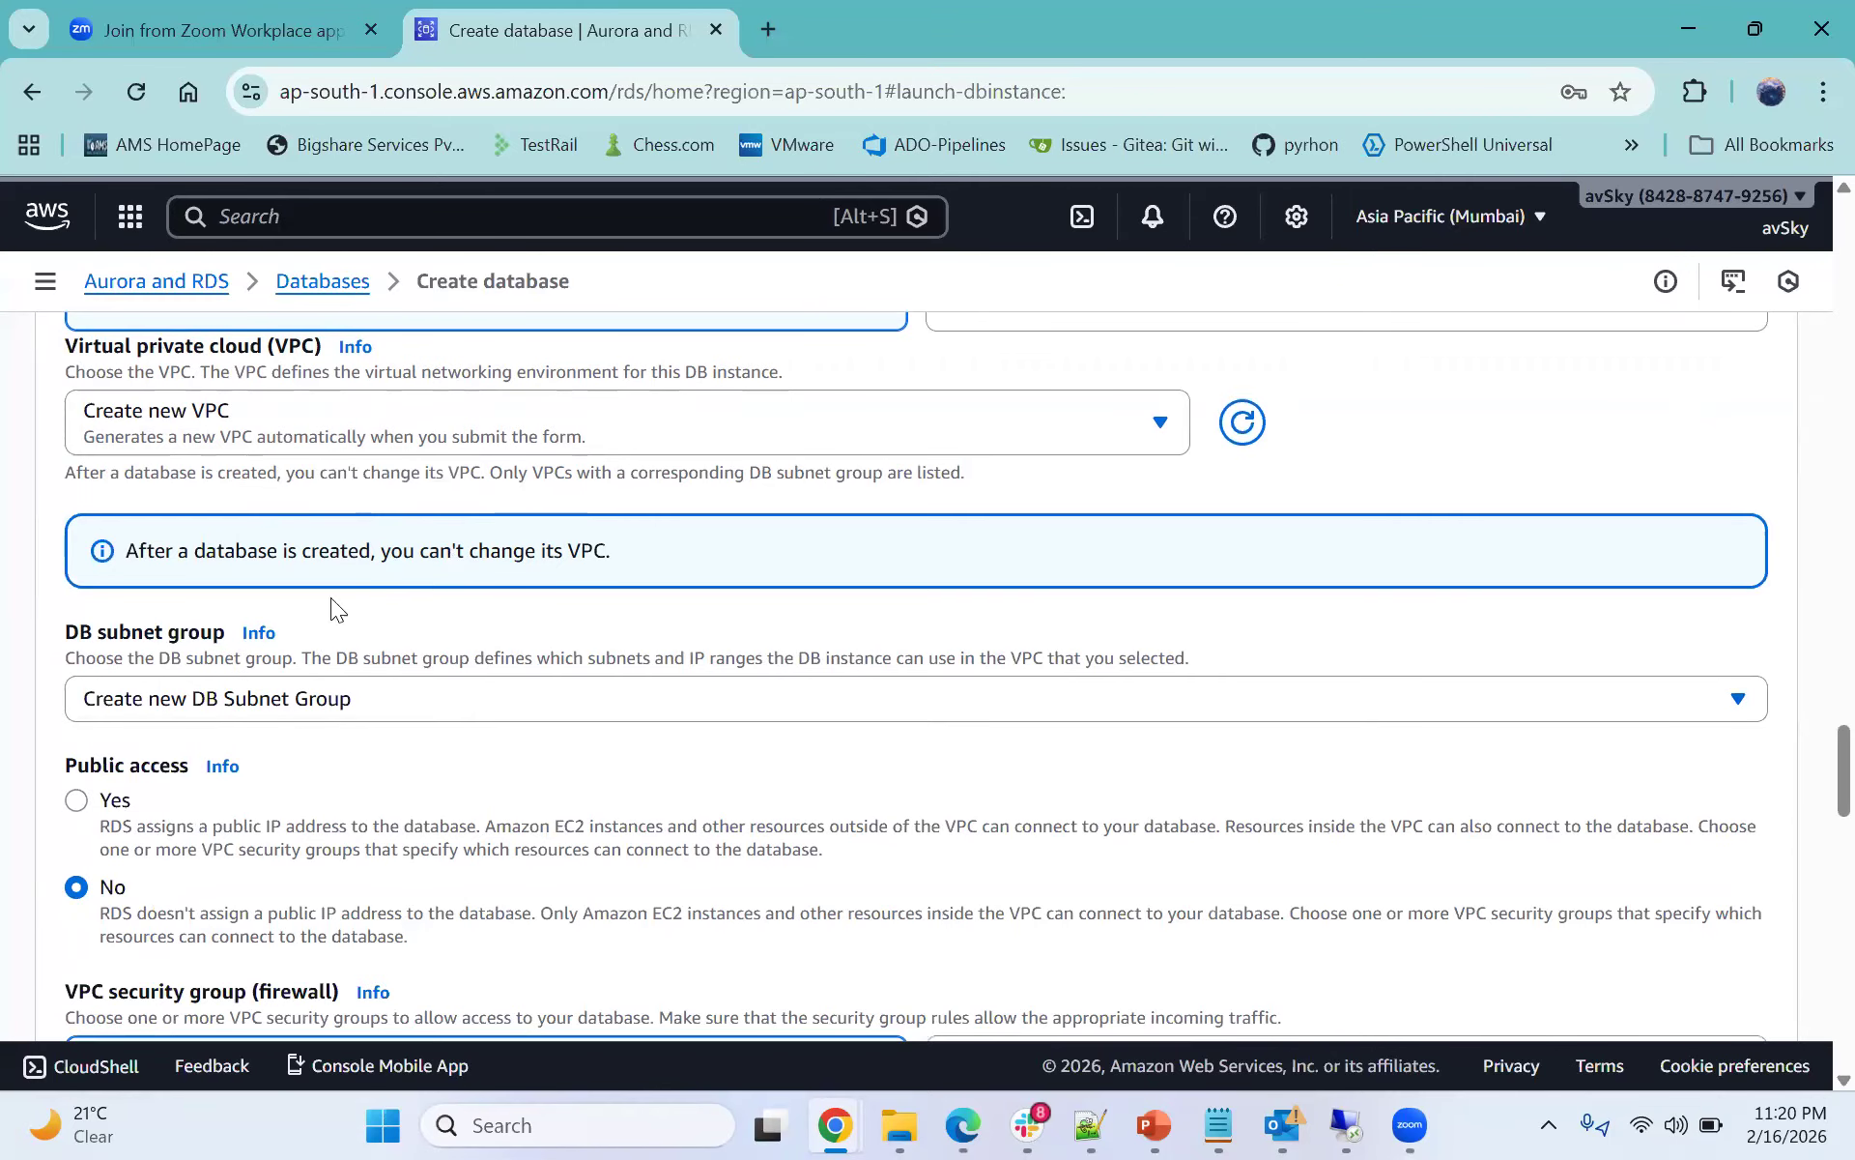
pyautogui.scroll(-1, 374, 589)
pyautogui.scroll(2, 377, 590)
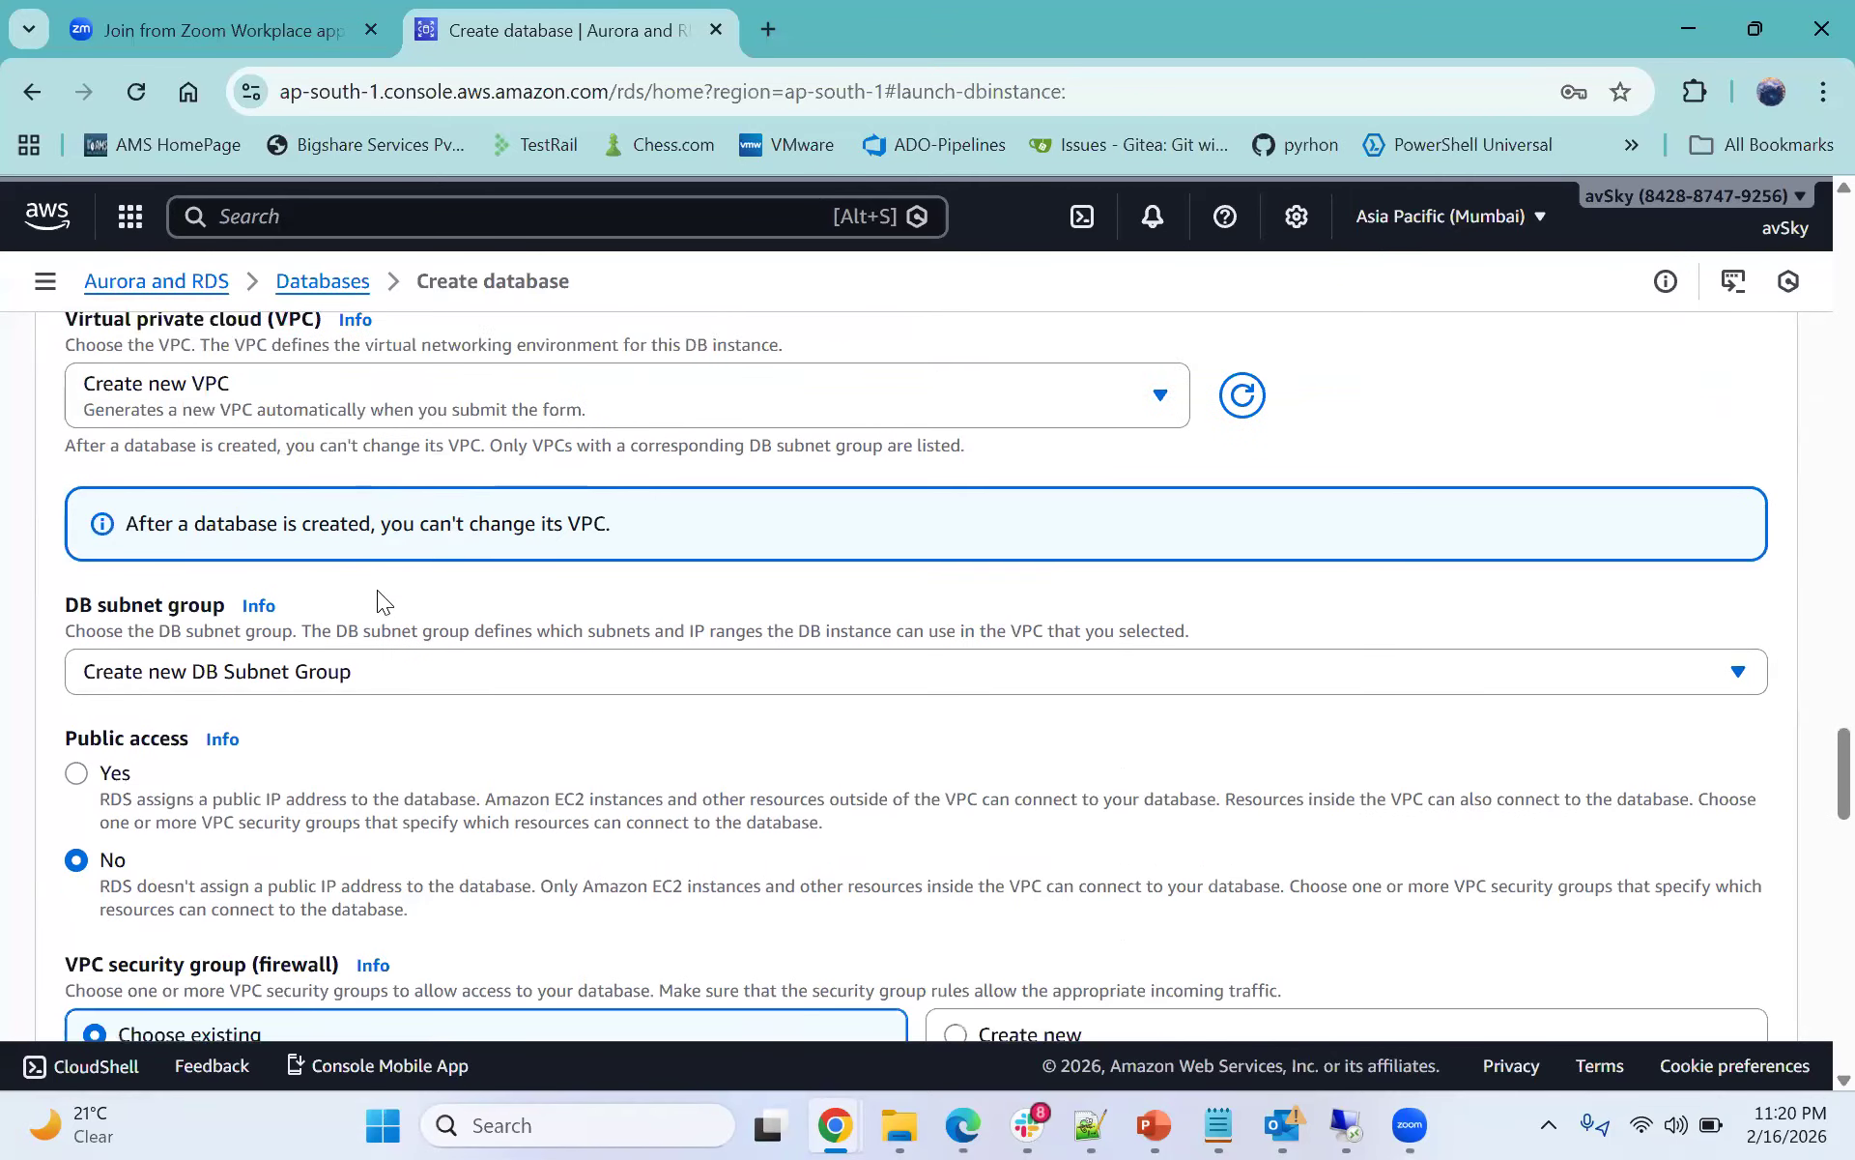
pyautogui.scroll(-1, 301, 574)
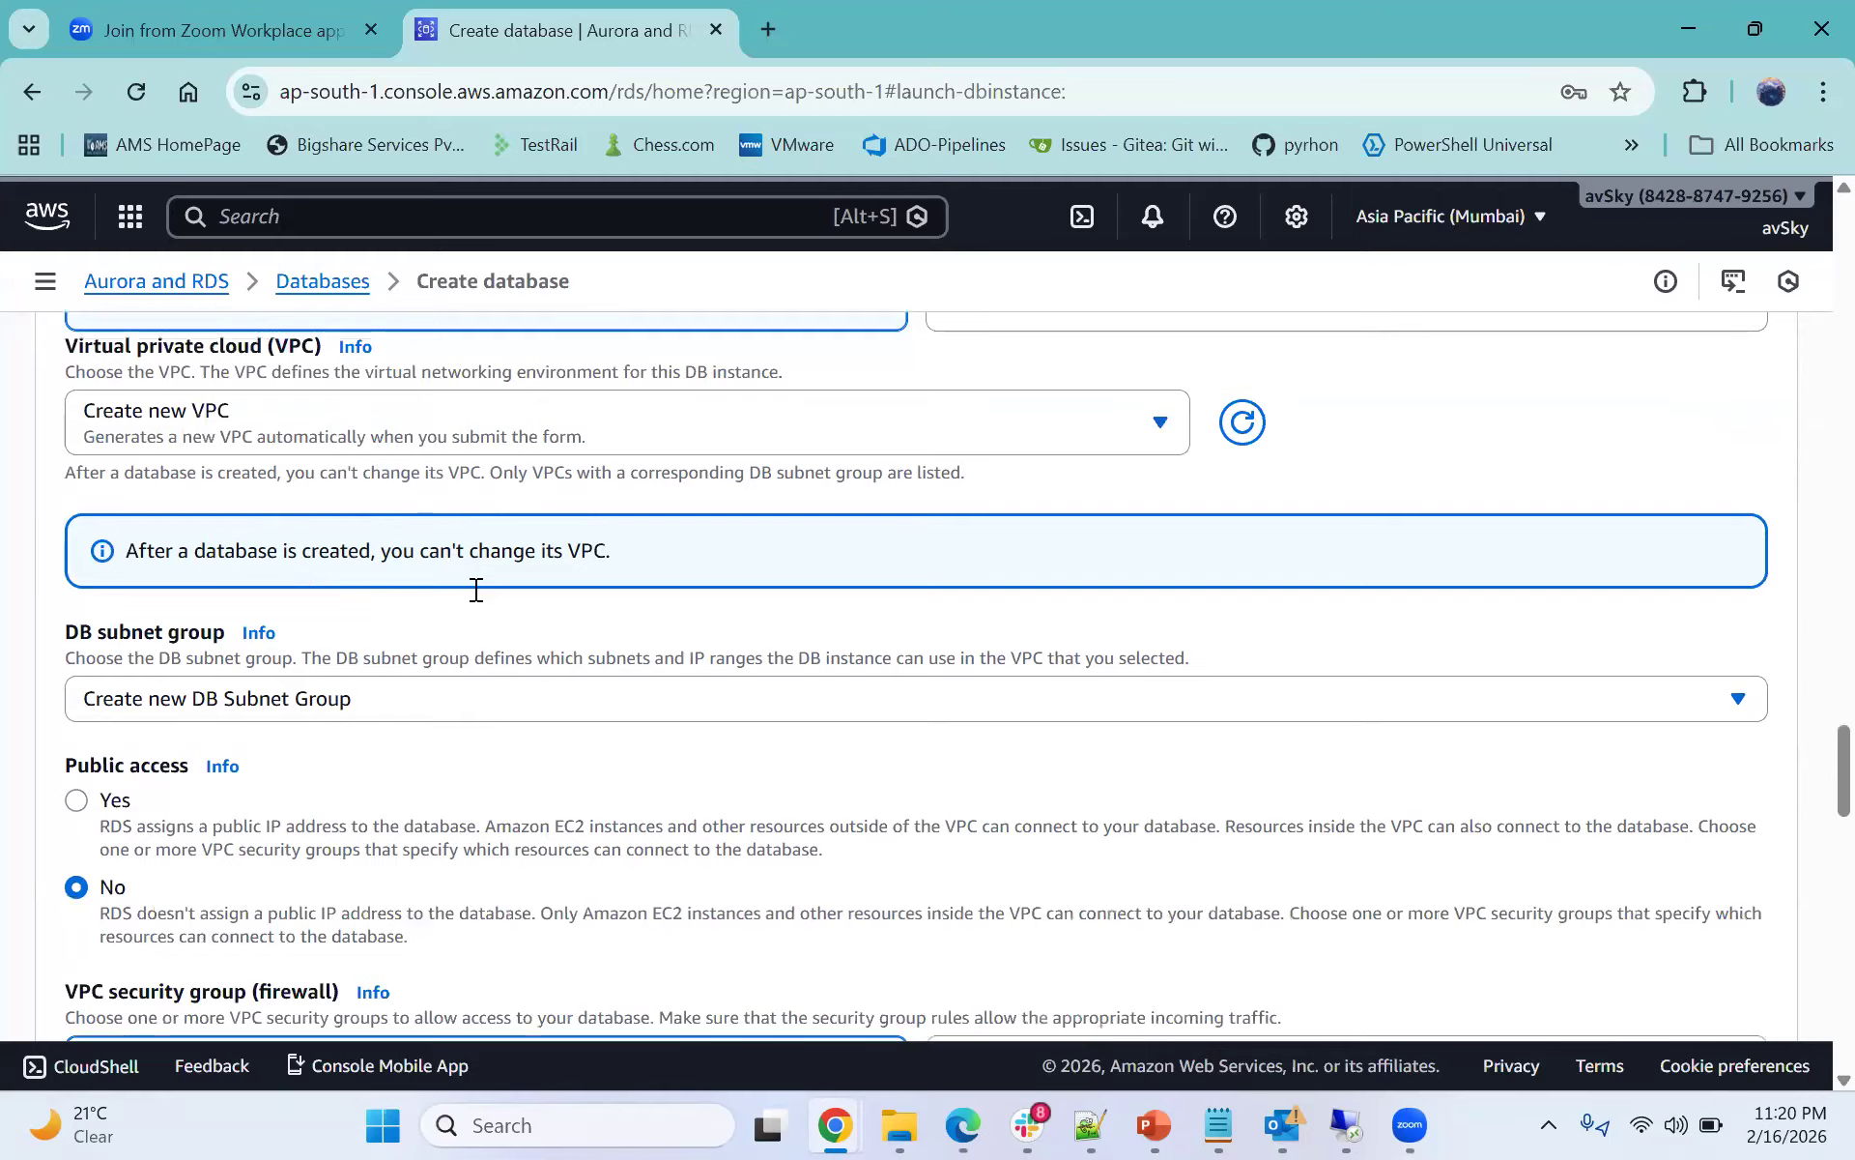
pyautogui.click(288, 692)
pyautogui.click(290, 688)
# - Enable public access for the database
pyautogui.scroll(-2, 280, 682)
pyautogui.click(114, 514)
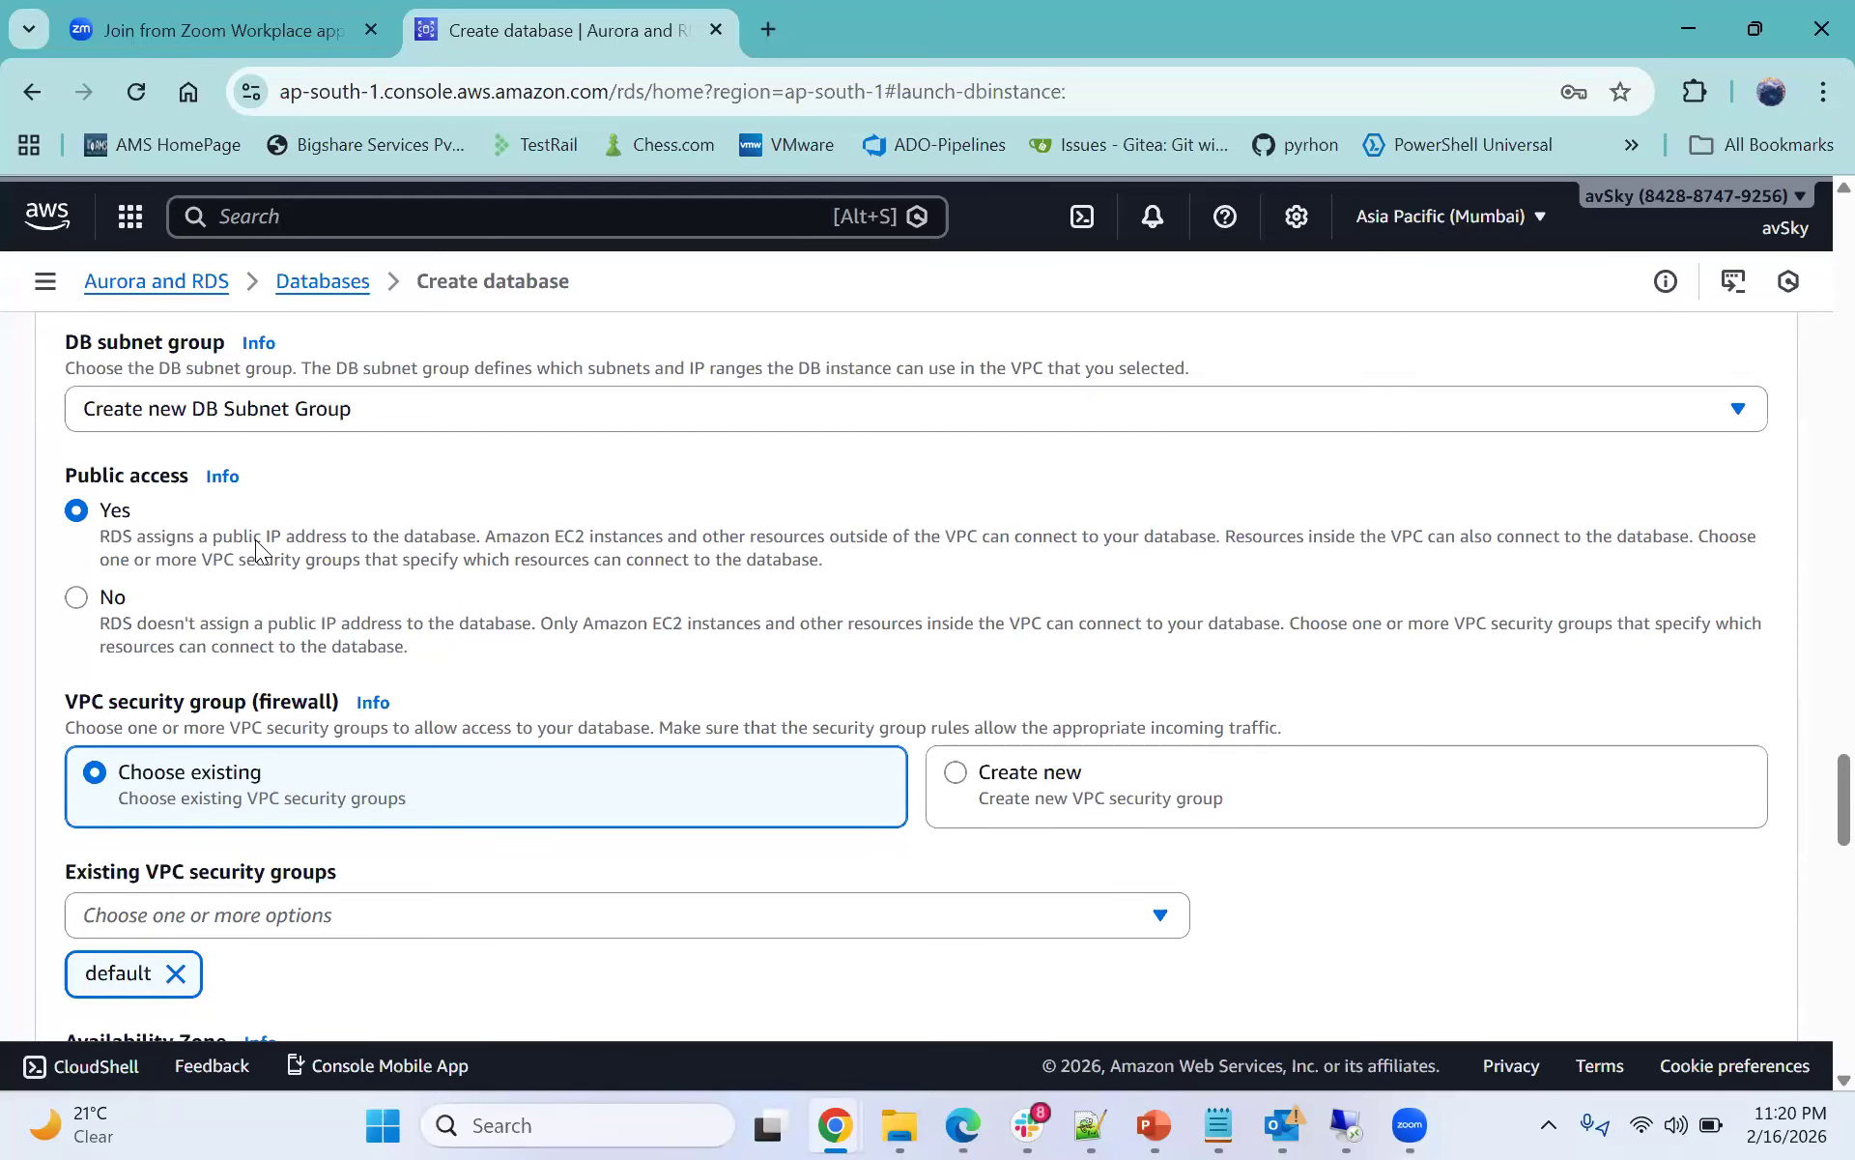
pyautogui.scroll(-1, 410, 570)
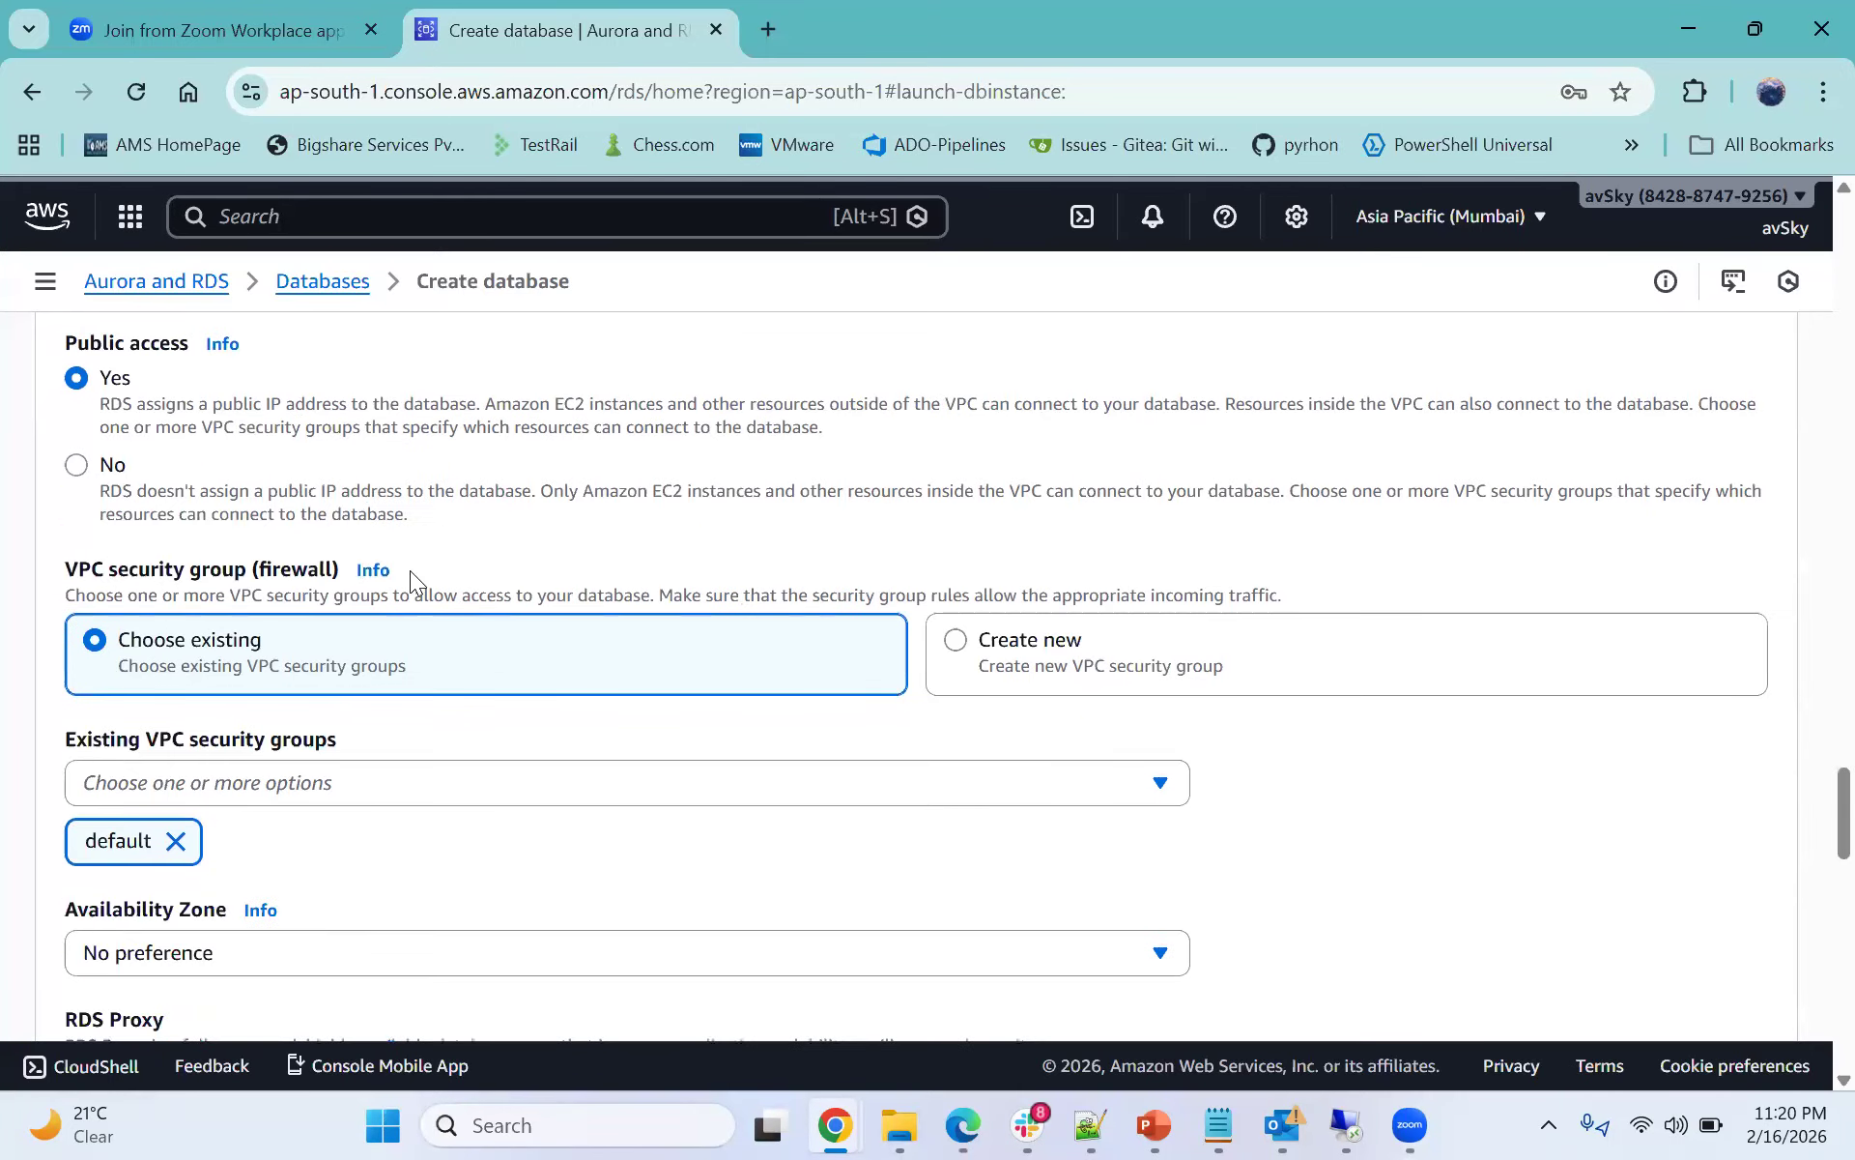
pyautogui.scroll(4, 280, 636)
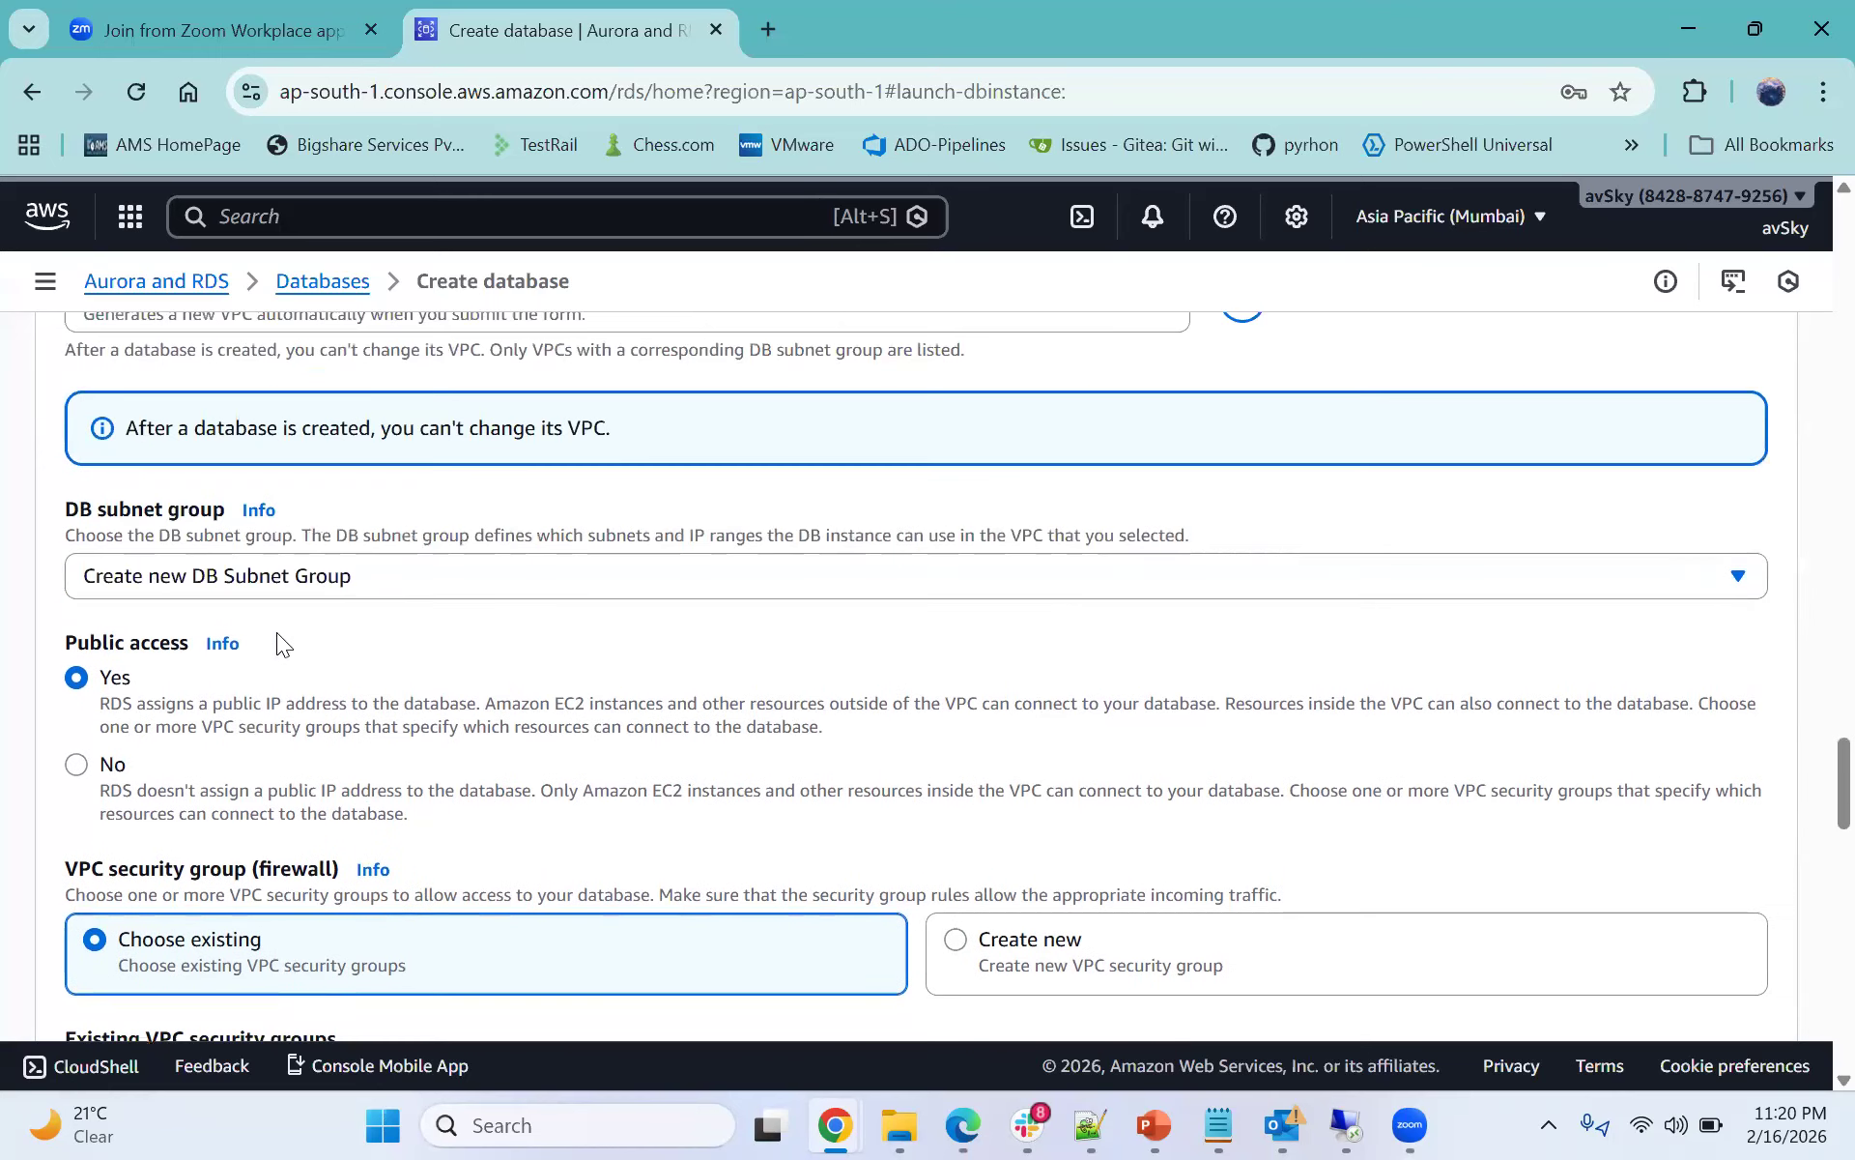
# - Set the virtual private cloud back to the Default VPC
pyautogui.click(259, 560)
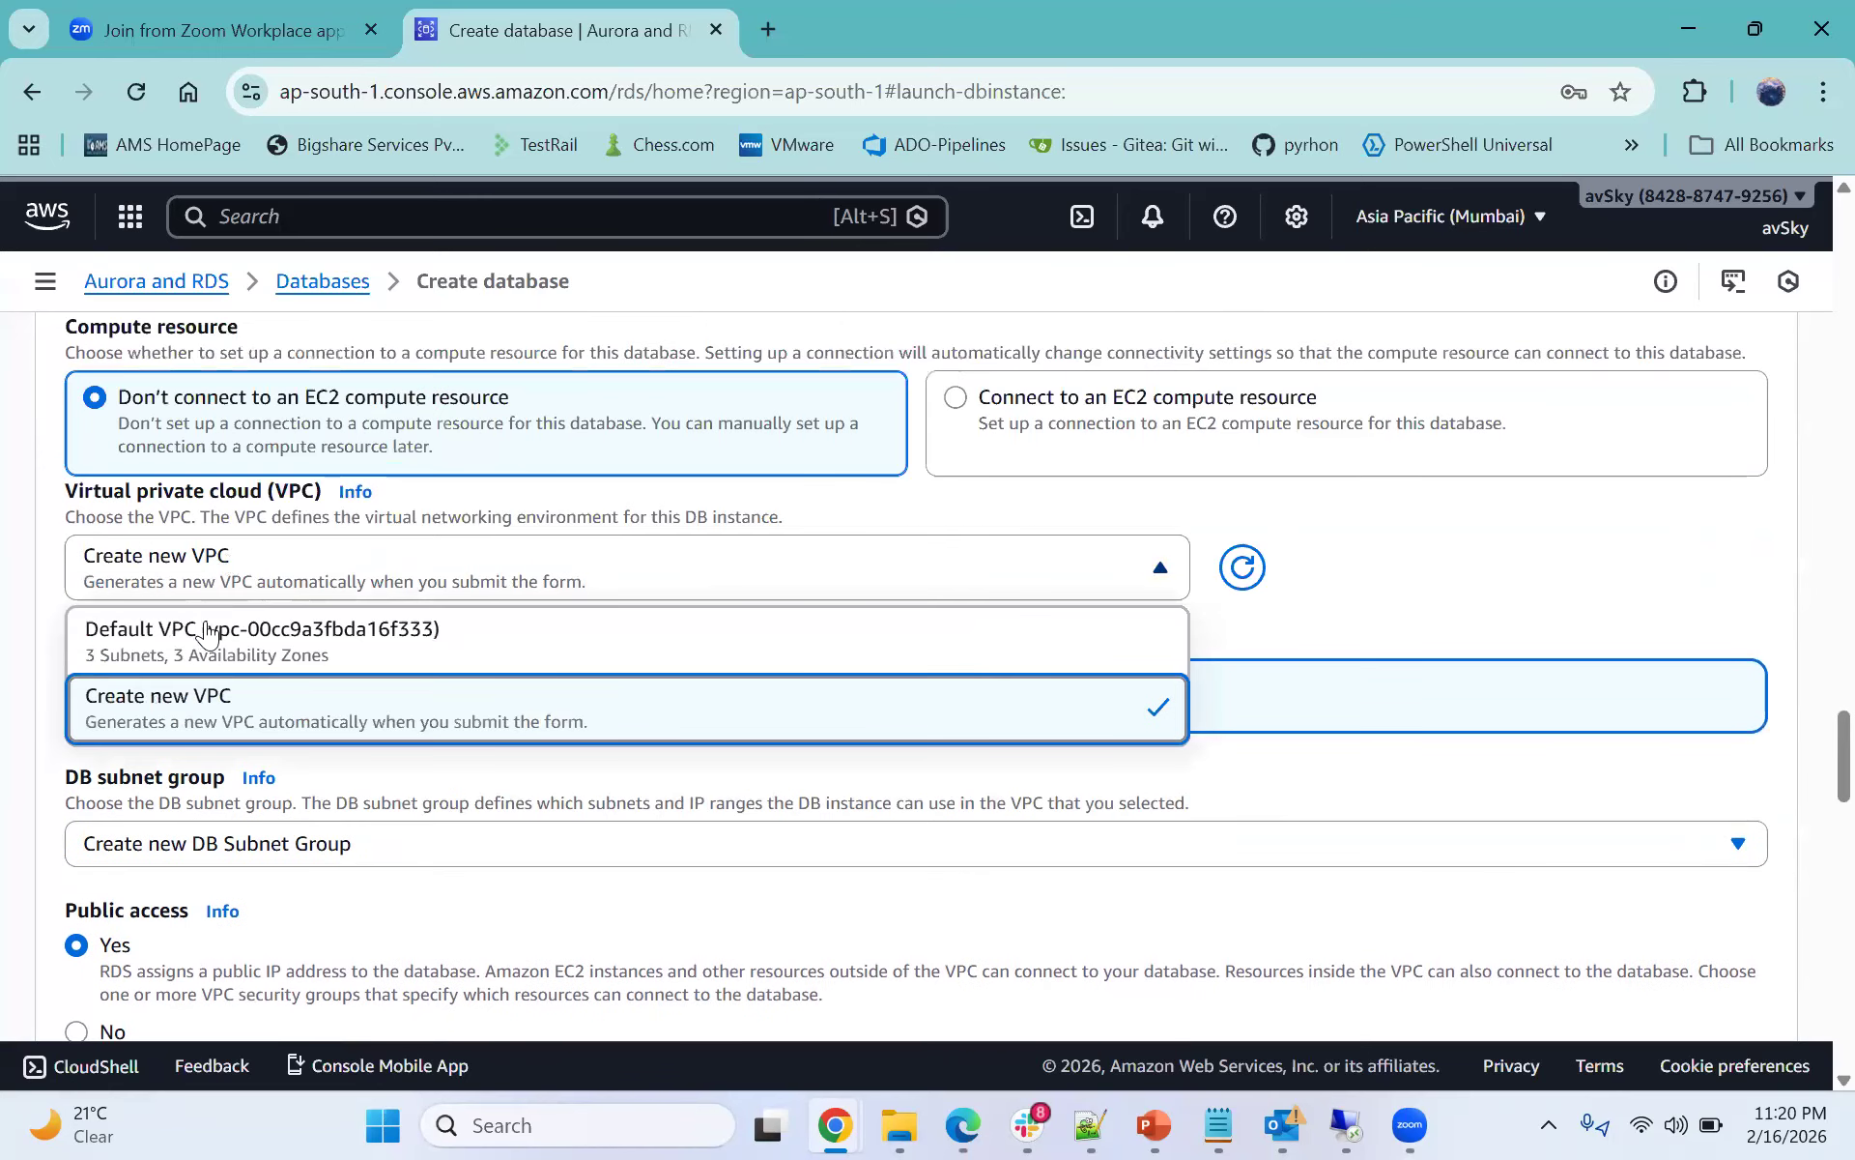
pyautogui.click(208, 658)
pyautogui.scroll(-6, 249, 578)
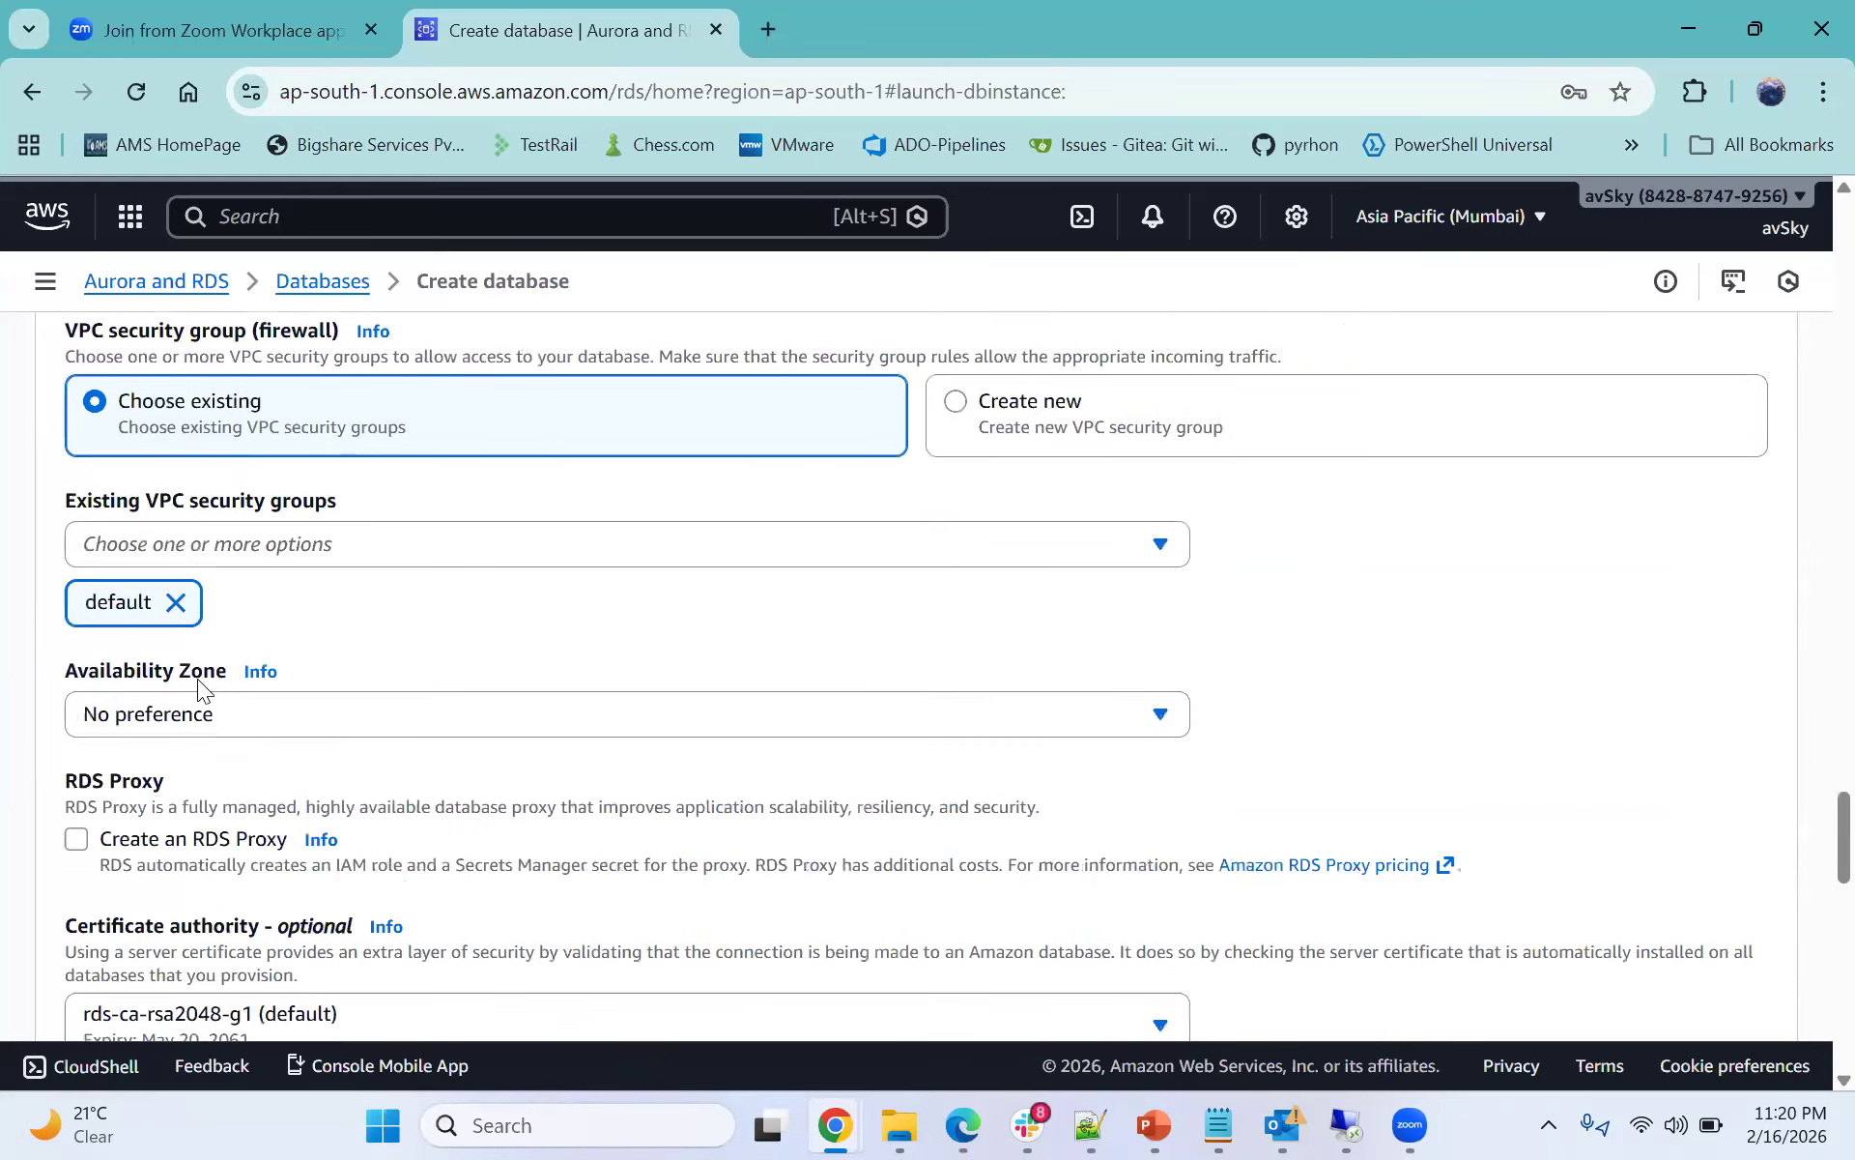
pyautogui.scroll(-1, 197, 679)
# - Create a new VPC security group named aws_rds_myapp instead of choosing an existing one
pyautogui.click(225, 504)
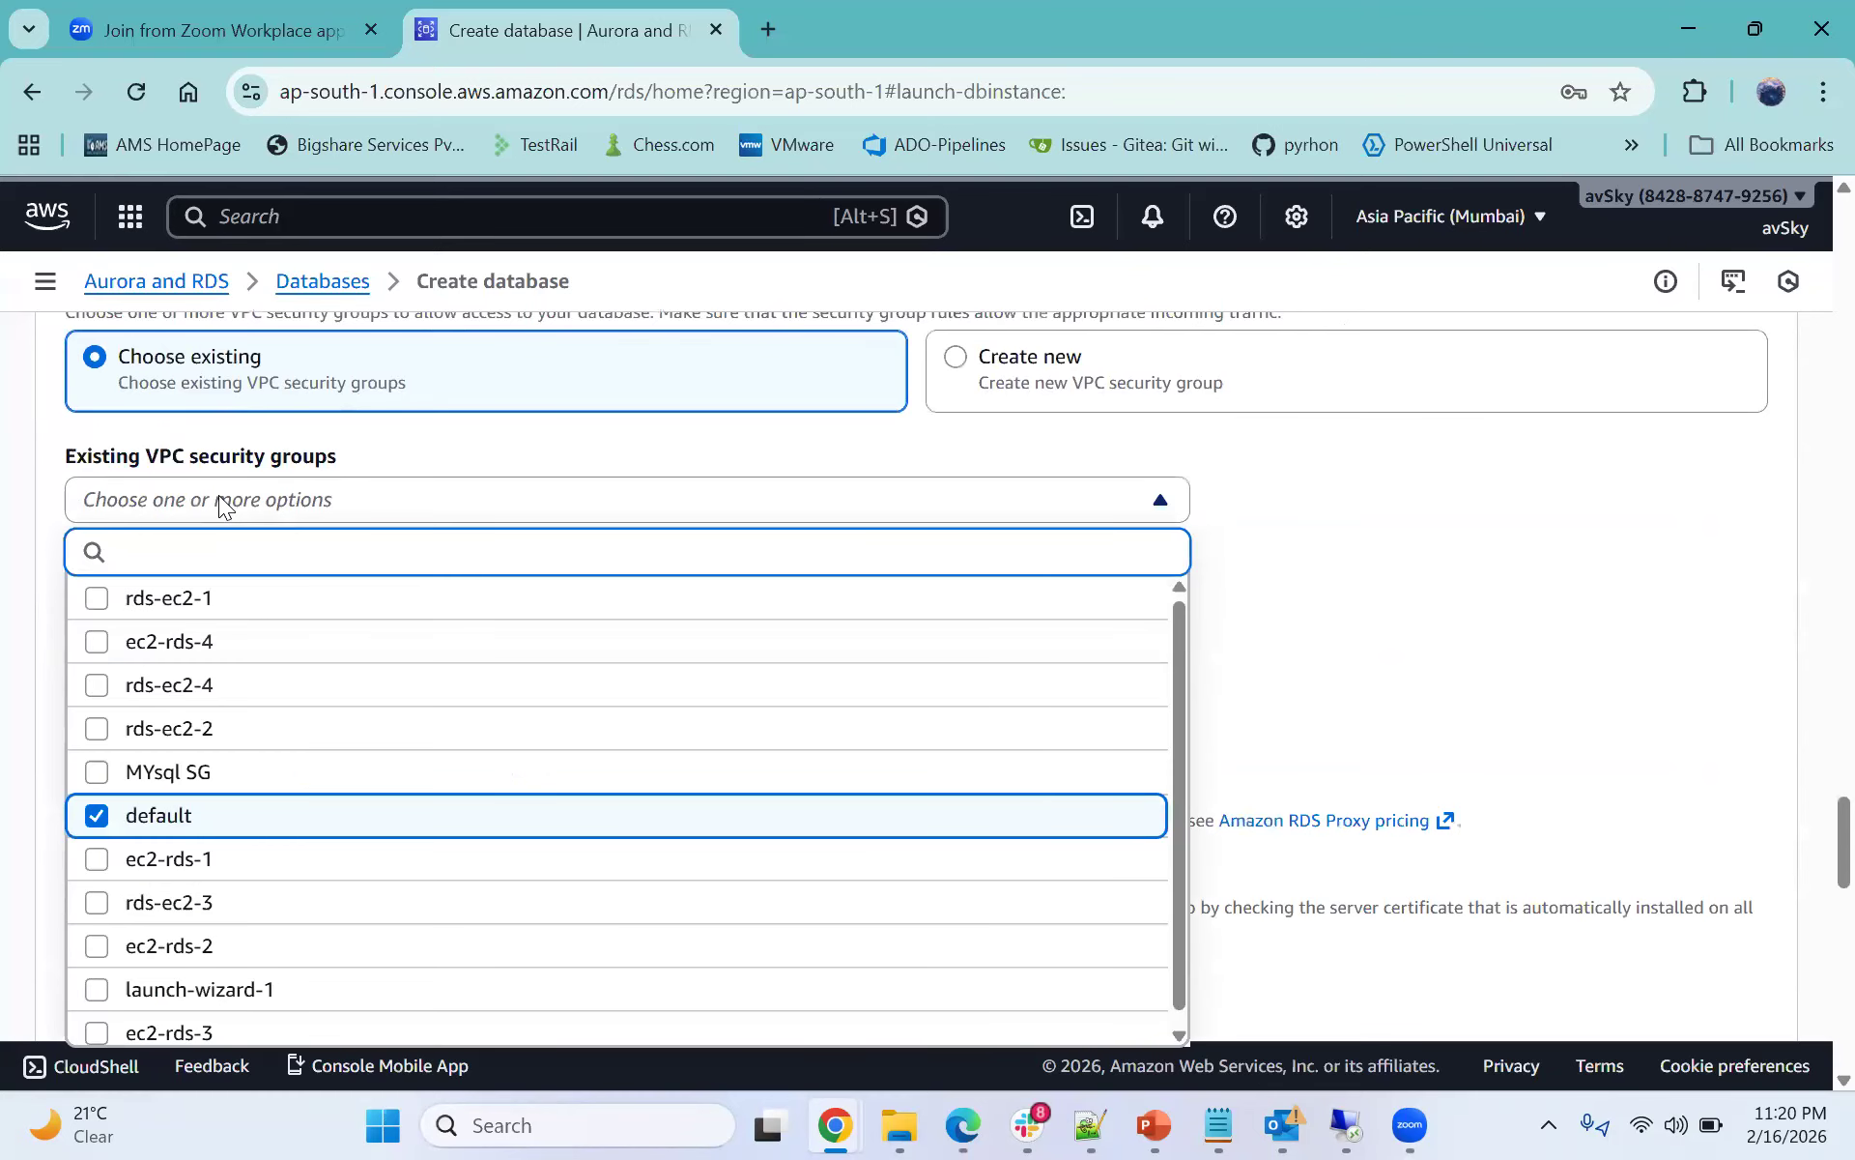
pyautogui.click(219, 494)
pyautogui.scroll(1, 227, 496)
pyautogui.click(1063, 532)
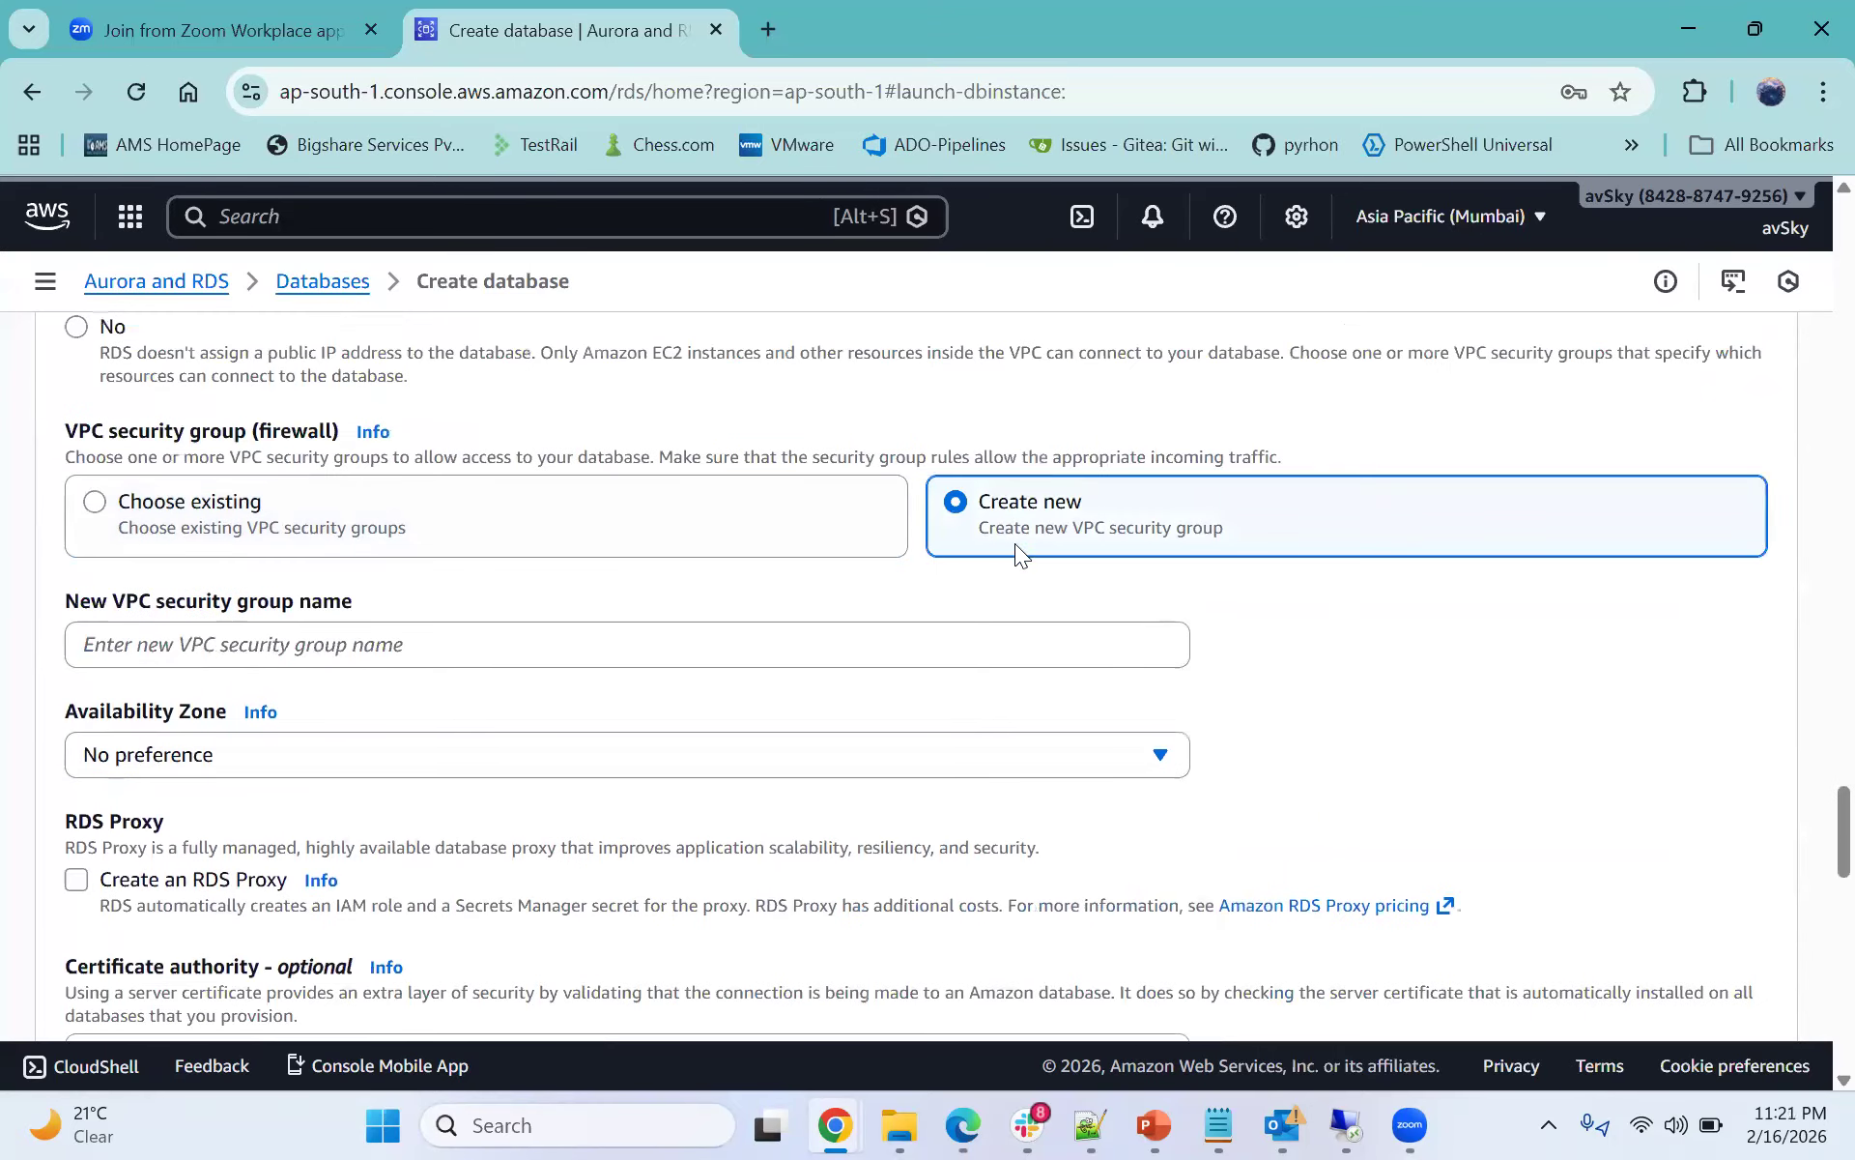
pyautogui.click(290, 639)
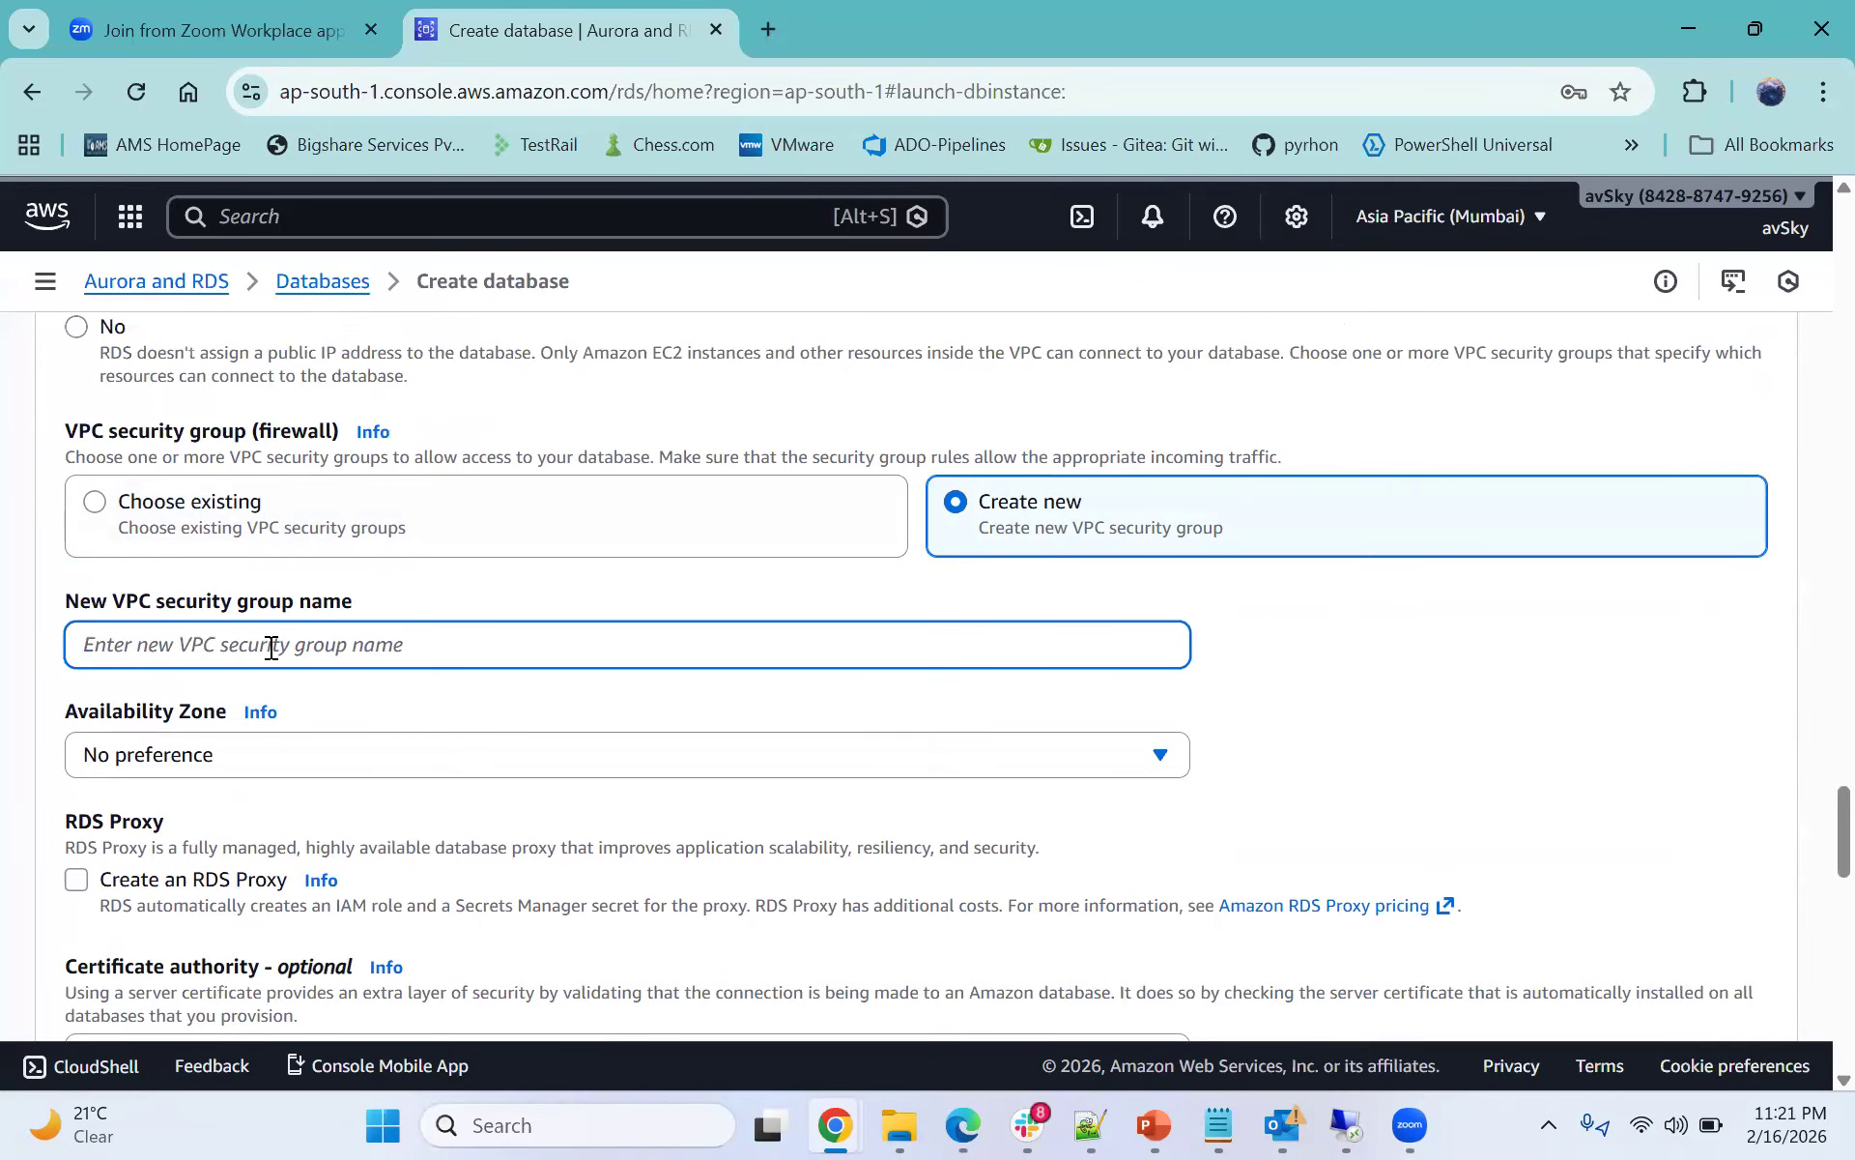
pyautogui.scroll(4, 173, 692)
pyautogui.scroll(-5, 348, 650)
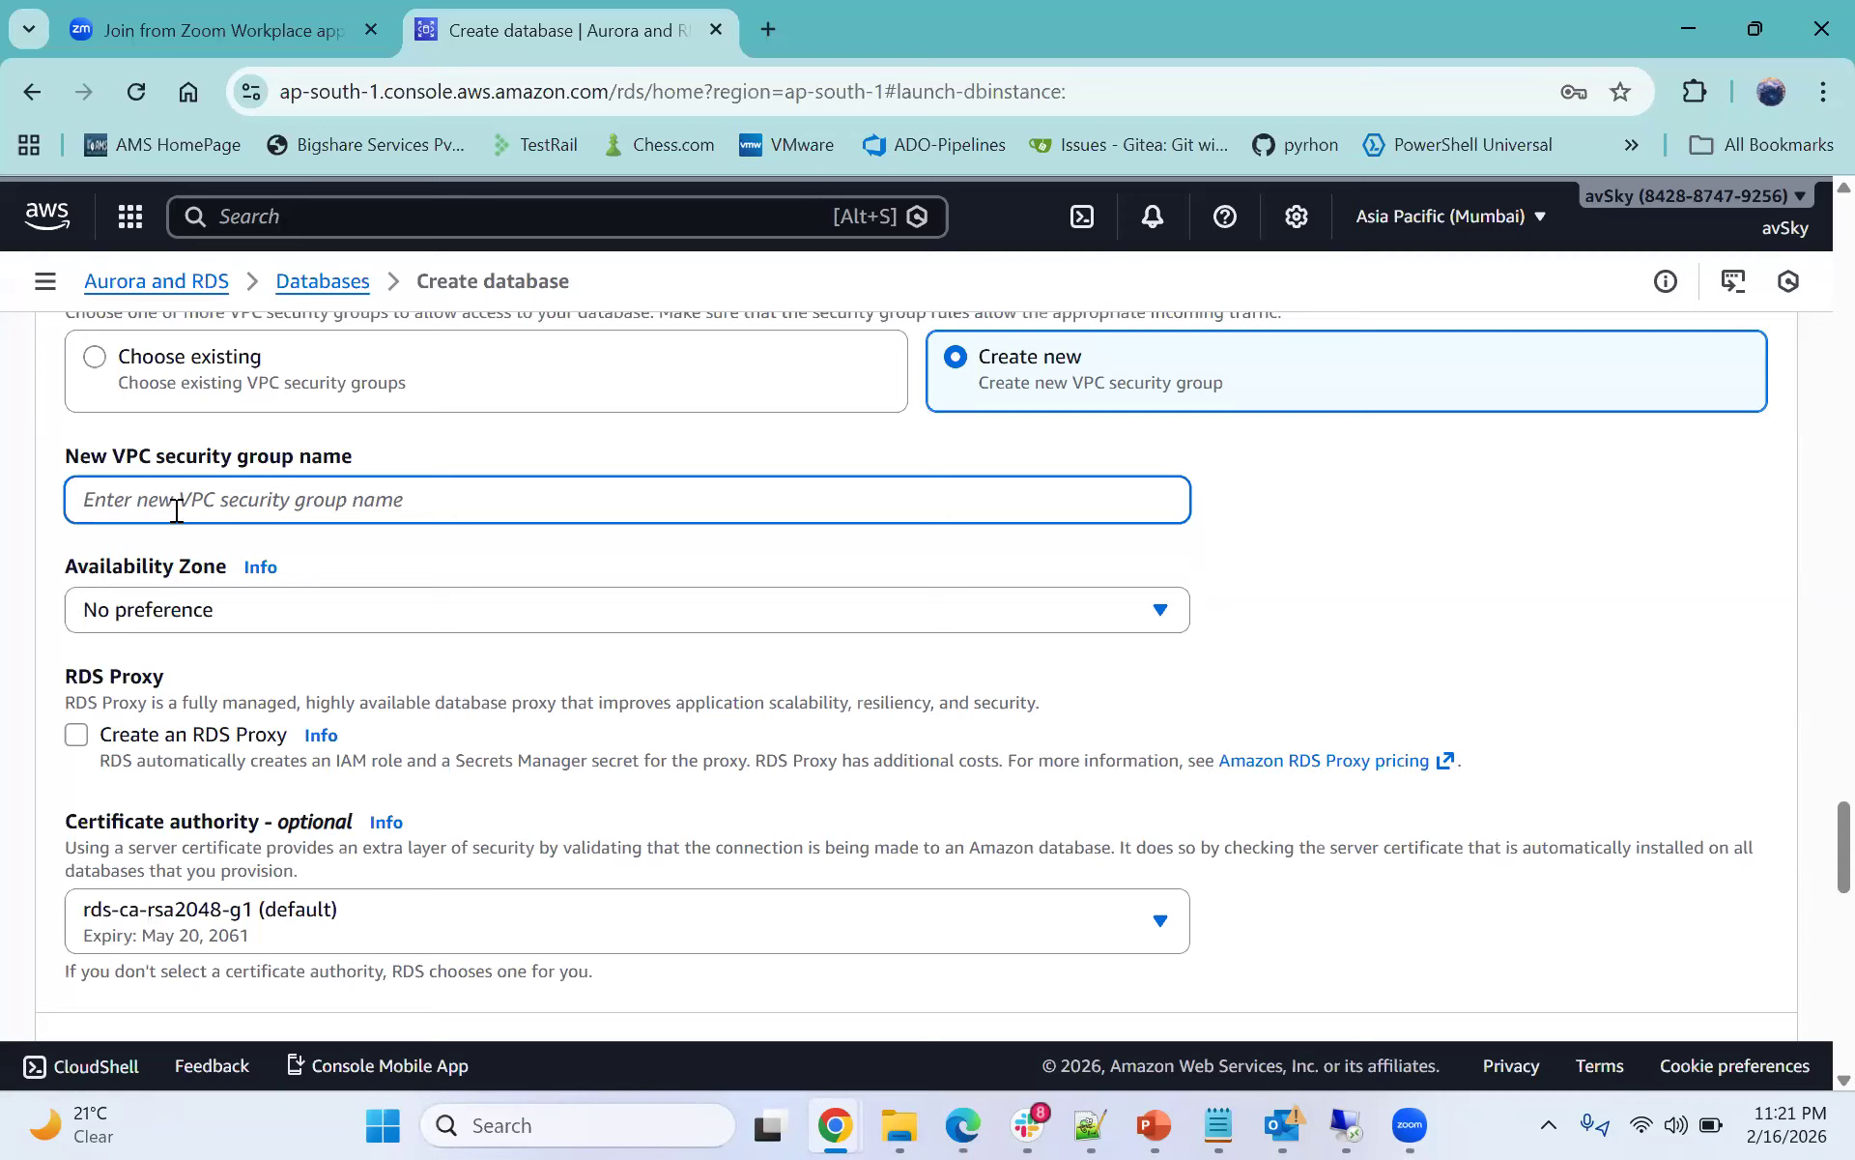
pyautogui.write('aw')
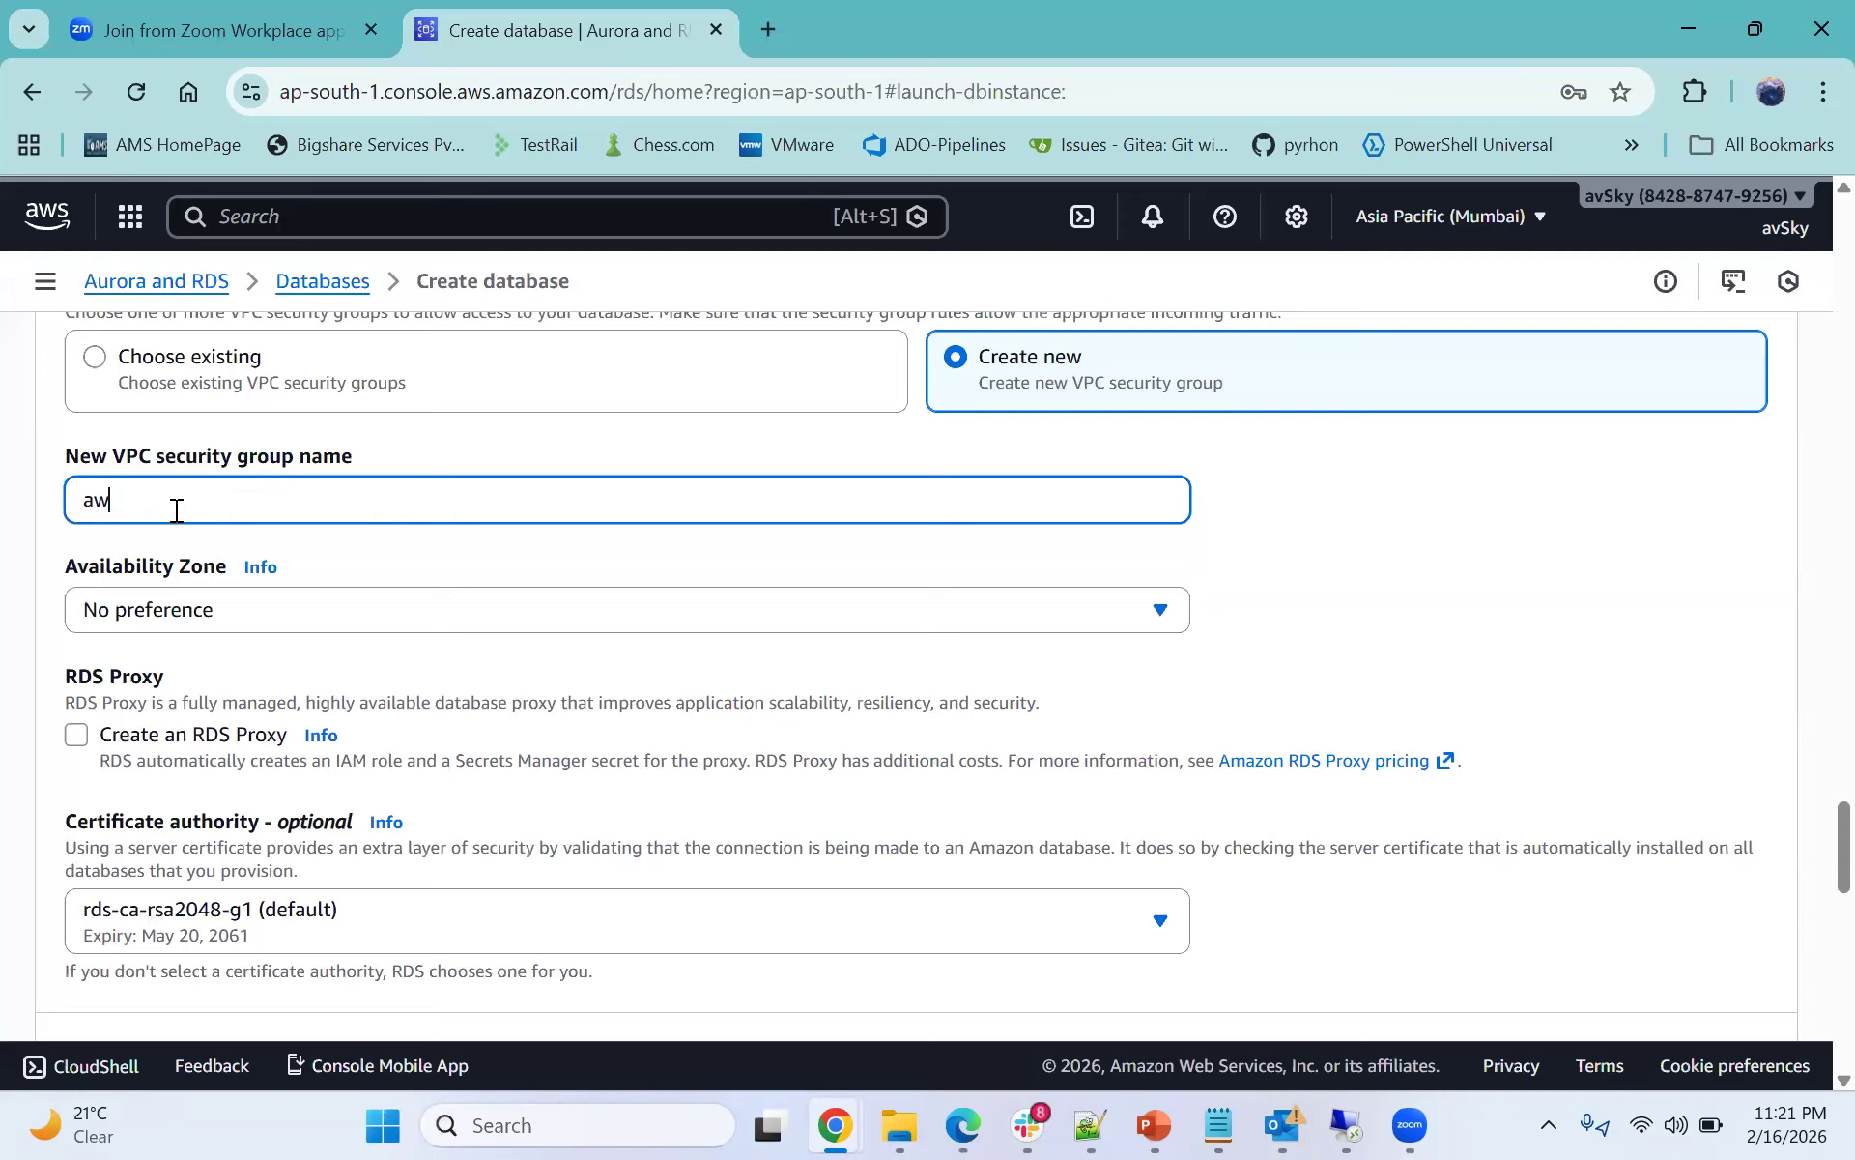
pyautogui.write('s_rds_myapp')
# - Duplicate the Create database browser tab
pyautogui.scroll(5, 663, 593)
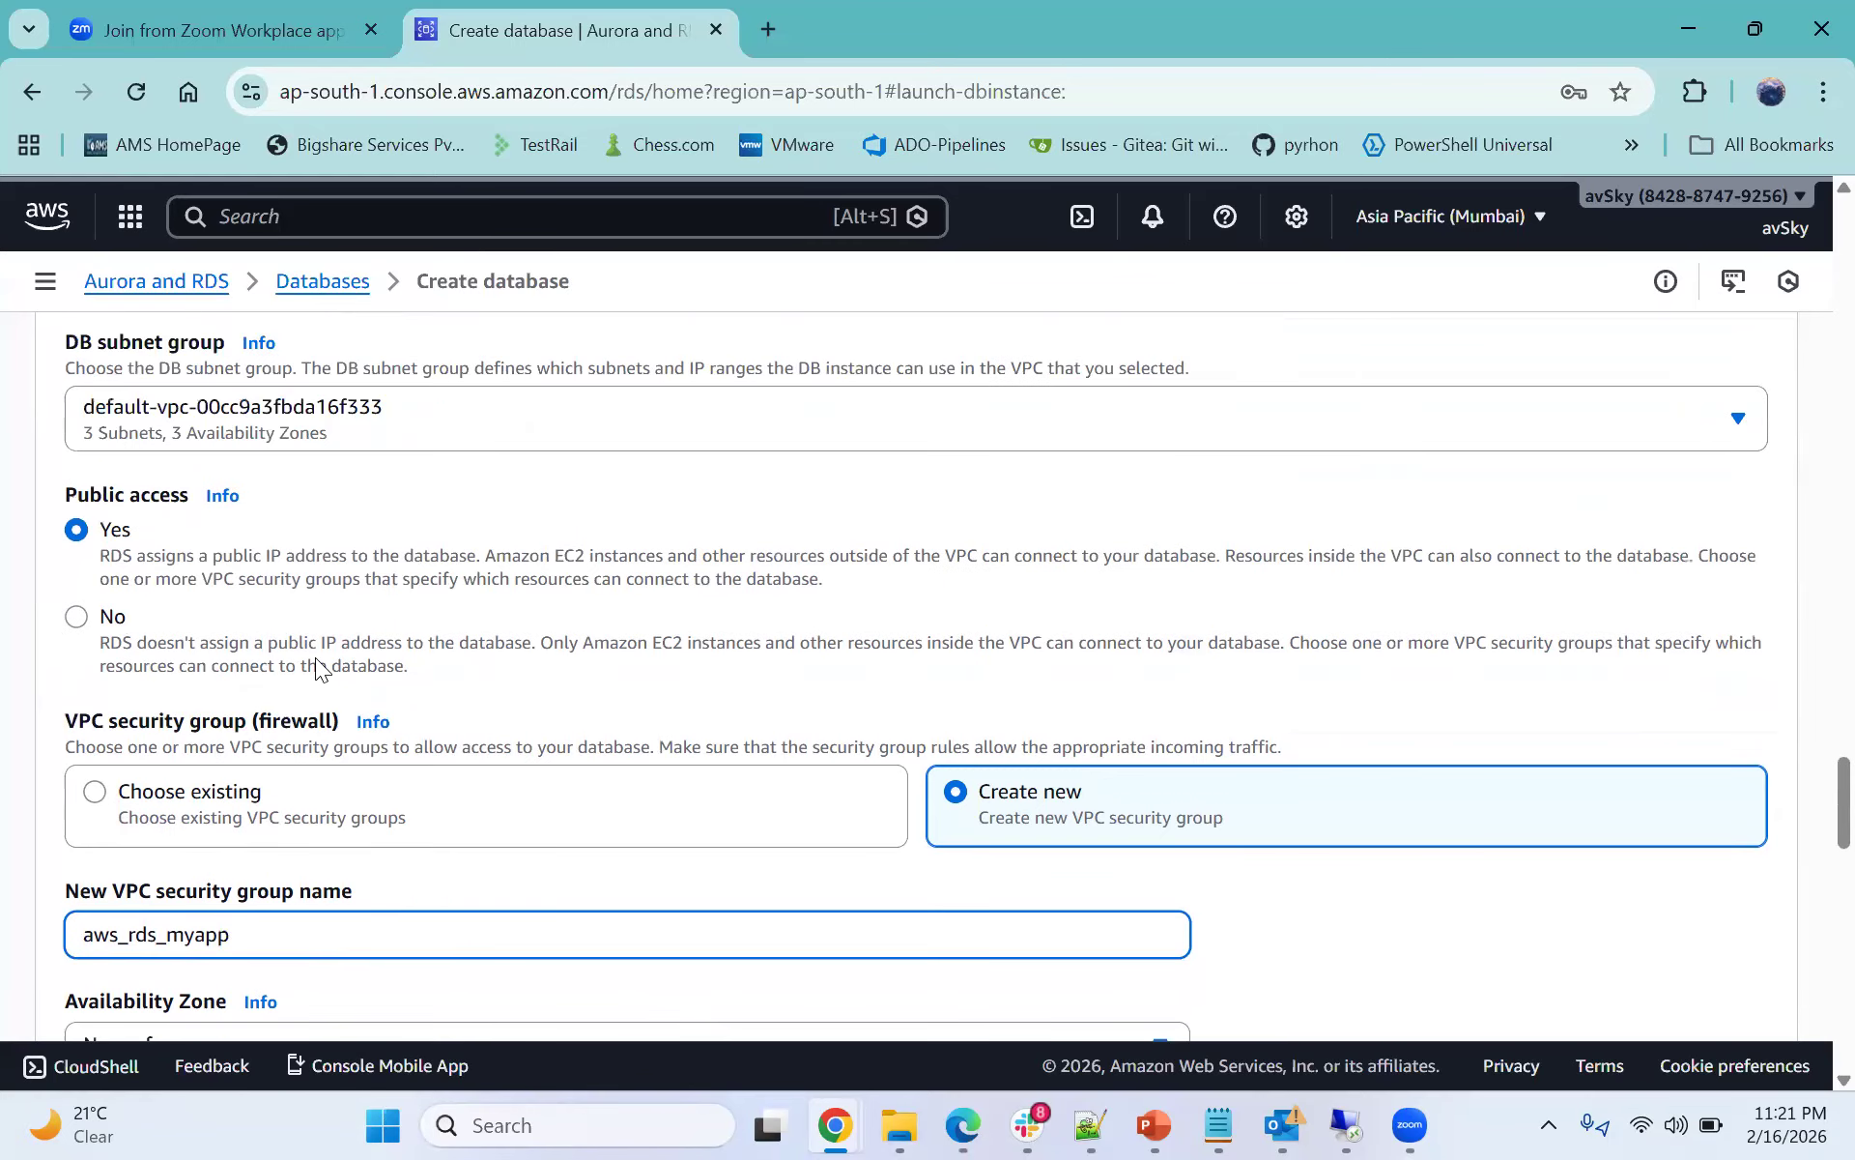
pyautogui.scroll(-1, 315, 657)
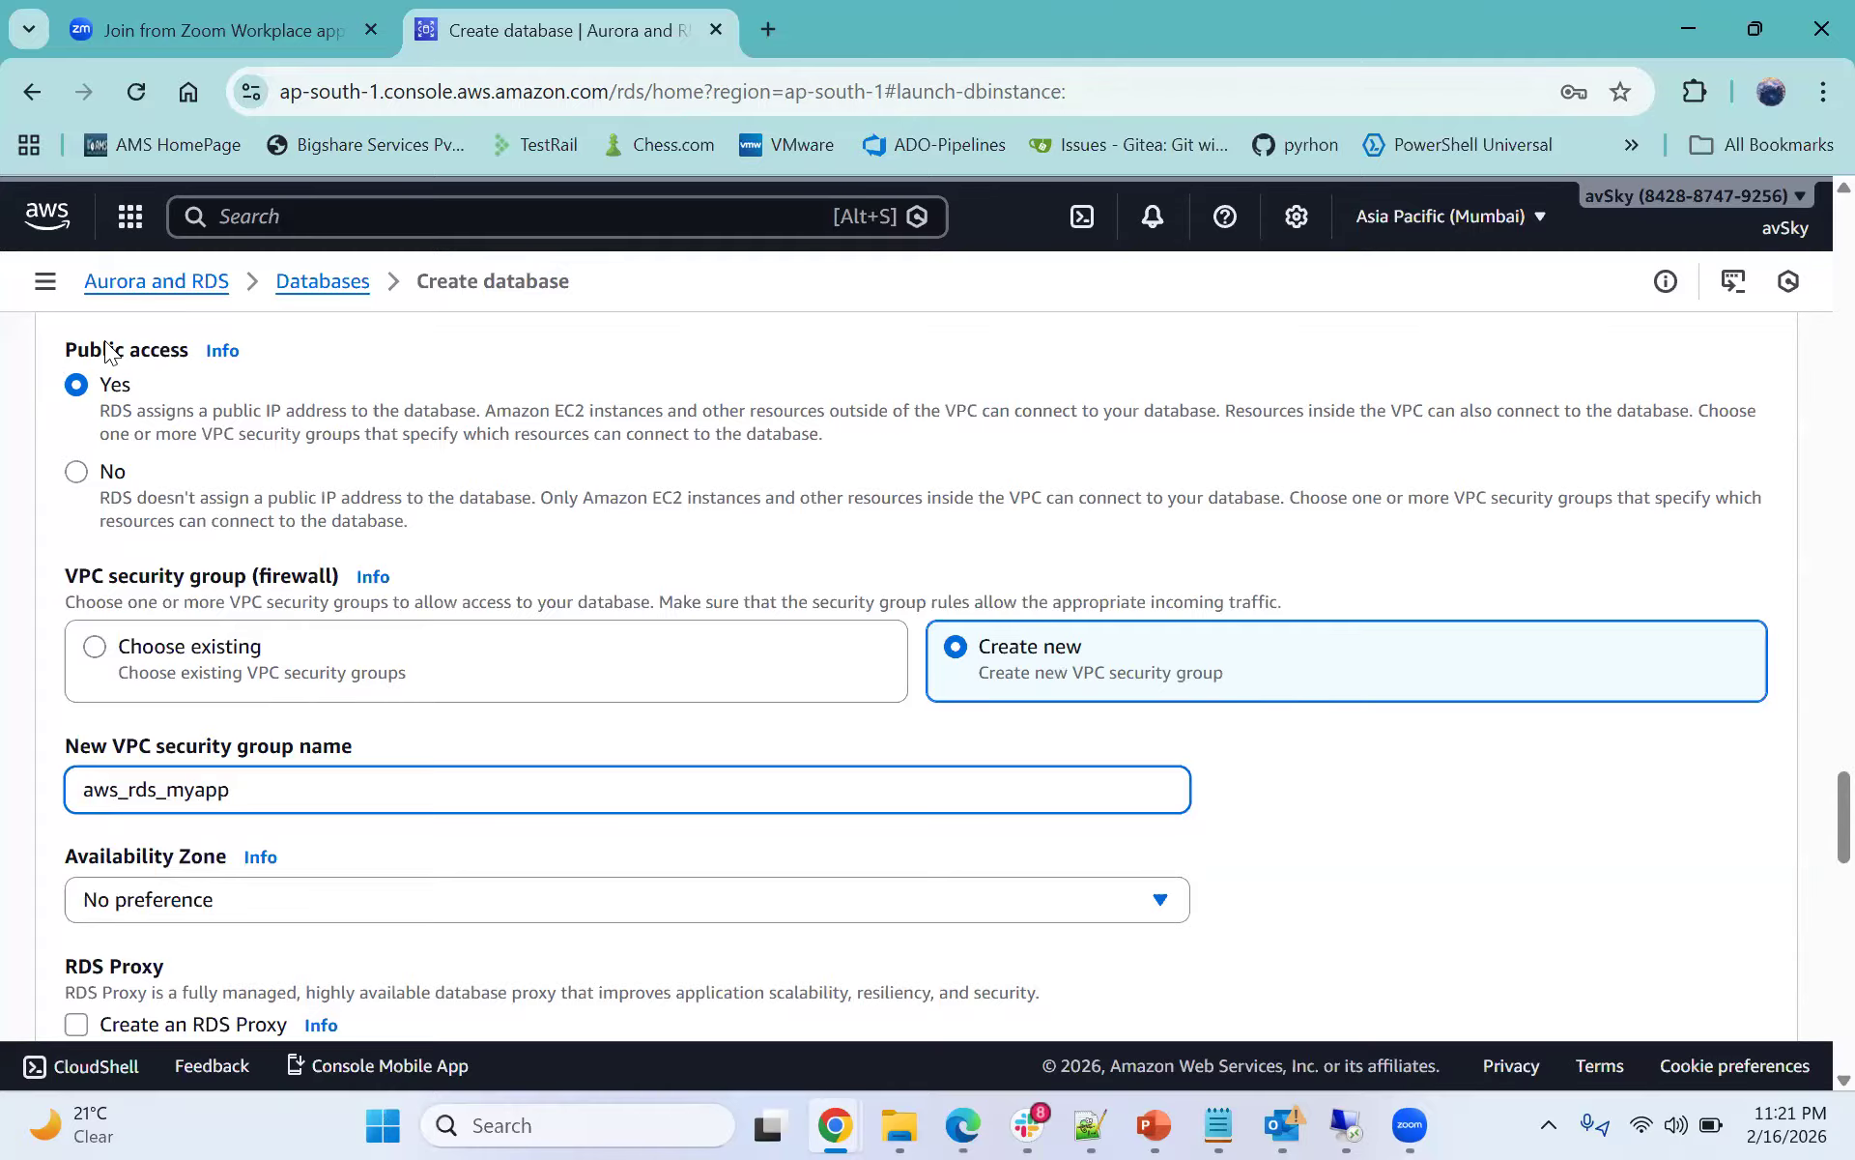
pyautogui.rightClick(585, 39)
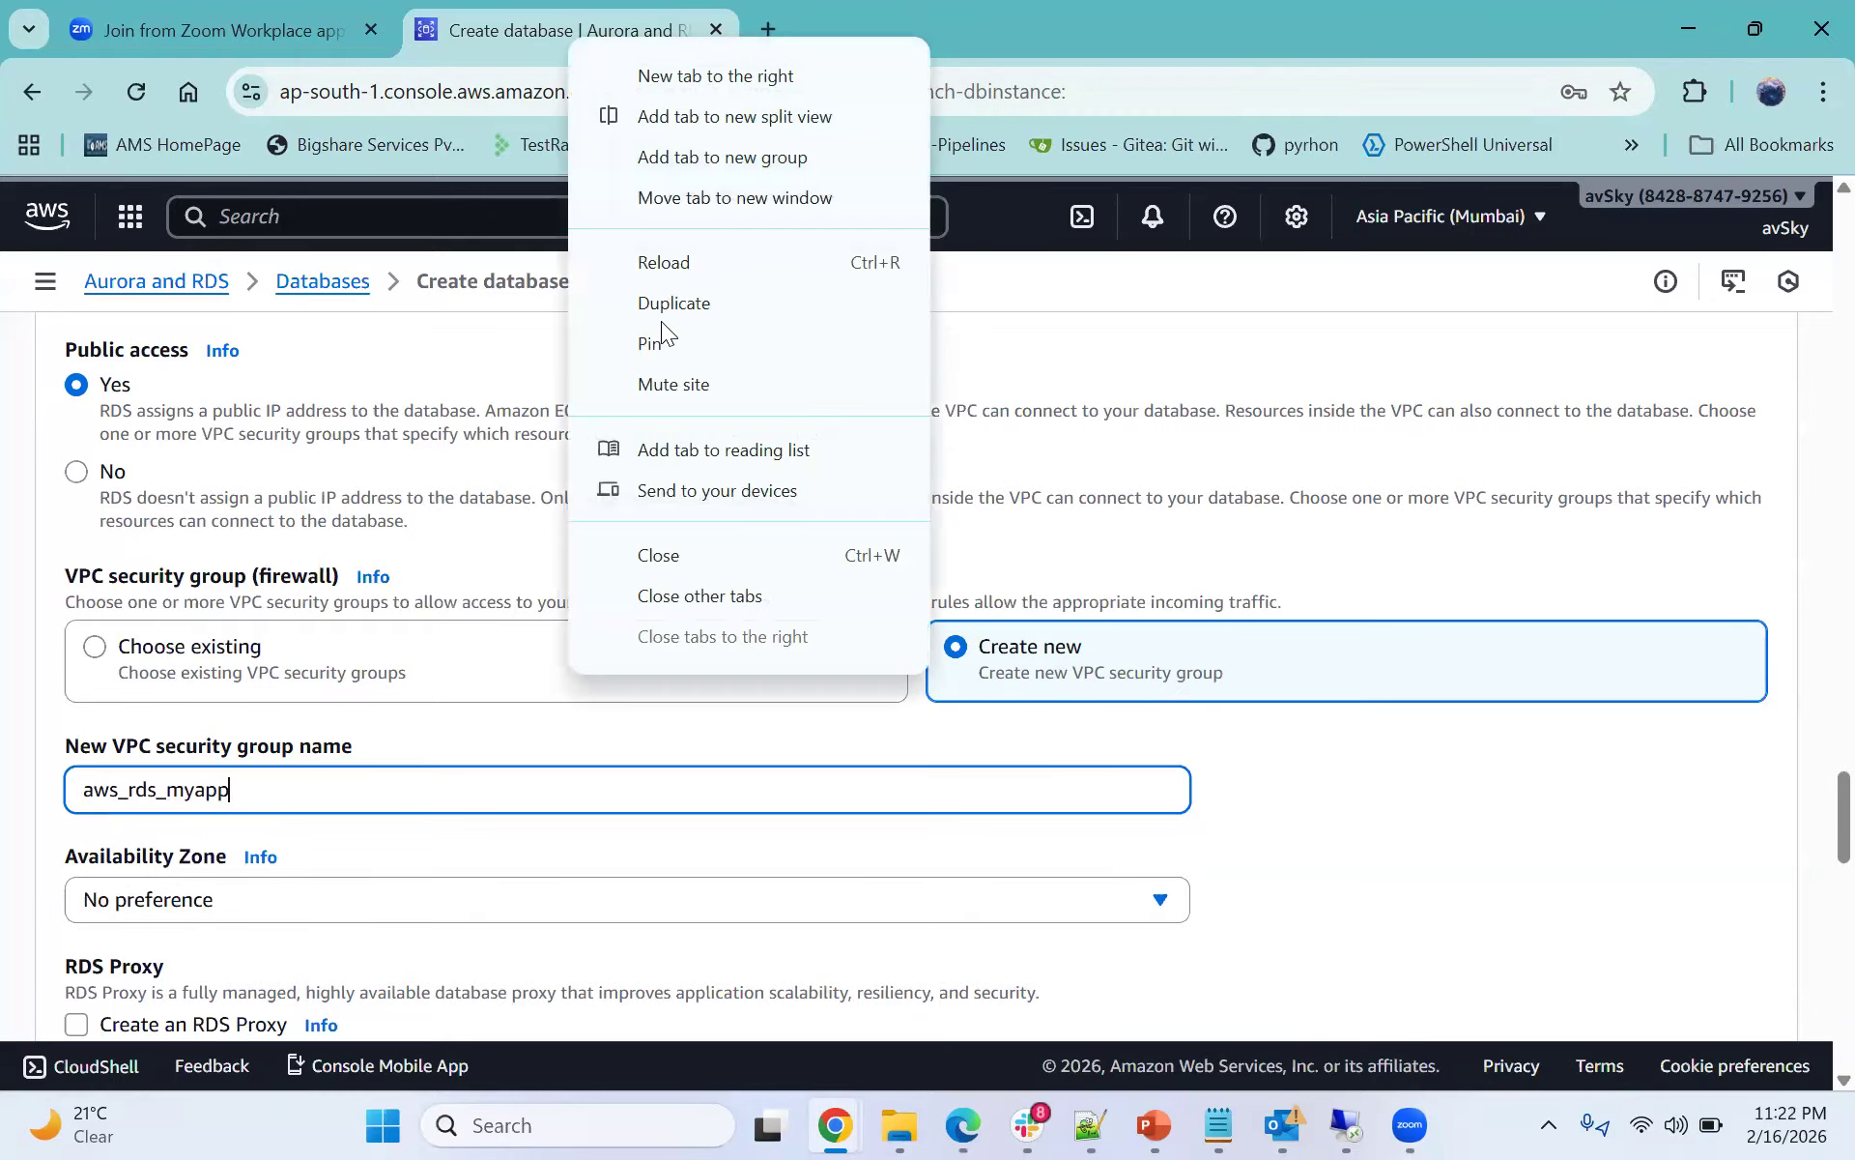
pyautogui.click(661, 314)
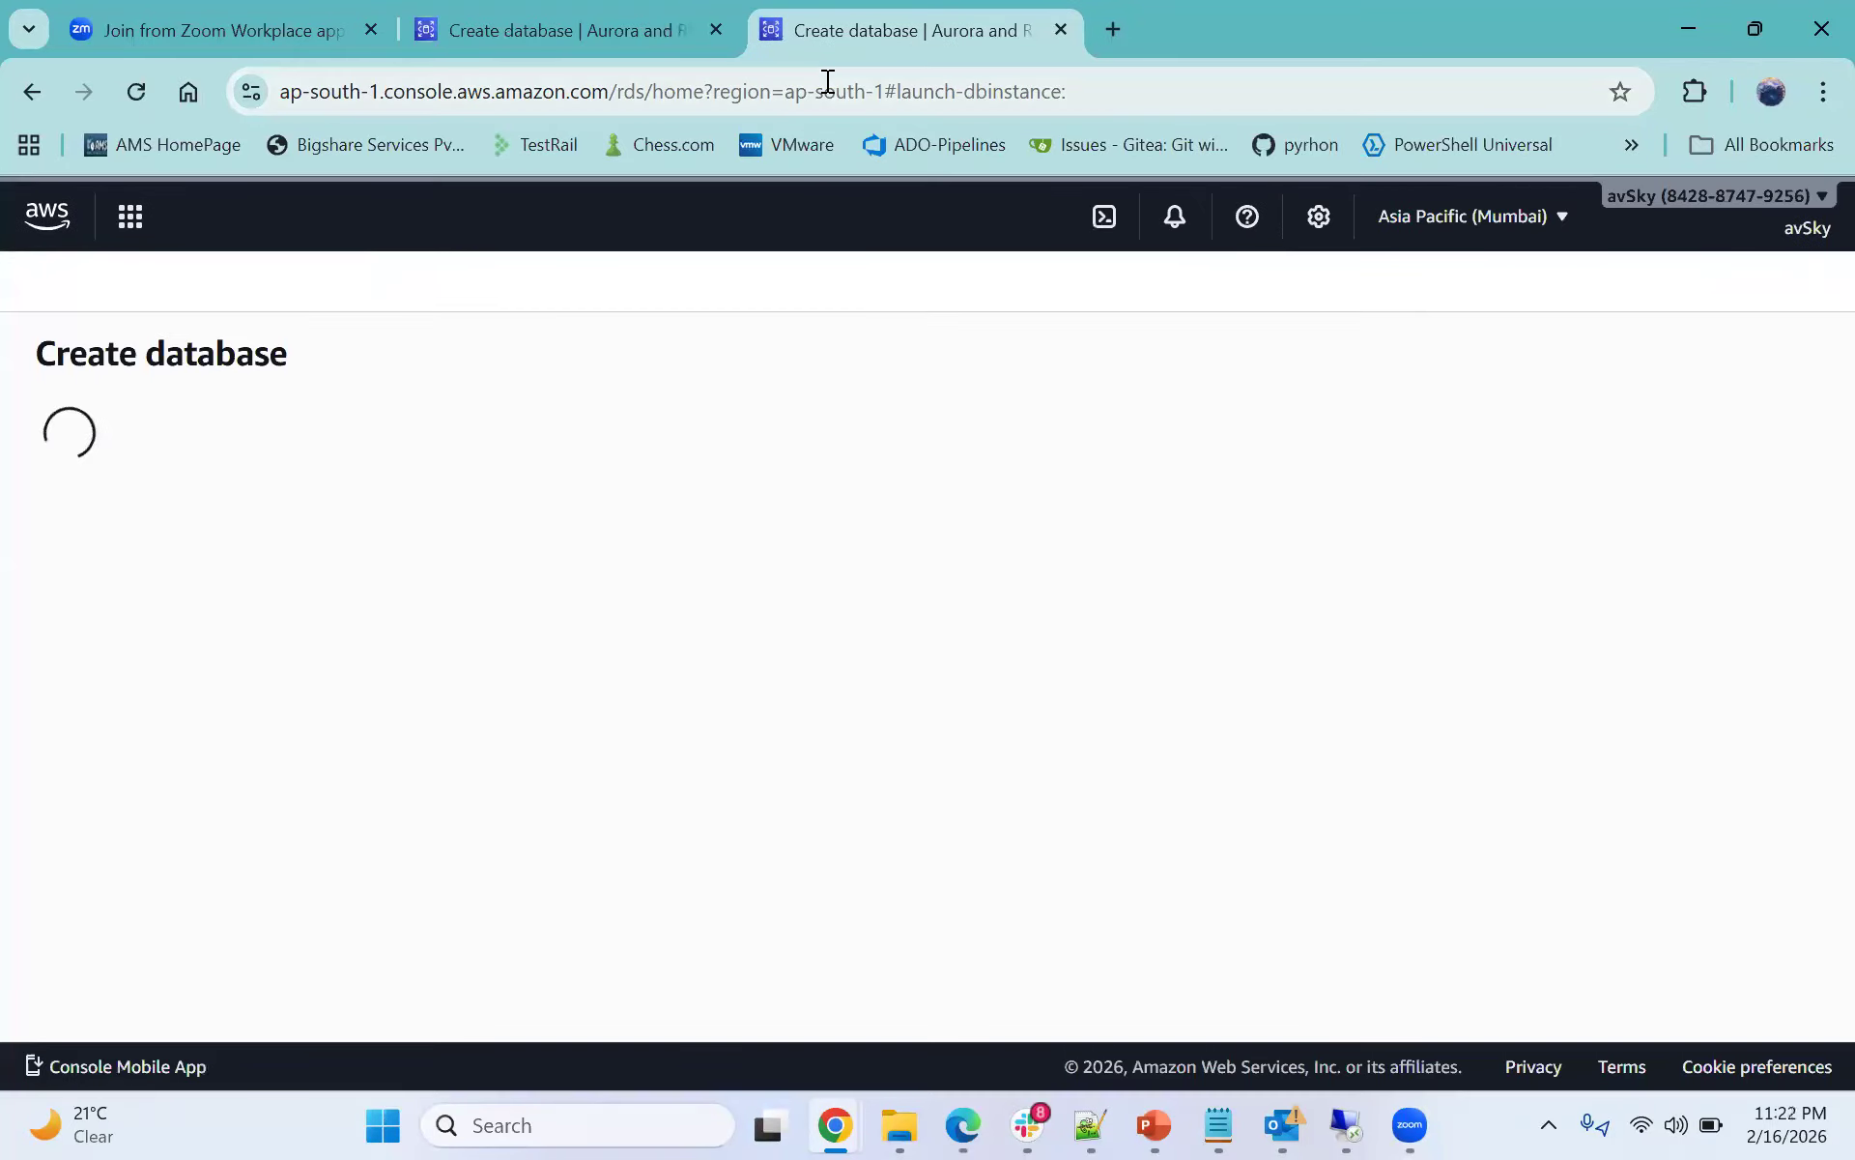
pyautogui.click(530, 43)
pyautogui.scroll(-2, 425, 588)
pyautogui.scroll(1, 425, 588)
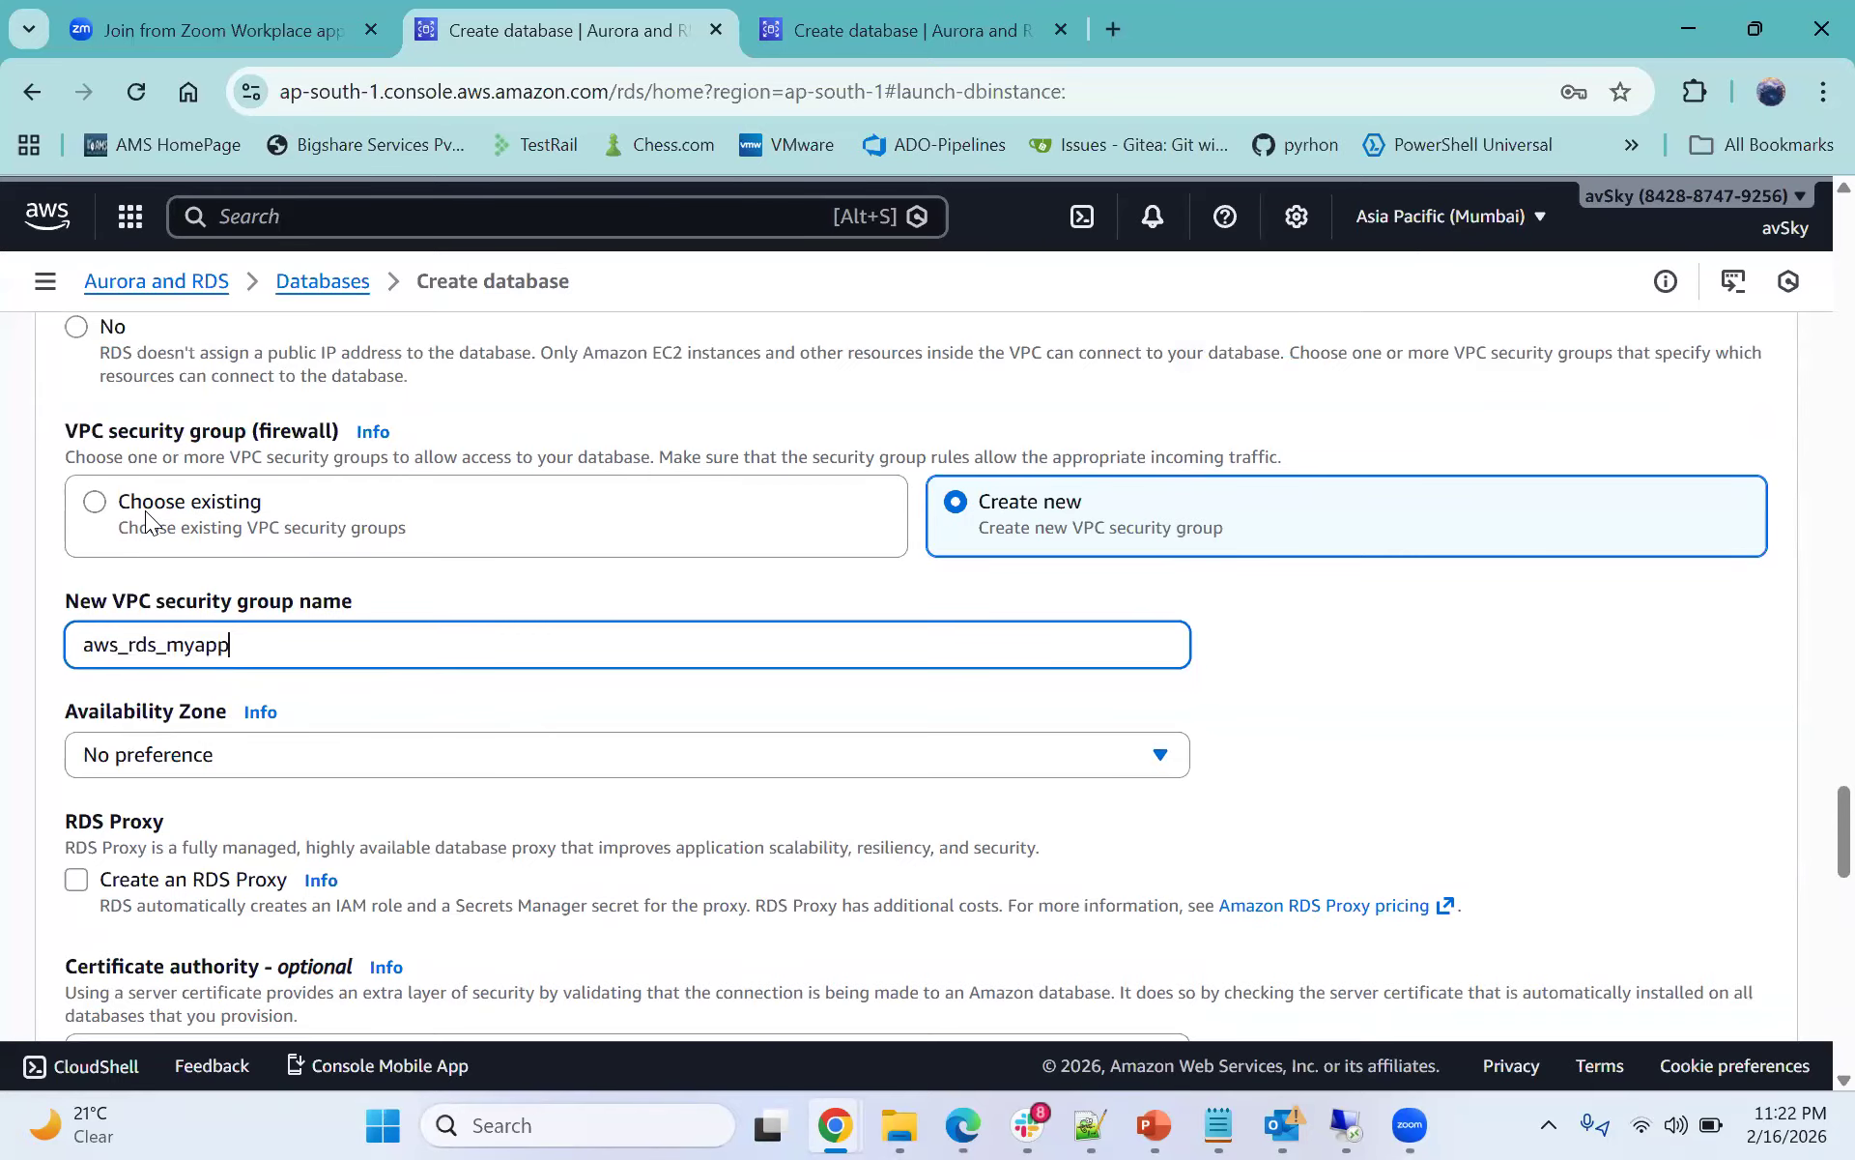
# - In the duplicated tab, search for EC2 and open its Security Groups list
pyautogui.click(879, 19)
pyautogui.click(522, 231)
pyautogui.write('ec2')
pyautogui.click(638, 367)
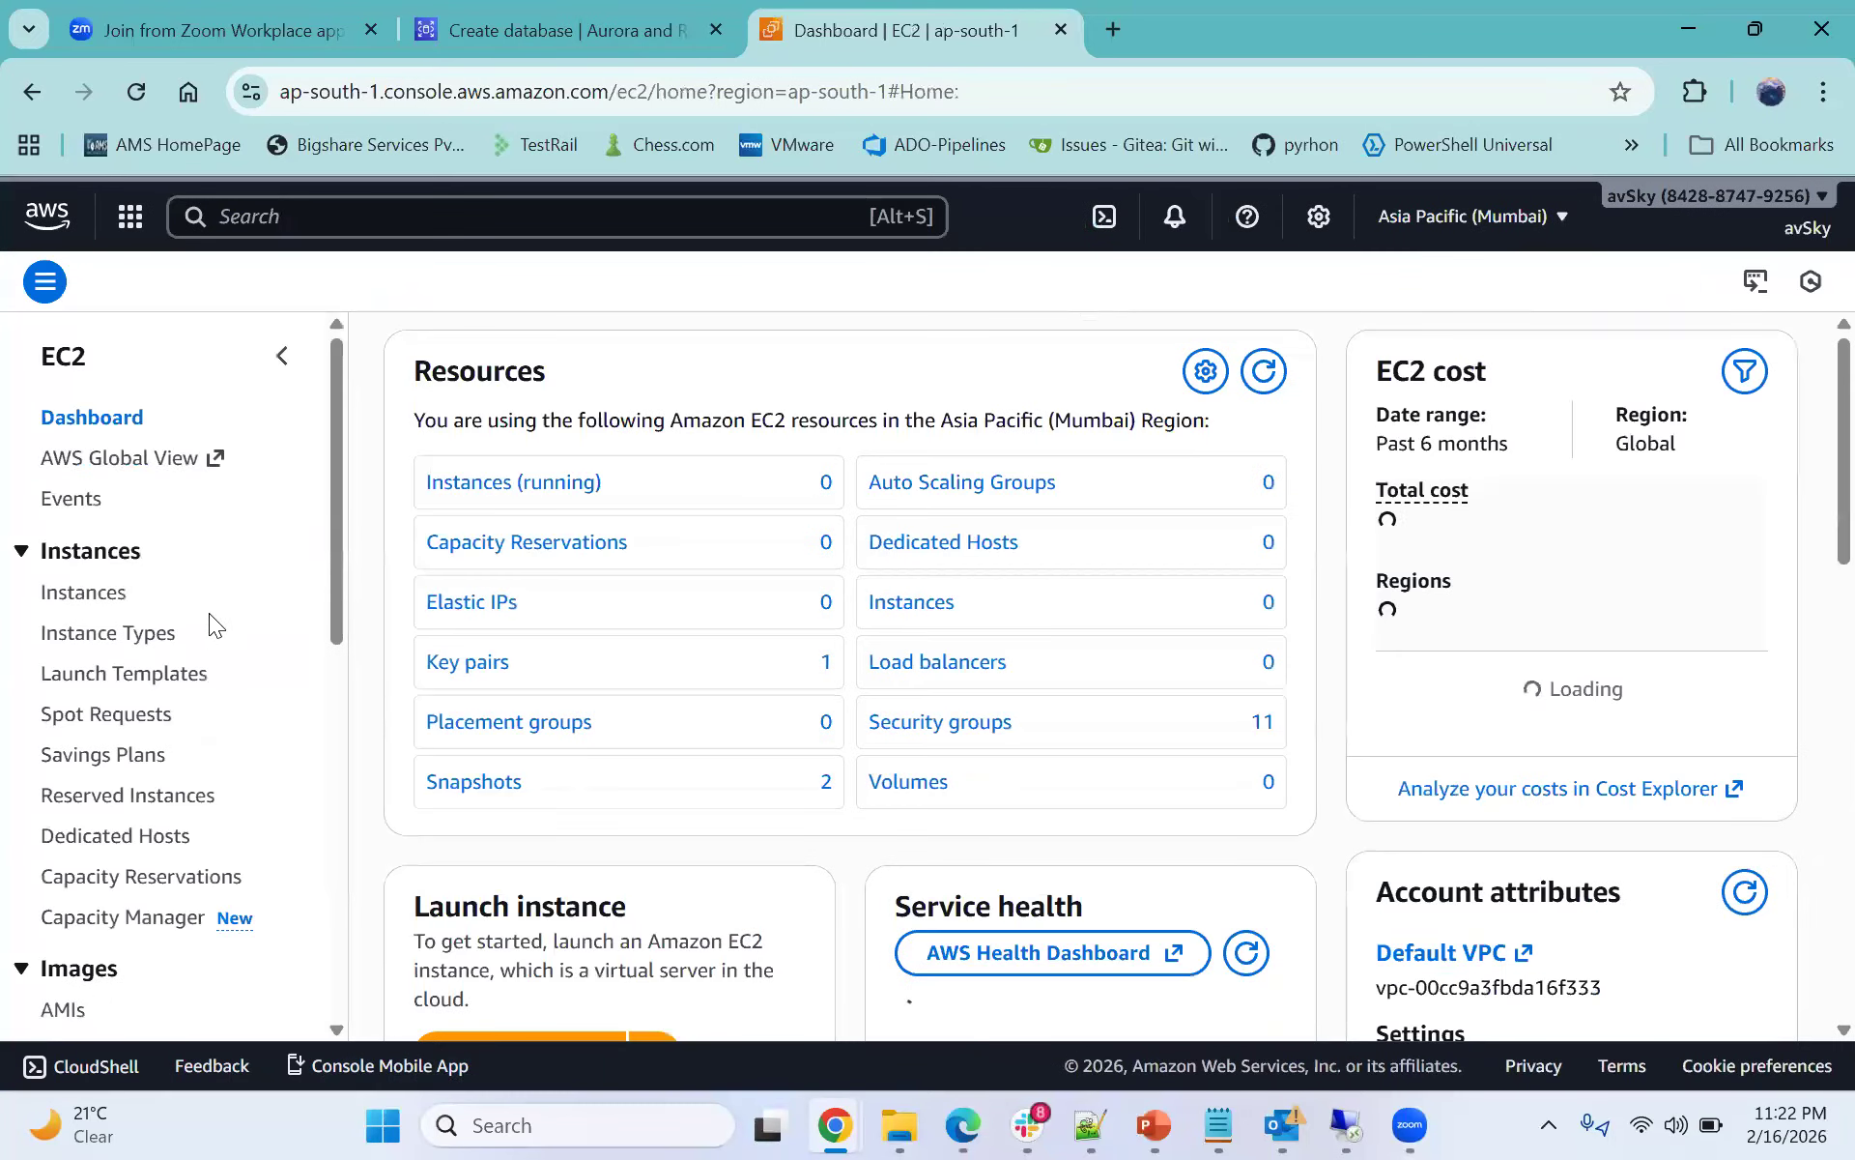
pyautogui.scroll(-1, 164, 860)
pyautogui.scroll(-4, 113, 825)
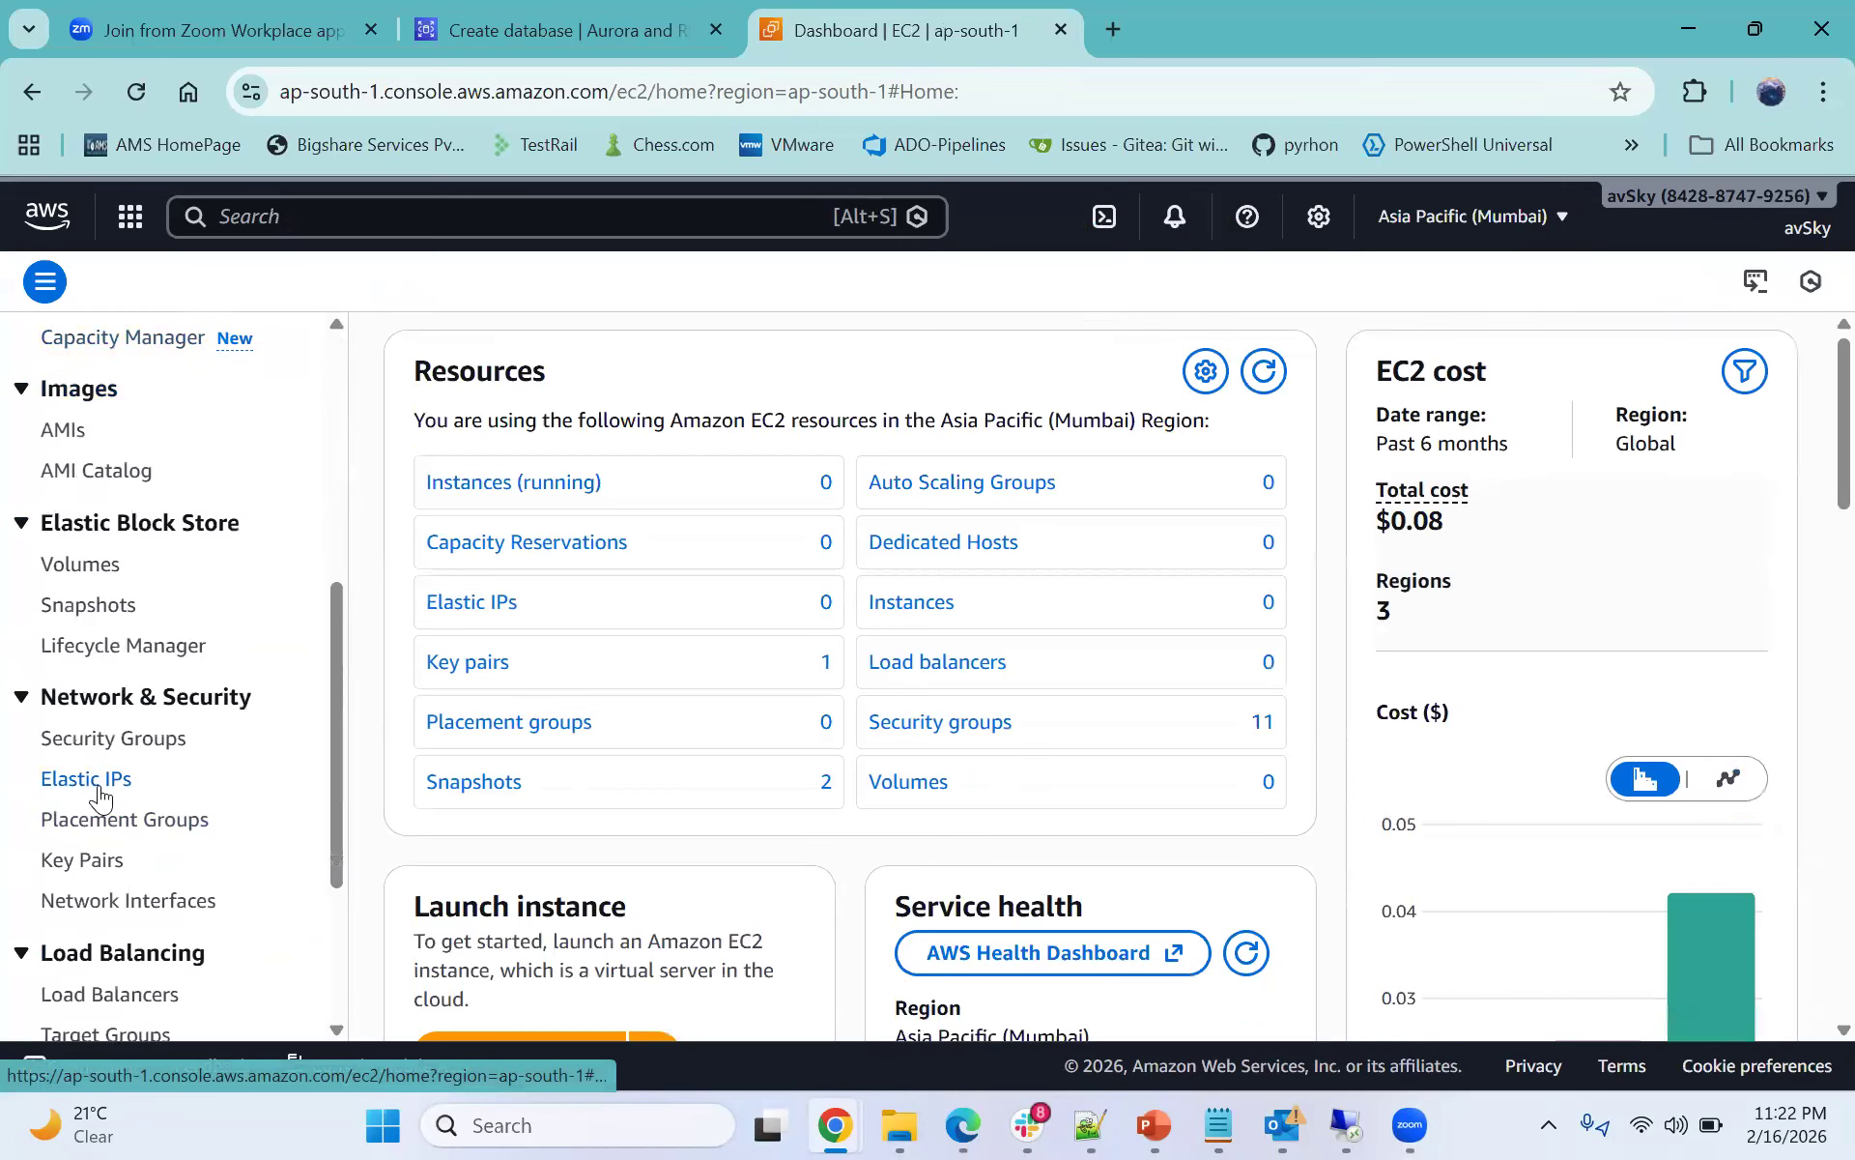
pyautogui.click(110, 738)
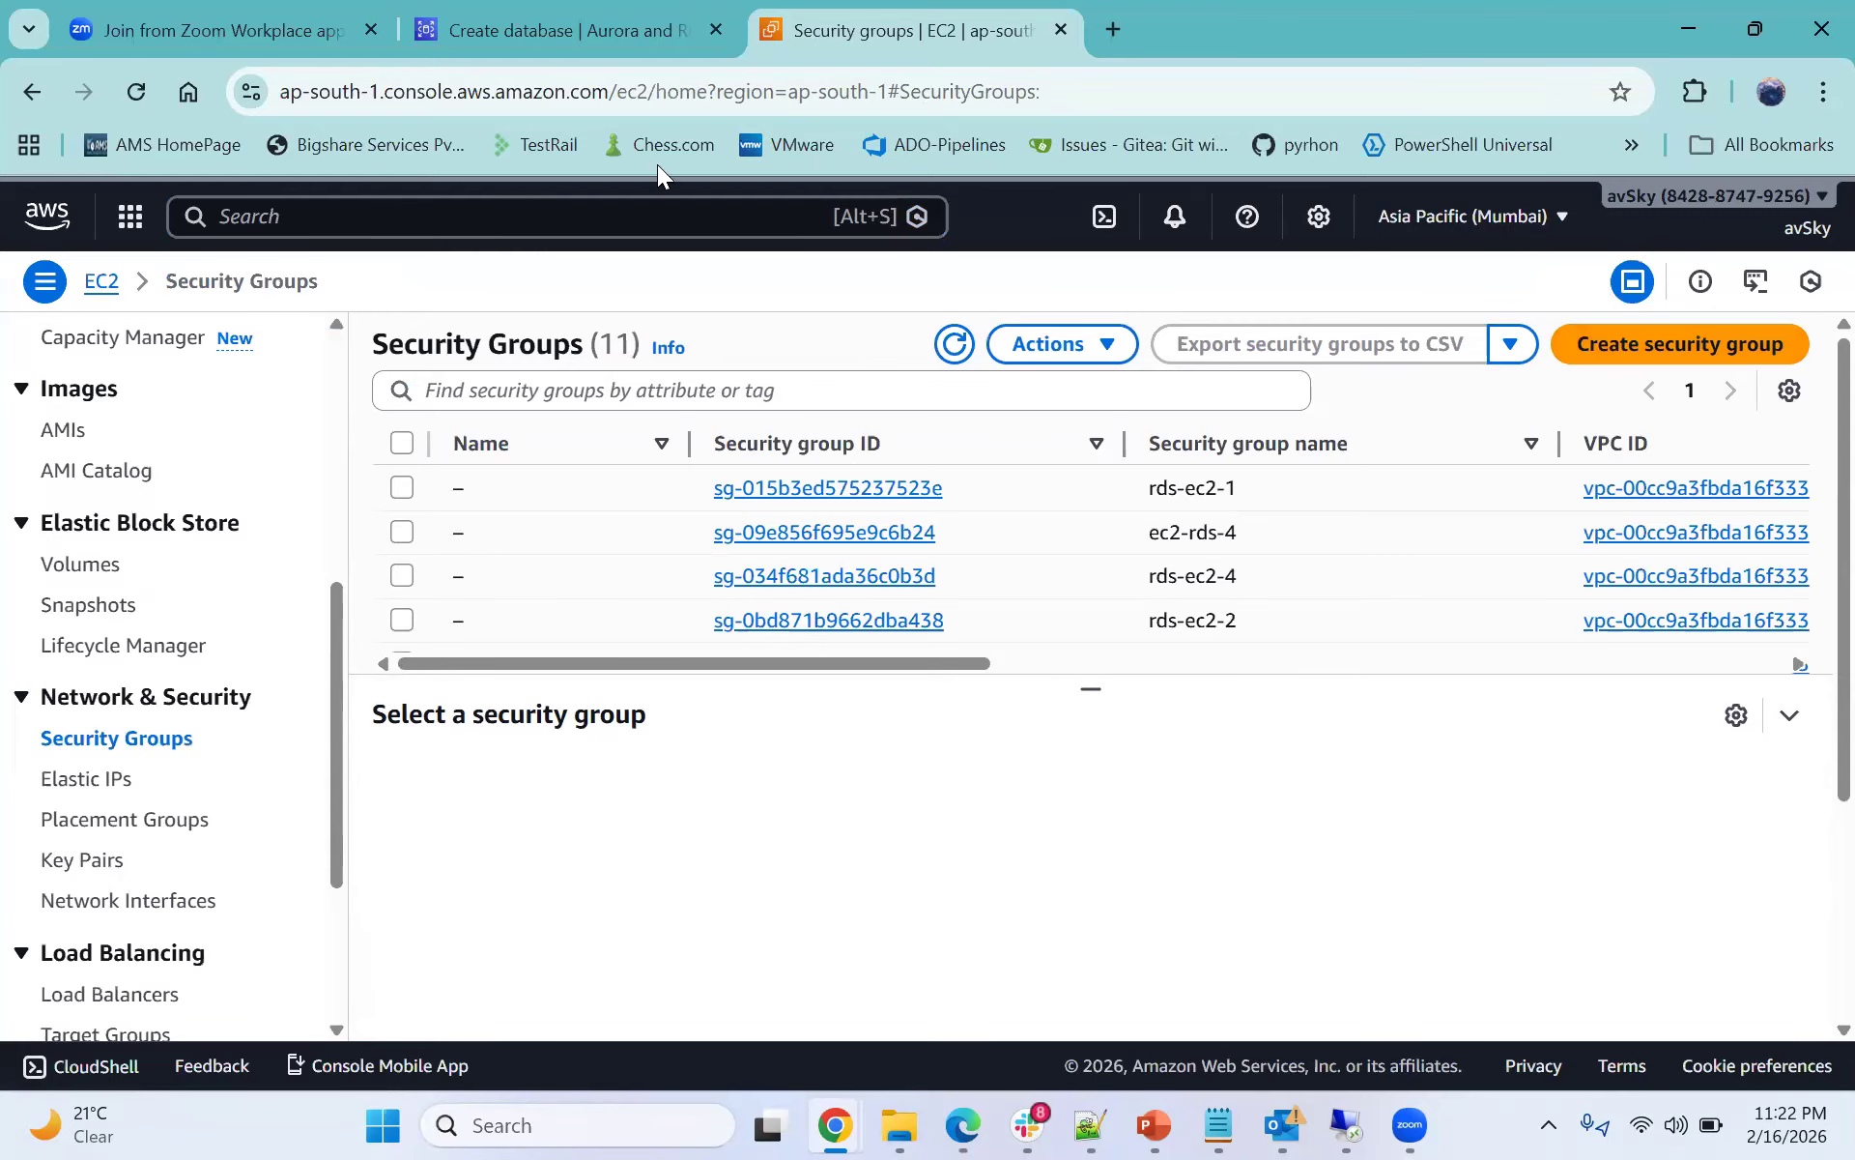
# - Back in the Create database form, set the Availability Zone to ap-south-1a
pyautogui.click(568, 37)
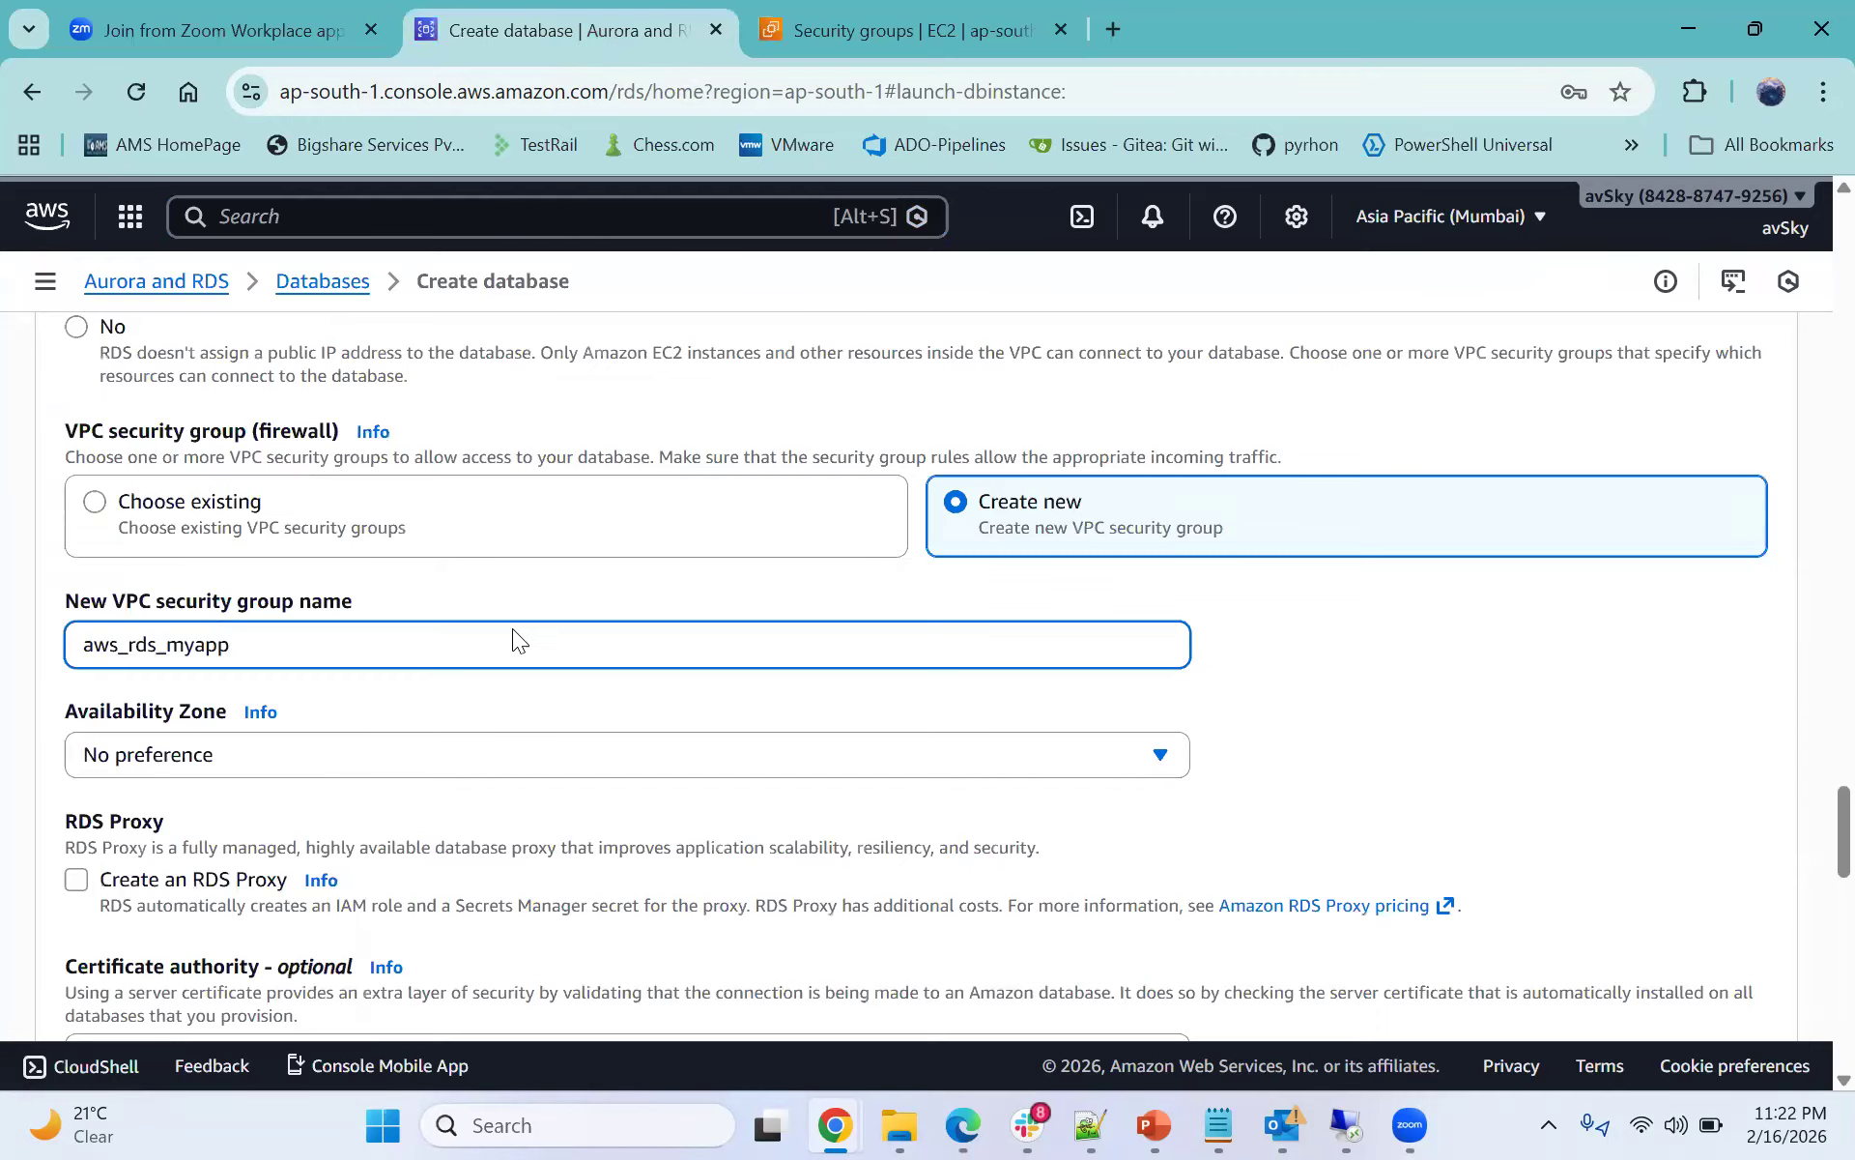
pyautogui.scroll(-1, 512, 640)
pyautogui.click(182, 608)
pyautogui.click(168, 715)
# - Scroll through the remaining settings and create the database
pyautogui.scroll(-1, 396, 609)
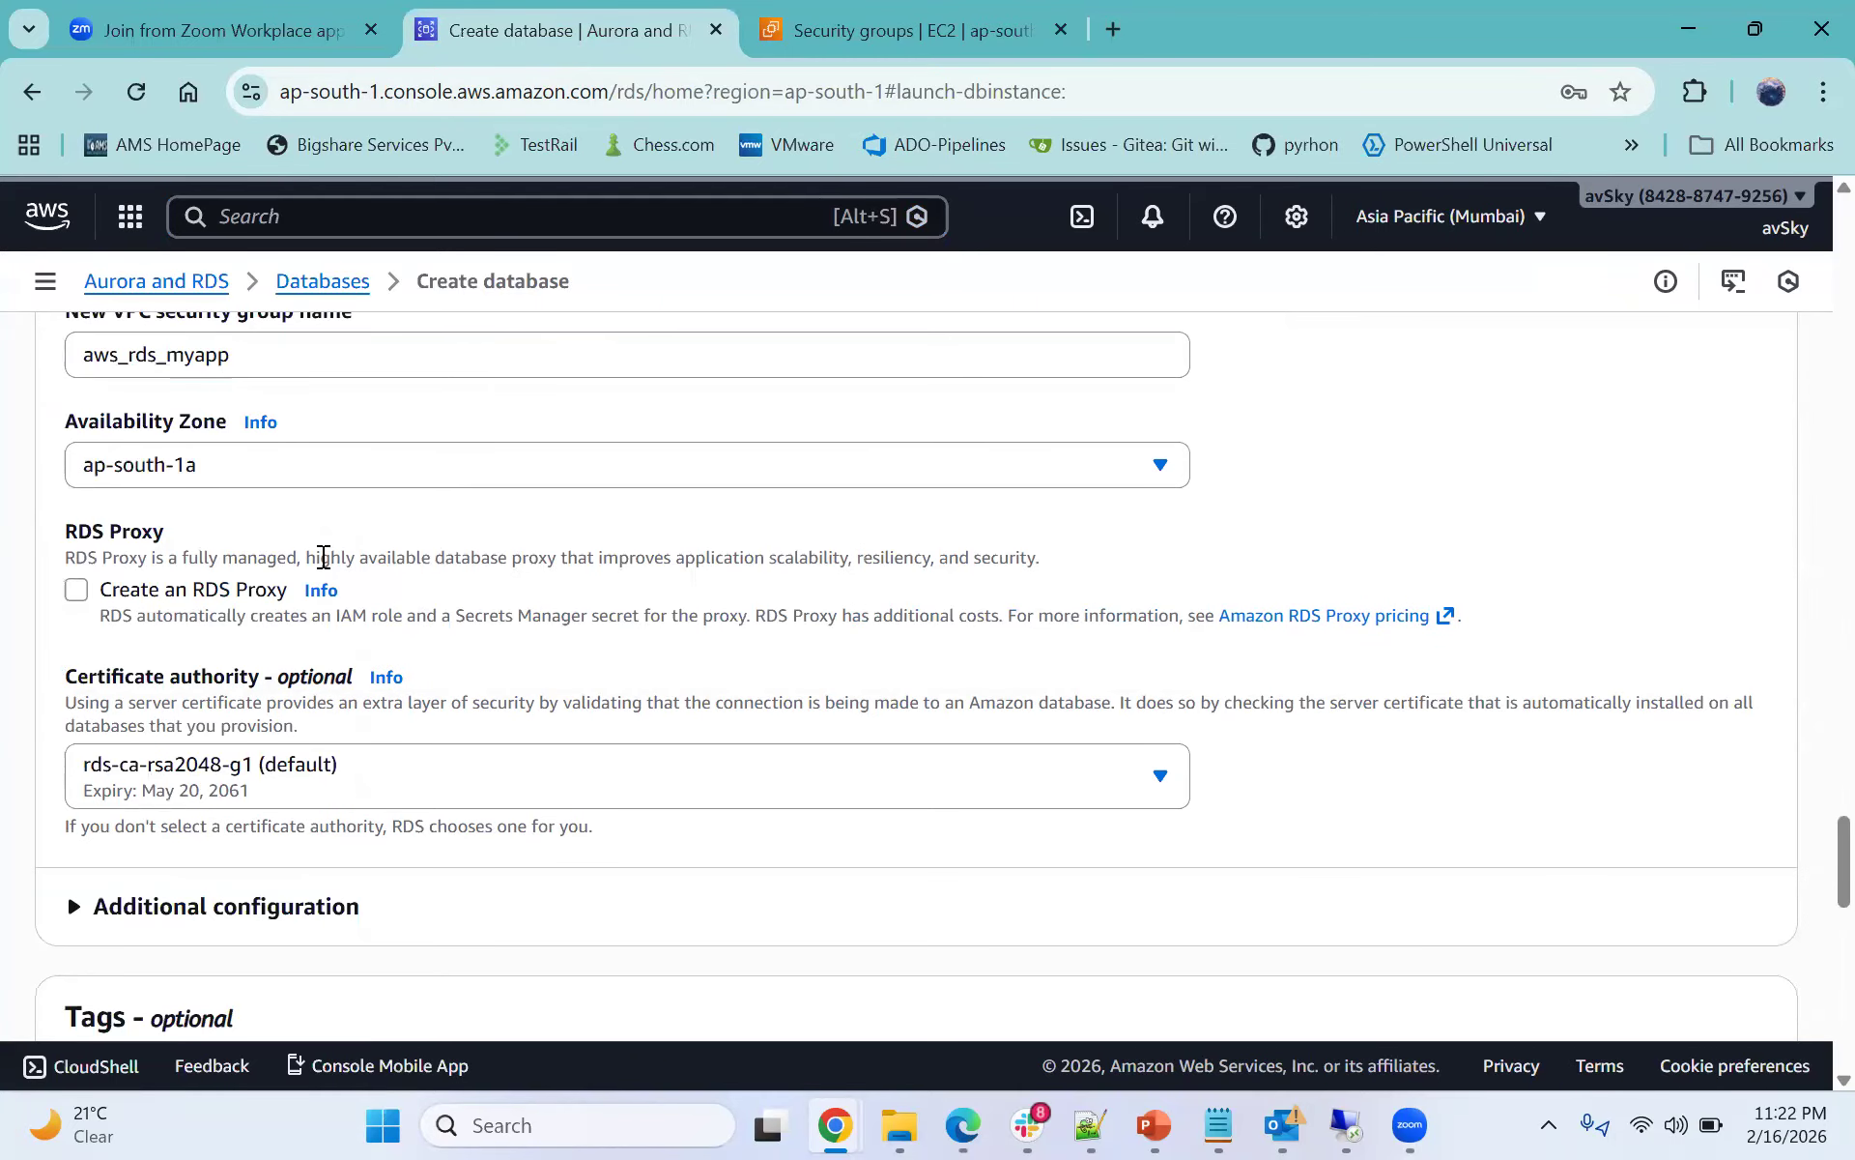
pyautogui.scroll(-1, 273, 591)
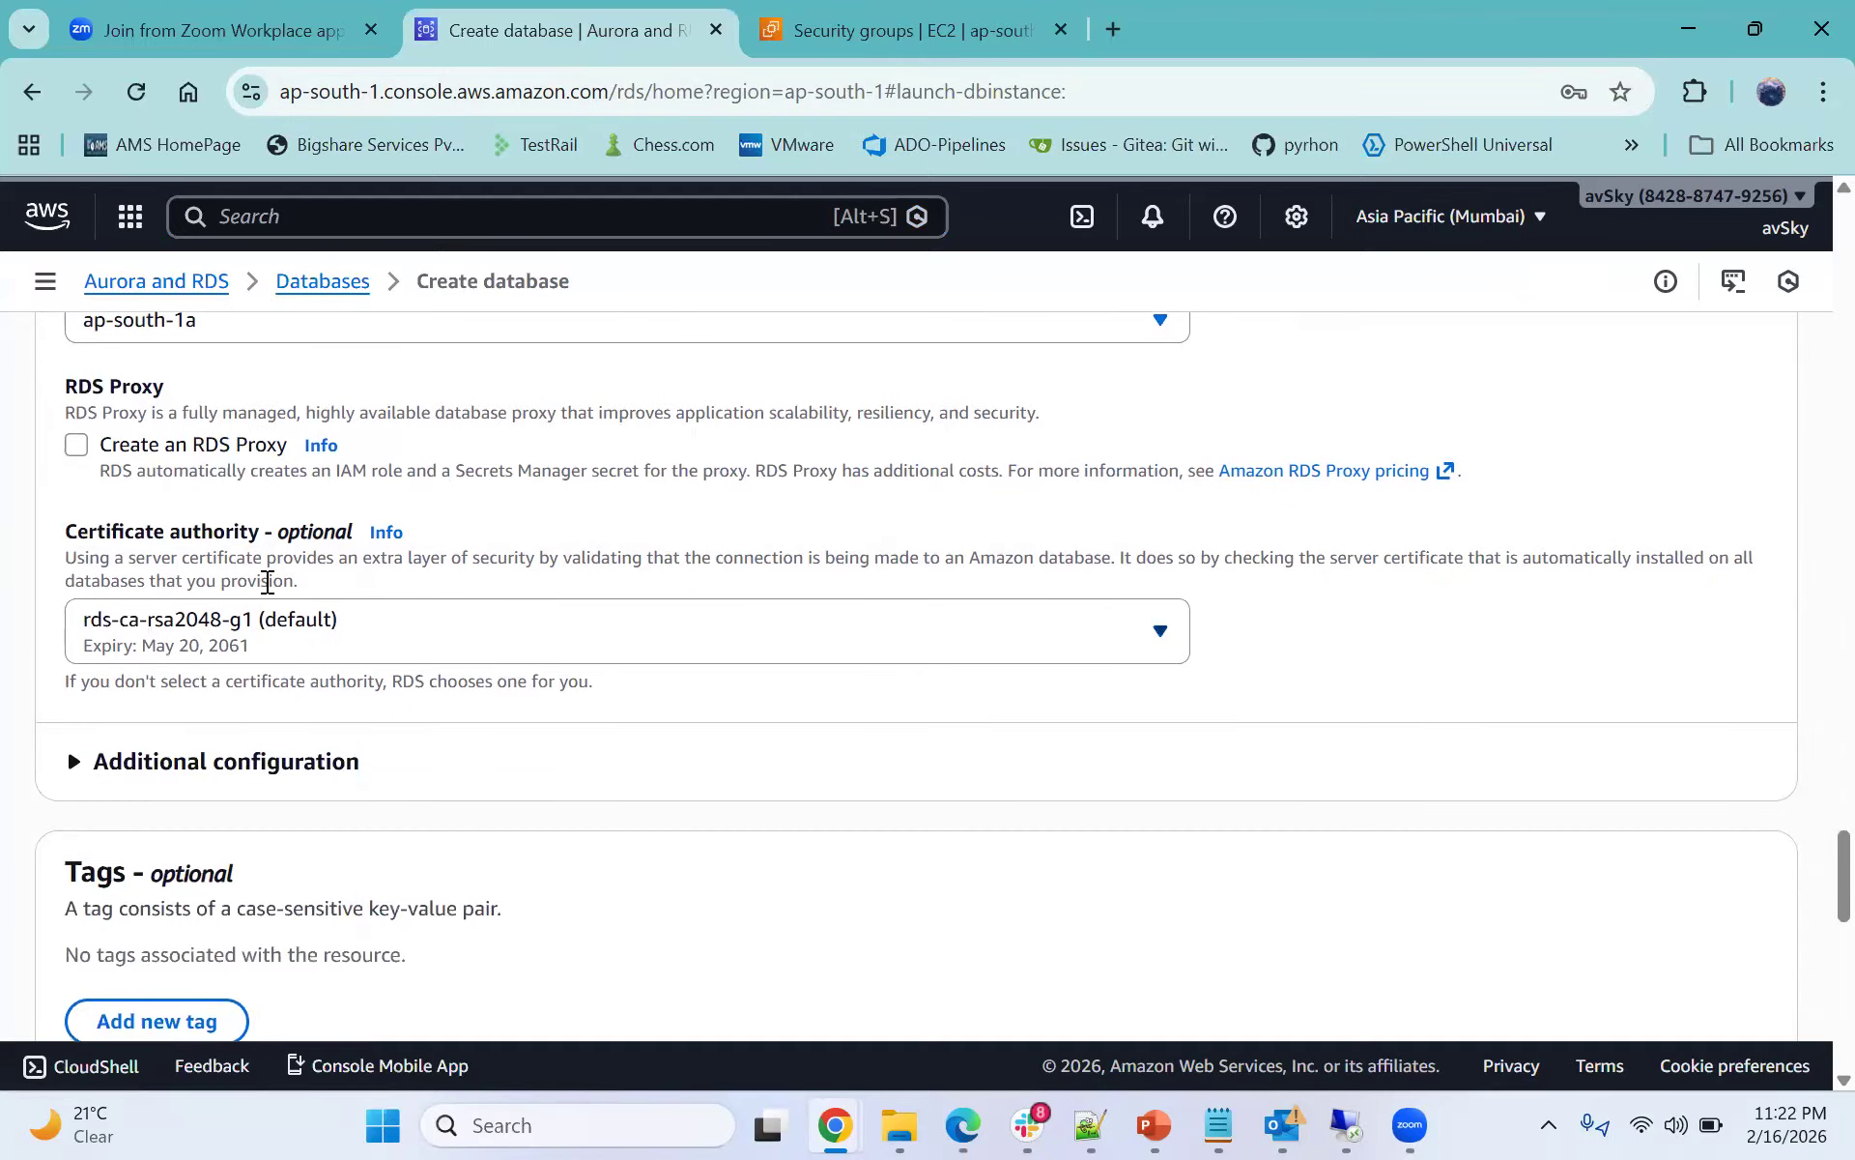
pyautogui.scroll(-1, 271, 619)
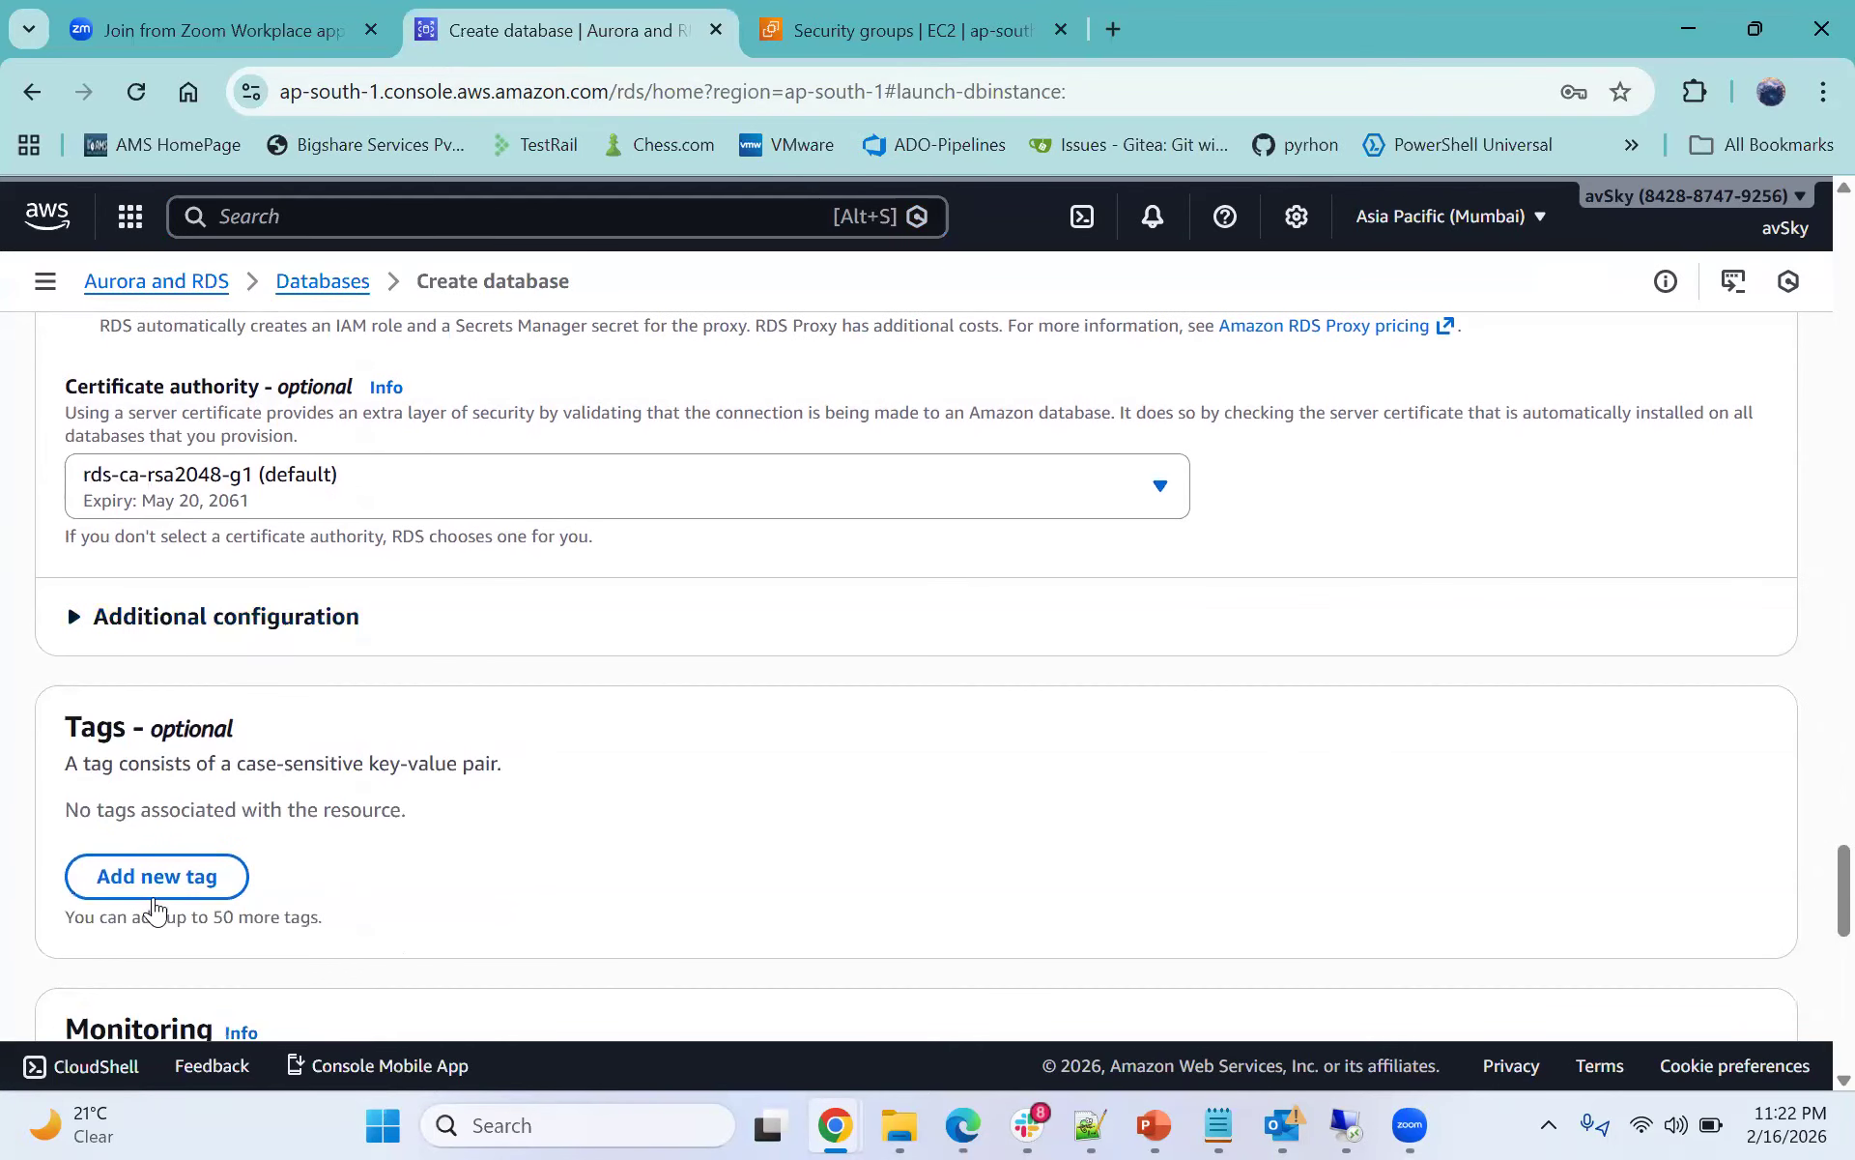
pyautogui.scroll(-2, 593, 784)
pyautogui.scroll(-4, 594, 634)
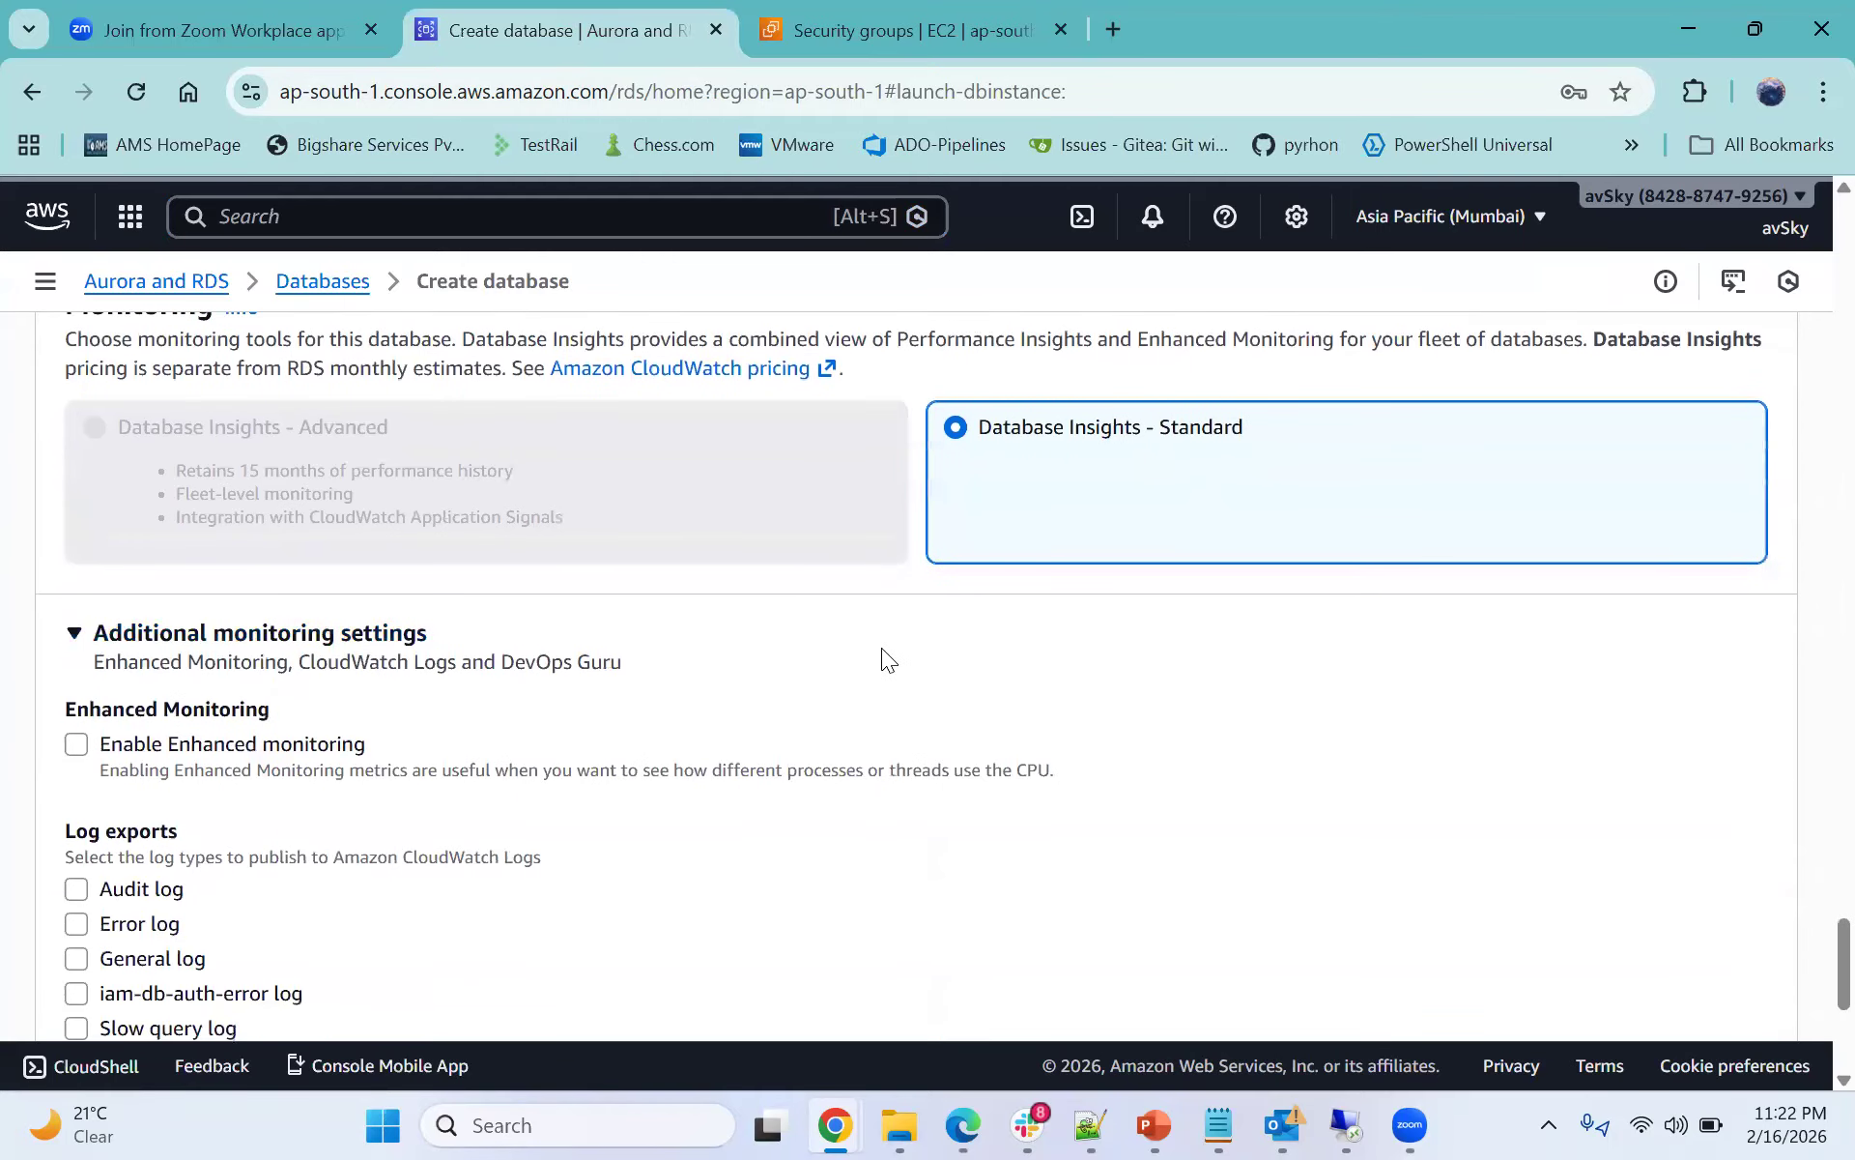
pyautogui.scroll(-3, 882, 648)
pyautogui.scroll(-3, 488, 663)
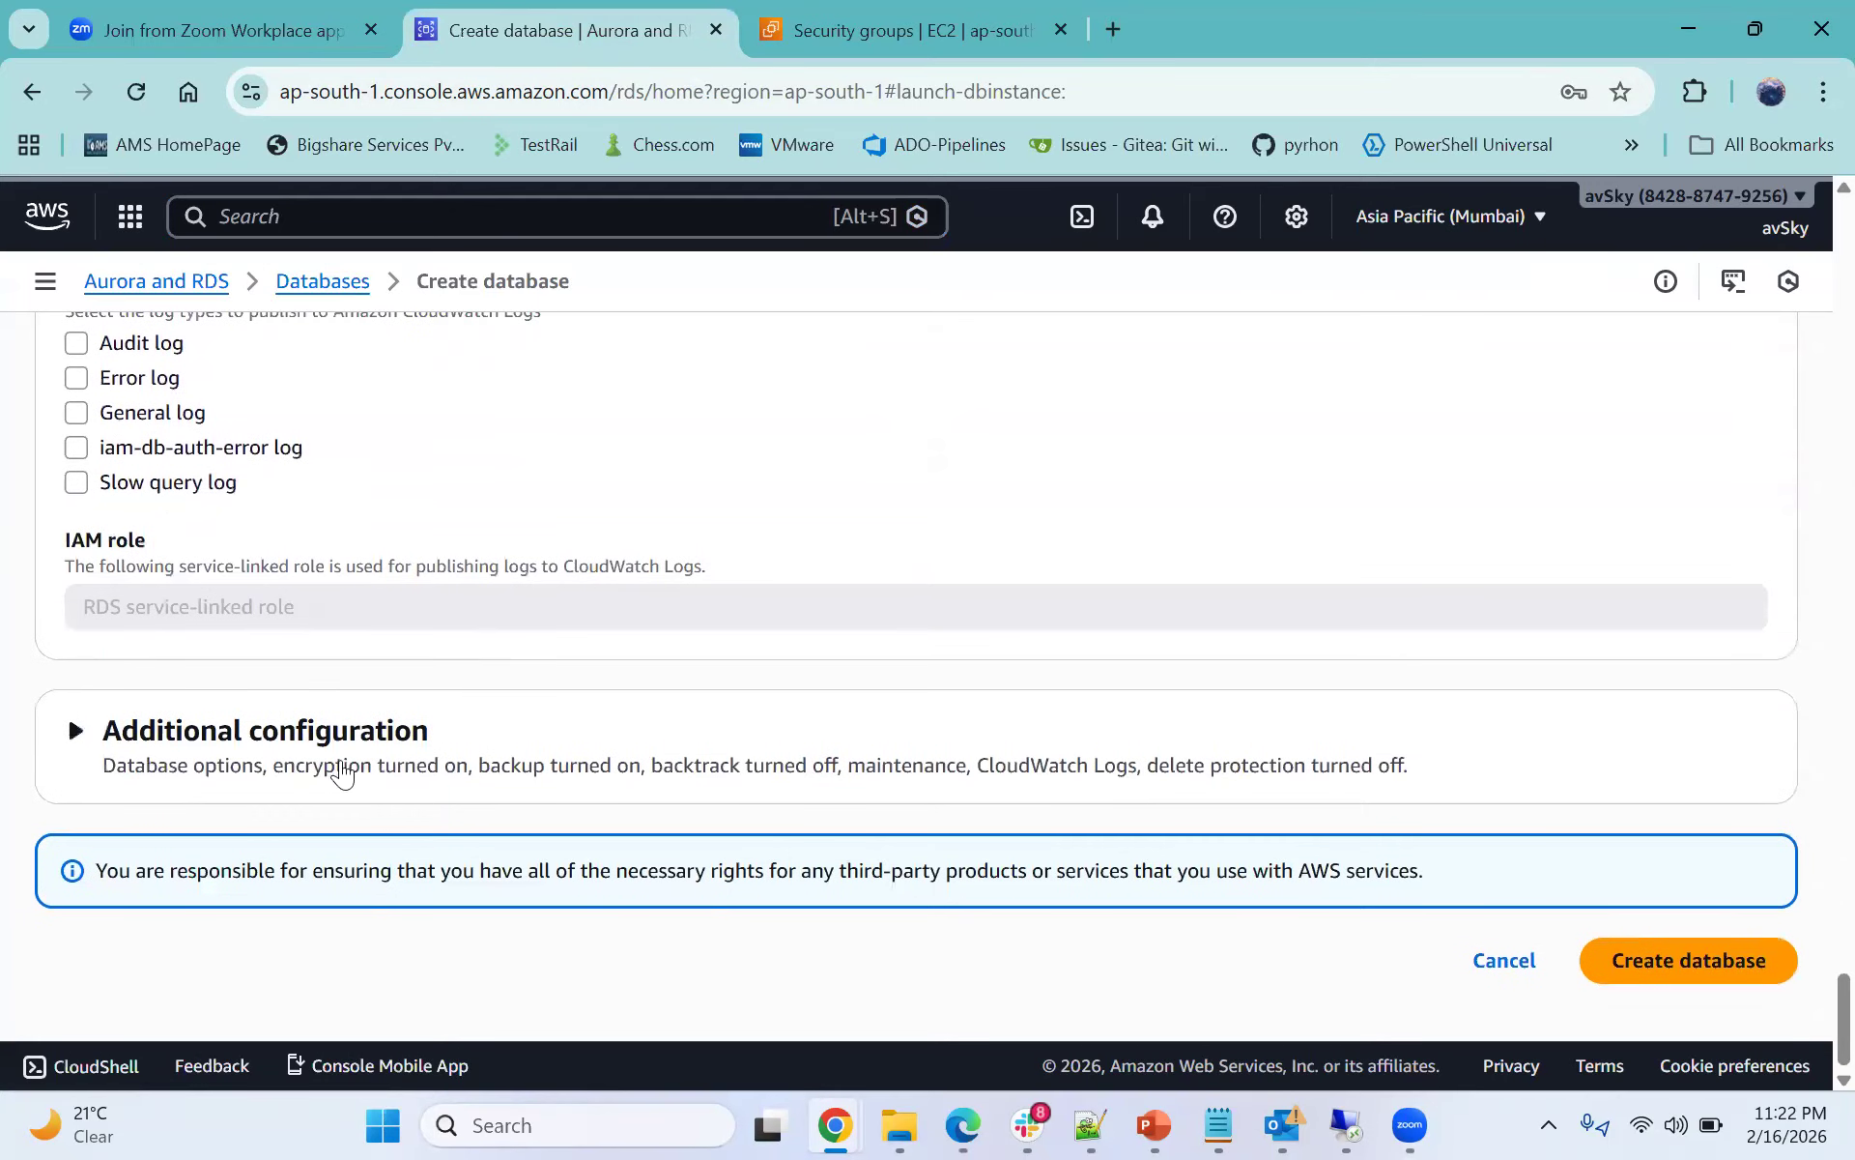
pyautogui.click(1749, 959)
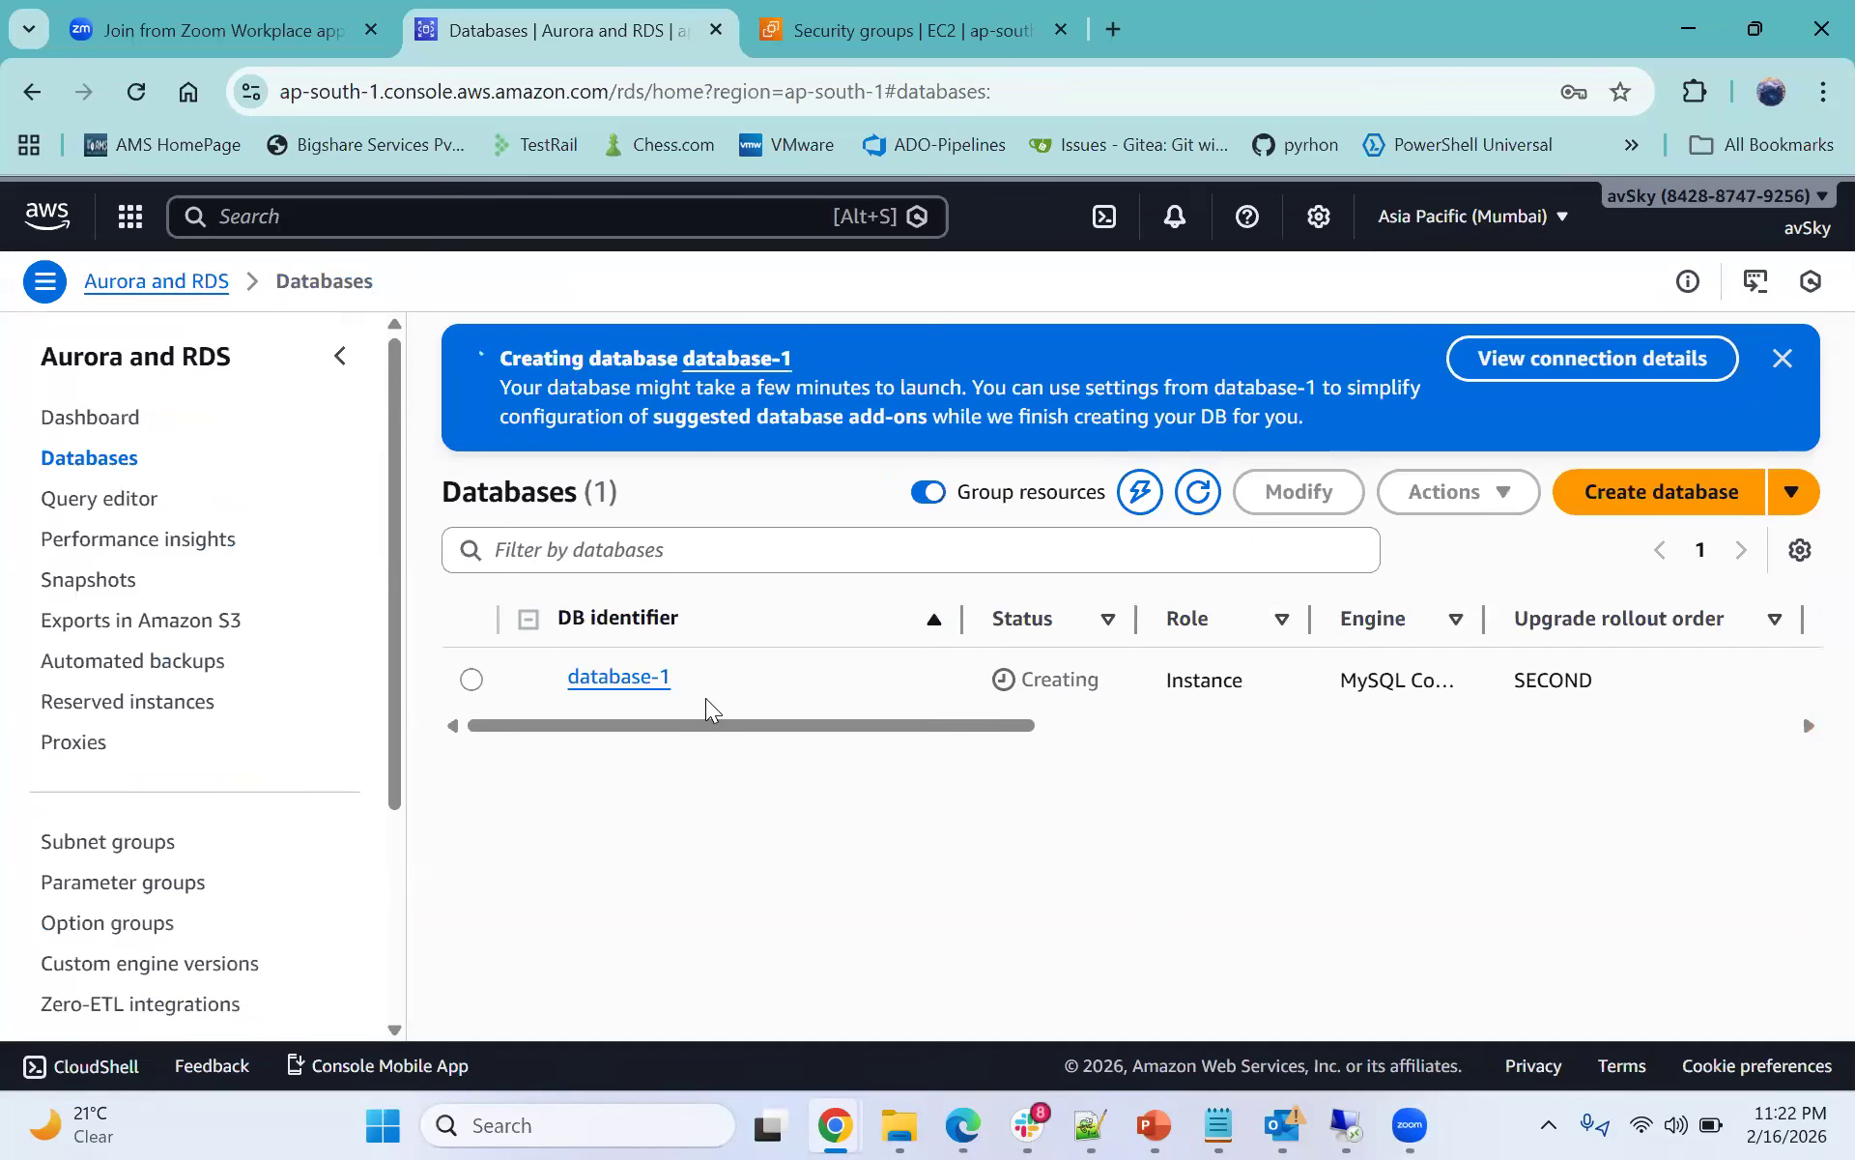
# - Open database-1 and review its connectivity and security details, including its security group rules
pyautogui.click(610, 681)
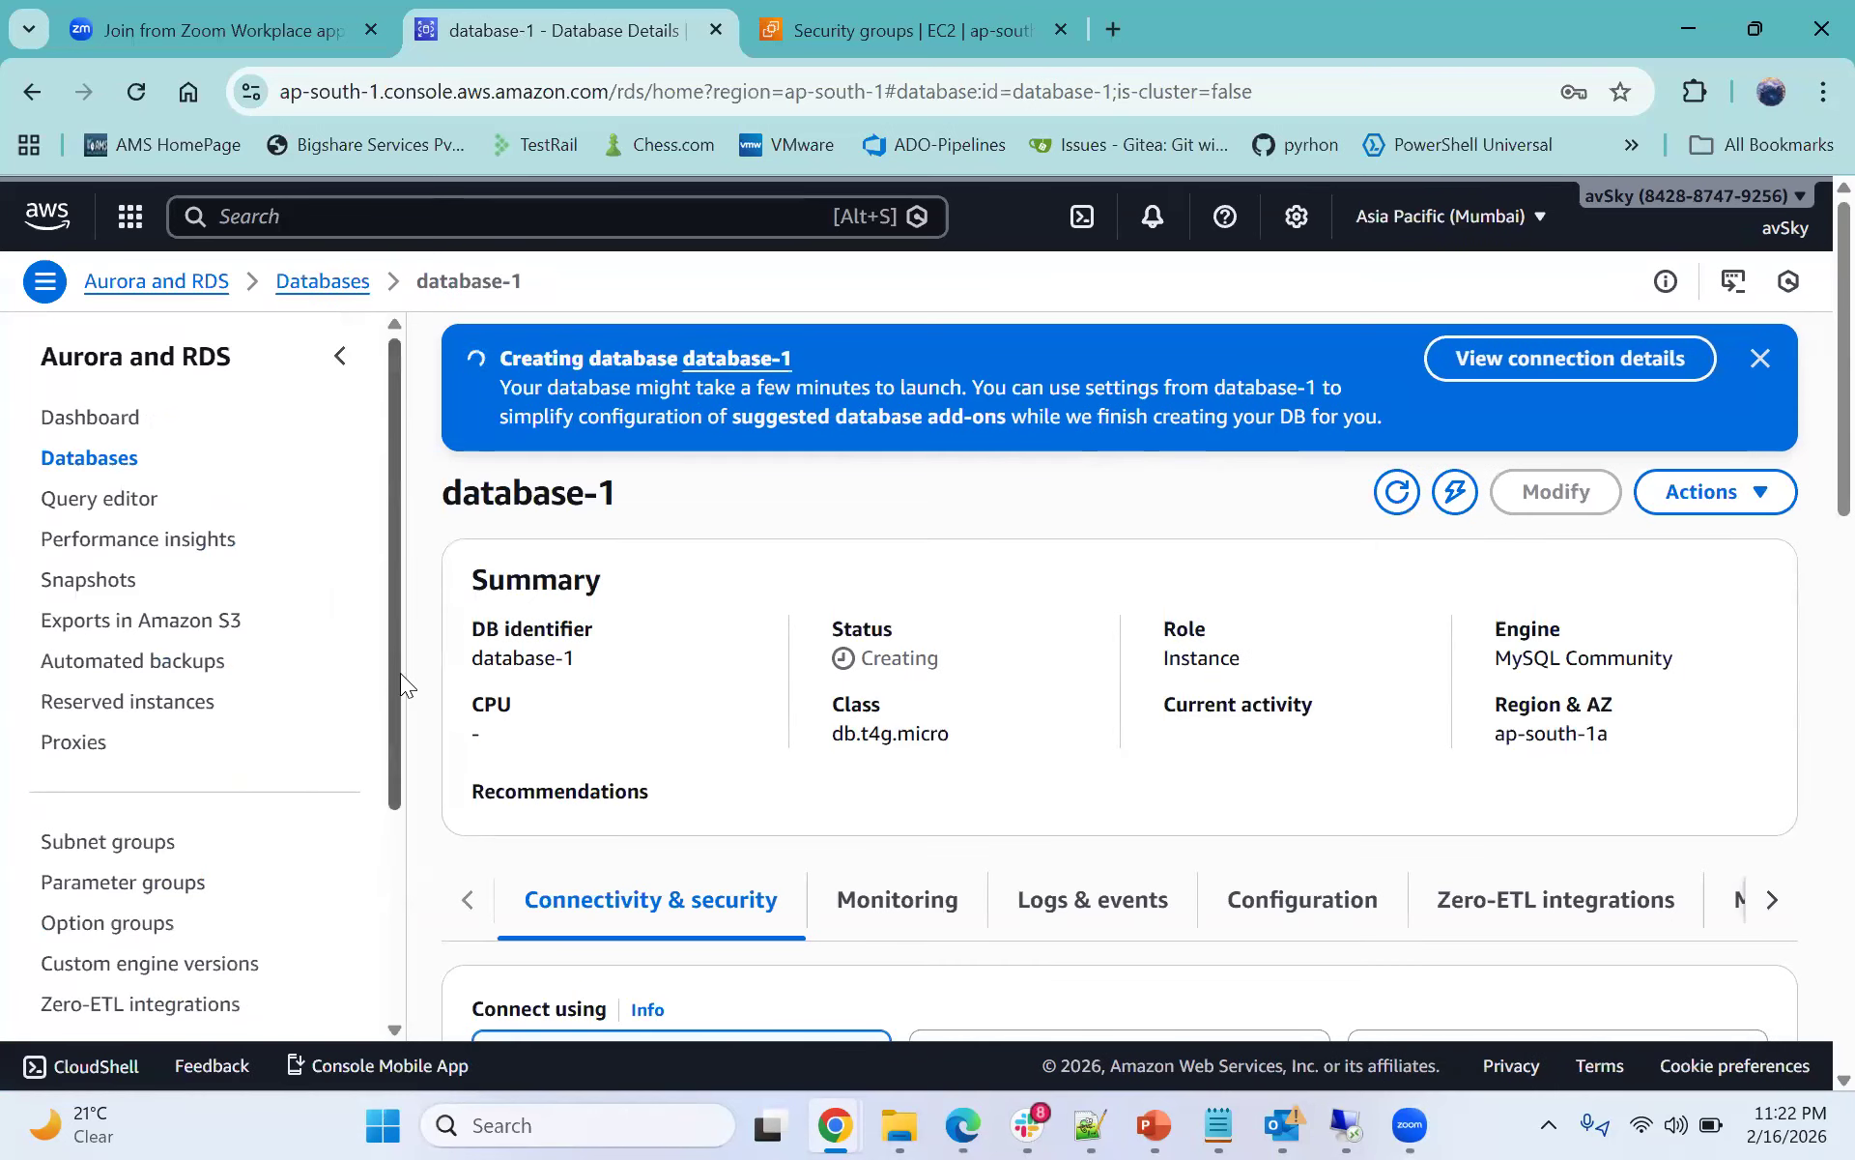
pyautogui.scroll(-5, 986, 659)
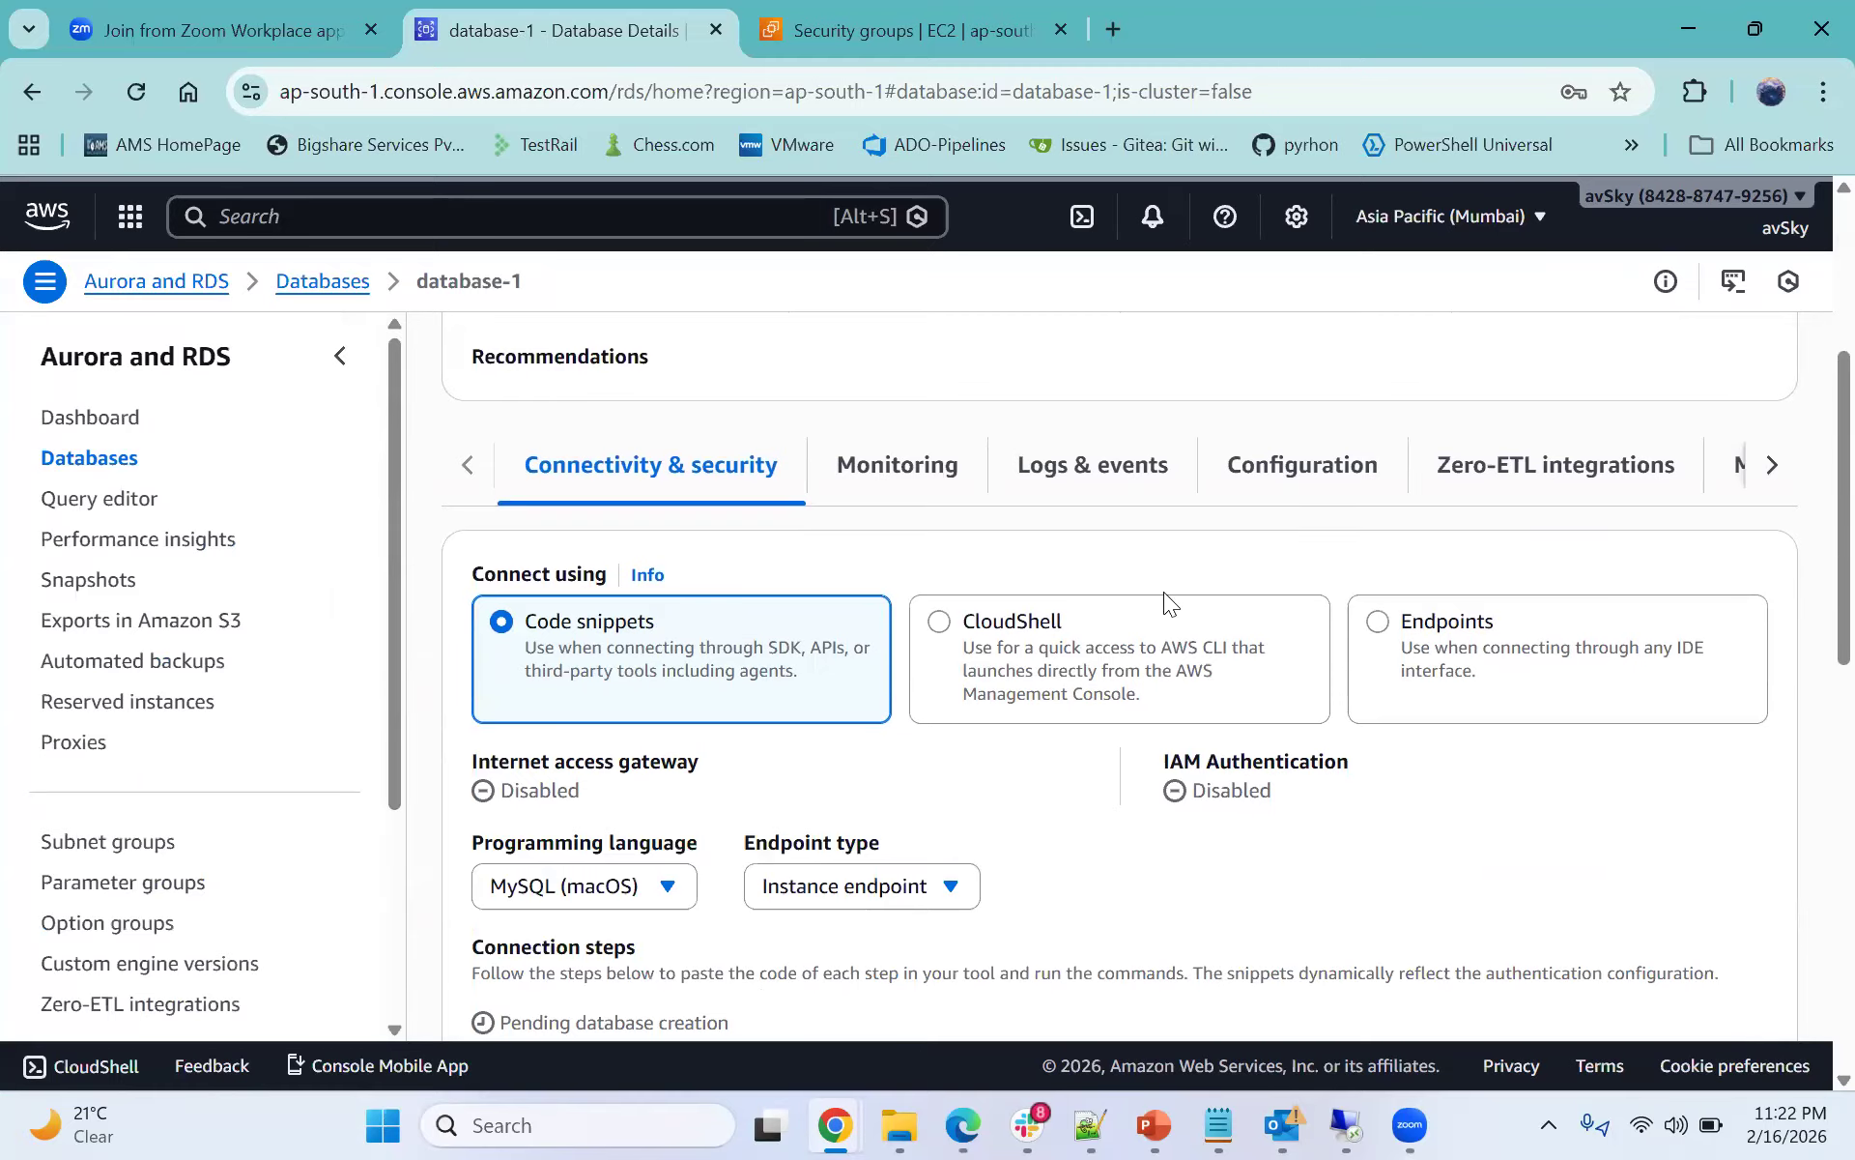
pyautogui.scroll(-3, 1169, 599)
pyautogui.moveTo(472, 464); pyautogui.dragTo(641, 477)
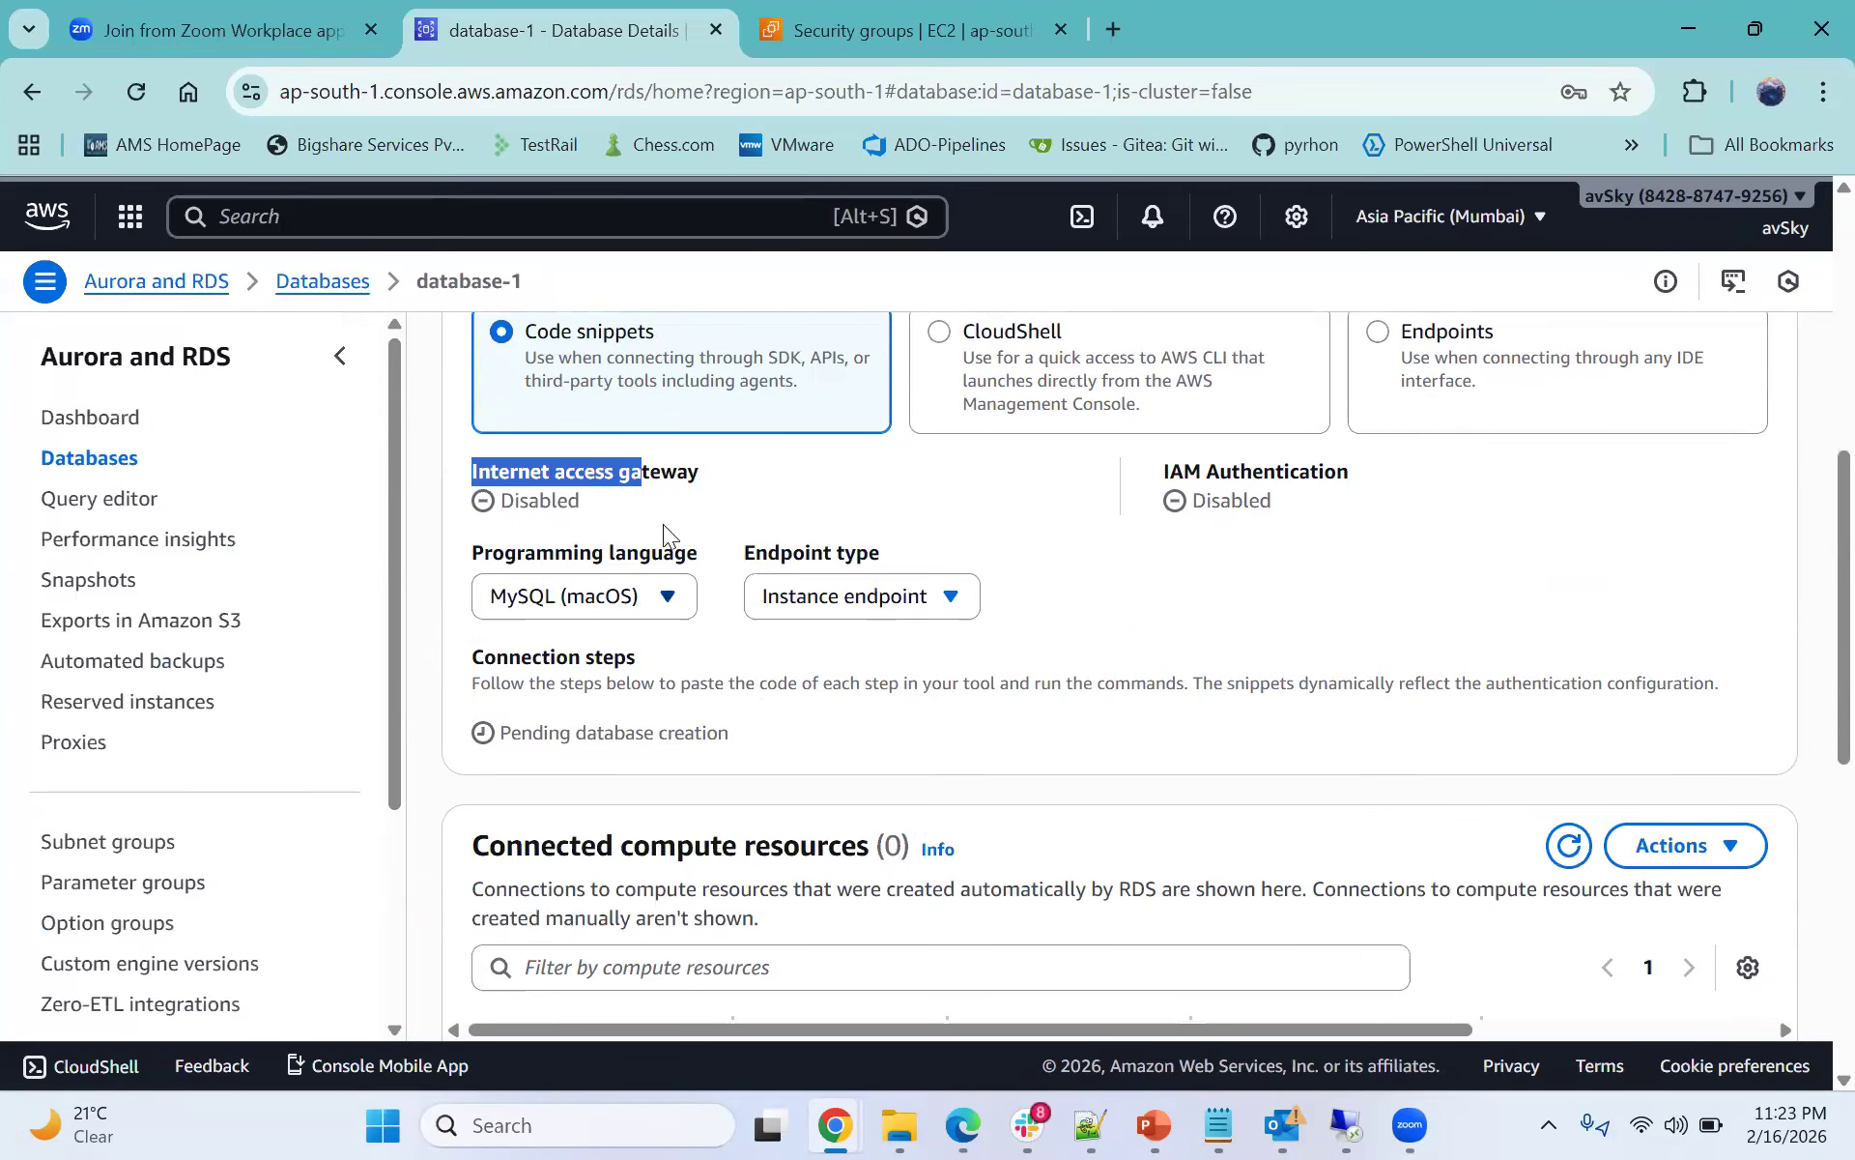
pyautogui.click(878, 493)
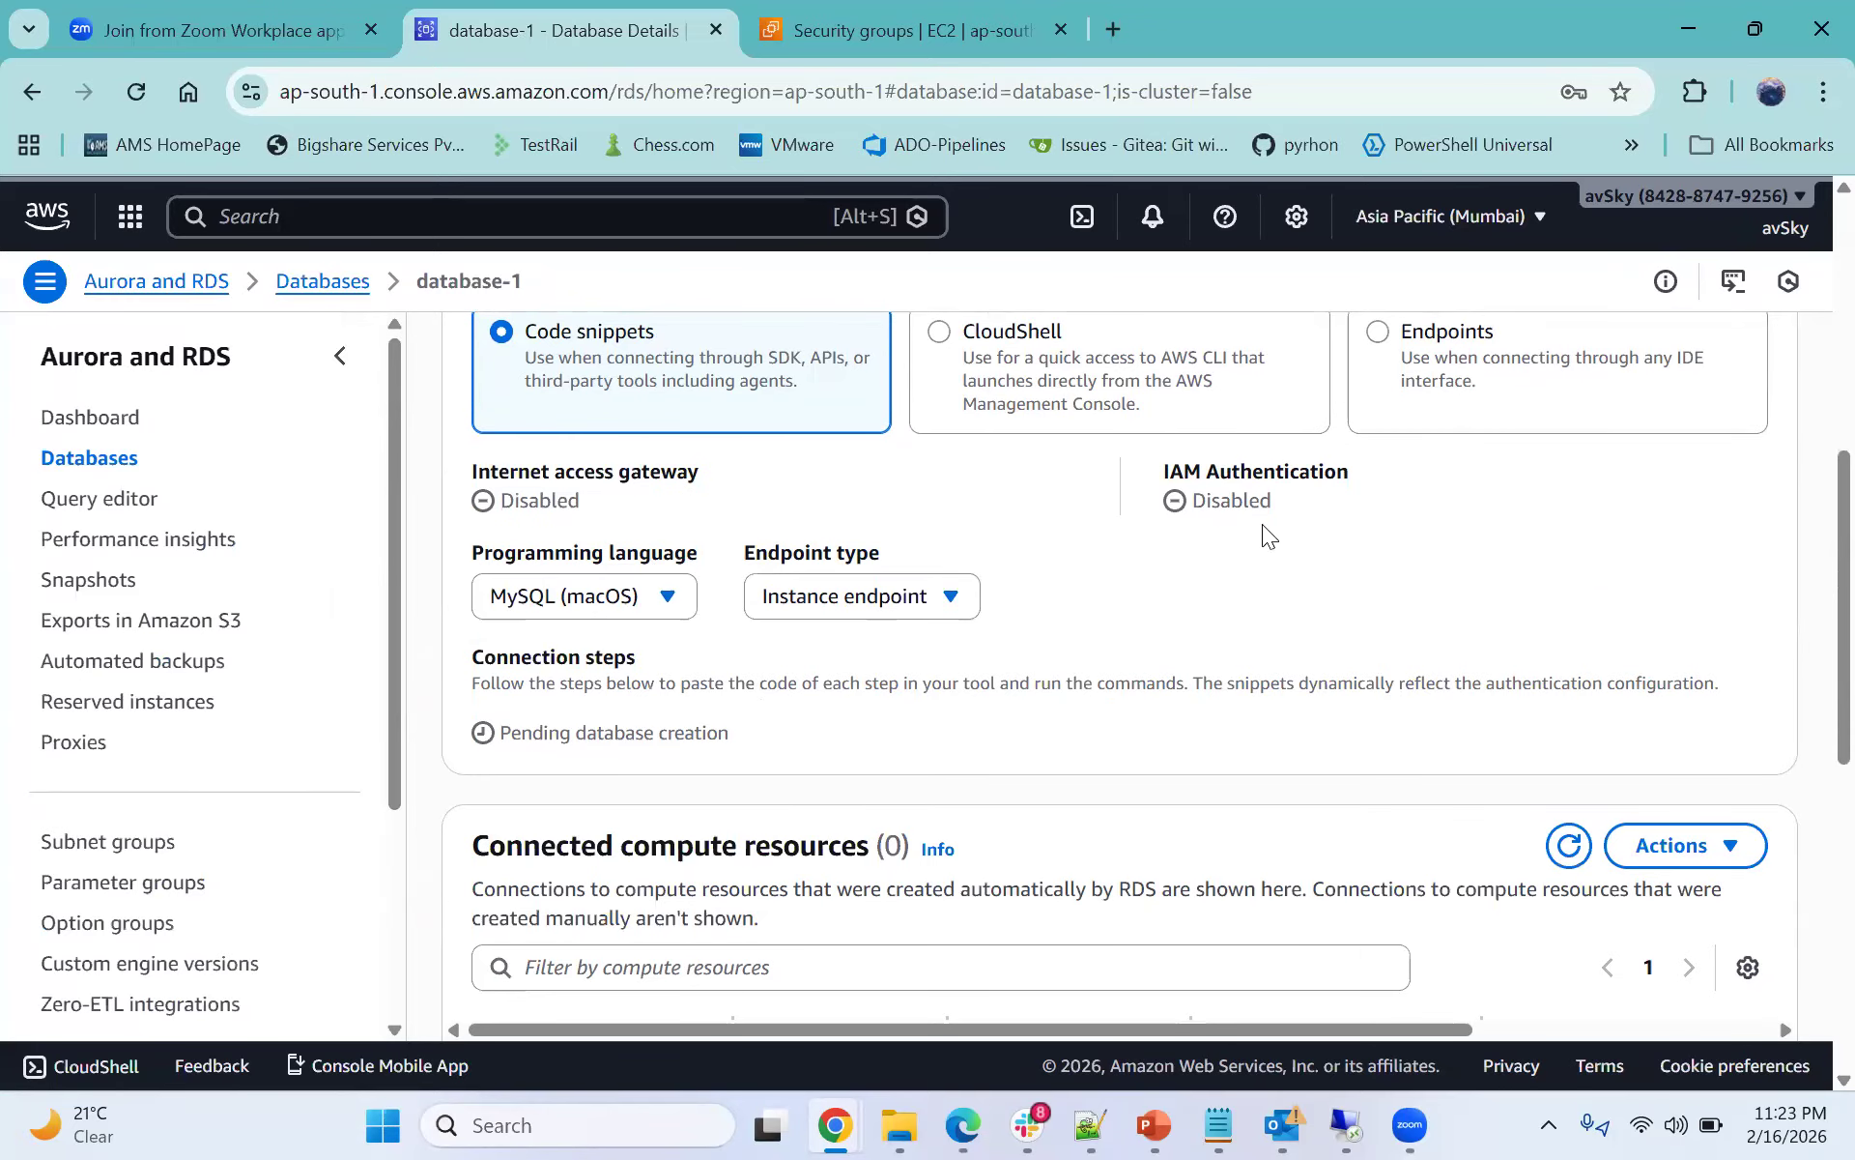
pyautogui.scroll(-1, 1235, 551)
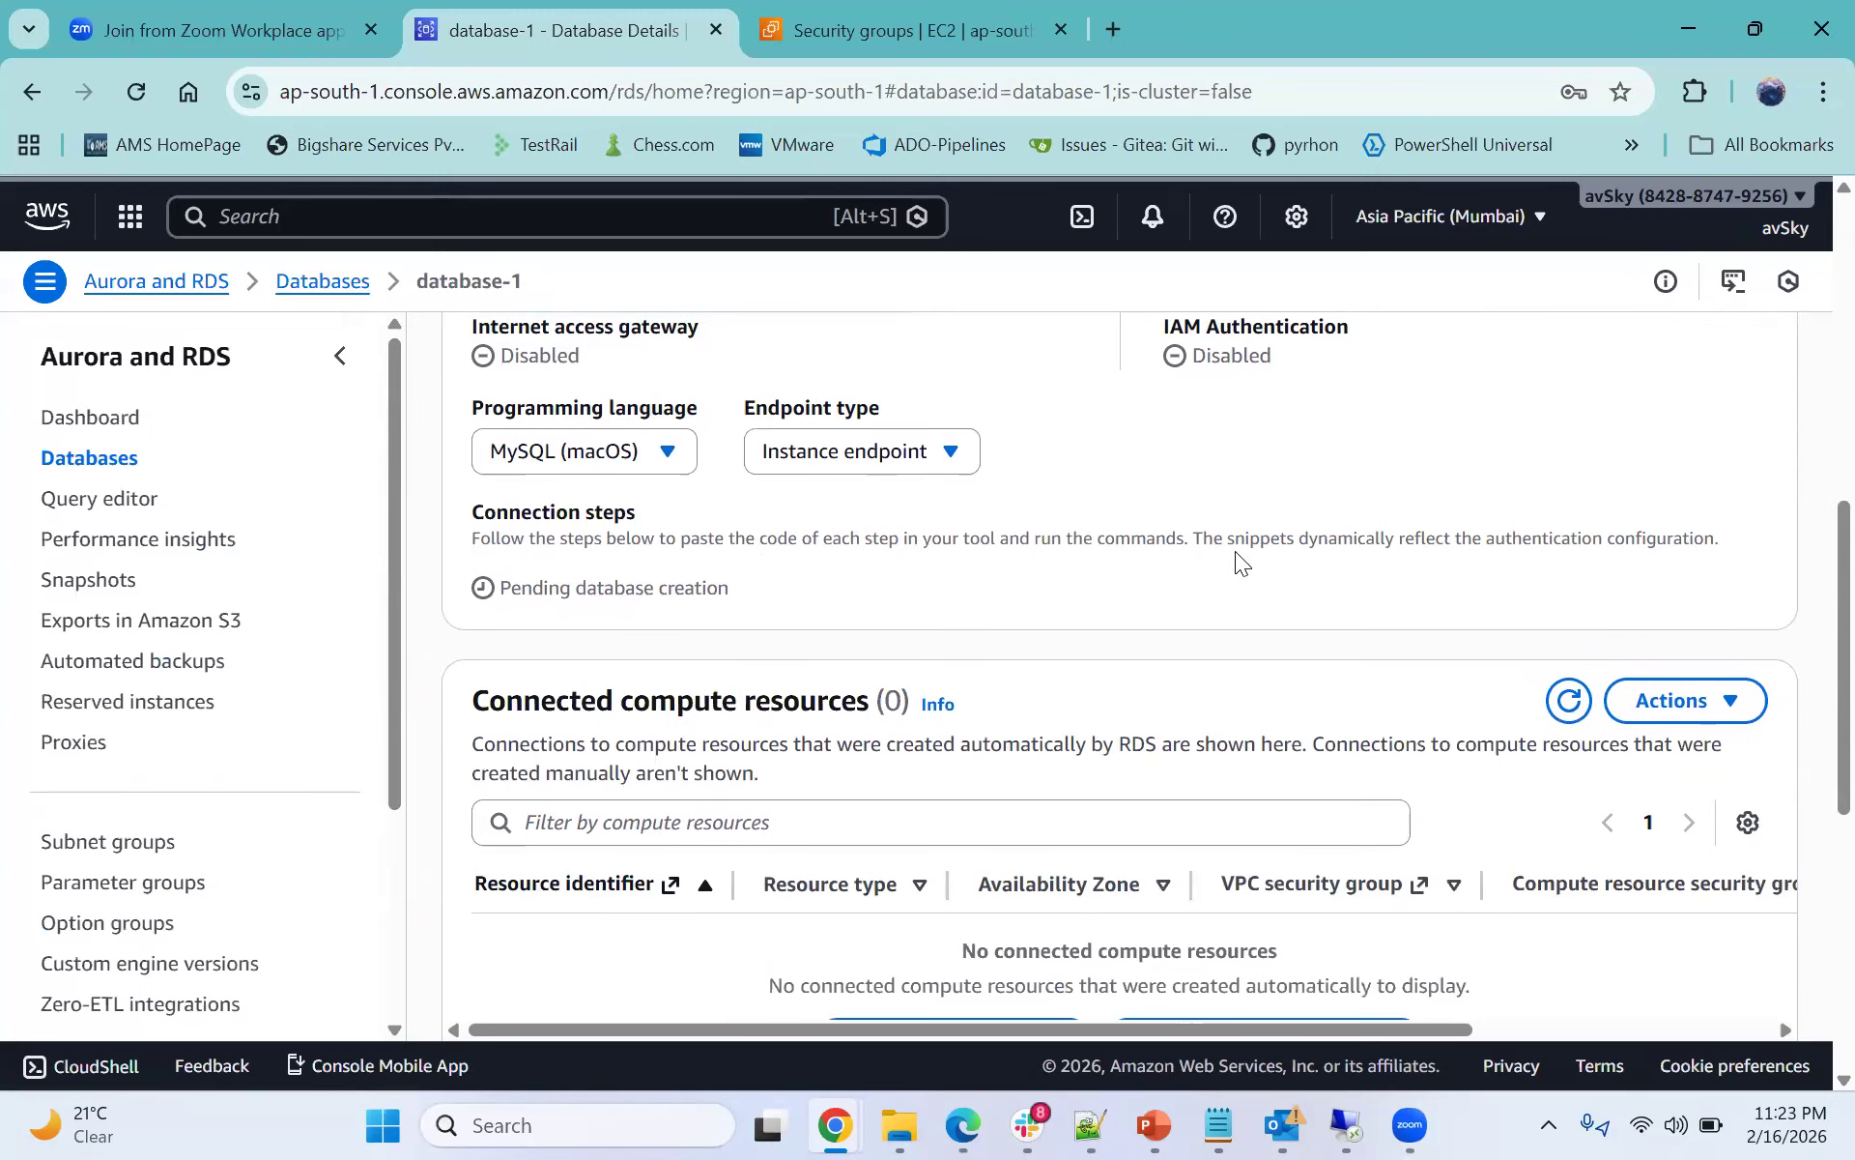
pyautogui.scroll(-3, 1235, 551)
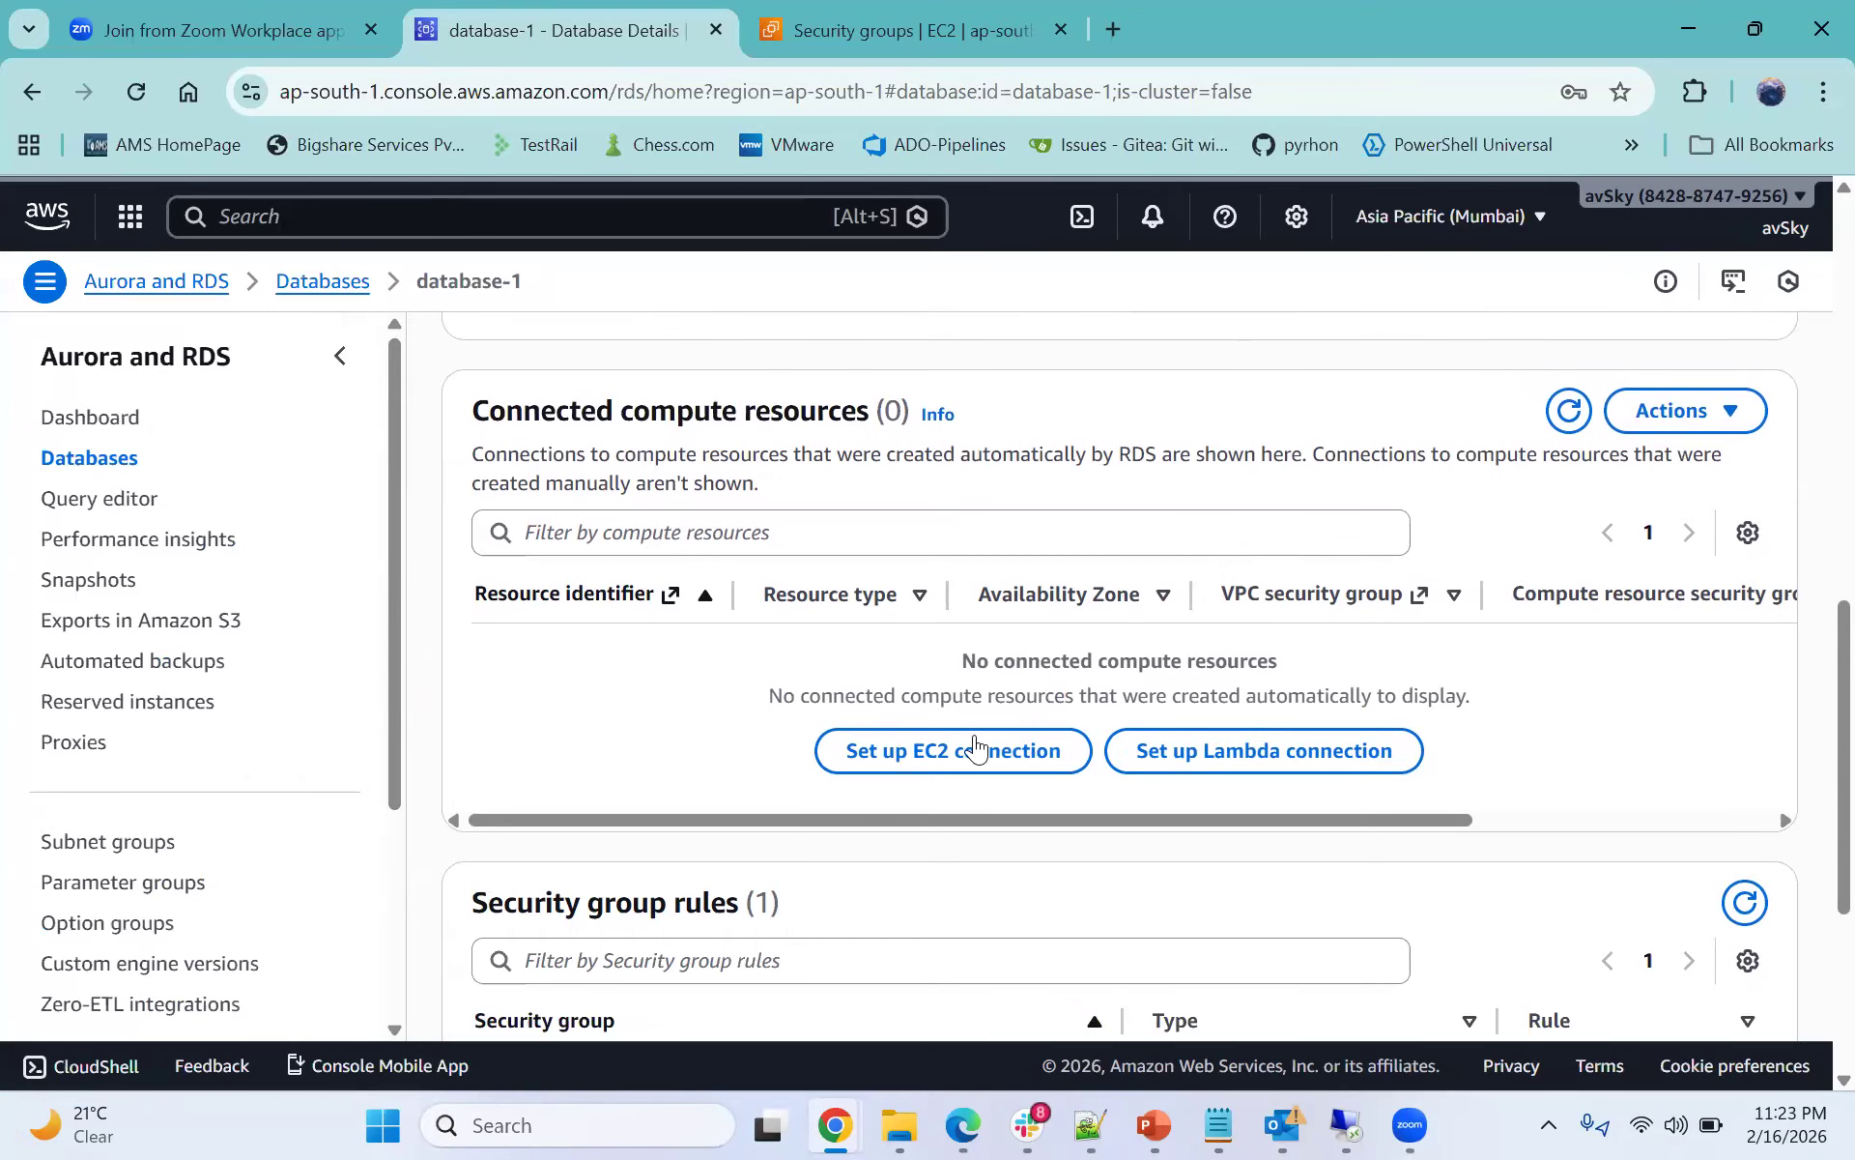
pyautogui.scroll(-3, 928, 735)
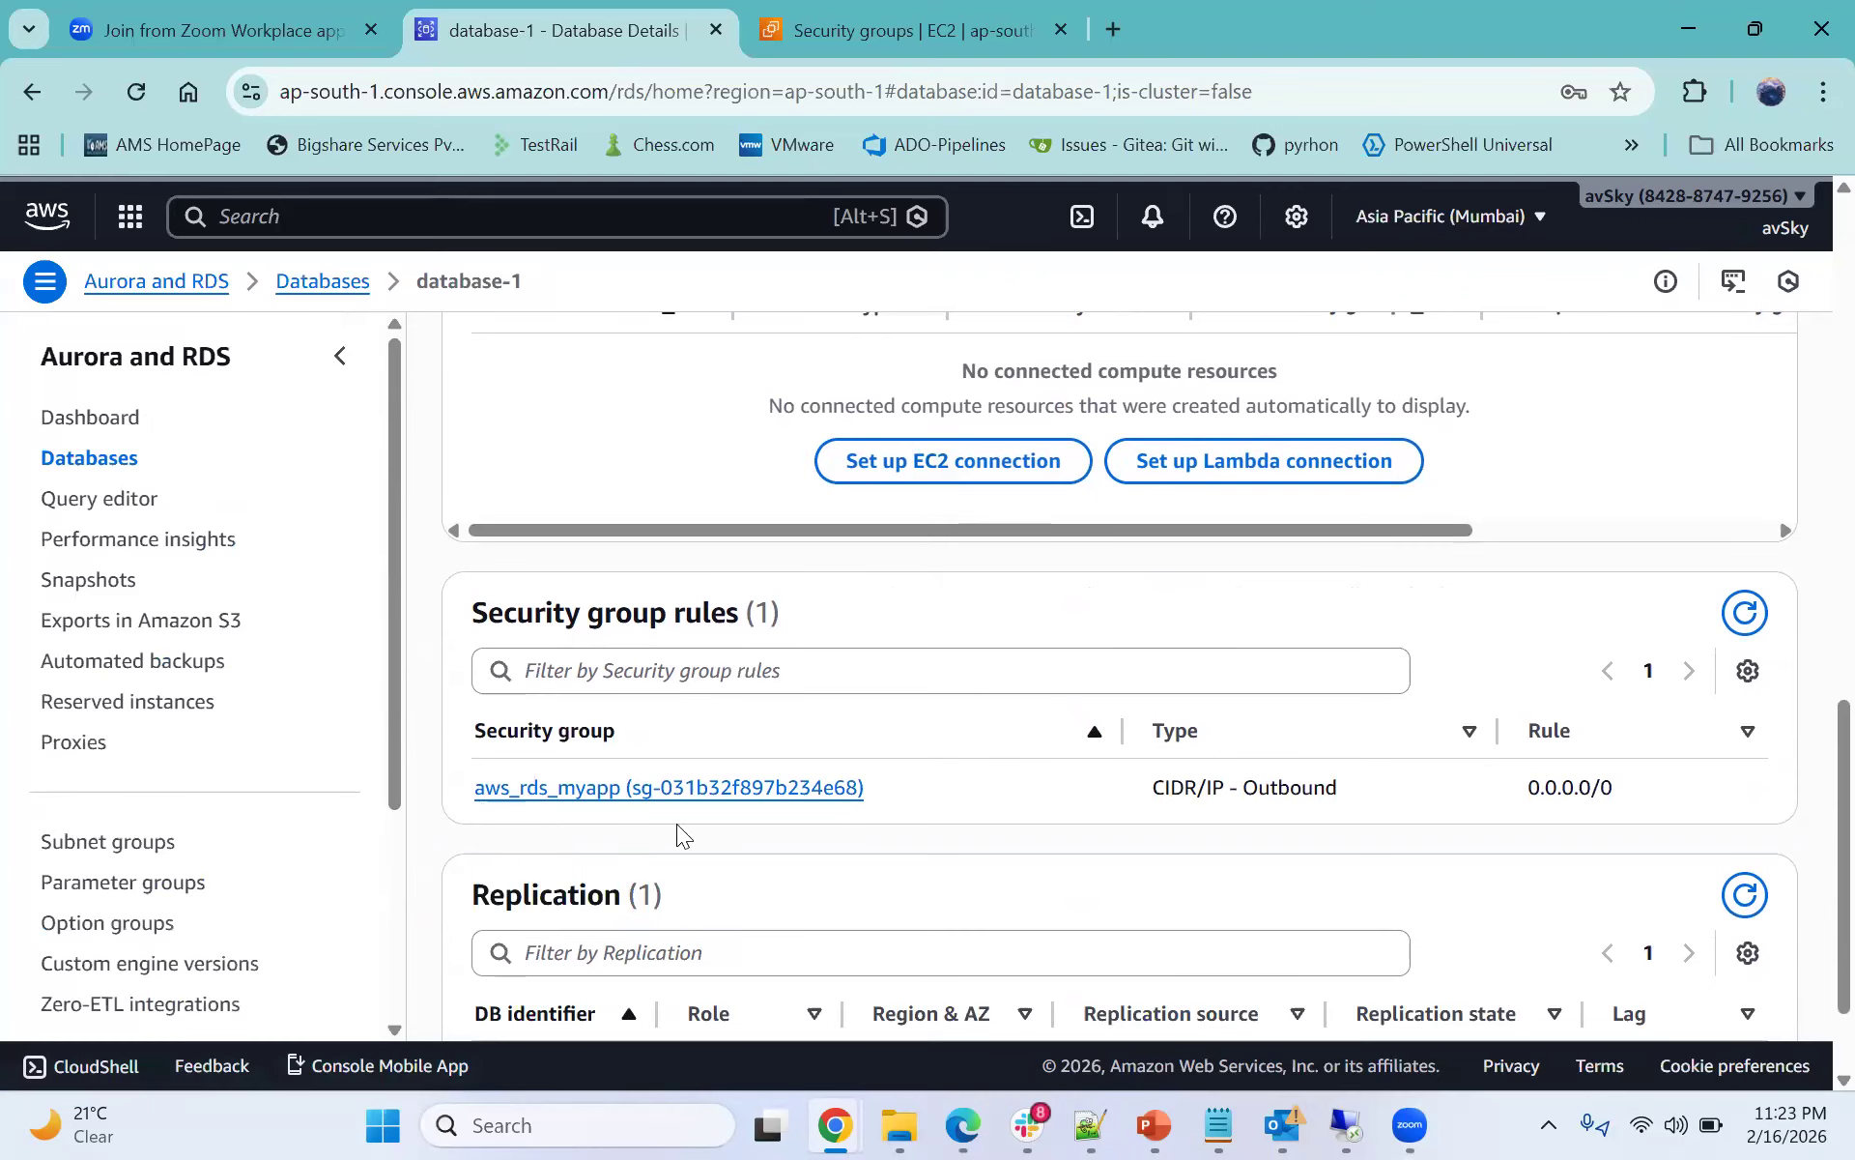
pyautogui.scroll(-2, 992, 804)
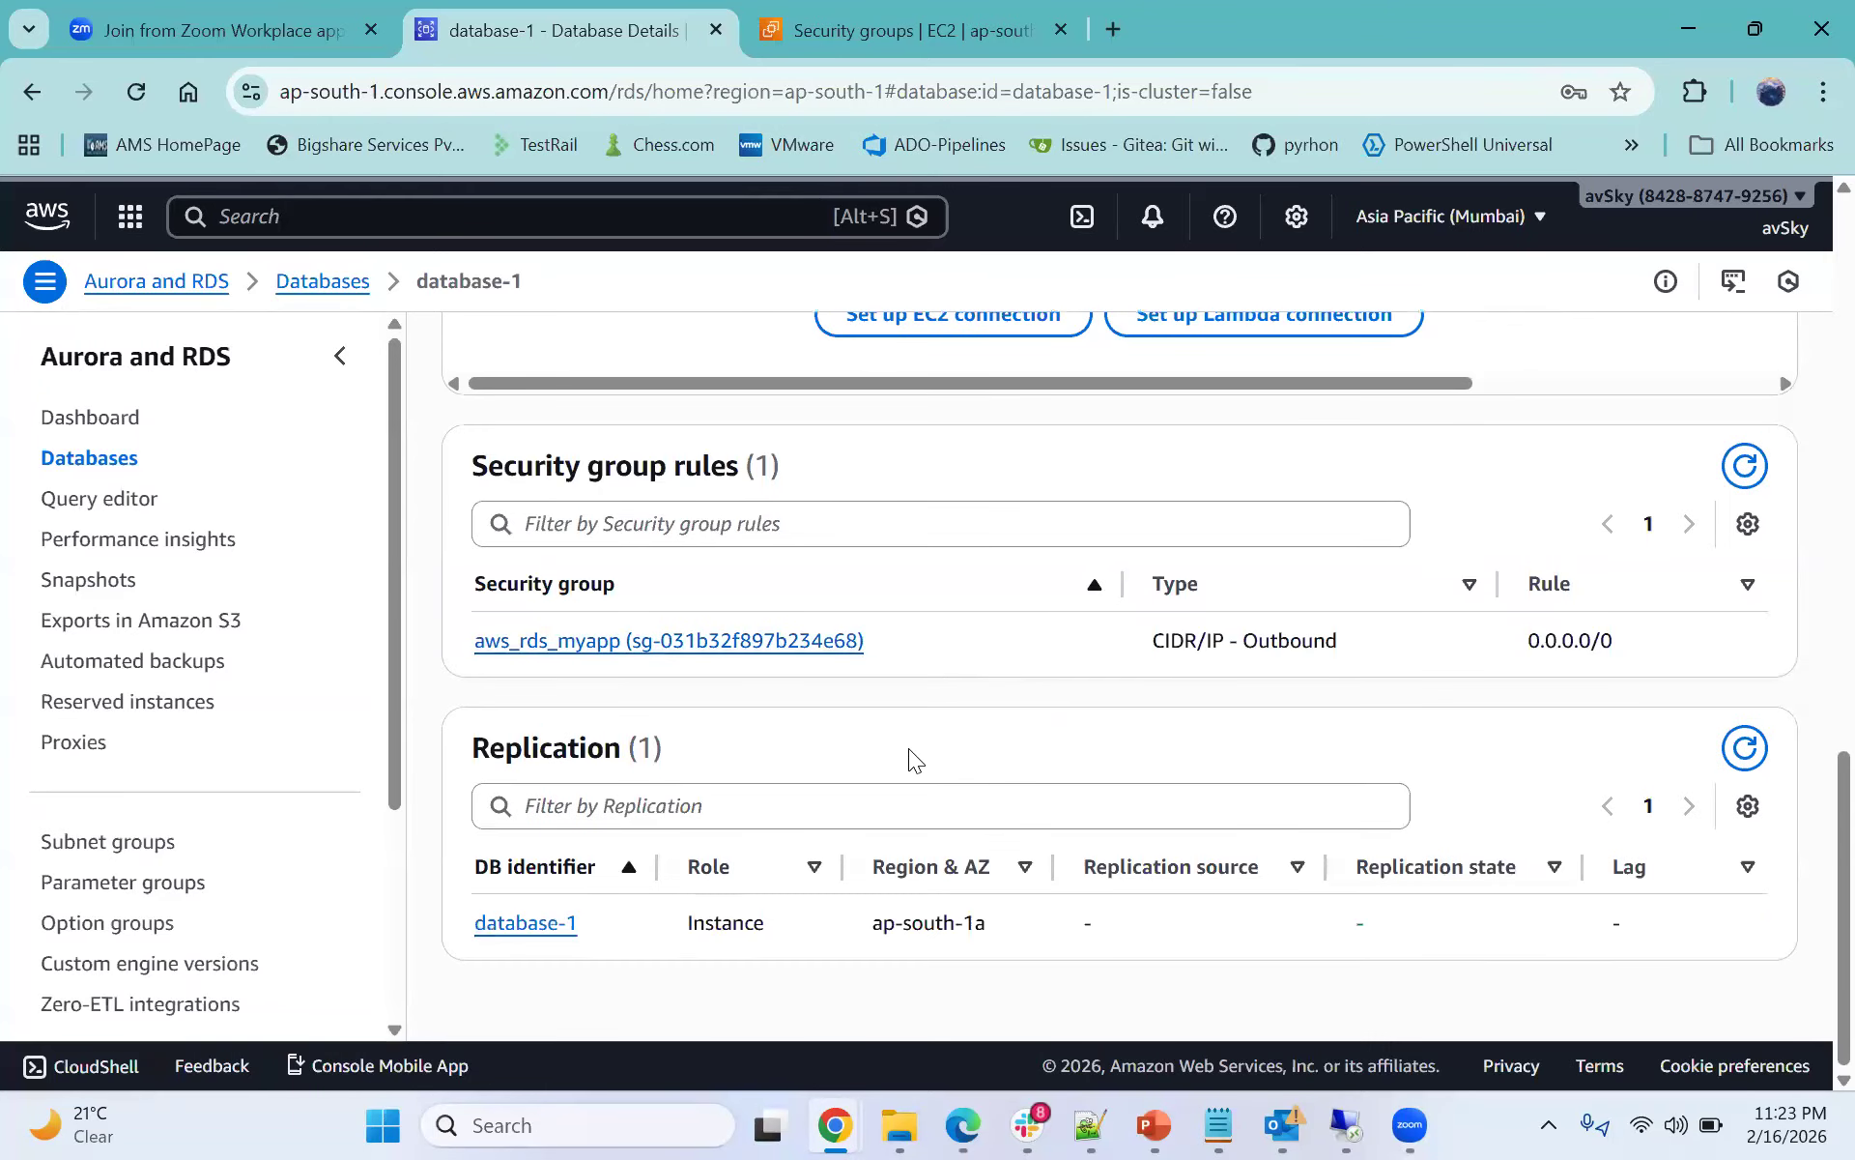
# - Open the database's aws_rds_myapp security group details from its security group rules
pyautogui.click(693, 645)
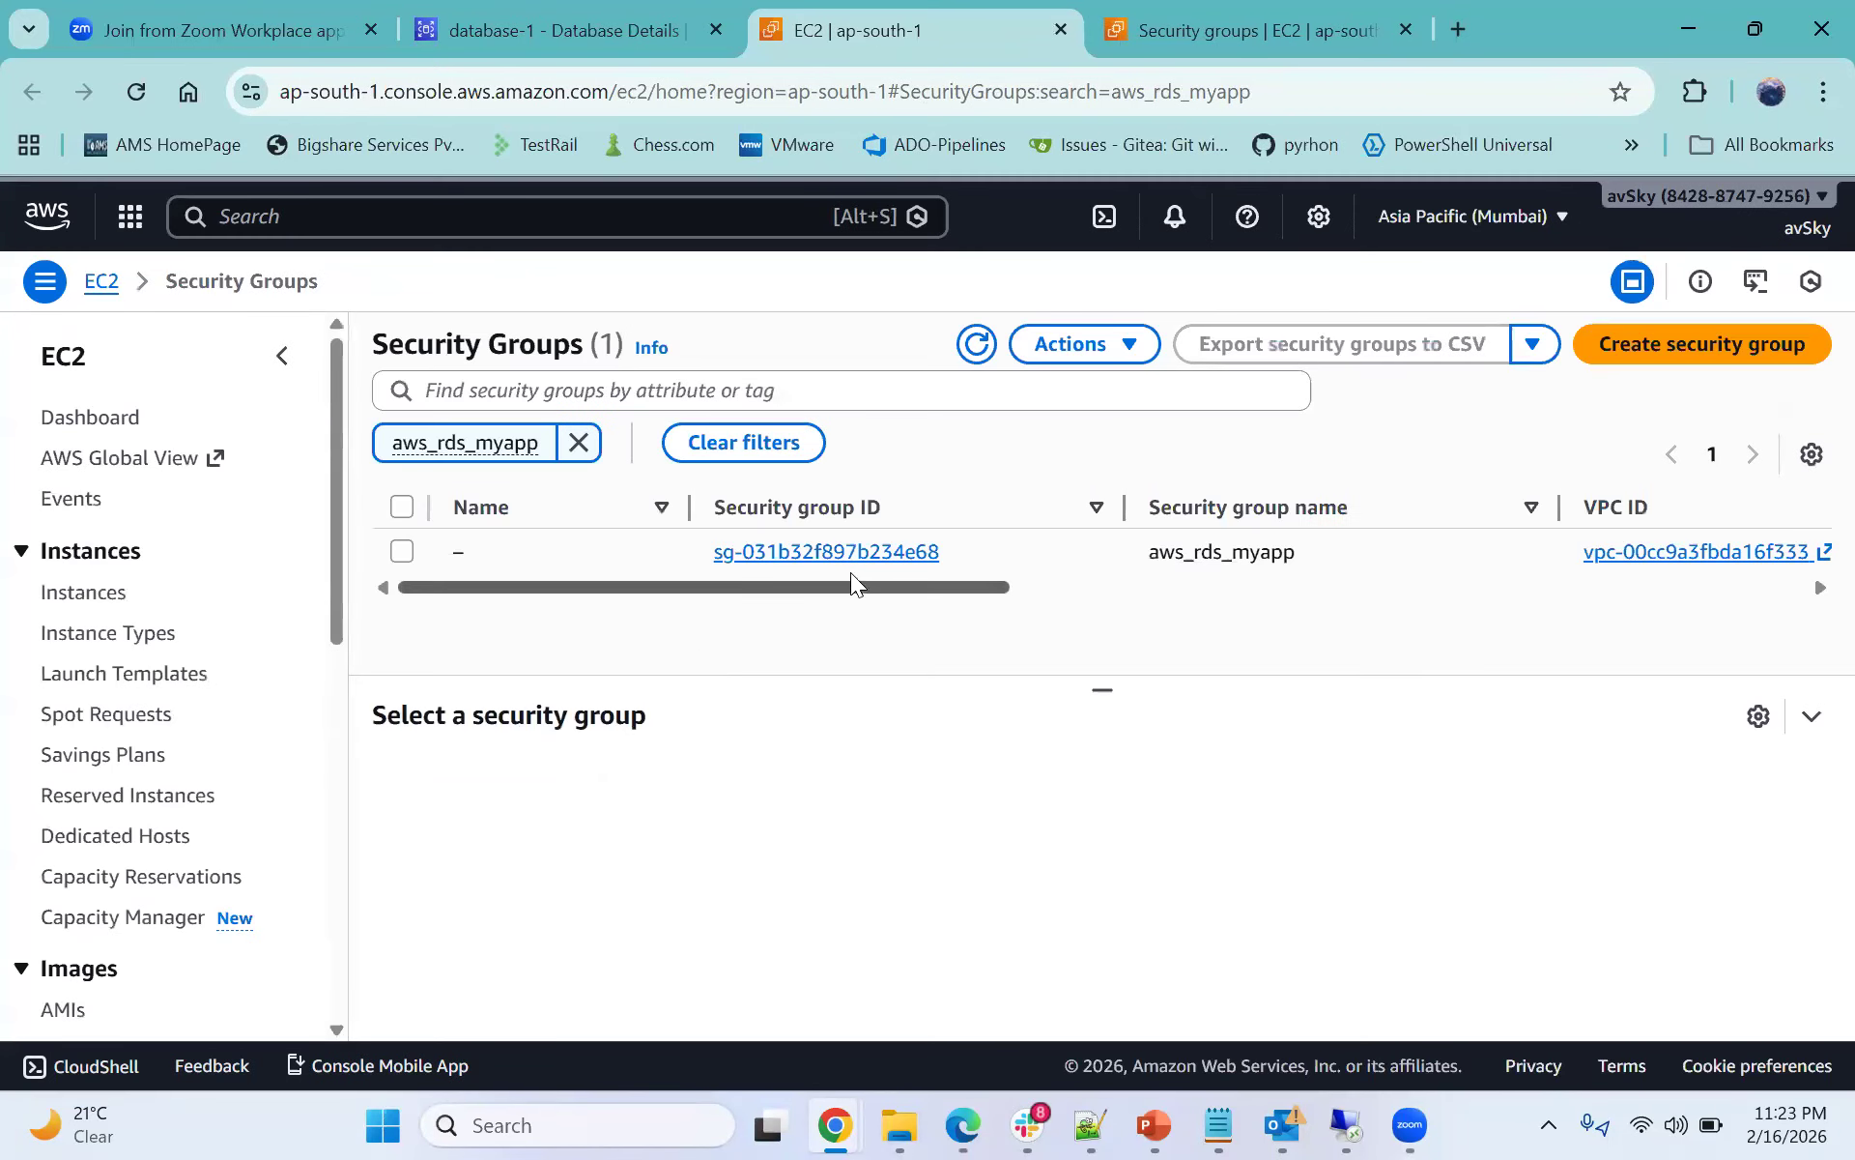
pyautogui.click(850, 557)
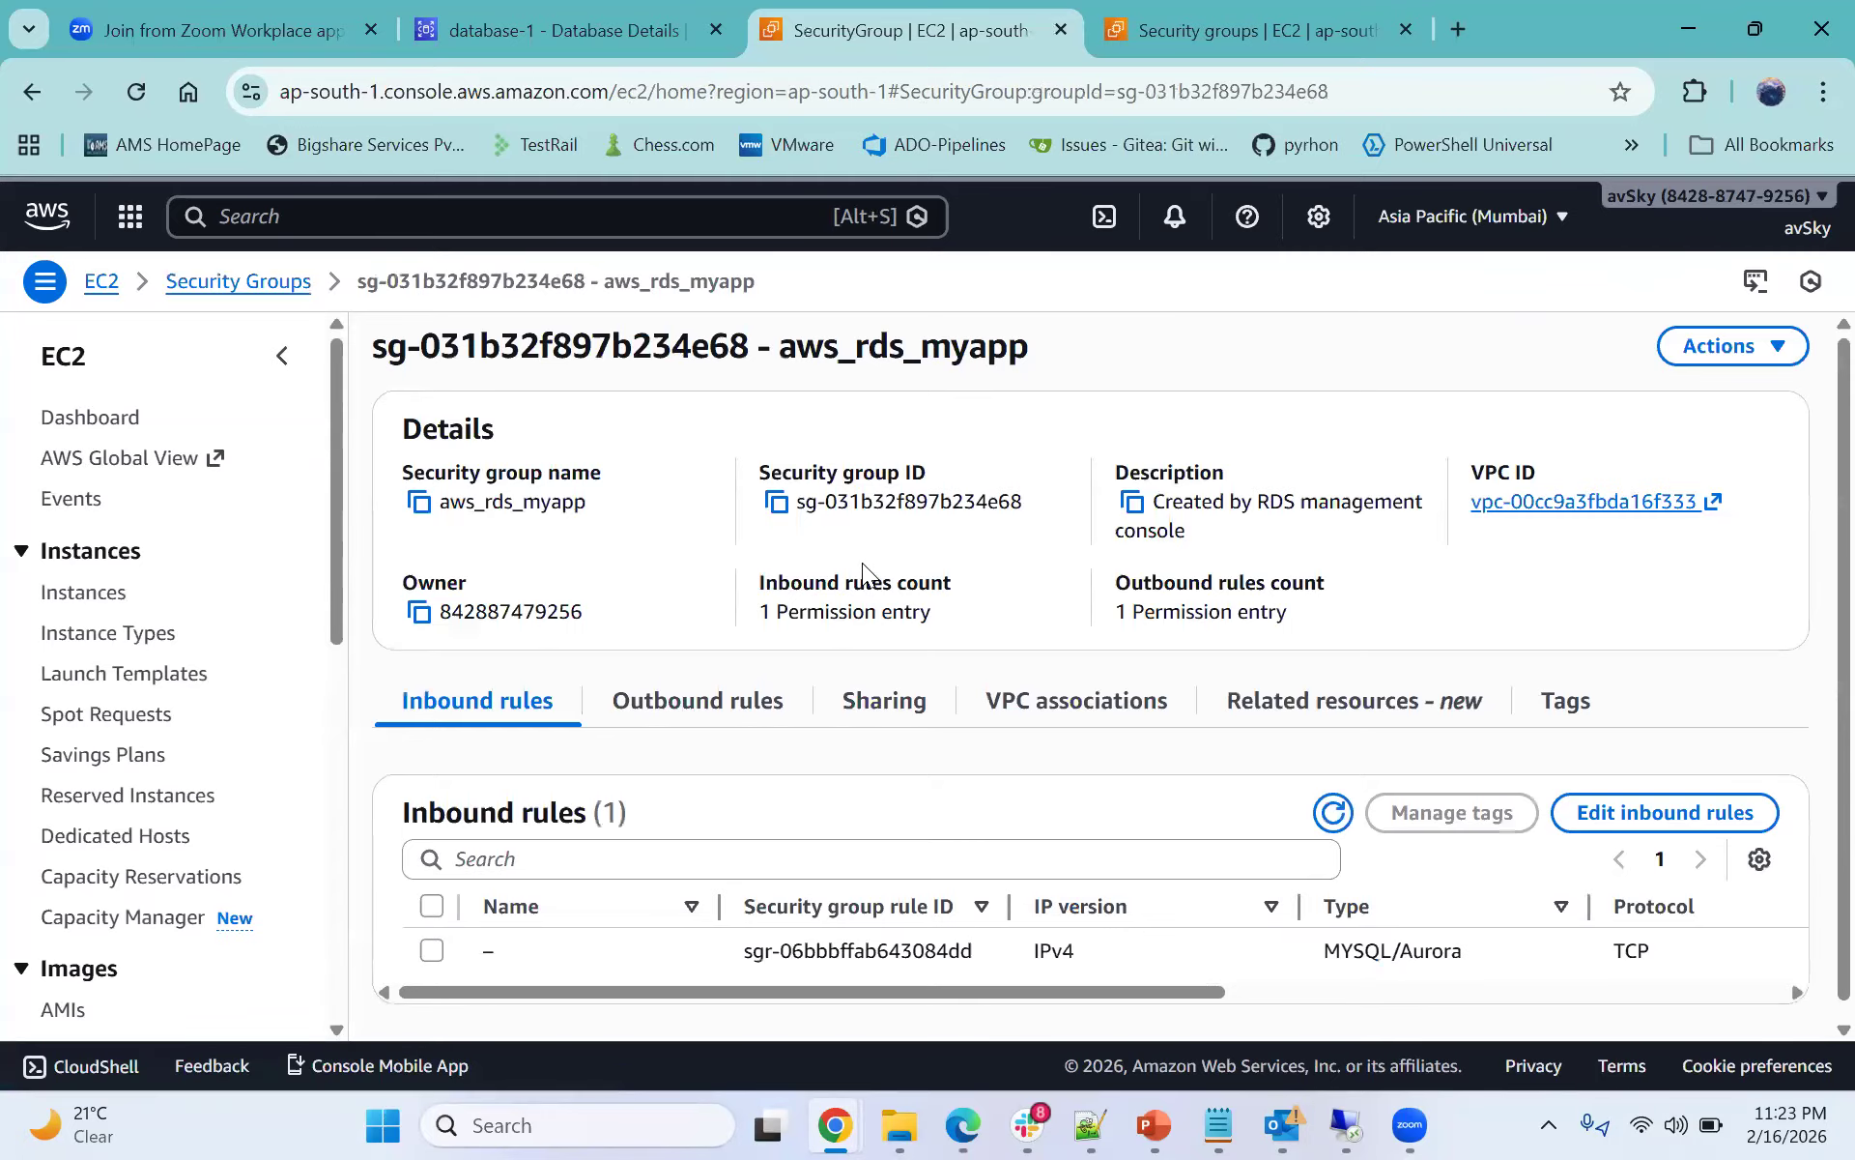
pyautogui.scroll(-1, 864, 628)
# - Edit the MYSQL/Aurora inbound rule, replacing the custom IP source with Anywhere-IPv4 0.0.0.0/0, and save the rules
pyautogui.click(1604, 811)
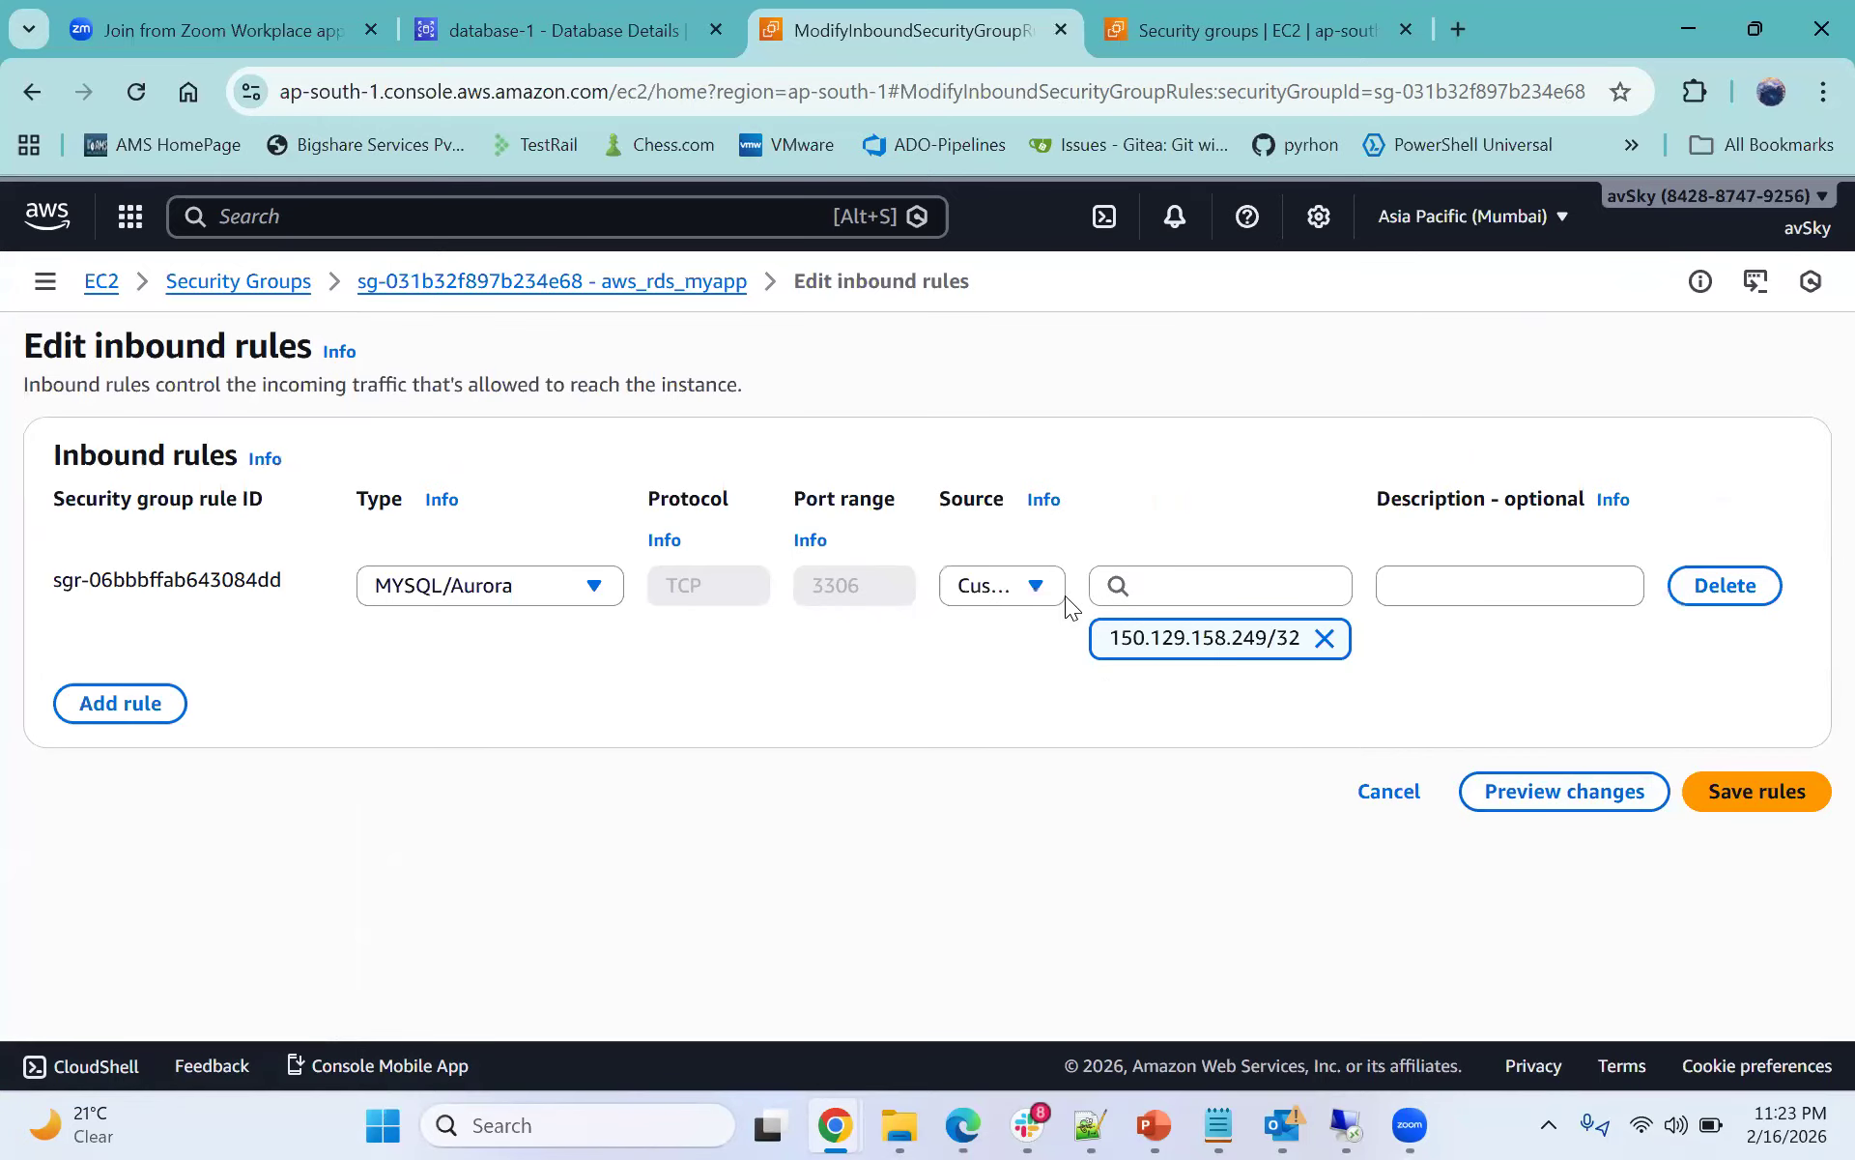
pyautogui.moveTo(1109, 639); pyautogui.dragTo(1260, 653)
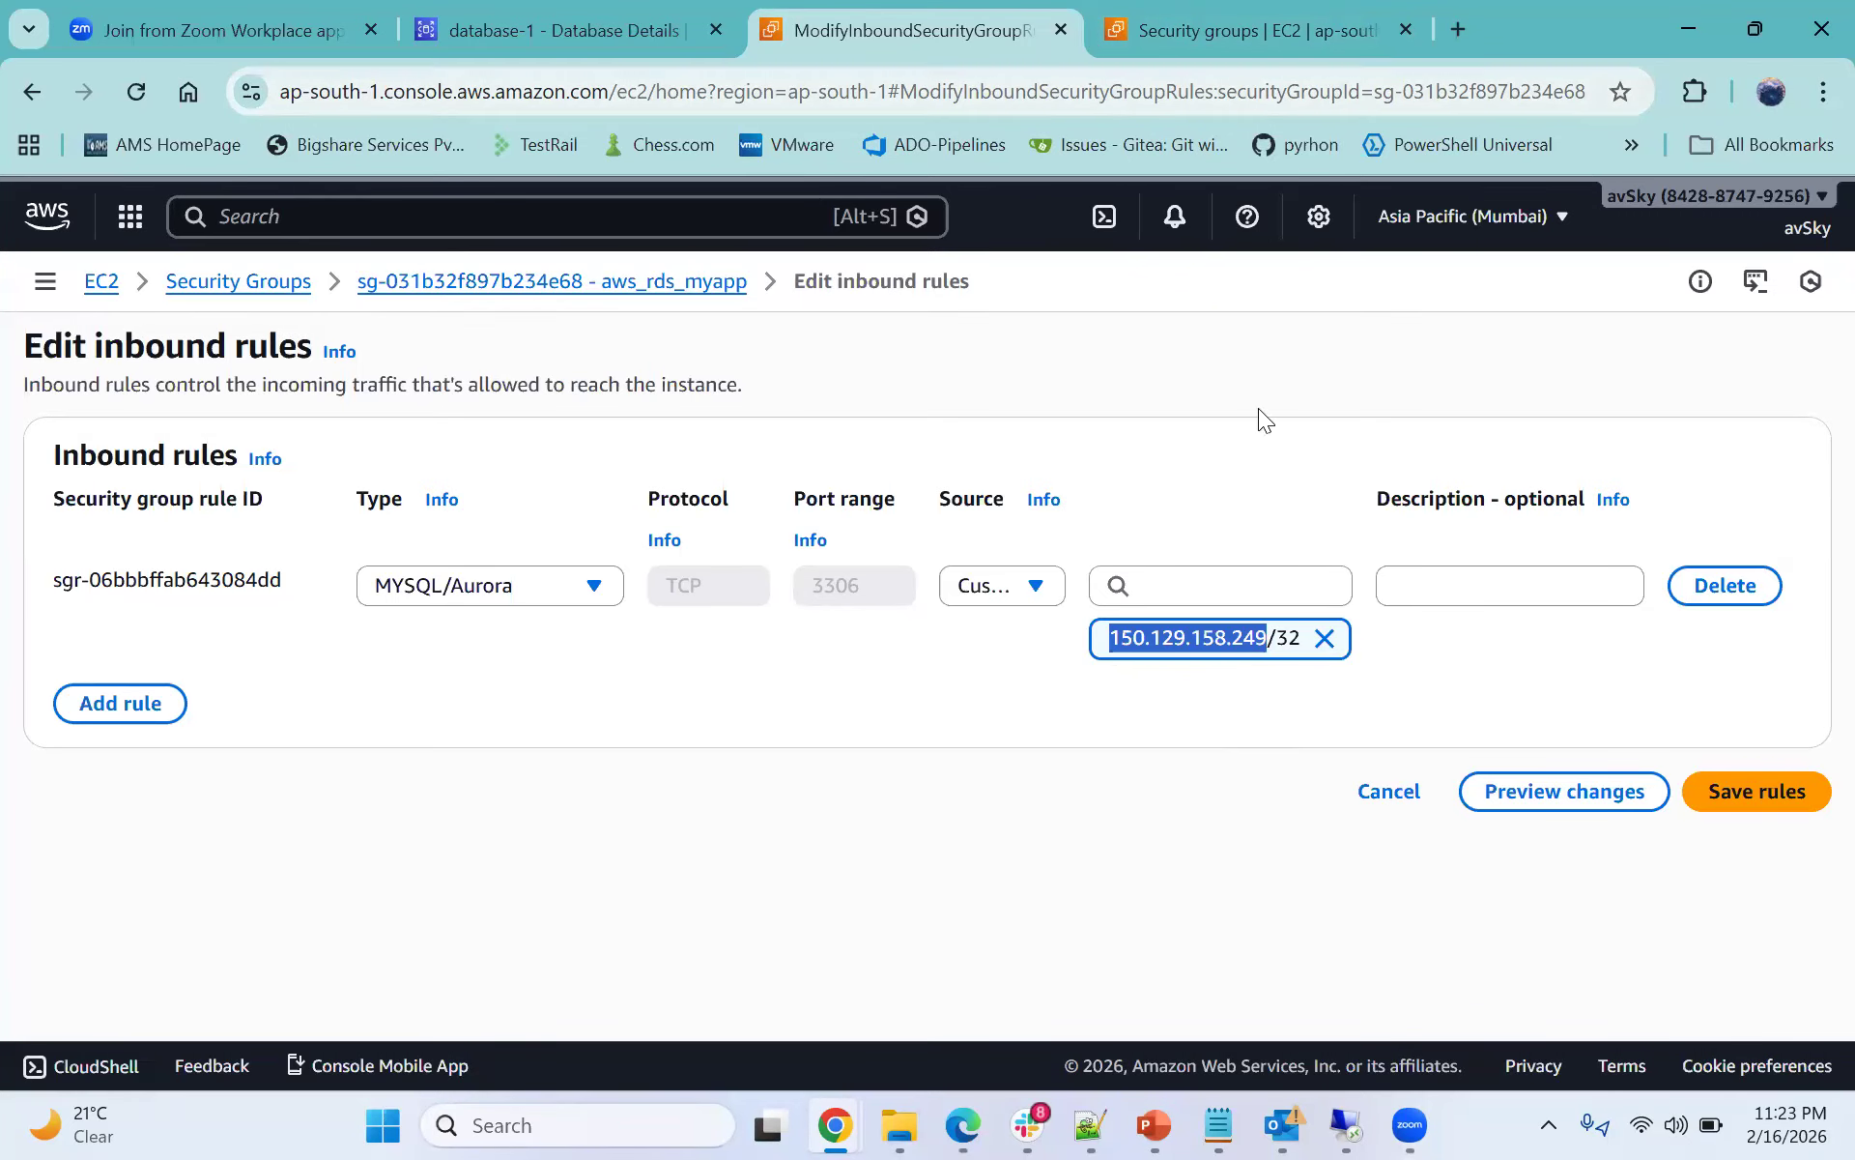
pyautogui.click(1324, 637)
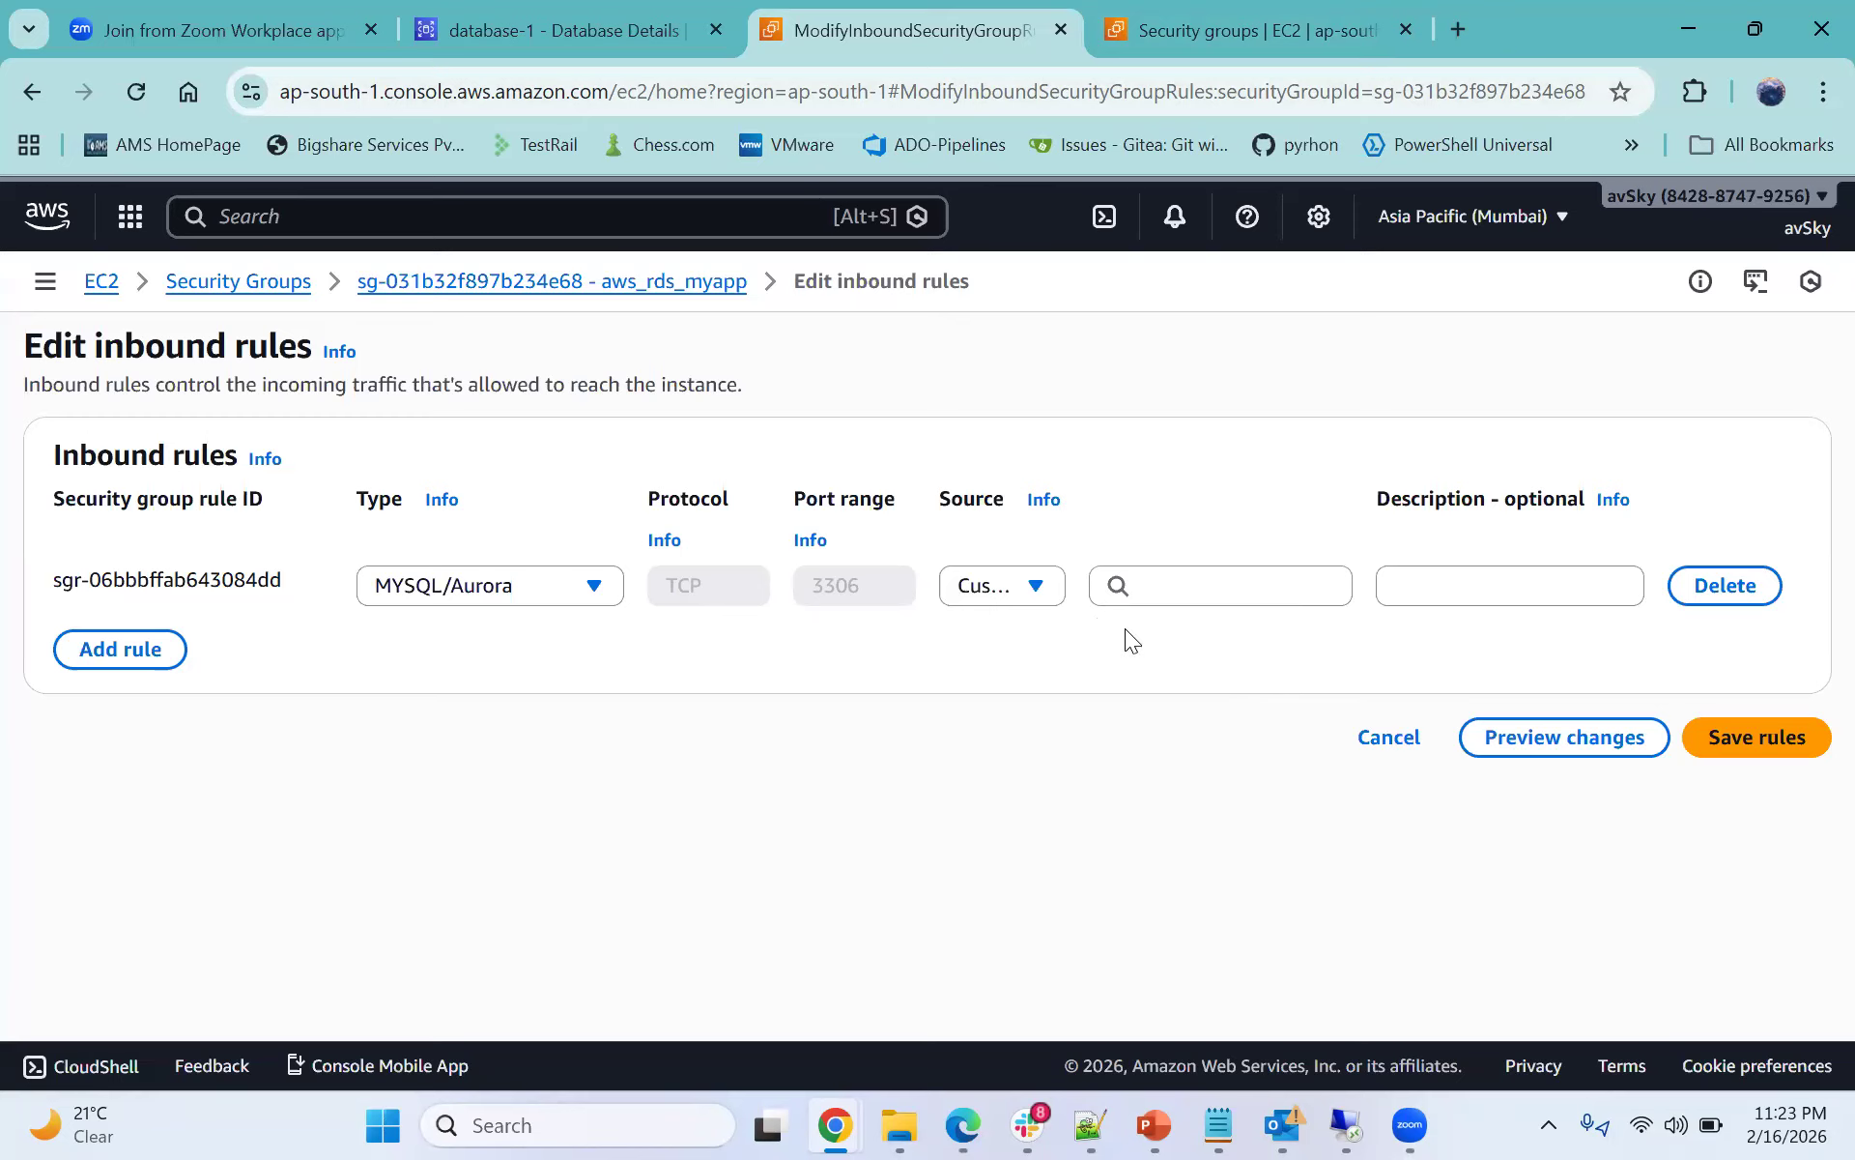
pyautogui.click(1160, 593)
pyautogui.click(1168, 683)
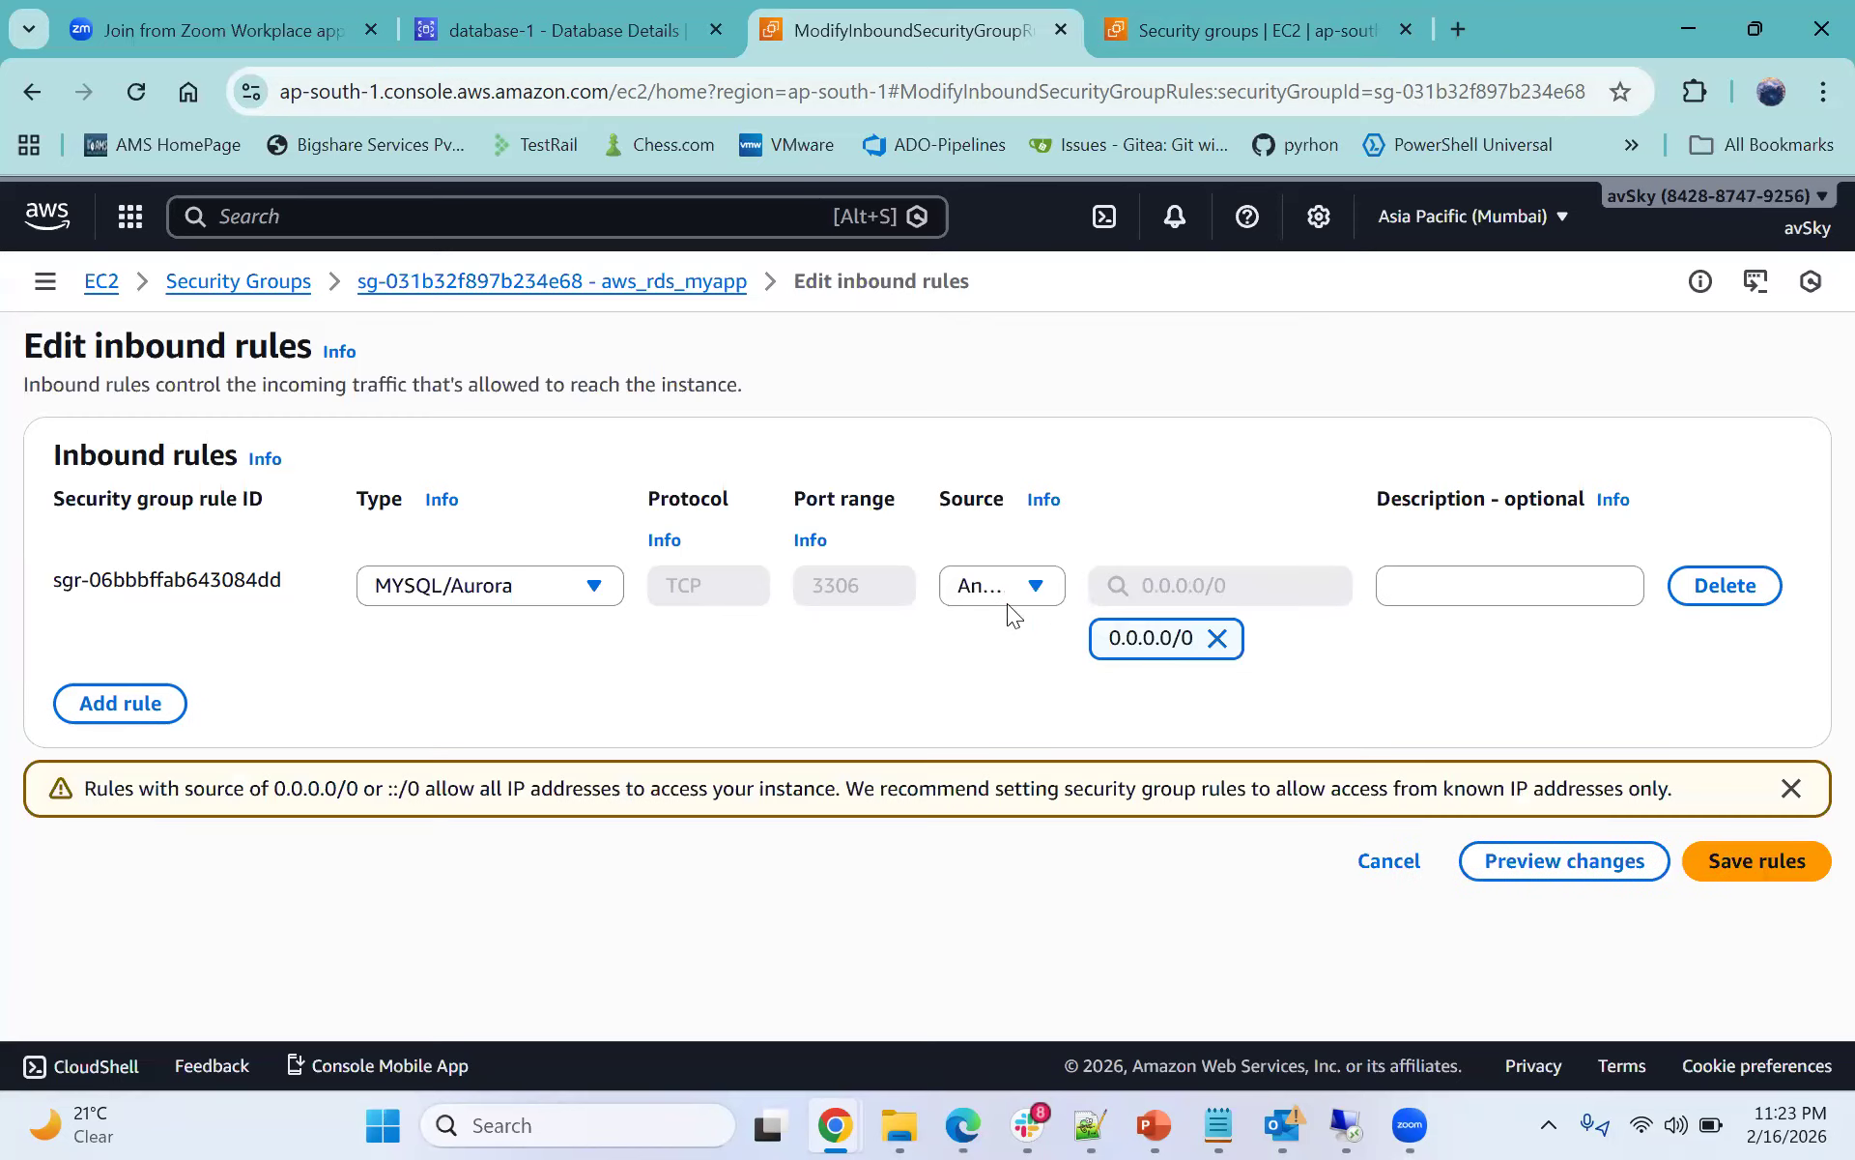
pyautogui.click(1003, 584)
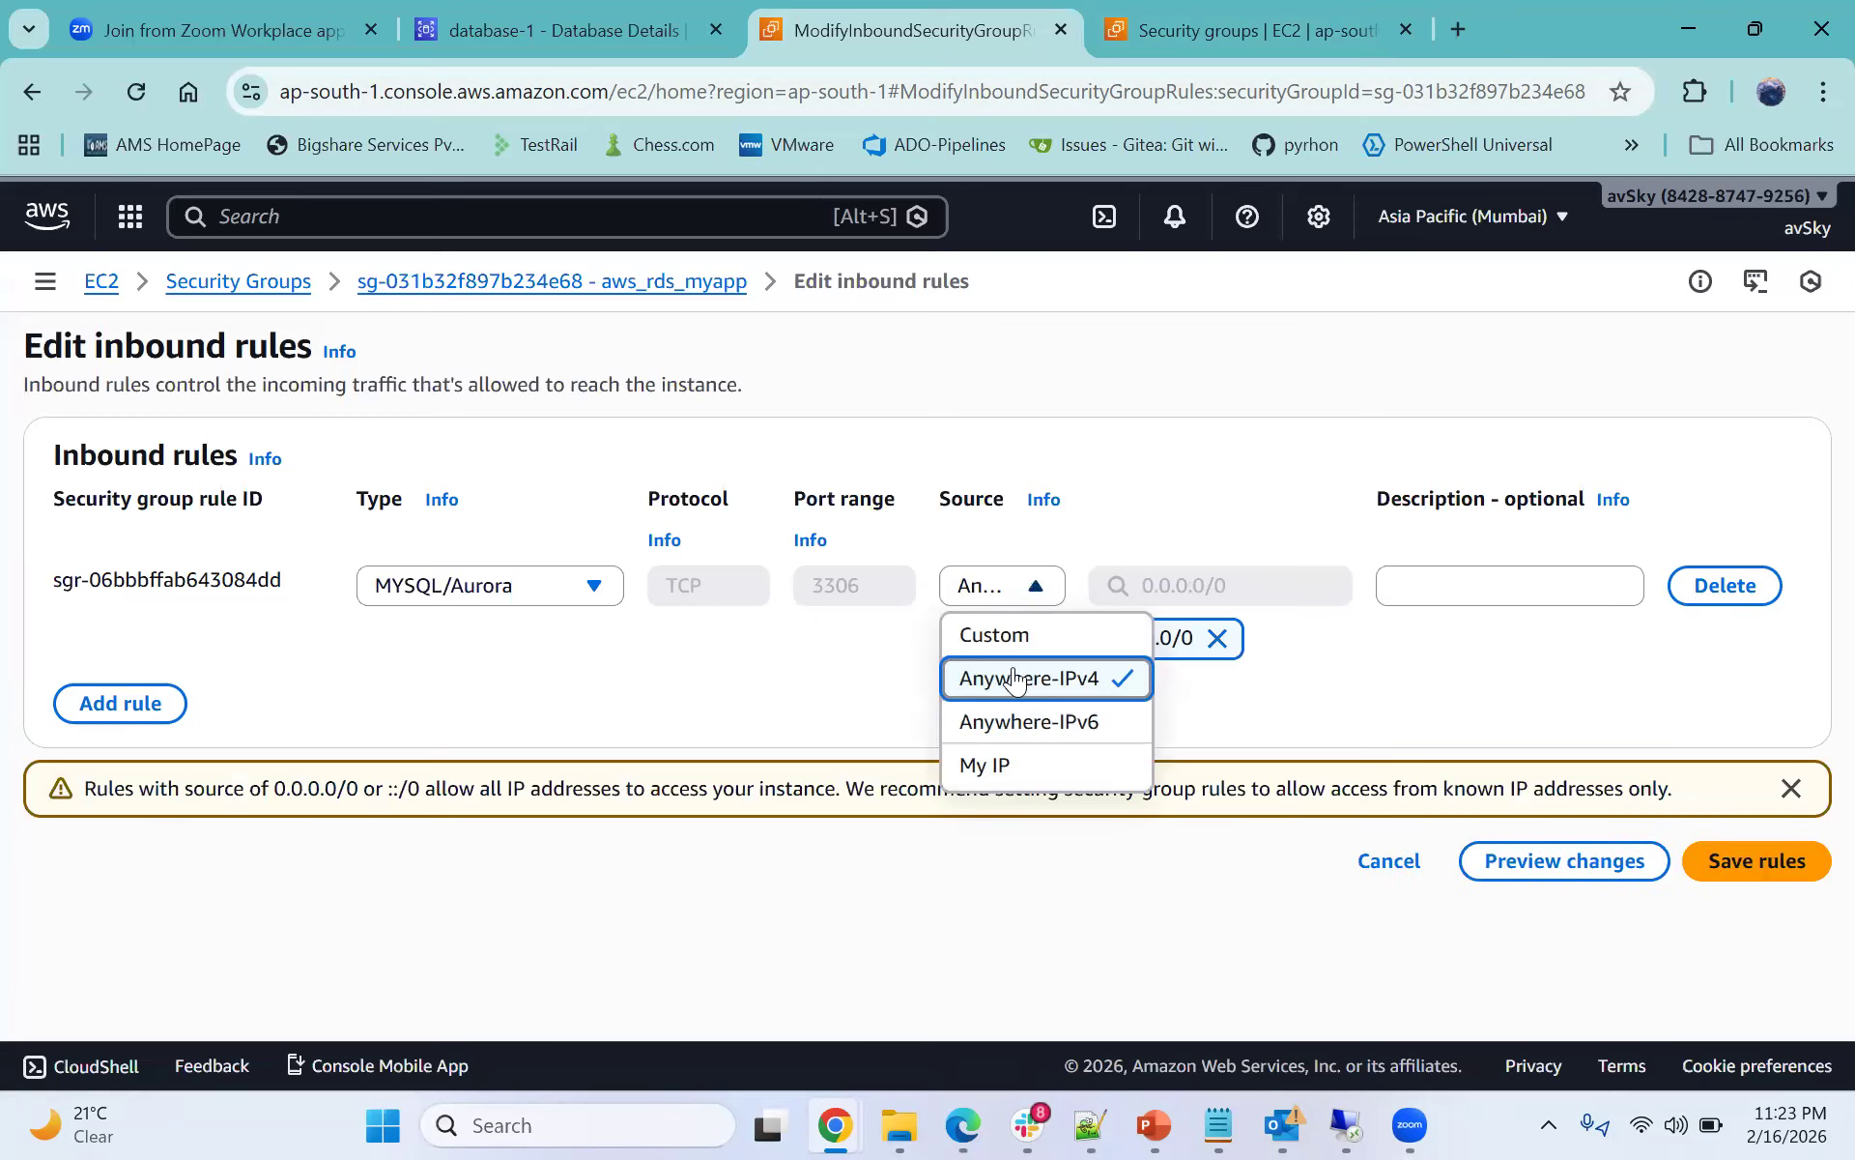
pyautogui.click(860, 667)
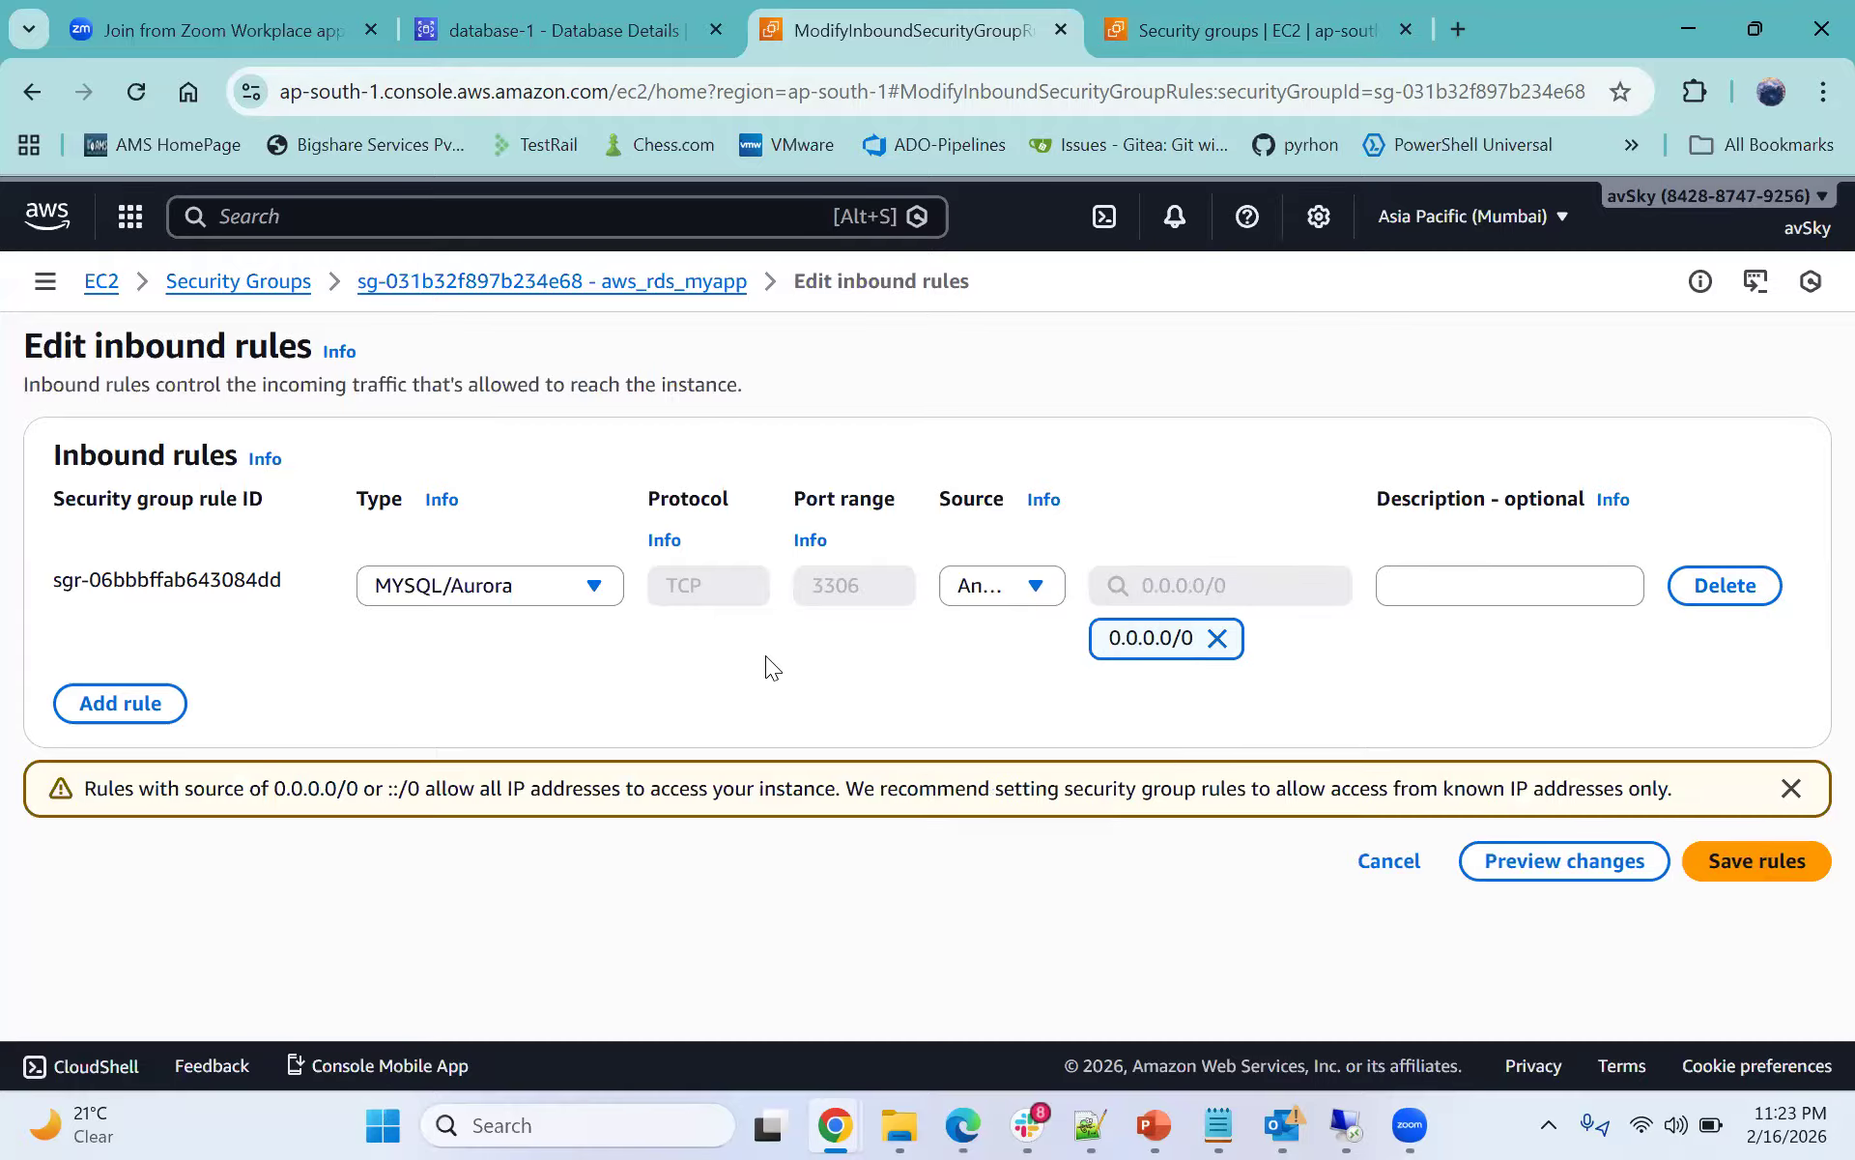
pyautogui.click(1809, 843)
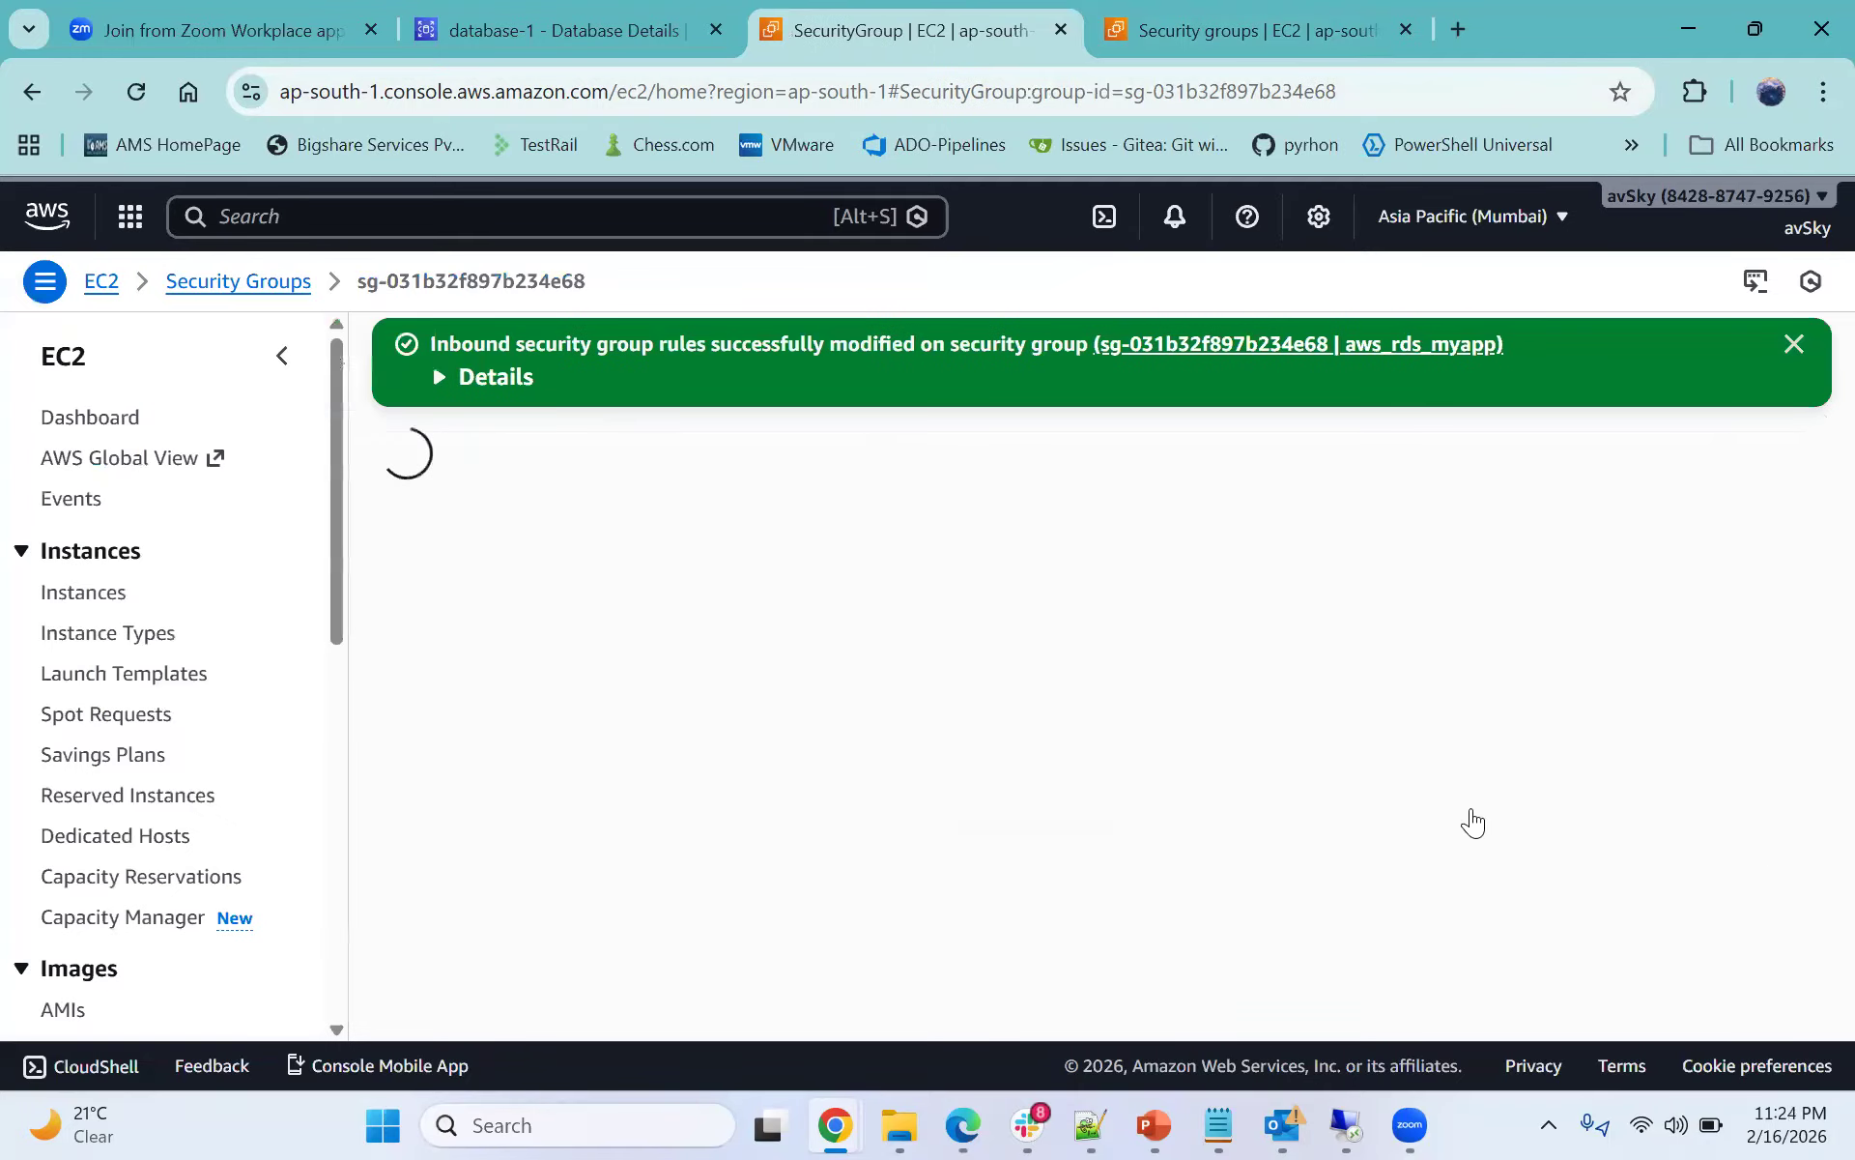
# - Switch to the other Security groups tab and open the EC2 Instances list
pyautogui.scroll(-2, 1459, 764)
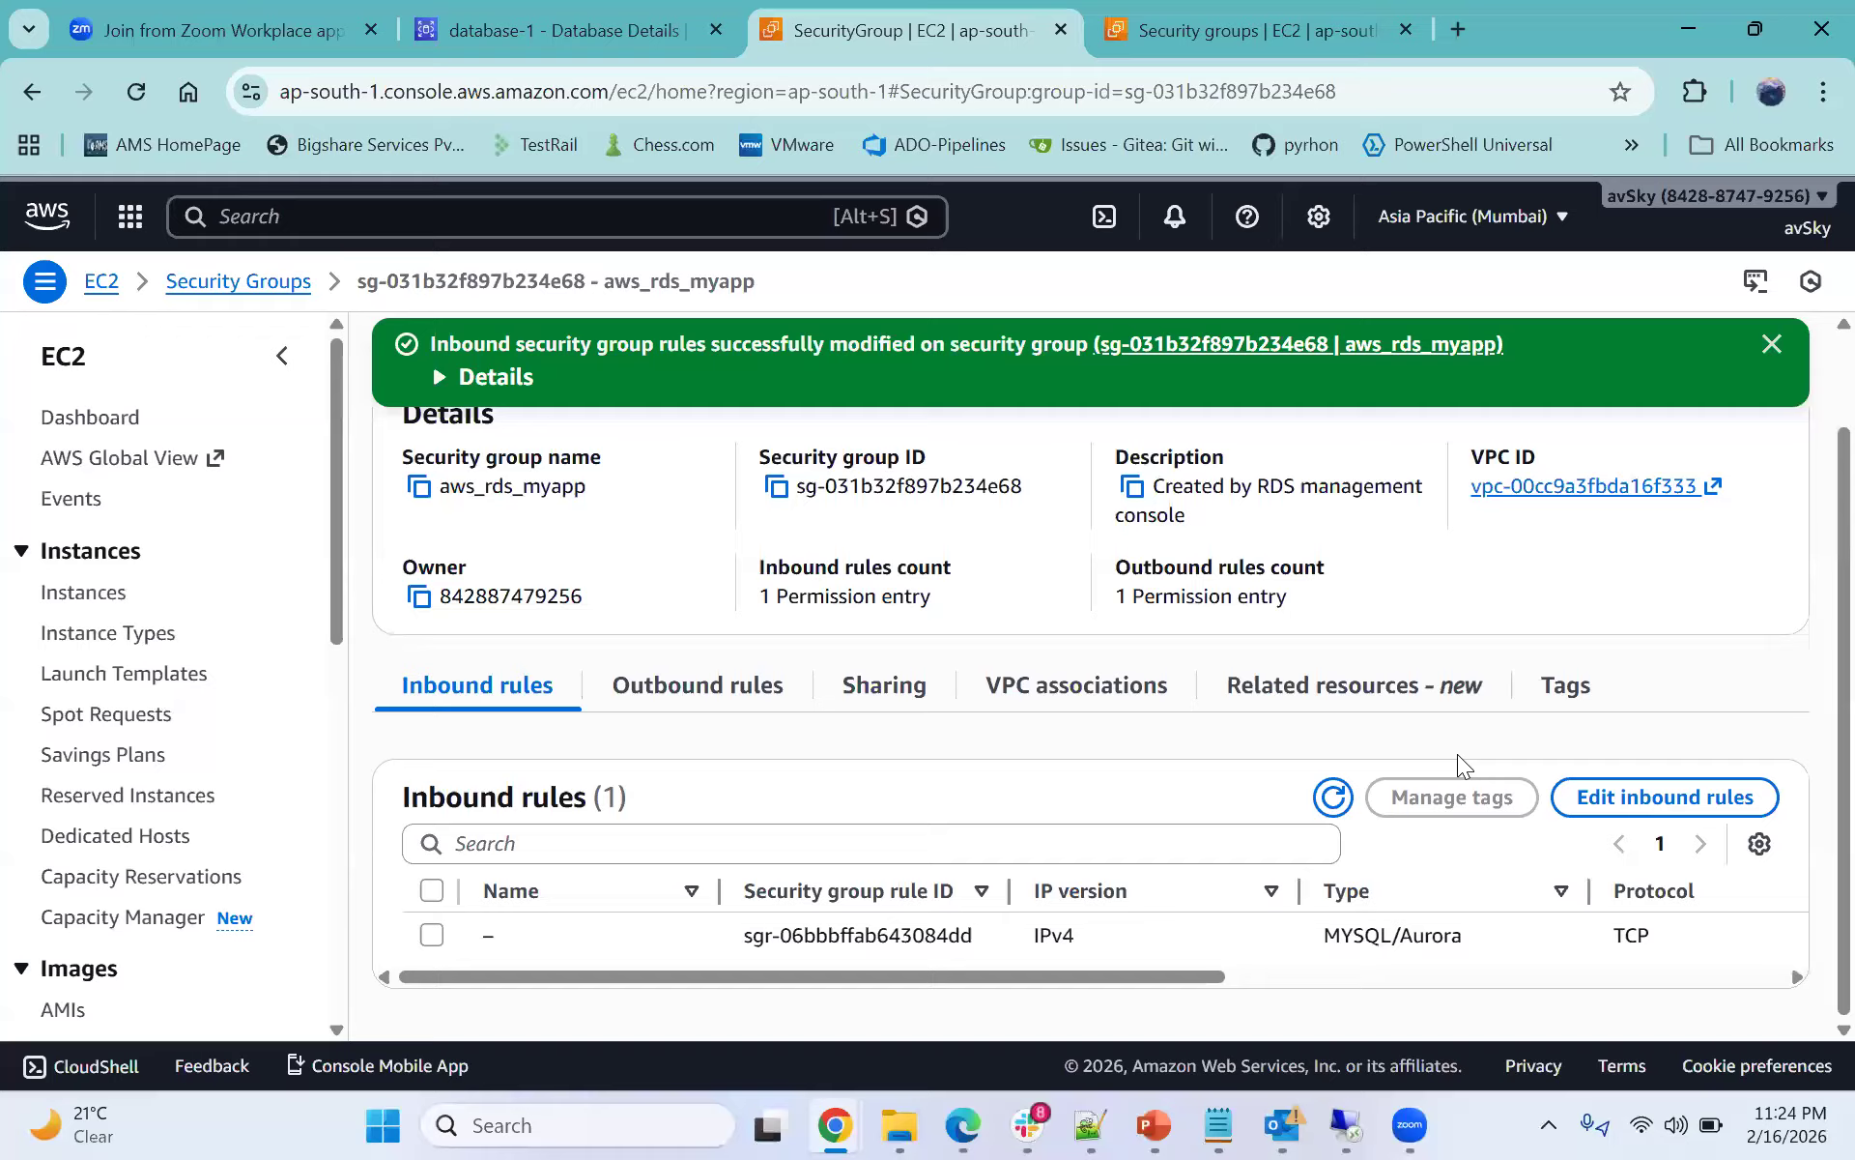
pyautogui.click(1138, 27)
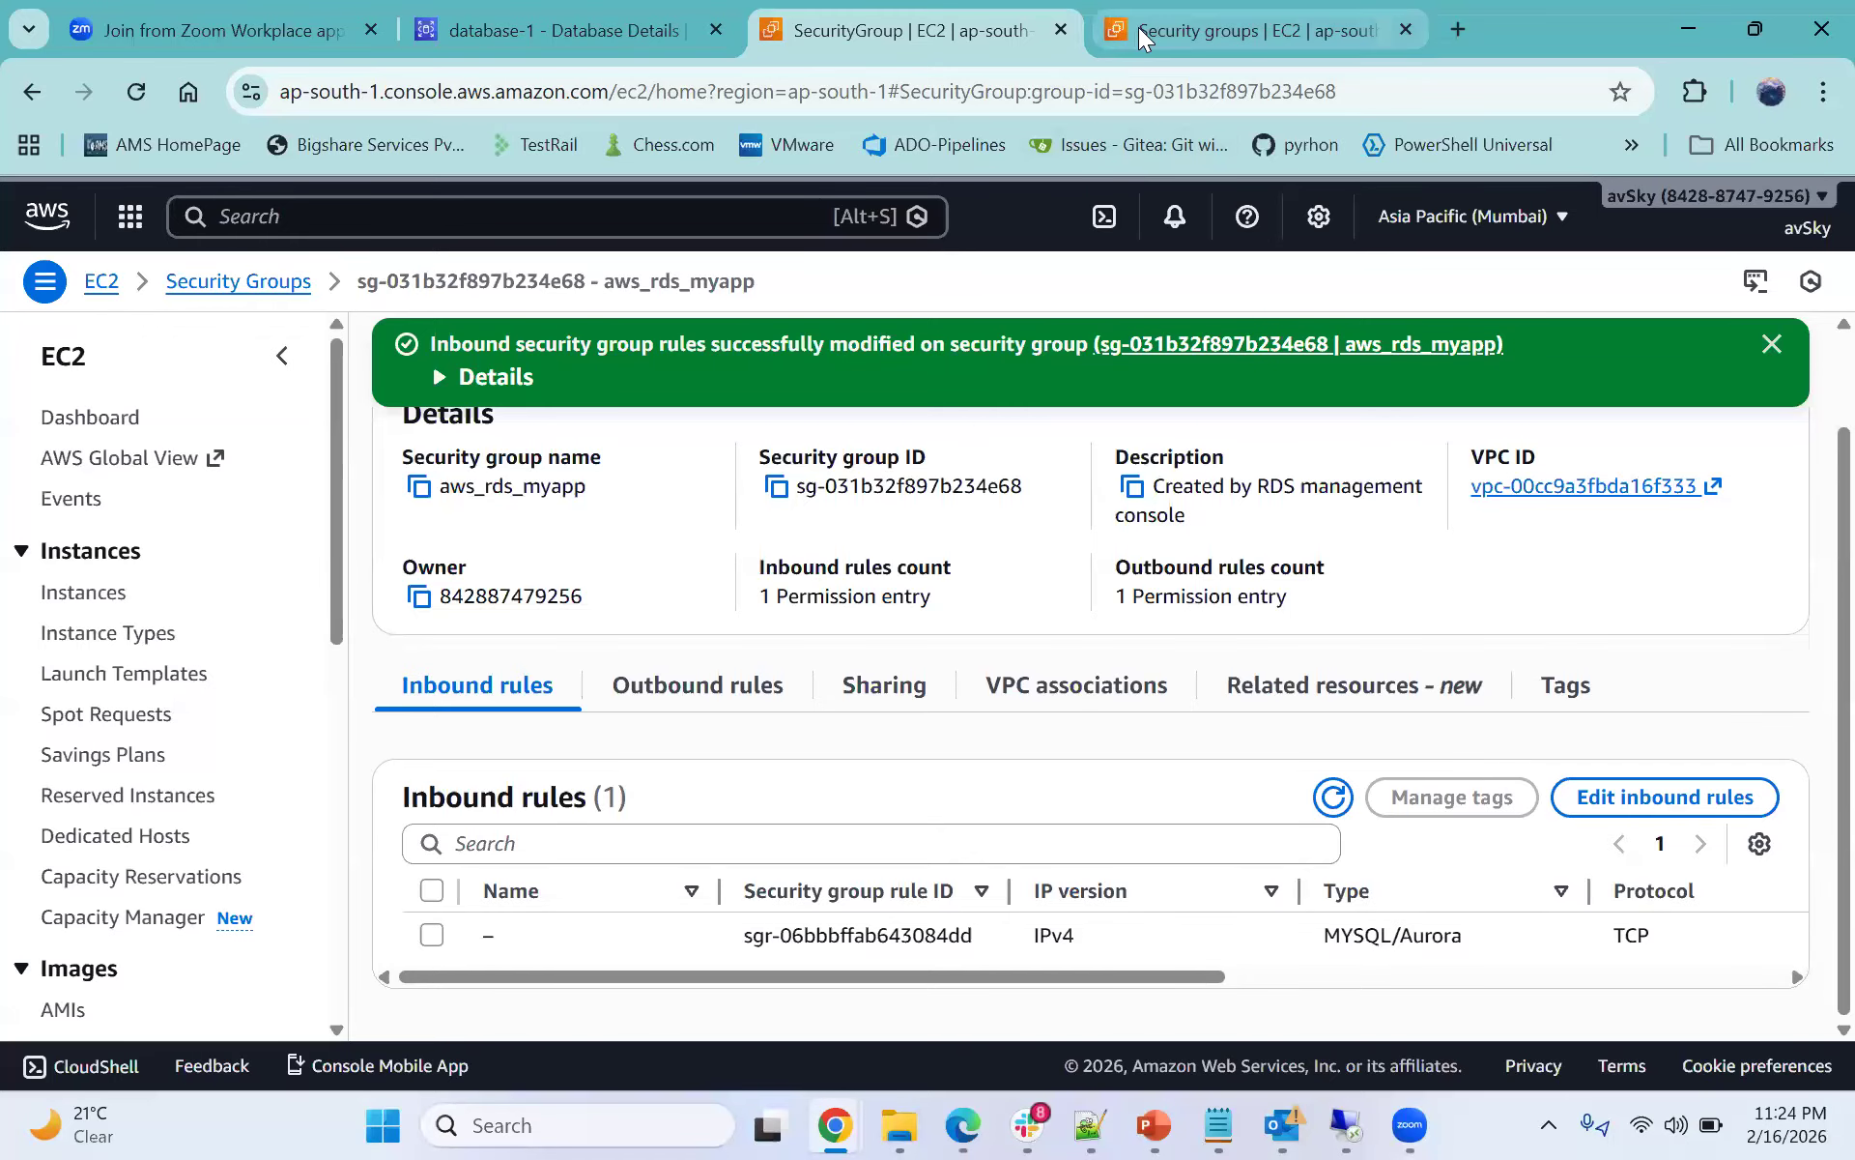
pyautogui.scroll(5, 135, 532)
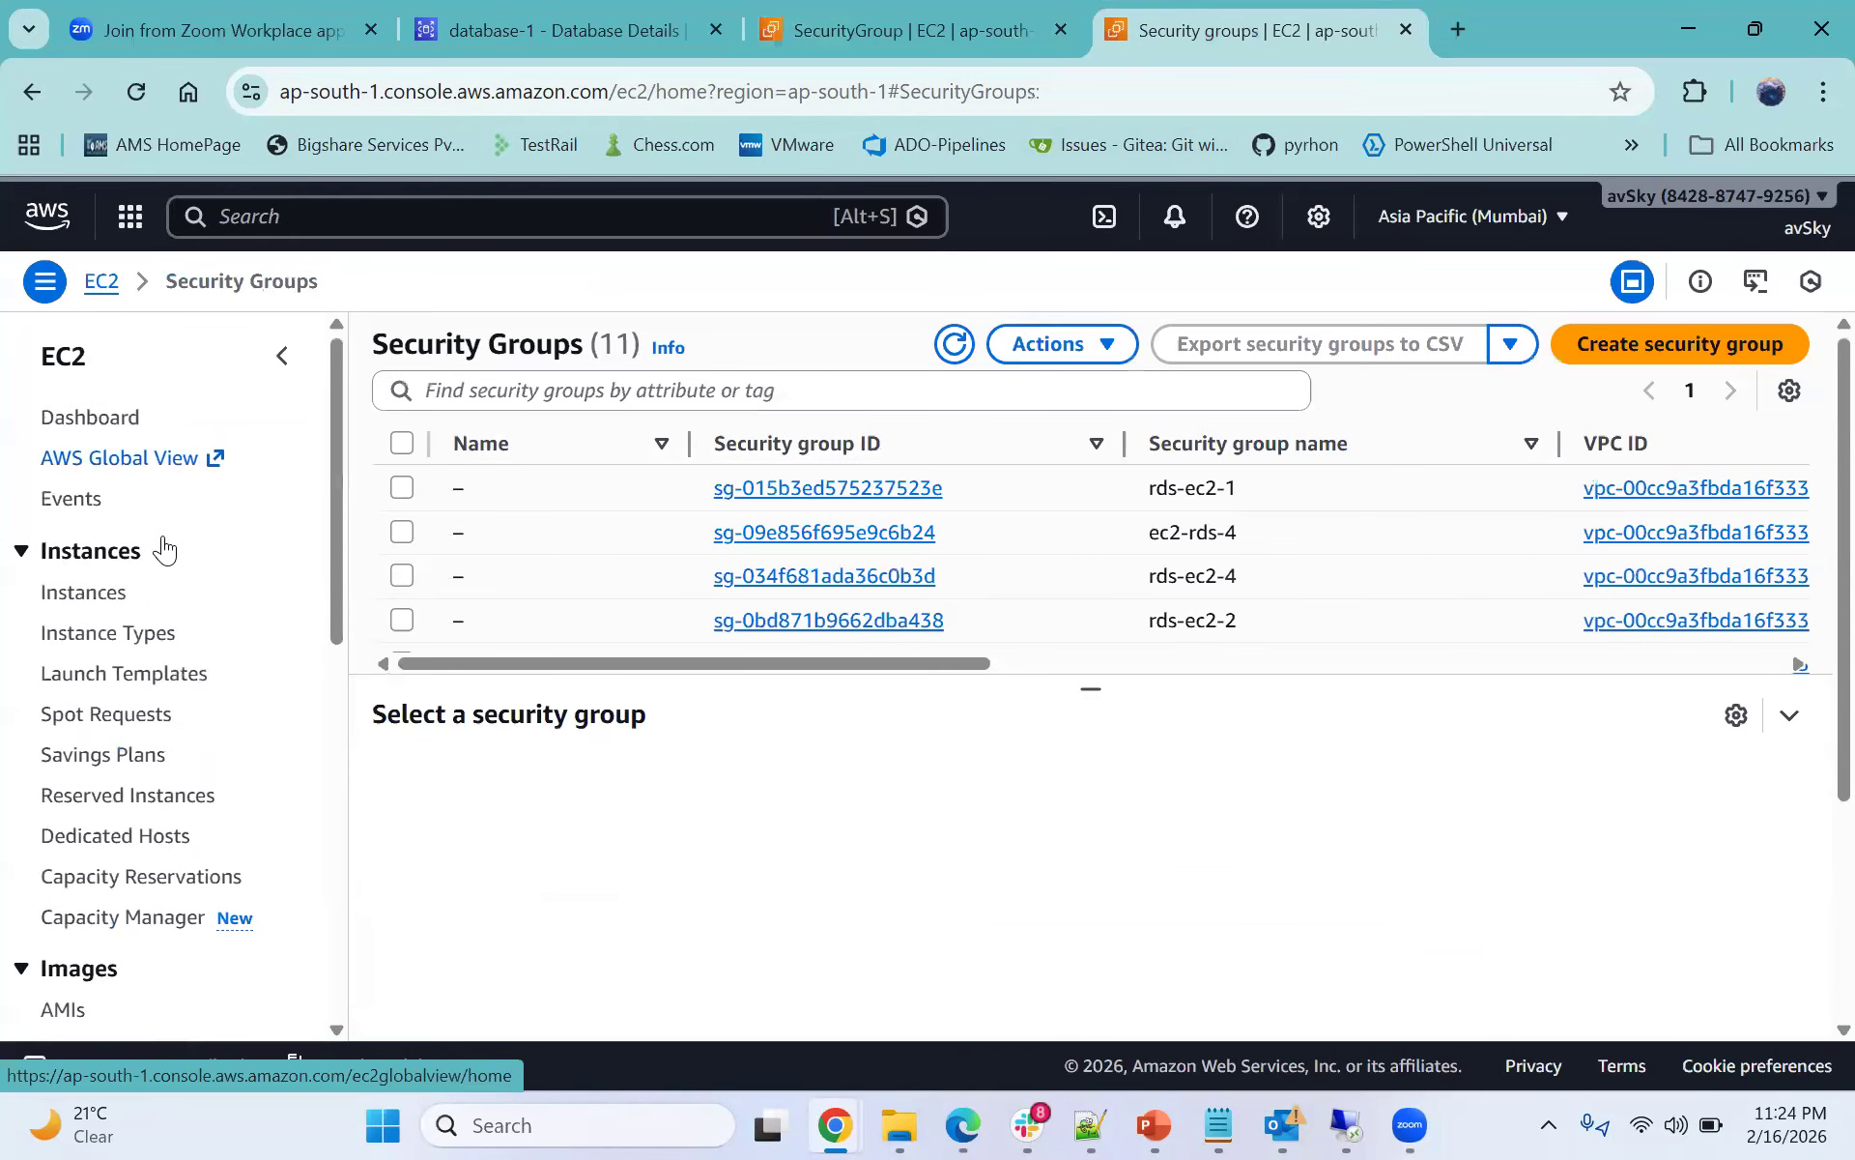
pyautogui.click(75, 594)
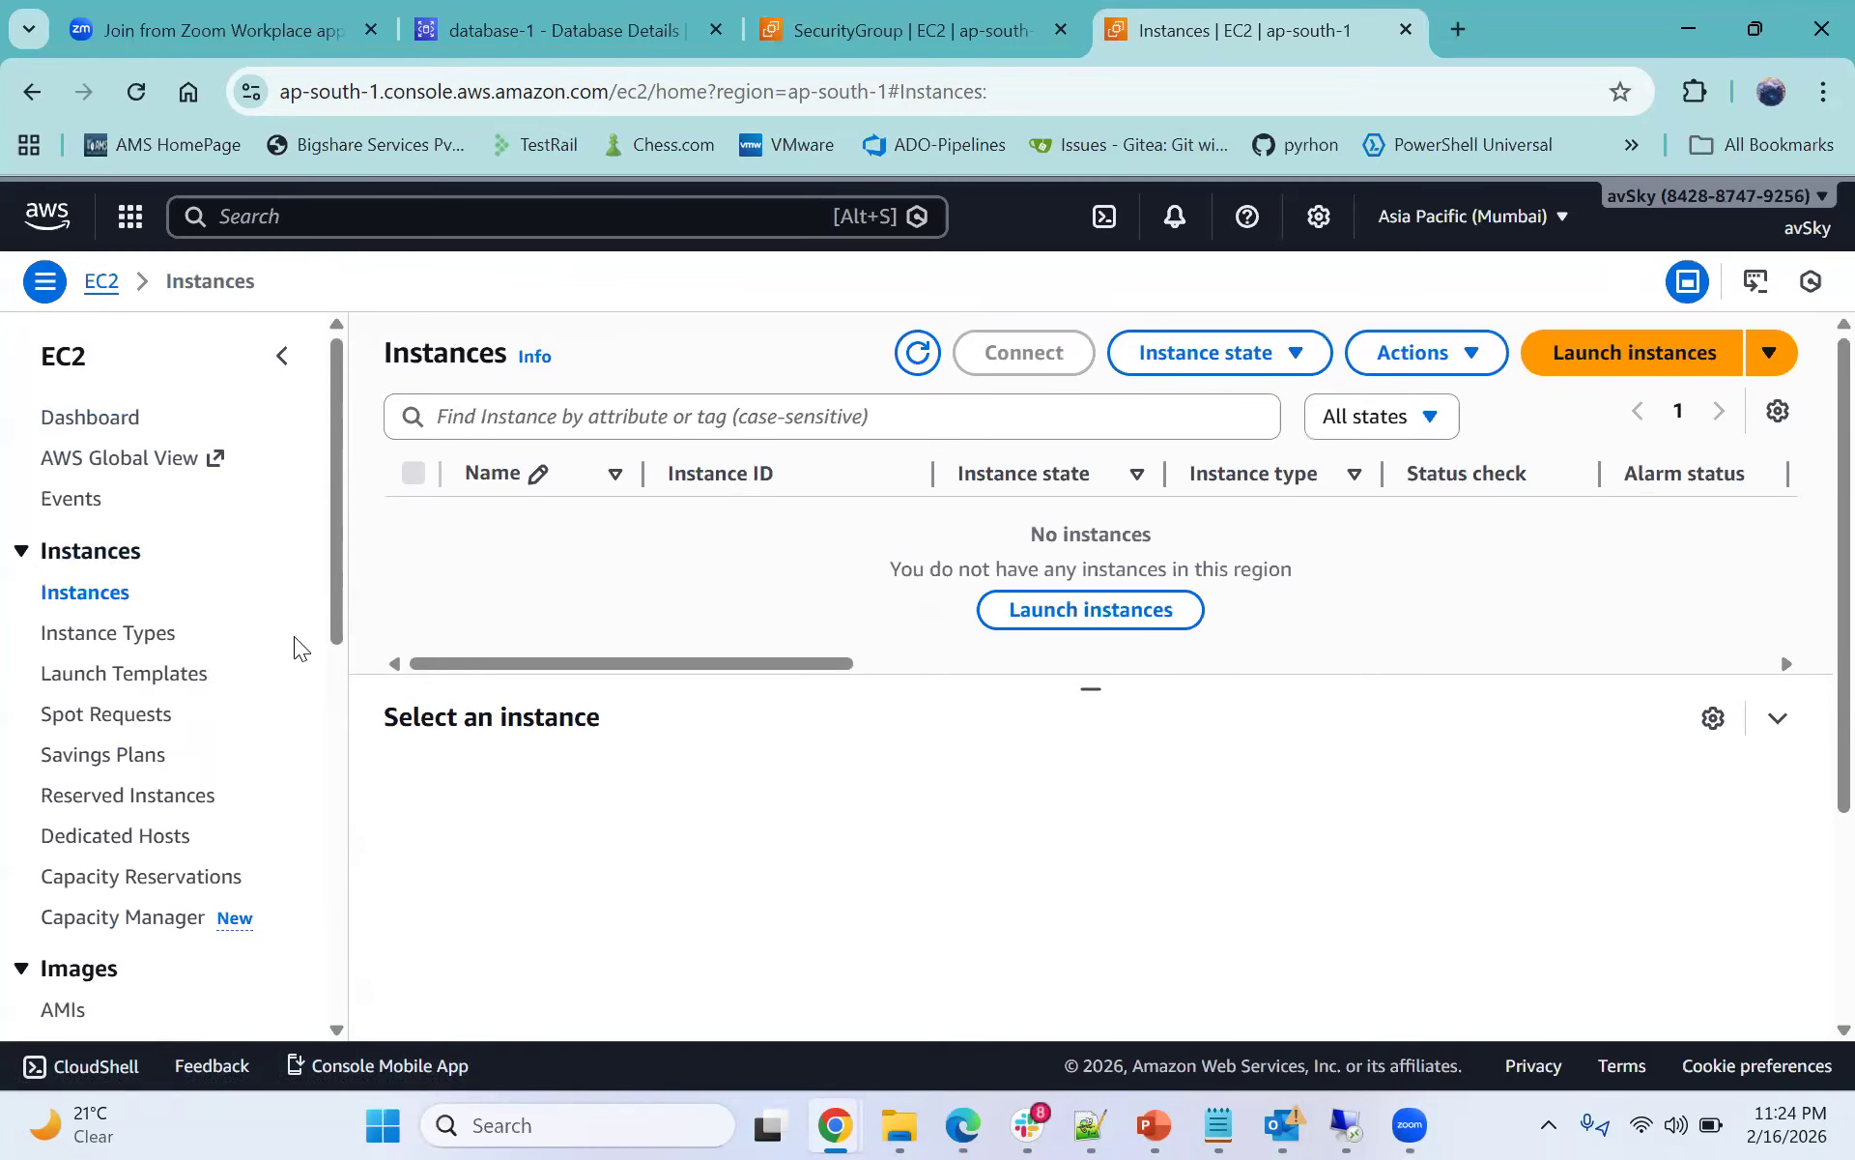
# - Start launching a new EC2 instance and name it my-web-app
pyautogui.click(1118, 626)
pyautogui.click(401, 715)
pyautogui.write('my')
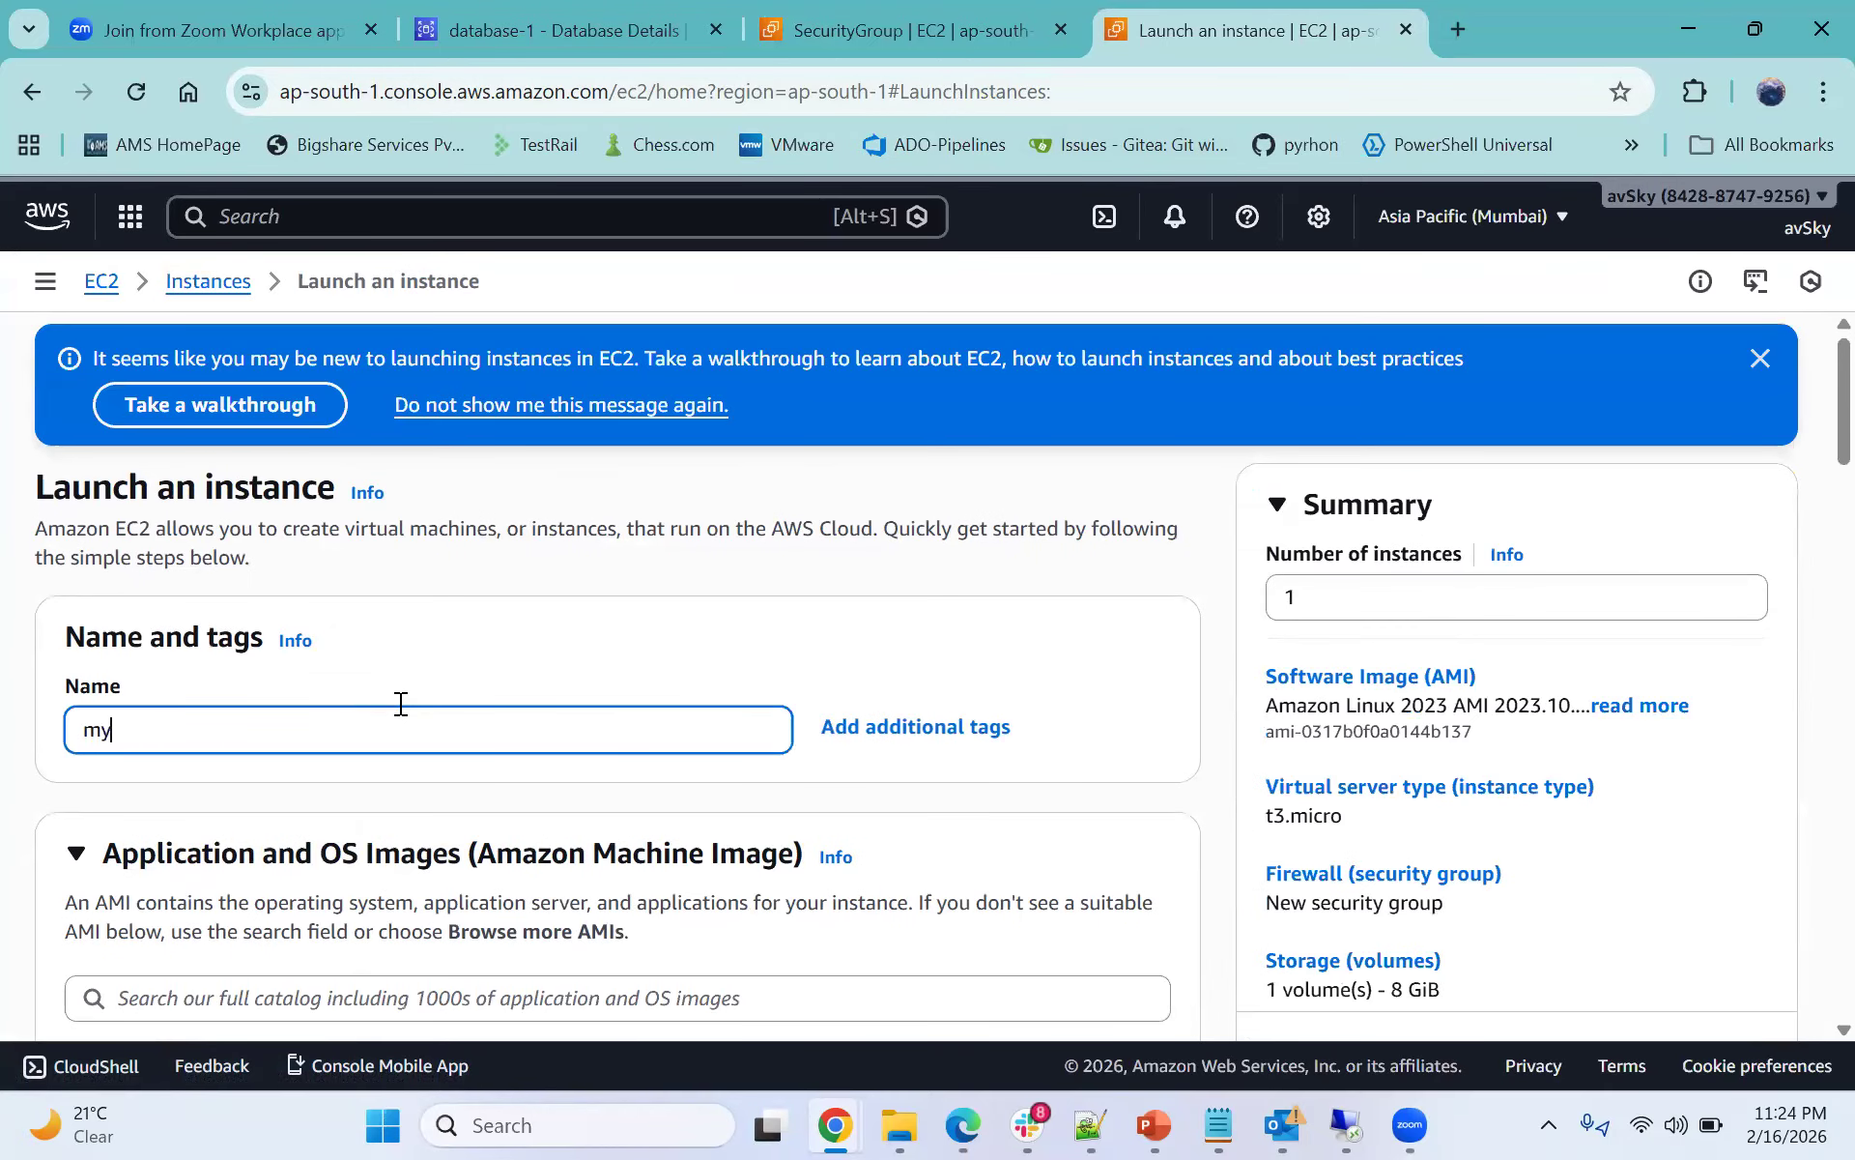
pyautogui.write('-web-app')
pyautogui.scroll(-1, 391, 715)
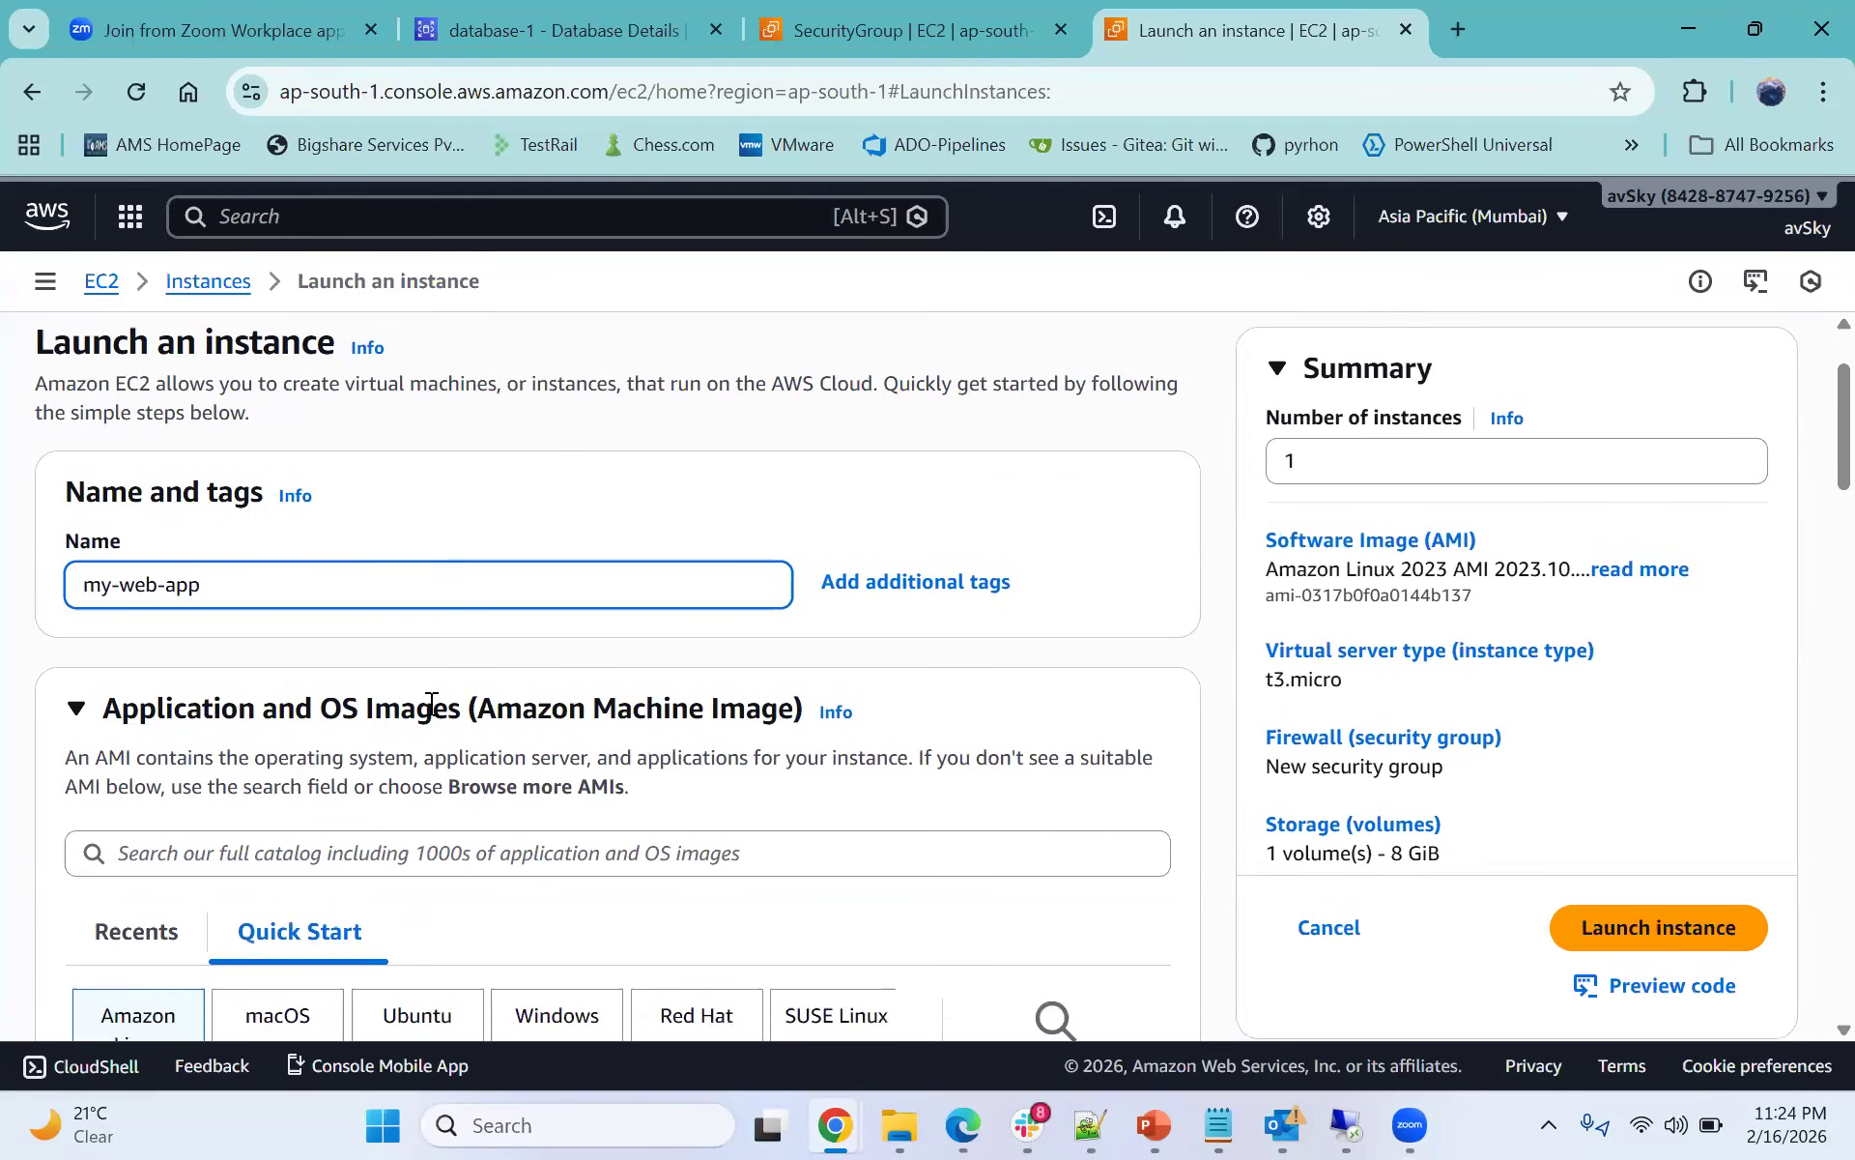
pyautogui.scroll(-4, 431, 703)
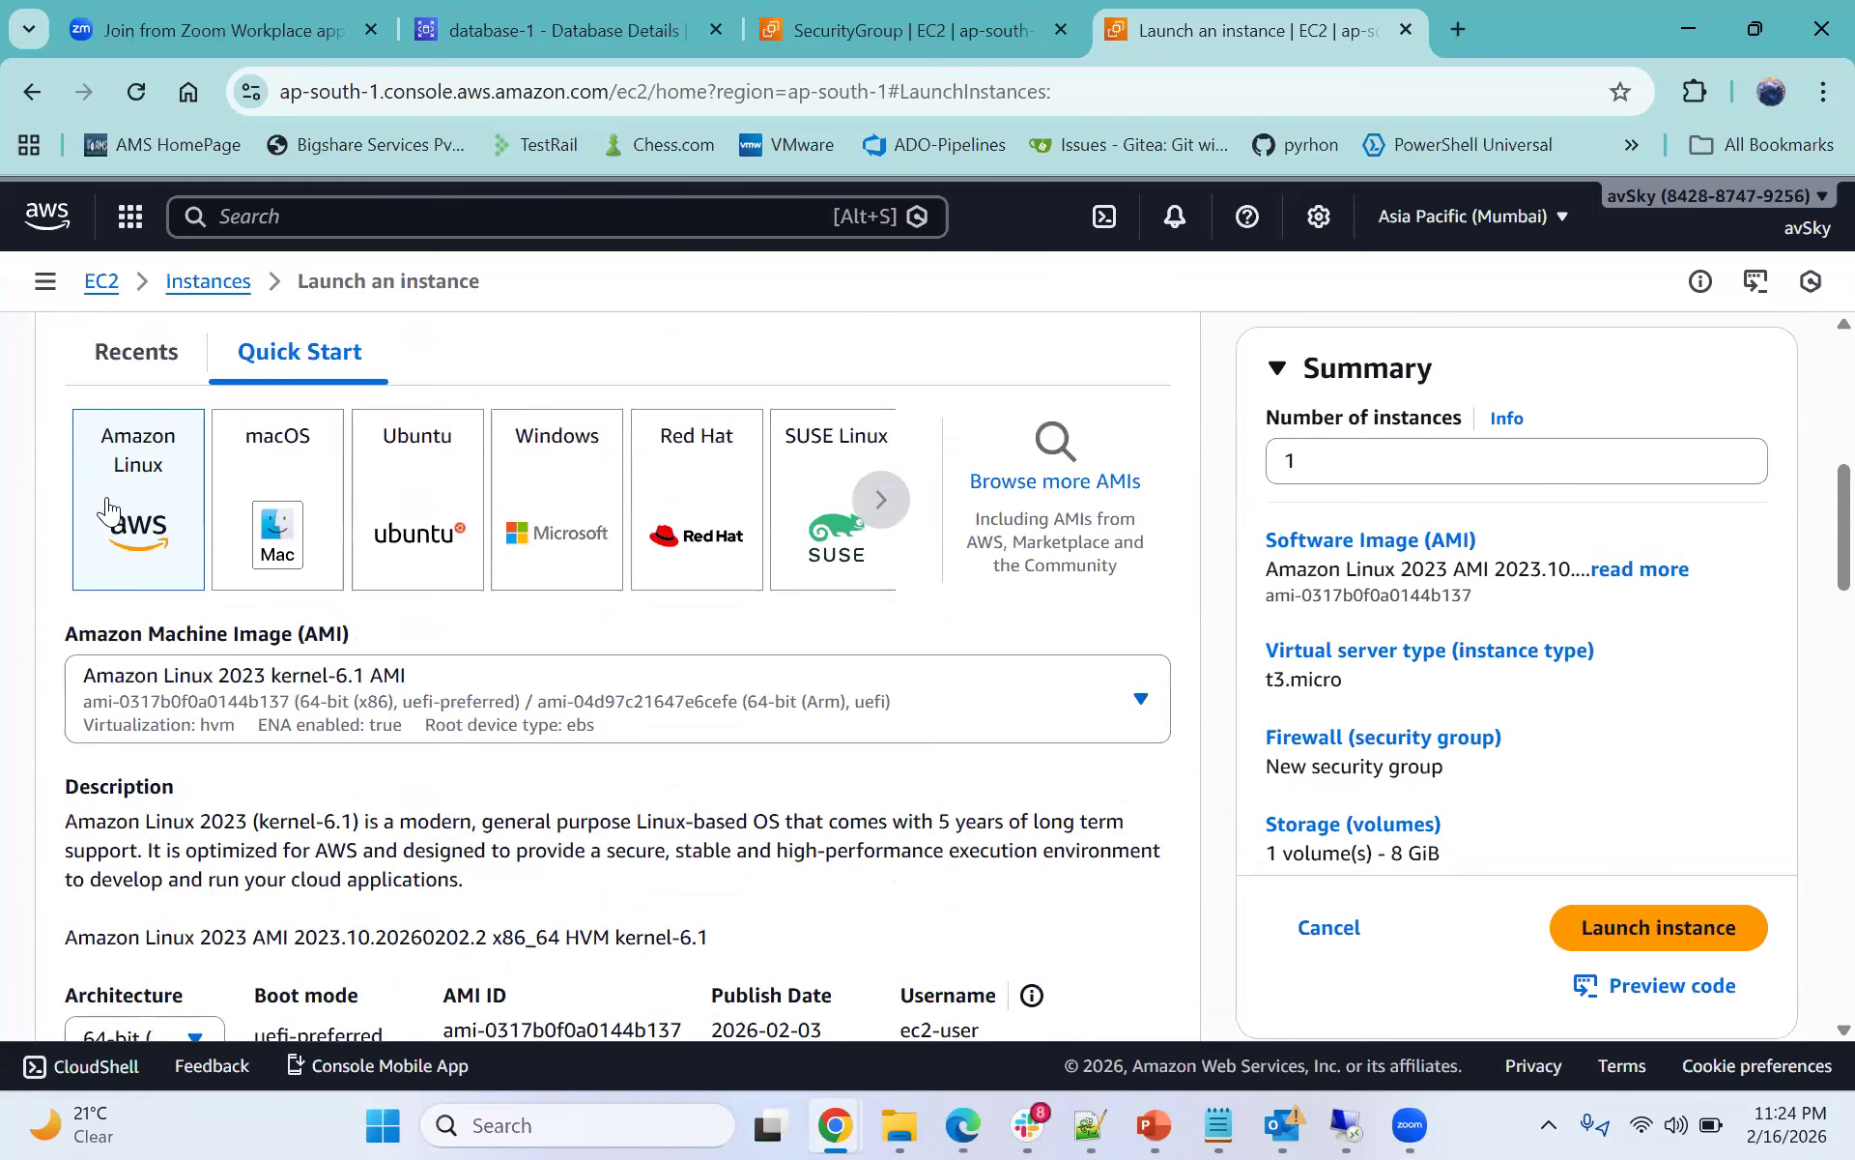
# - Set the new instance's instance type to t2.nano
pyautogui.scroll(-2, 112, 505)
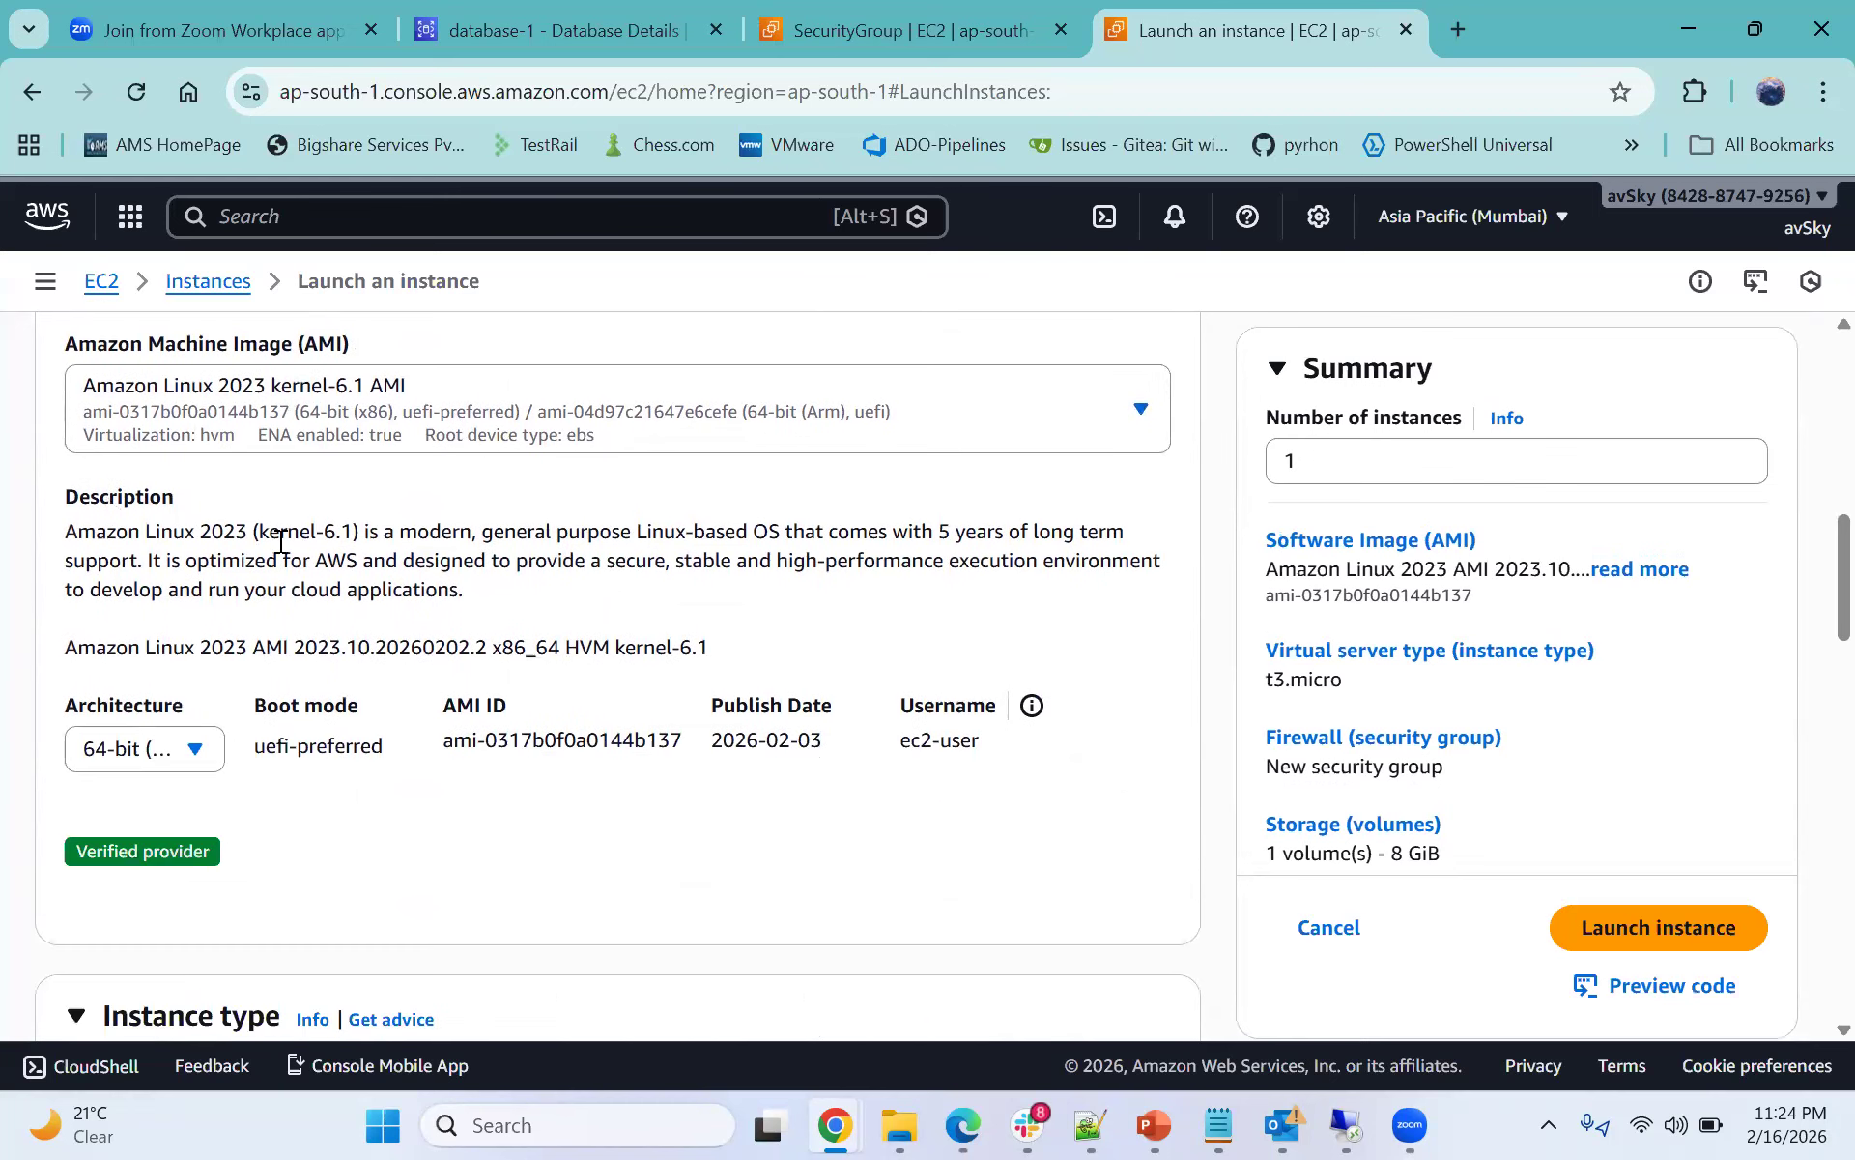
pyautogui.scroll(-5, 280, 541)
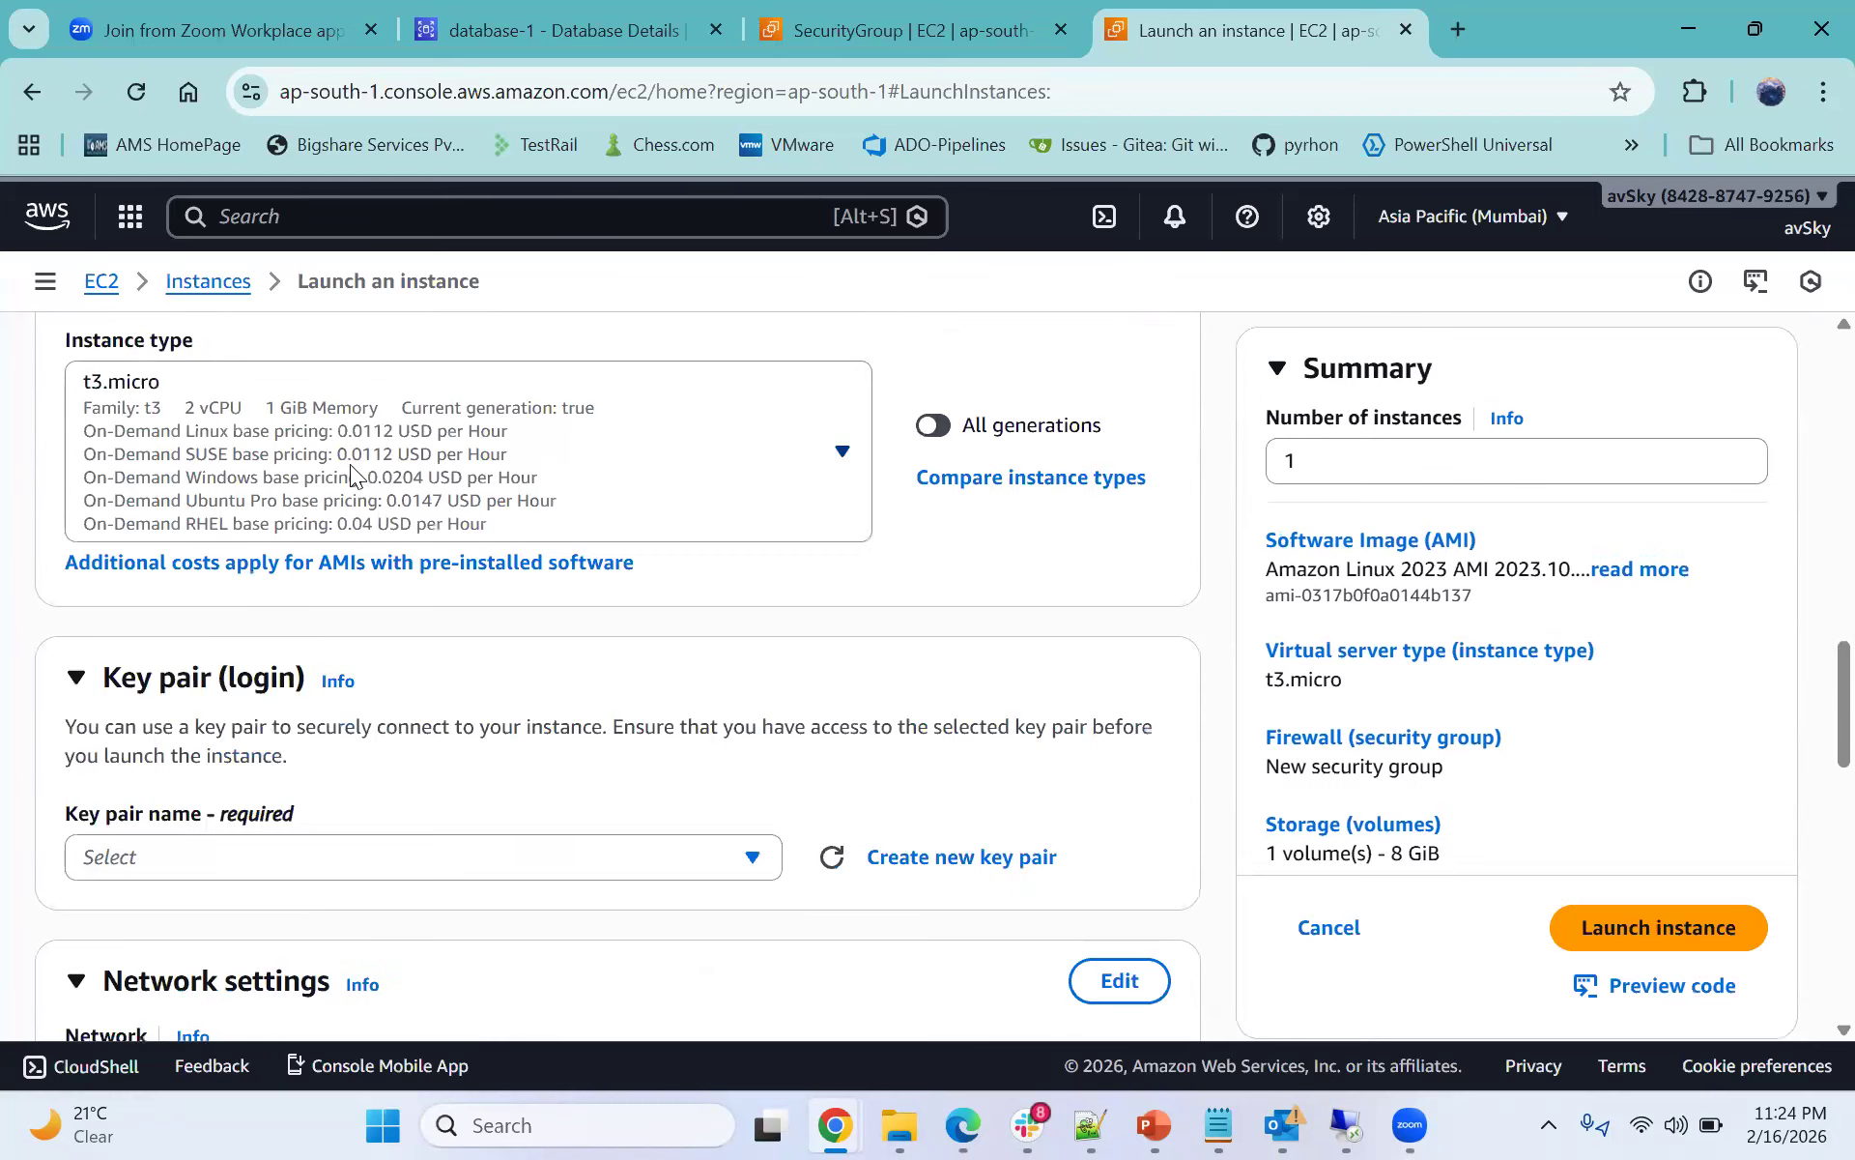
pyautogui.click(350, 464)
pyautogui.click(447, 667)
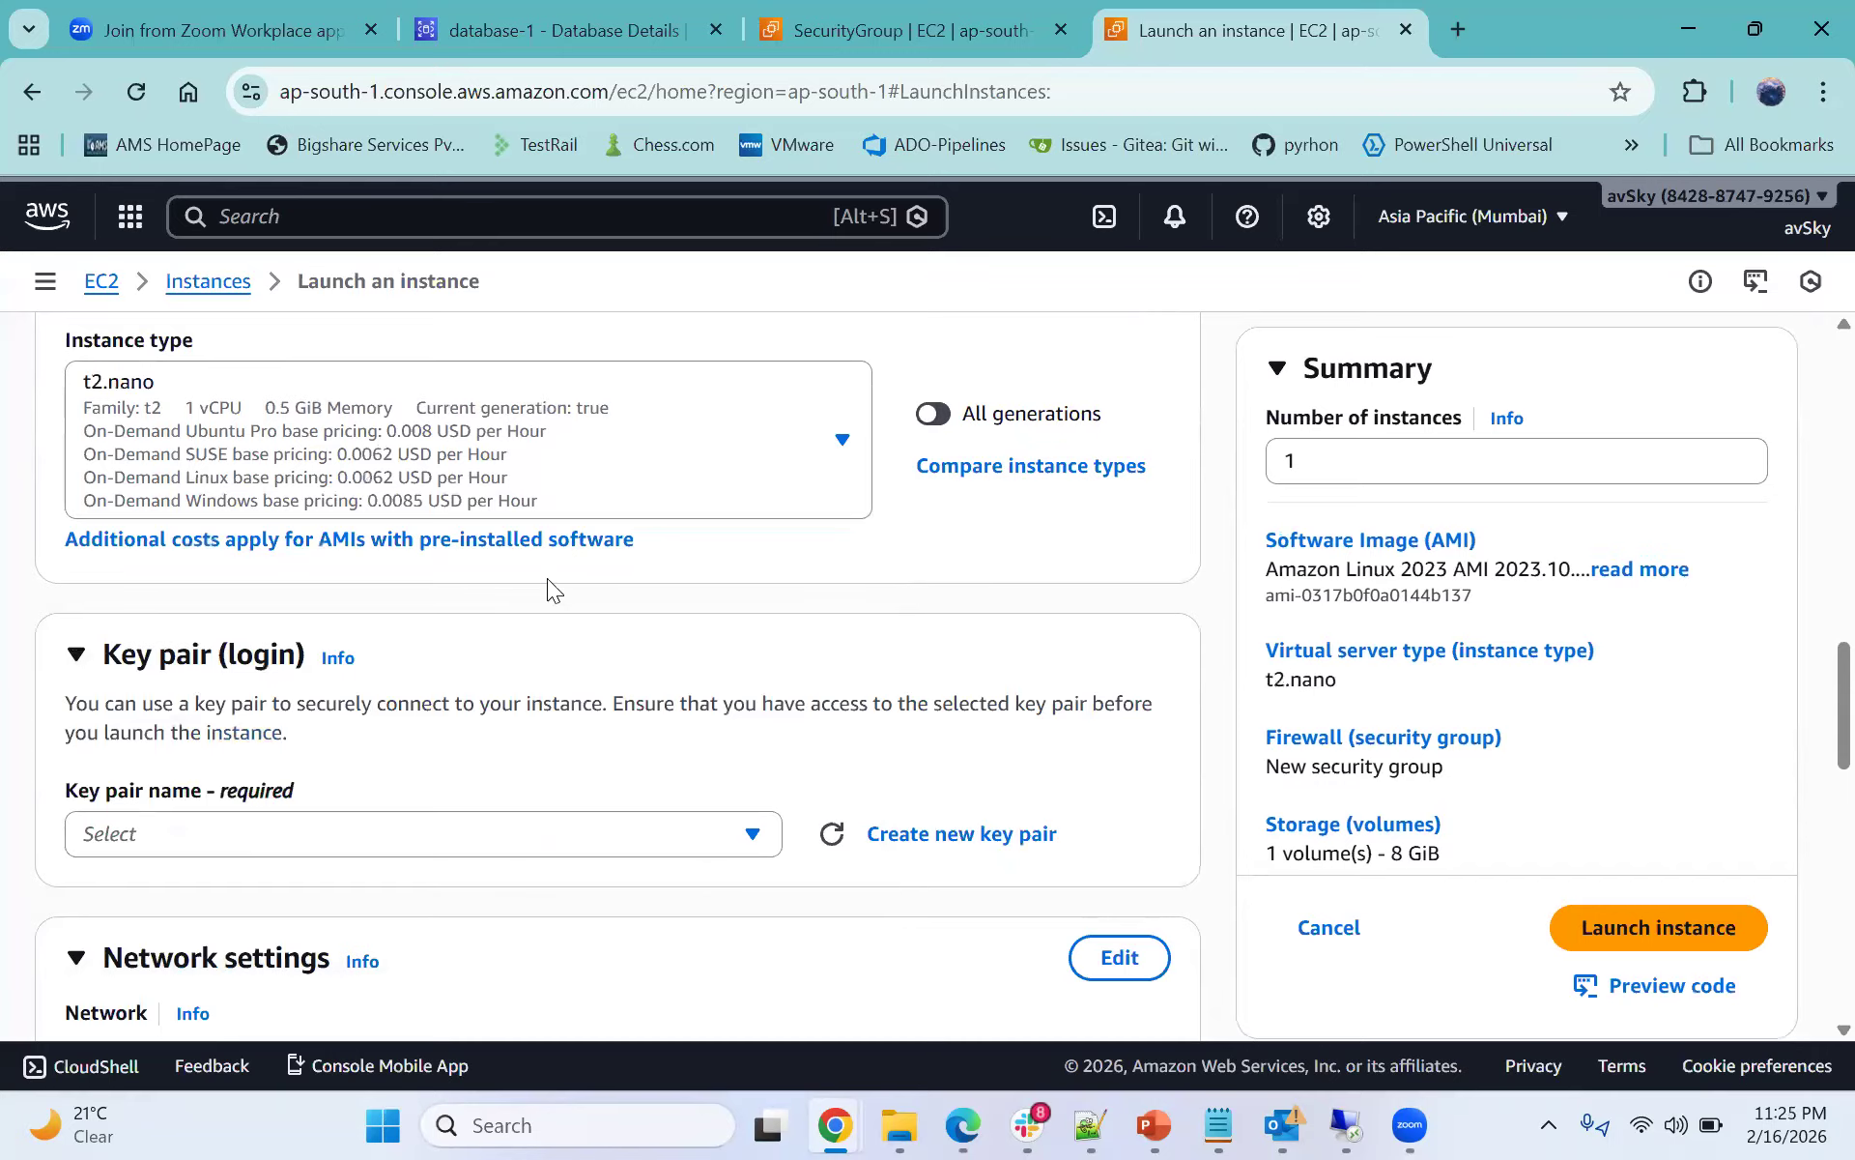
# - Select the webserver key pair for the instance
pyautogui.scroll(-1, 547, 578)
pyautogui.click(251, 690)
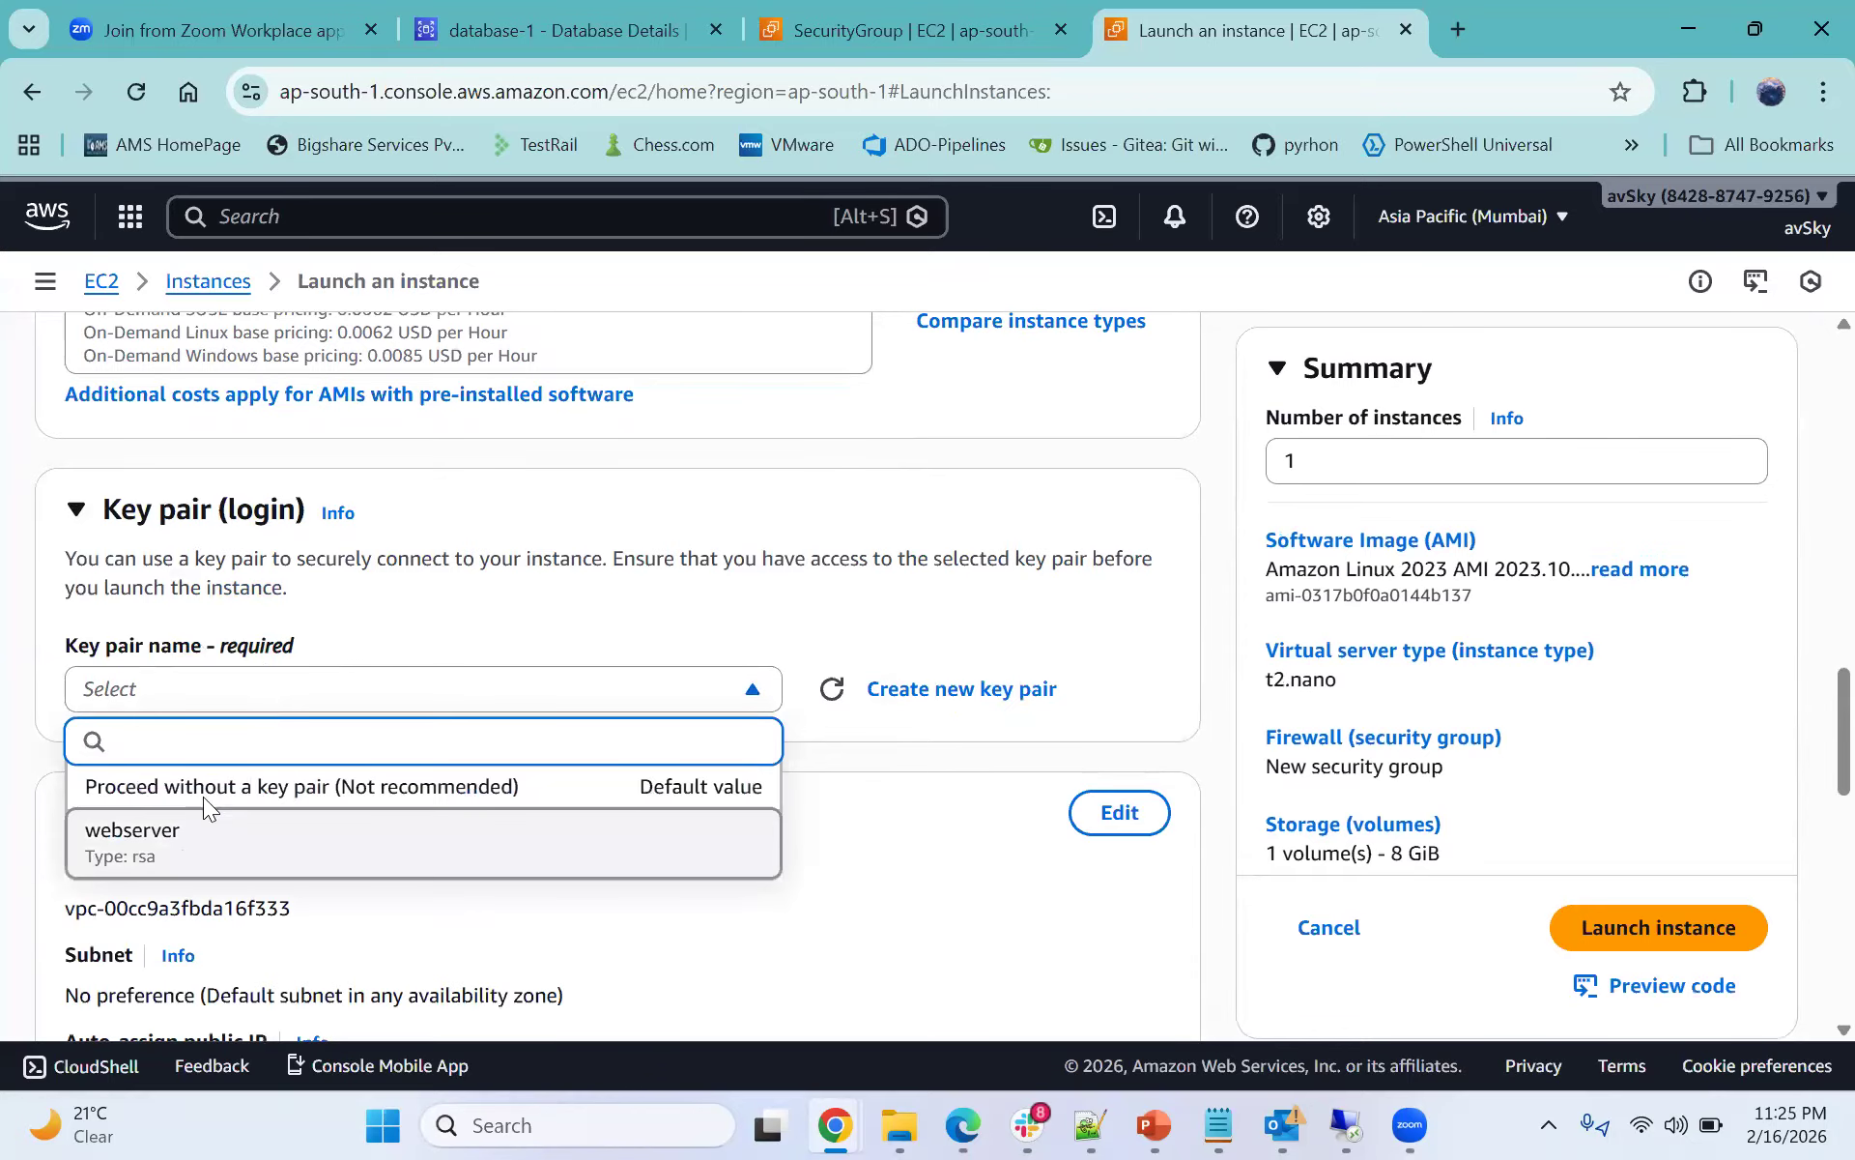
pyautogui.click(194, 836)
# - Allow HTTP traffic from the internet in the new security group settings
pyautogui.scroll(-1, 336, 672)
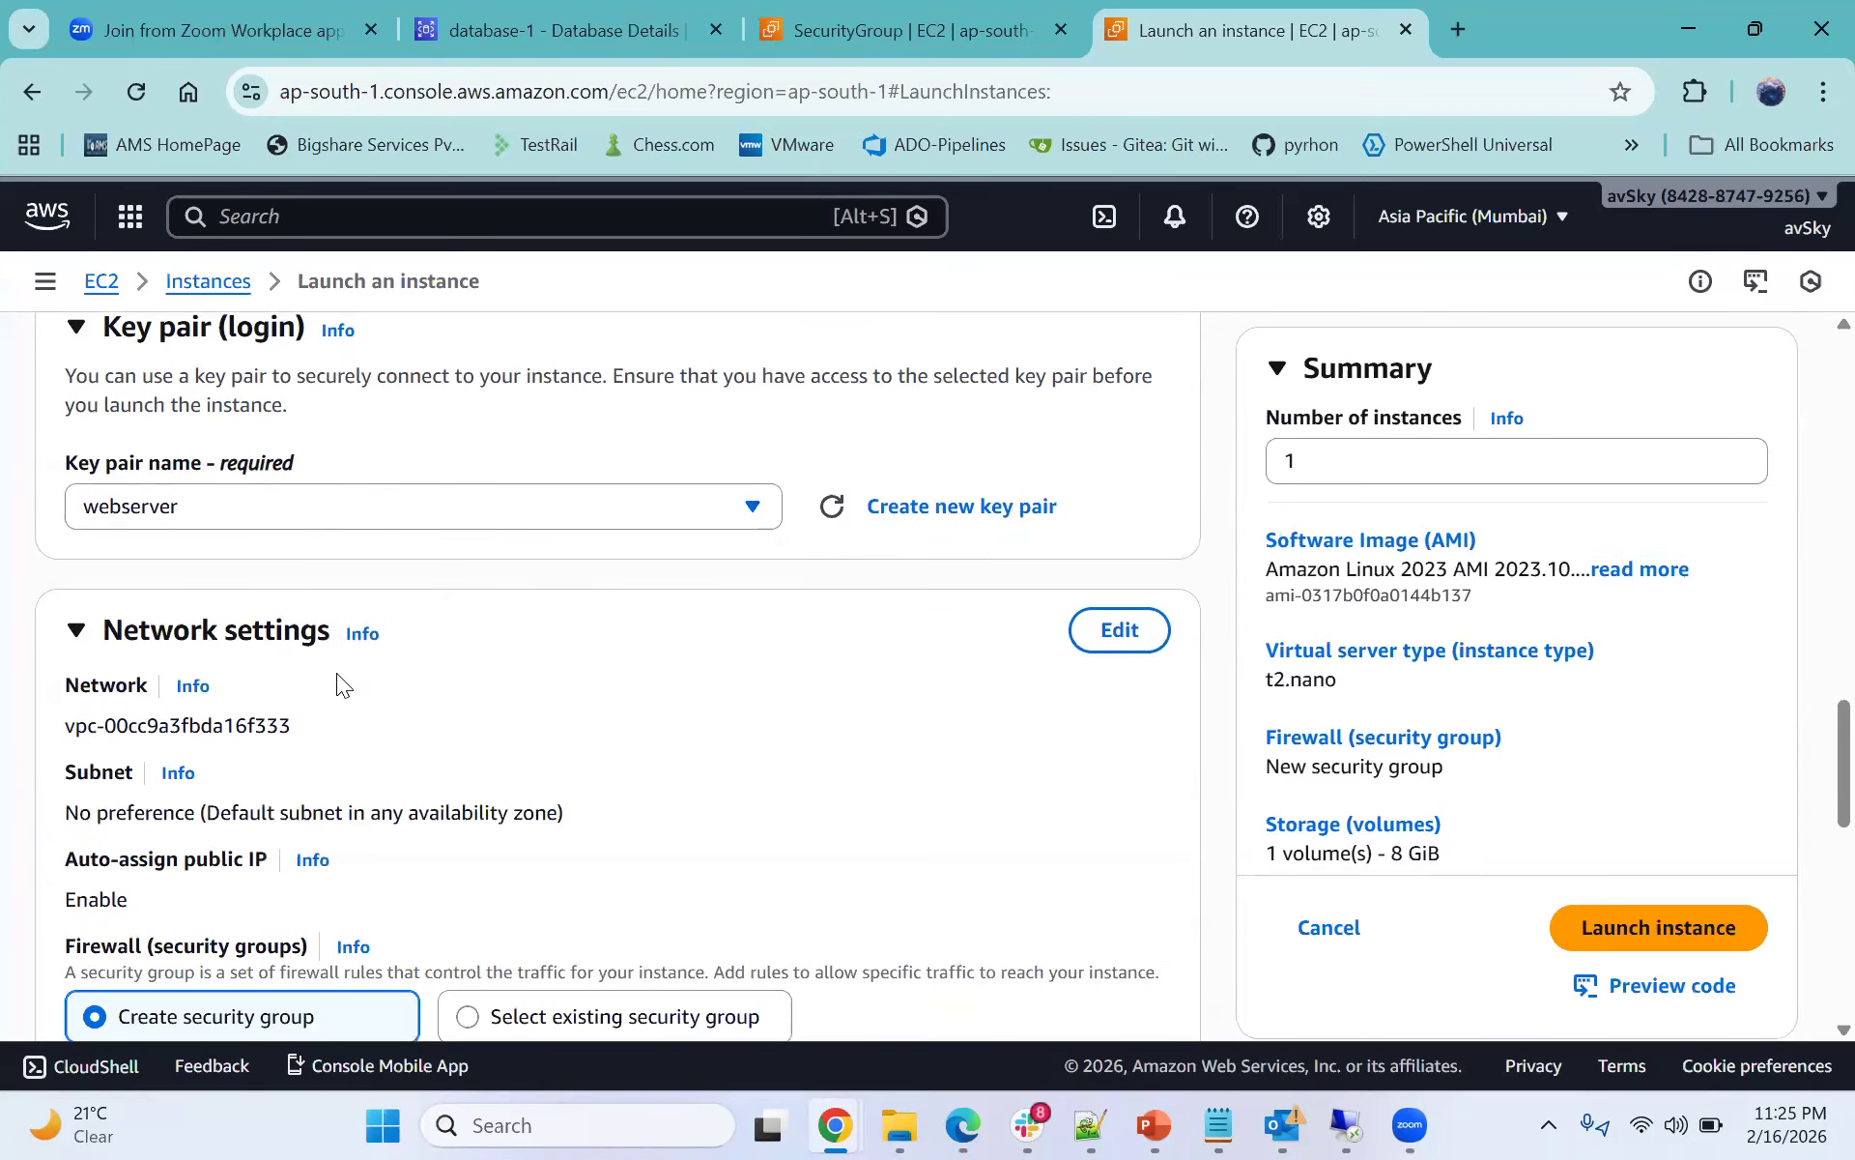
pyautogui.scroll(-1, 335, 670)
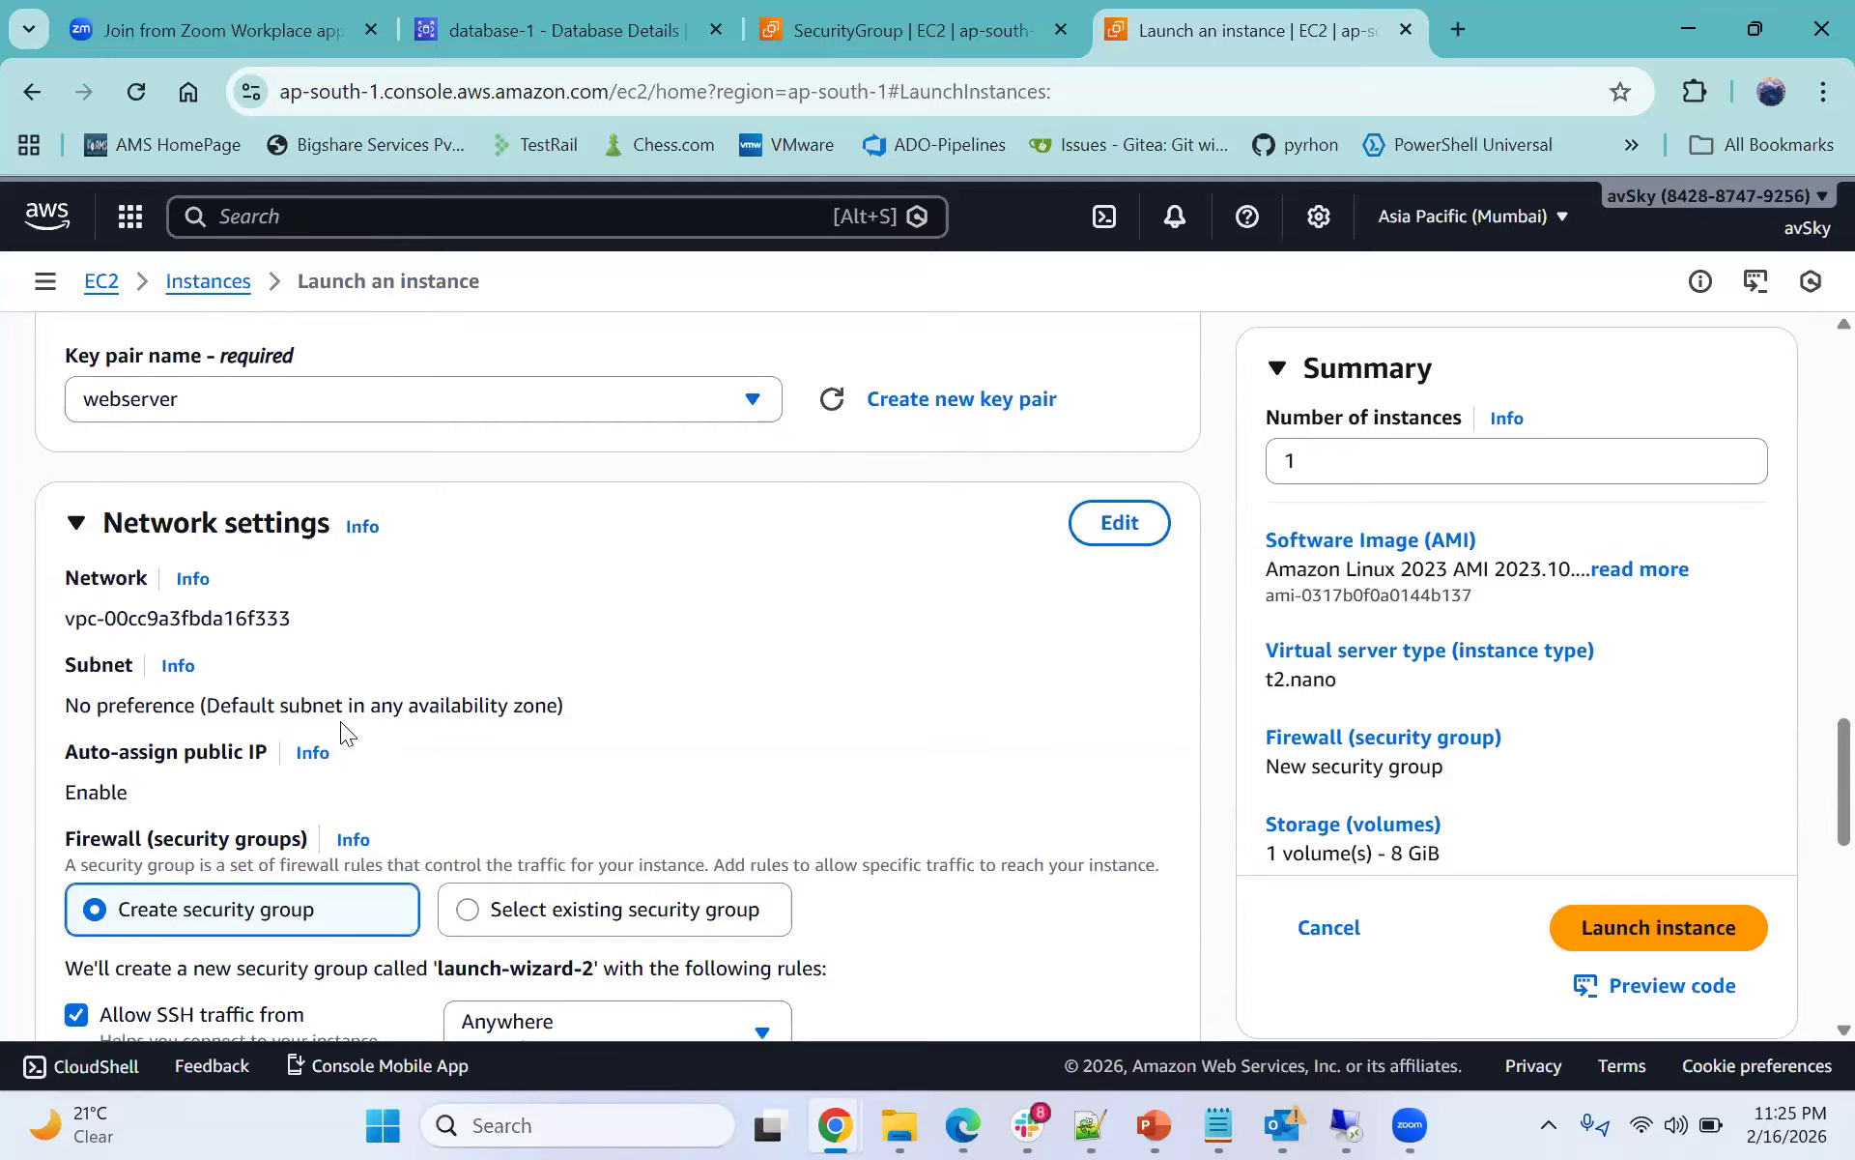
pyautogui.scroll(-3, 341, 721)
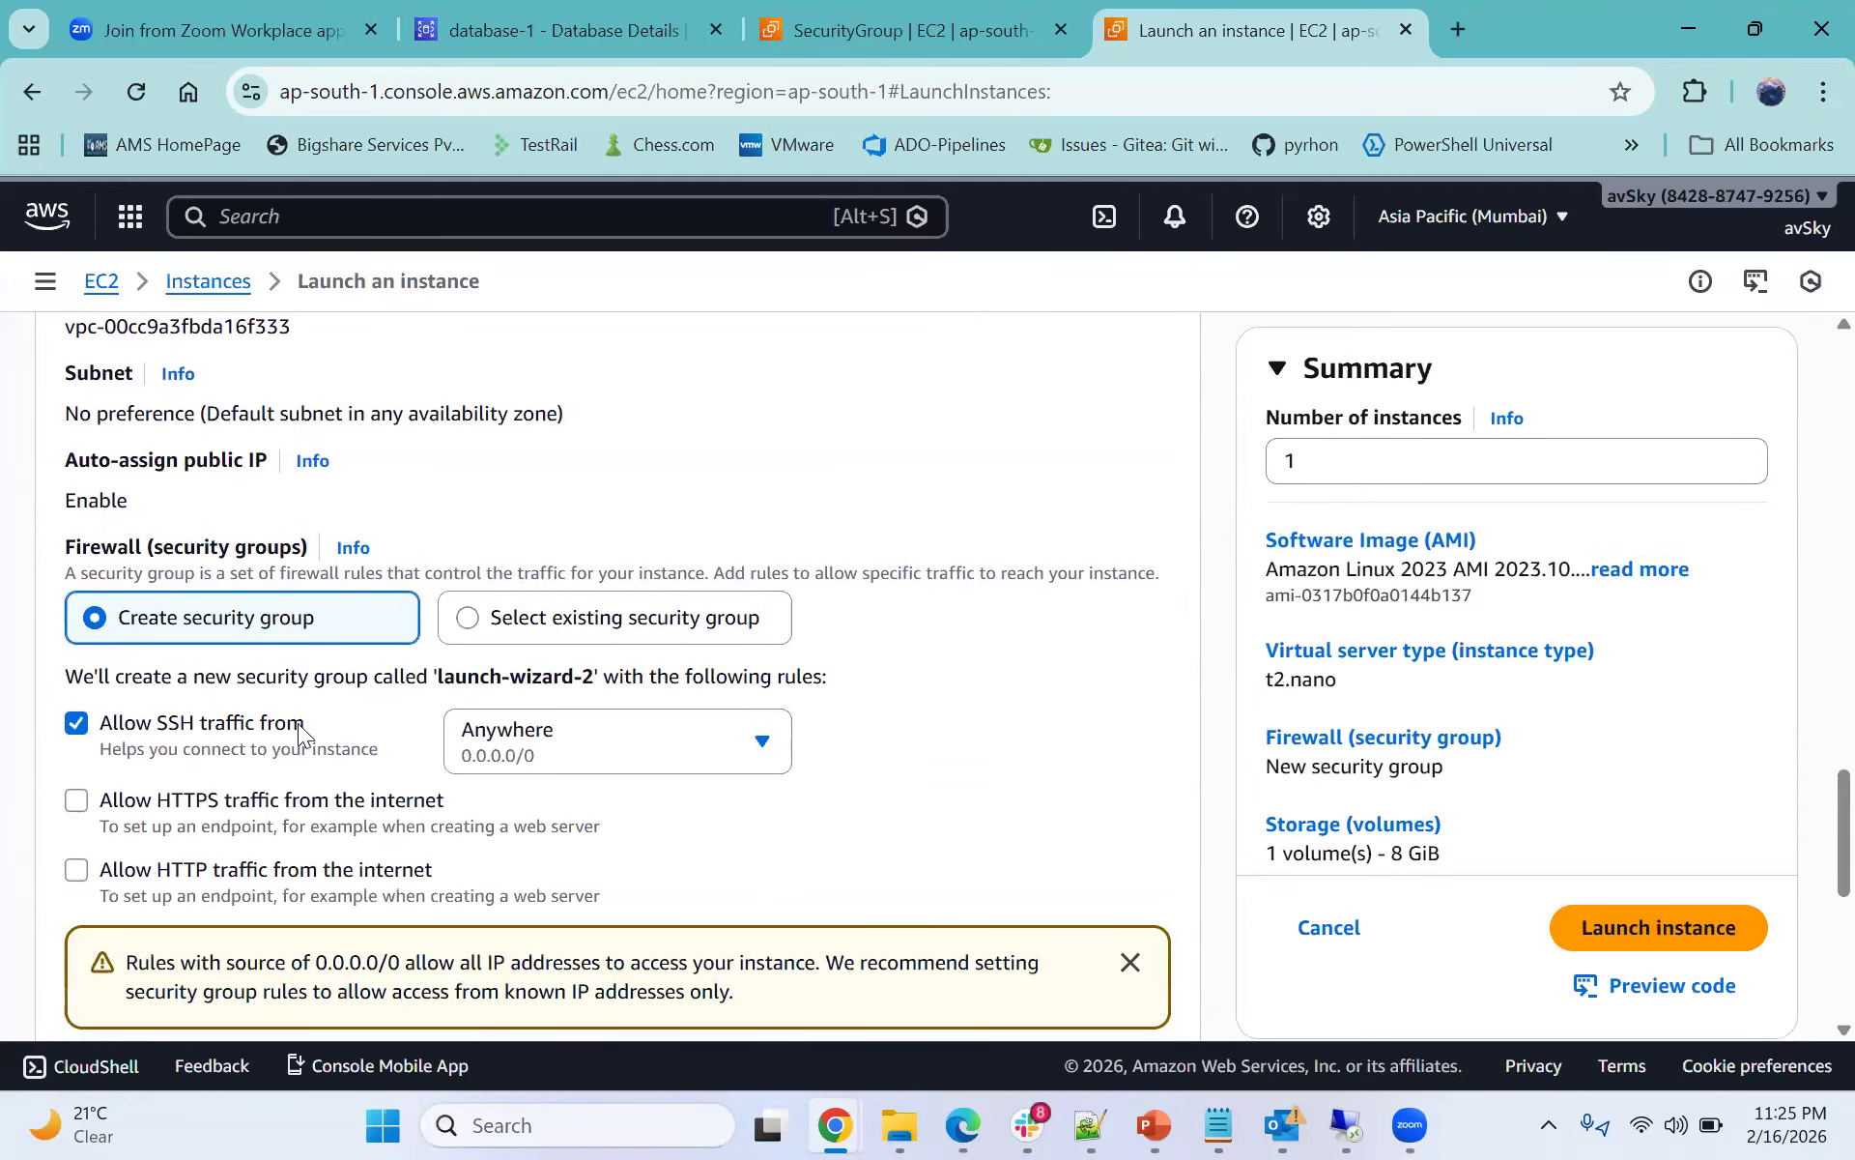
pyautogui.scroll(-1, 177, 746)
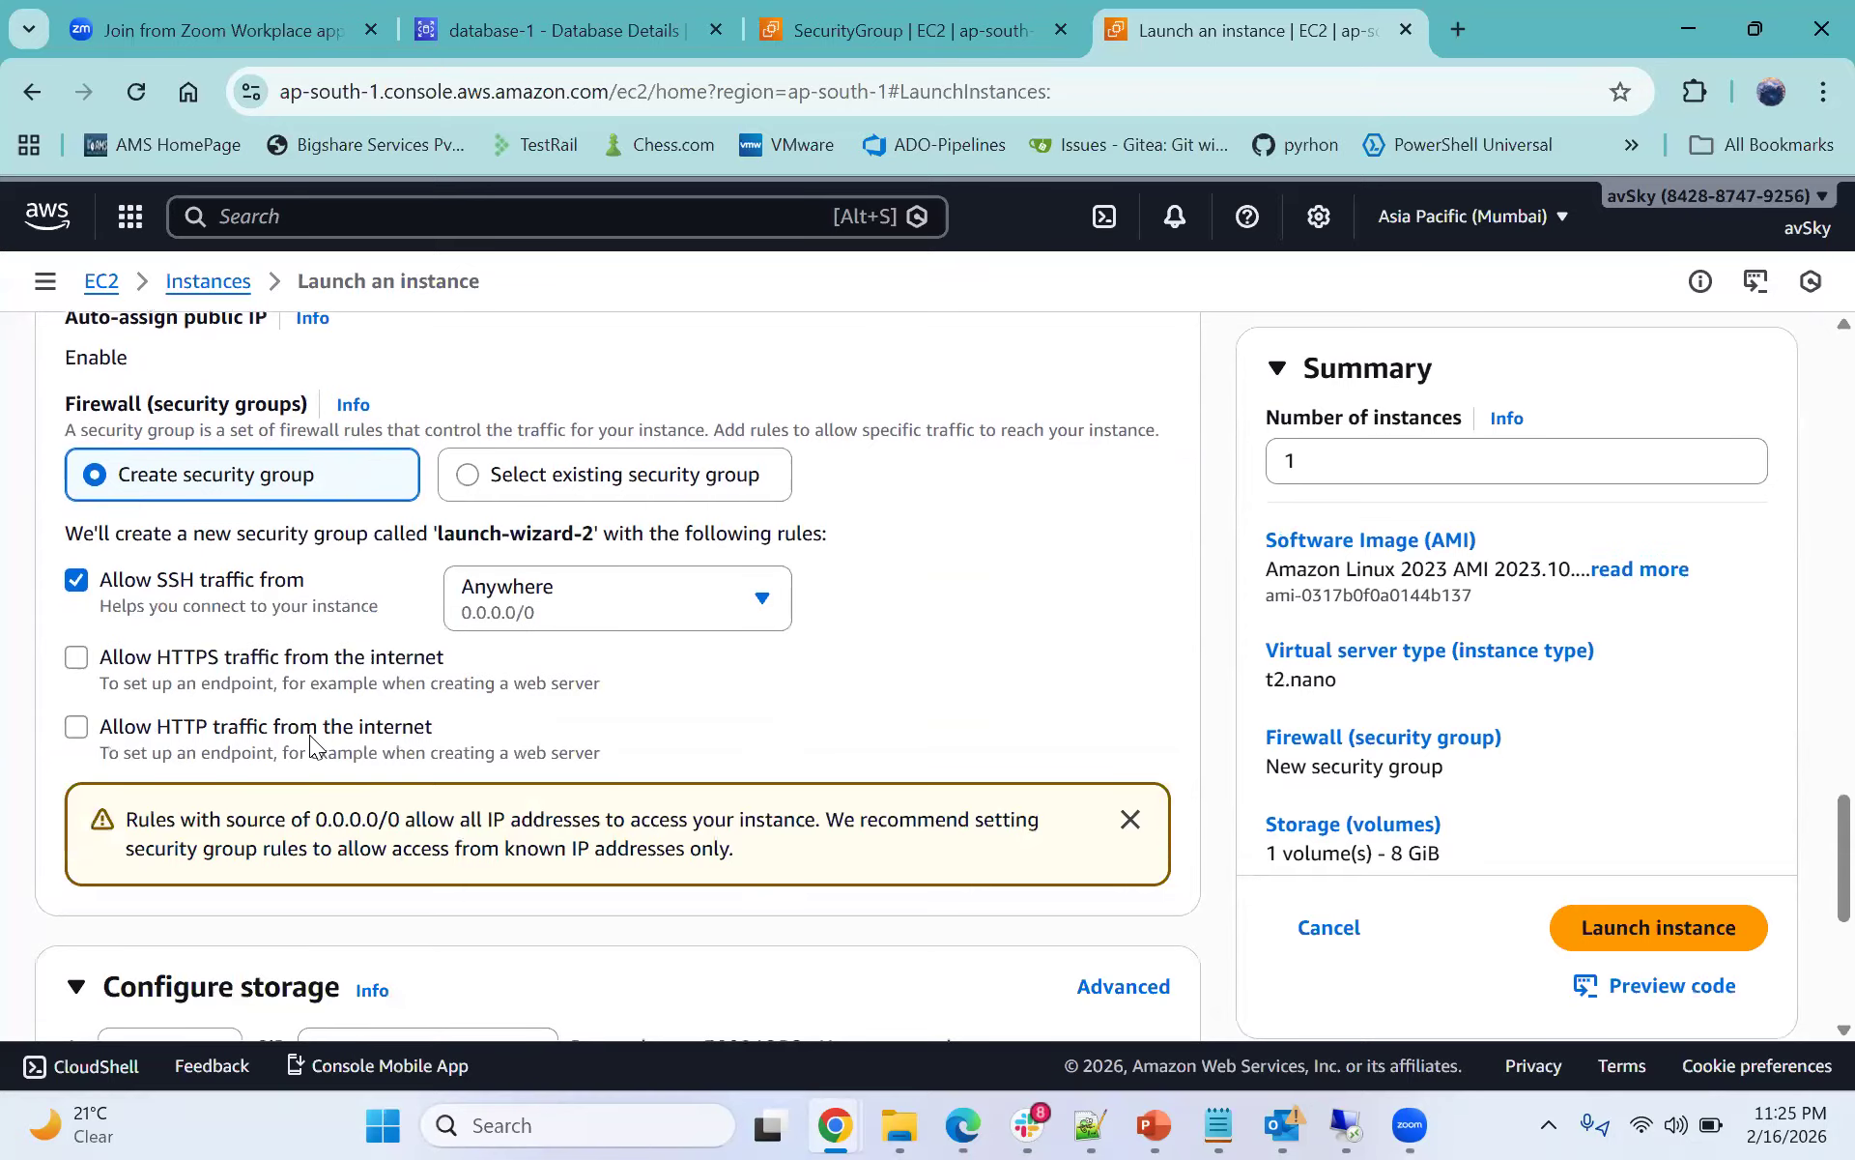
pyautogui.click(78, 732)
pyautogui.moveTo(197, 726); pyautogui.dragTo(207, 727)
pyautogui.click(80, 731)
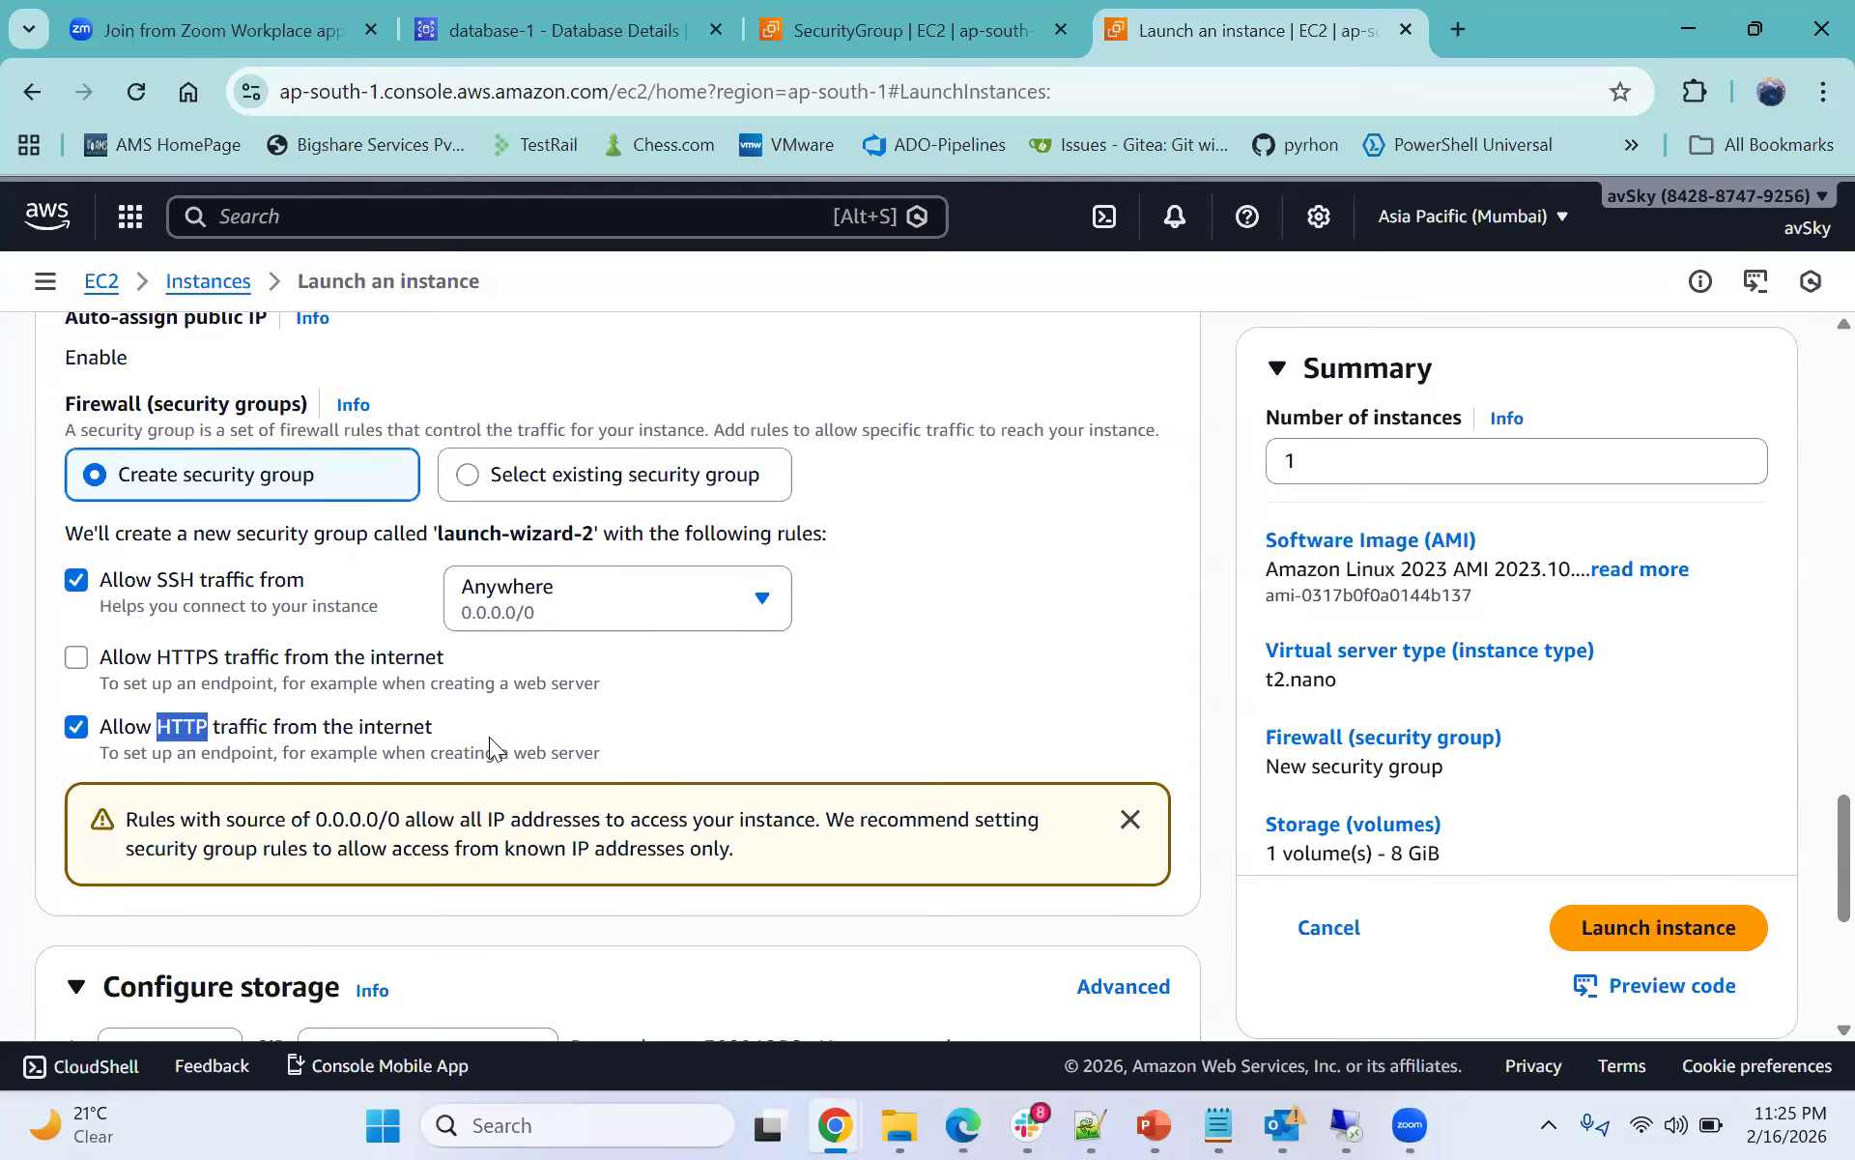
# - Launch the my-web-app instance
pyautogui.scroll(-5, 489, 737)
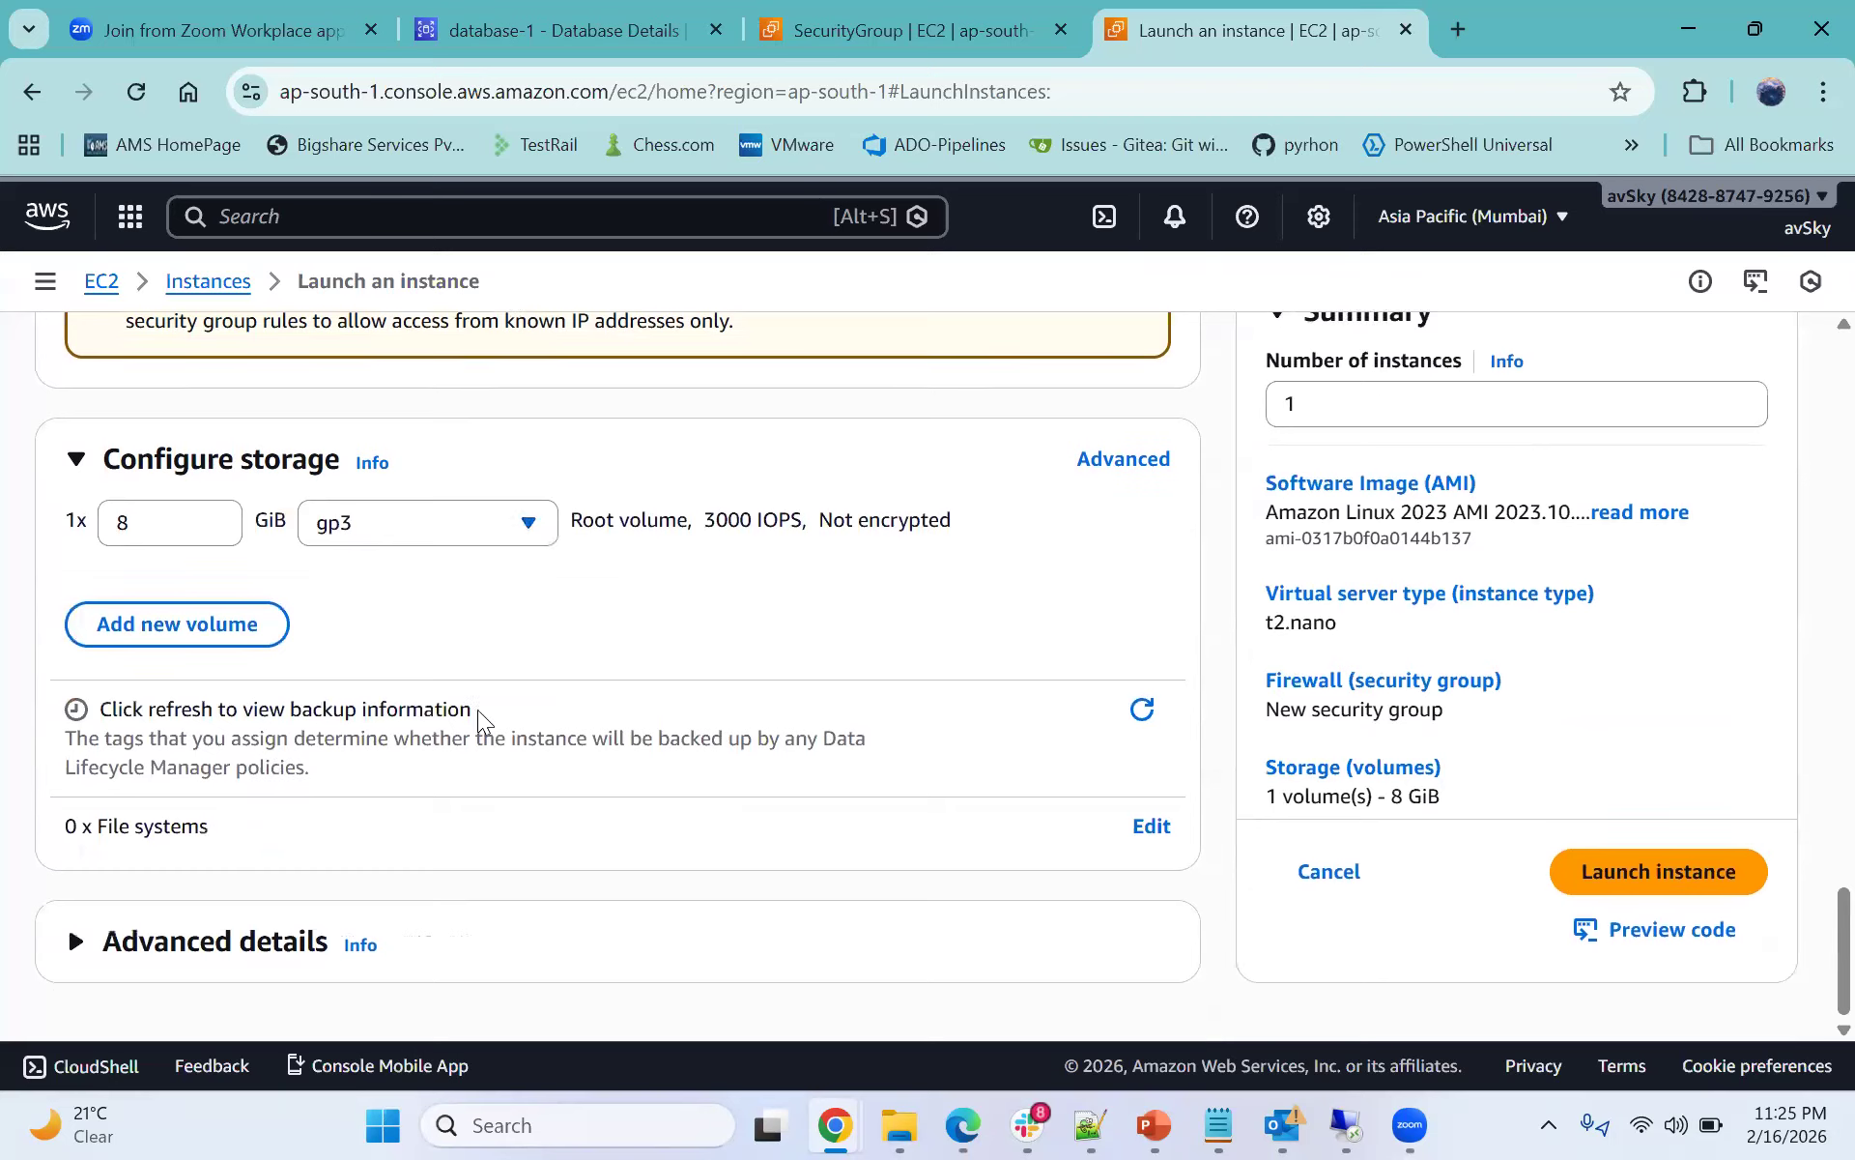
pyautogui.click(1545, 887)
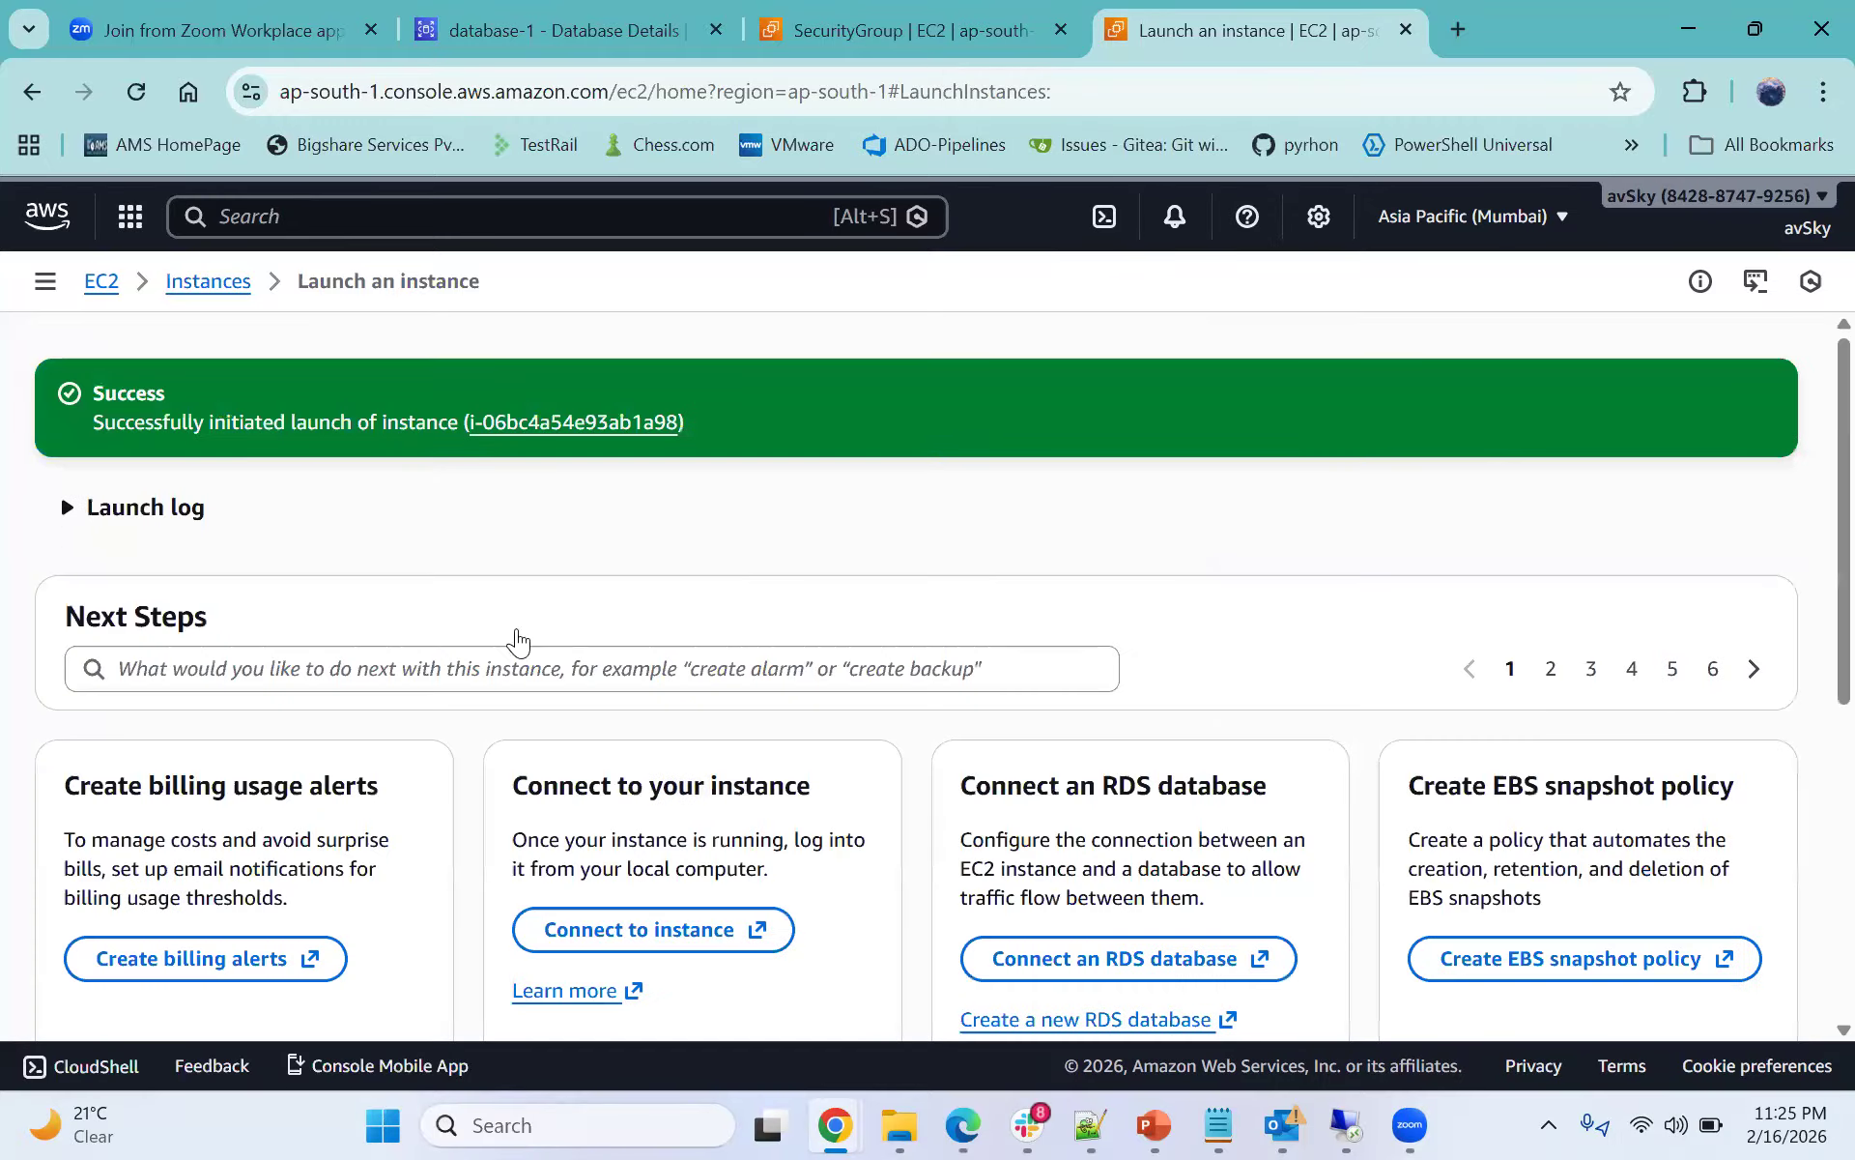
# - Connect to the new instance through EC2 Instance Connect using its public IP and the ec2-user username
pyautogui.scroll(-3, 518, 638)
pyautogui.click(628, 639)
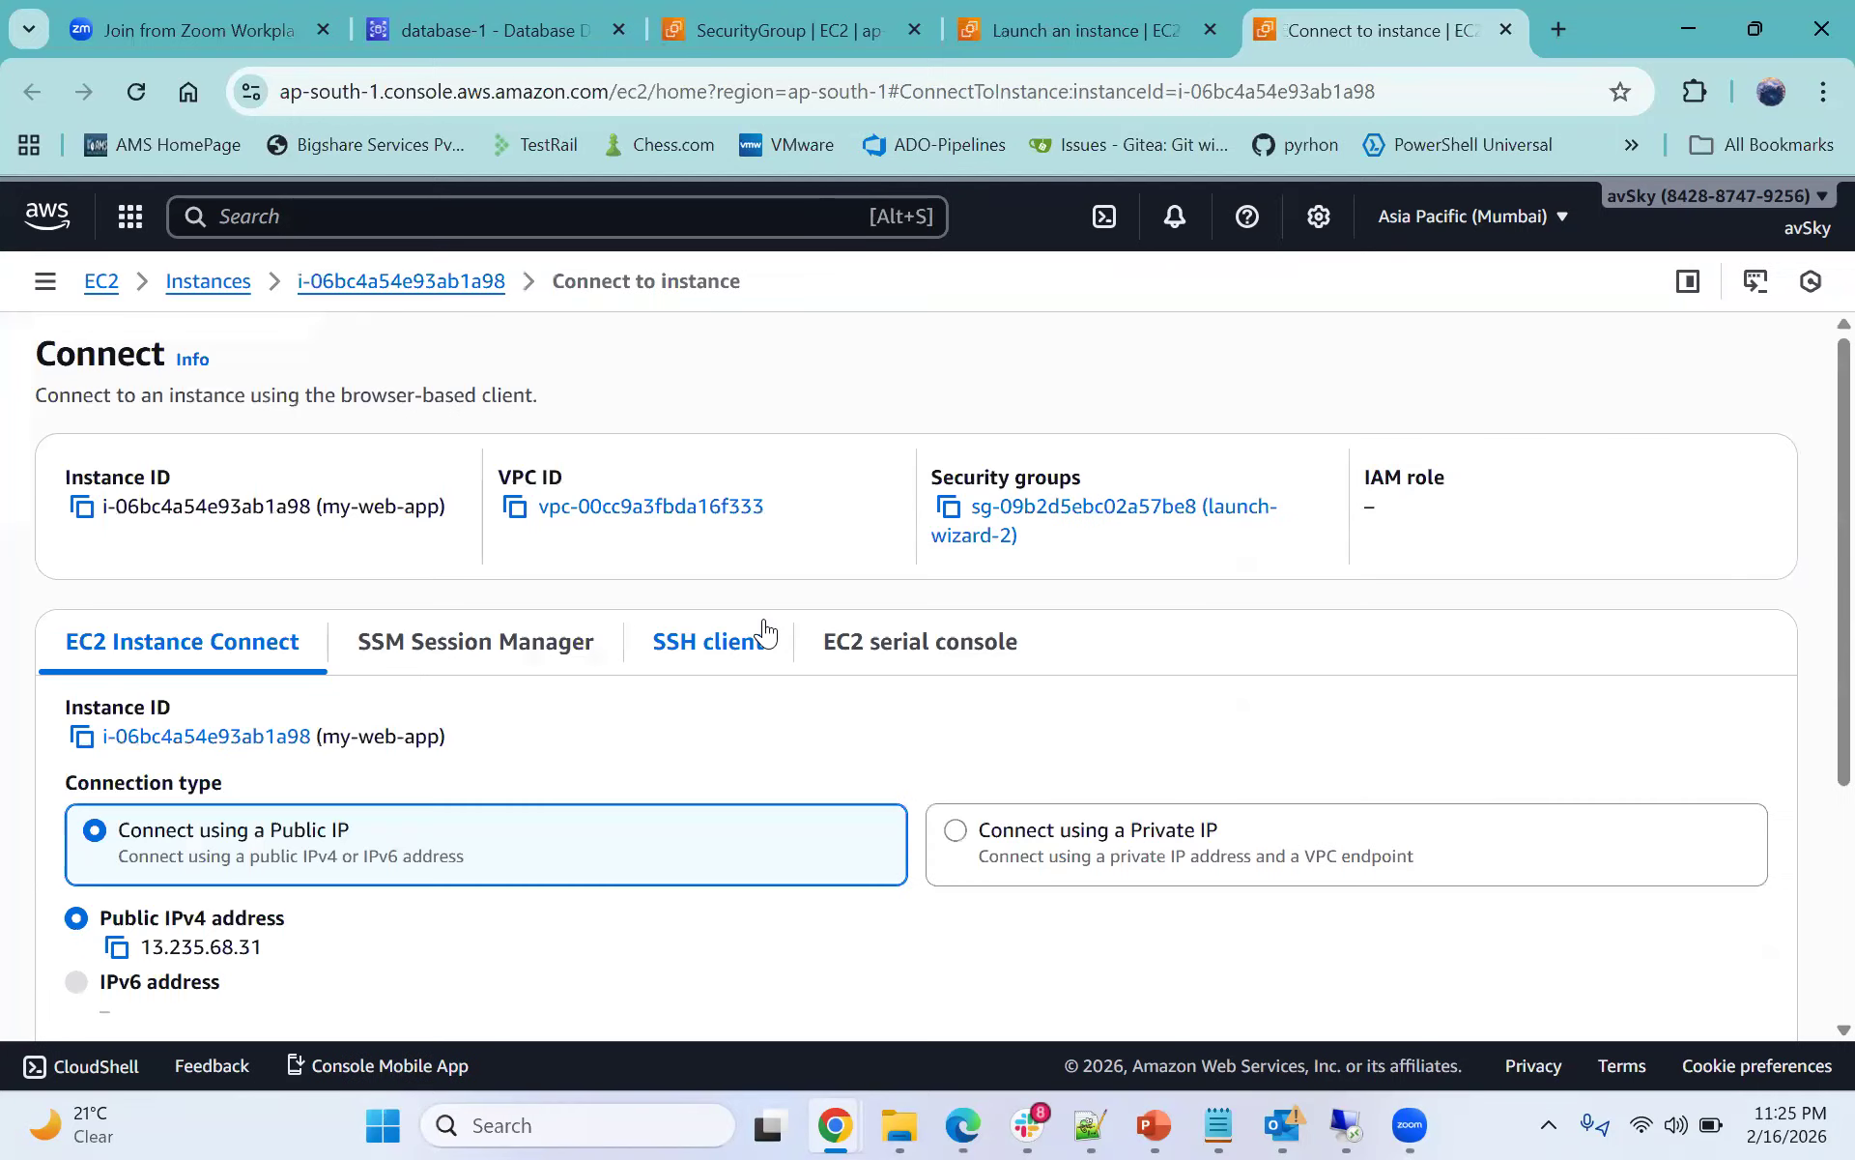
pyautogui.scroll(-5, 787, 756)
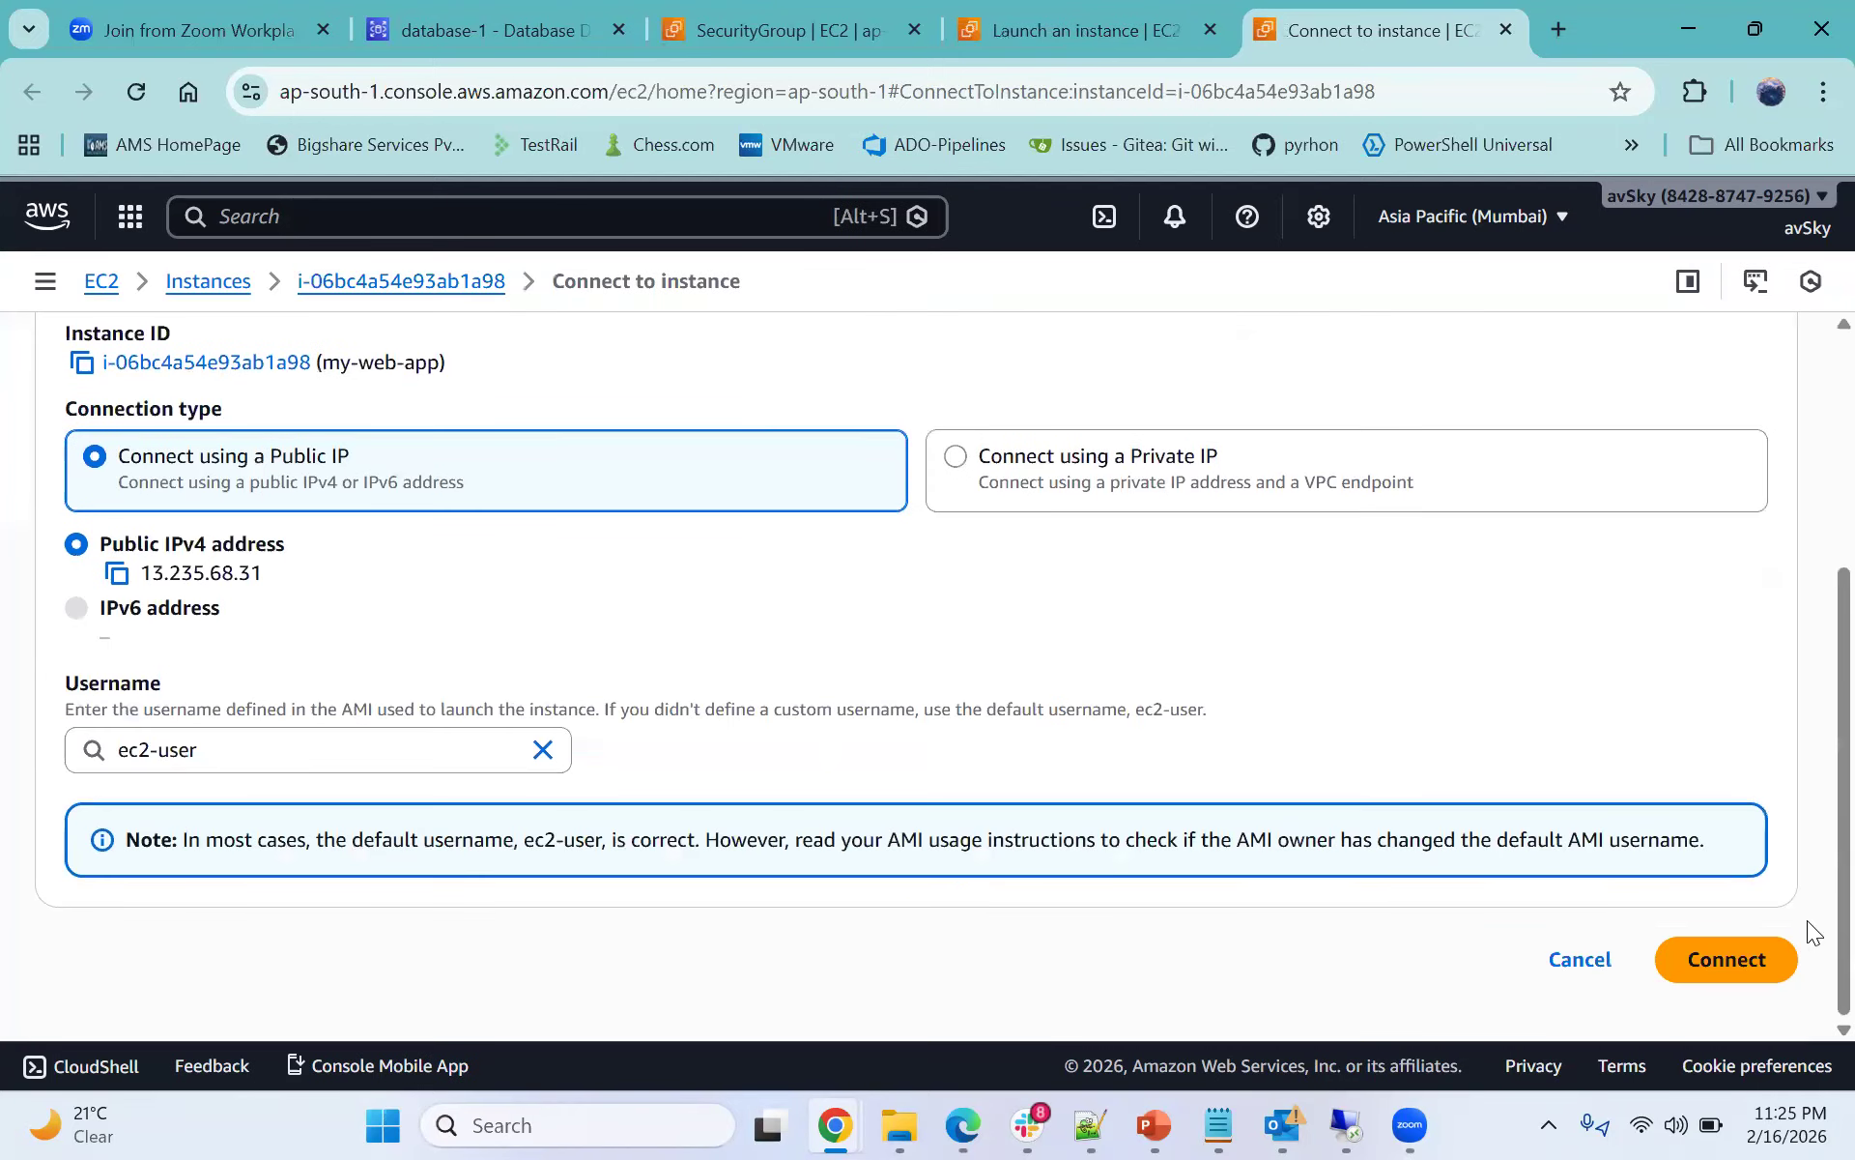
pyautogui.click(1778, 961)
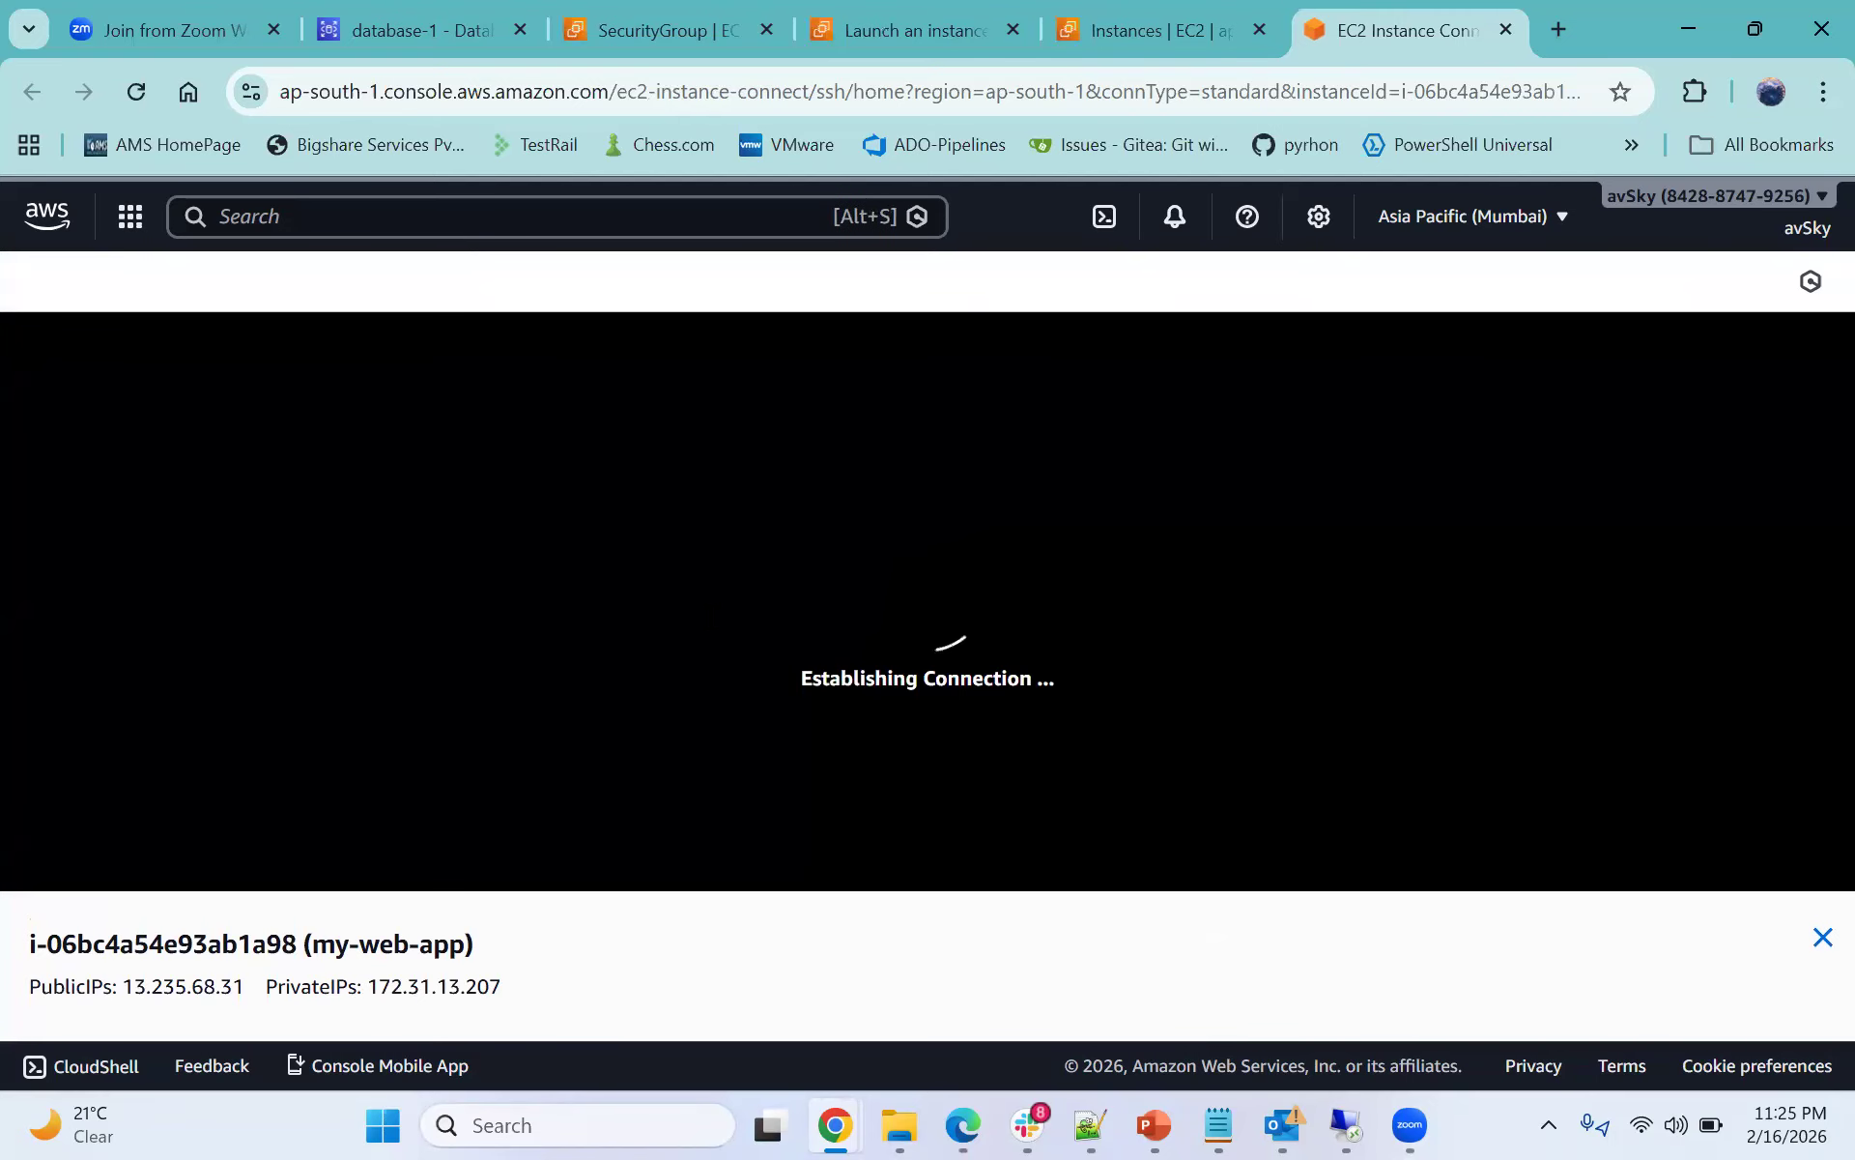
pyautogui.click(136, 93)
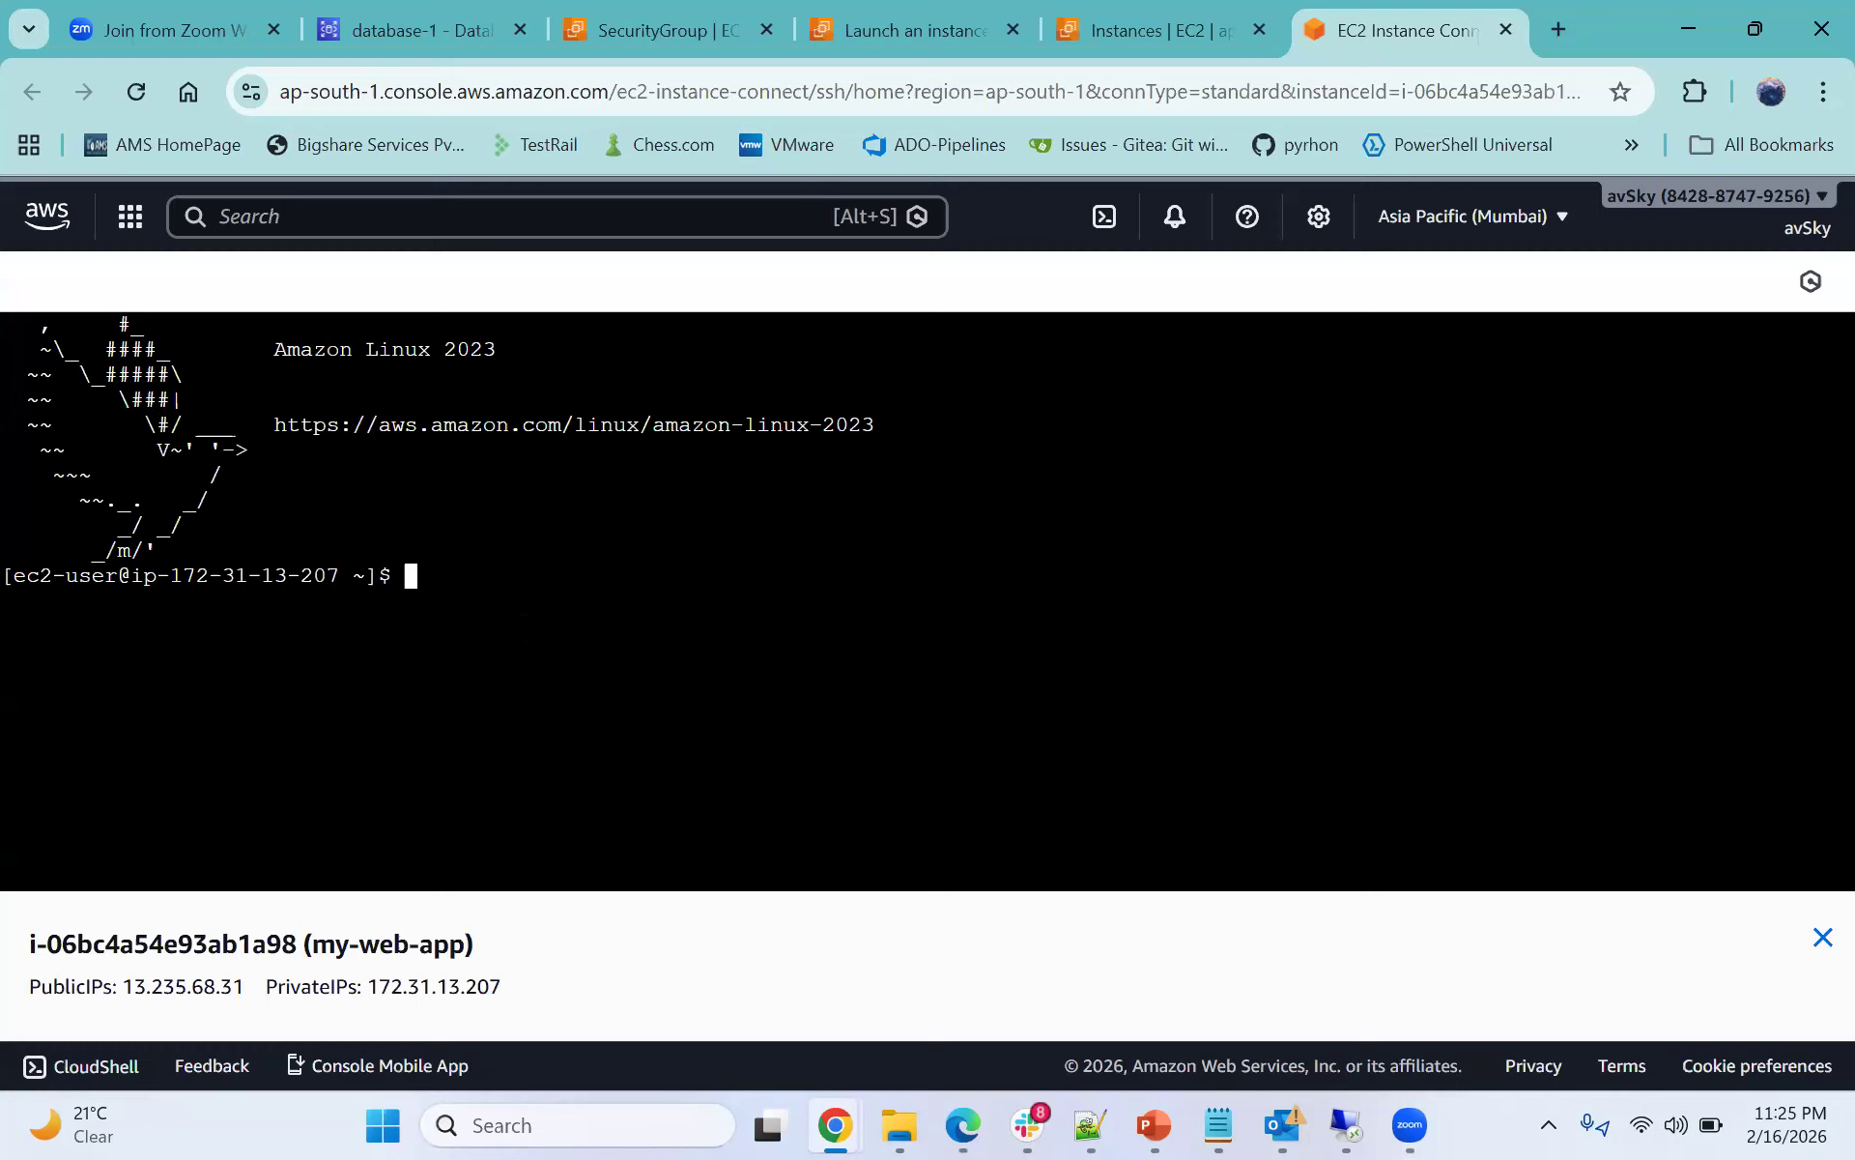
# - Review the Docker setup commands in the notes file, then return to the instance terminal
pyautogui.click(1090, 1126)
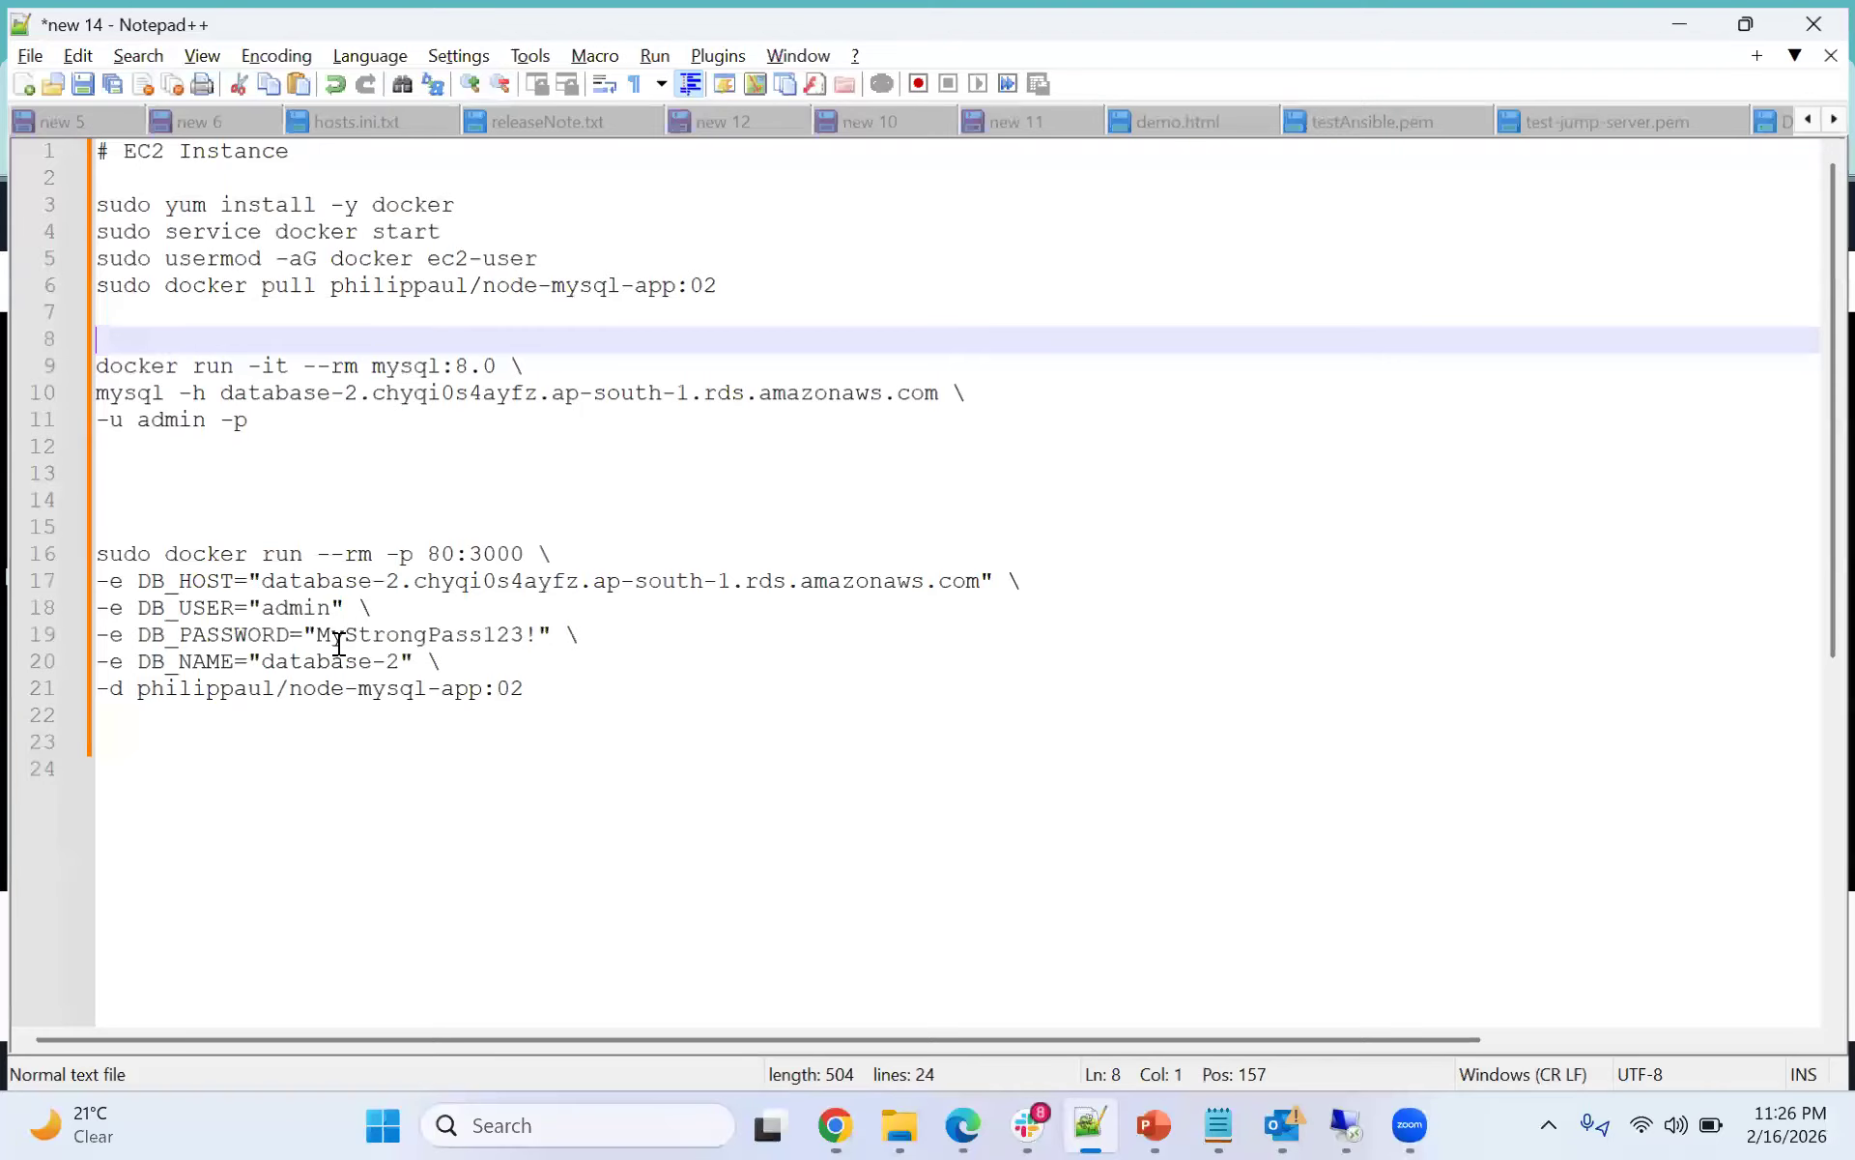
pyautogui.moveTo(87, 203); pyautogui.dragTo(753, 729)
pyautogui.click(749, 717)
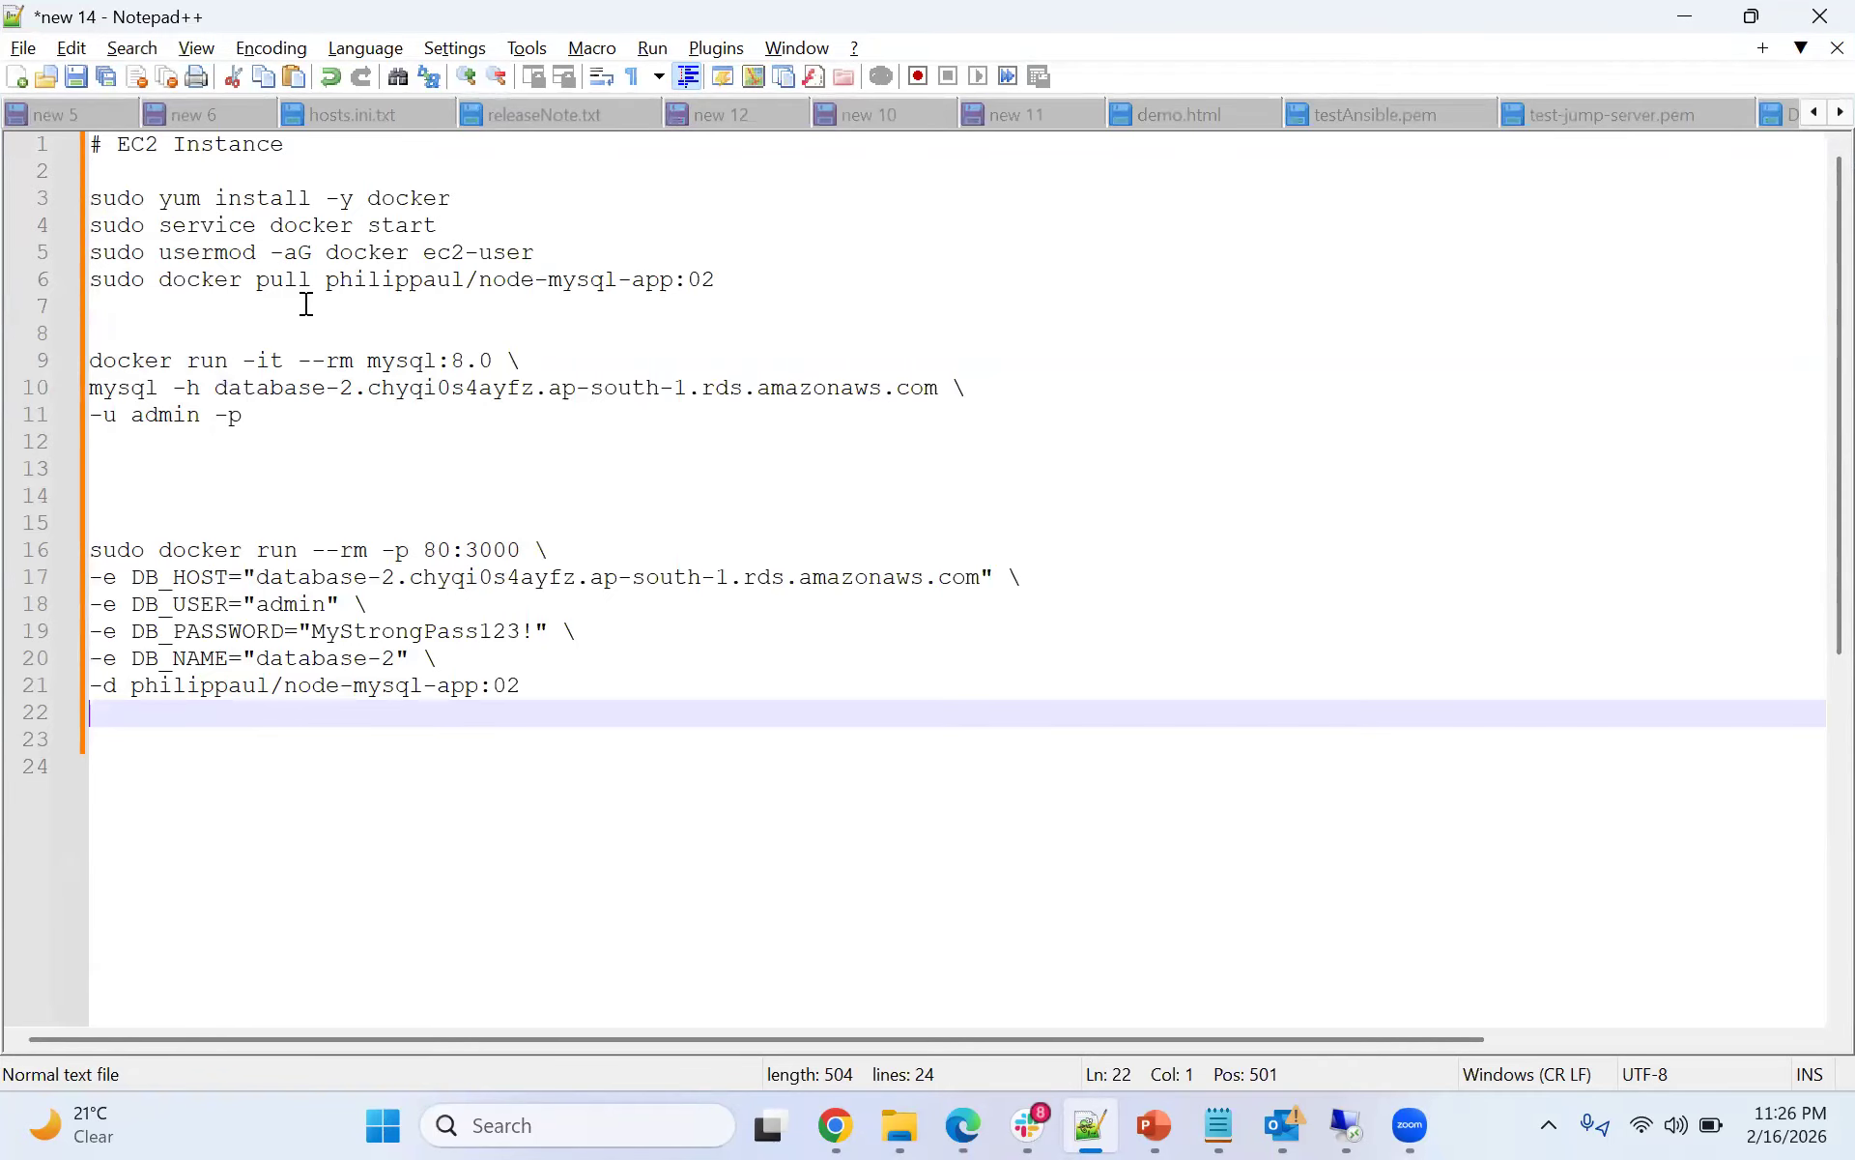
pyautogui.moveTo(327, 281); pyautogui.dragTo(721, 279)
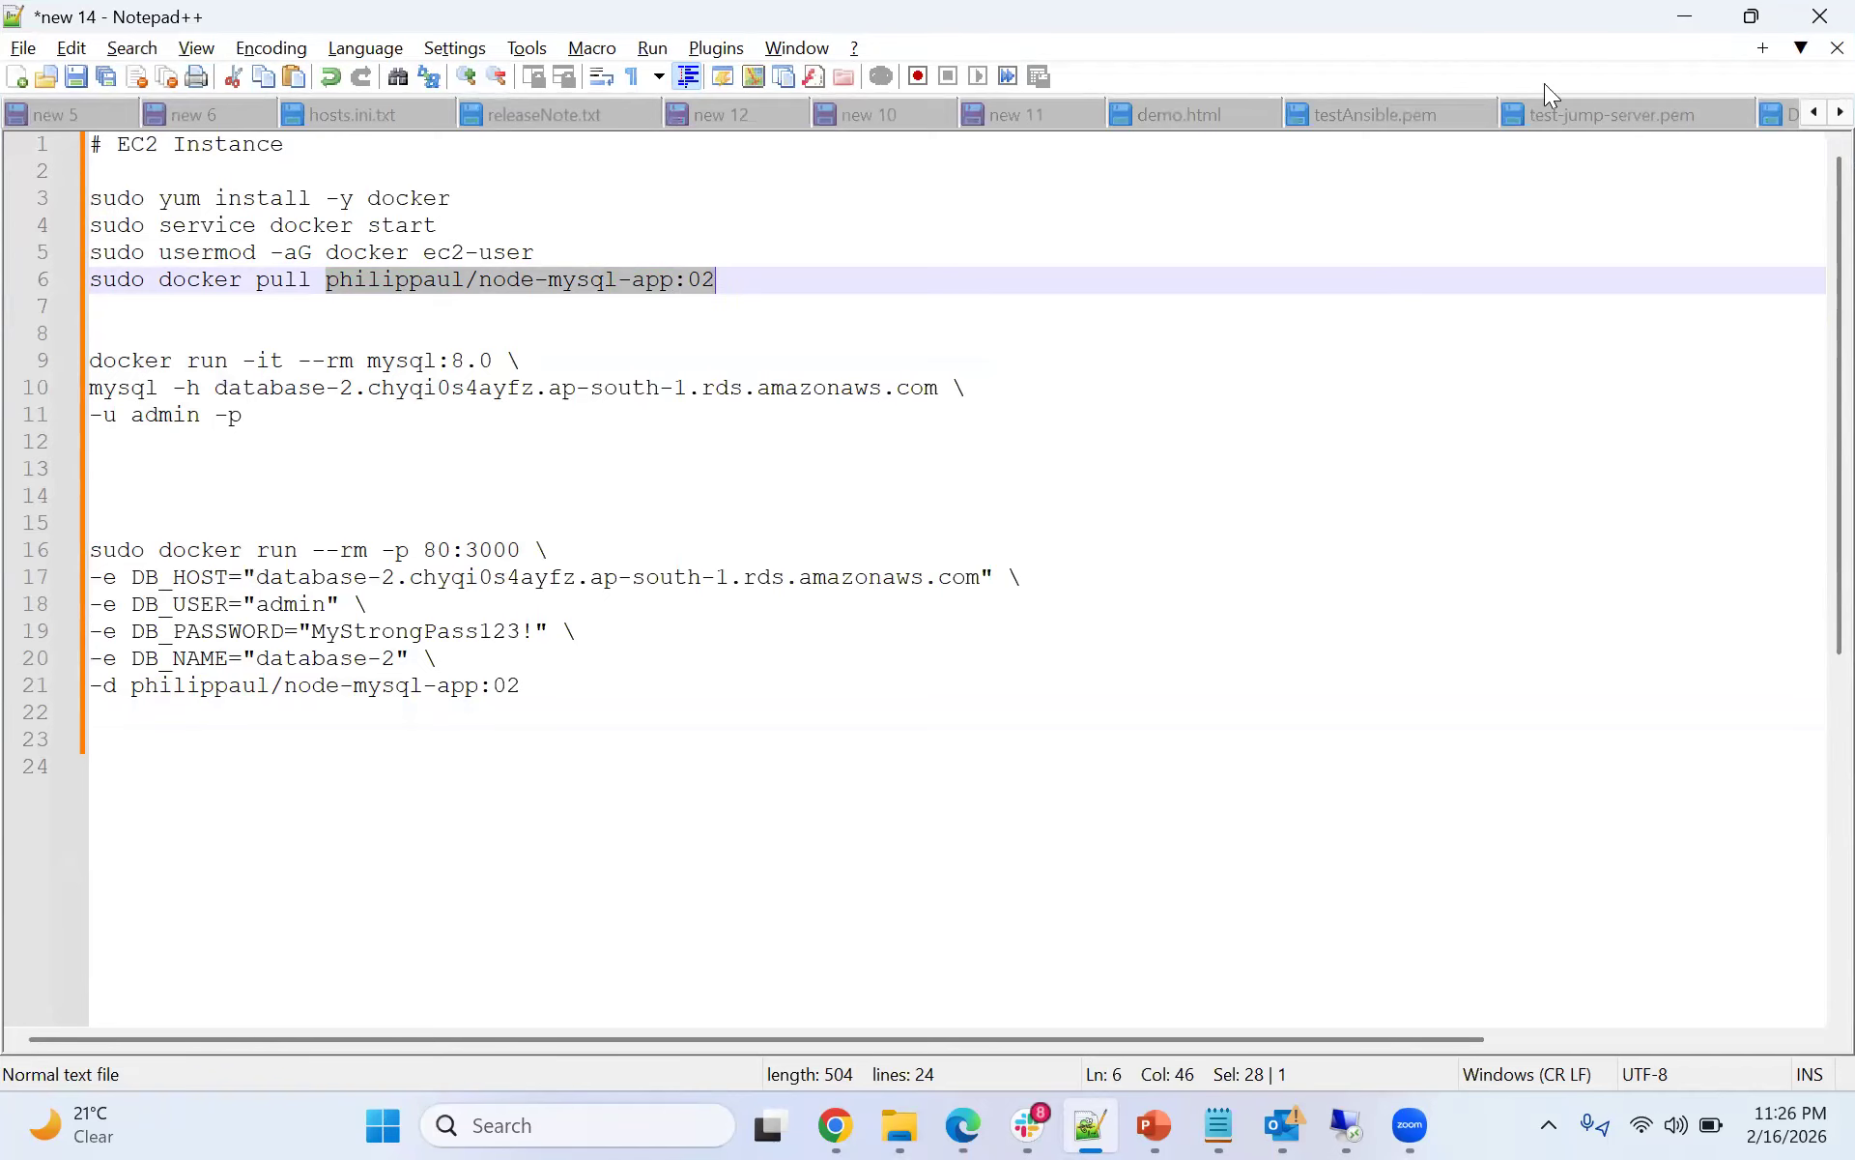
pyautogui.hotkey('alt', 'Tab')
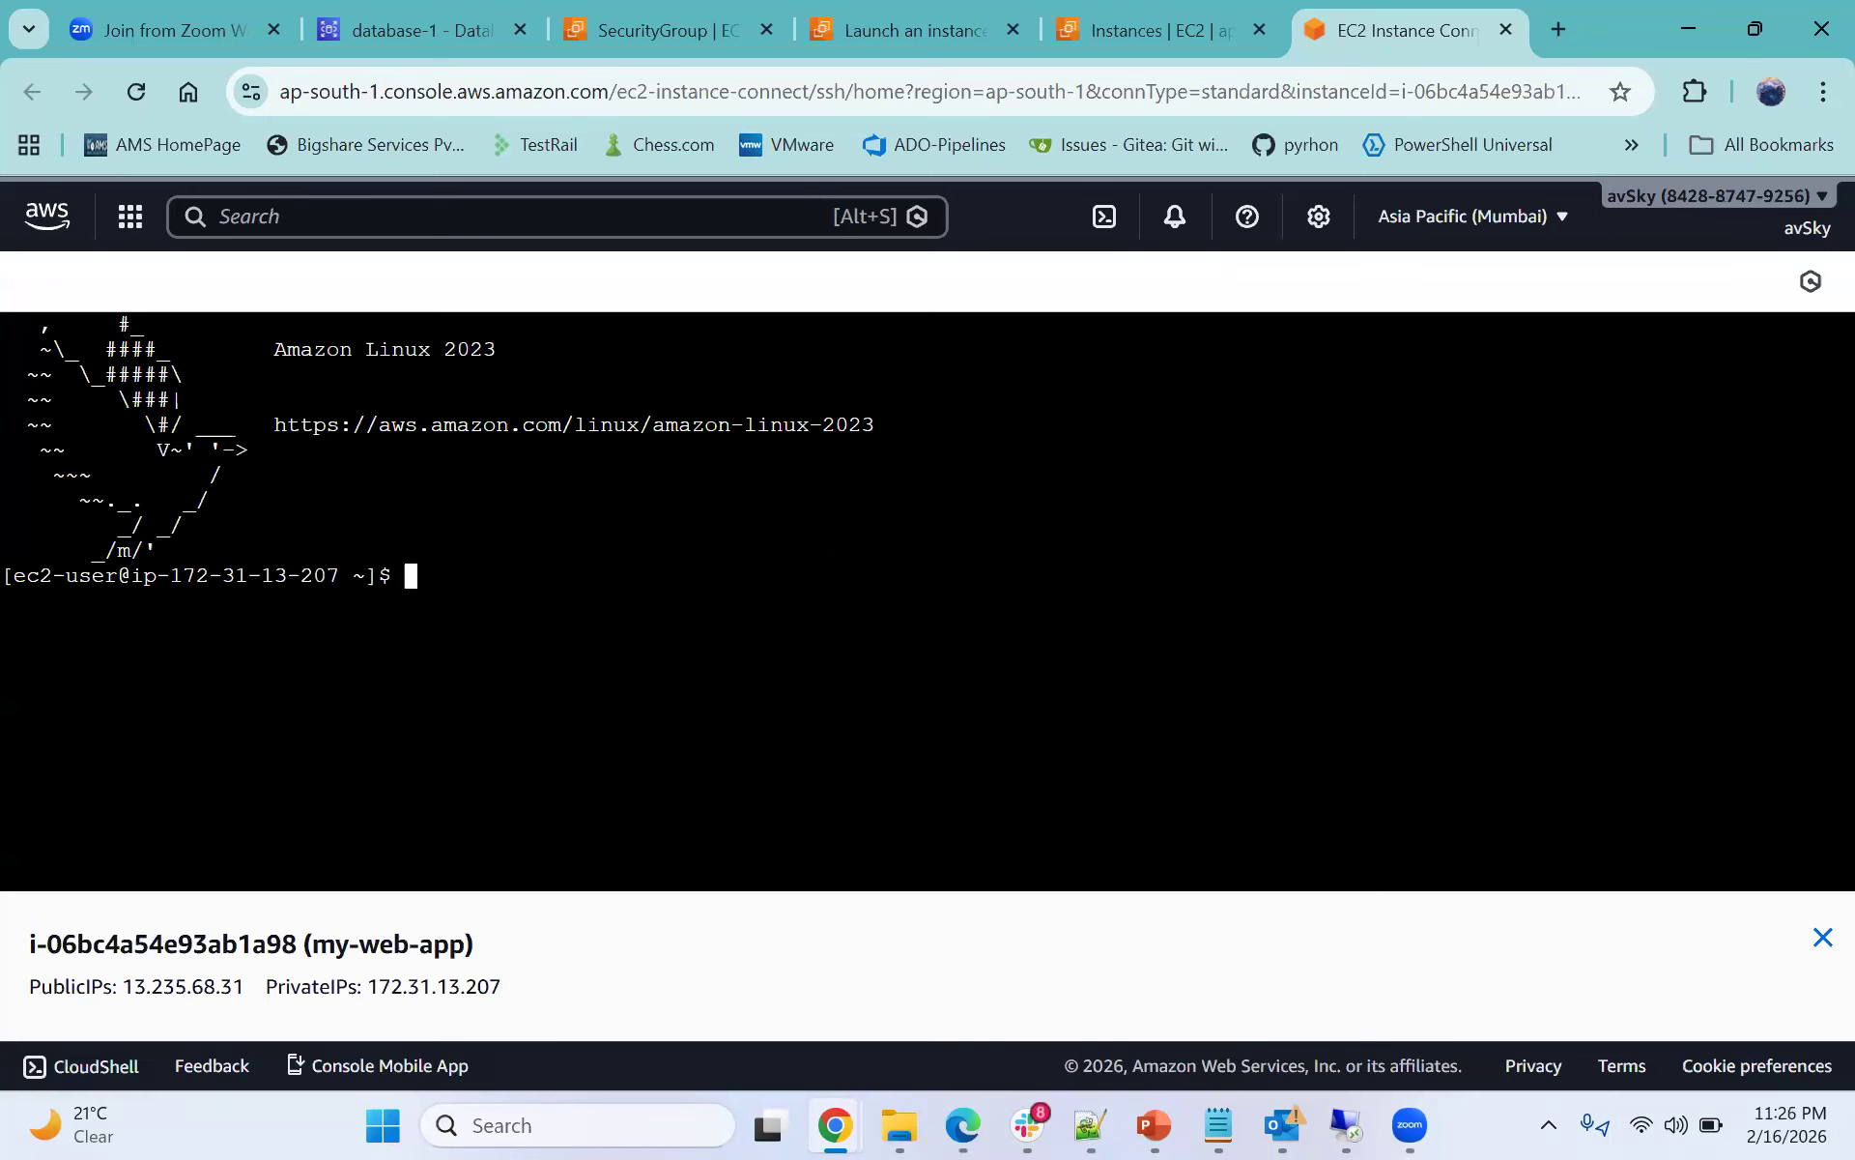
# - Update the instance's packages with sudo yum update -y
pyautogui.write('sudo yum update -y')
pyautogui.press('Return')
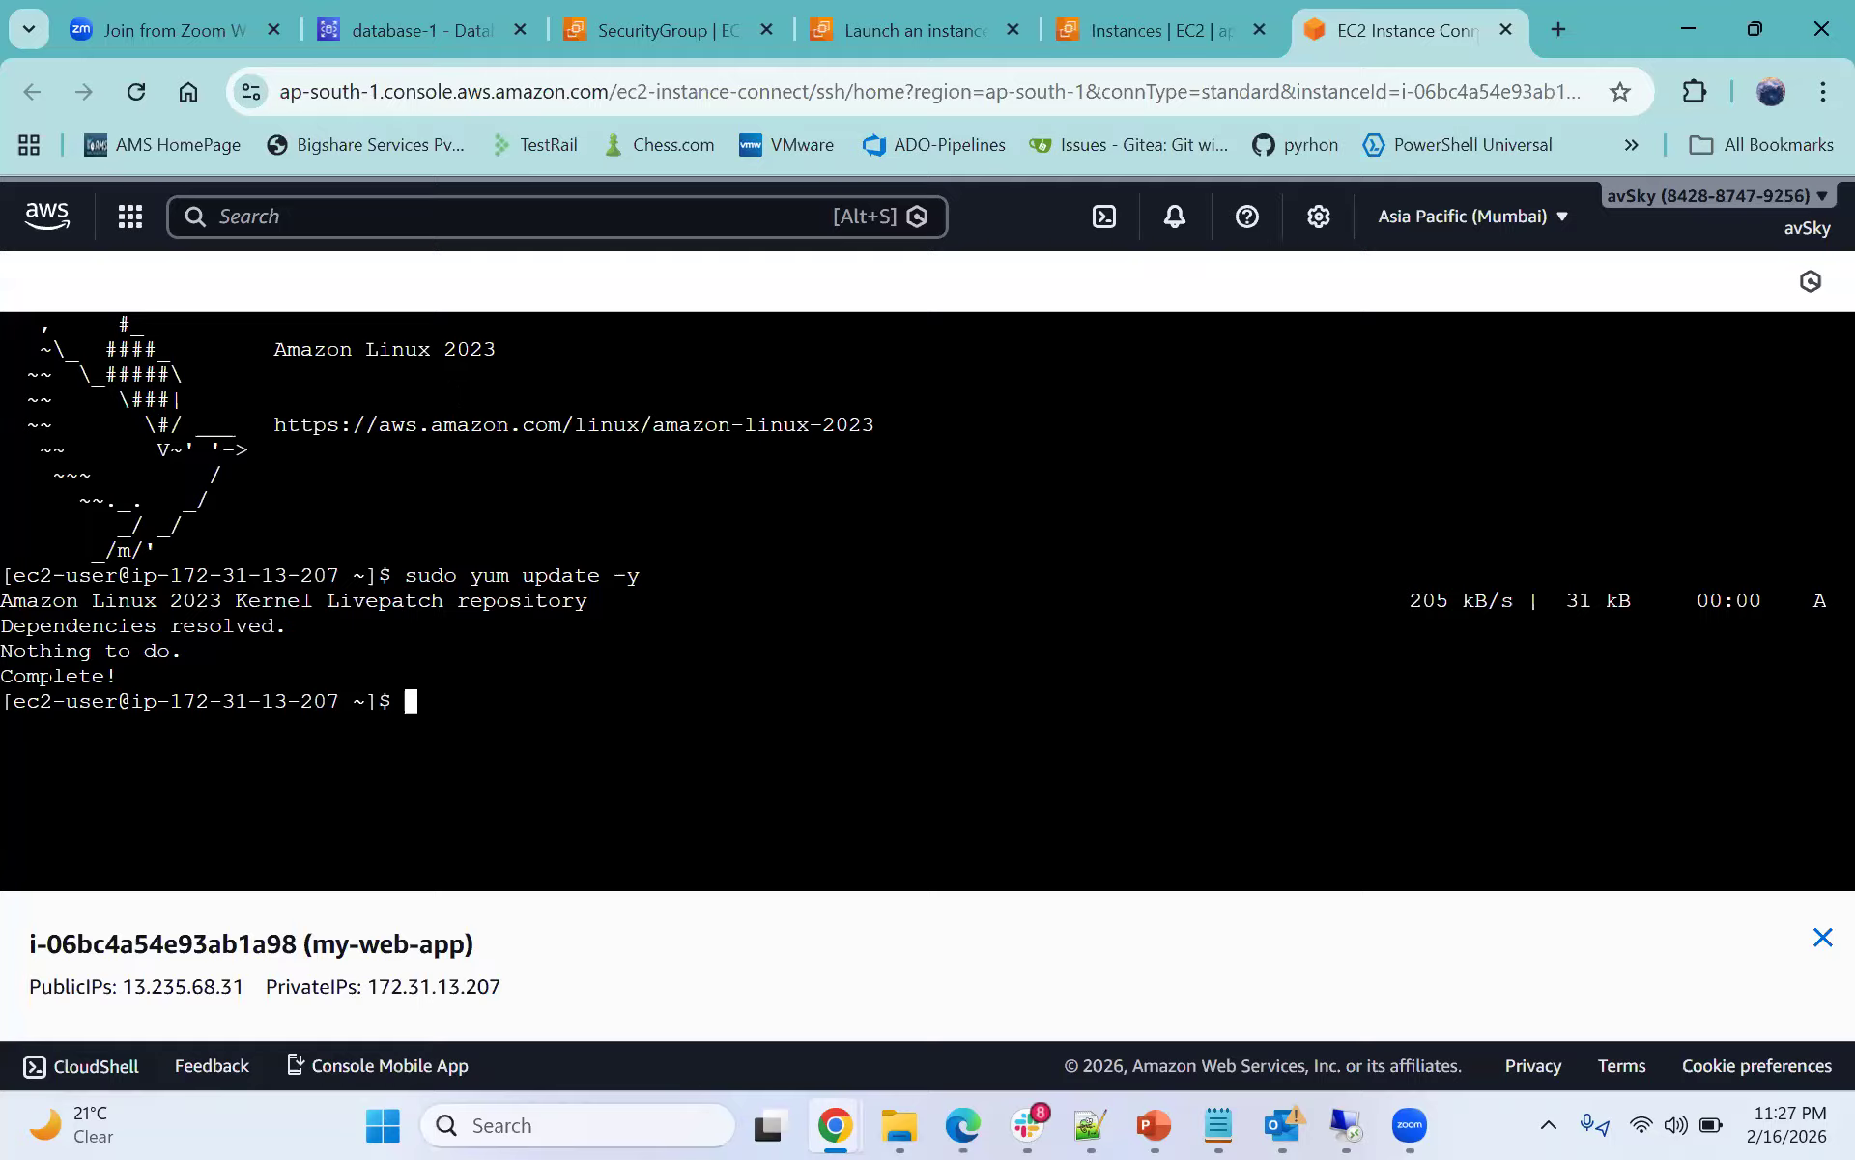
# - Examine the output of the package update in the terminal
pyautogui.moveTo(2, 627)
pyautogui.mouseDown()
pyautogui.moveTo(311, 626)
pyautogui.moveTo(104, 626)
pyautogui.moveTo(14, 651)
pyautogui.moveTo(14, 626)
pyautogui.mouseUp()
pyautogui.moveTo(302, 628); pyautogui.dragTo(26, 626)
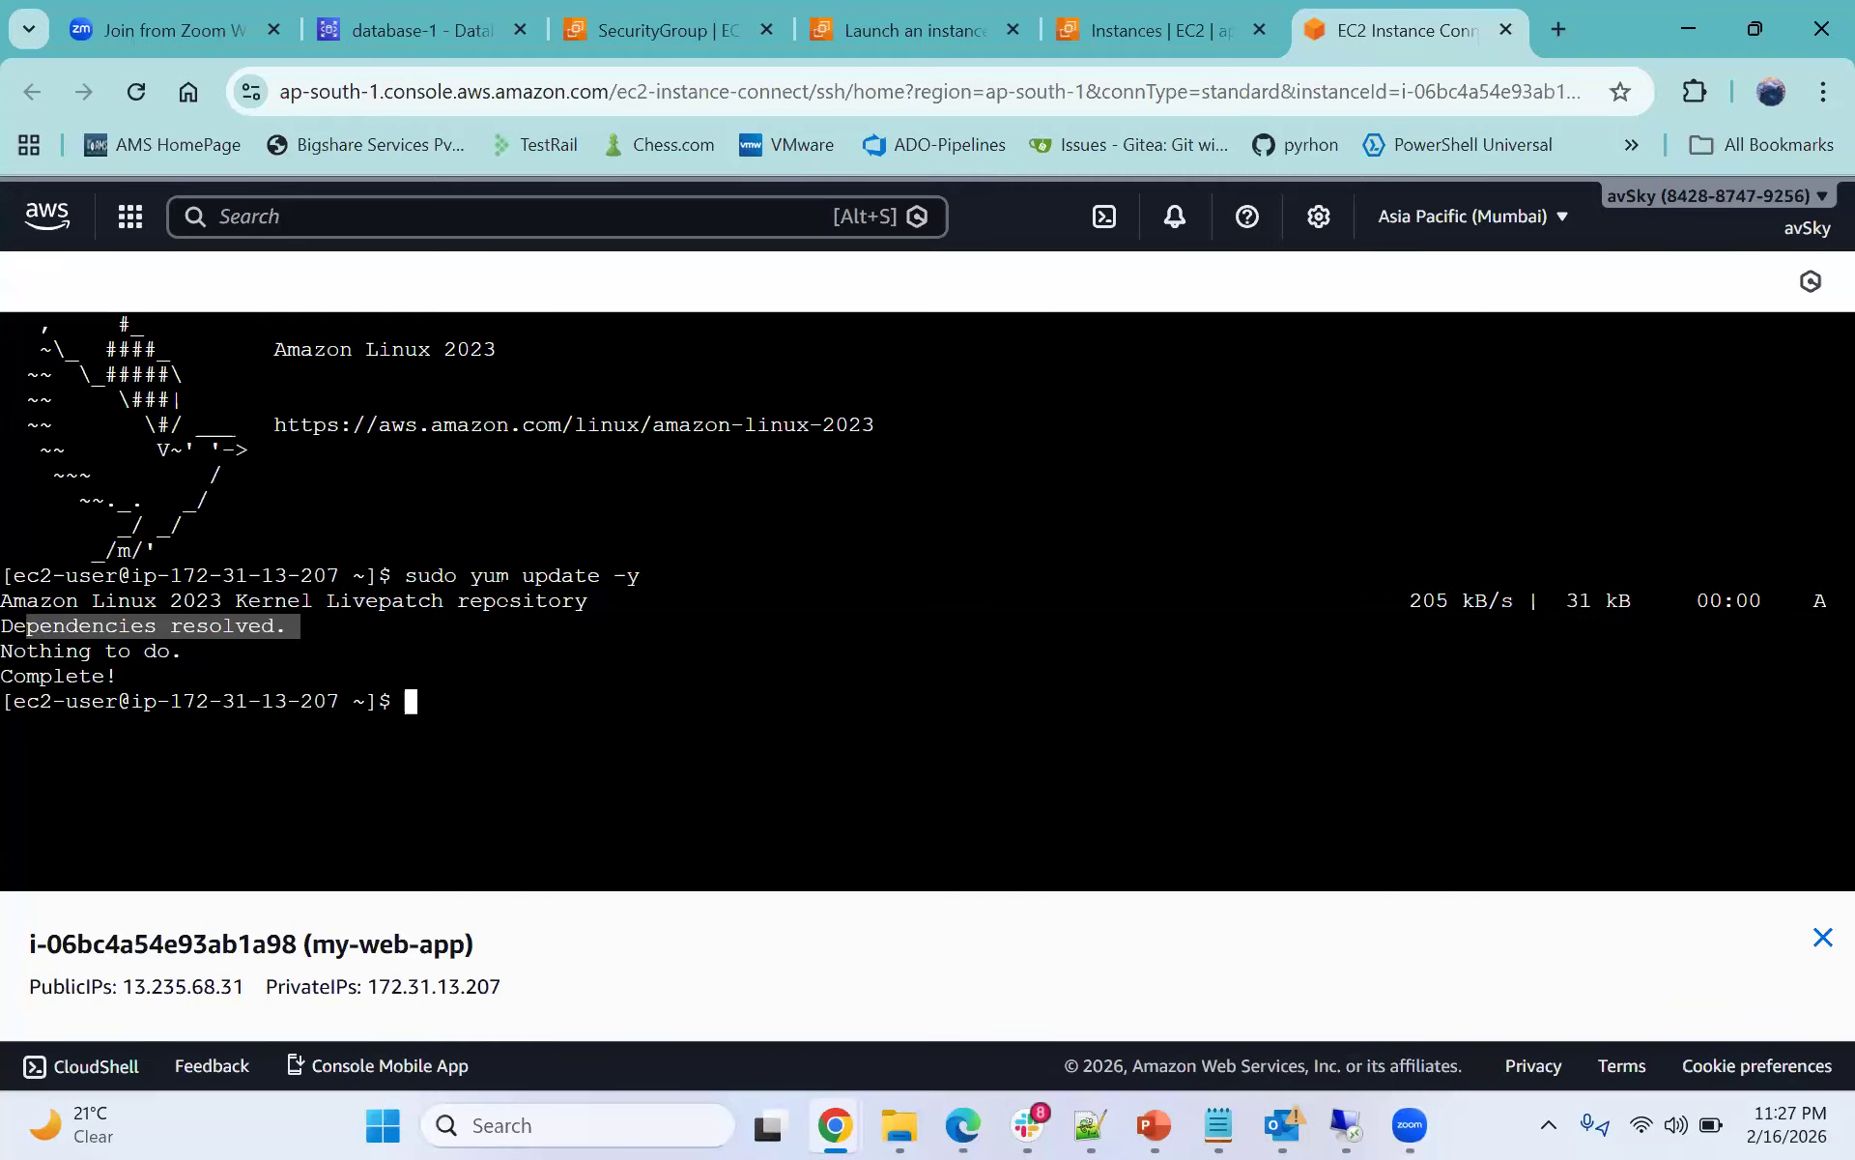
pyautogui.moveTo(613, 601); pyautogui.dragTo(535, 577)
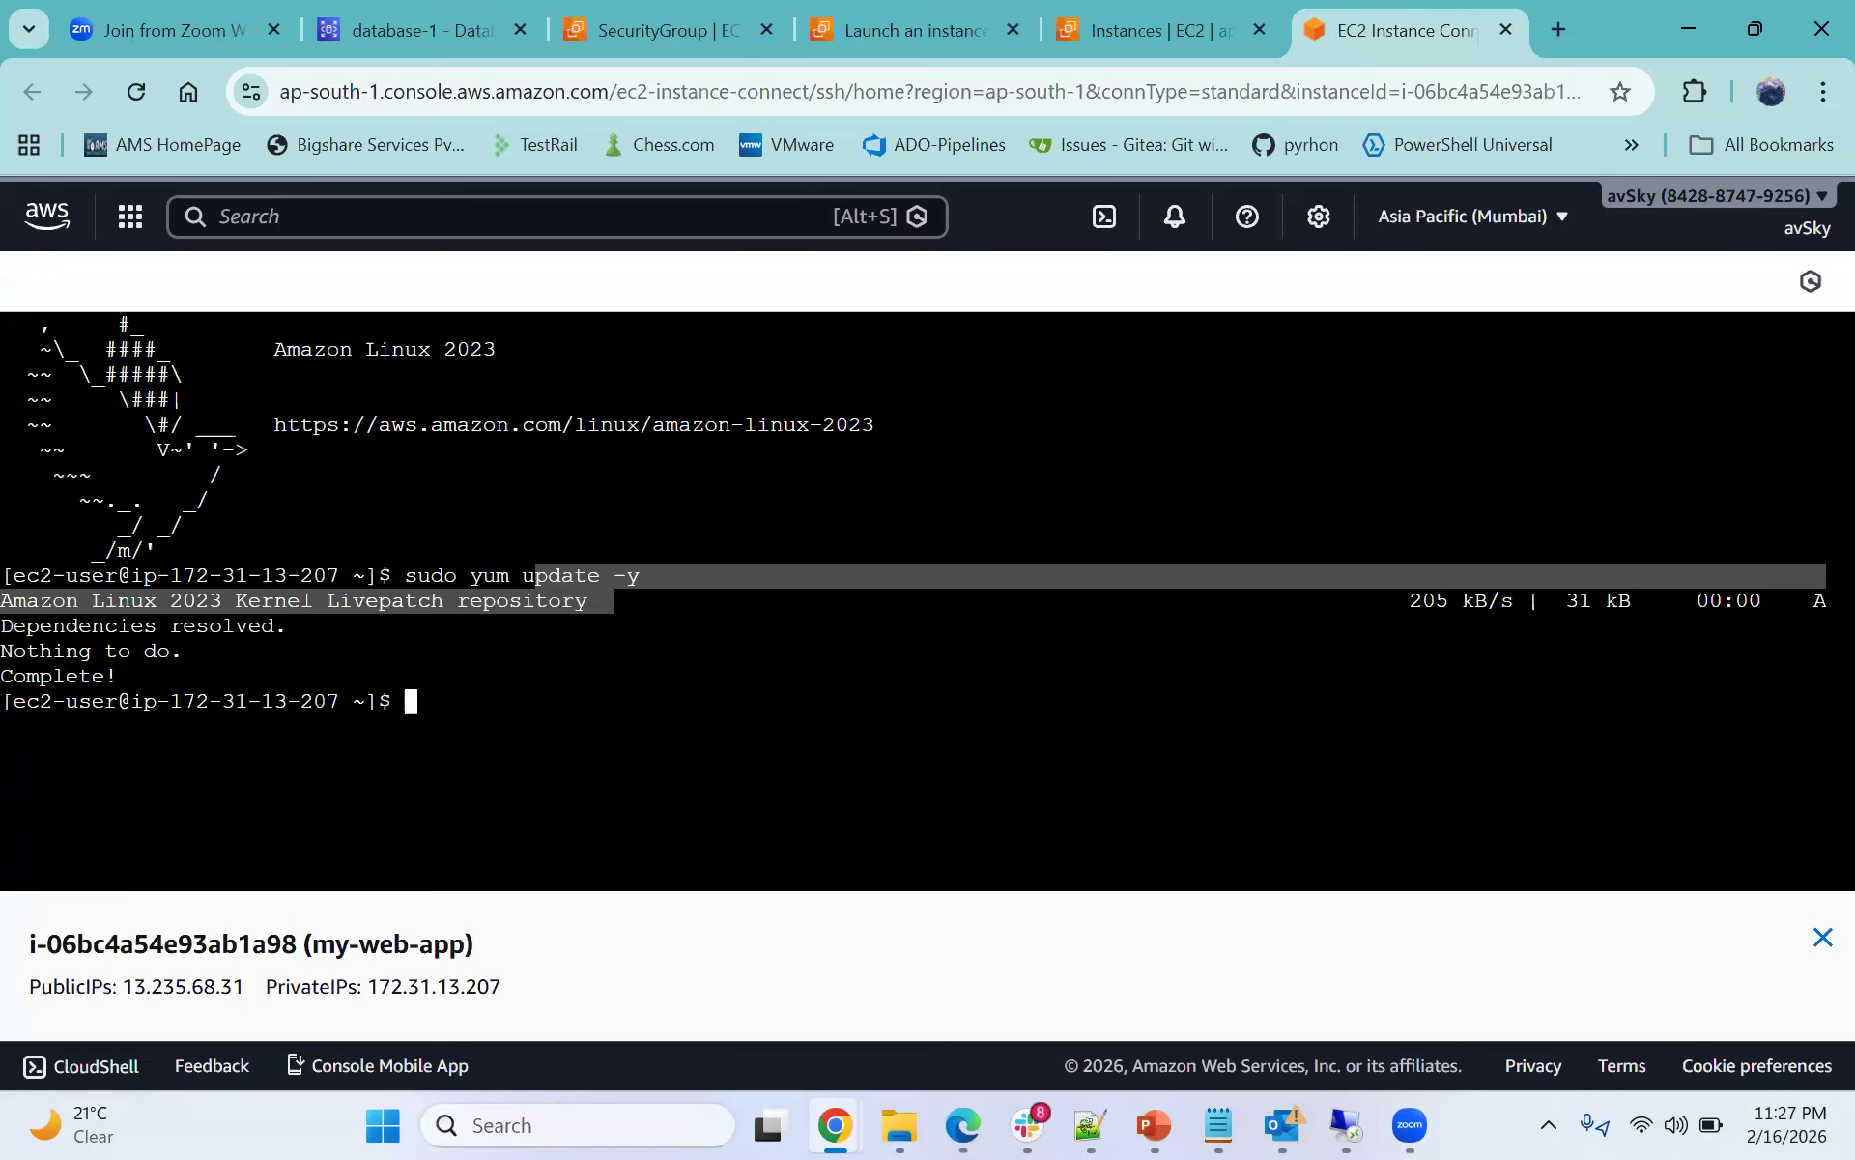
pyautogui.click(932, 601)
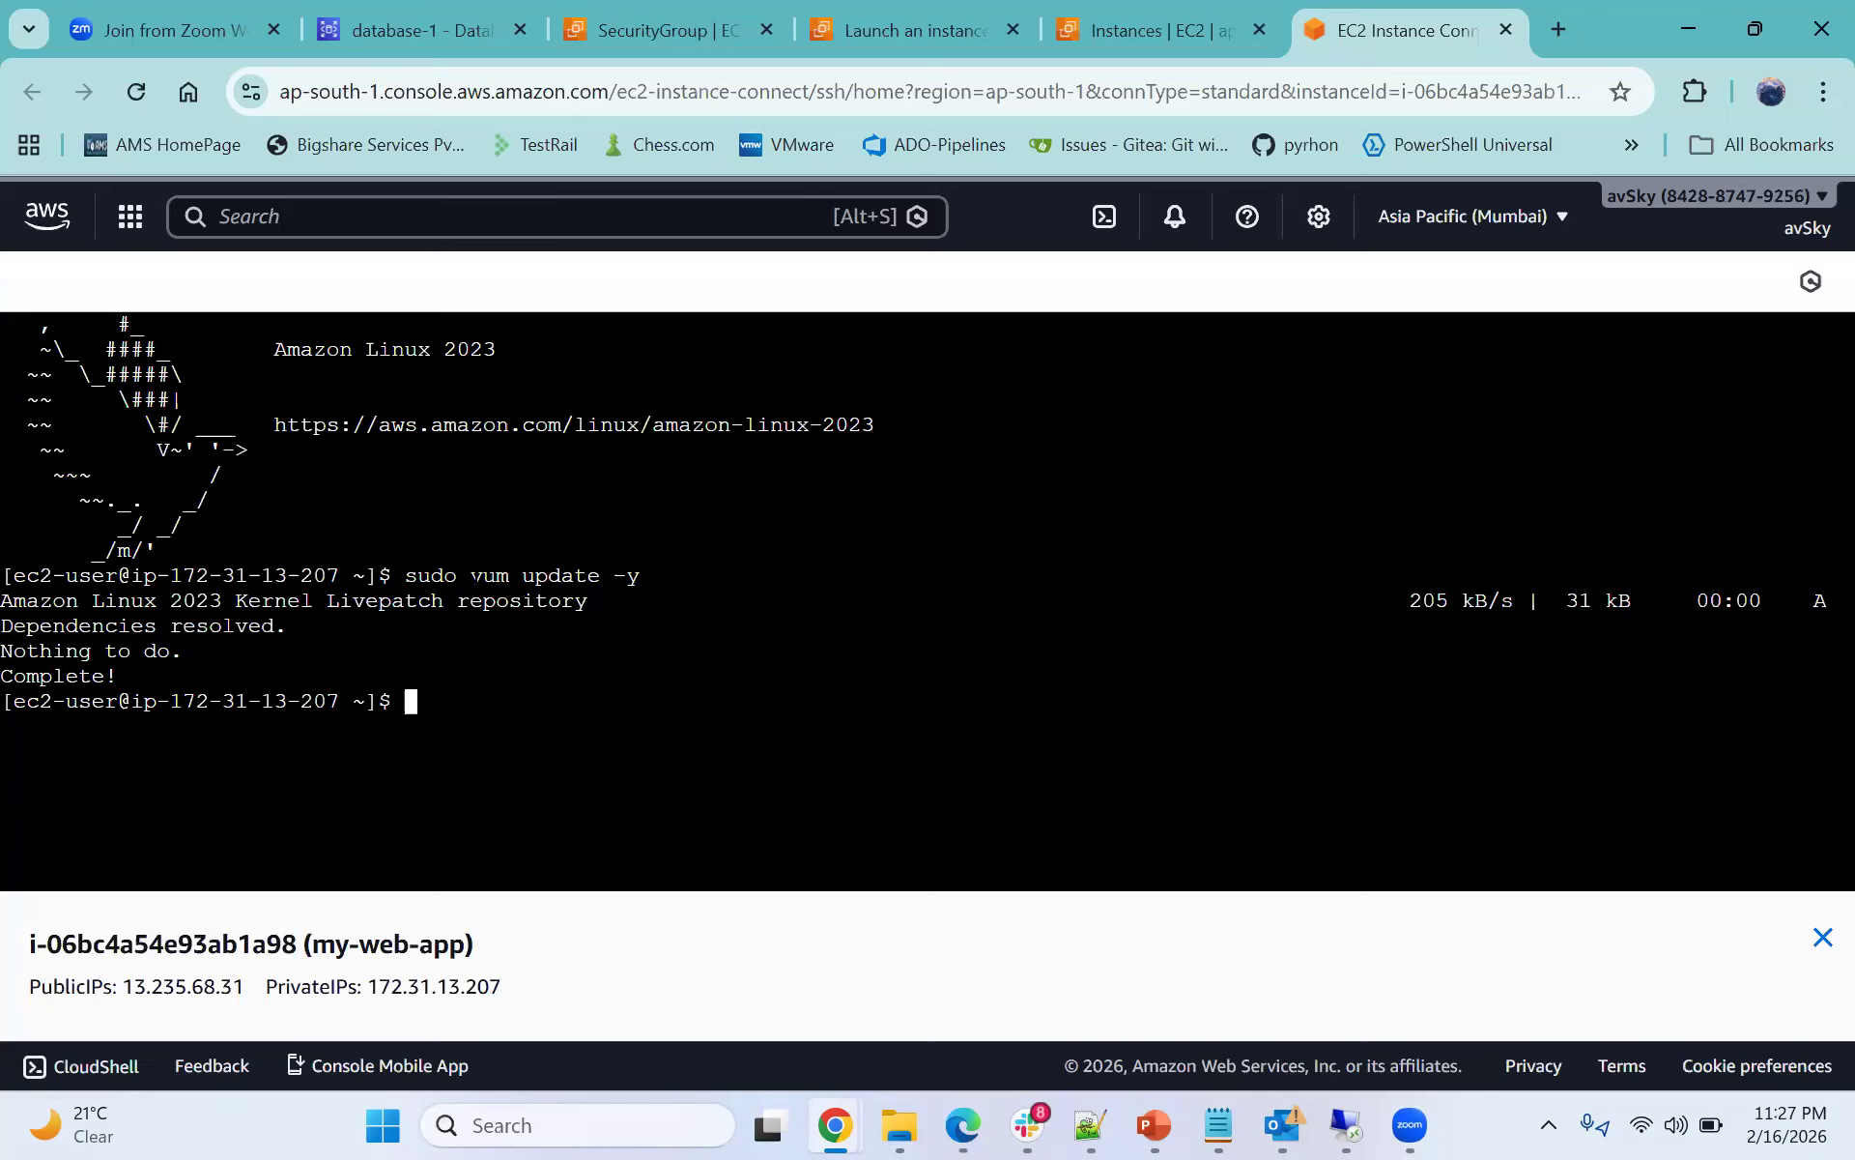
pyautogui.moveTo(473, 577); pyautogui.dragTo(507, 576)
pyautogui.click(505, 587)
pyautogui.doubleClick(490, 578)
pyautogui.click(524, 694)
pyautogui.doubleClick(500, 577)
pyautogui.click(483, 704)
# - Install Docker with sudo yum install docker and confirm the installation
pyautogui.write('sudo yum')
pyautogui.write(' install ')
pyautogui.write('dock')
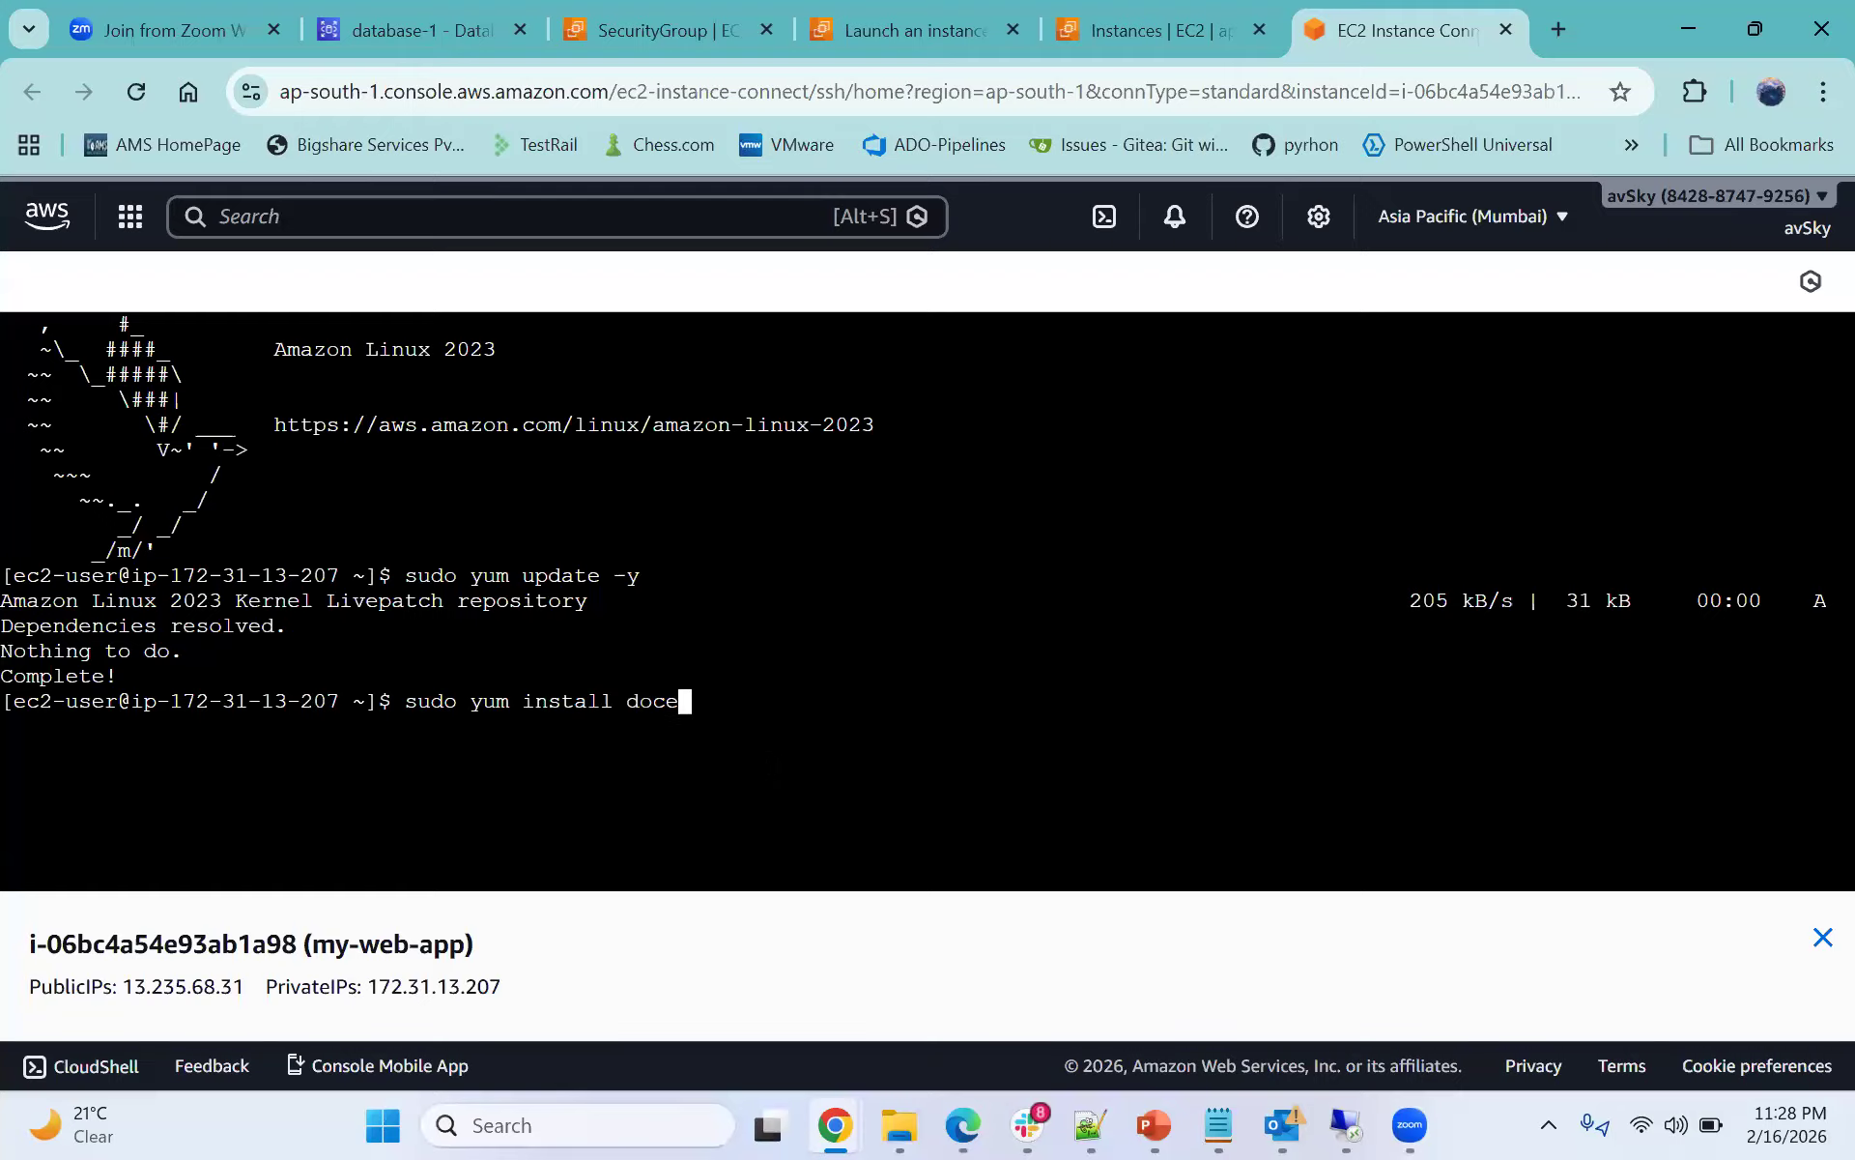
pyautogui.write('er')
pyautogui.press('Return')
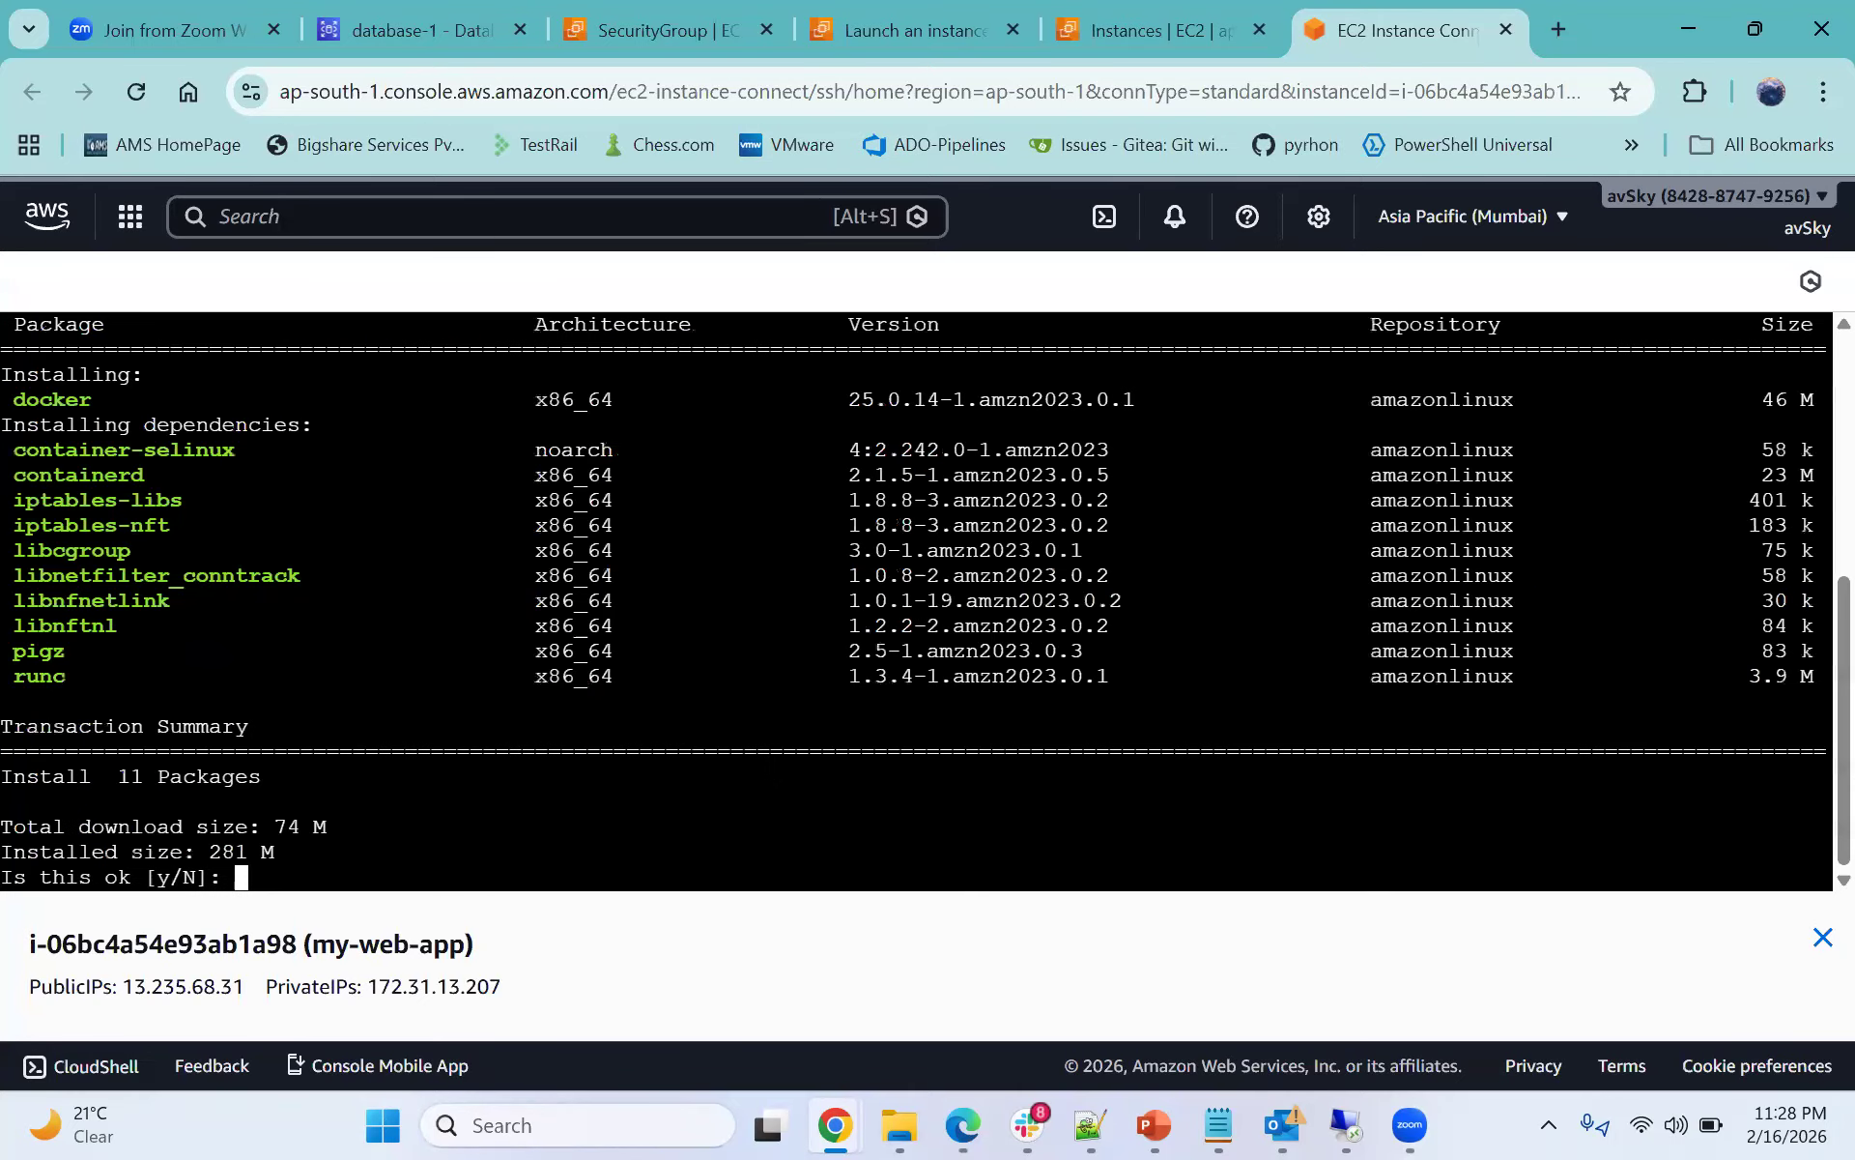
pyautogui.write('y')
pyautogui.press('Return')
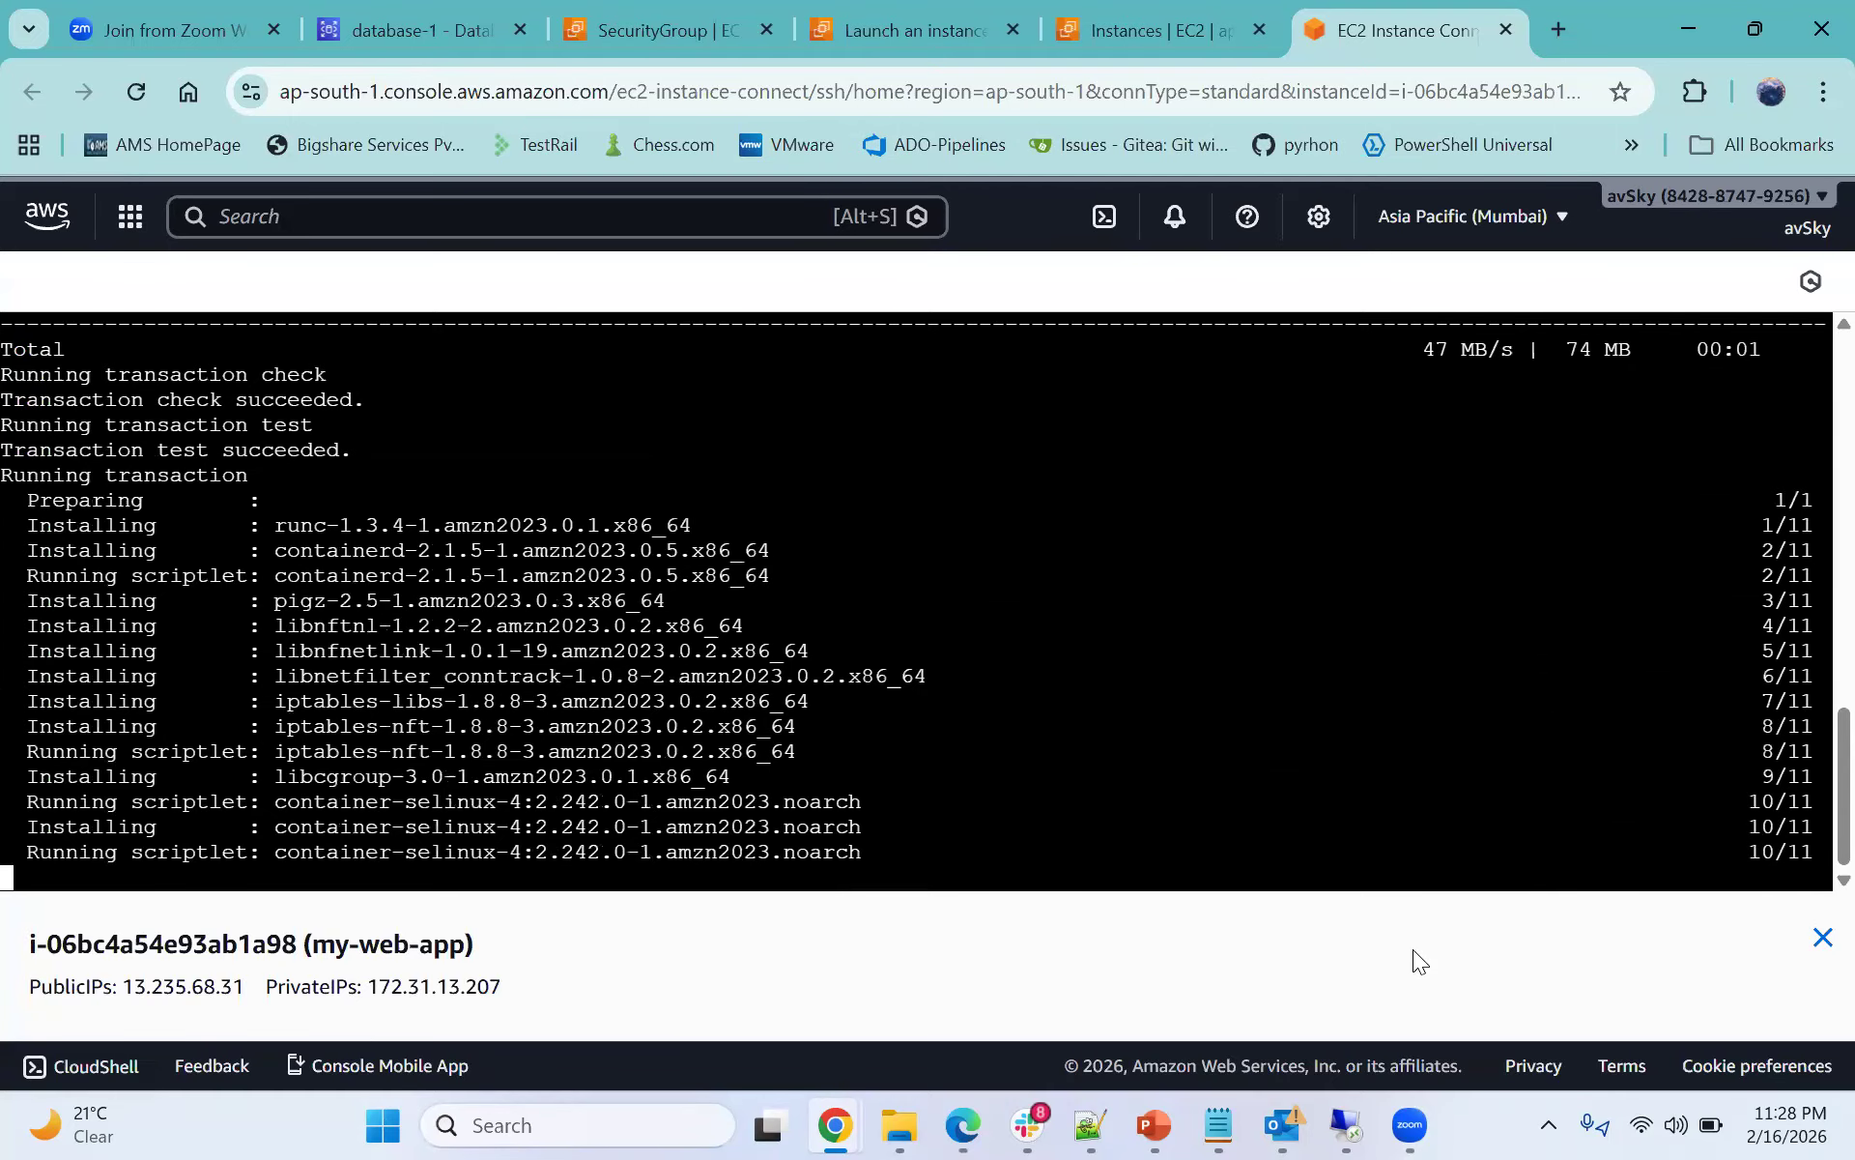
# - Check the next commands for starting Docker in the notes file
pyautogui.click(1089, 1125)
pyautogui.click(260, 368)
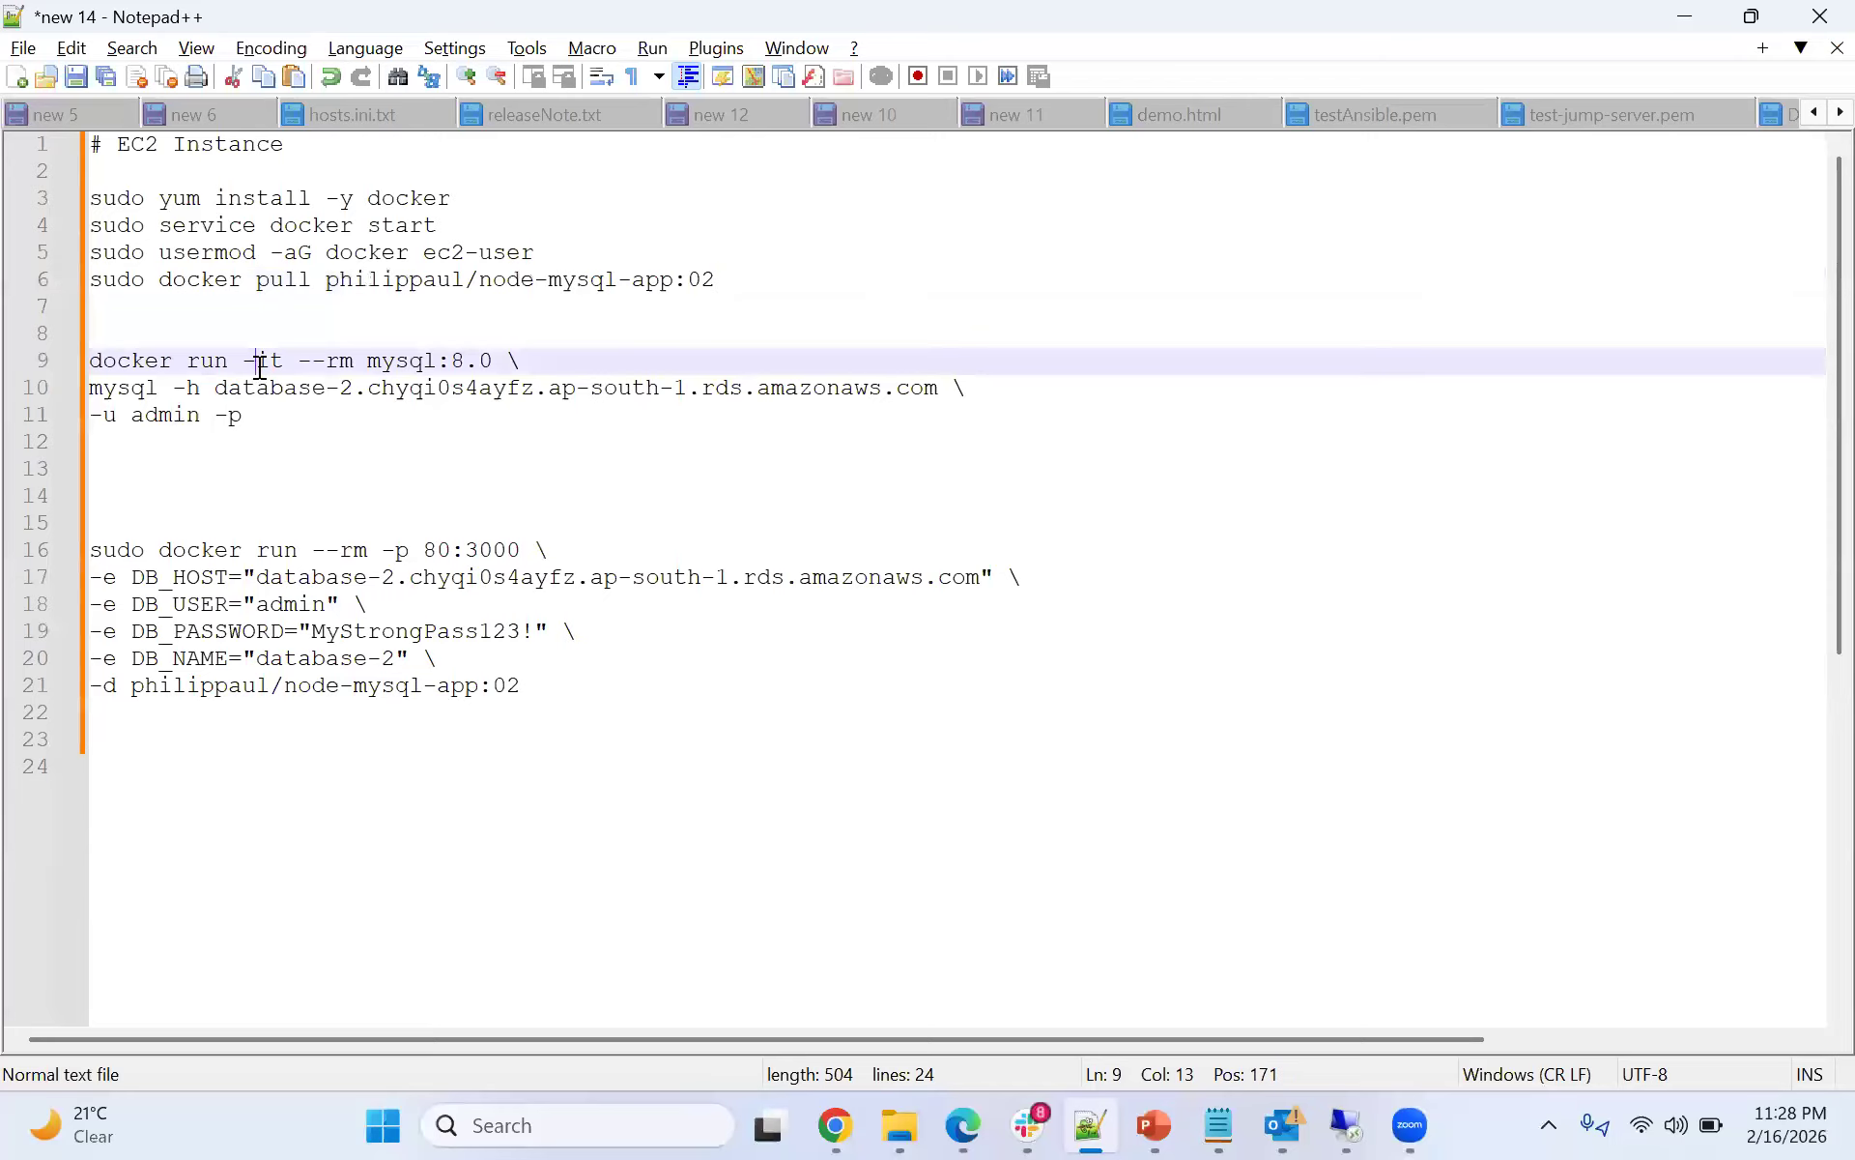
pyautogui.click(77, 198)
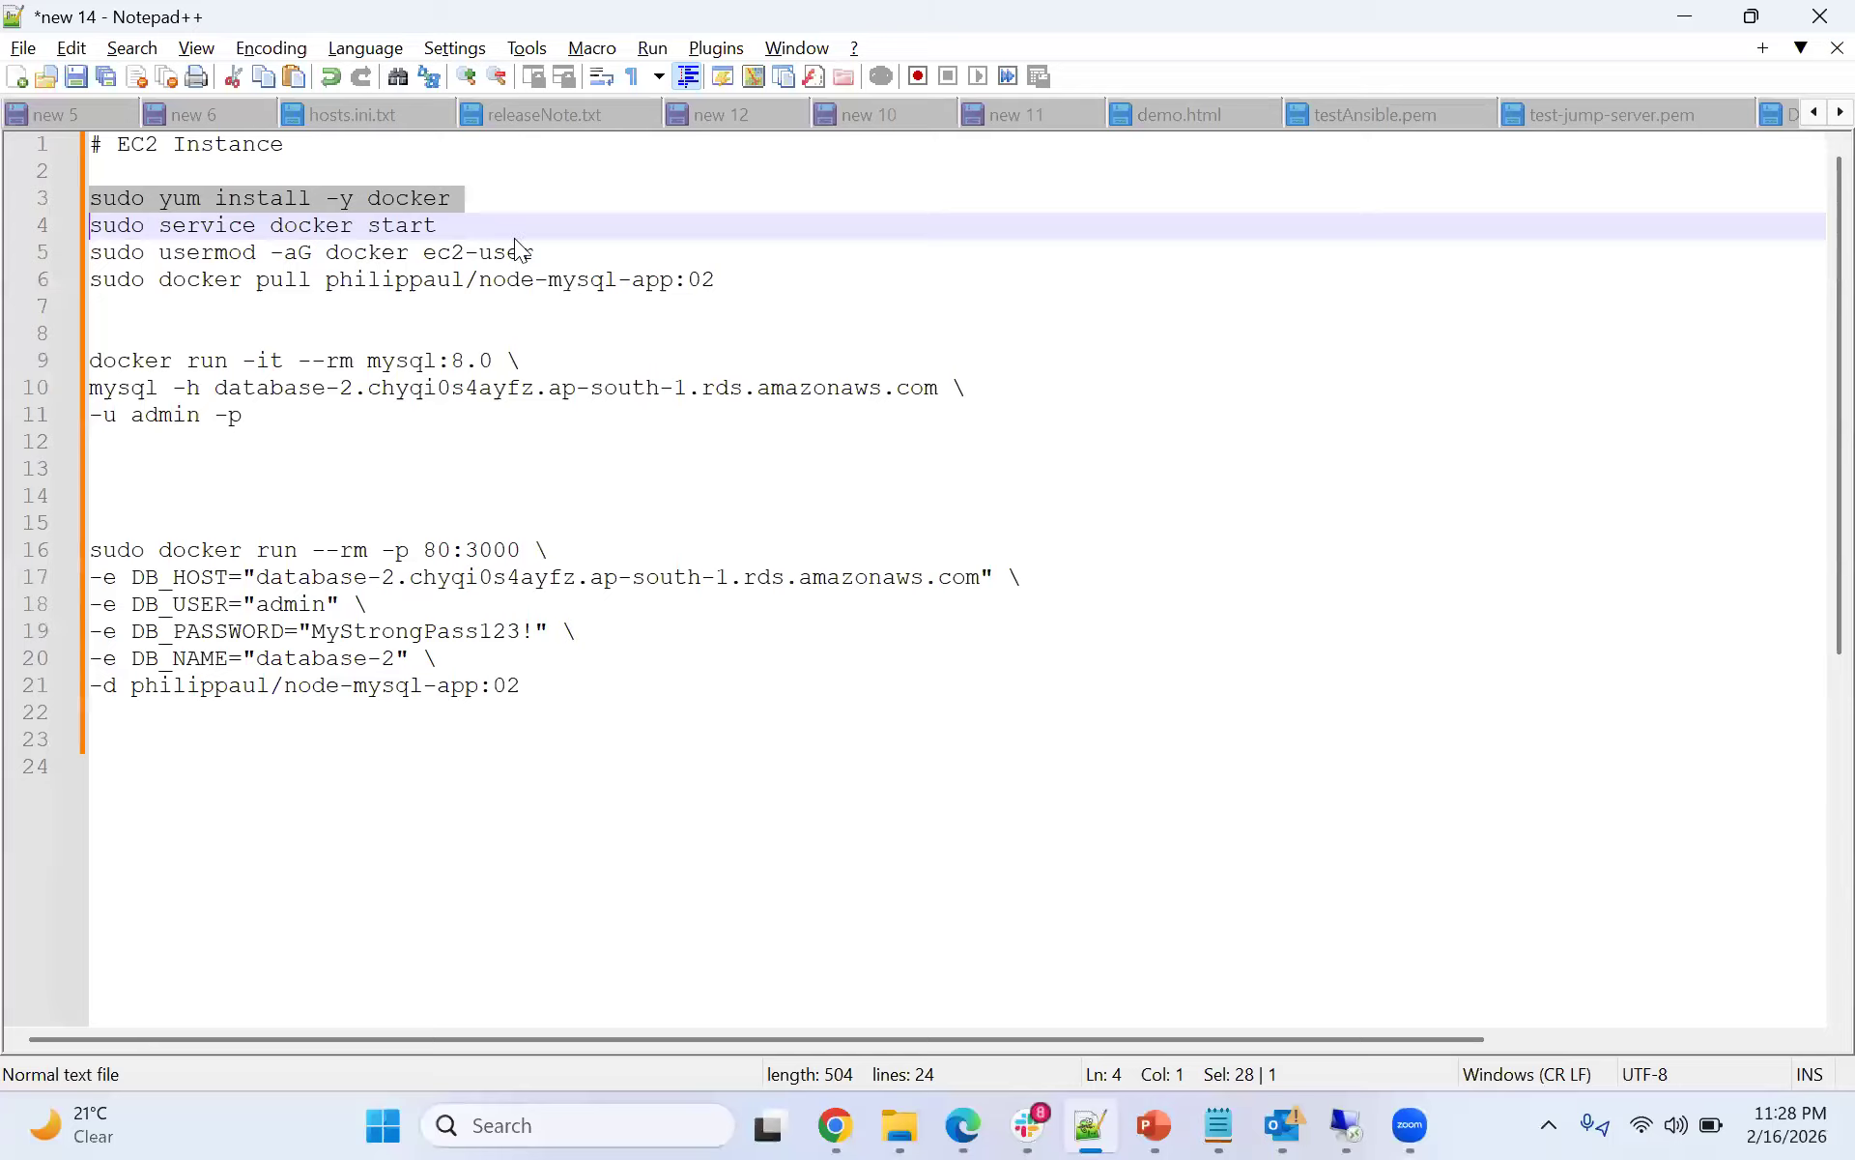
pyautogui.click(1686, 16)
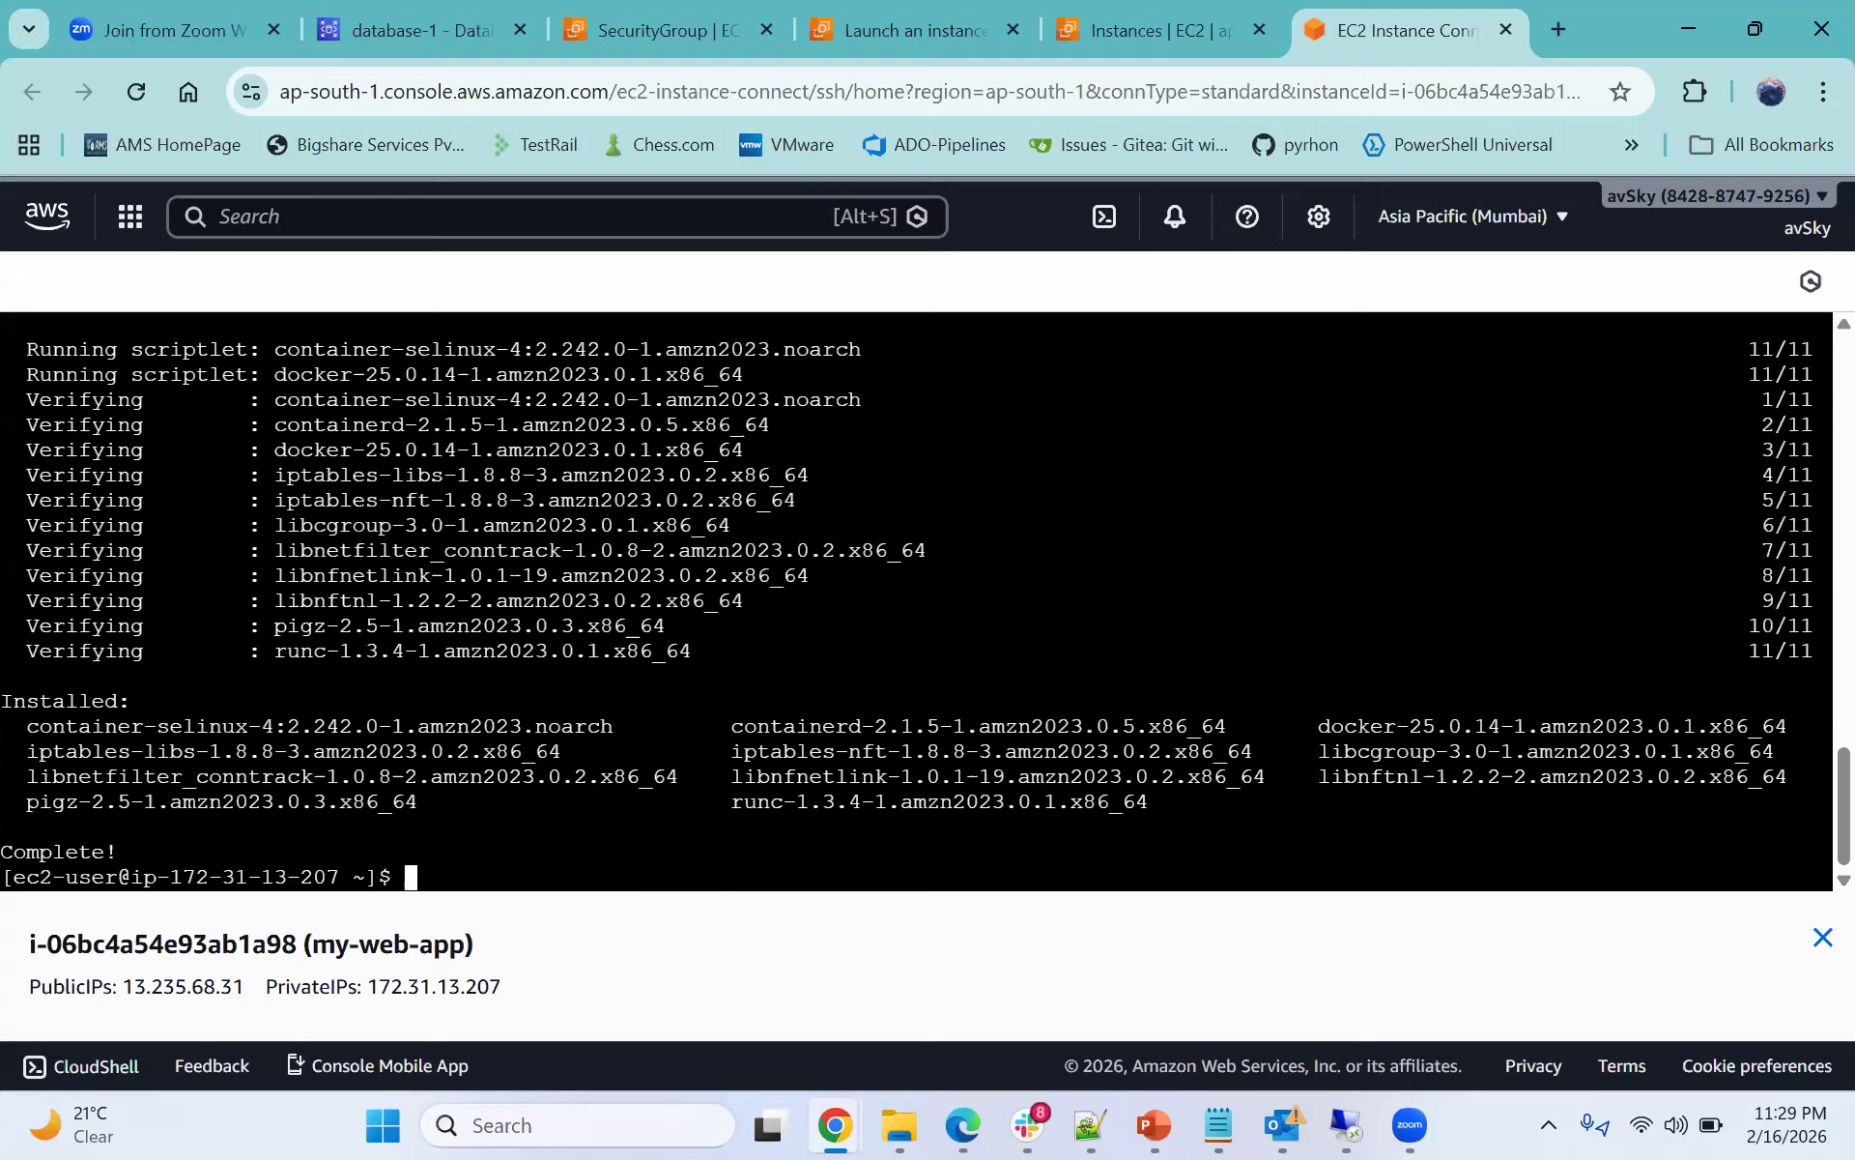
# - Start the Docker service with sudo systemctl start docker
pyautogui.write('sudo ')
pyautogui.write('system')
pyautogui.write('tl ')
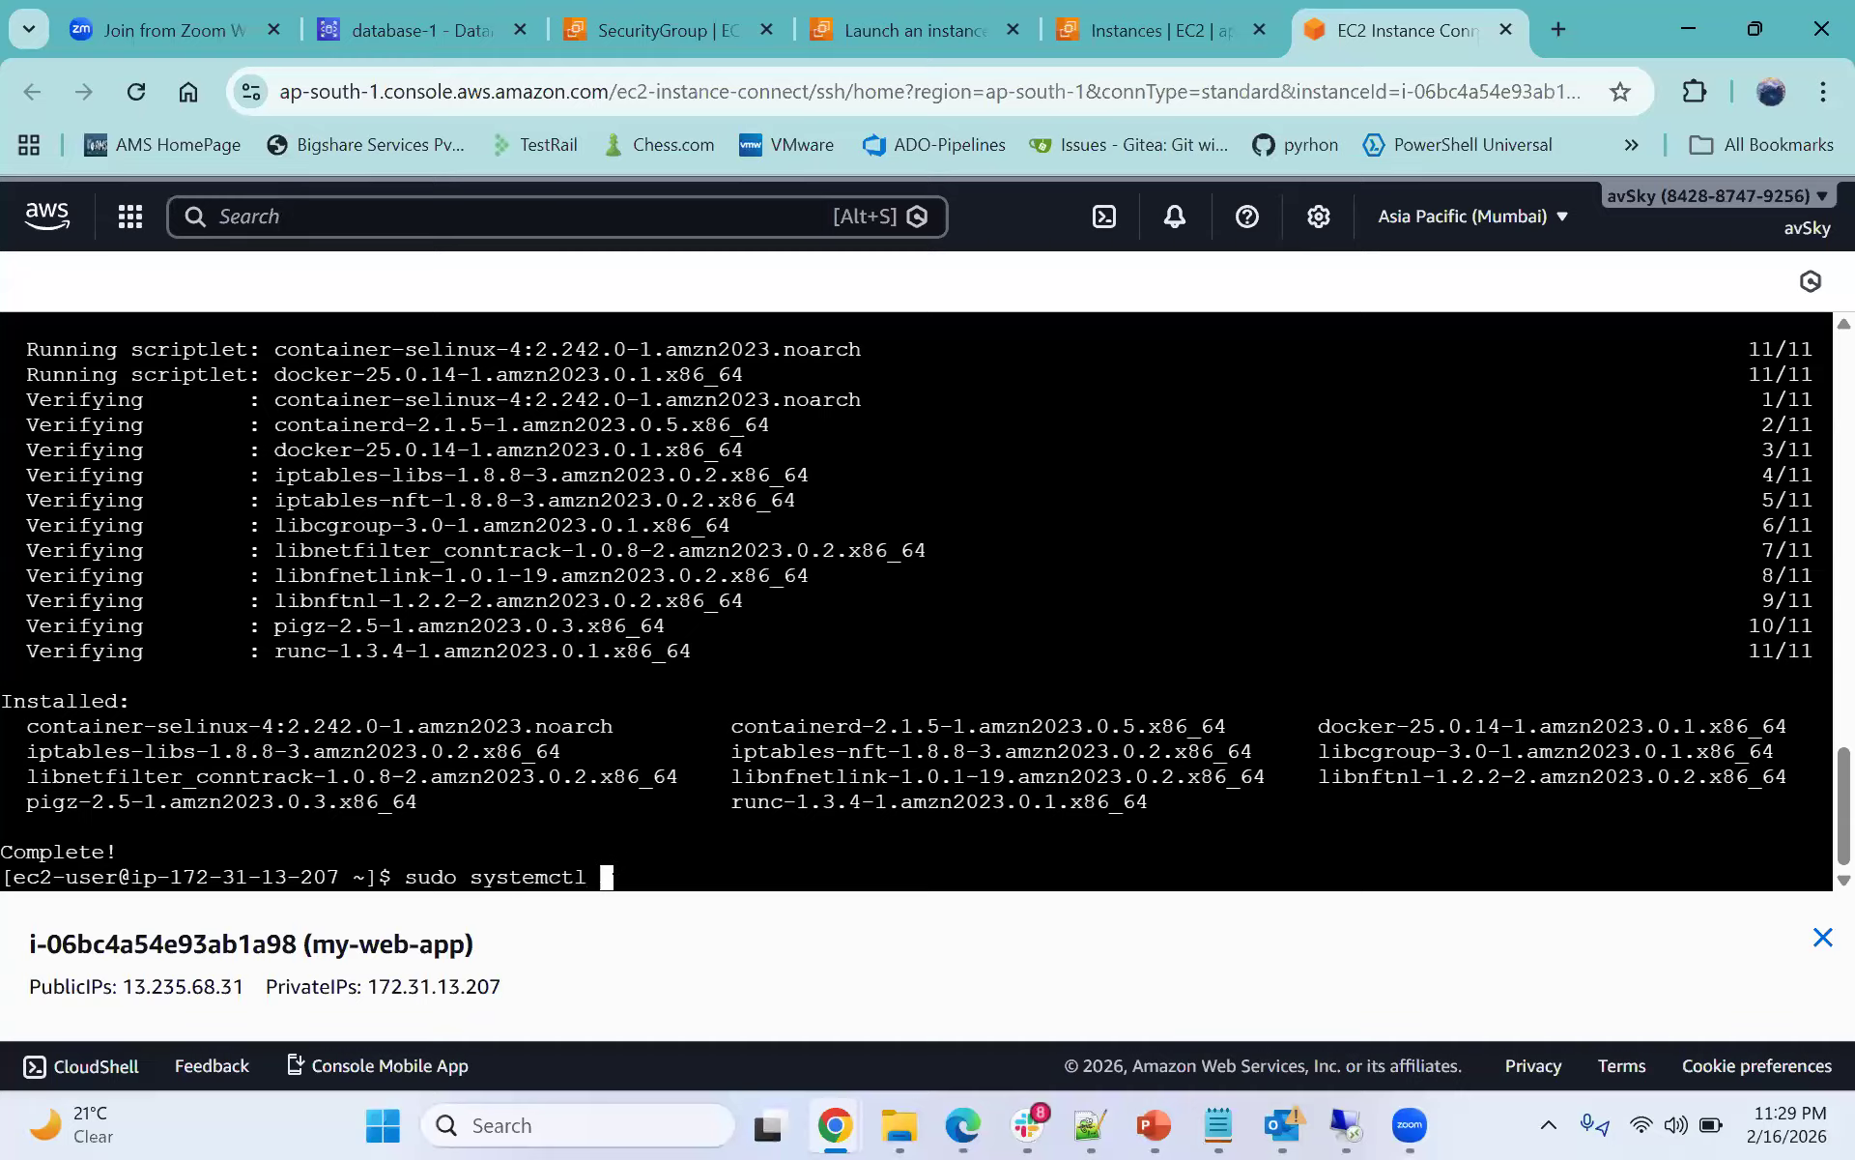
pyautogui.write('start docker')
pyautogui.press('Return')
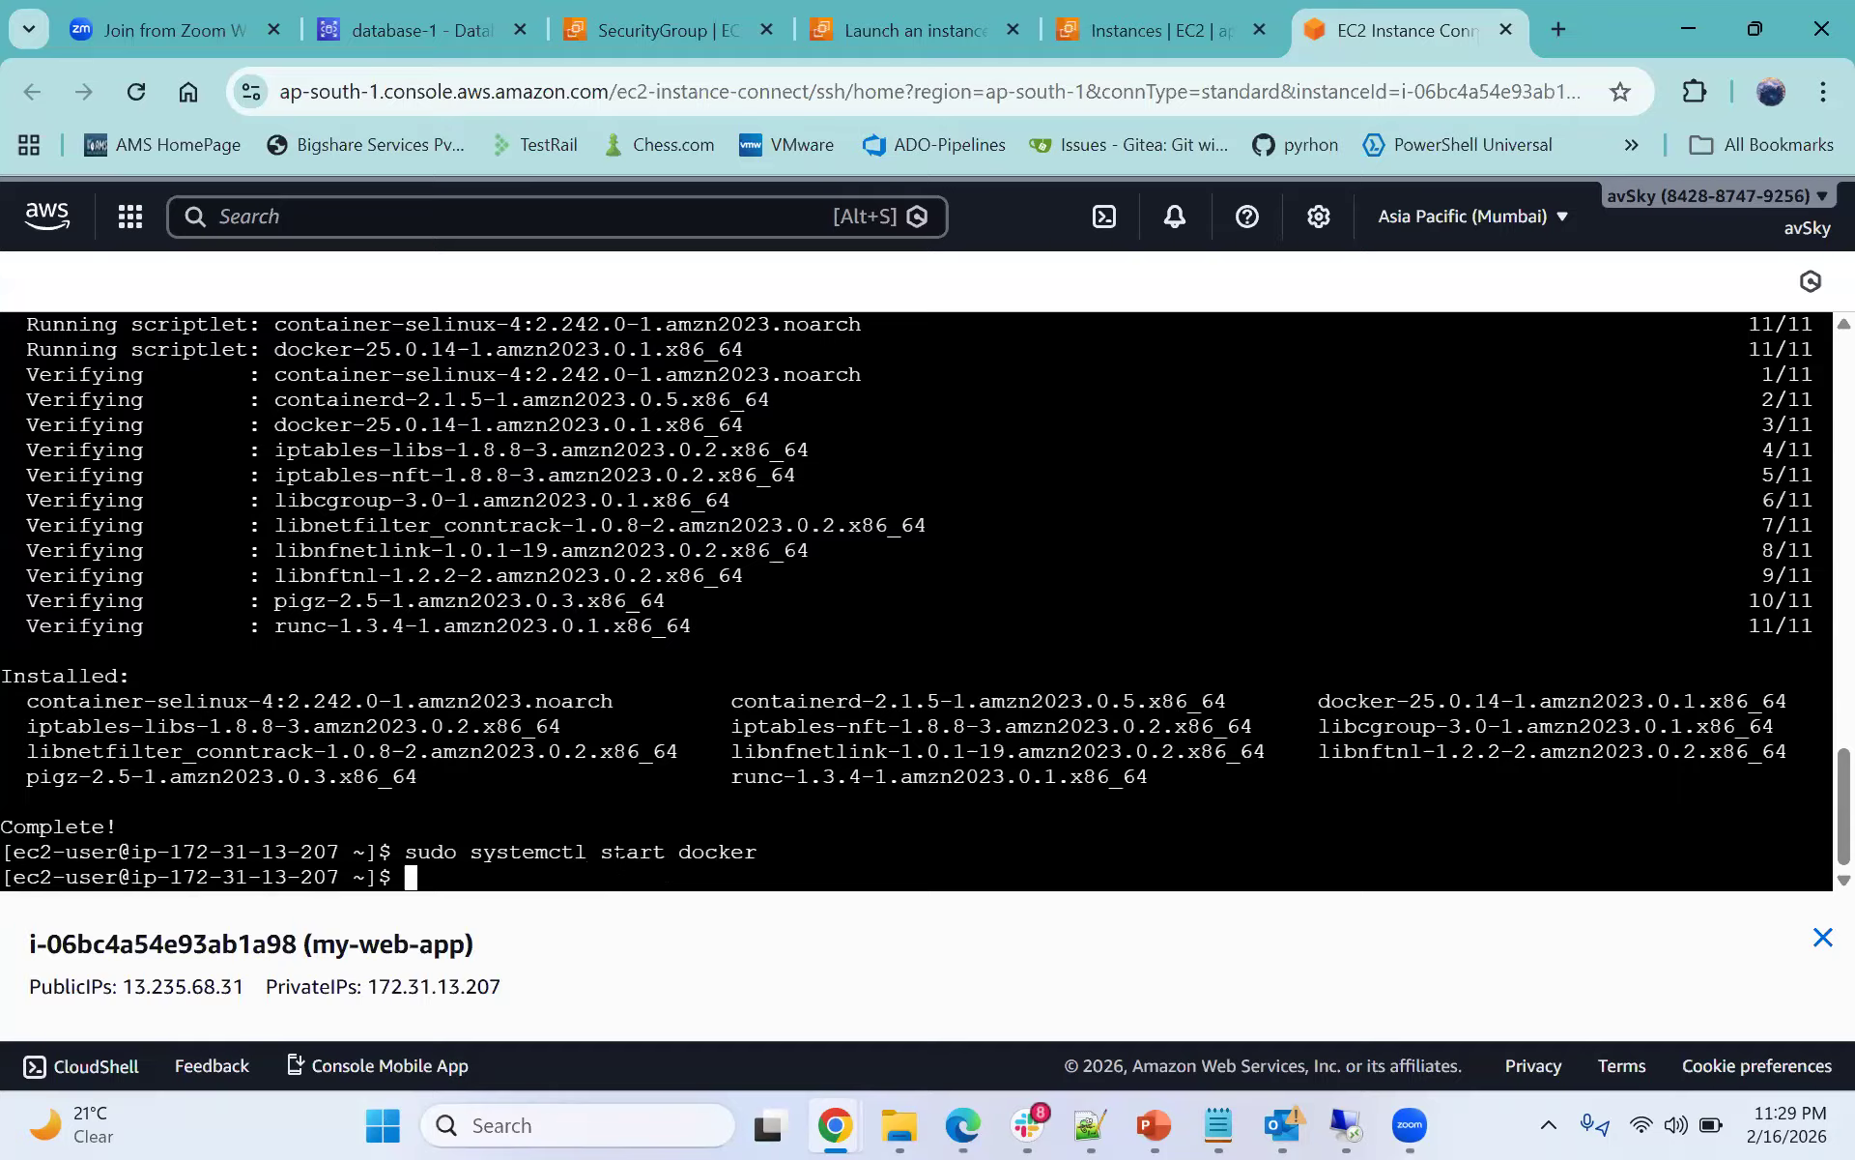
# - Check the Docker service with sudo systemctl status docker and exit the status view
pyautogui.press('Up')
pyautogui.press('Left')
pyautogui.press('Left')
pyautogui.press('Left')
pyautogui.press('Left')
pyautogui.press('Left')
pyautogui.press('Left')
pyautogui.press('Left')
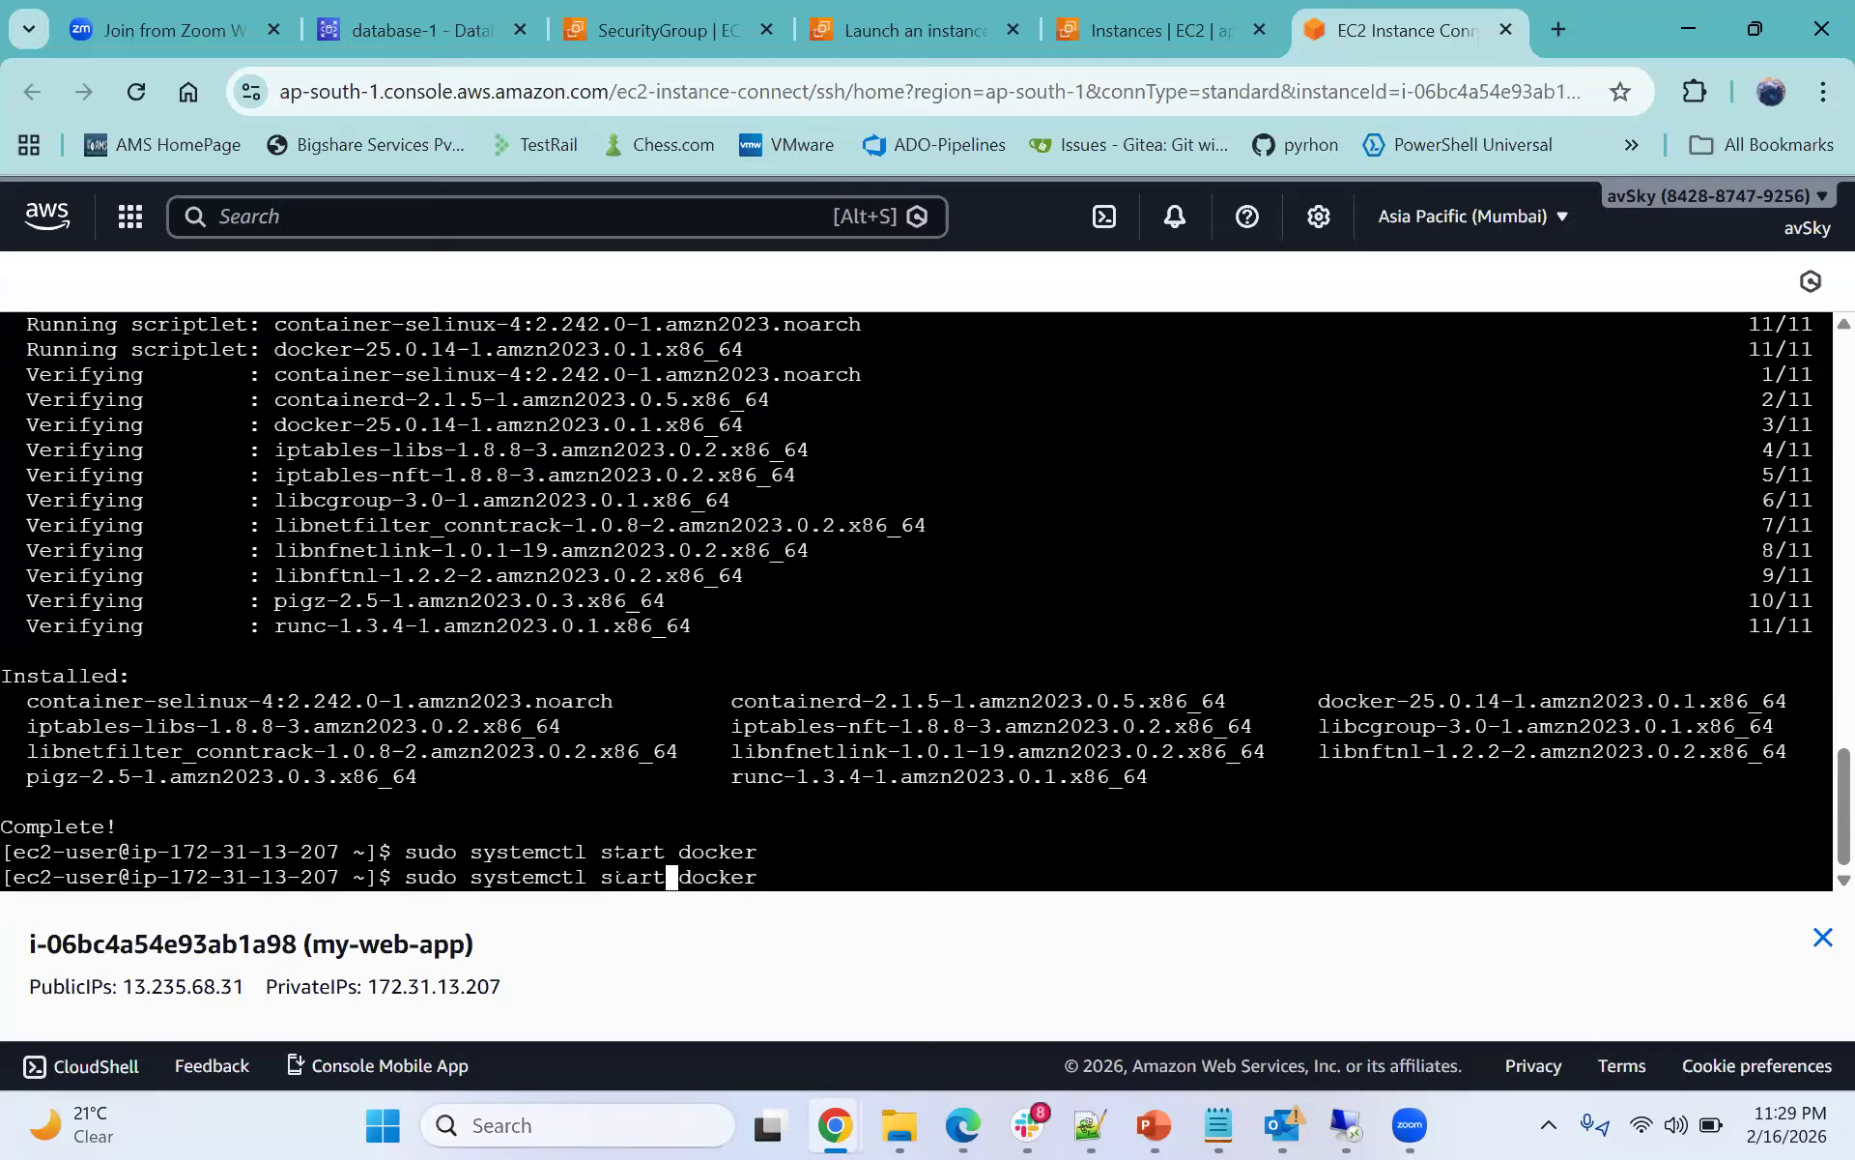
pyautogui.press('BackSpace')
pyautogui.press('BackSpace')
pyautogui.press('BackSpace')
pyautogui.press('BackSpace')
pyautogui.write('tatus')
pyautogui.press('Return')
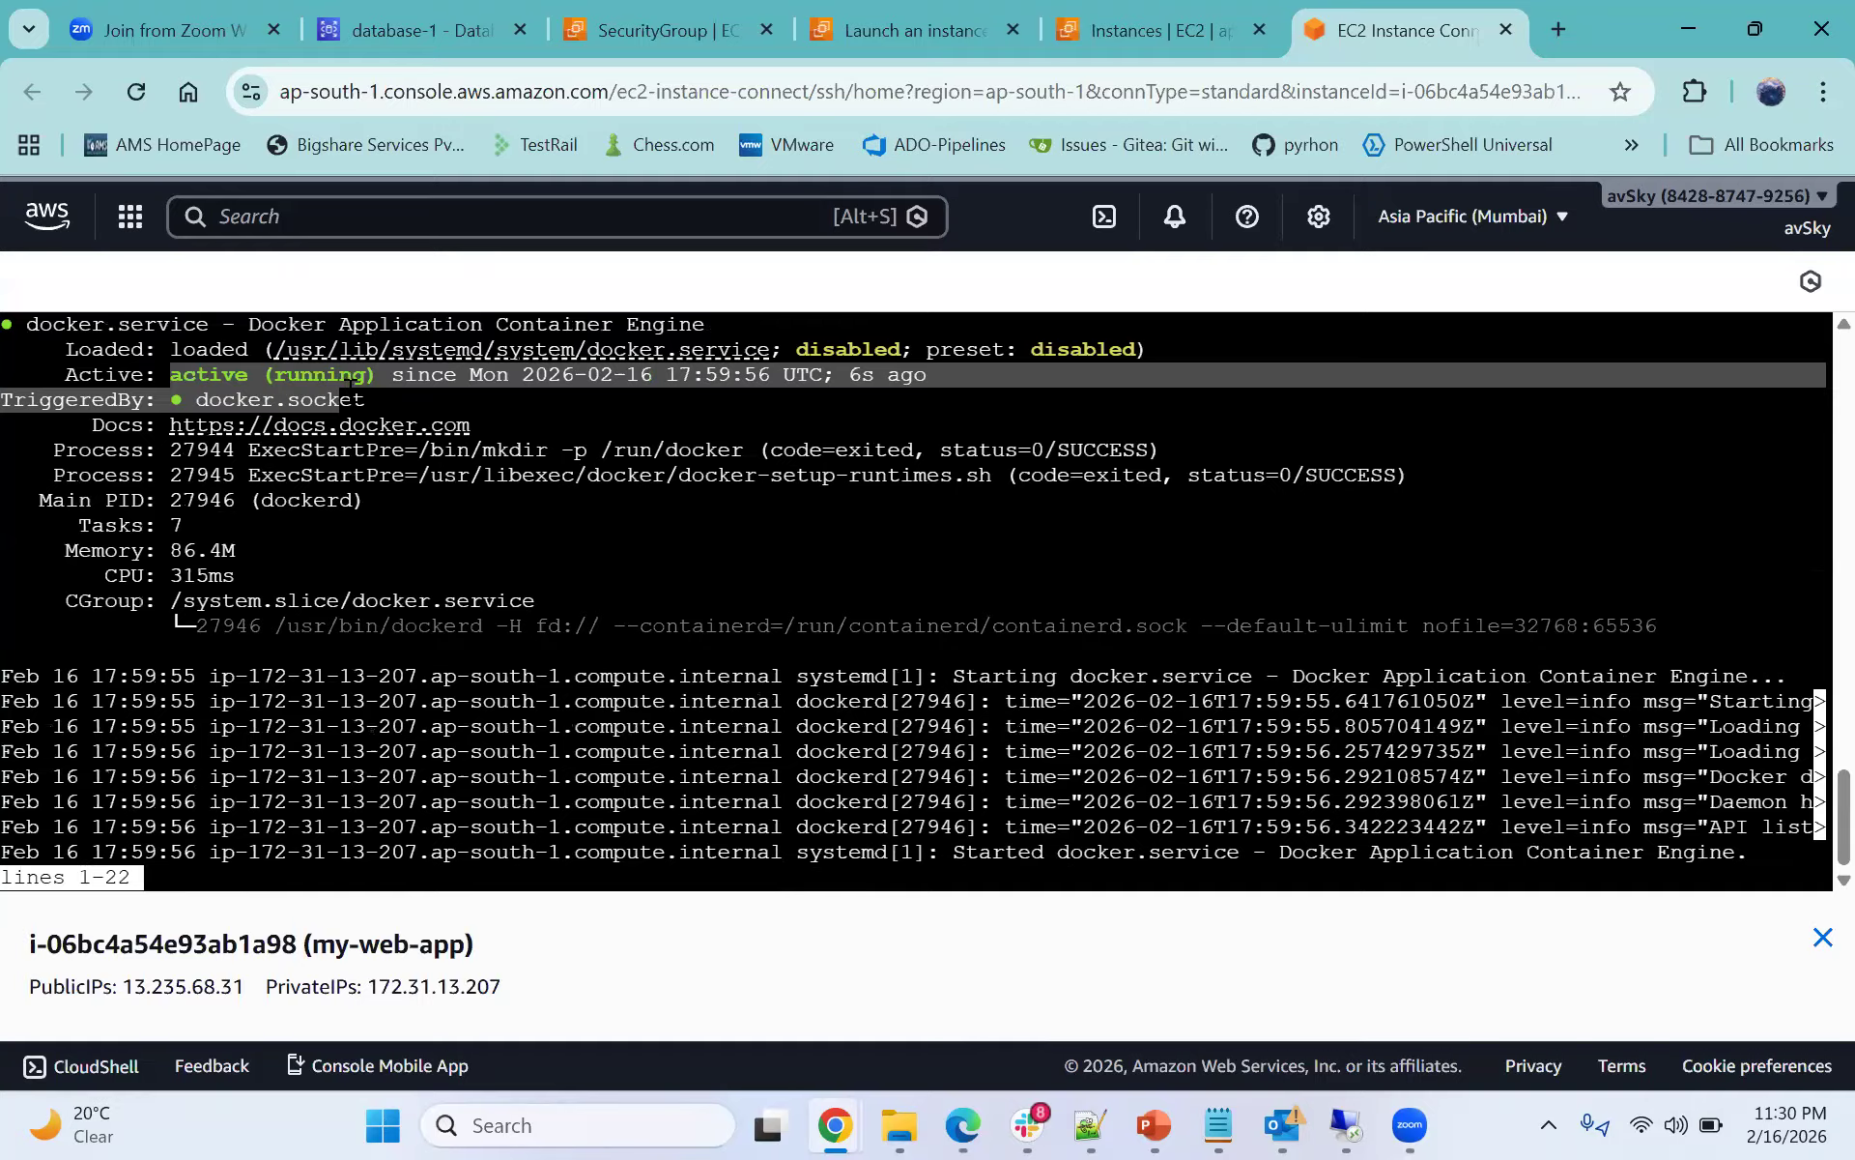
pyautogui.scroll(2, 319, 378)
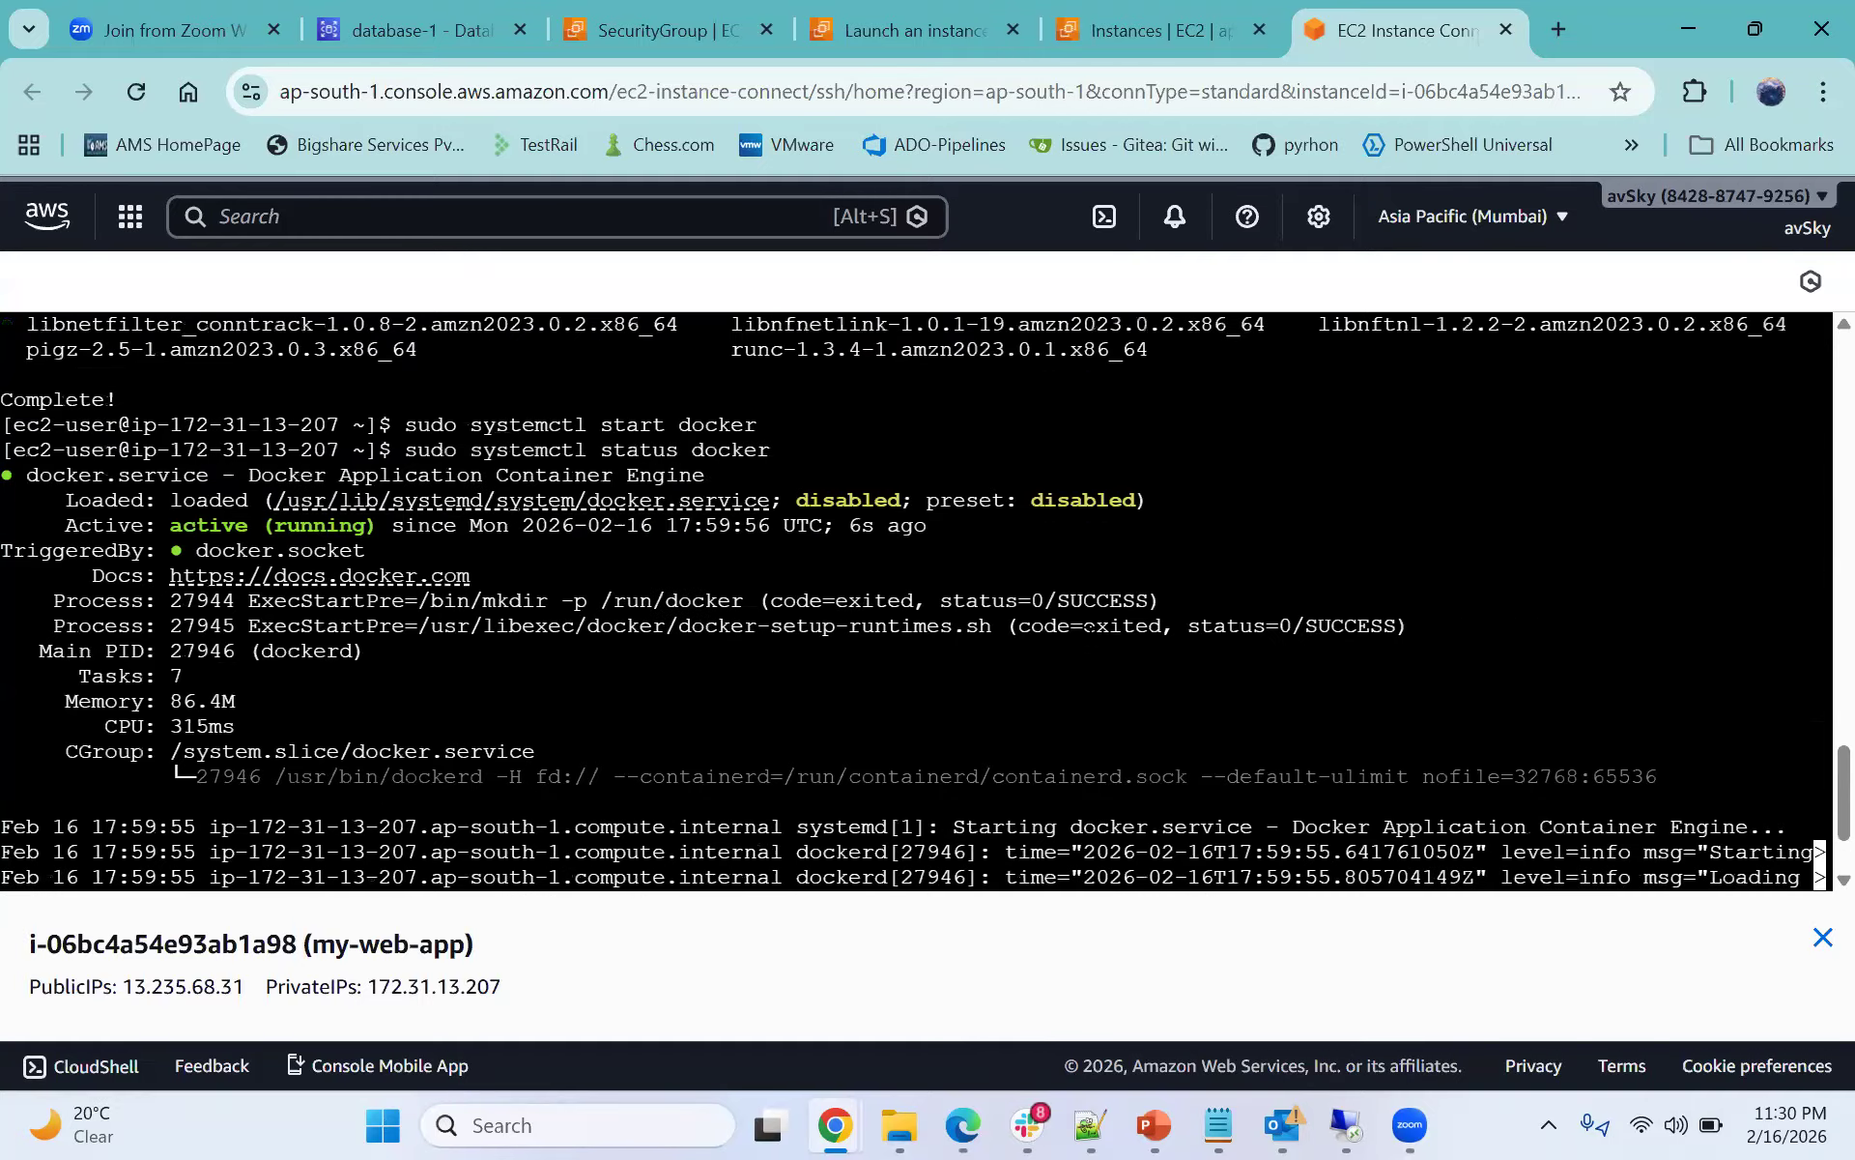
pyautogui.scroll(-2, 1089, 626)
pyautogui.press('q')
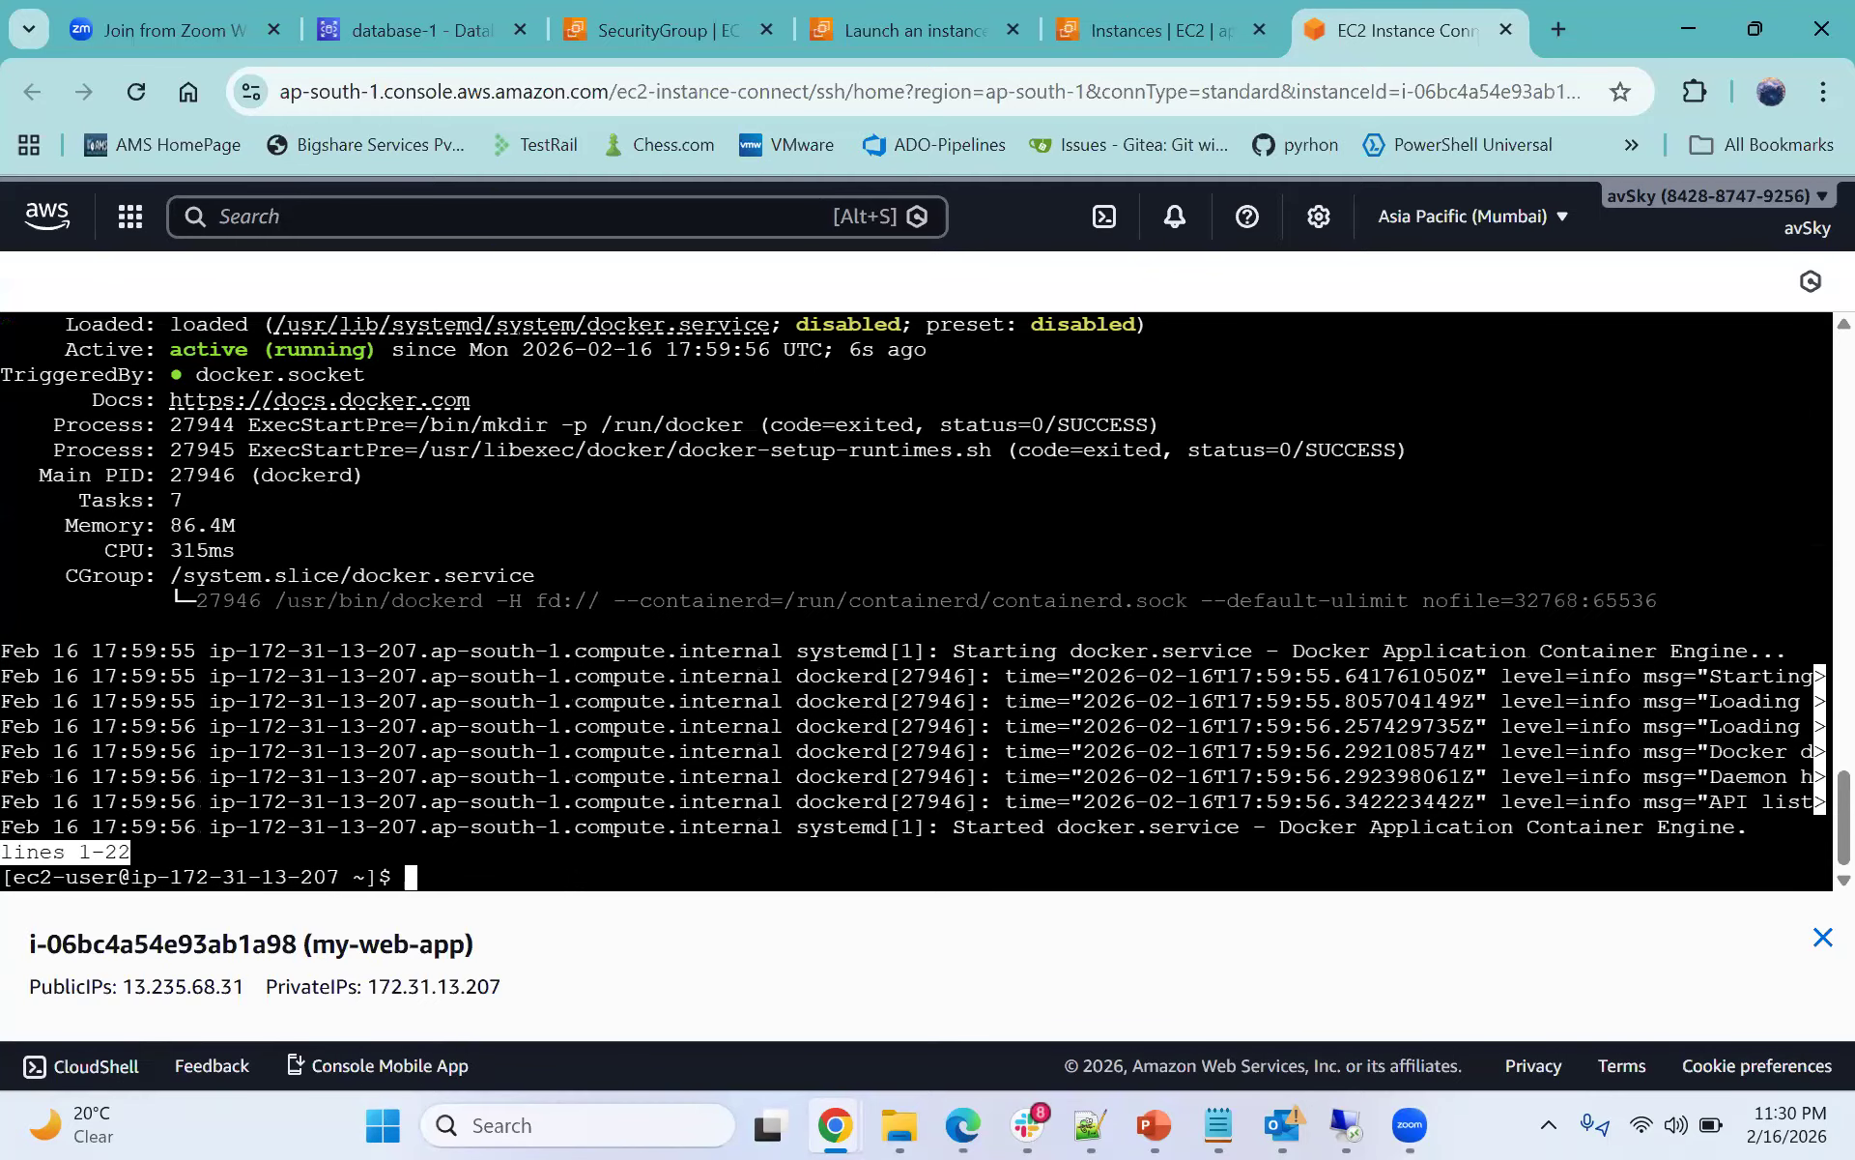
# - Copy the usermod line from the notes and run sudo usermod -aG docker ec2-user in the instance terminal
pyautogui.click(1141, 30)
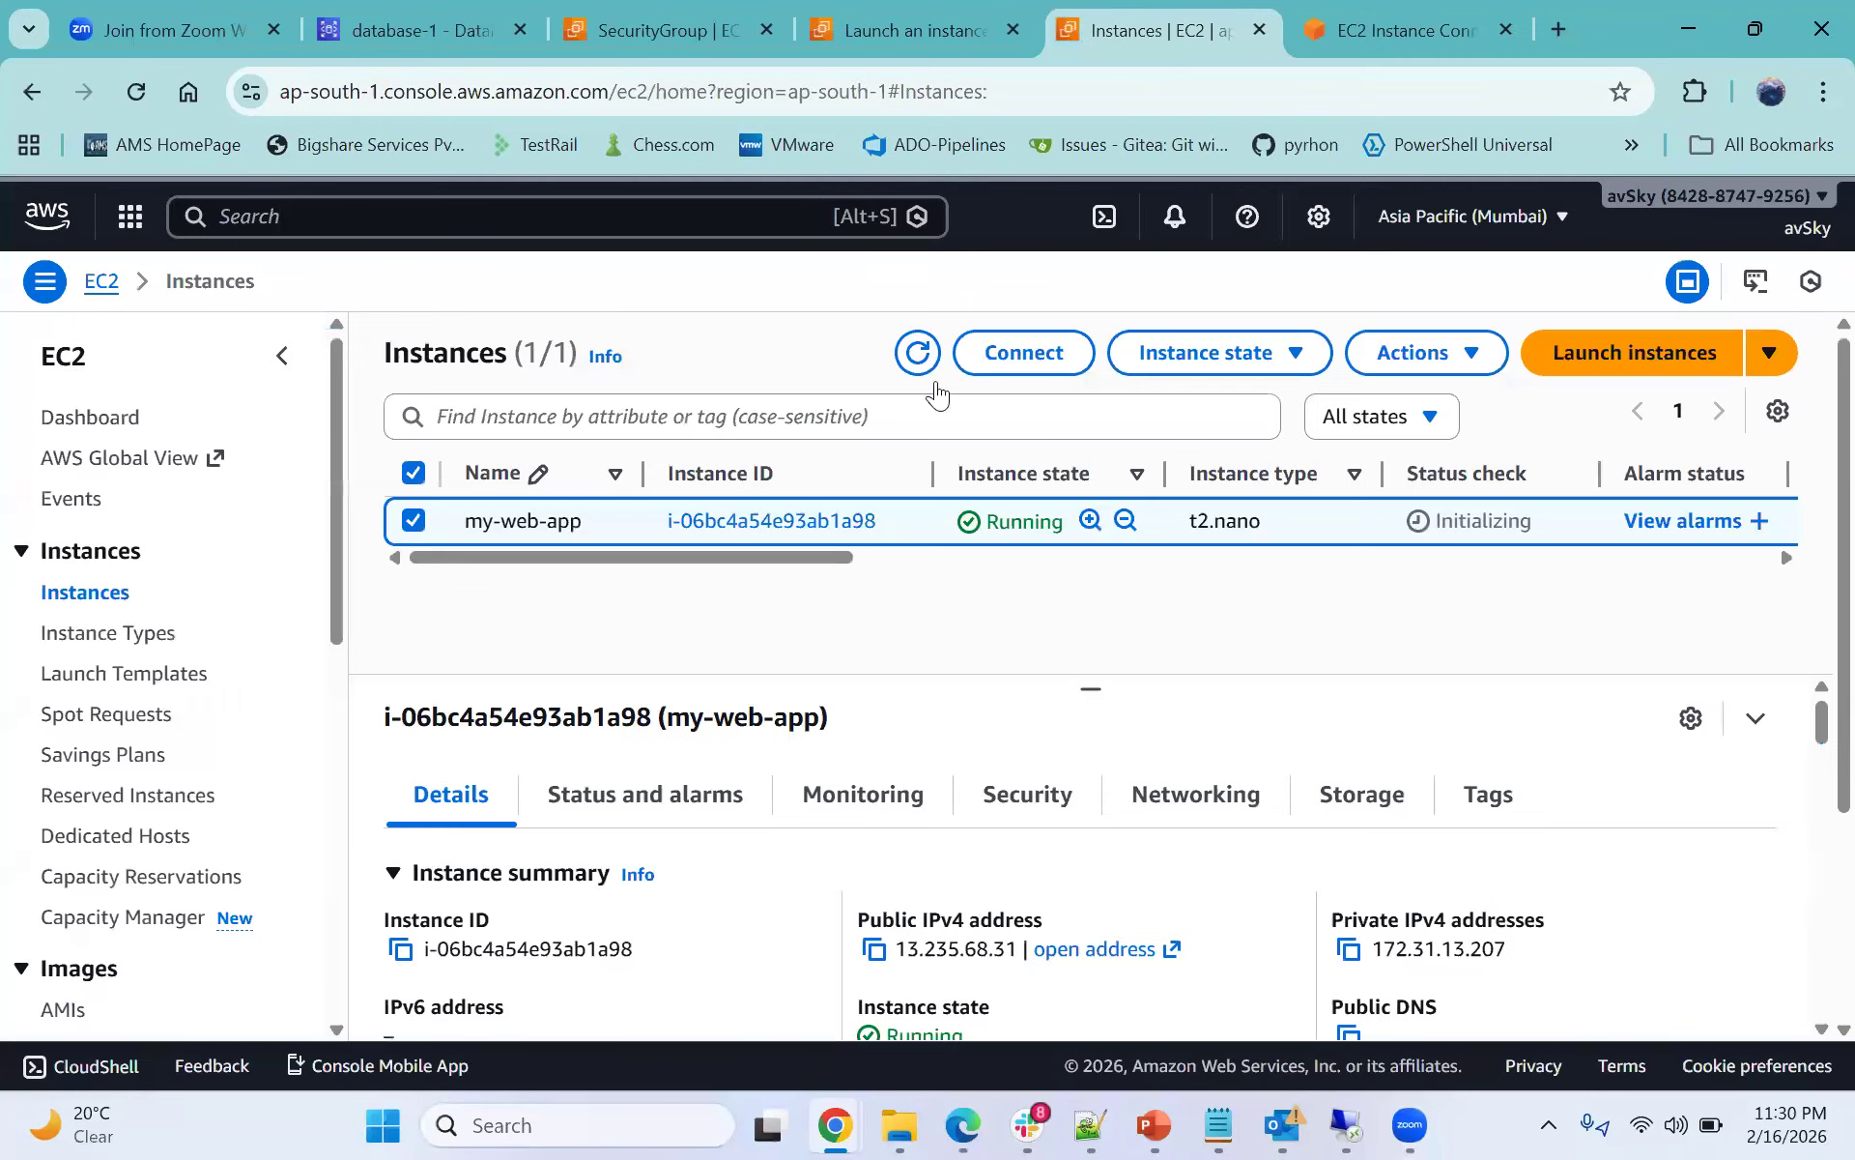
pyautogui.click(1382, 27)
pyautogui.click(1090, 1123)
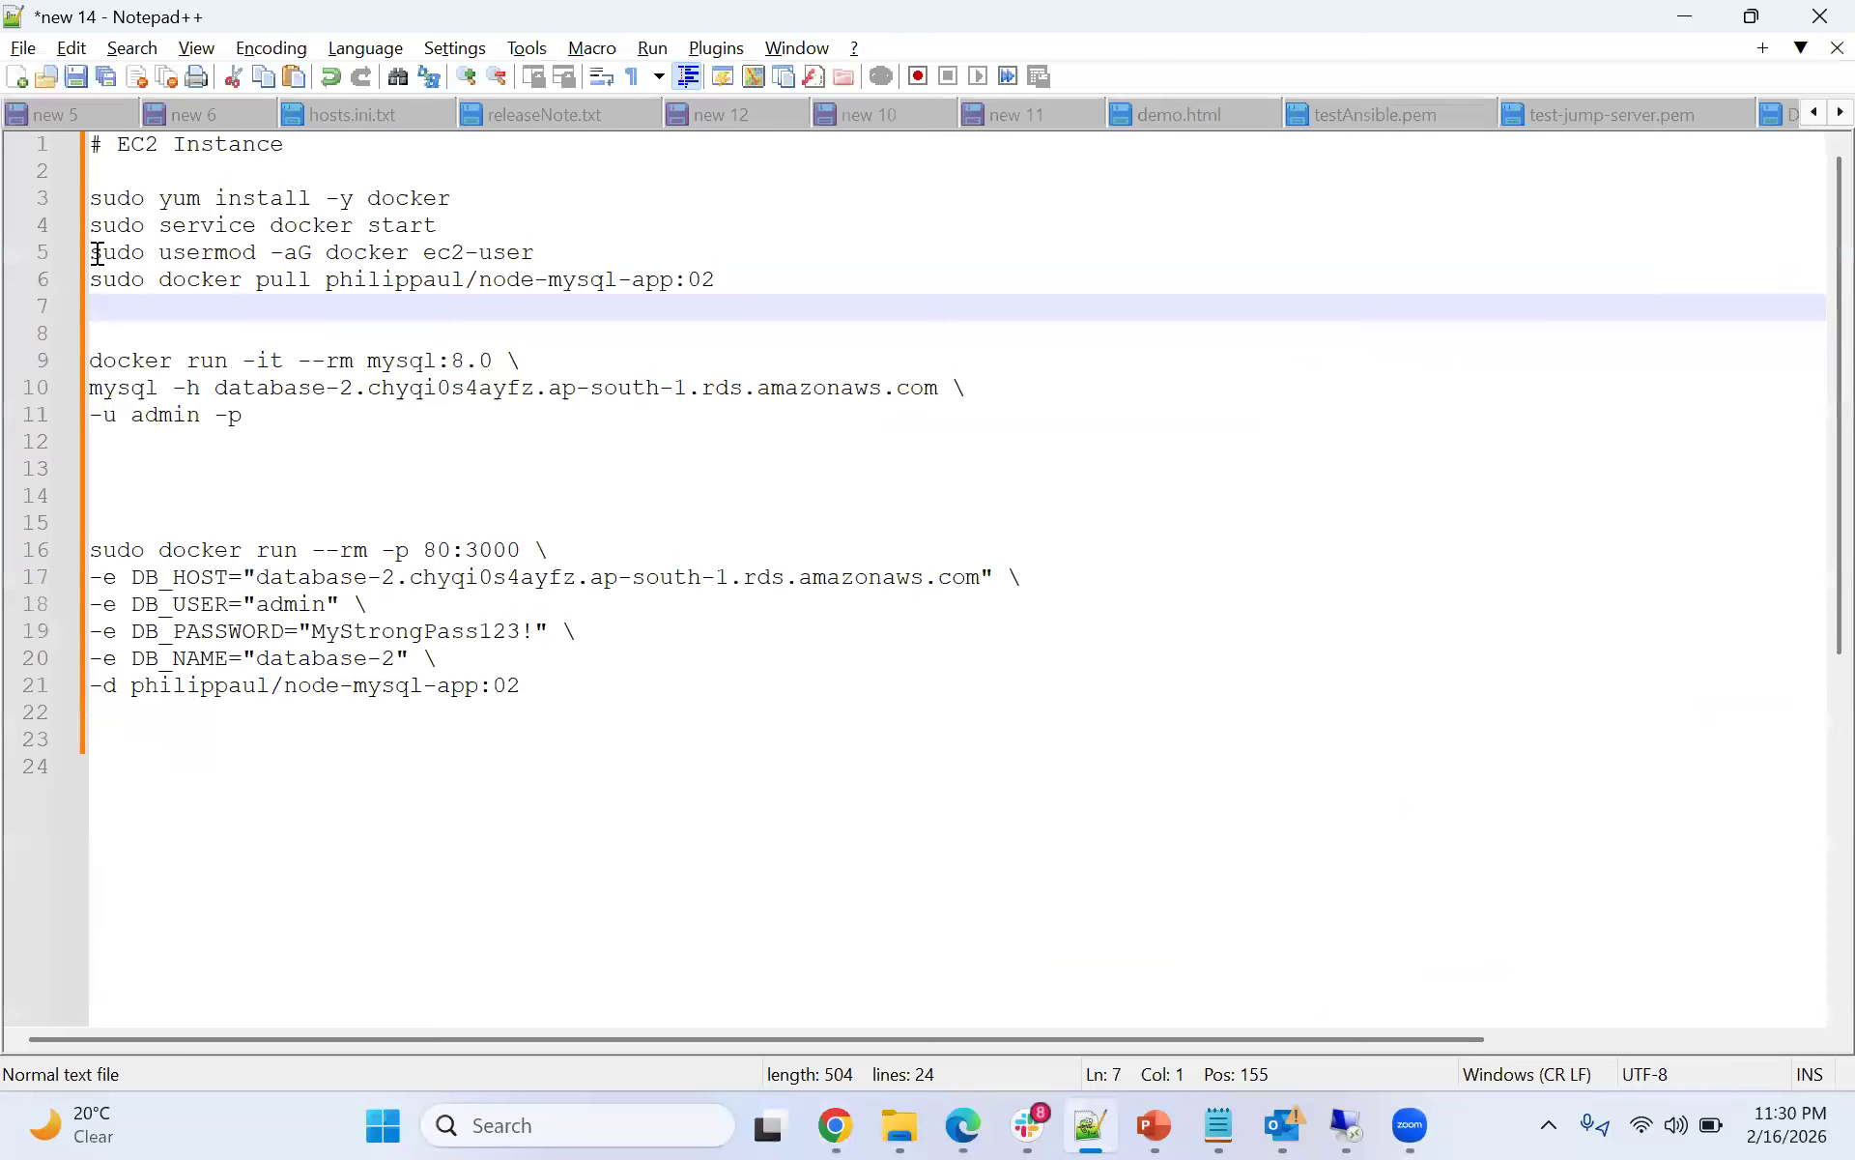
pyautogui.moveTo(92, 253); pyautogui.dragTo(256, 280)
pyautogui.moveTo(464, 251); pyautogui.dragTo(539, 253)
pyautogui.hotkey('ctrl', 'c')
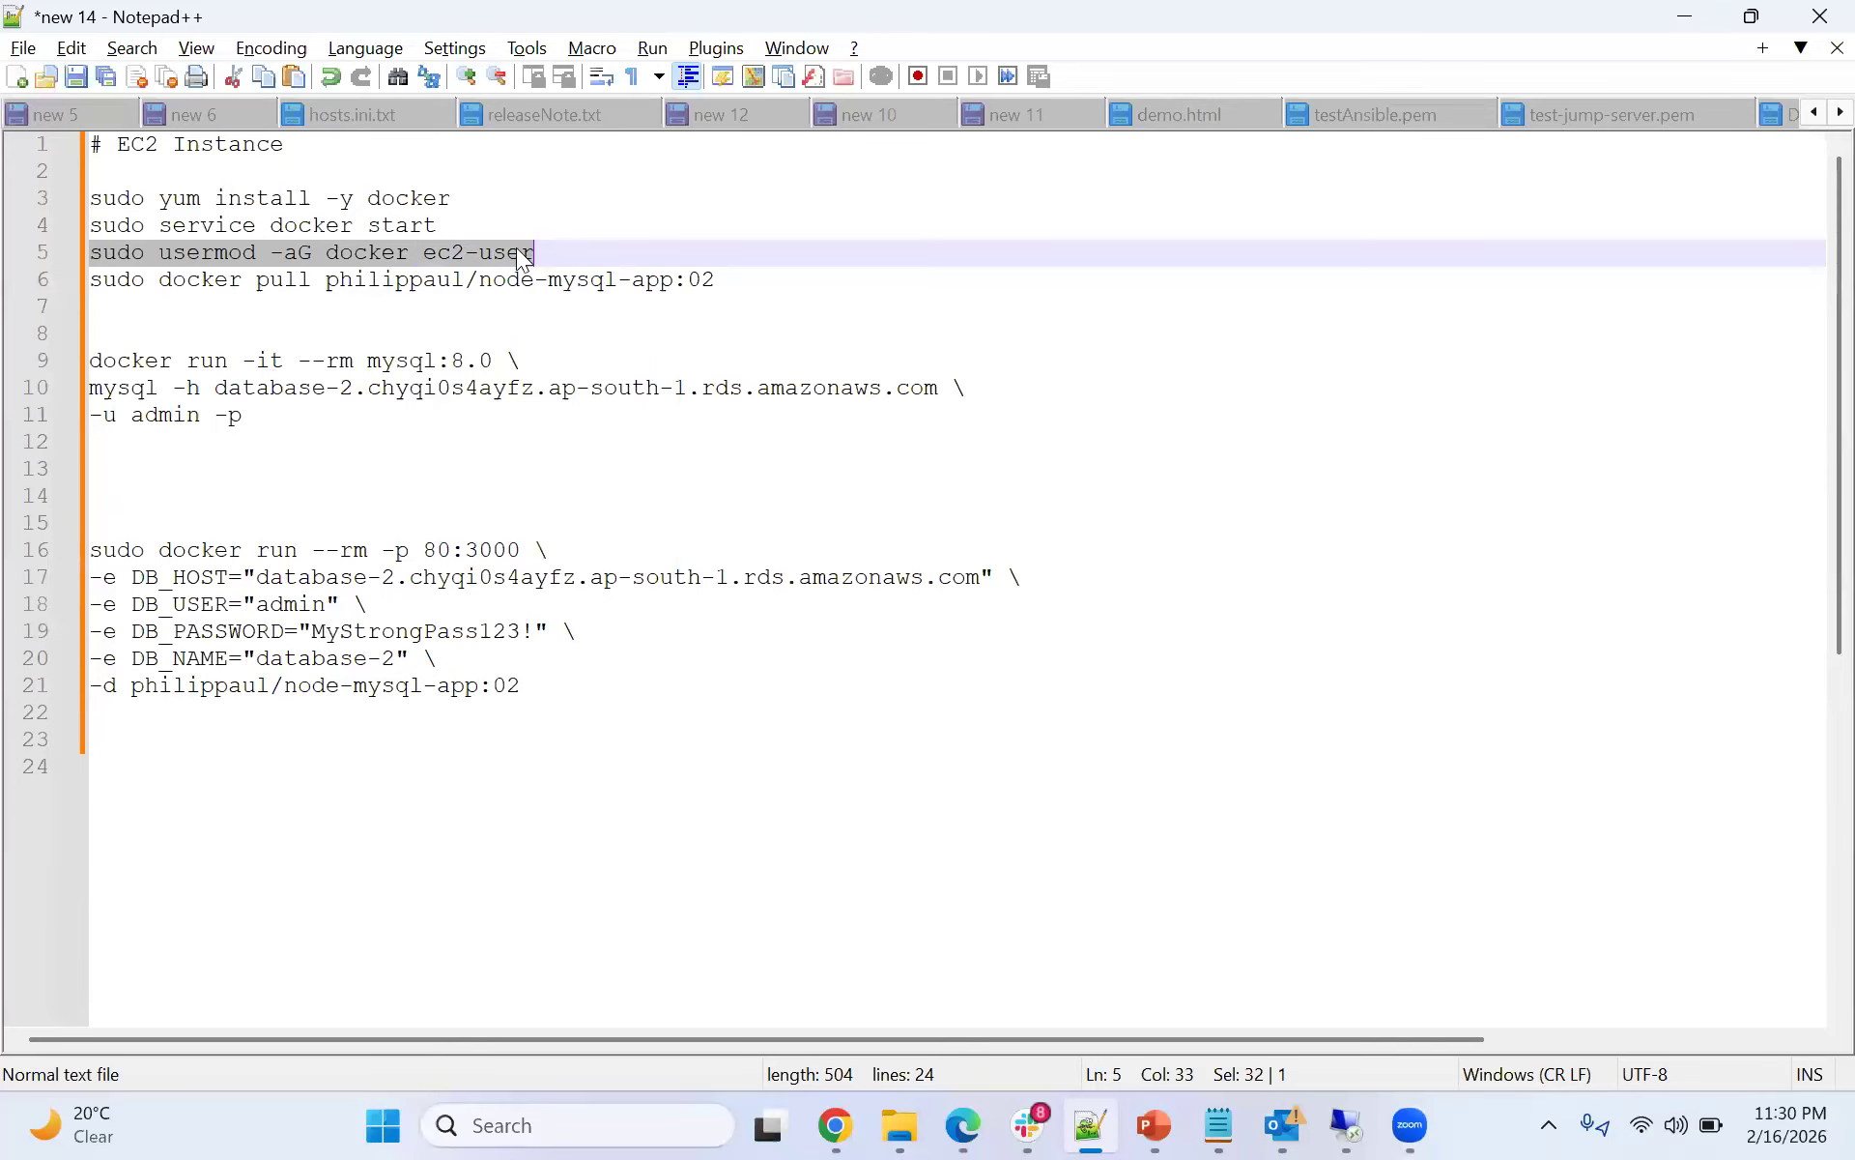
pyautogui.click(1674, 20)
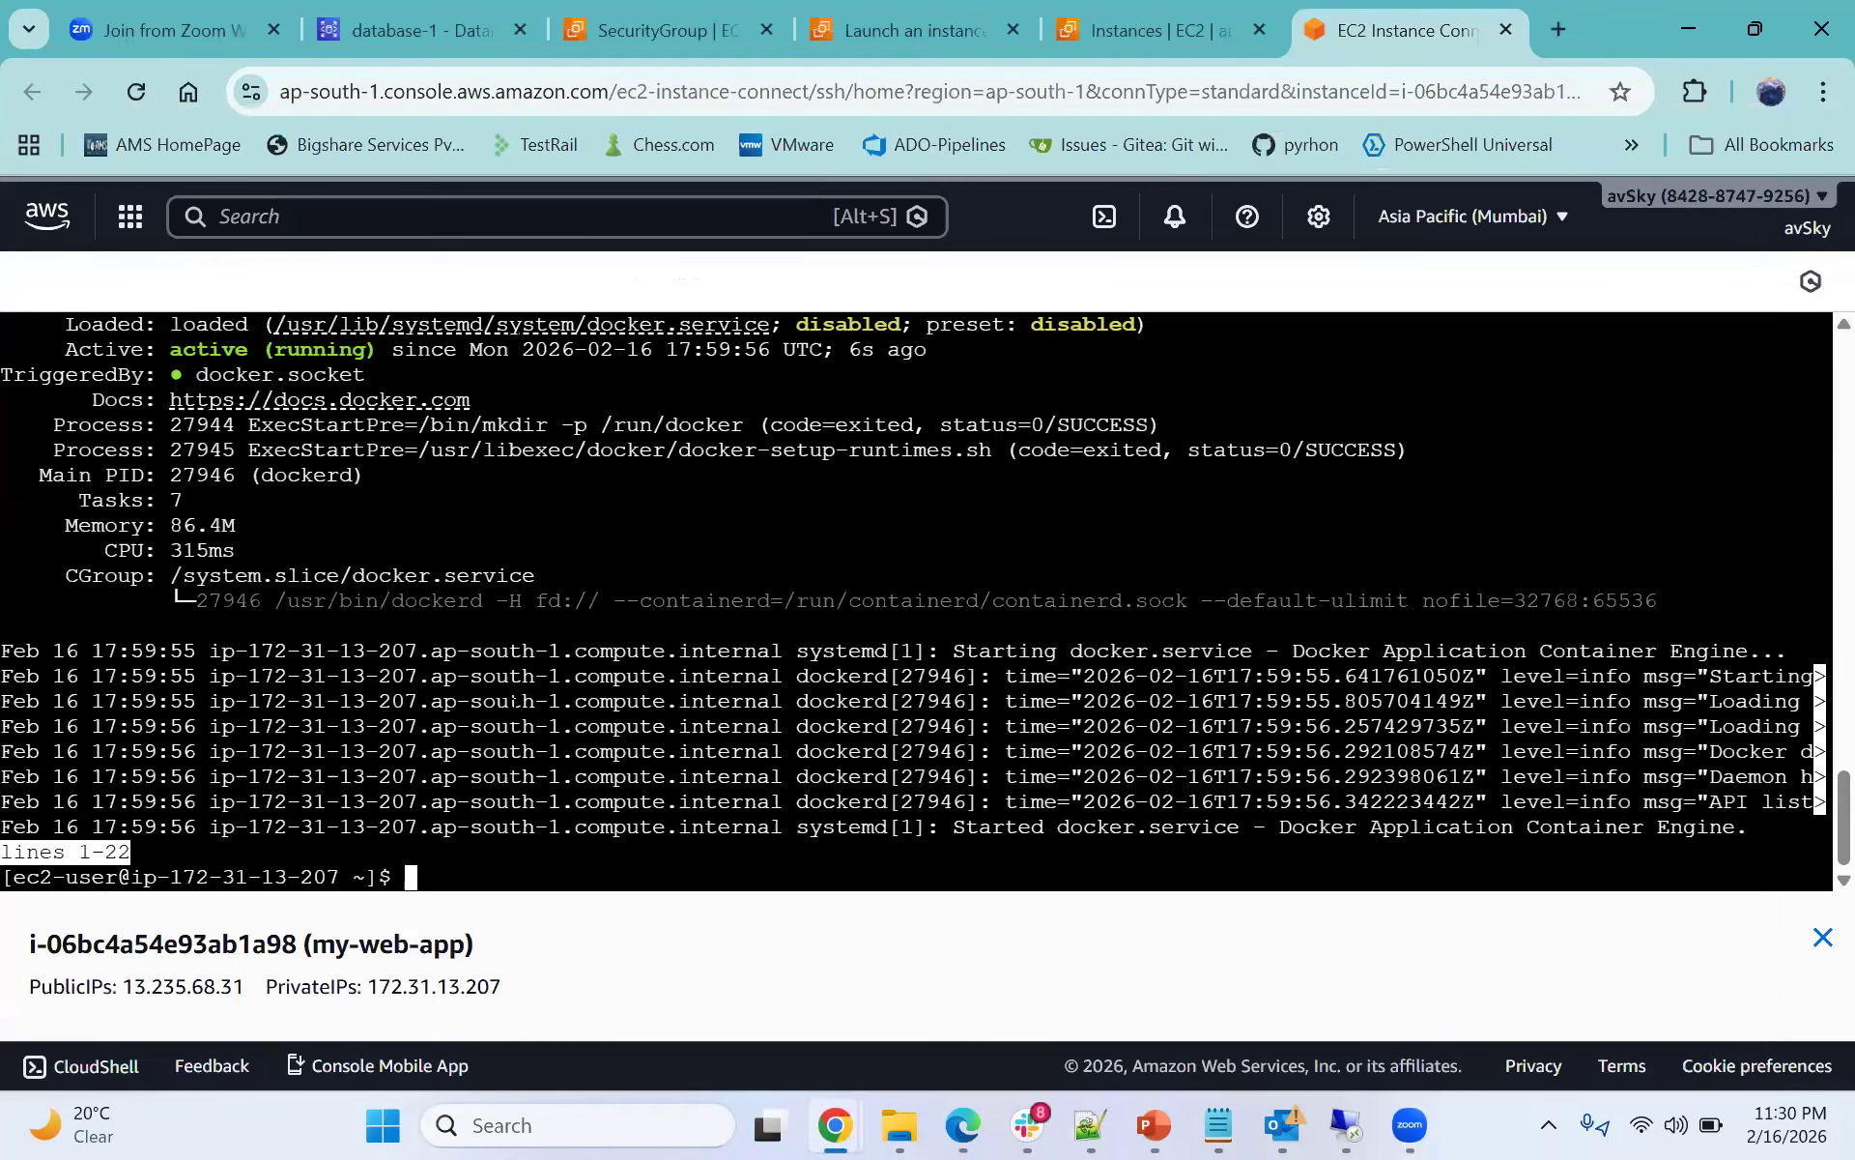
pyautogui.moveTo(117, 878); pyautogui.dragTo(4, 877)
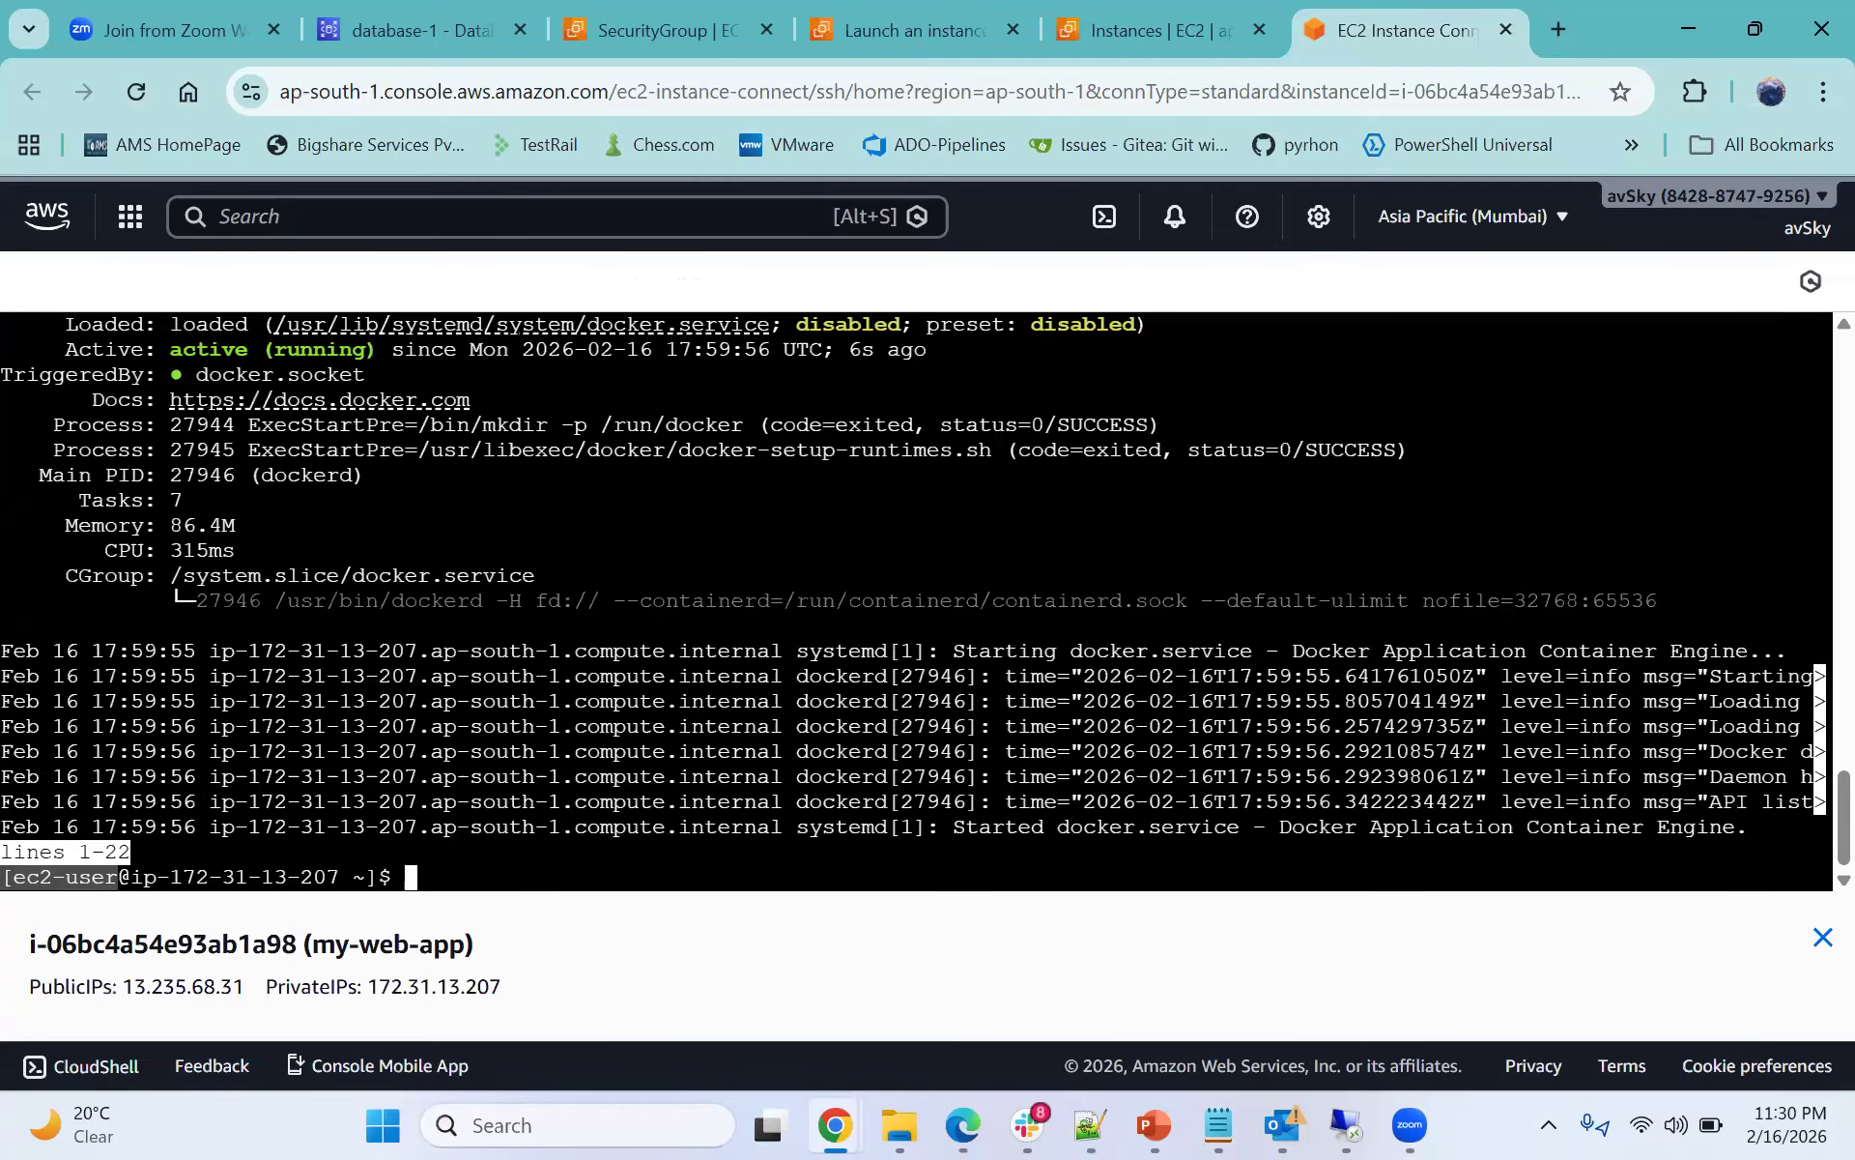
pyautogui.rightClick(491, 879)
pyautogui.click(588, 296)
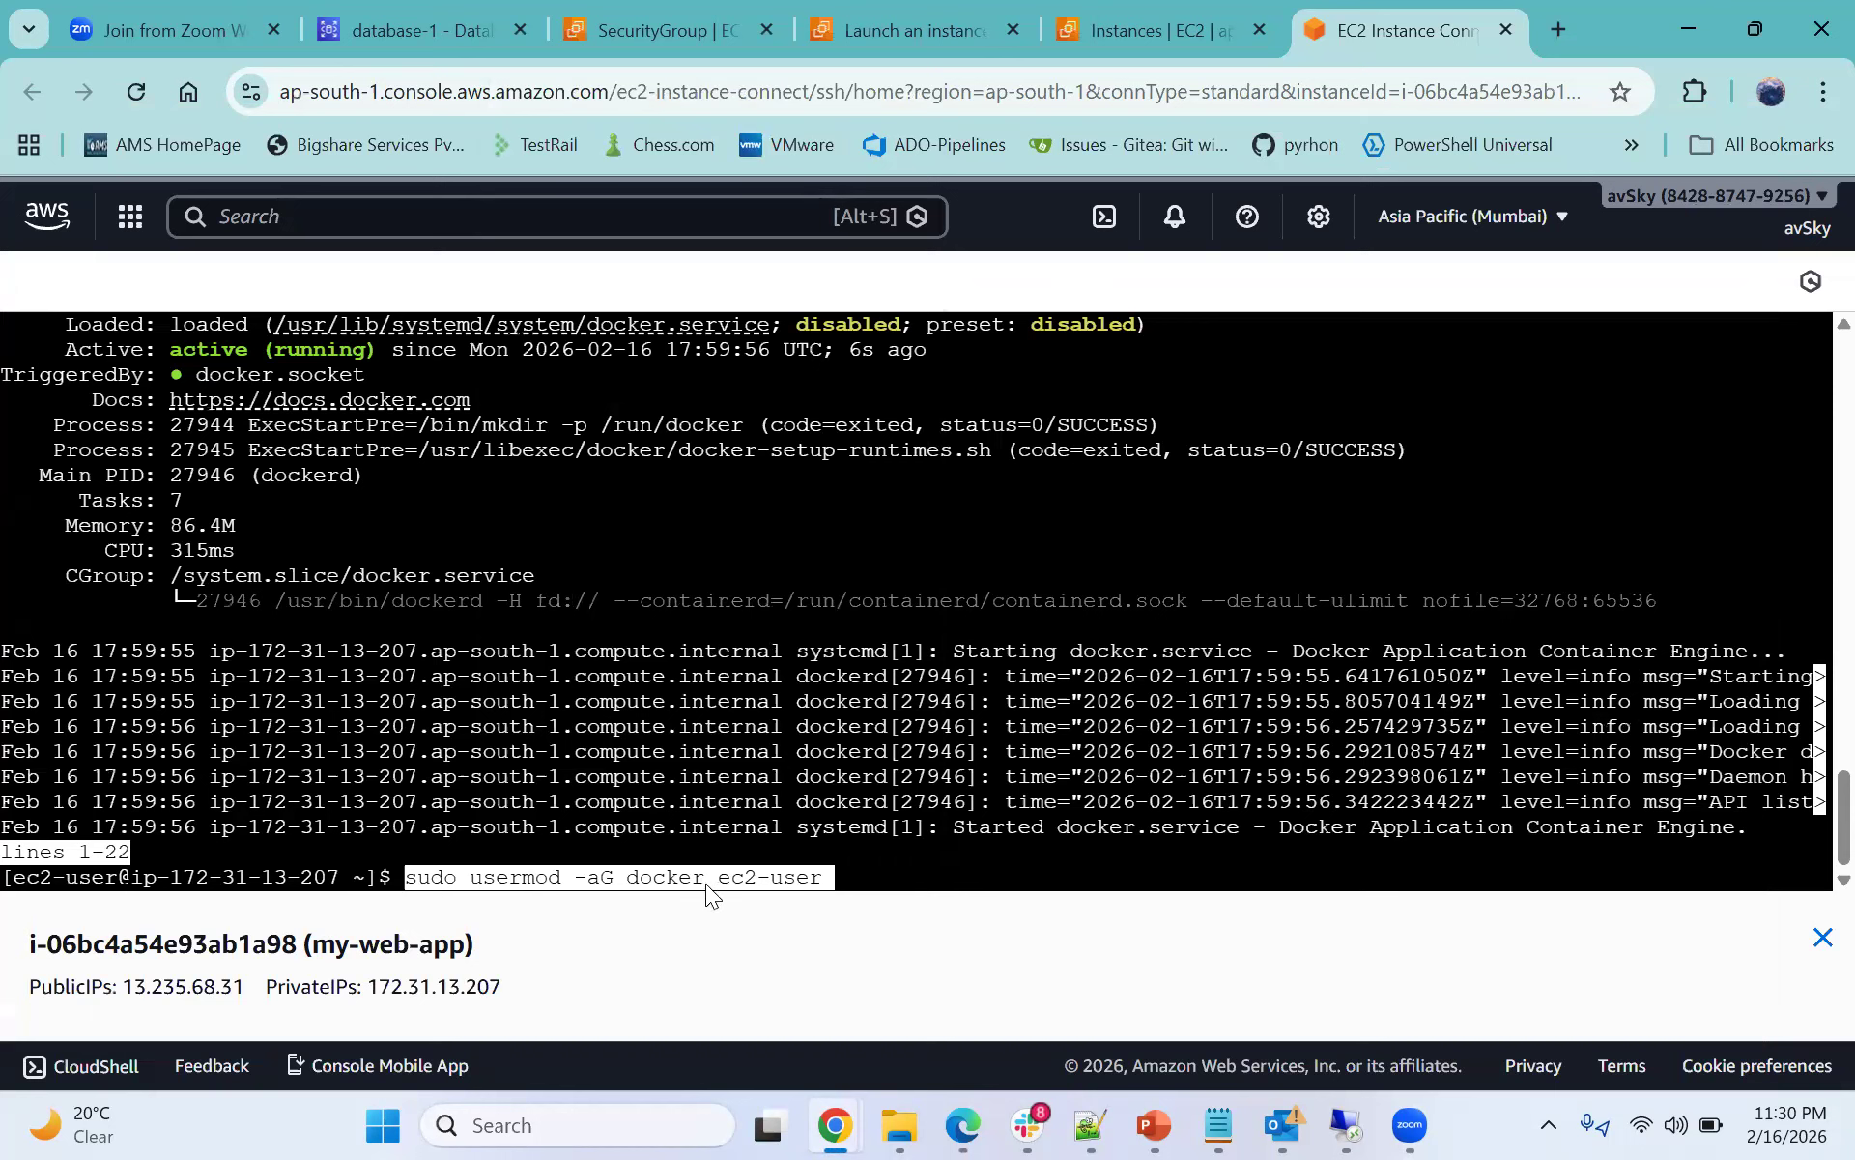
pyautogui.moveTo(710, 891); pyautogui.dragTo(790, 880)
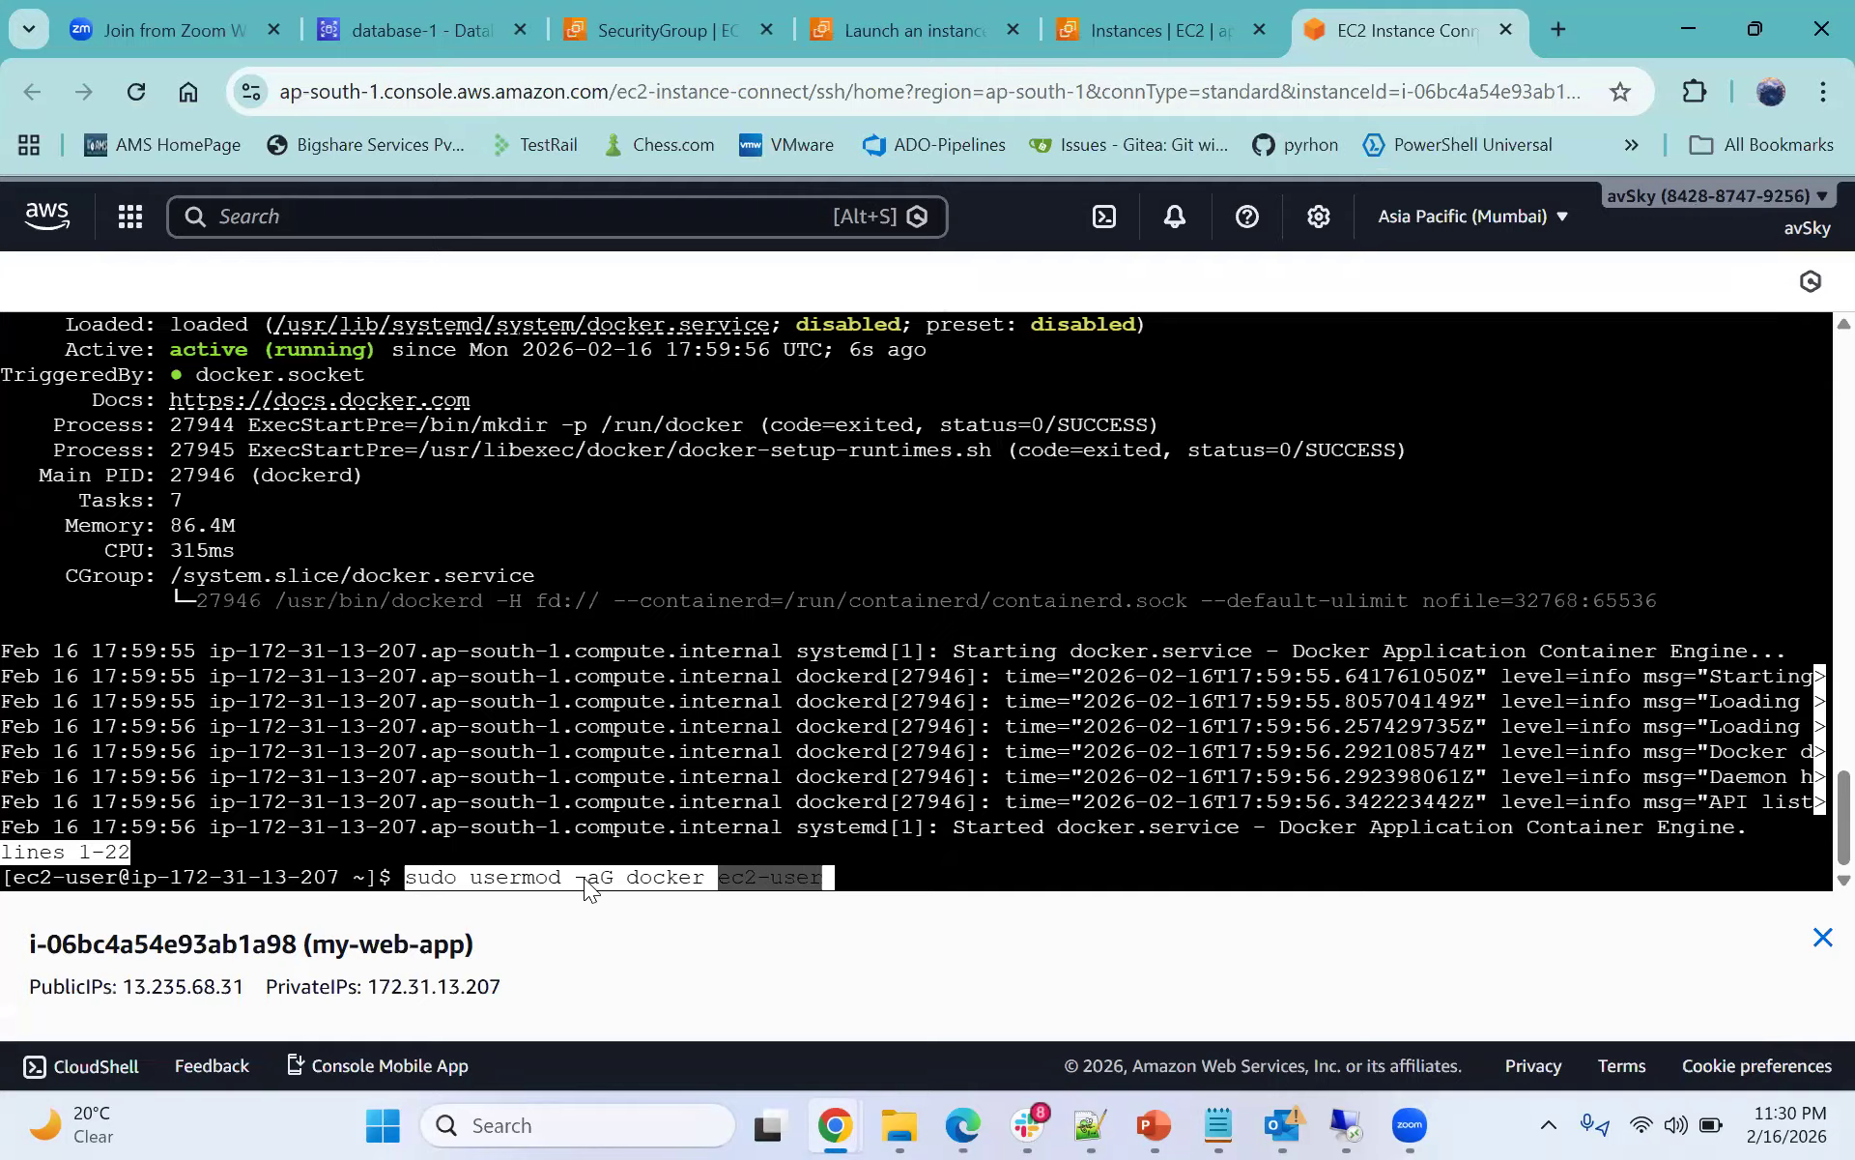
pyautogui.press('Return')
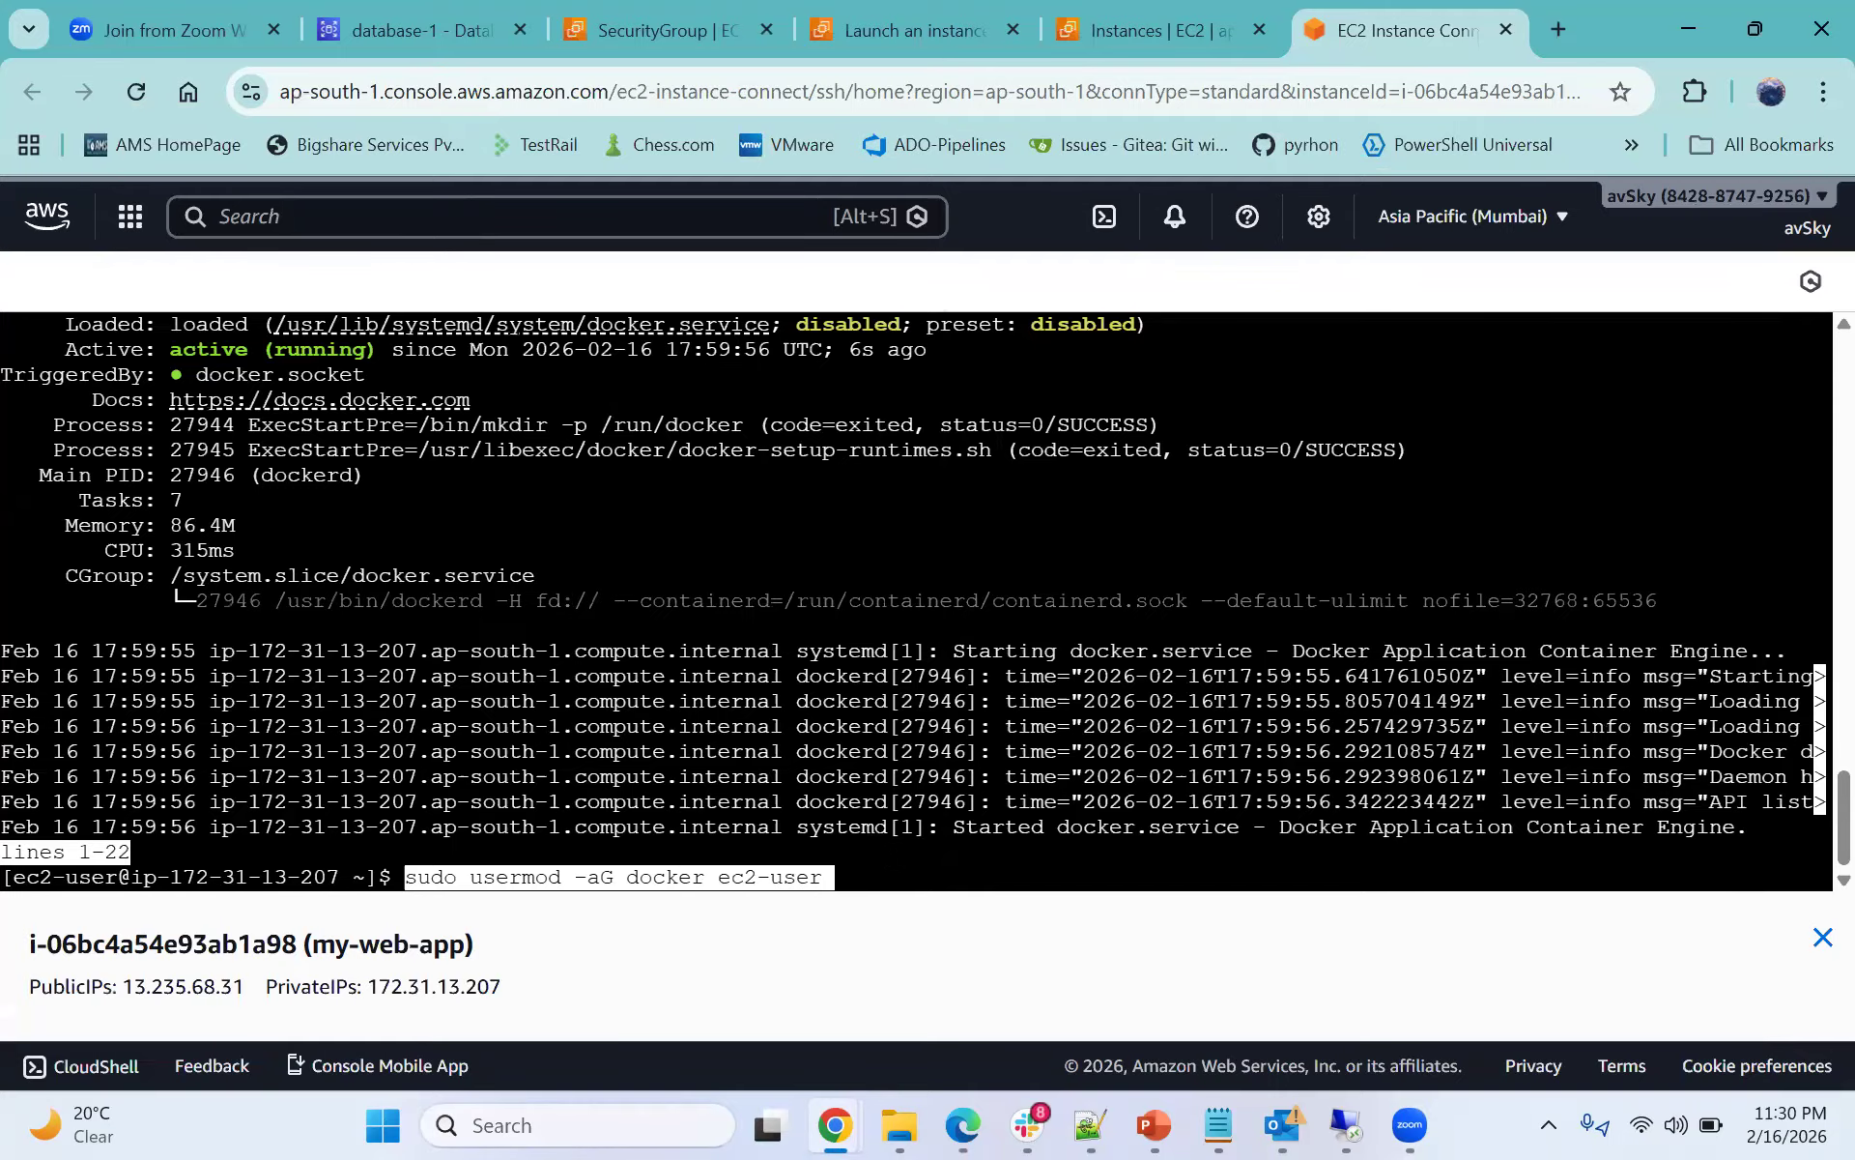
pyautogui.press('Return')
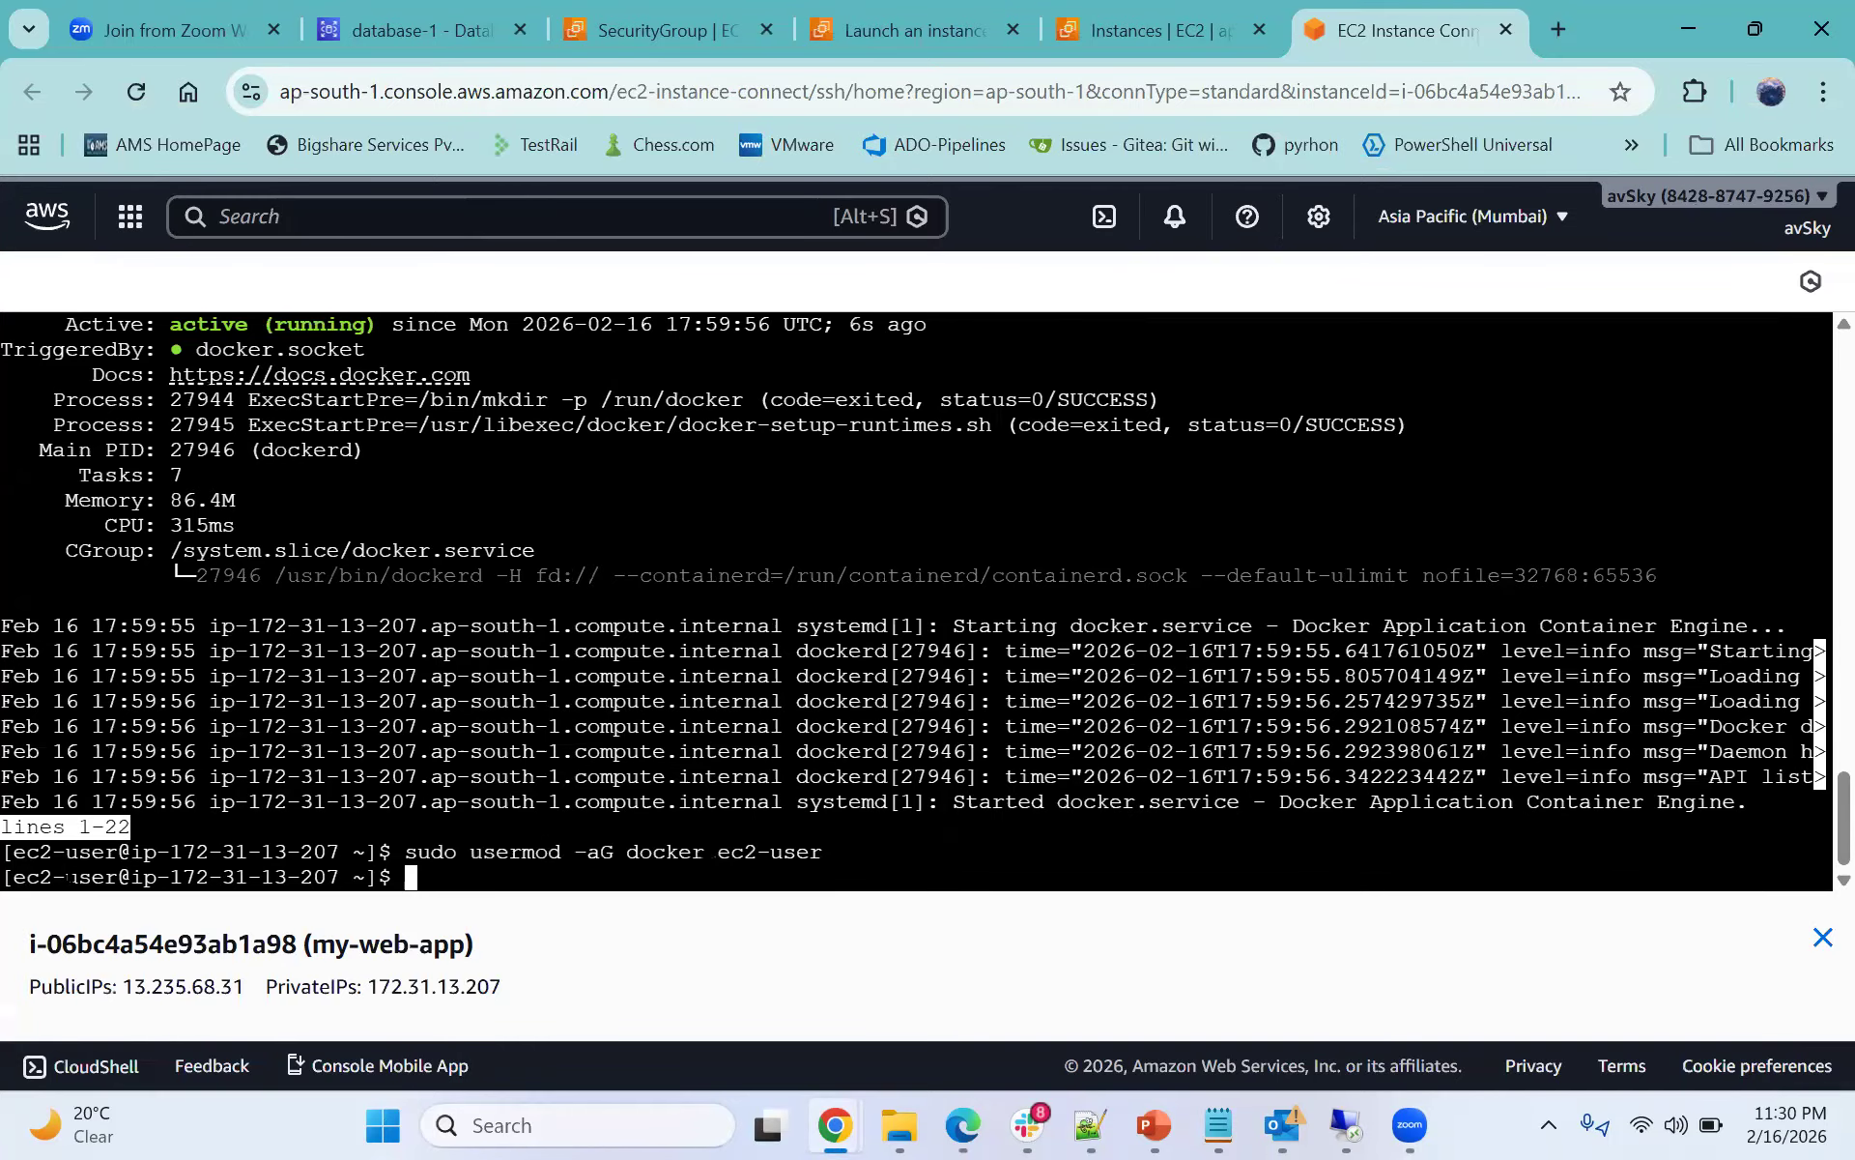
# - Highlight the parts of the usermod command in the terminal to explain the group and user arguments
pyautogui.moveTo(118, 851); pyautogui.dragTo(2, 851)
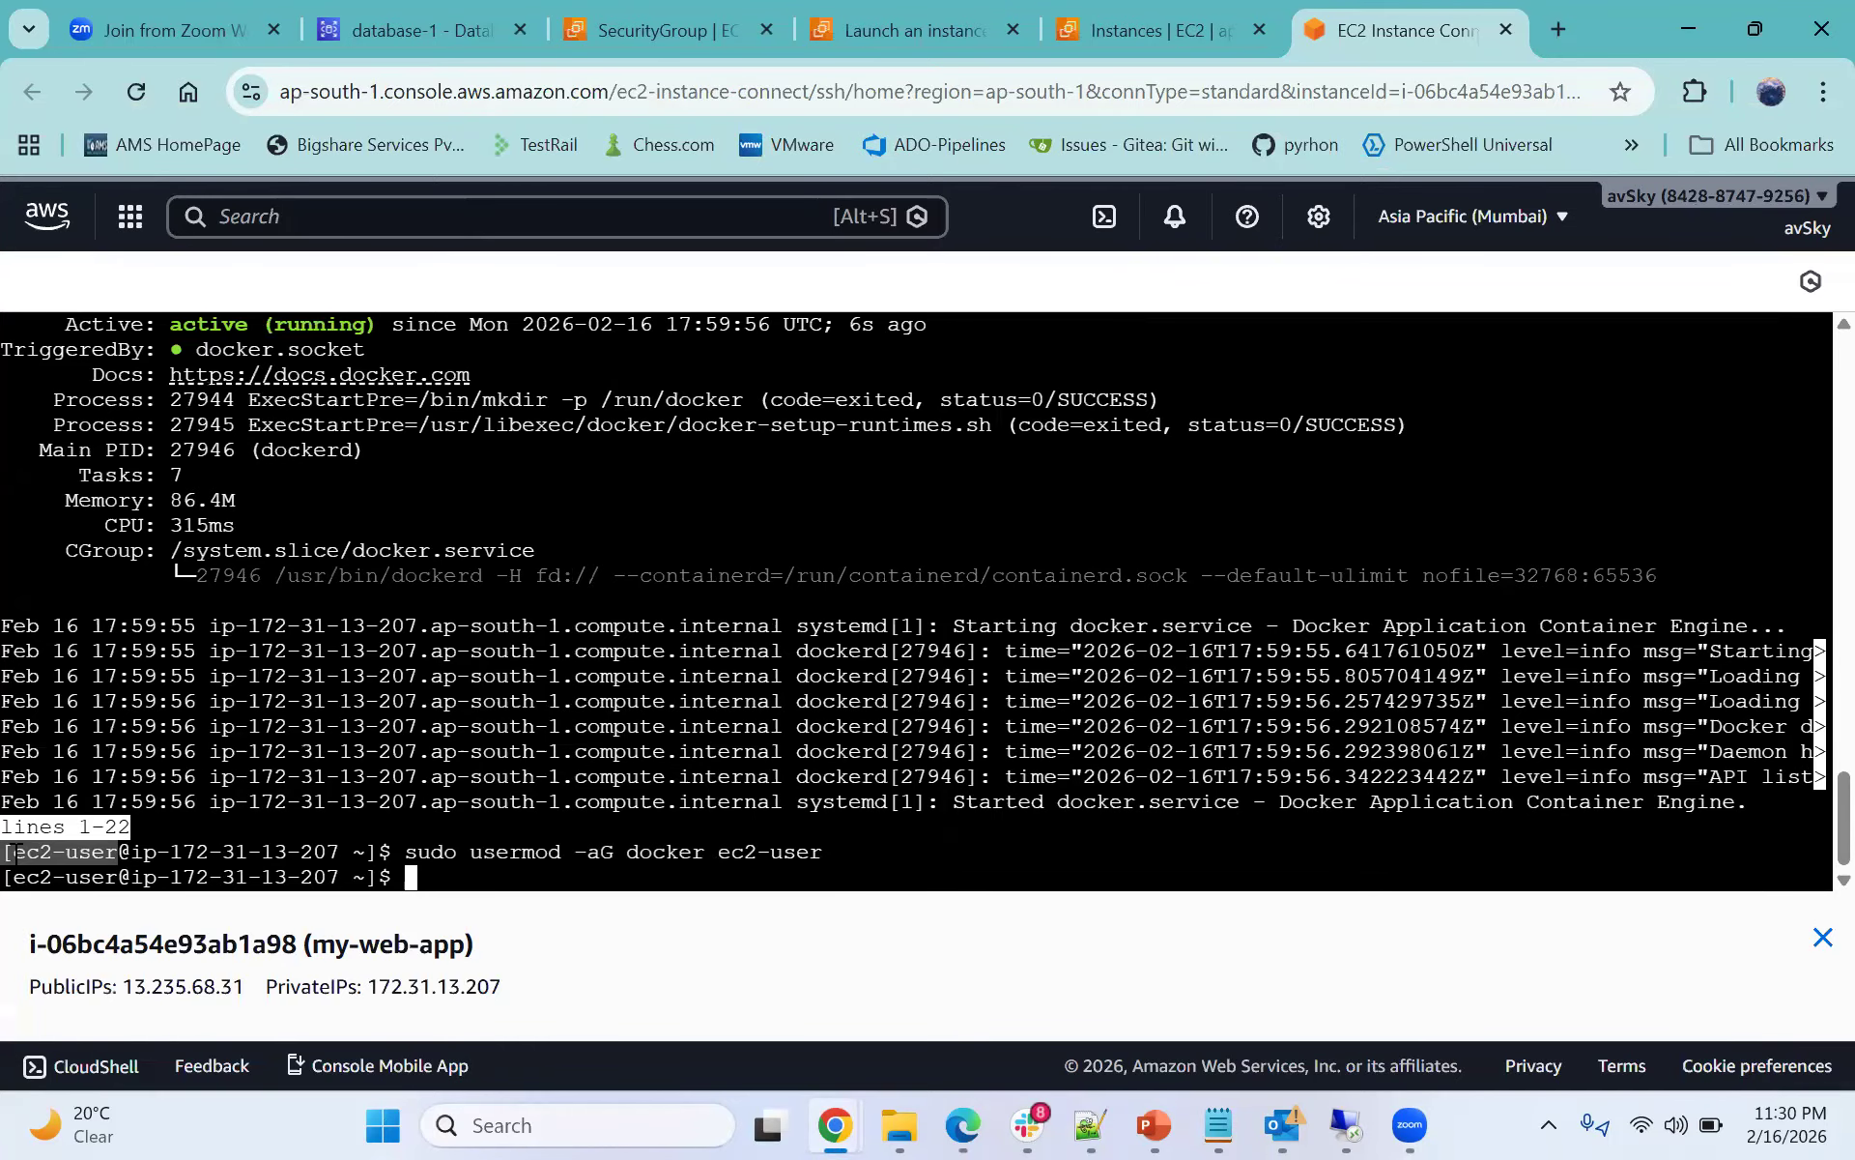
pyautogui.moveTo(704, 852); pyautogui.dragTo(559, 851)
pyautogui.moveTo(705, 851); pyautogui.dragTo(821, 851)
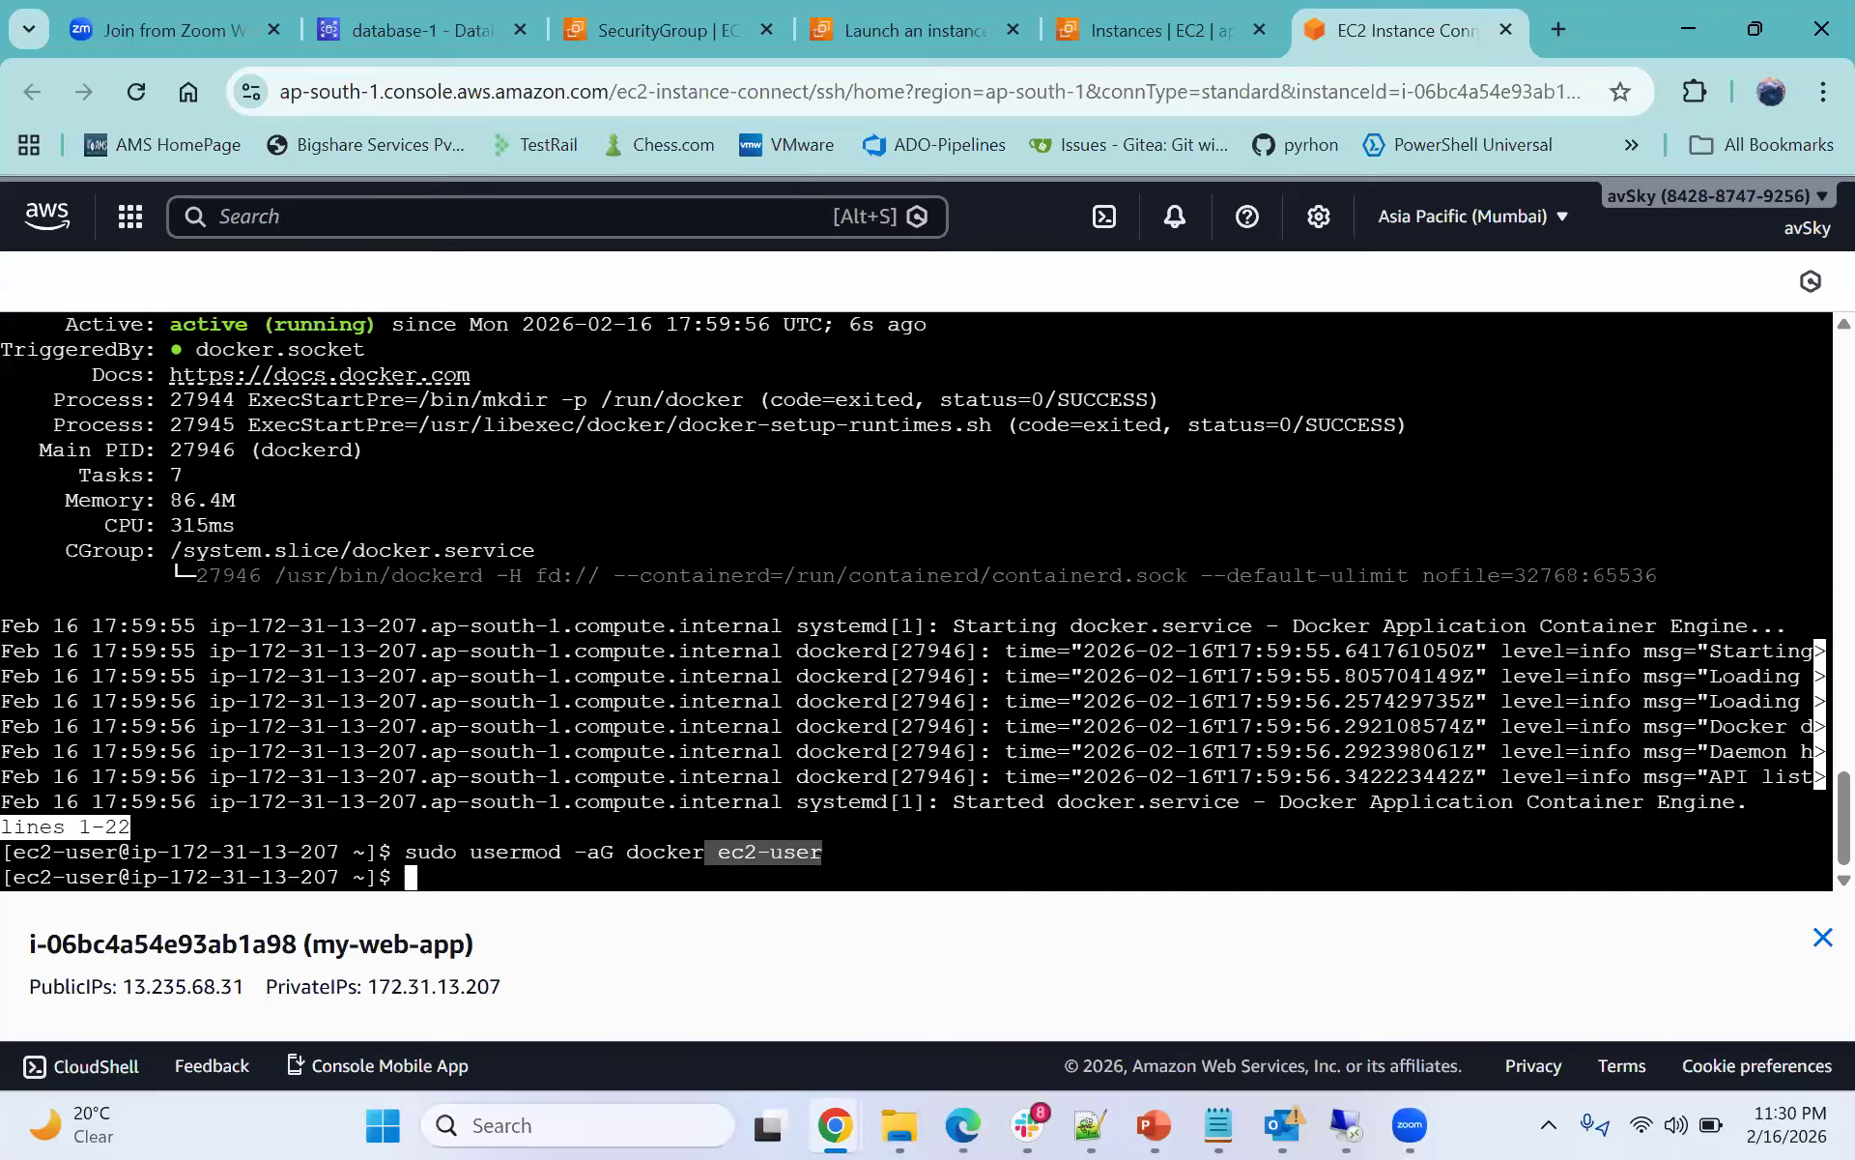
pyautogui.moveTo(626, 852); pyautogui.dragTo(698, 851)
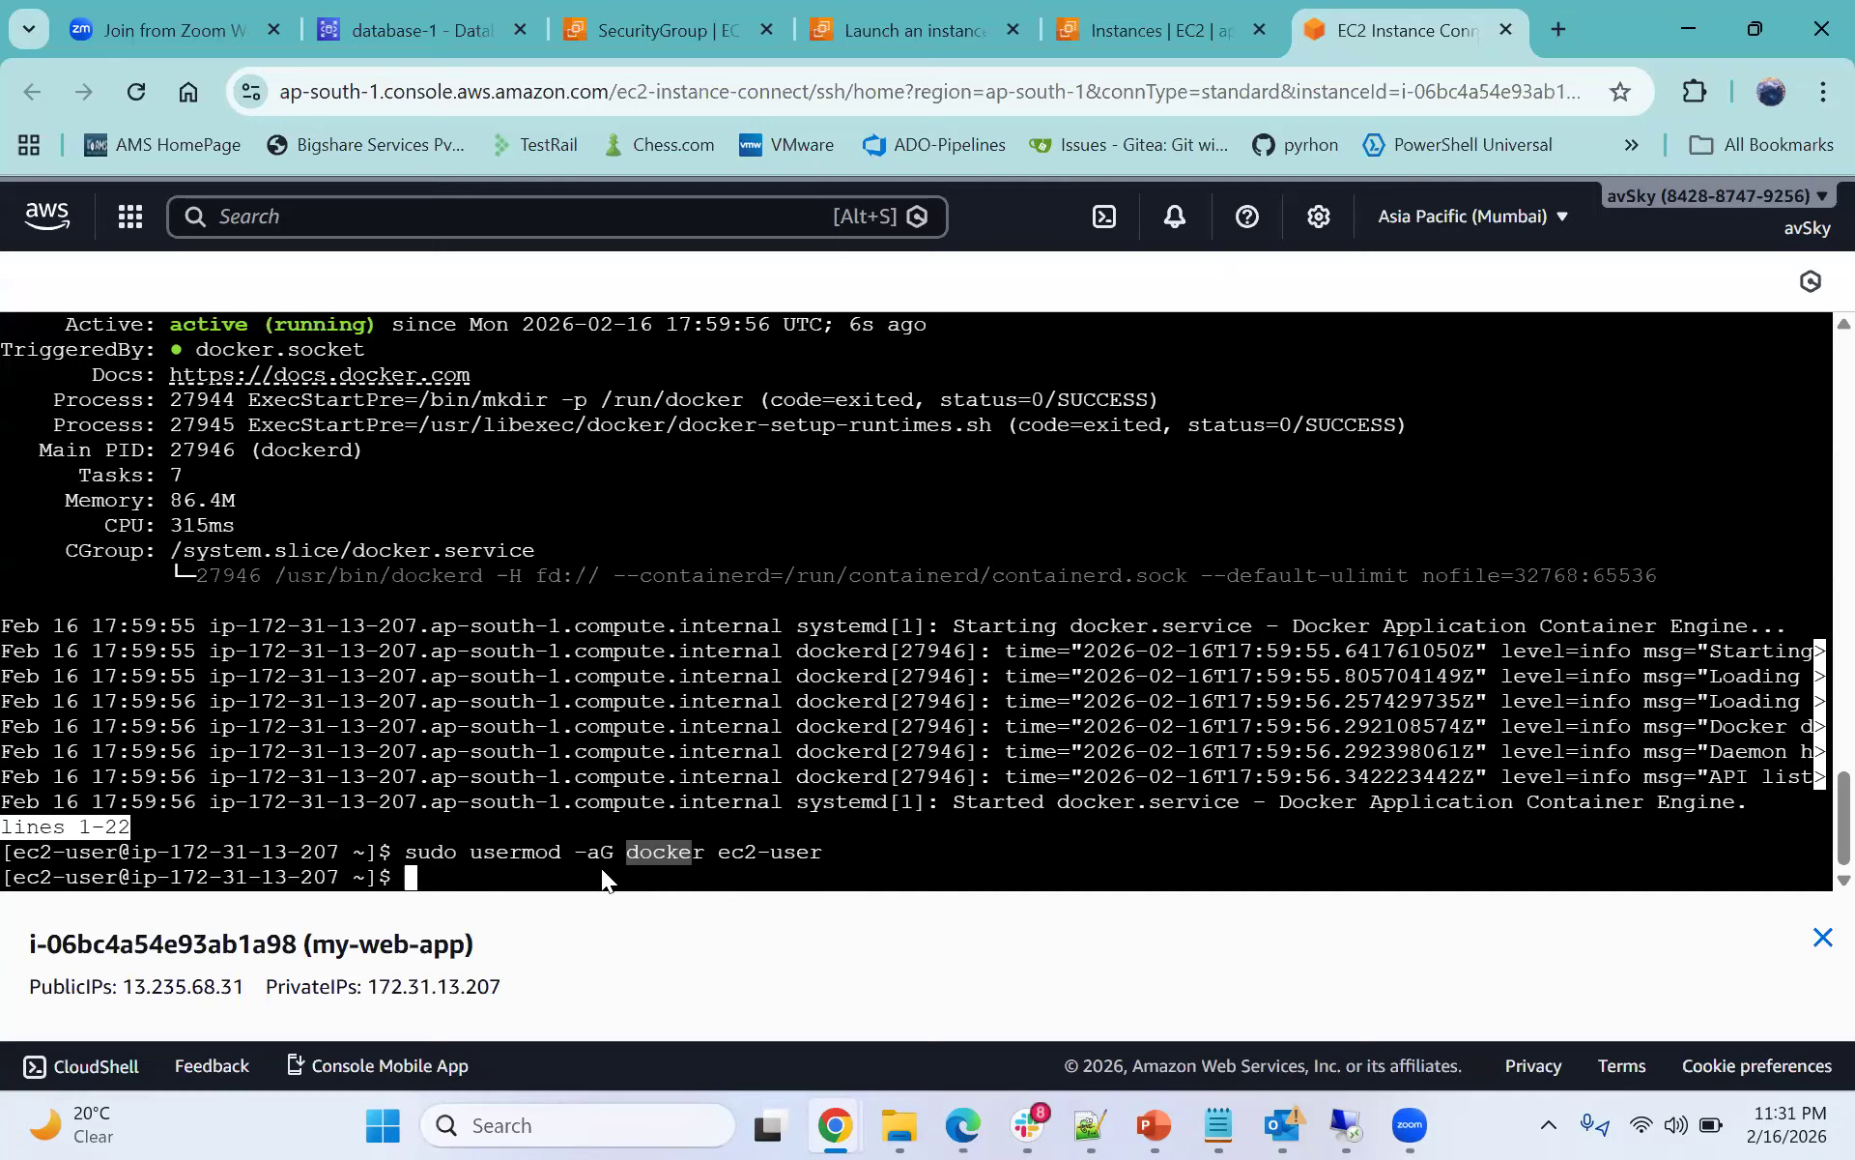
pyautogui.click(752, 852)
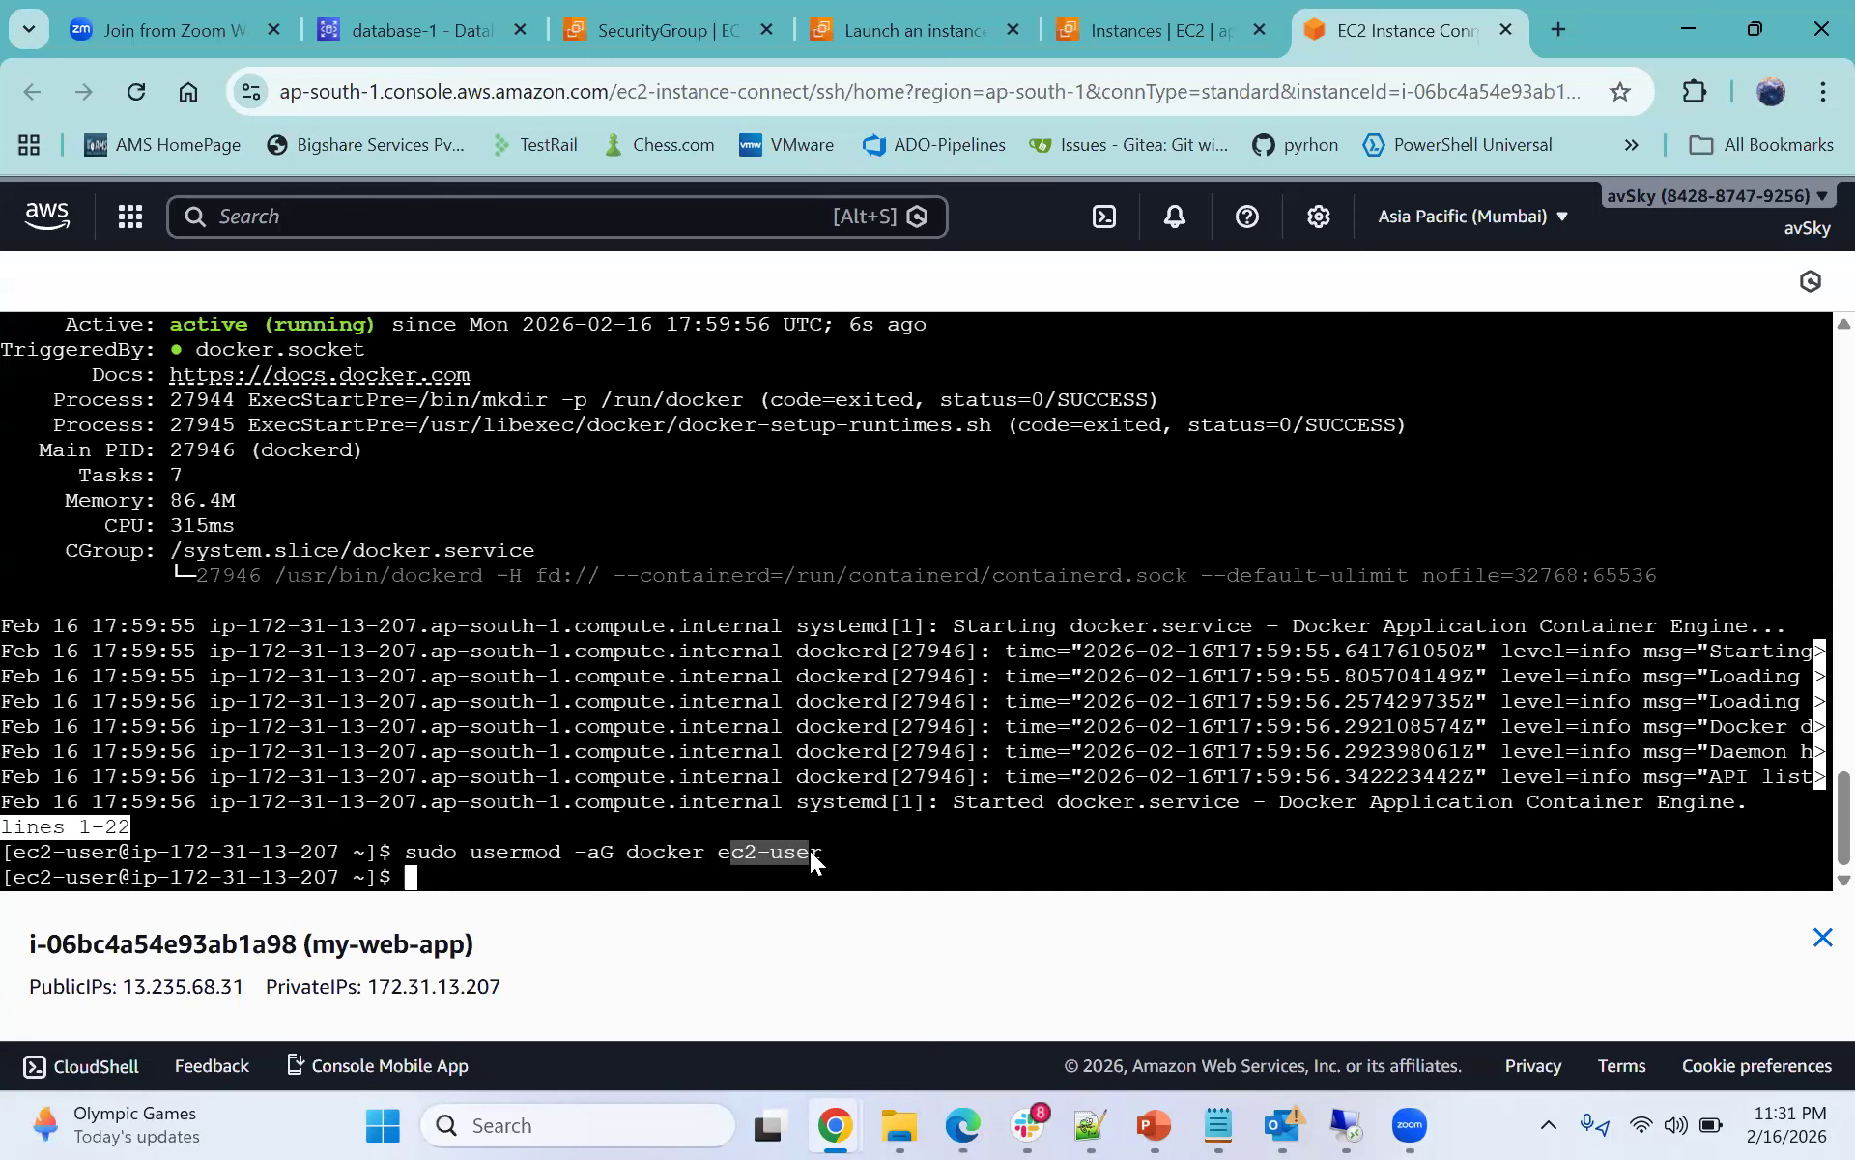
pyautogui.moveTo(628, 852); pyautogui.dragTo(806, 833)
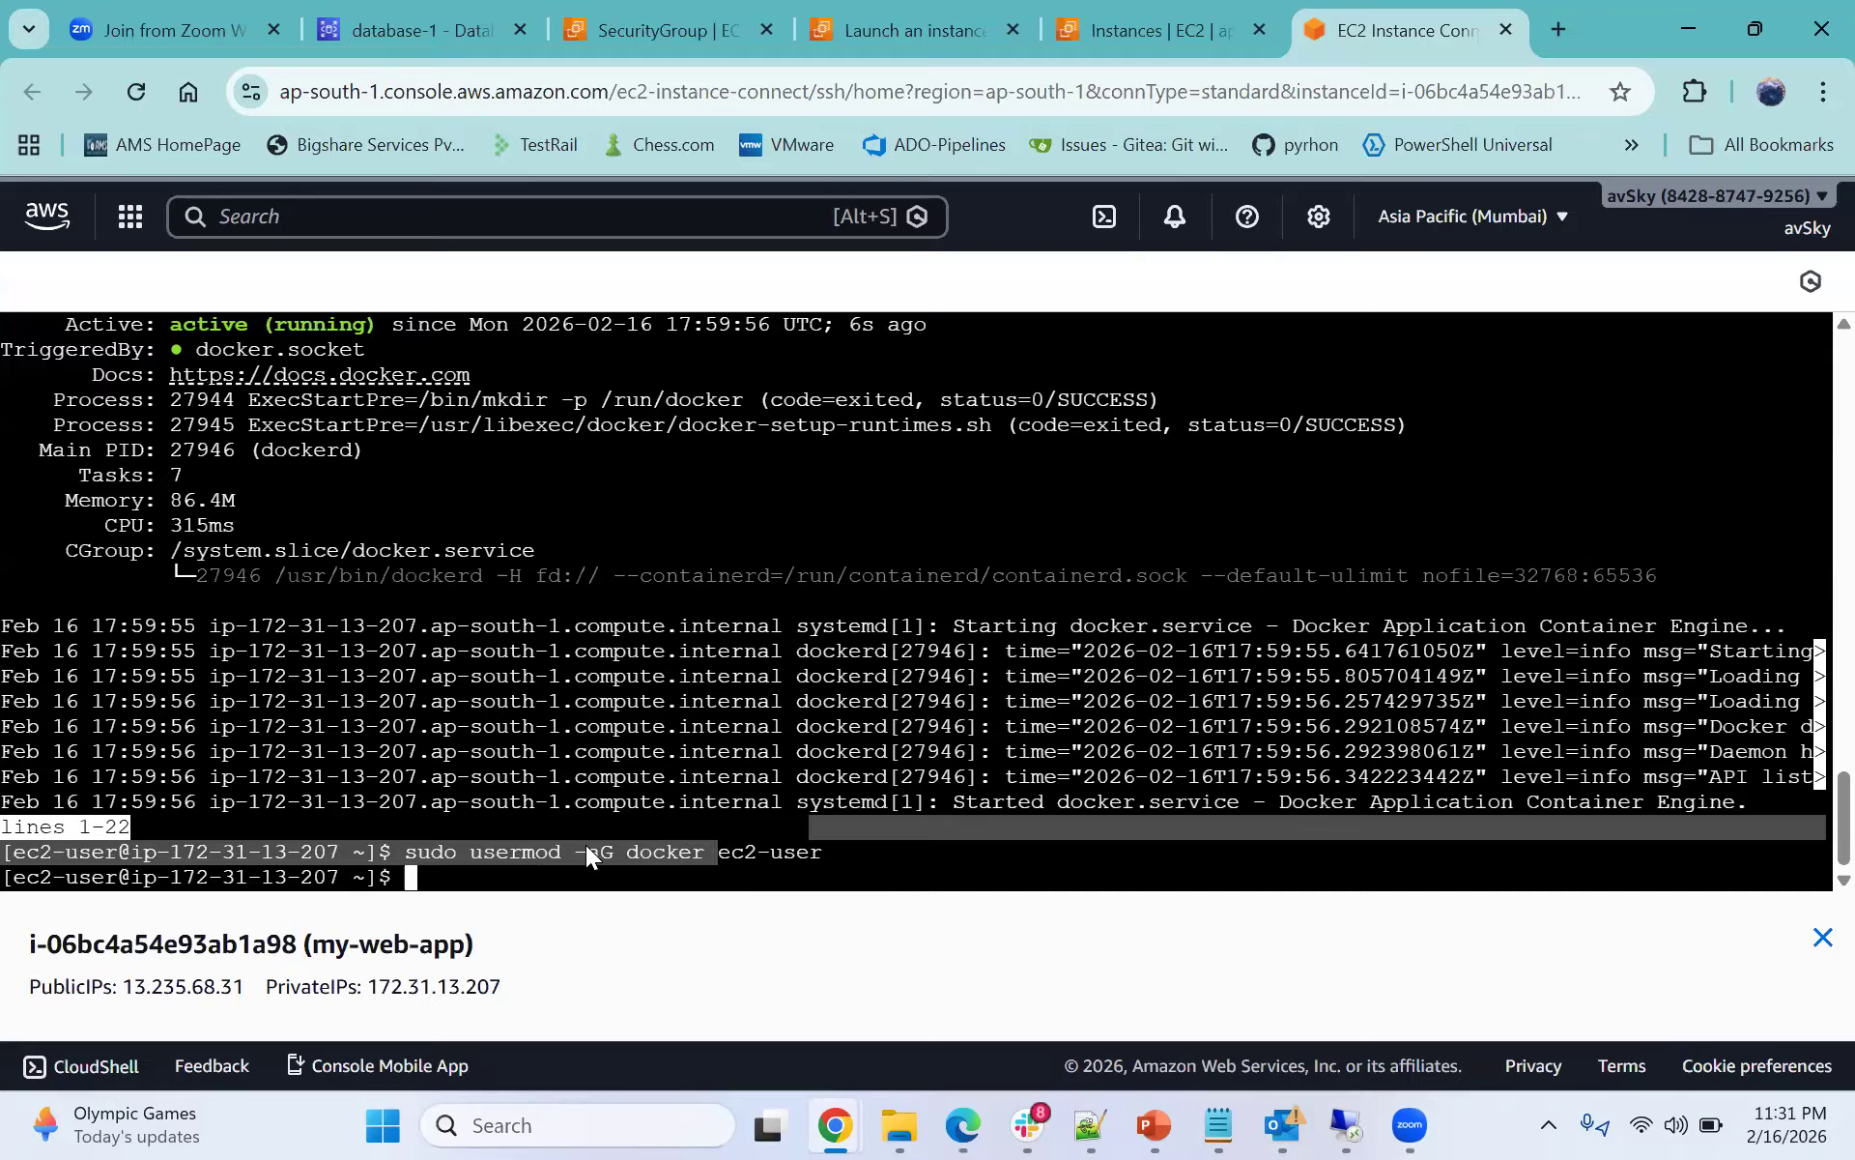
pyautogui.moveTo(585, 844); pyautogui.dragTo(607, 852)
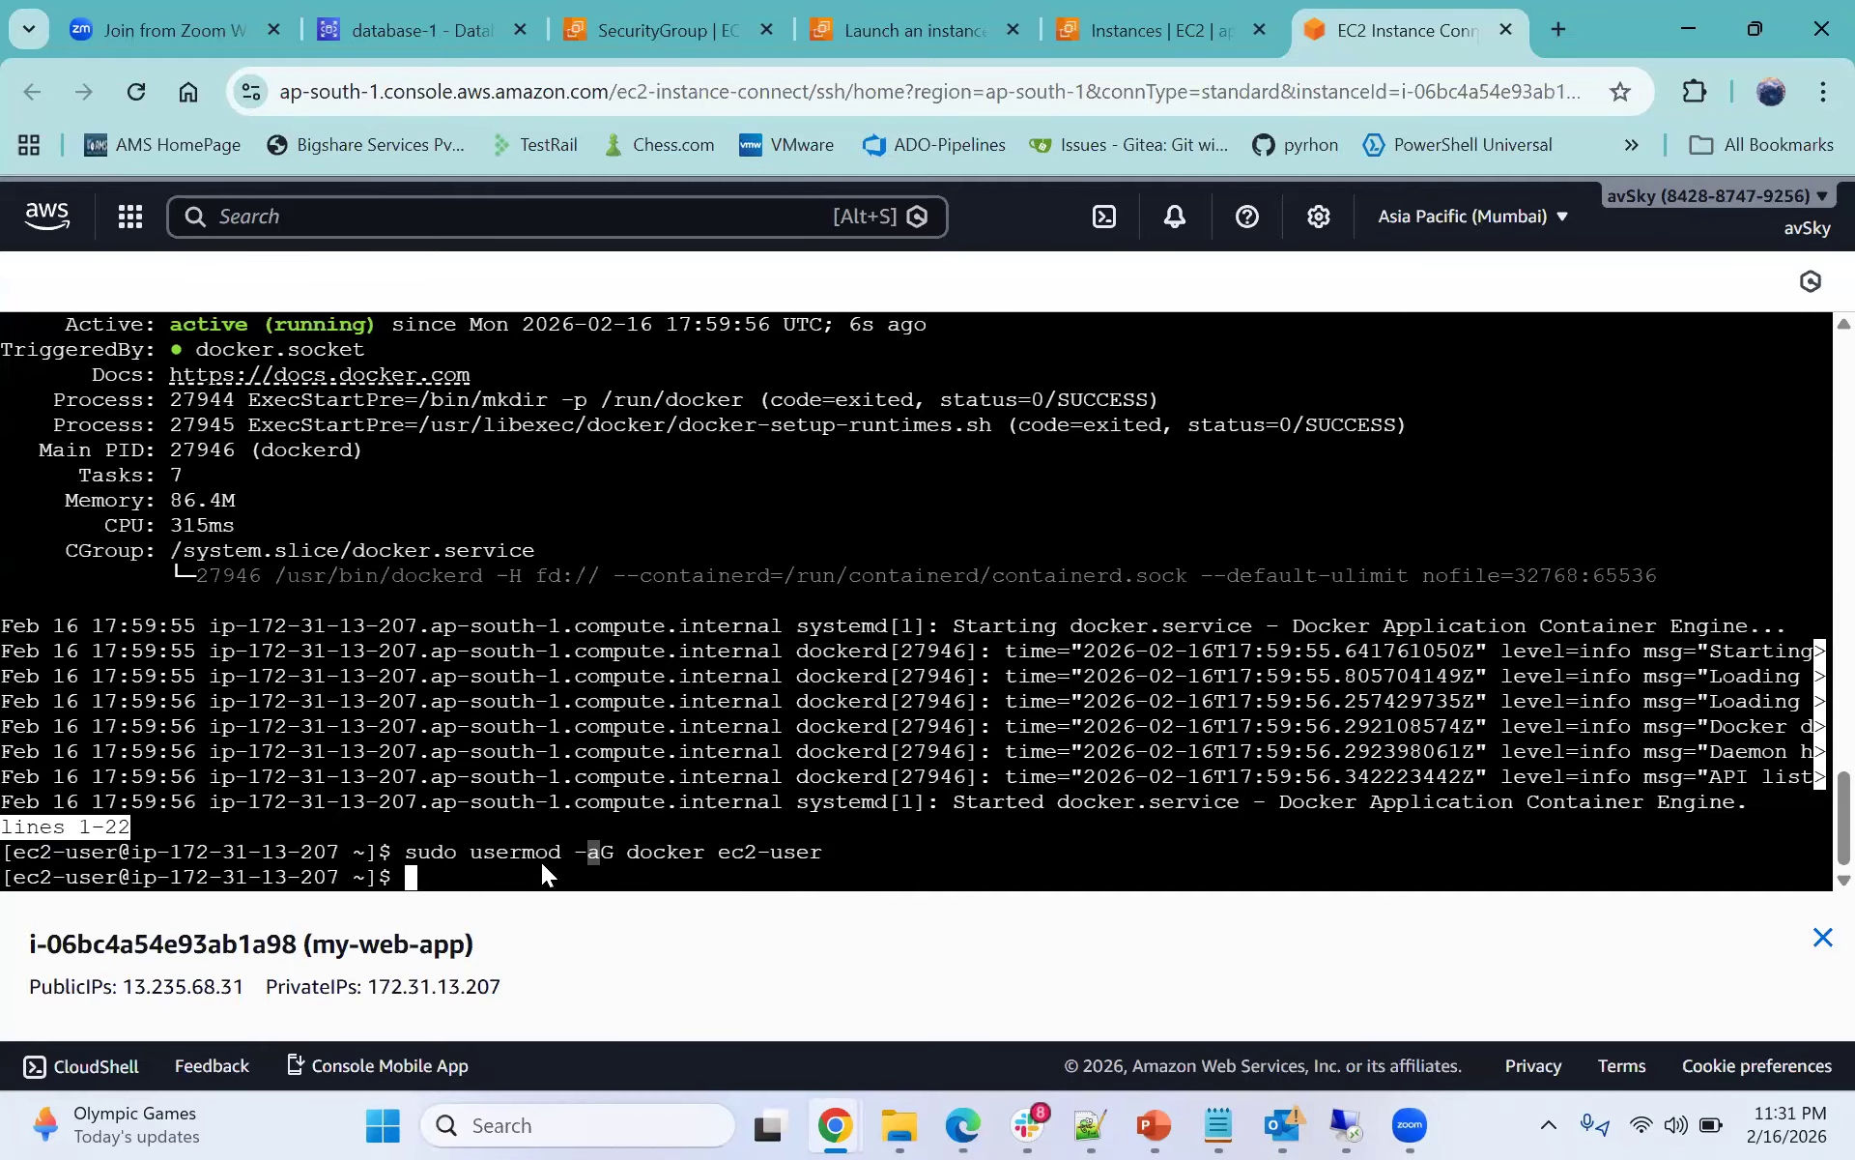
# - Copy the pull line from the notes and run sudo docker pull philippaul/node-mysql-app:02 in the terminal
pyautogui.click(1075, 1121)
pyautogui.moveTo(96, 279); pyautogui.dragTo(720, 286)
pyautogui.click(309, 299)
pyautogui.moveTo(325, 280); pyautogui.dragTo(666, 279)
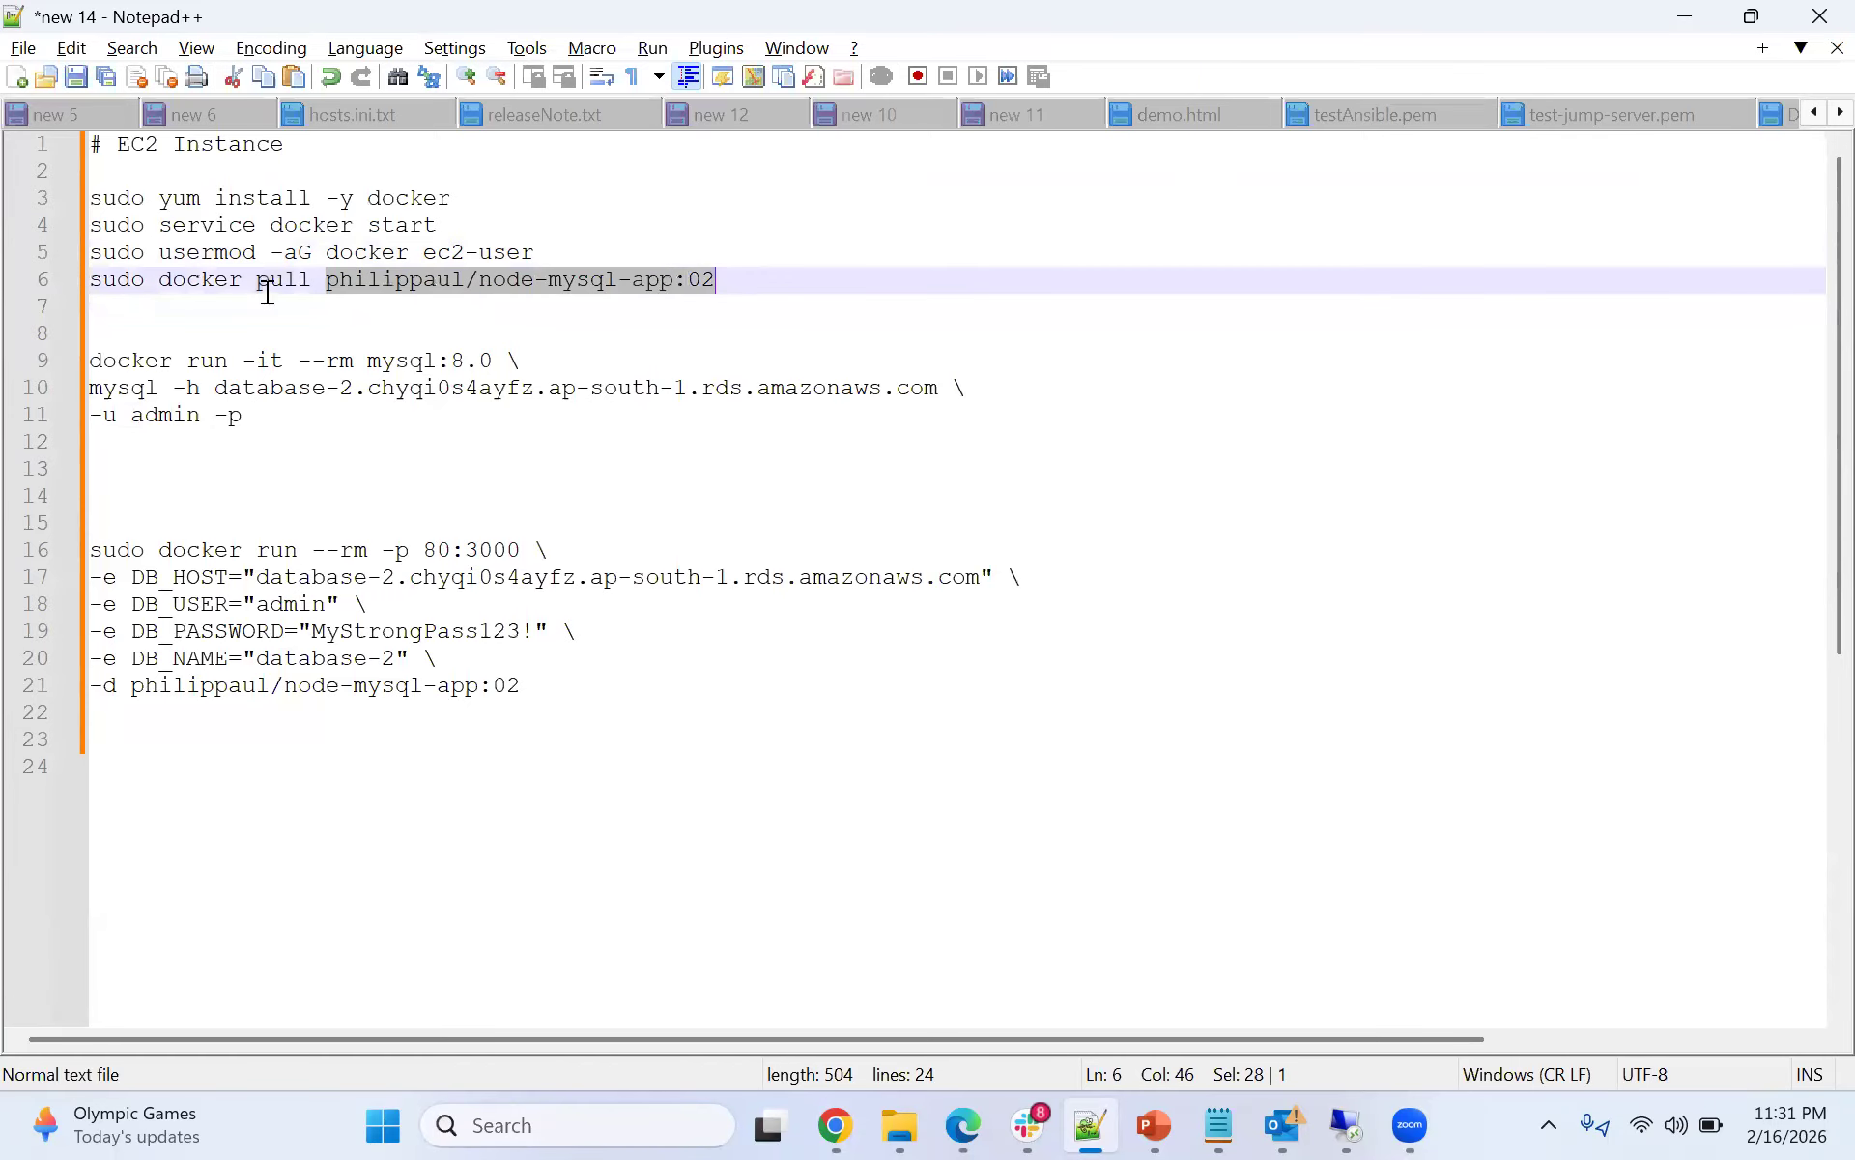
pyautogui.doubleClick(286, 280)
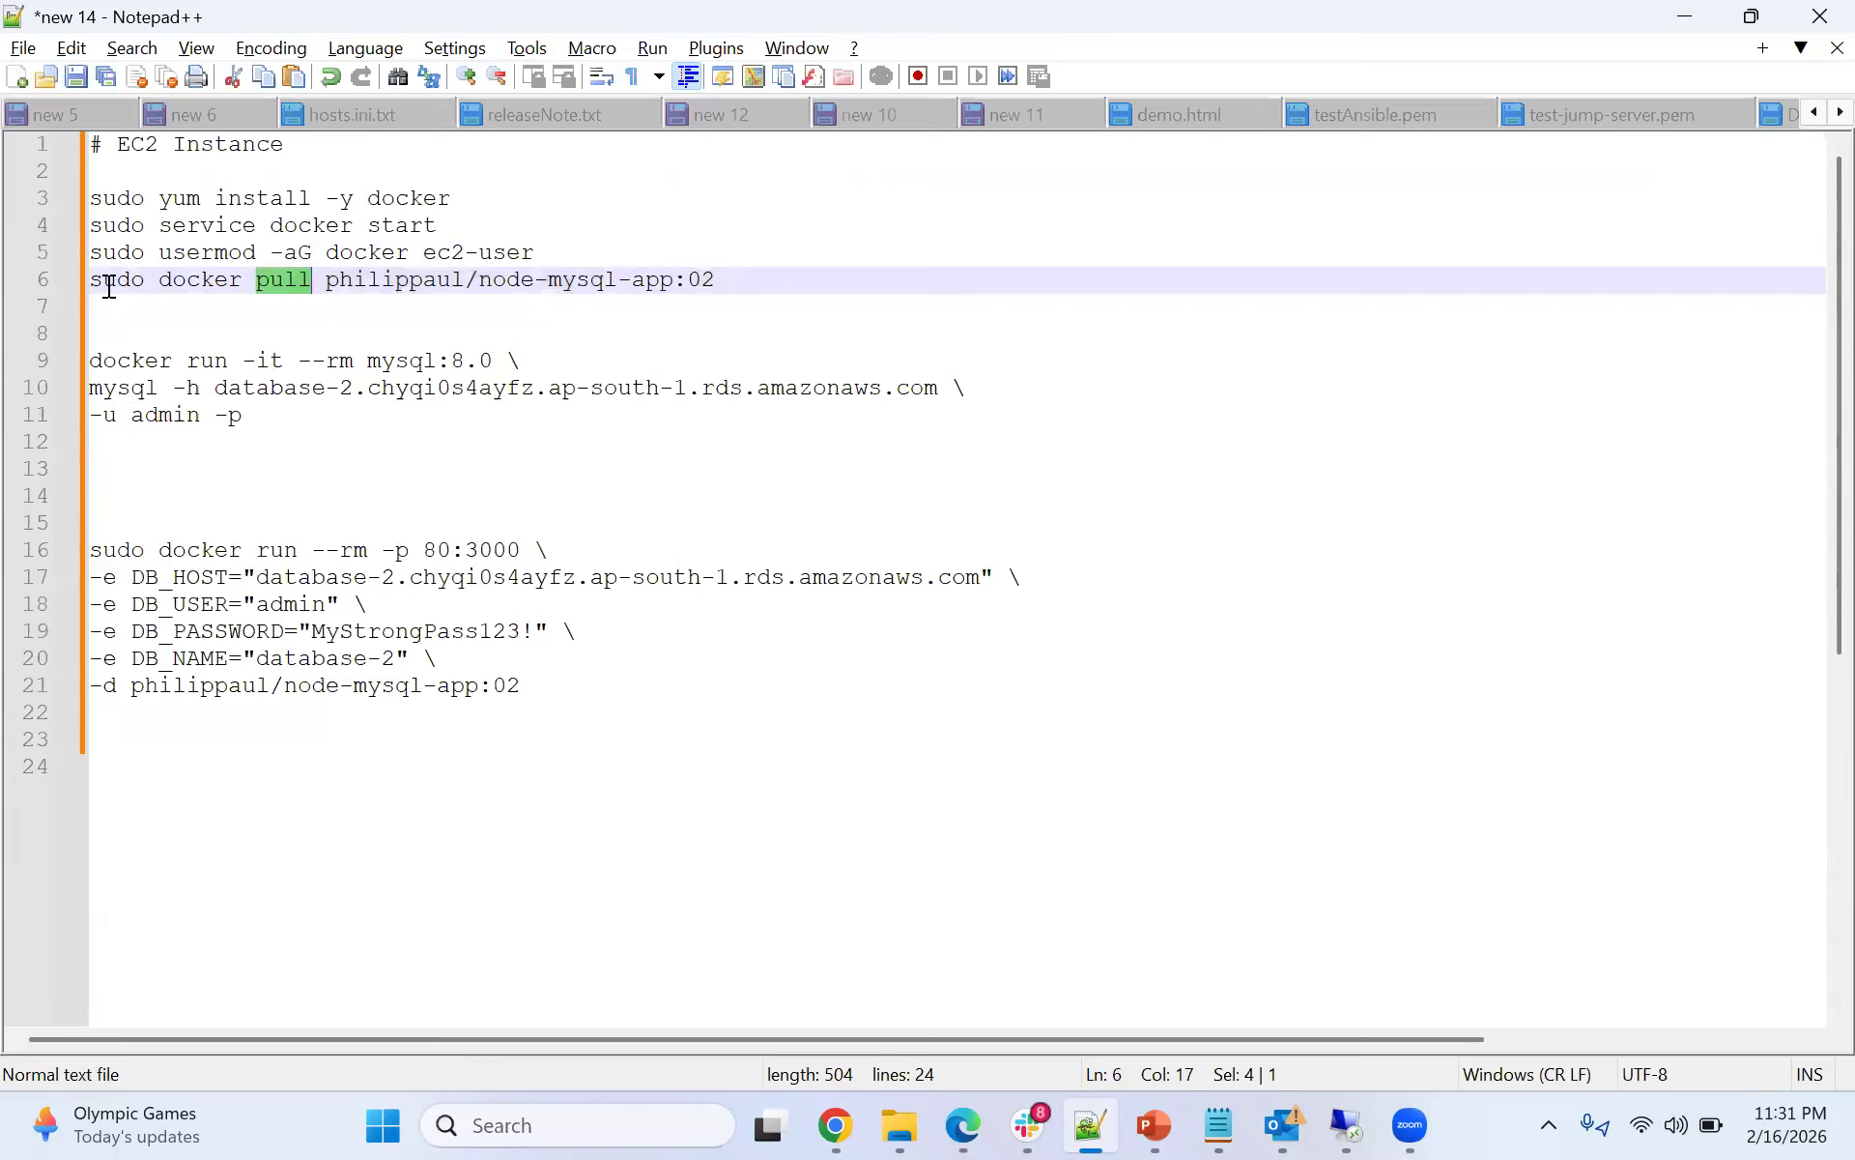
pyautogui.moveTo(717, 280); pyautogui.dragTo(83, 280)
pyautogui.hotkey('ctrl', 'c')
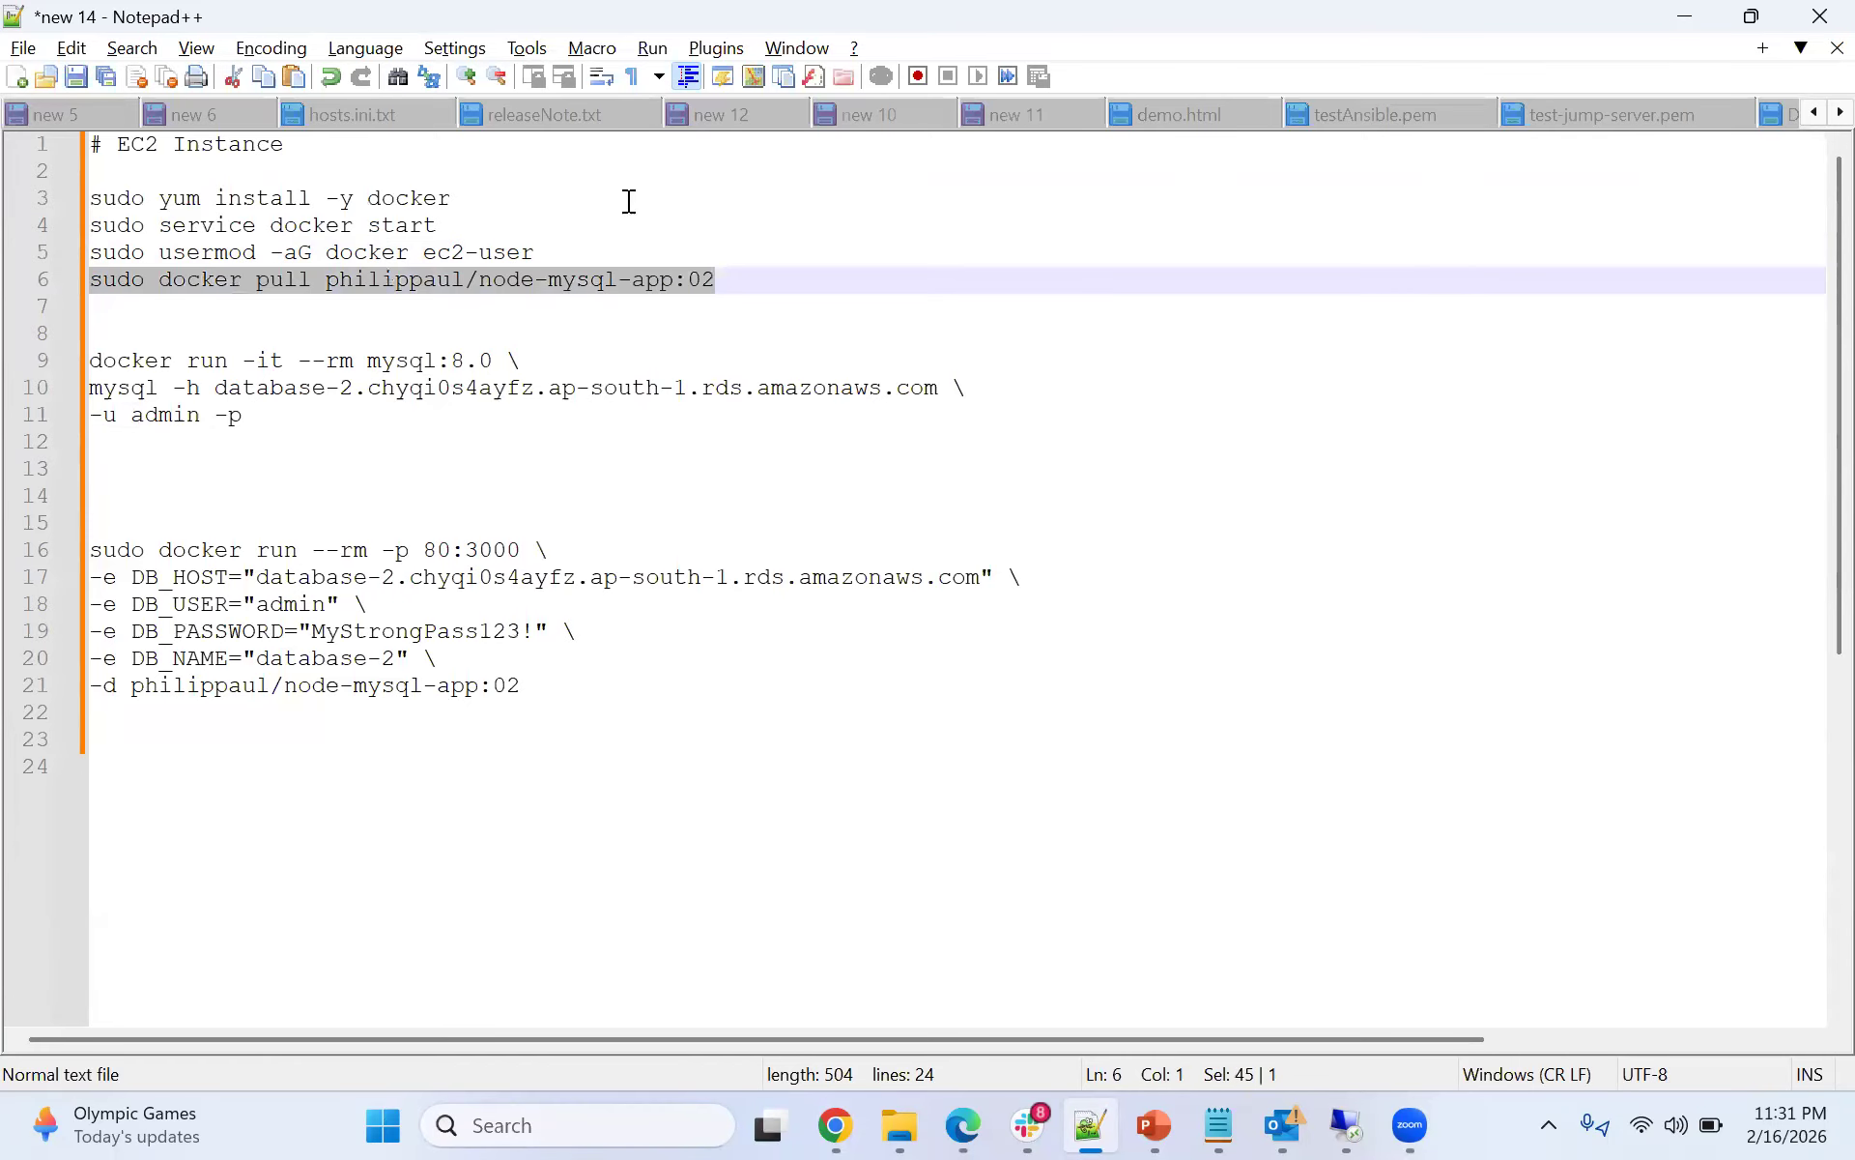
pyautogui.click(1664, 12)
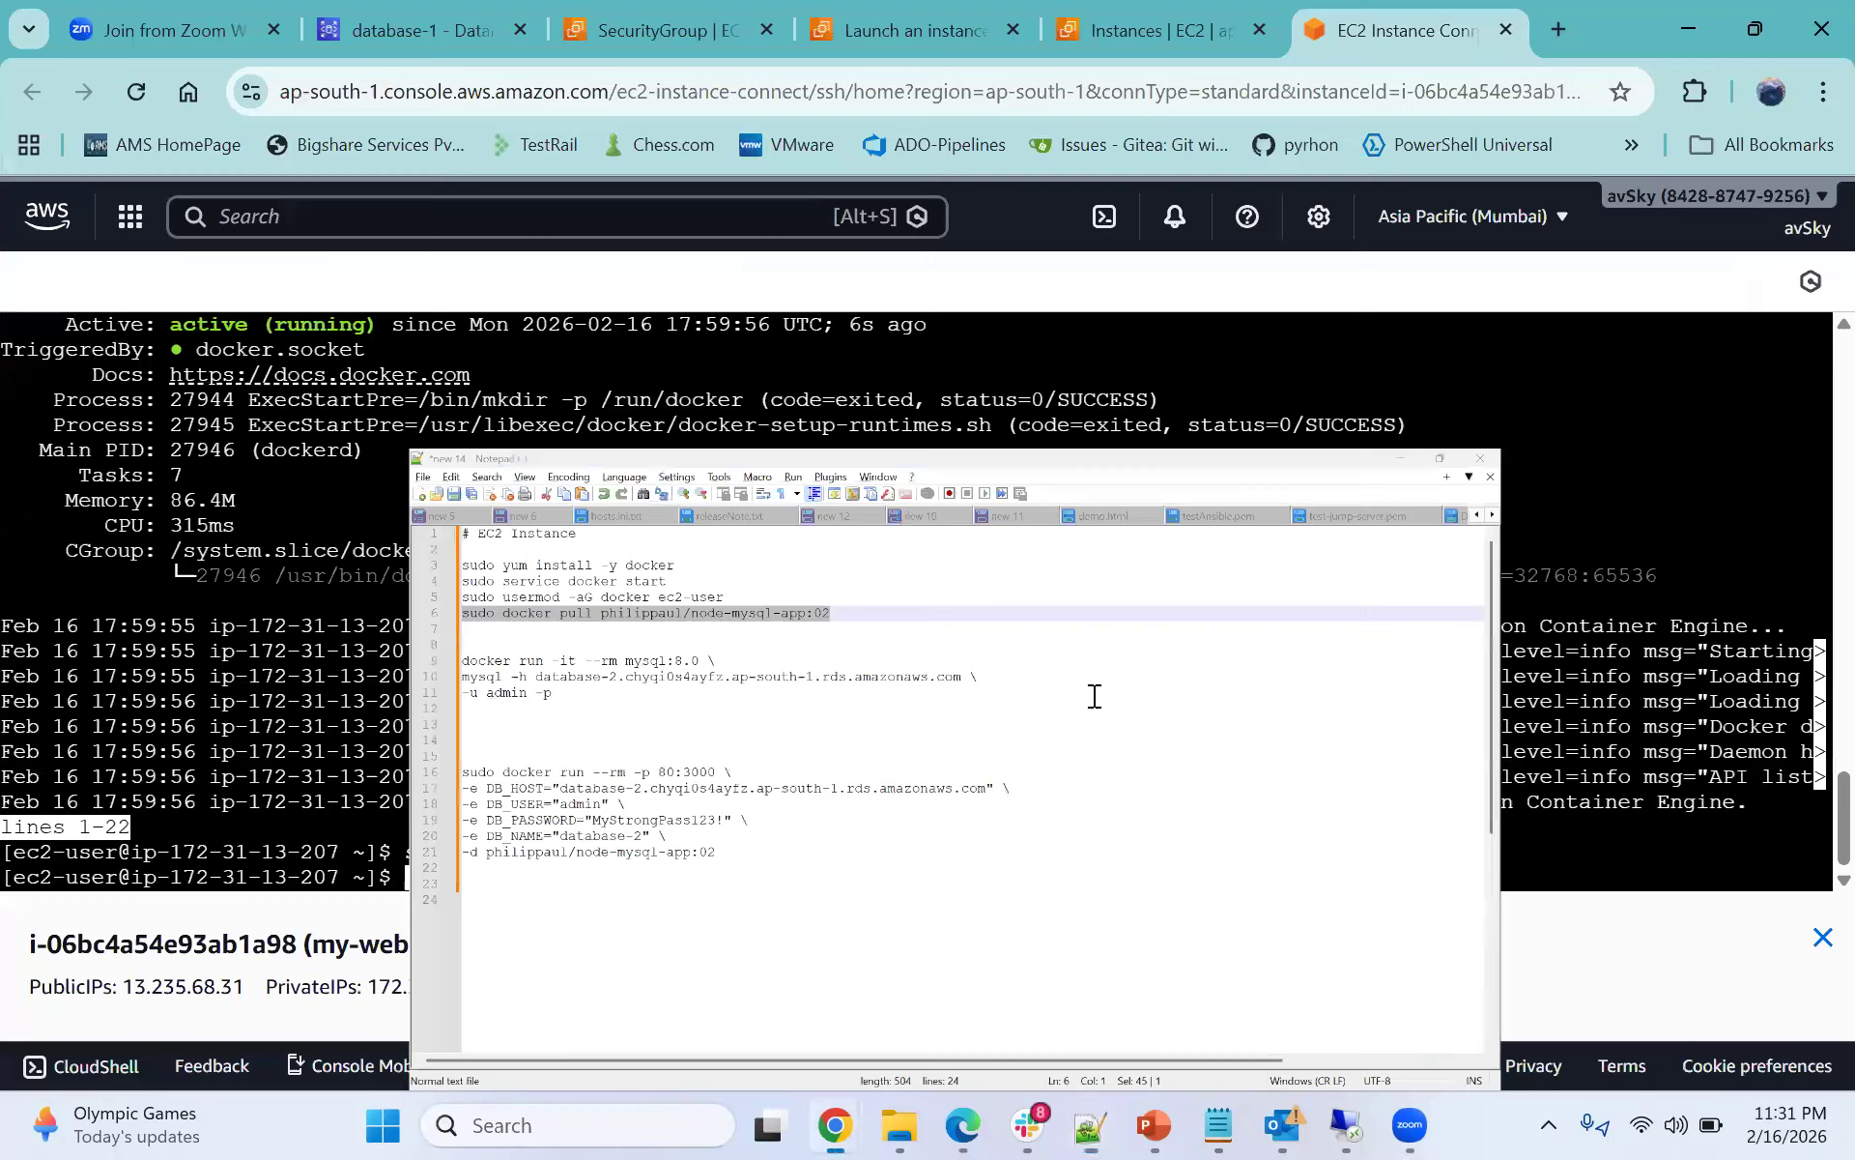
pyautogui.rightClick(1092, 696)
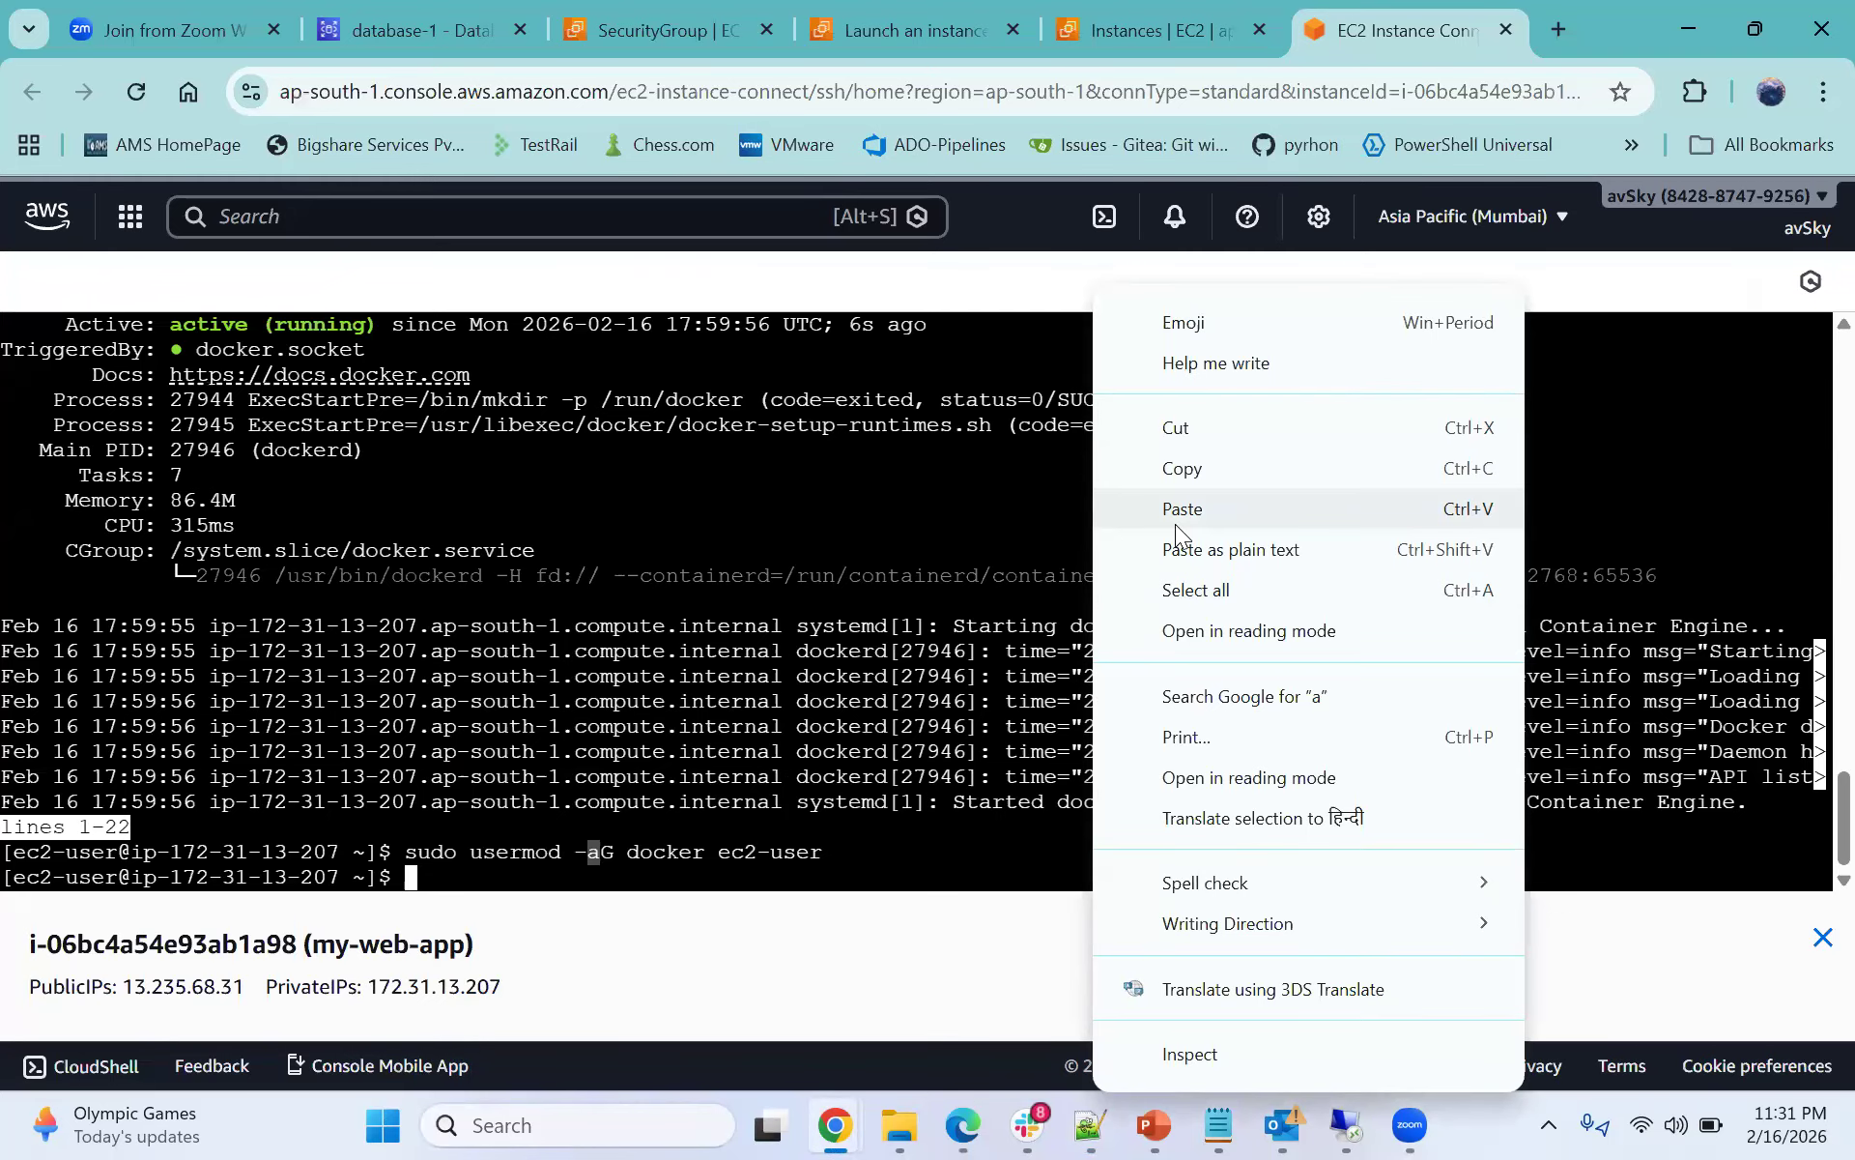
pyautogui.click(1182, 509)
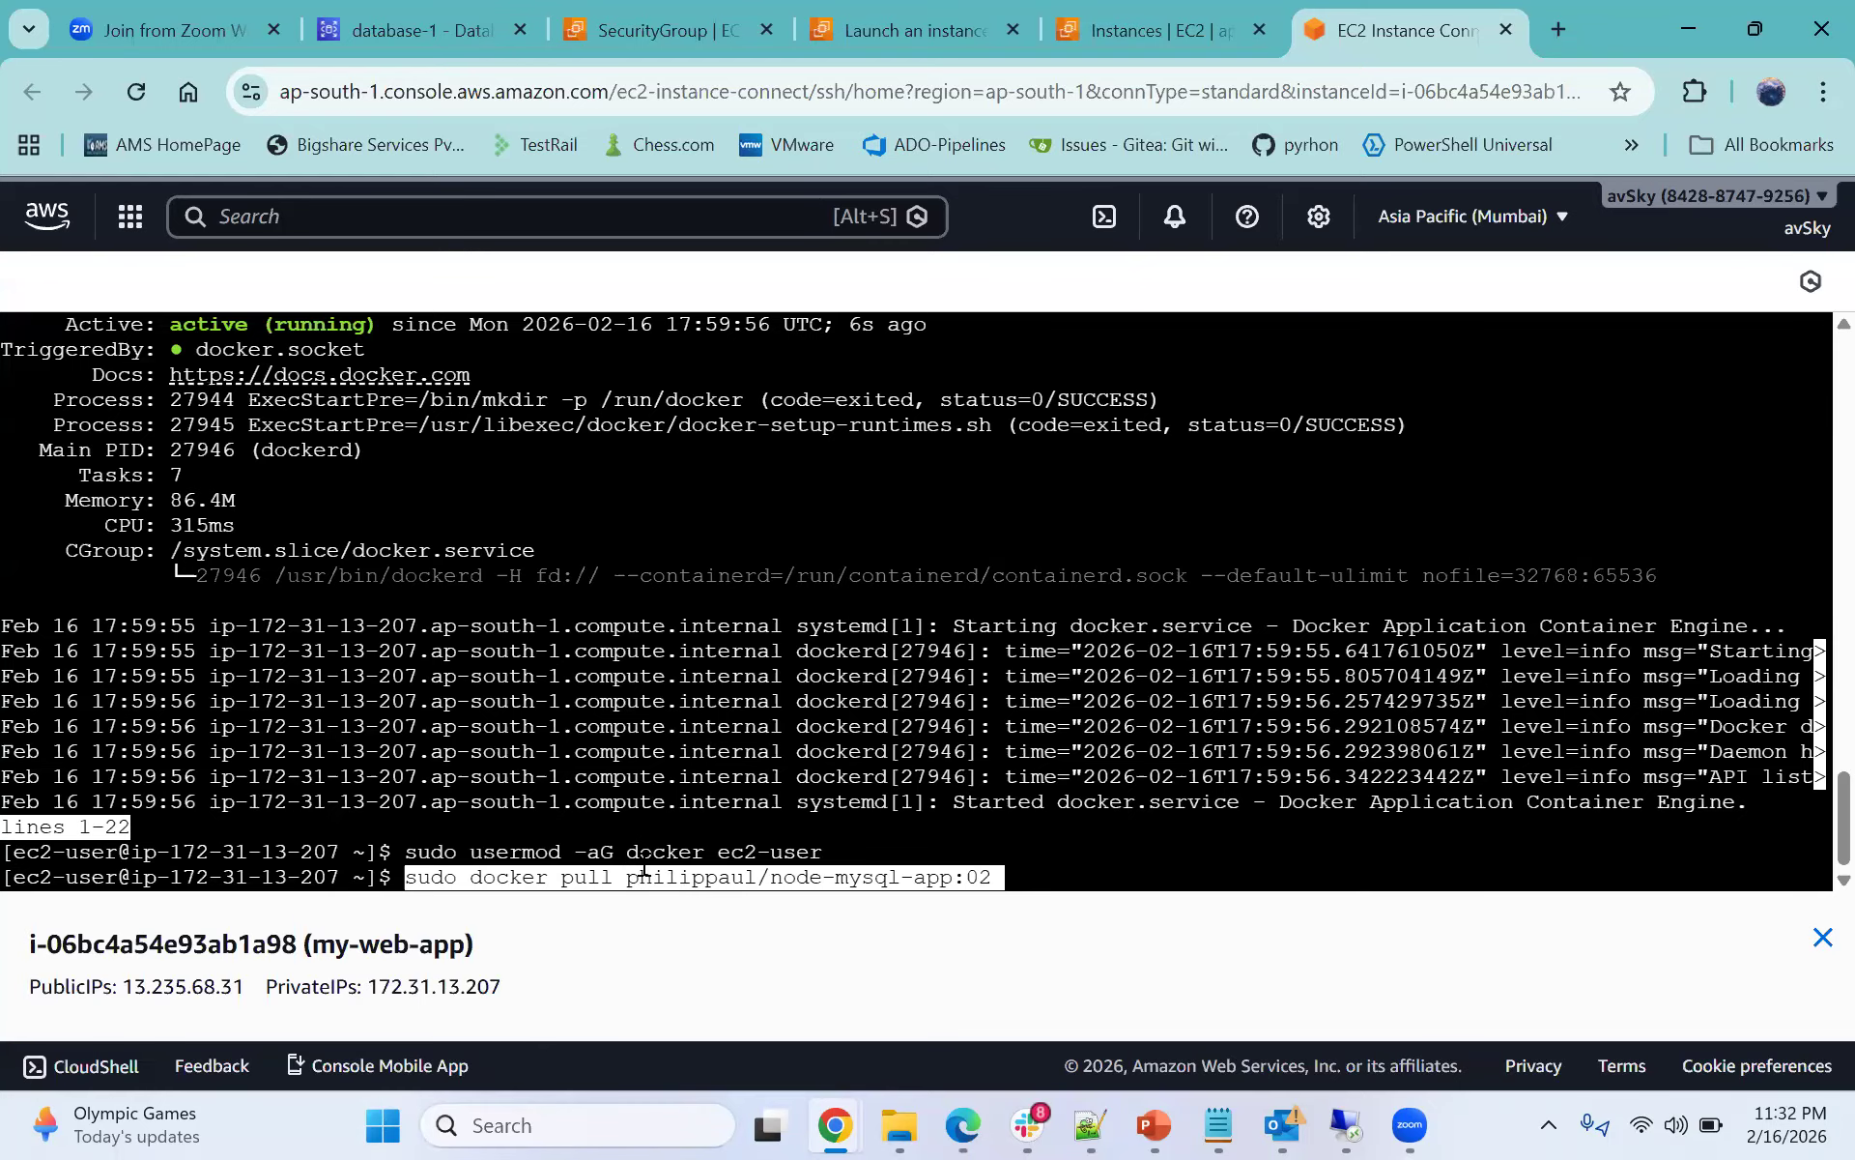
pyautogui.press('Return')
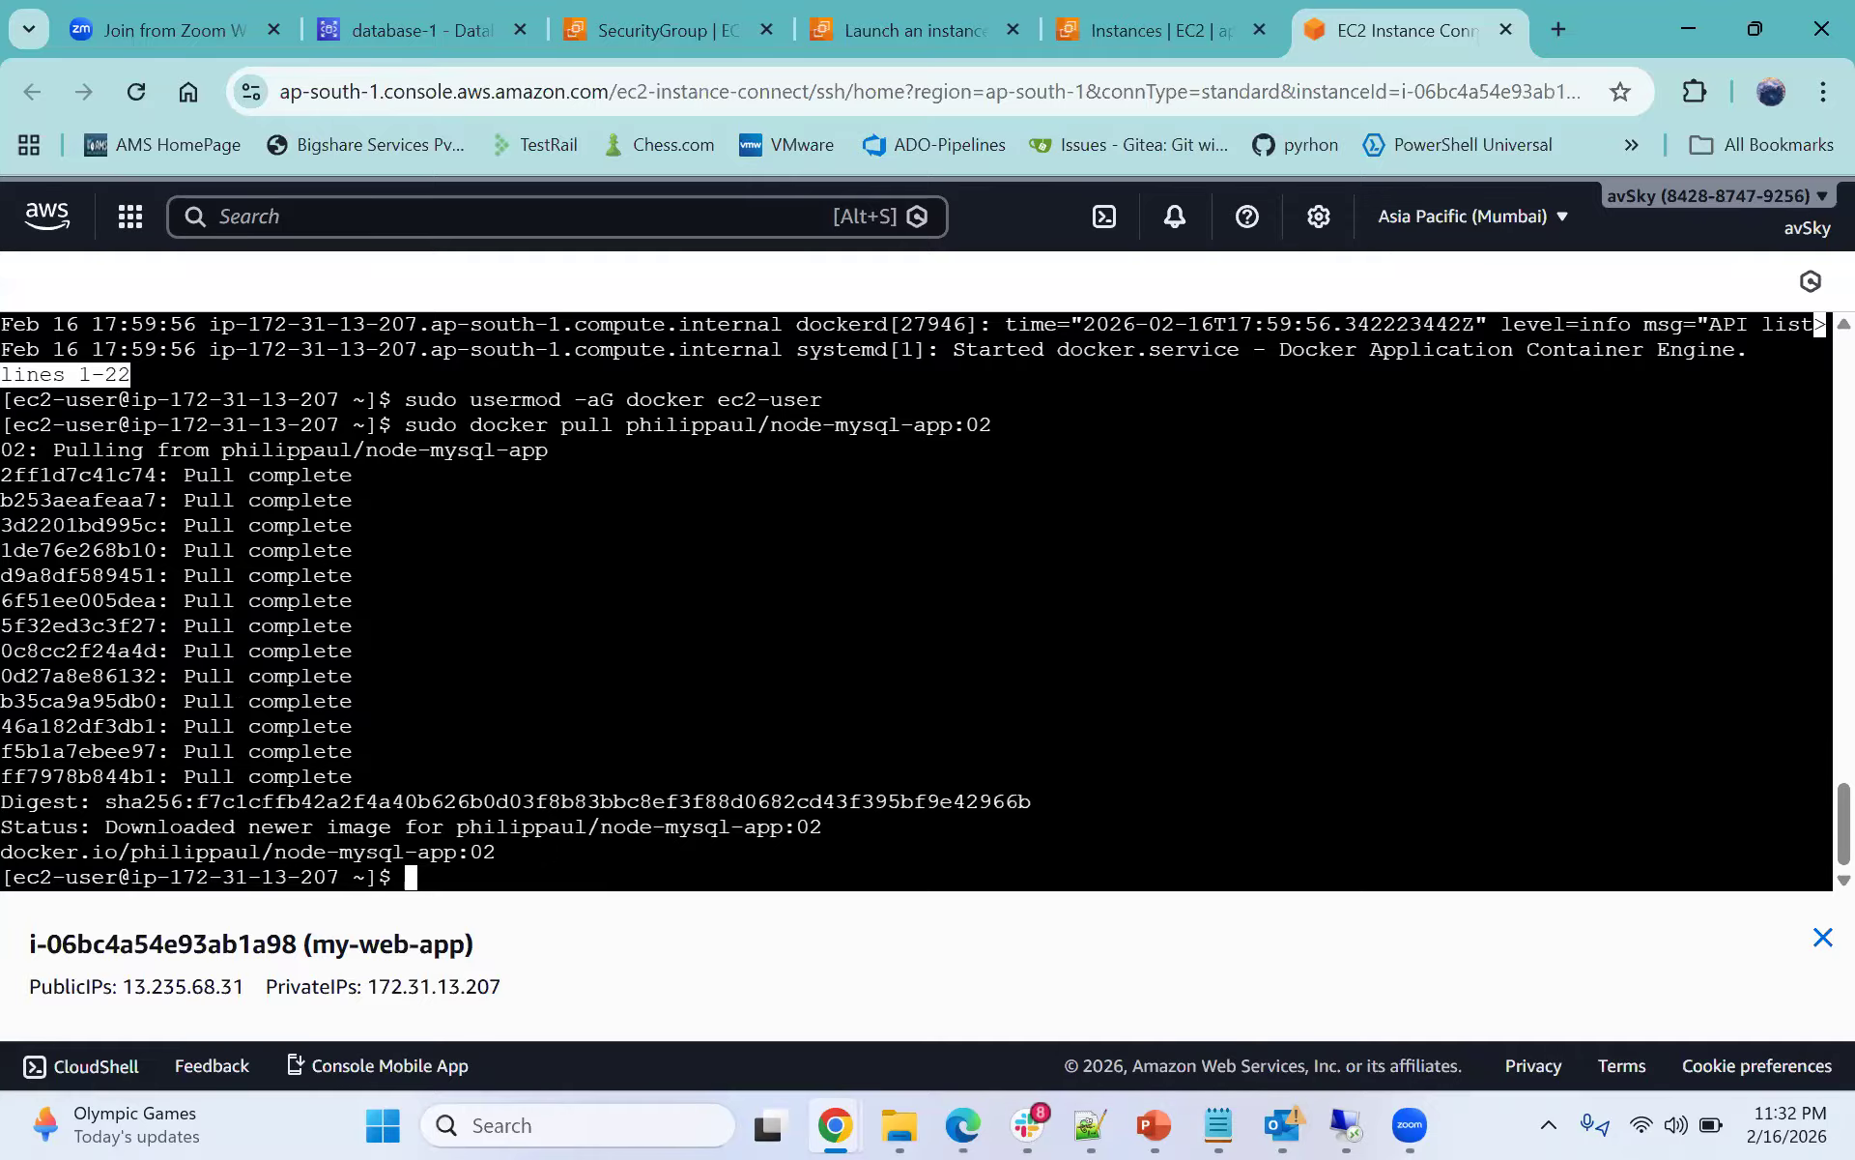
# - Copy the image name from the terminal and open Docker Hub in a new tab through a web search for docker hub
pyautogui.moveTo(627, 424); pyautogui.dragTo(991, 424)
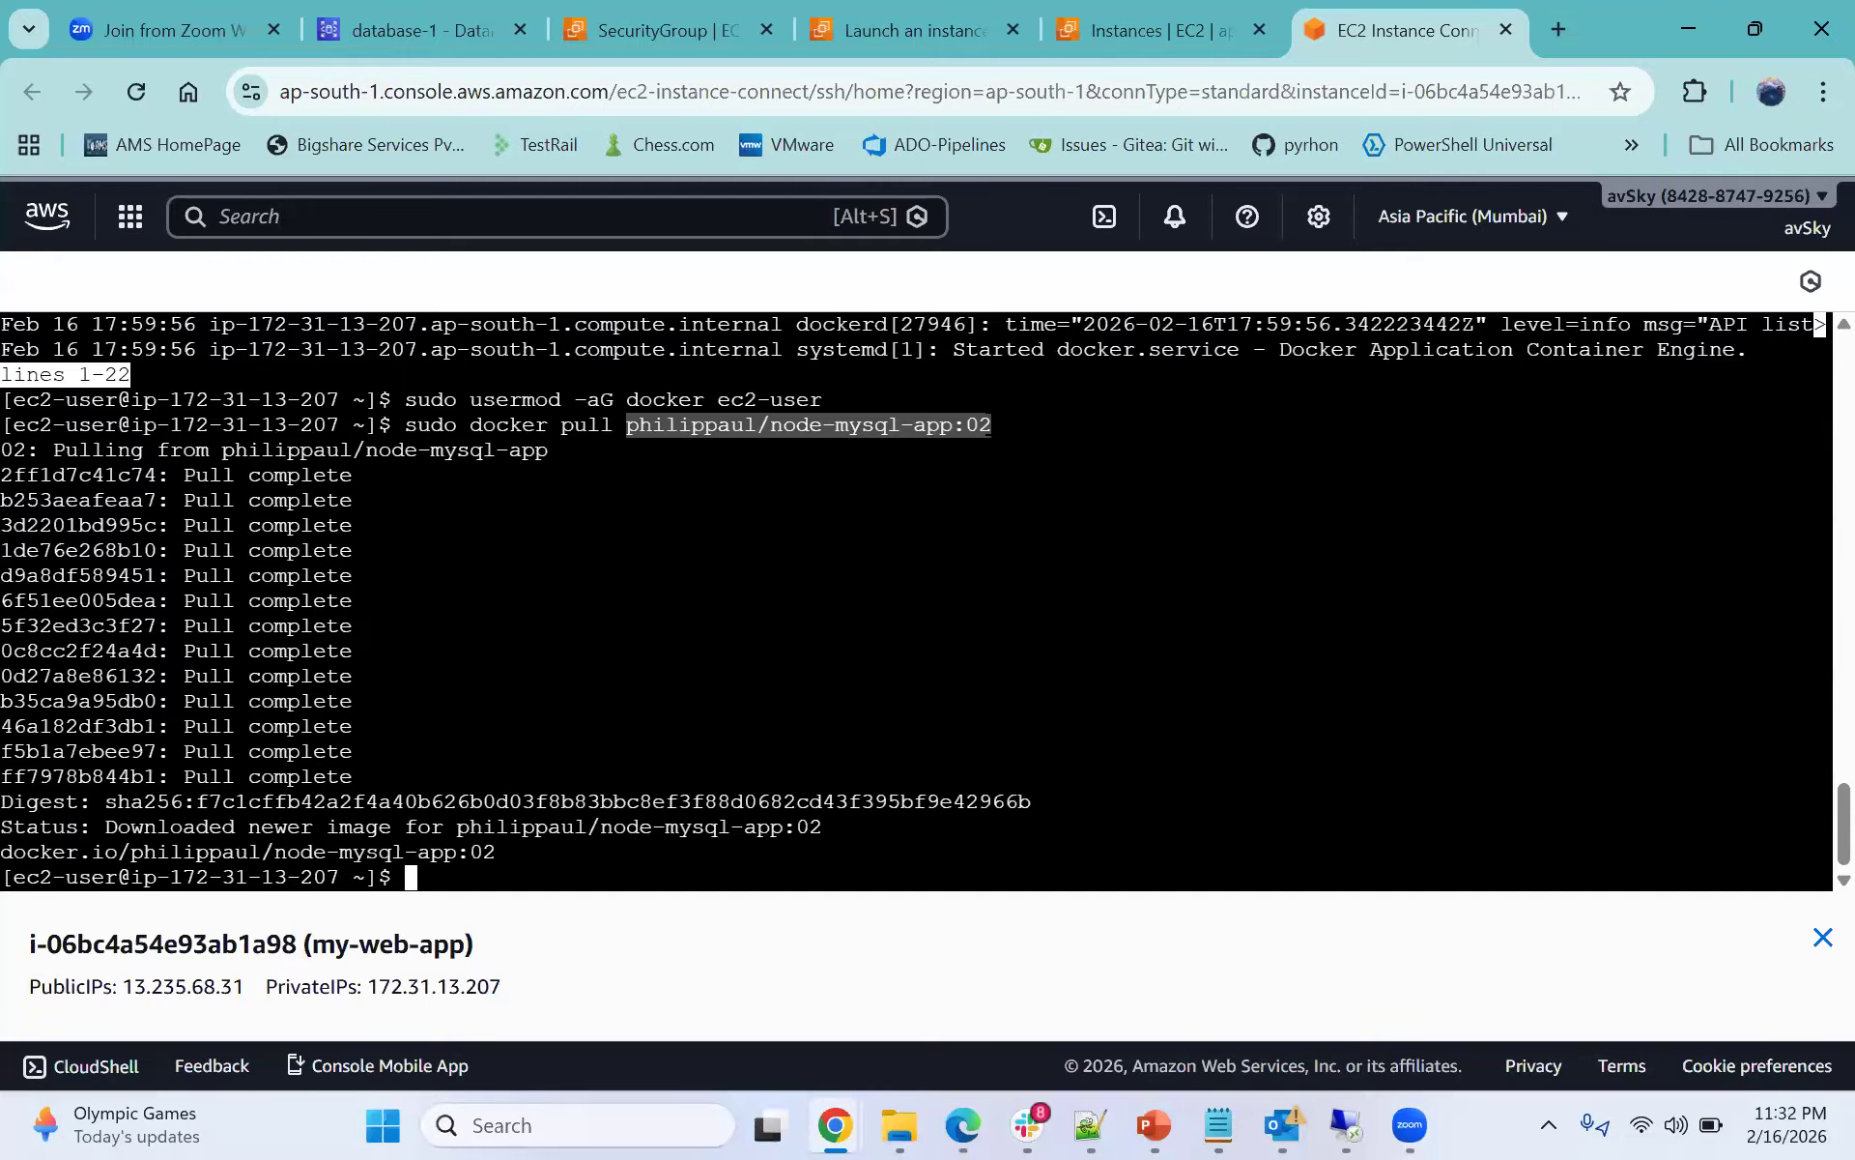
pyautogui.rightClick(941, 427)
pyautogui.click(1000, 496)
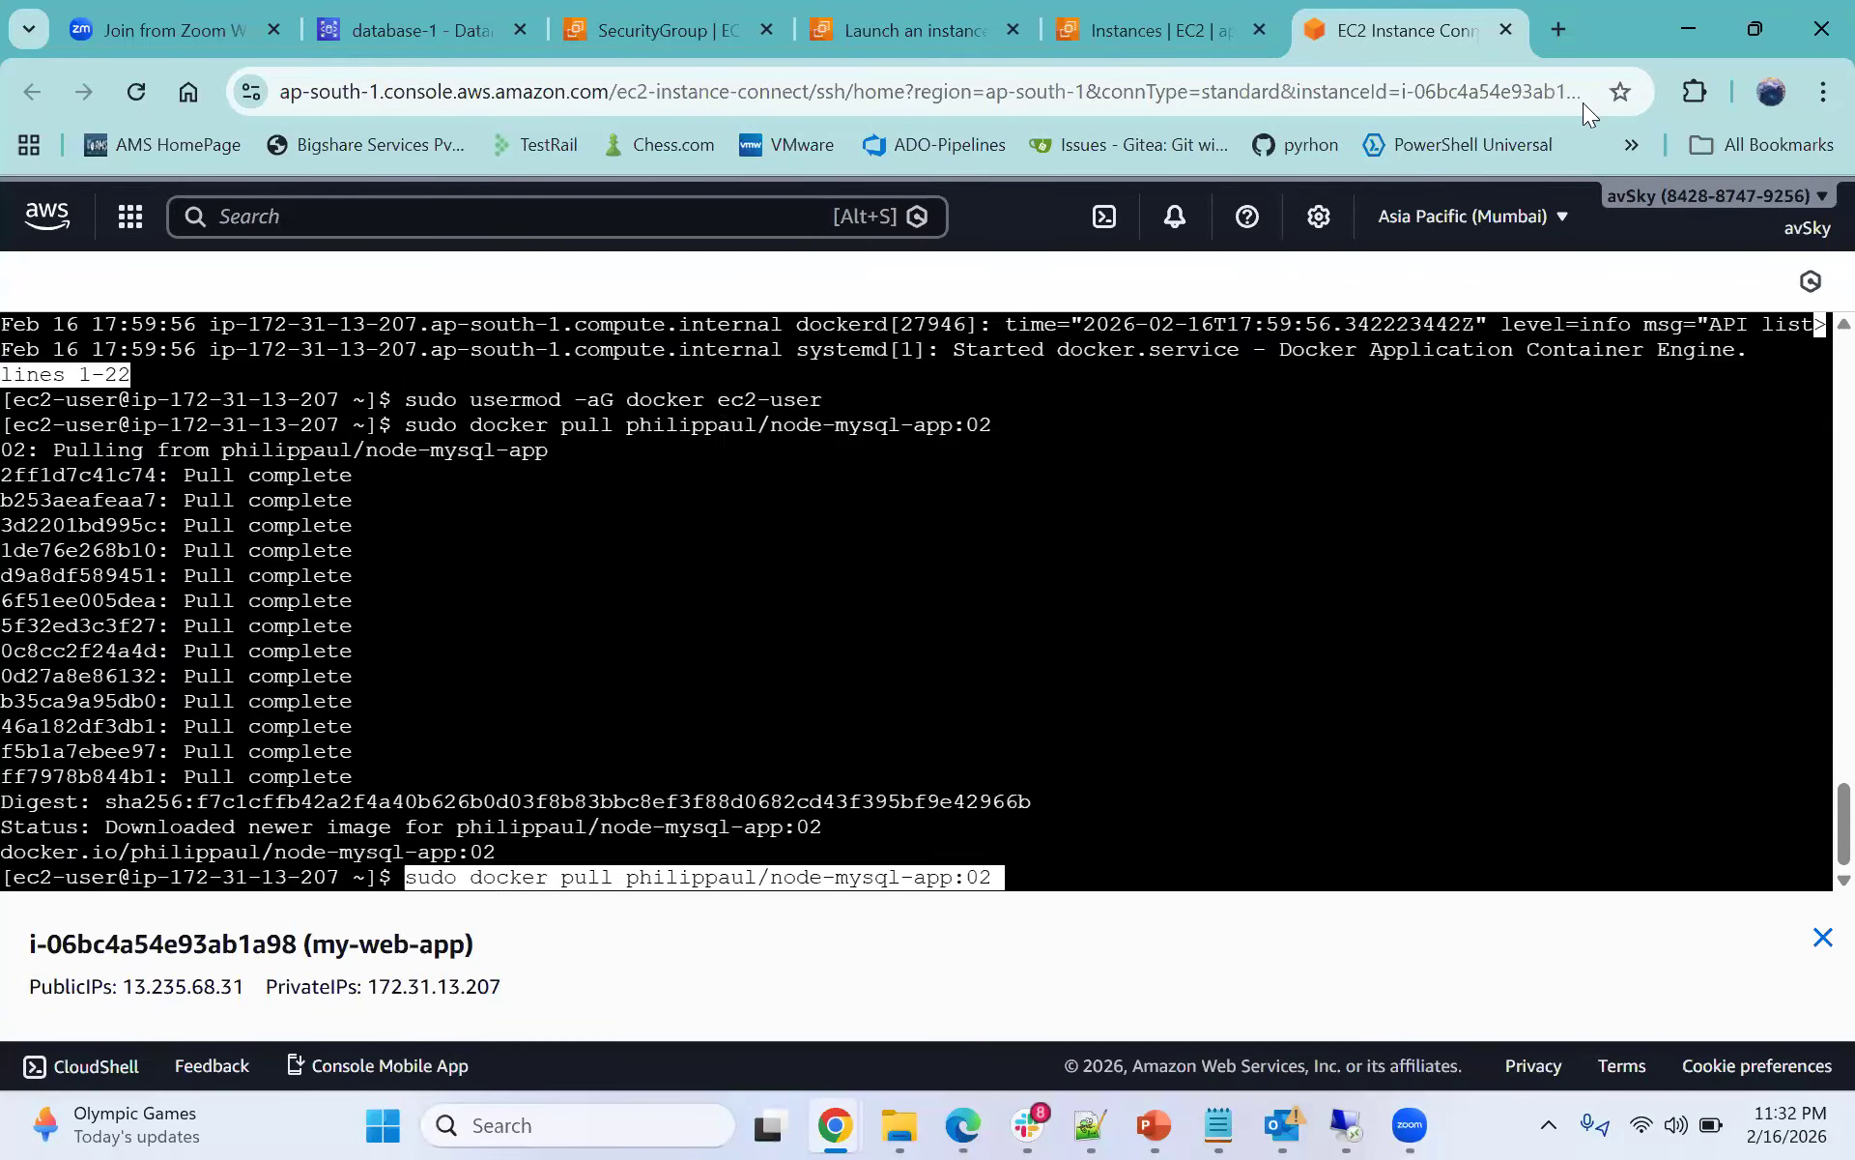
pyautogui.click(1567, 26)
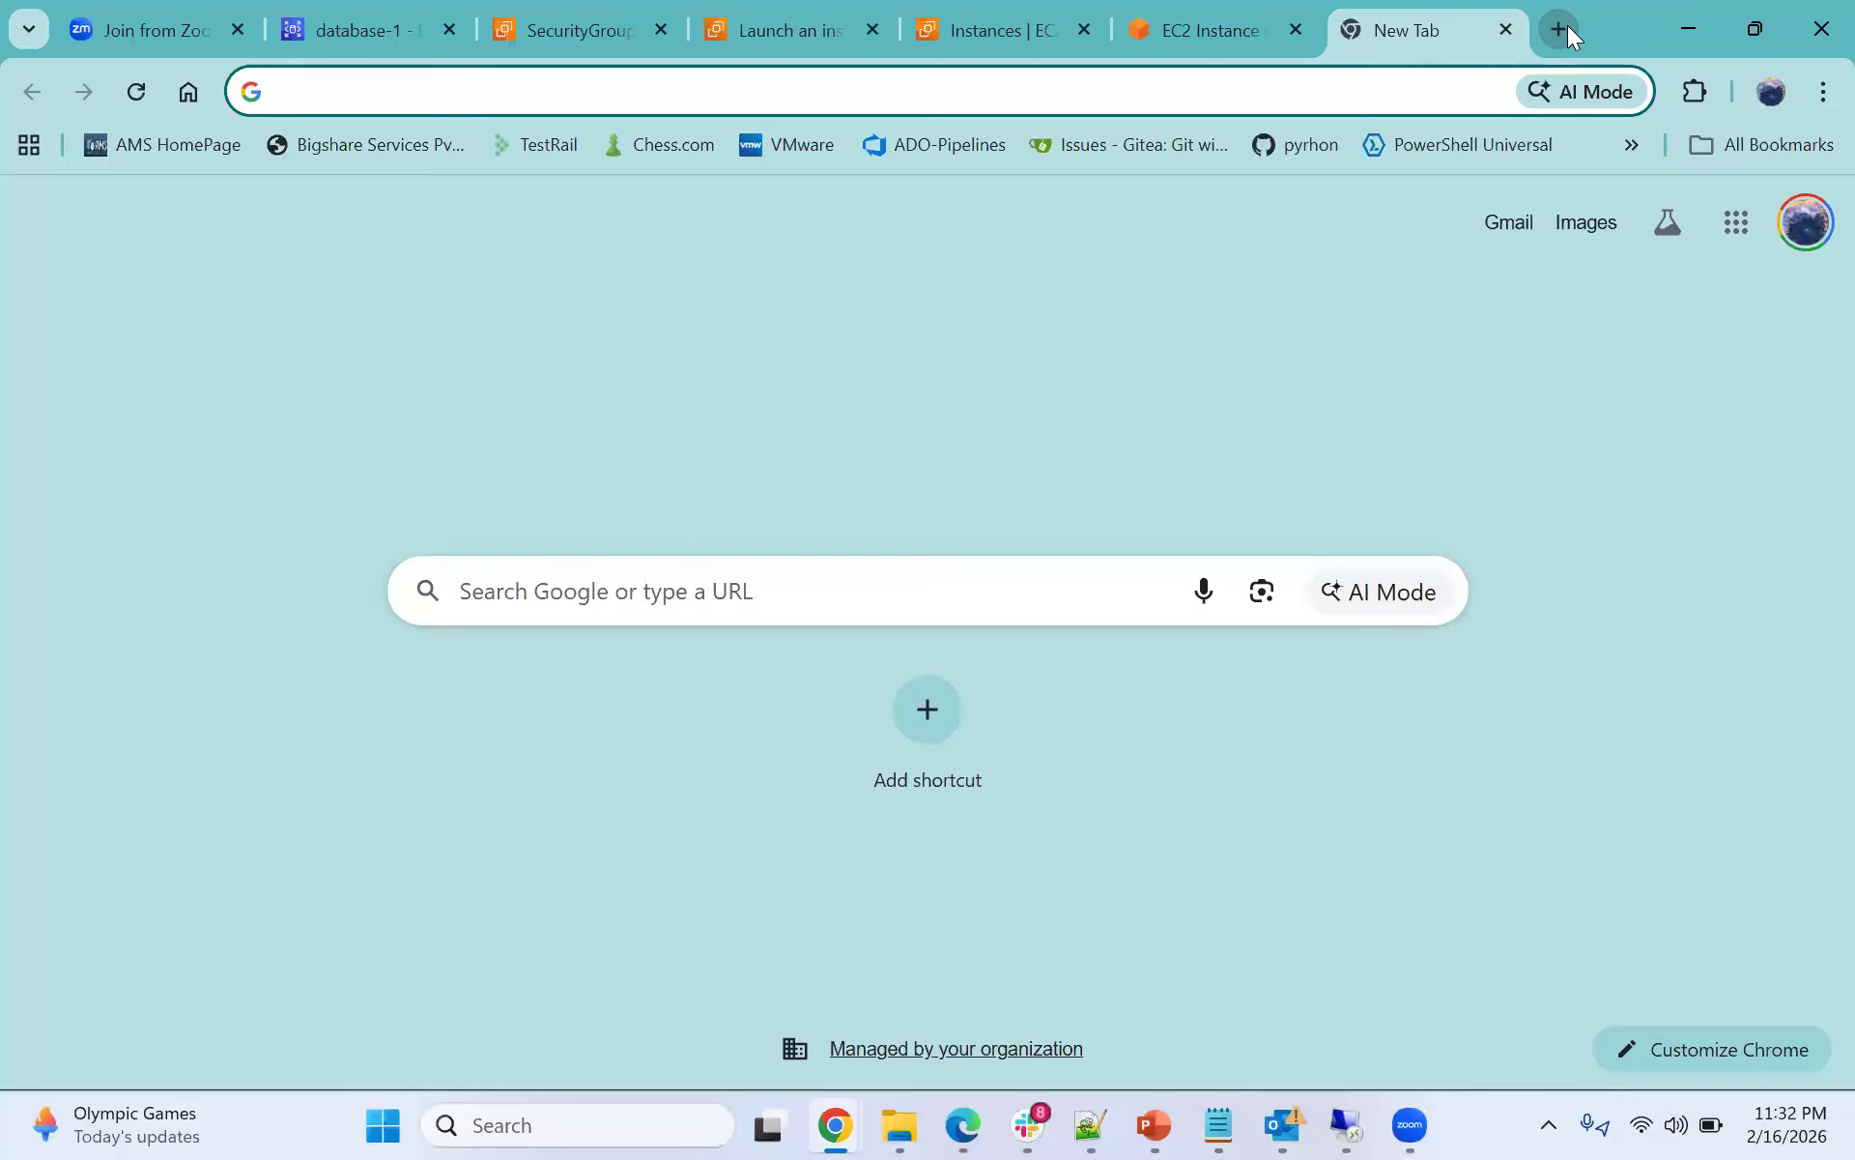
pyautogui.write('docker')
pyautogui.press('Return')
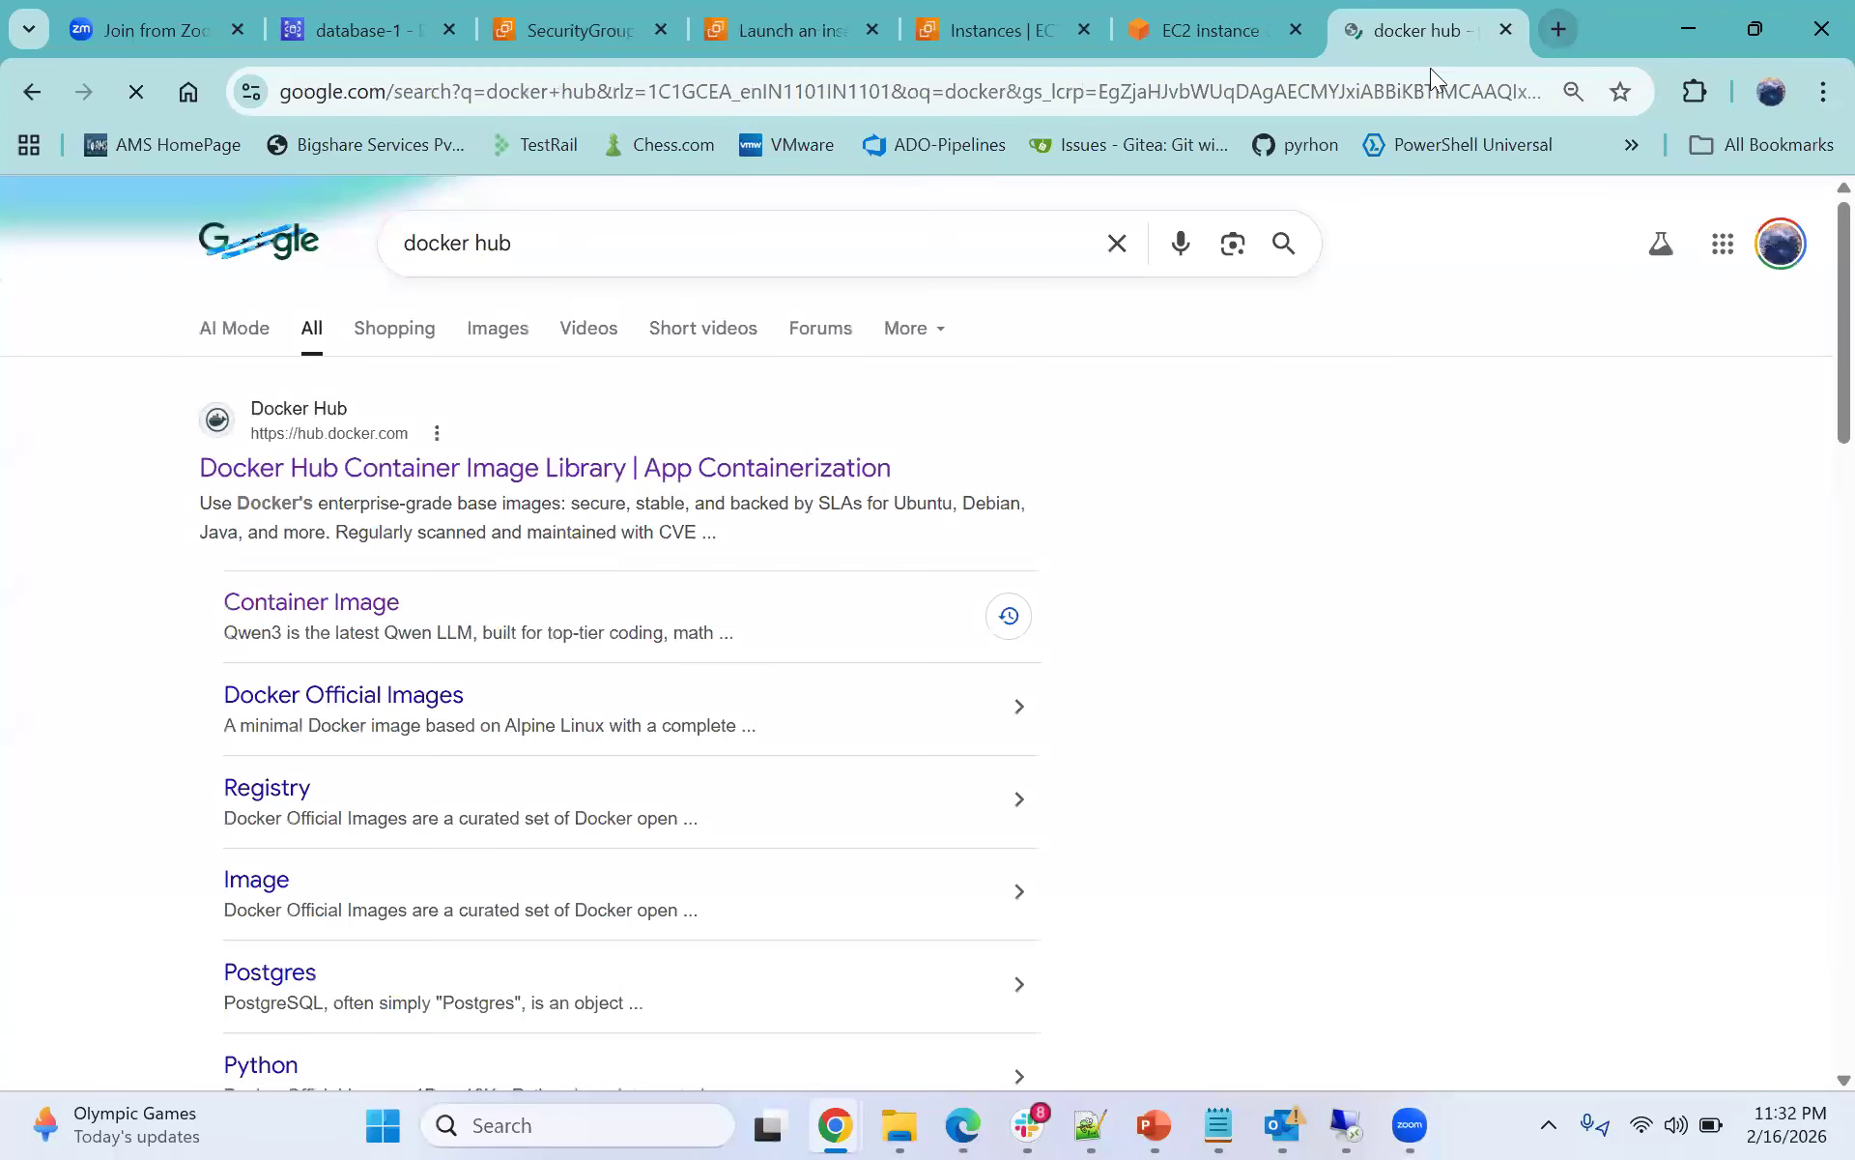
pyautogui.click(585, 474)
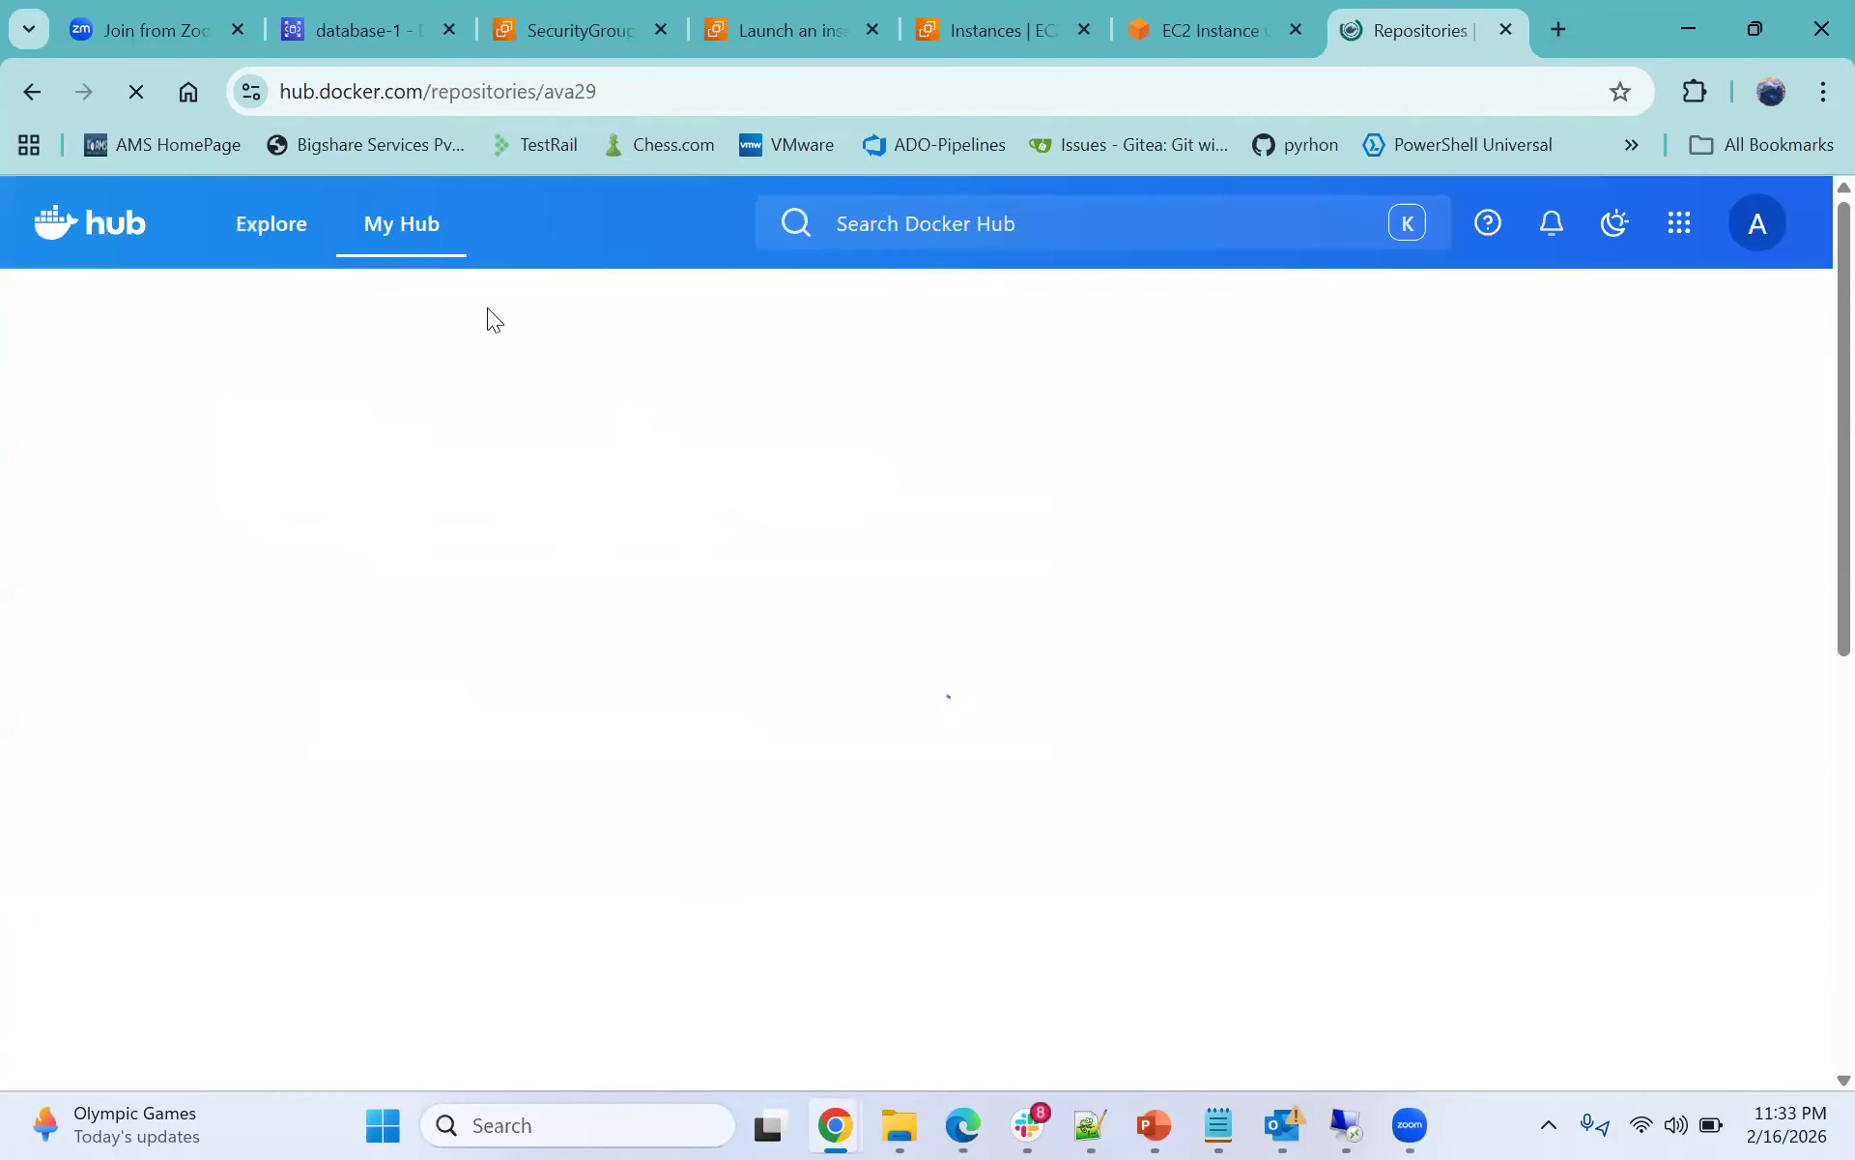
# - Search Docker Hub for the pasted sudo docker pull philippaul/node-mysql-app:02 command and browse the results
pyautogui.click(960, 268)
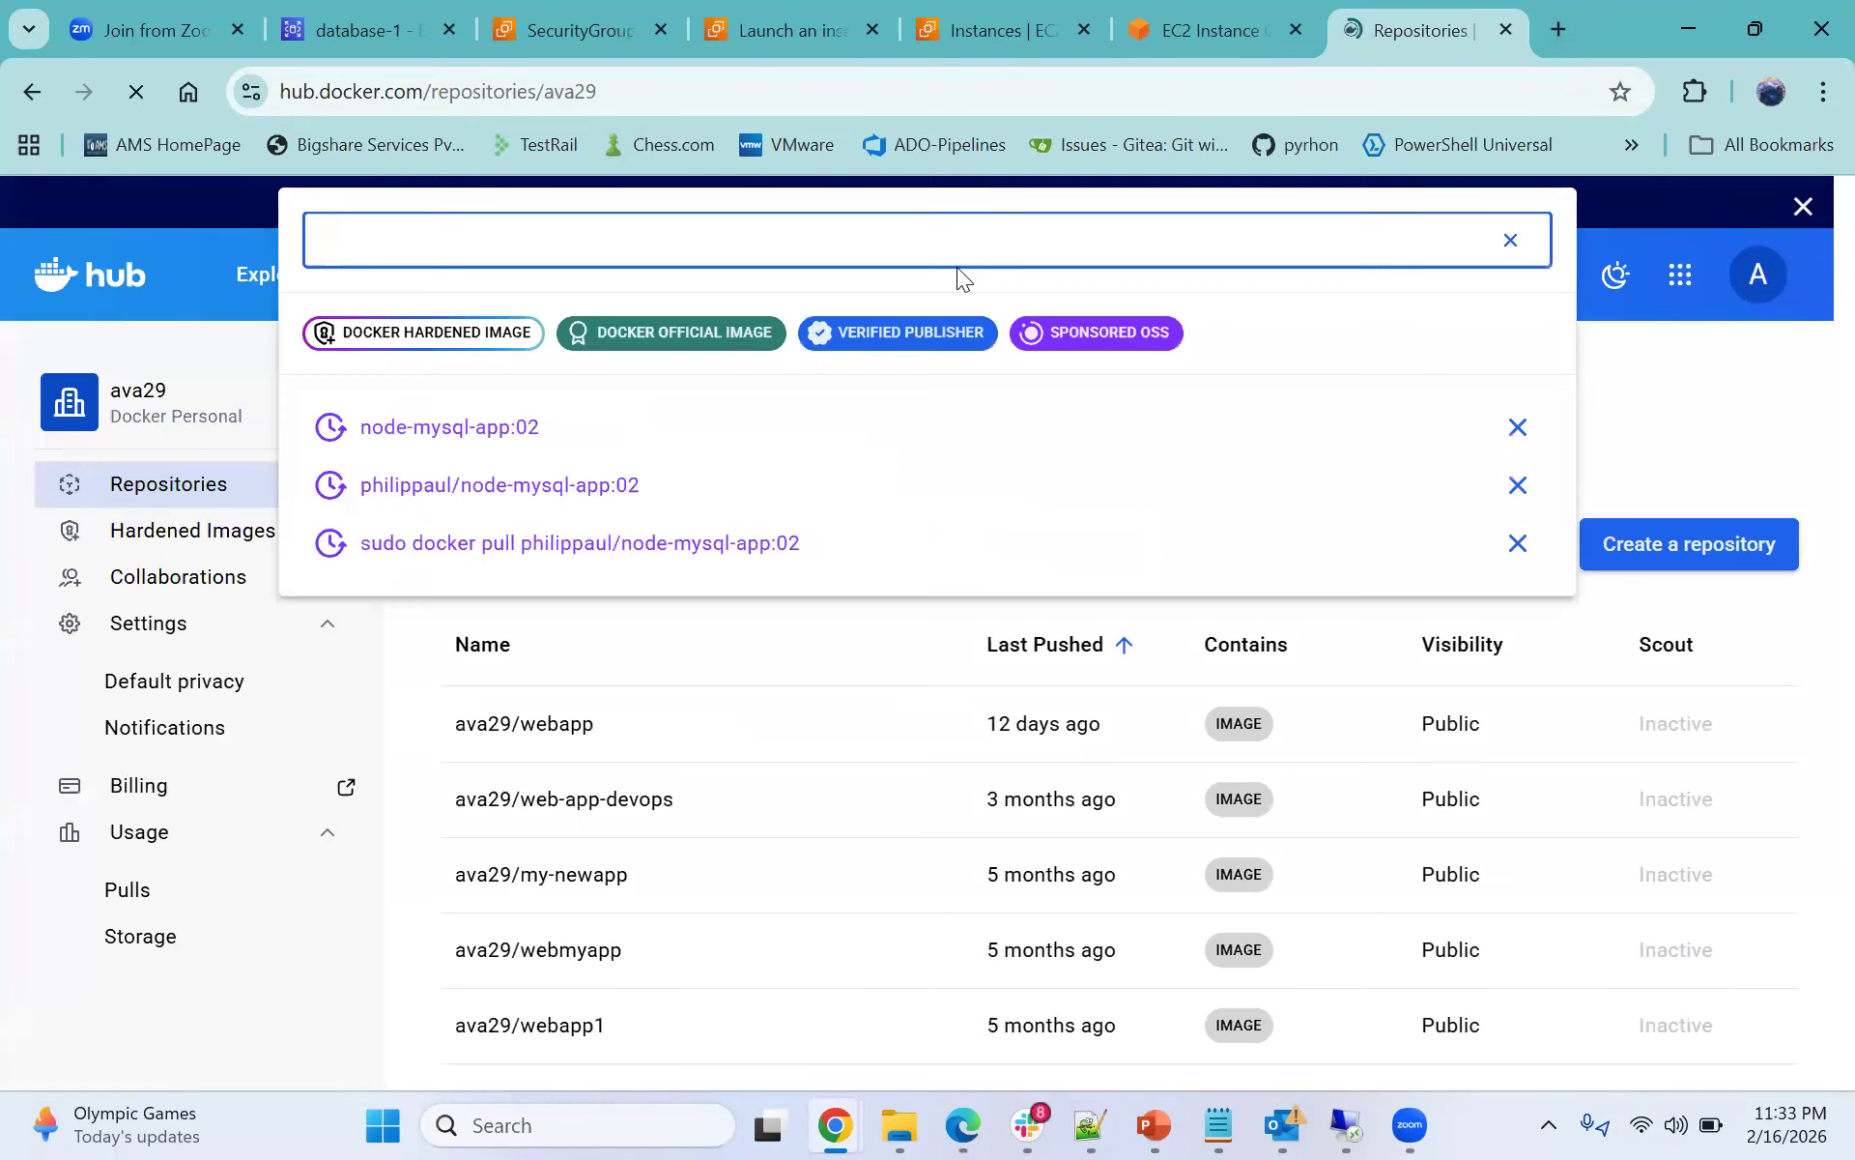
pyautogui.hotkey('ctrl', 'v')
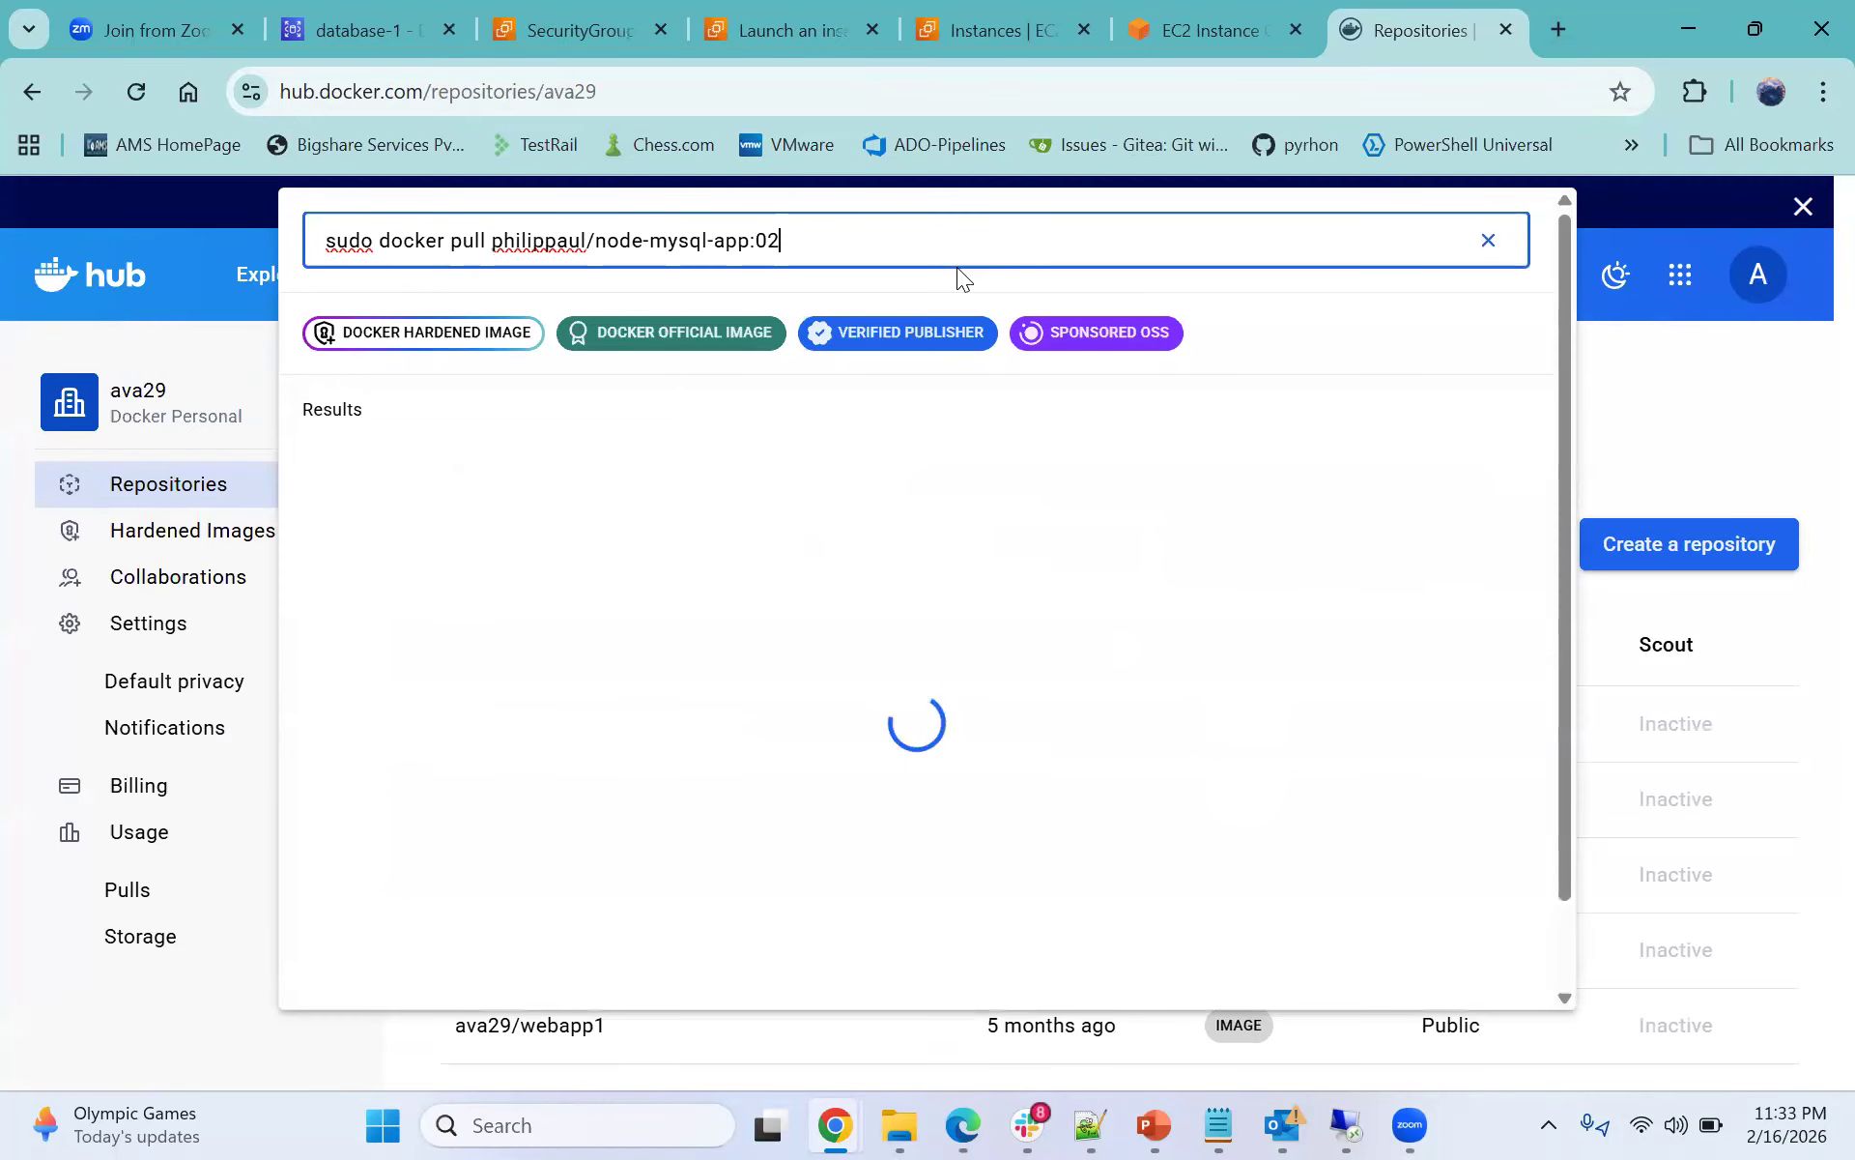
pyautogui.click(492, 239)
pyautogui.keyDown('shift'); pyautogui.click(316, 240); pyautogui.keyUp('shift')
pyautogui.press('Return')
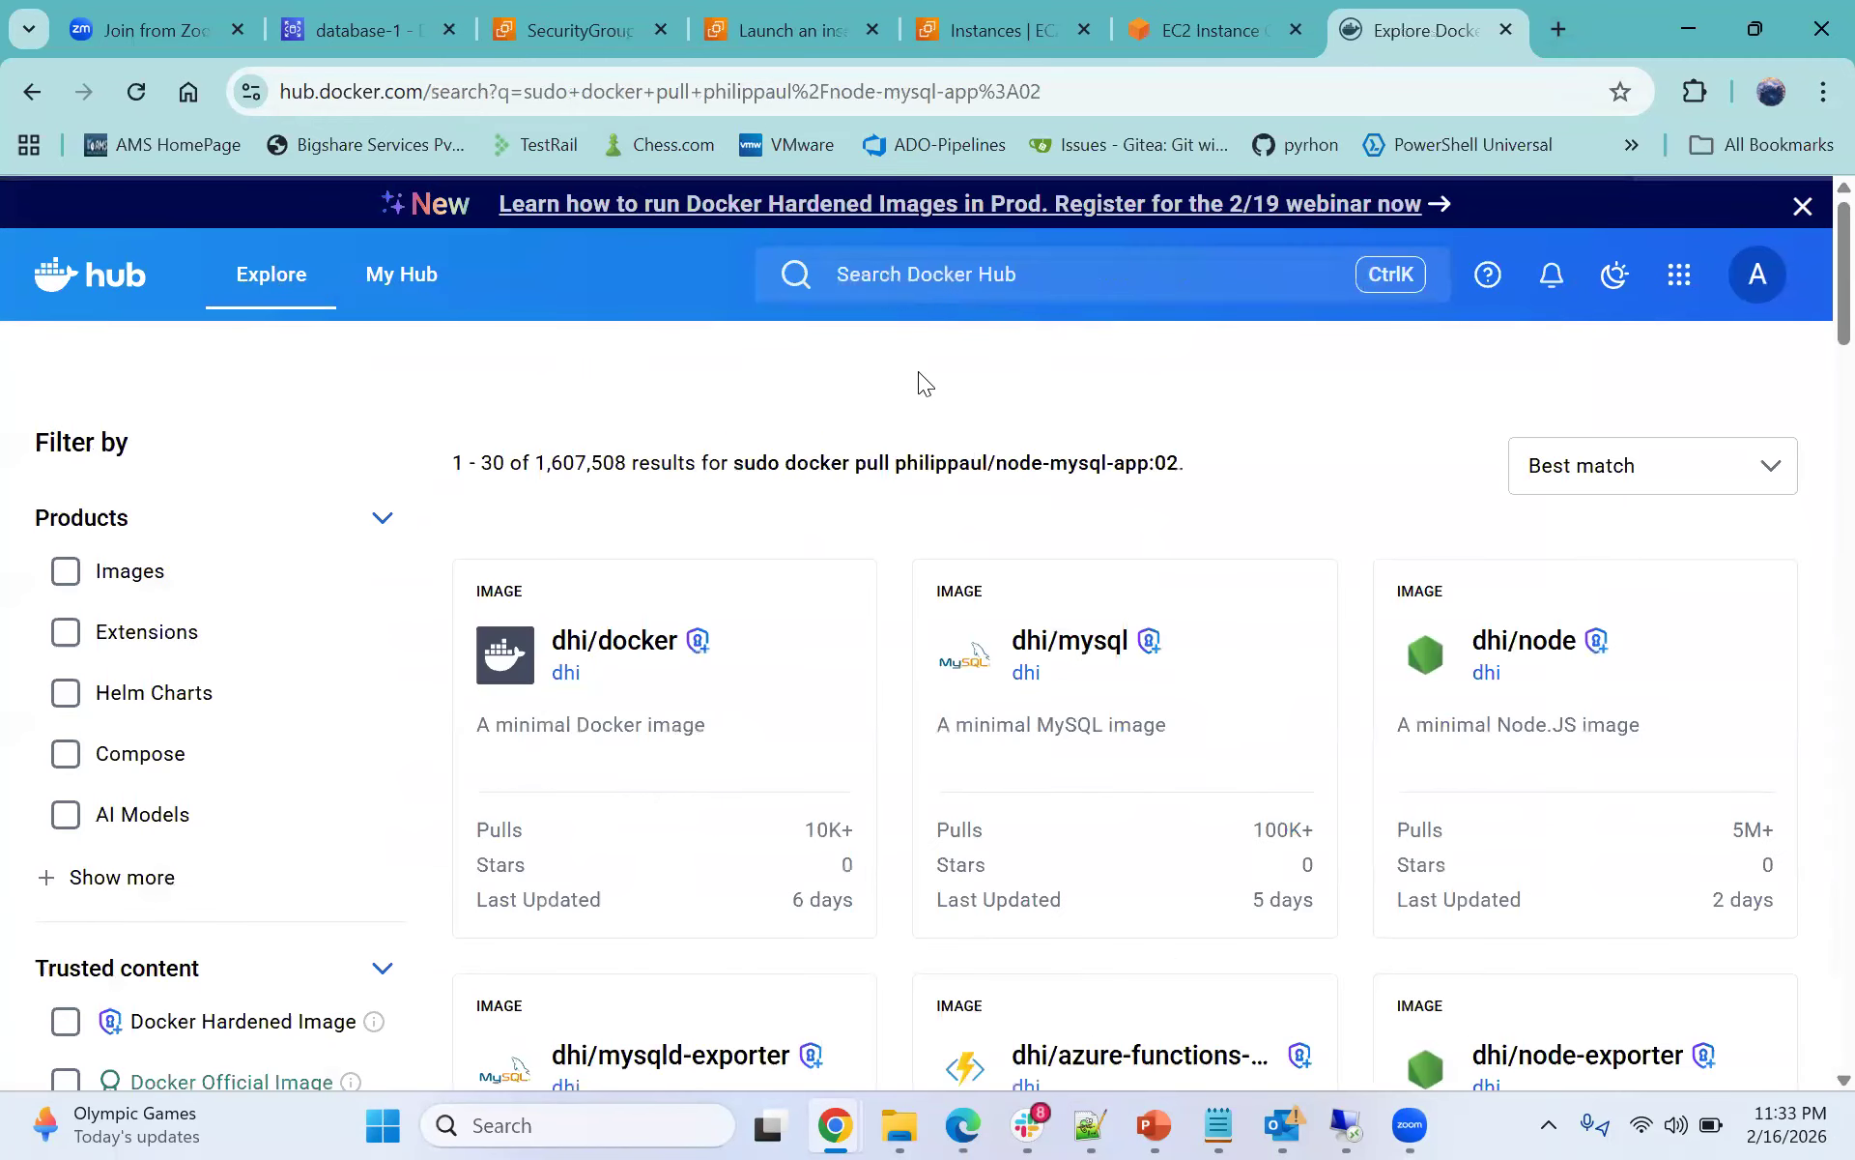
pyautogui.scroll(-6, 1107, 445)
pyautogui.scroll(6, 1111, 462)
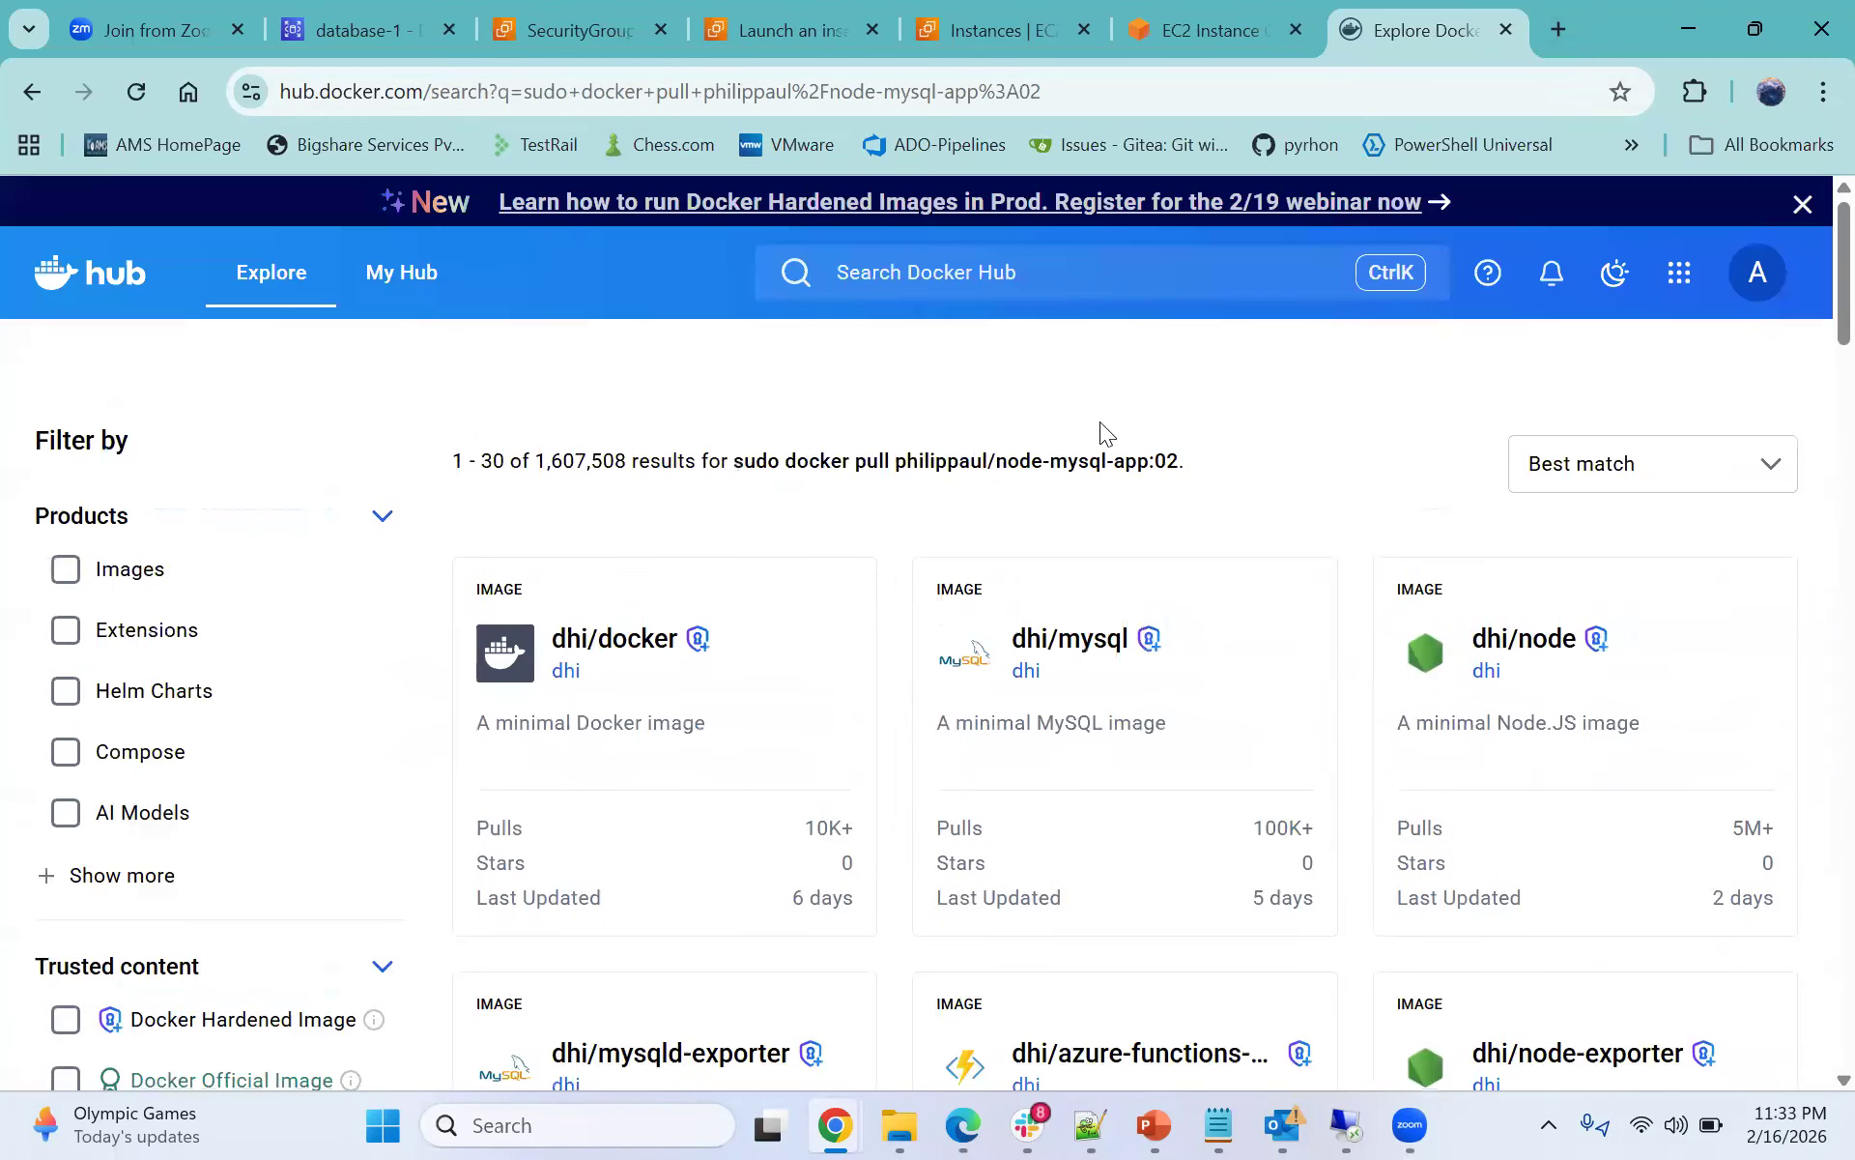
pyautogui.scroll(-8, 1102, 426)
pyautogui.scroll(-1, 1130, 526)
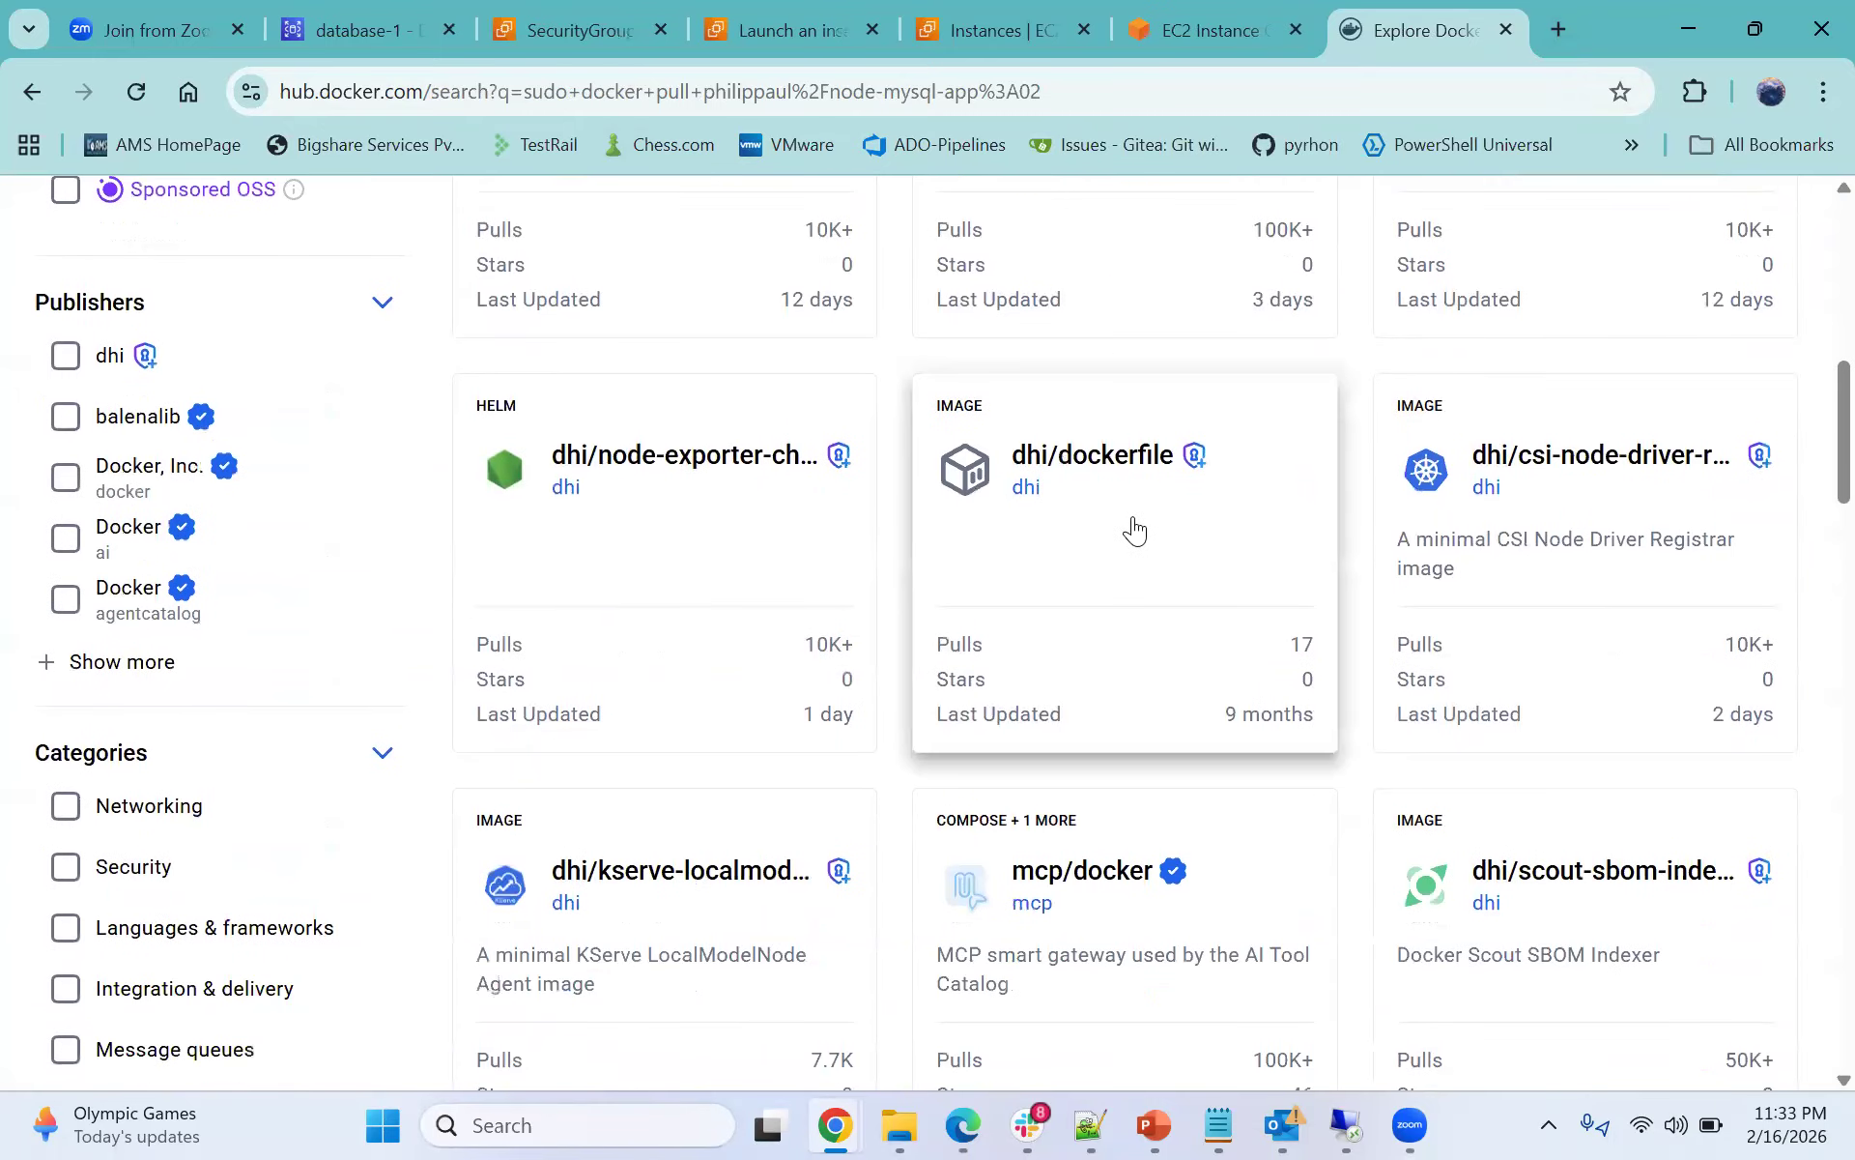
pyautogui.scroll(9, 1130, 526)
# - Paste the pull command into the Docker Hub search and trim it to philippaul/node-mysql-app:02
pyautogui.click(949, 281)
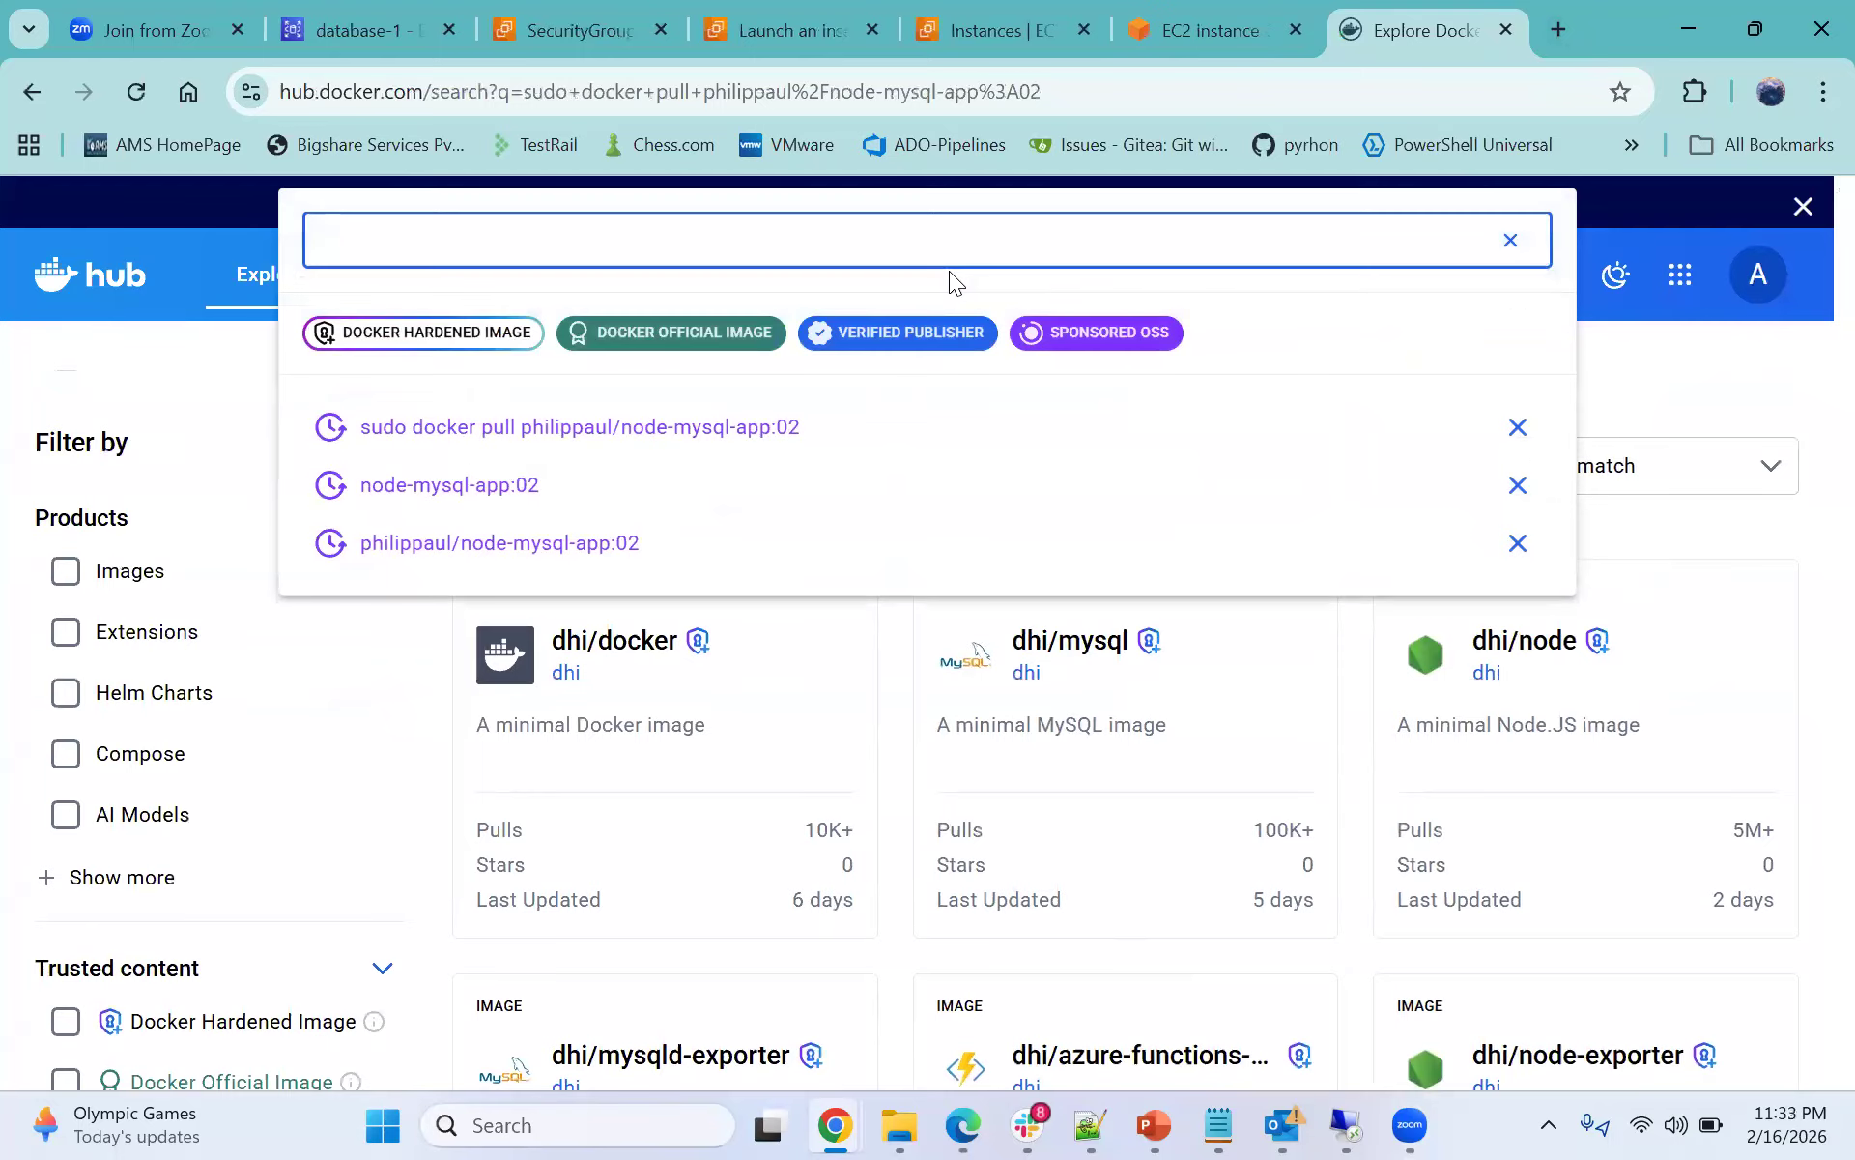
pyautogui.write('sudo docker pull philippaul/node-mysql-app:02')
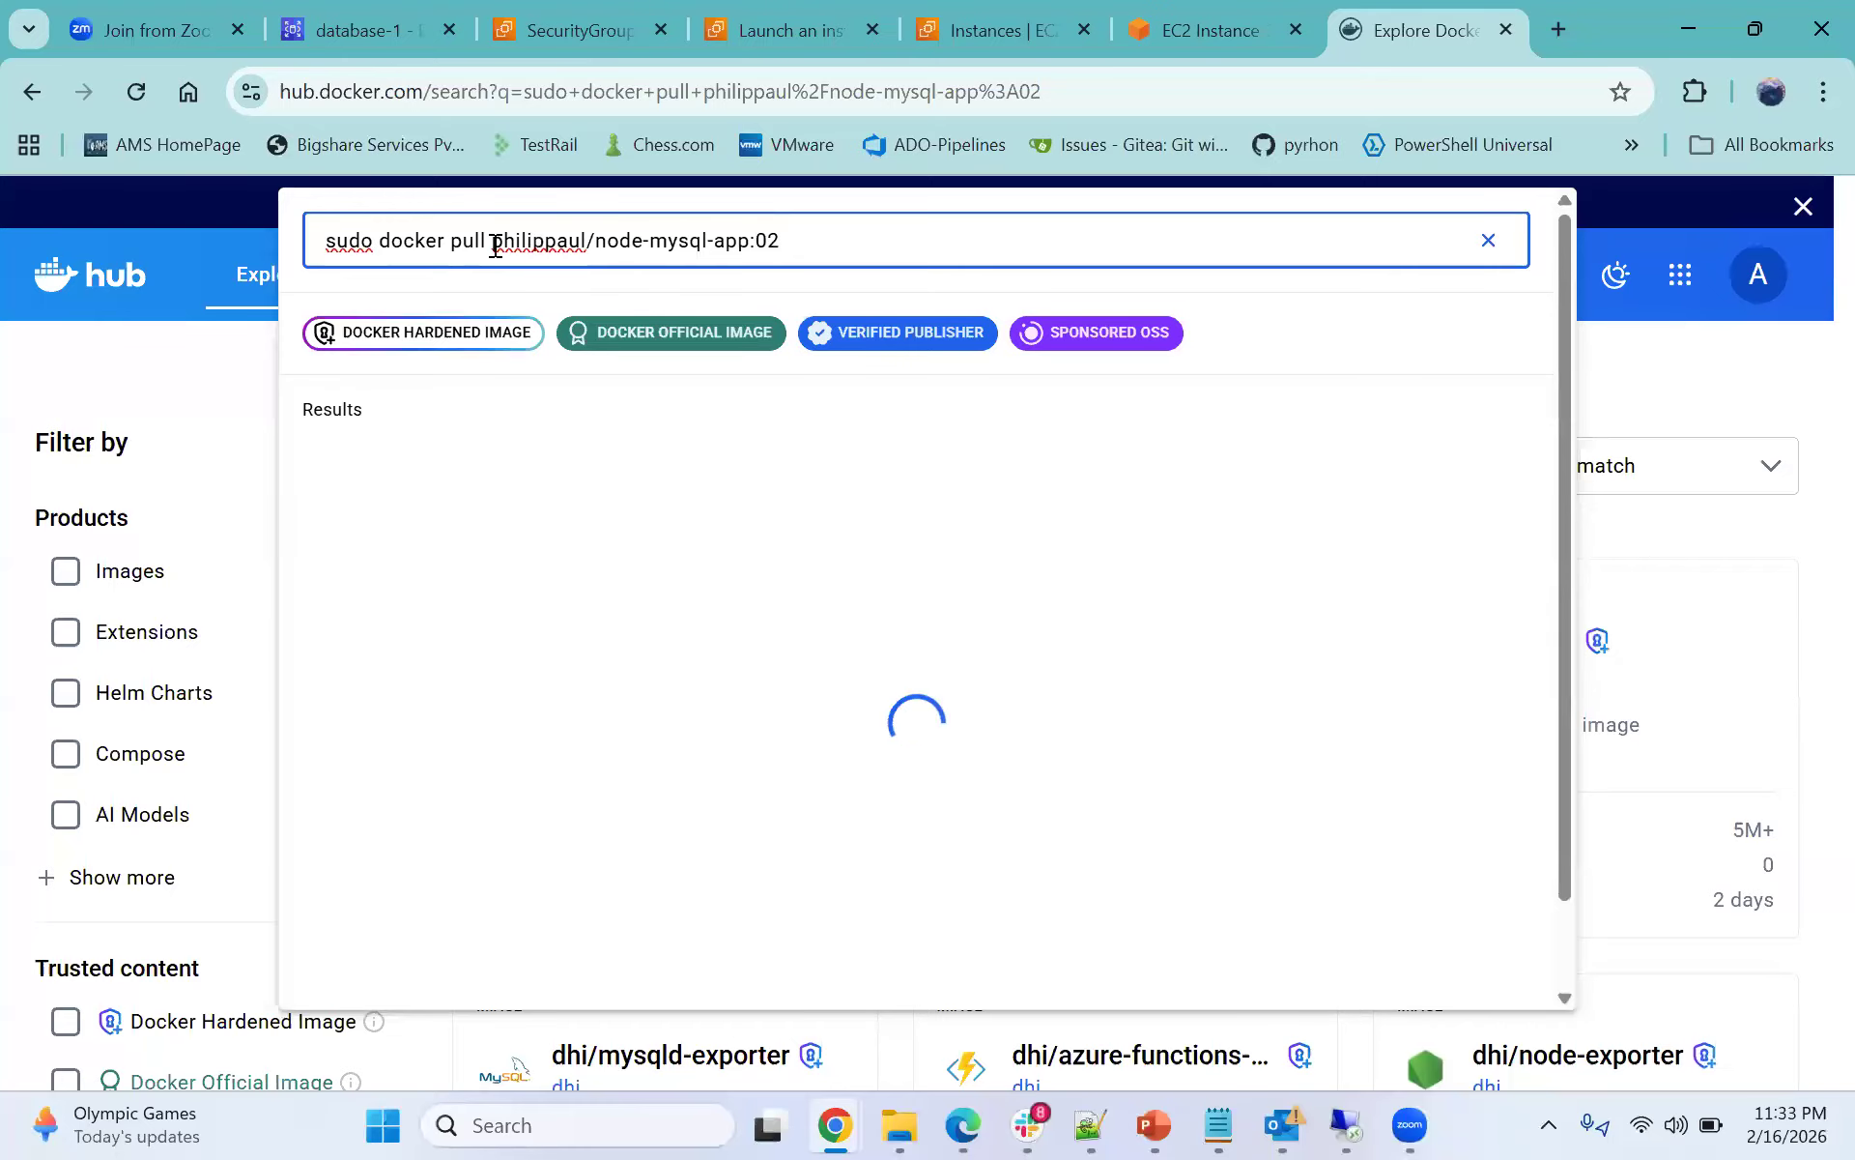
pyautogui.moveTo(495, 247); pyautogui.dragTo(326, 244)
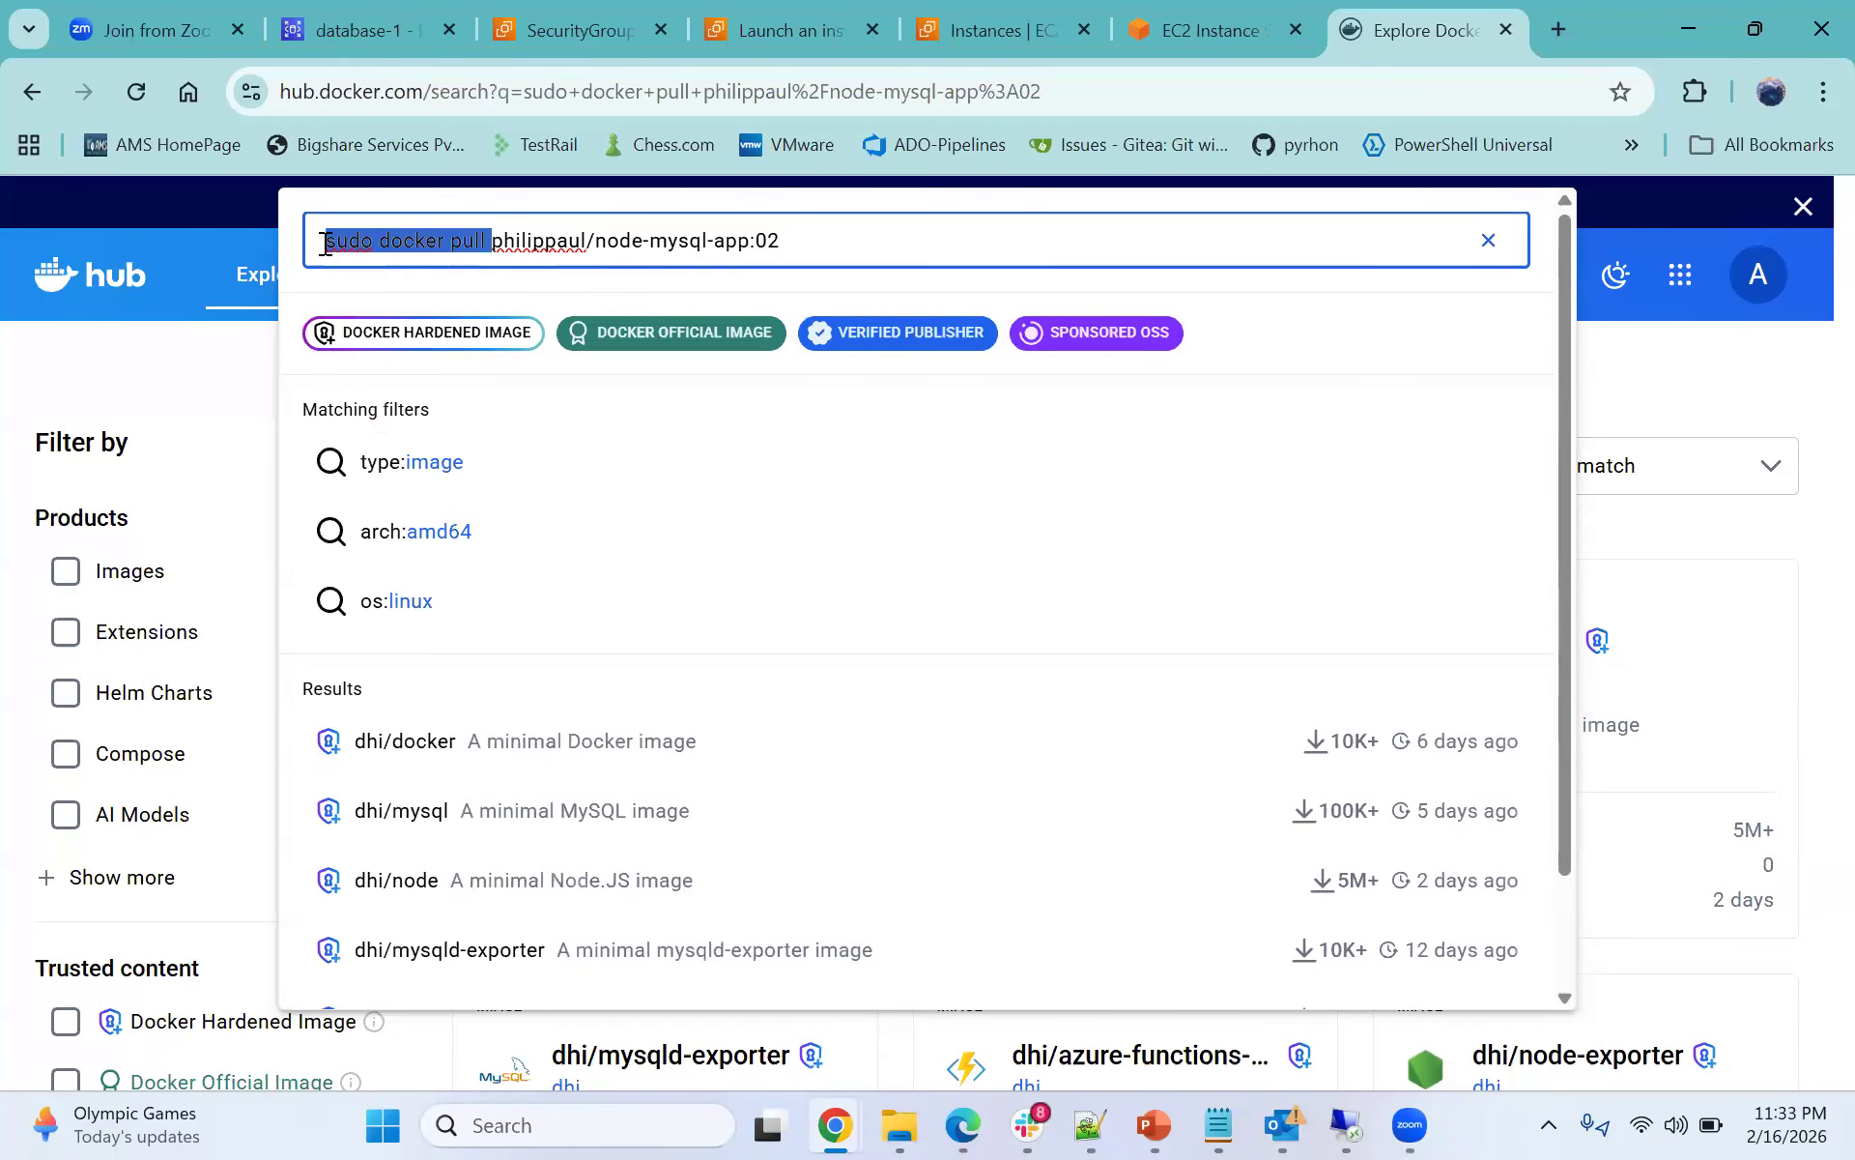
pyautogui.press('BackSpace')
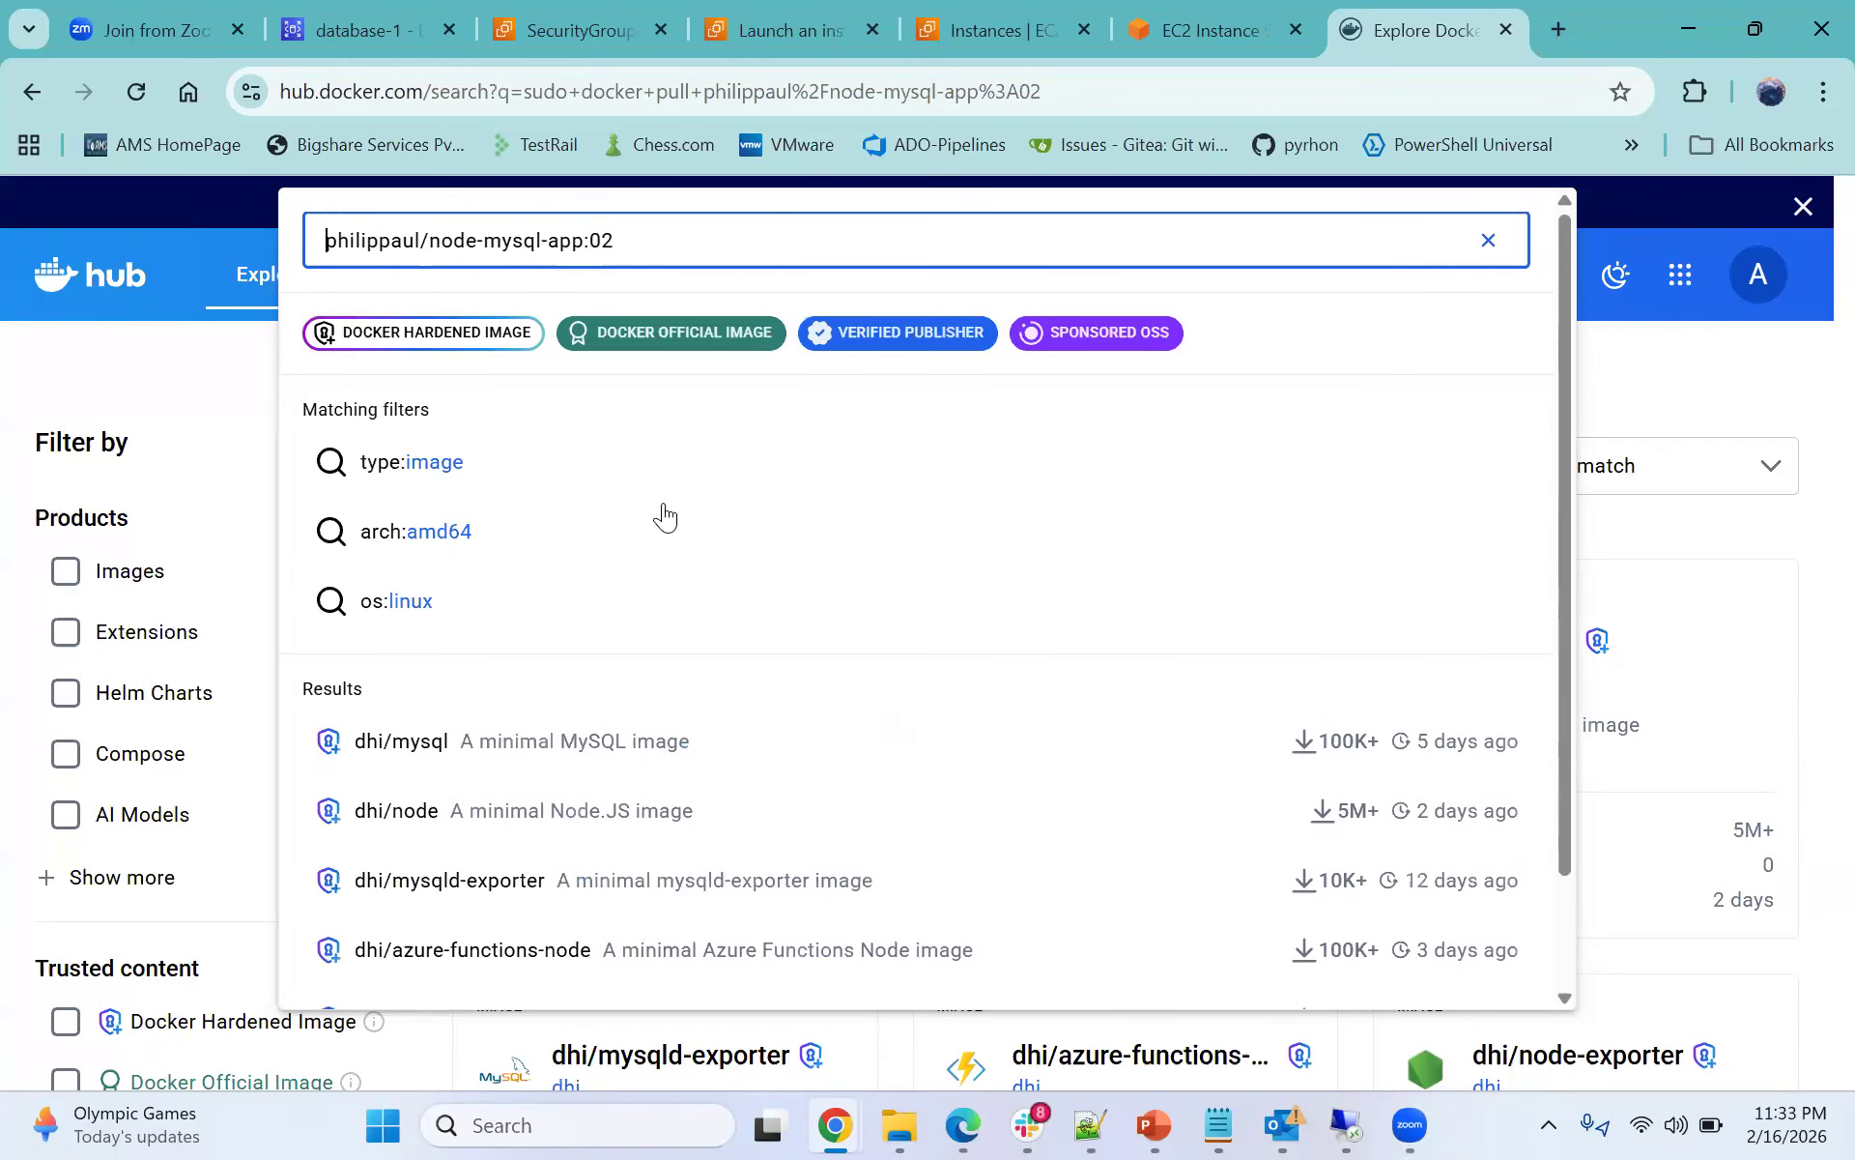
# - Search Docker Hub for philippaul/node-mysql-app:02 type and highlight the result count and search term
pyautogui.scroll(-1, 686, 541)
pyautogui.scroll(-2, 686, 543)
pyautogui.scroll(2, 707, 580)
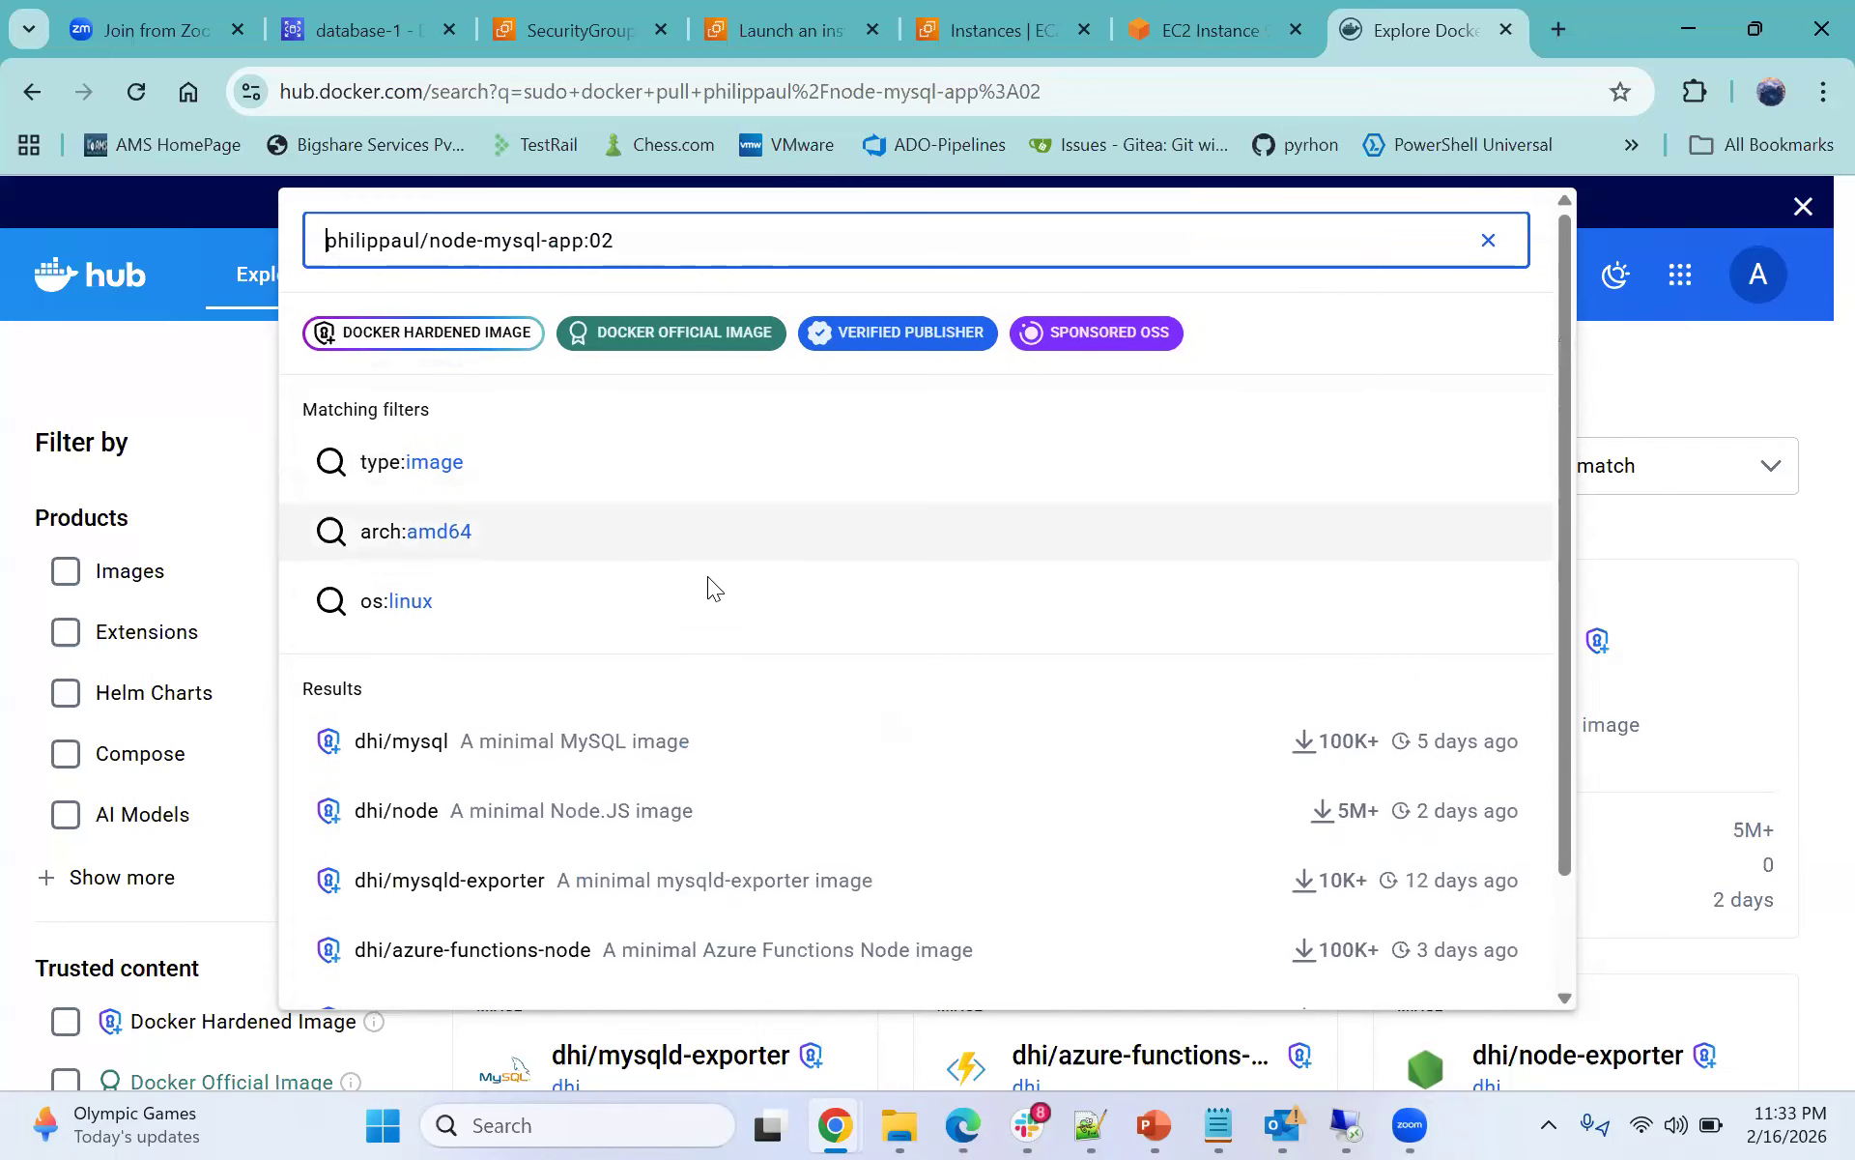
pyautogui.scroll(-2, 953, 712)
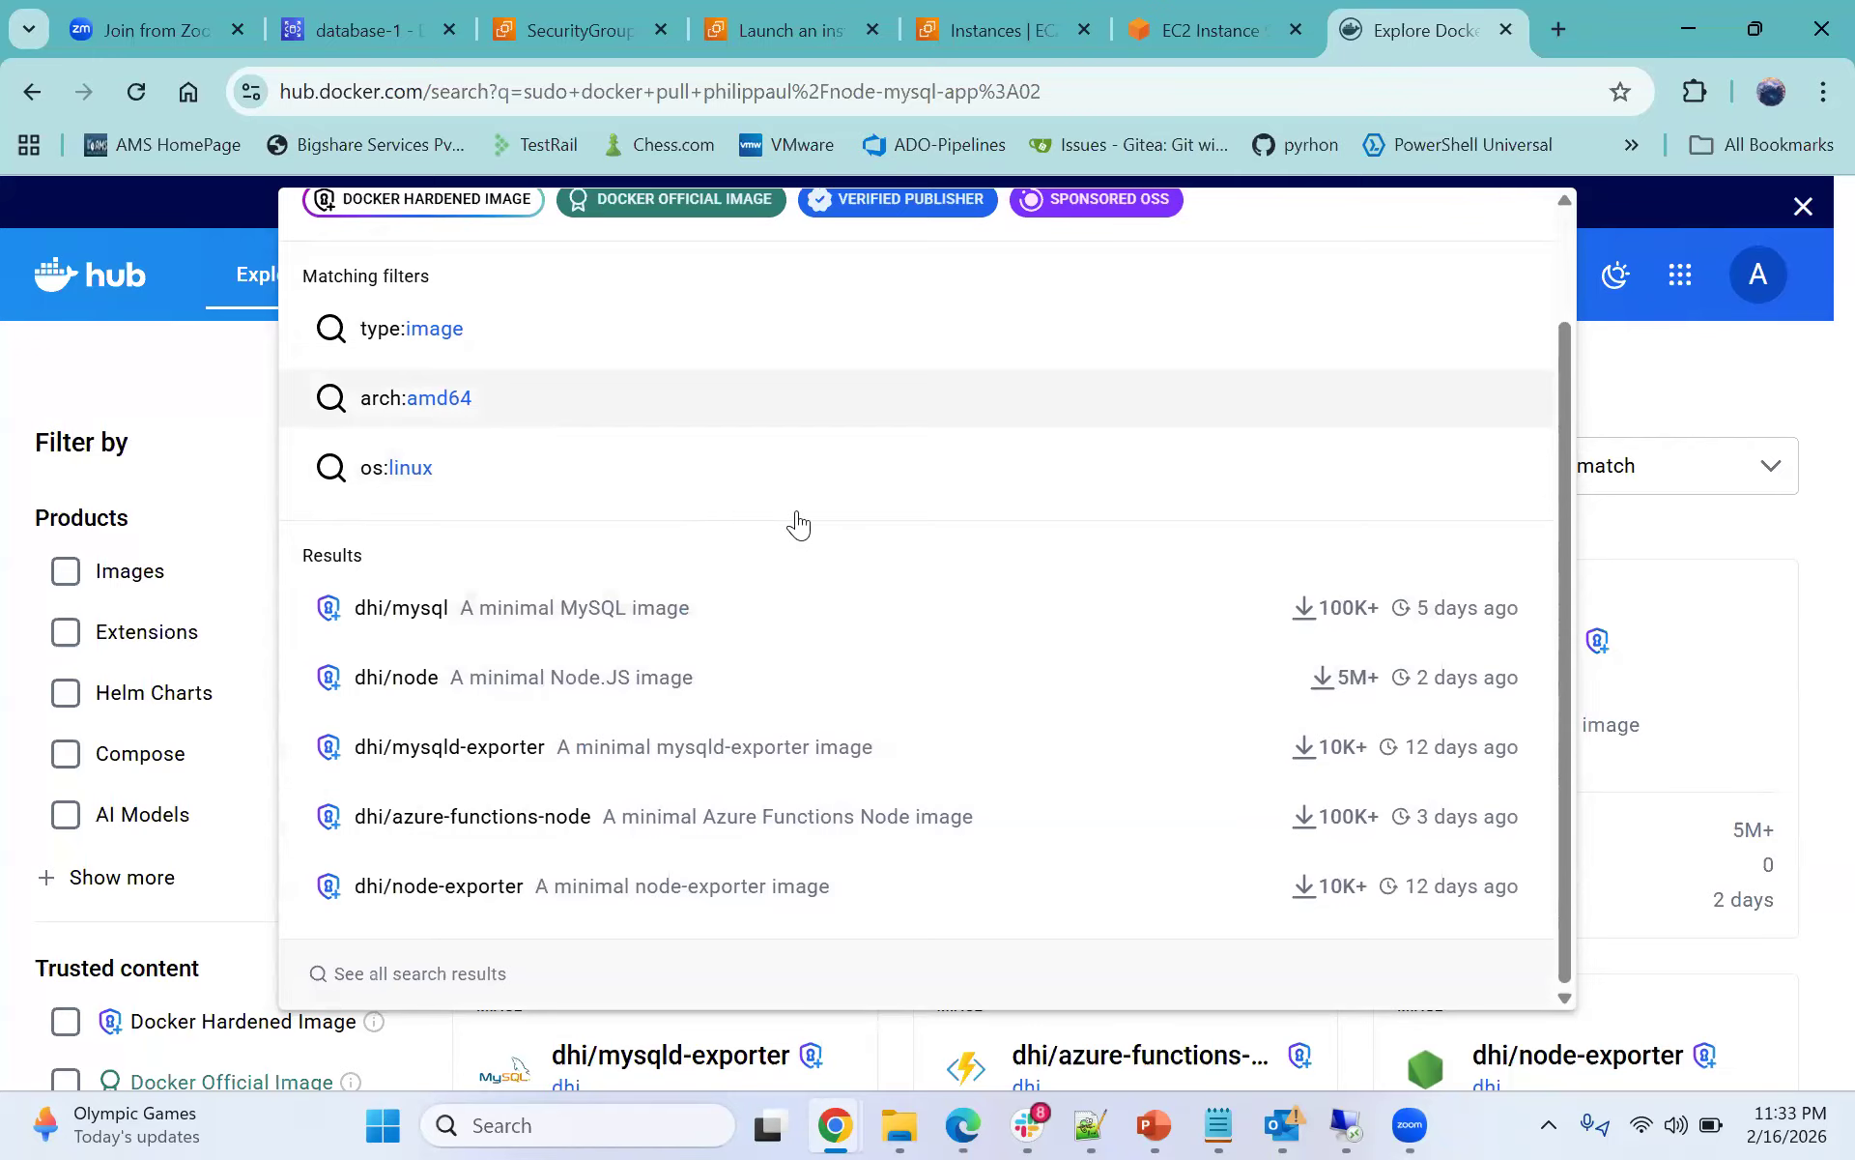
pyautogui.scroll(2, 770, 534)
pyautogui.click(655, 255)
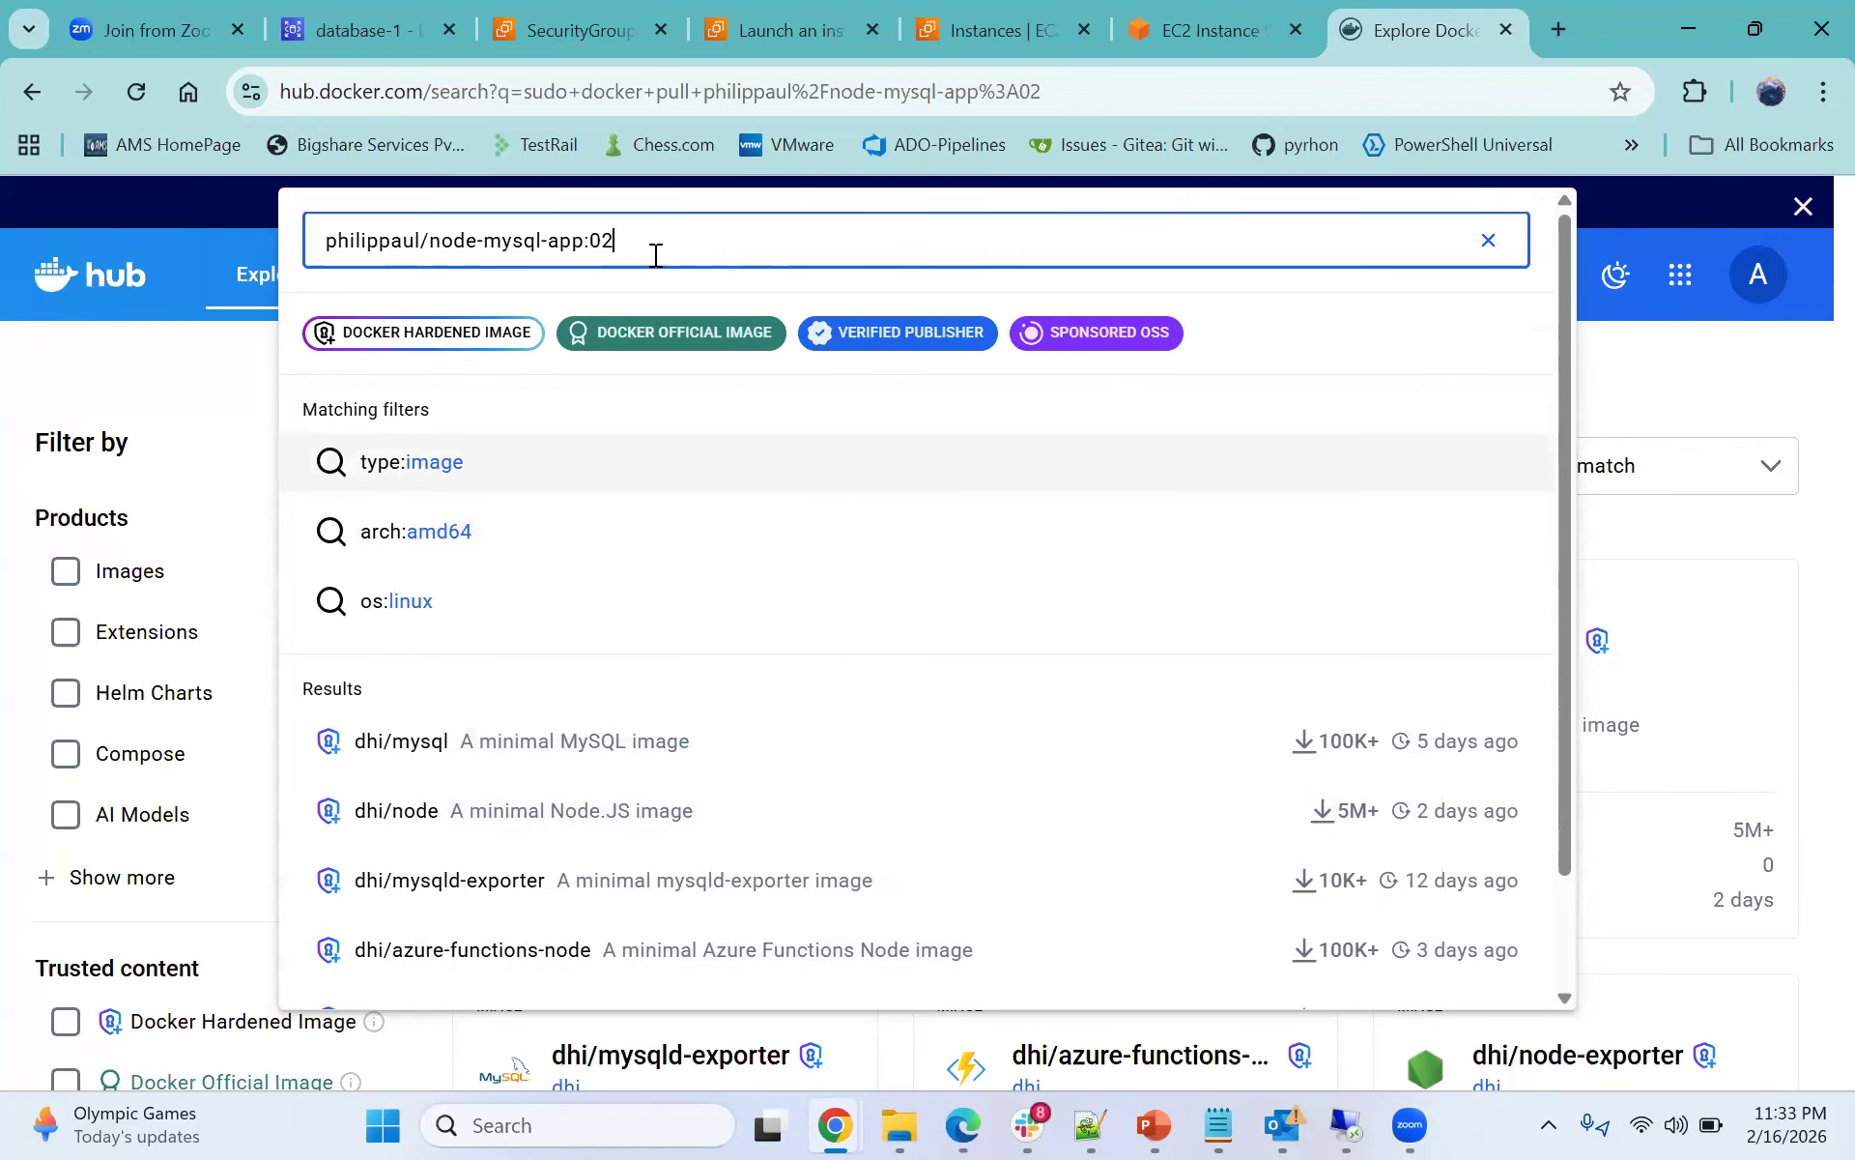
pyautogui.press('Return')
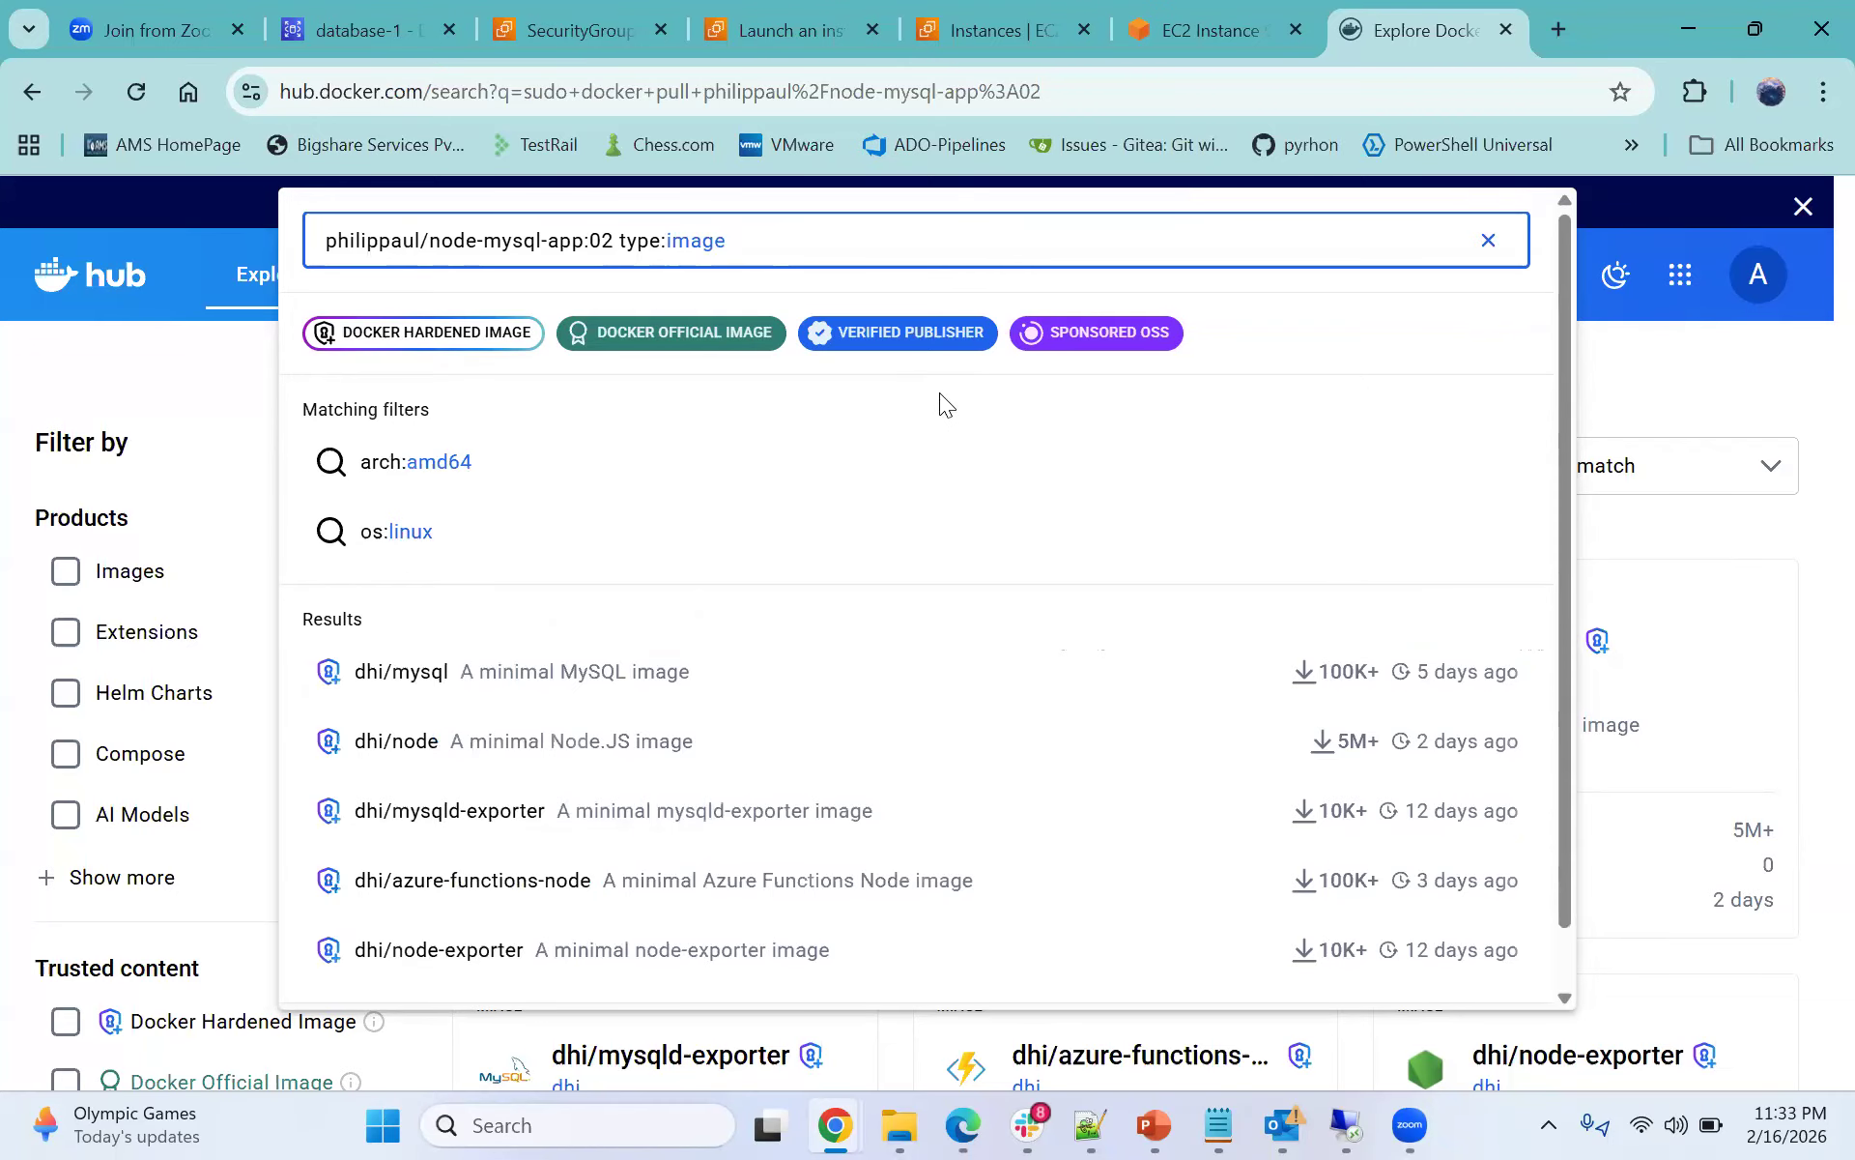
pyautogui.press('BackSpace')
pyautogui.press('BackSpace')
pyautogui.press('BackSpace')
pyautogui.press('BackSpace')
pyautogui.press('BackSpace')
pyautogui.press('BackSpace')
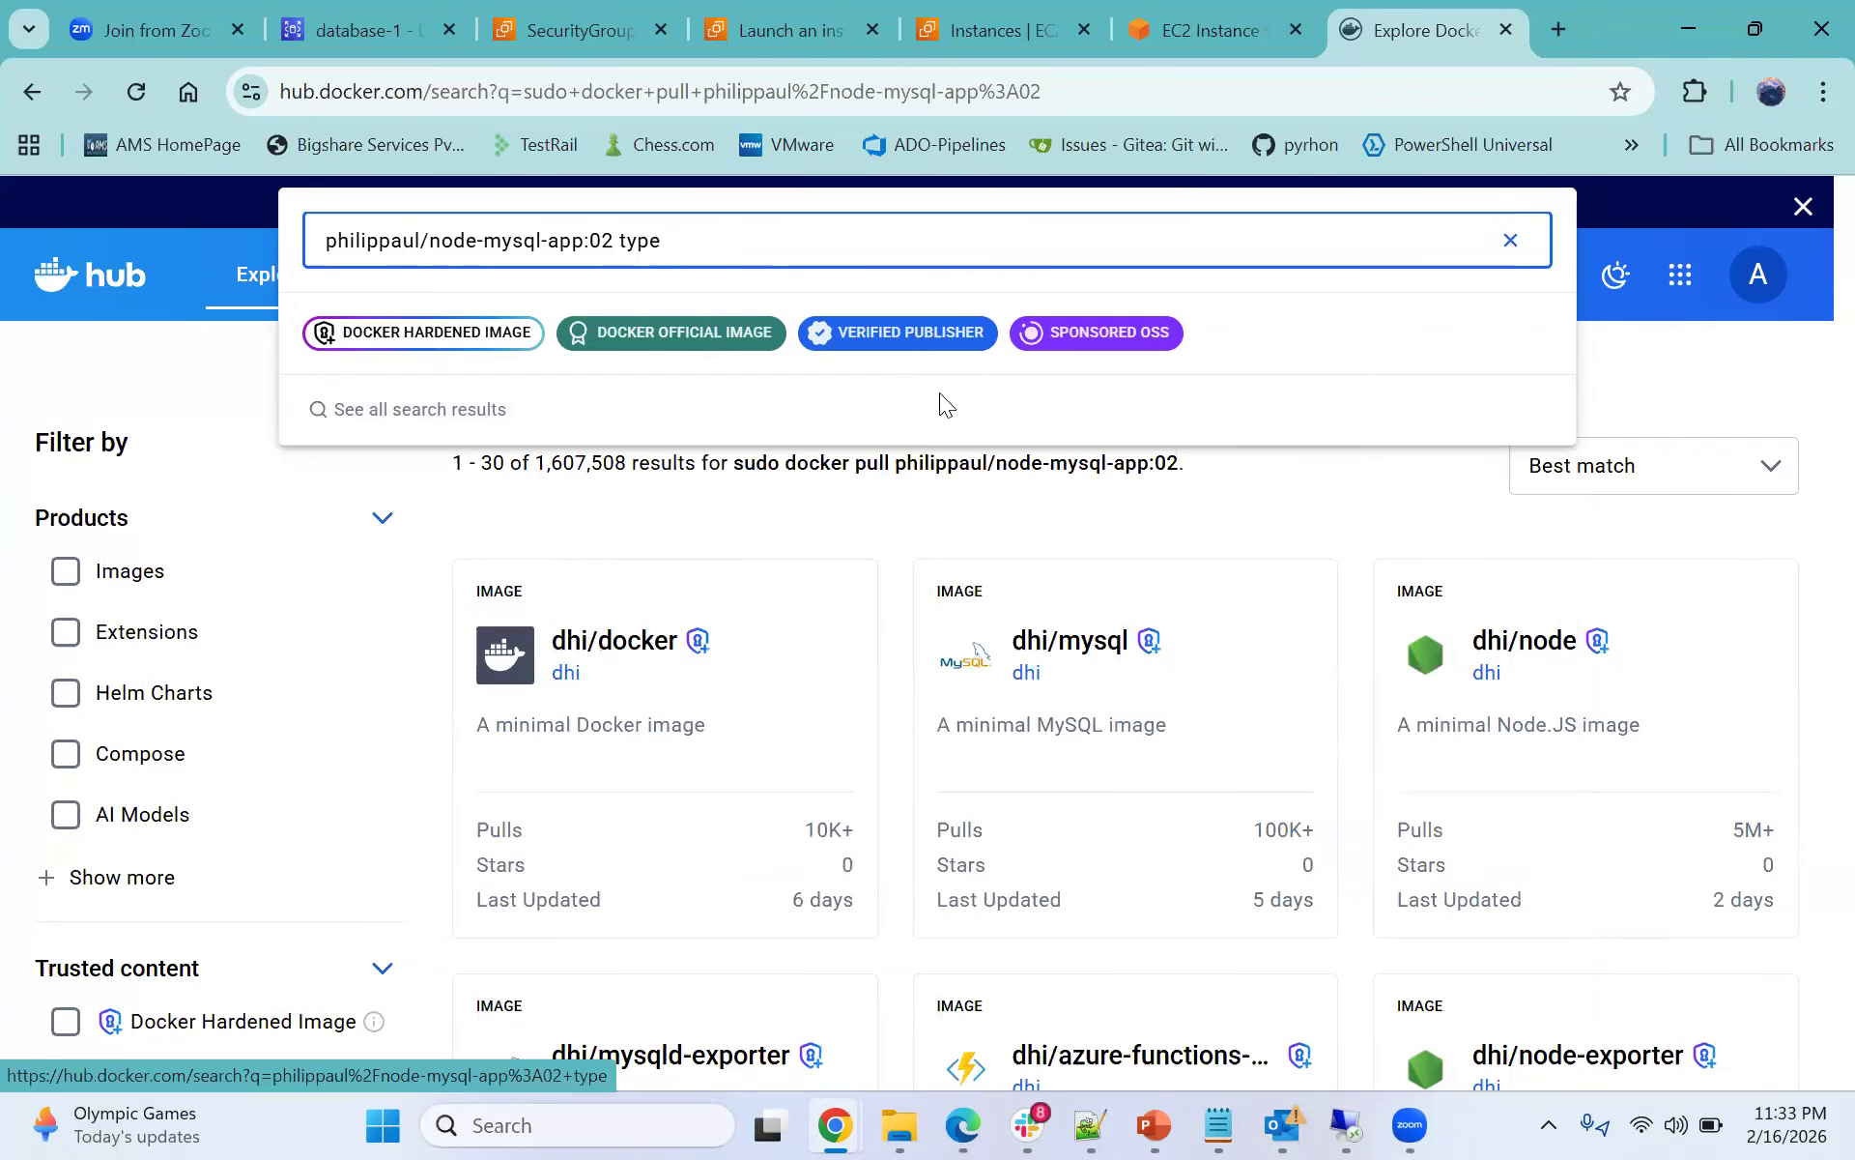
pyautogui.press('Return')
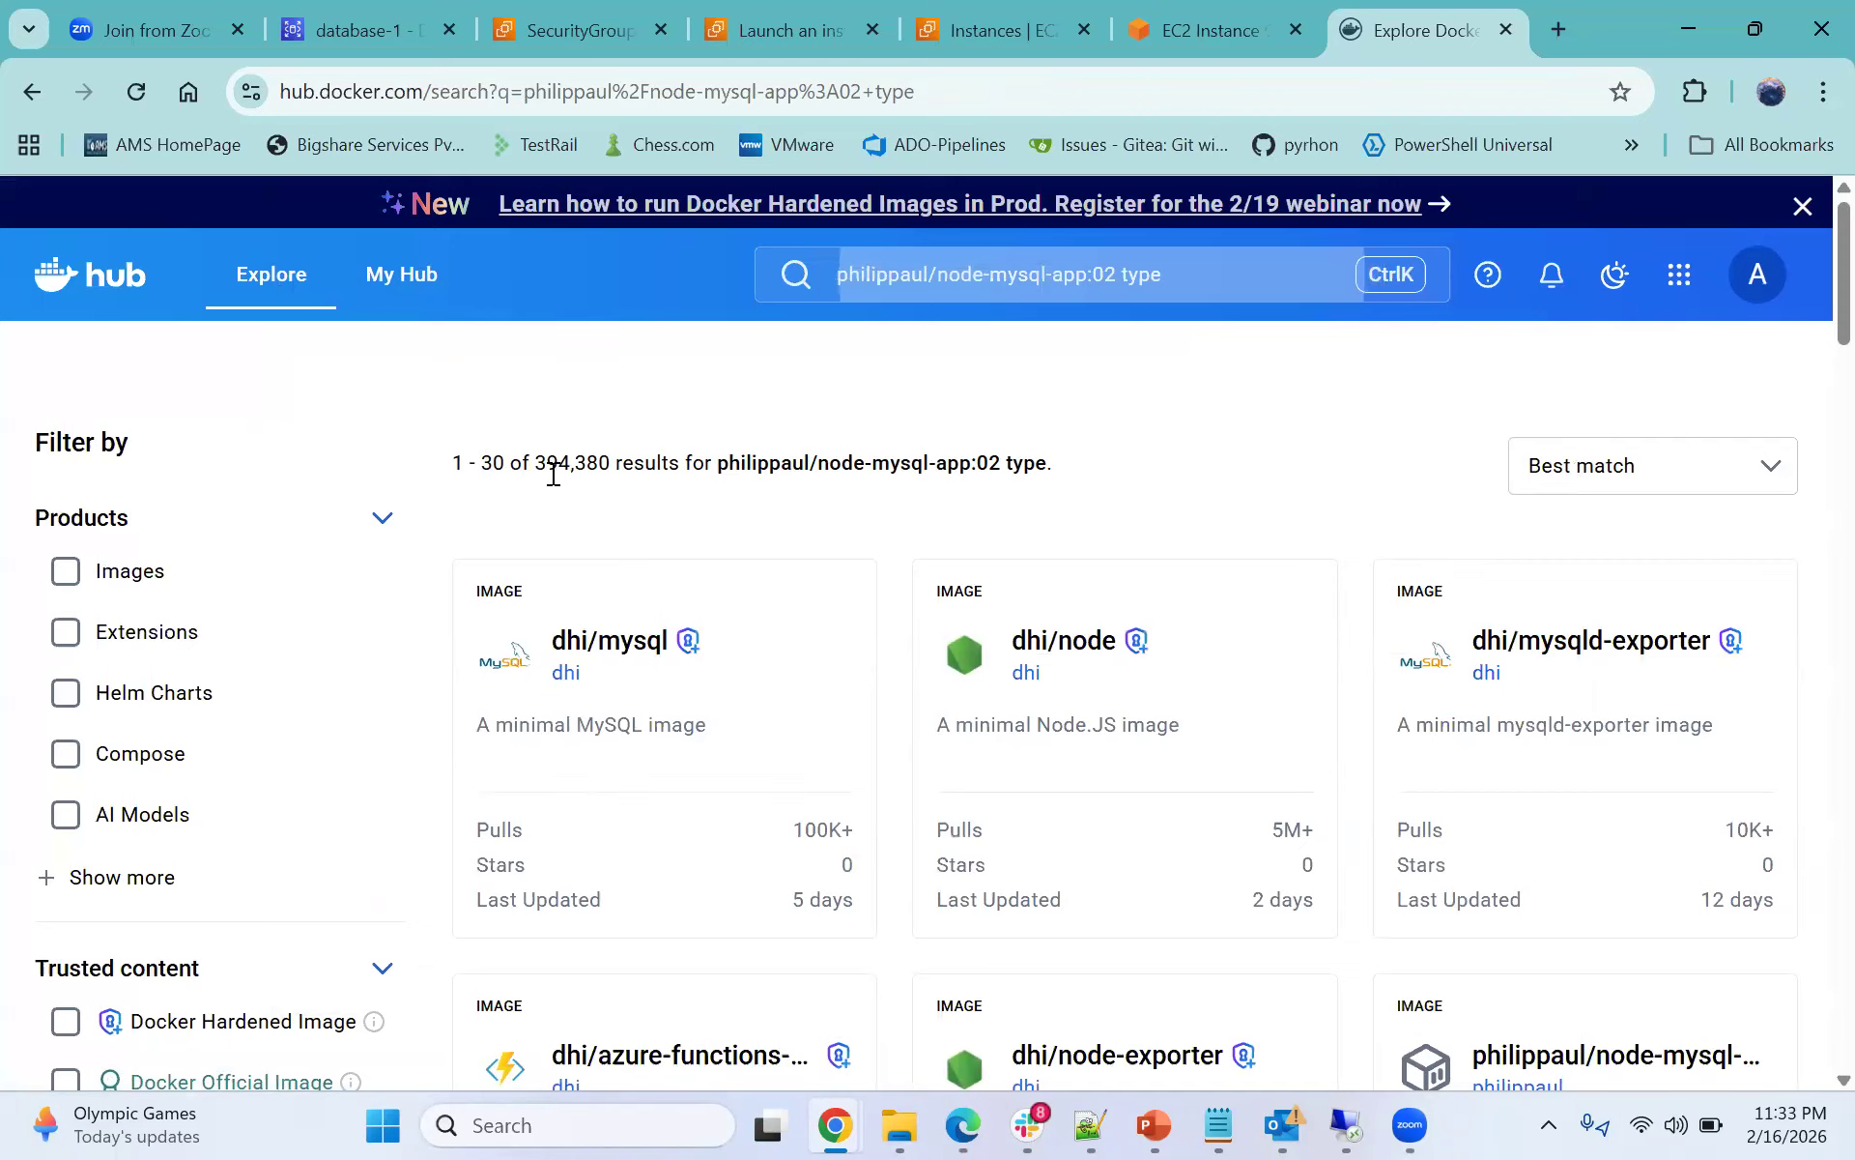
pyautogui.moveTo(531, 466); pyautogui.dragTo(620, 472)
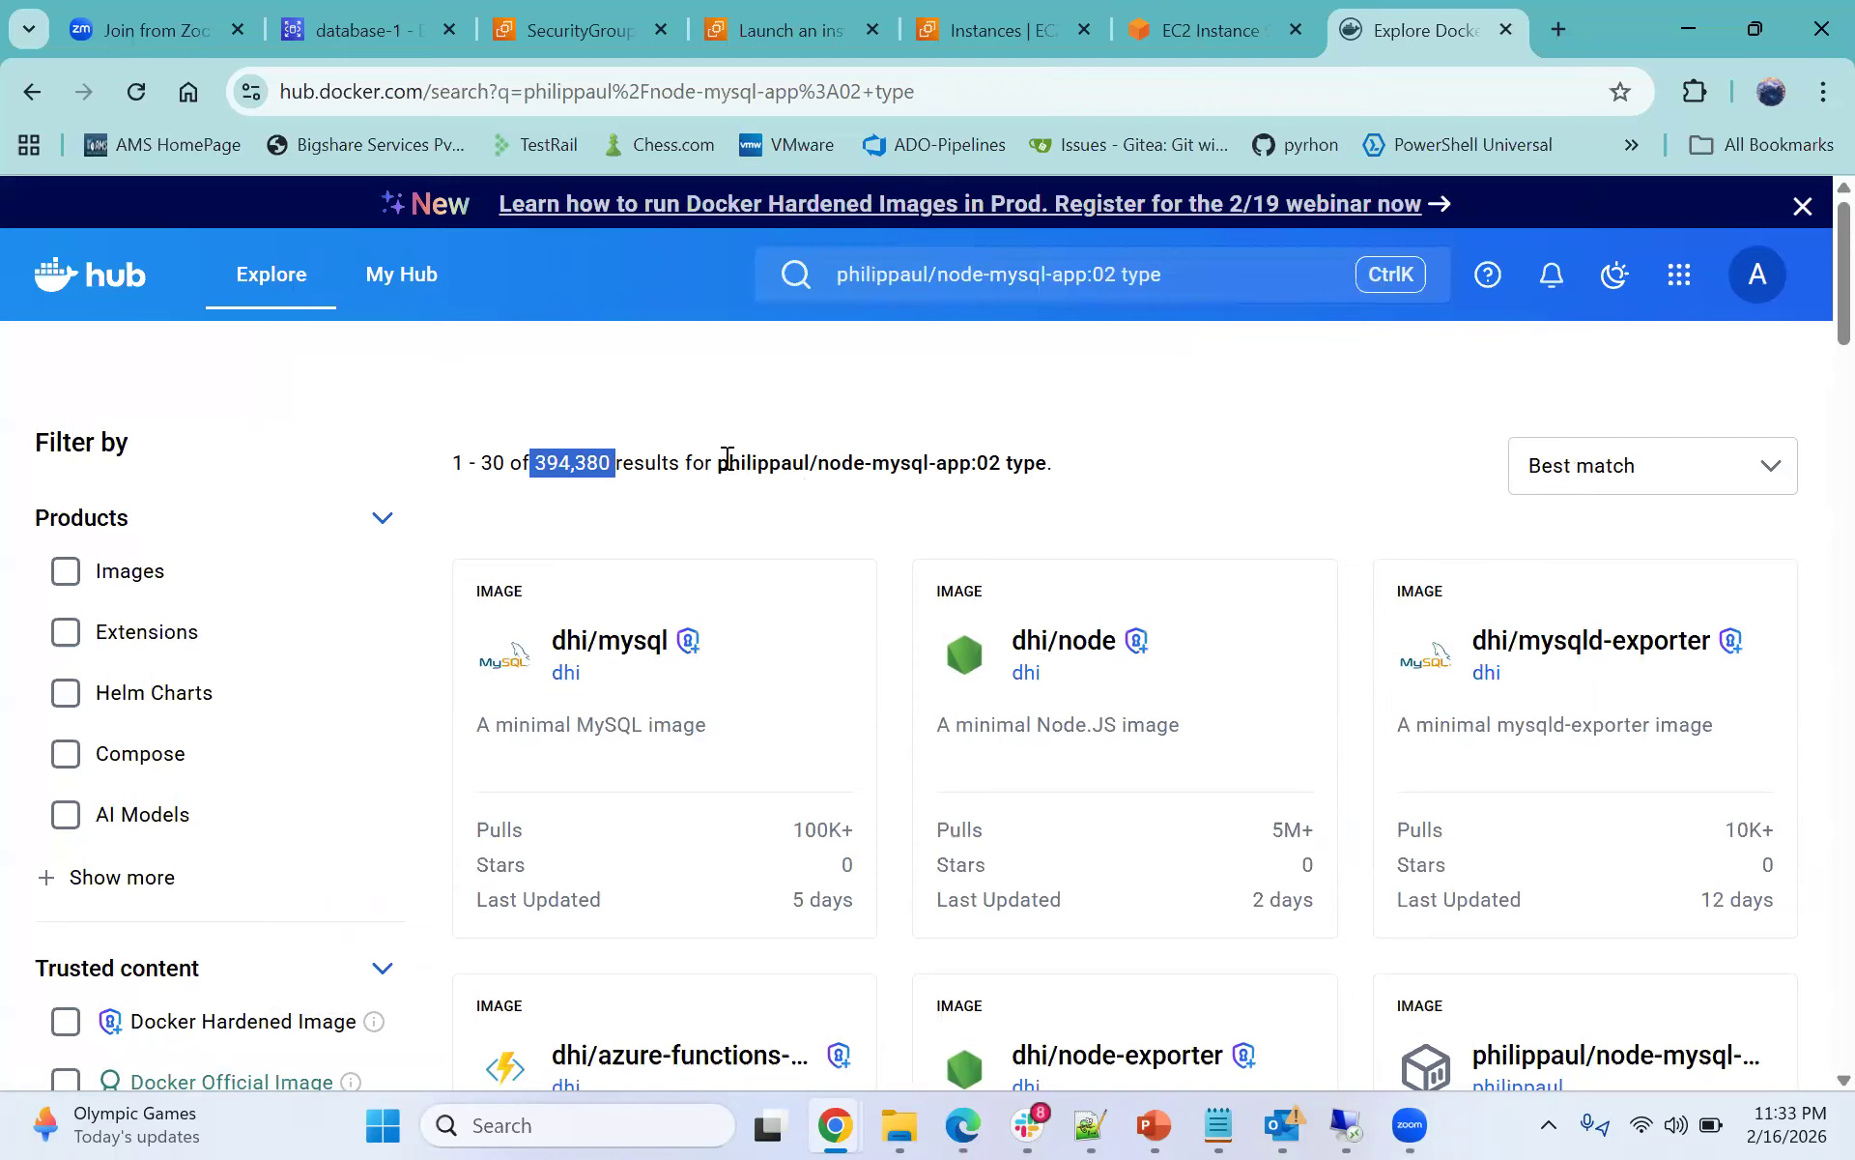
pyautogui.moveTo(723, 454); pyautogui.dragTo(1046, 465)
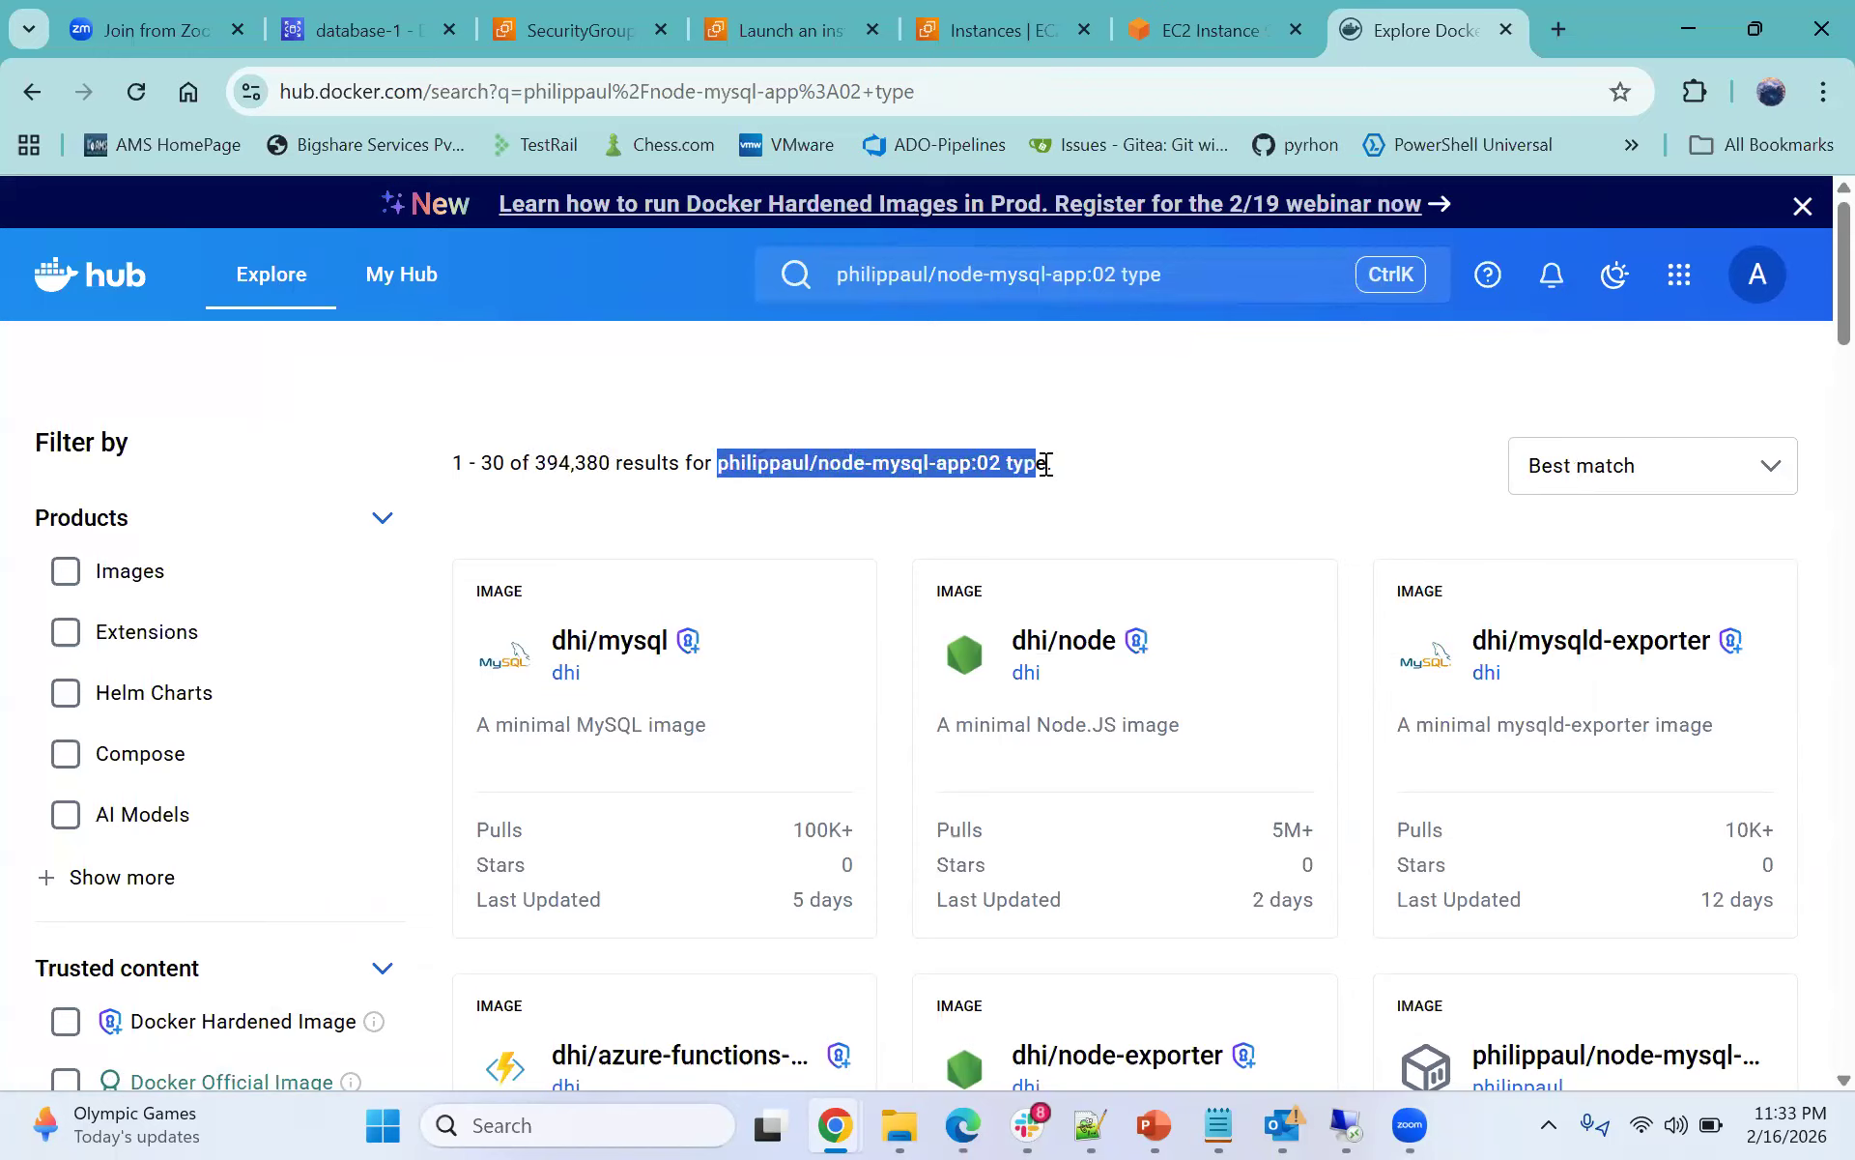
# - Open the dhi/node hardened image page and scroll through its overview
pyautogui.click(1055, 645)
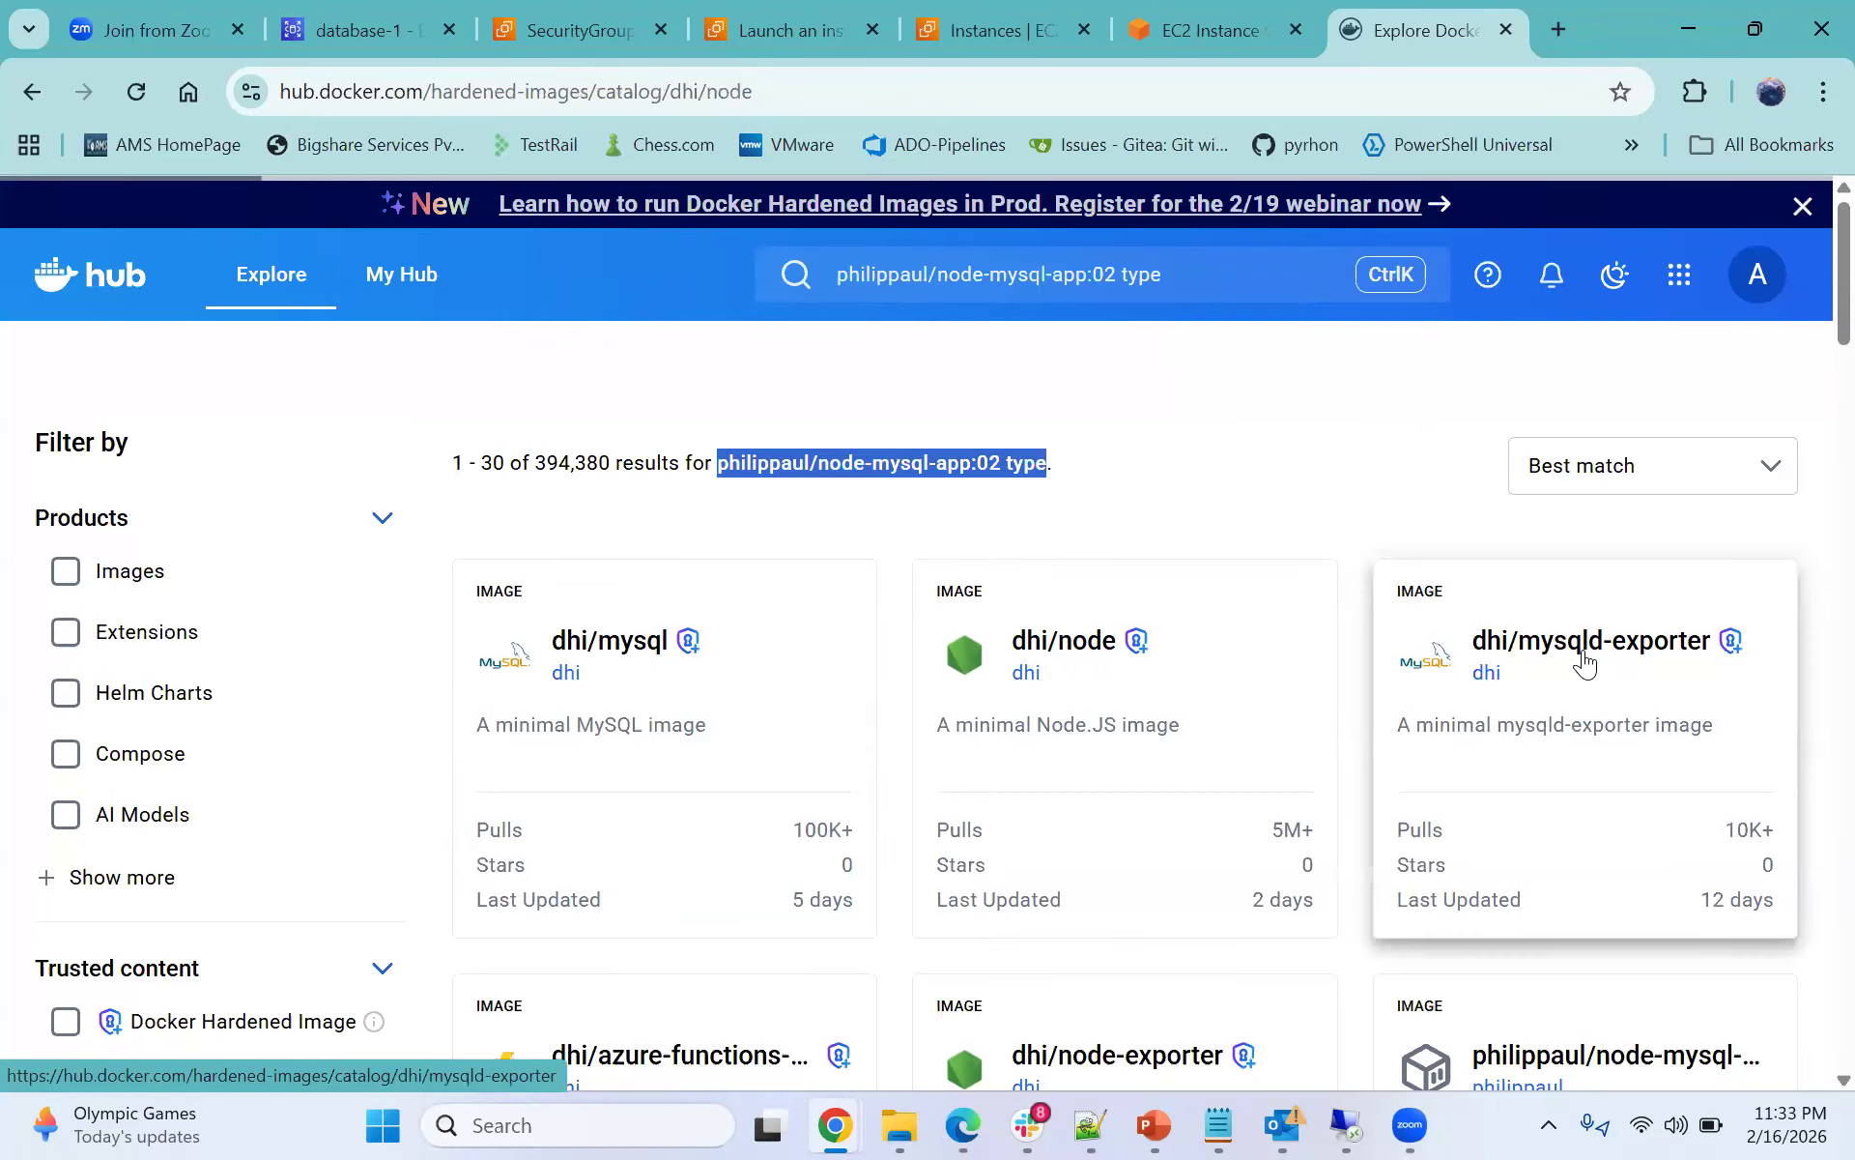
pyautogui.scroll(-1, 1129, 675)
pyautogui.scroll(-9, 1128, 675)
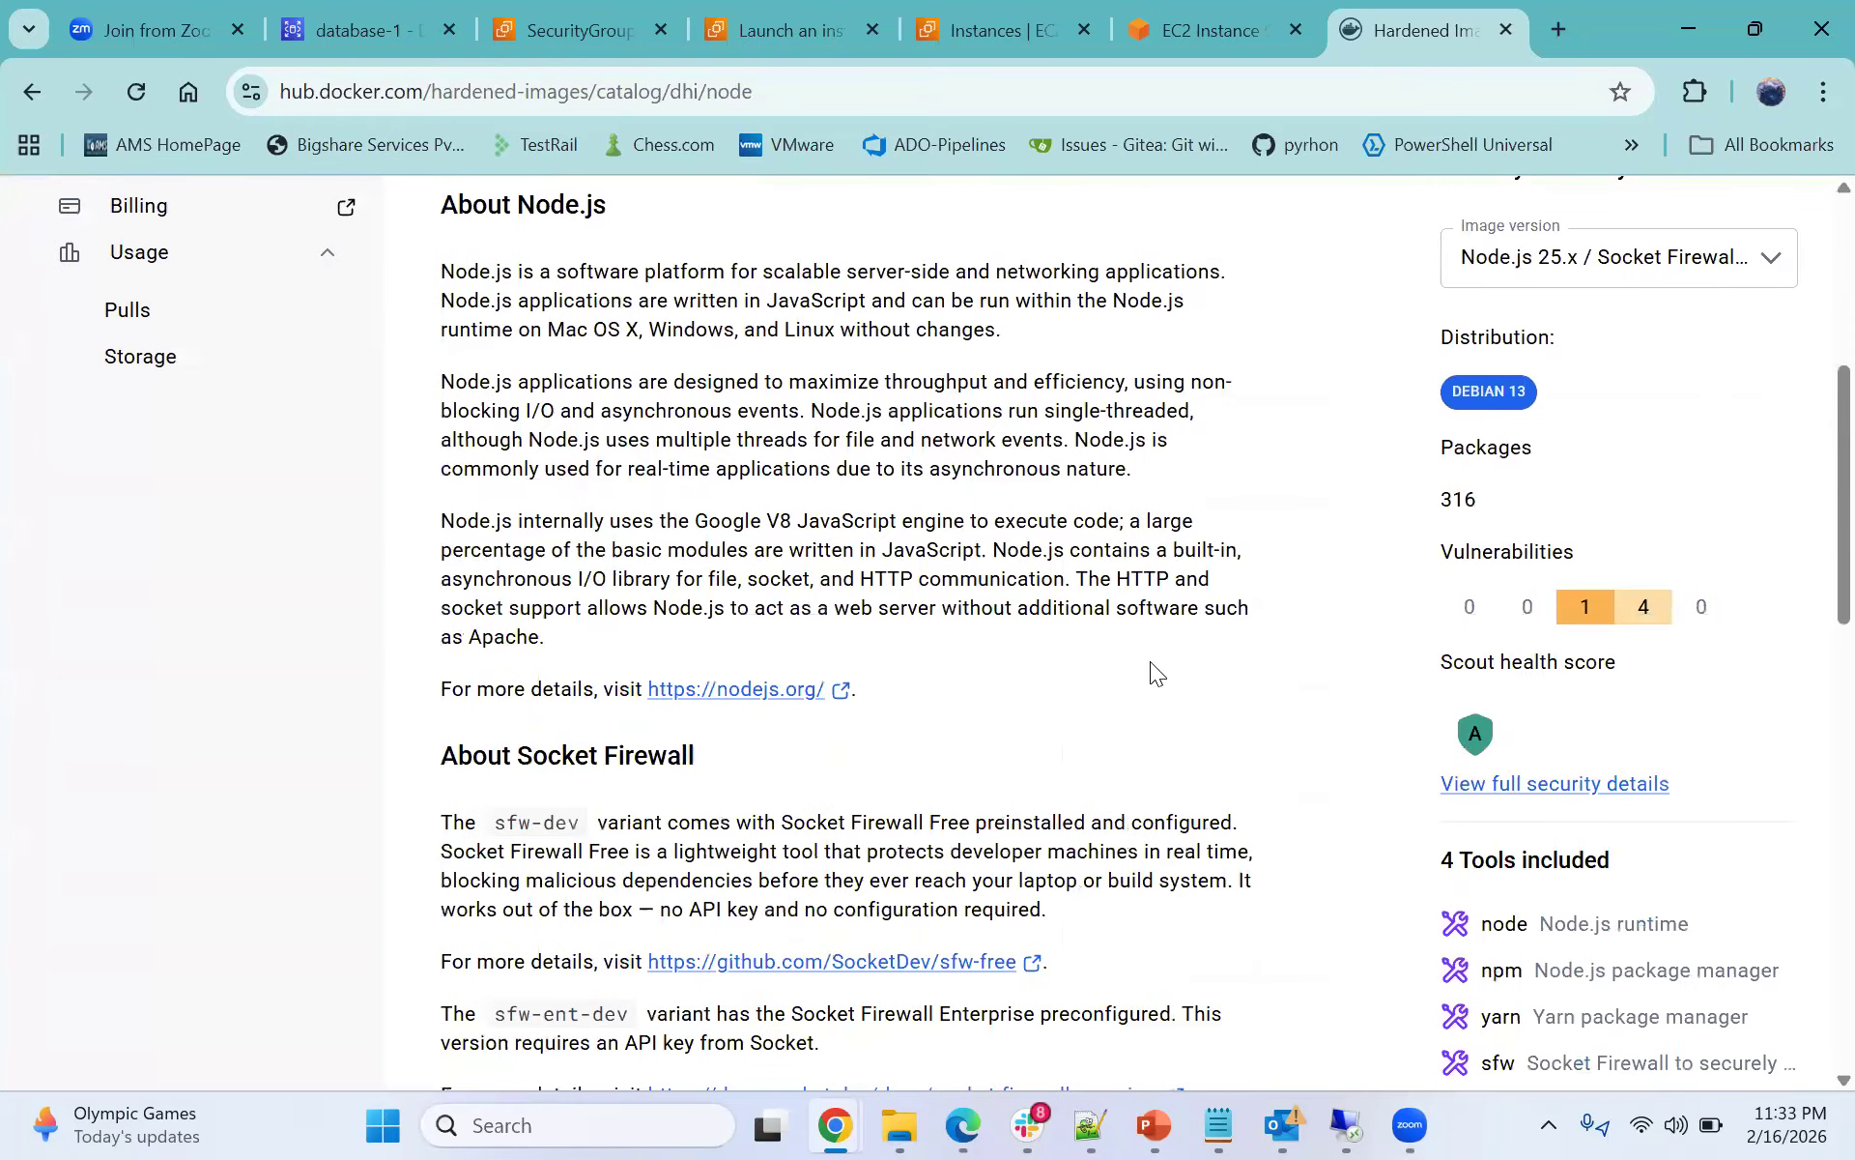
pyautogui.scroll(-6, 1150, 667)
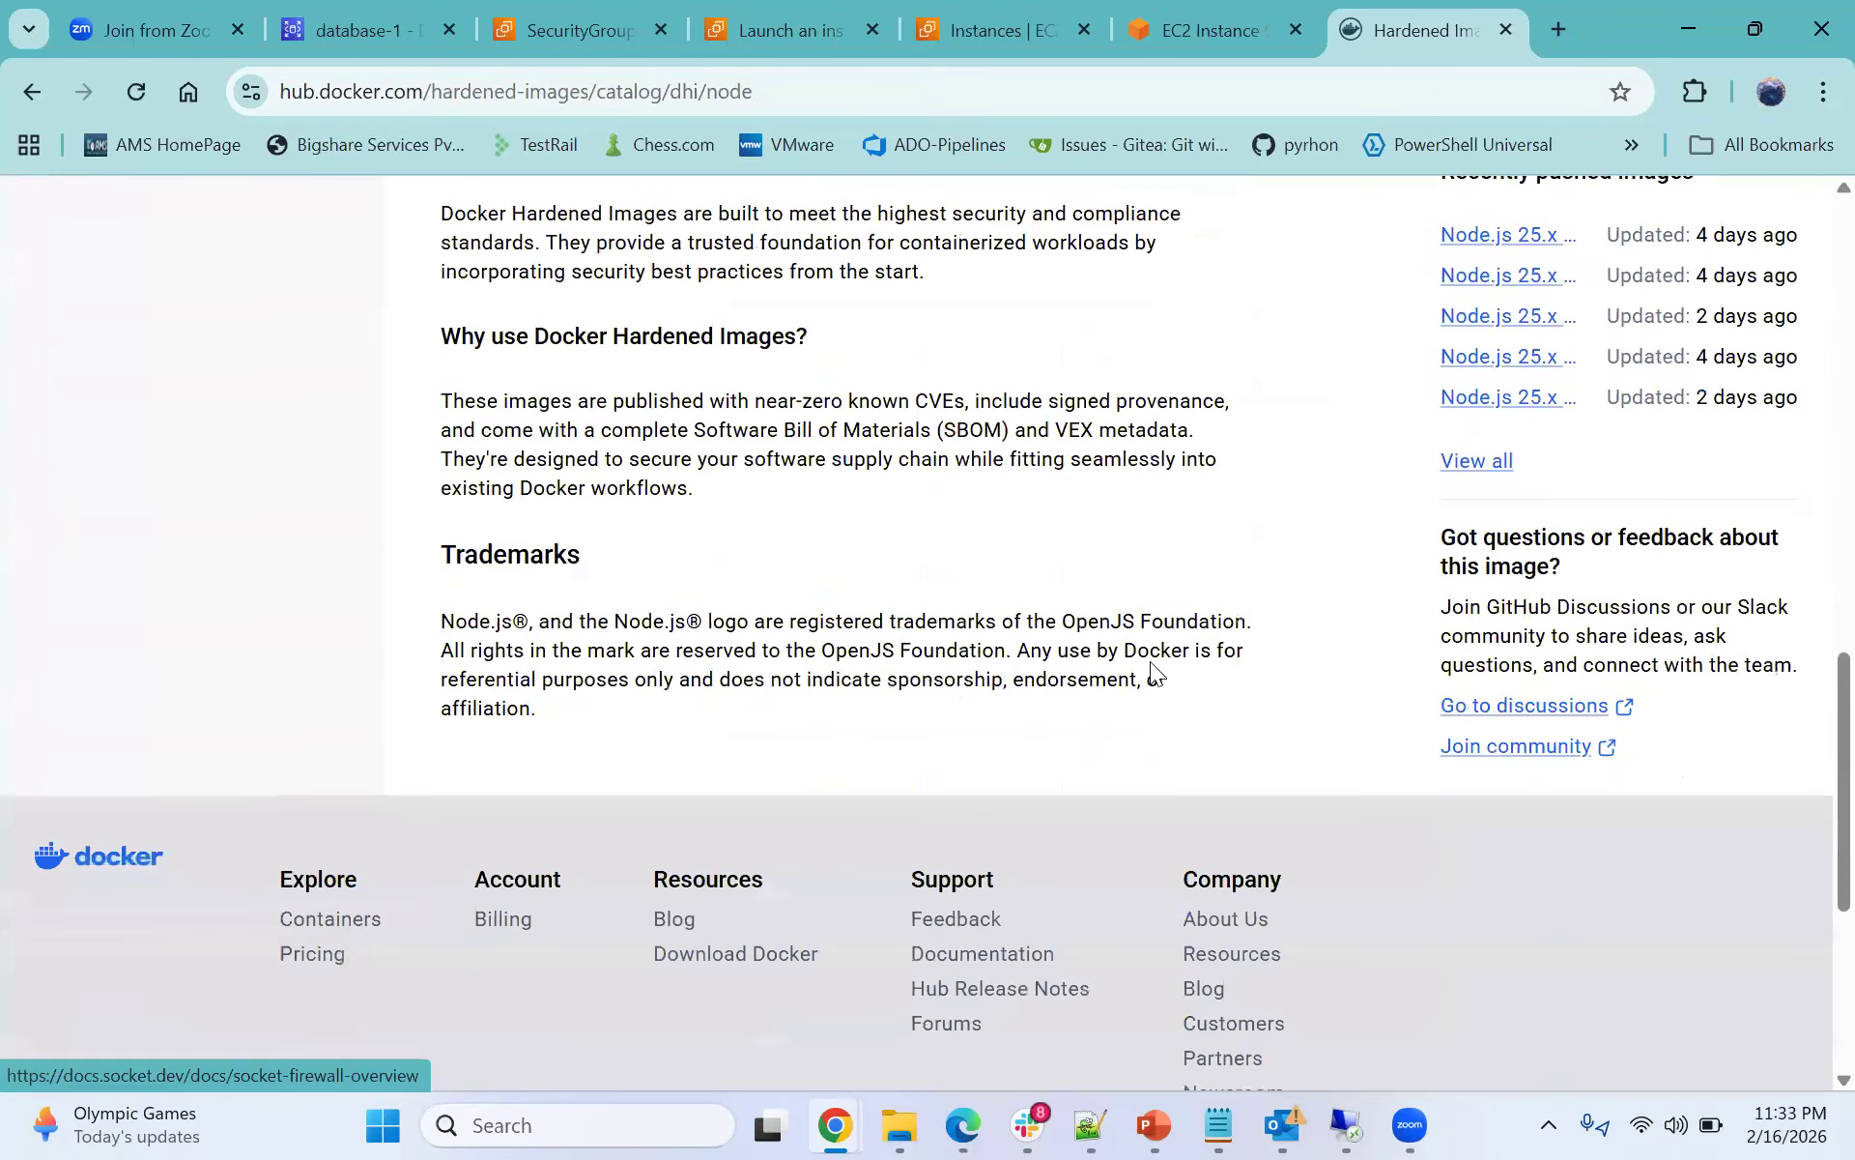
pyautogui.scroll(4, 536, 573)
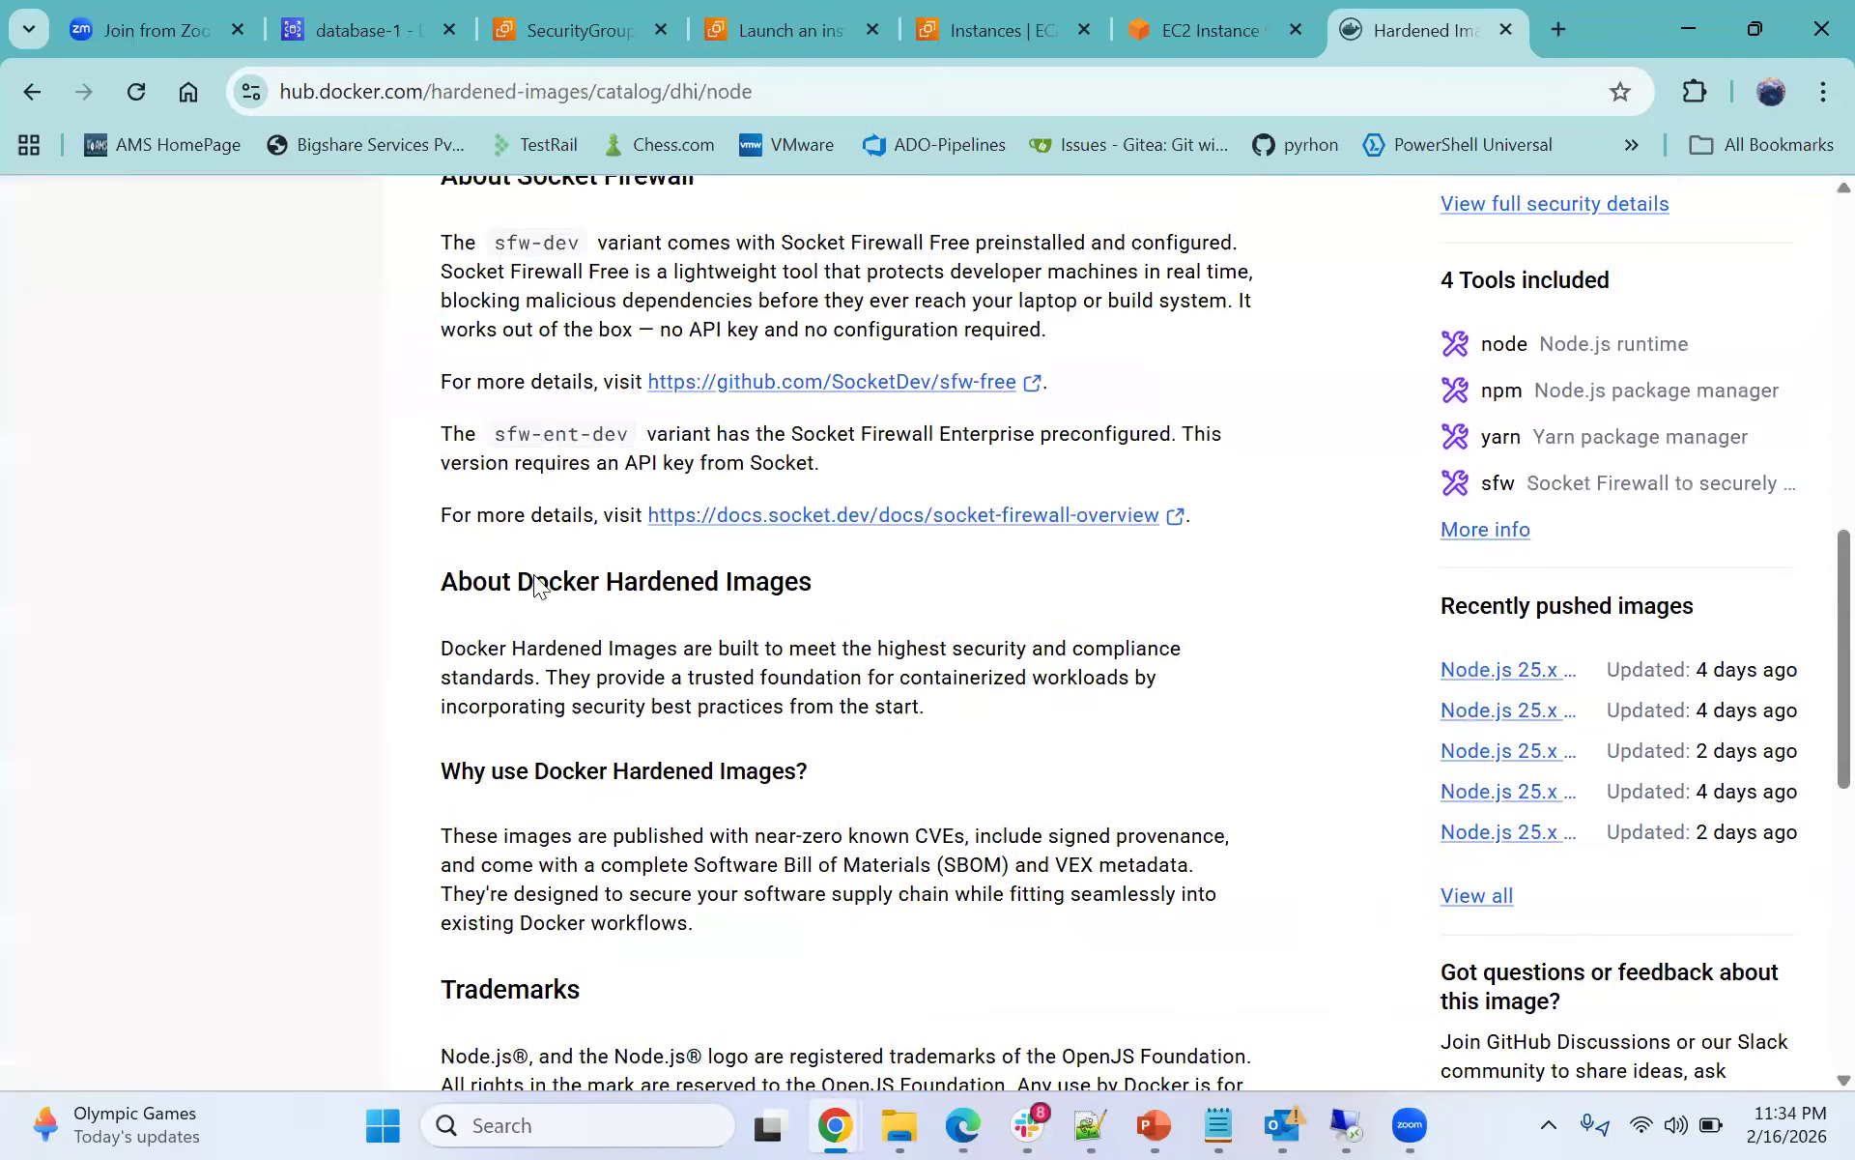
pyautogui.scroll(1, 814, 525)
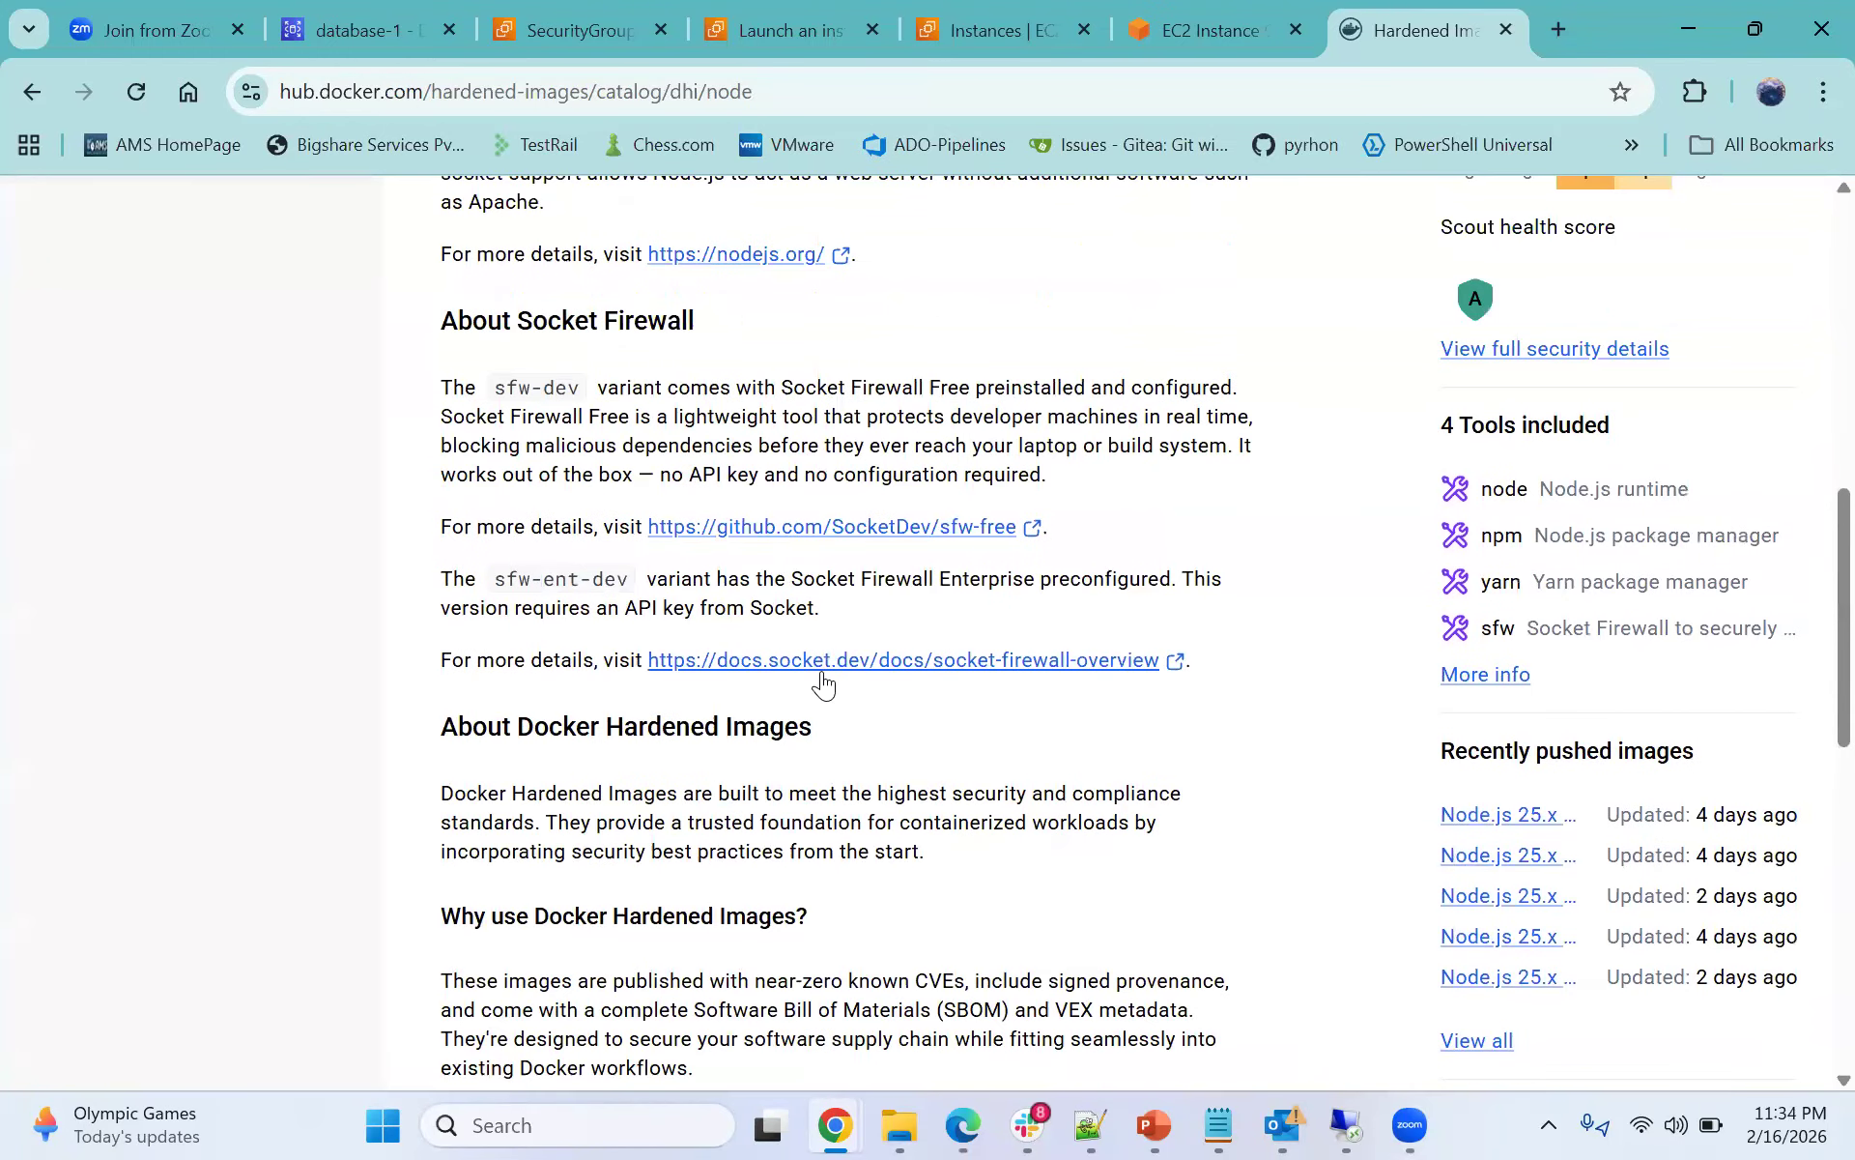
# - Open the Socket Firewall overview documentation link, read through it and return to the Node.js image tab
pyautogui.click(820, 671)
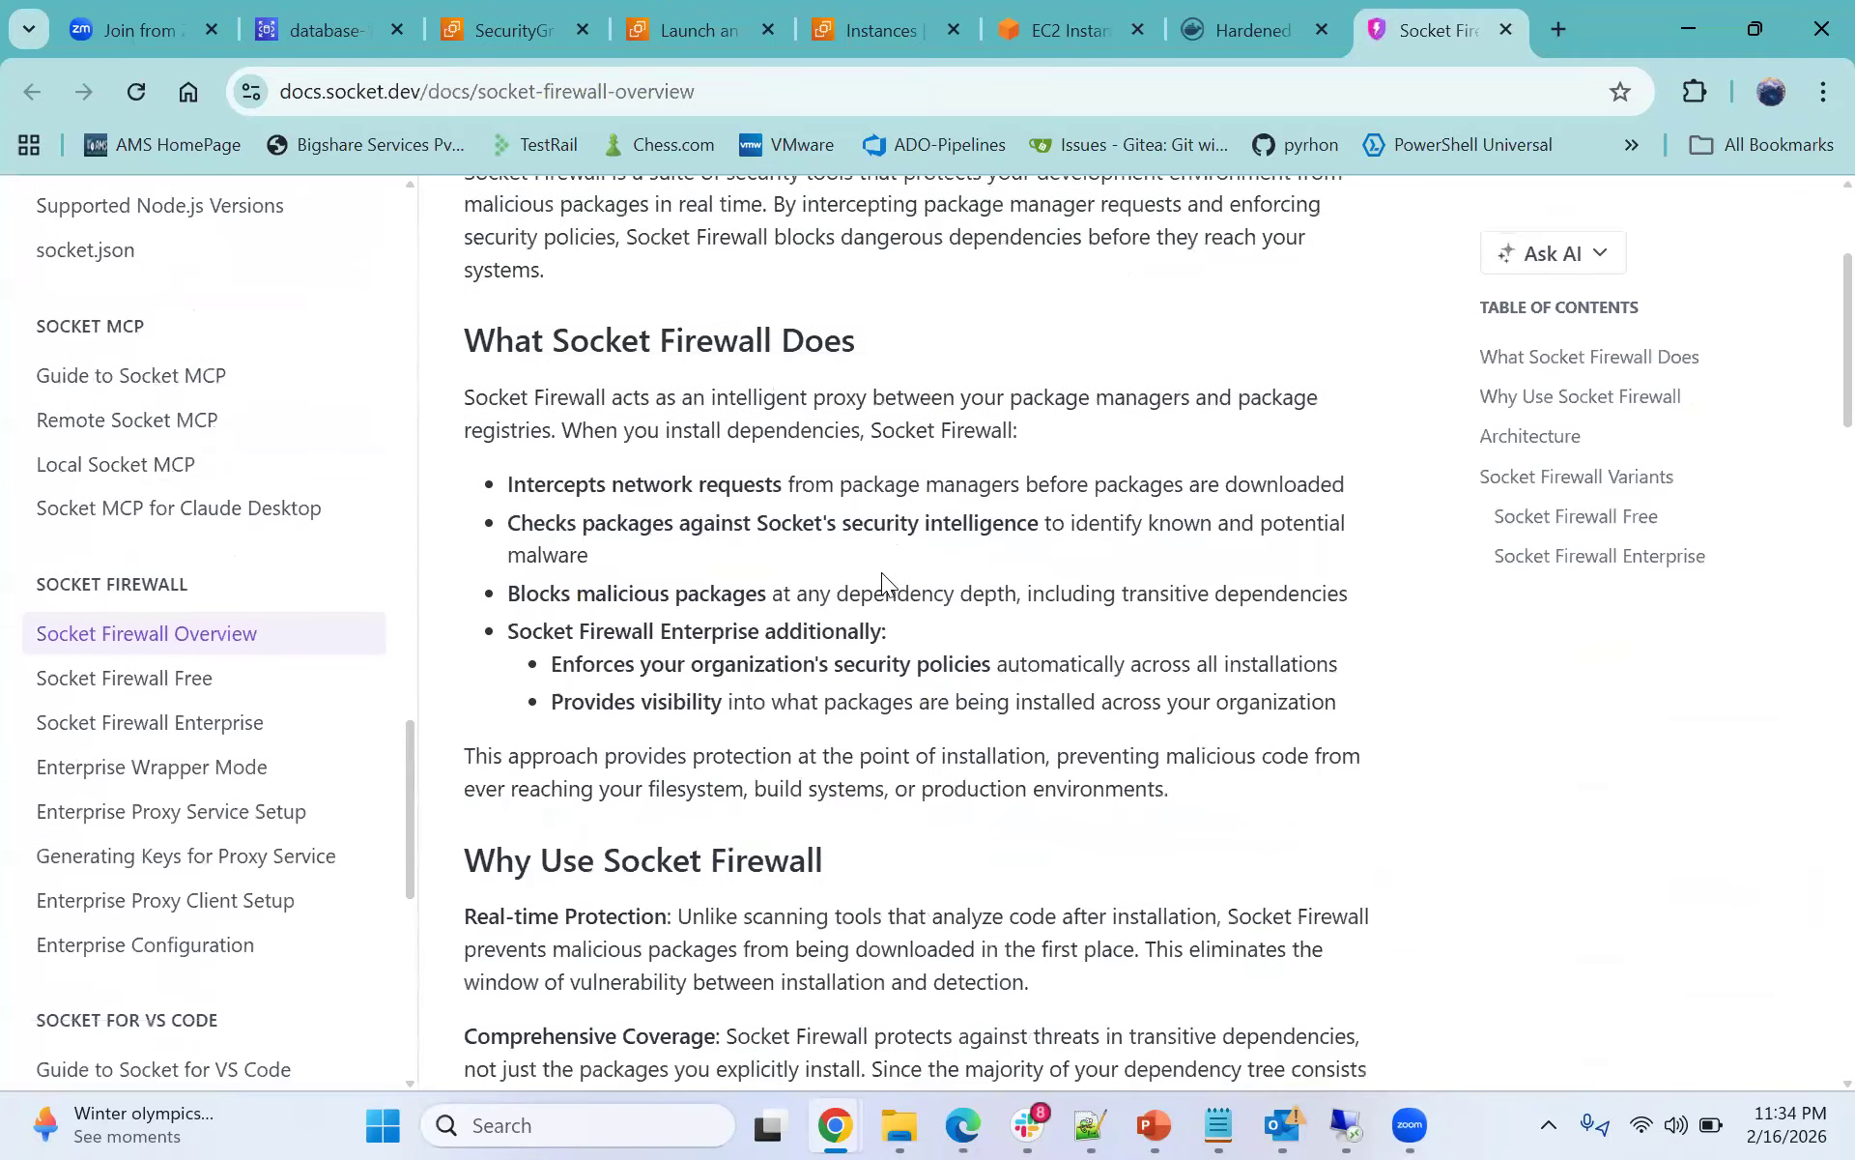
pyautogui.scroll(-20, 887, 572)
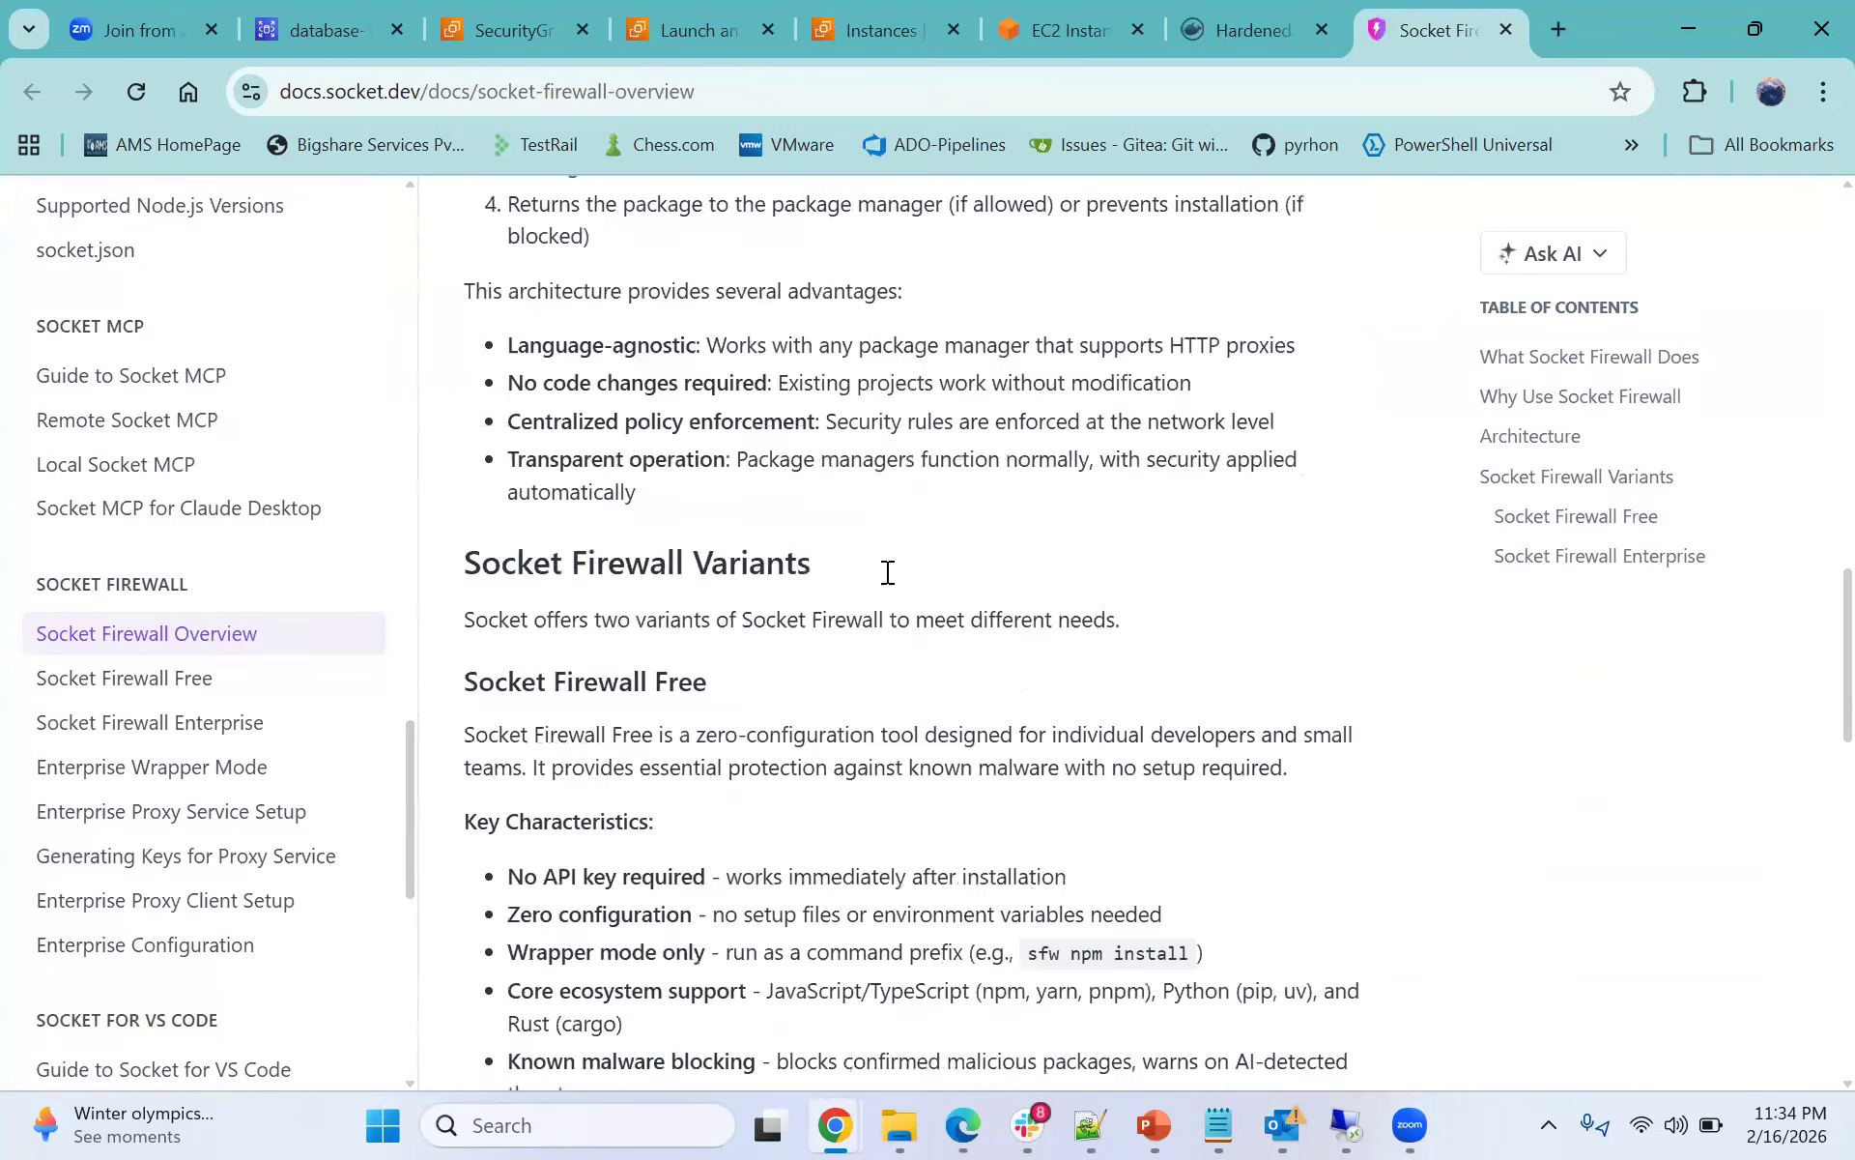
pyautogui.scroll(-6, 885, 573)
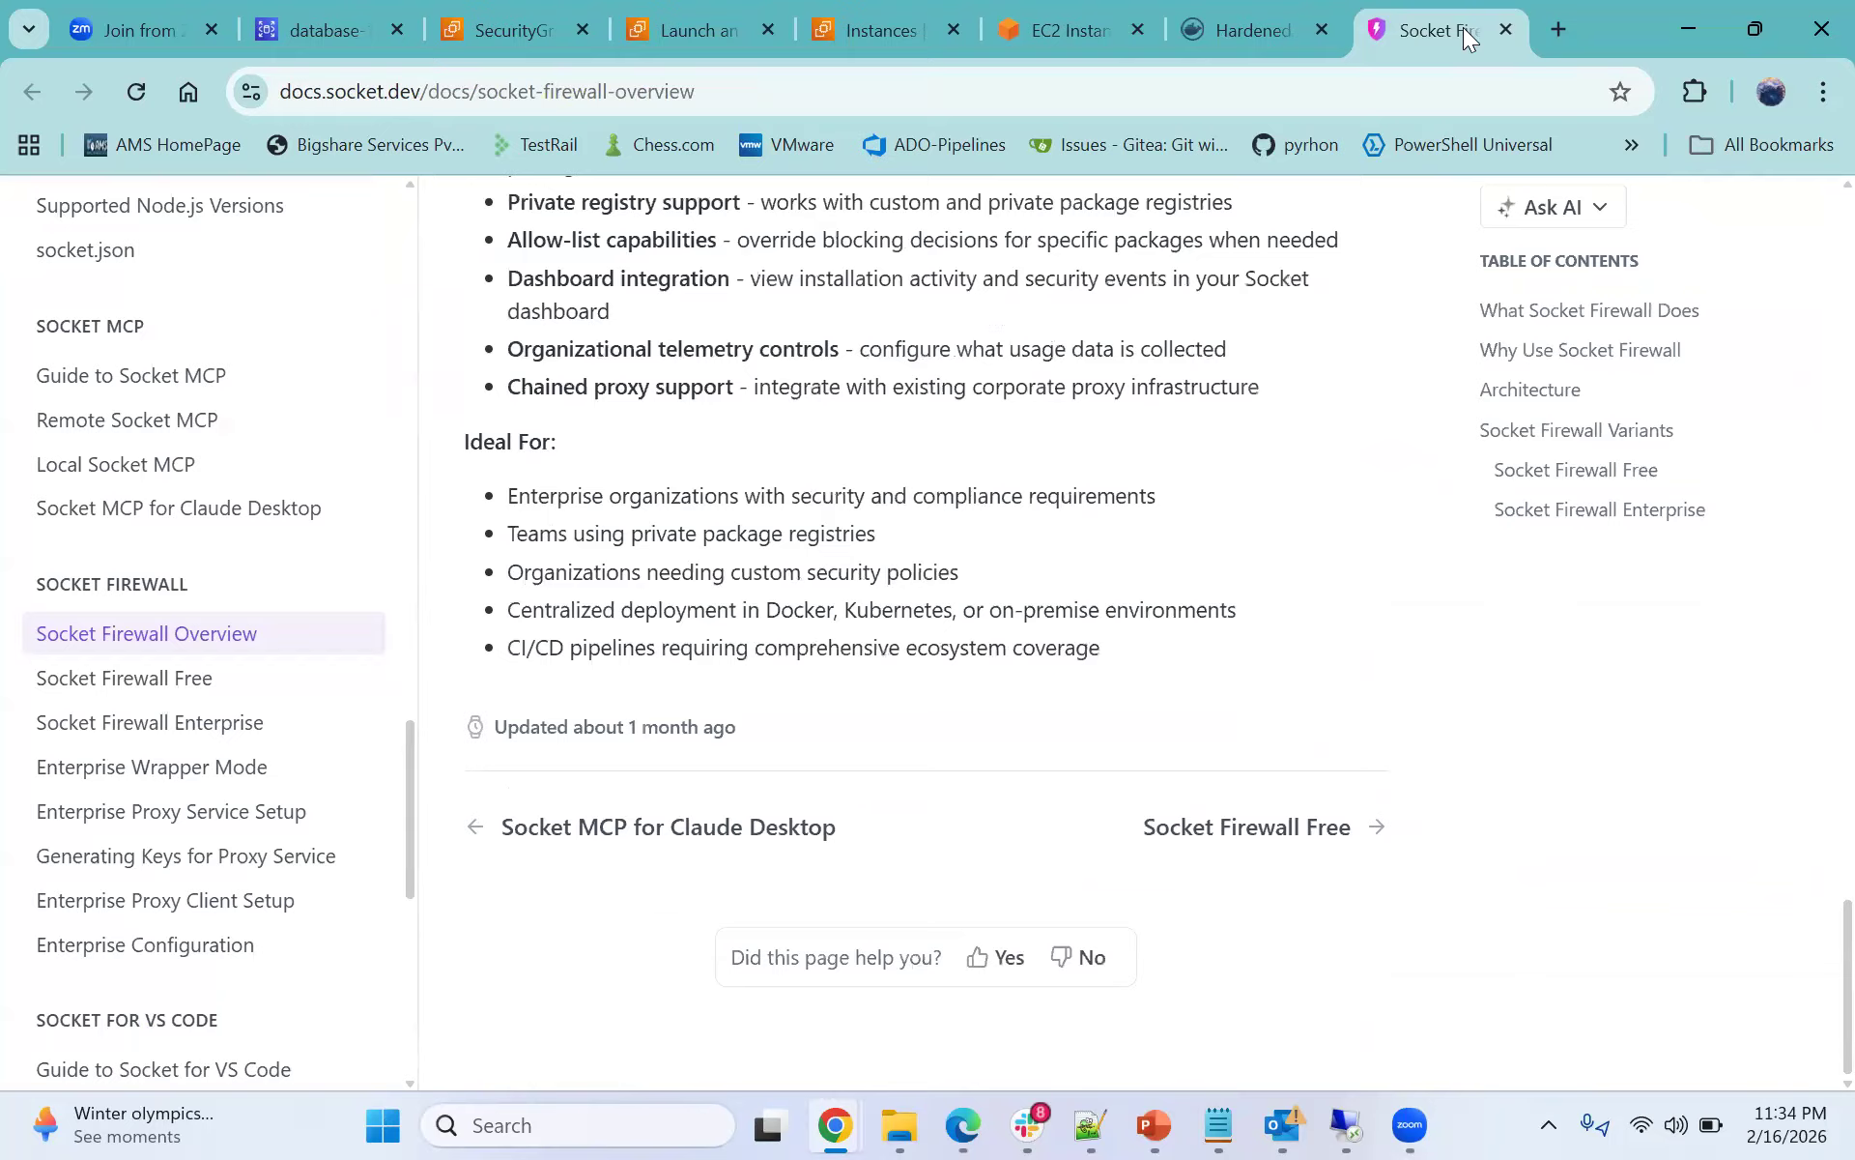
pyautogui.click(1260, 29)
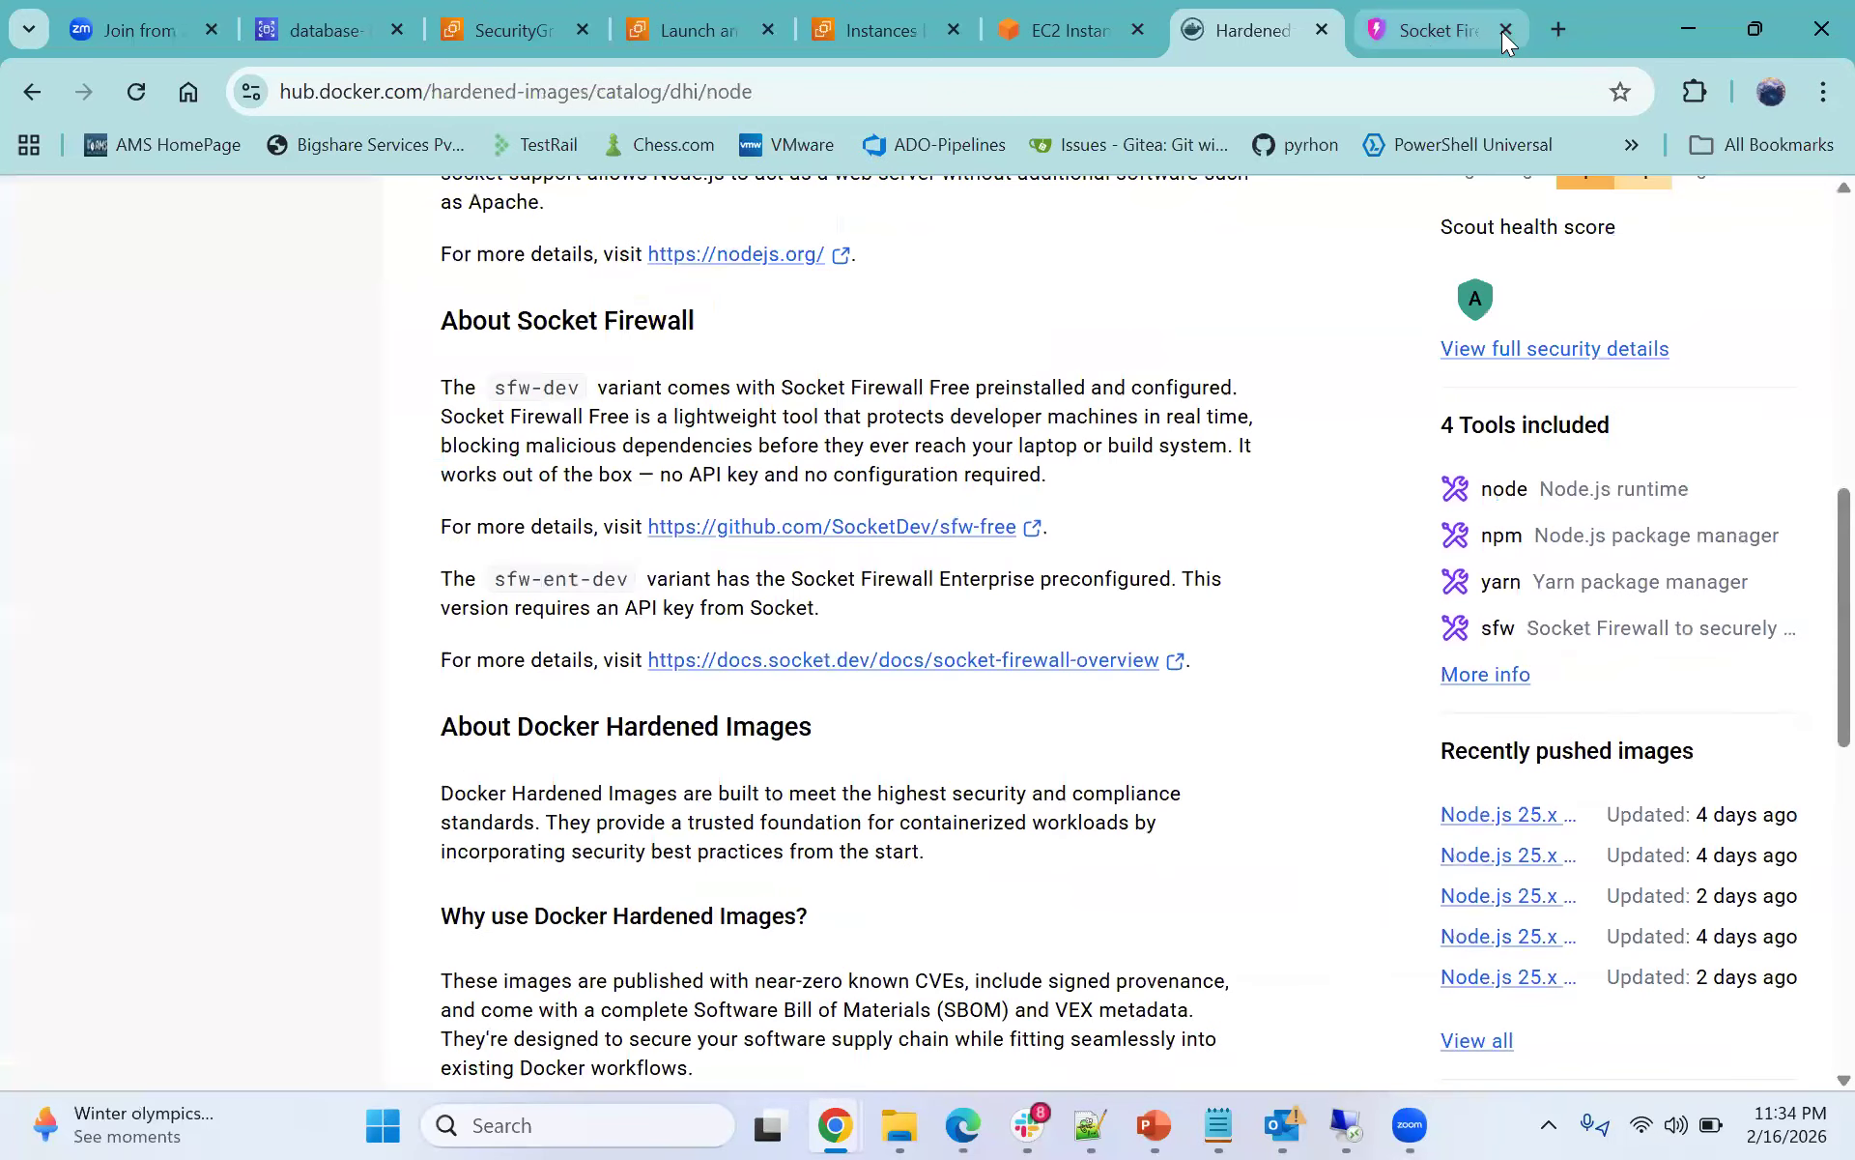
# - Review the Node.js hardened image overview and open its image version list
pyautogui.click(32, 91)
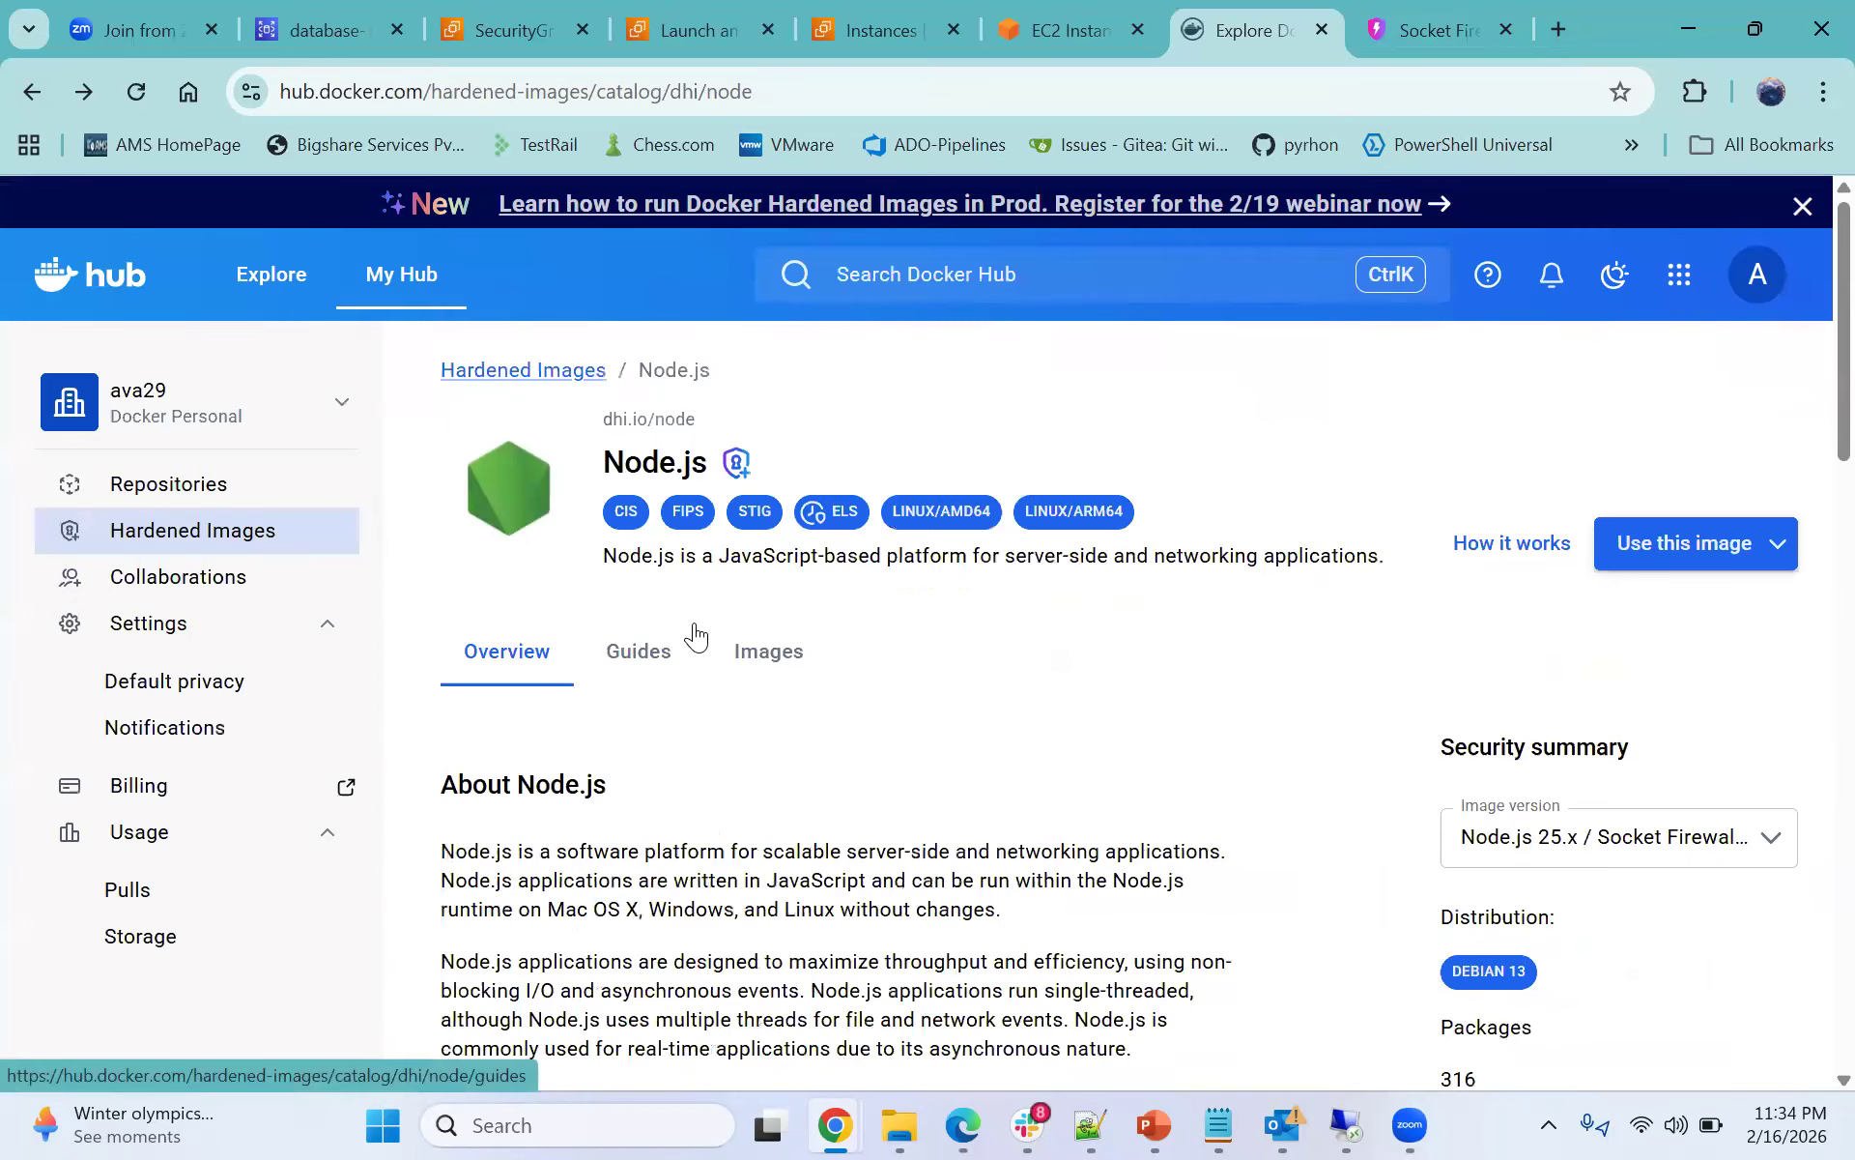
pyautogui.scroll(-3, 1053, 657)
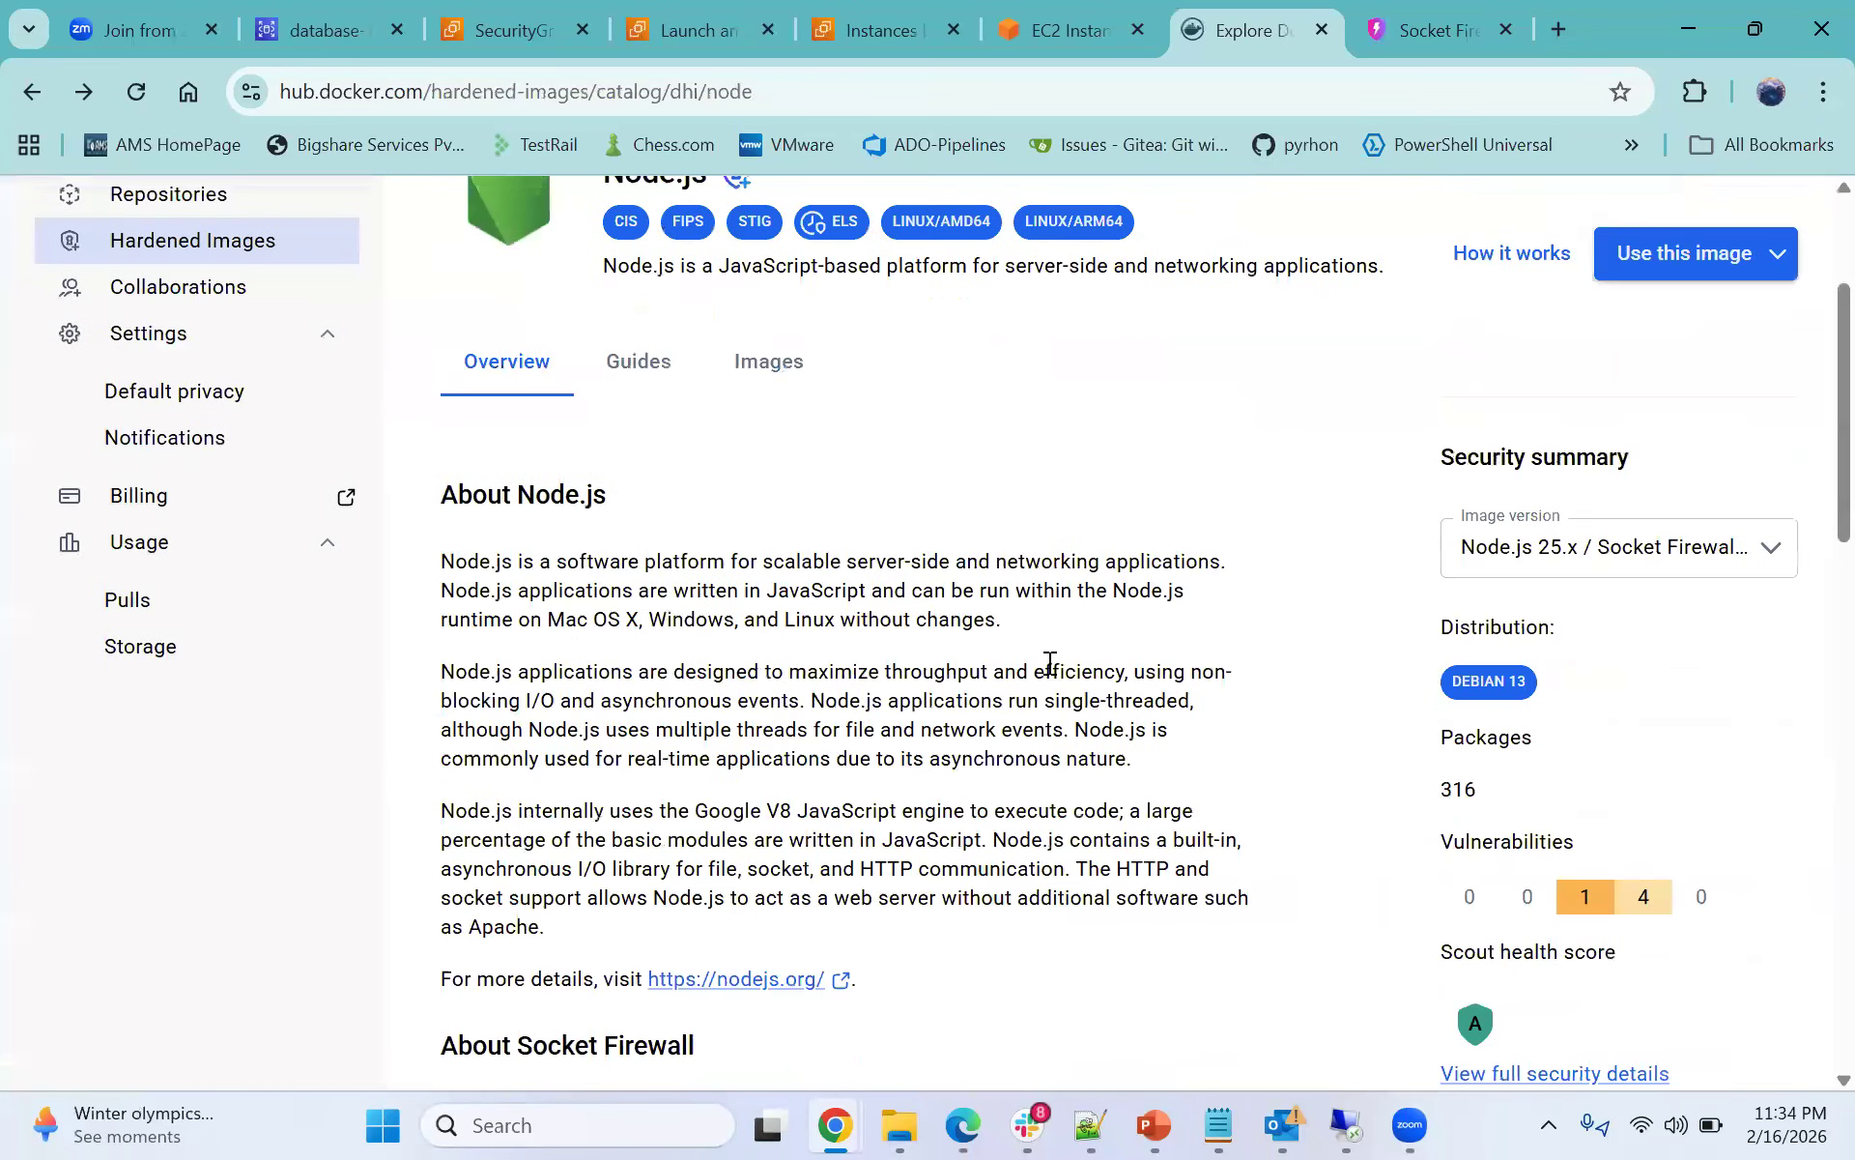
pyautogui.scroll(-5, 1050, 663)
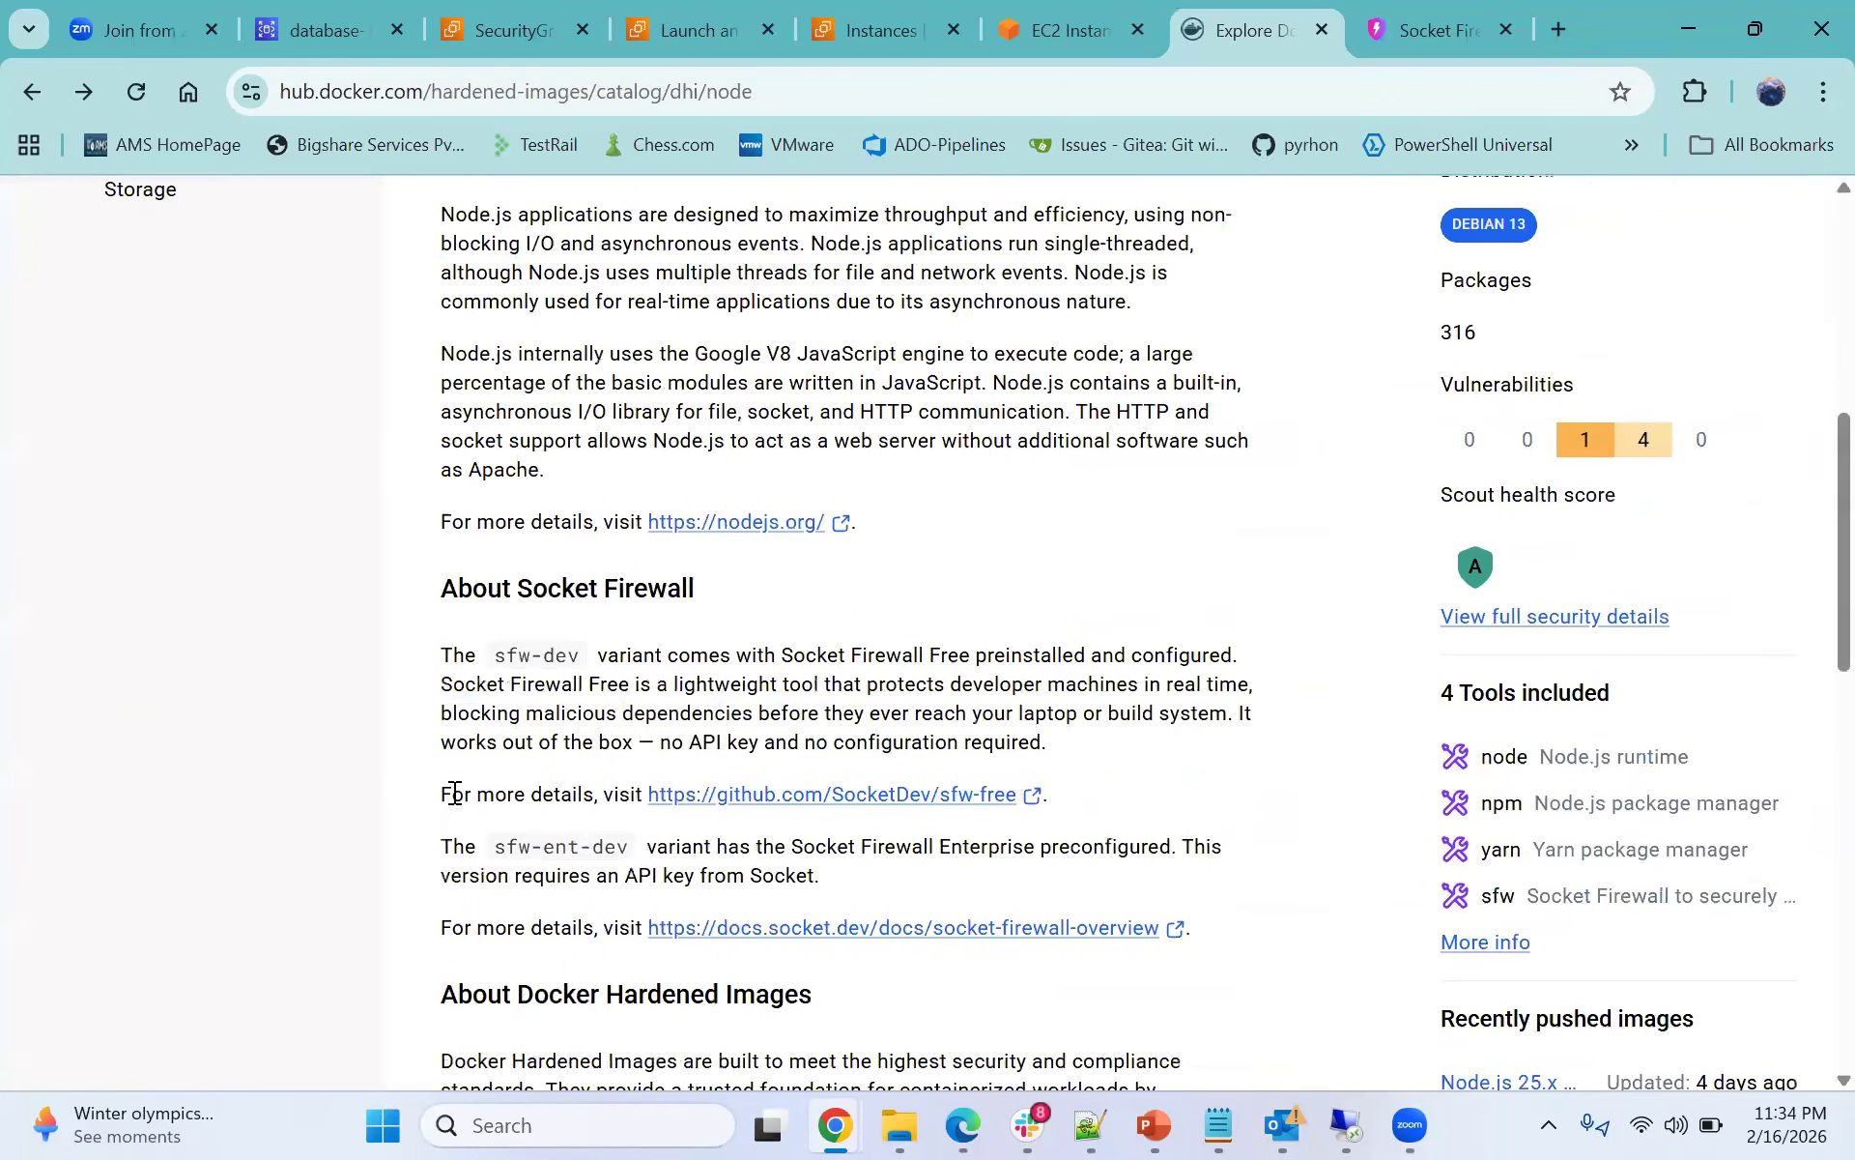
pyautogui.scroll(6, 1296, 554)
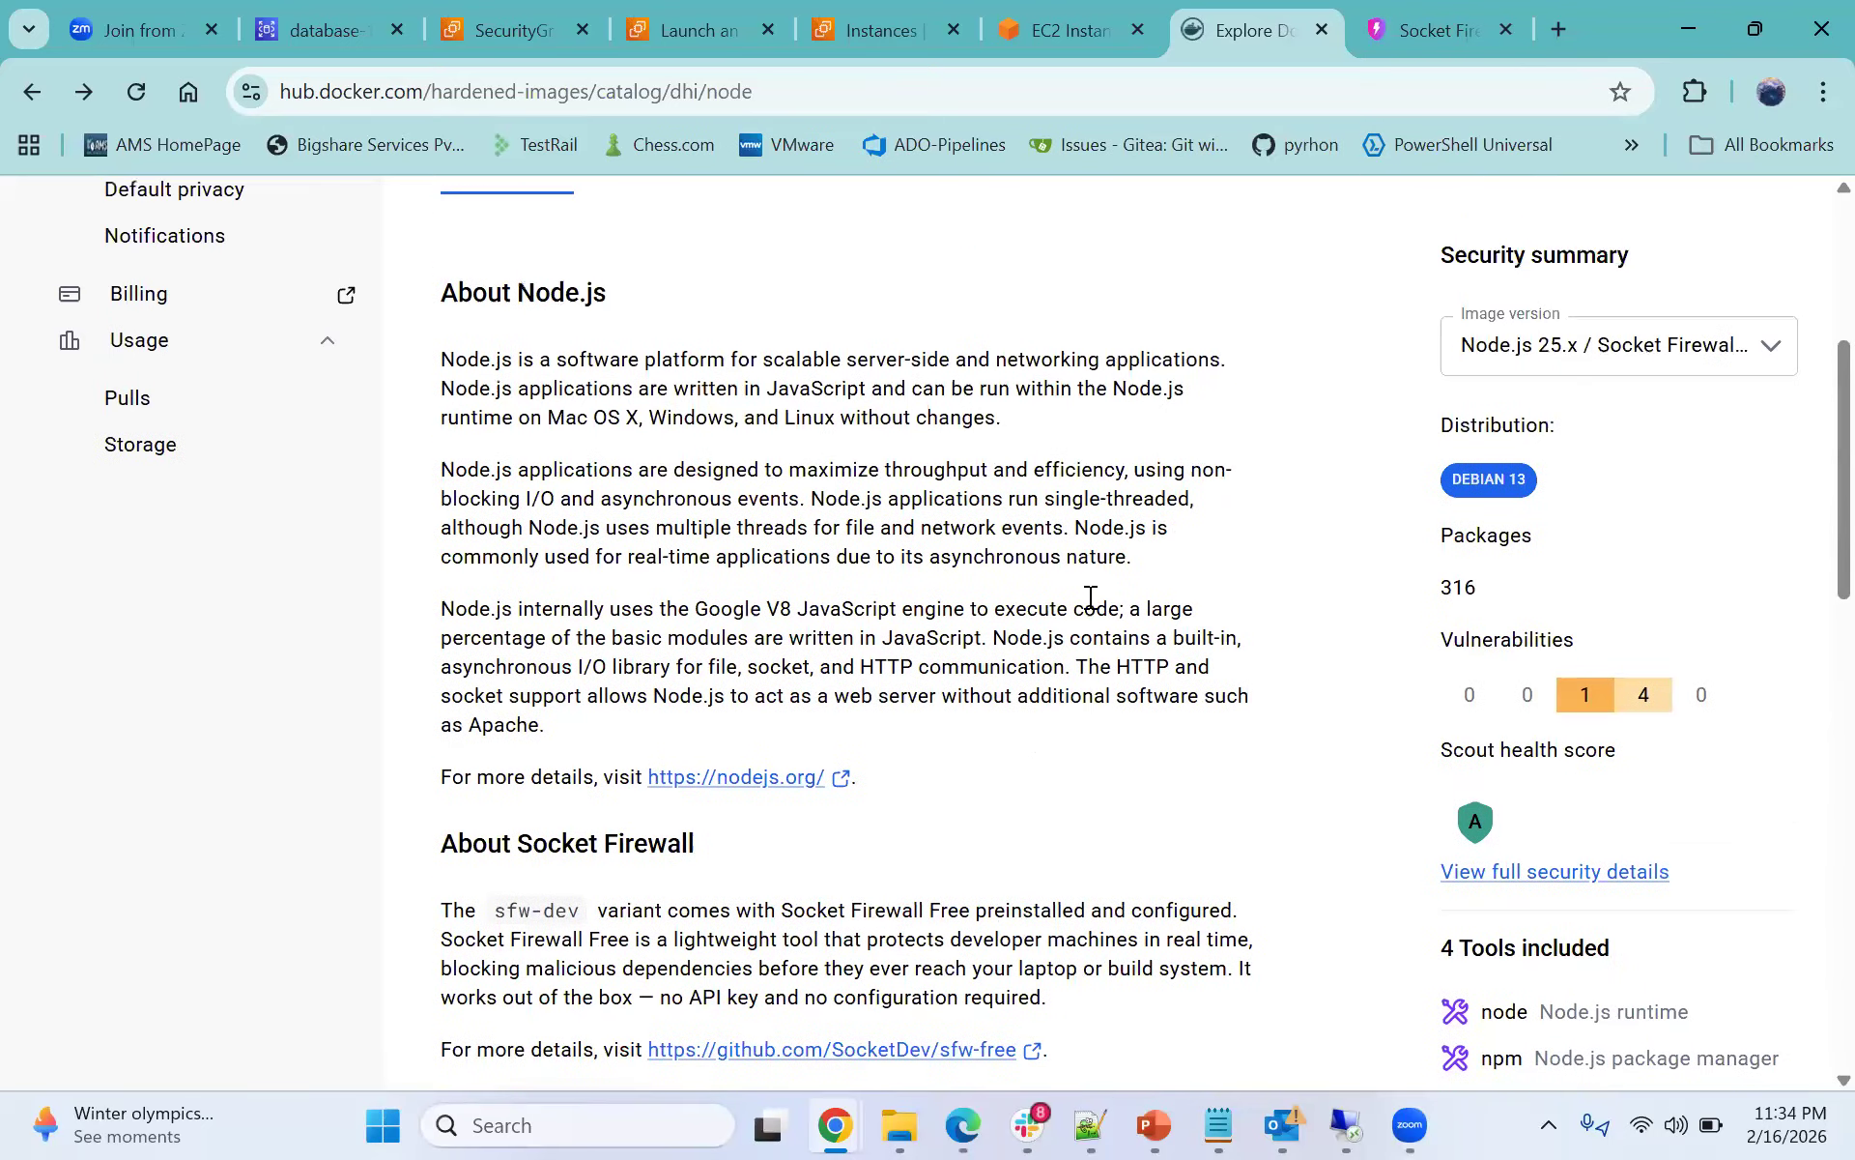
pyautogui.click(1770, 698)
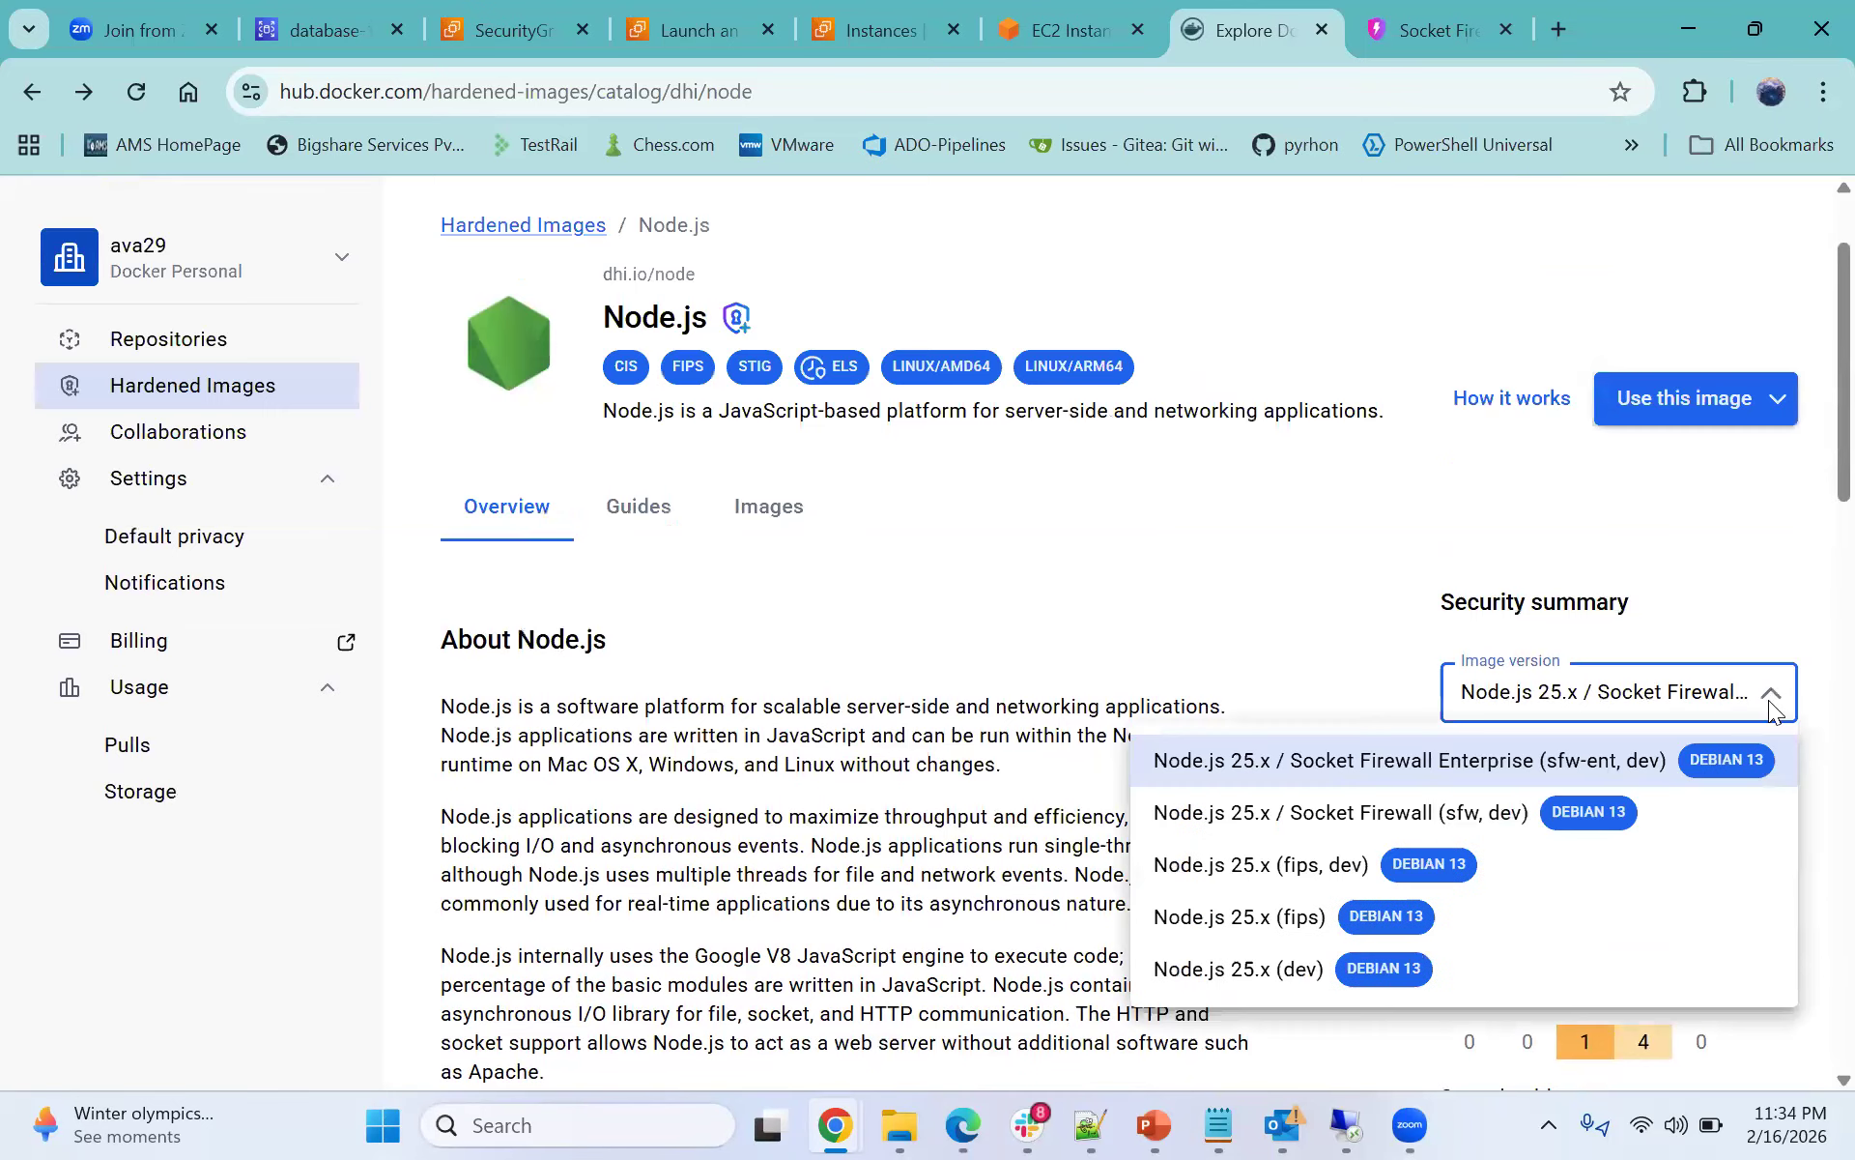
pyautogui.click(1175, 541)
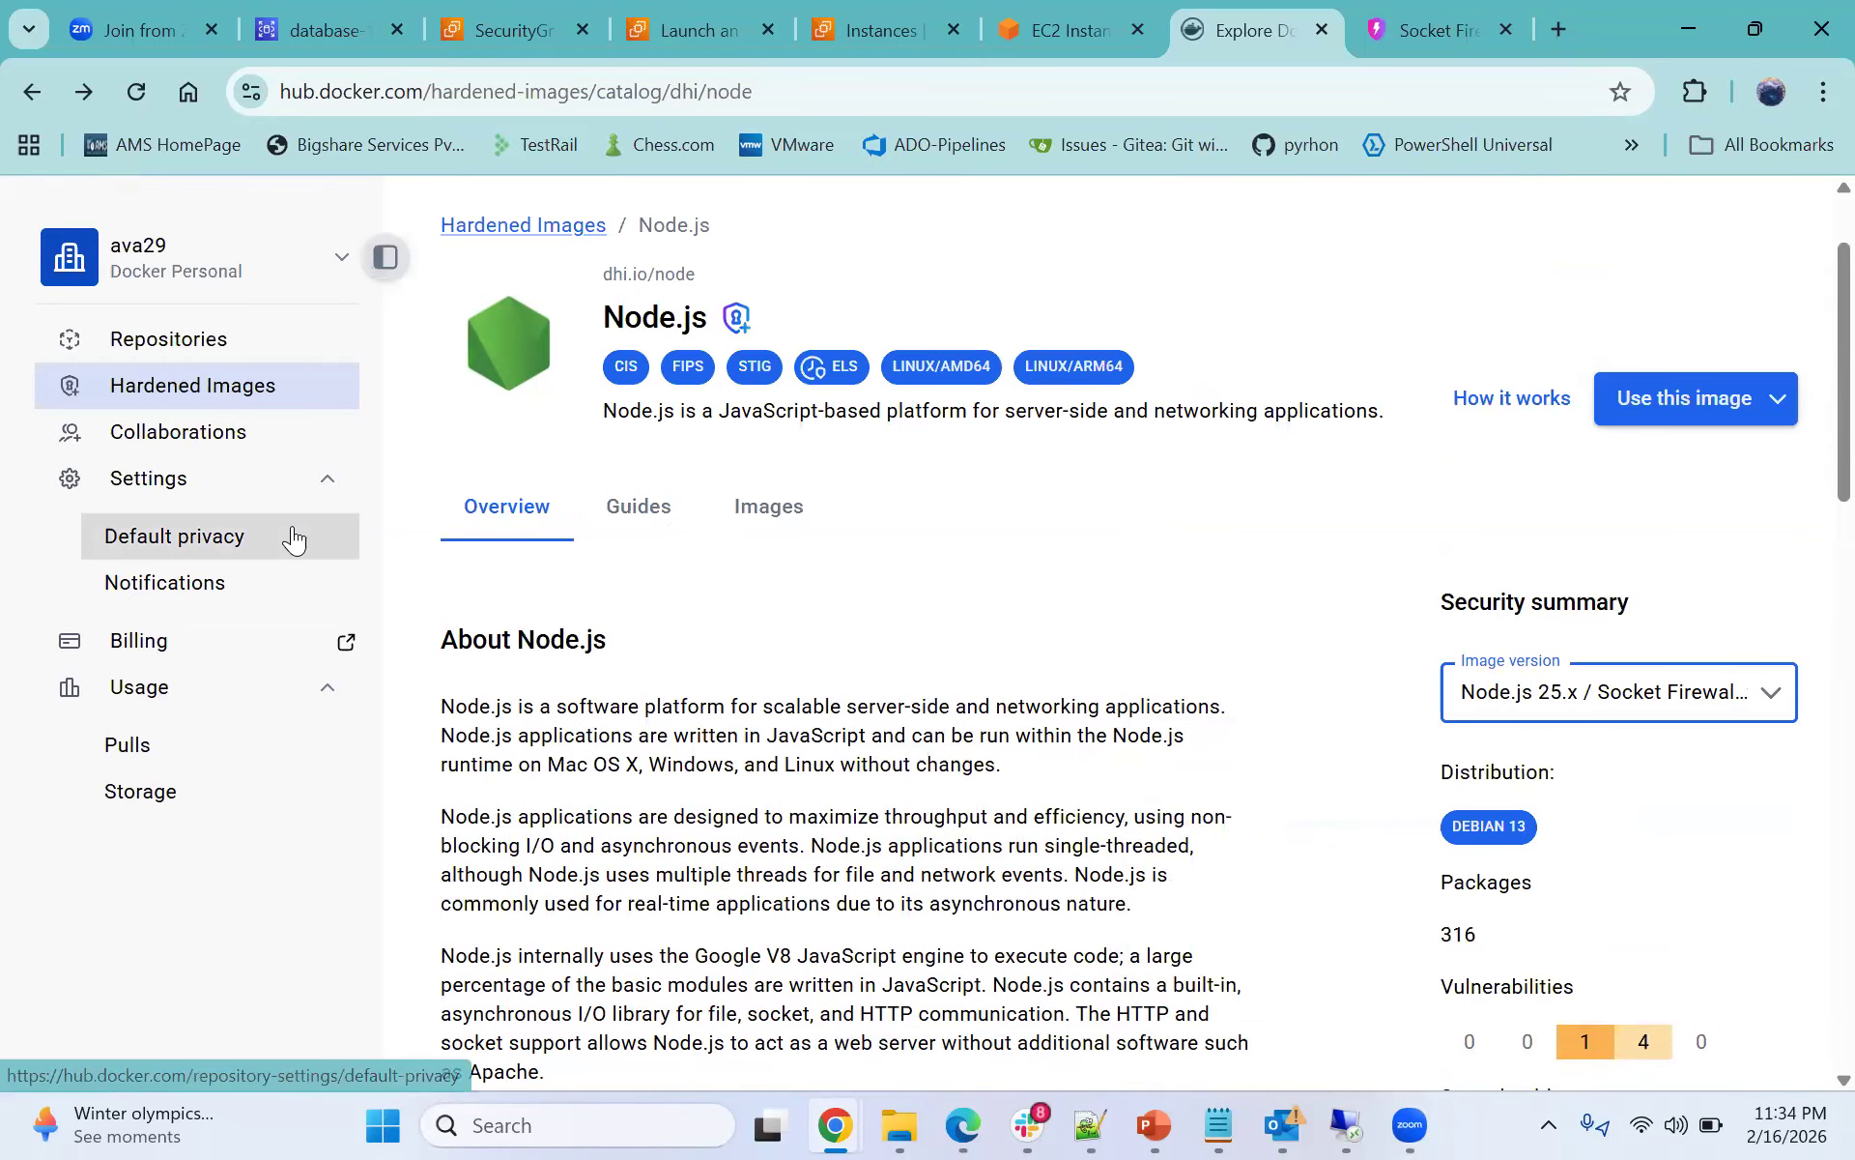
# - Go to your Docker Hub repositories and open the webapp repository
pyautogui.scroll(2, 92, 397)
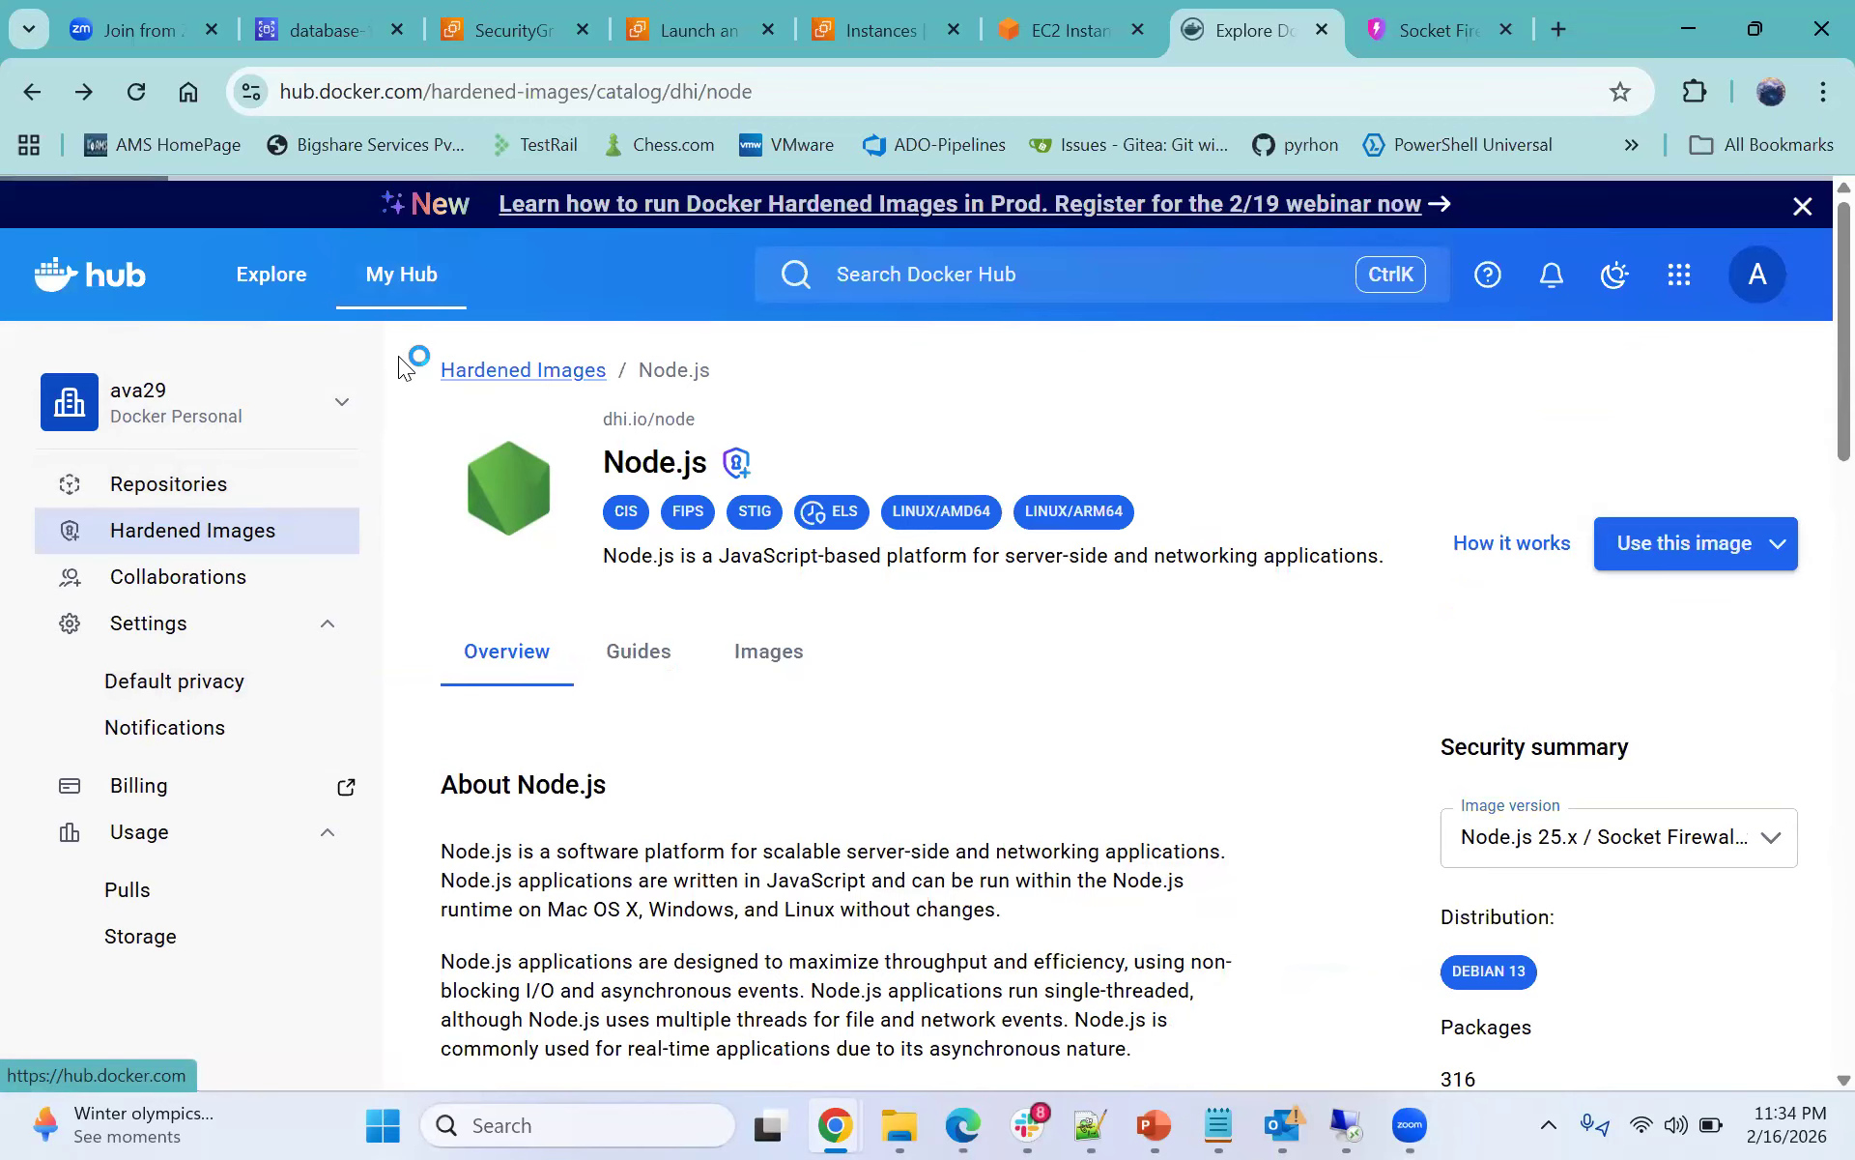
pyautogui.scroll(-1, 695, 579)
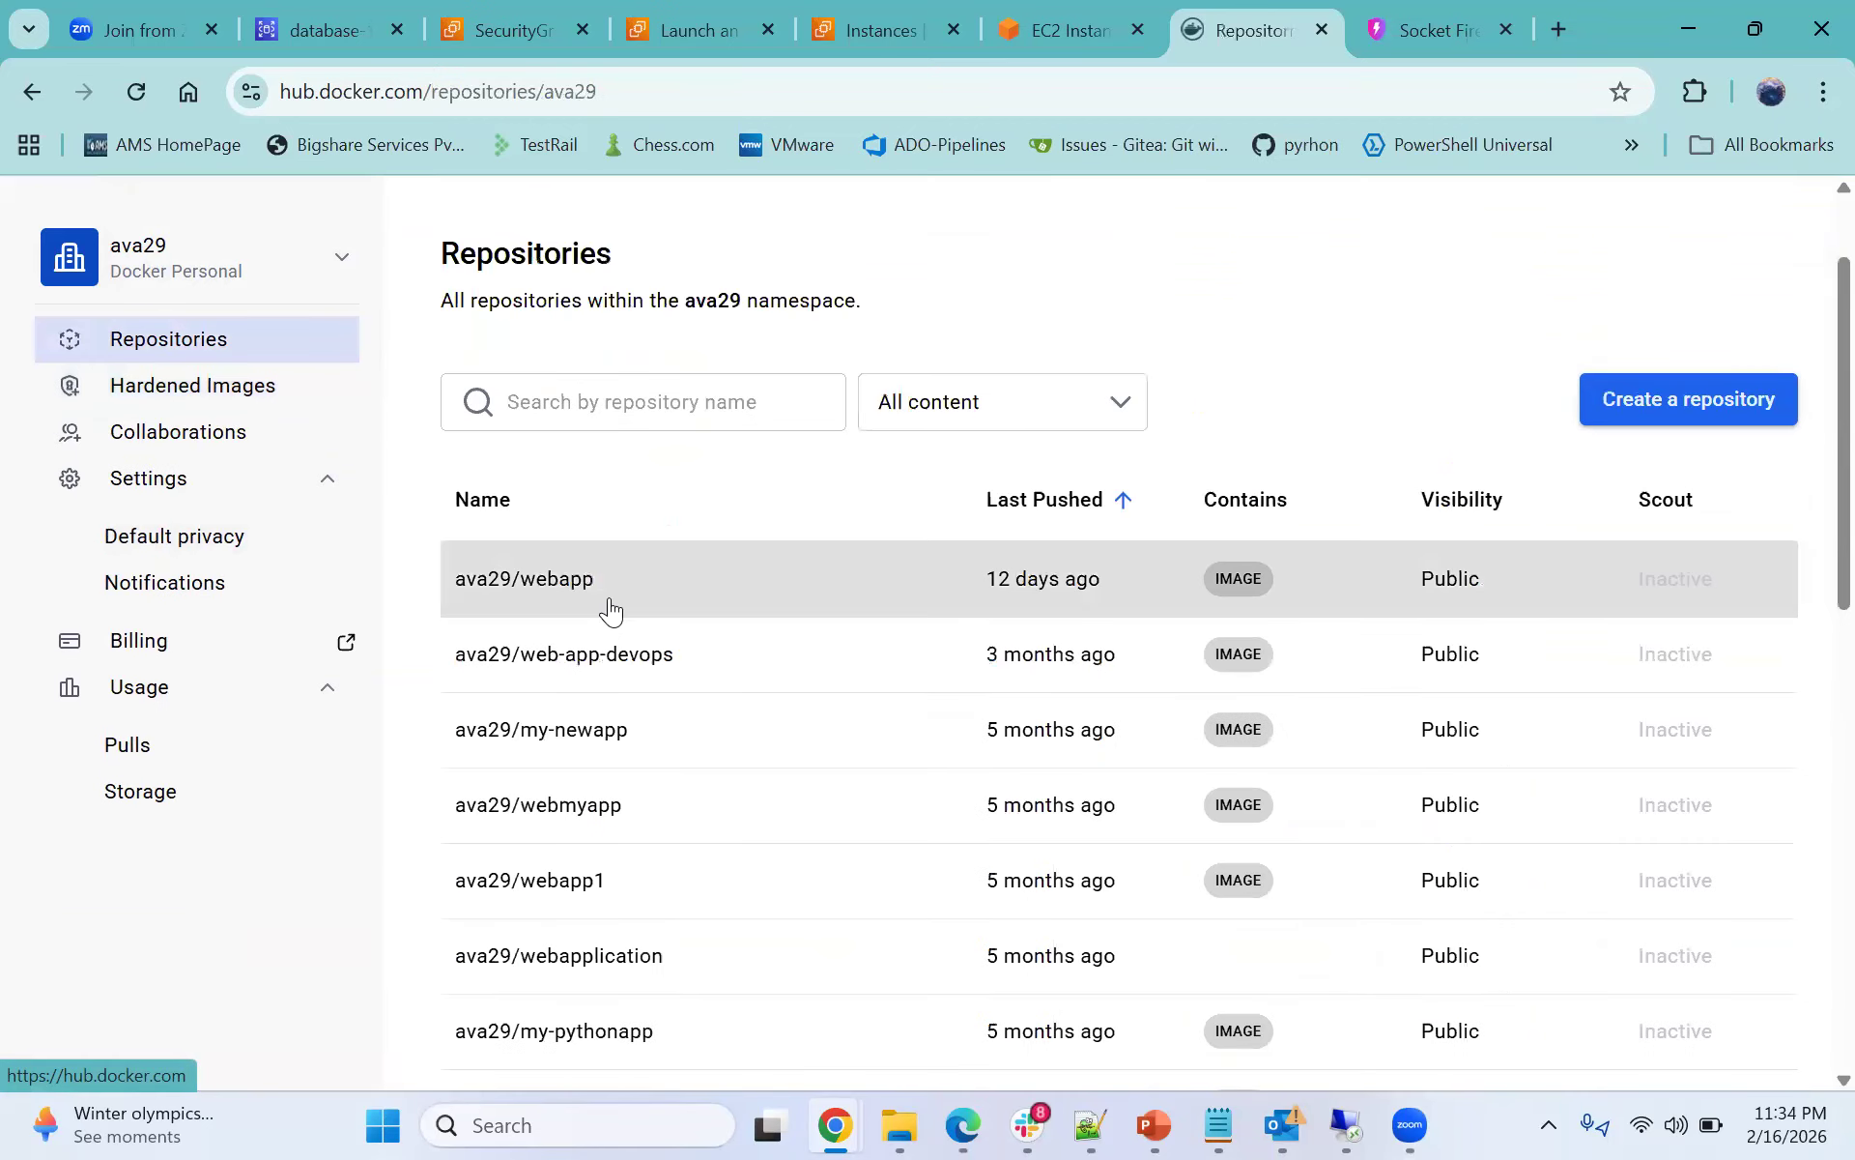
pyautogui.click(798, 580)
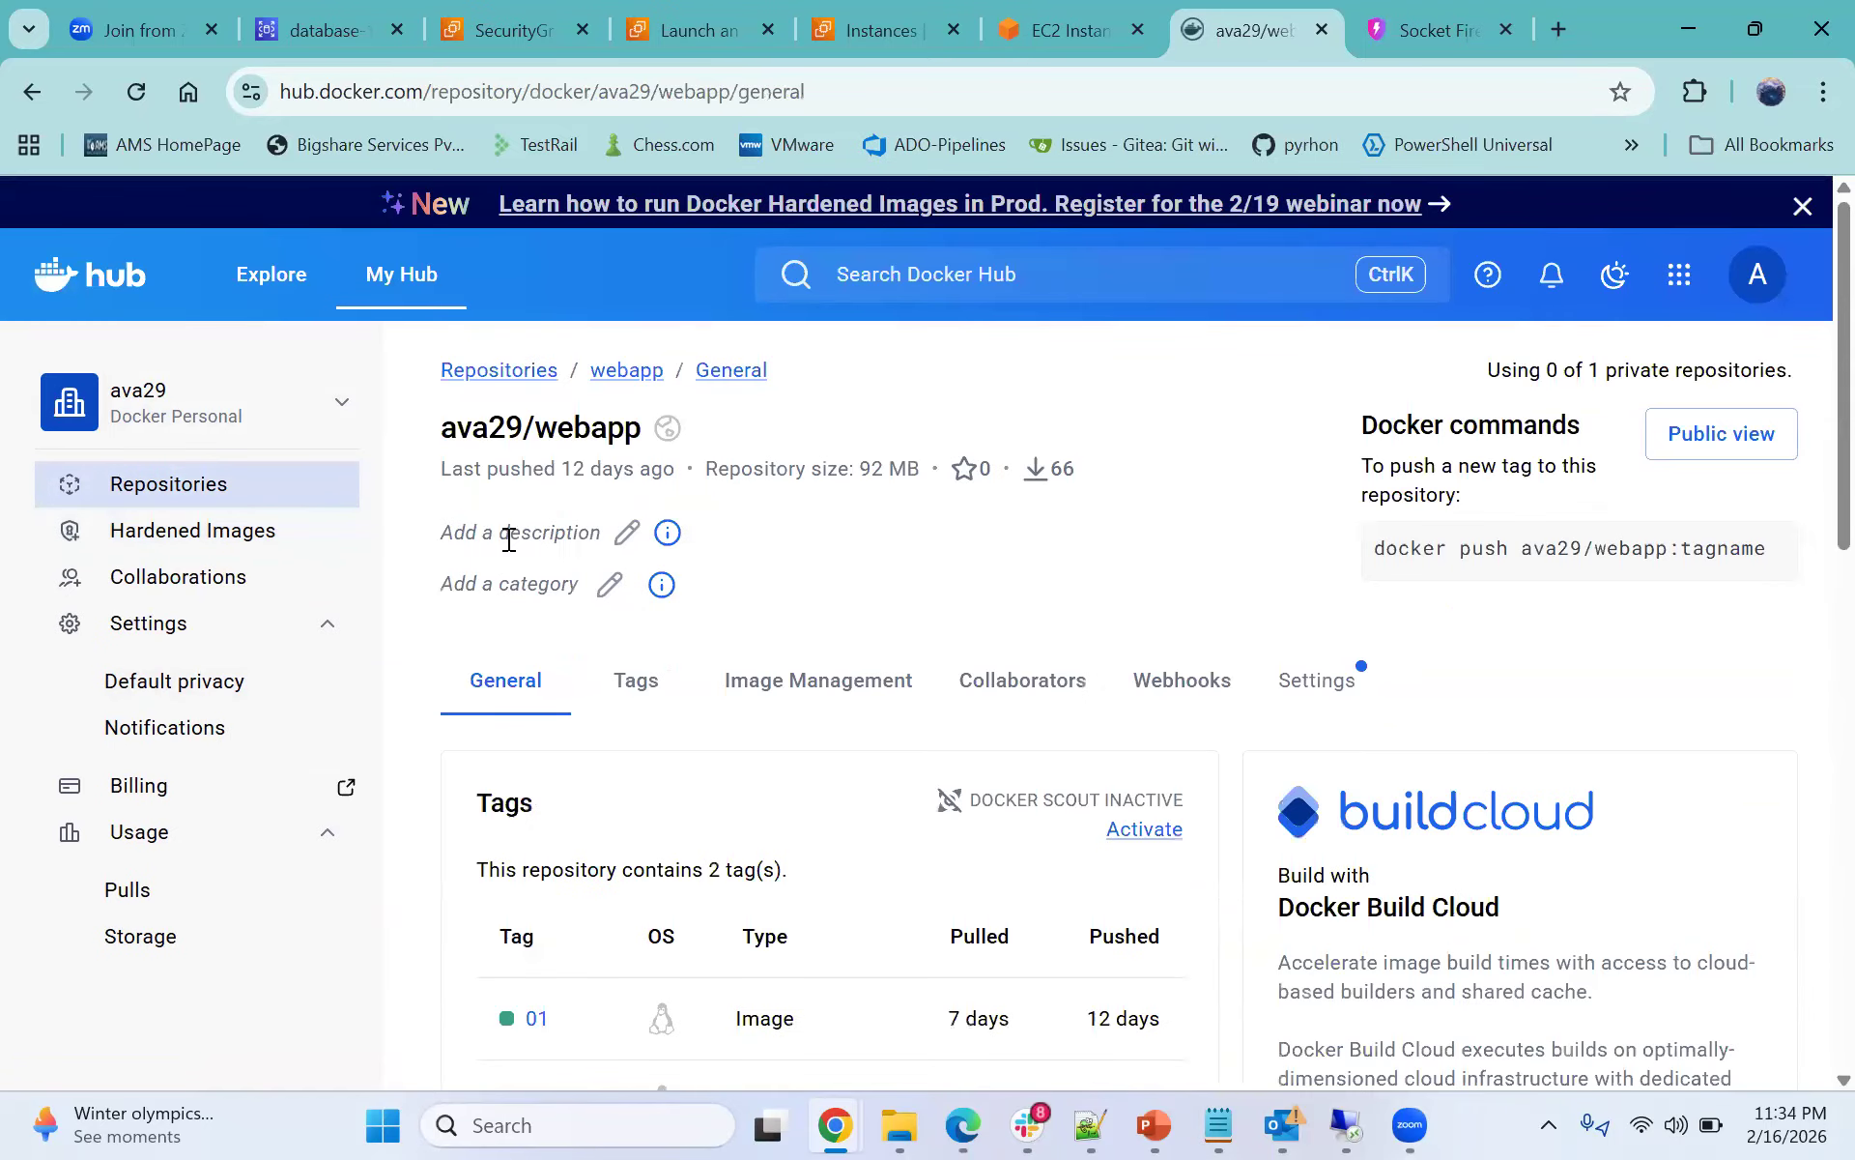
# - Open the webapp repository's description for editing
pyautogui.scroll(-1, 519, 581)
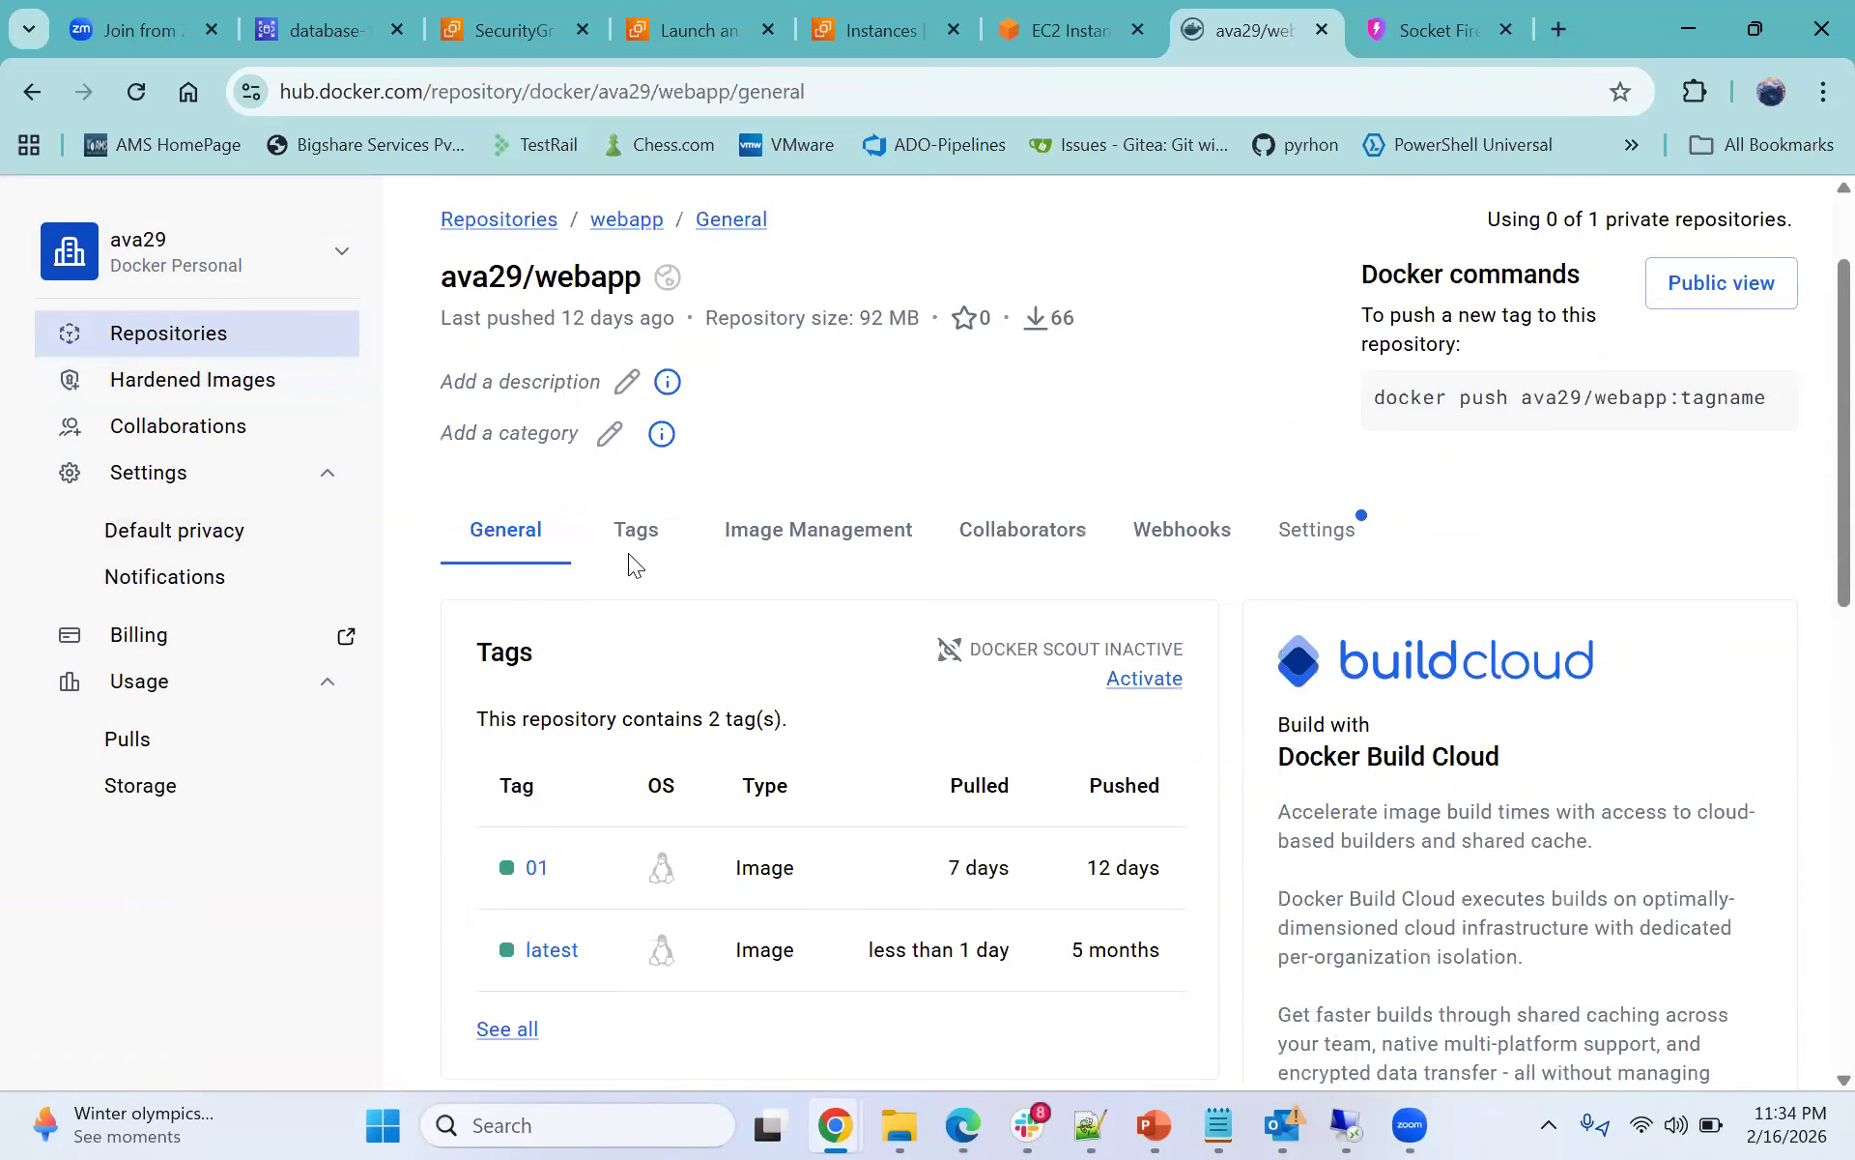
pyautogui.scroll(1, 589, 580)
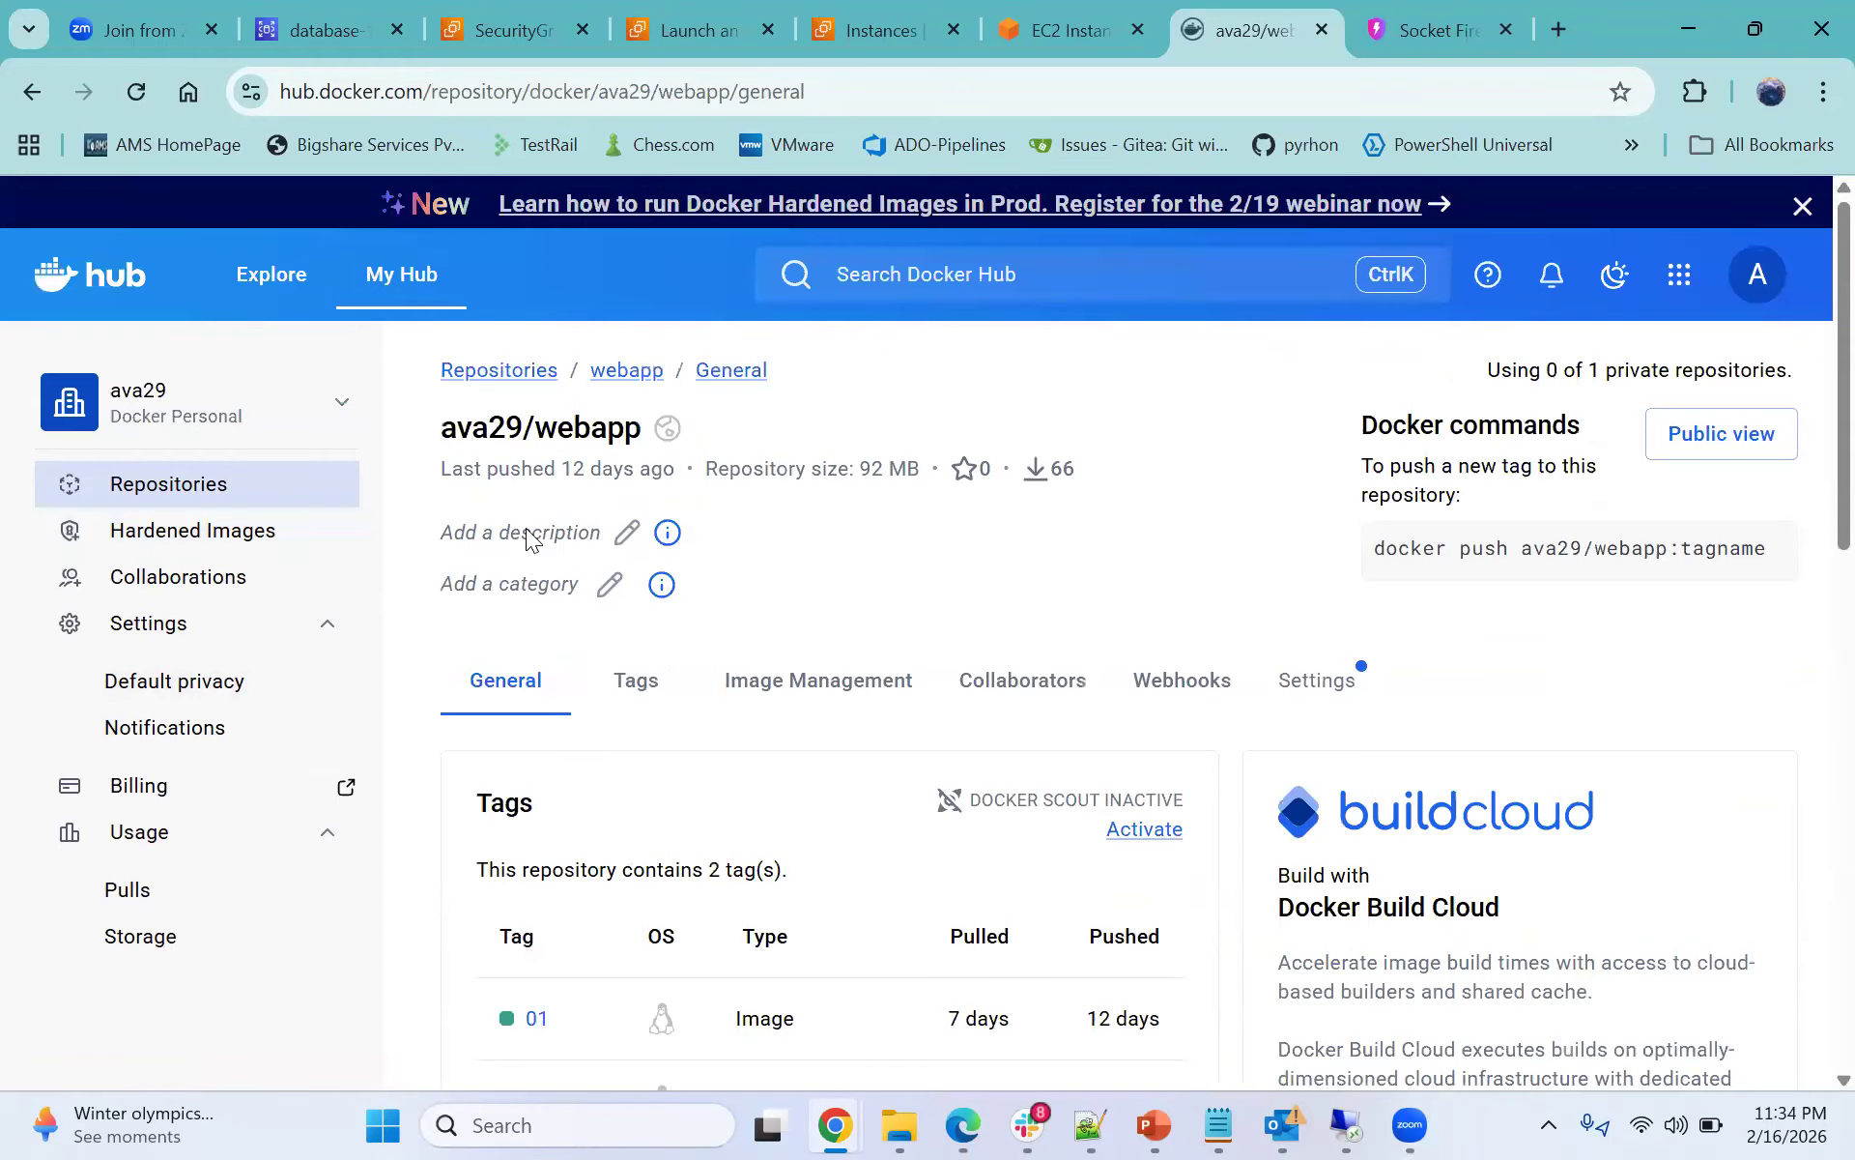
pyautogui.click(626, 533)
pyautogui.click(599, 565)
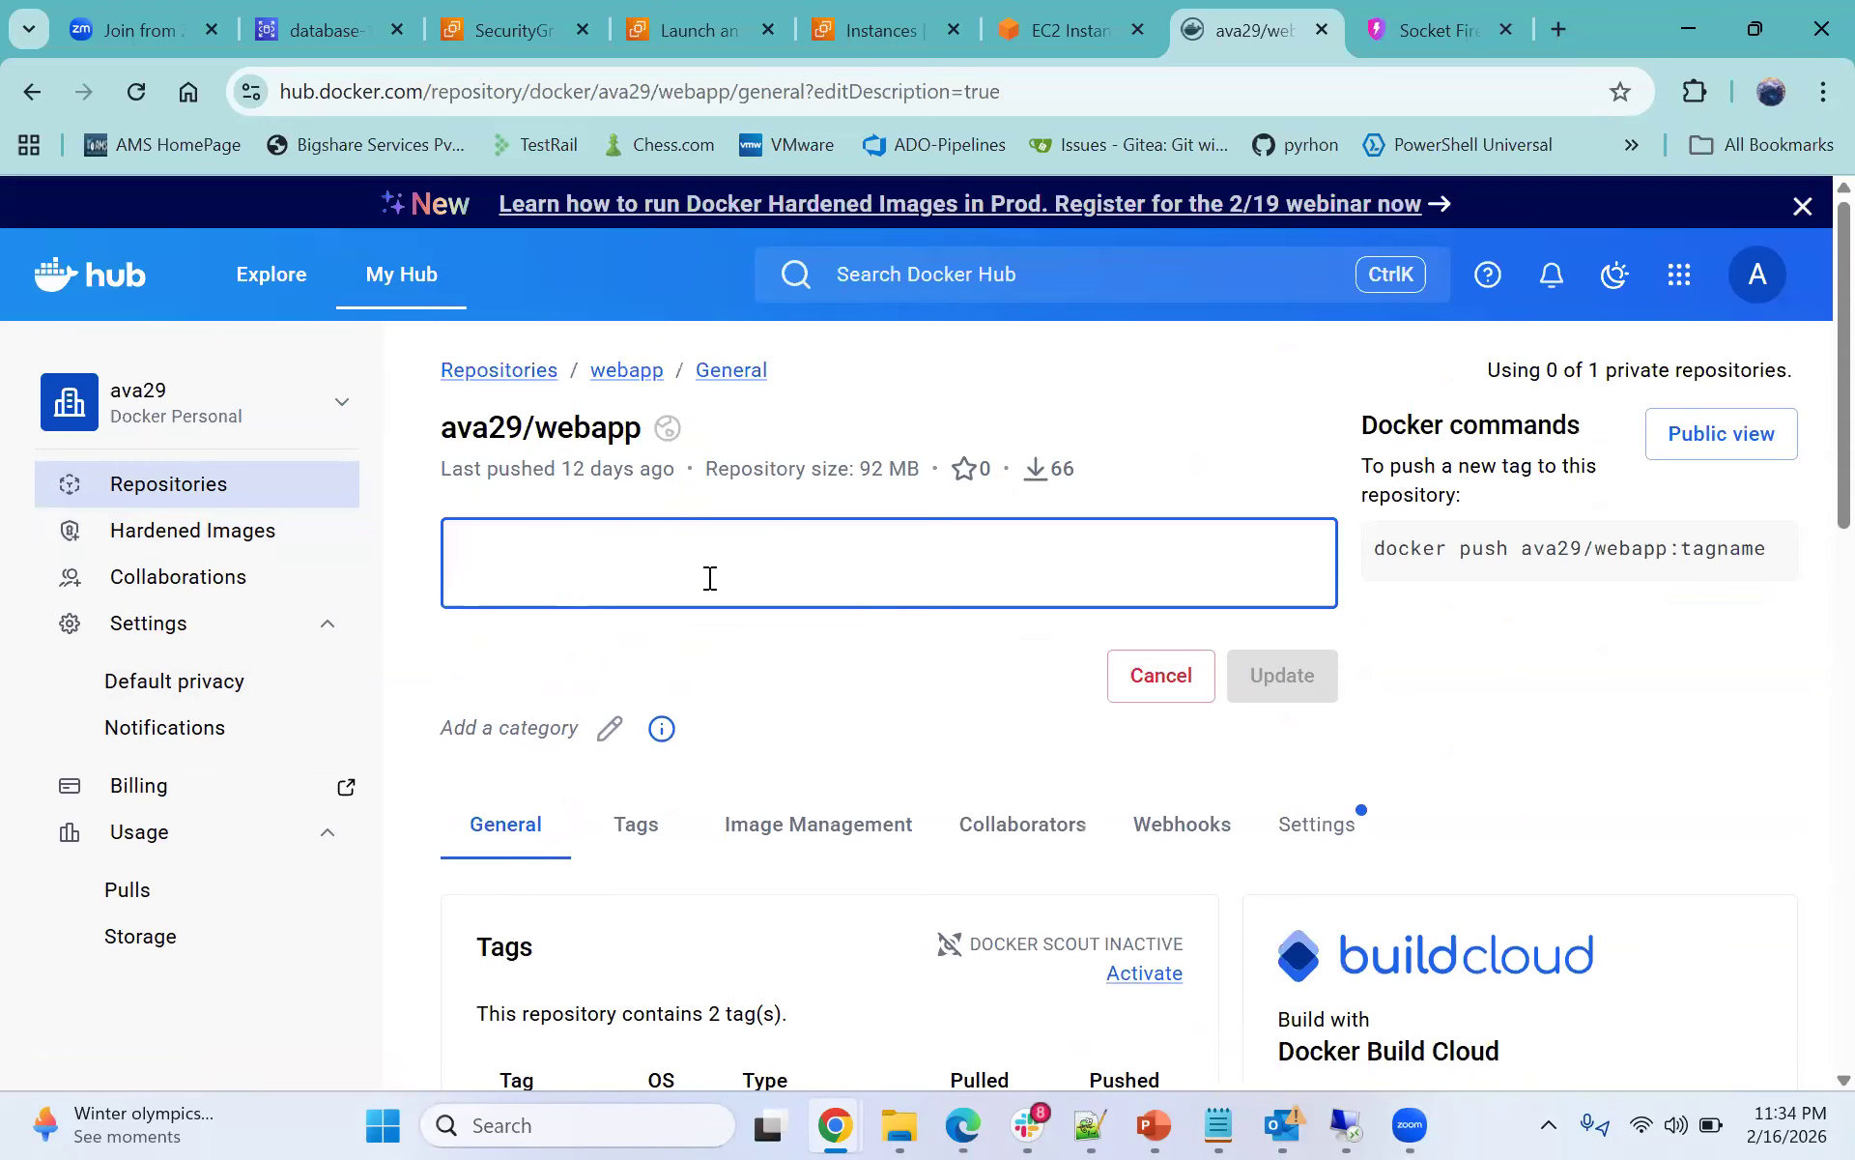
# - Return to the EC2 Instance Connect terminal and clear the recalled docker pull command from the prompt
pyautogui.click(1038, 41)
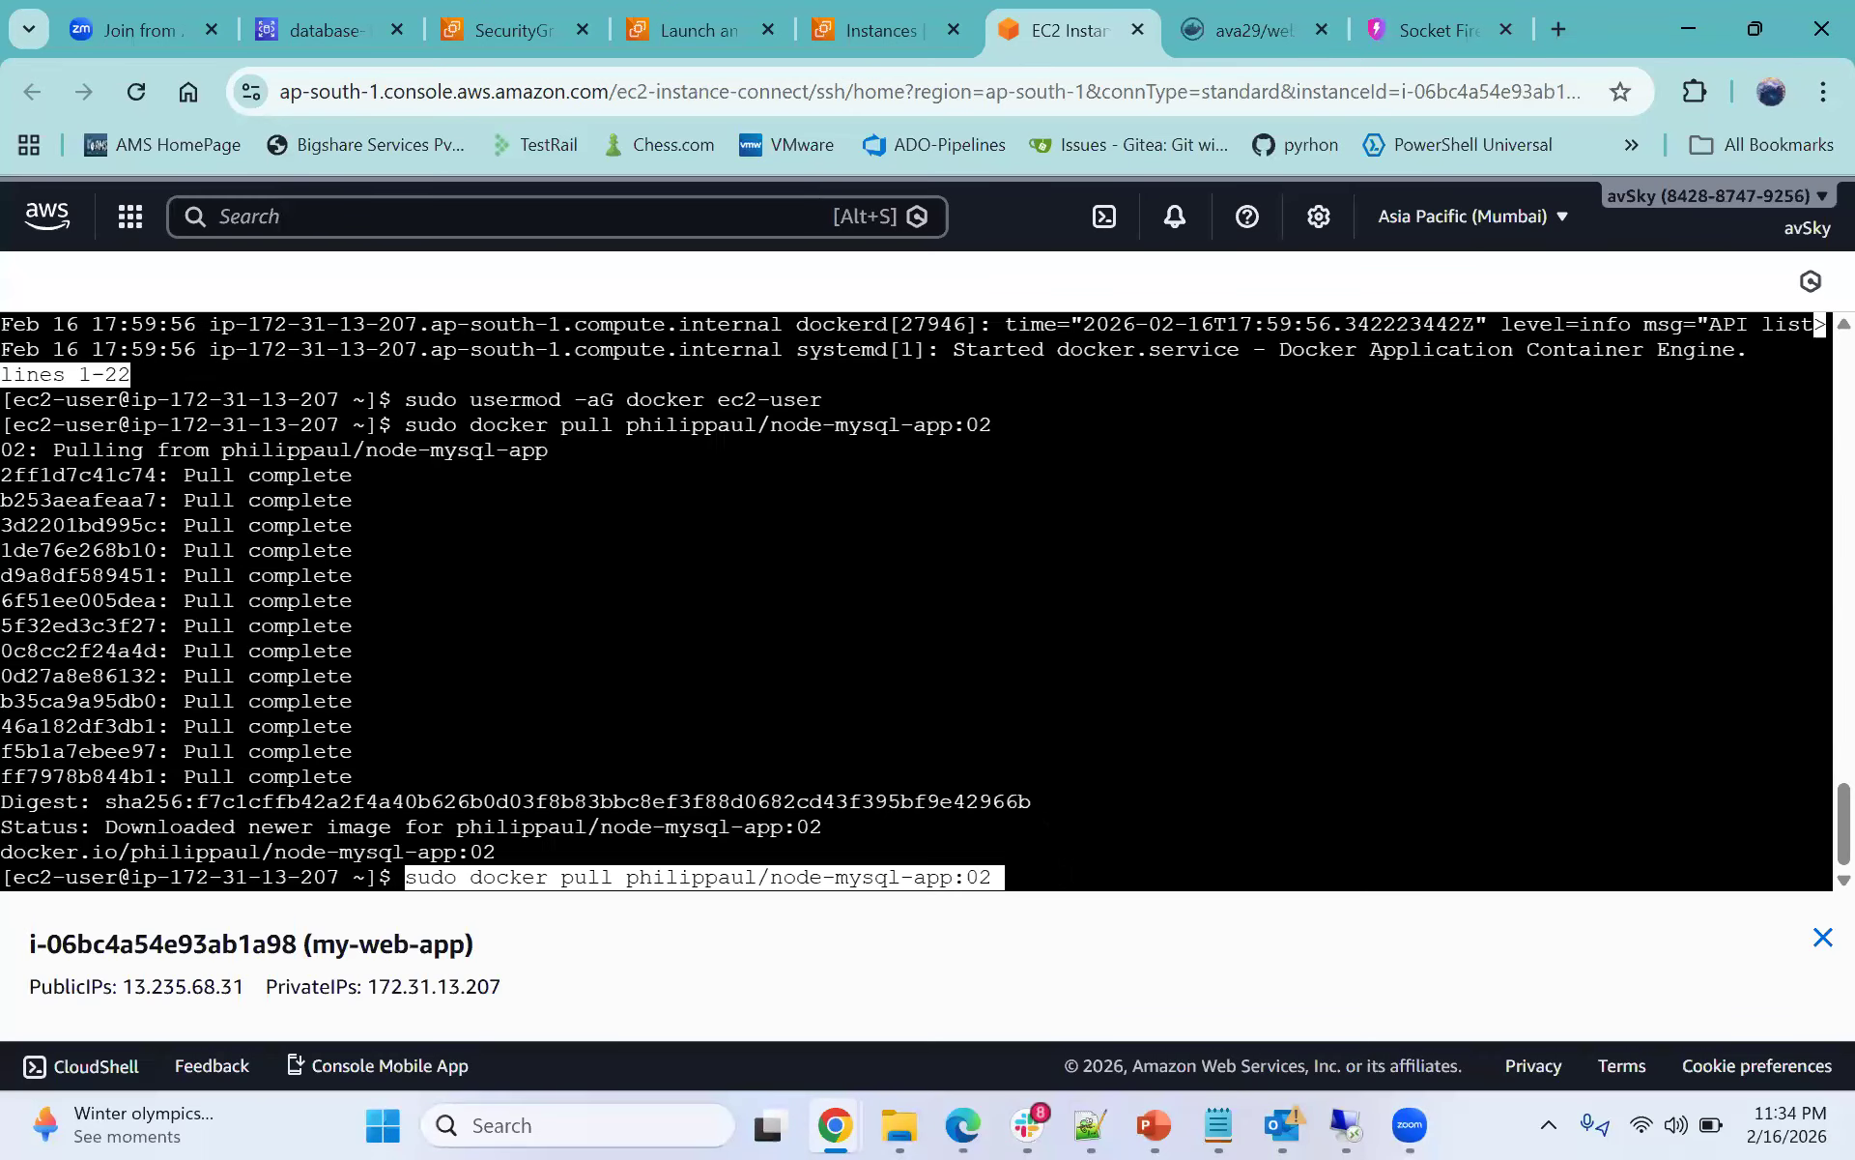
pyautogui.press('BackSpace')
pyautogui.press('BackSpace')
pyautogui.press('BackSpace')
pyautogui.press('BackSpace')
pyautogui.press('BackSpace')
pyautogui.press('BackSpace')
pyautogui.press('BackSpace')
pyautogui.press('BackSpace')
pyautogui.press('BackSpace')
pyautogui.press('BackSpace')
pyautogui.press('BackSpace')
pyautogui.press('BackSpace')
pyautogui.press('BackSpace')
pyautogui.press('BackSpace')
pyautogui.press('BackSpace')
pyautogui.press('BackSpace')
pyautogui.press('BackSpace')
pyautogui.press('BackSpace')
pyautogui.press('BackSpace')
pyautogui.press('BackSpace')
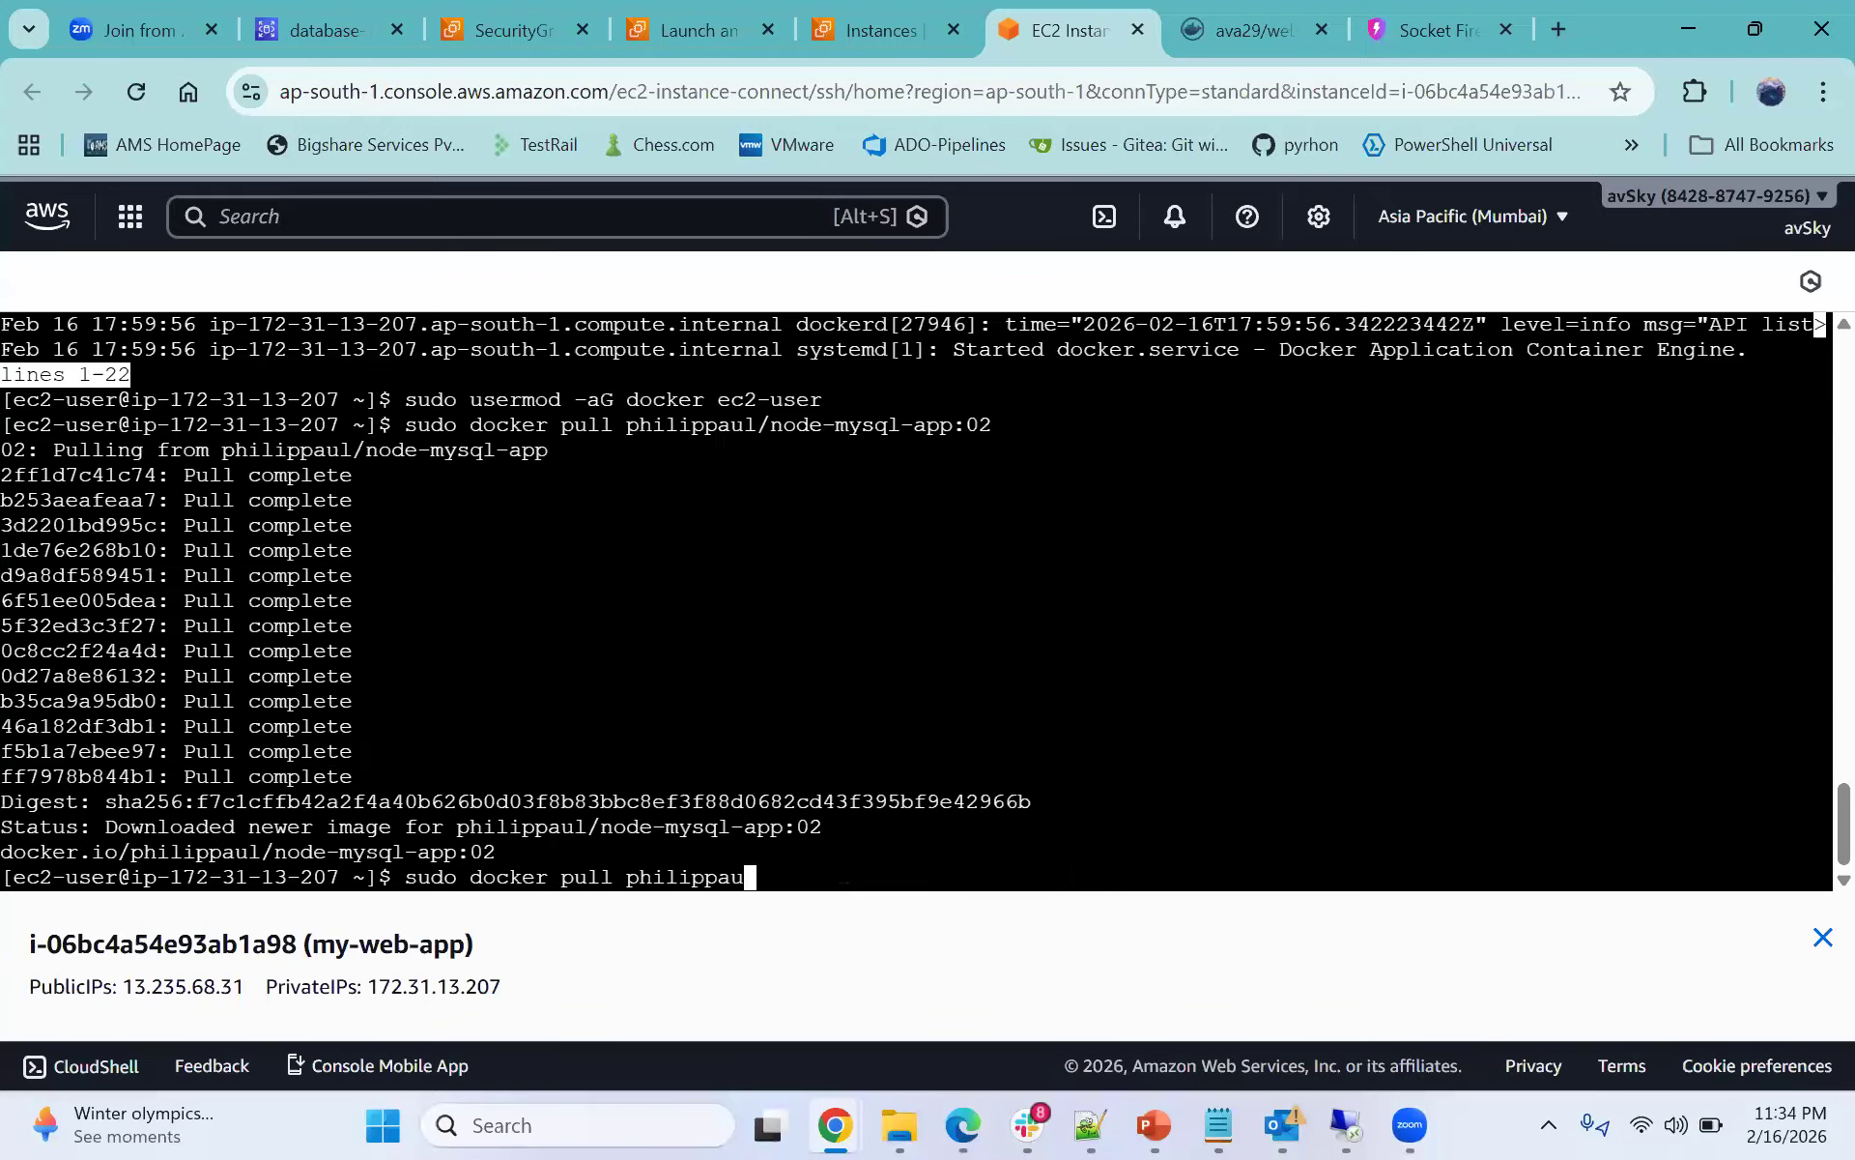
pyautogui.press('BackSpace')
pyautogui.press('BackSpace')
pyautogui.press('BackSpace')
pyautogui.press('BackSpace')
pyautogui.press('BackSpace')
pyautogui.press('BackSpace')
pyautogui.press('BackSpace')
pyautogui.press('BackSpace')
pyautogui.press('BackSpace')
pyautogui.press('BackSpace')
pyautogui.press('BackSpace')
pyautogui.press('BackSpace')
pyautogui.press('BackSpace')
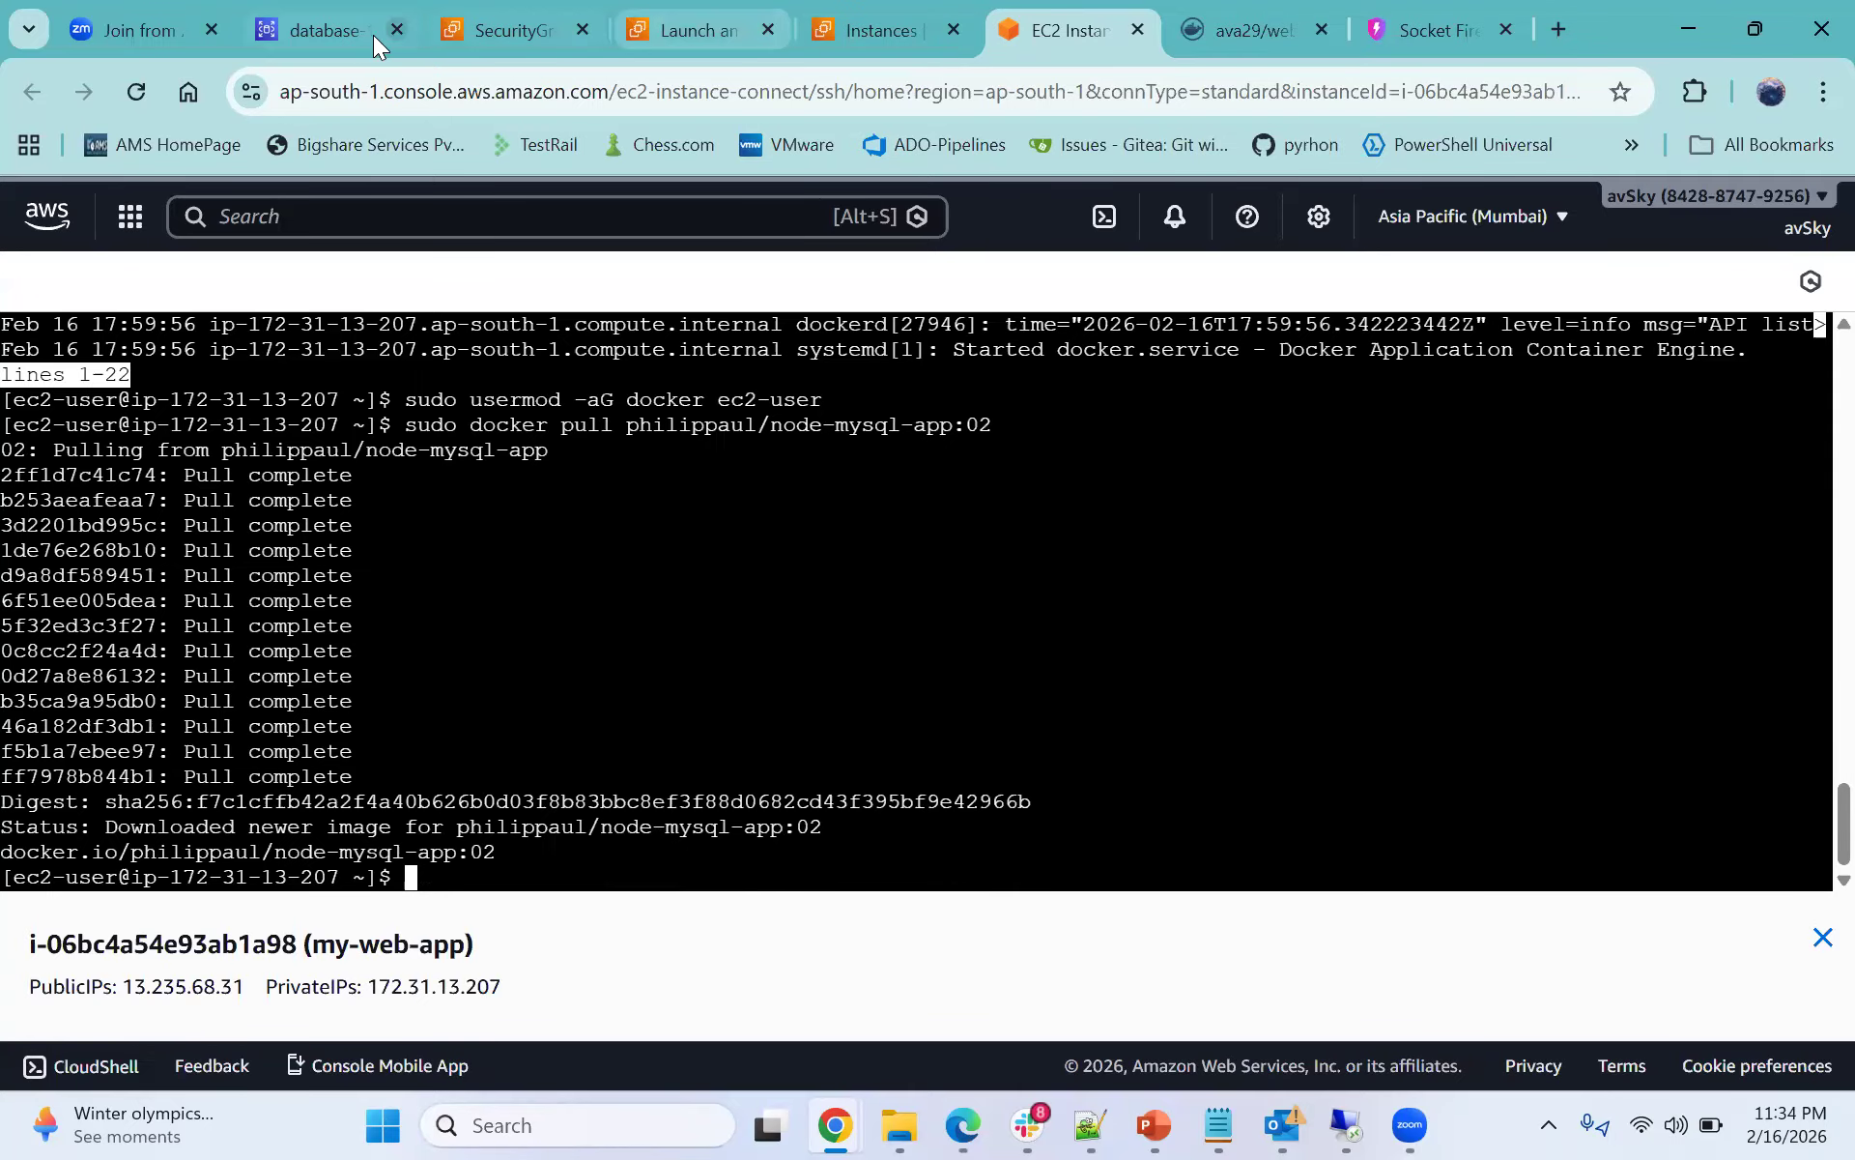
# - Examine database-1's connection command, picking out its host endpoint, port, user and password options
pyautogui.hotkey('ctrl', '2')
pyautogui.scroll(8, 713, 664)
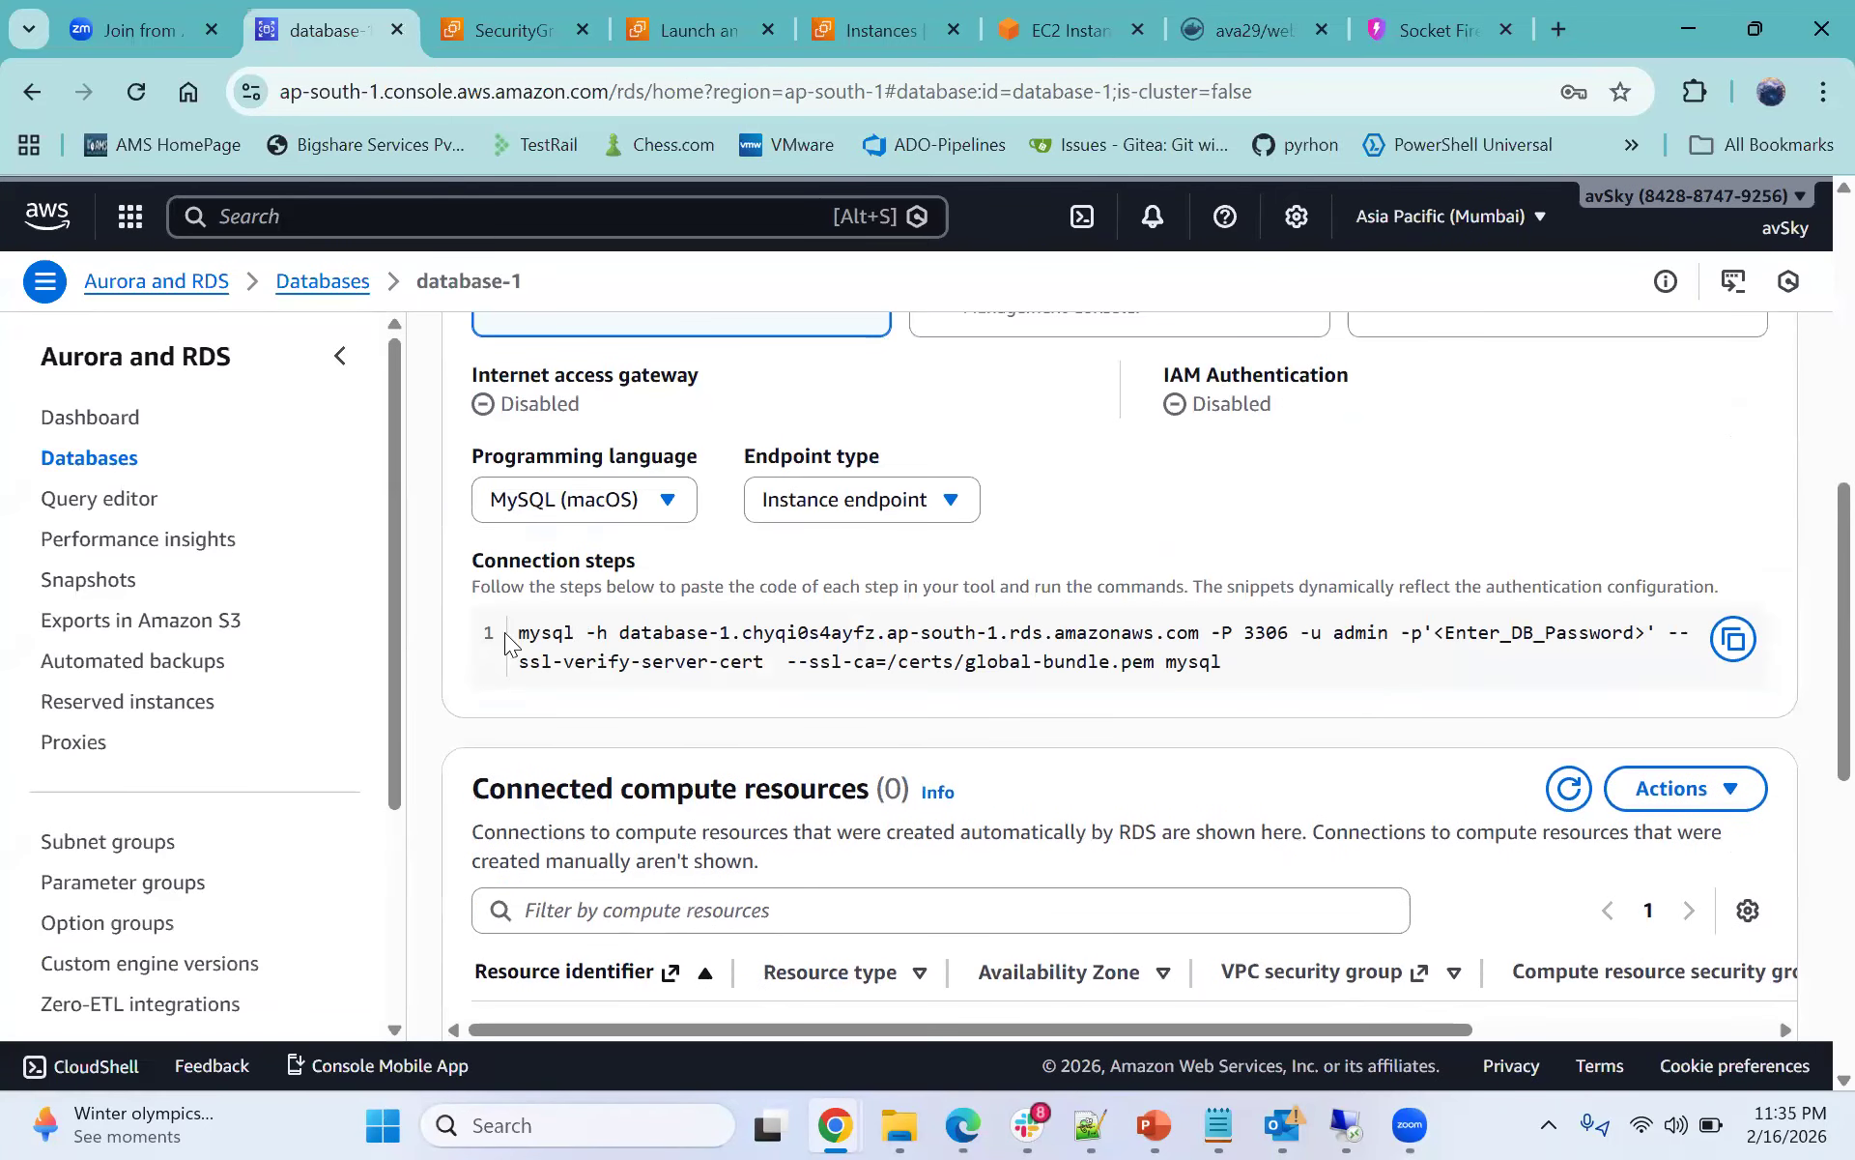
pyautogui.moveTo(514, 634); pyautogui.dragTo(609, 642)
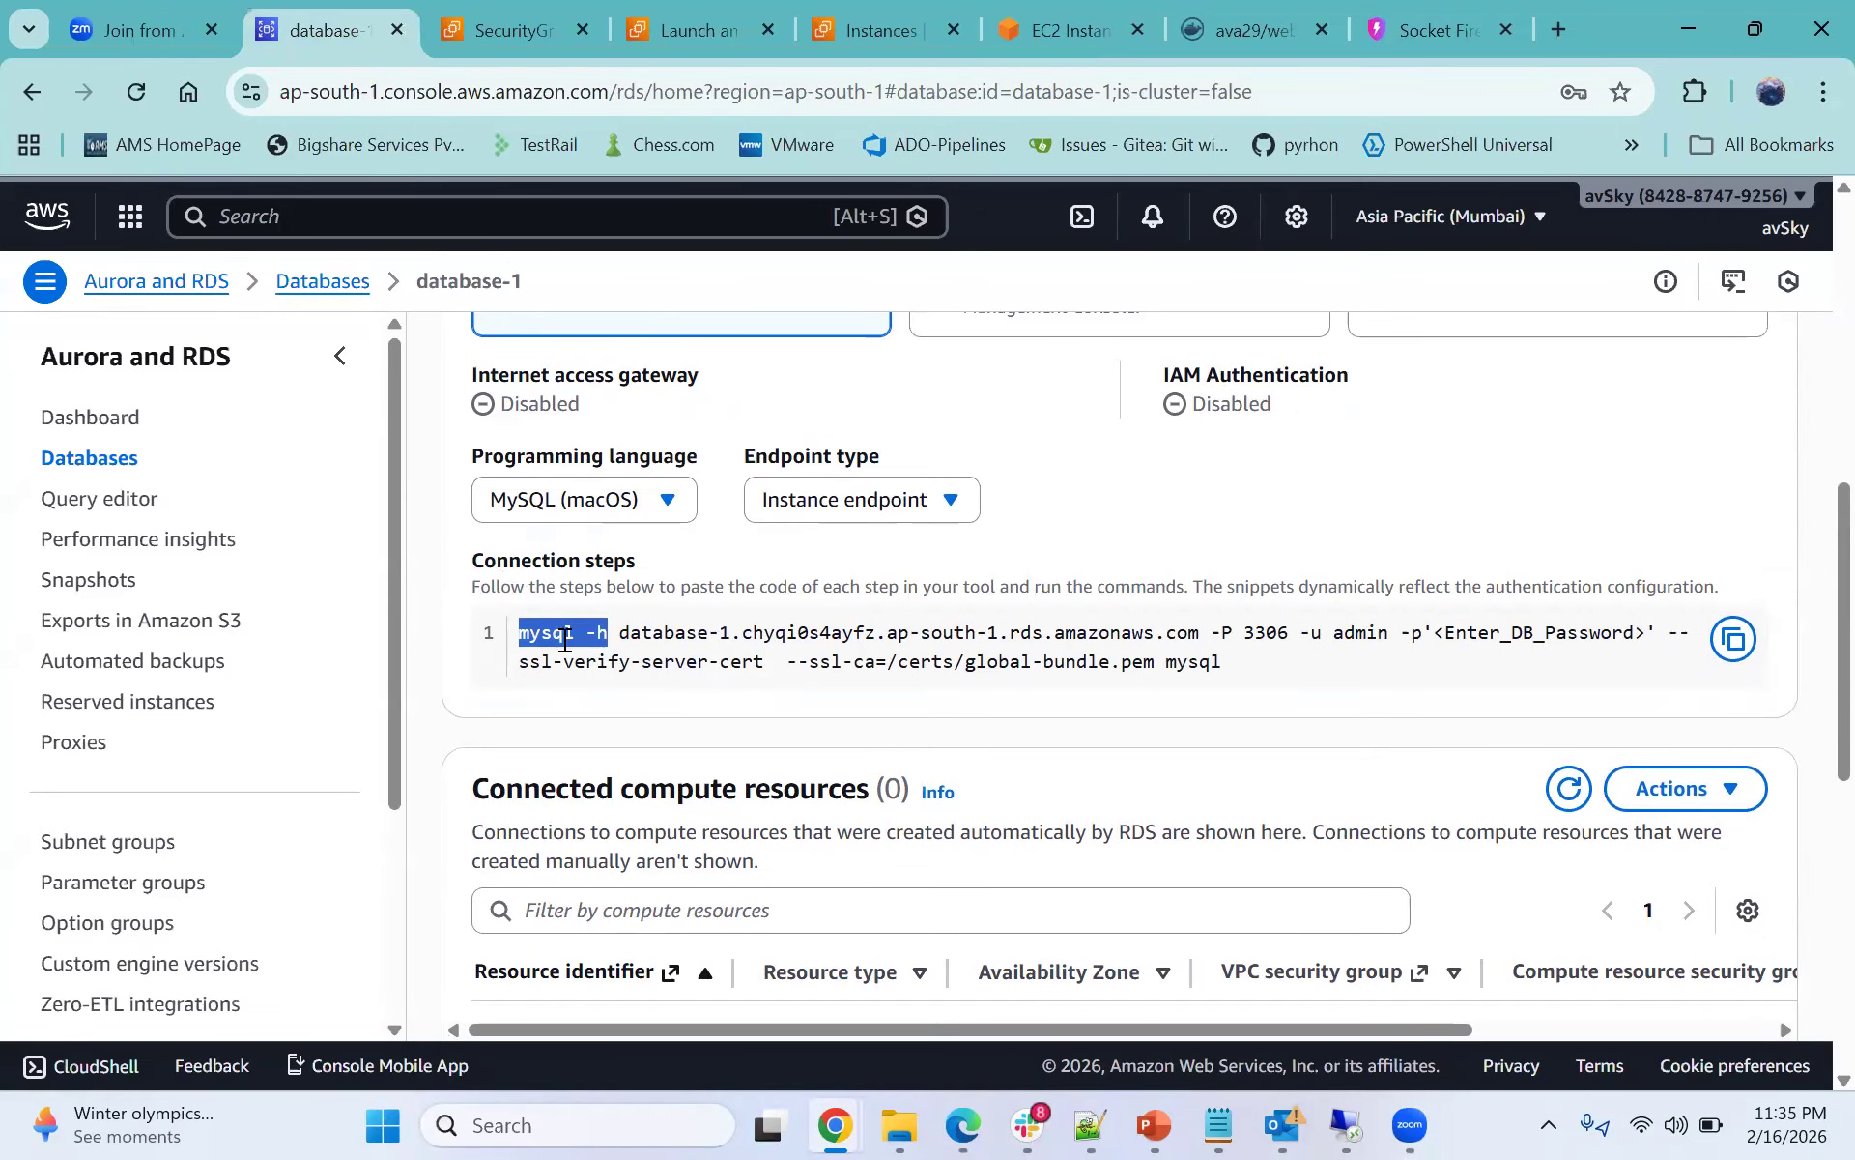
pyautogui.moveTo(622, 633); pyautogui.dragTo(732, 637)
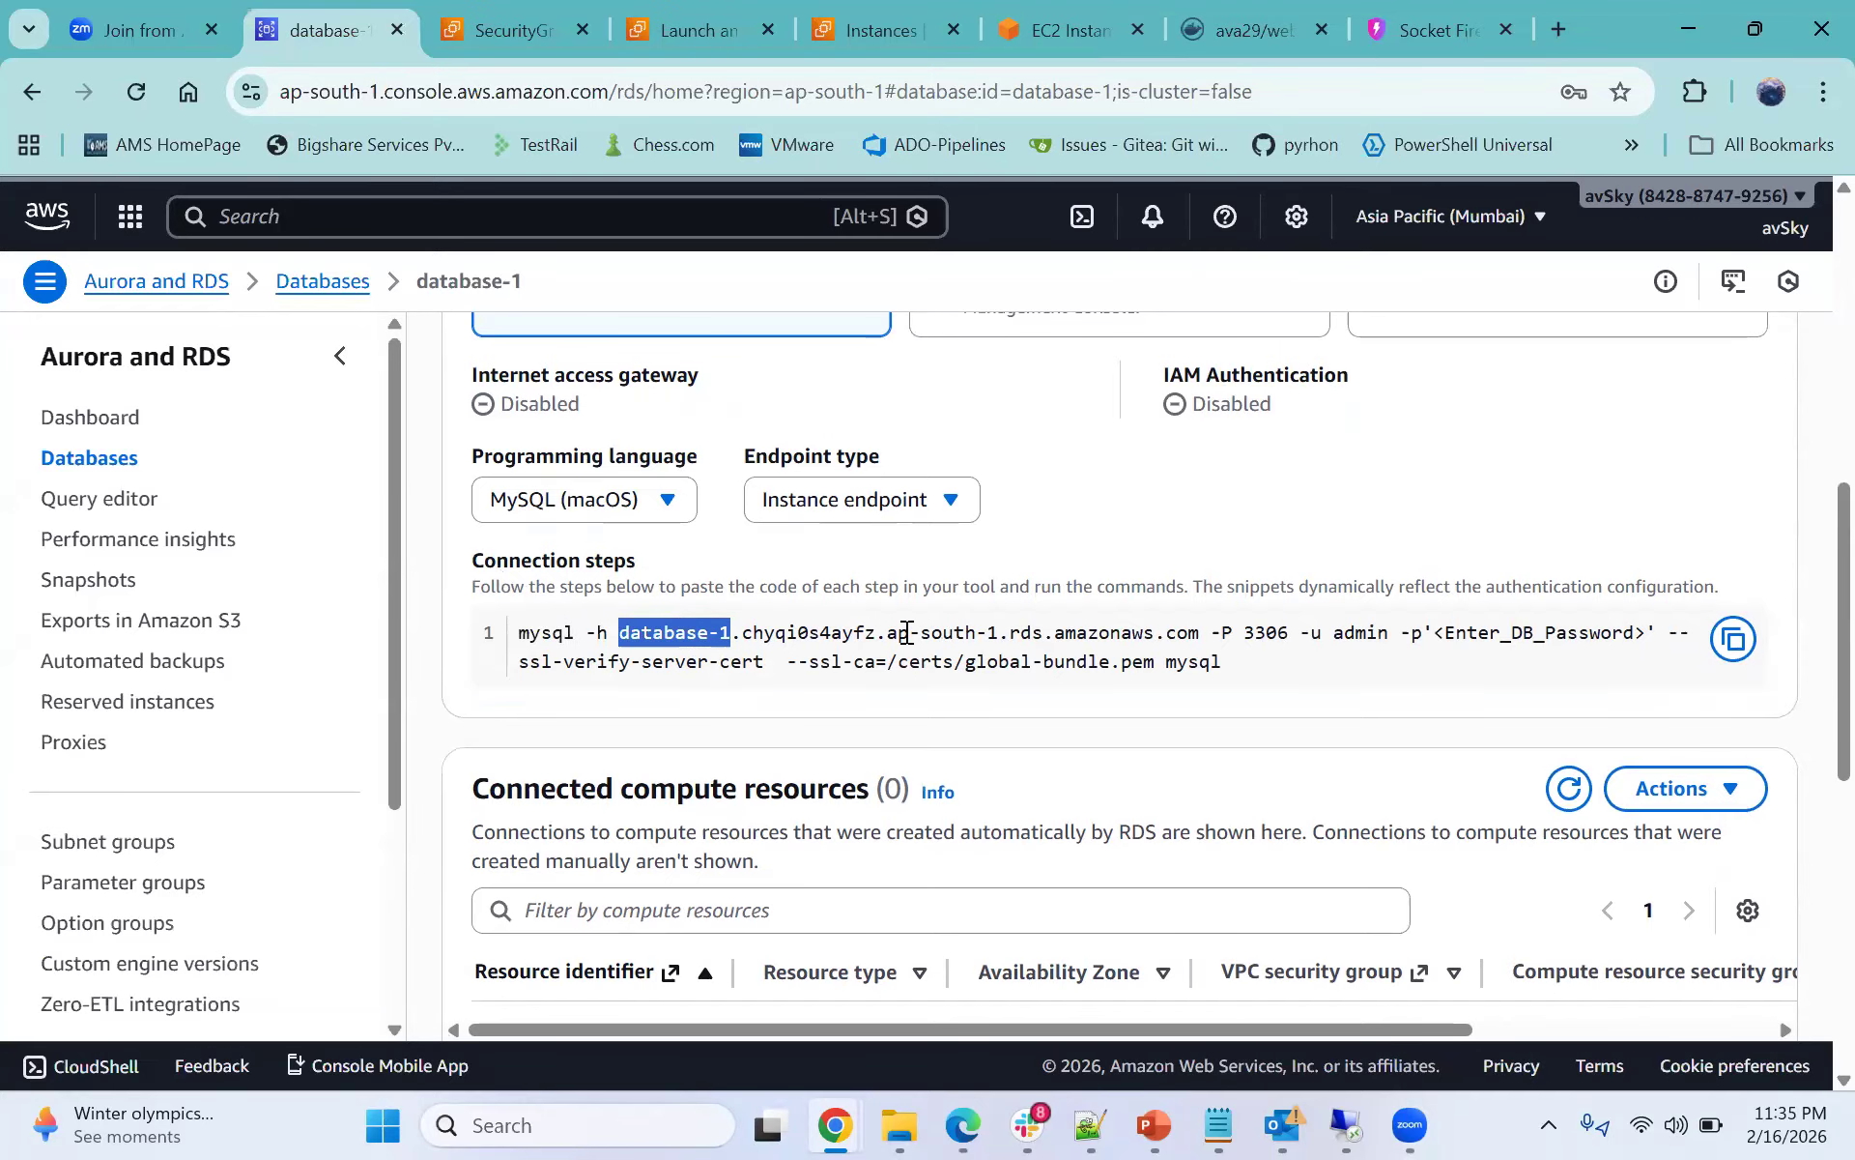
pyautogui.click(614, 657)
pyautogui.moveTo(620, 634); pyautogui.dragTo(1201, 635)
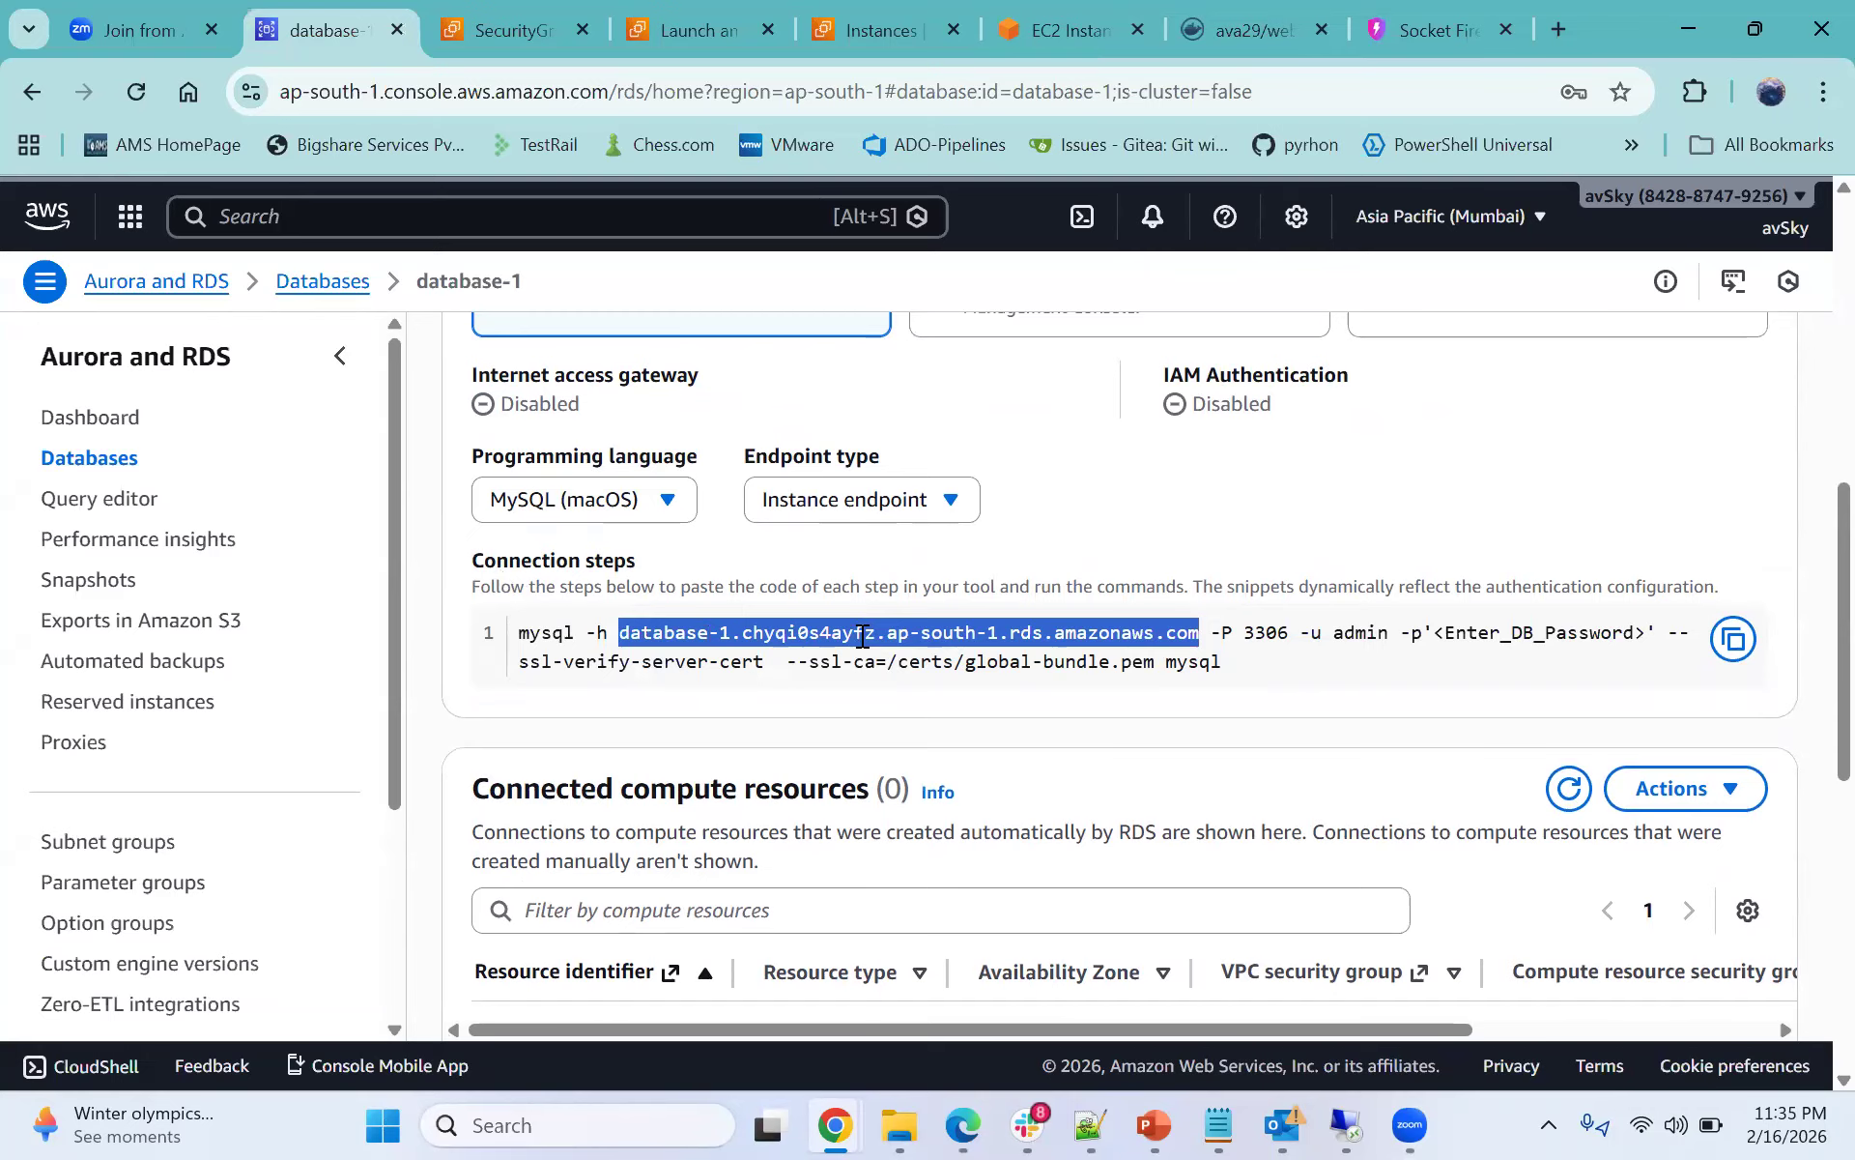
pyautogui.click(1256, 652)
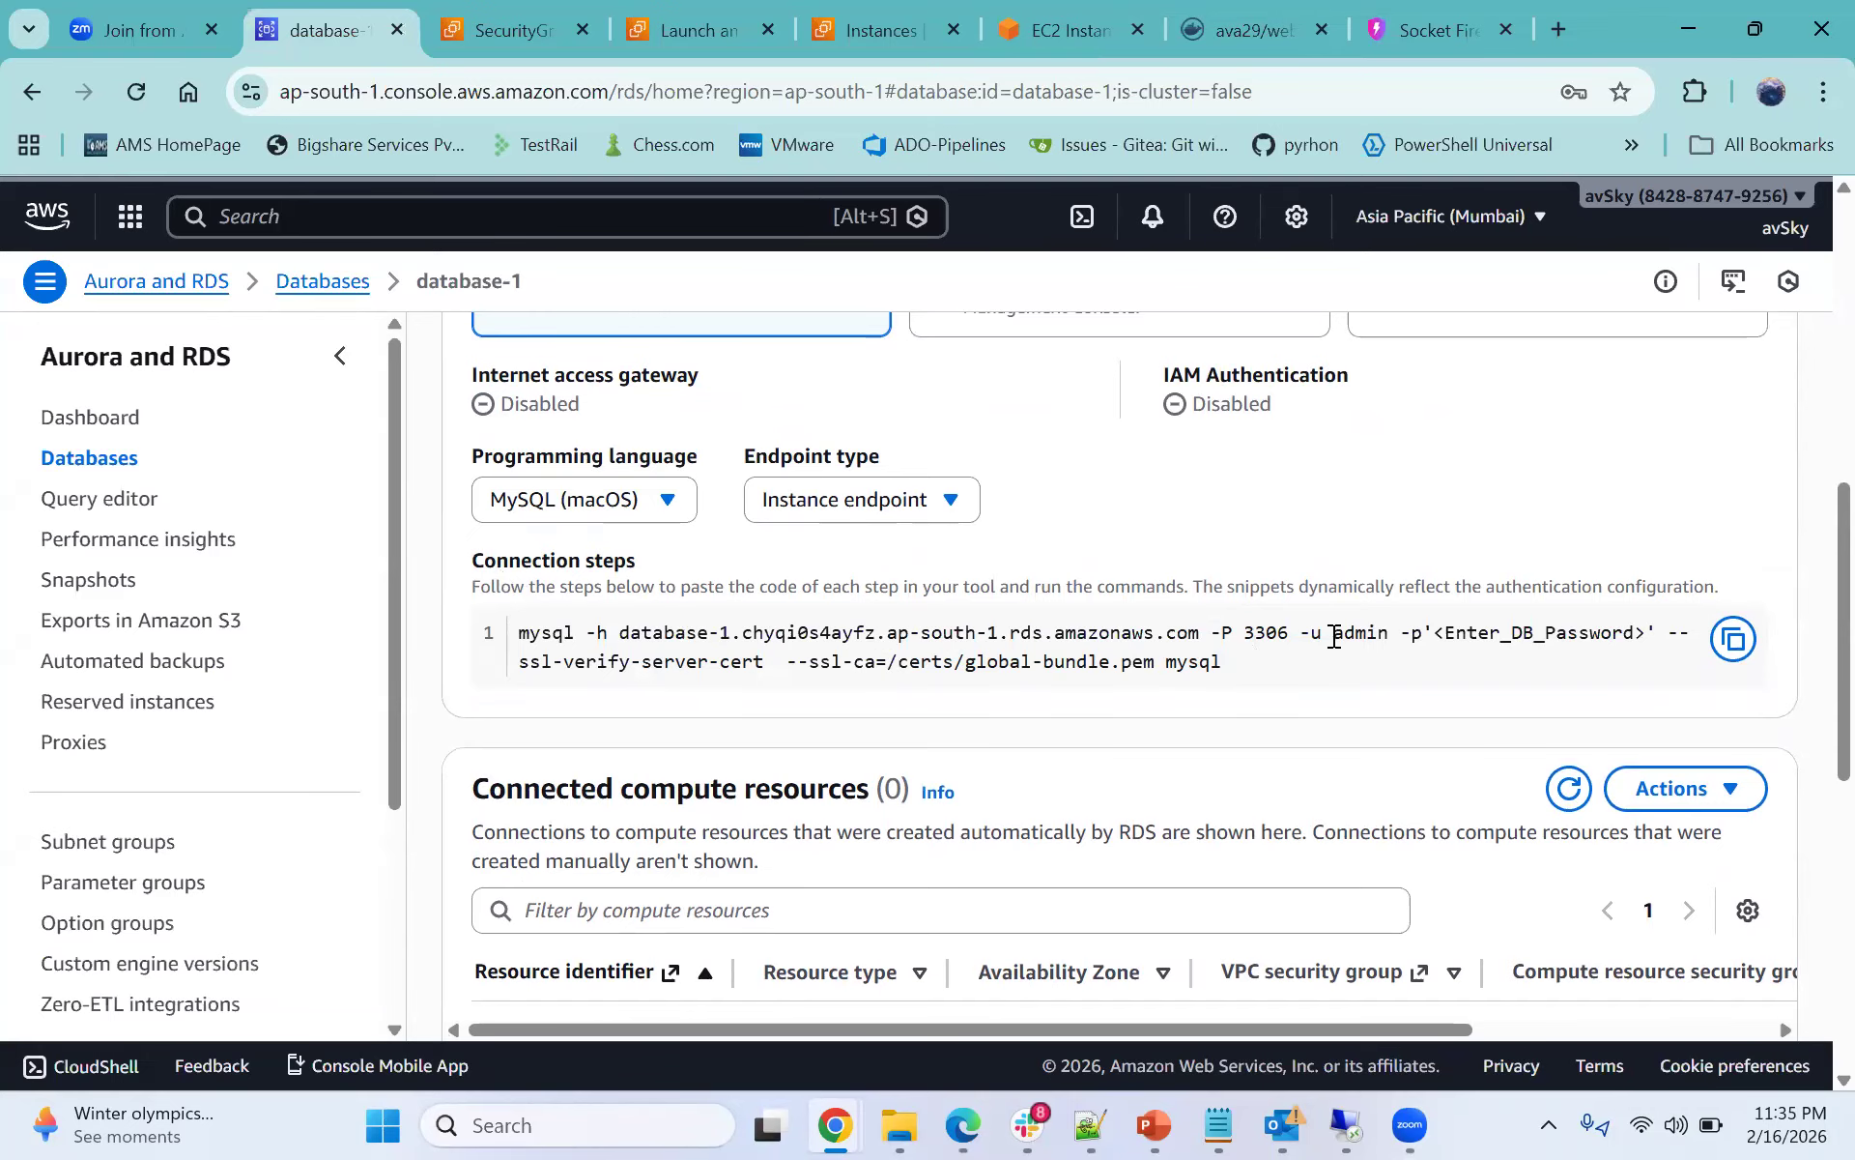
pyautogui.doubleClick(1277, 638)
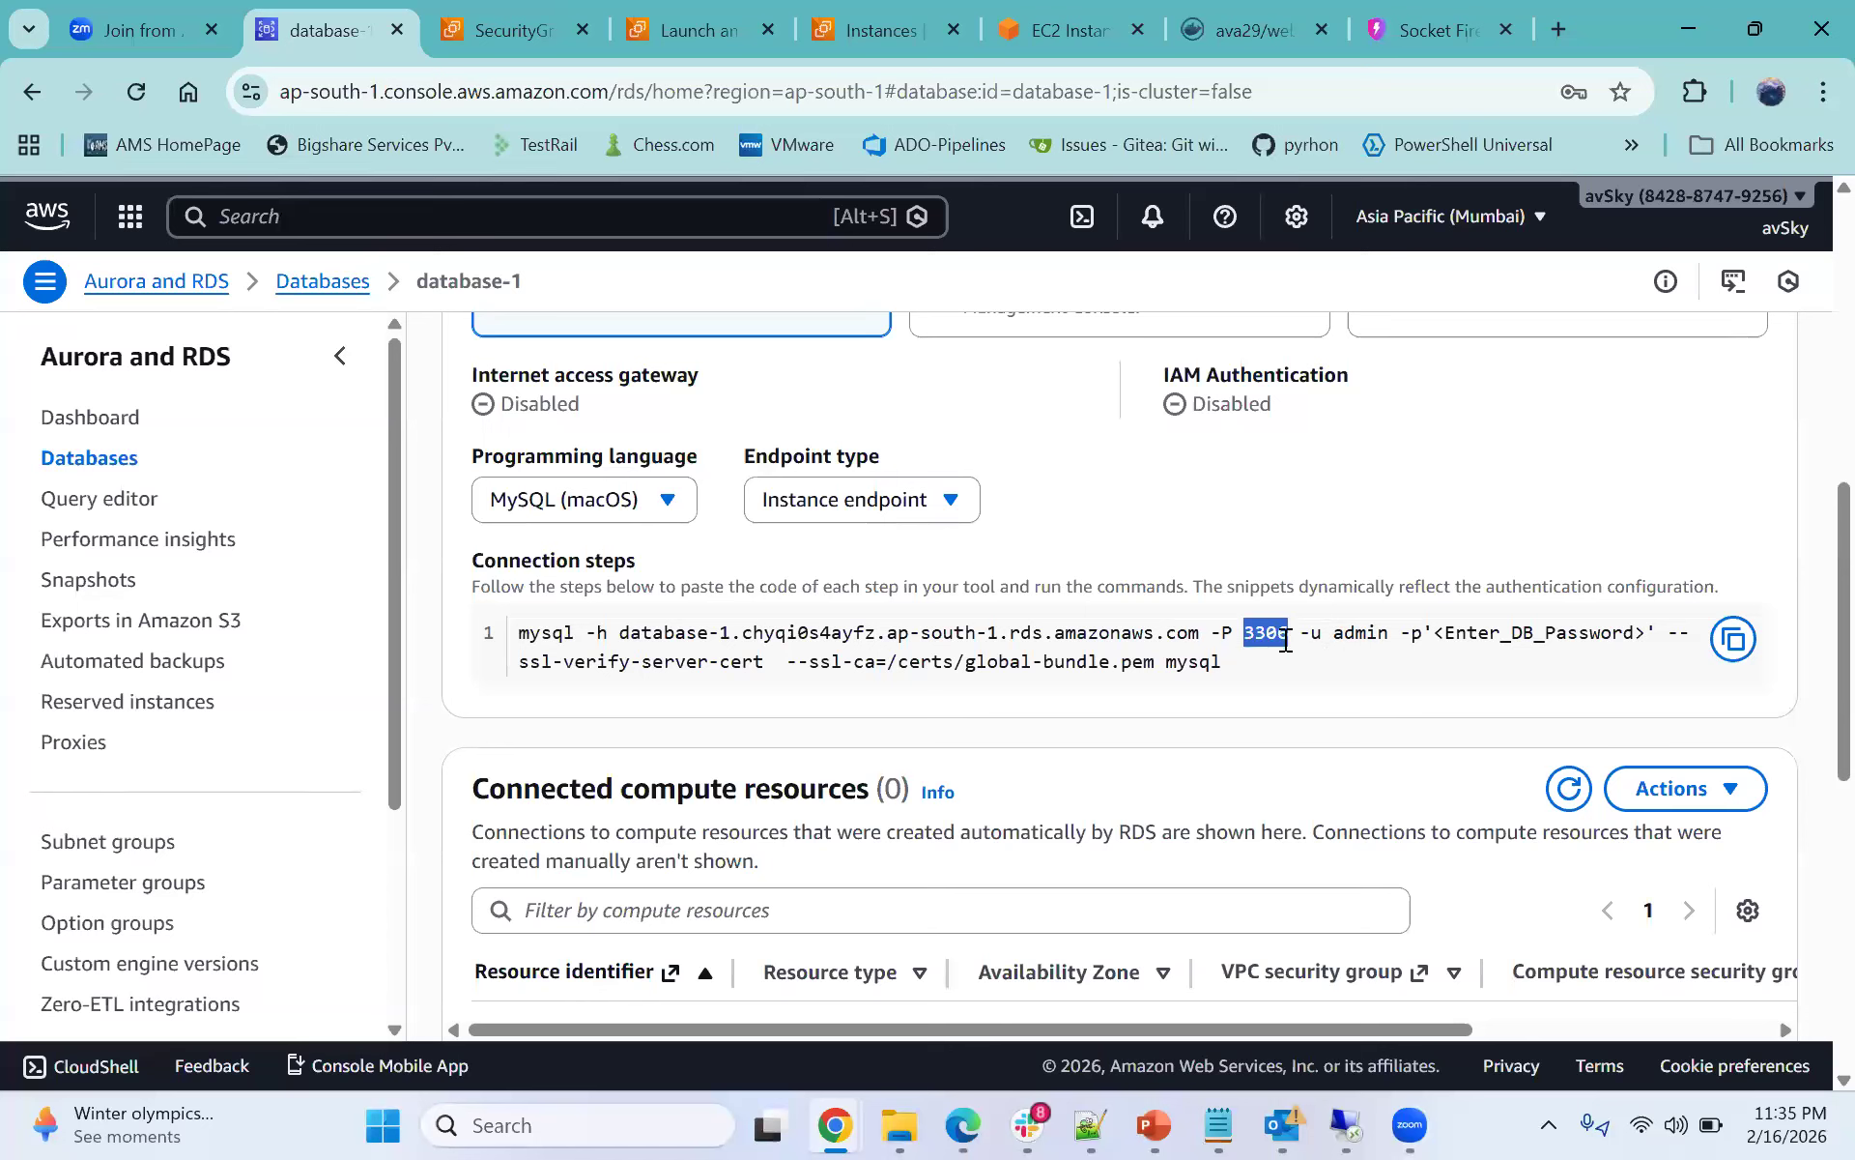
pyautogui.moveTo(1334, 638); pyautogui.dragTo(1642, 640)
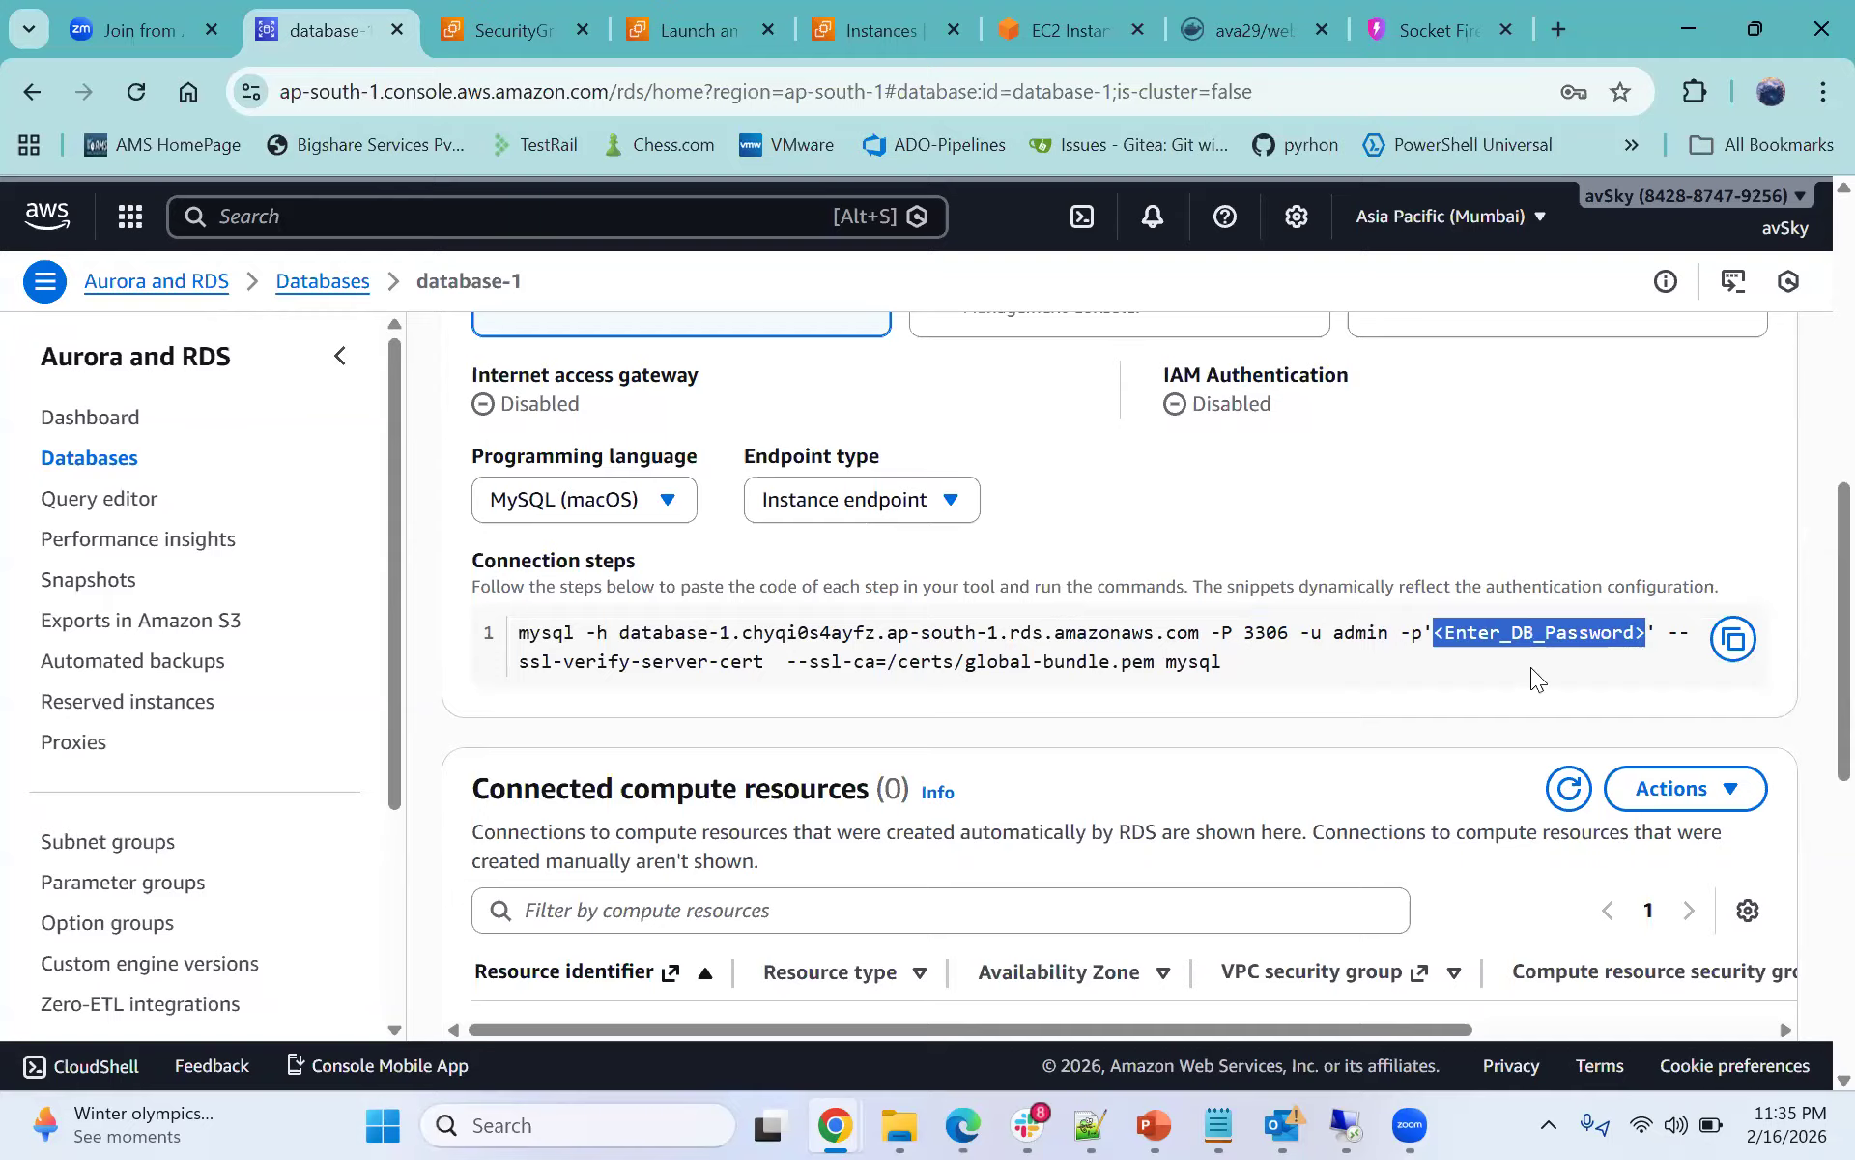
pyautogui.moveTo(520, 662); pyautogui.dragTo(1256, 691)
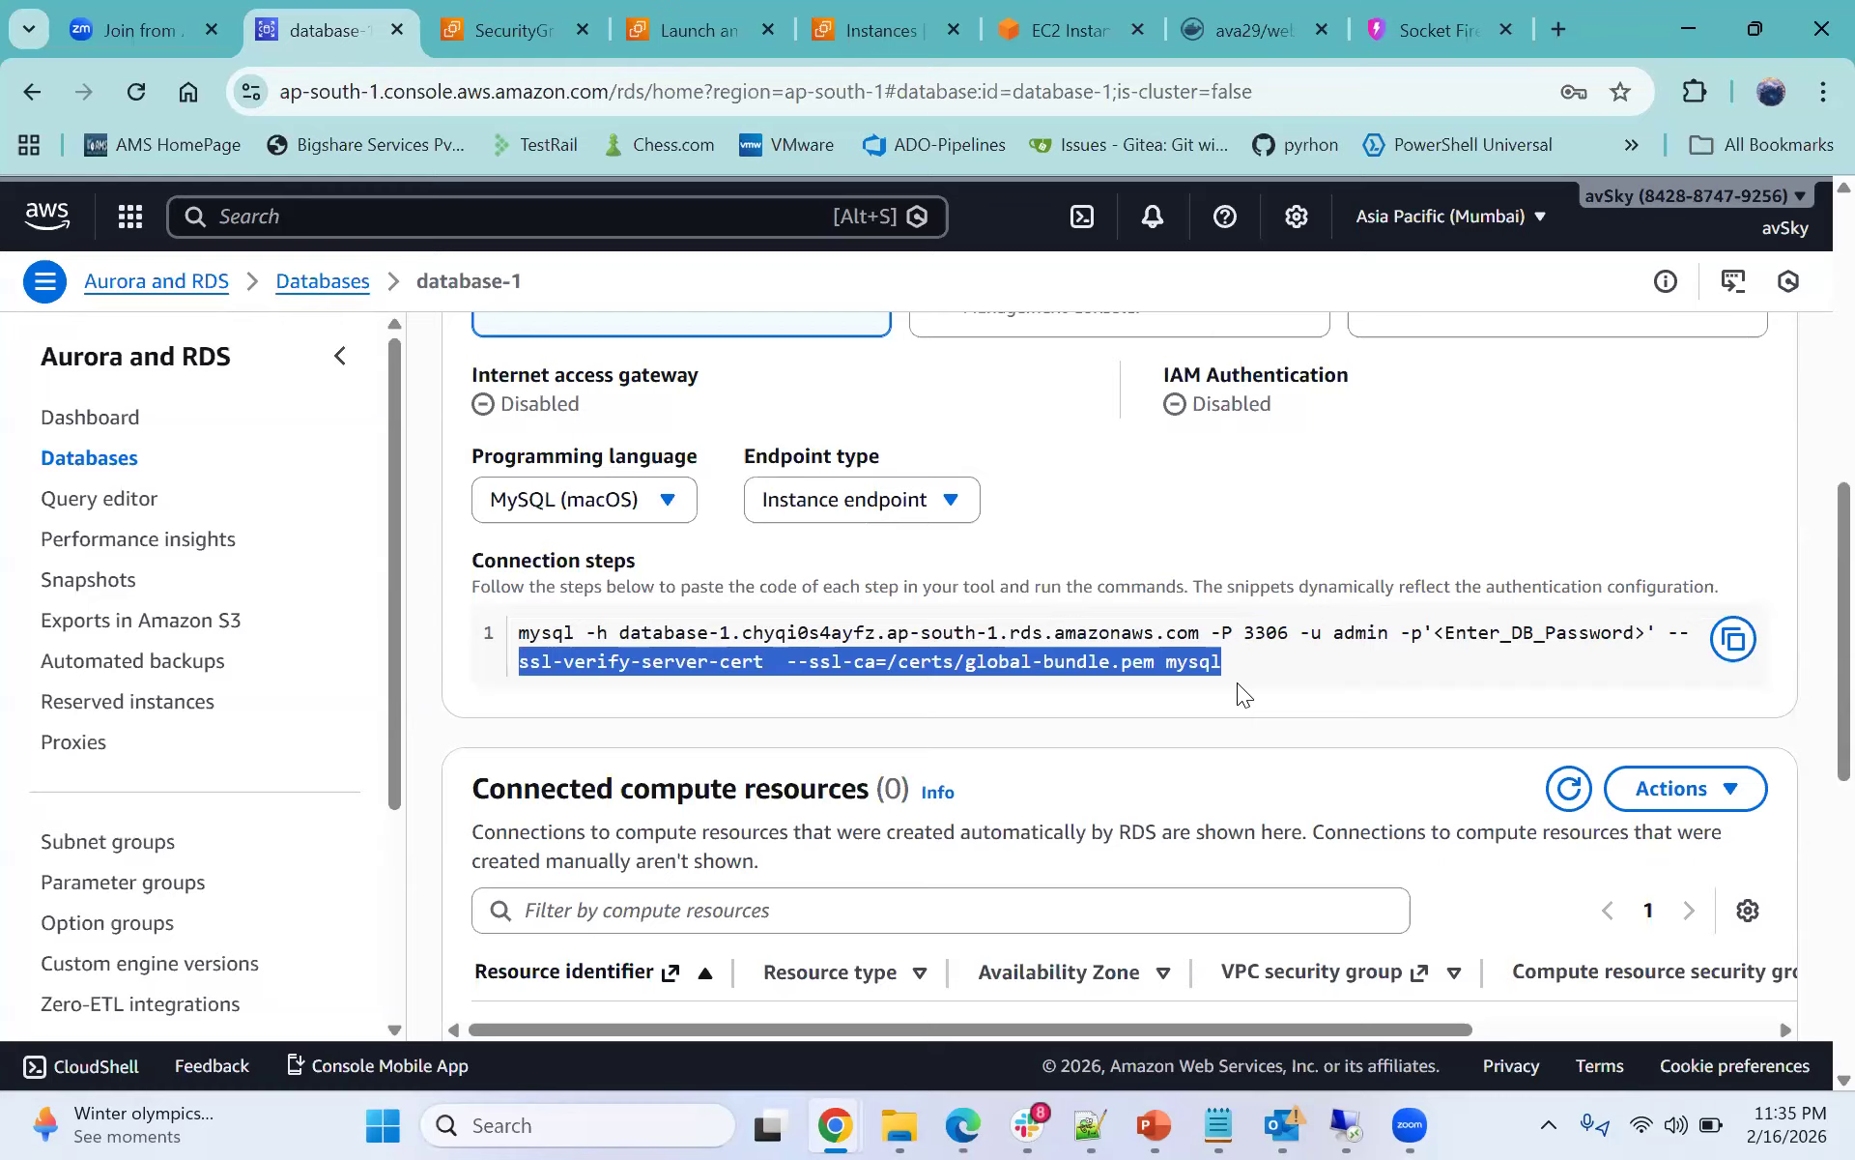
pyautogui.click(867, 663)
pyautogui.moveTo(623, 639); pyautogui.dragTo(1200, 628)
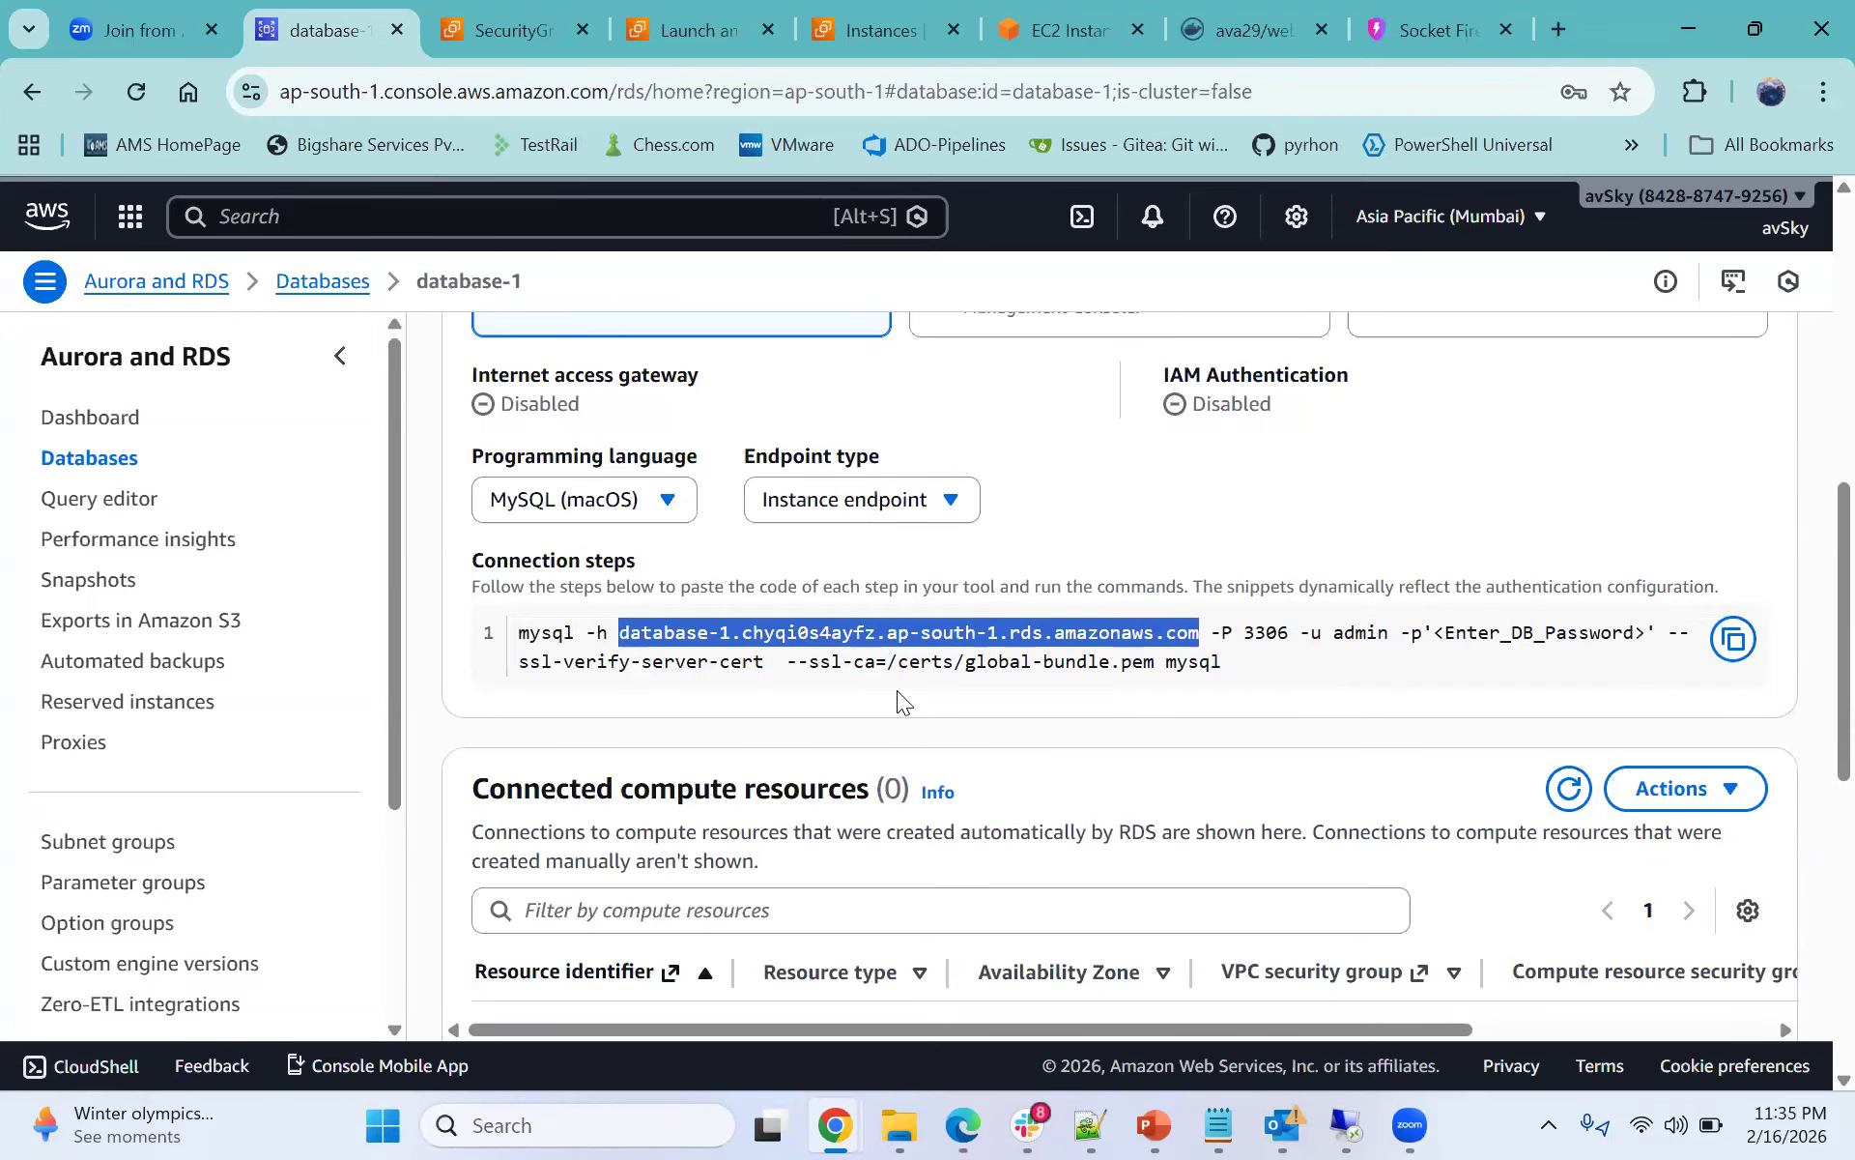
# - Review database-1's connected compute resources and security group rules around the connection snippet
pyautogui.scroll(1, 911, 737)
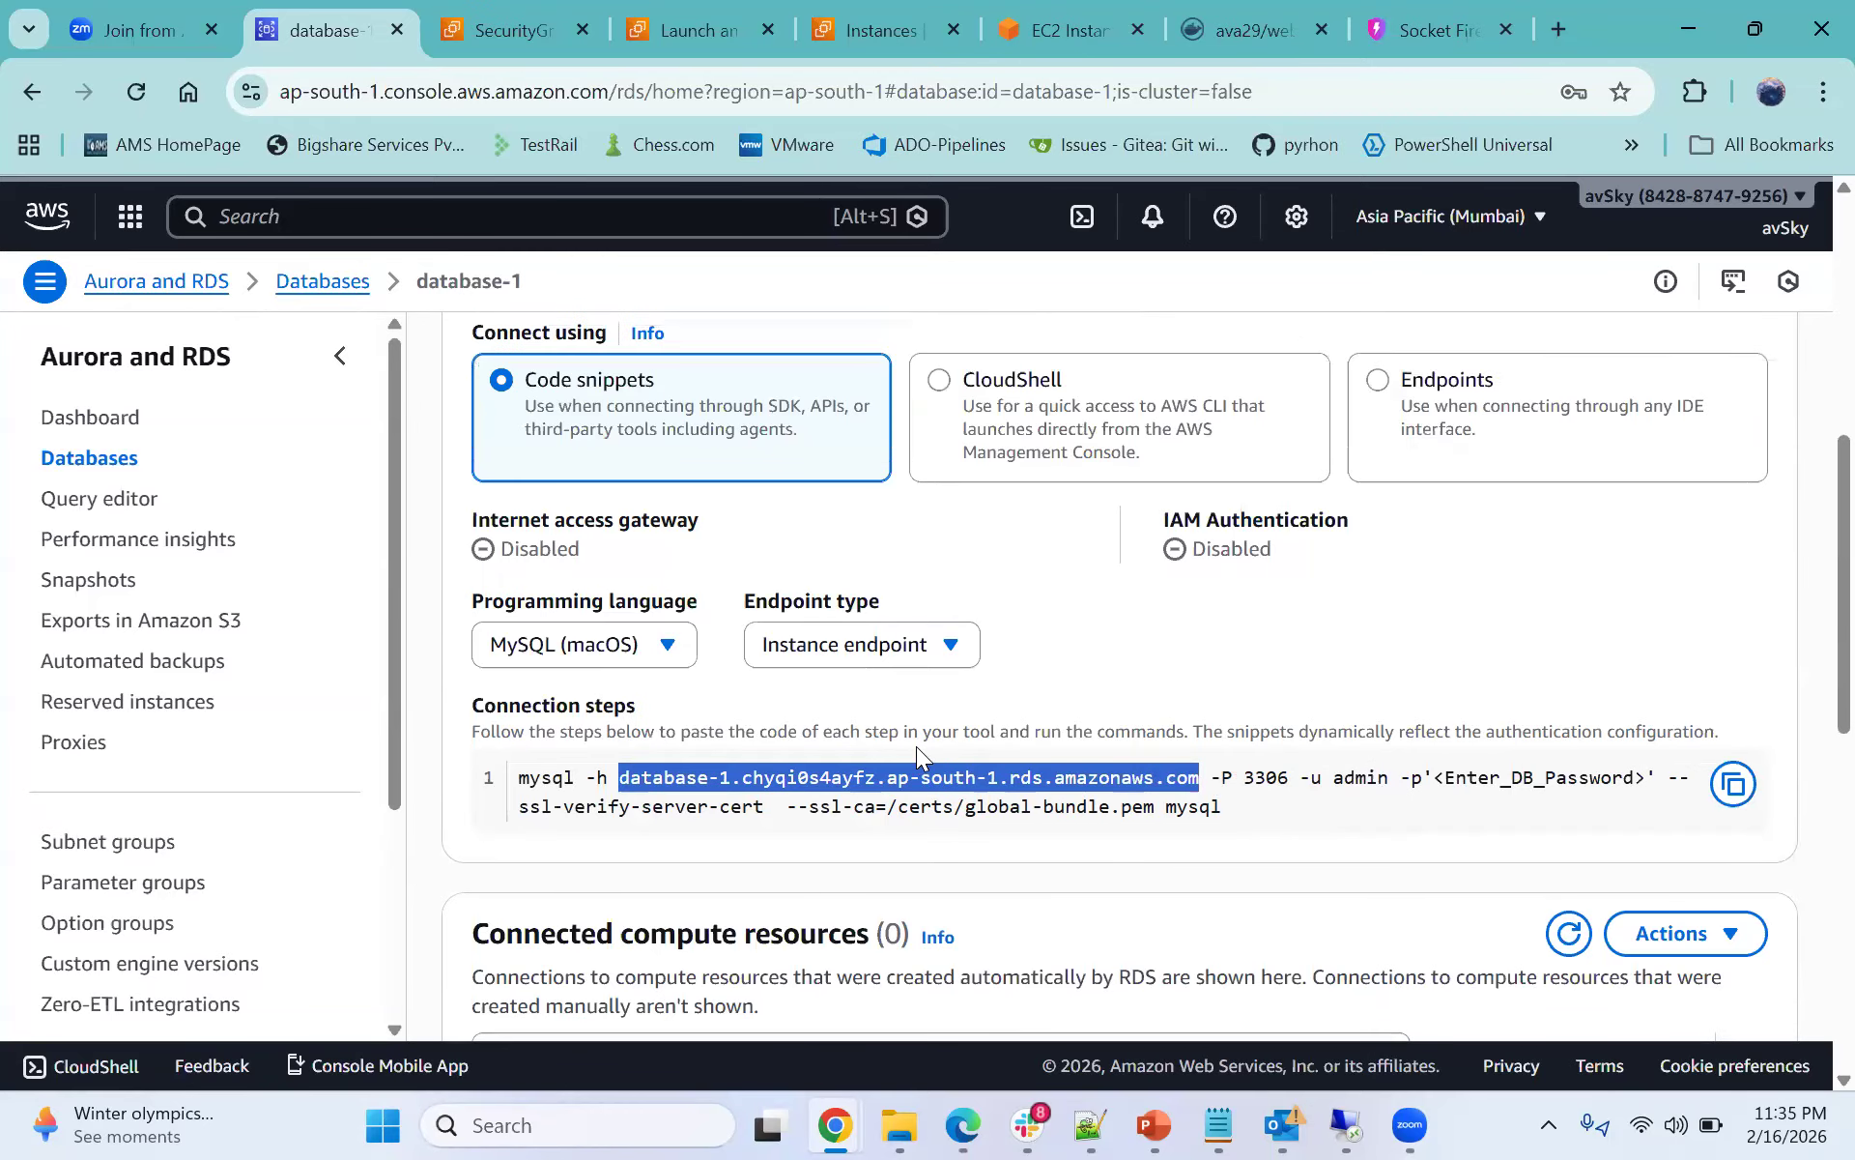
pyautogui.scroll(-3, 1200, 576)
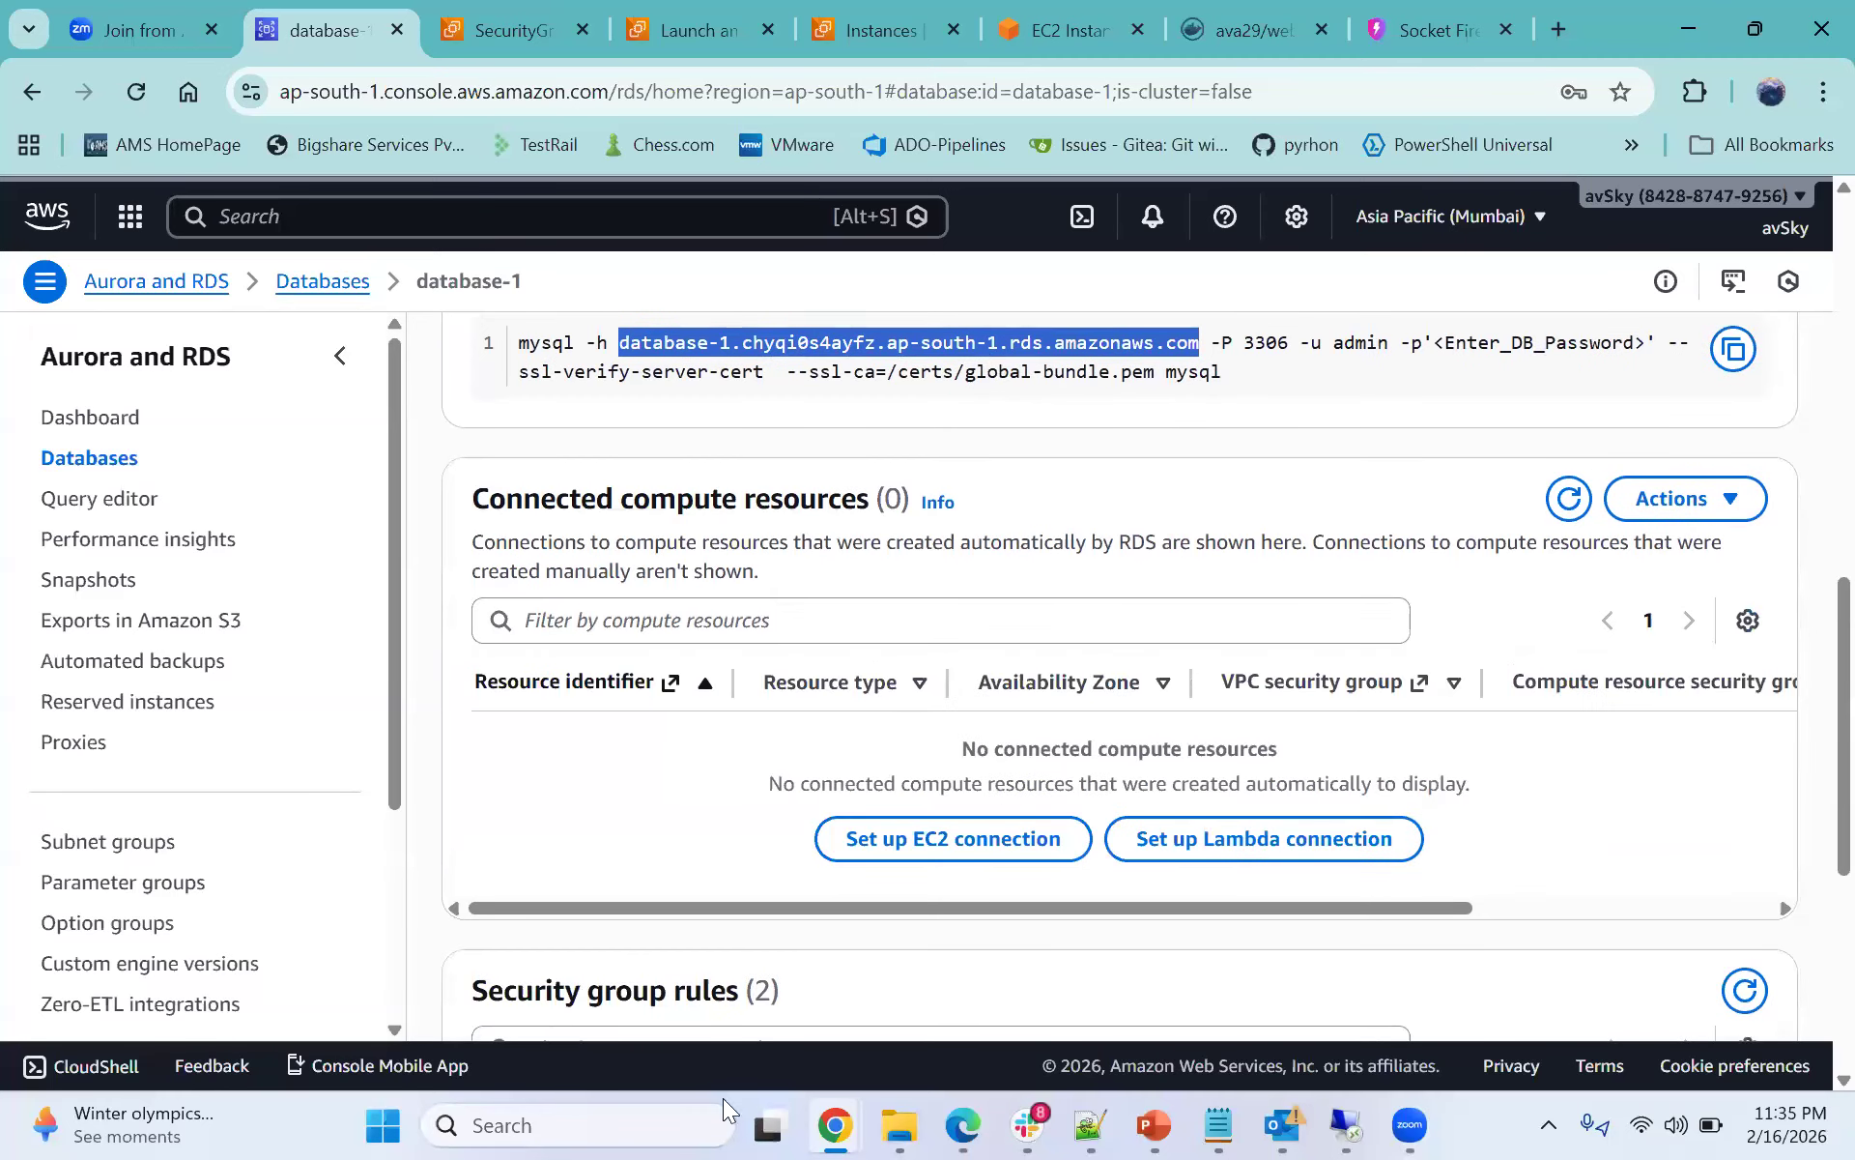
pyautogui.scroll(3, 932, 777)
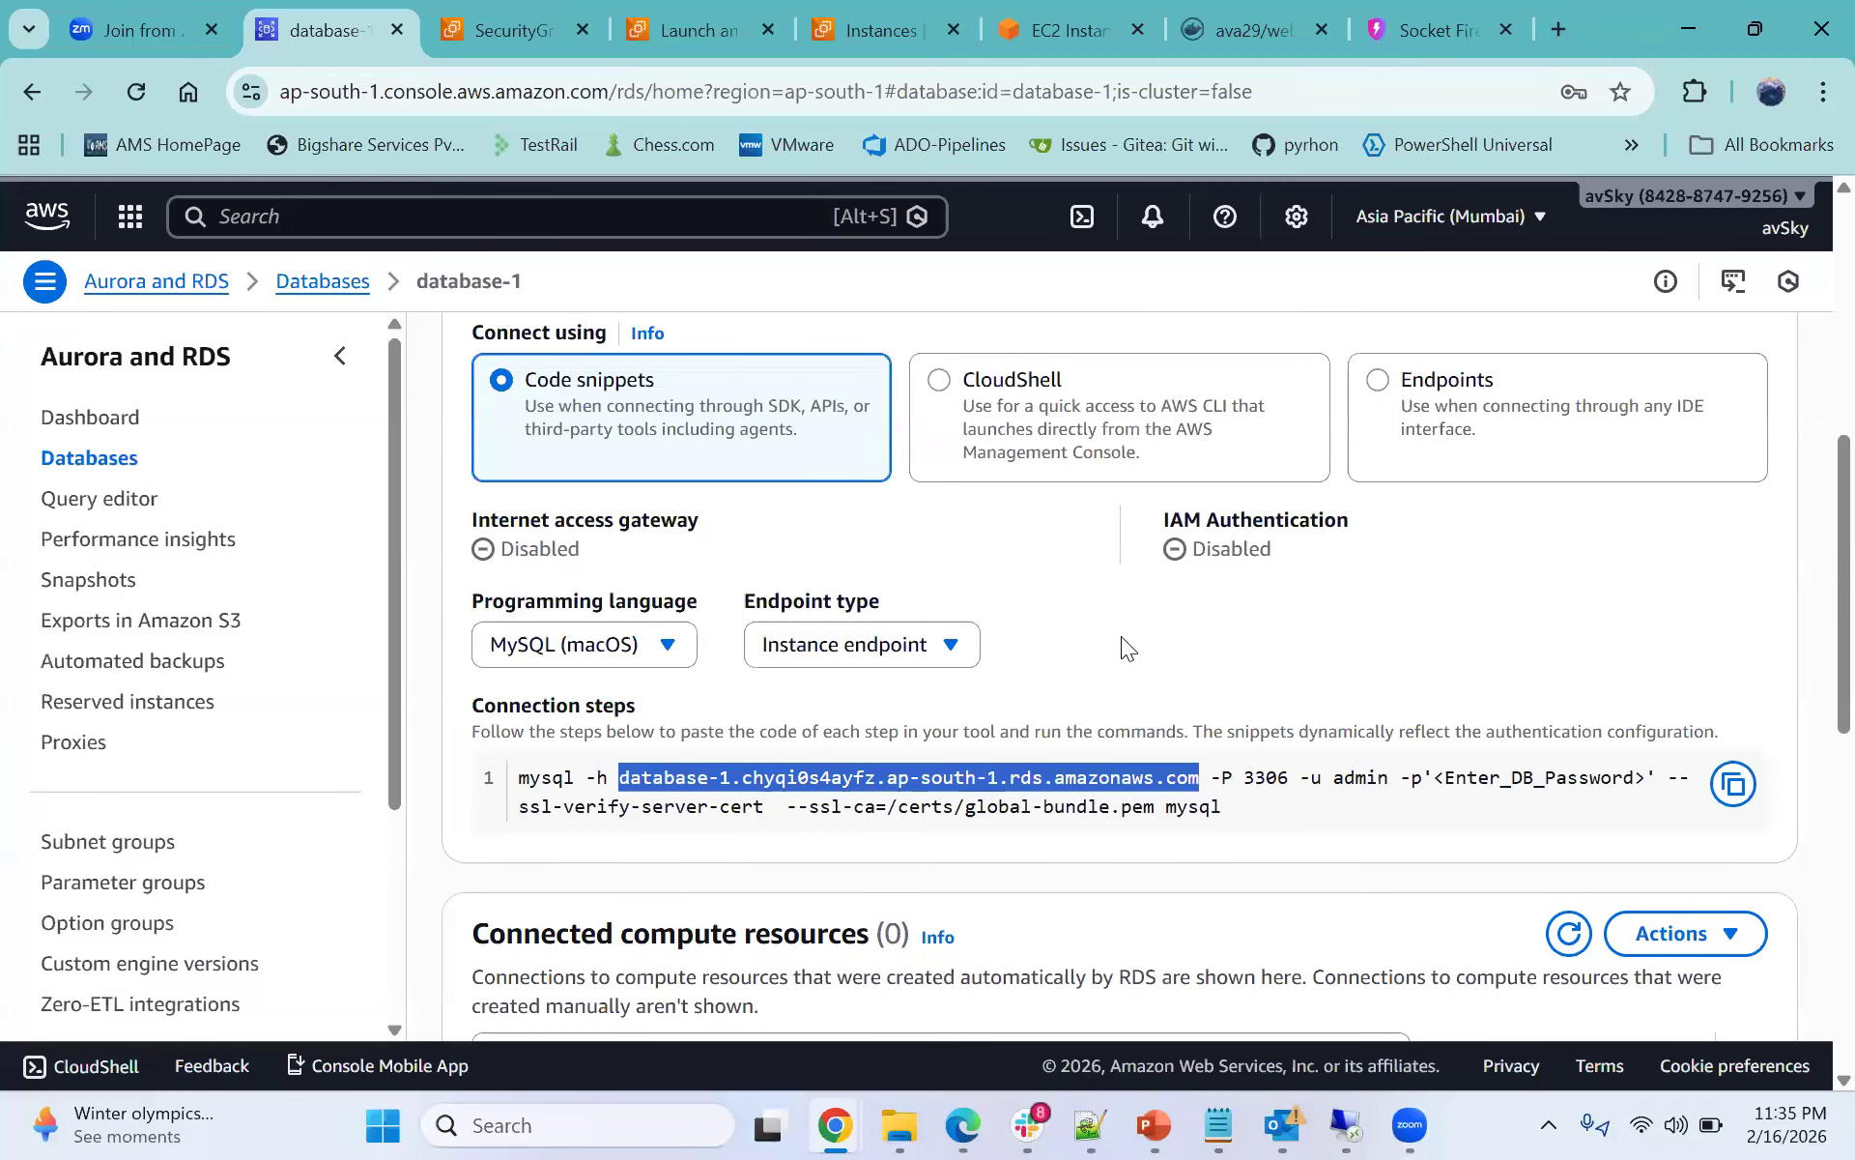
pyautogui.scroll(-5, 1121, 636)
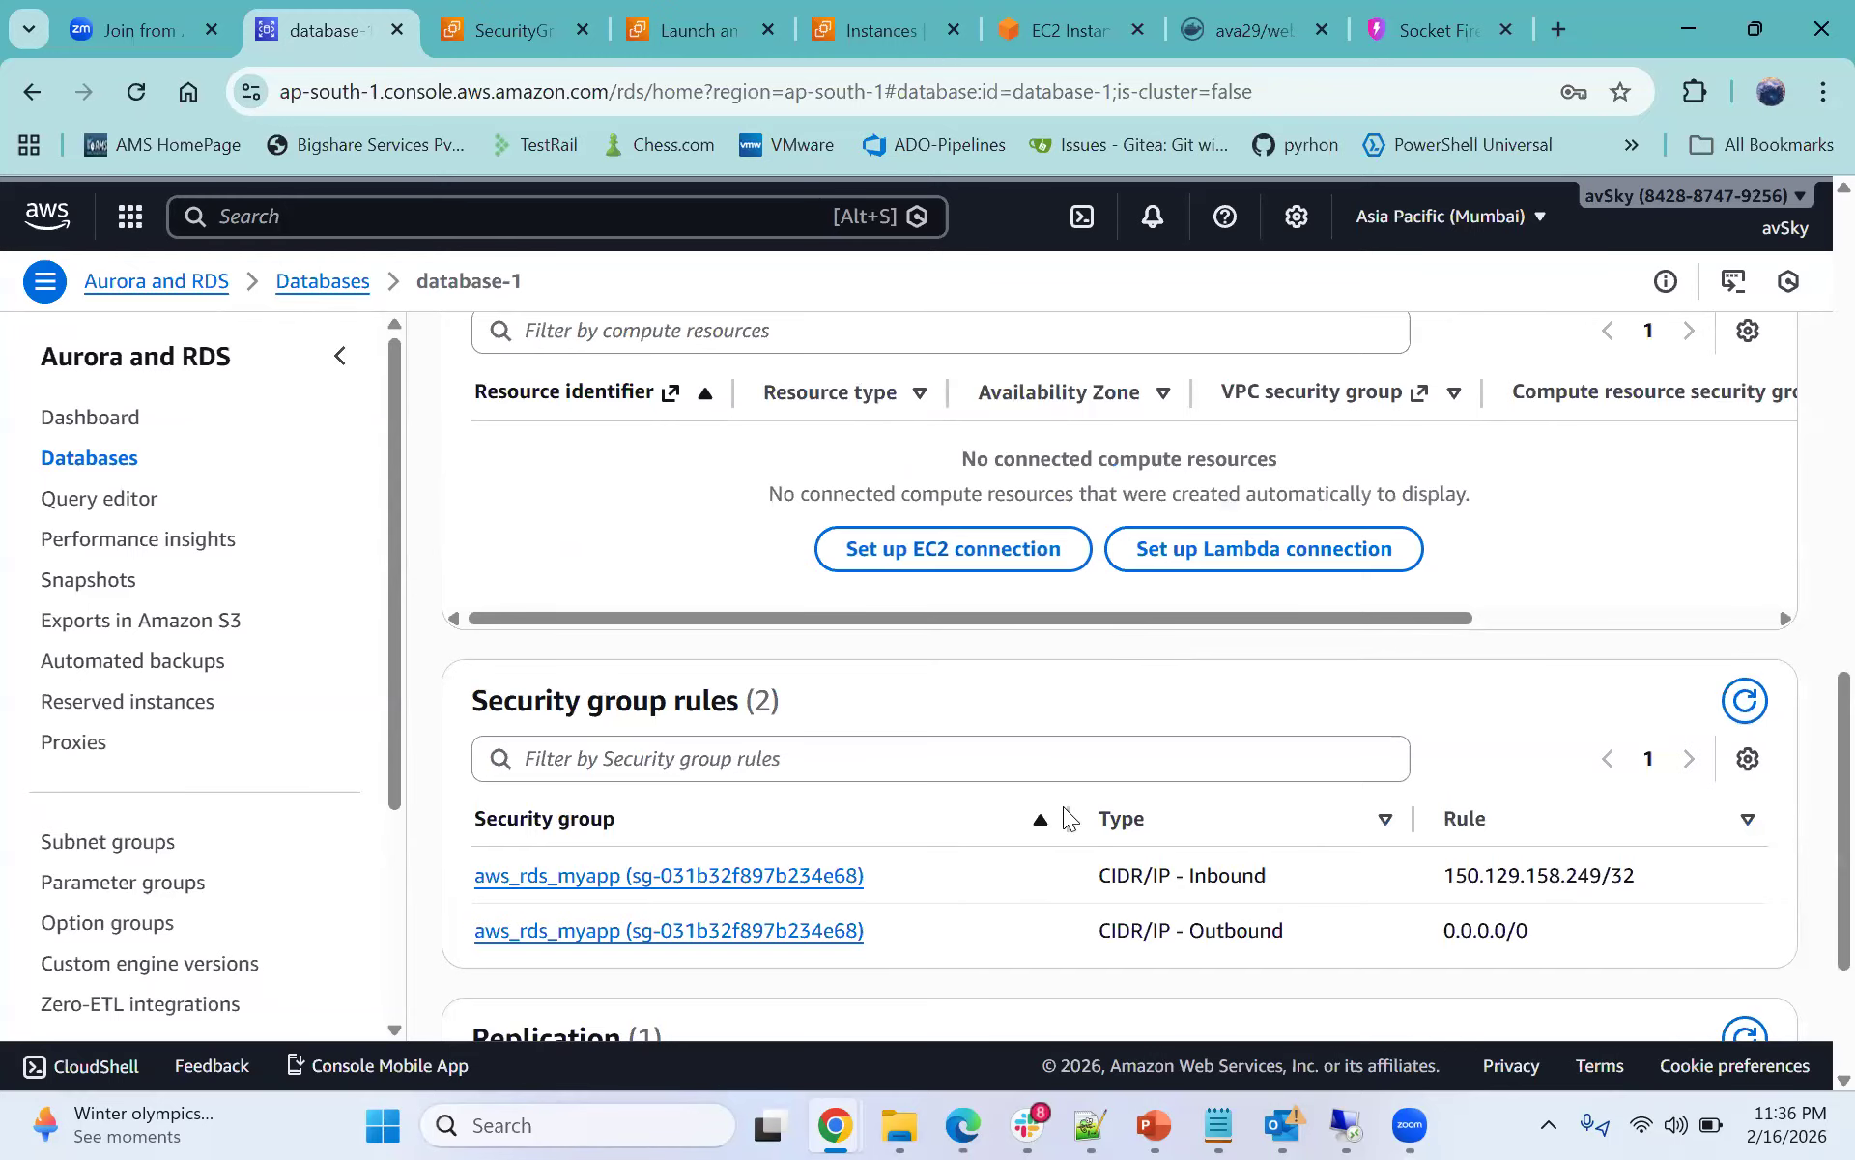
pyautogui.scroll(1, 619, 770)
pyautogui.scroll(2, 1422, 750)
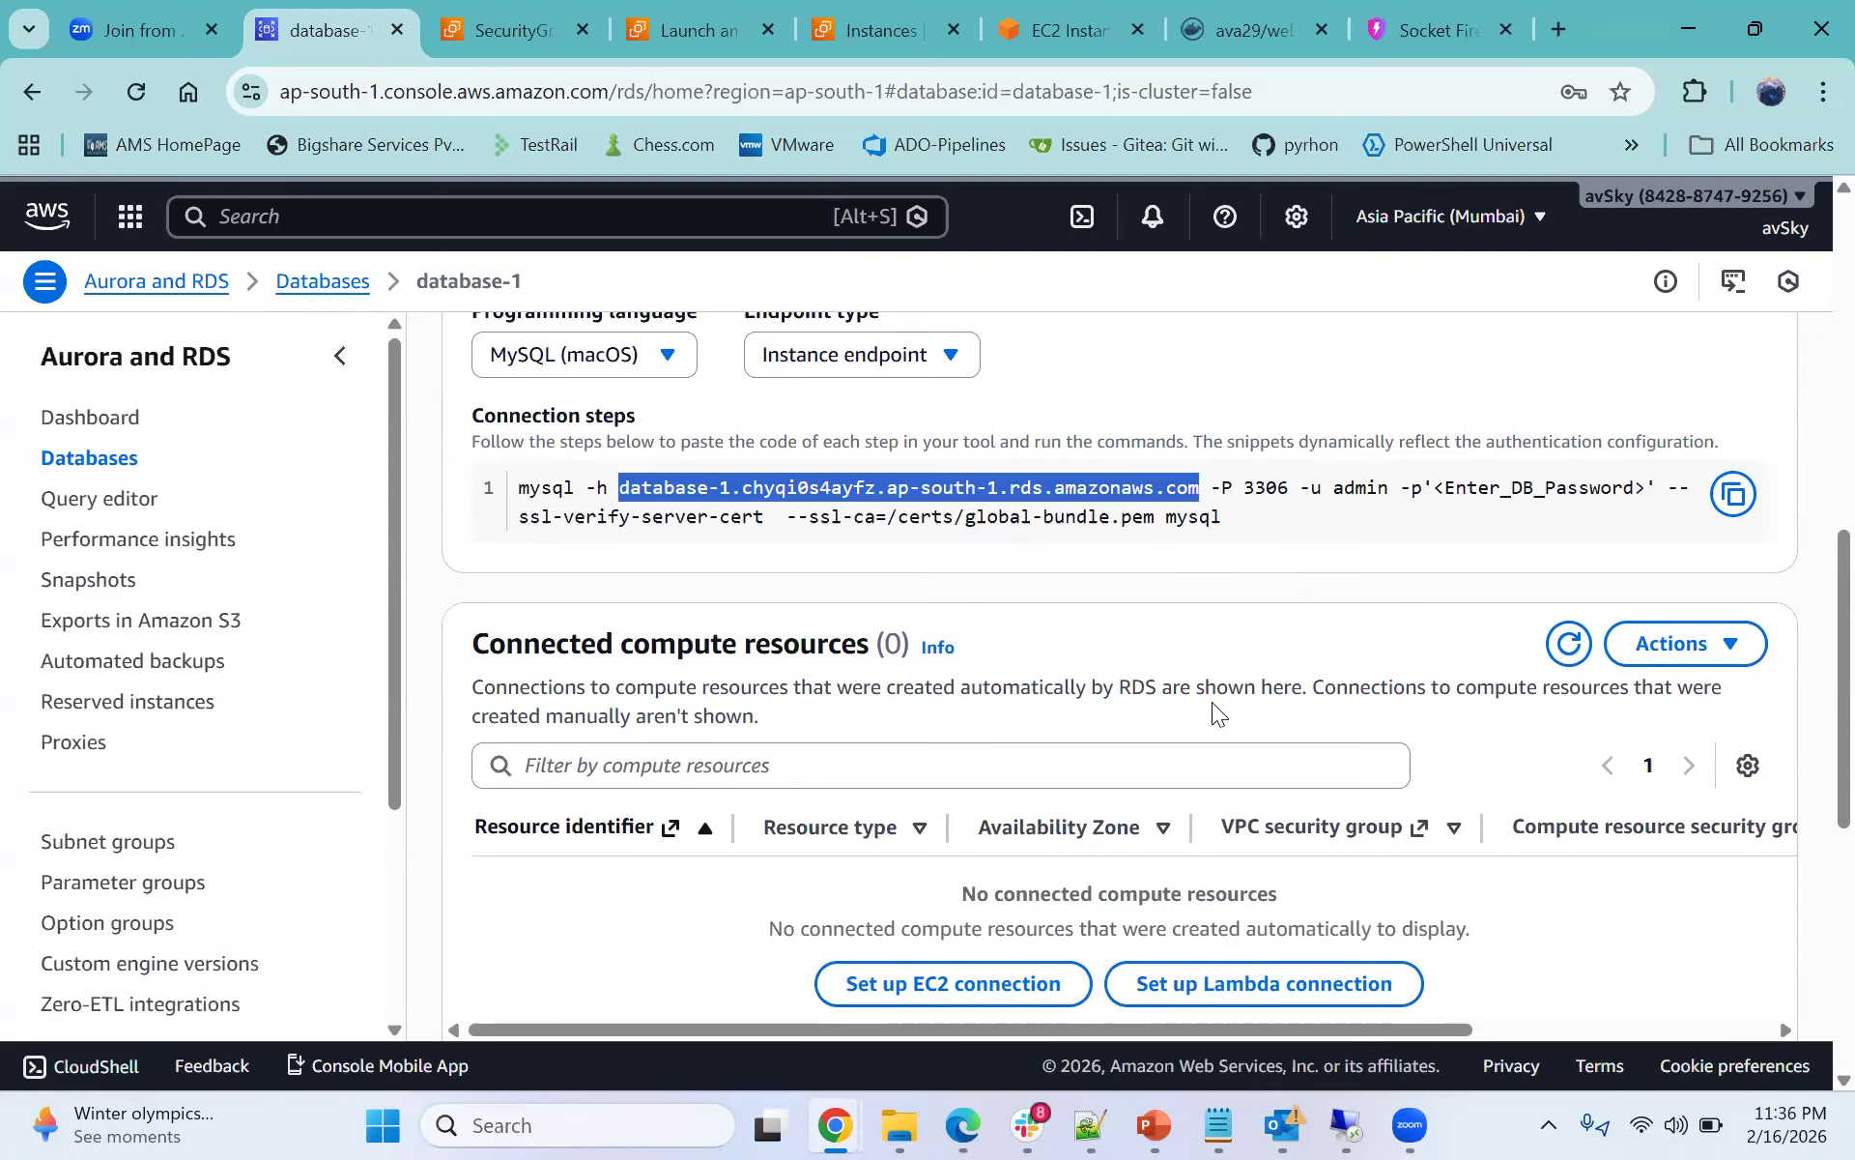
pyautogui.click(637, 499)
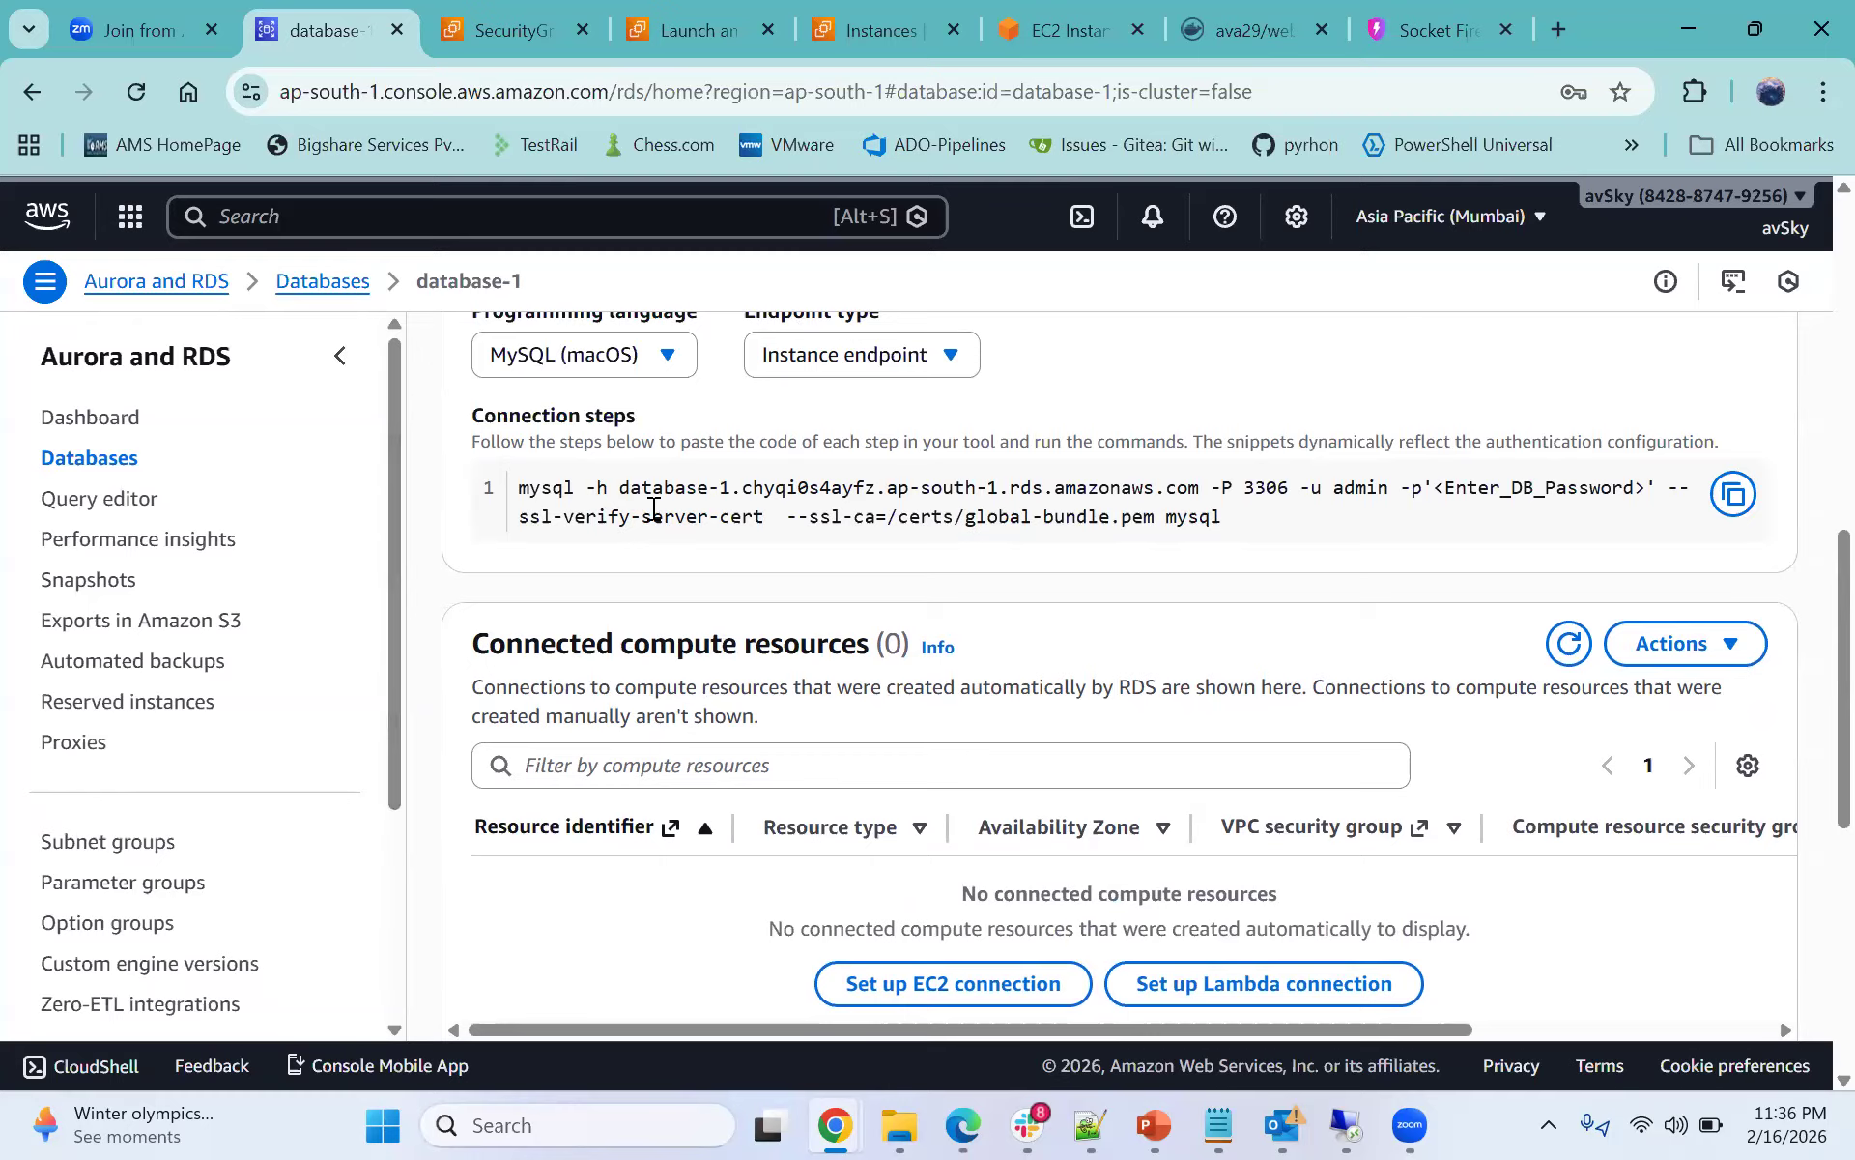
pyautogui.moveTo(470, 414); pyautogui.dragTo(1268, 568)
pyautogui.click(1237, 526)
# - Compare the saved mysql:8.0 docker run client command in the notes with the RDS snippet, then return to the terminal
pyautogui.click(1216, 1124)
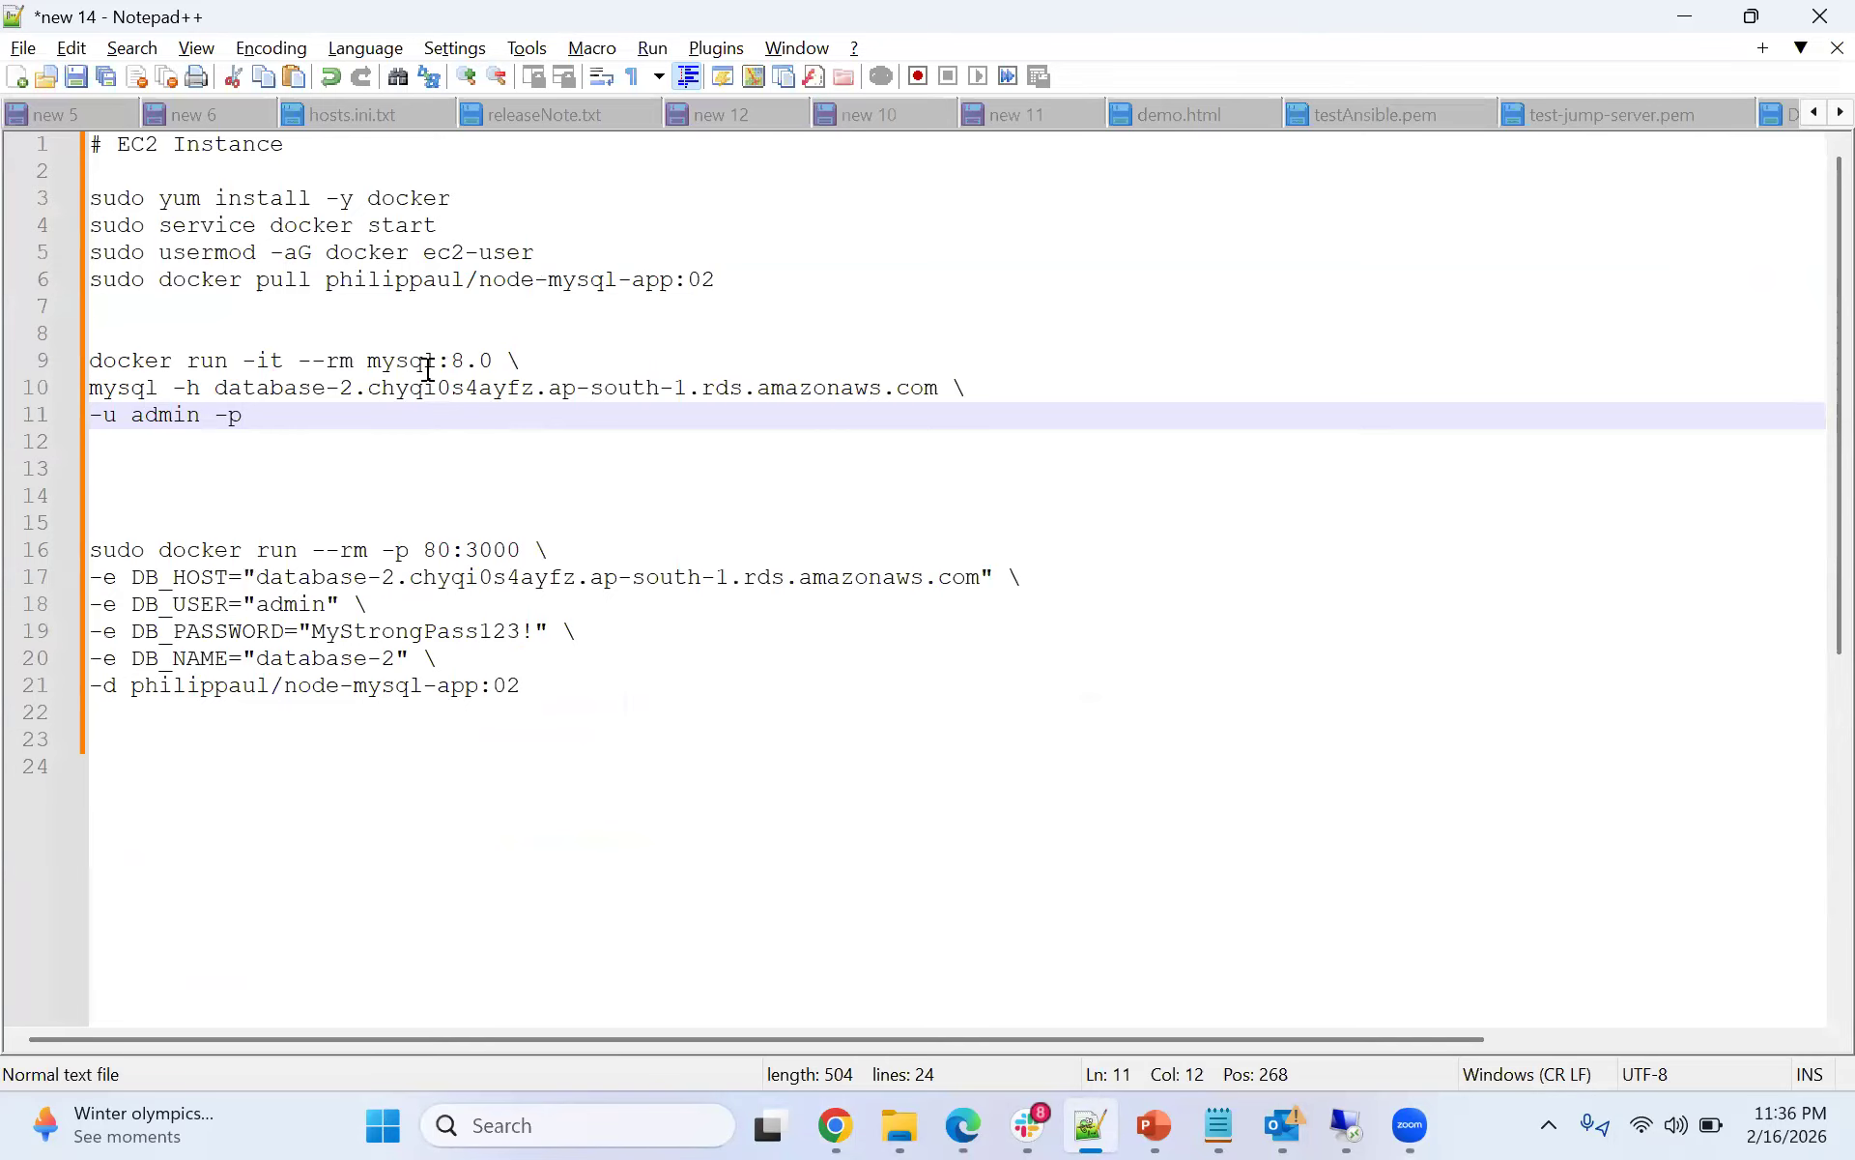
pyautogui.doubleClick(433, 363)
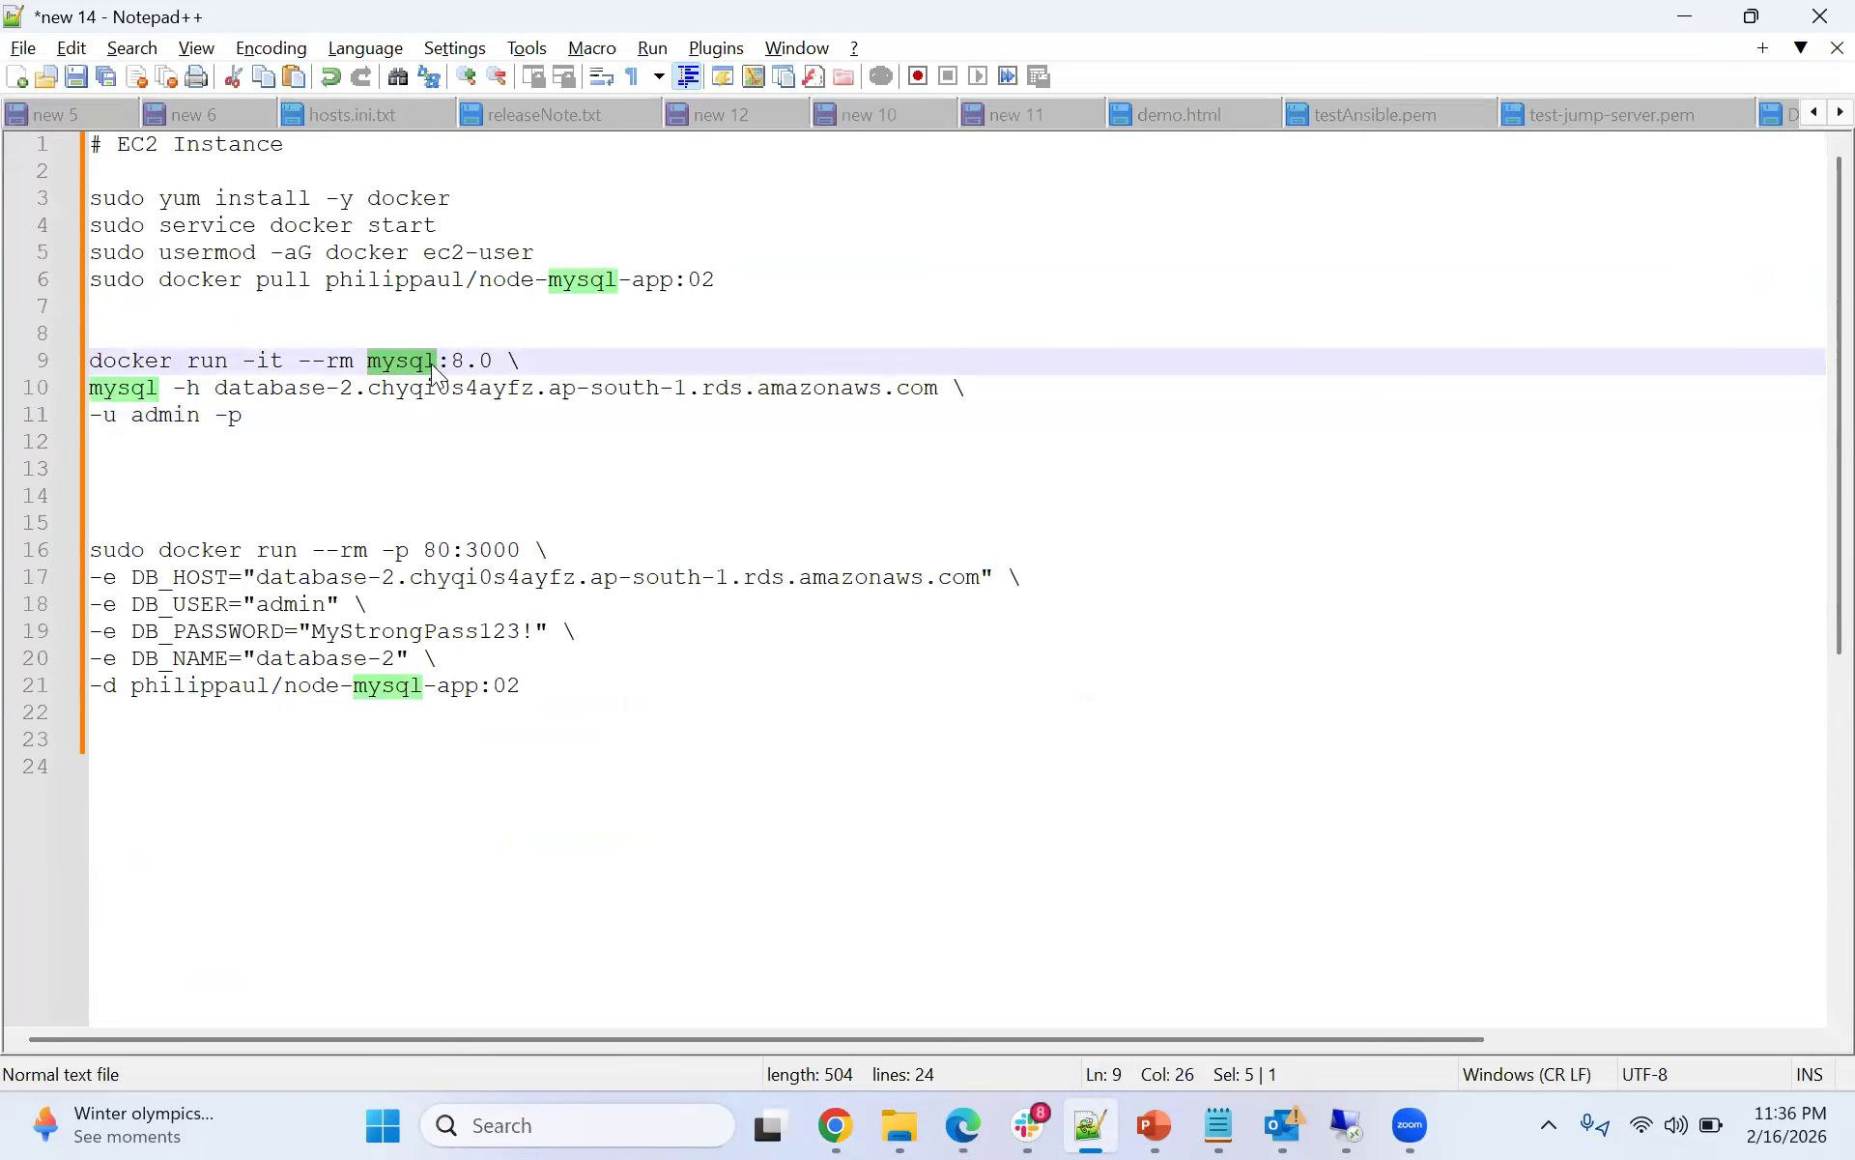
pyautogui.click(1687, 19)
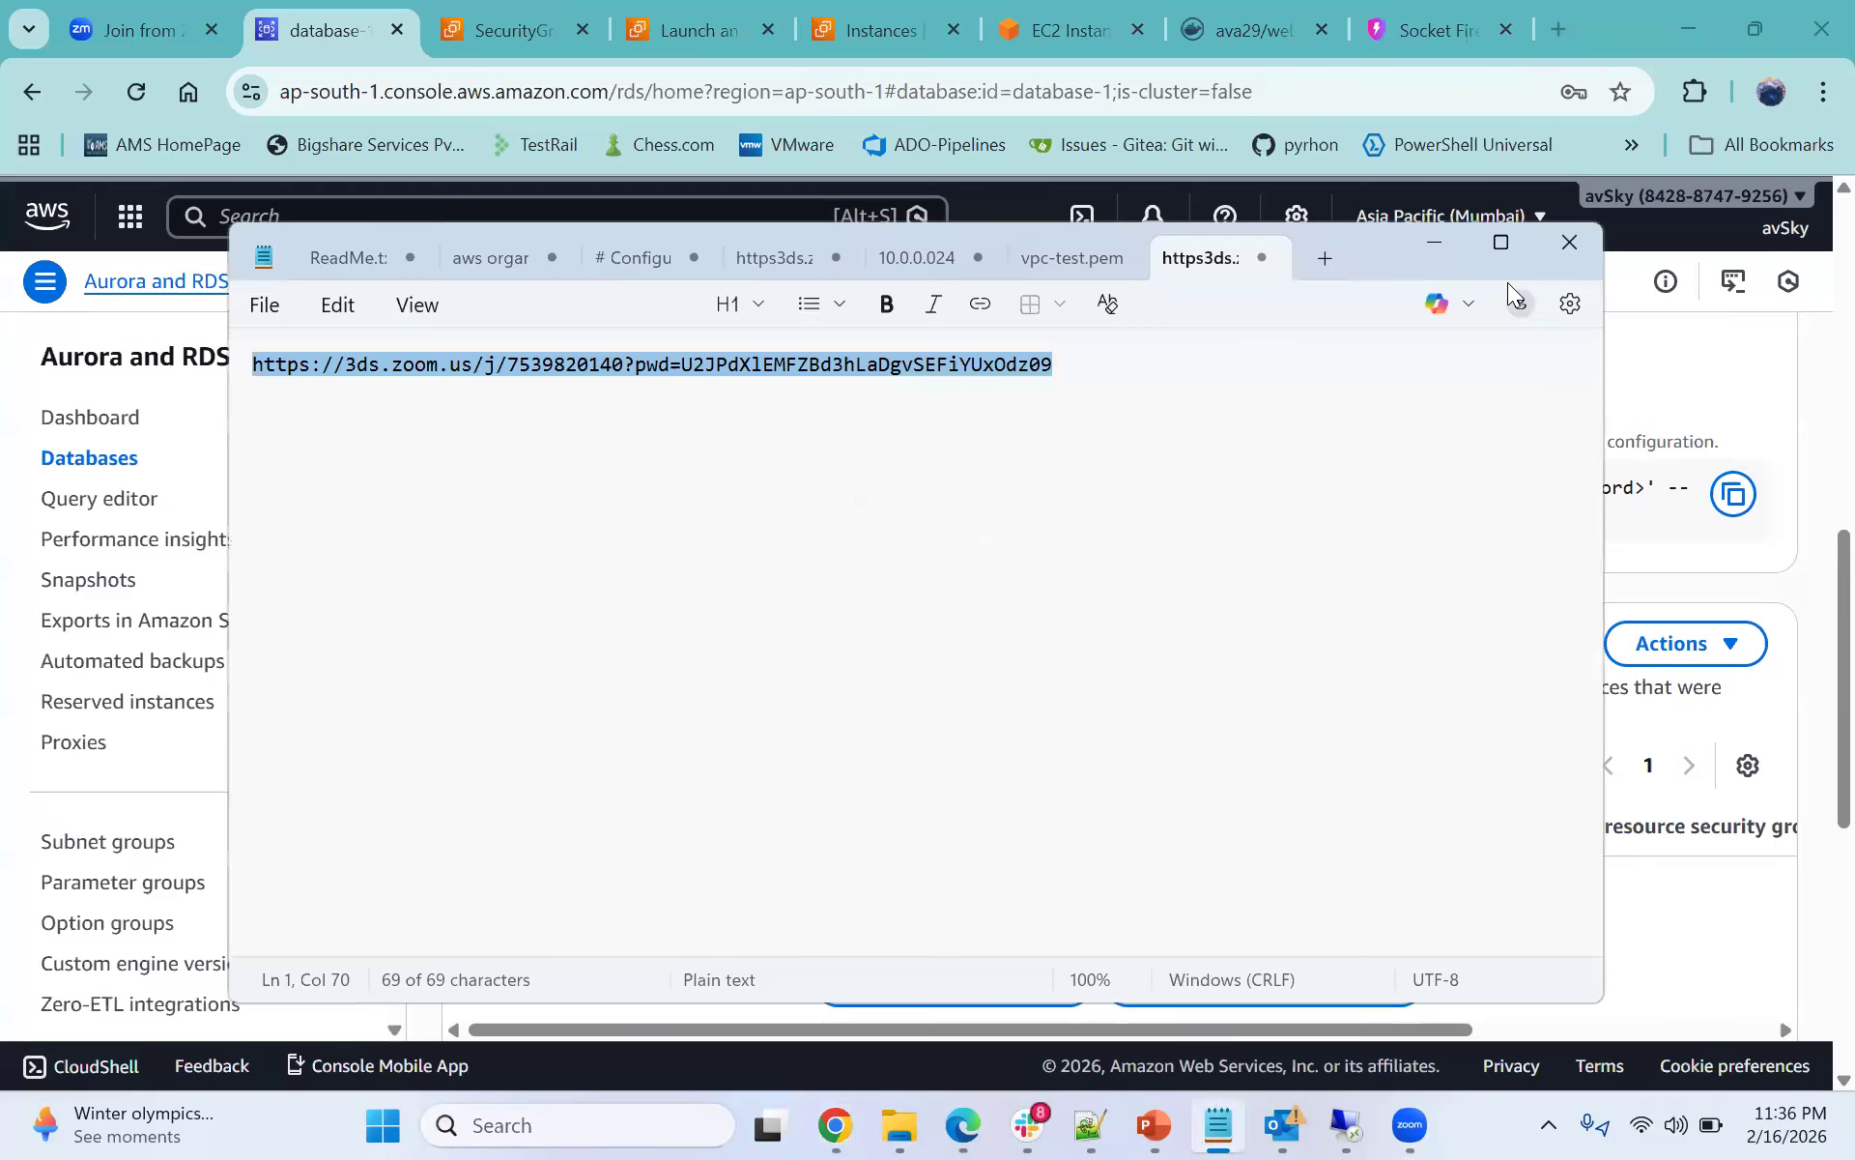
pyautogui.click(1434, 253)
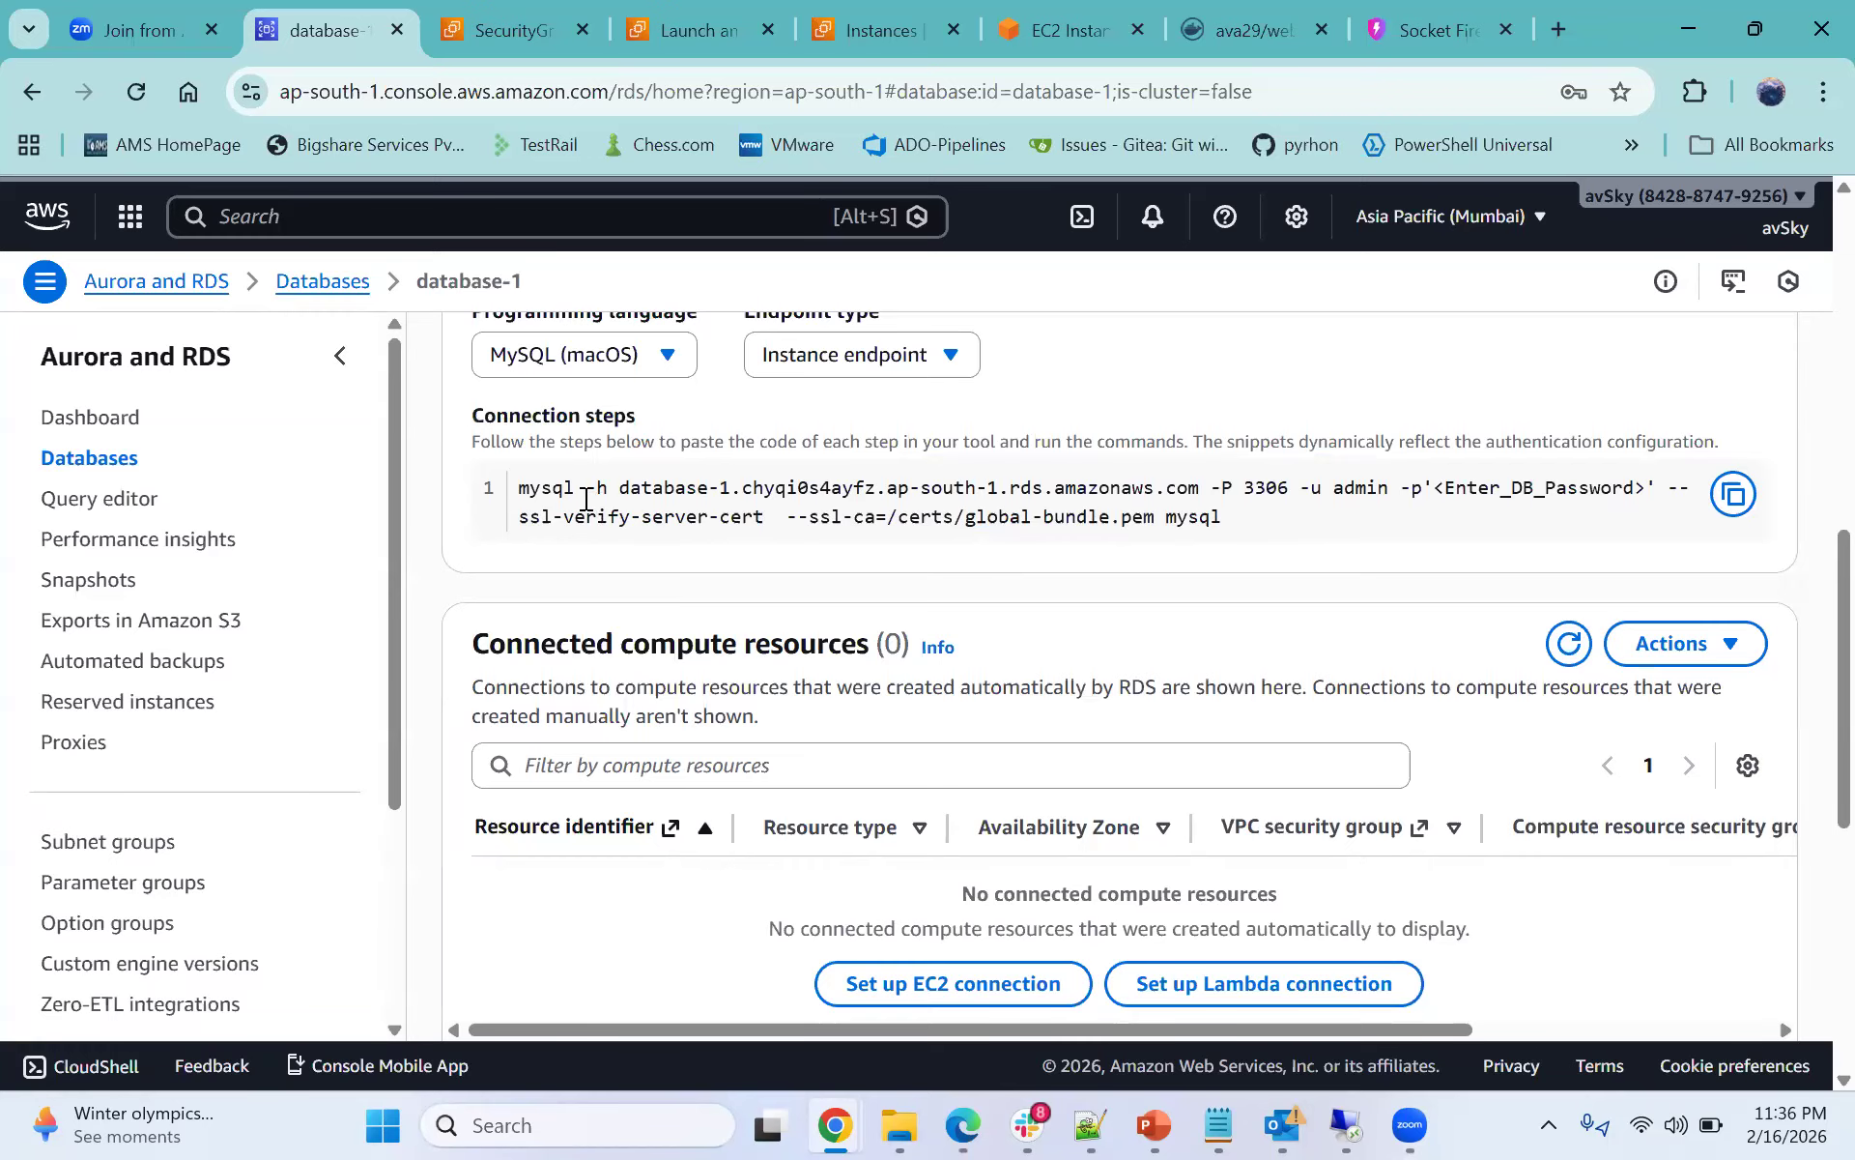
pyautogui.doubleClick(537, 490)
pyautogui.click(1029, 53)
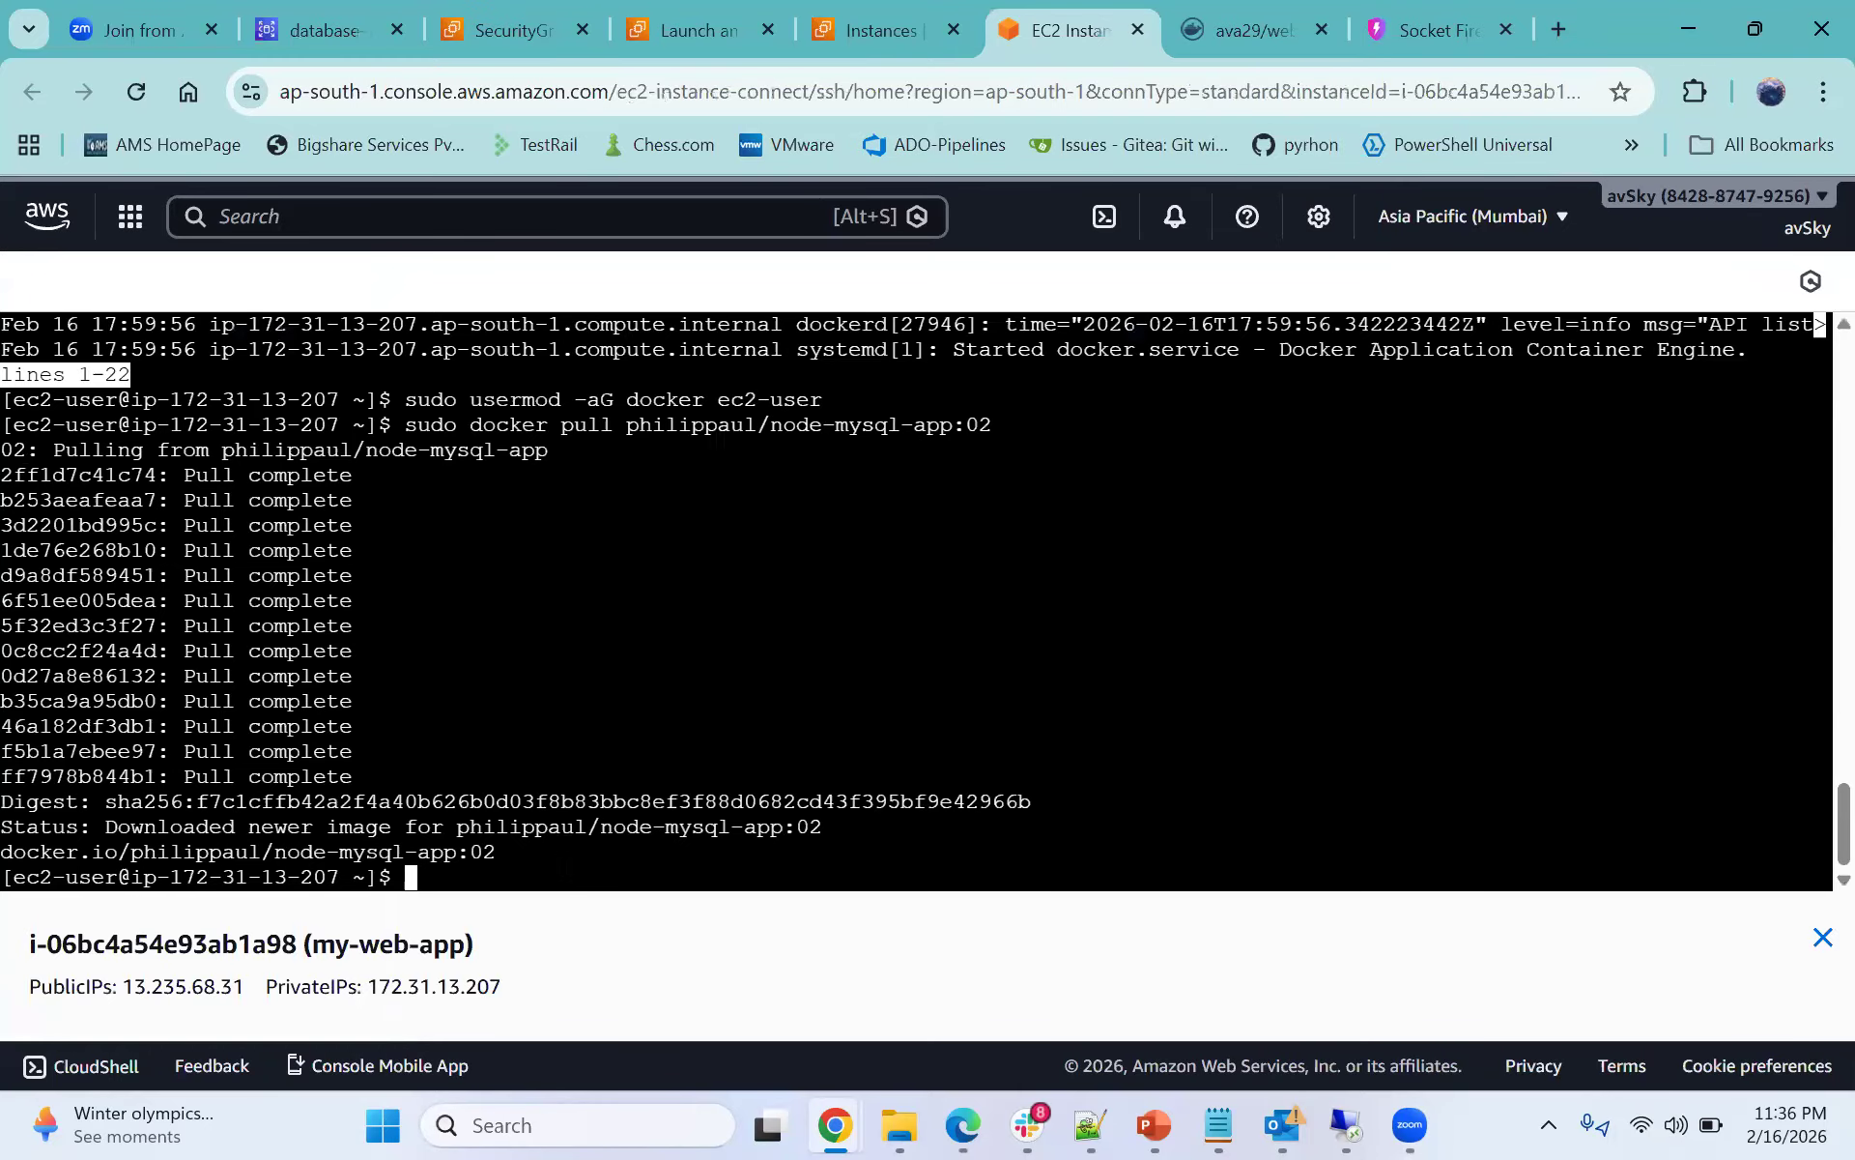
# - List the local Docker images on the instance, rerunning the command with sudo
pyautogui.write('docker images')
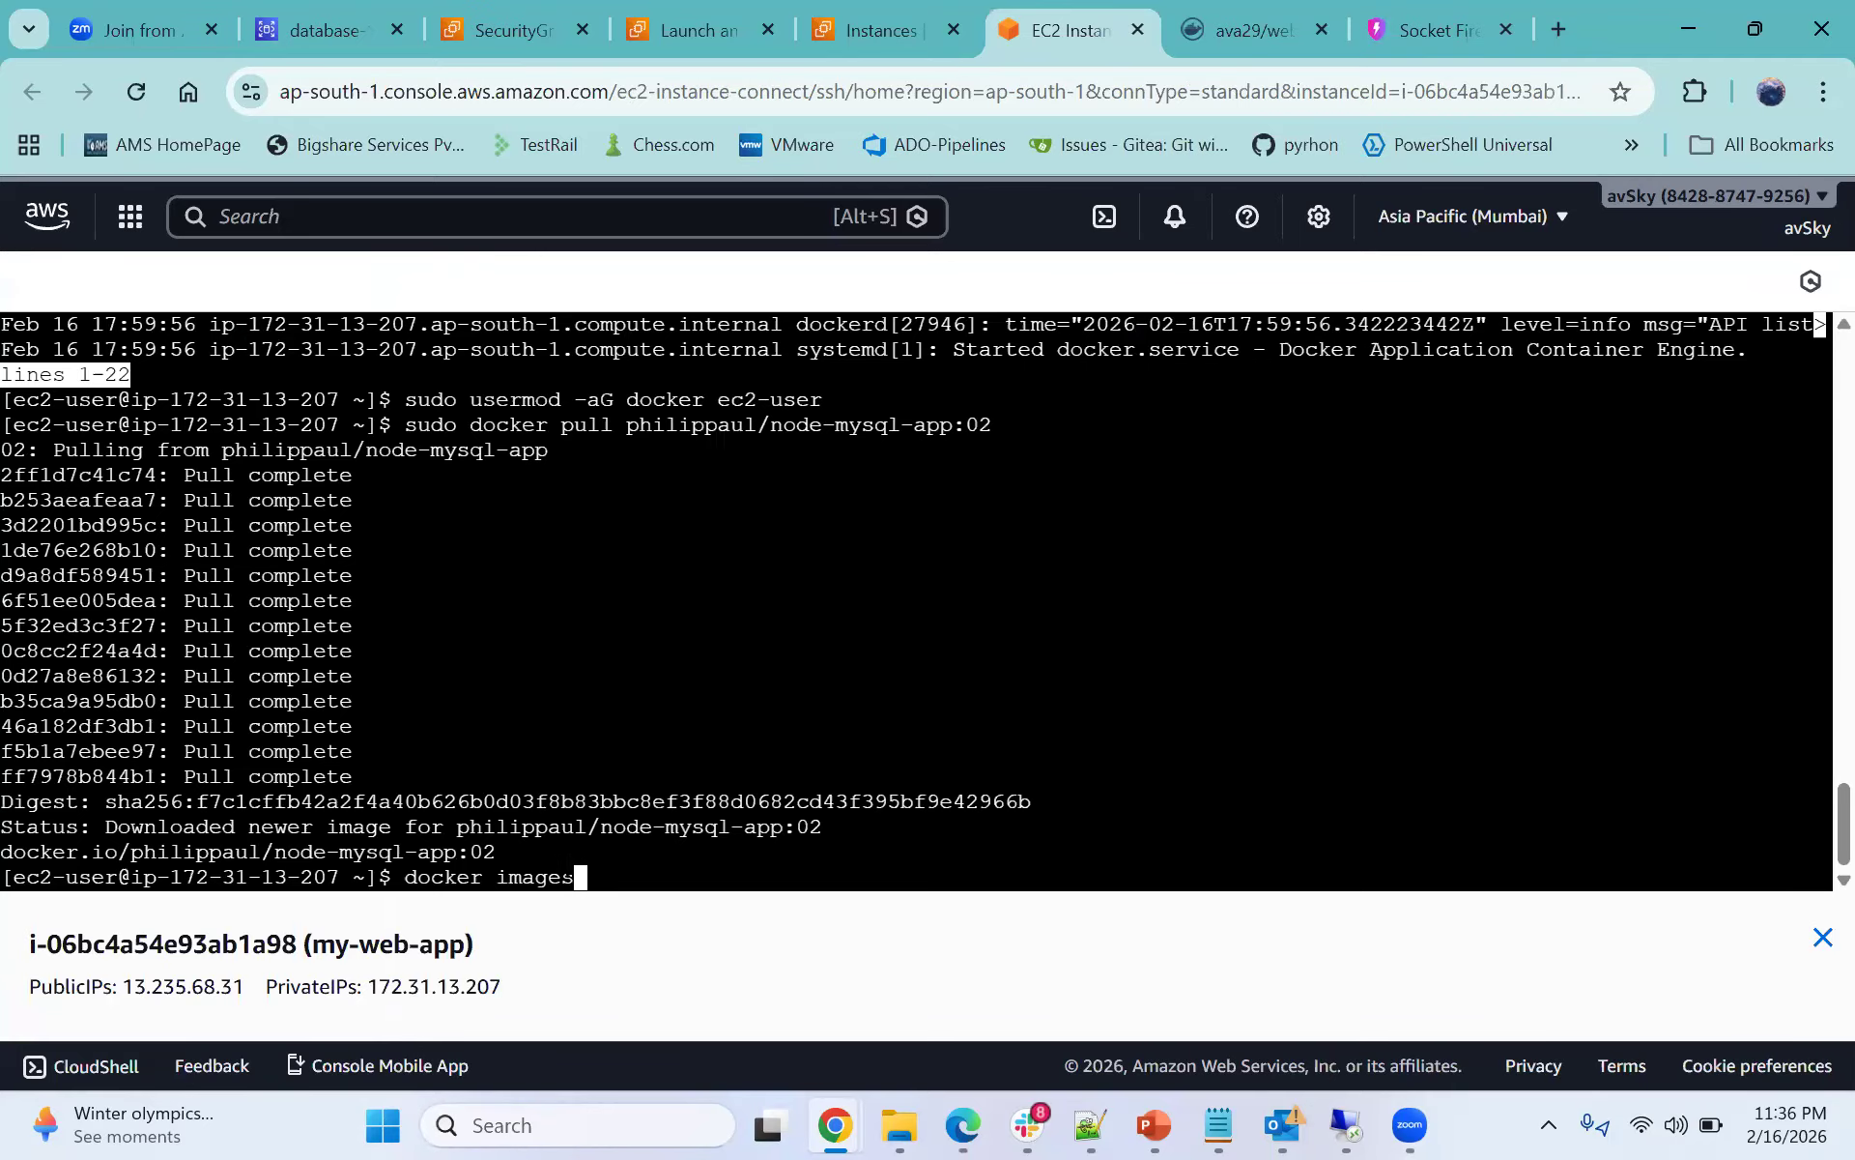
pyautogui.press('Return')
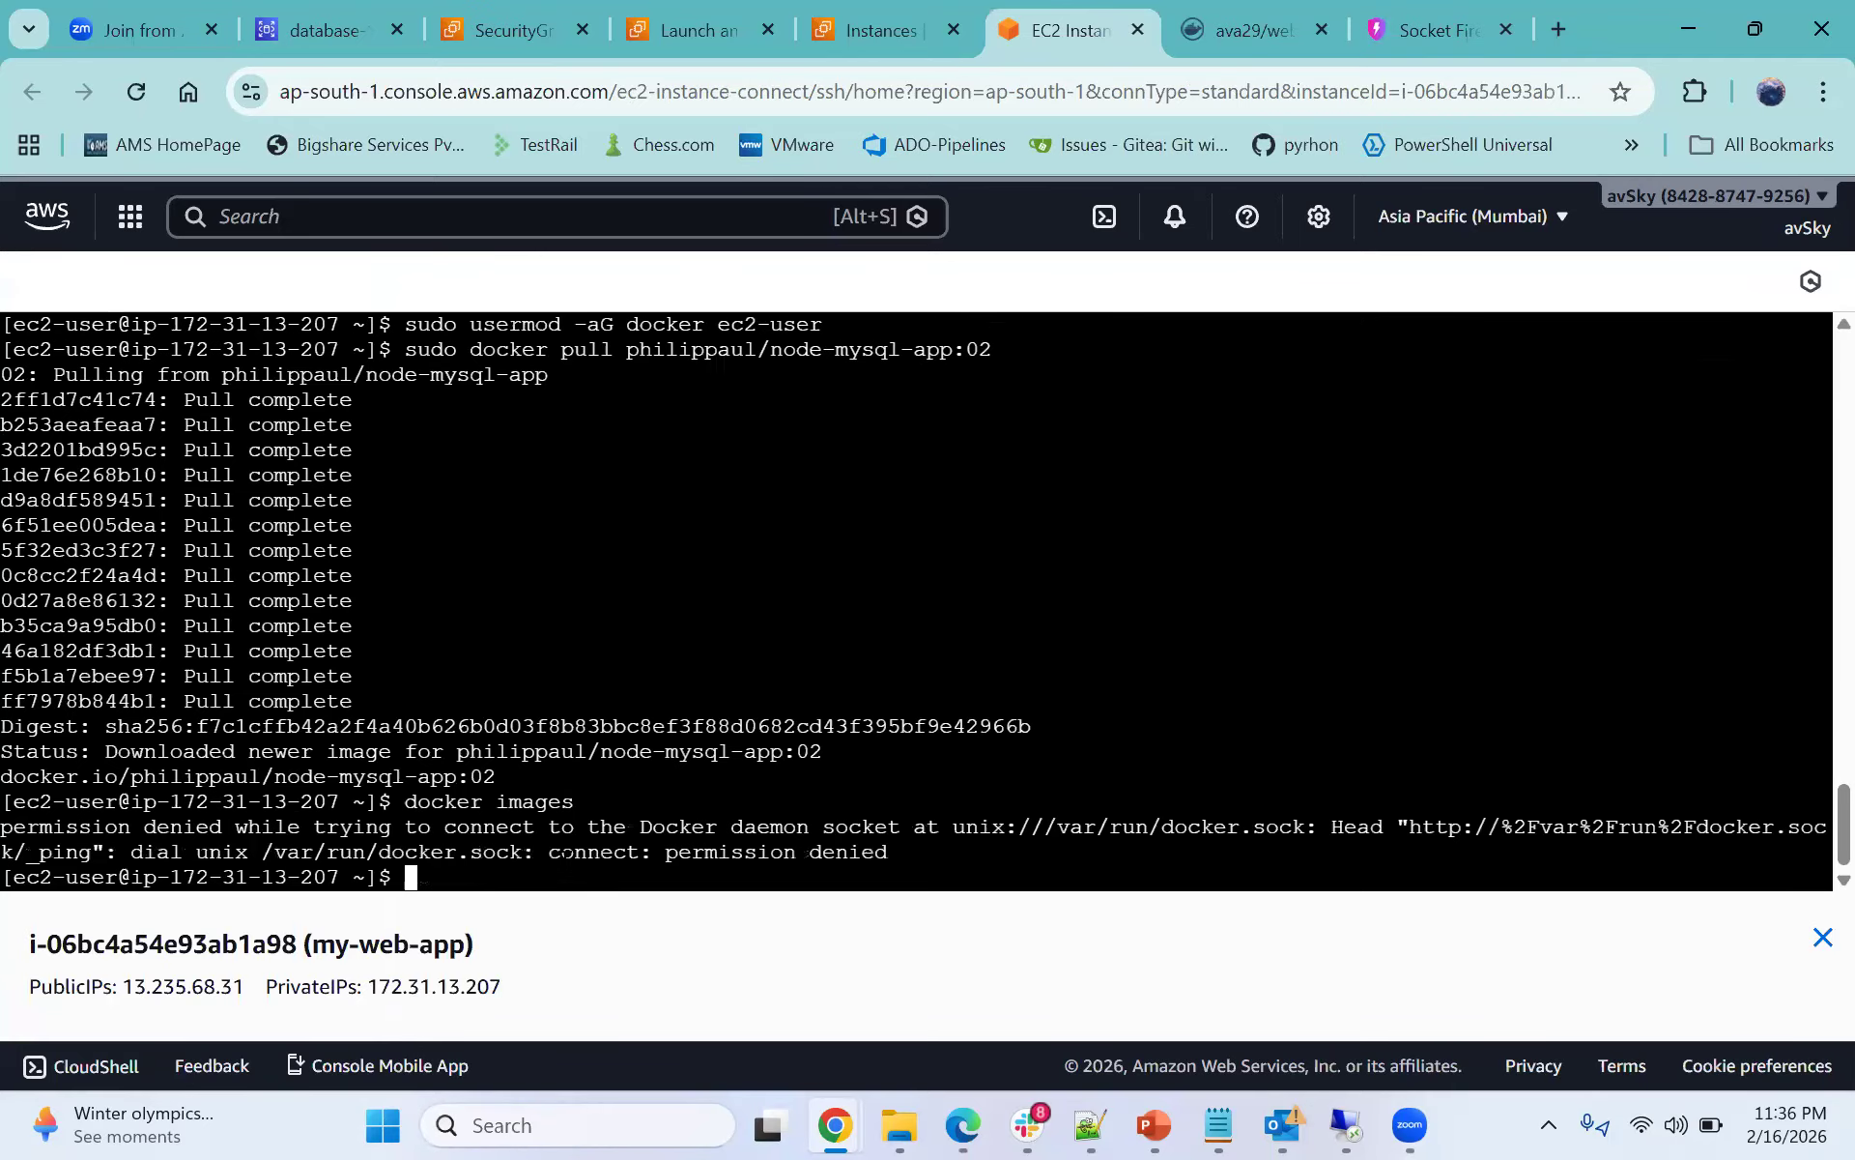
pyautogui.press('Up')
pyautogui.hotkey('ctrl', 'Left')
pyautogui.hotkey('ctrl', 'Left')
pyautogui.write('sudo')
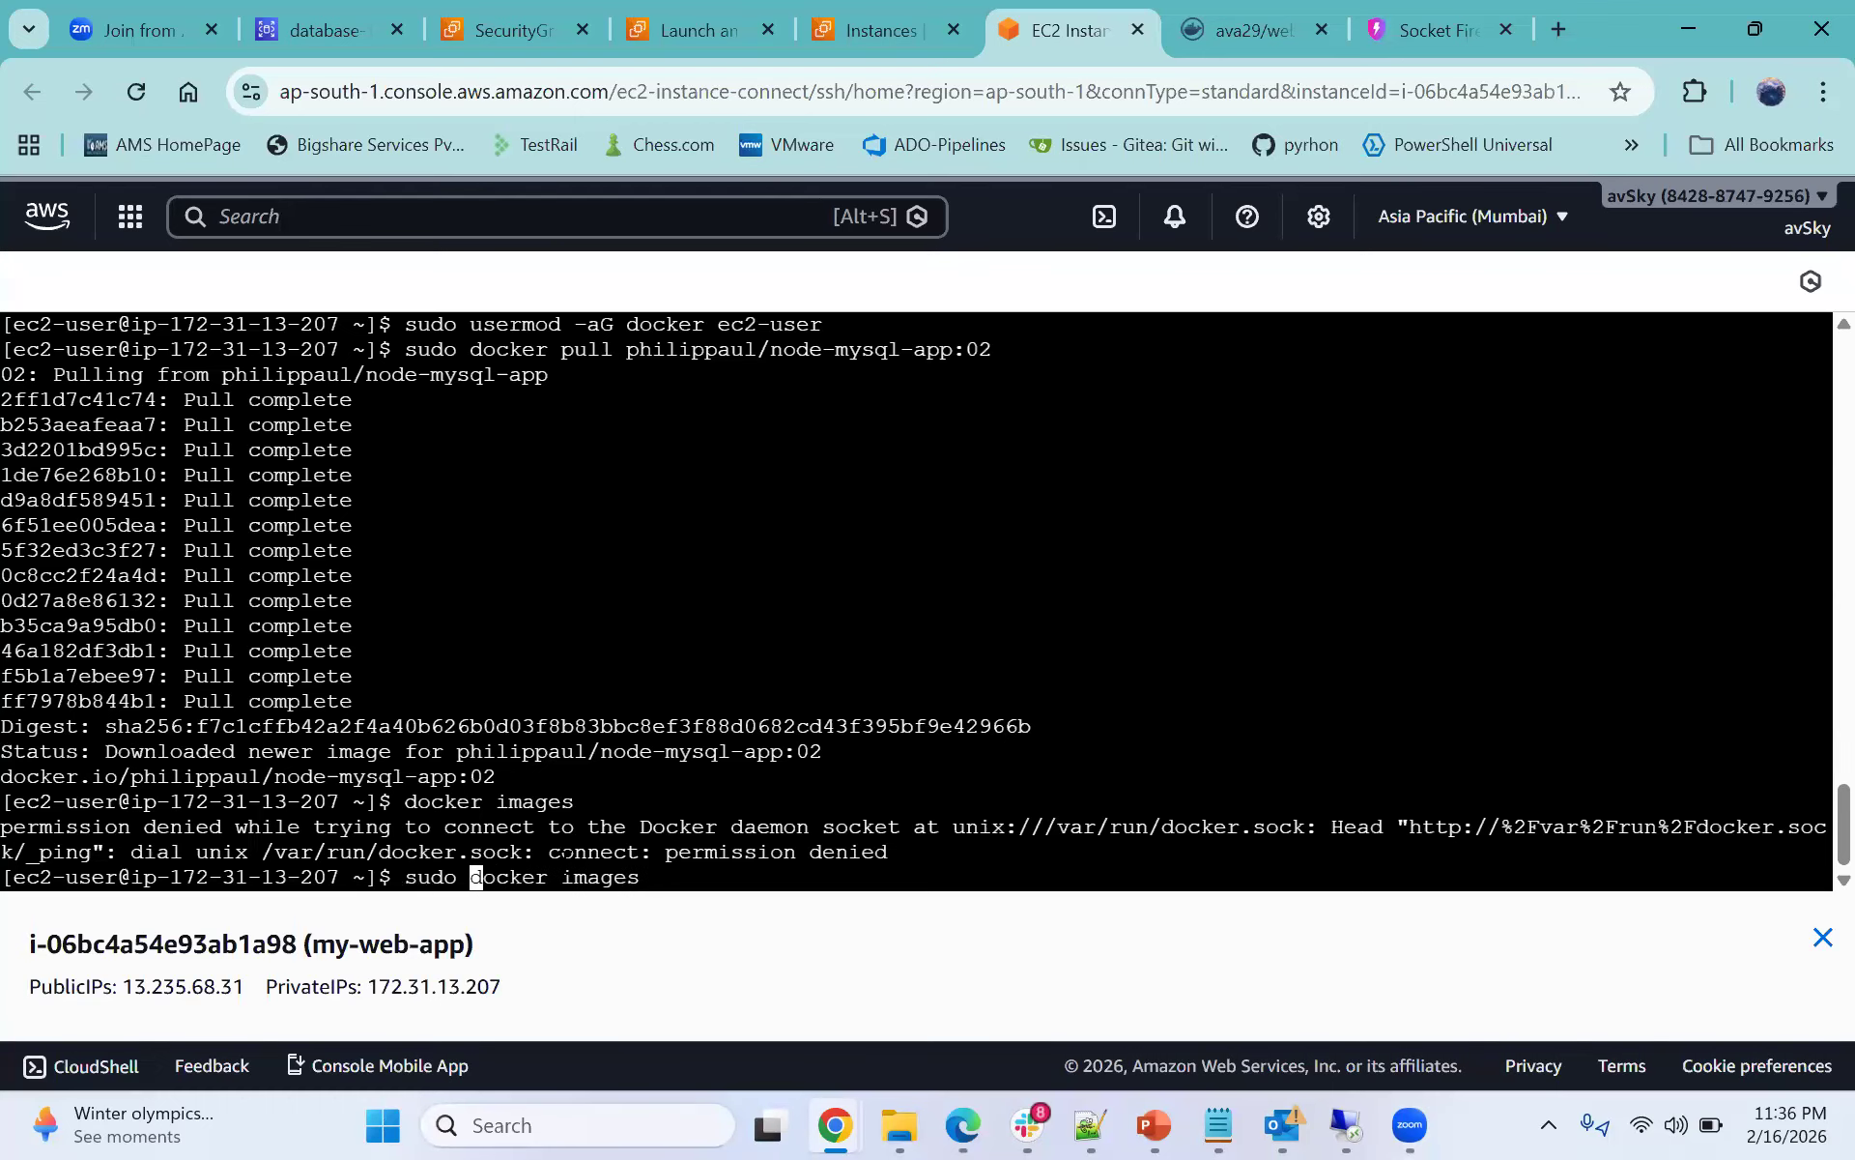
pyautogui.press('Return')
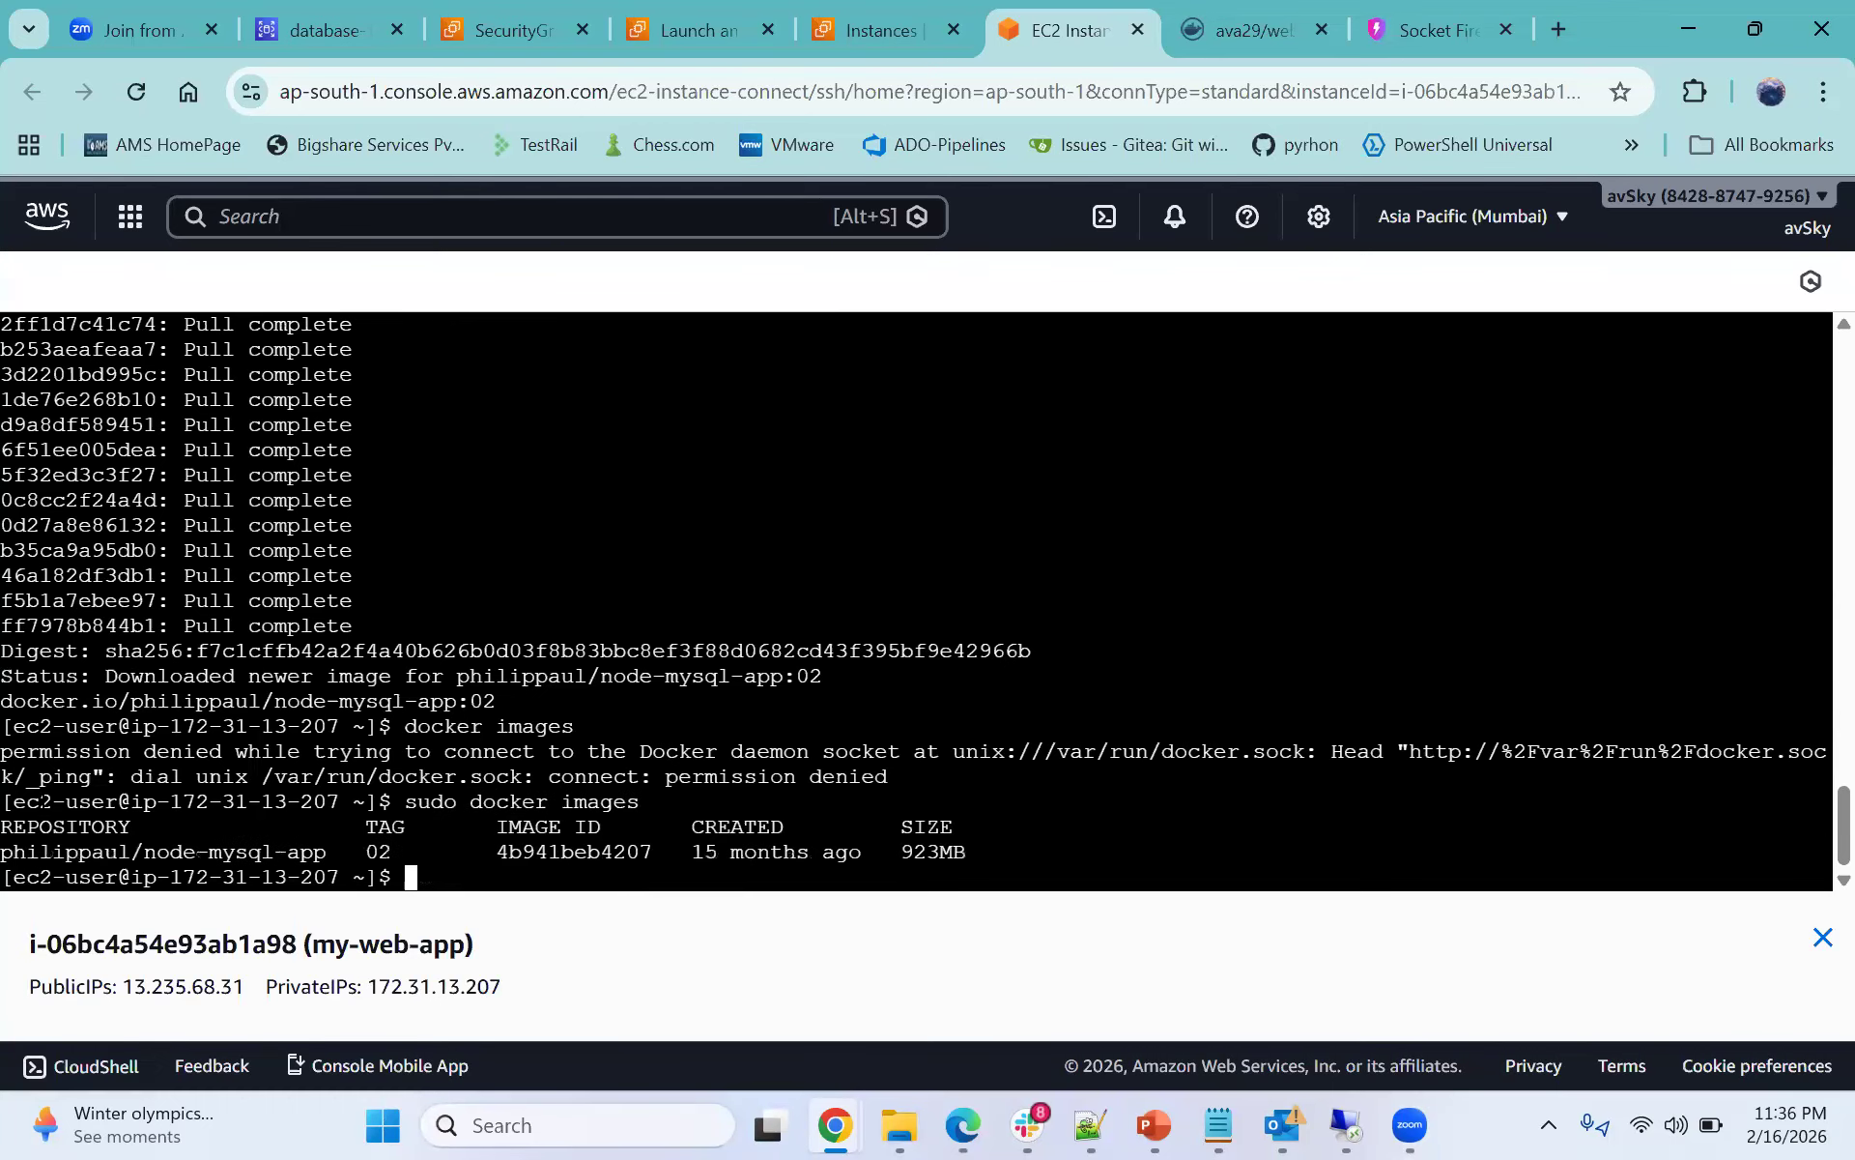
# - List the running containers with sudo docker ps
pyautogui.write('docker')
pyautogui.press('BackSpace')
pyautogui.press('BackSpace')
pyautogui.press('BackSpace')
pyautogui.press('BackSpace')
pyautogui.press('BackSpace')
pyautogui.press('BackSpace')
pyautogui.write('sudo docker')
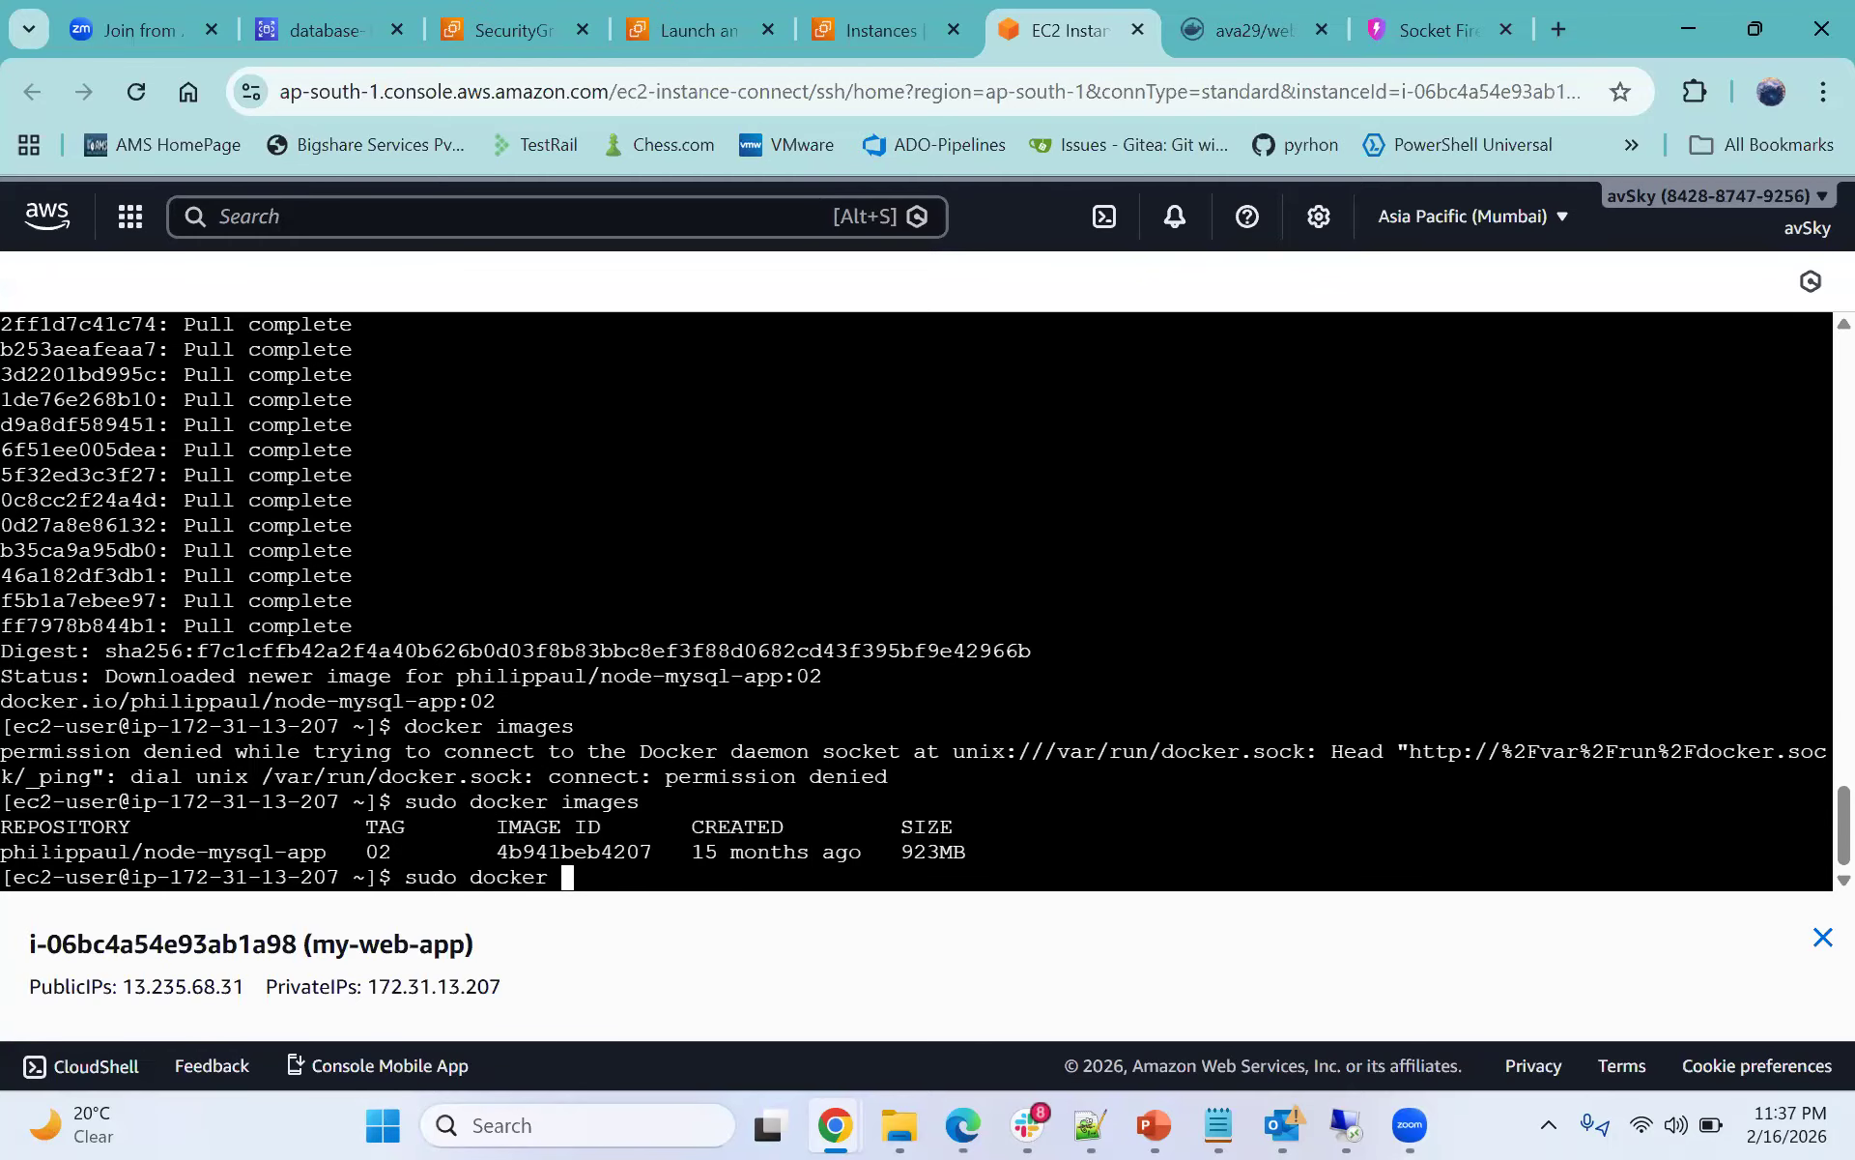
pyautogui.write('ps')
pyautogui.press('Return')
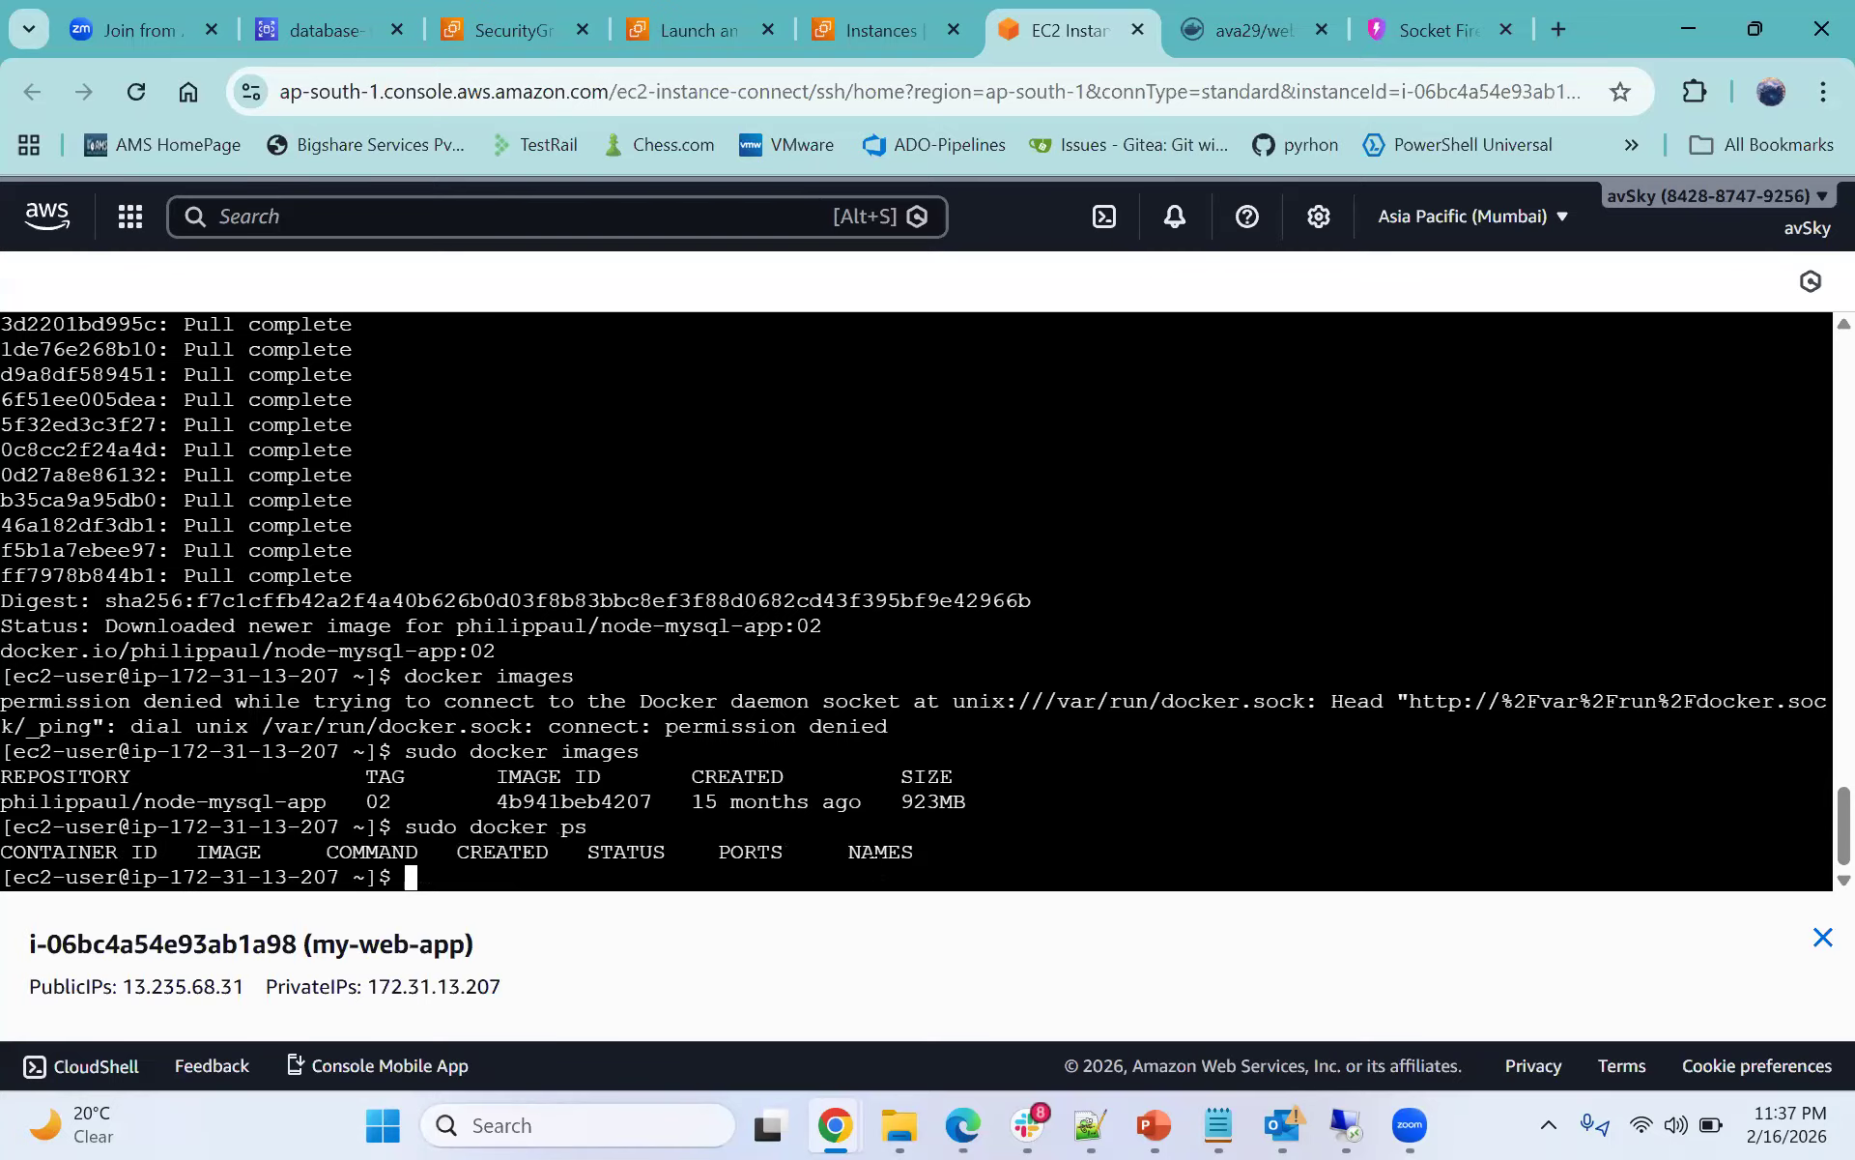
# - Highlight the container list output and switch back to the command notes
pyautogui.moveTo(11, 850); pyautogui.dragTo(415, 876)
pyautogui.click(928, 856)
pyautogui.hotkey('alt', 'Tab')
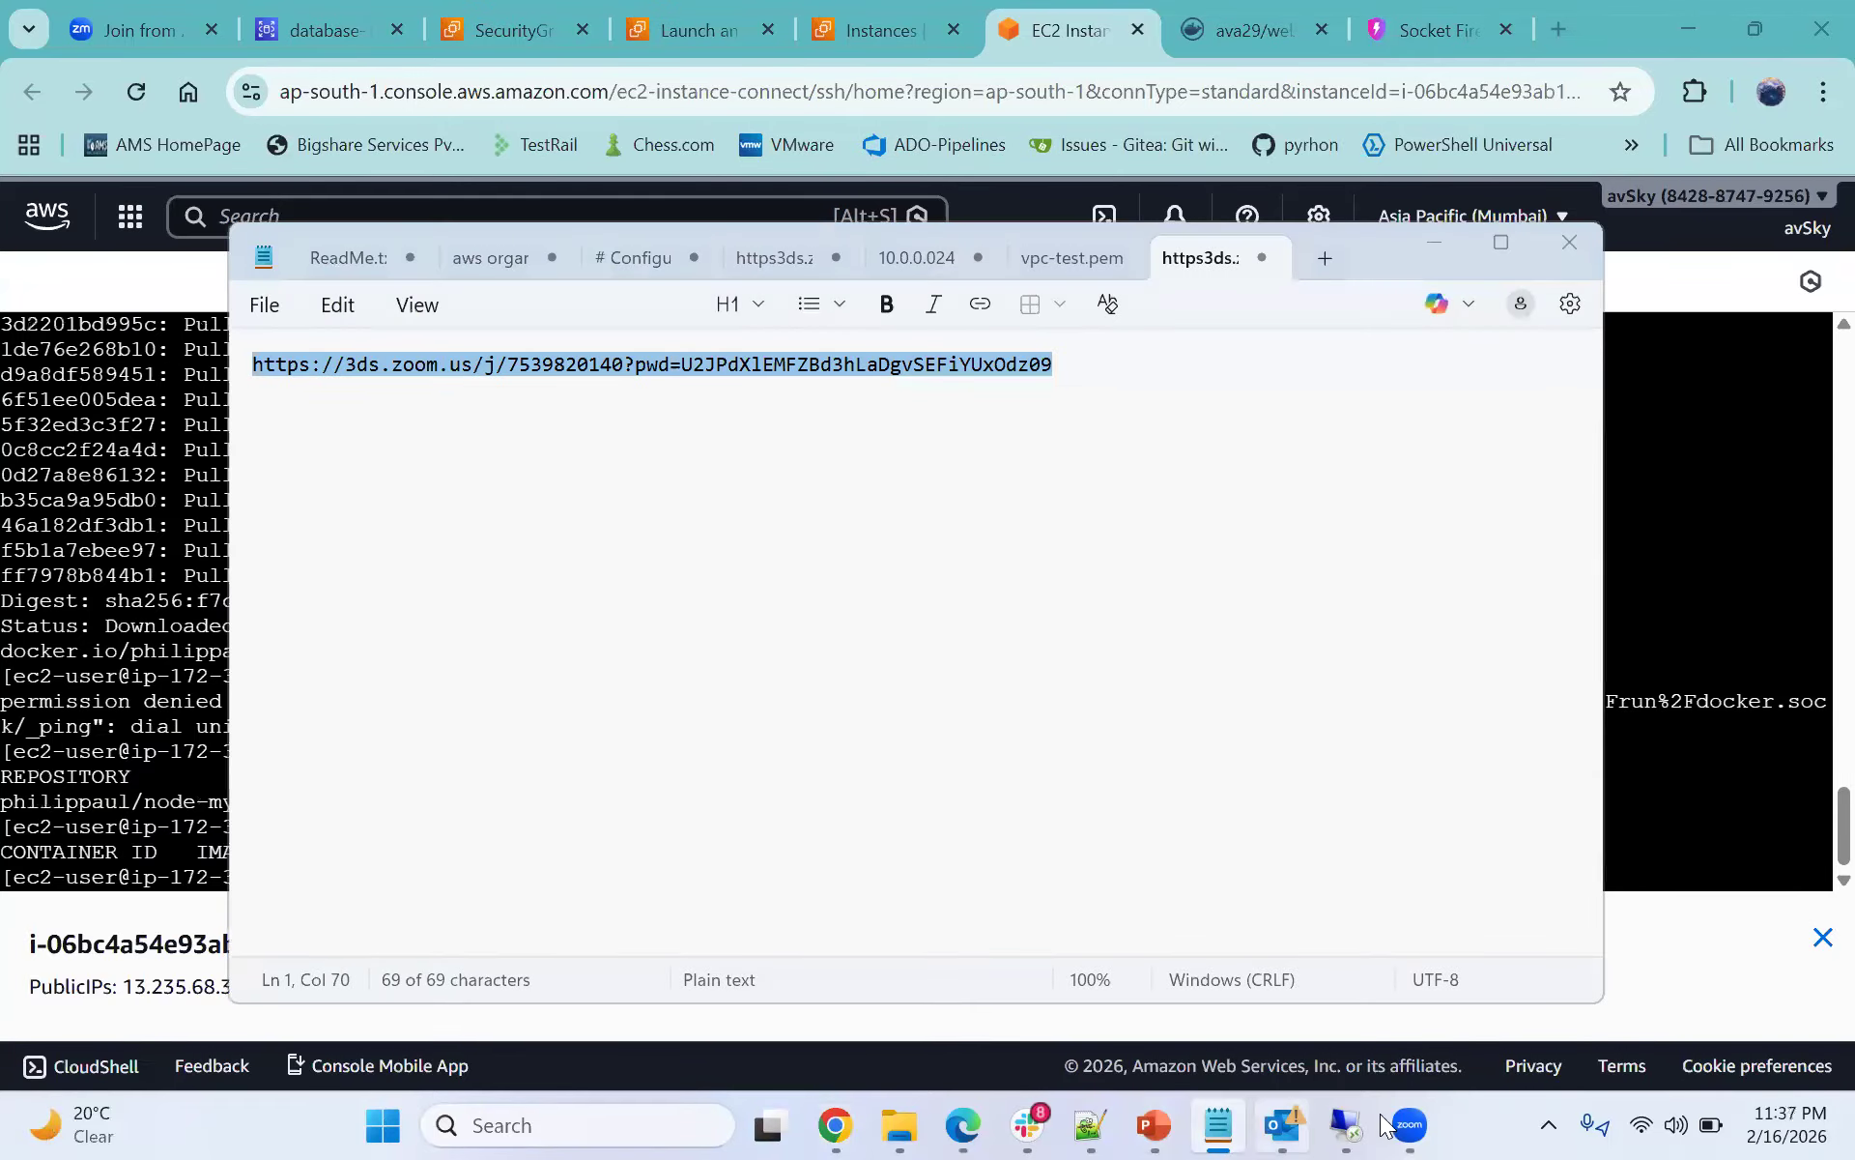
pyautogui.hotkey('alt', 'Tab')
pyautogui.moveTo(1433, 1126)
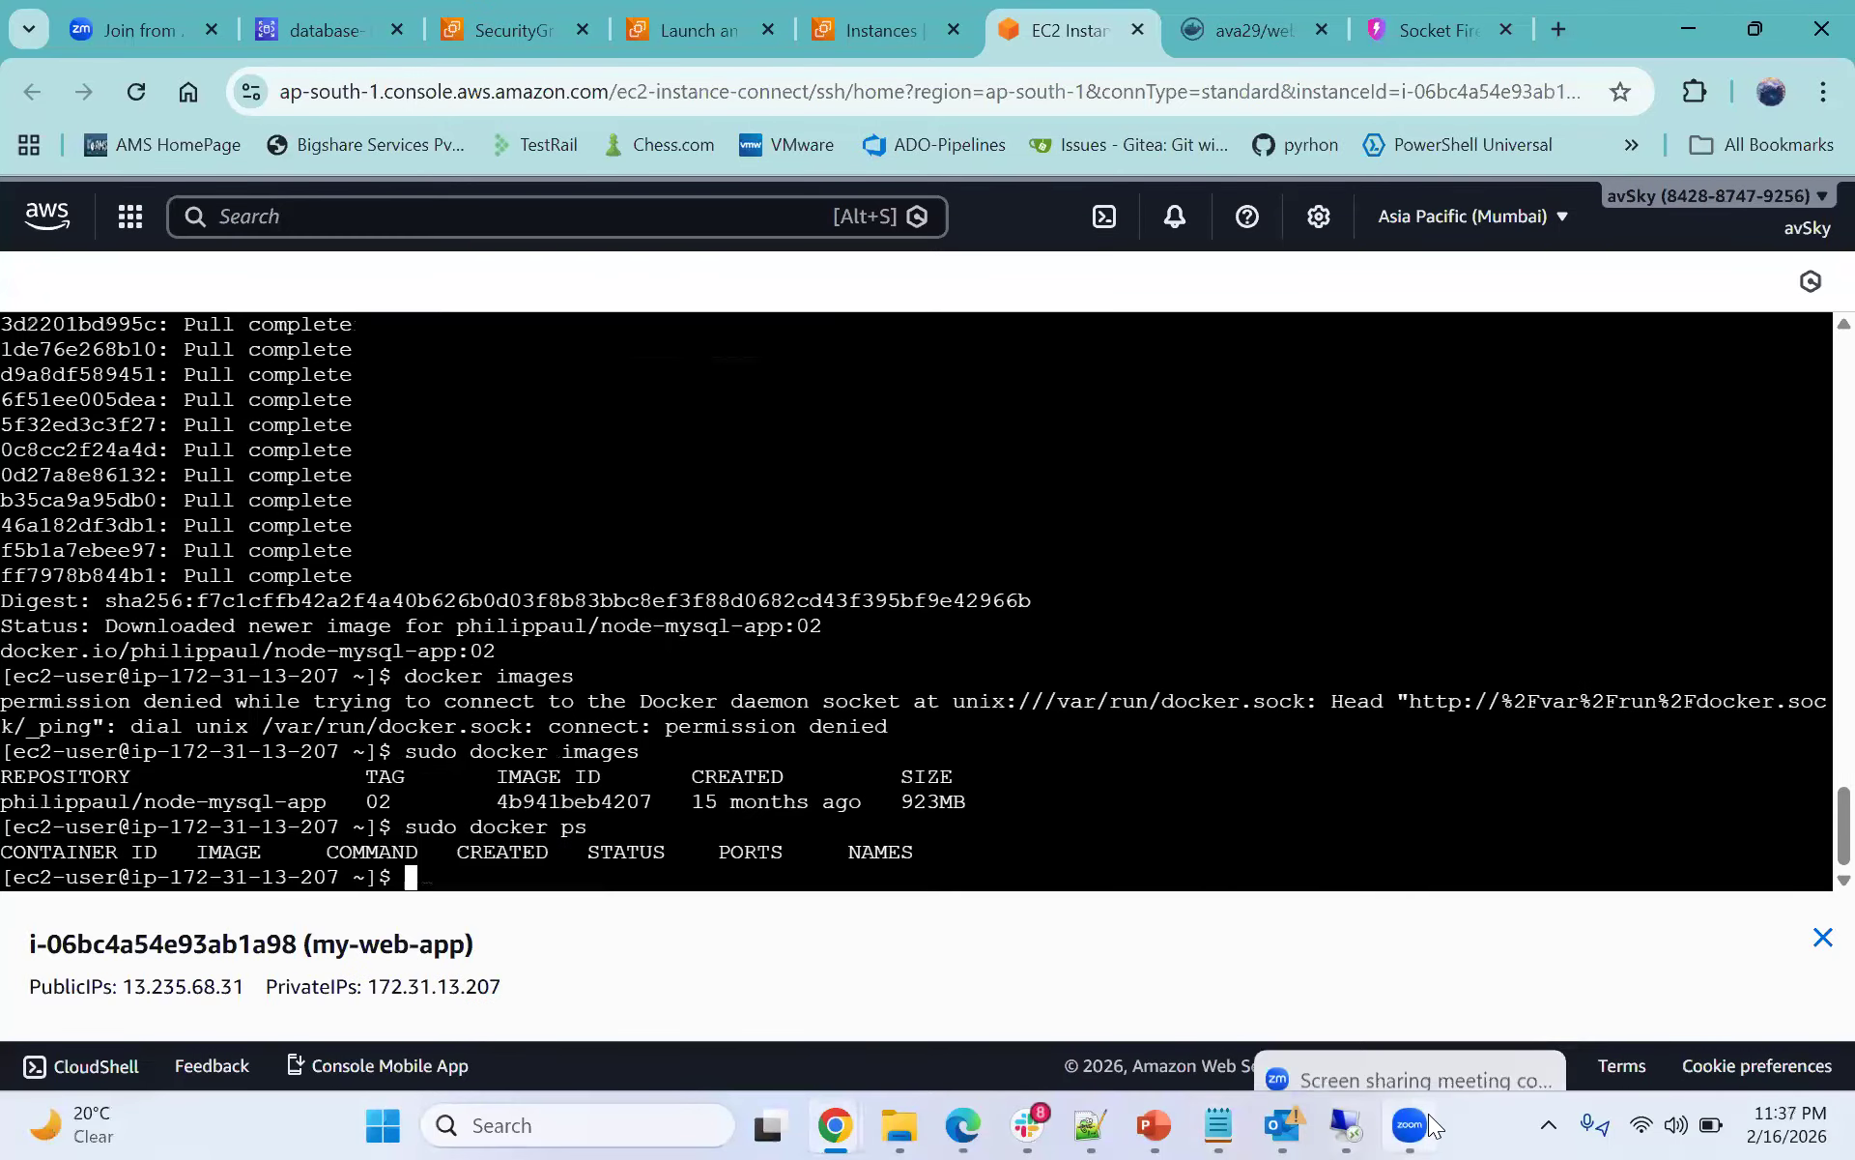
pyautogui.click(1097, 1126)
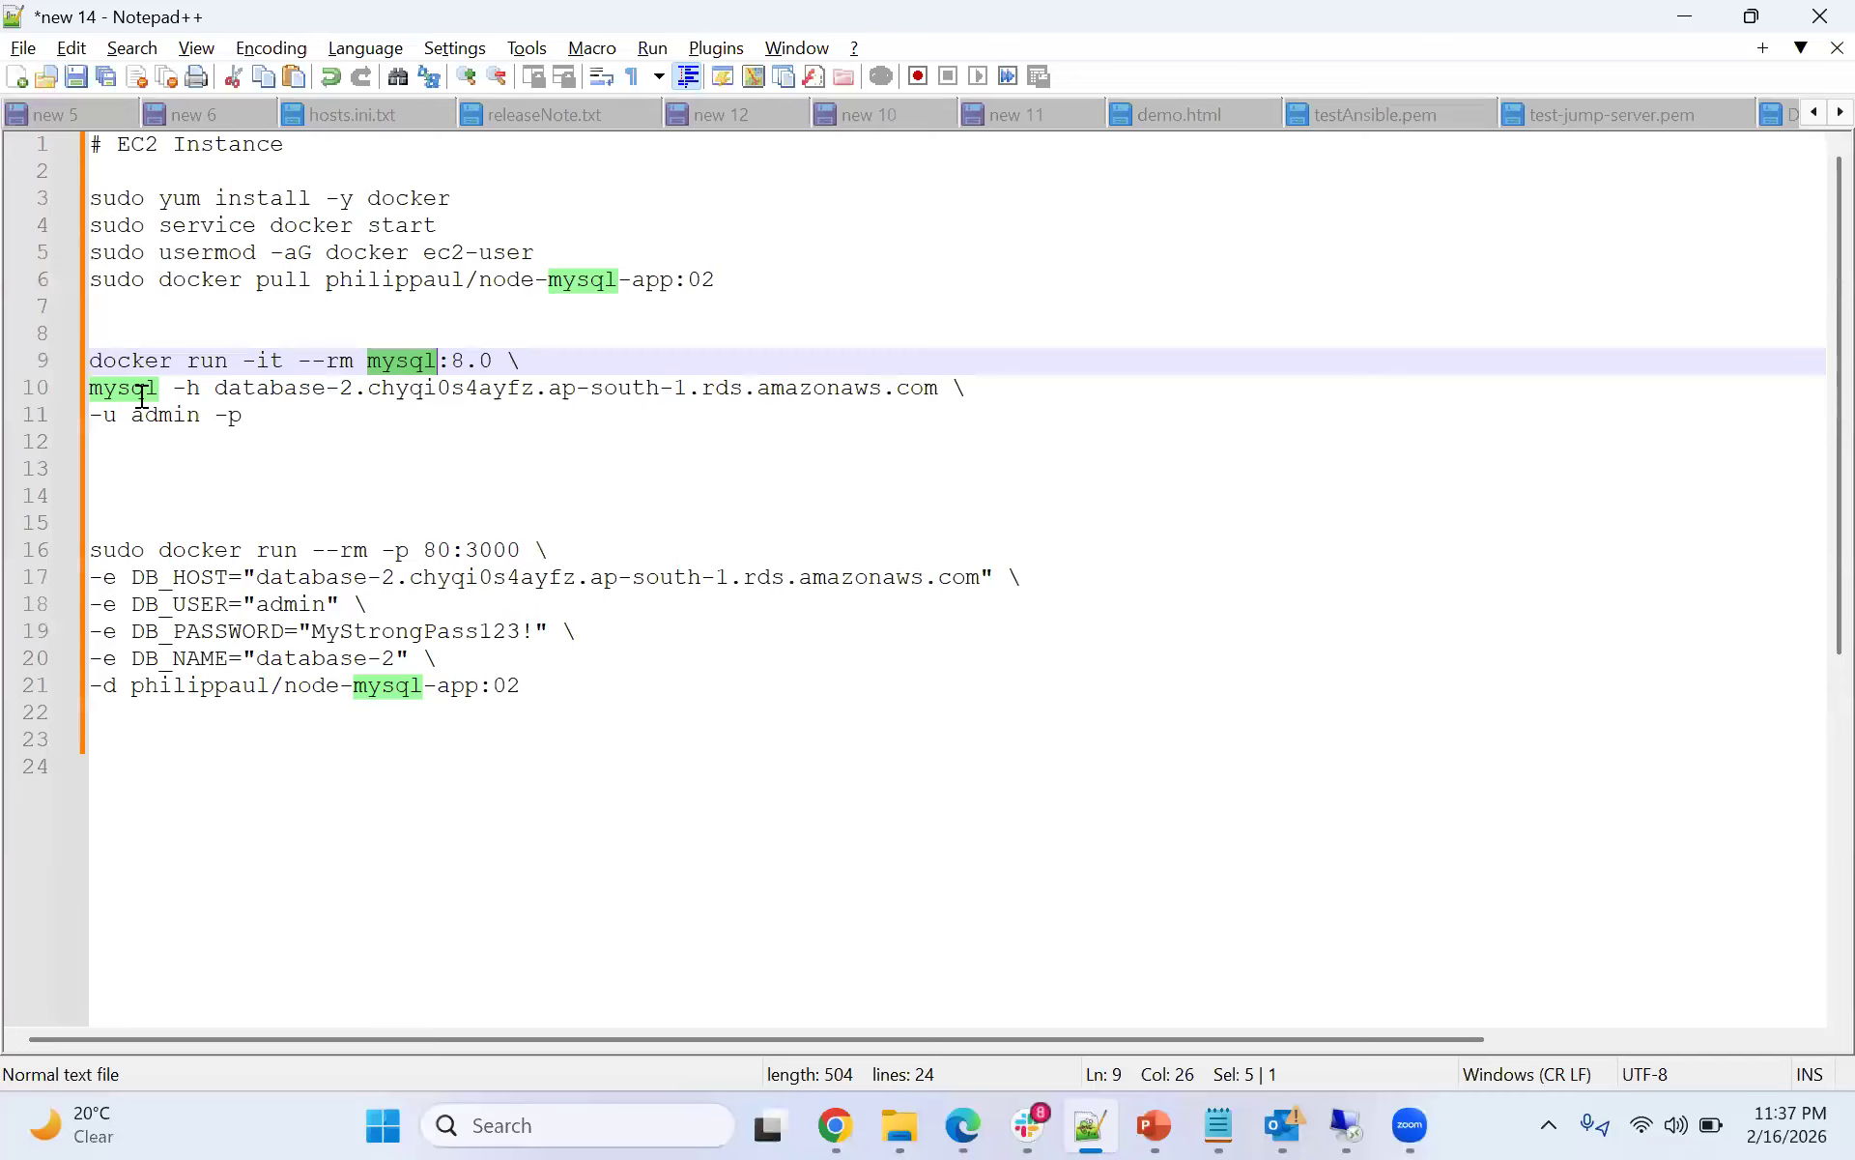
# - Examine each part of the mysql:8.0 docker run client command saved in the notes
pyautogui.click(142, 379)
pyautogui.doubleClick(112, 360)
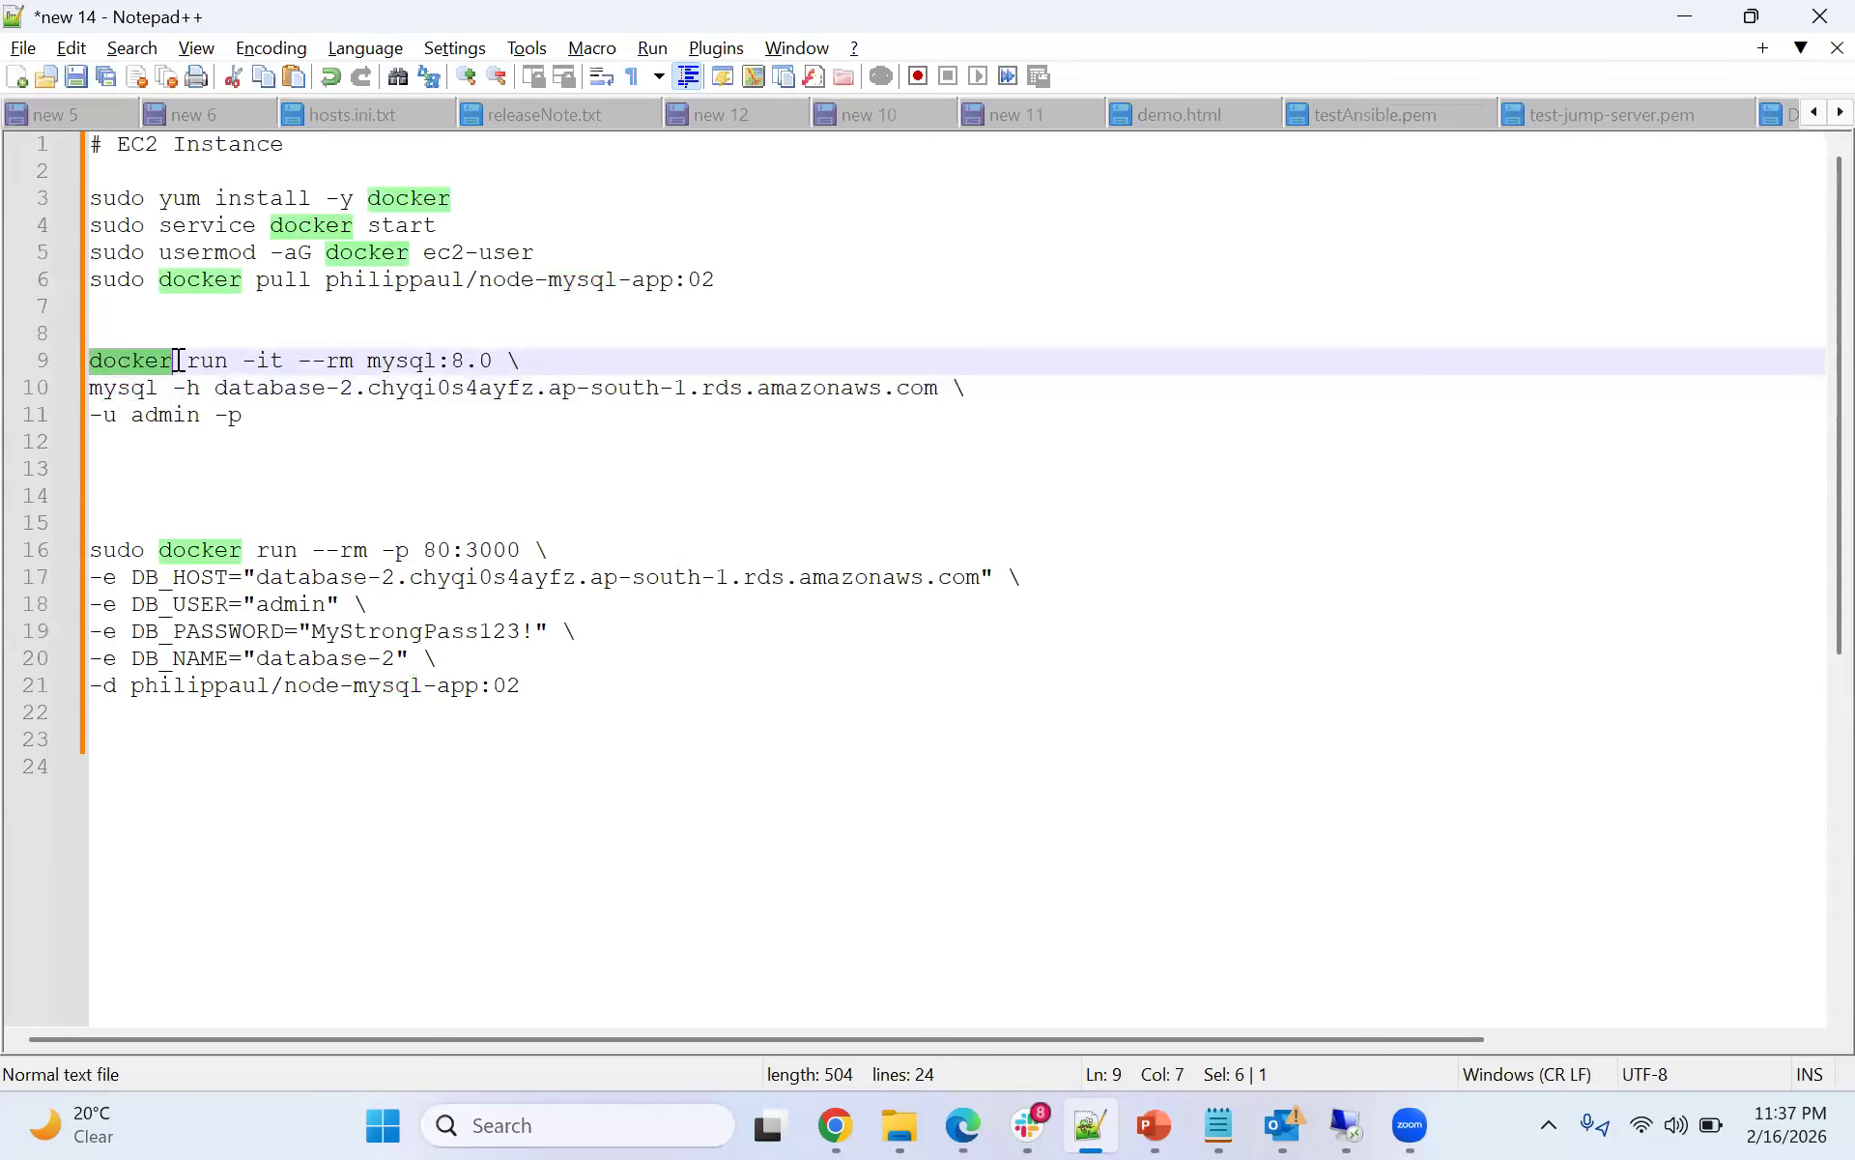
pyautogui.doubleClick(220, 362)
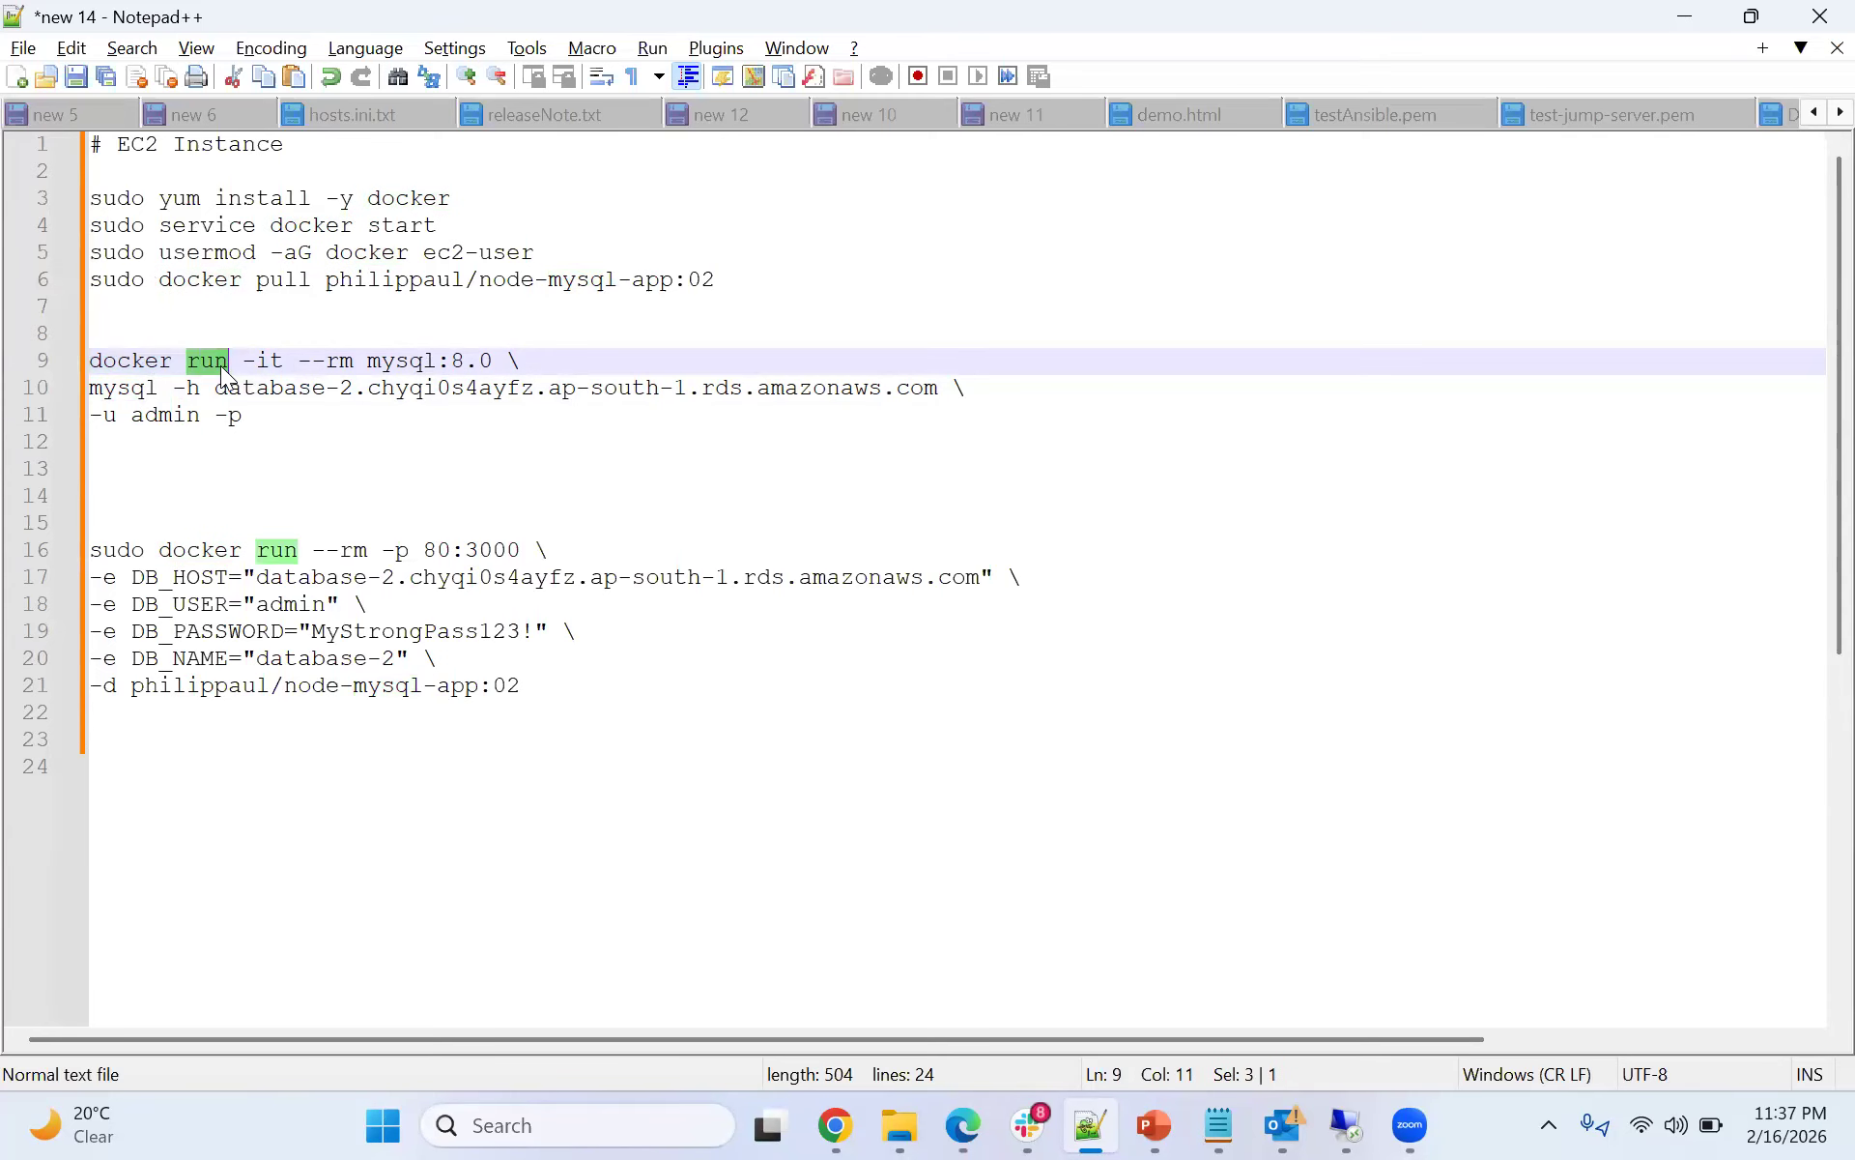
pyautogui.moveTo(243, 365); pyautogui.dragTo(355, 367)
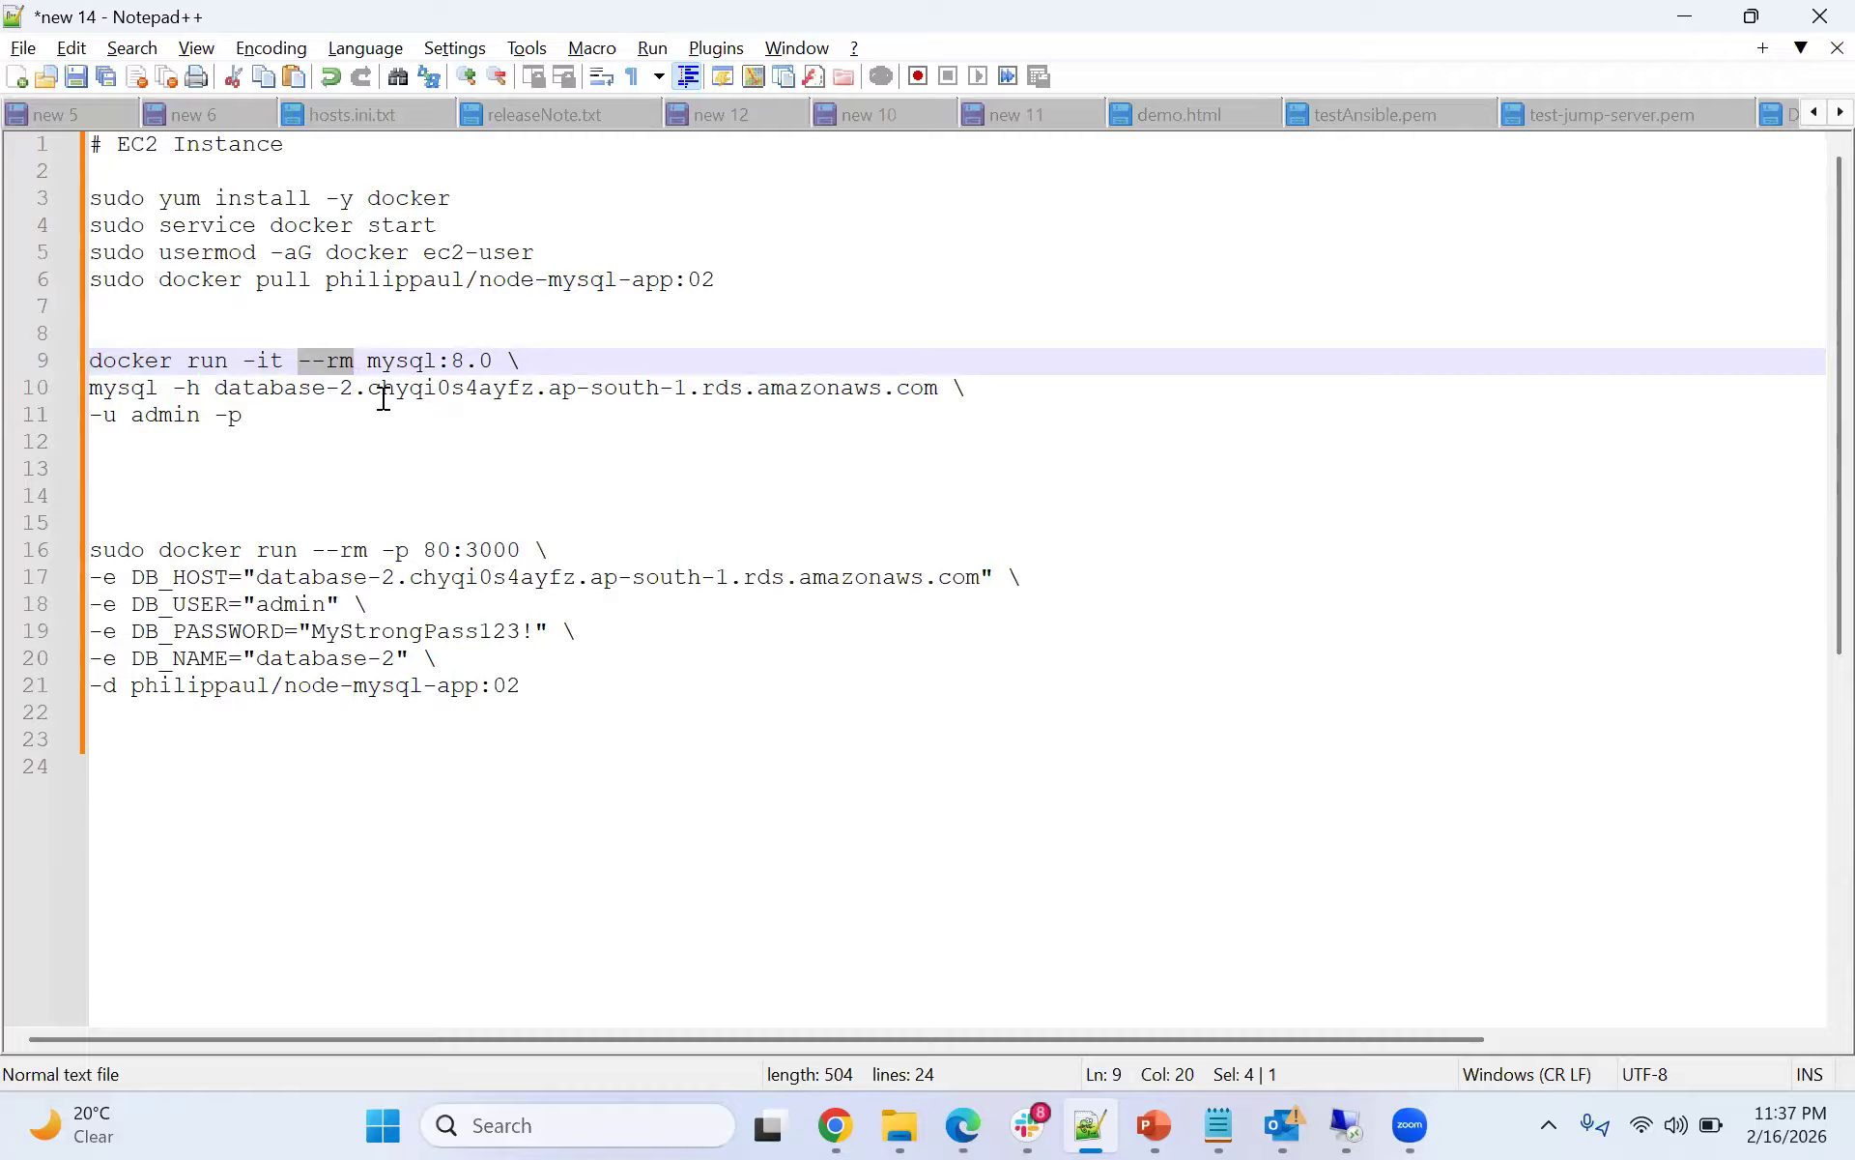
pyautogui.moveTo(368, 363); pyautogui.dragTo(493, 364)
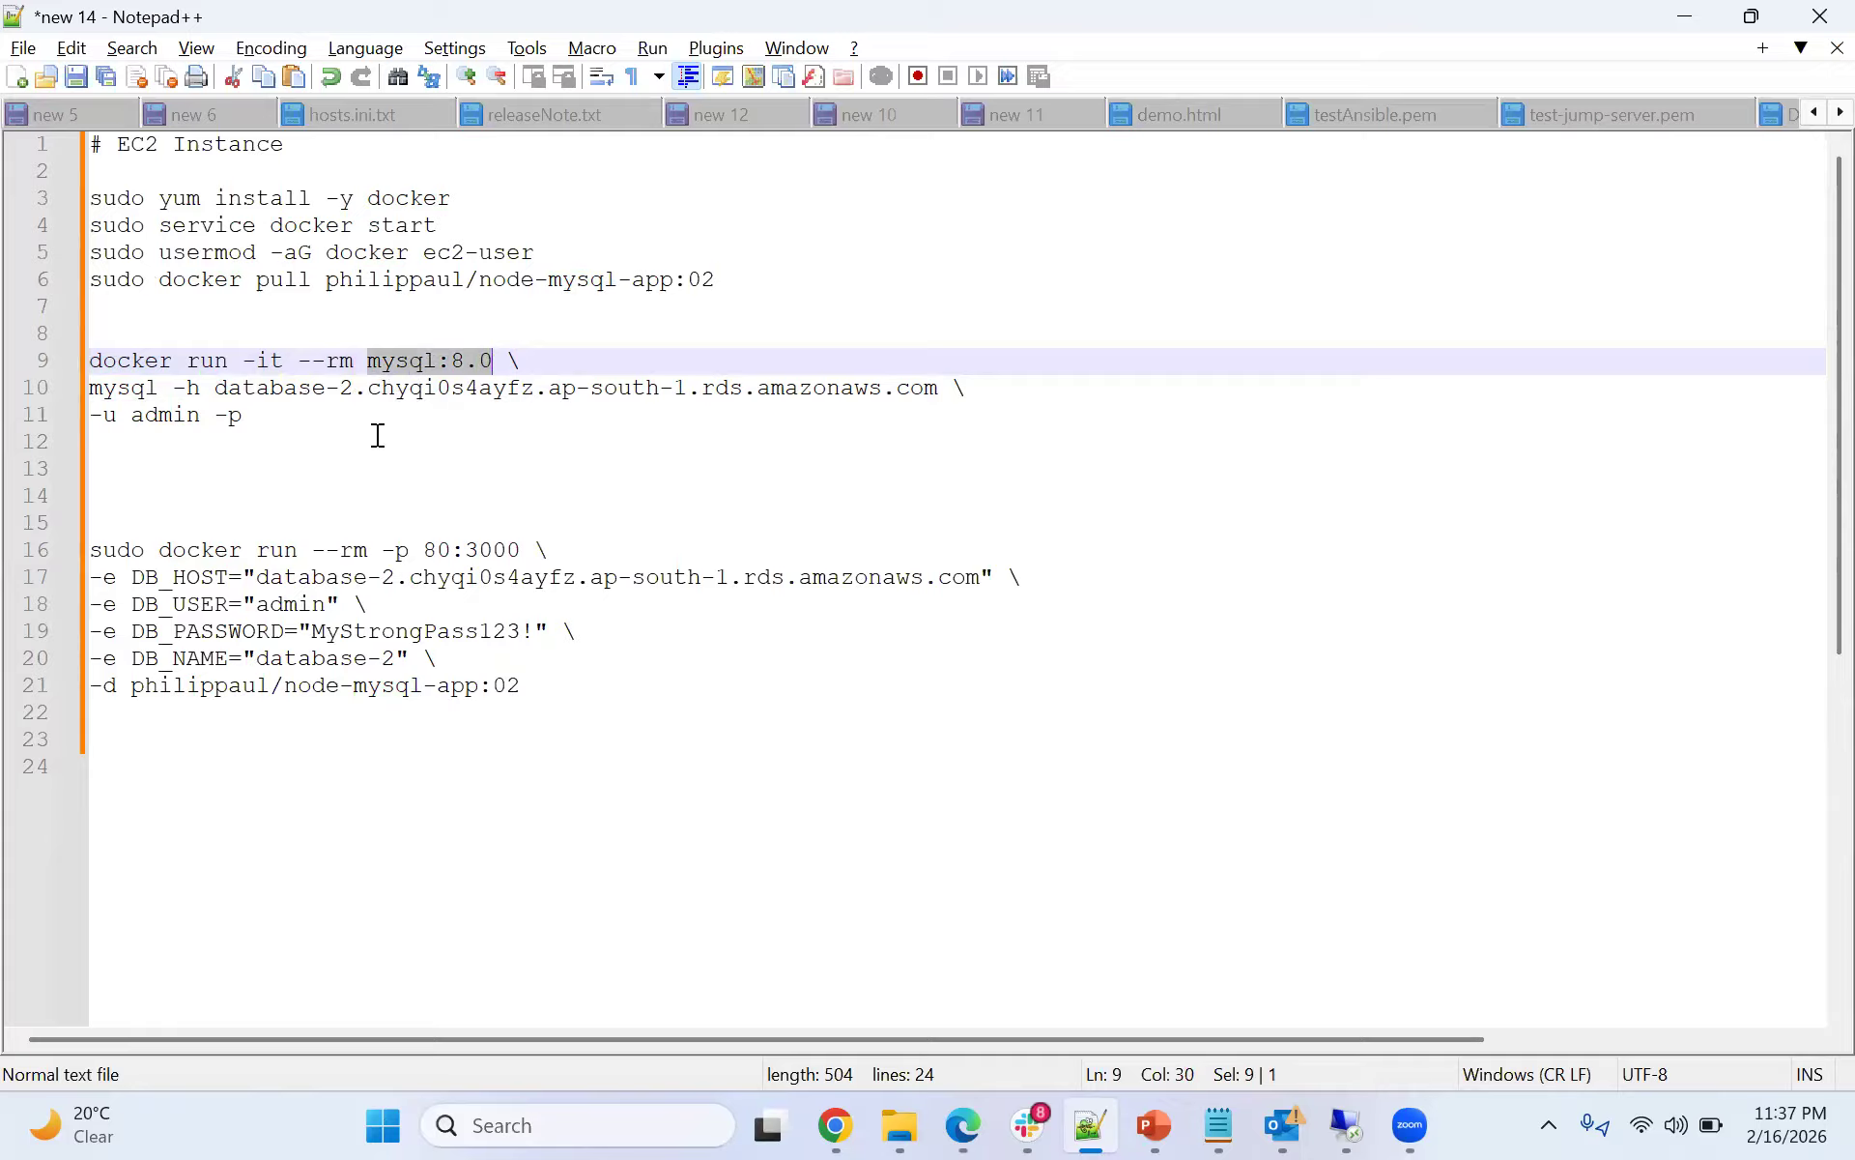
pyautogui.click(145, 387)
pyautogui.keyDown('shift'); pyautogui.click(85, 385); pyautogui.keyUp('shift')
pyautogui.moveTo(172, 387); pyautogui.dragTo(201, 388)
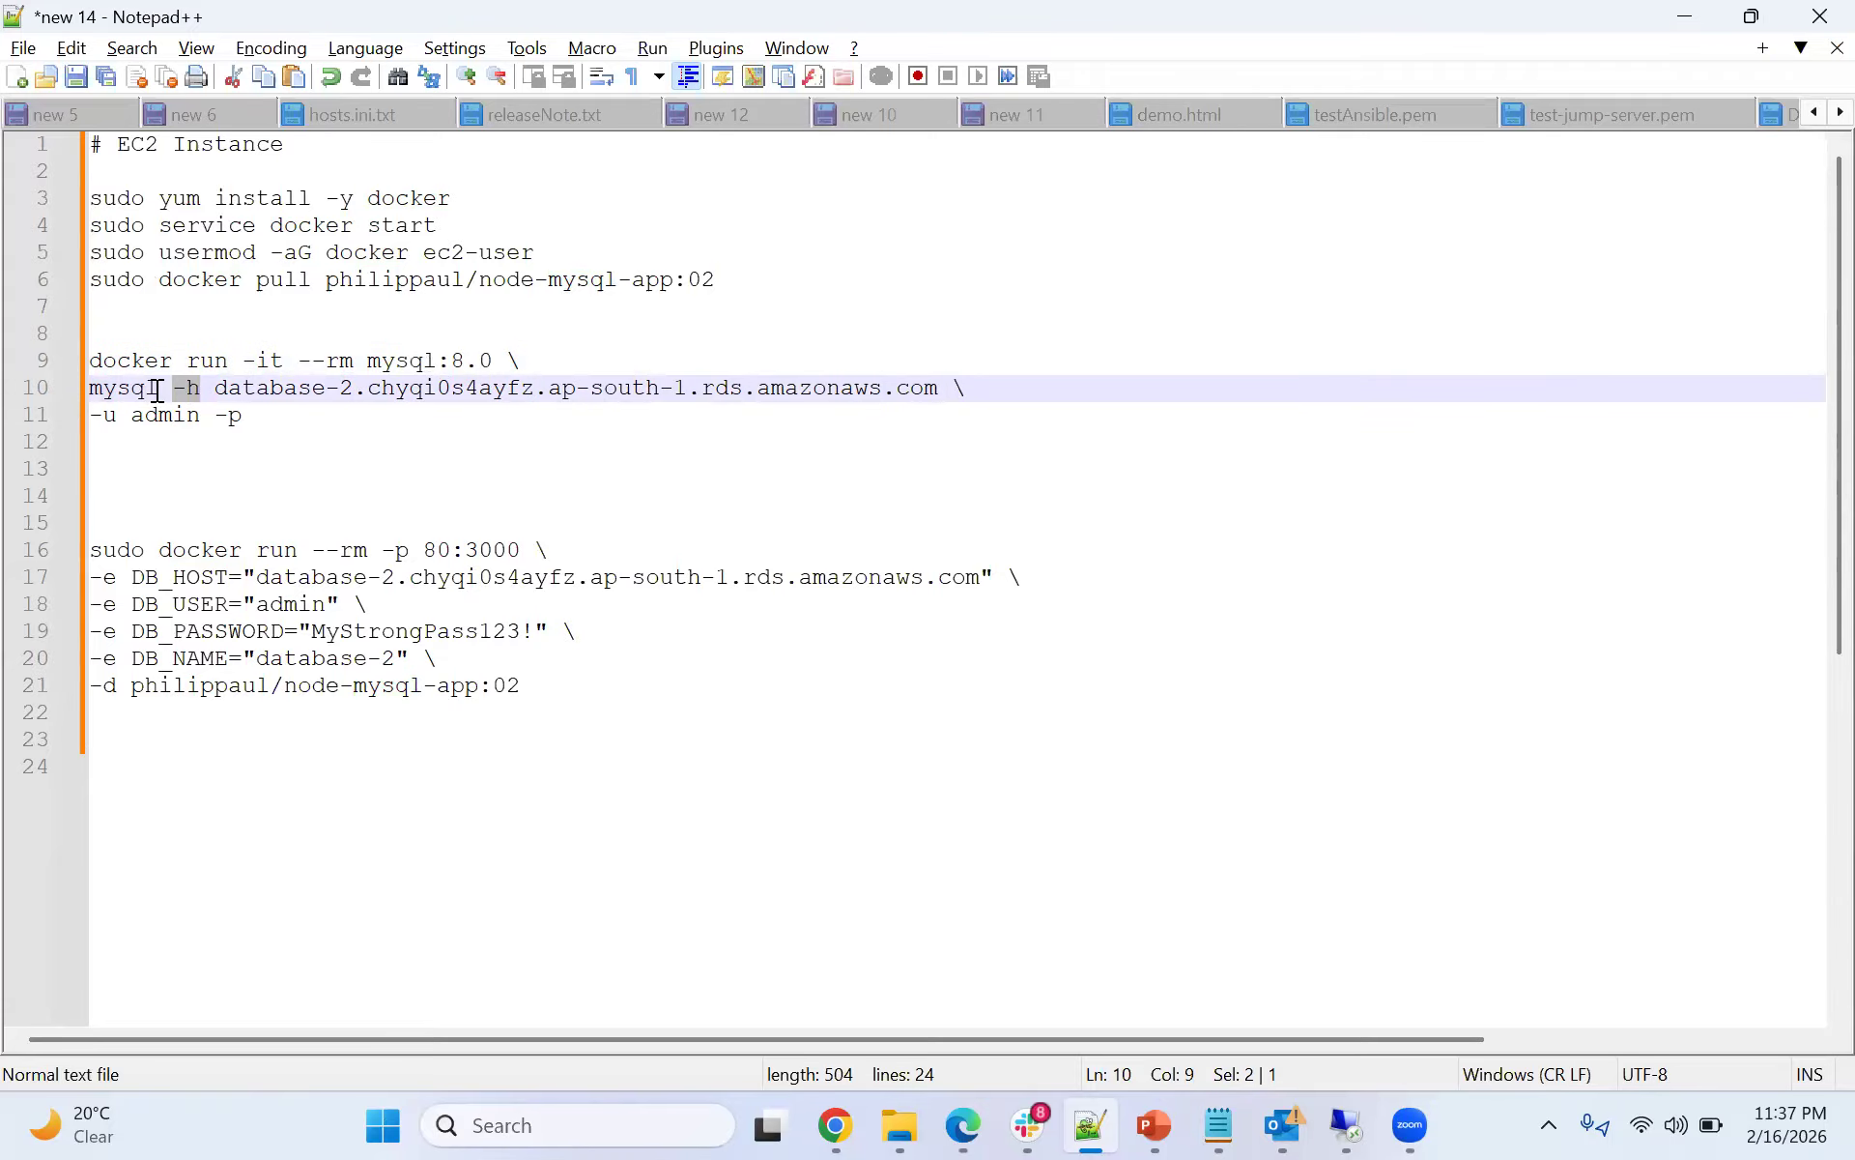
pyautogui.click(354, 414)
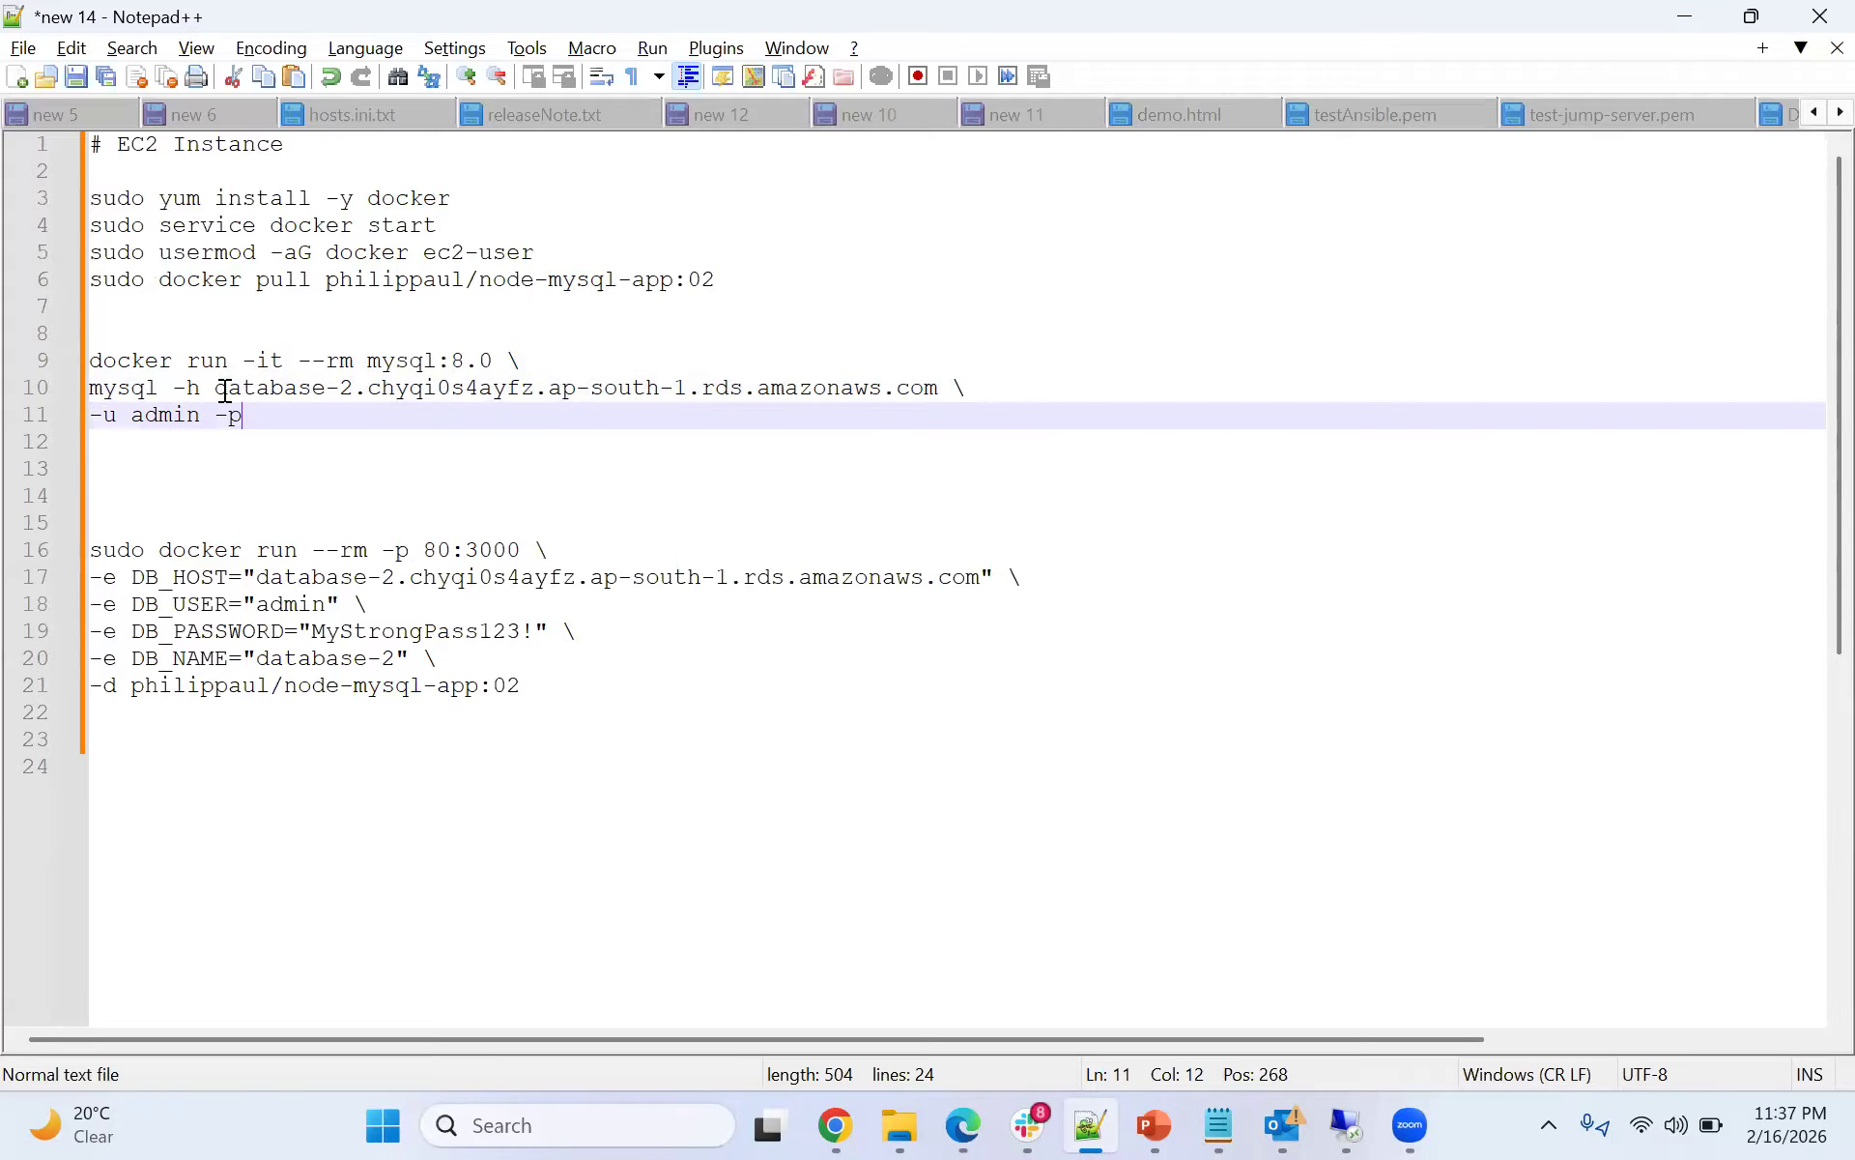
# - Replace the host line in the notes' client command with the mysql -h endpoint part of the RDS database-1 connection snippet
pyautogui.hotkey('alt', 'Tab')
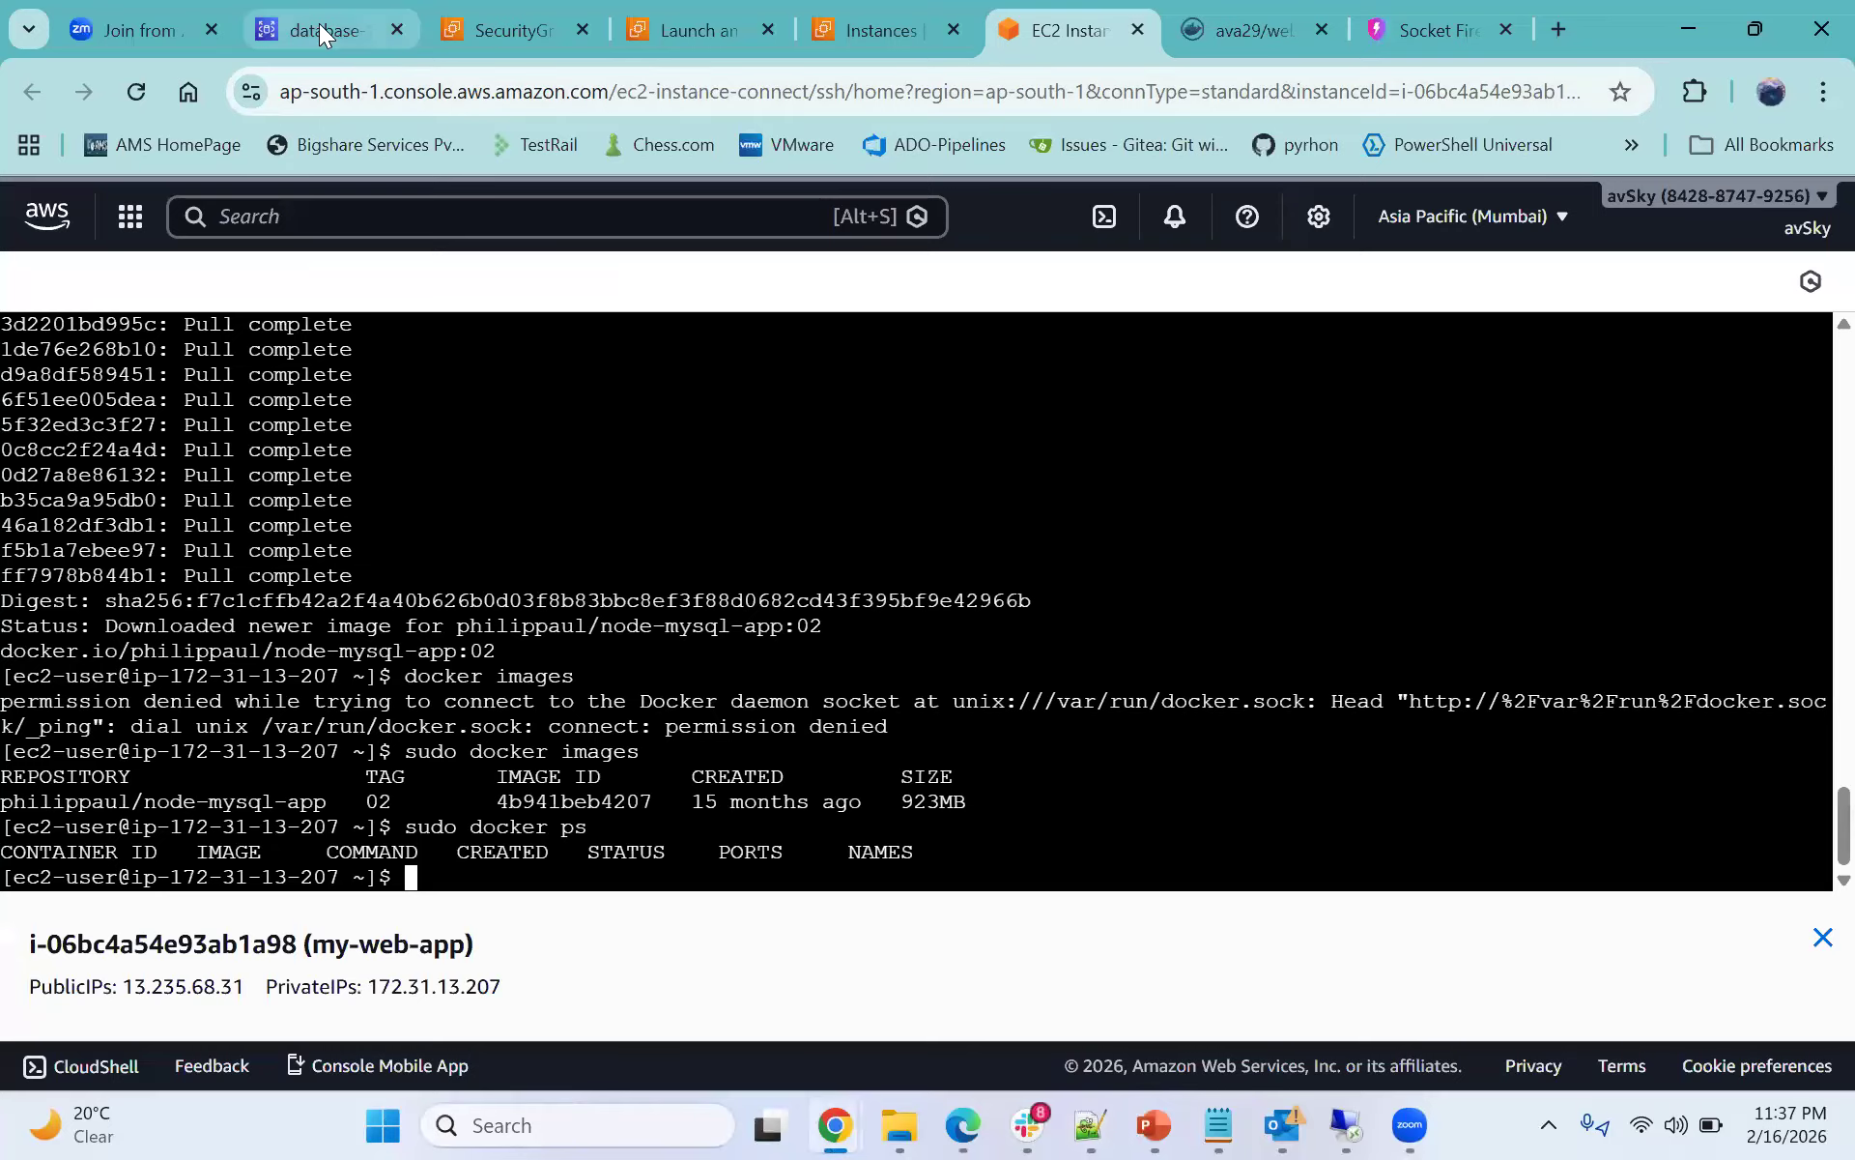
pyautogui.click(320, 29)
pyautogui.moveTo(525, 490); pyautogui.dragTo(1210, 480)
pyautogui.hotkey('ctrl', 'c')
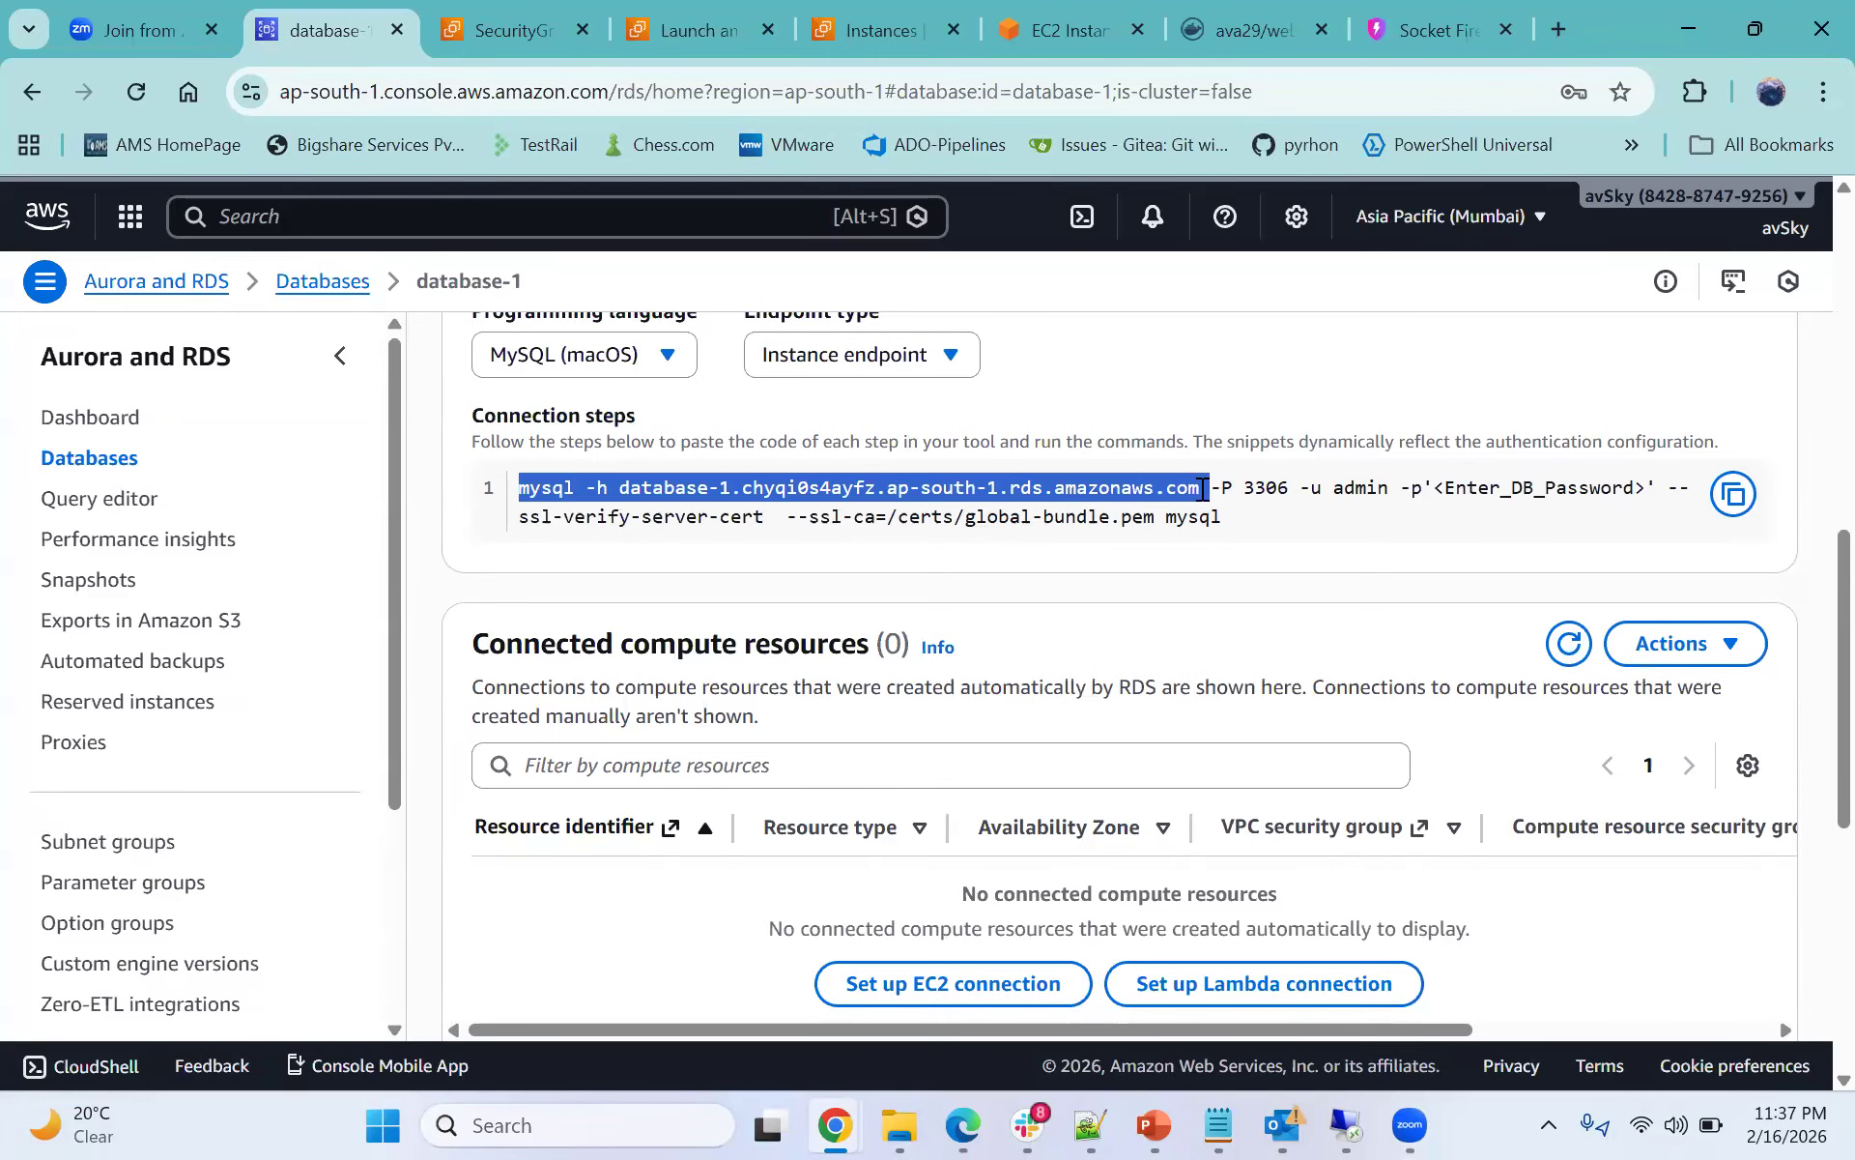
pyautogui.hotkey('alt', 'Tab')
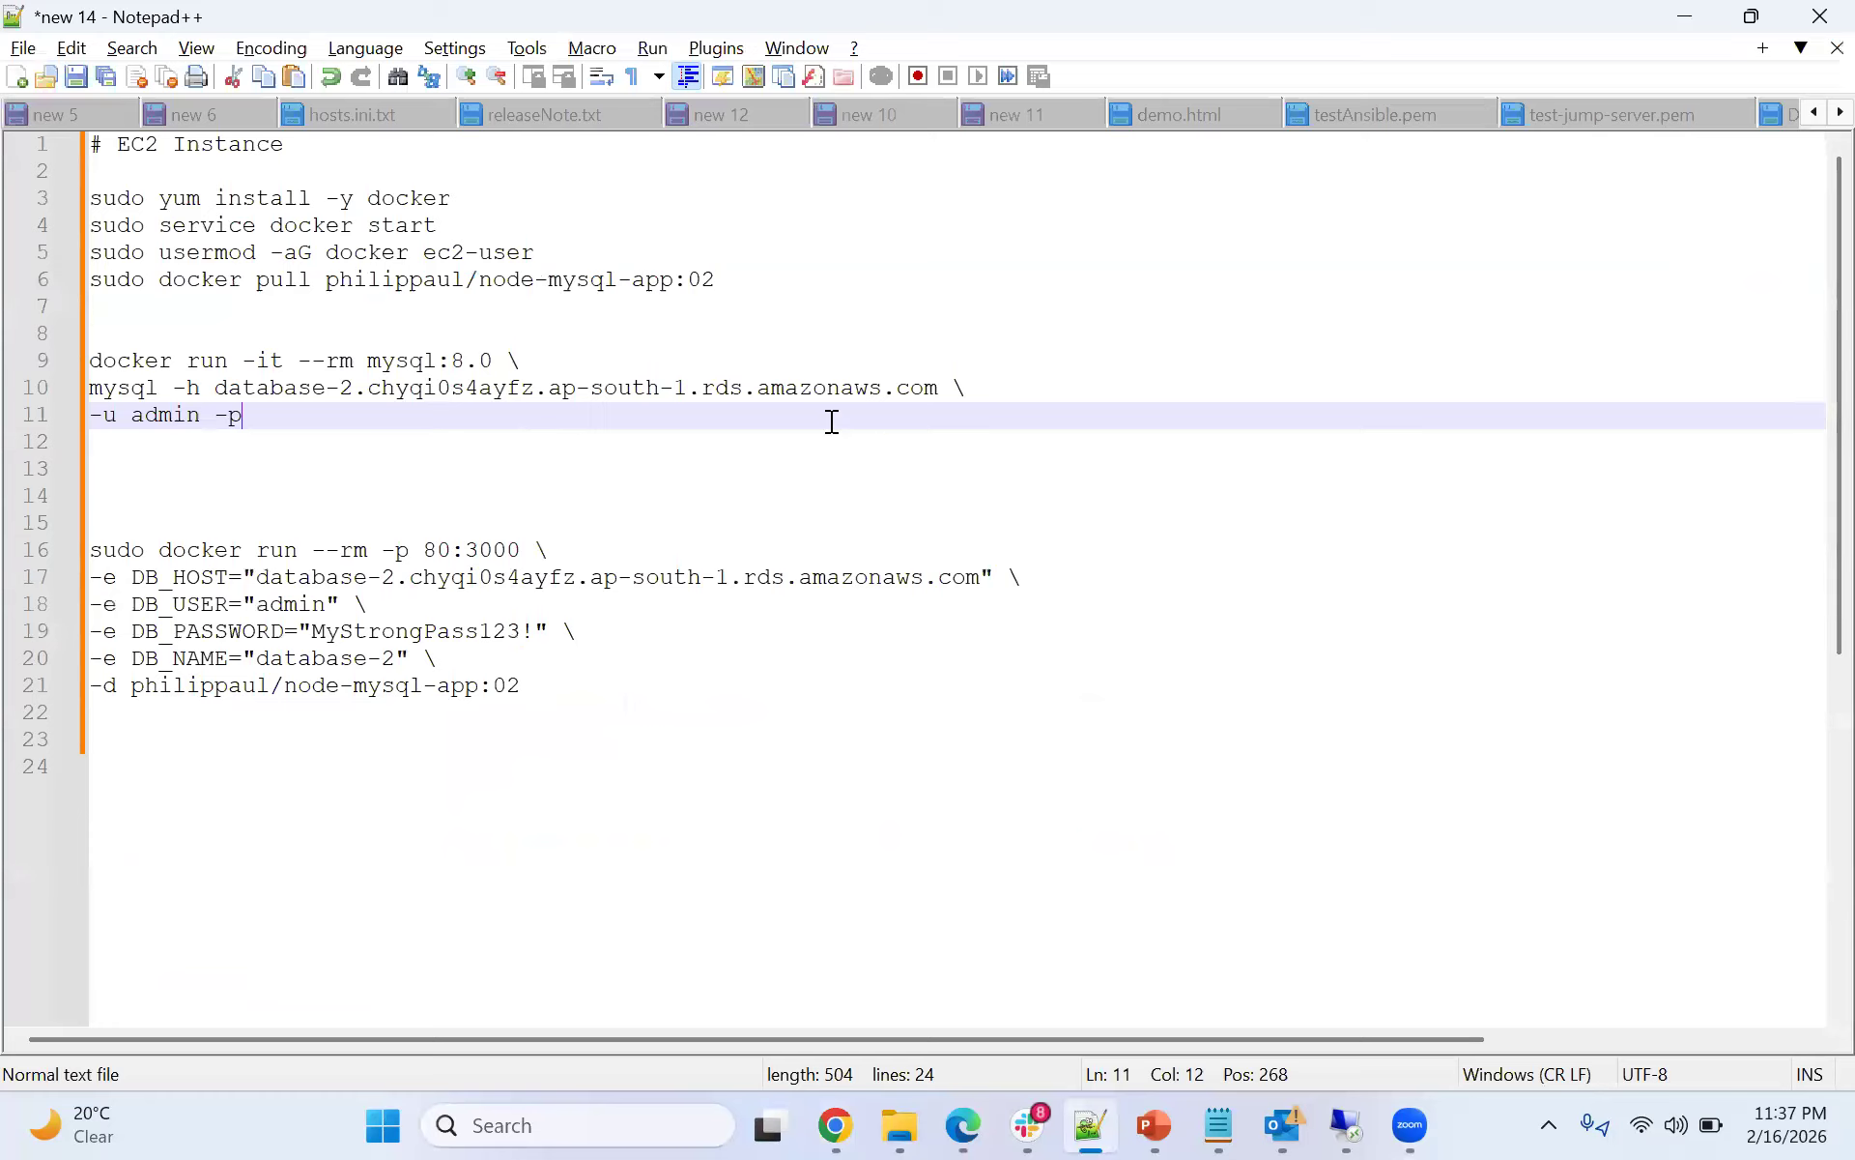
pyautogui.click(932, 390)
pyautogui.moveTo(933, 389); pyautogui.dragTo(77, 406)
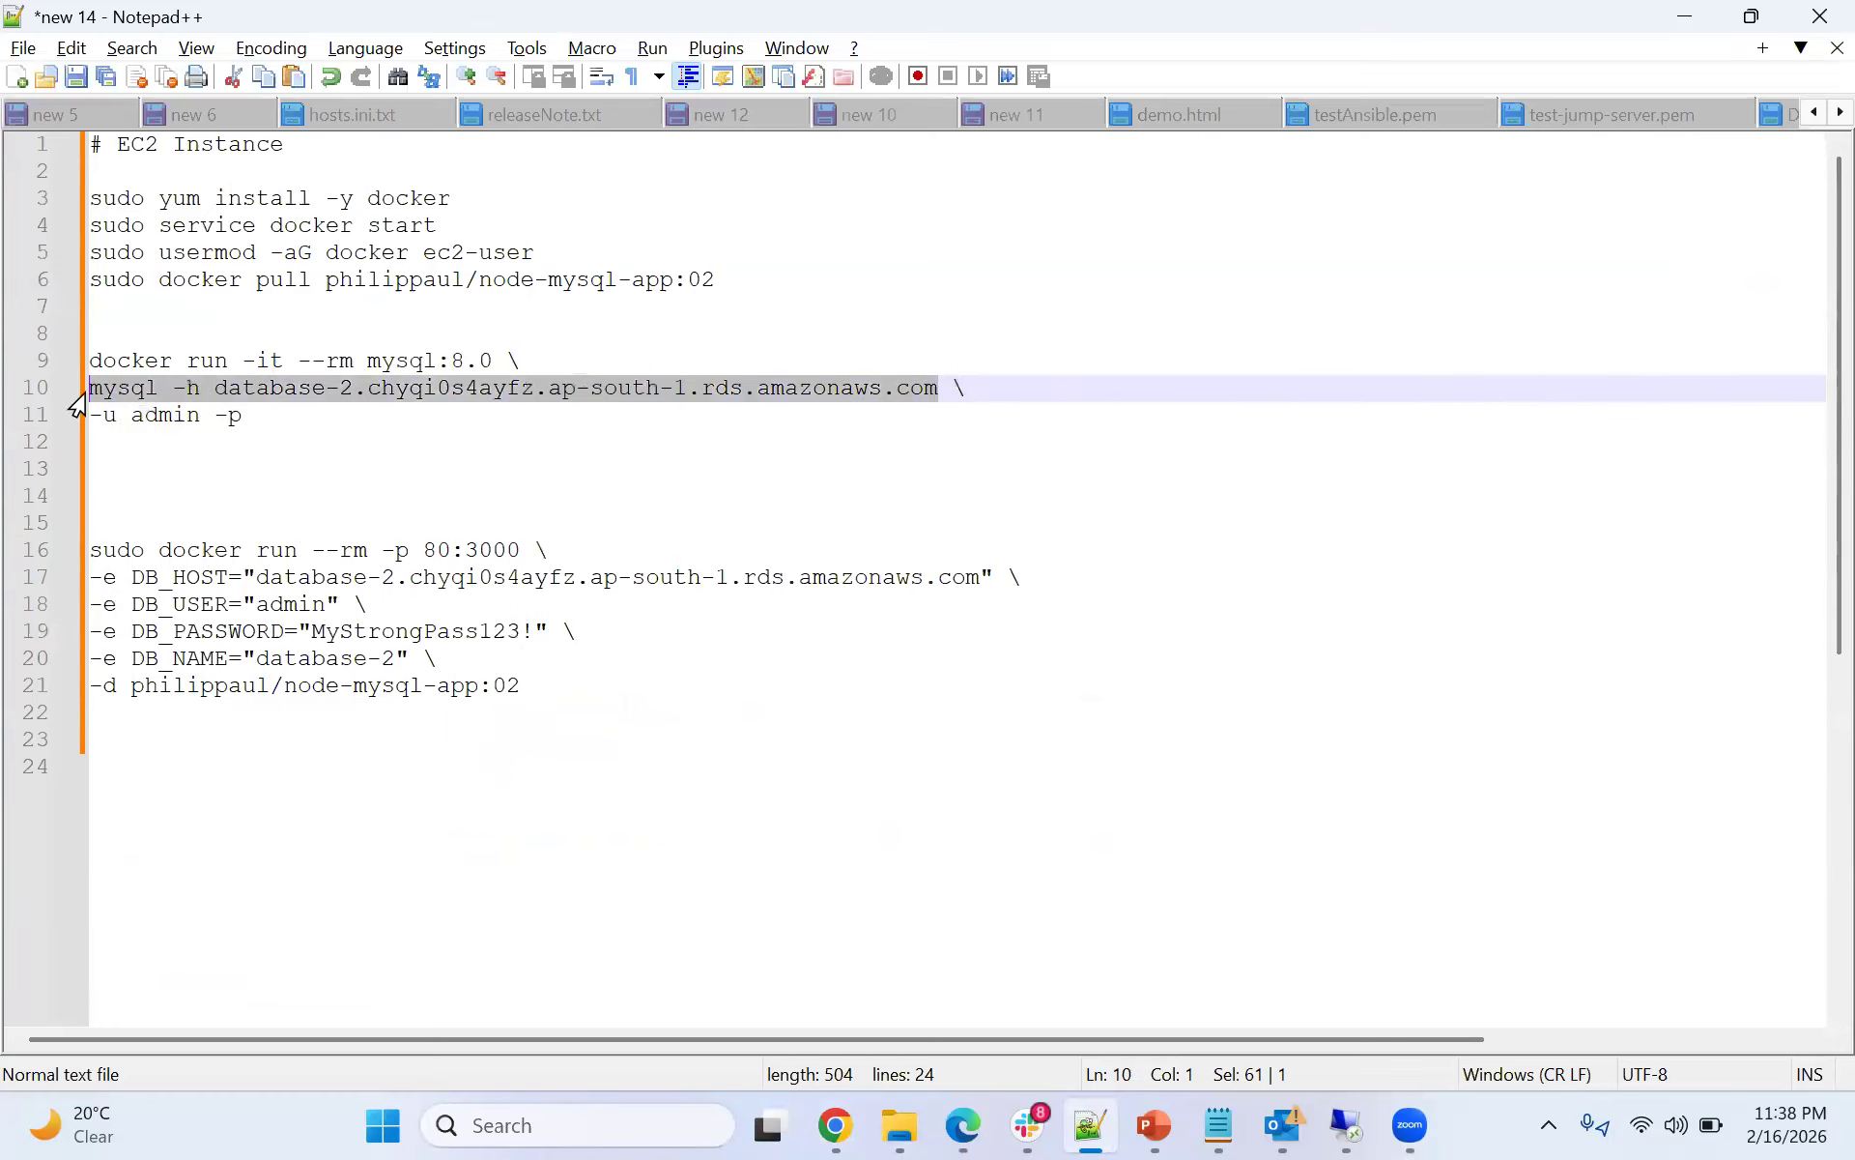
pyautogui.write('sudo docker pull philippaul/node-mysql-app:02')
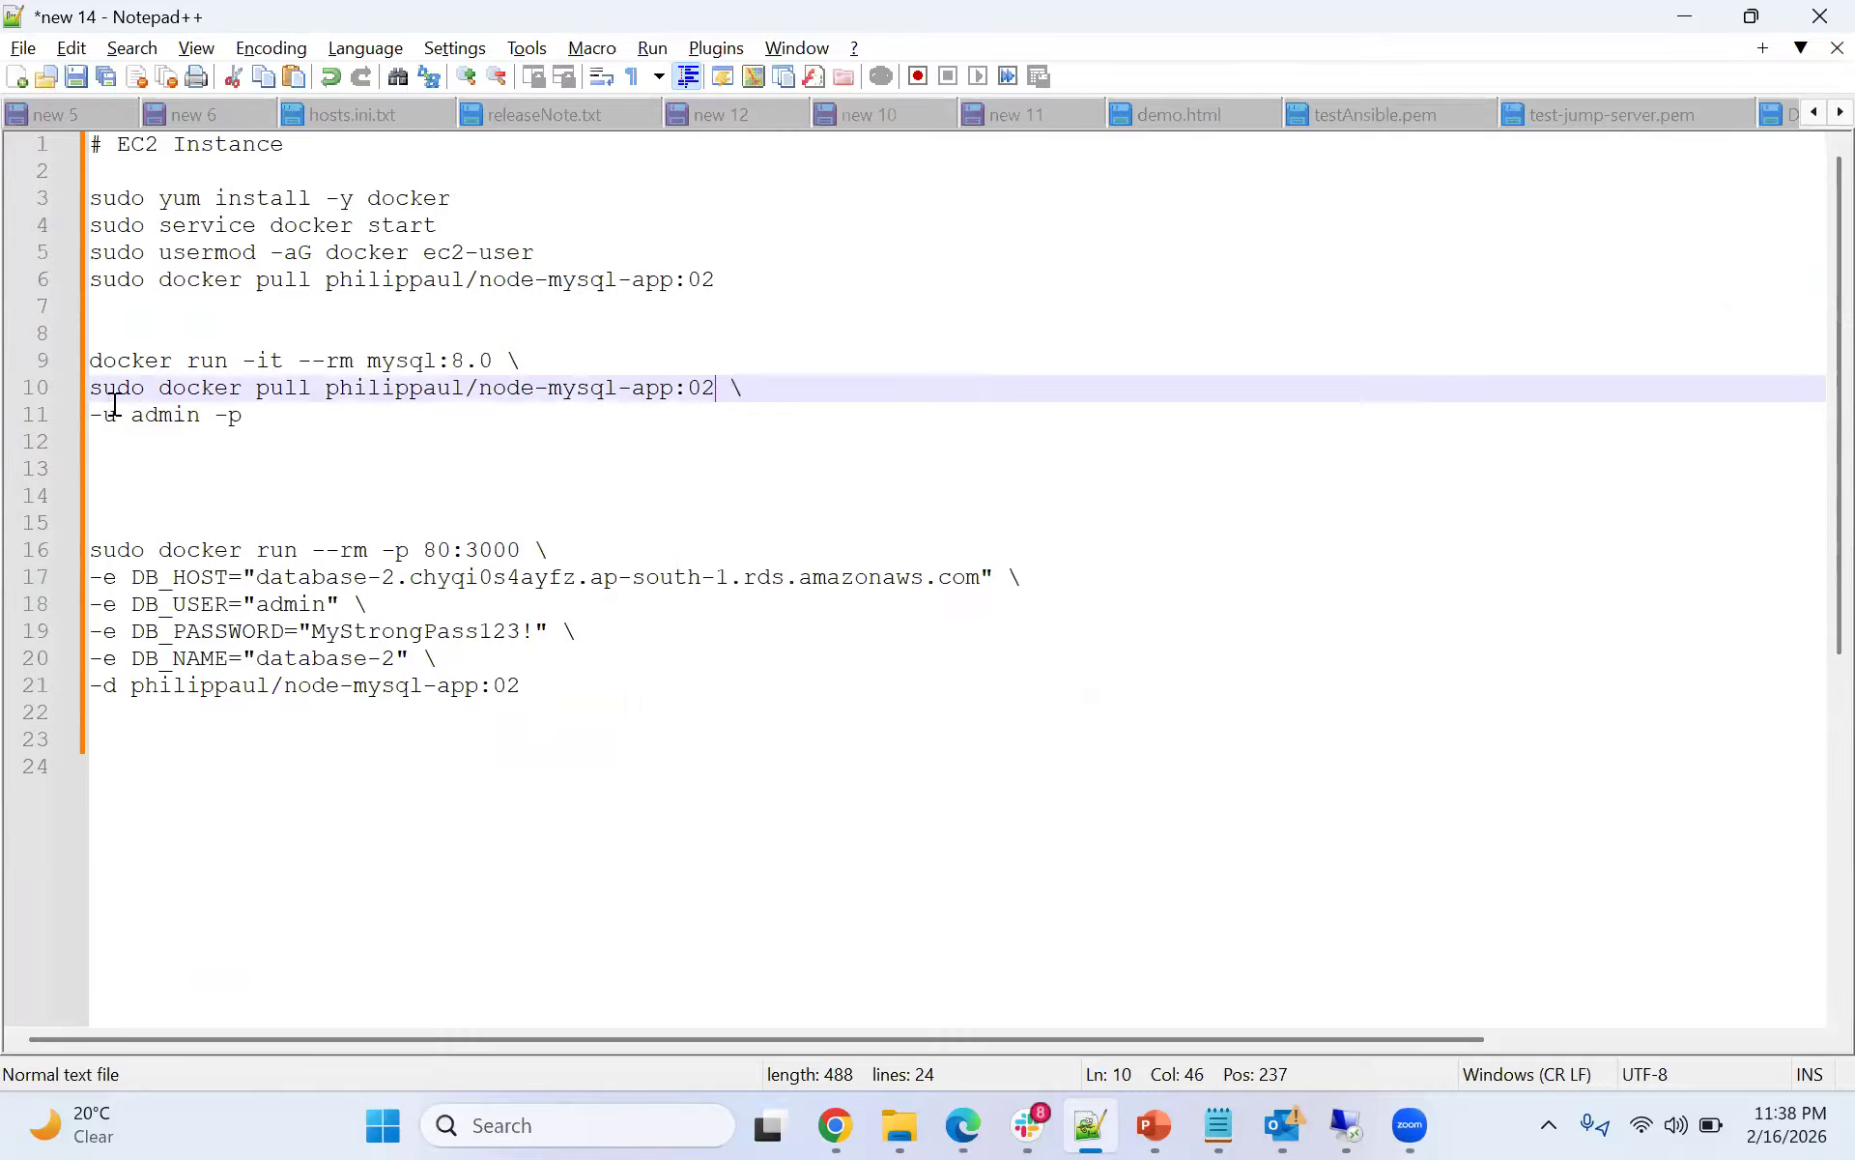
pyautogui.hotkey('alt', 'Tab')
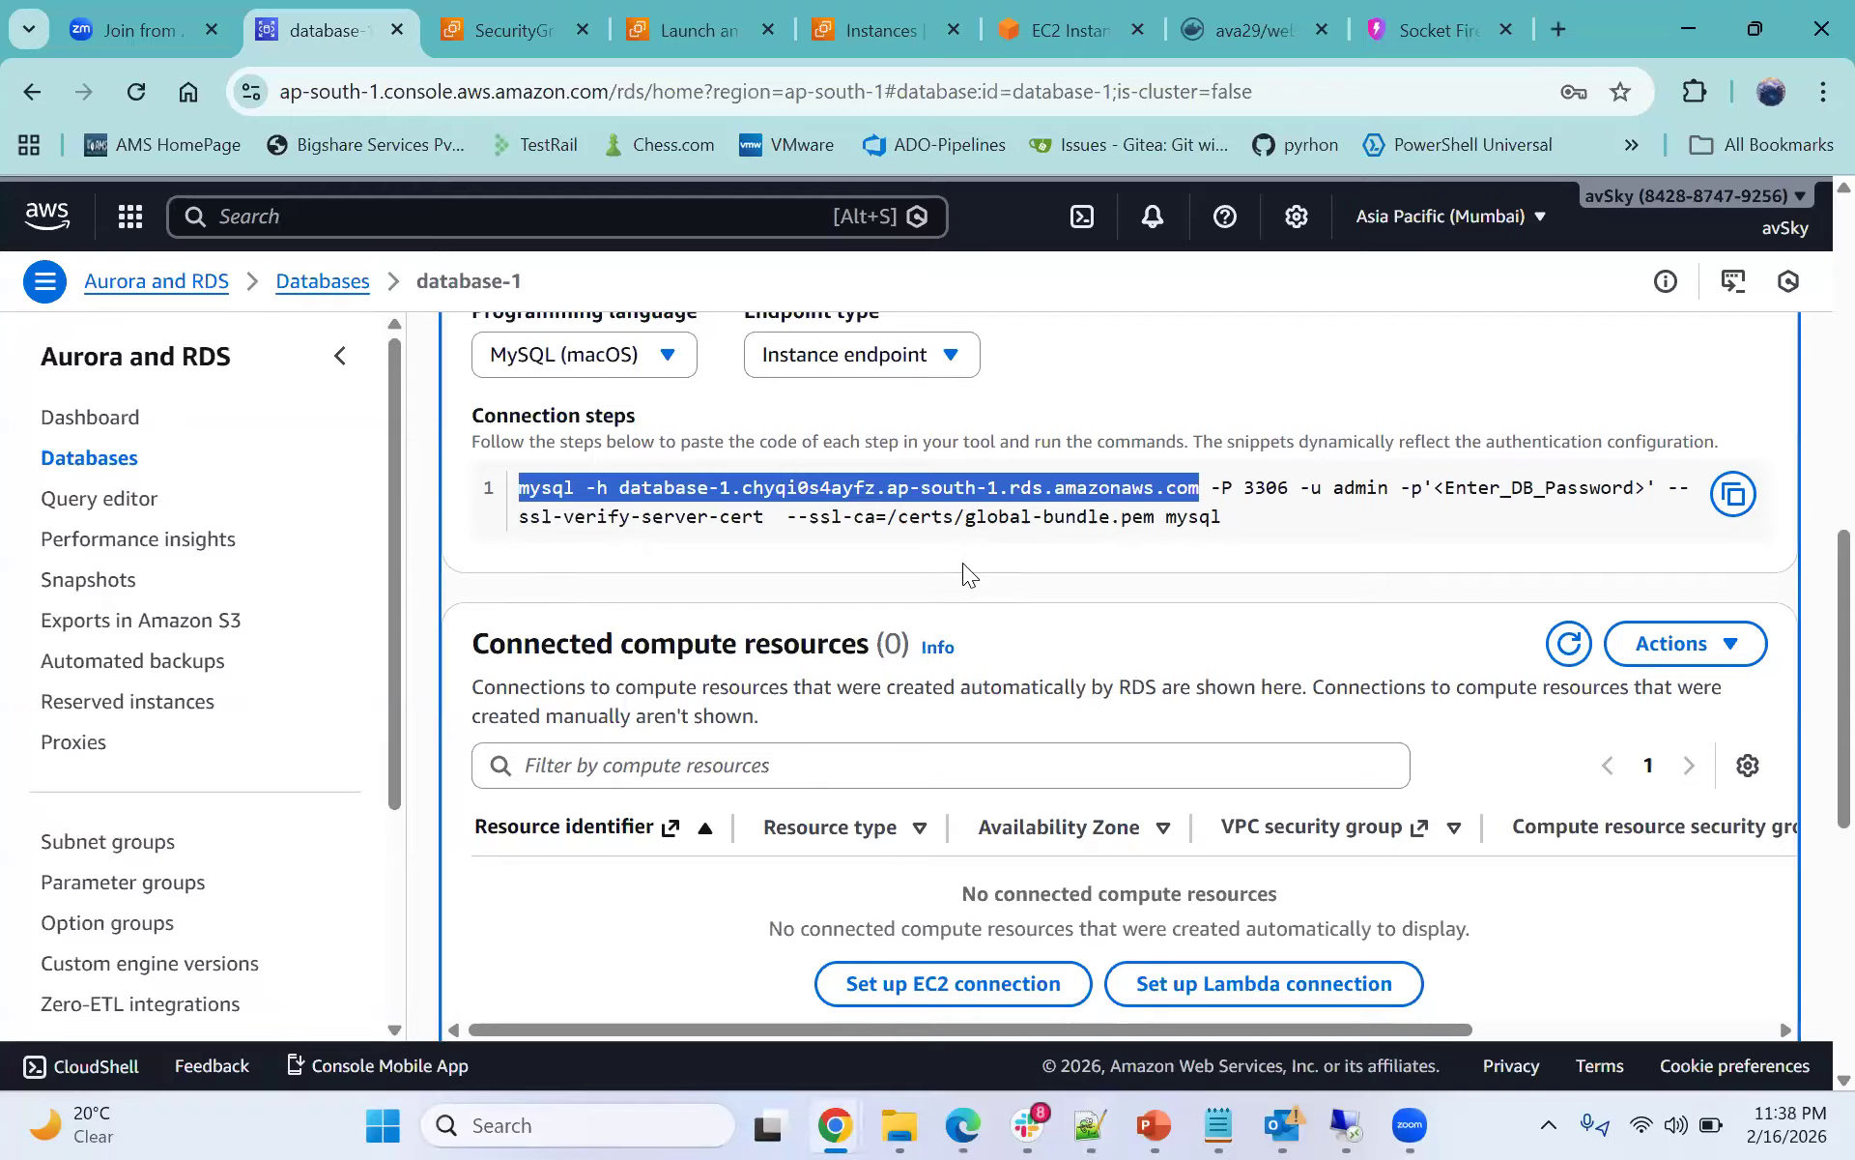
pyautogui.hotkey('alt', 'Tab')
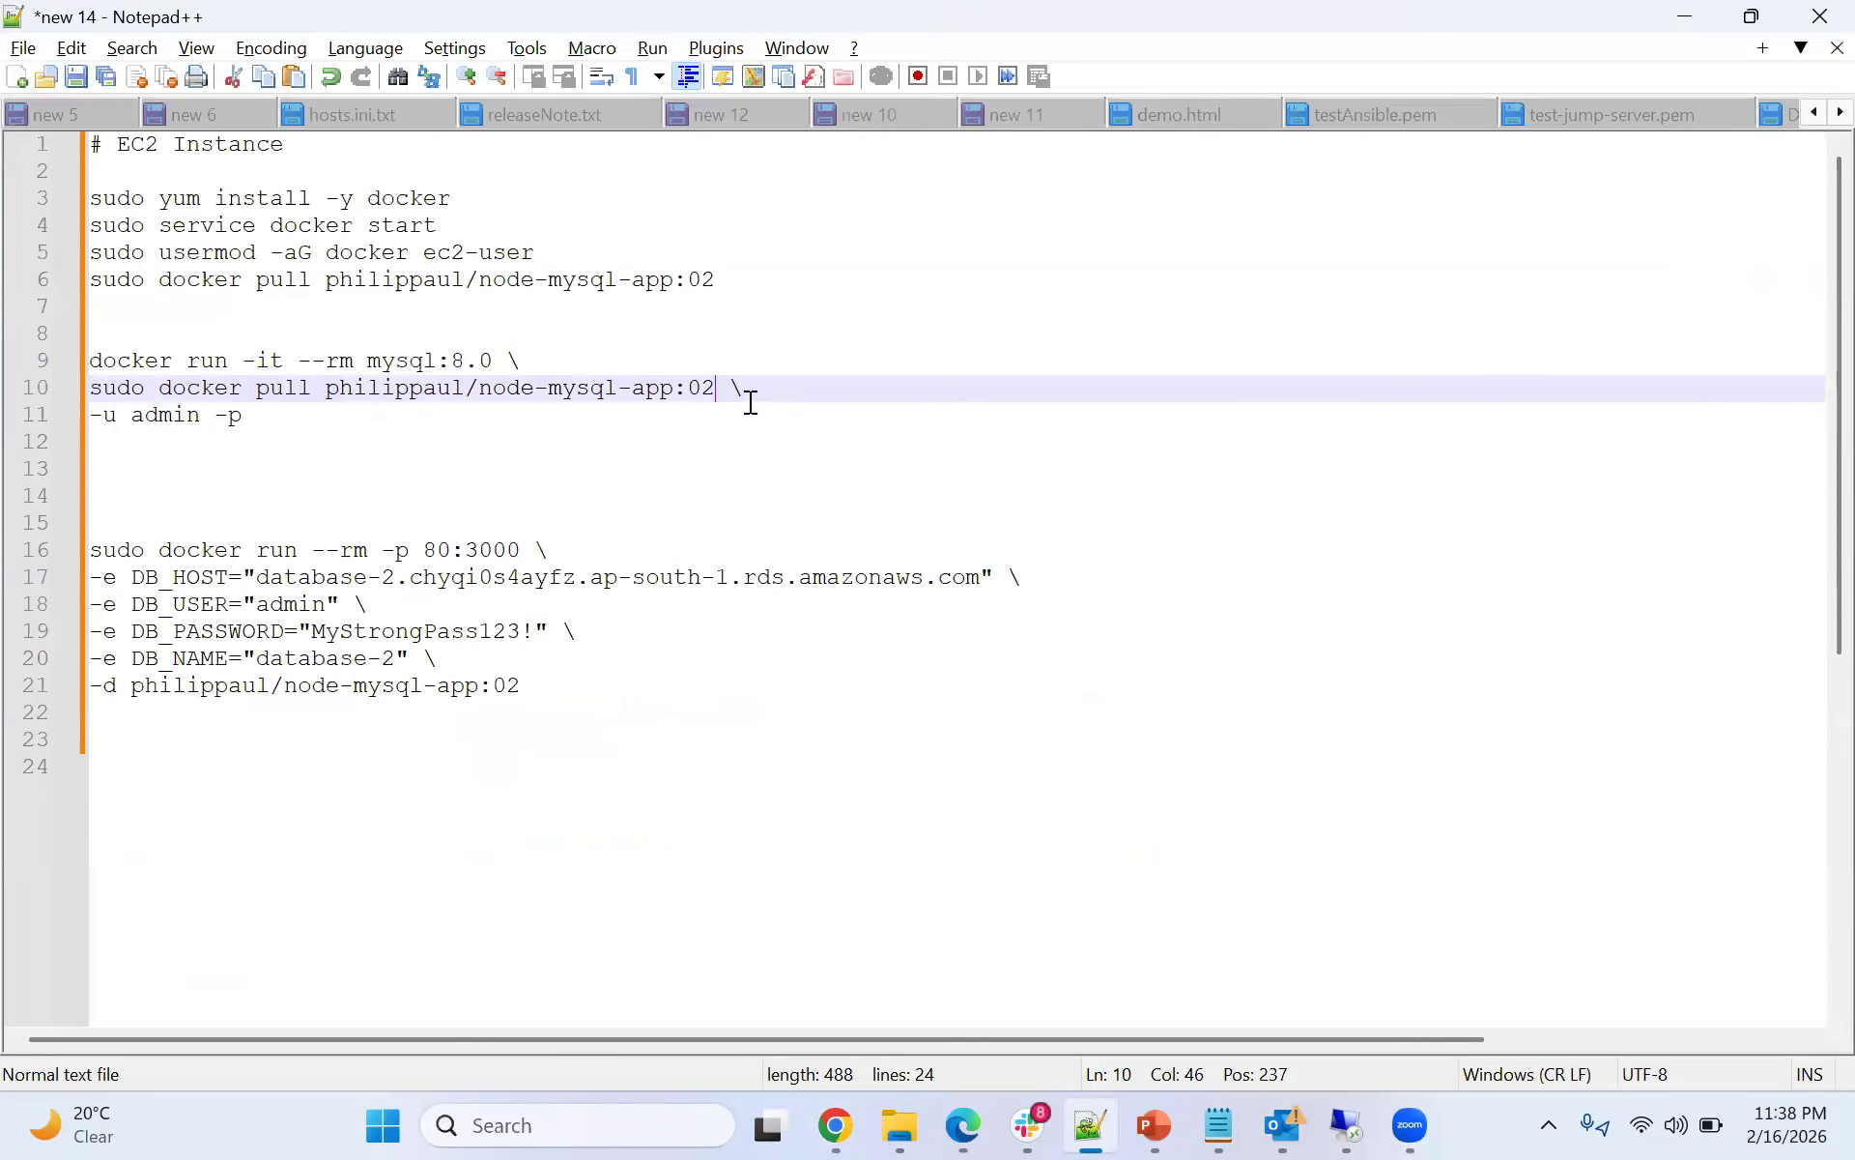
pyautogui.moveTo(717, 389); pyautogui.dragTo(75, 402)
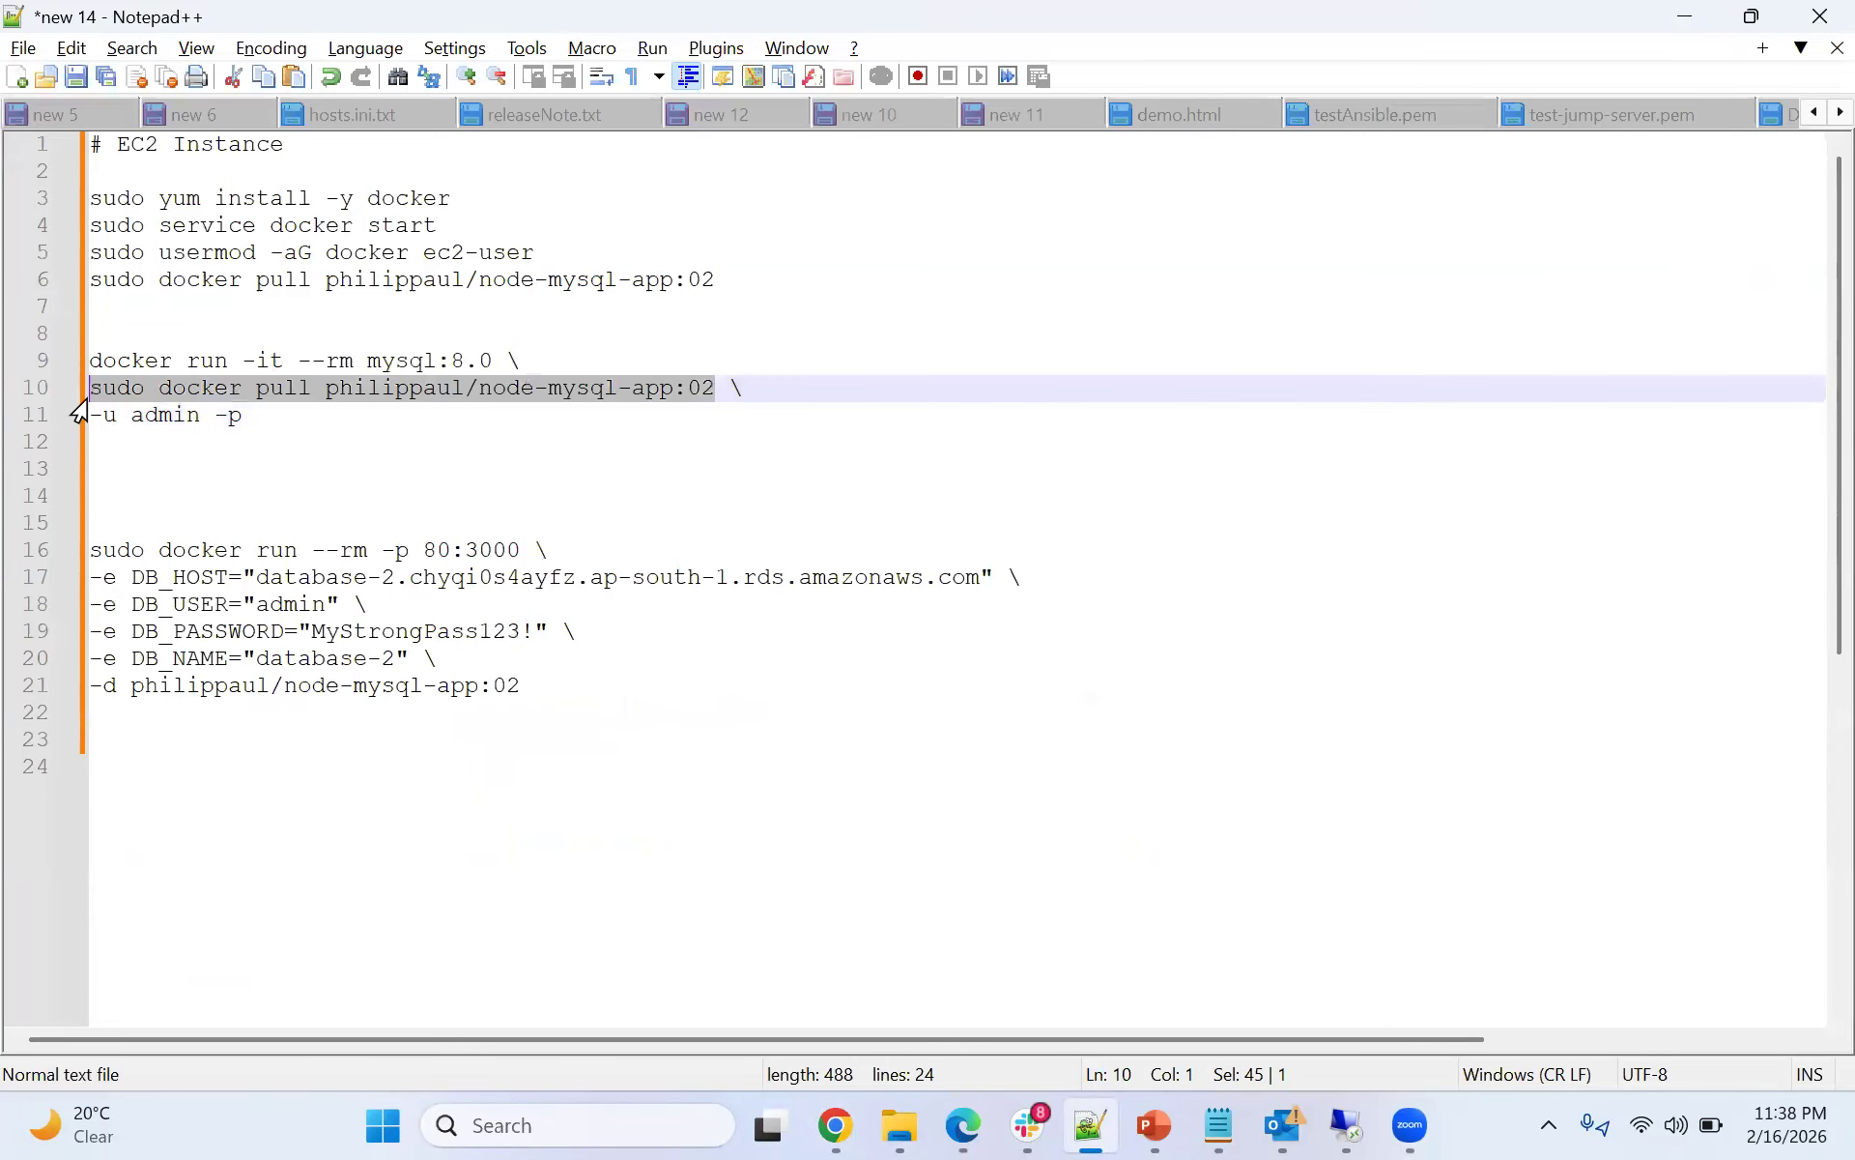
pyautogui.hotkey('ctrl', 'v')
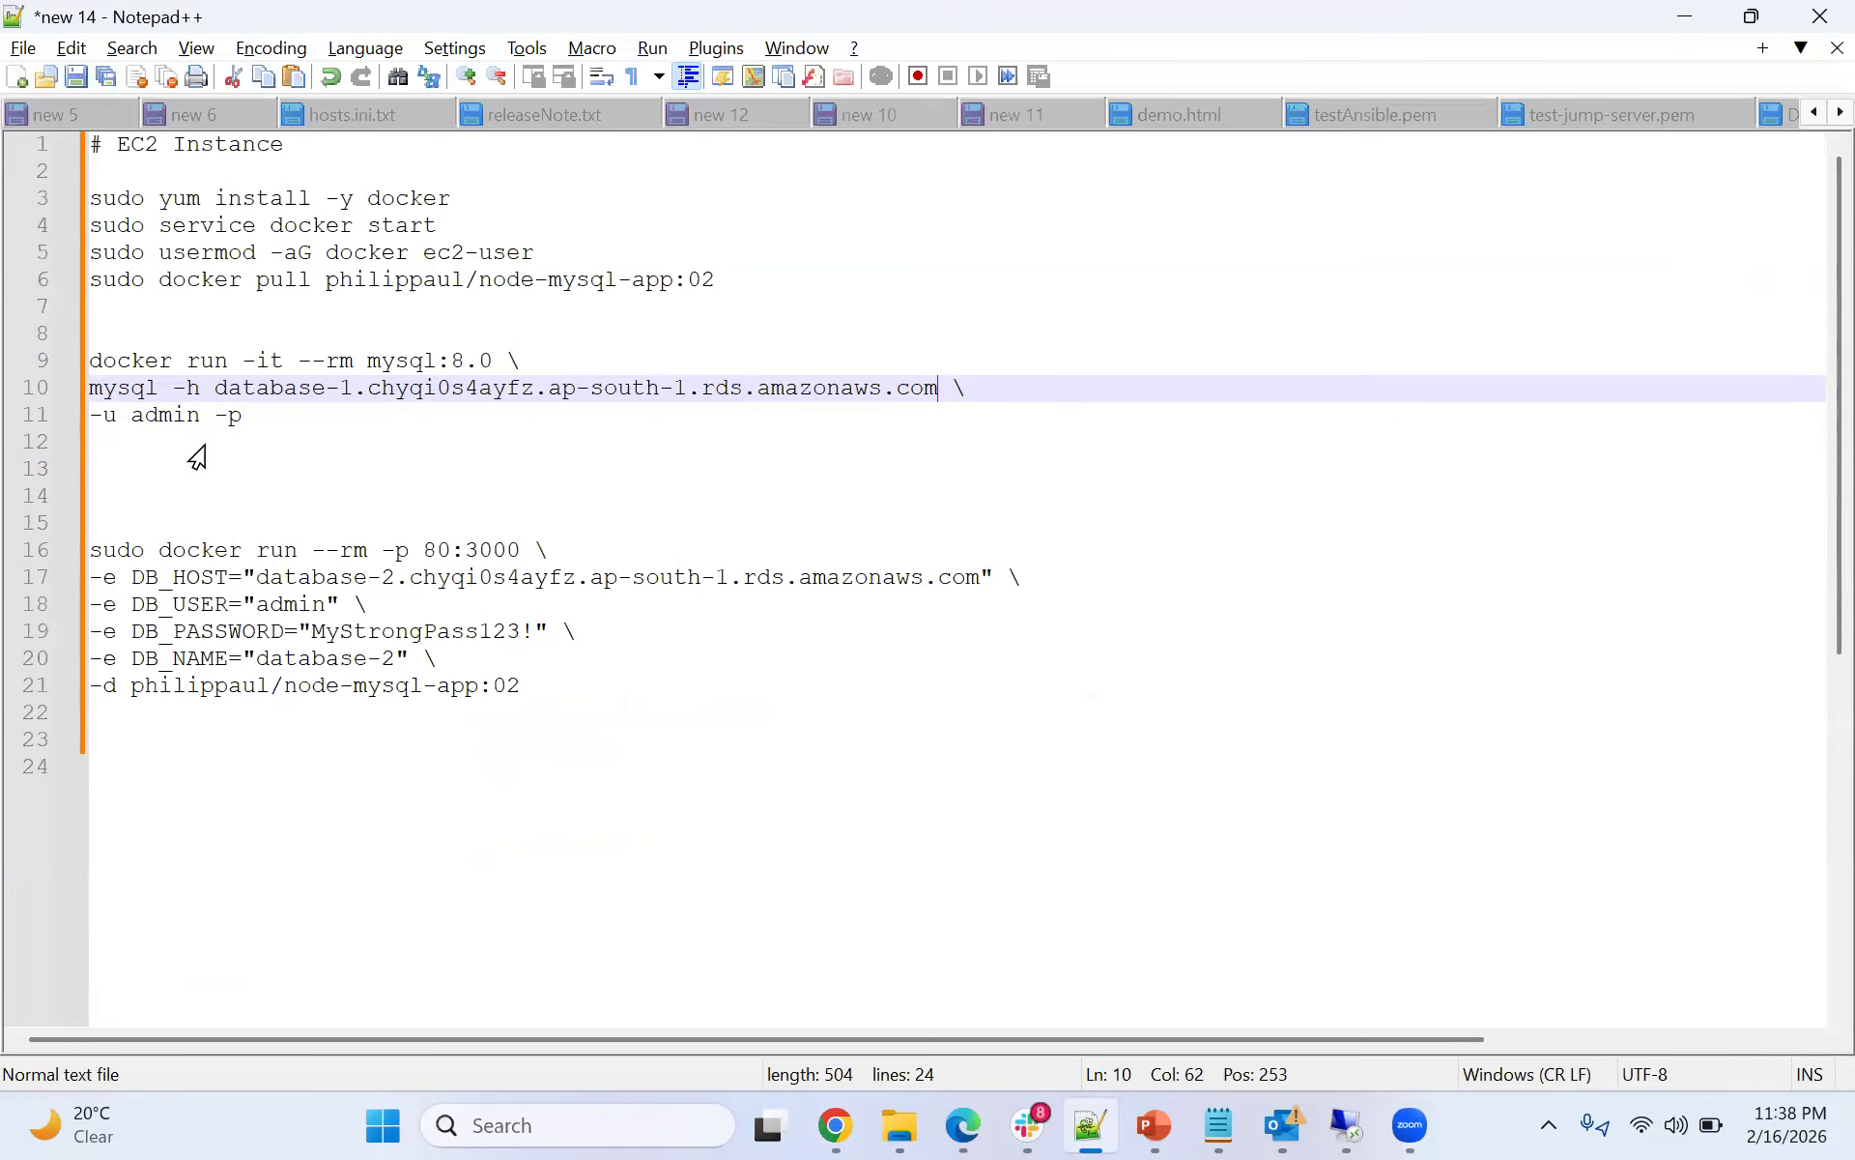
# - Copy the three-line mysql:8.0 client command from the notes and run it on the instance prefixed with sudo
pyautogui.click(259, 417)
pyautogui.moveTo(248, 418); pyautogui.dragTo(35, 372)
pyautogui.hotkey('ctrl', 'c')
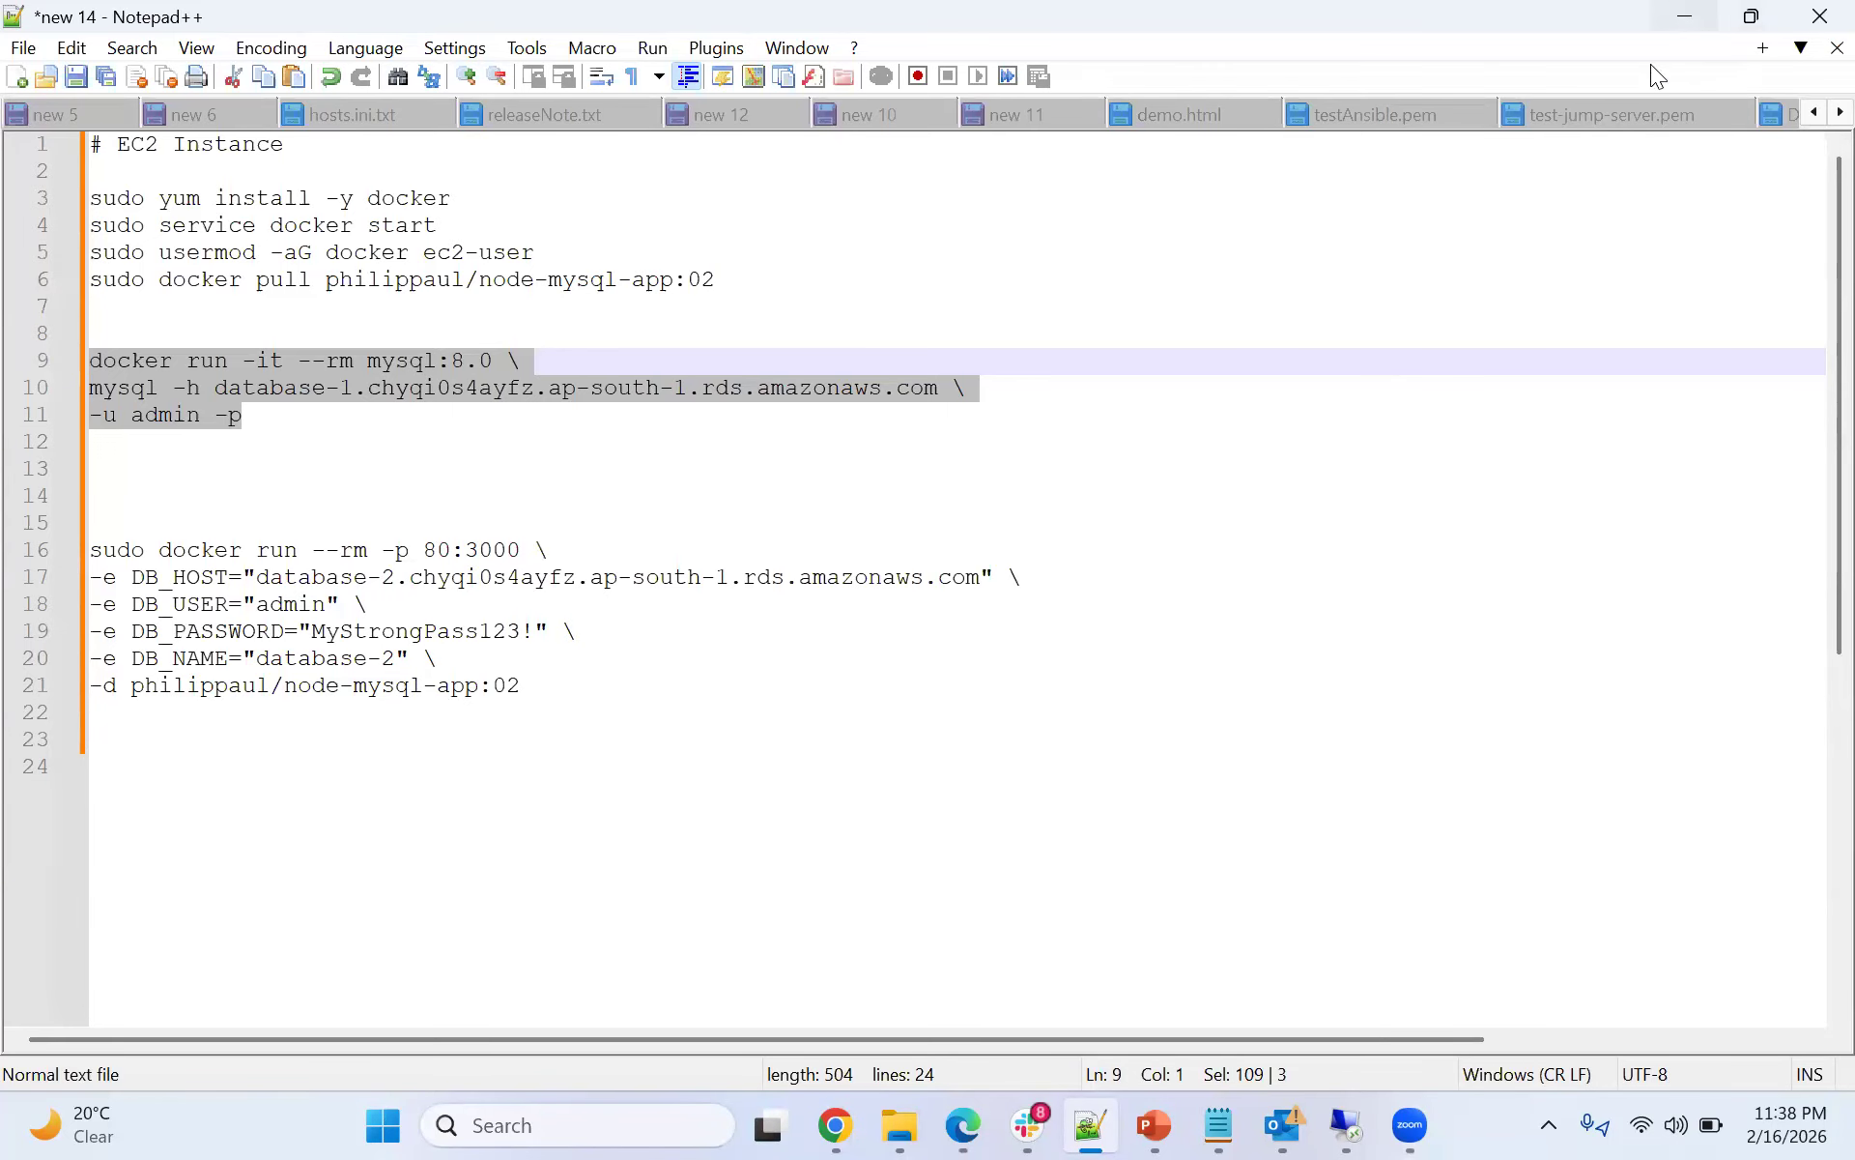
pyautogui.click(1683, 17)
pyautogui.click(1073, 36)
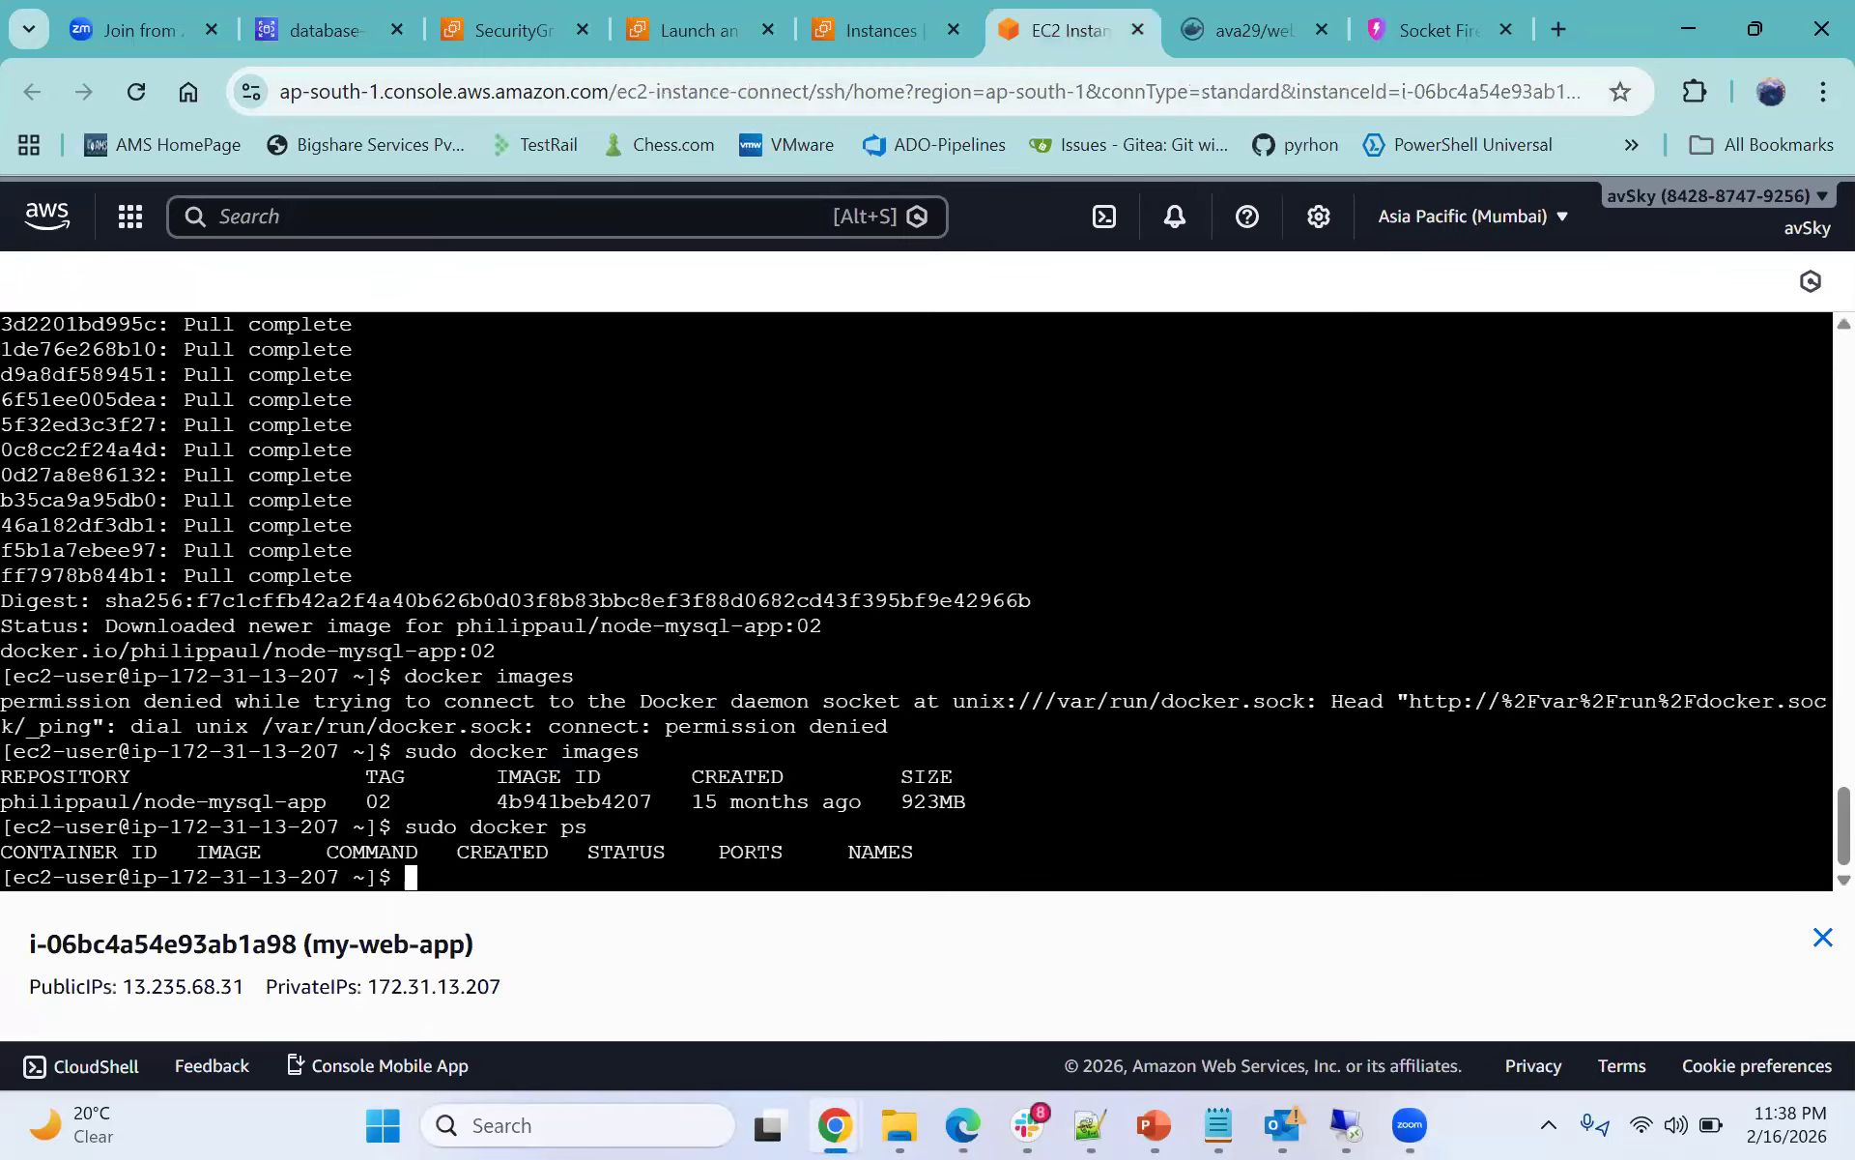
pyautogui.rightClick(1019, 653)
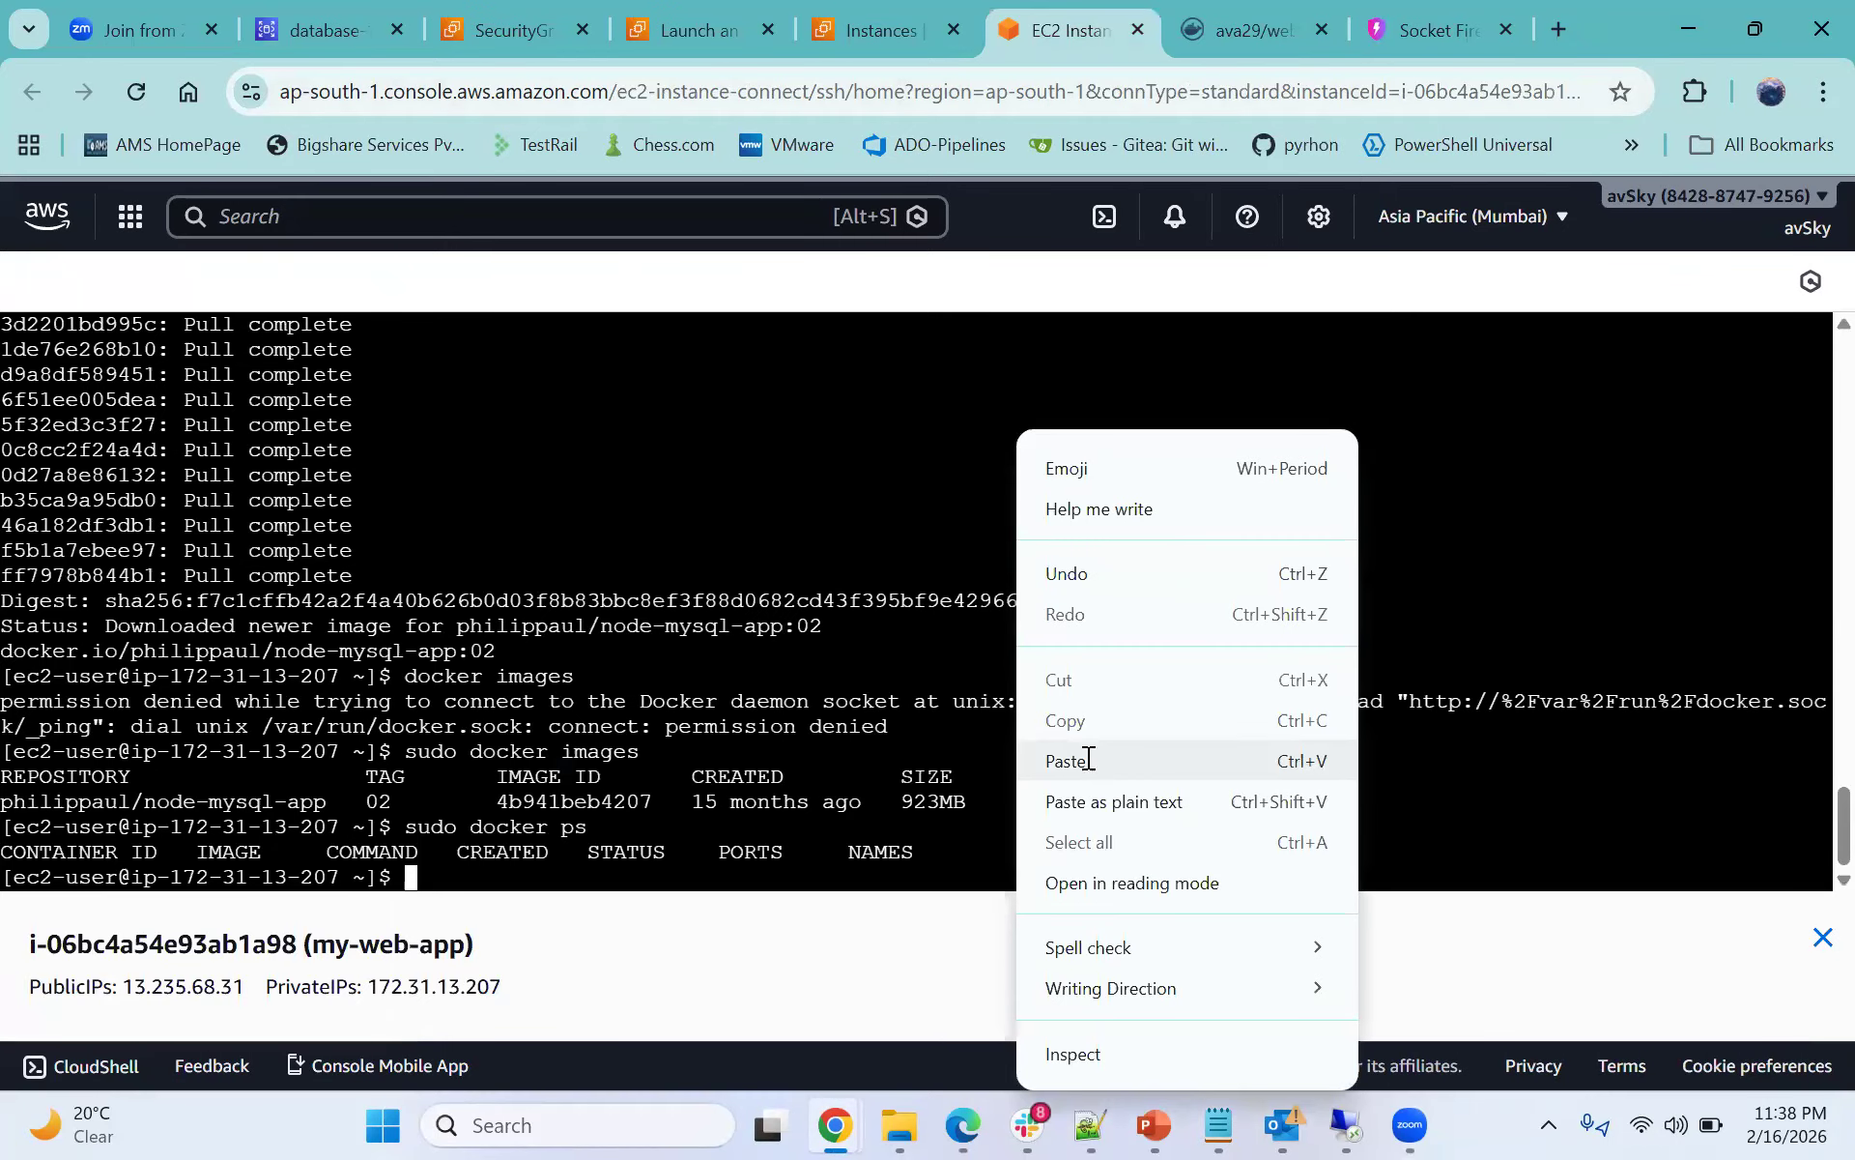
pyautogui.click(1067, 760)
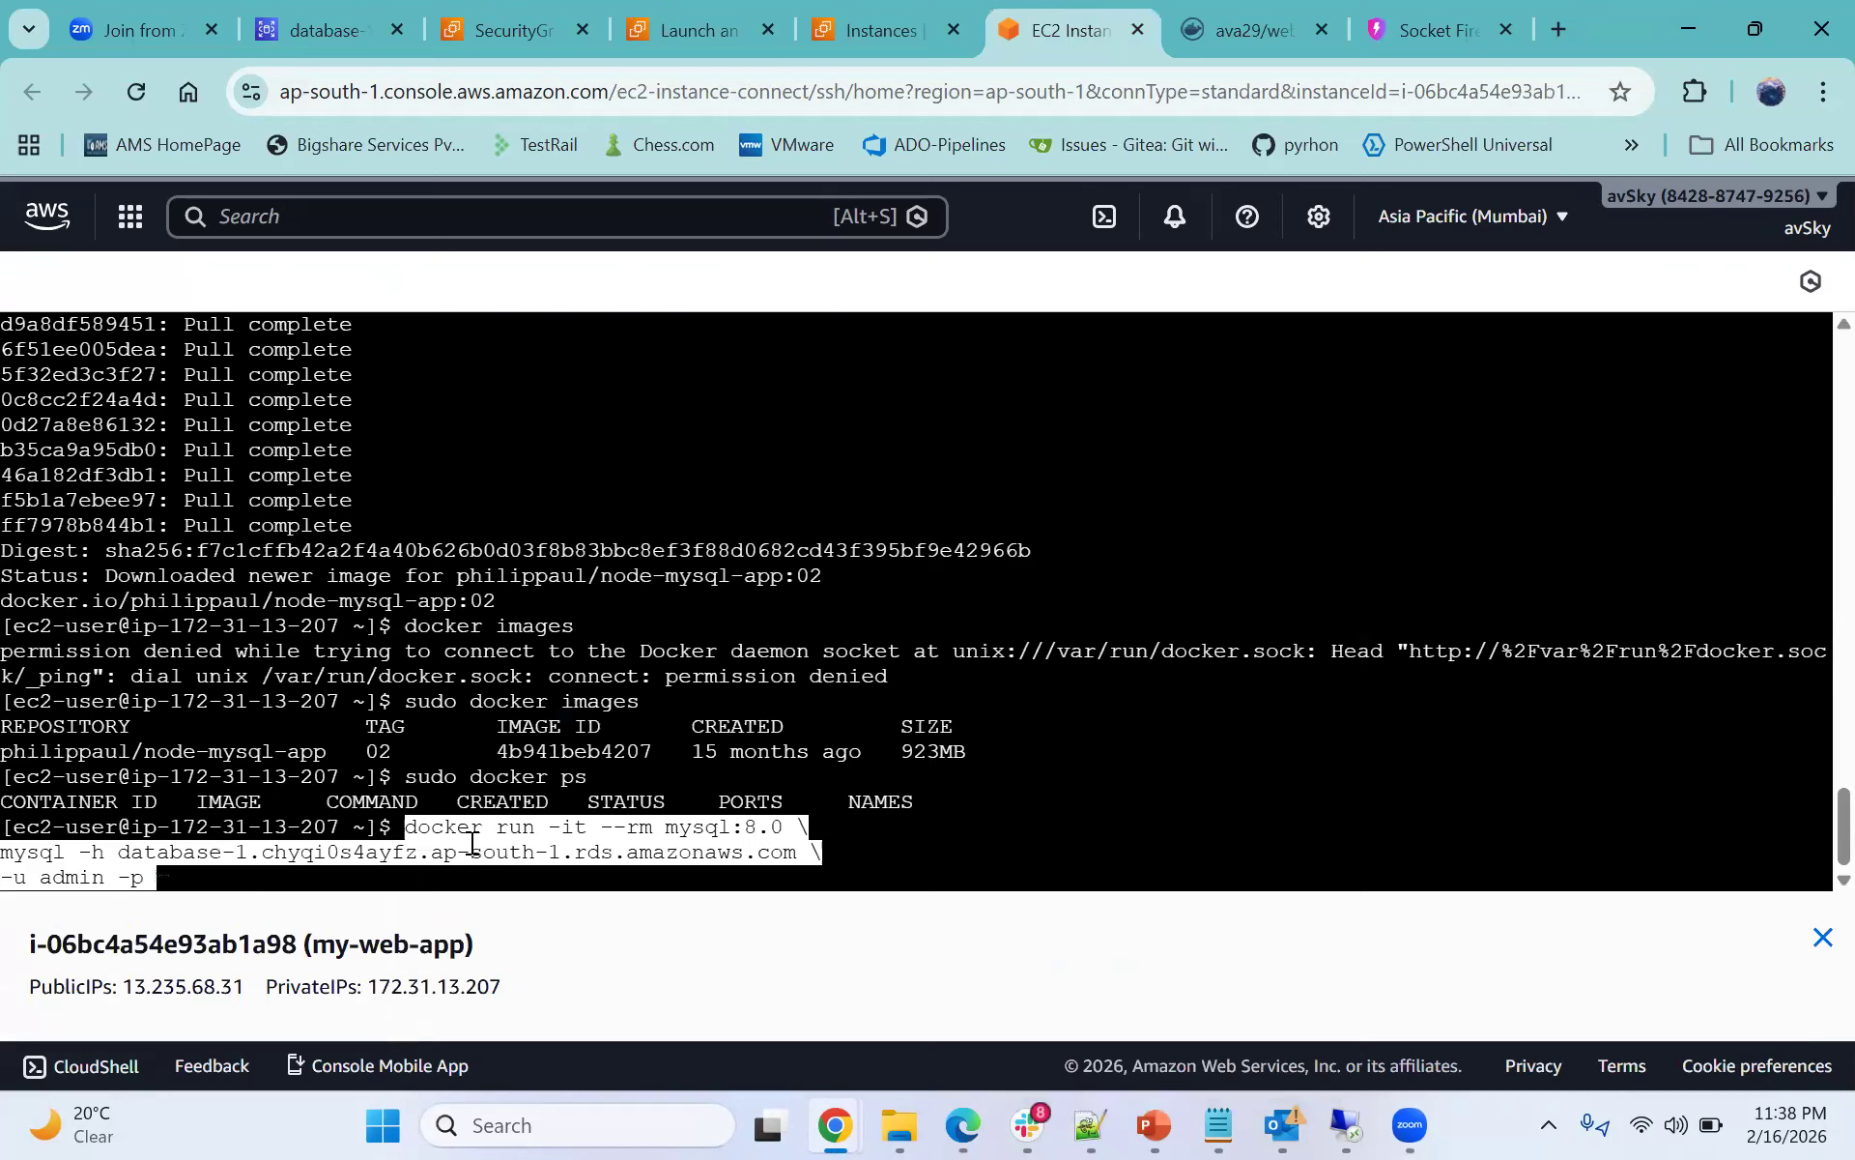
pyautogui.press('Up')
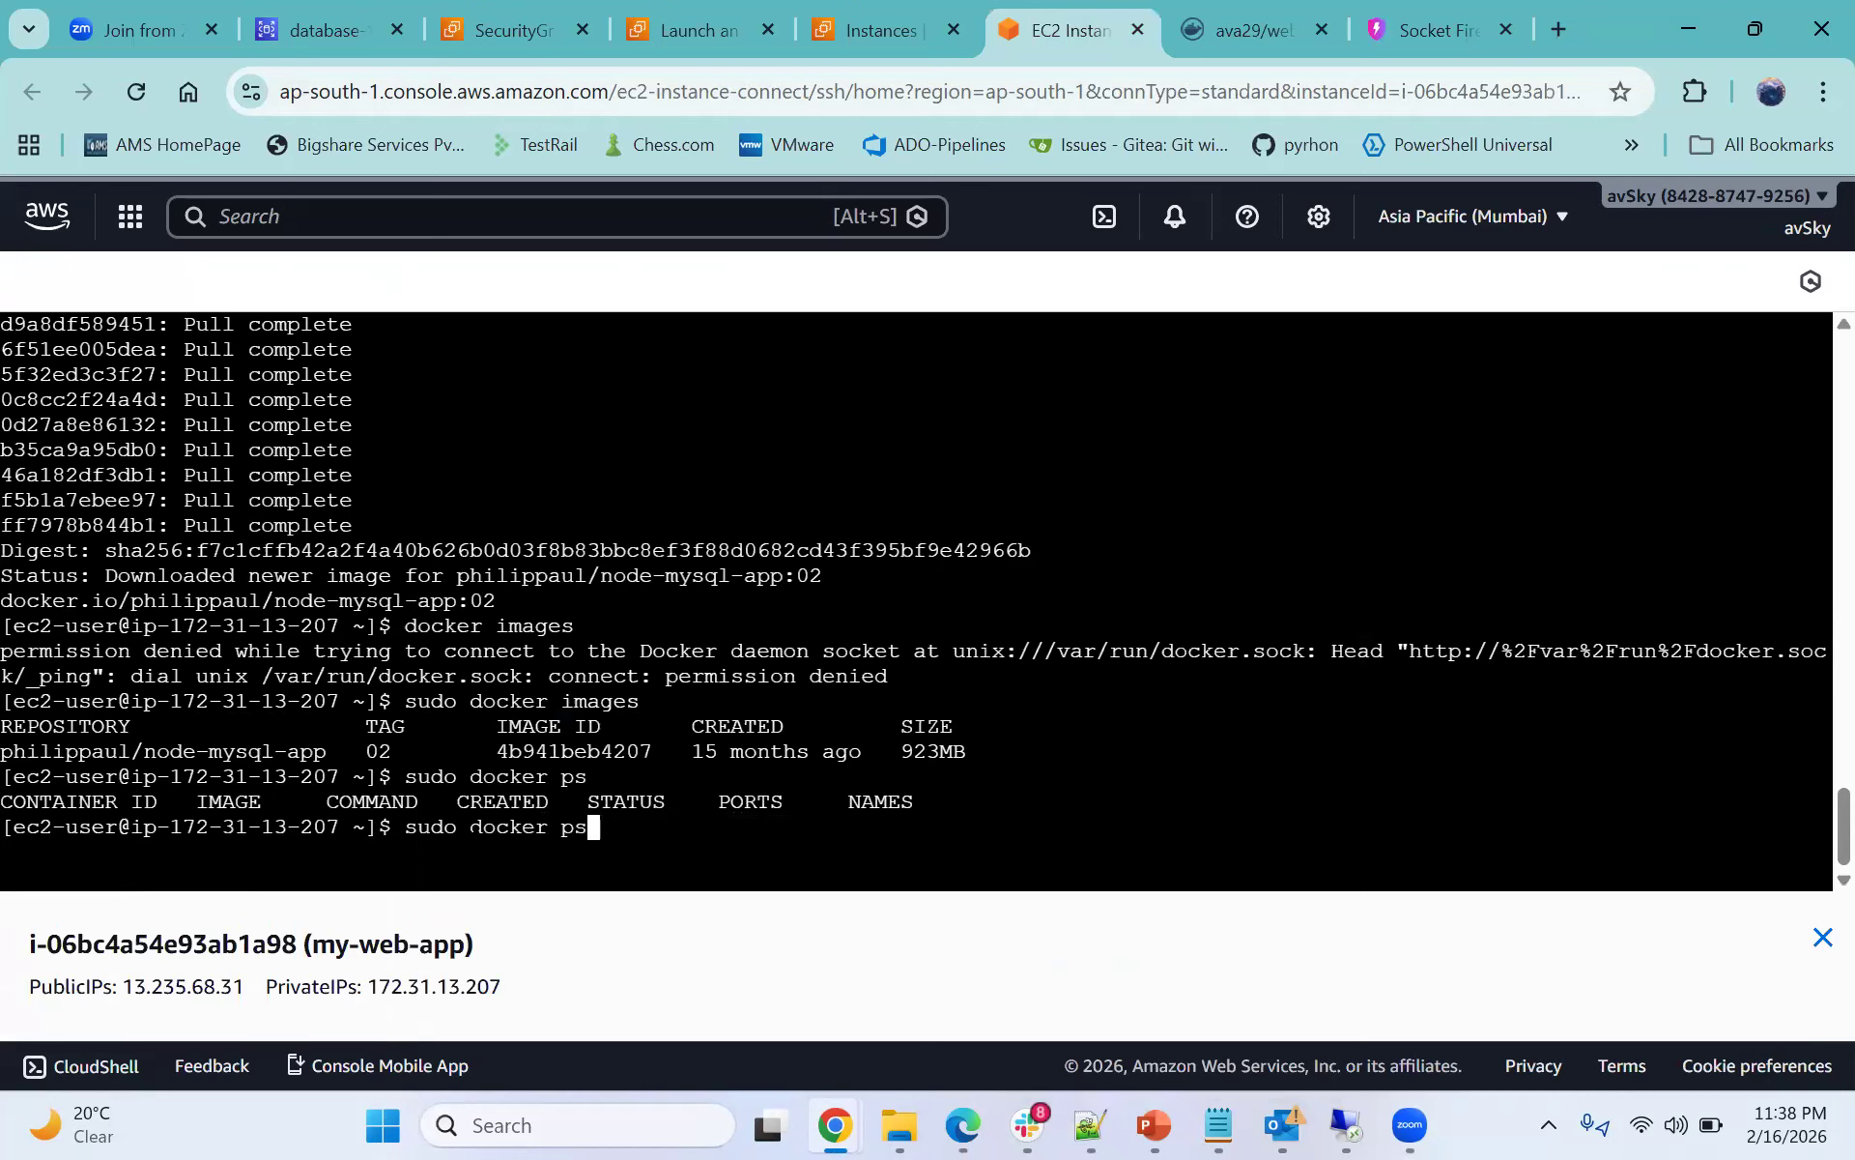
pyautogui.press('BackSpace')
pyautogui.press('BackSpace')
pyautogui.press('BackSpace')
pyautogui.press('BackSpace')
pyautogui.press('BackSpace')
pyautogui.press('BackSpace')
pyautogui.press('BackSpace')
pyautogui.press('BackSpace')
pyautogui.press('BackSpace')
pyautogui.rightClick(470, 840)
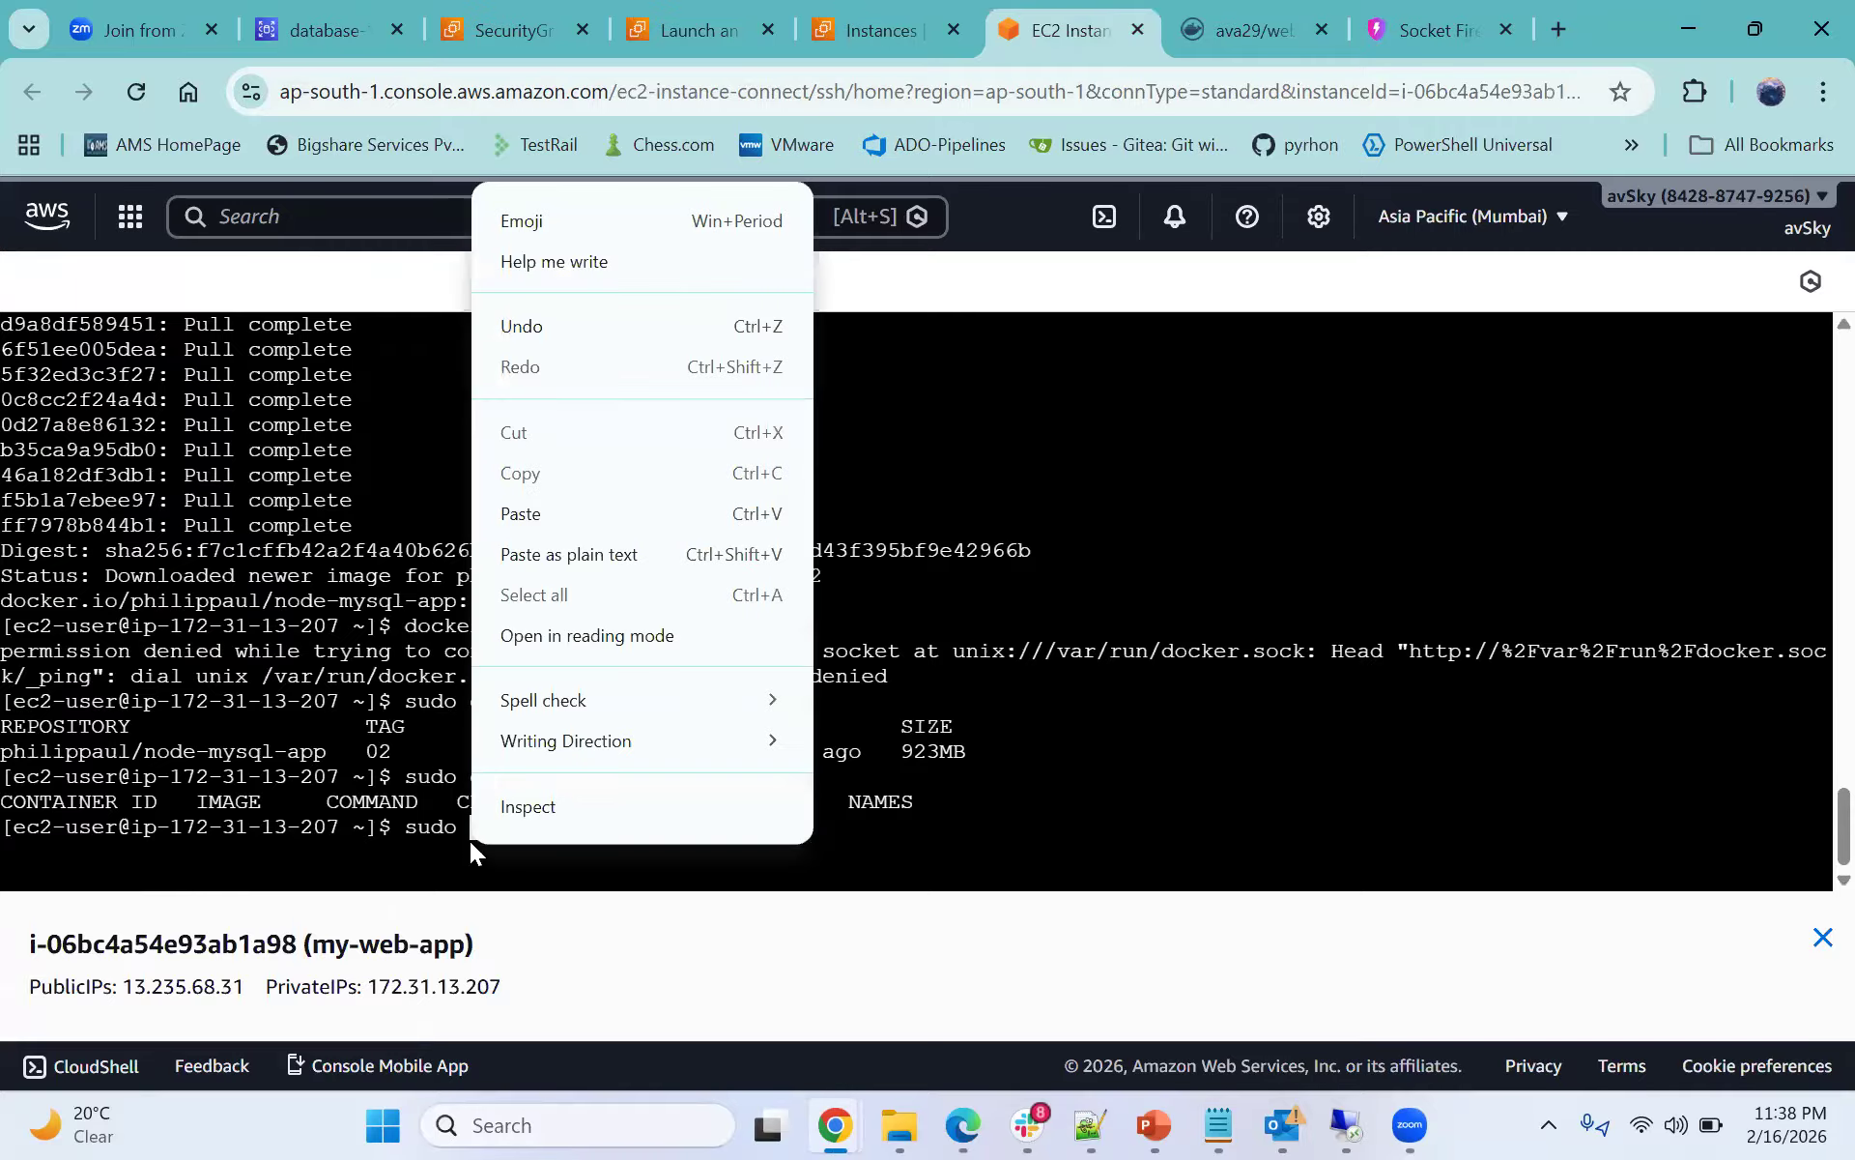
pyautogui.click(543, 514)
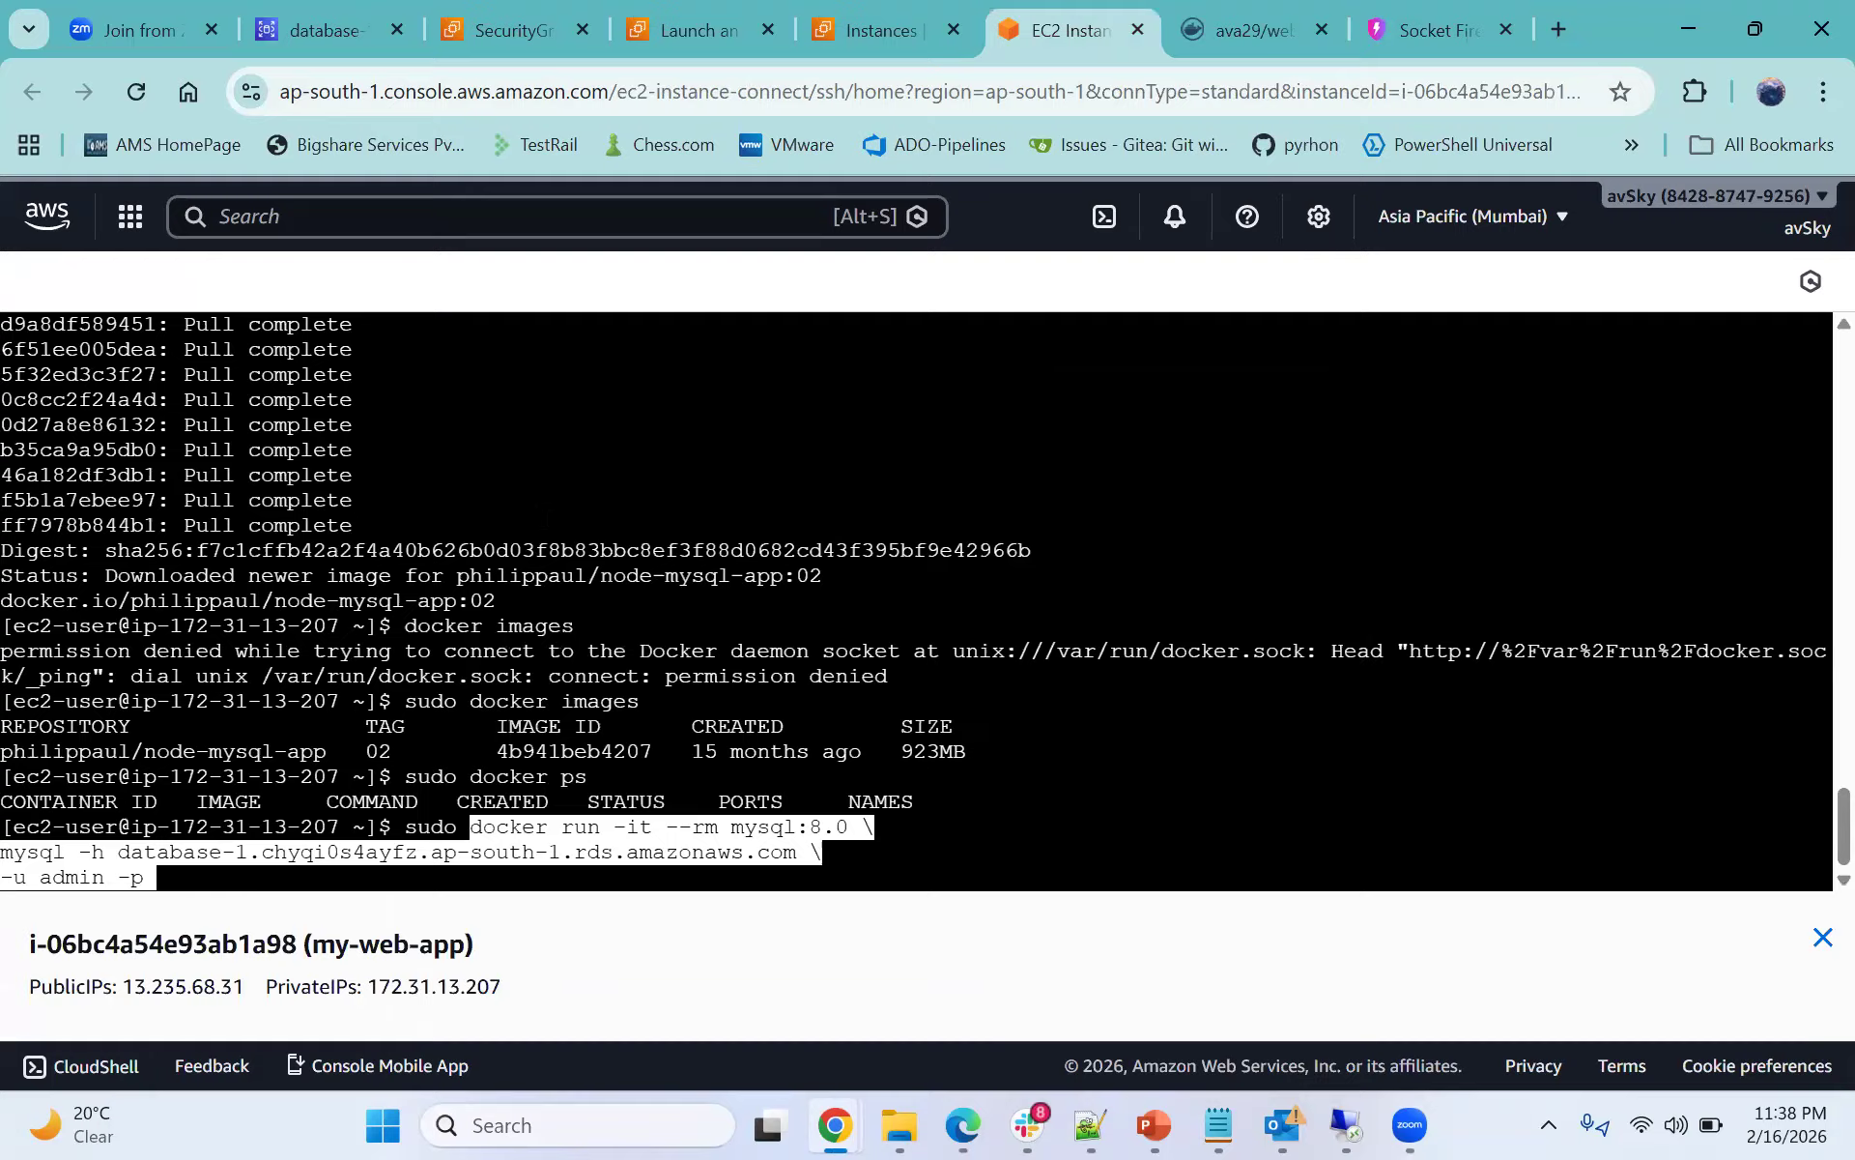
pyautogui.press('Return')
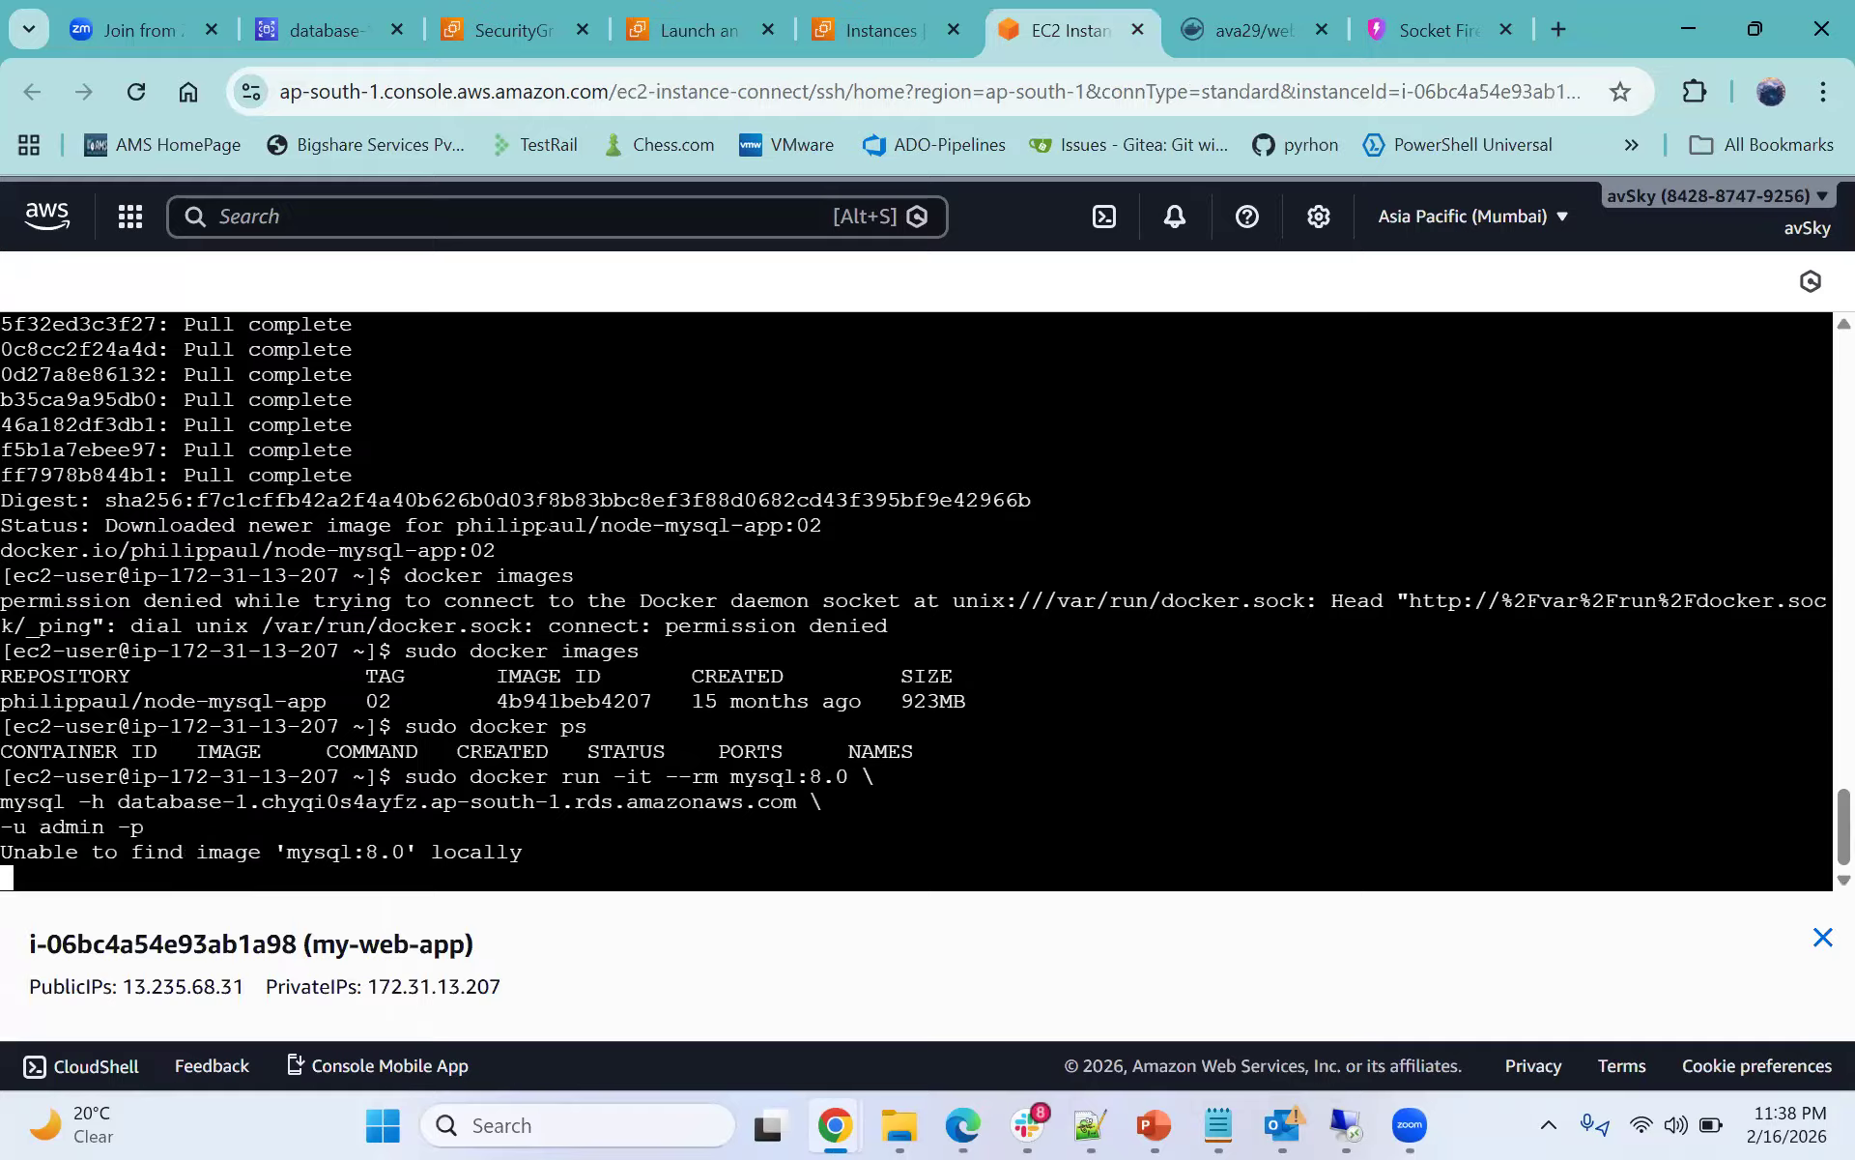
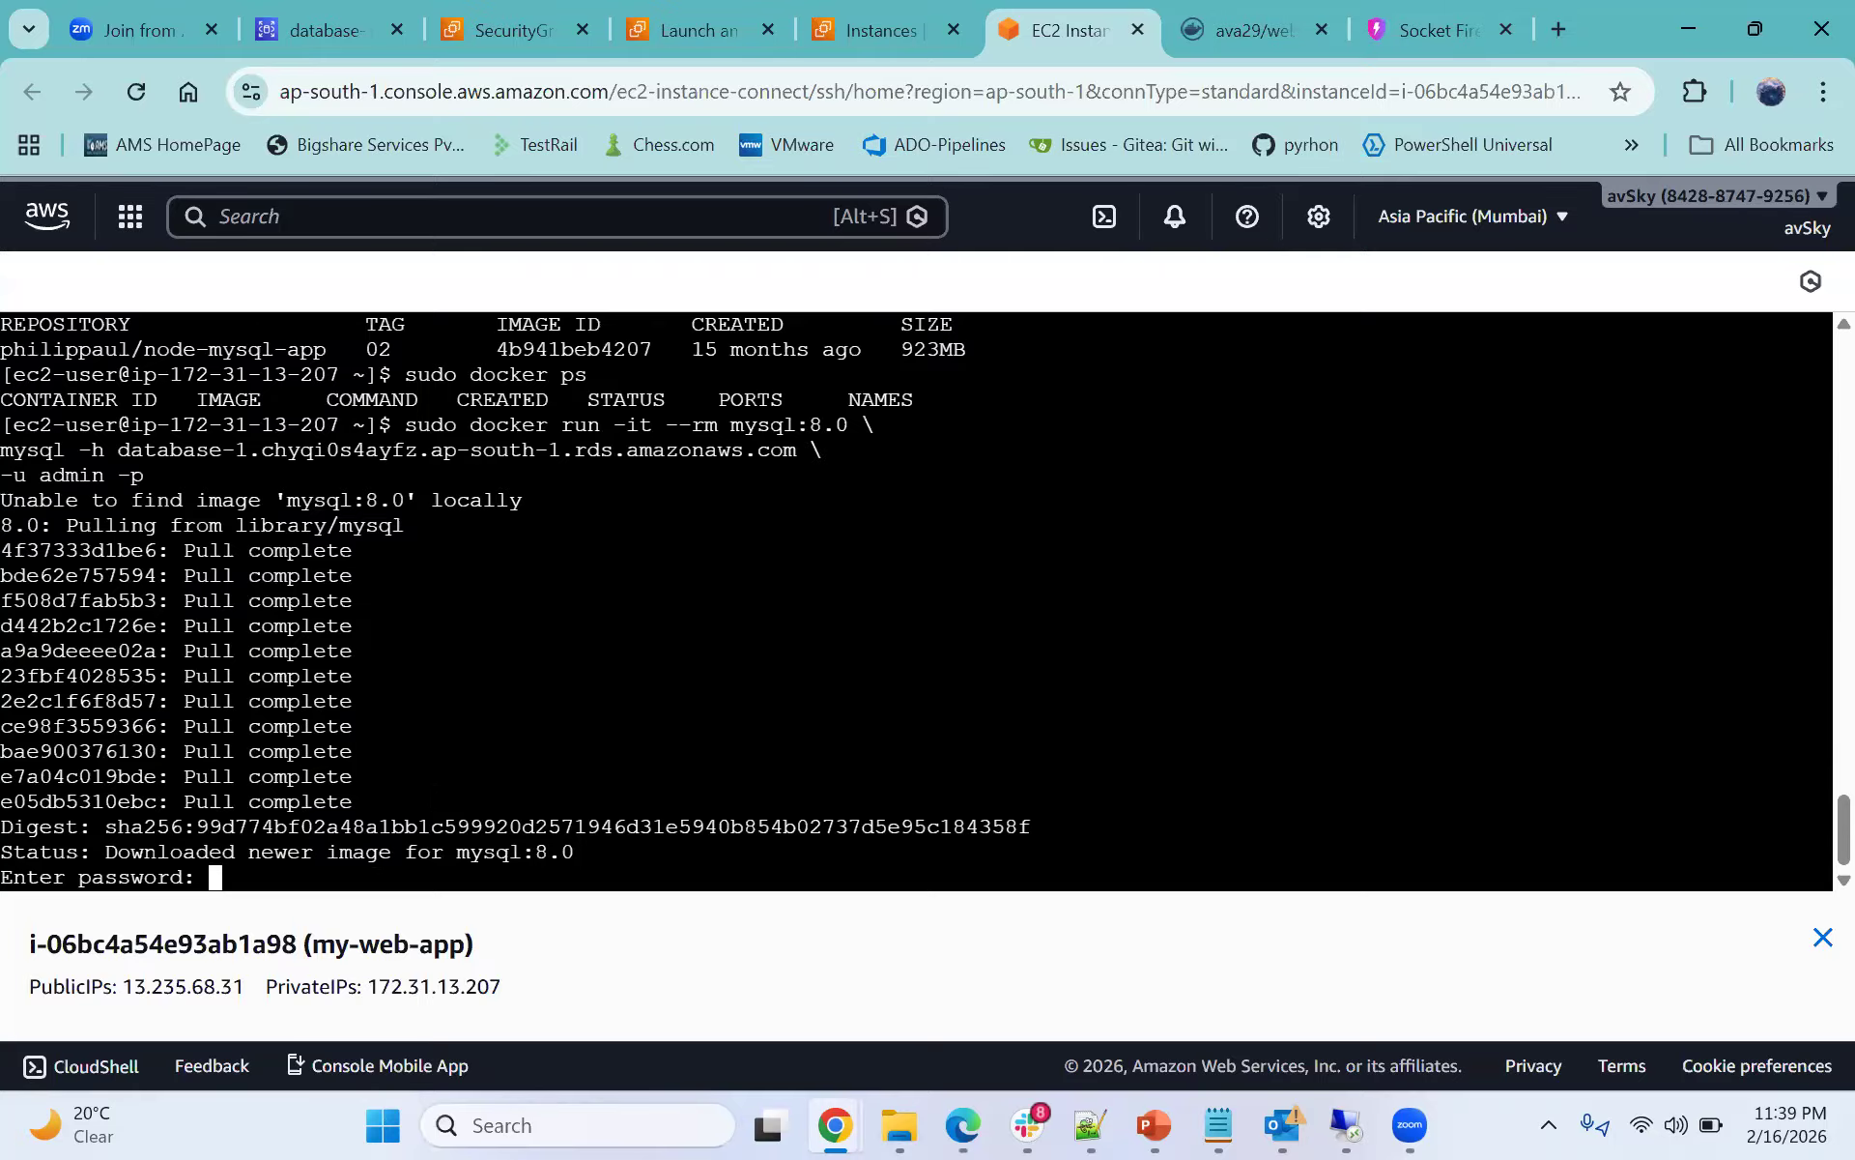
# - Submit the database password to connect, then list the server's databases with show databases;
pyautogui.press('Return')
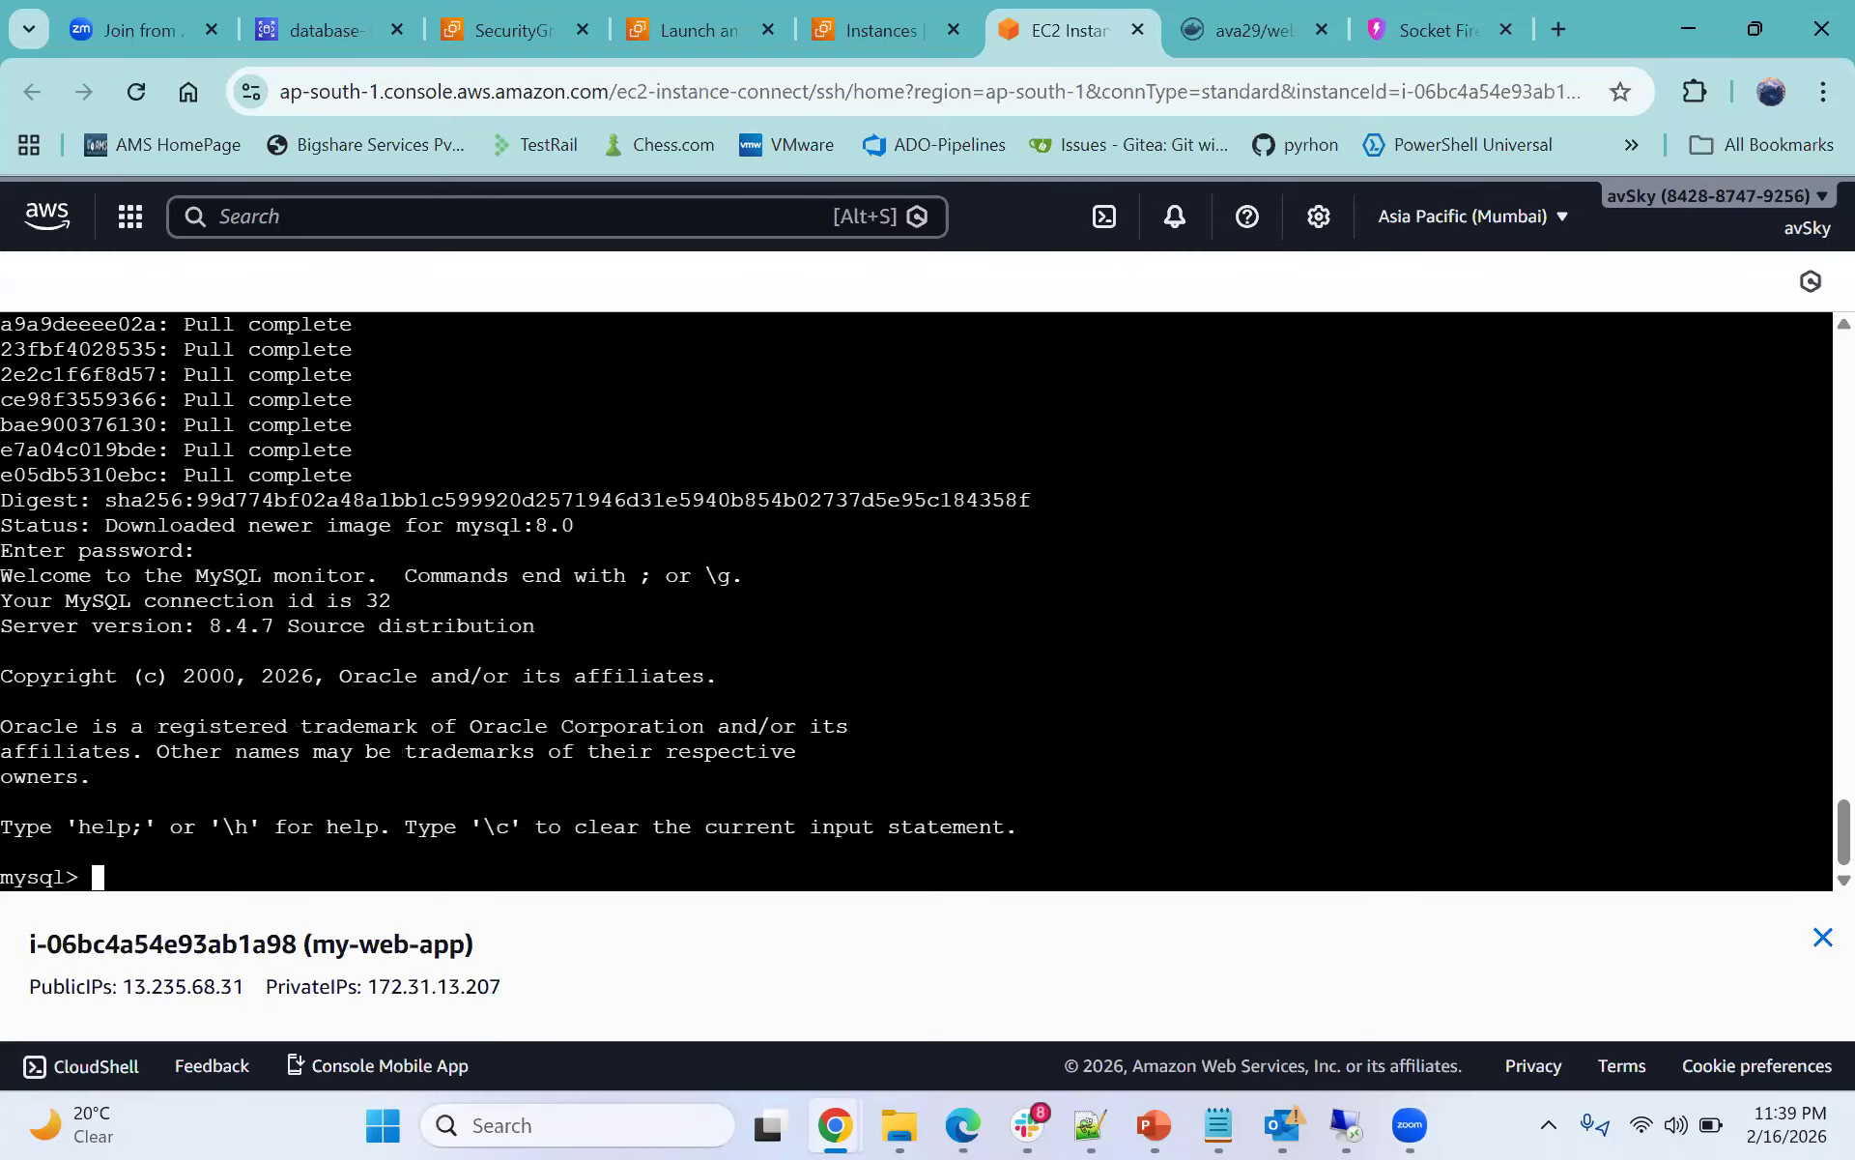
pyautogui.doubleClick(47, 878)
pyautogui.click(175, 846)
pyautogui.write('show databases;')
pyautogui.press('Return')
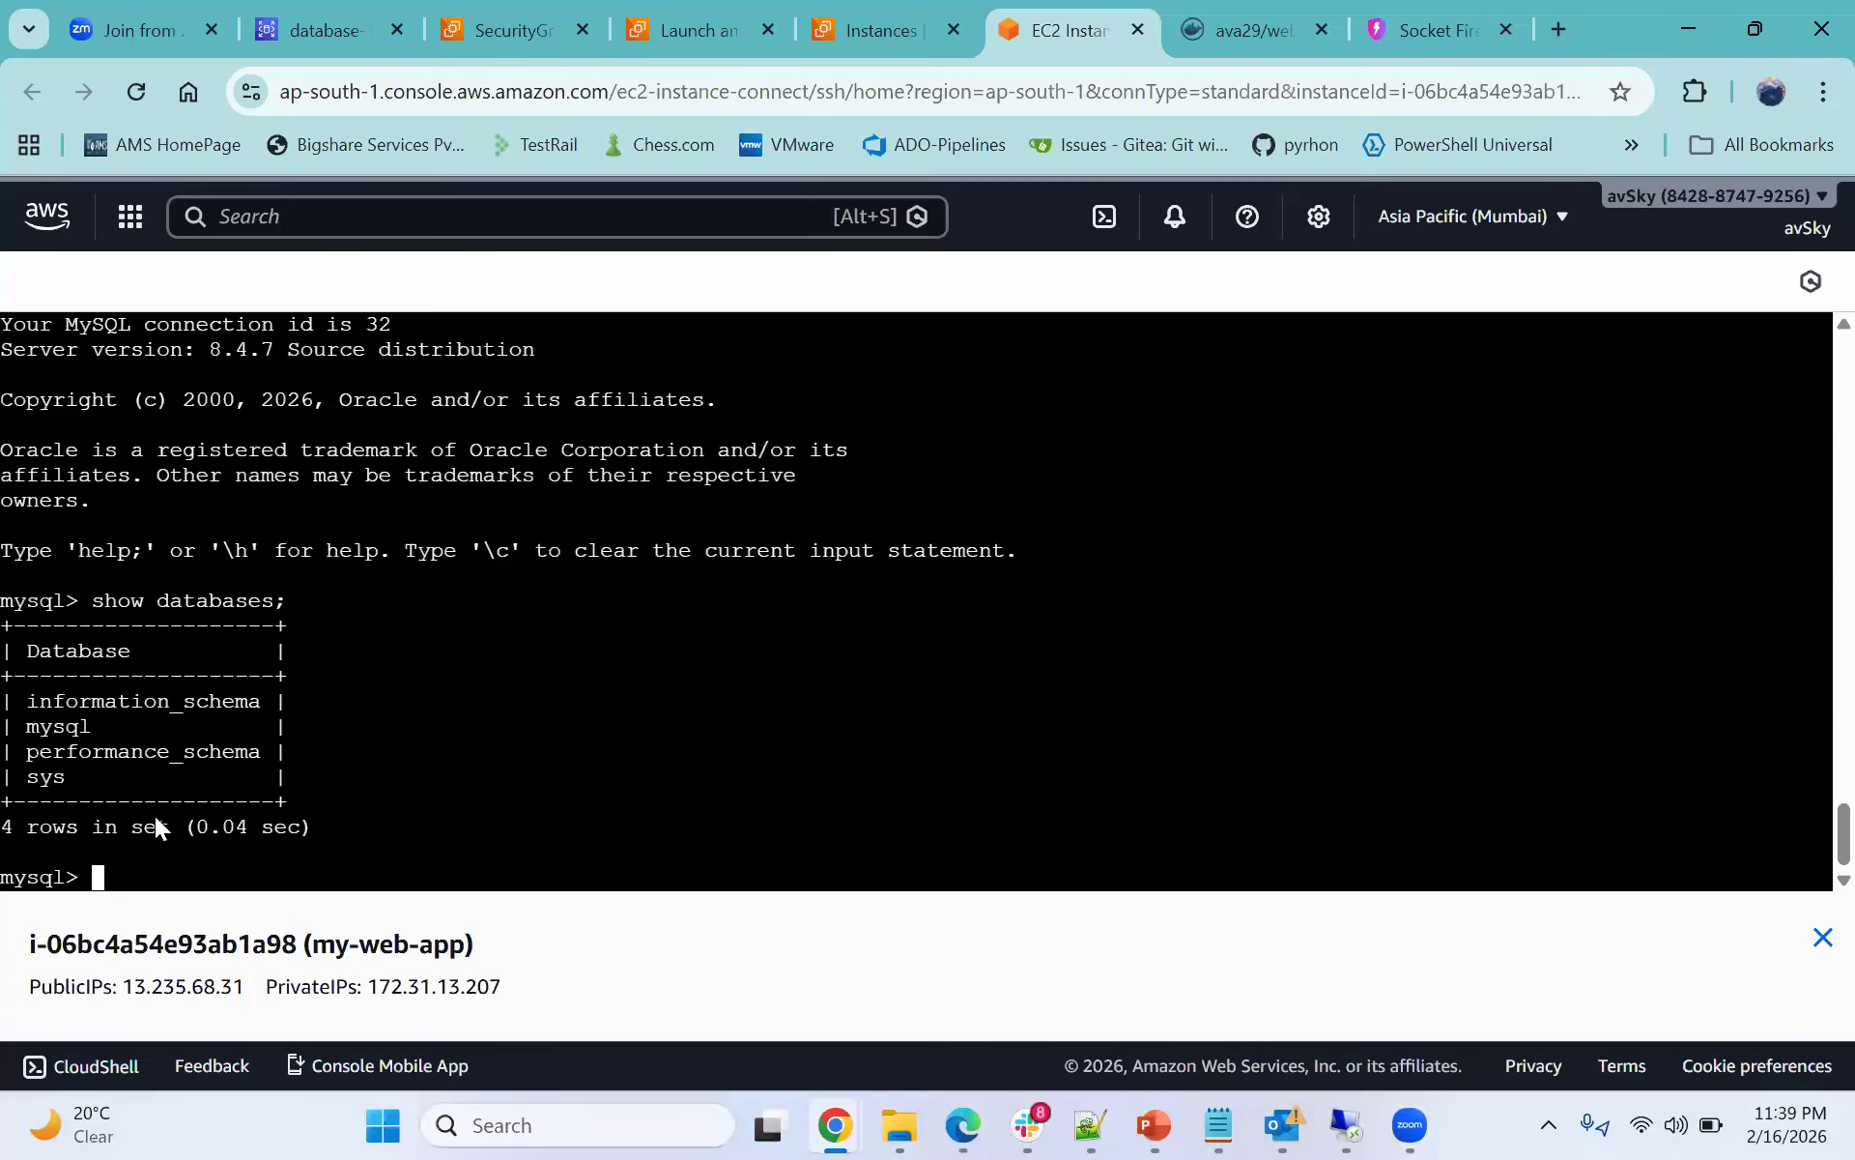
# - Highlight the system database names in the listing
pyautogui.moveTo(158, 694); pyautogui.dragTo(261, 756)
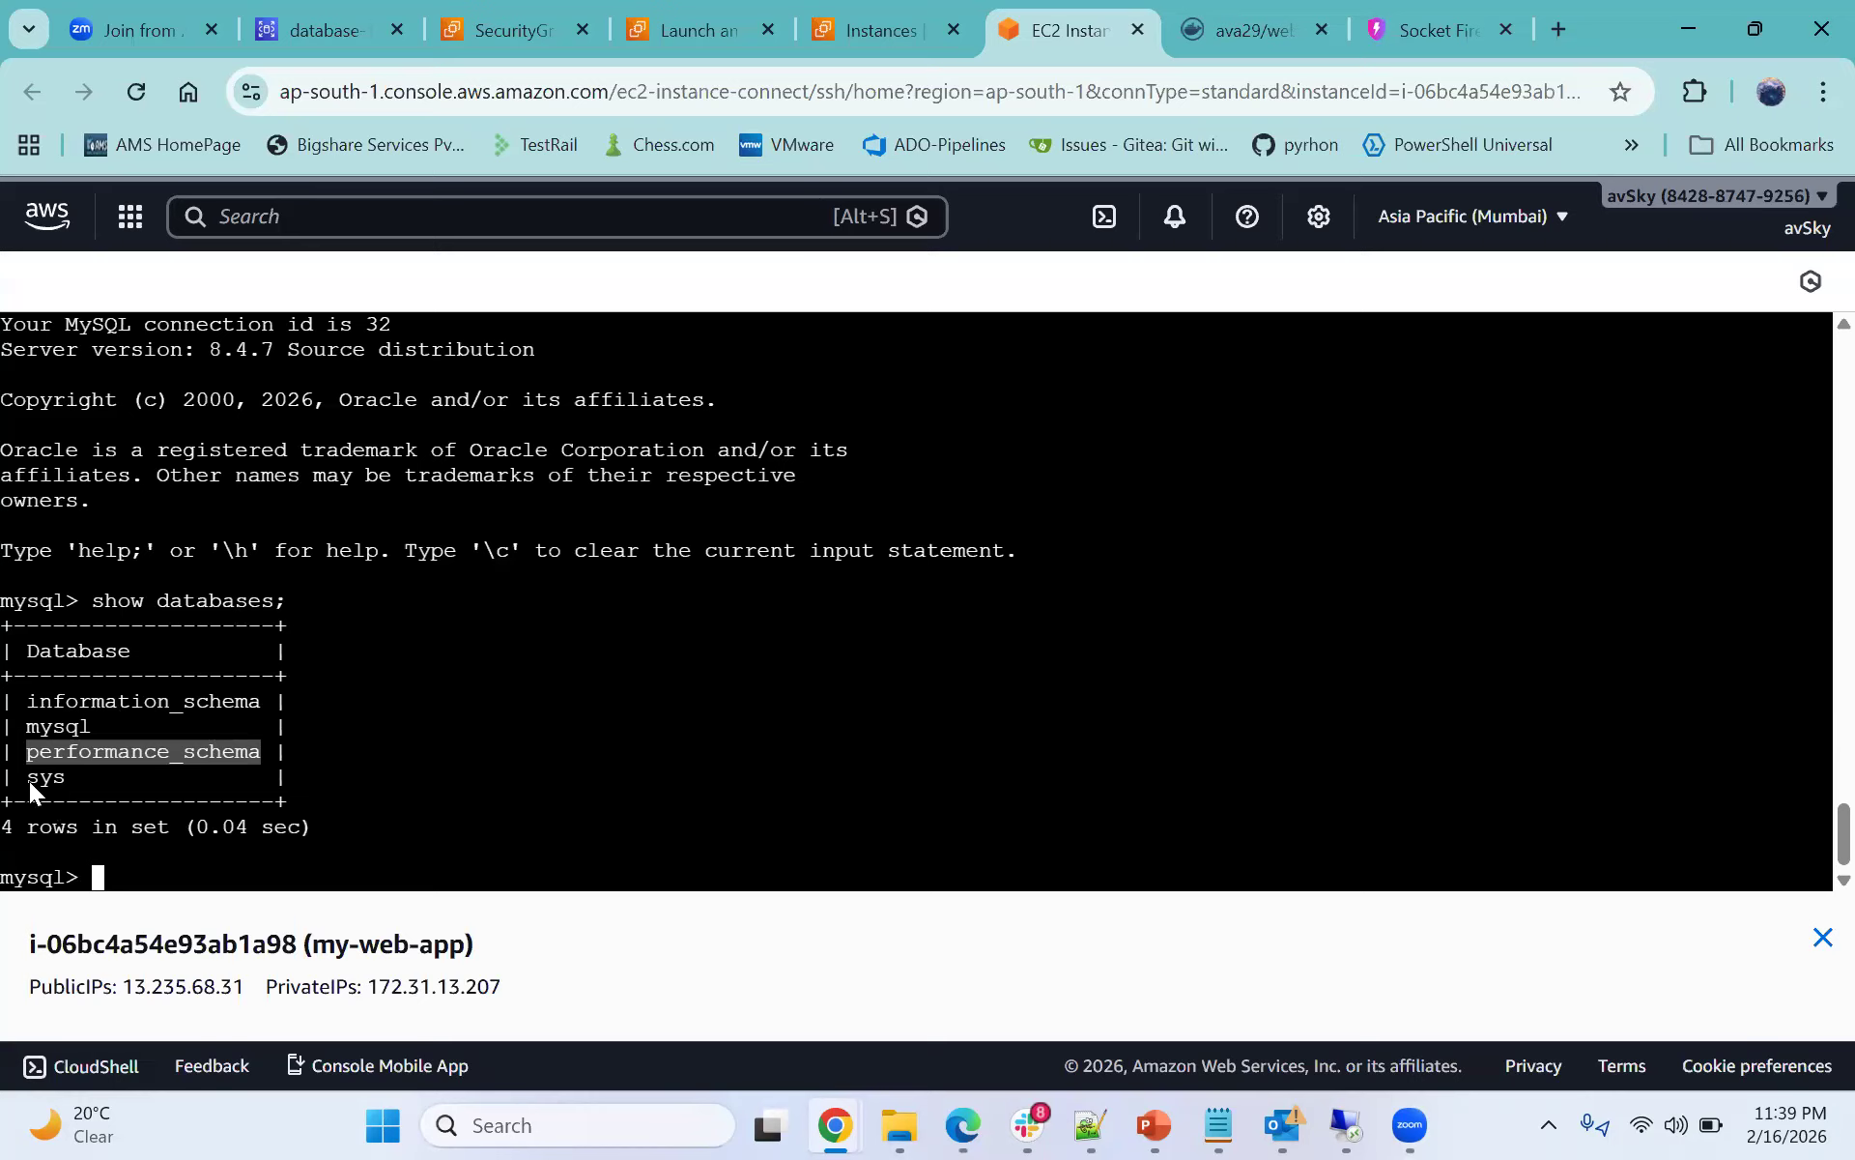
pyautogui.moveTo(27, 781); pyautogui.dragTo(61, 785)
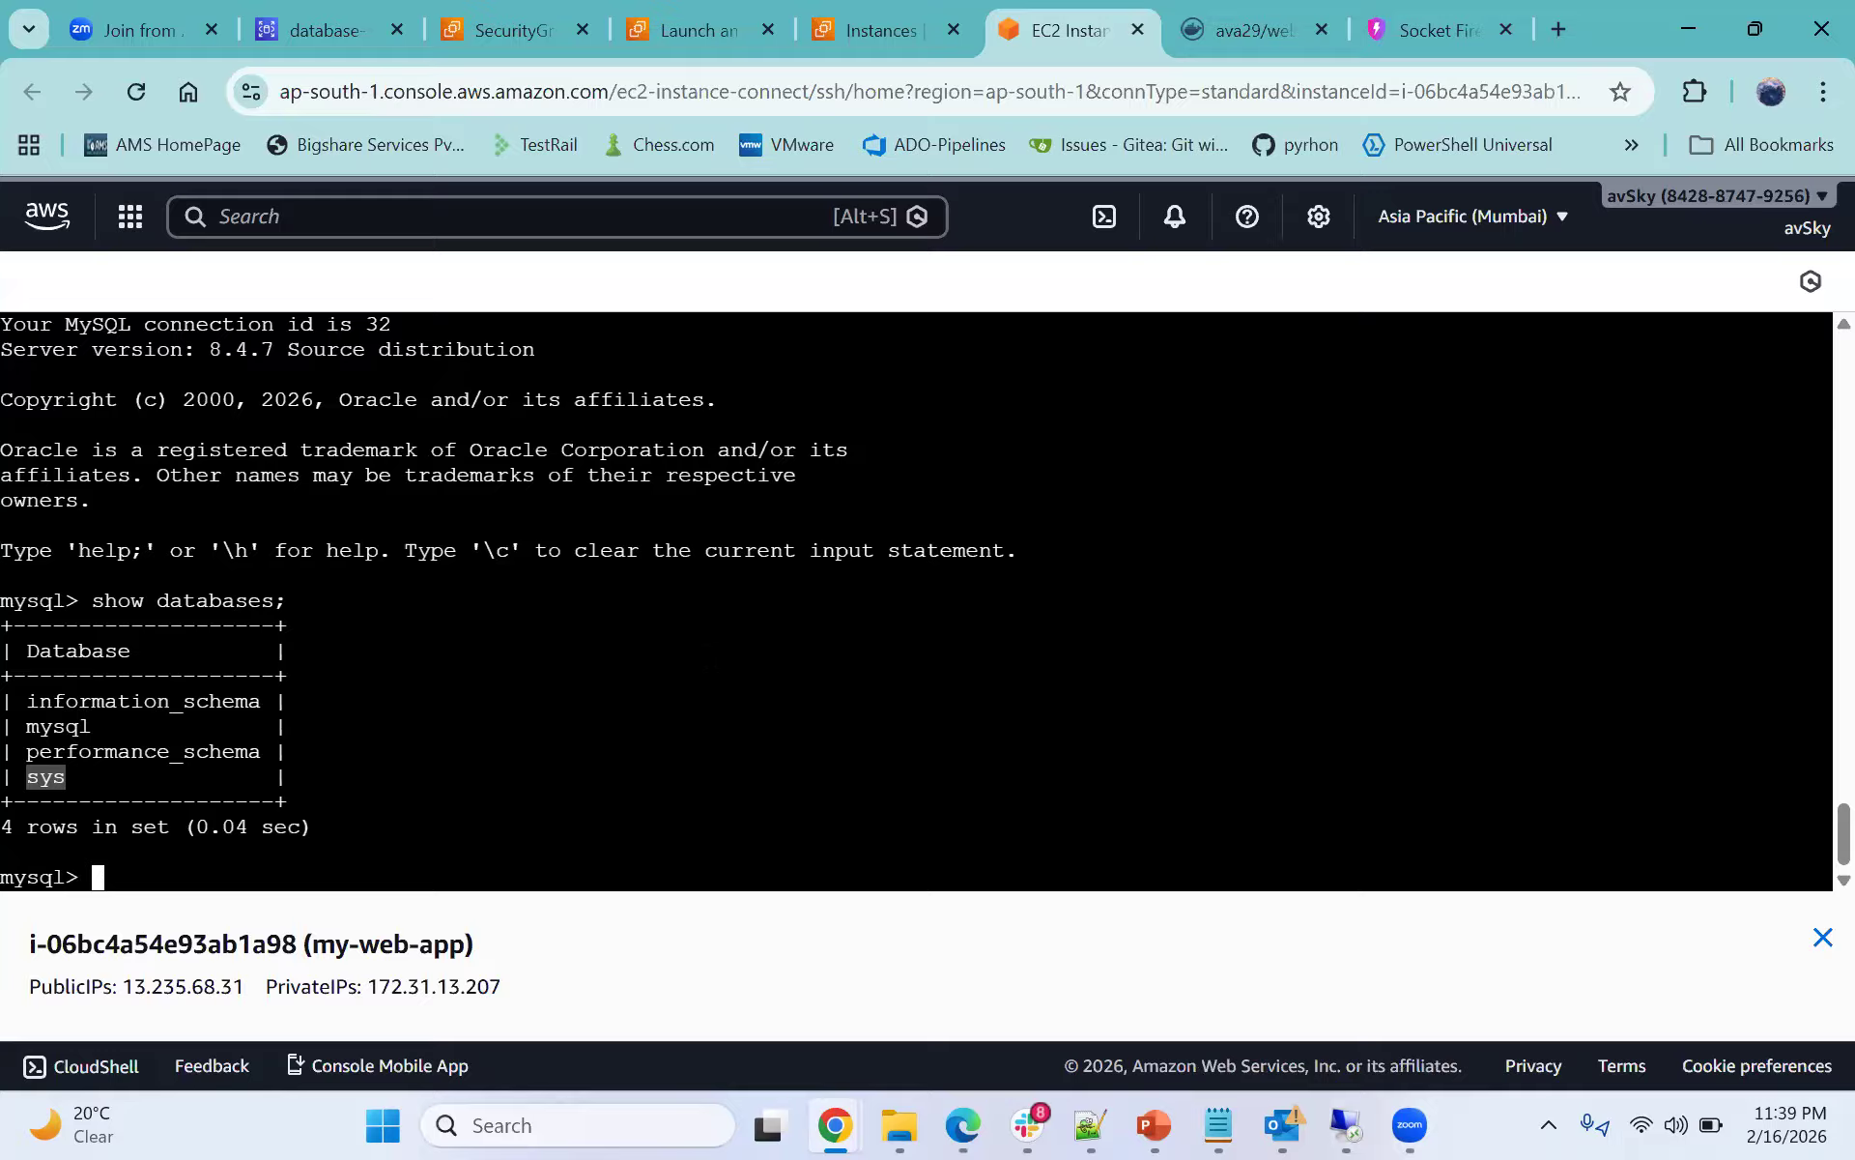
pyautogui.click(1146, 721)
pyautogui.write('exit')
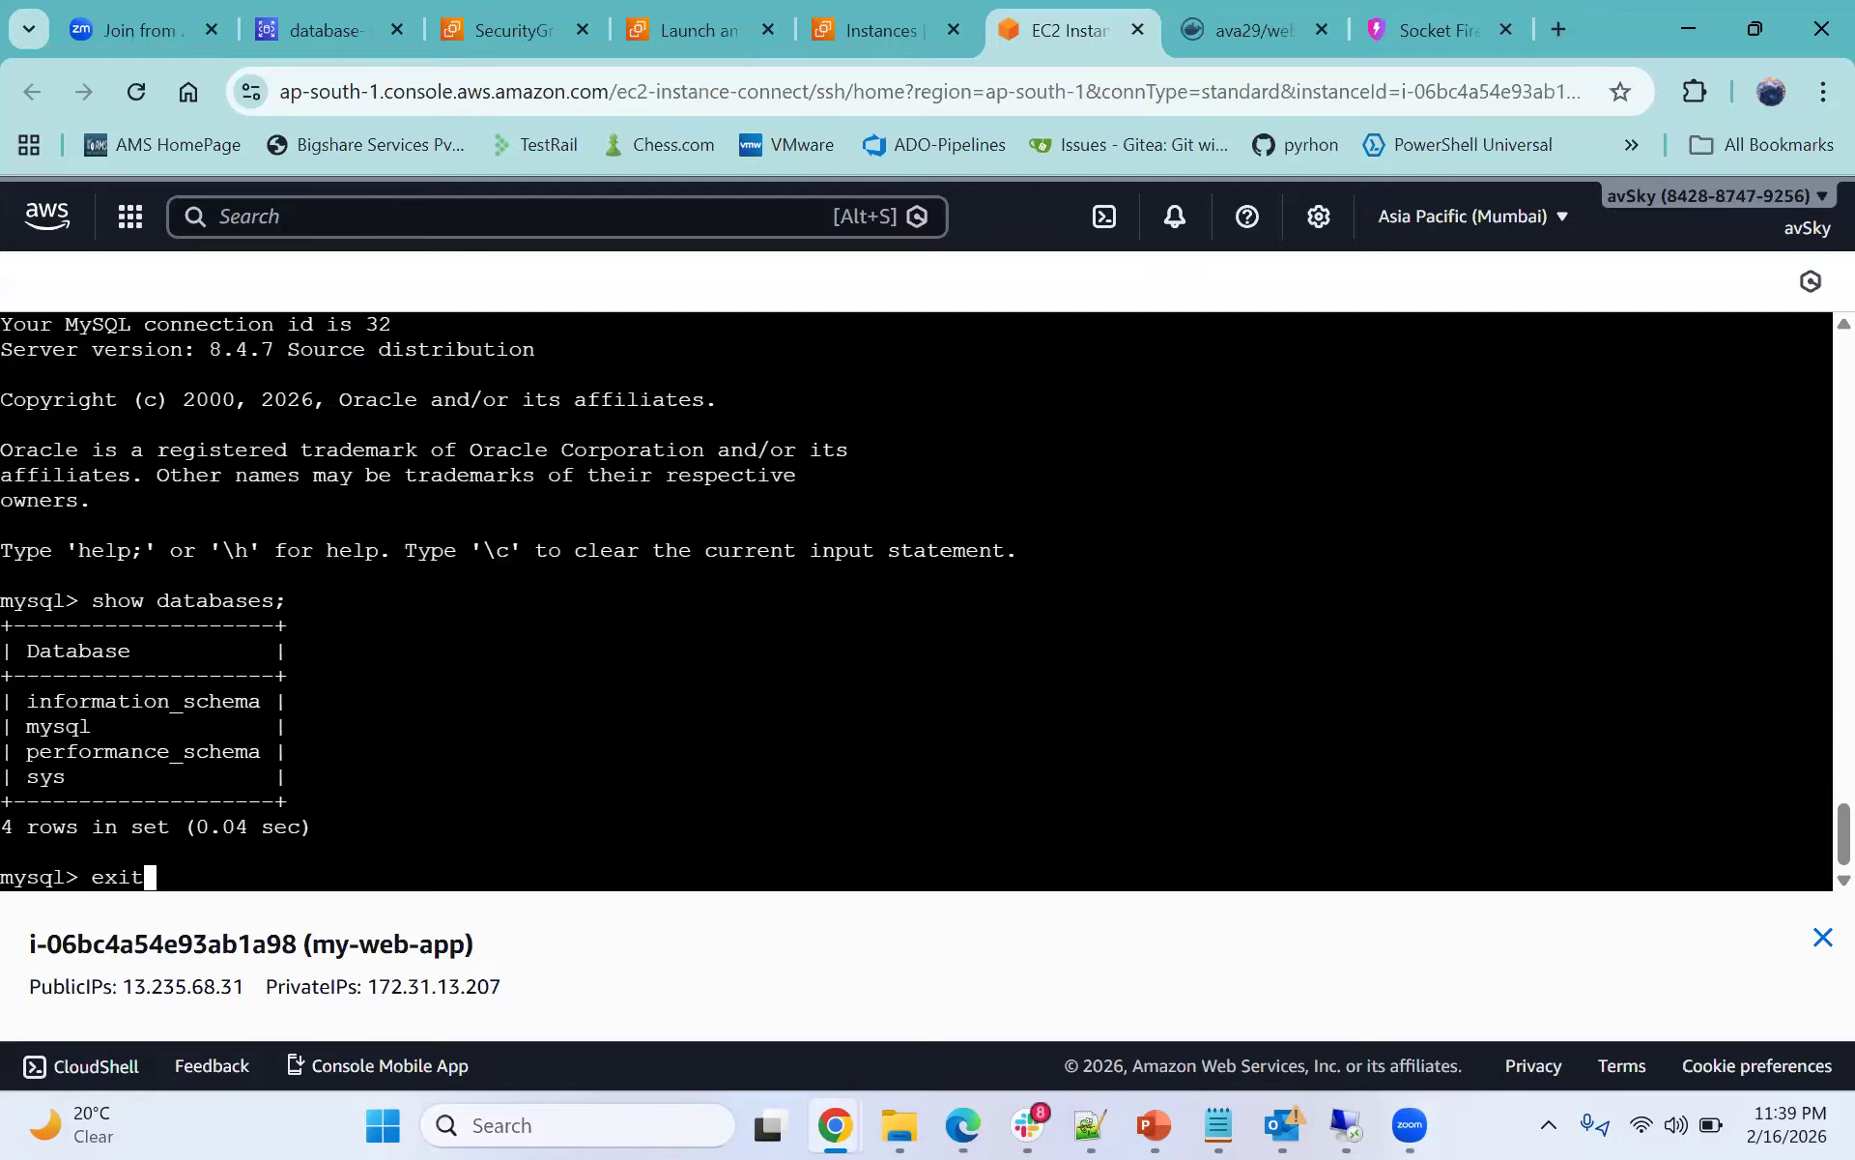
pyautogui.press('BackSpace')
pyautogui.press('BackSpace')
pyautogui.press('BackSpace')
pyautogui.press('BackSpace')
# - Glance over the EC2 instance list and the database-1 connection snippet, then return to the terminal
pyautogui.moveTo(329, 826); pyautogui.dragTo(78, 550)
pyautogui.click(854, 30)
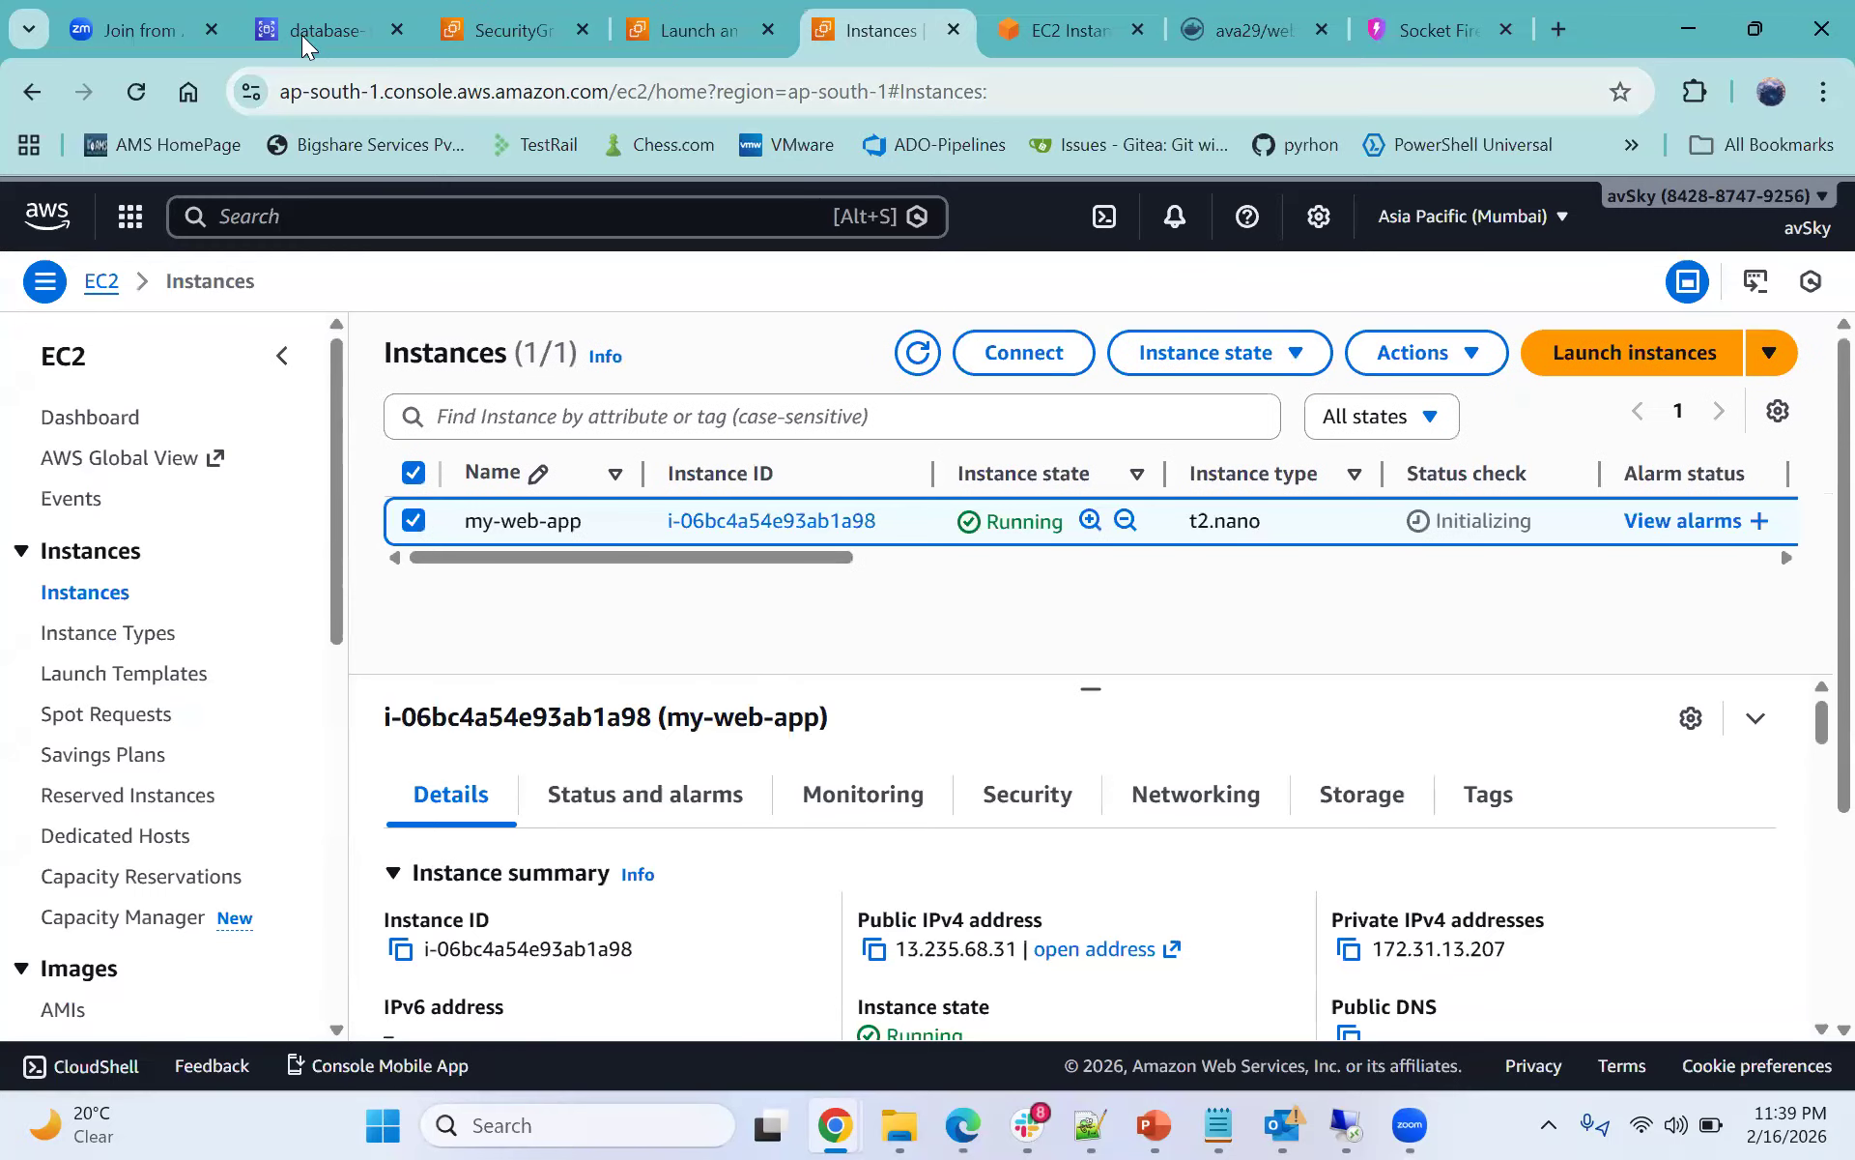
pyautogui.hotkey('ctrl', '2')
pyautogui.click(793, 541)
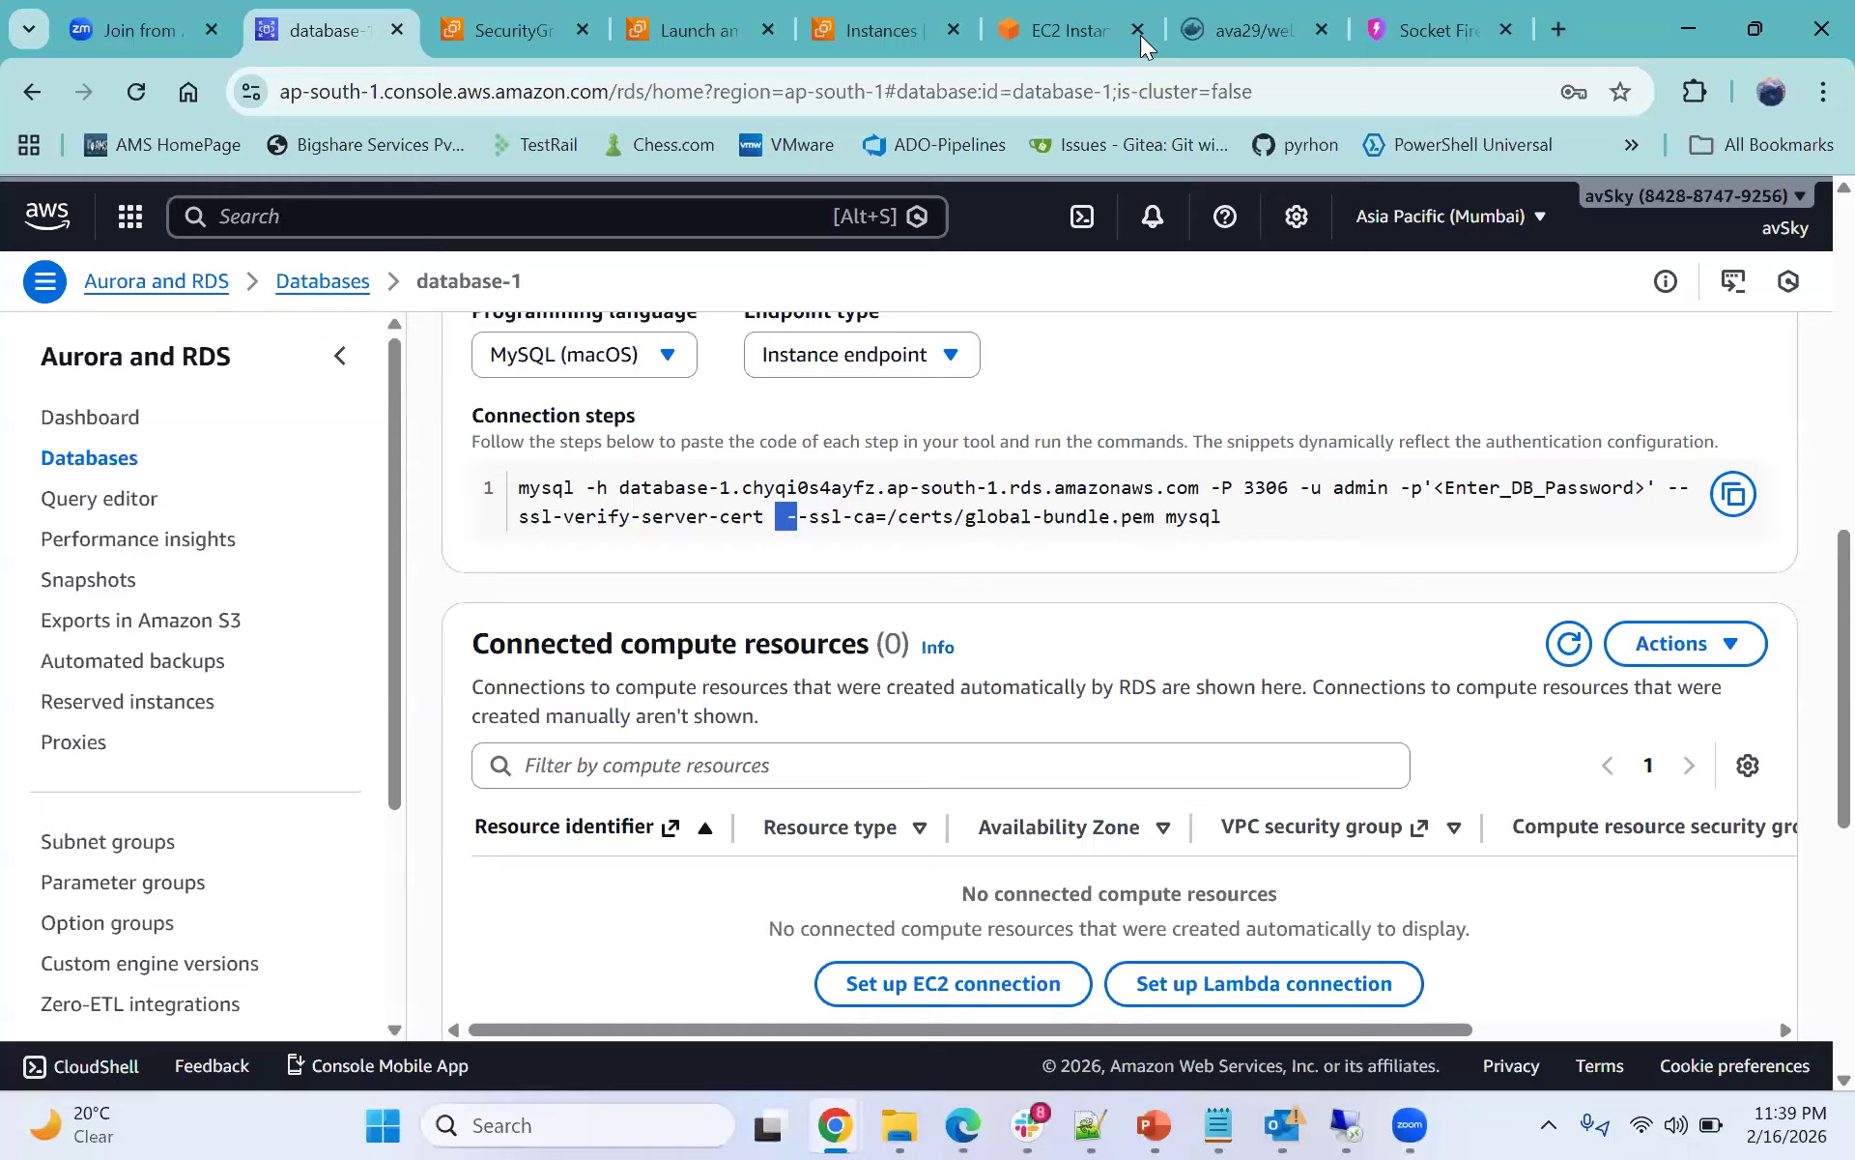
pyautogui.click(1063, 30)
pyautogui.click(540, 798)
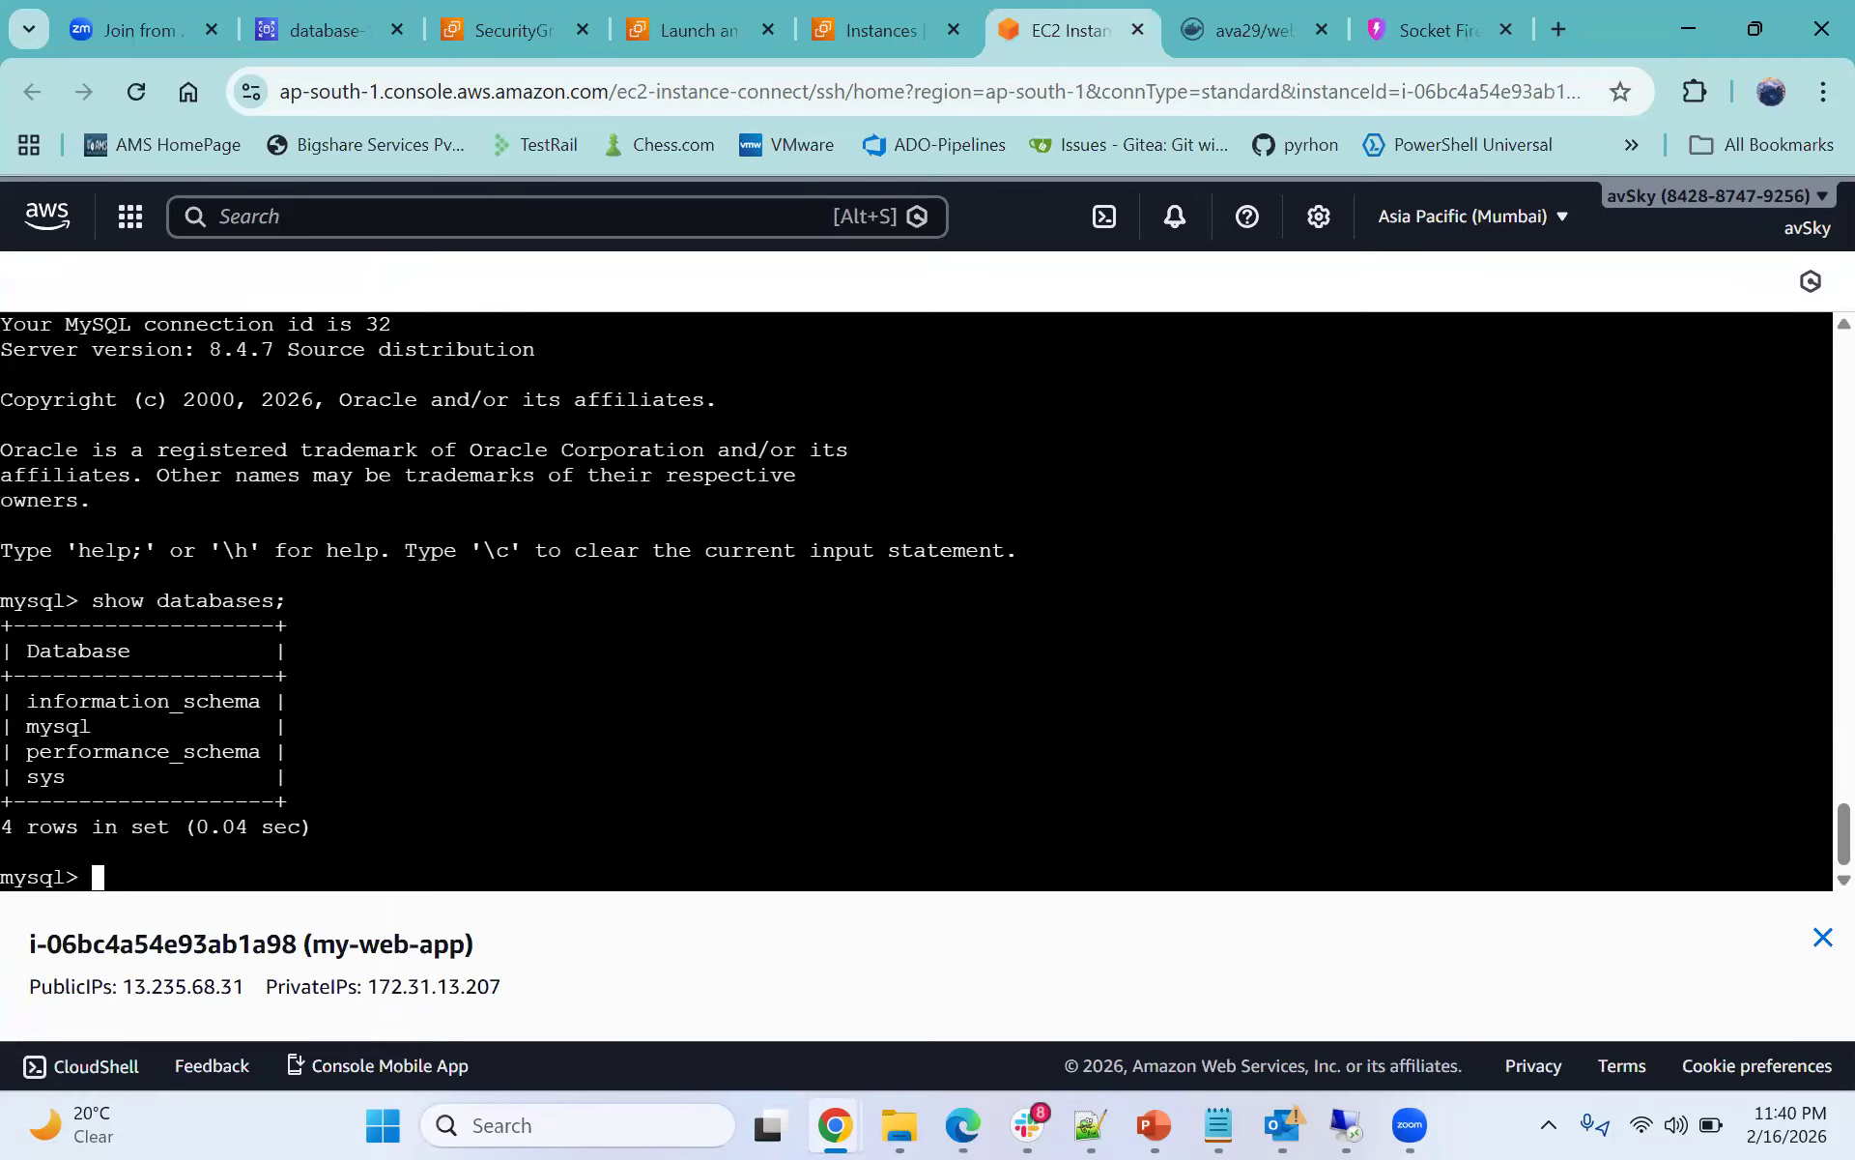
# - Exit the MySQL client
pyautogui.write('exit')
pyautogui.press('Return')
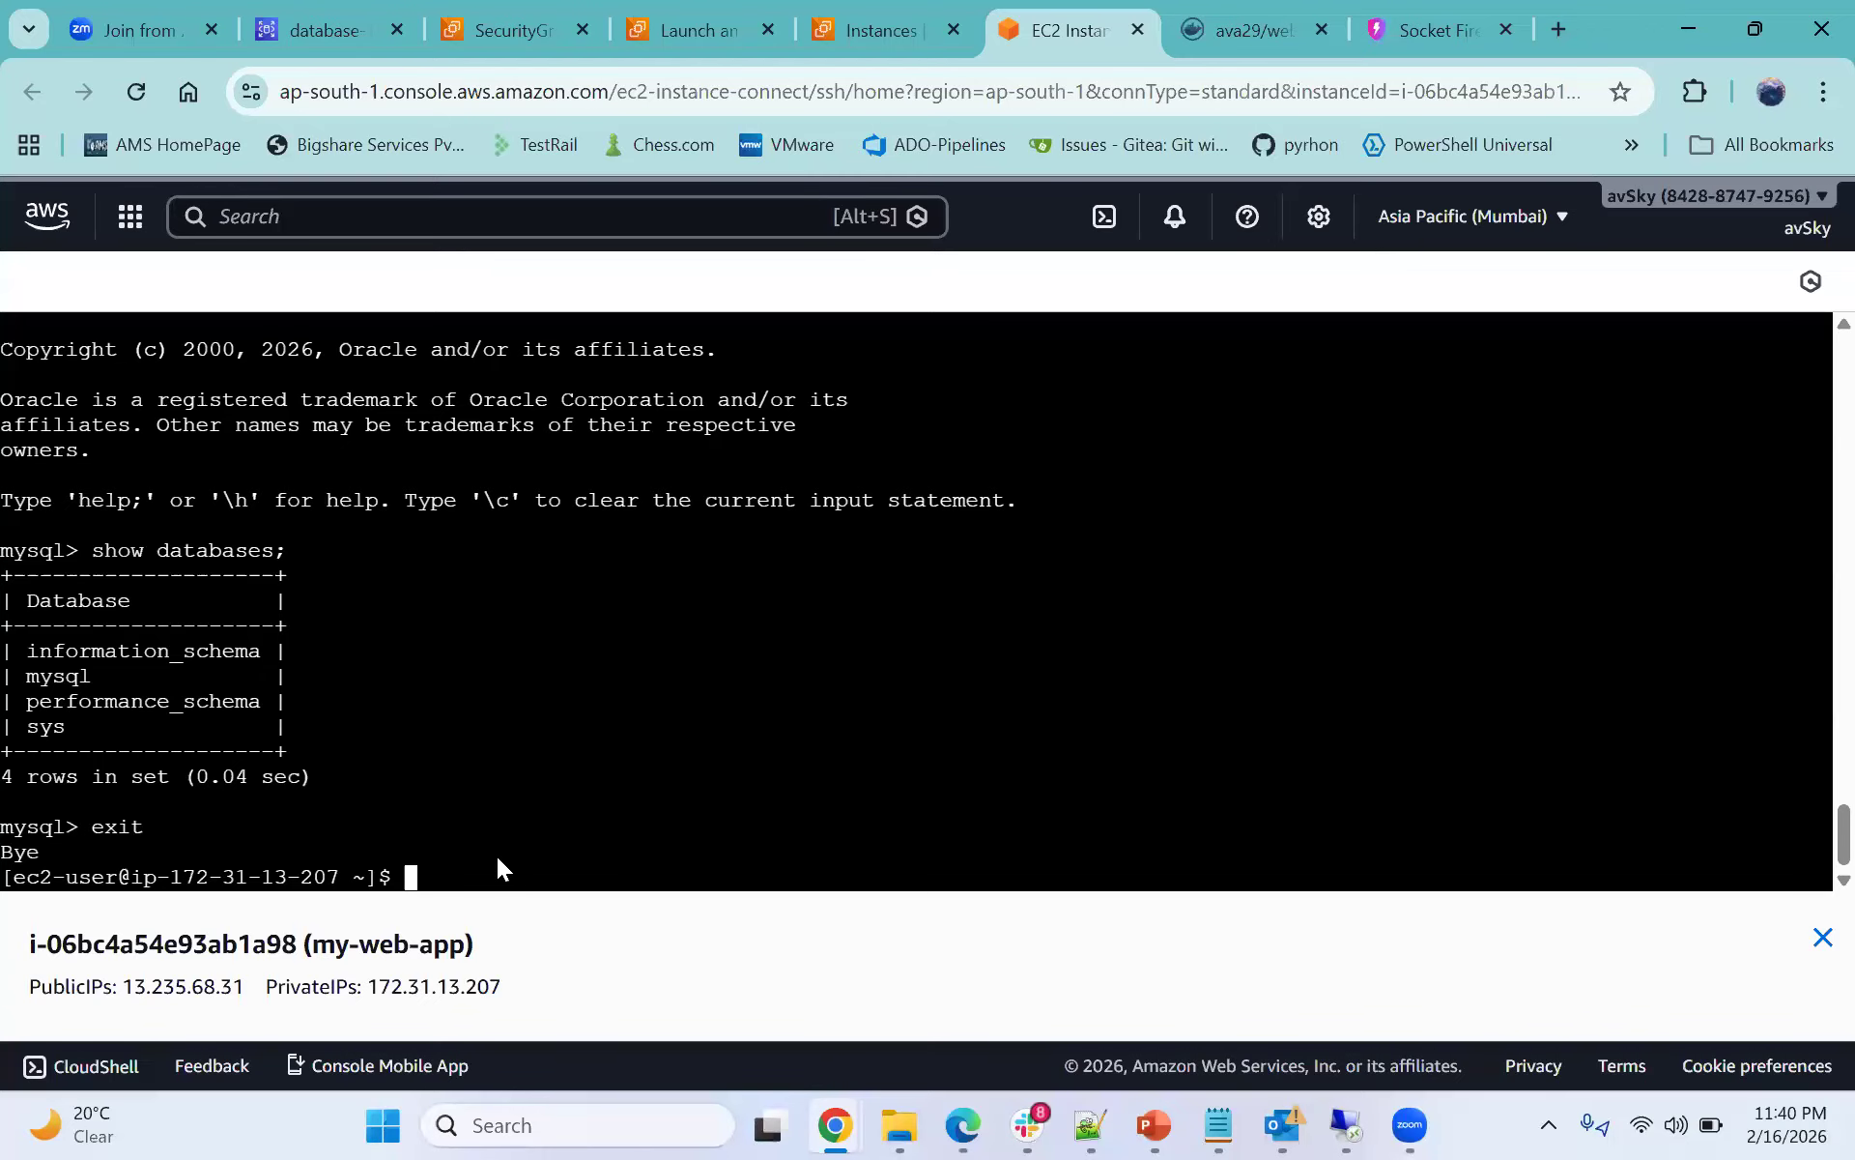
# - Examine the 80:3000 port mapping and the image name in the notes' node-mysql-app docker run command
pyautogui.click(1090, 1124)
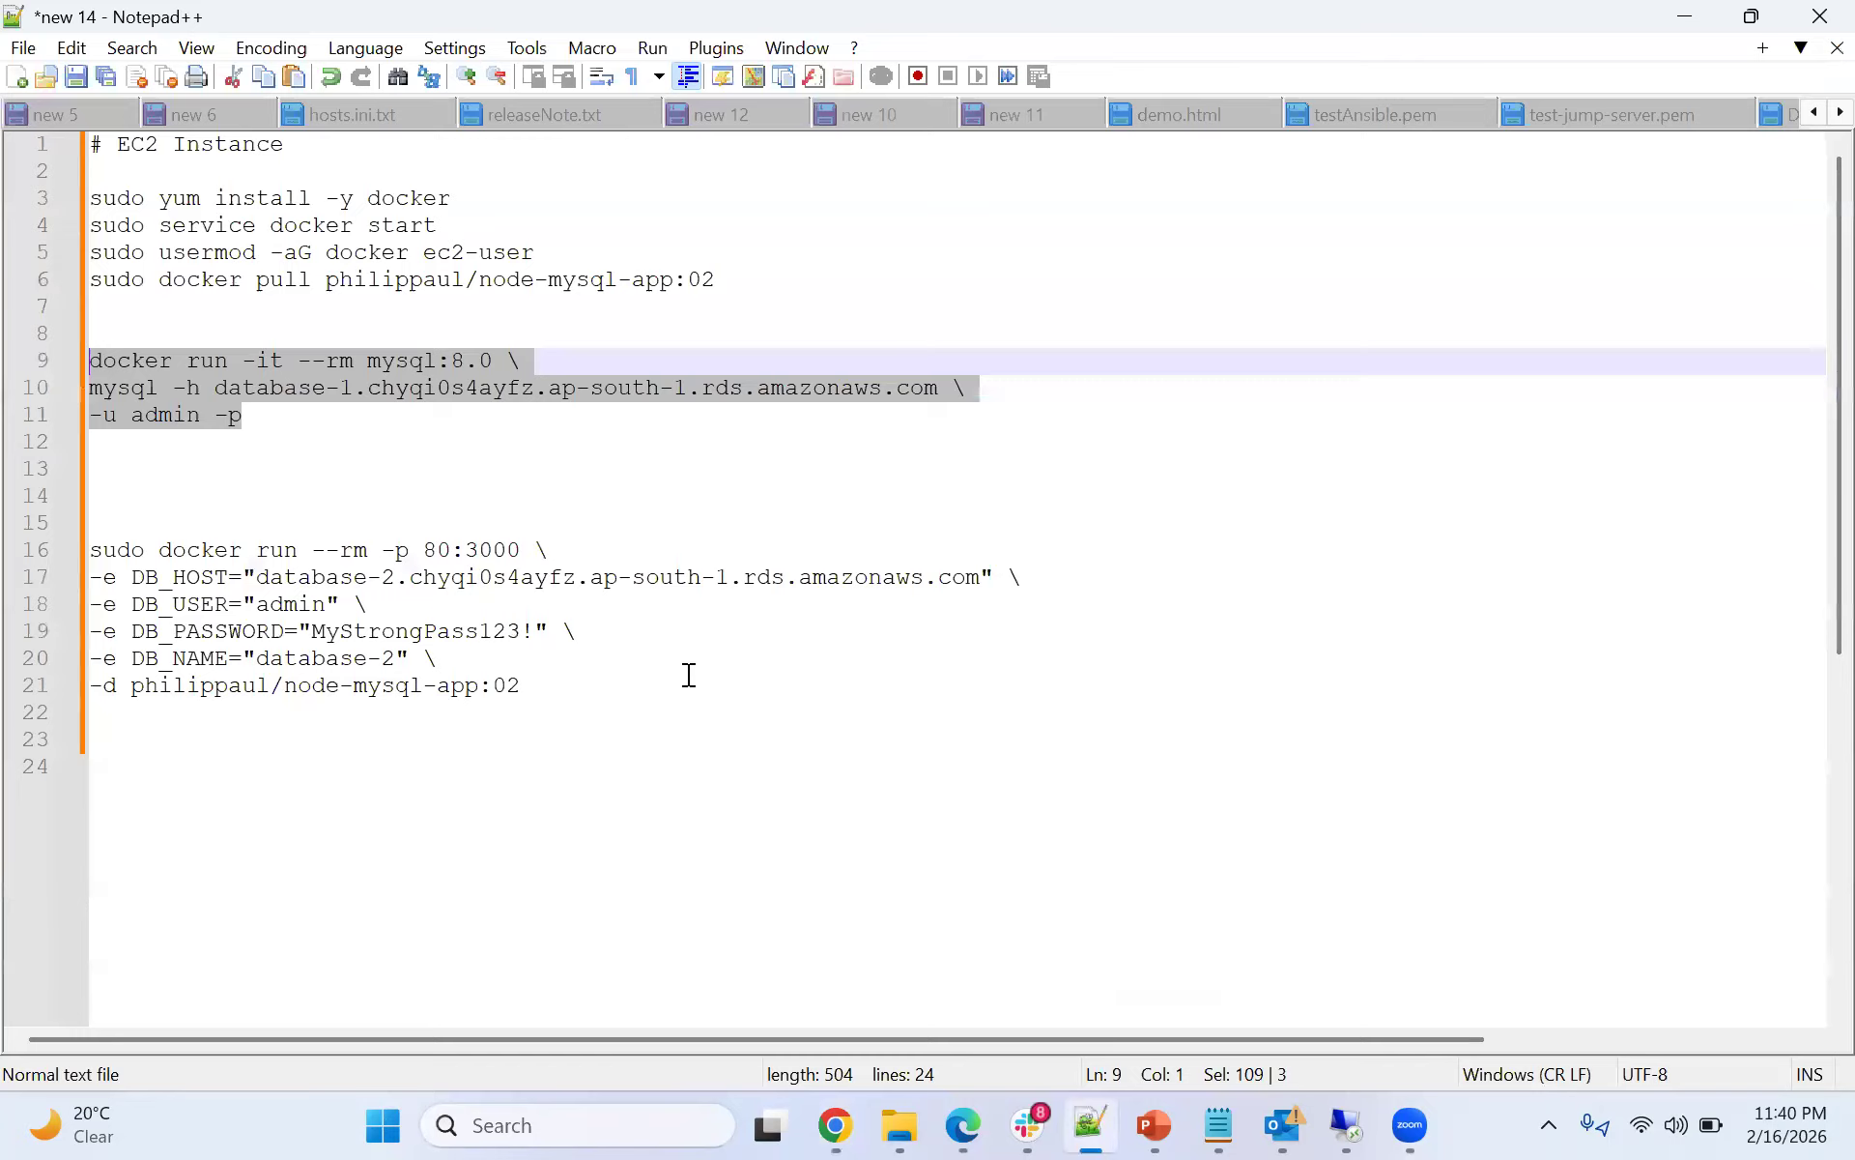
pyautogui.click(688, 677)
pyautogui.click(103, 550)
pyautogui.moveTo(187, 550); pyautogui.dragTo(311, 558)
pyautogui.click(311, 558)
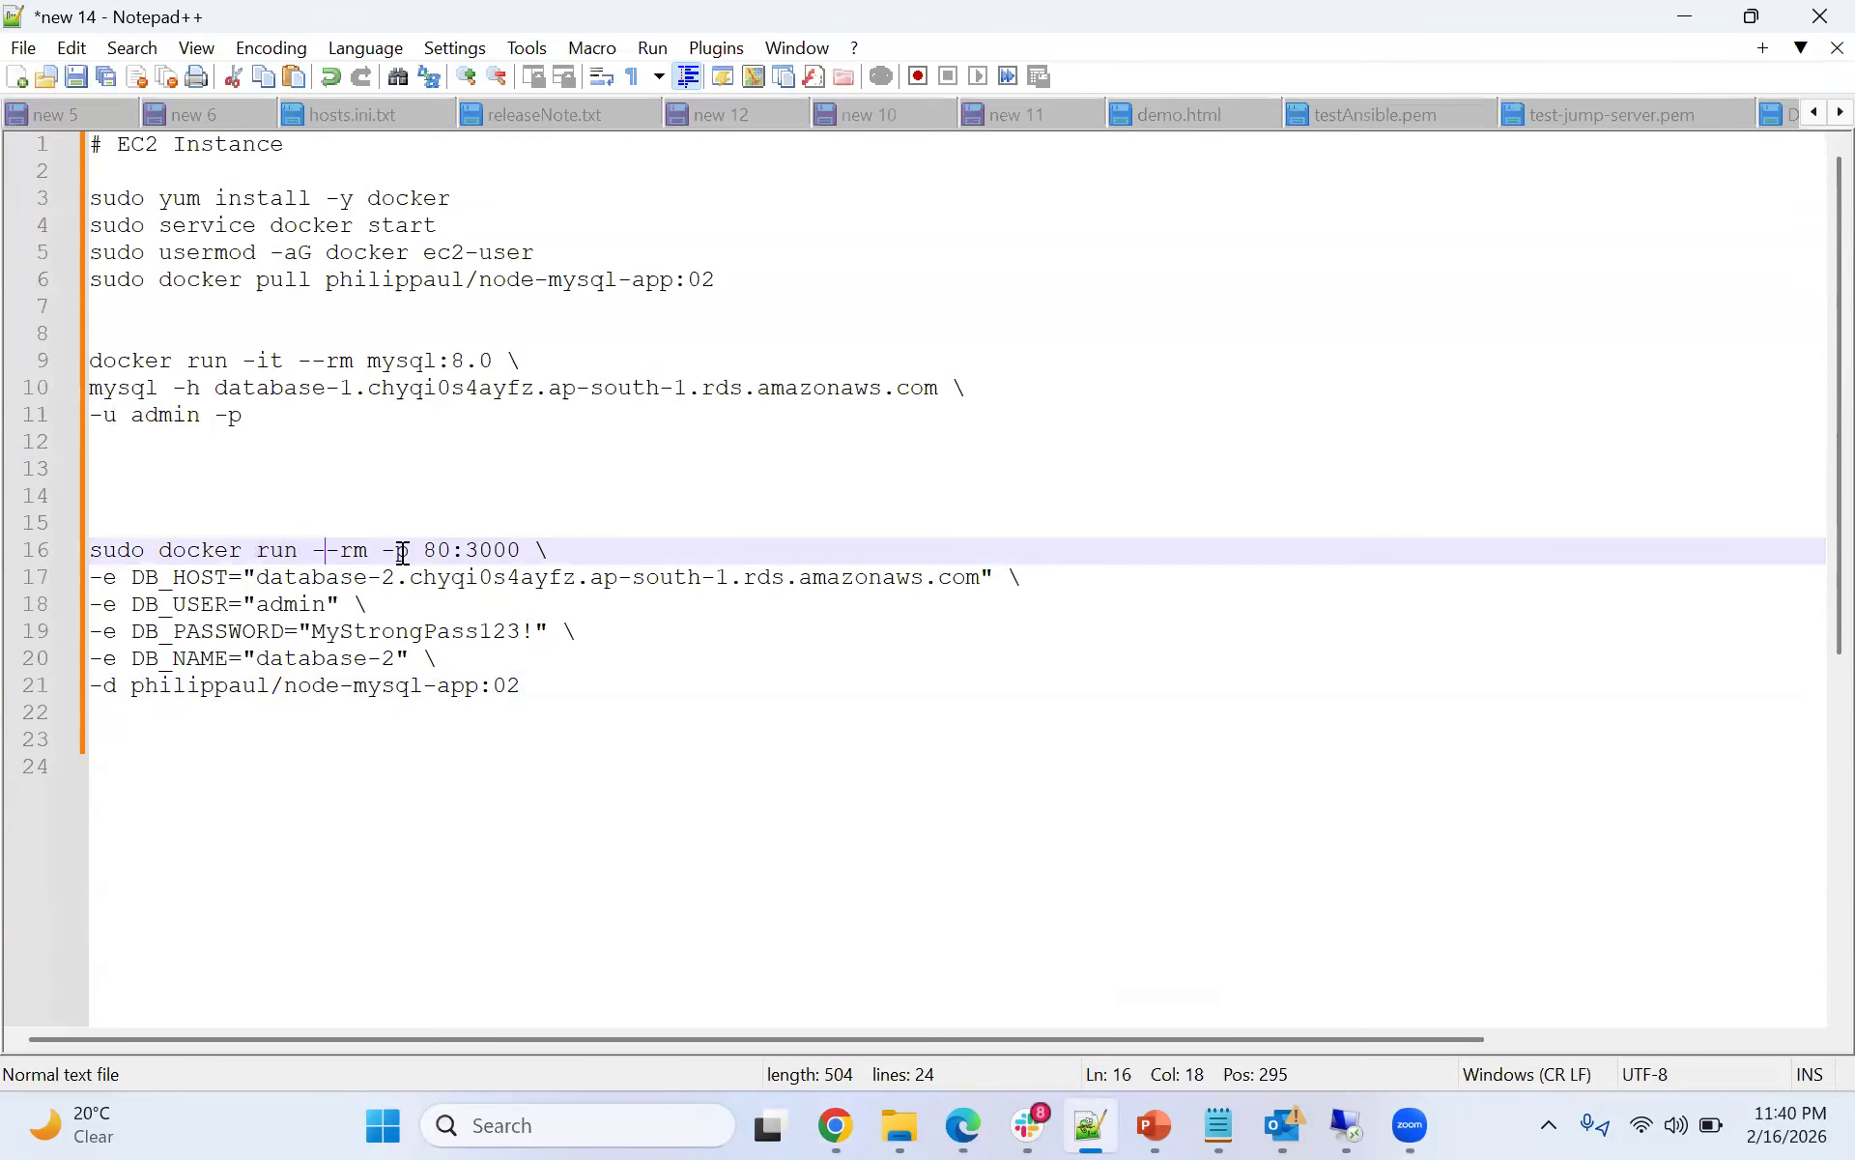
pyautogui.doubleClick(401, 549)
pyautogui.click(423, 550)
pyautogui.moveTo(423, 550); pyautogui.dragTo(463, 547)
pyautogui.click(468, 605)
pyautogui.click(468, 550)
pyautogui.click(435, 547)
pyautogui.click(217, 603)
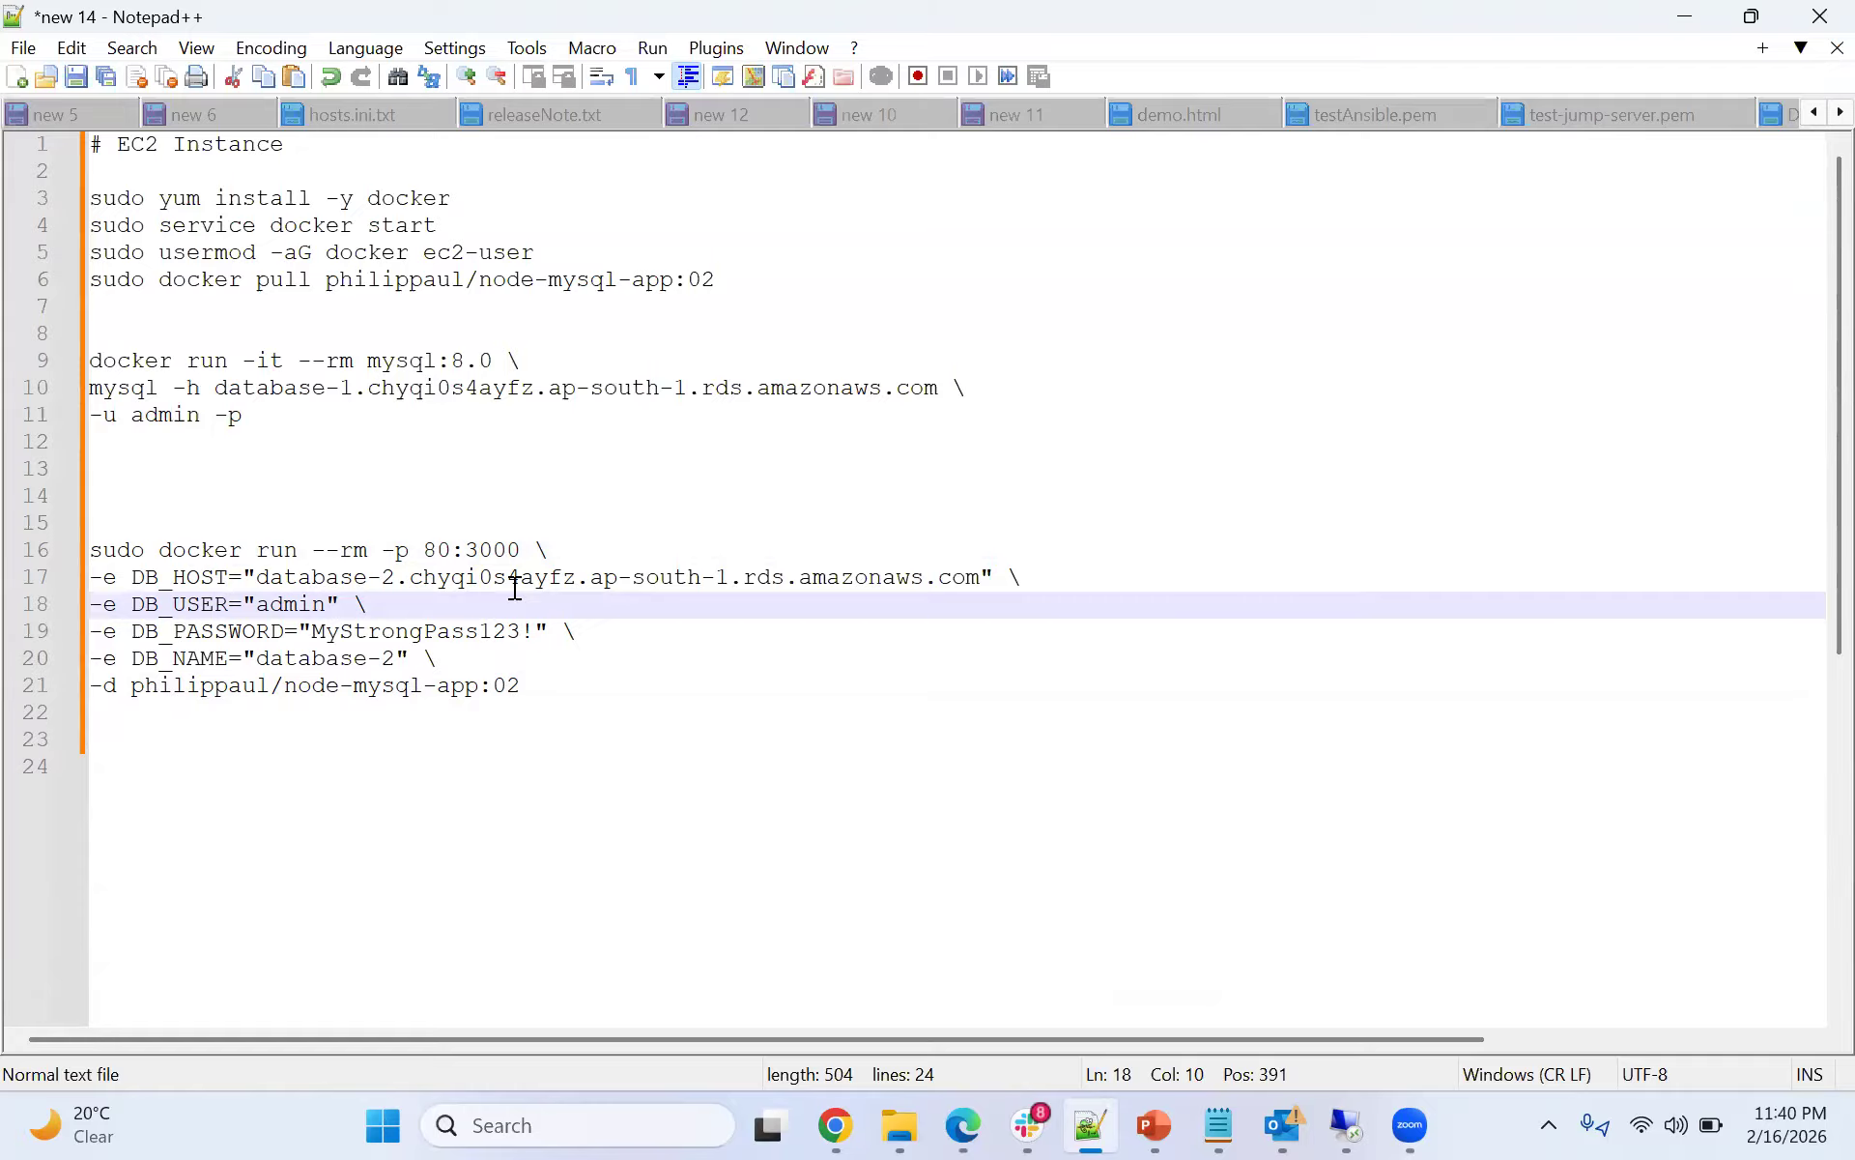
pyautogui.moveTo(465, 550); pyautogui.dragTo(519, 560)
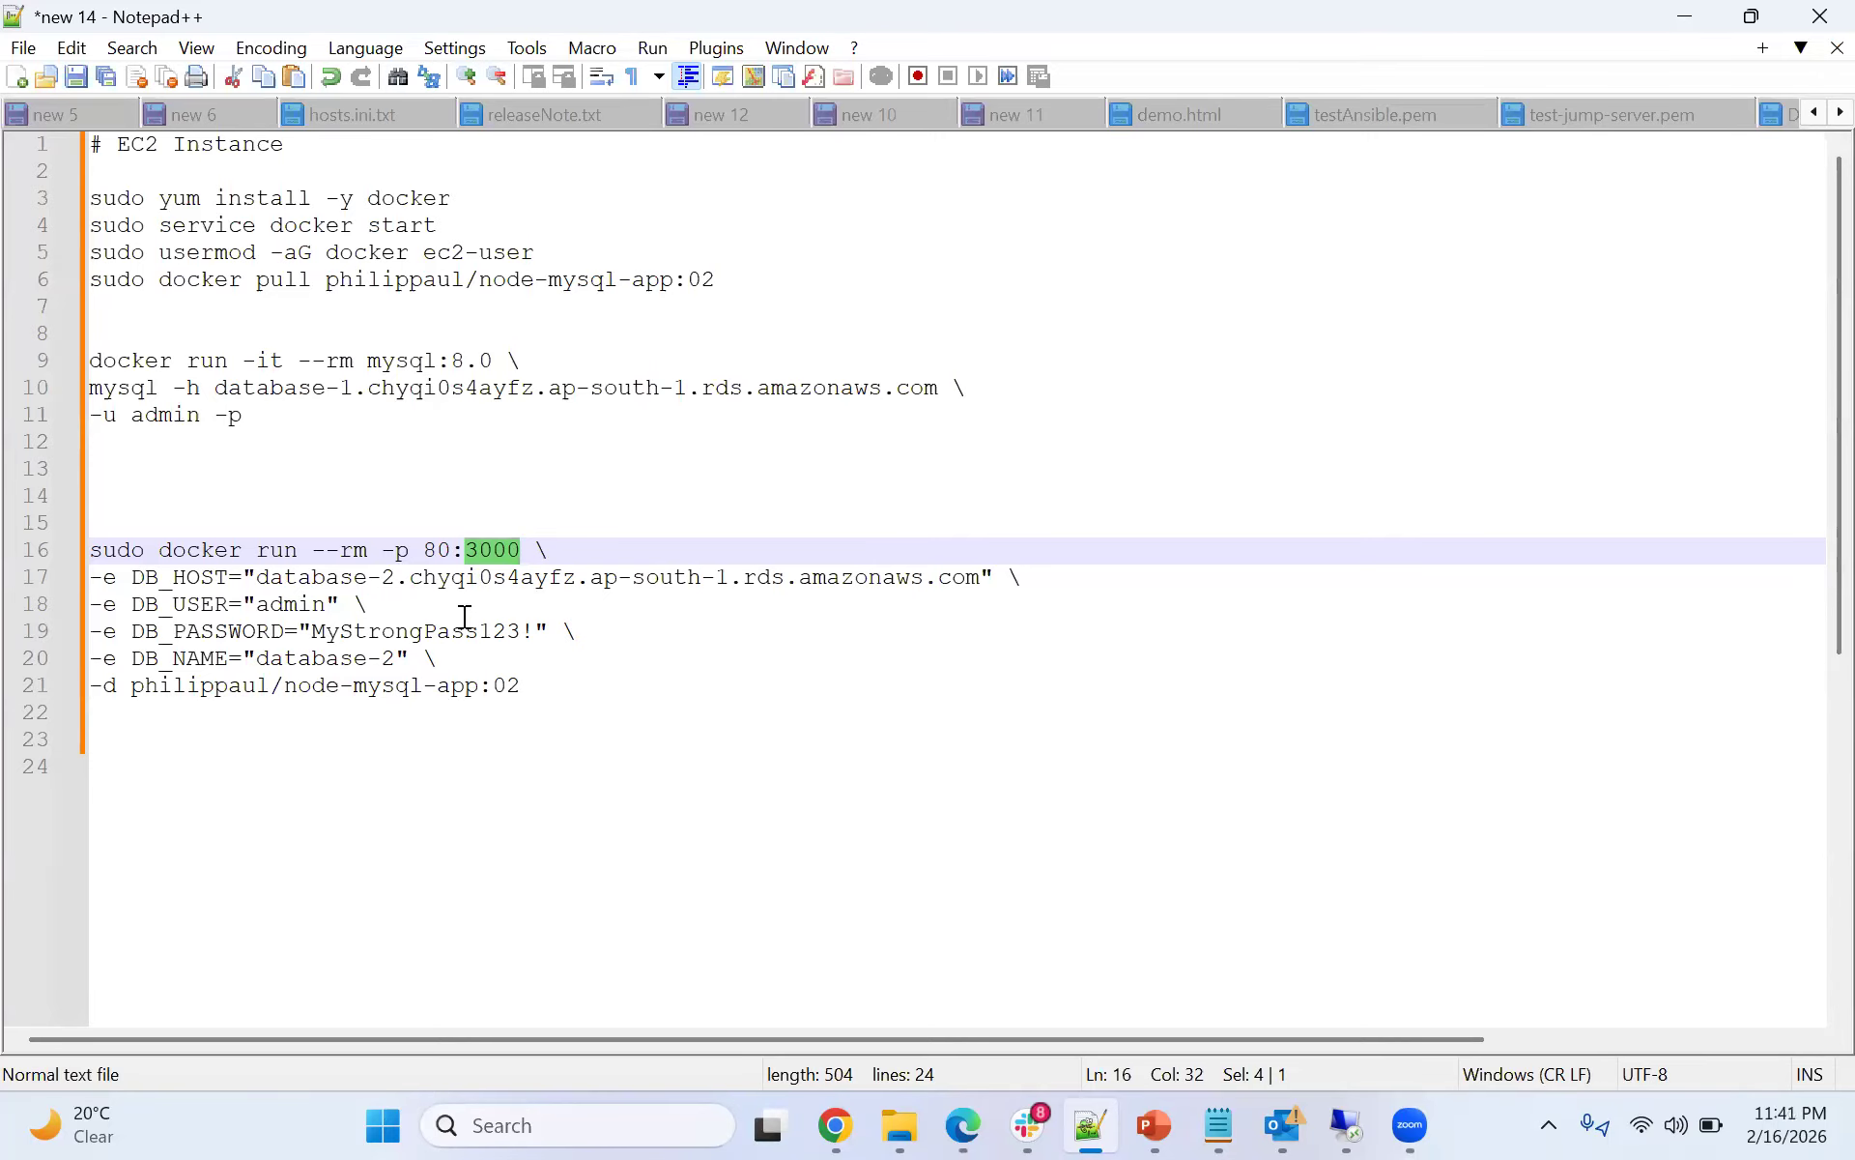
pyautogui.click(518, 602)
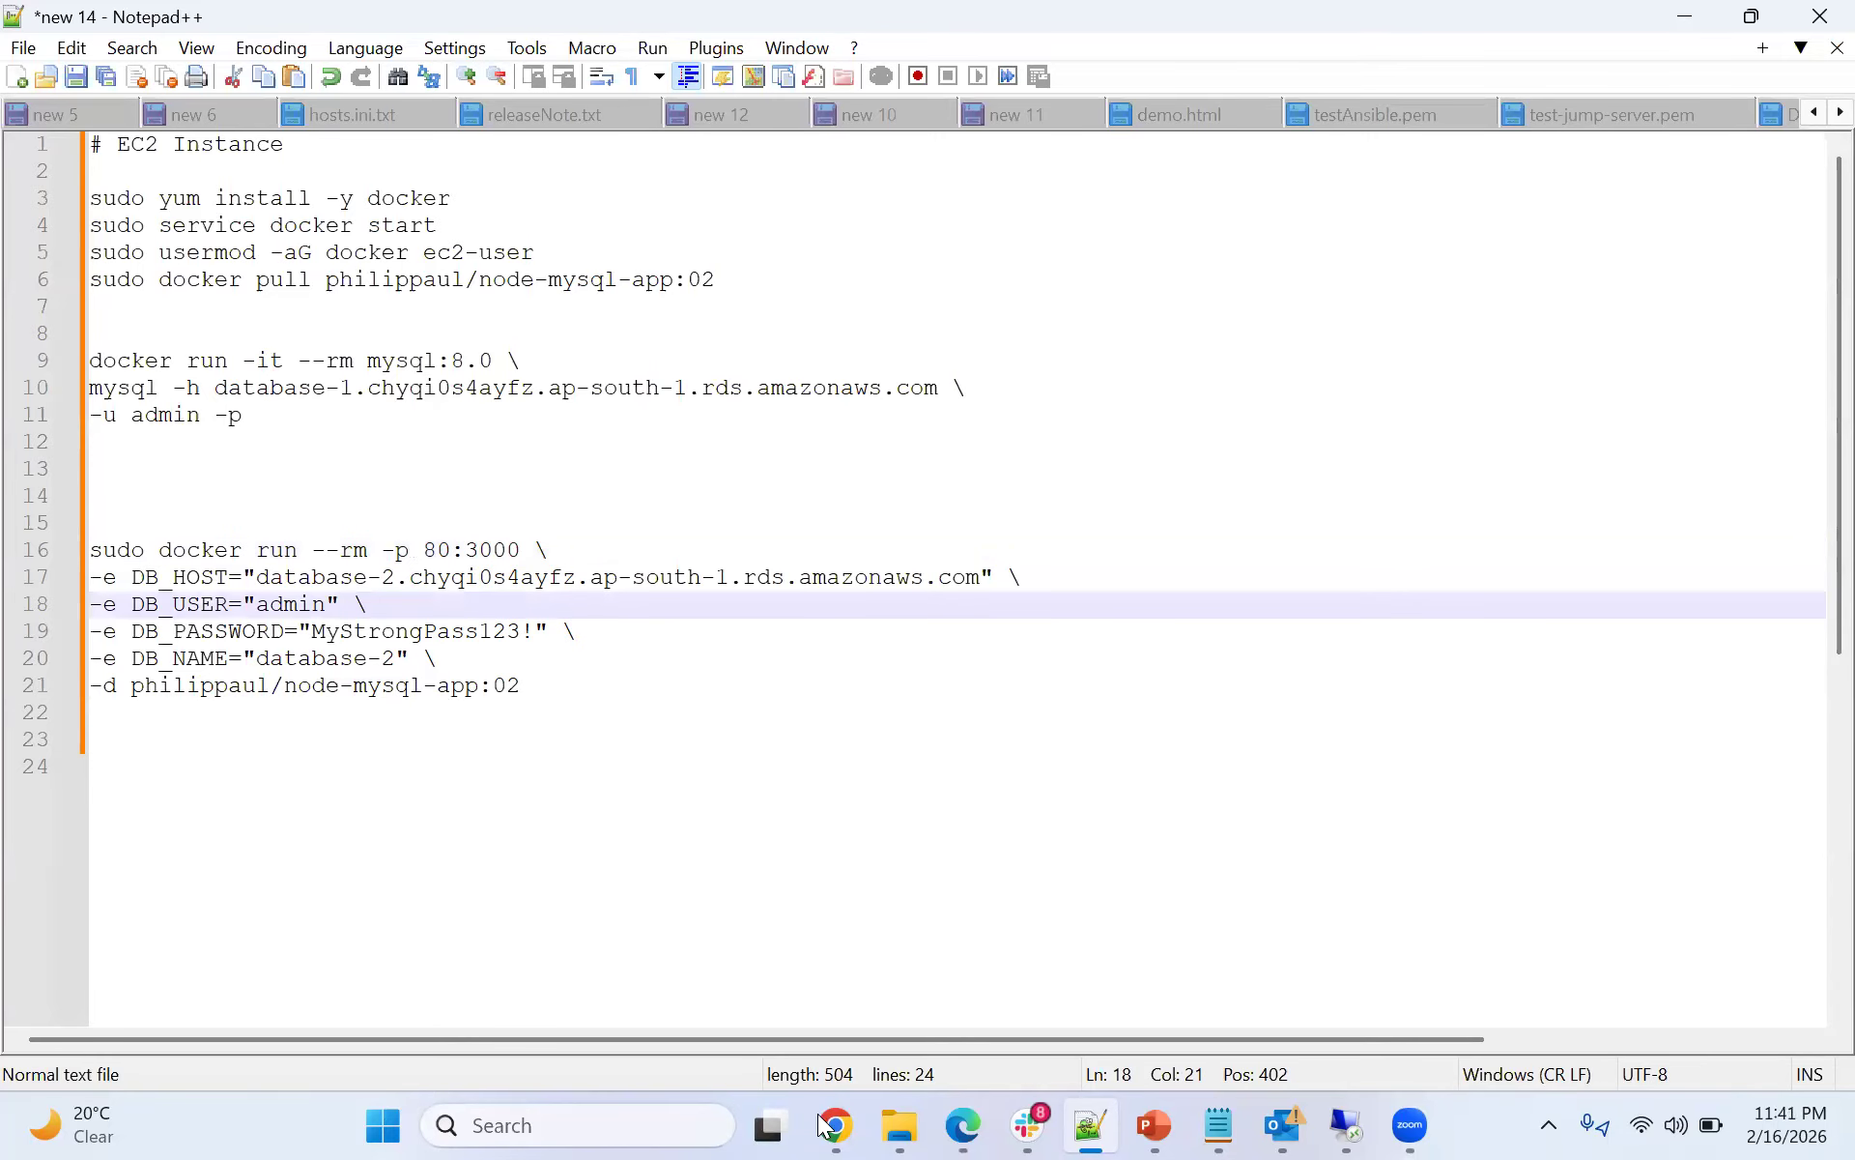
pyautogui.moveTo(819, 1124)
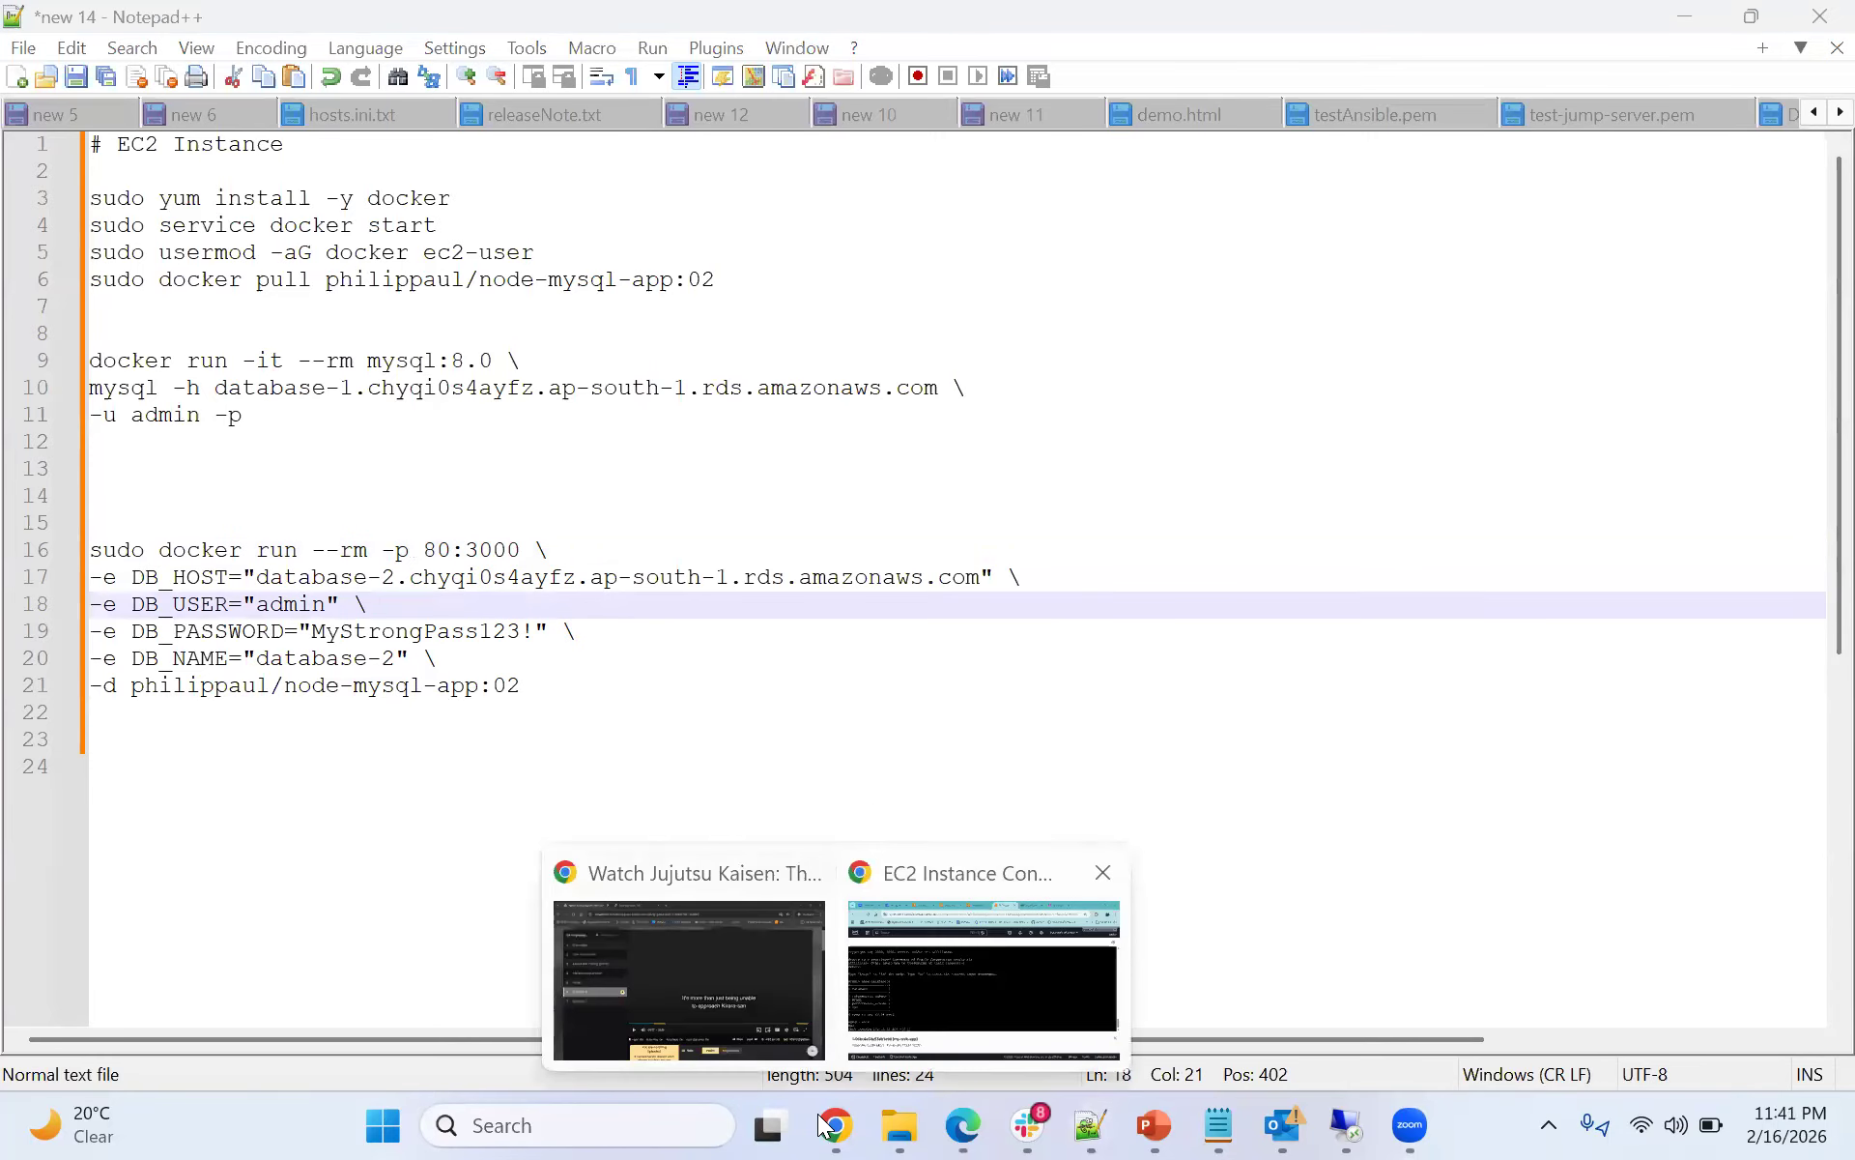
pyautogui.click(473, 548)
pyautogui.moveTo(470, 549); pyautogui.dragTo(512, 548)
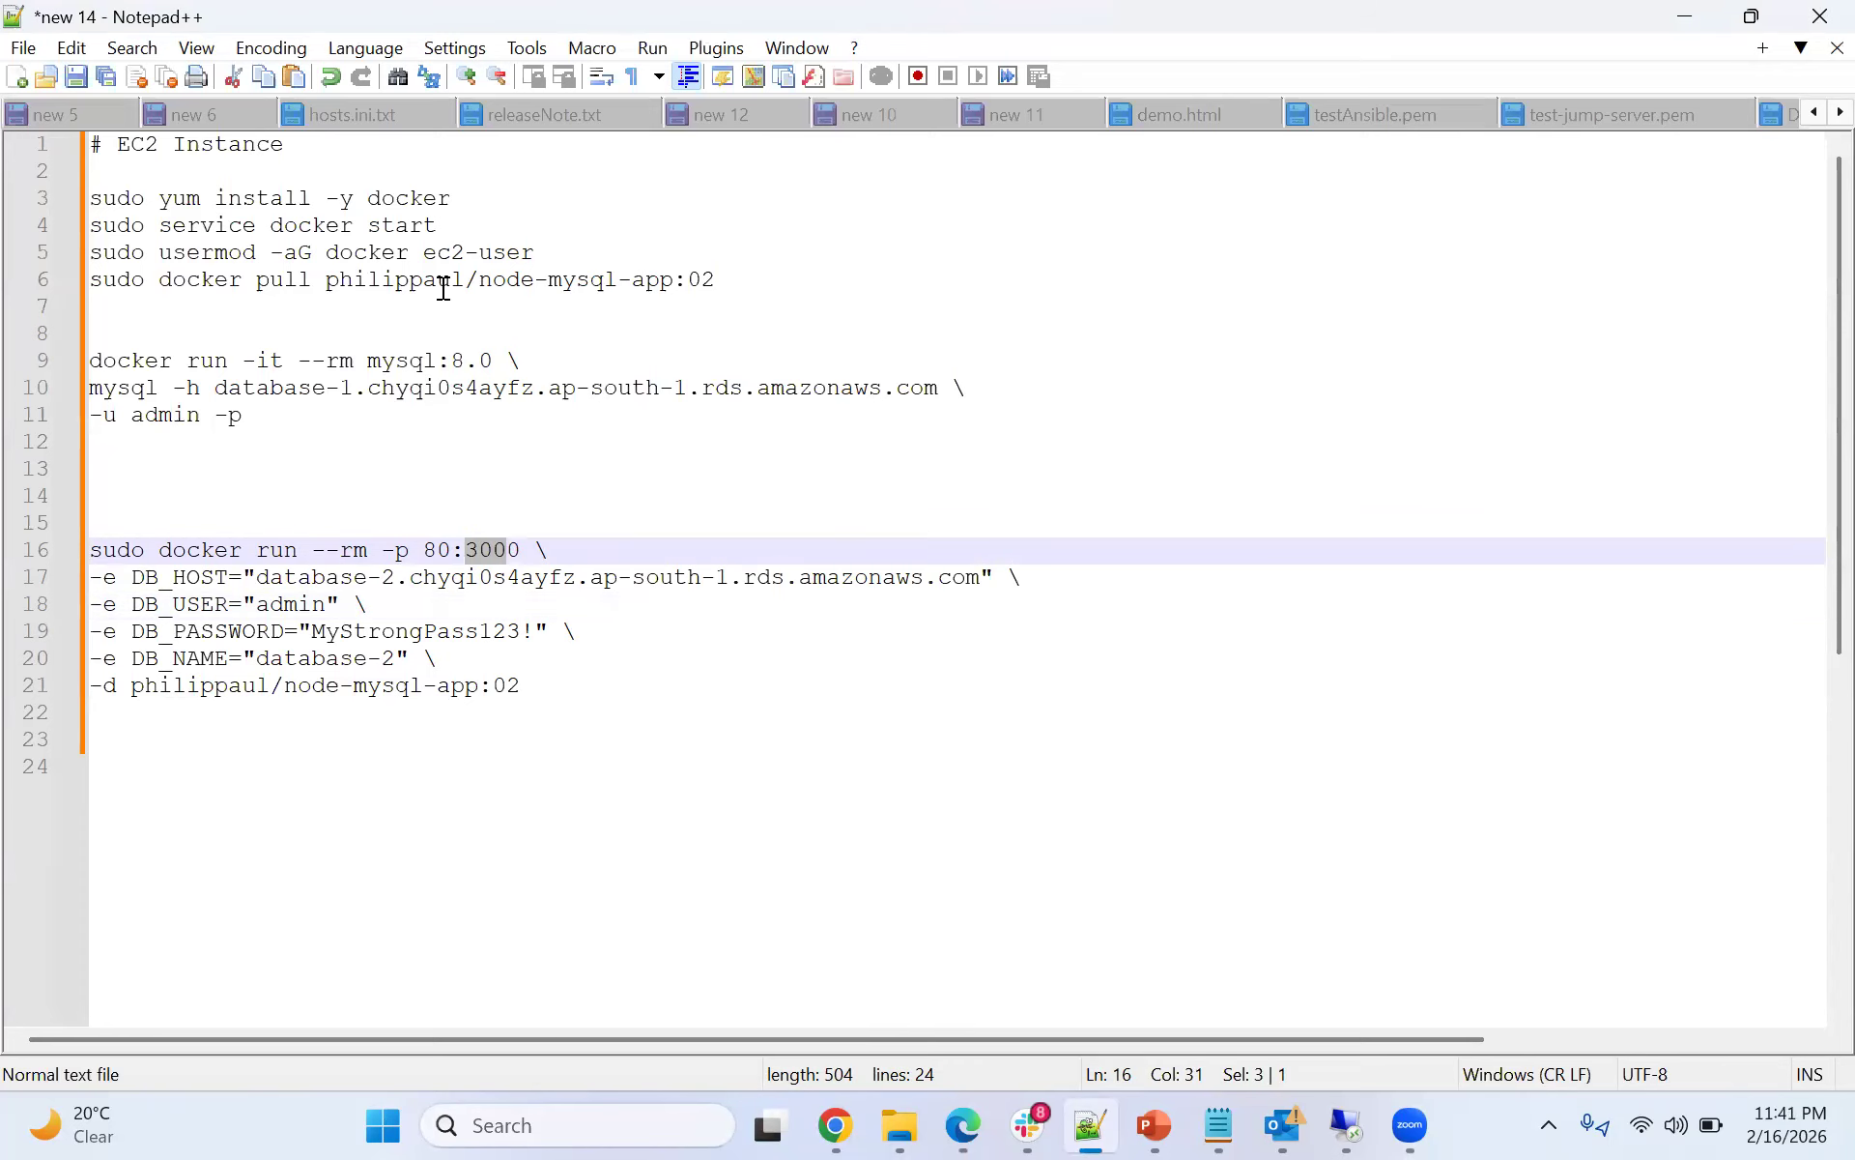
pyautogui.moveTo(332, 282); pyautogui.dragTo(715, 285)
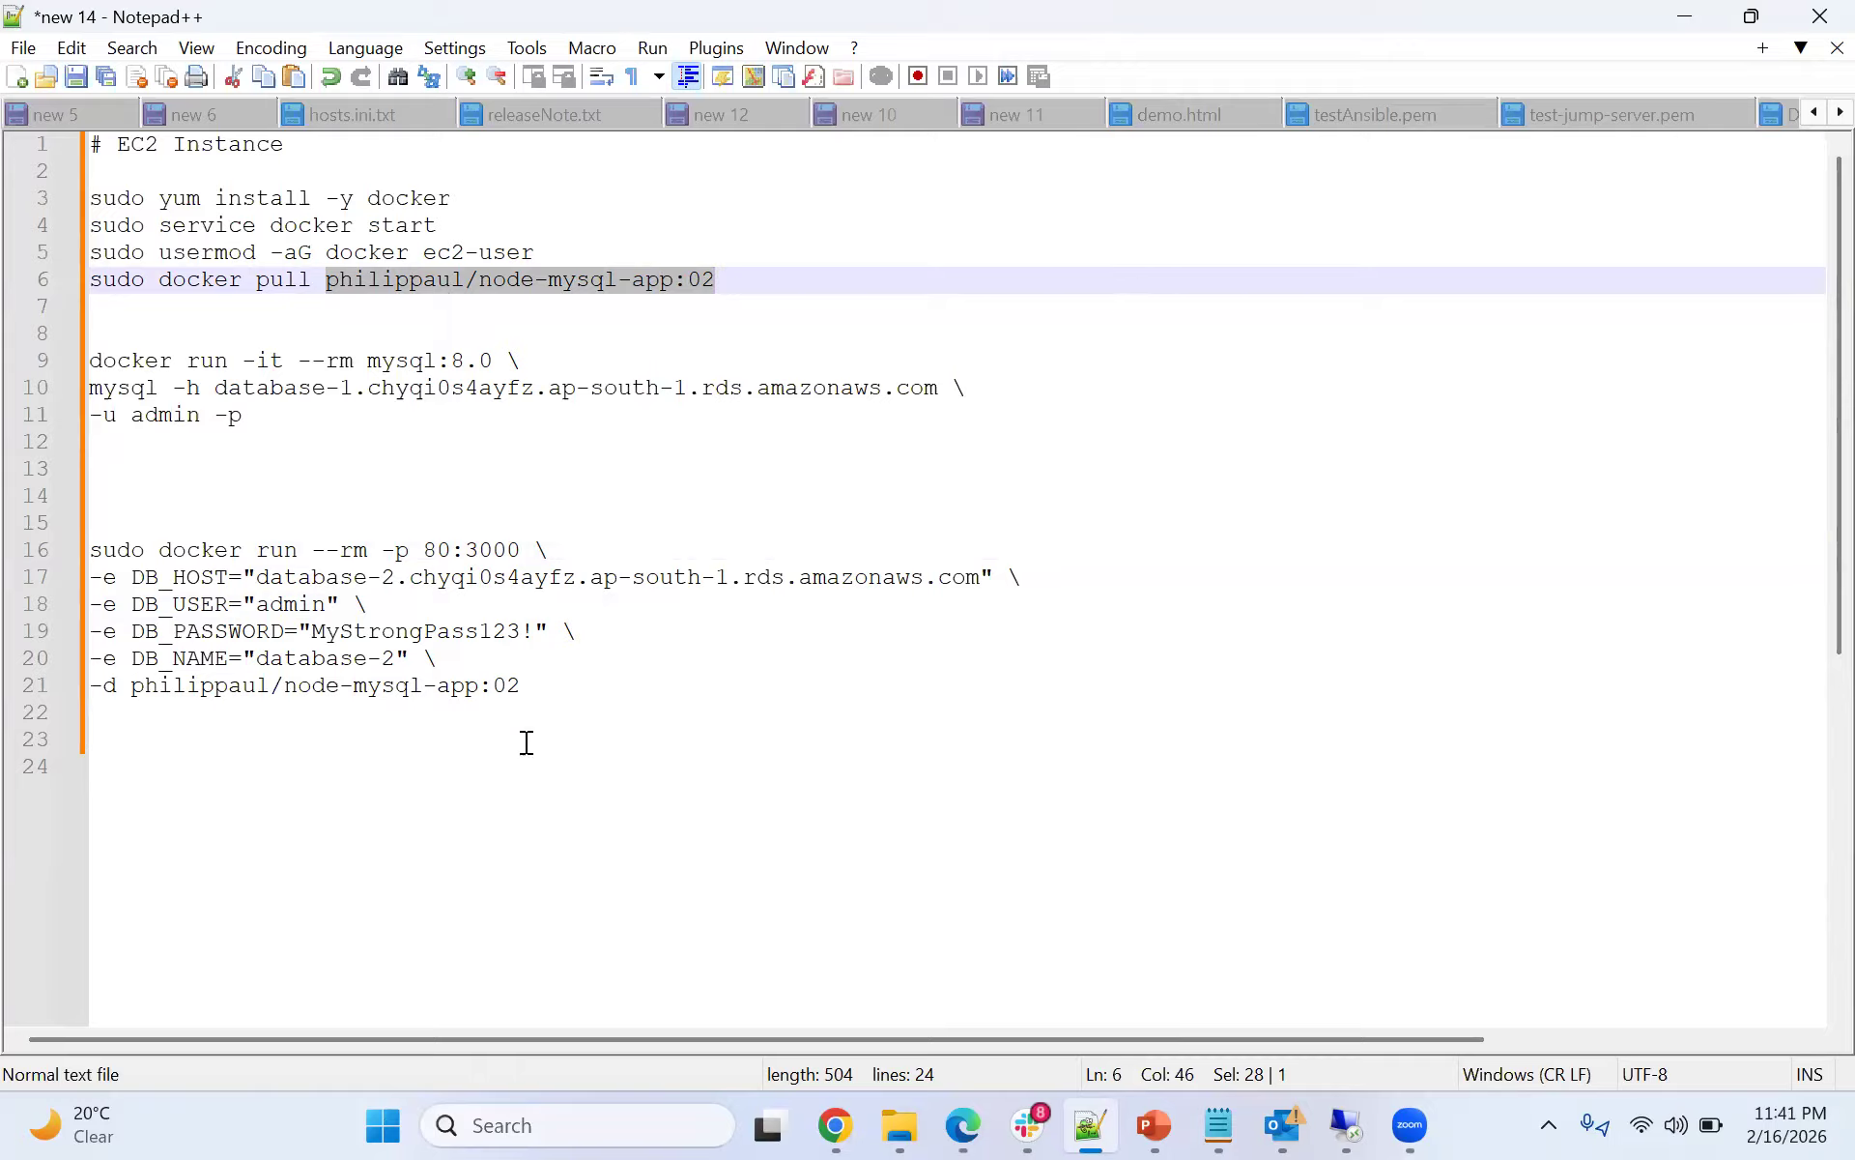
pyautogui.moveTo(423, 550); pyautogui.dragTo(519, 547)
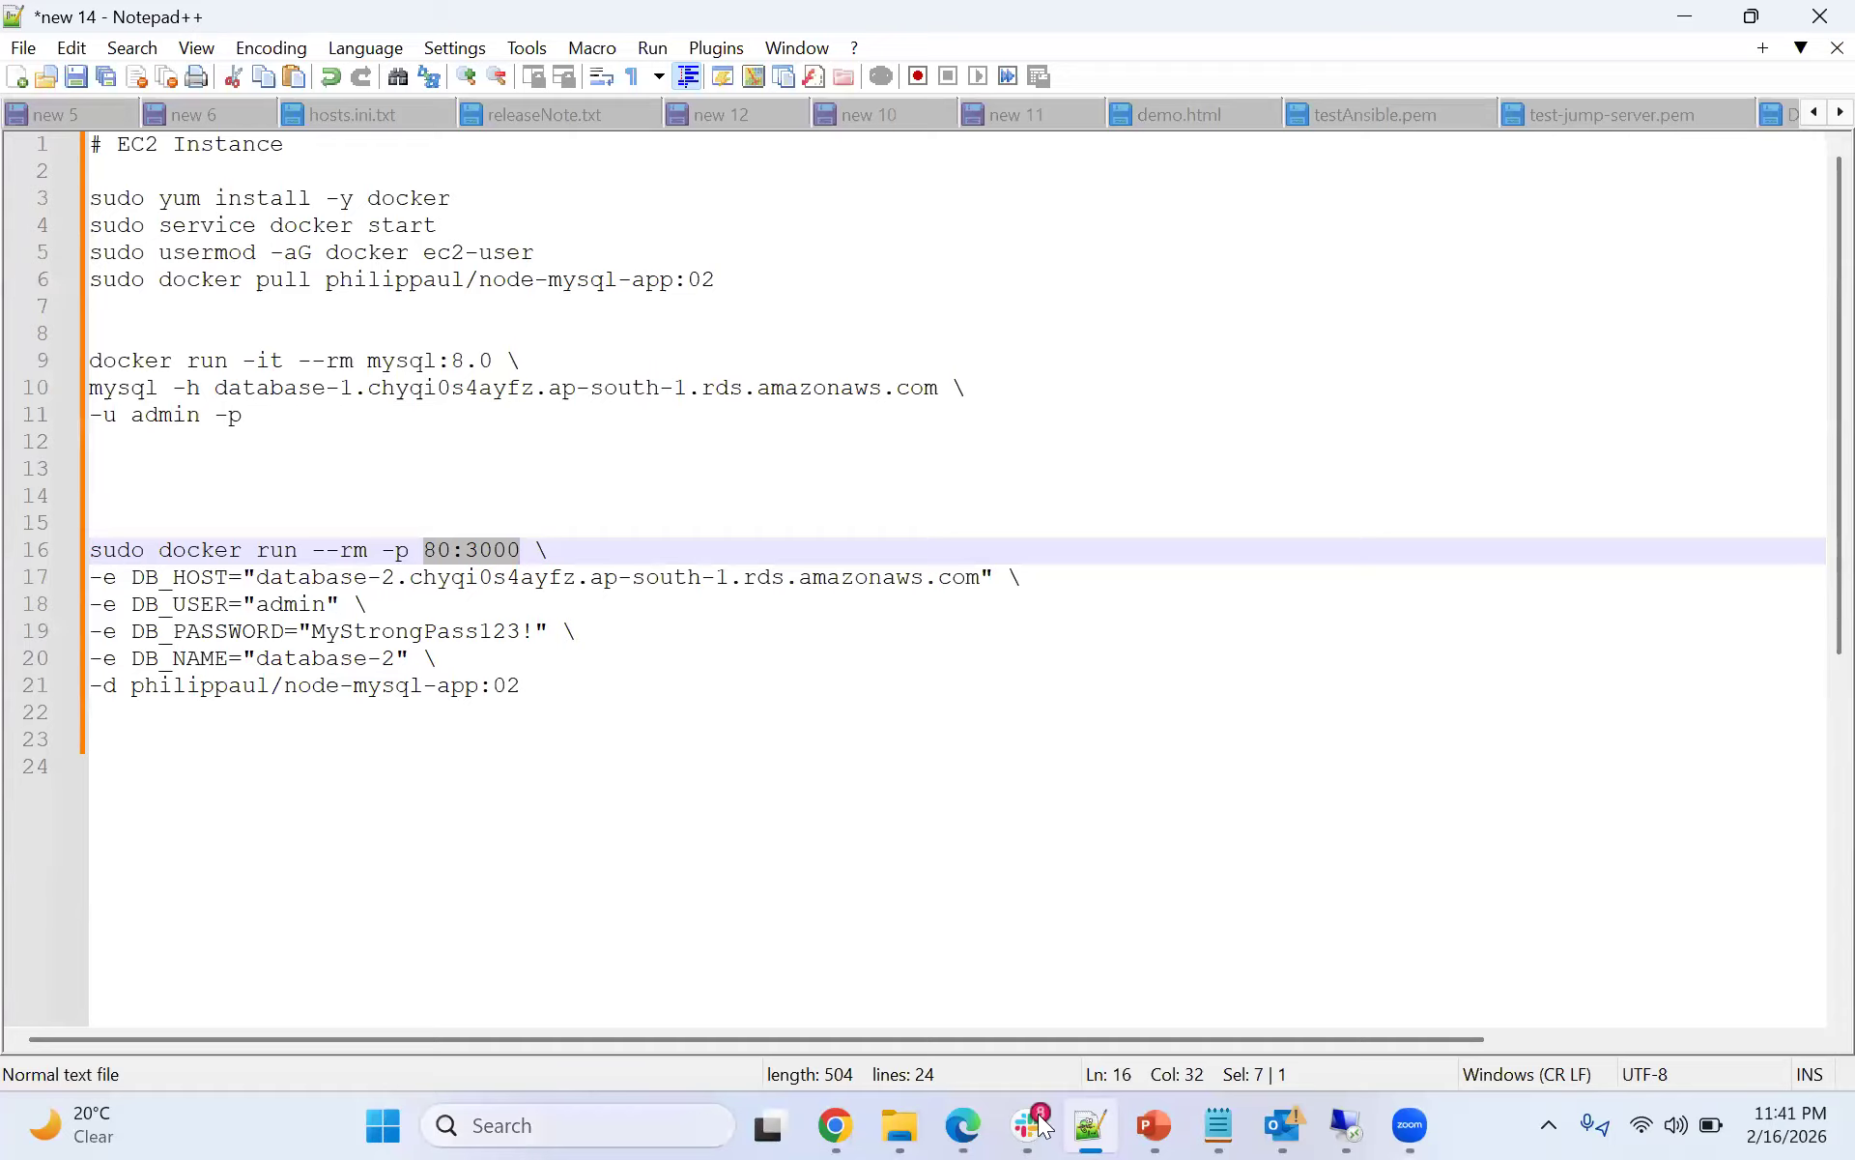
# - Compare the notes' mysql client command with the database-1 connection snippet, highlighting its -P 3306 option
pyautogui.moveTo(817, 1121)
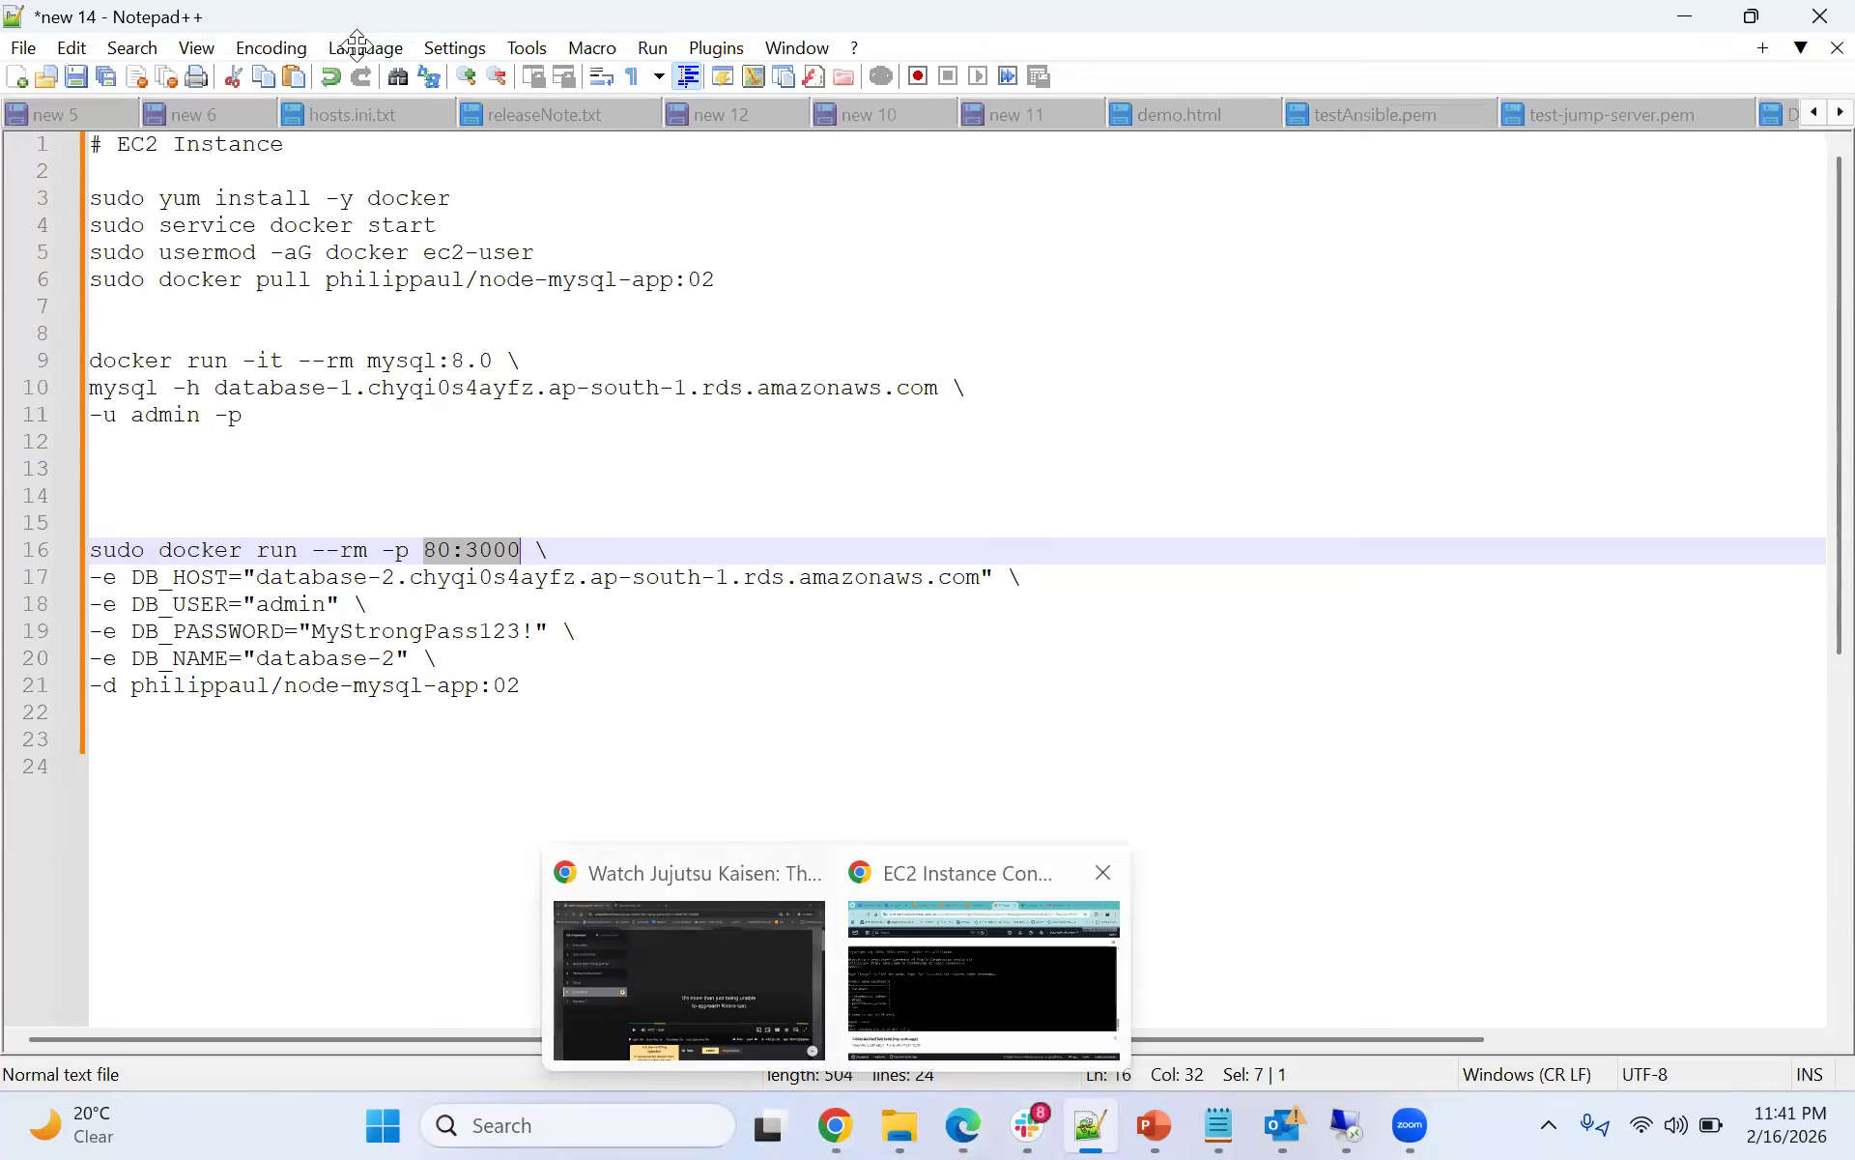
pyautogui.click(358, 46)
pyautogui.click(1227, 488)
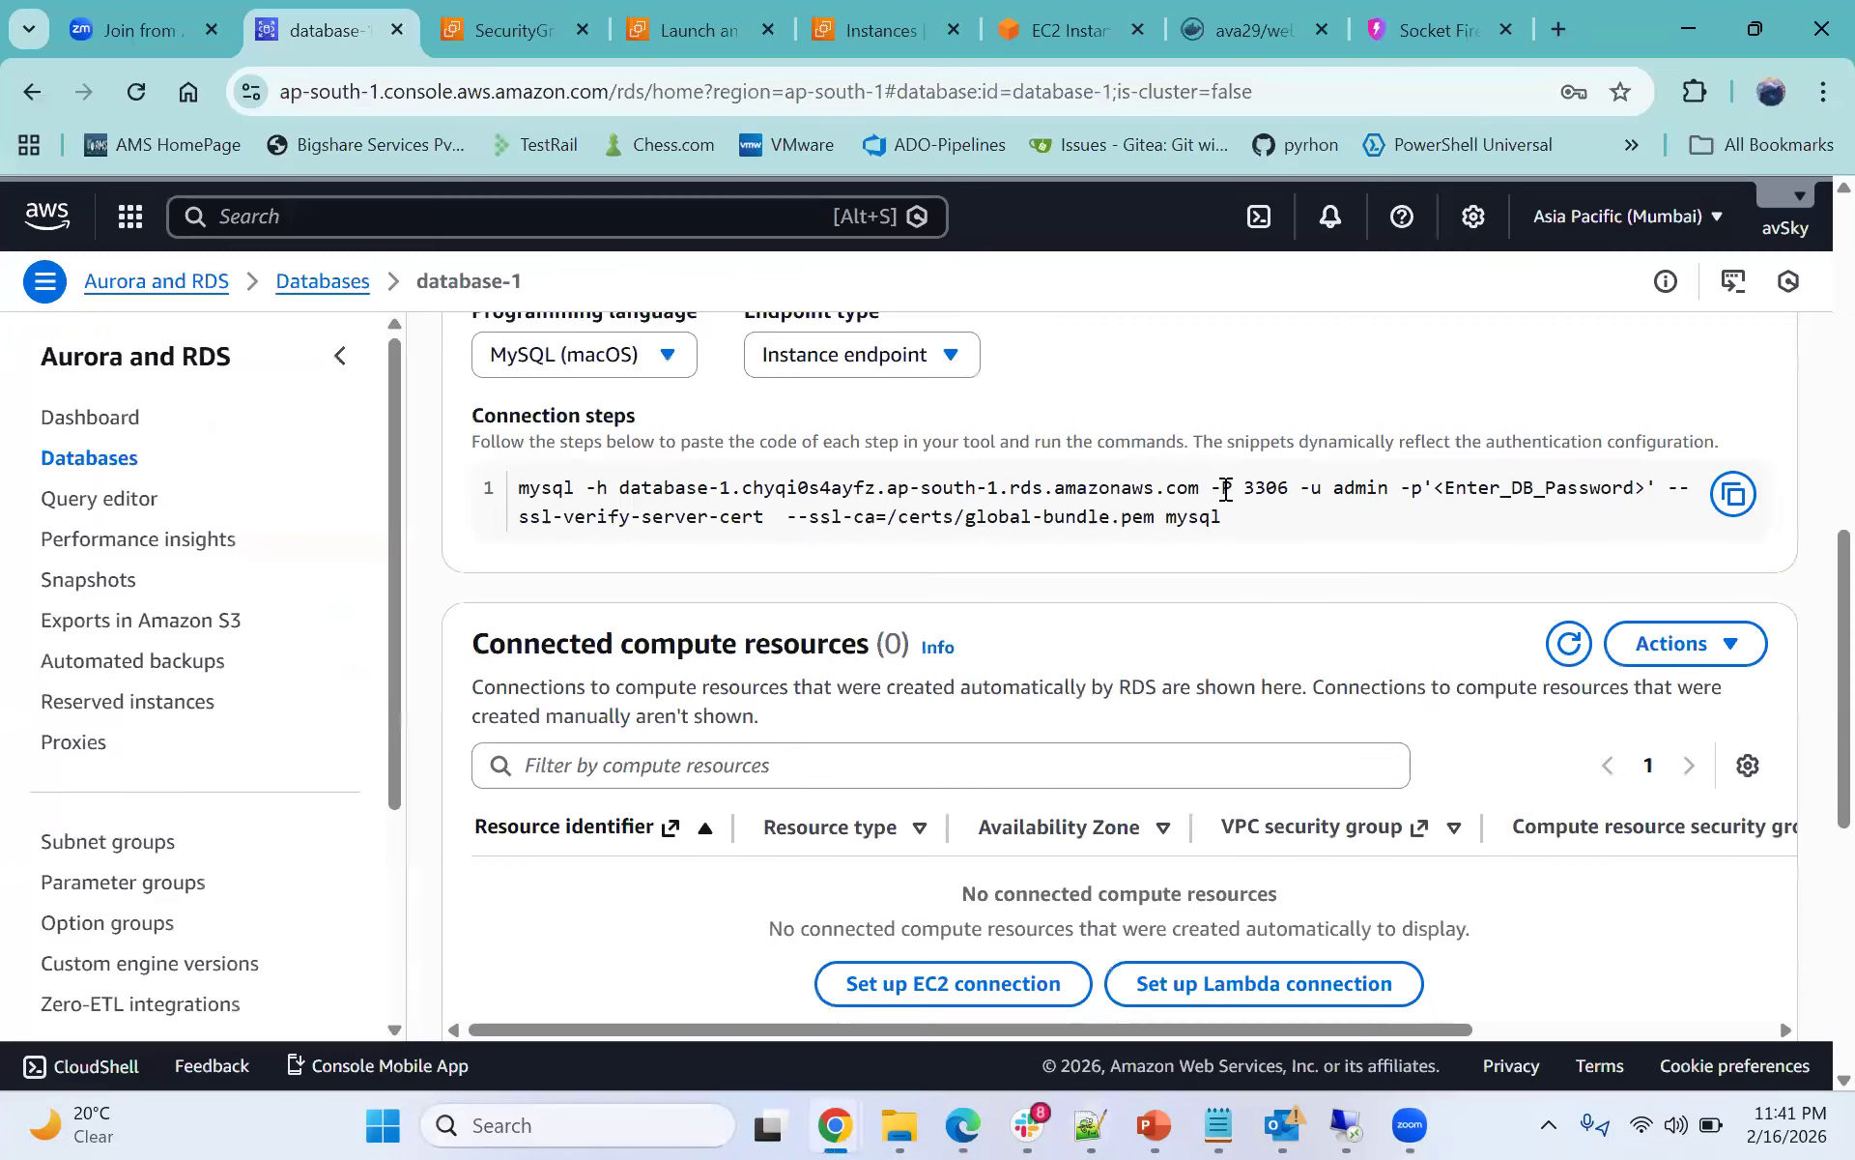
pyautogui.moveTo(532, 489); pyautogui.dragTo(1203, 516)
pyautogui.click(1198, 504)
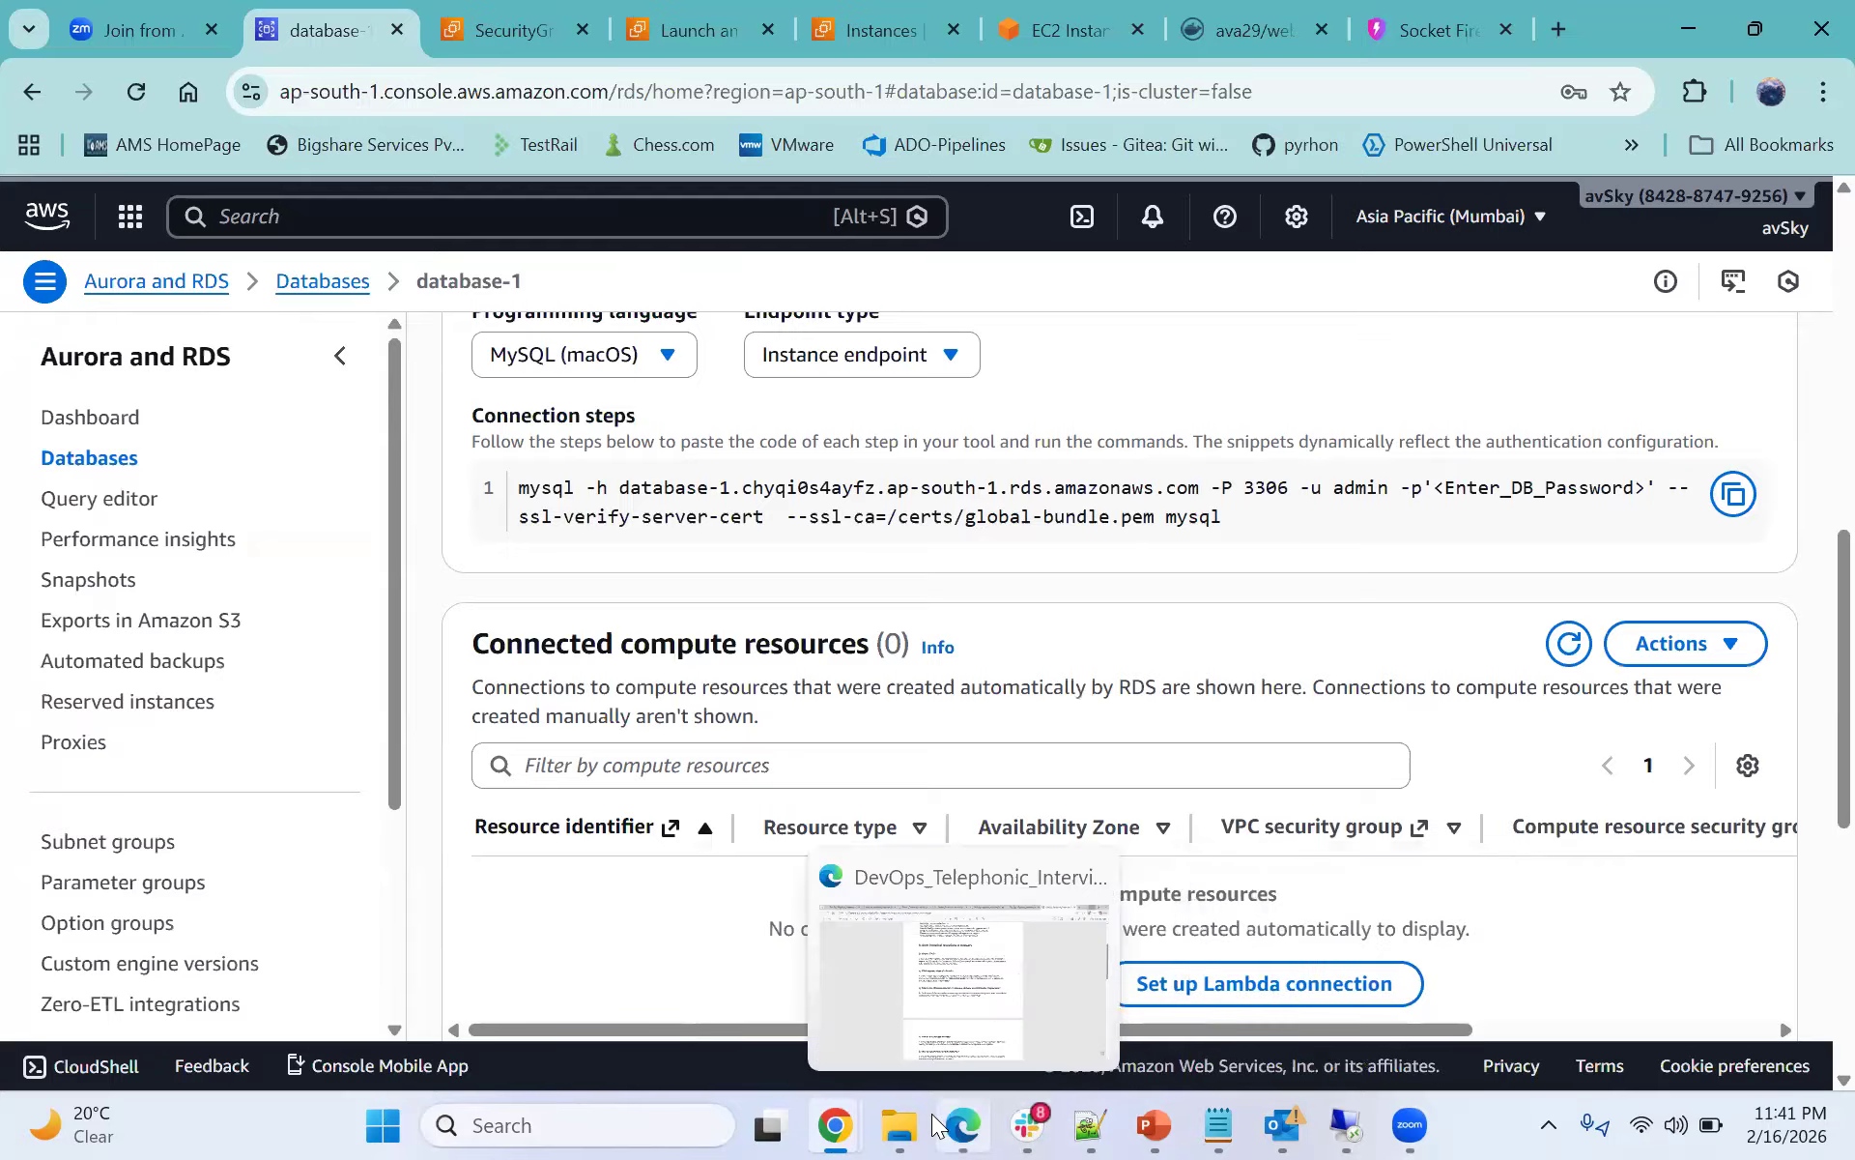
pyautogui.click(1071, 1124)
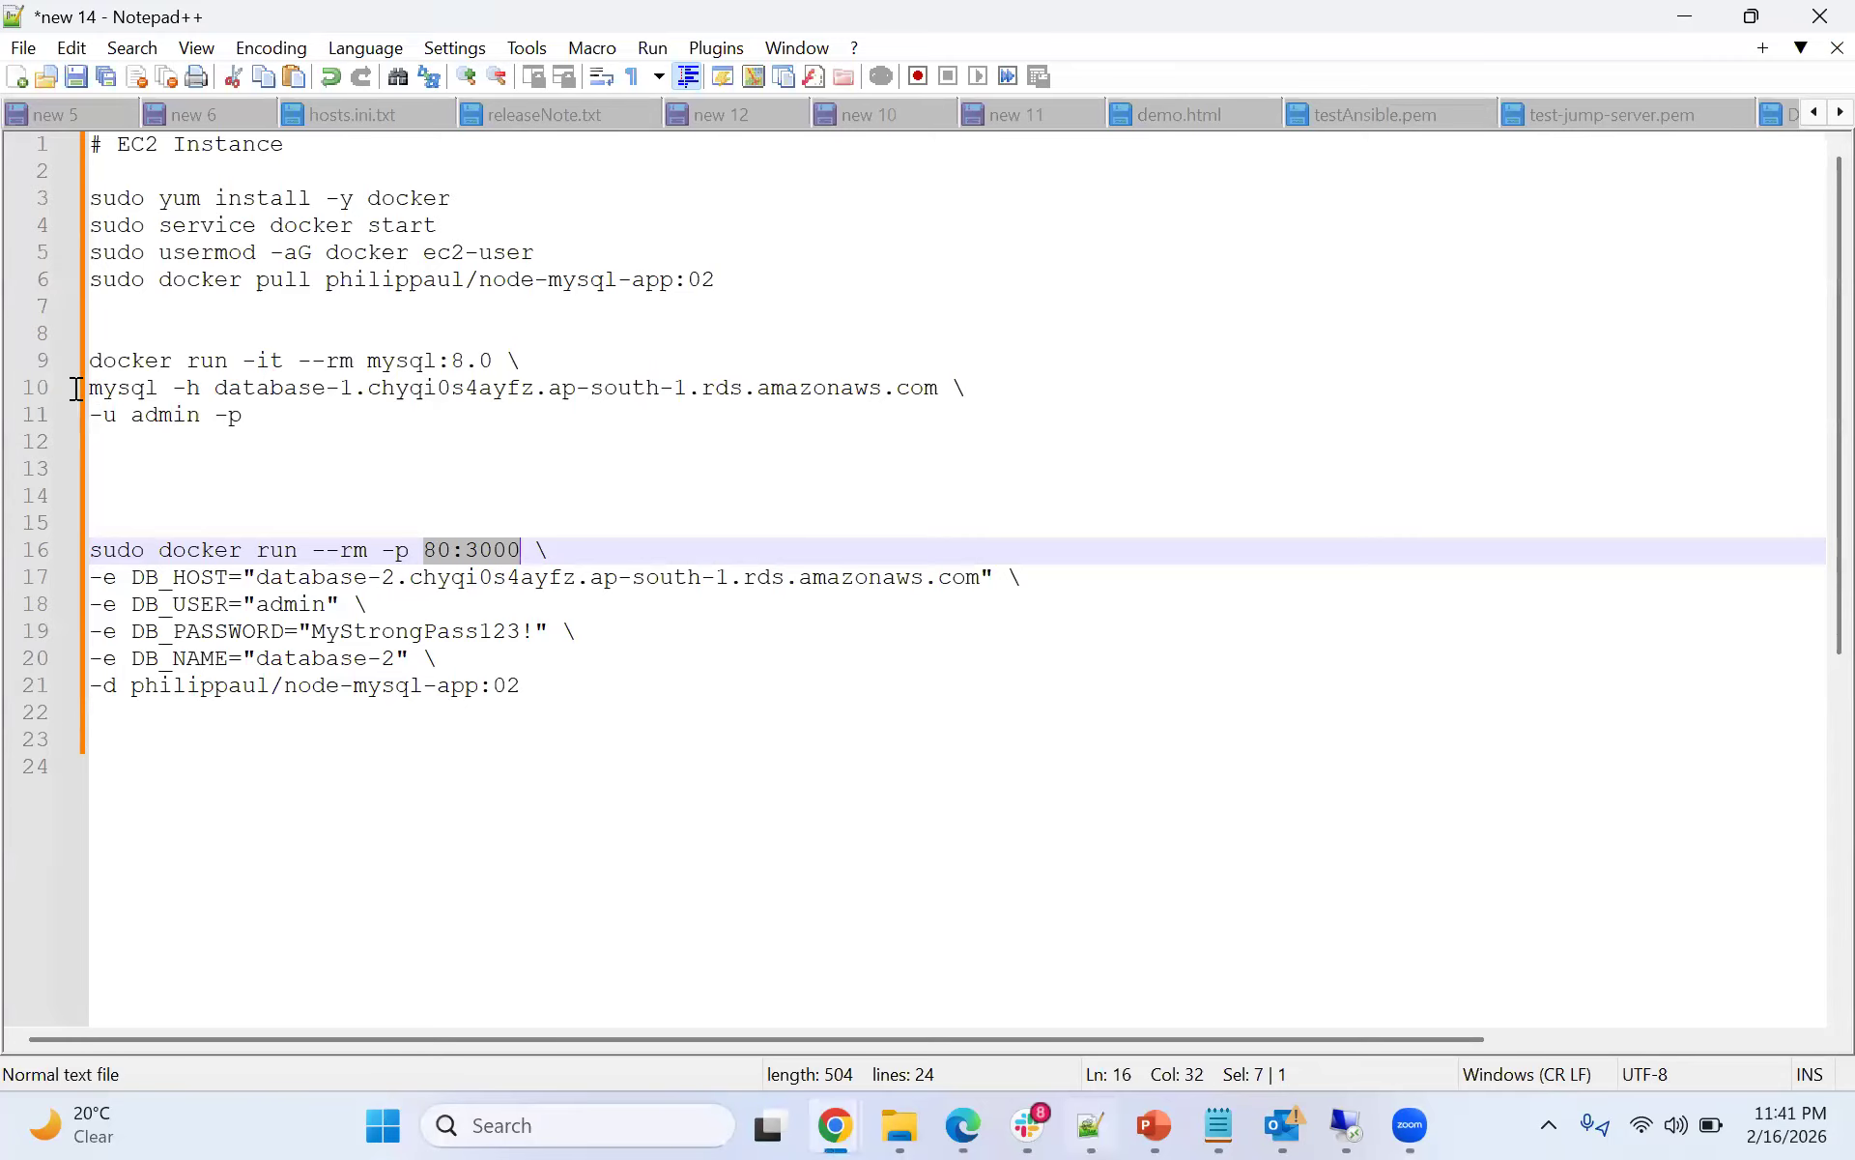
pyautogui.moveTo(228, 415); pyautogui.dragTo(90, 387)
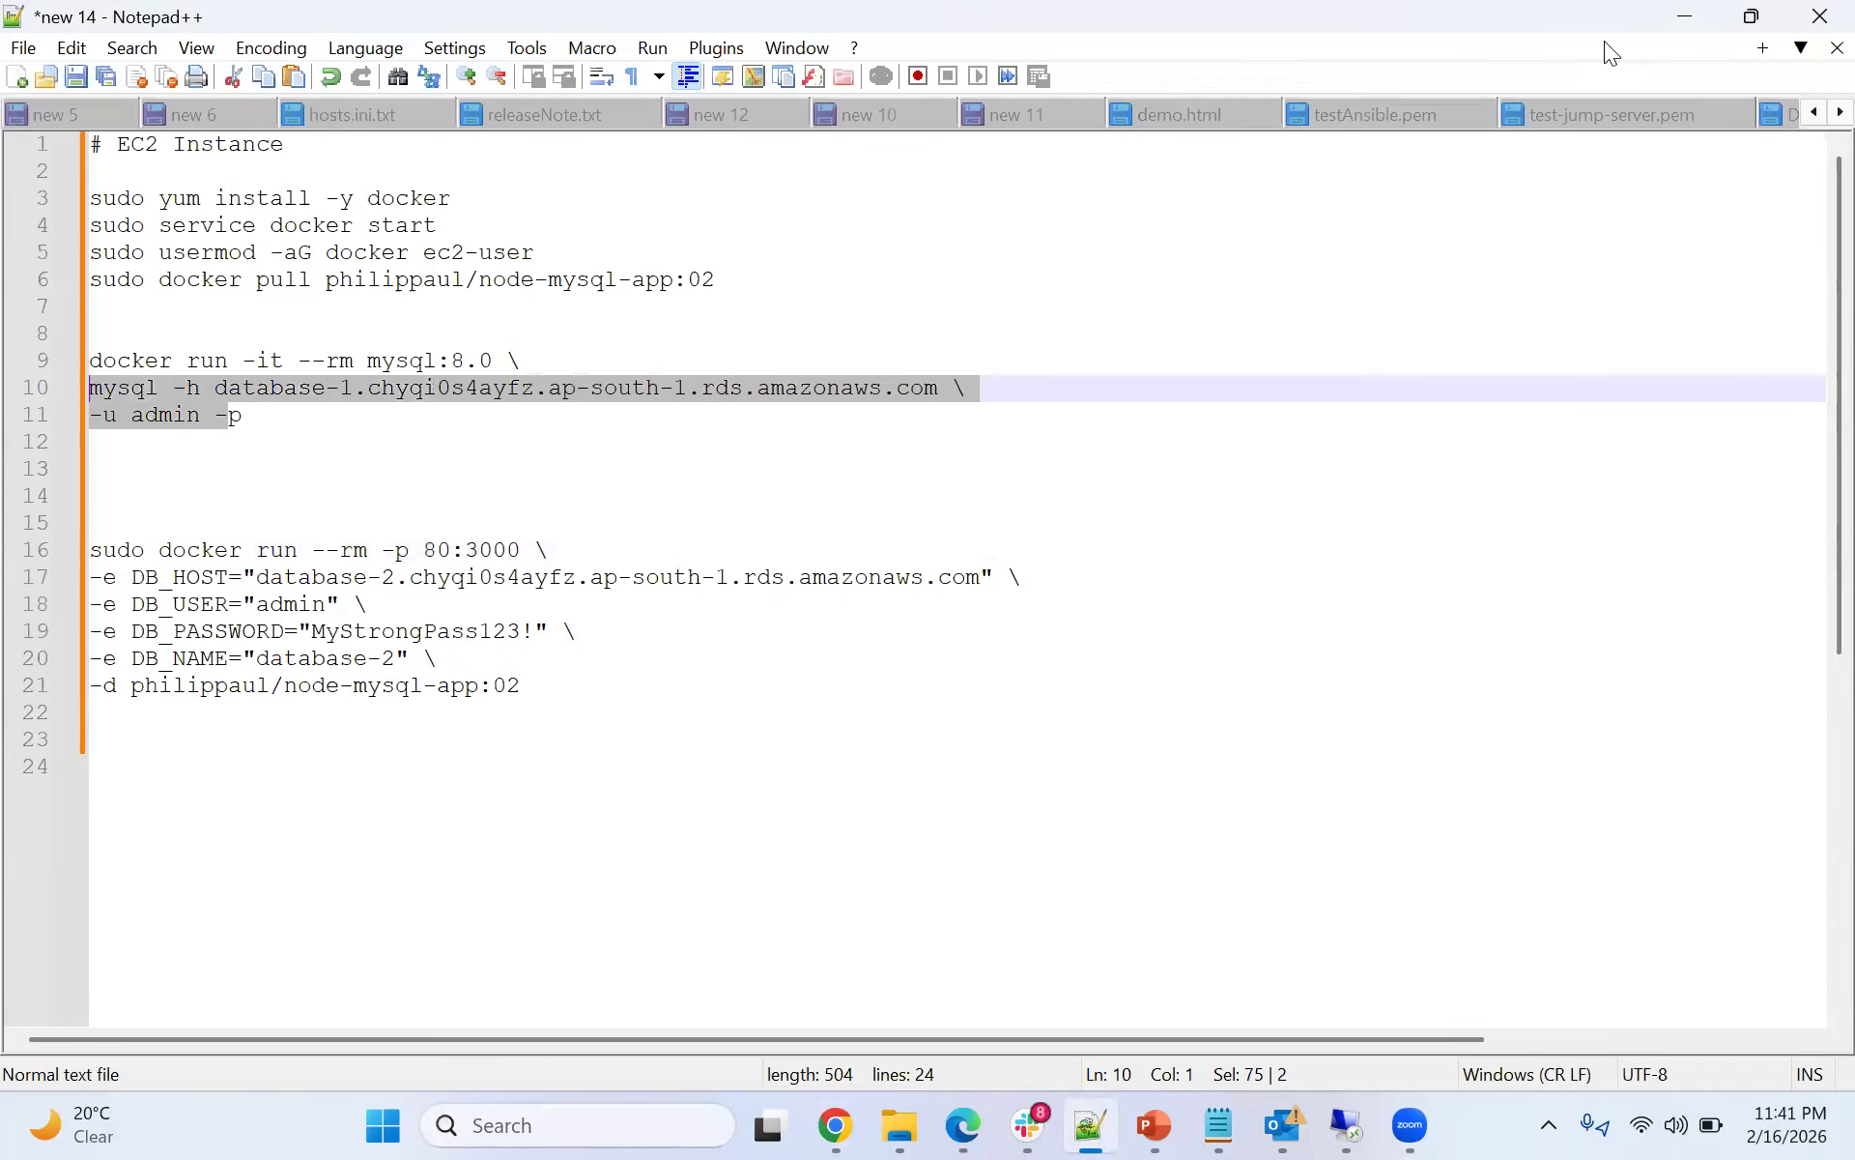
pyautogui.hotkey('alt', 'Tab')
pyautogui.moveTo(1274, 517); pyautogui.dragTo(520, 485)
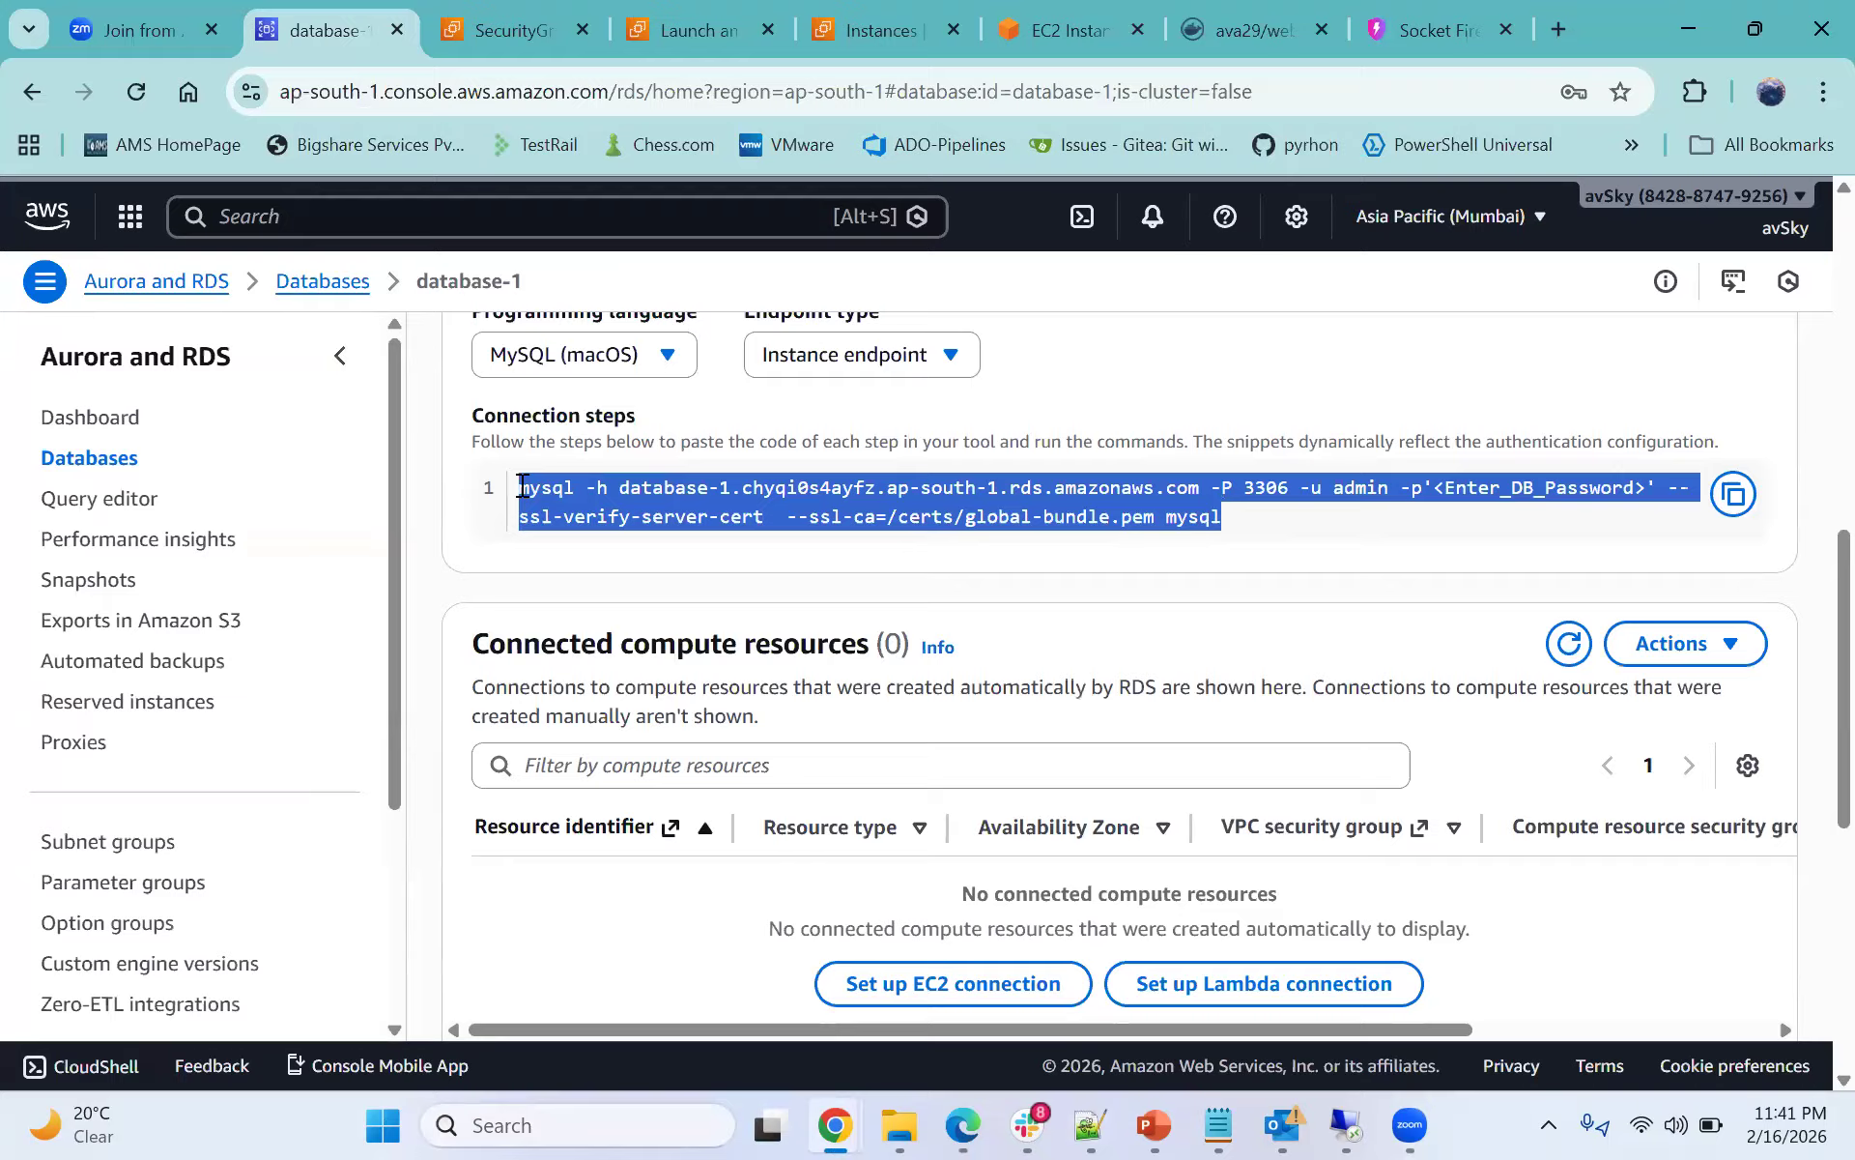
pyautogui.click(798, 578)
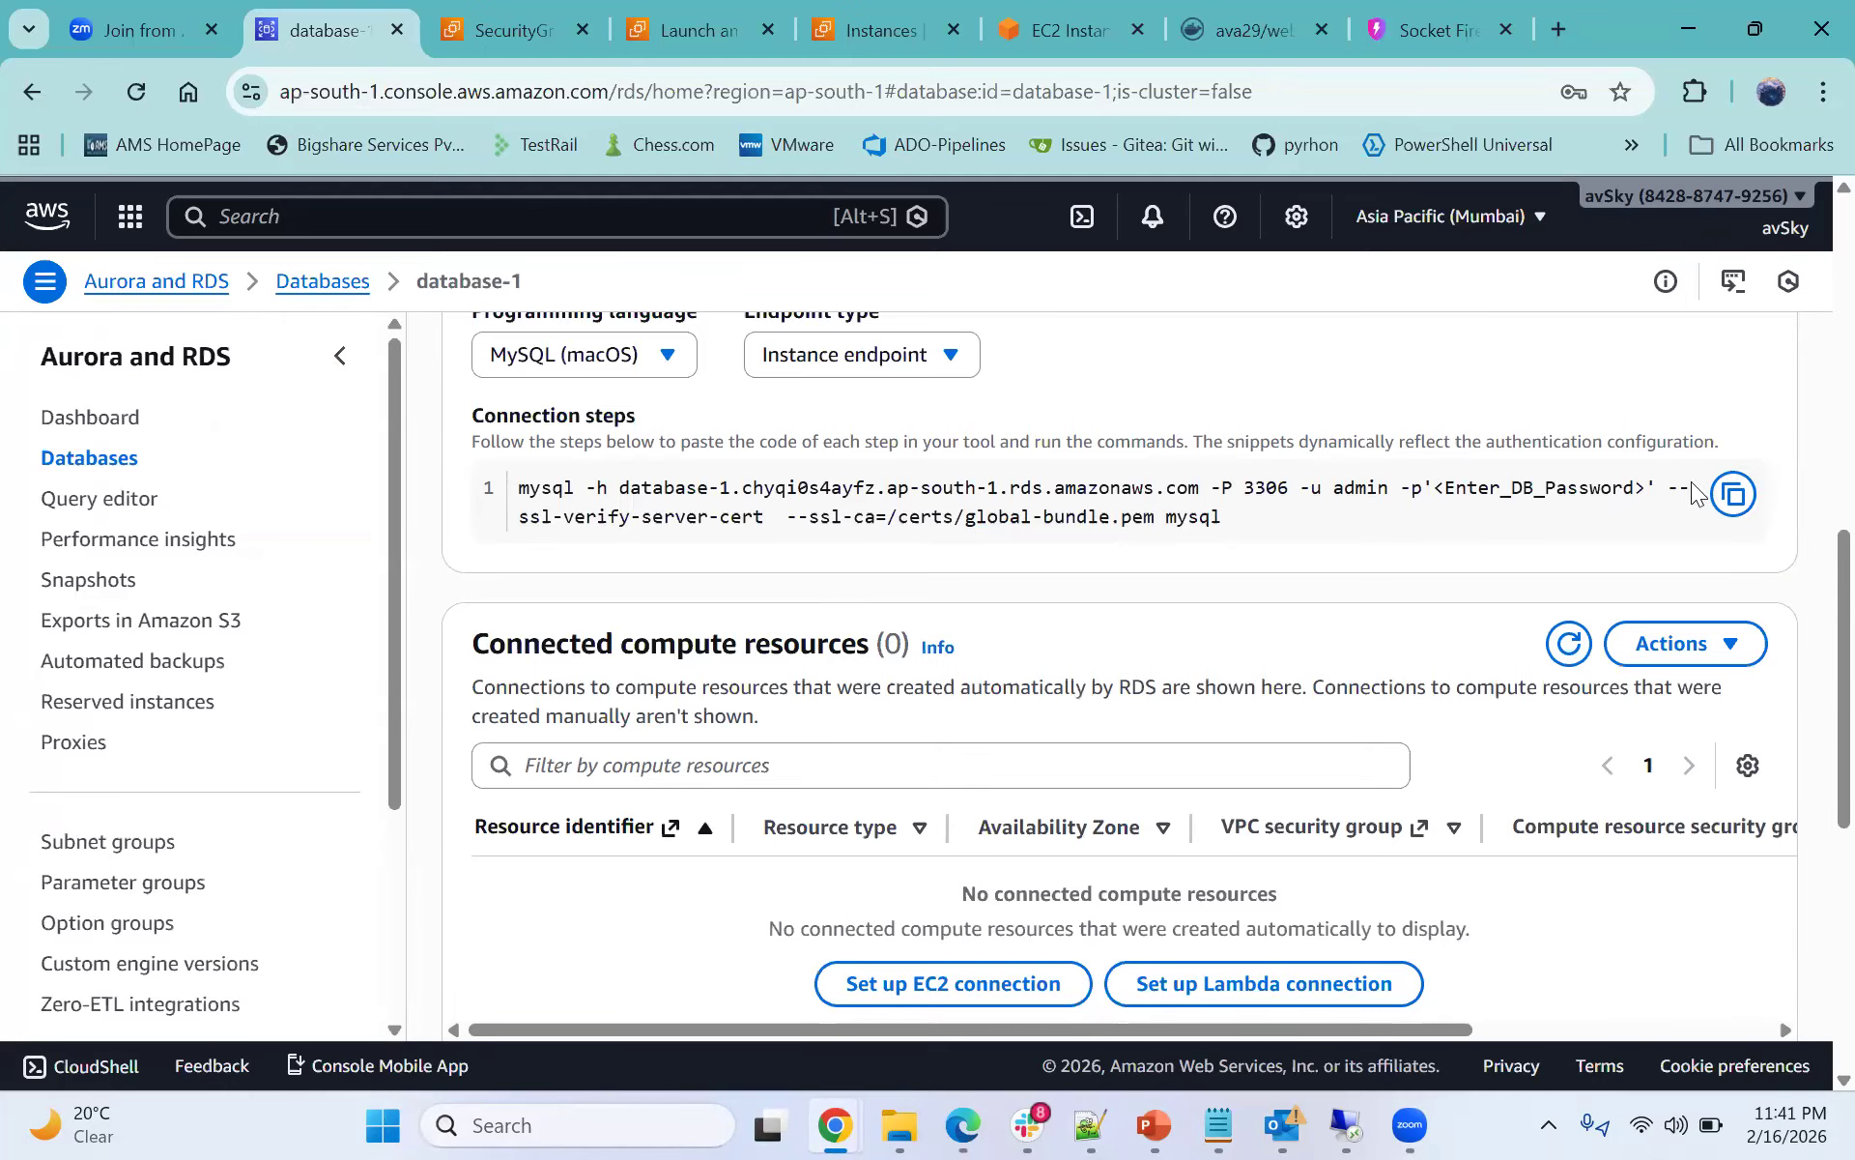
pyautogui.moveTo(1657, 485); pyautogui.dragTo(761, 488)
pyautogui.click(1283, 495)
pyautogui.moveTo(1293, 488); pyautogui.dragTo(1214, 491)
pyautogui.click(1227, 488)
# - Open database-1's aws_rds_myapp security group and inspect its MySQL/Aurora inbound rule's port range and source
pyautogui.scroll(-4, 1227, 676)
pyautogui.scroll(-3, 1220, 693)
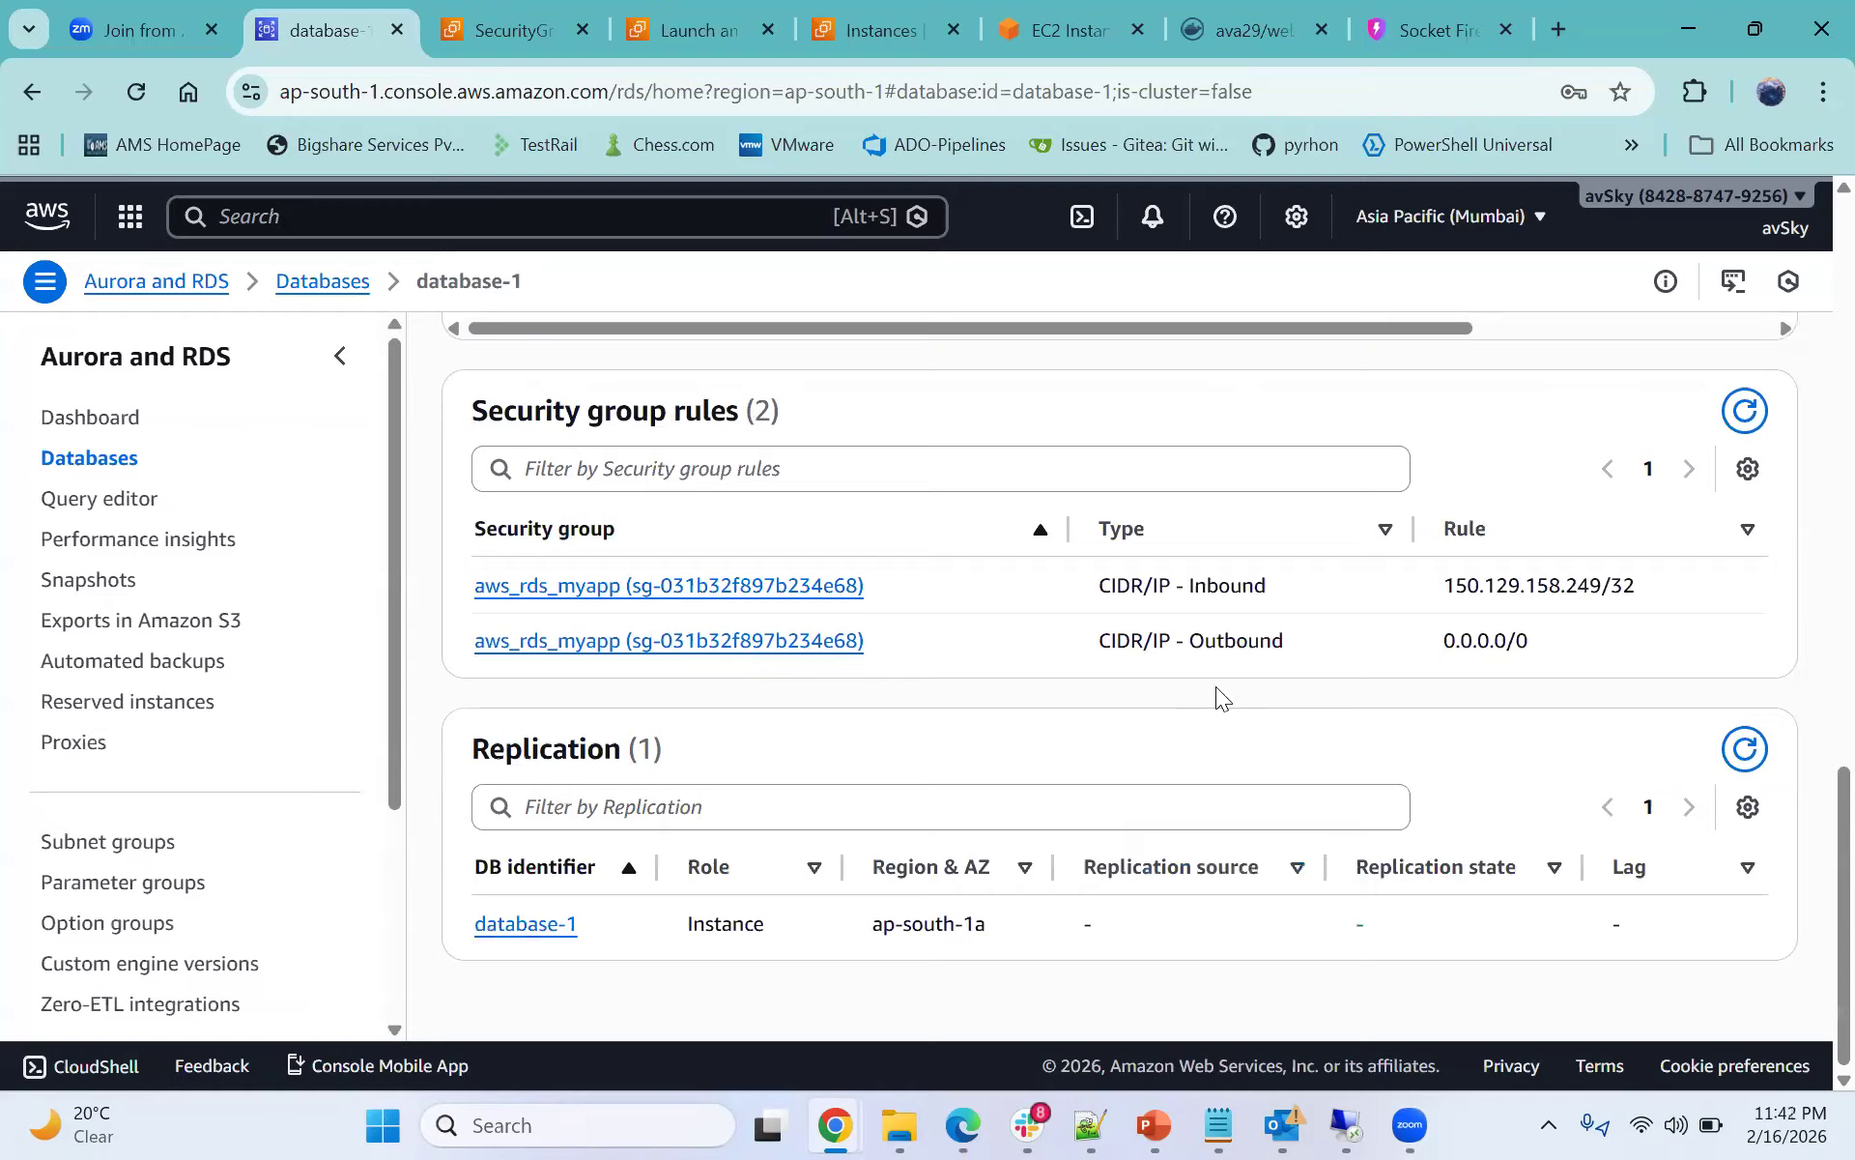
pyautogui.click(706, 587)
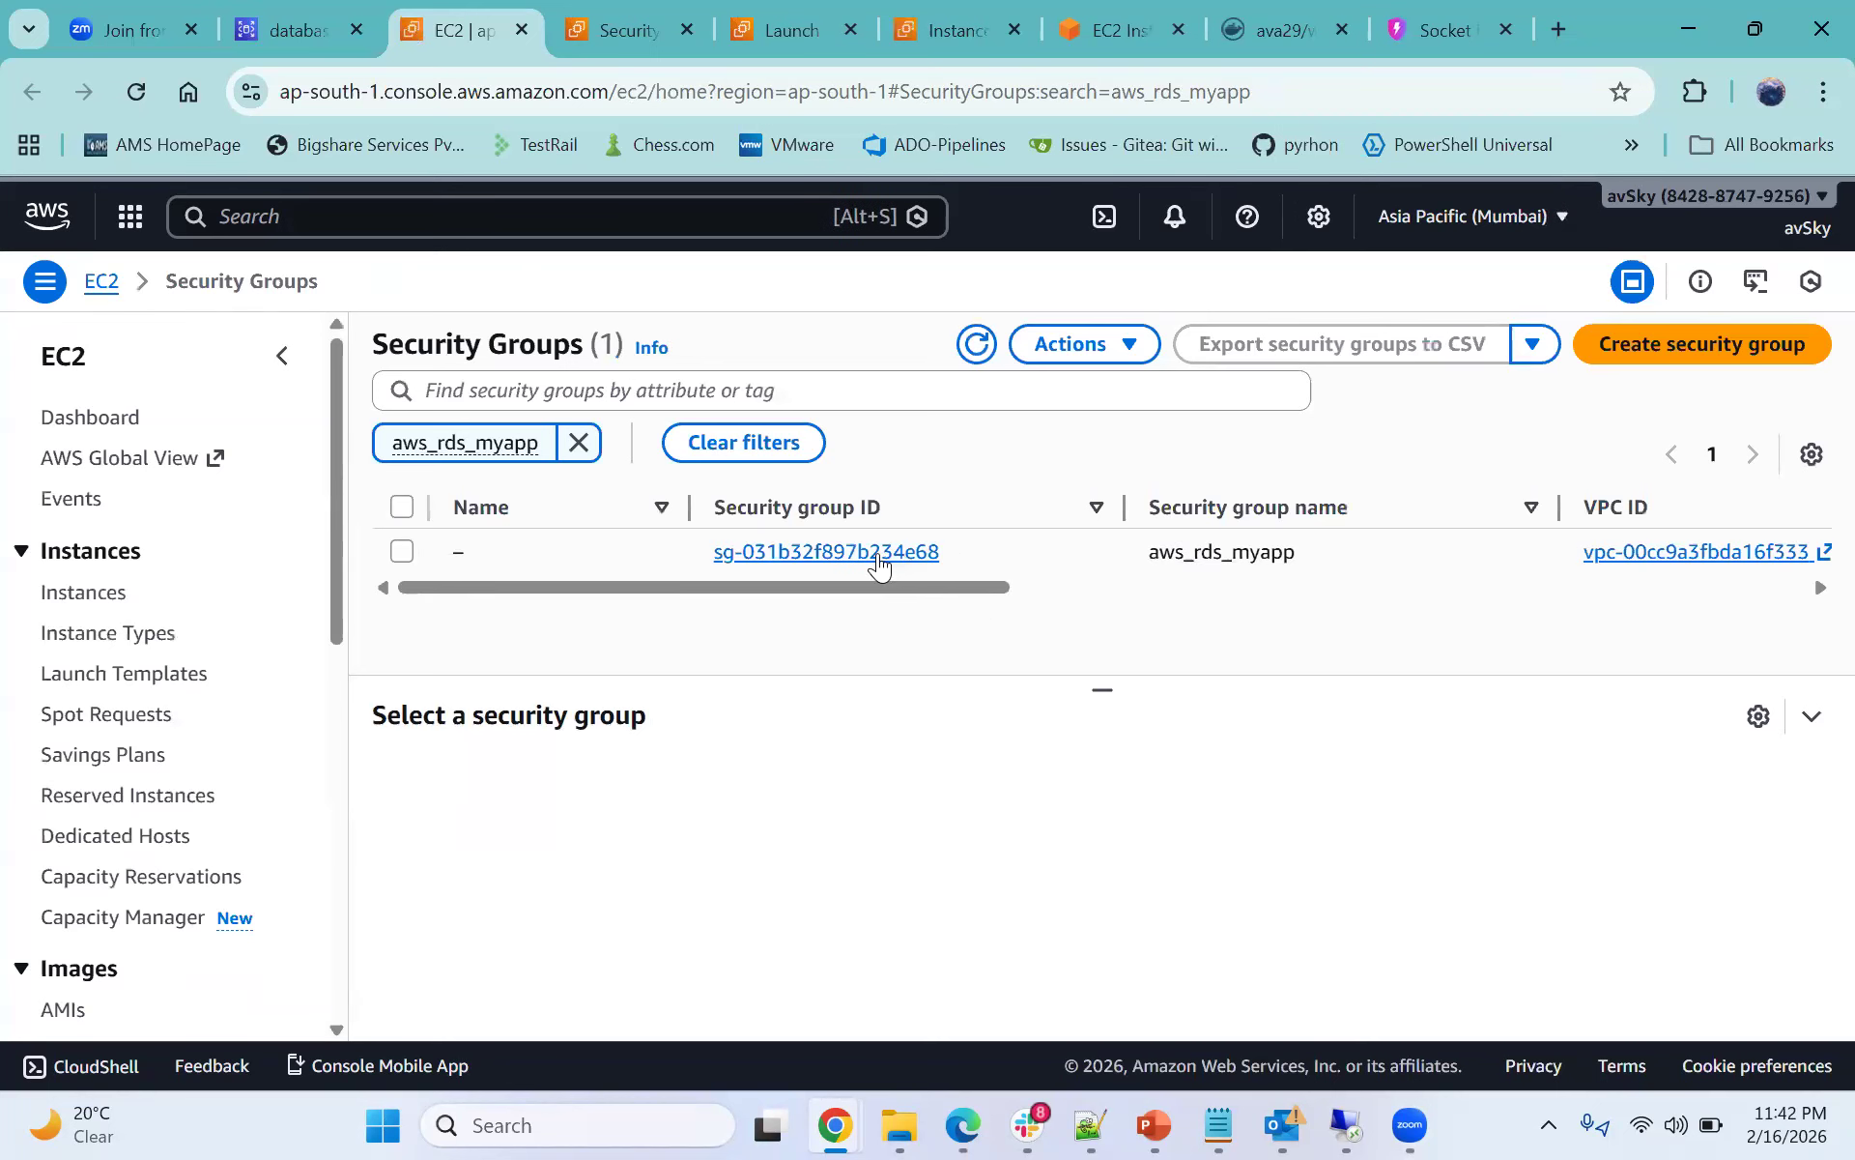
pyautogui.click(877, 553)
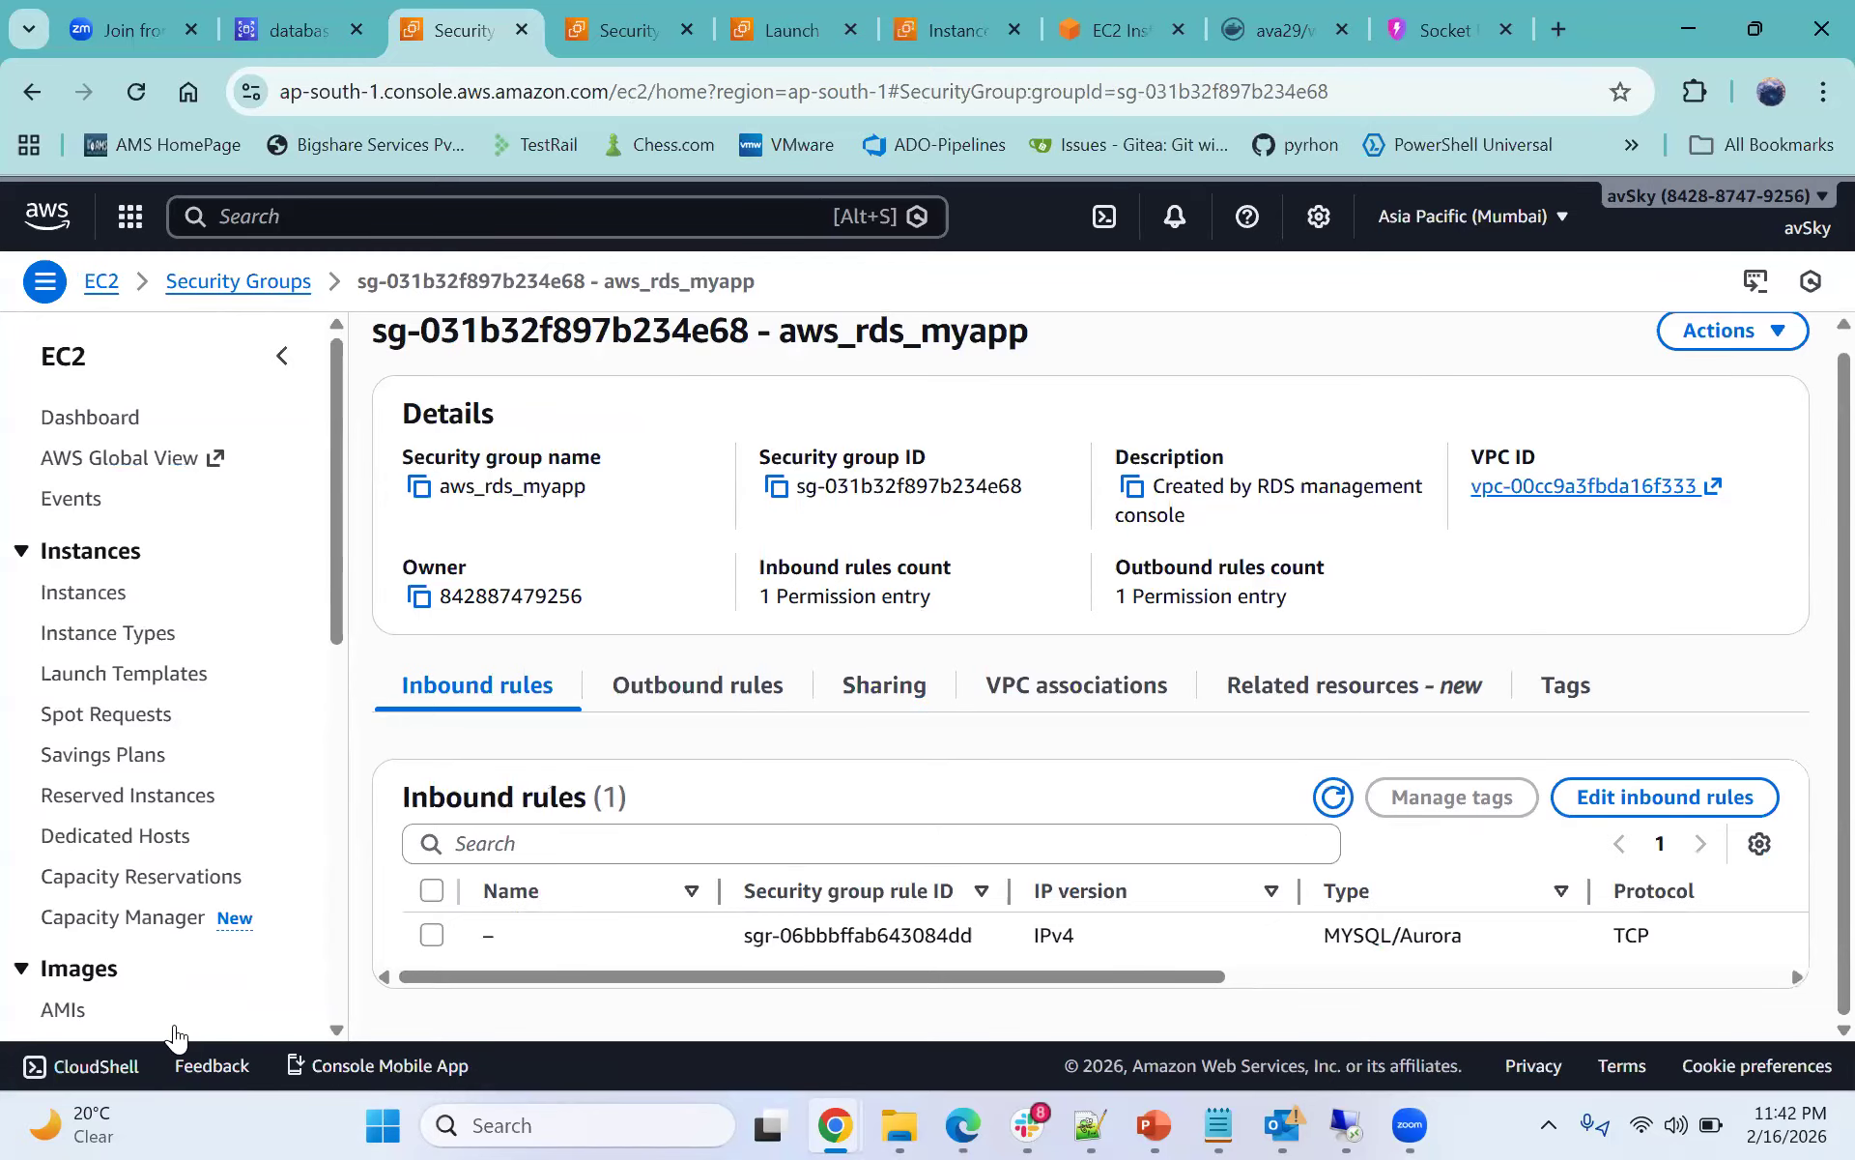
pyautogui.moveTo(1097, 974); pyautogui.dragTo(1470, 957)
pyautogui.hscroll(2, 1276, 940)
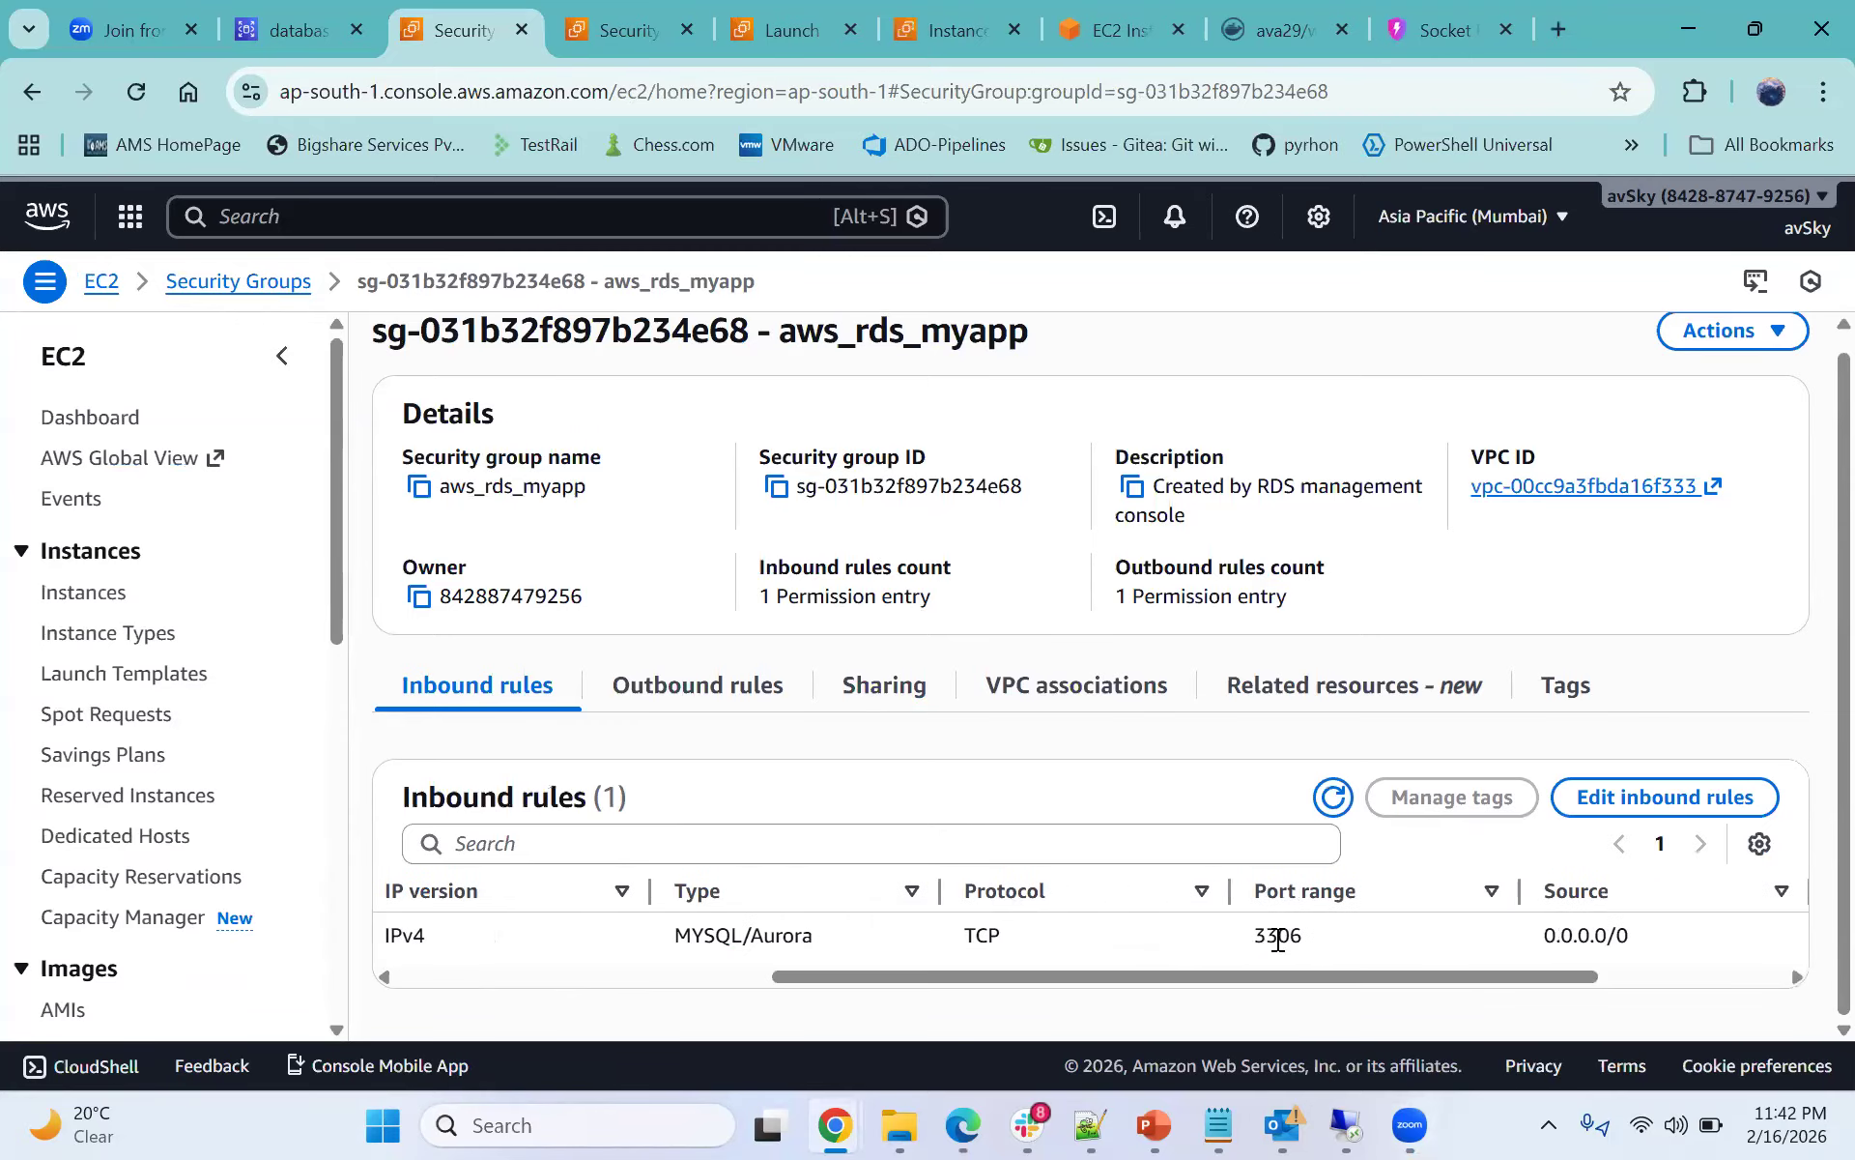
pyautogui.doubleClick(1276, 935)
pyautogui.click(1204, 957)
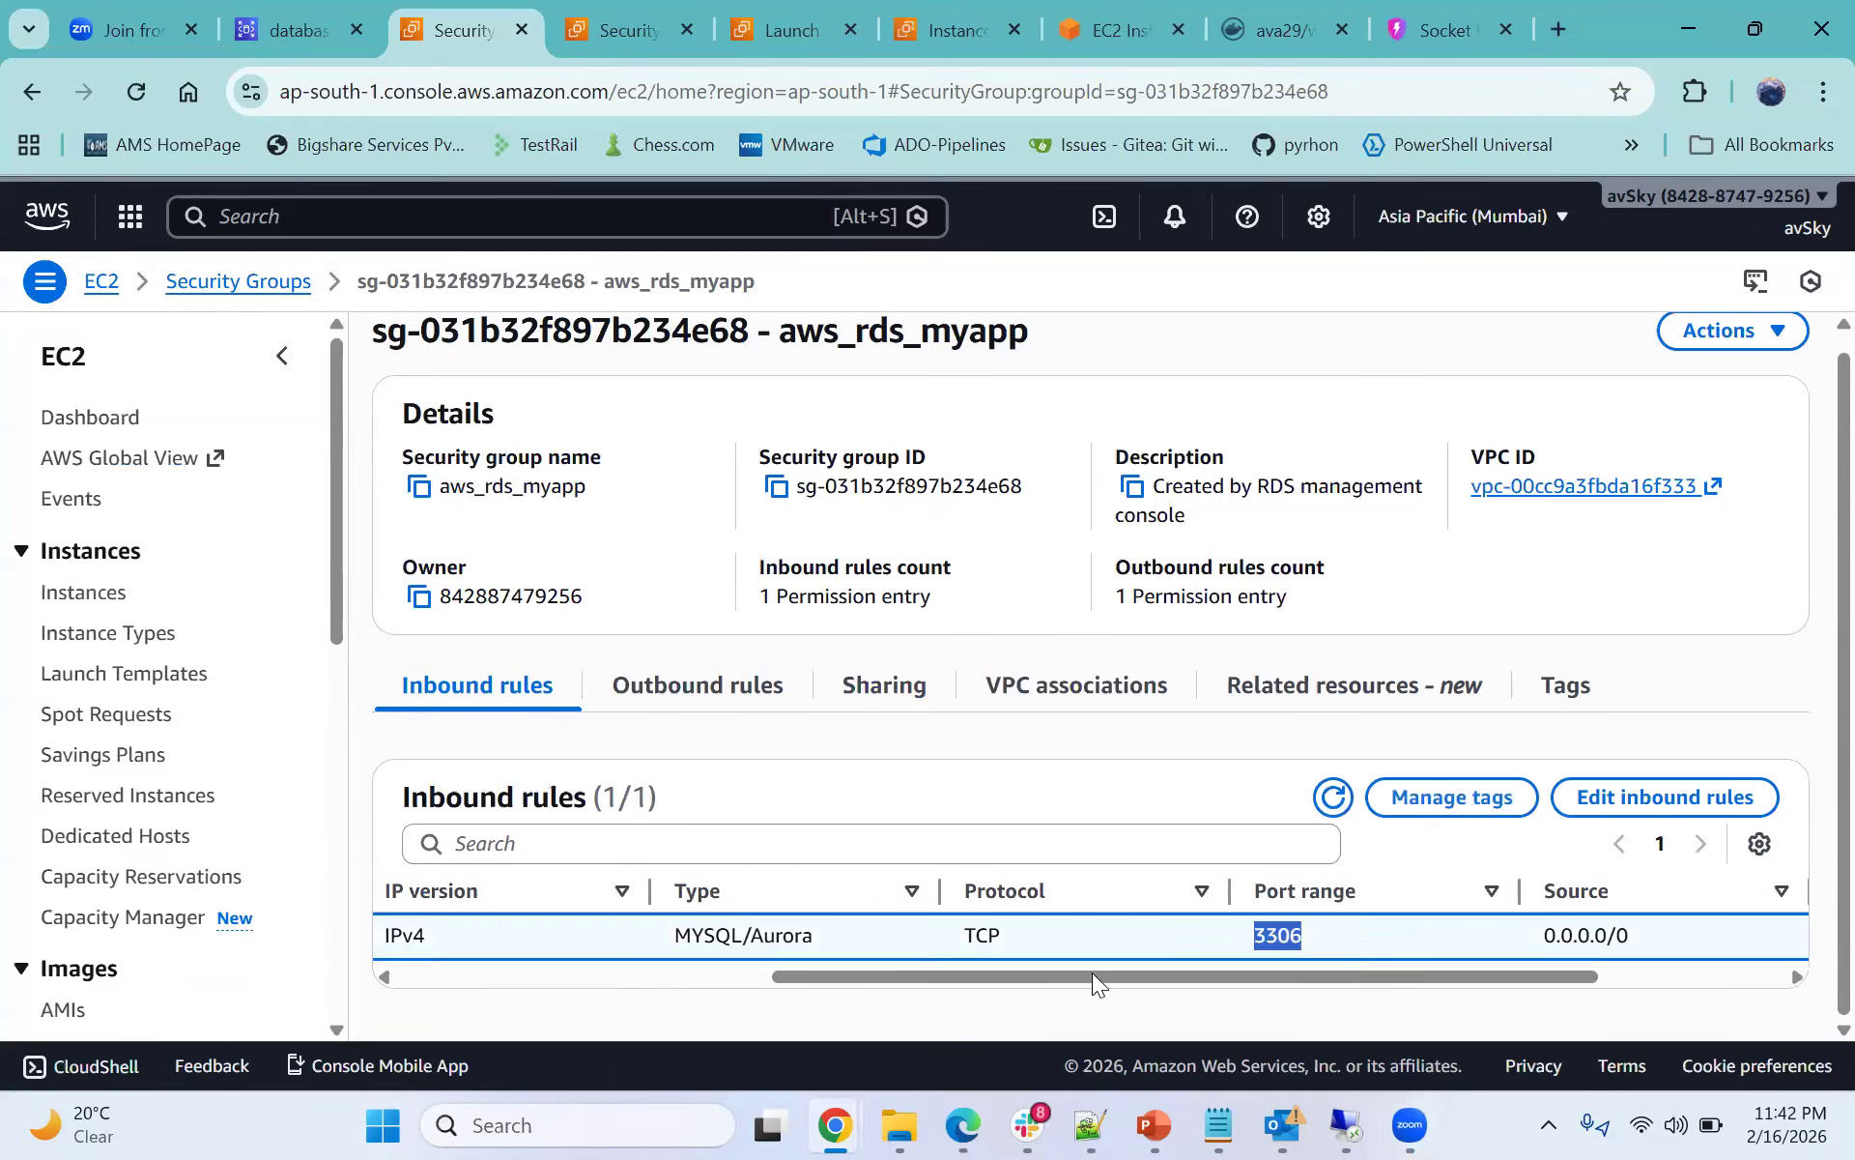
pyautogui.hscroll(-4, 1189, 976)
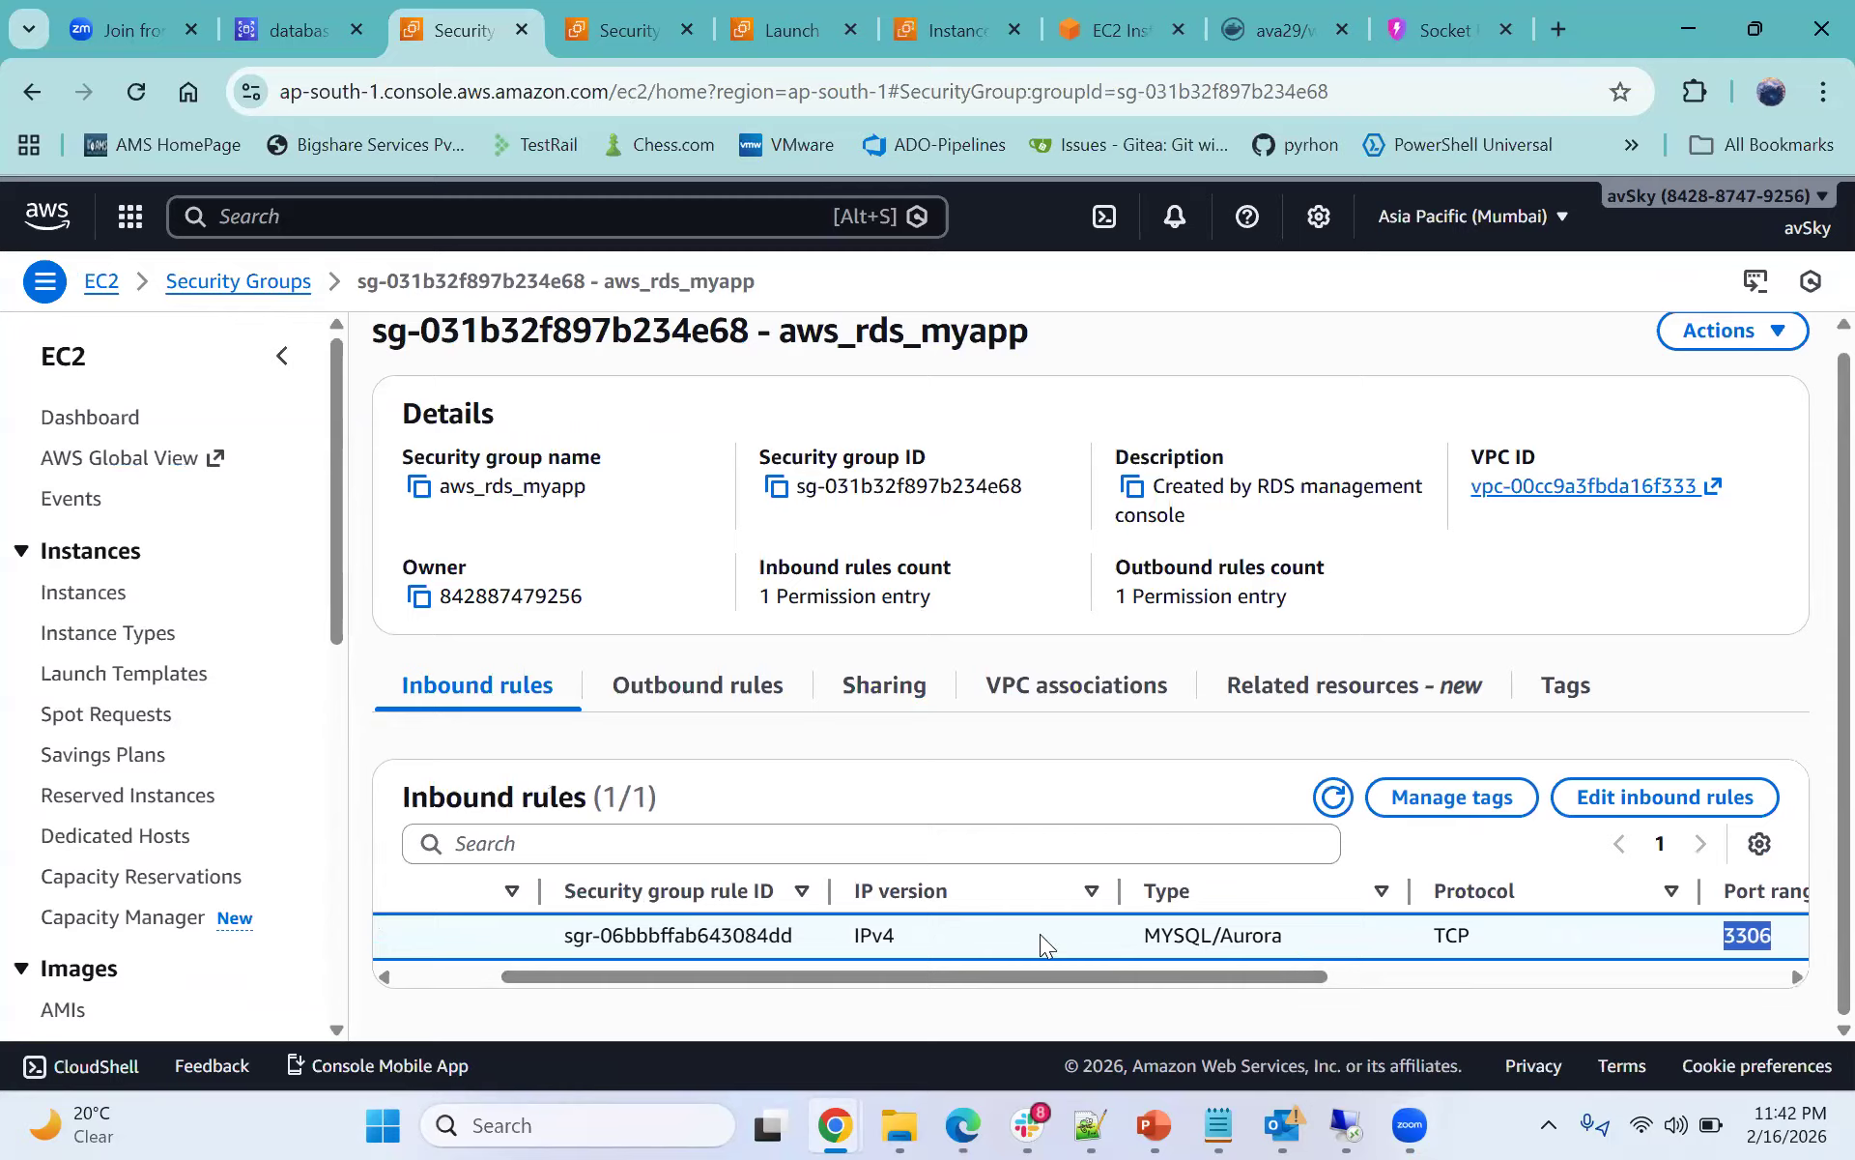
pyautogui.click(1665, 797)
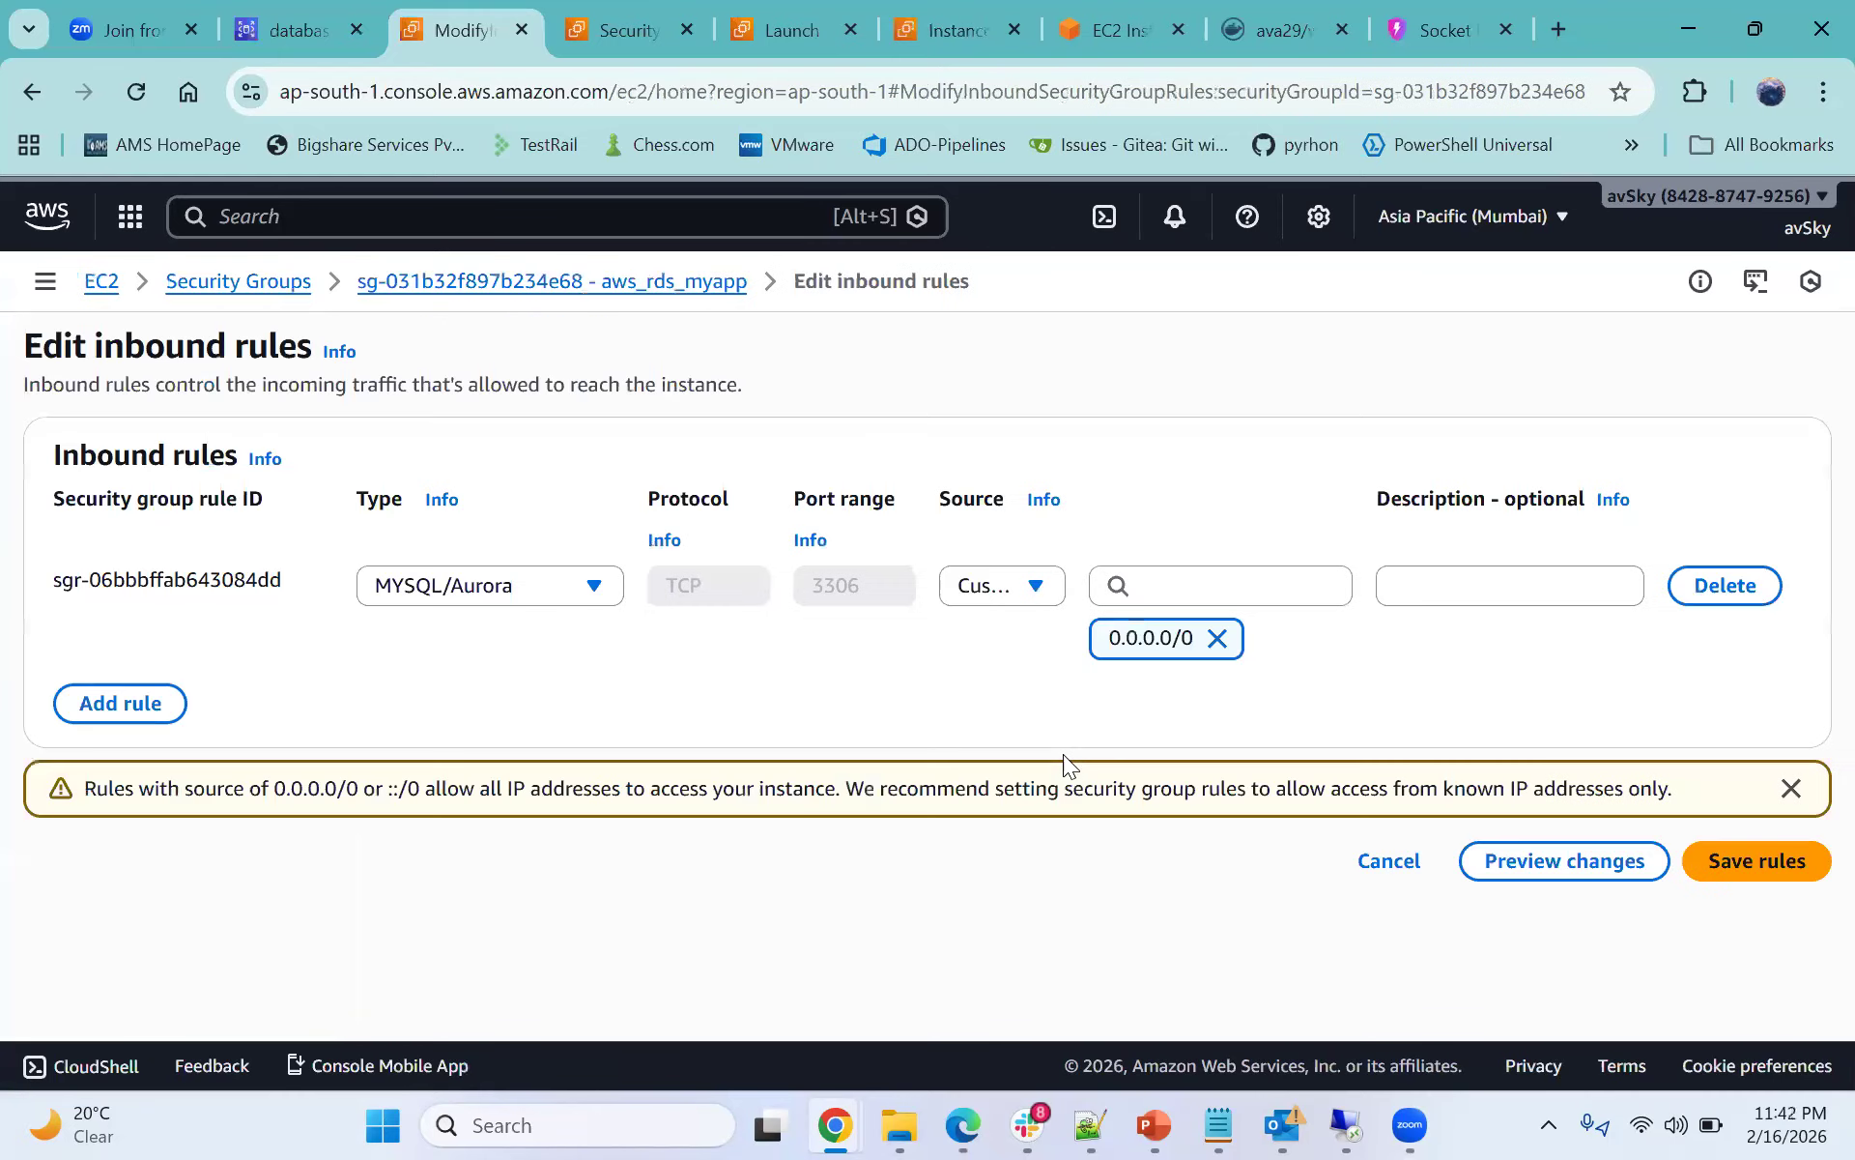
pyautogui.moveTo(794, 498); pyautogui.dragTo(884, 498)
# - Return to the database-1 page and highlight its connection snippet
pyautogui.click(599, 34)
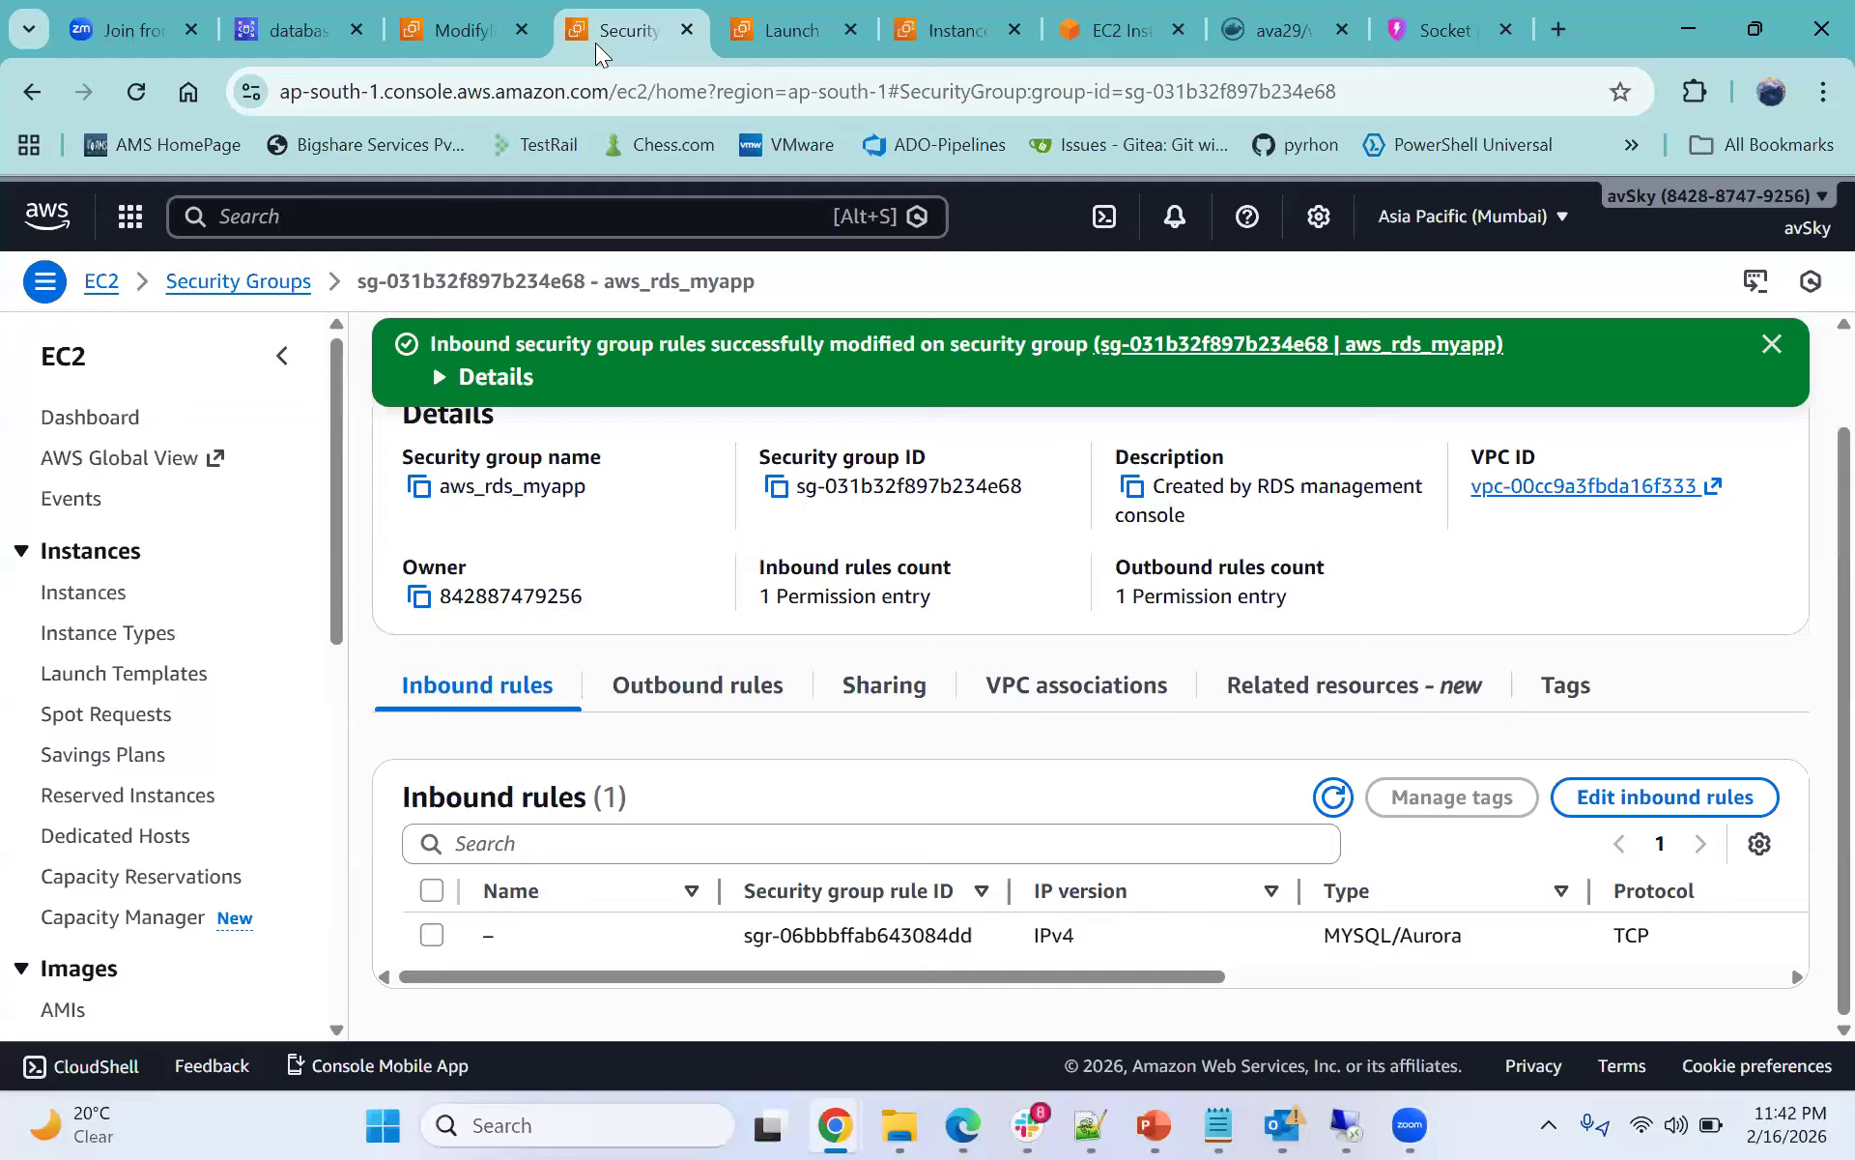
pyautogui.click(270, 17)
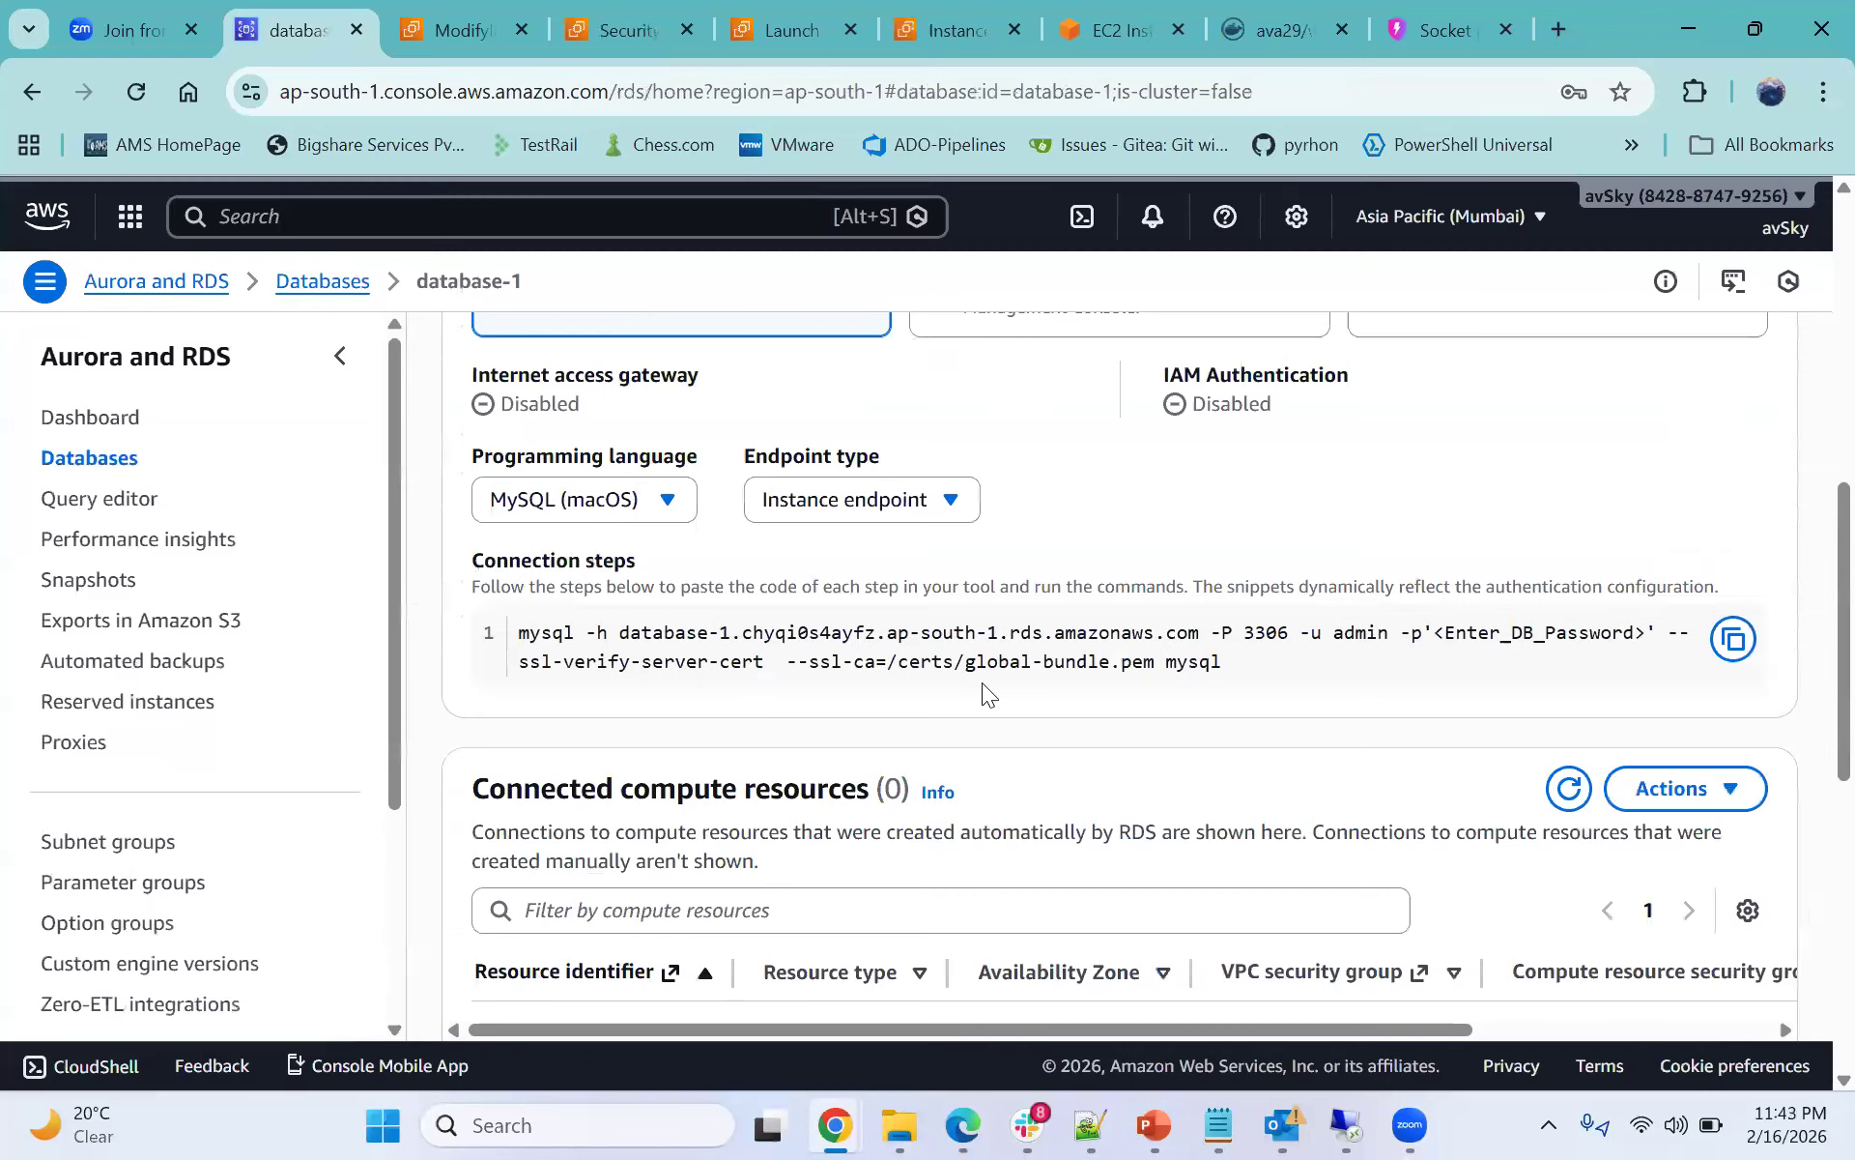
pyautogui.moveTo(1225, 671); pyautogui.dragTo(636, 662)
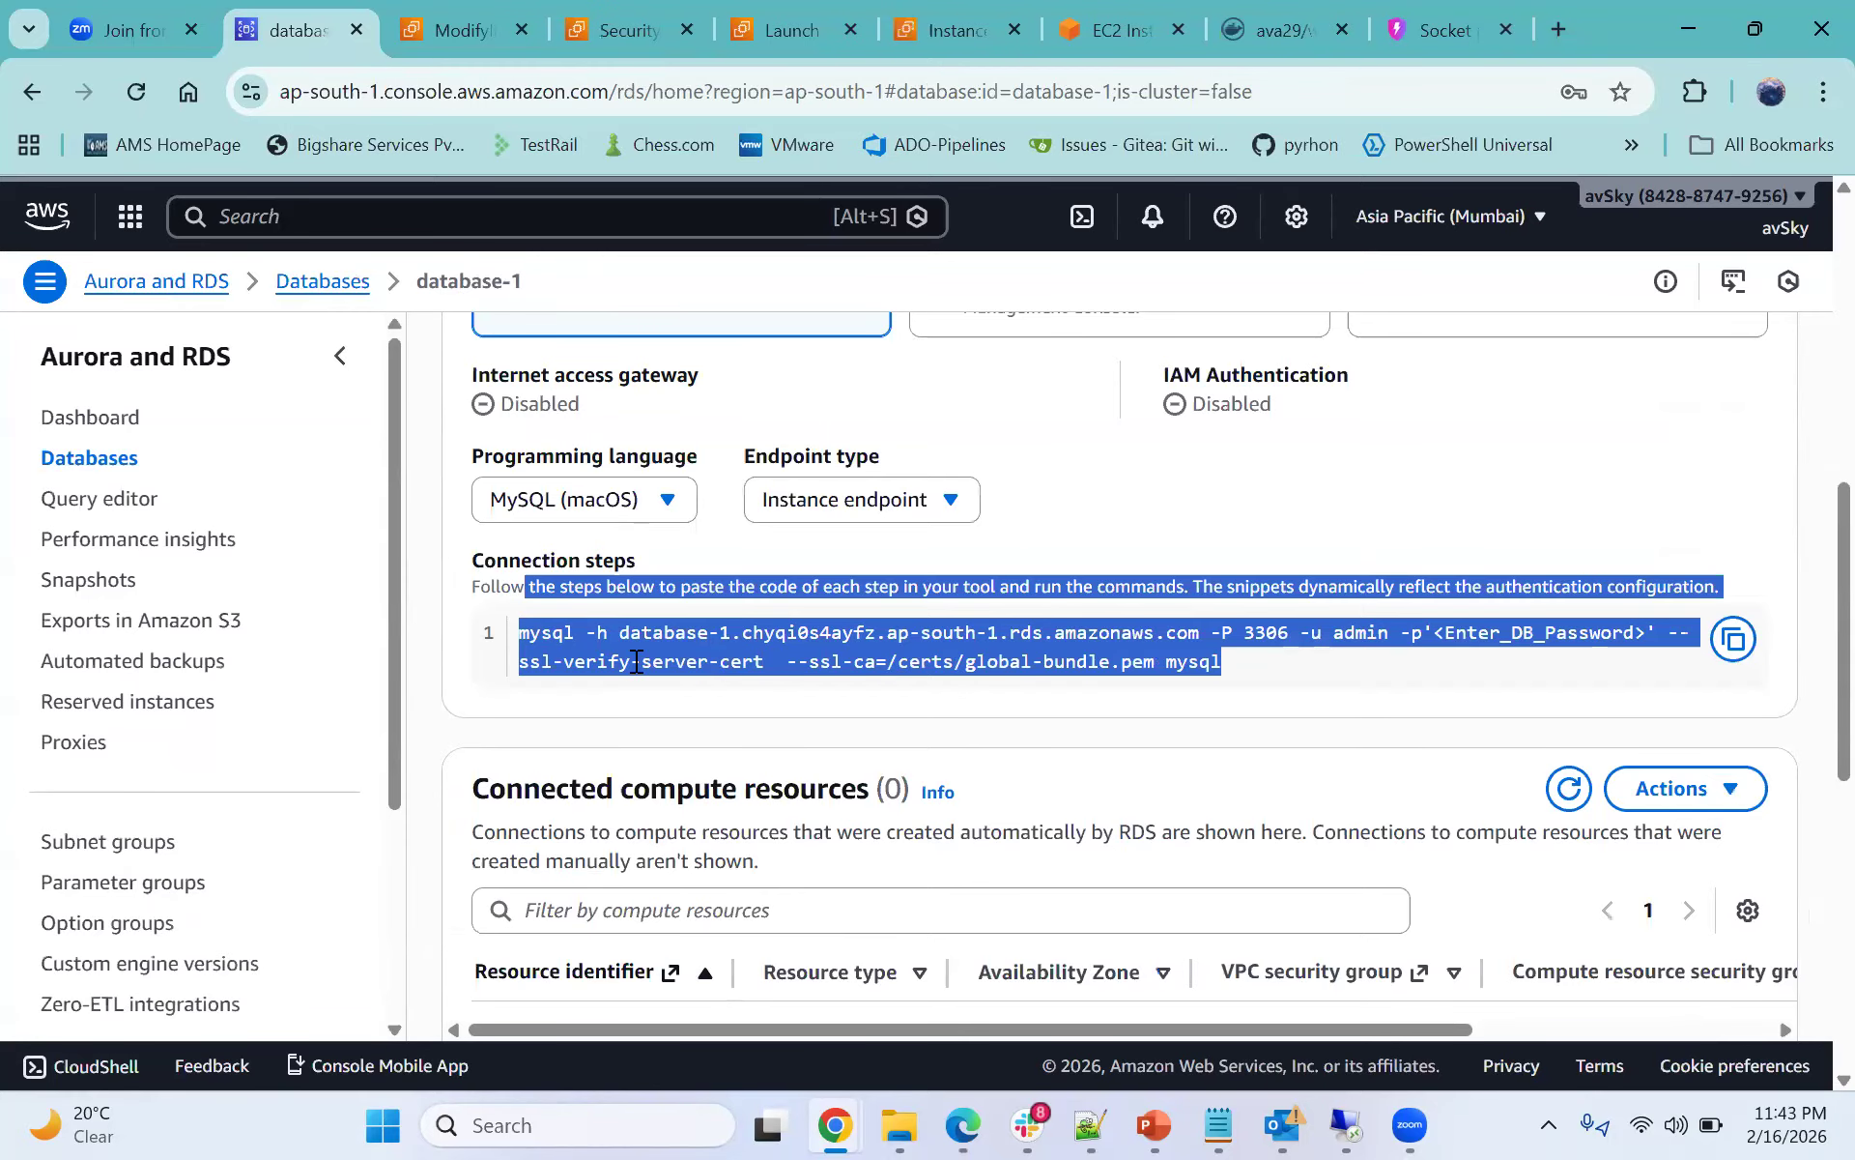
pyautogui.click(637, 662)
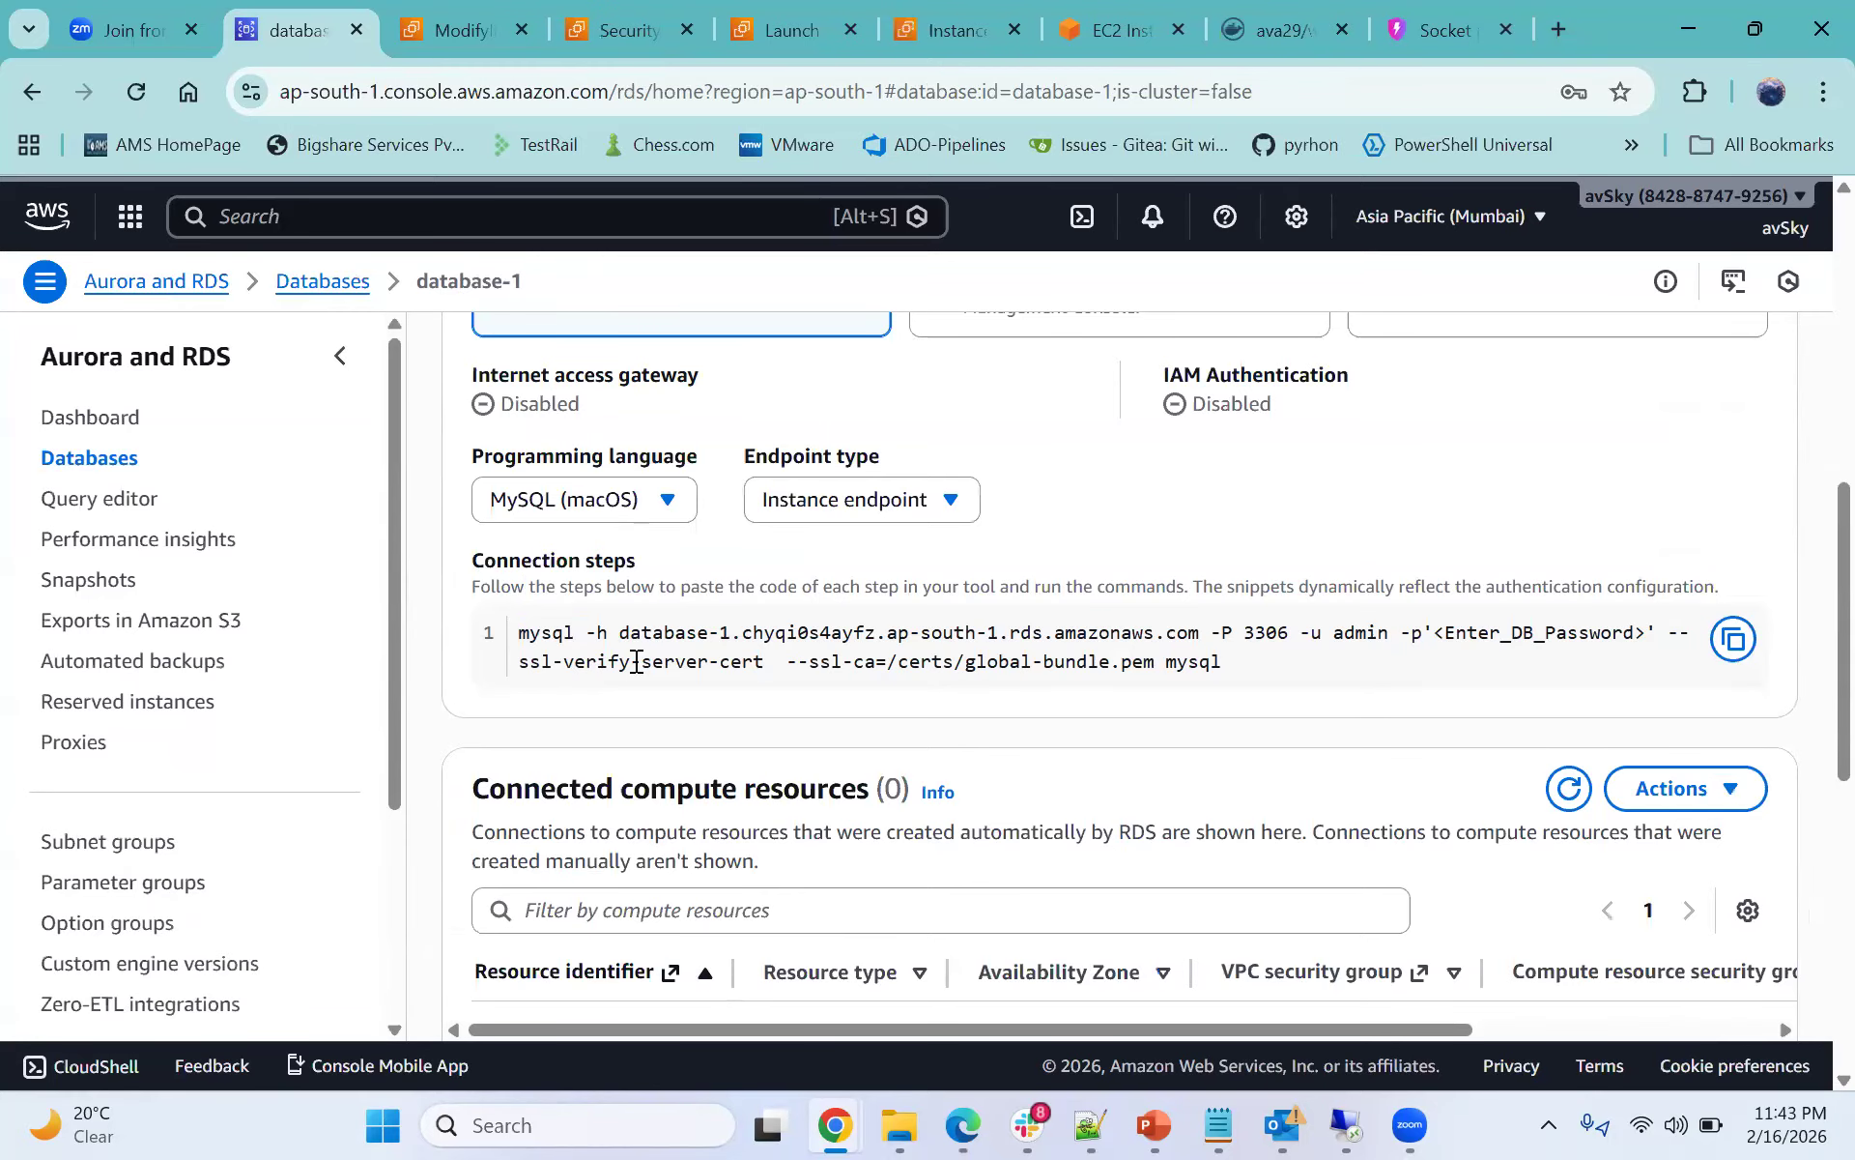
pyautogui.scroll(6, 925, 810)
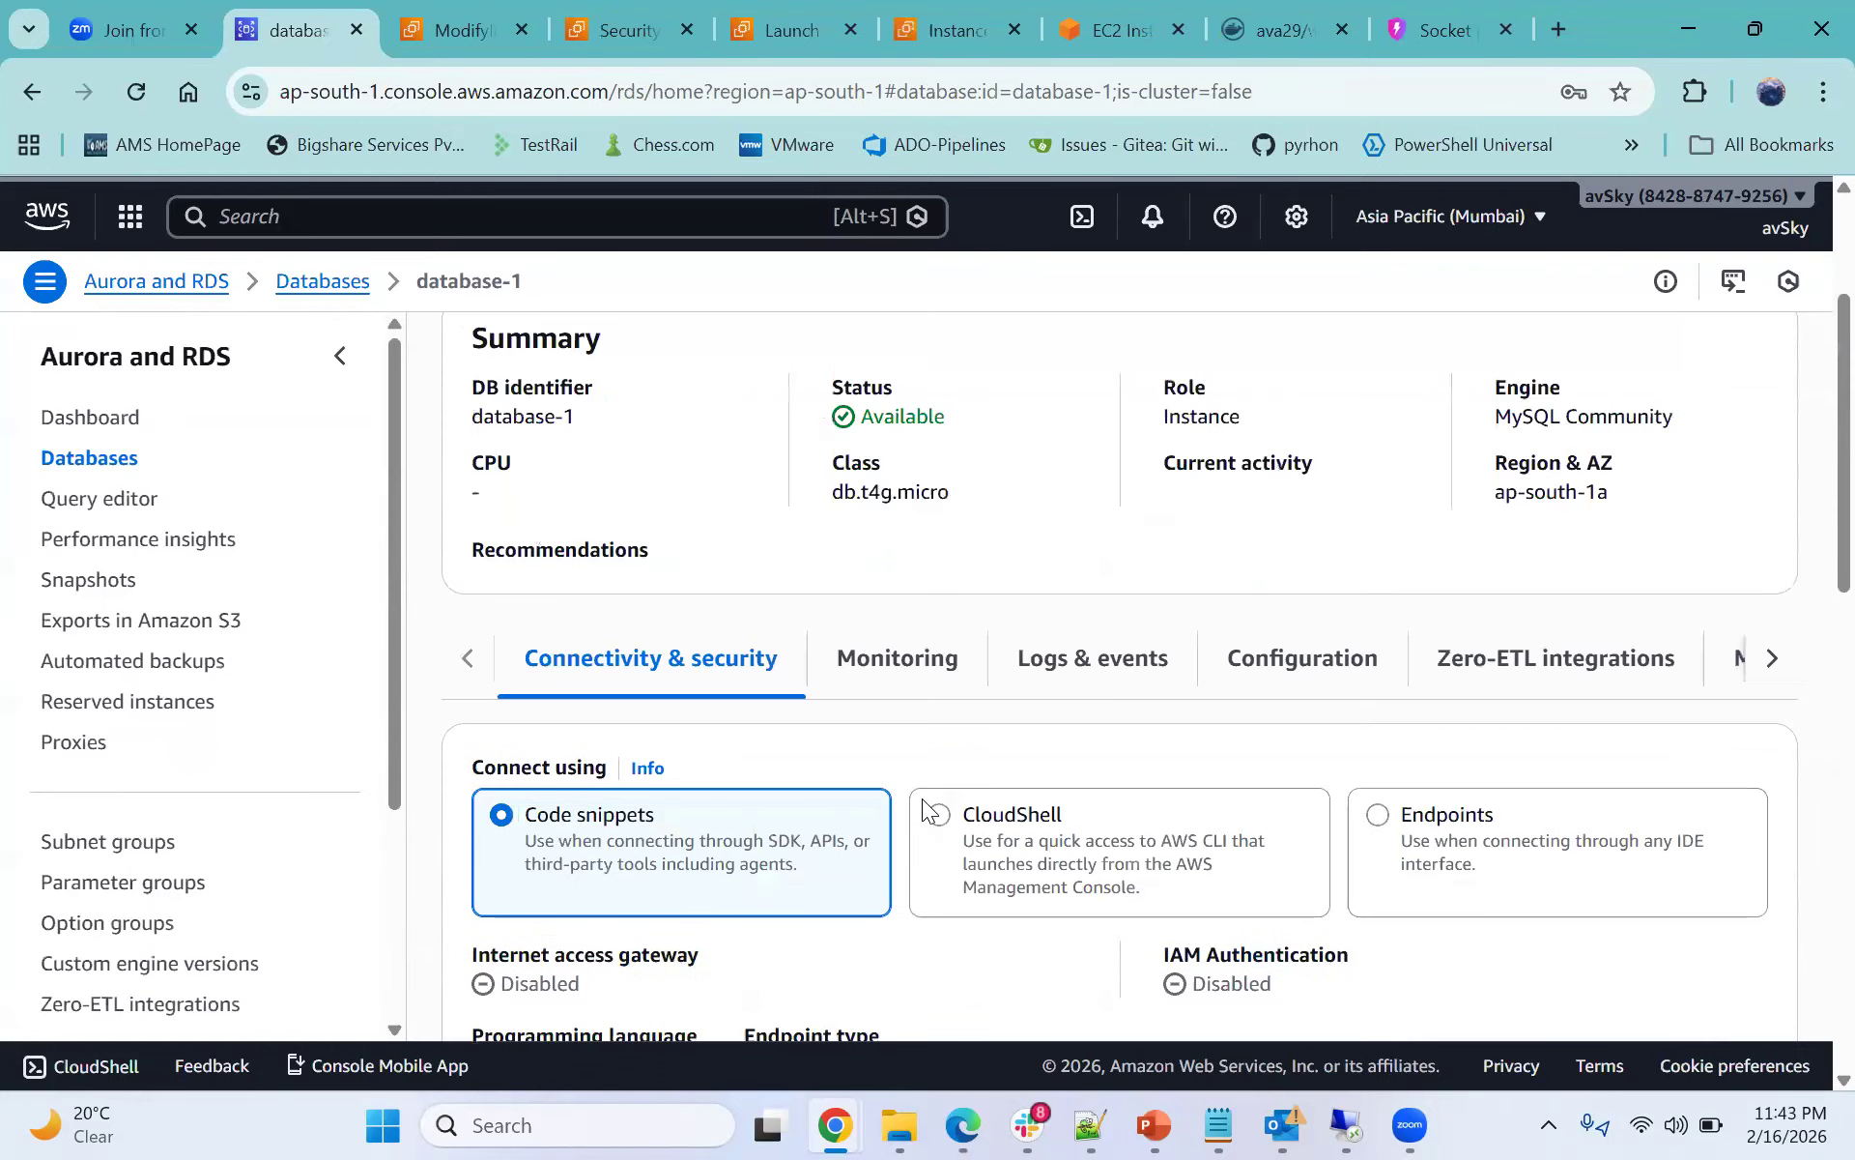
pyautogui.click(1394, 557)
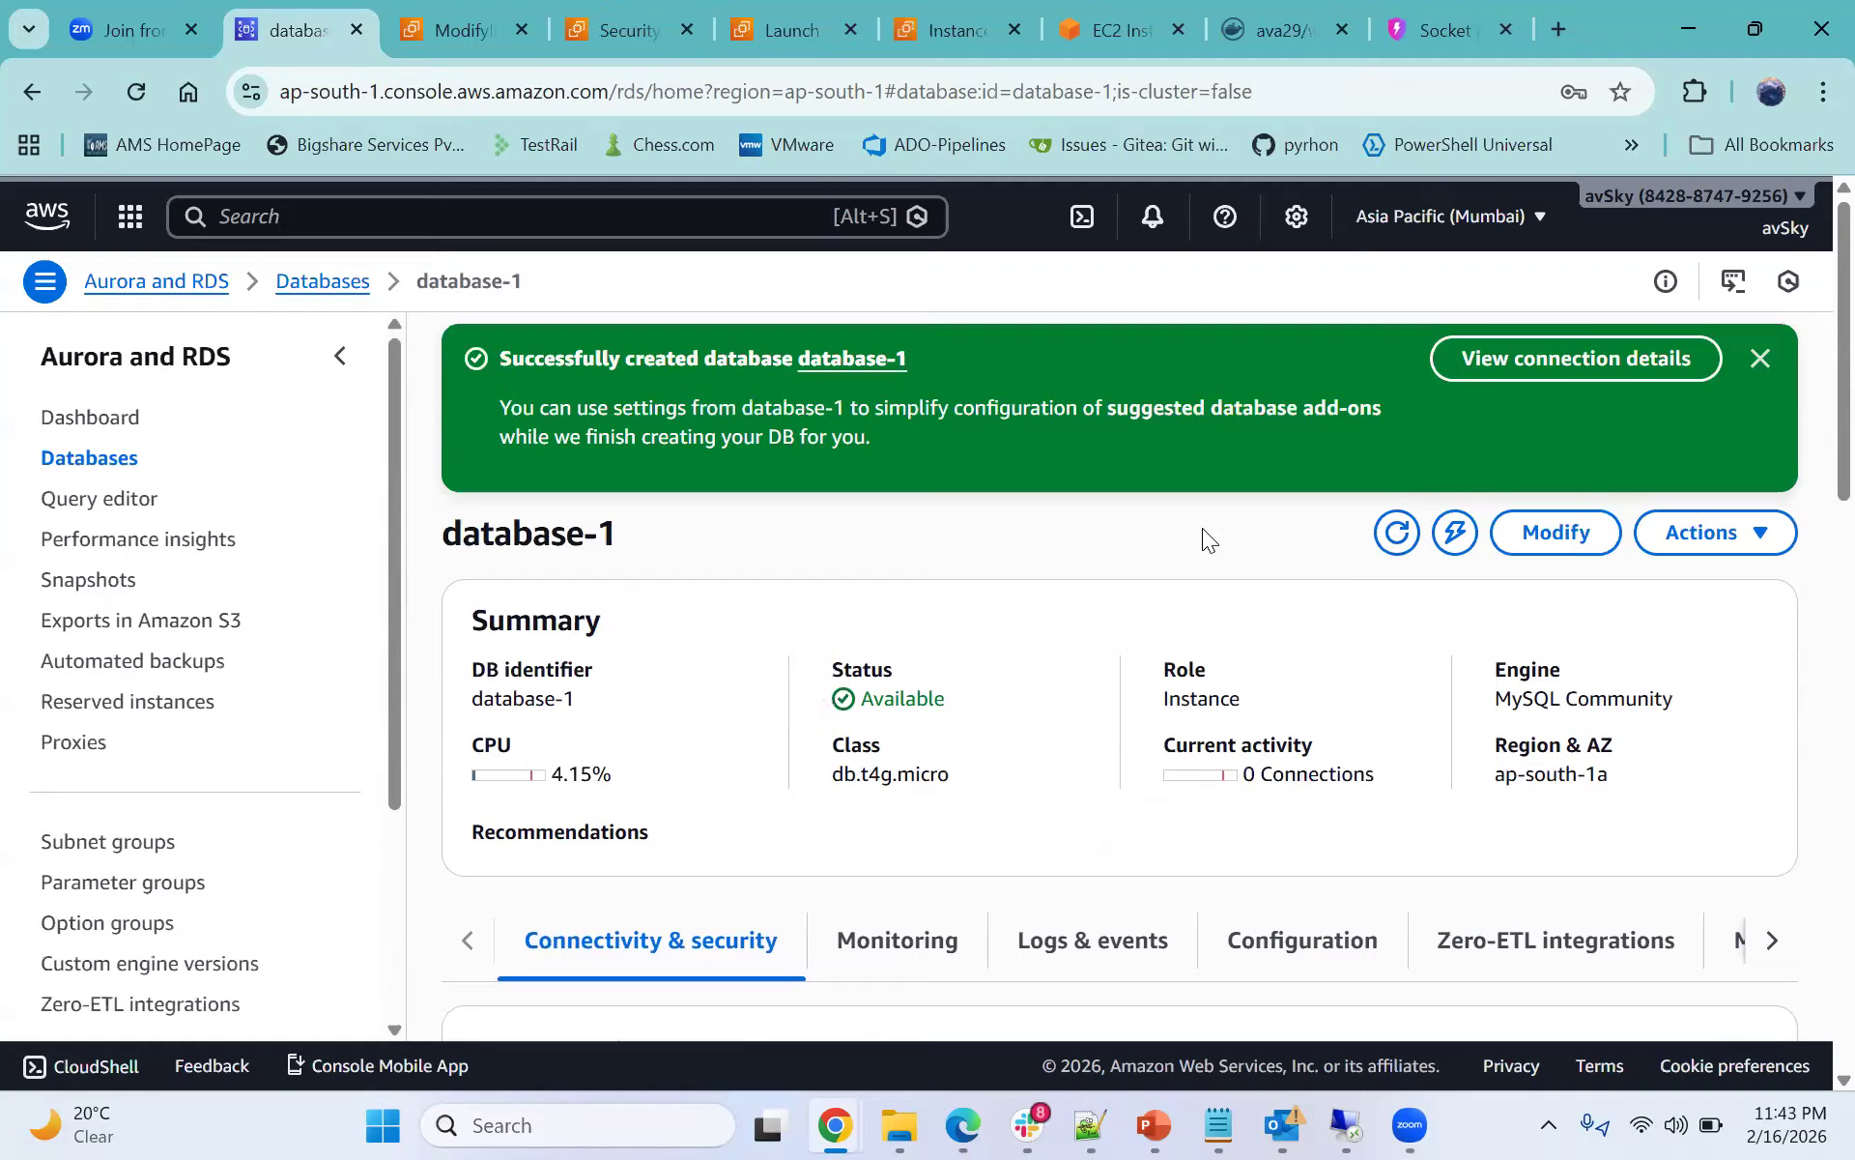
pyautogui.click(1278, 25)
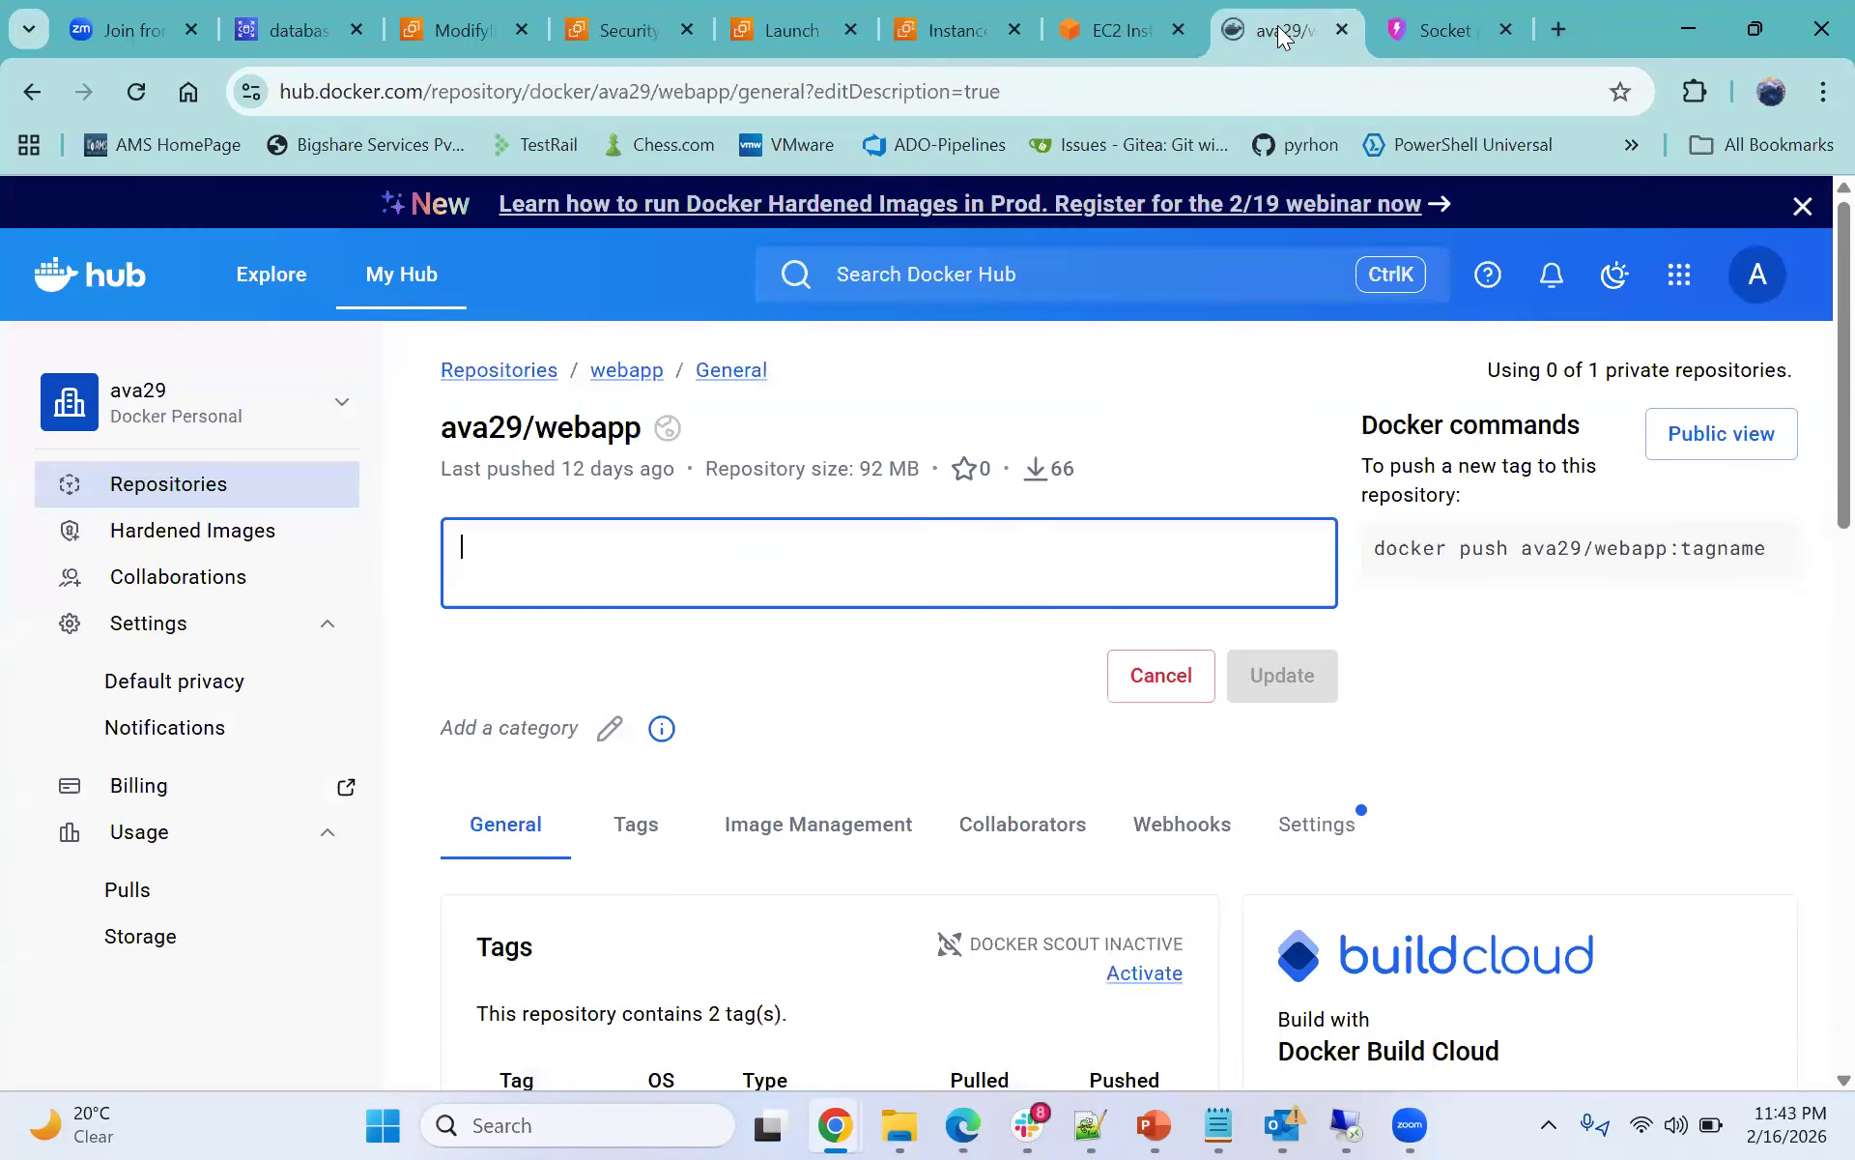
pyautogui.click(1432, 14)
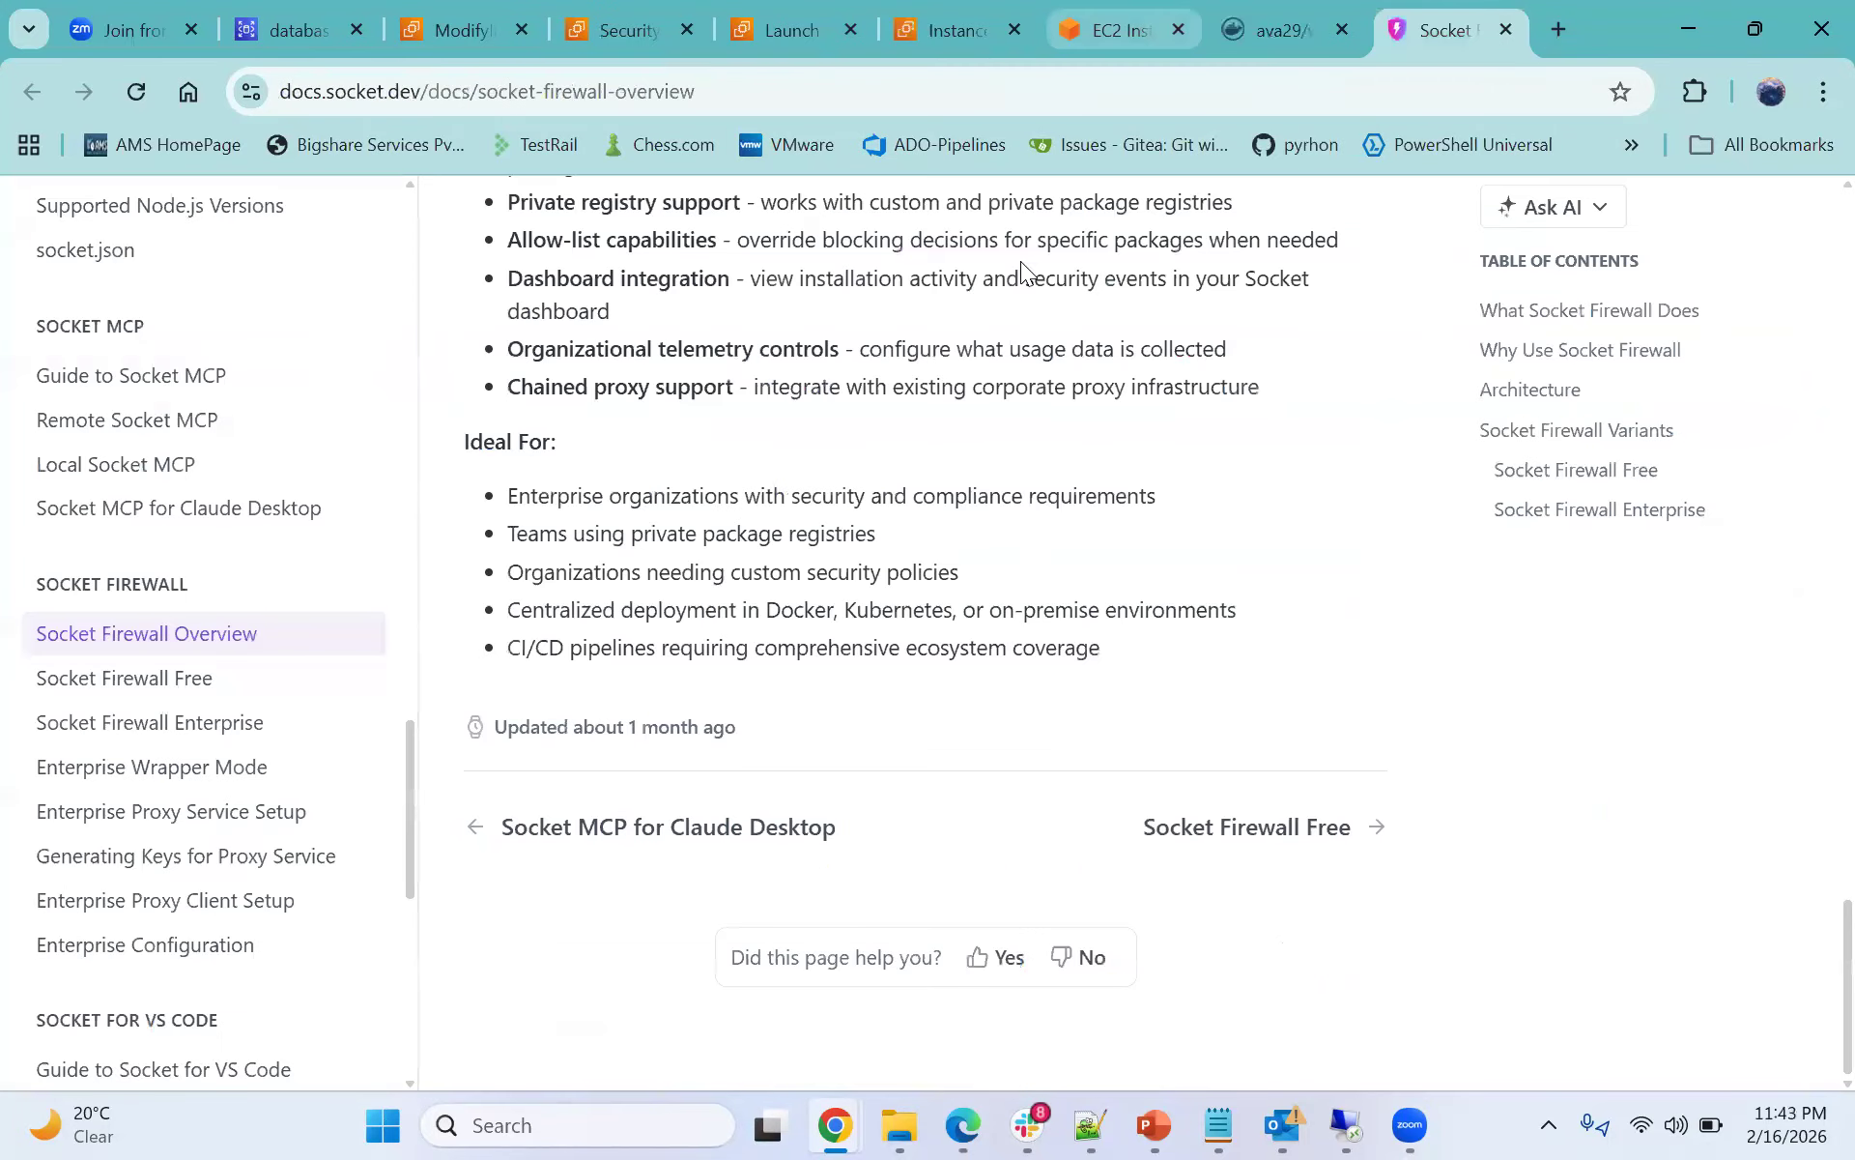
pyautogui.click(1113, 29)
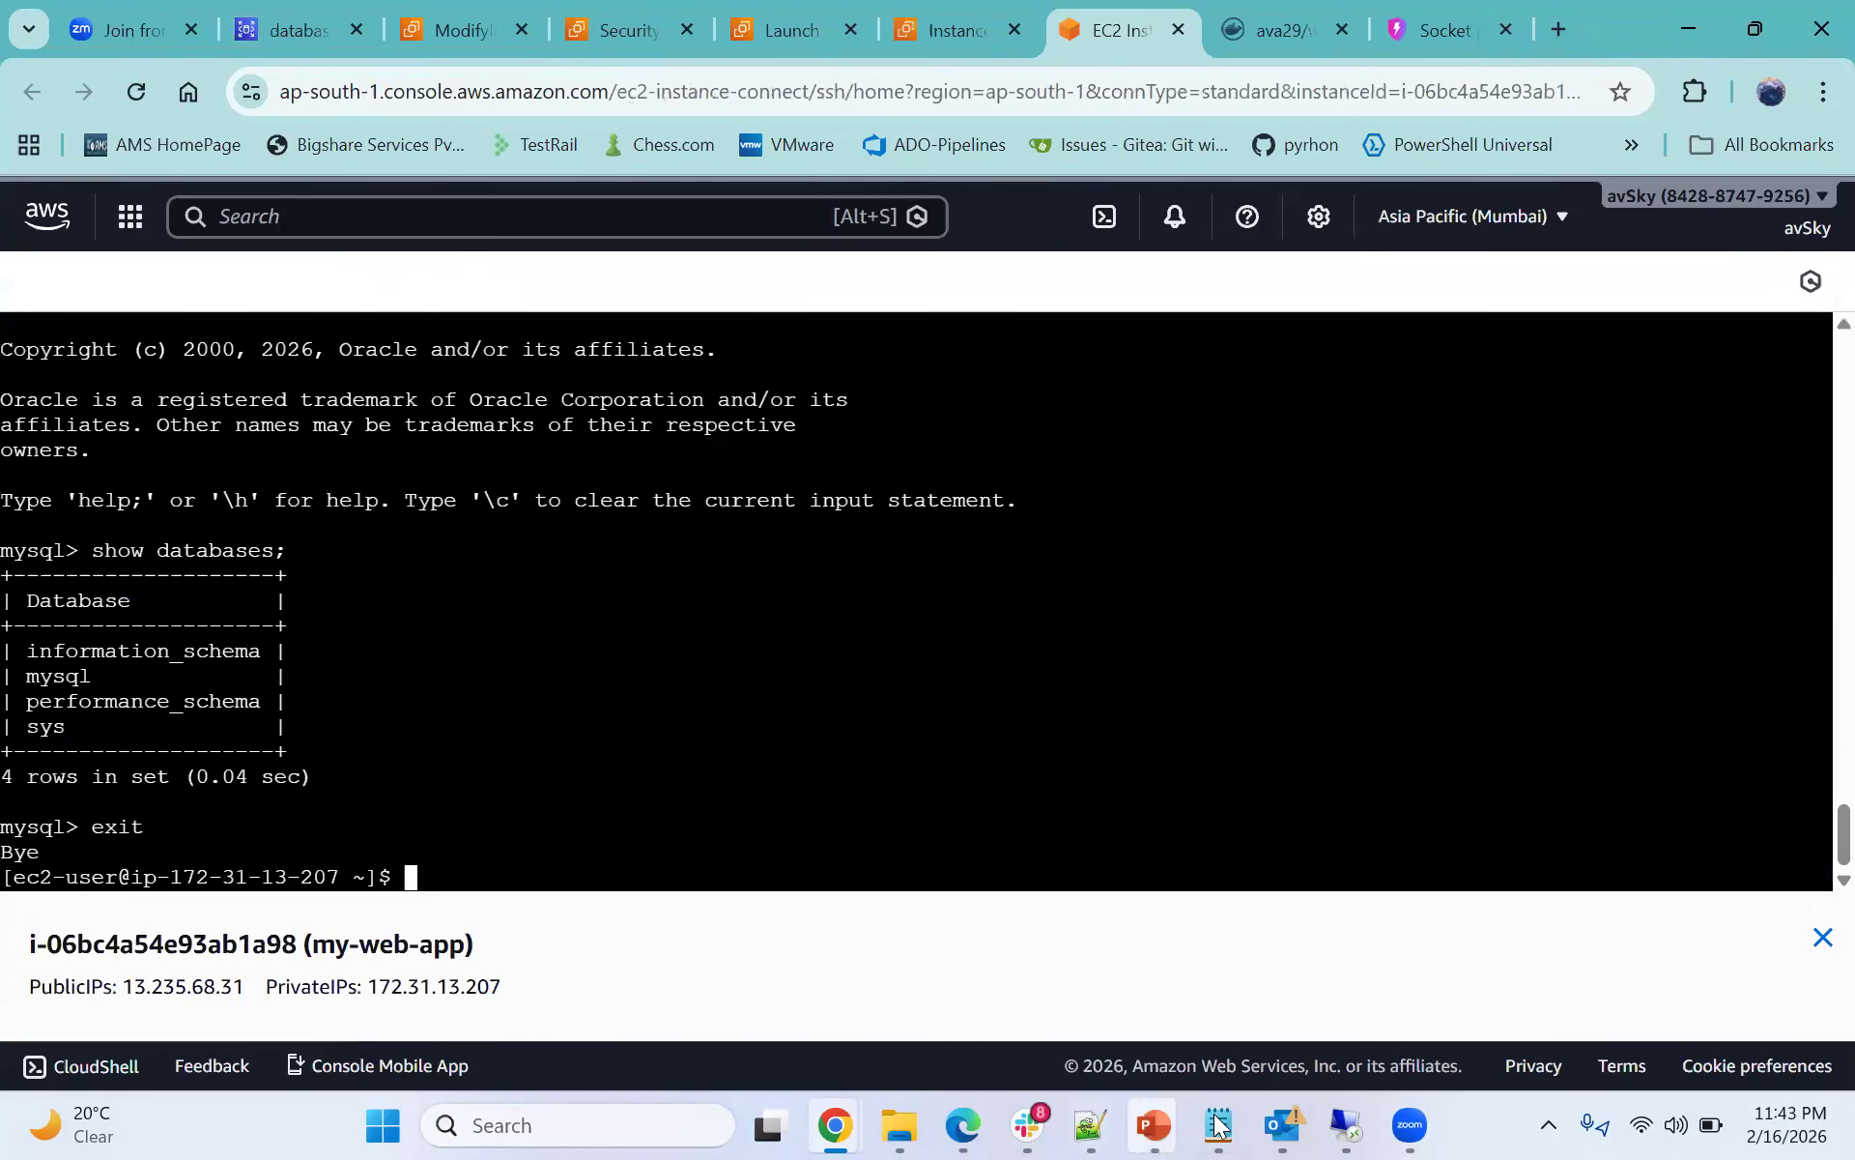
# - Review the notes' node-mysql-app docker run command, comparing its DB_HOST endpoint with the database-1 endpoint in the mysql command
pyautogui.click(1105, 1126)
pyautogui.click(302, 517)
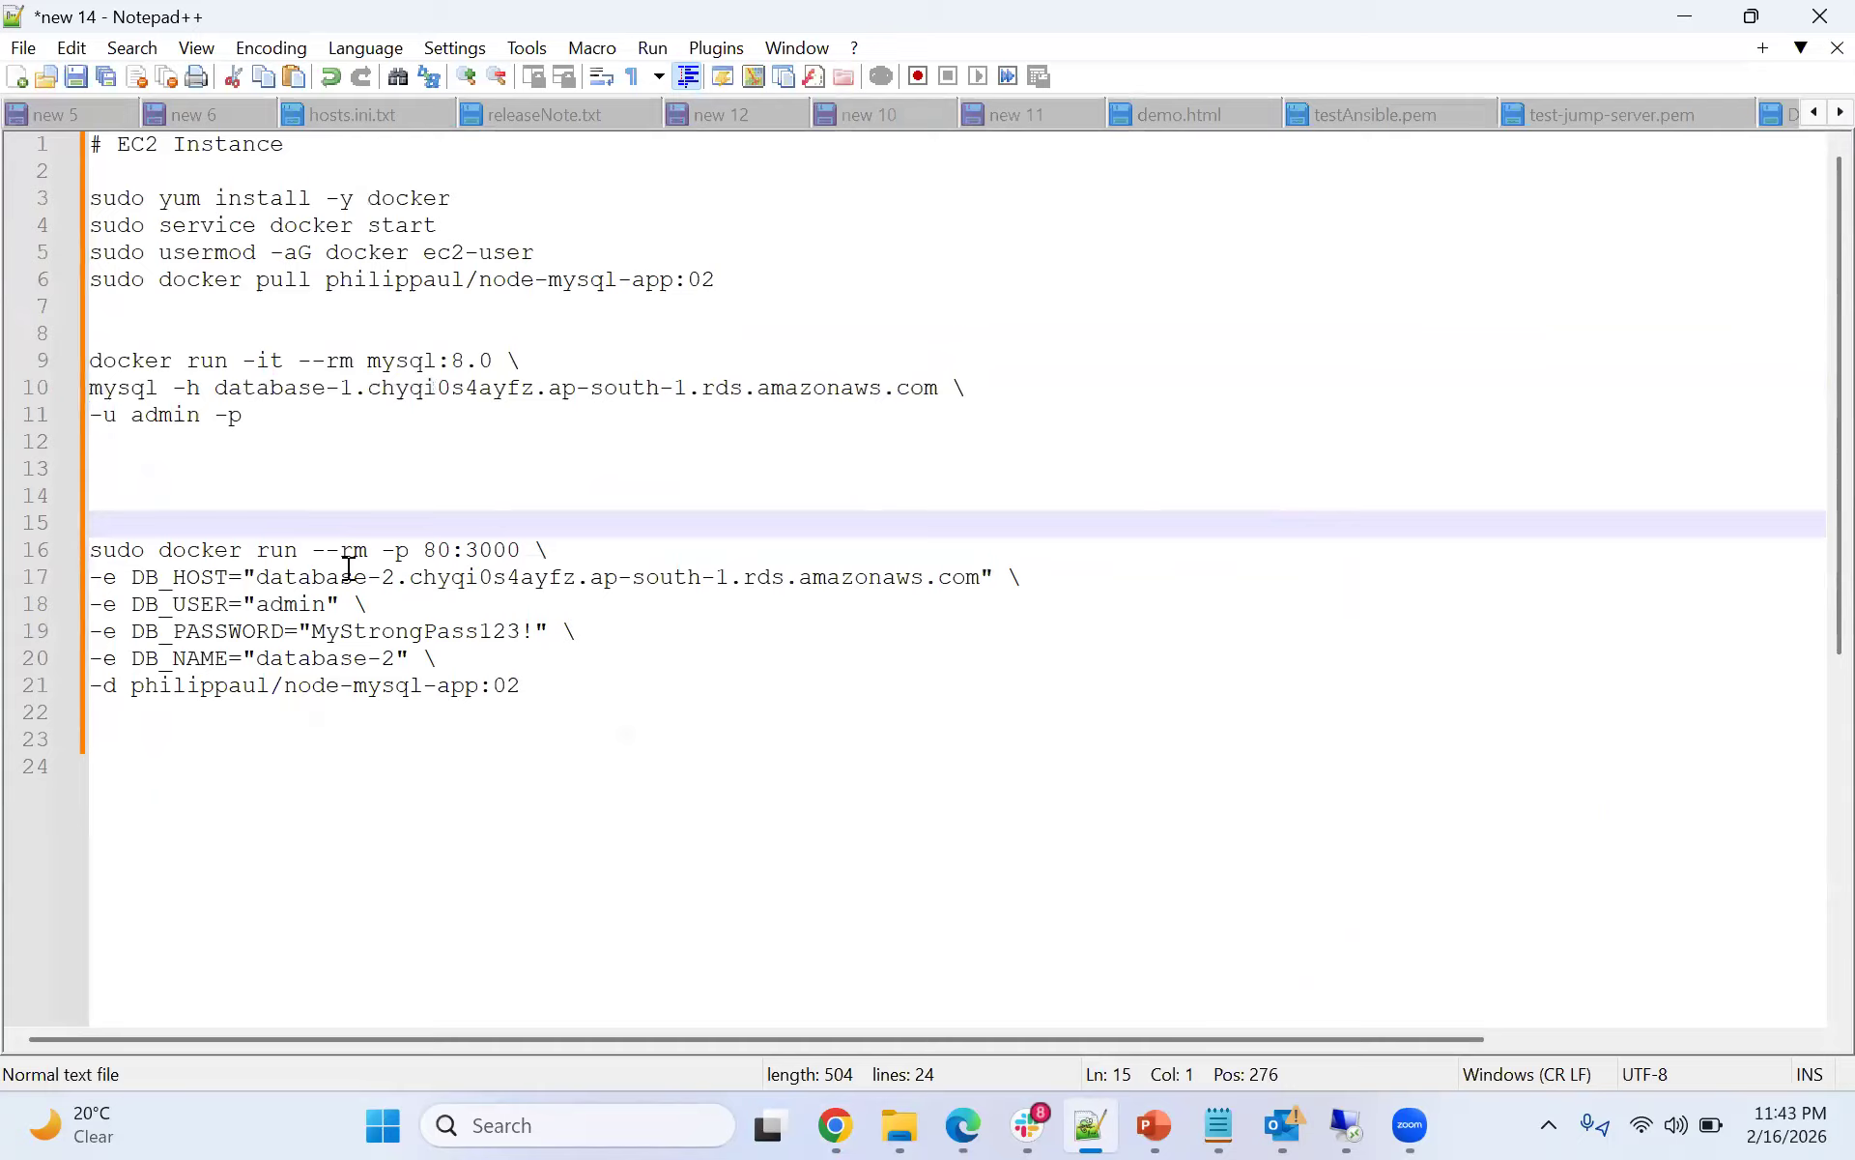
pyautogui.moveTo(386, 559); pyautogui.dragTo(536, 553)
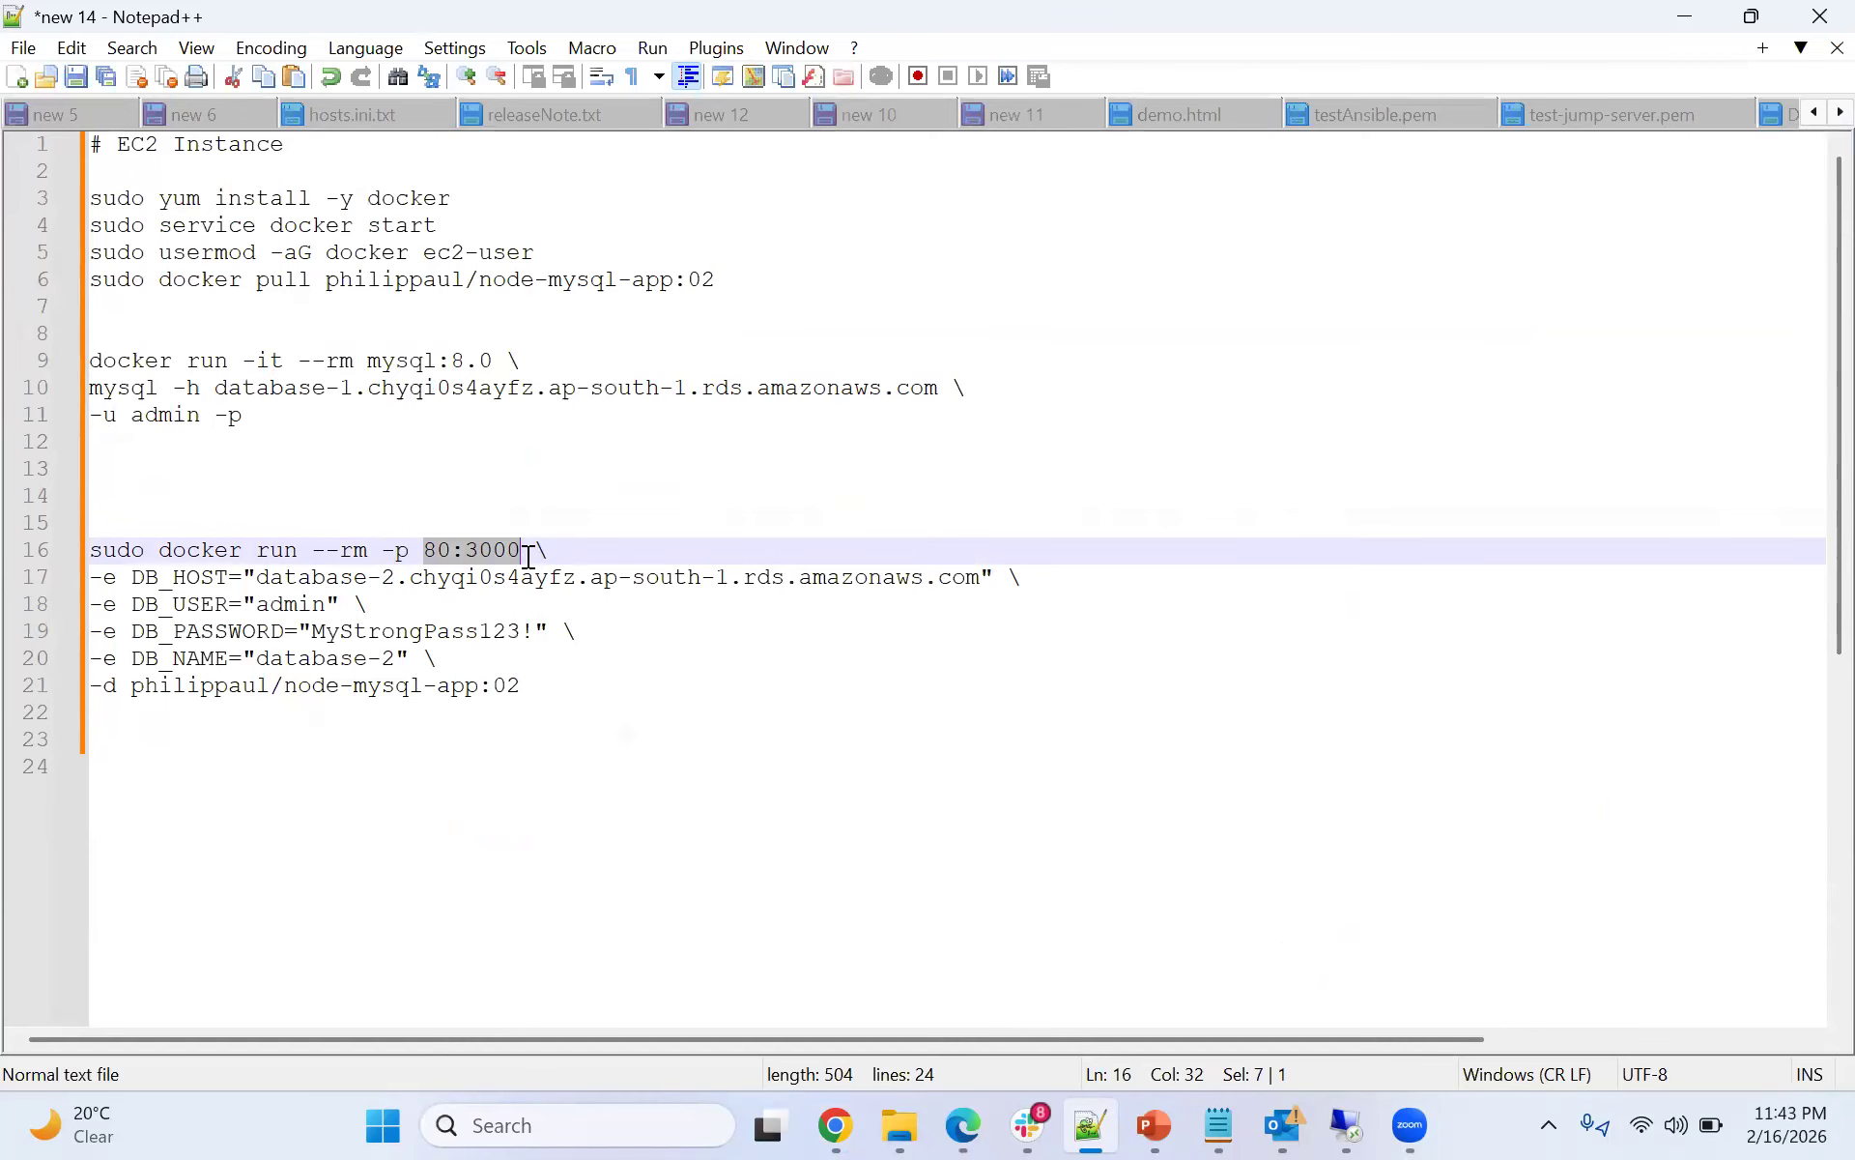
pyautogui.click(629, 740)
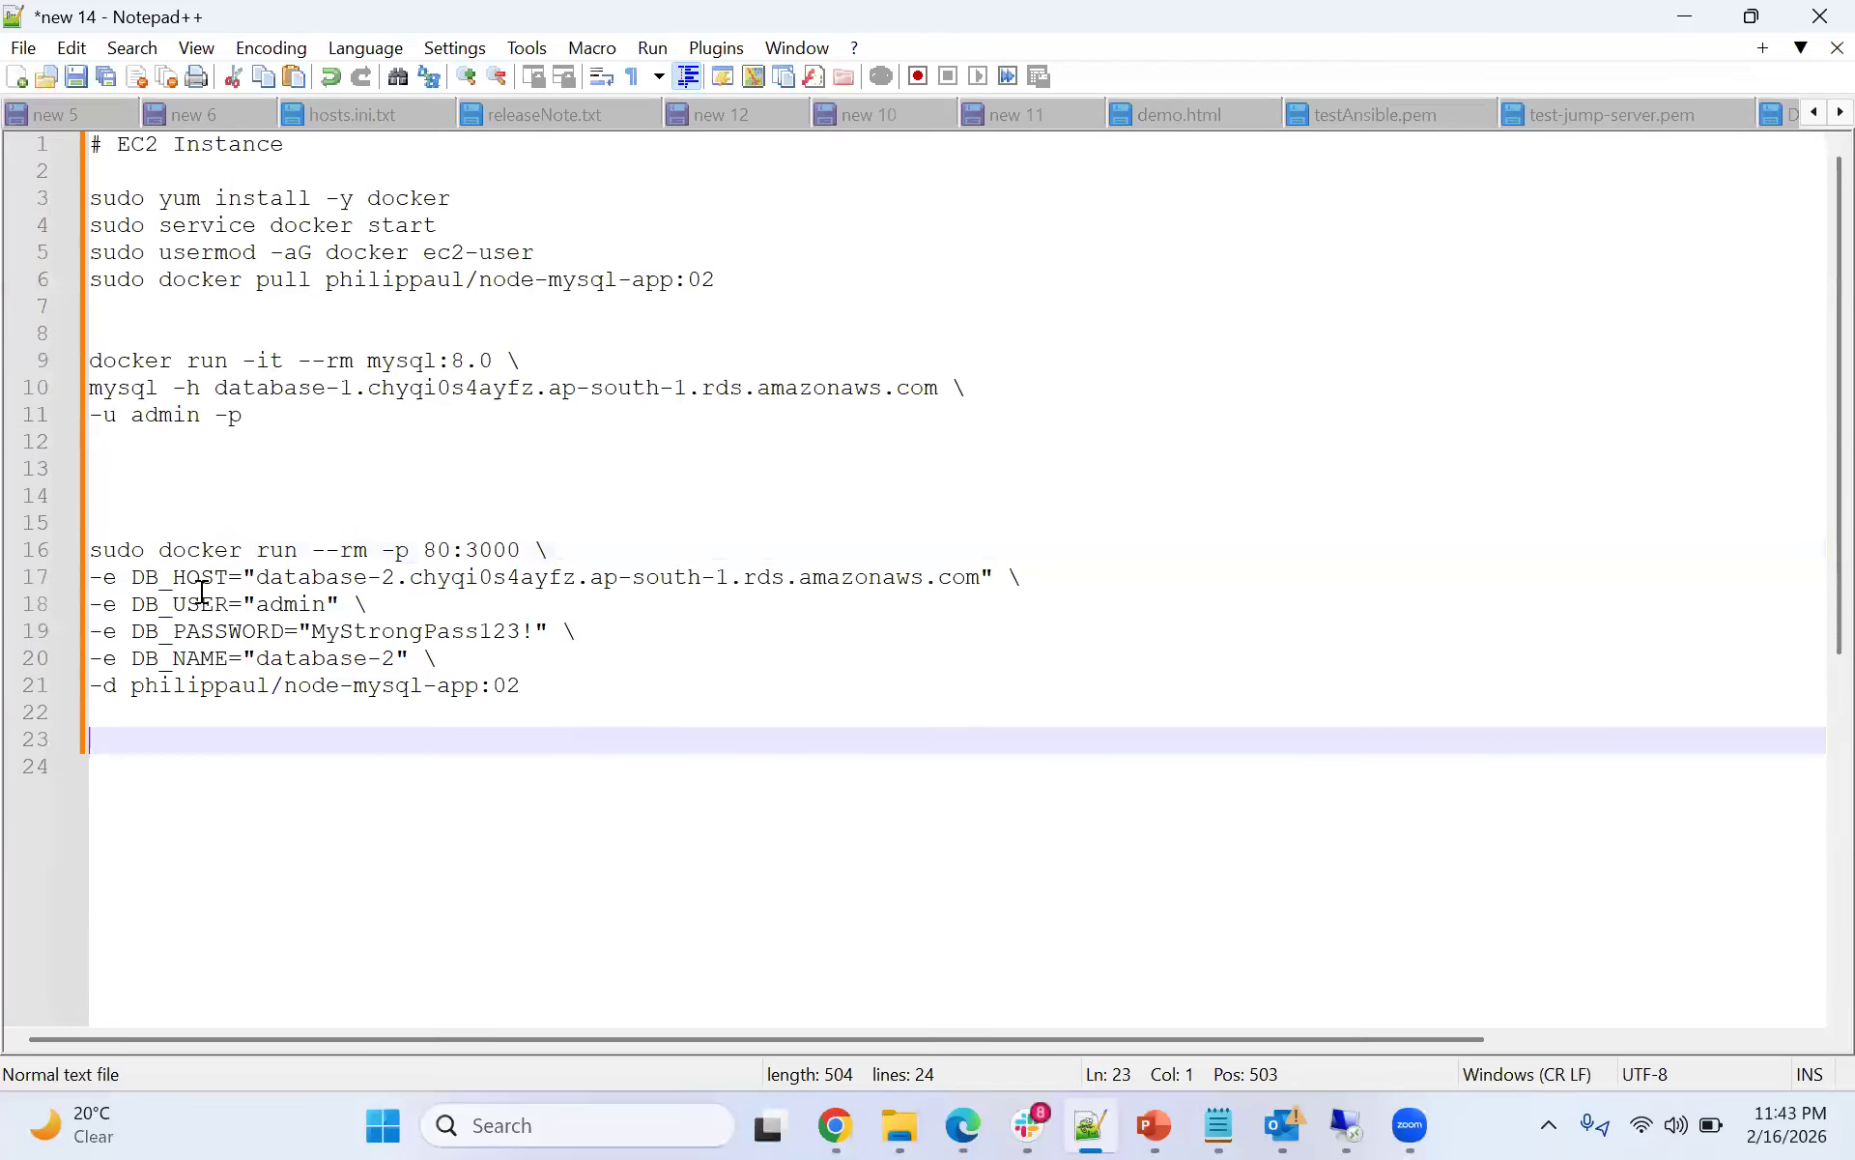
pyautogui.moveTo(132, 577); pyautogui.dragTo(481, 577)
pyautogui.moveTo(809, 578); pyautogui.dragTo(980, 577)
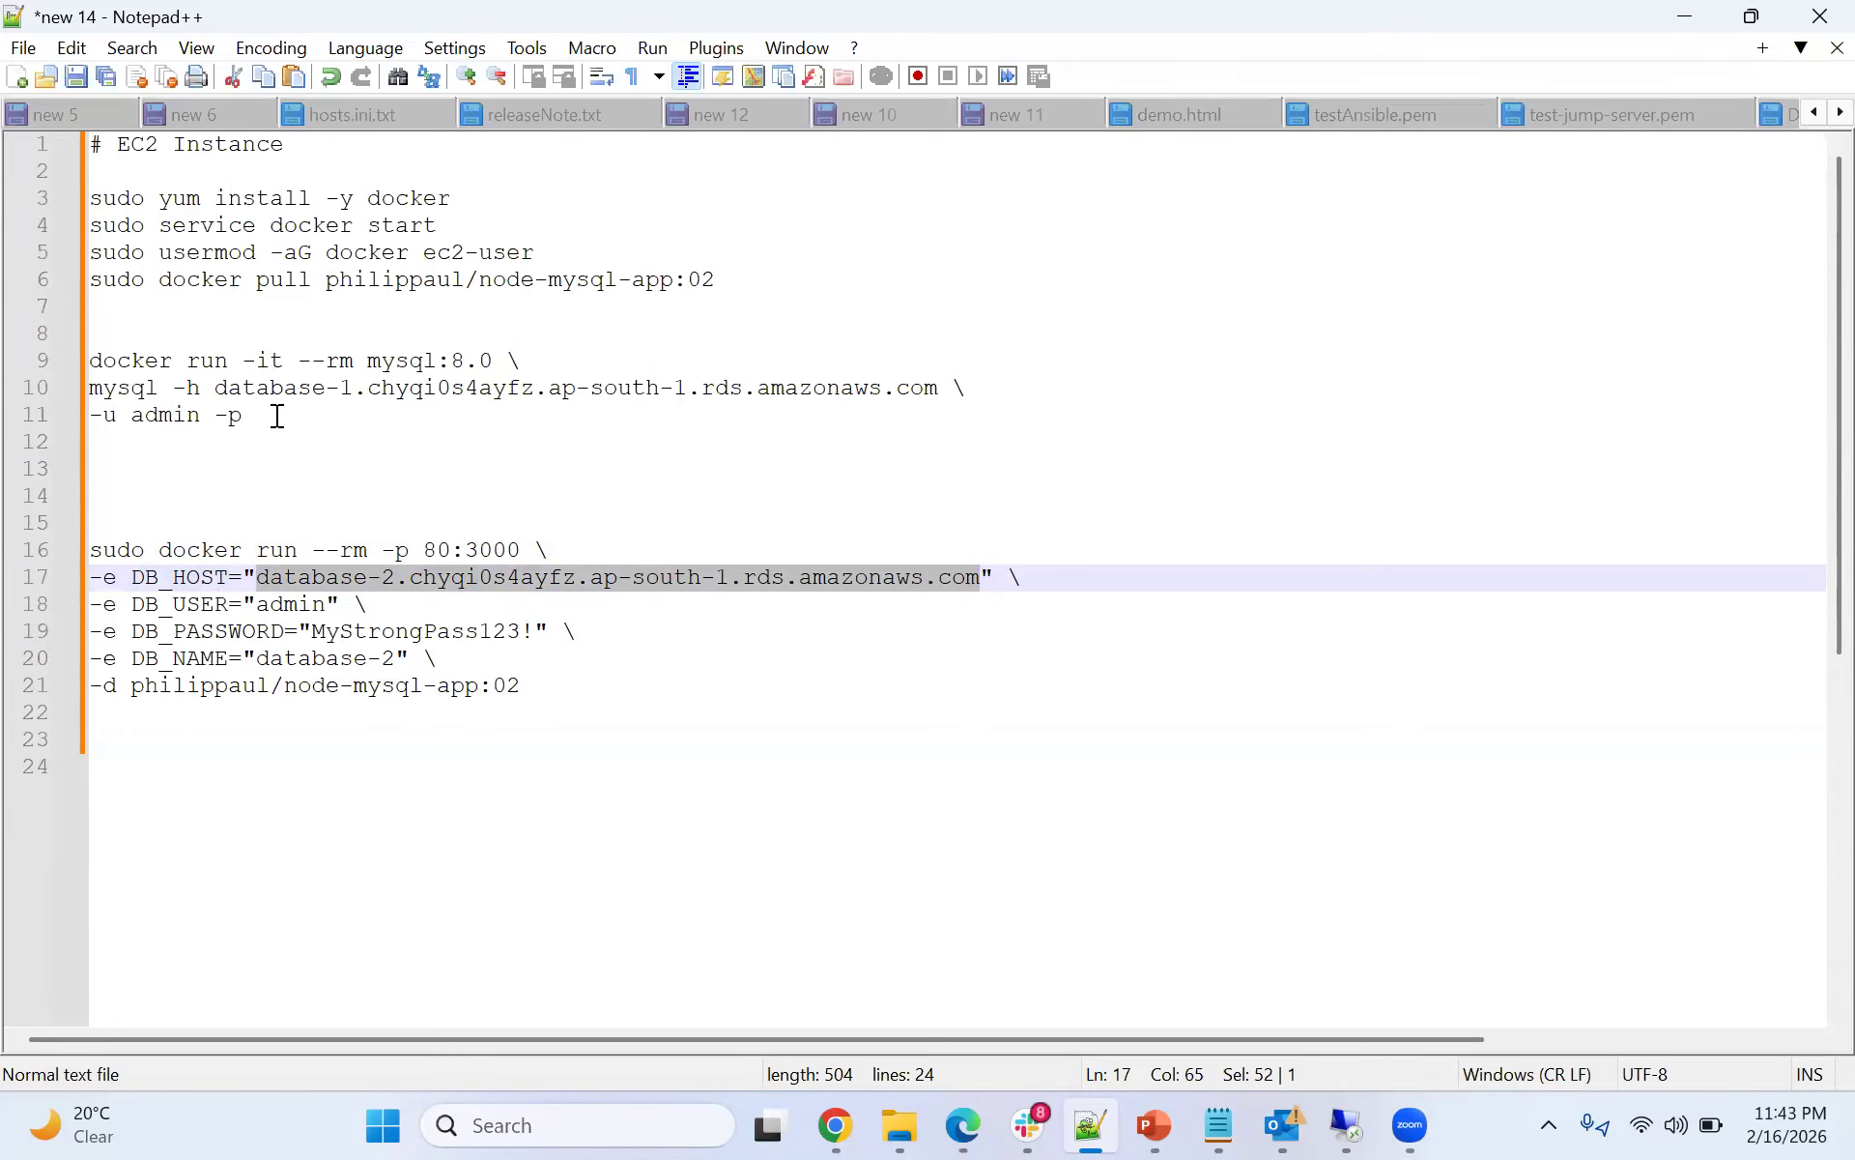
pyautogui.moveTo(215, 388); pyautogui.dragTo(882, 392)
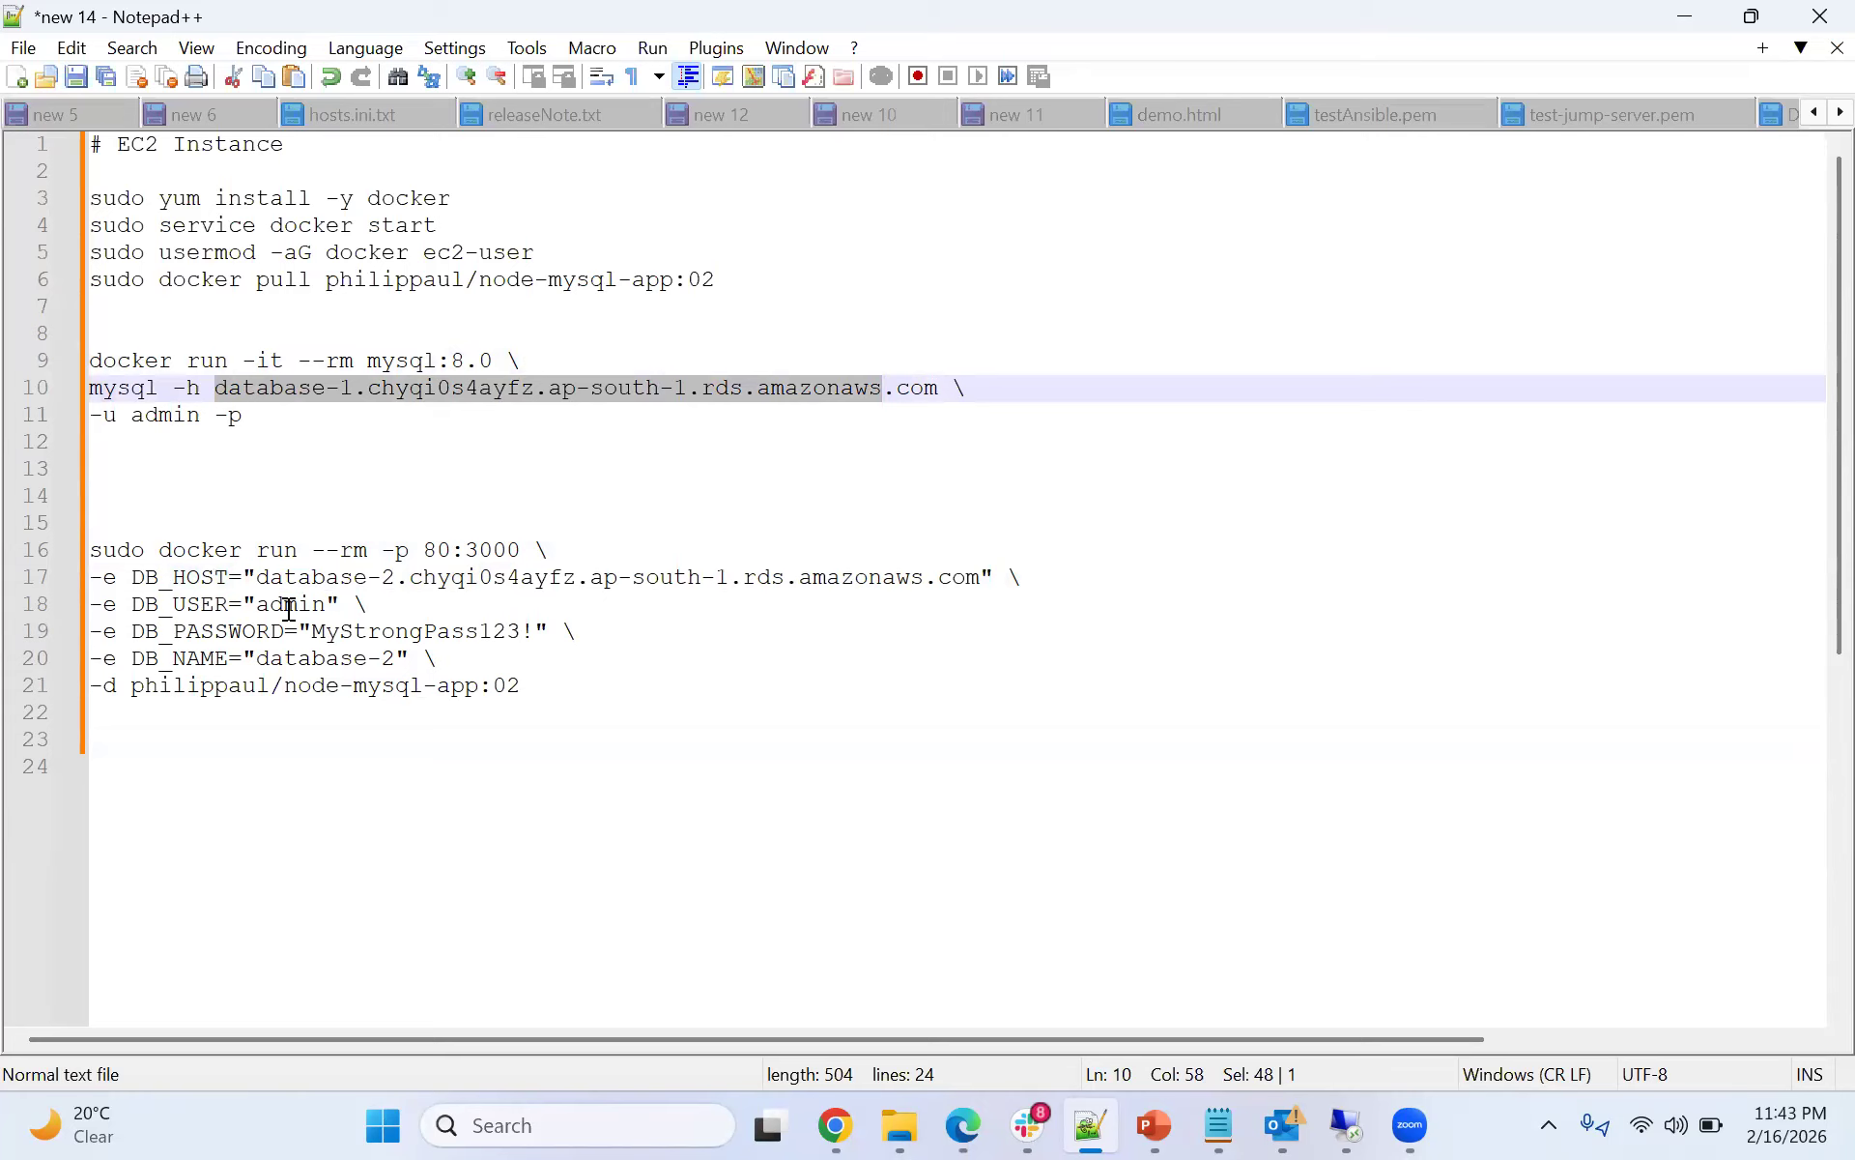
# - Replace the DB_PASSWORD value in the docker run command with the database's admin password
pyautogui.moveTo(257, 604); pyautogui.dragTo(535, 630)
pyautogui.press('Delete')
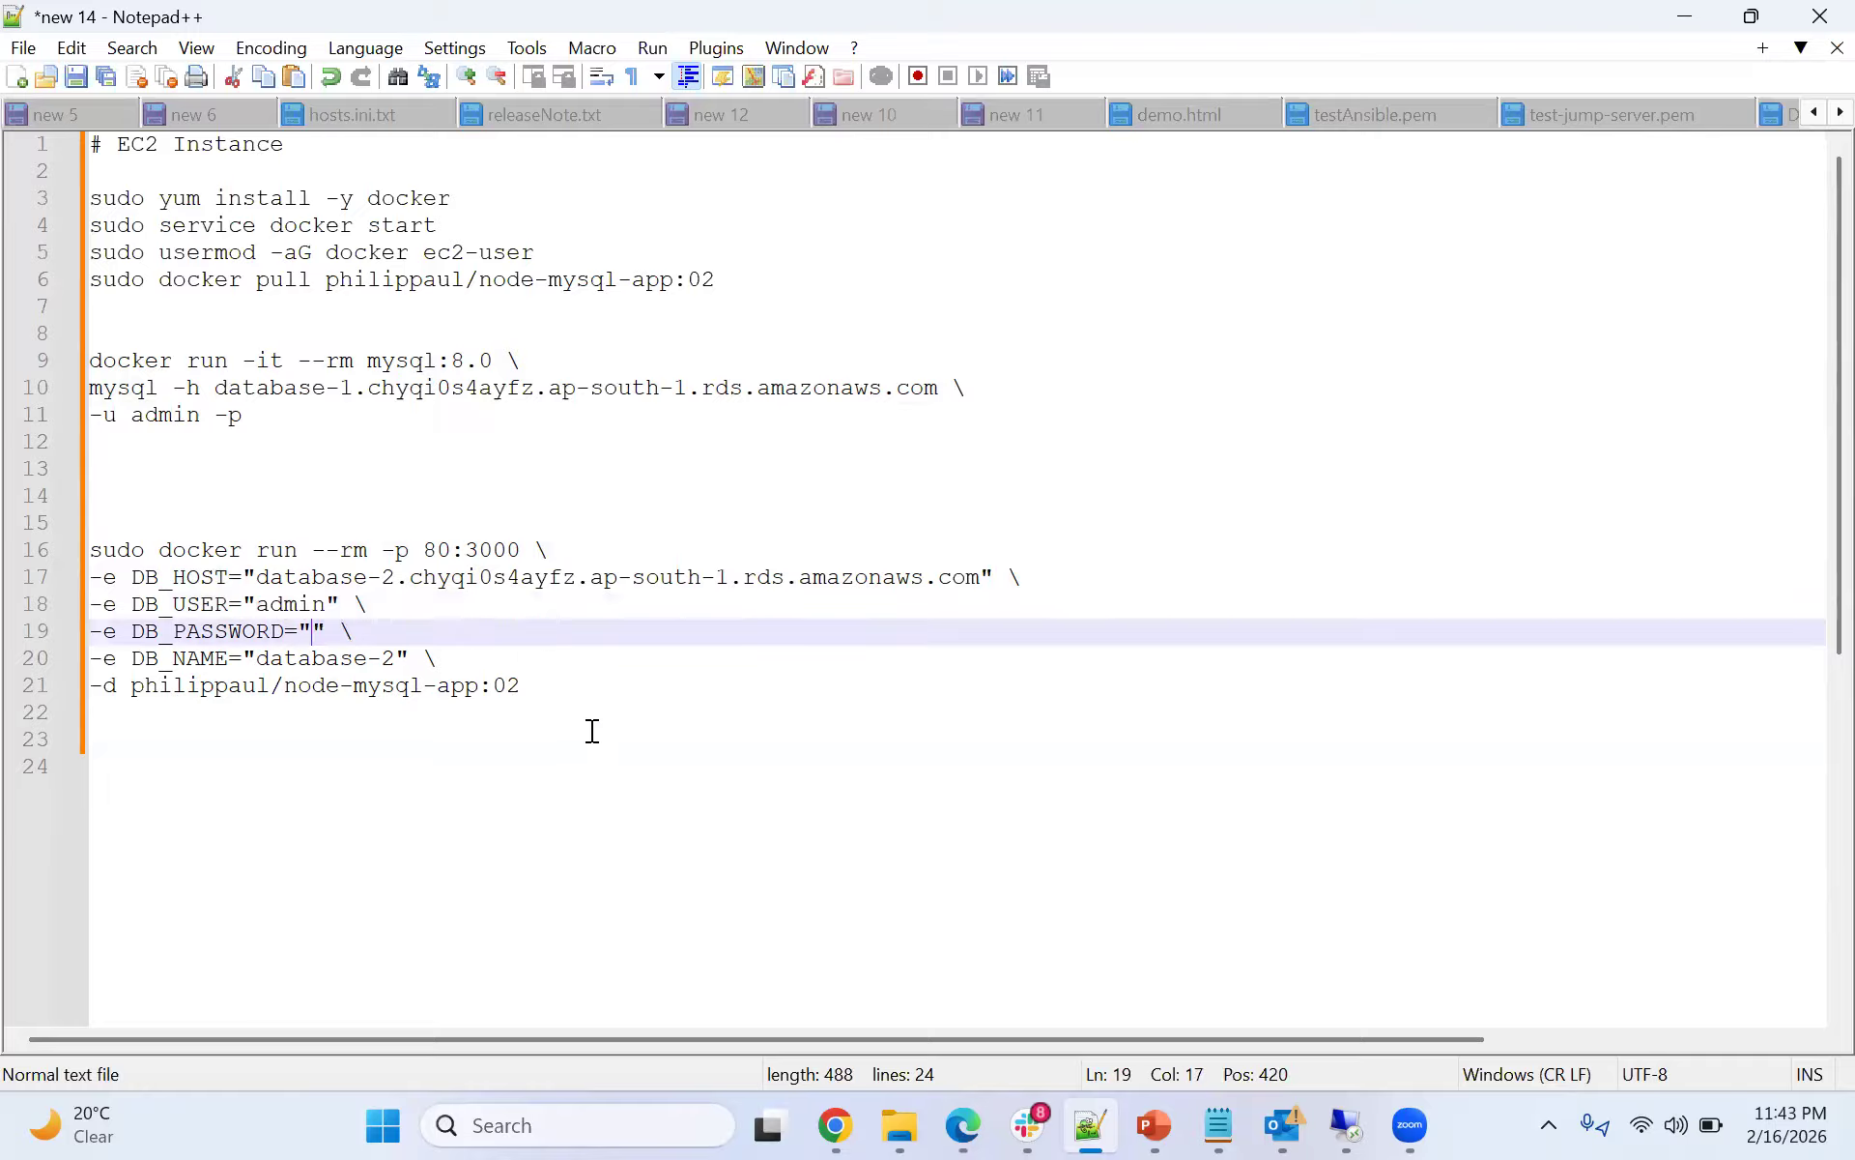
pyautogui.write('abcde12345')
# - Change the DB_NAME value to database-1
pyautogui.click(398, 661)
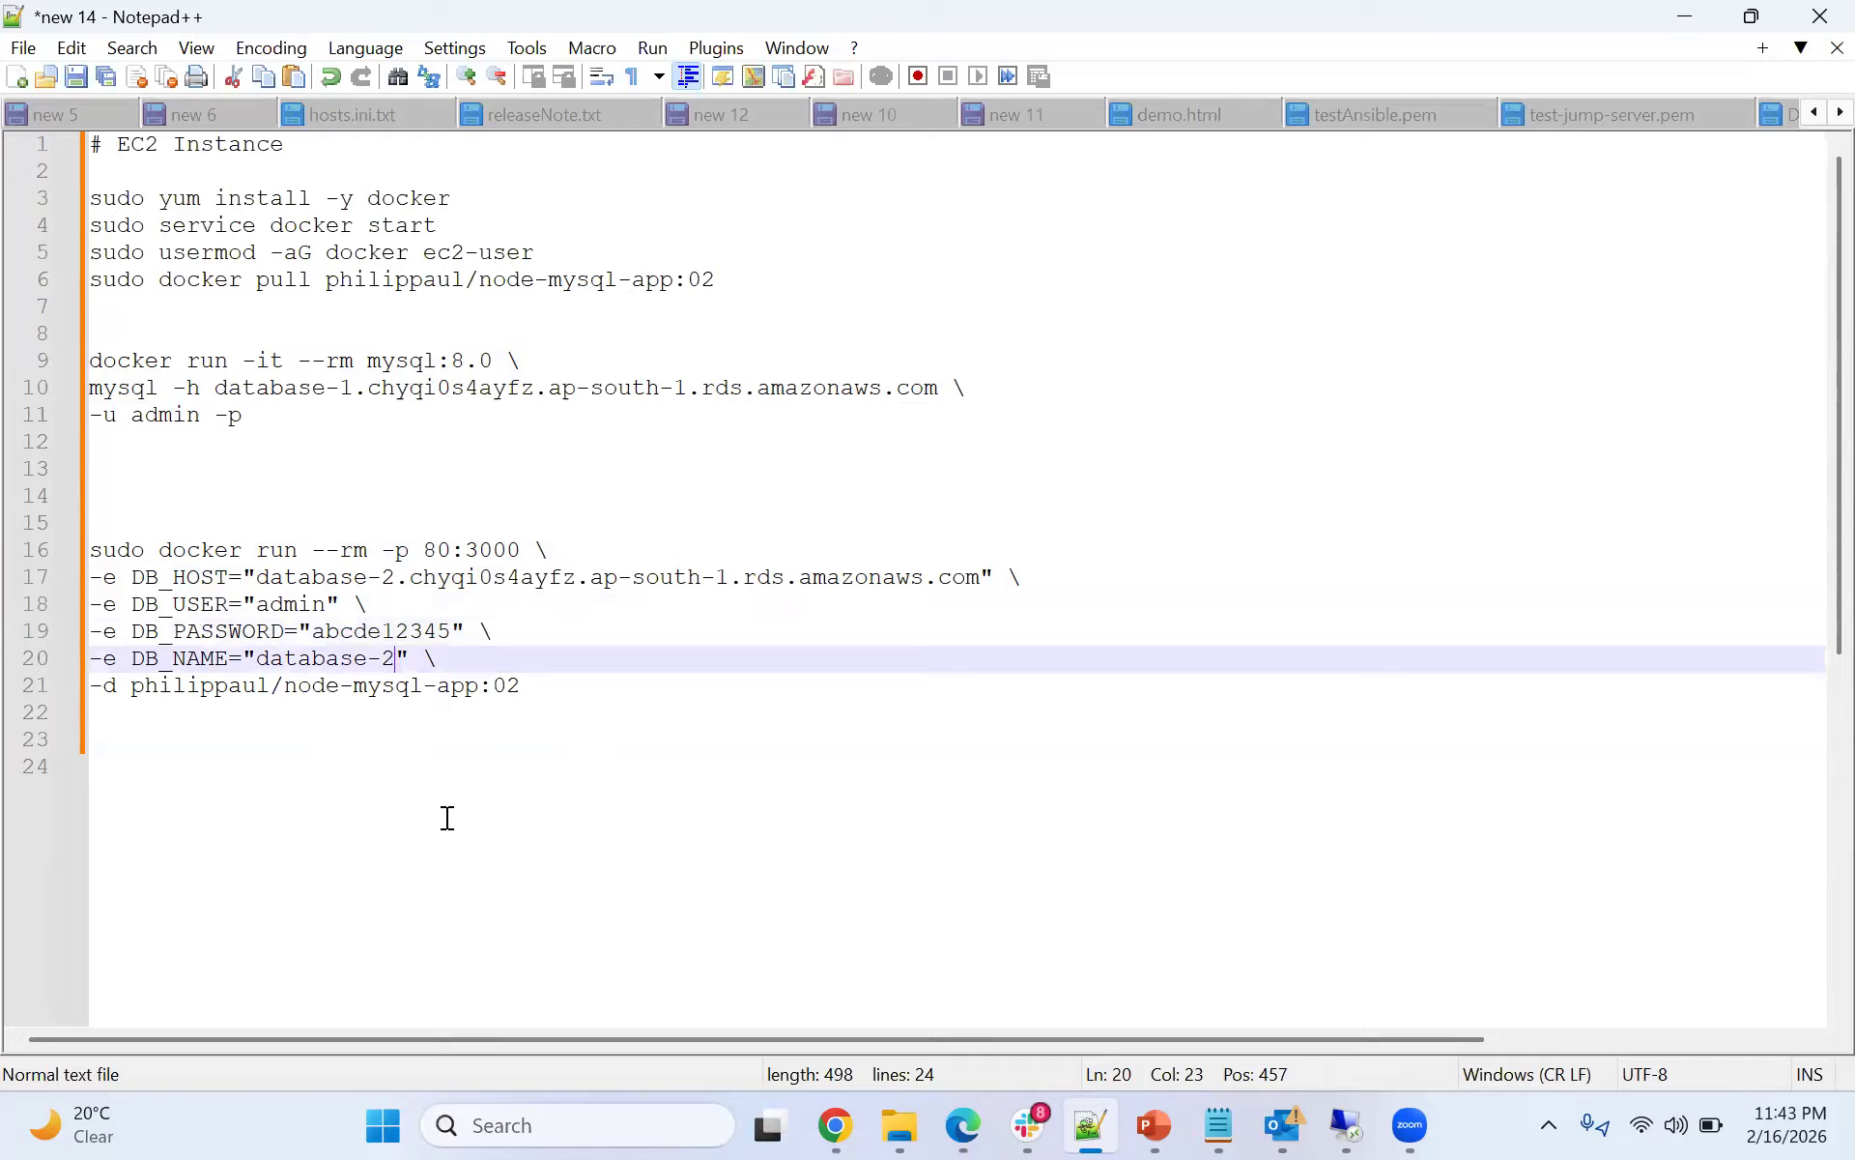
pyautogui.press('BackSpace')
pyautogui.write('1')
# - Copy the database-1 endpoint from the mysql command and paste it as the DB_HOST value
pyautogui.moveTo(218, 388); pyautogui.dragTo(937, 396)
pyautogui.hotkey('ctrl', 'c')
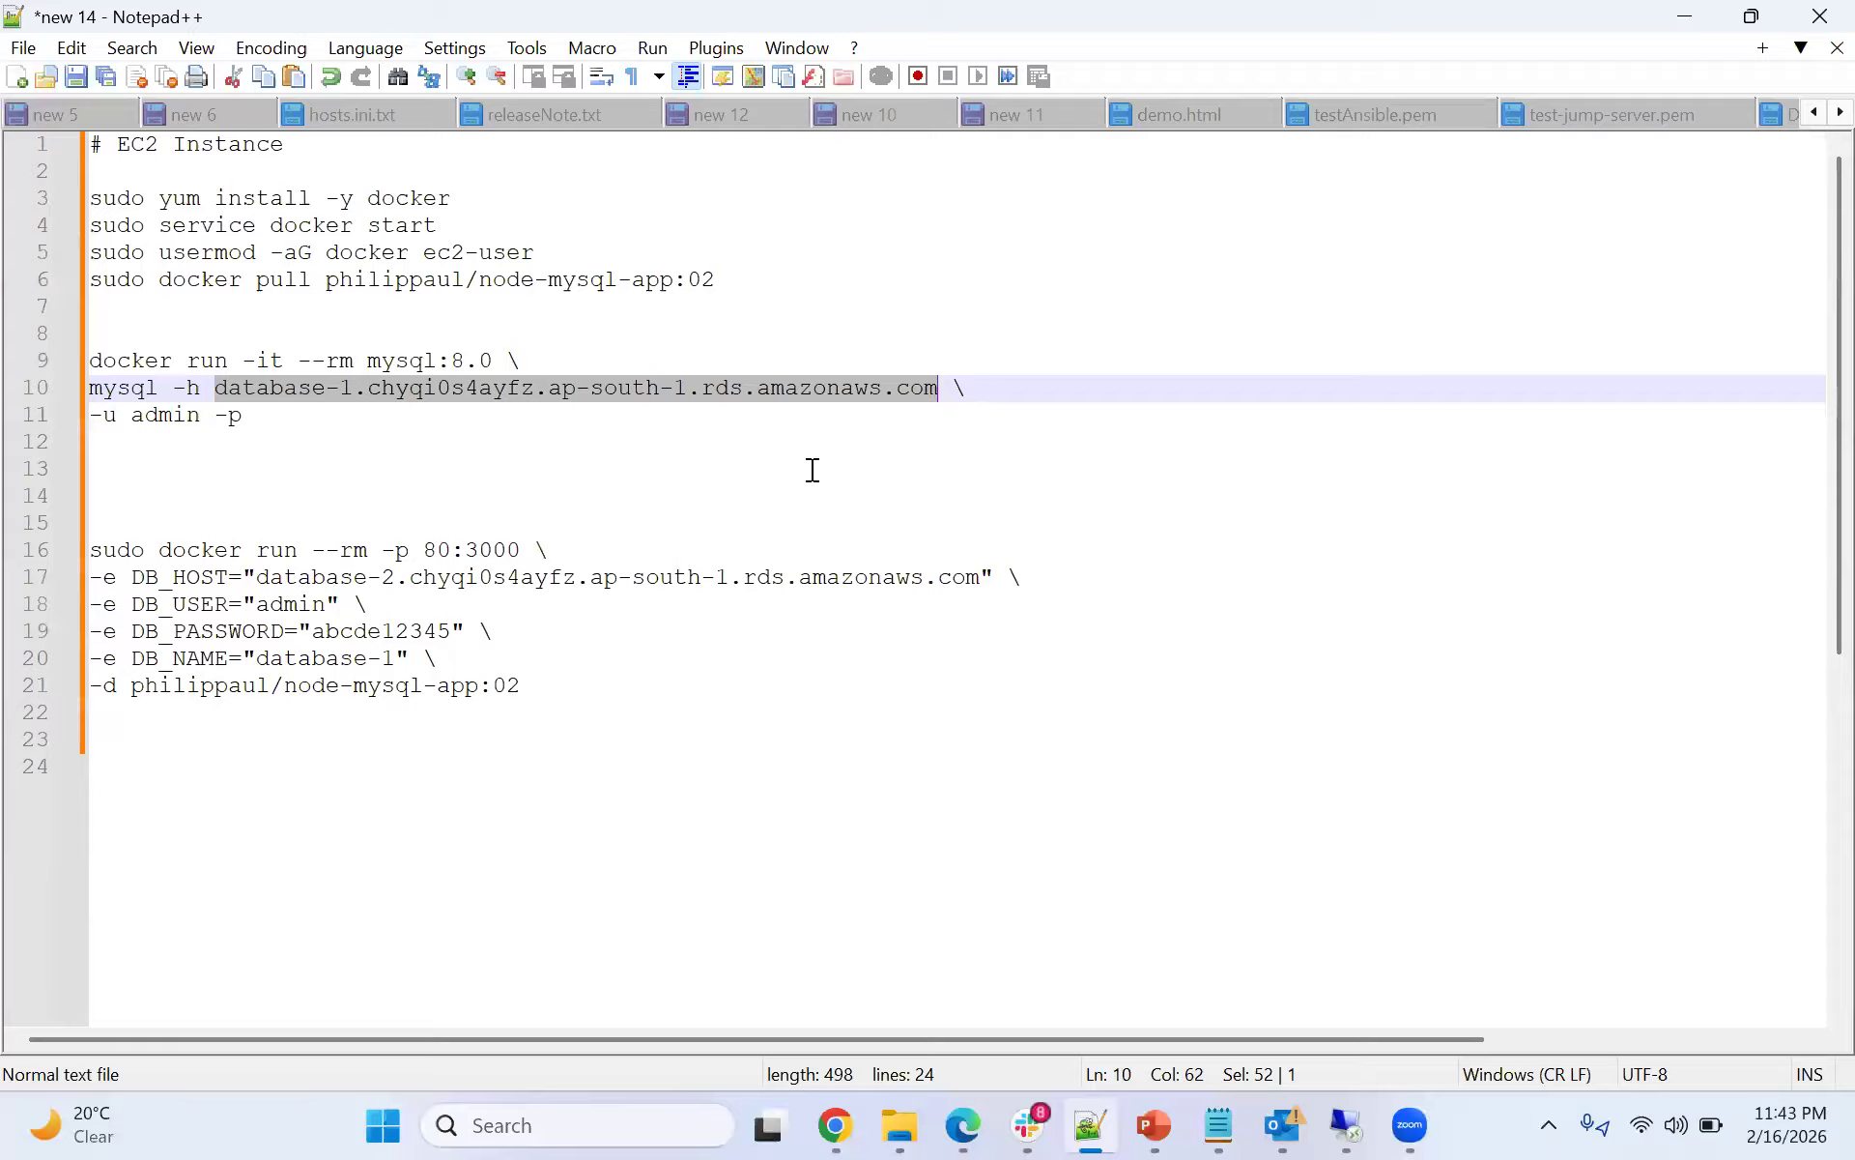
pyautogui.moveTo(257, 577); pyautogui.dragTo(981, 577)
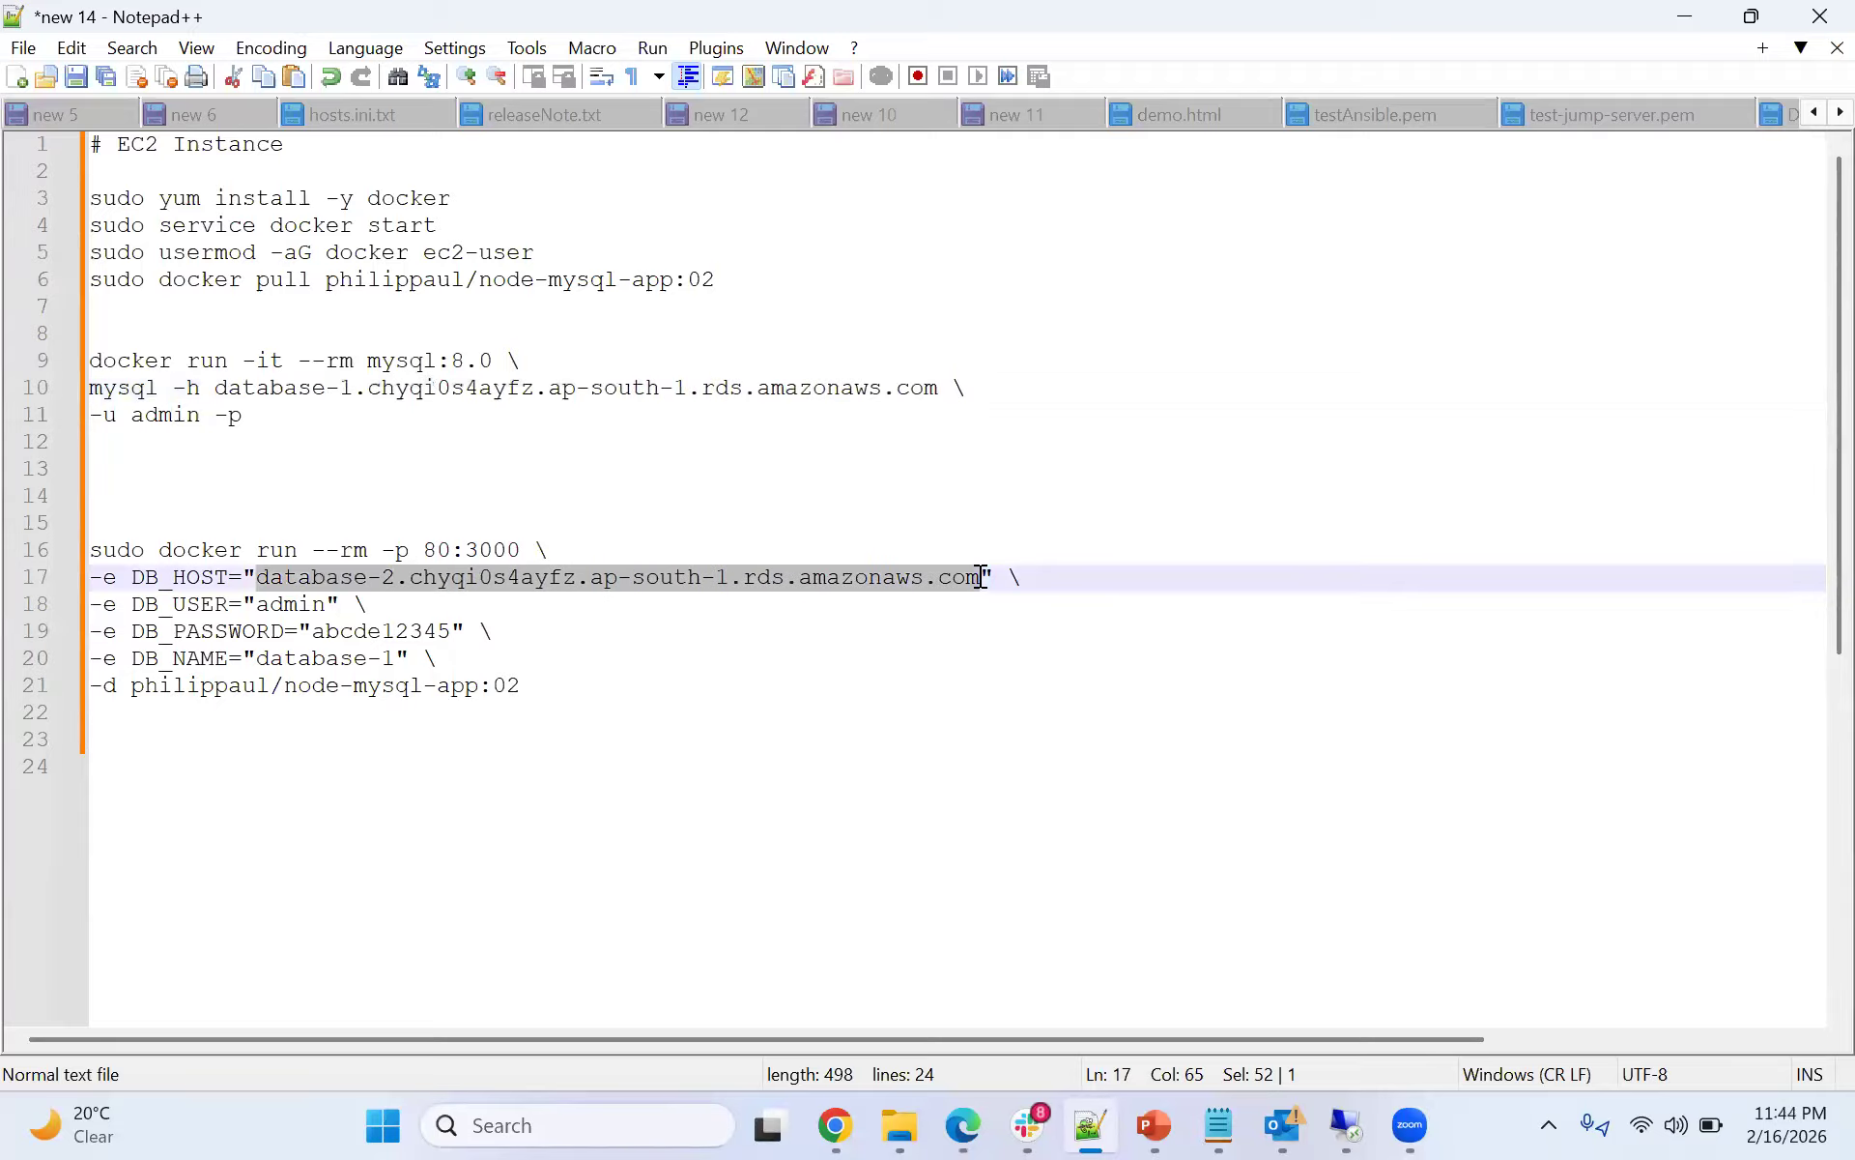
pyautogui.hotkey('ctrl', 'v')
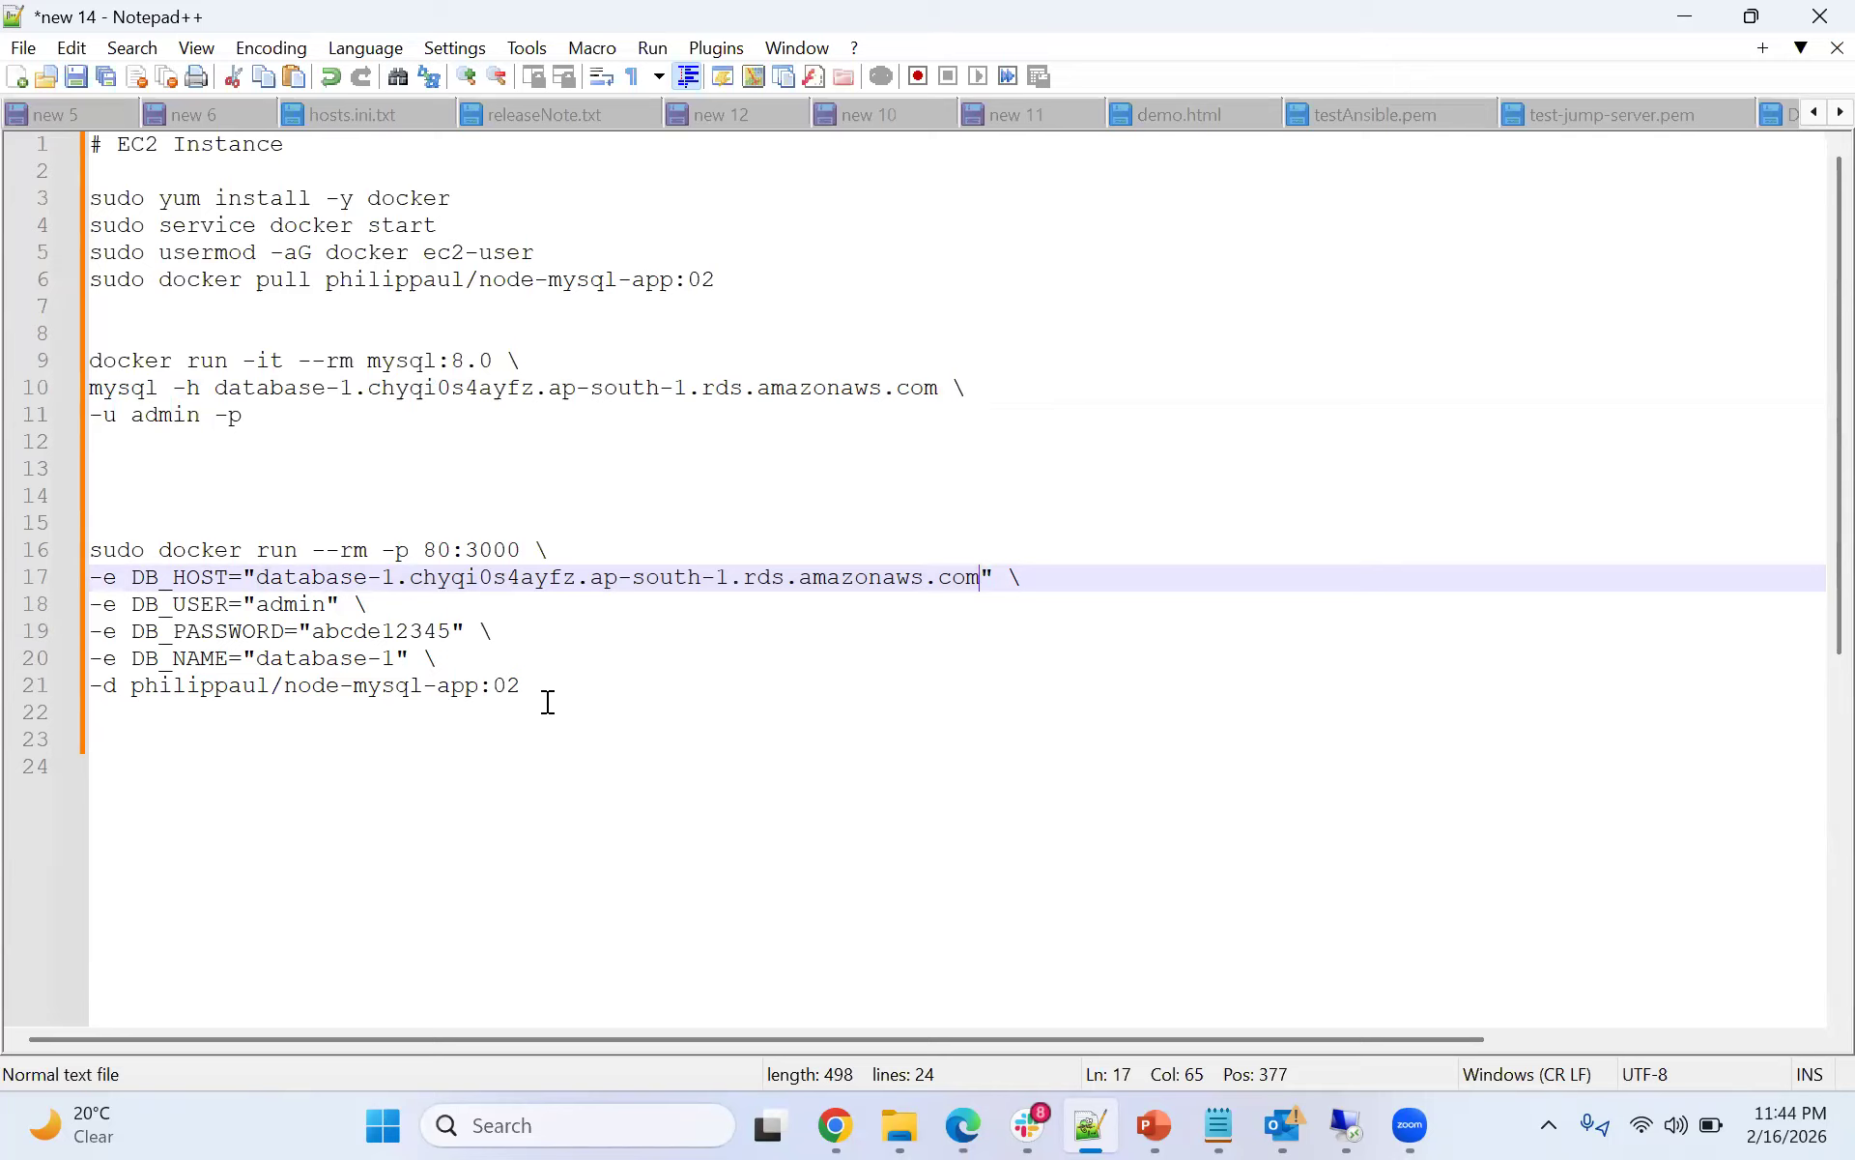
# - Select the complete edited node-mysql-app docker run command, from sudo docker run through the image name
pyautogui.moveTo(533, 686); pyautogui.dragTo(130, 693)
pyautogui.moveTo(268, 577); pyautogui.dragTo(753, 580)
pyautogui.moveTo(522, 686); pyautogui.dragTo(133, 694)
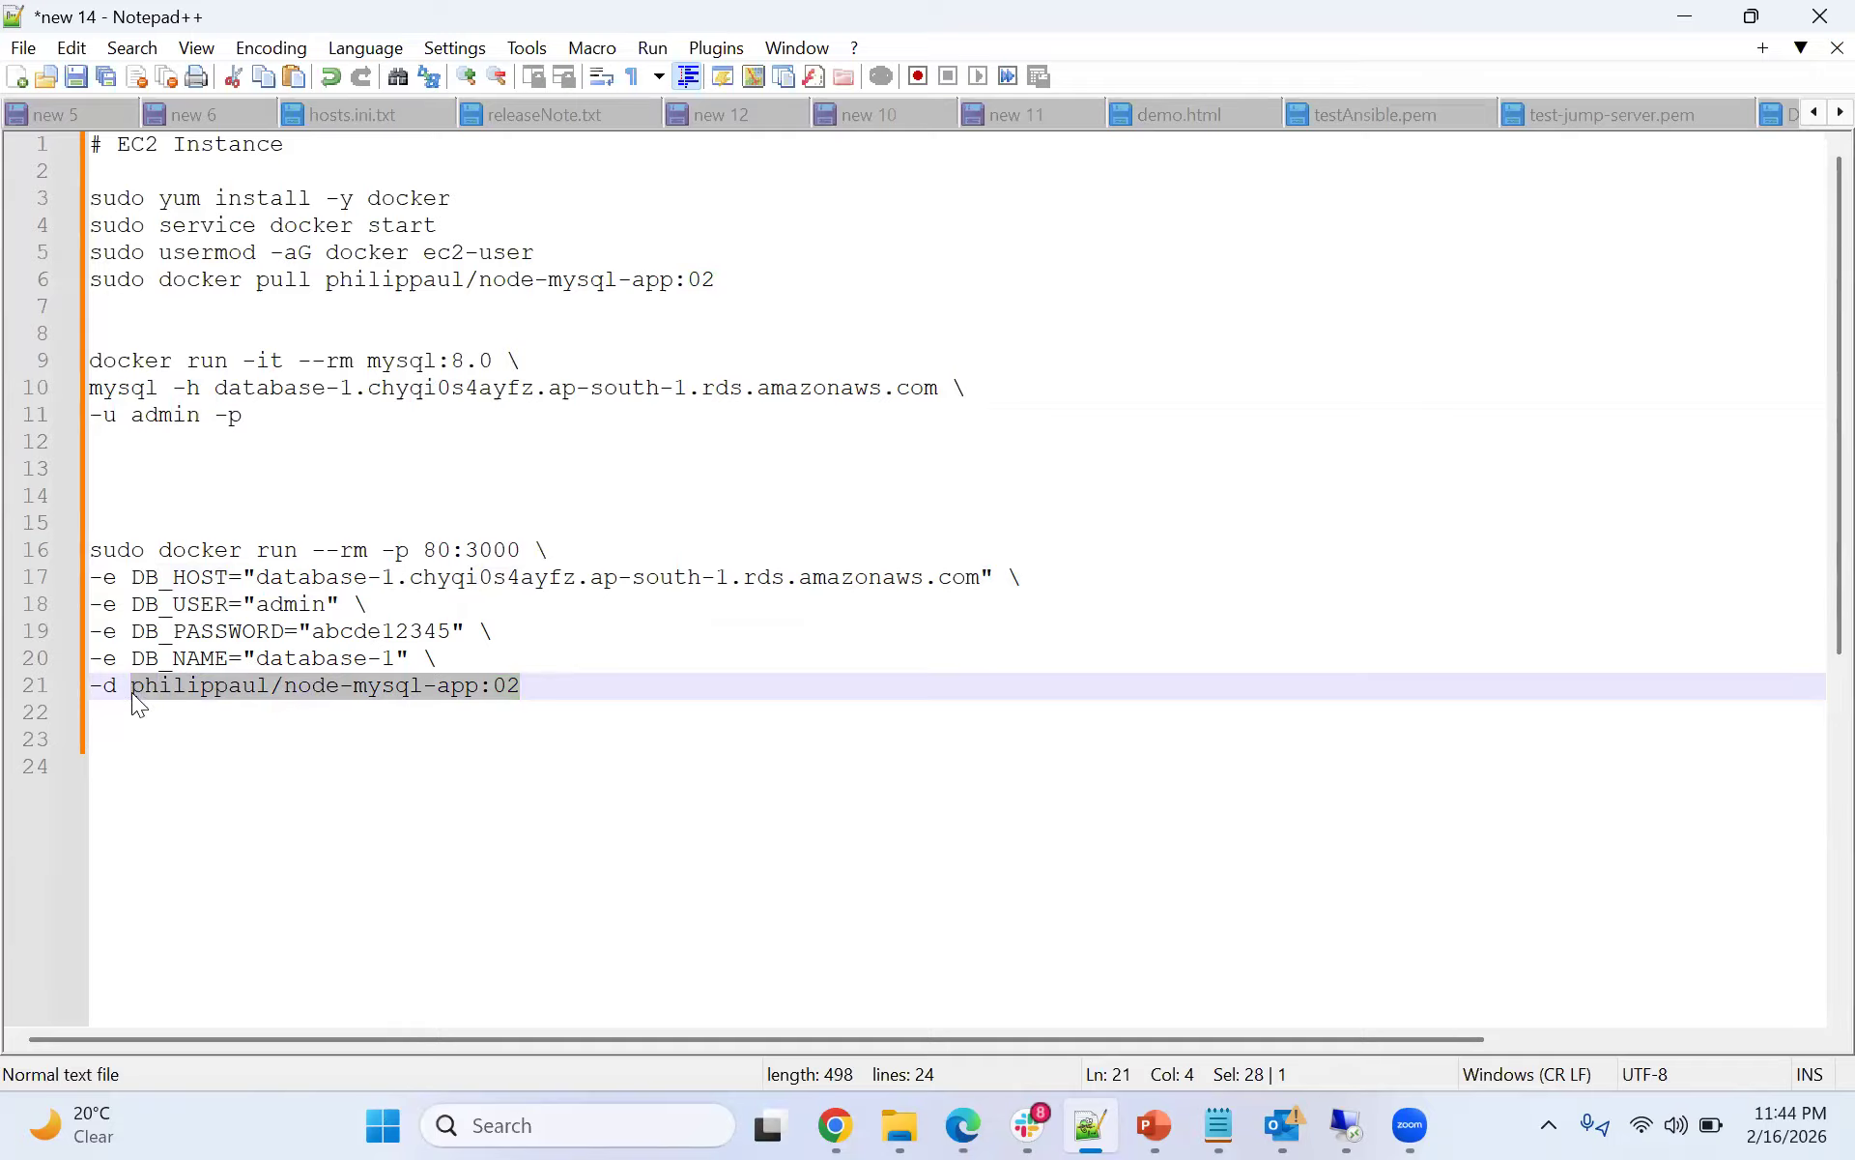
pyautogui.moveTo(1011, 579); pyautogui.dragTo(236, 595)
pyautogui.click(730, 652)
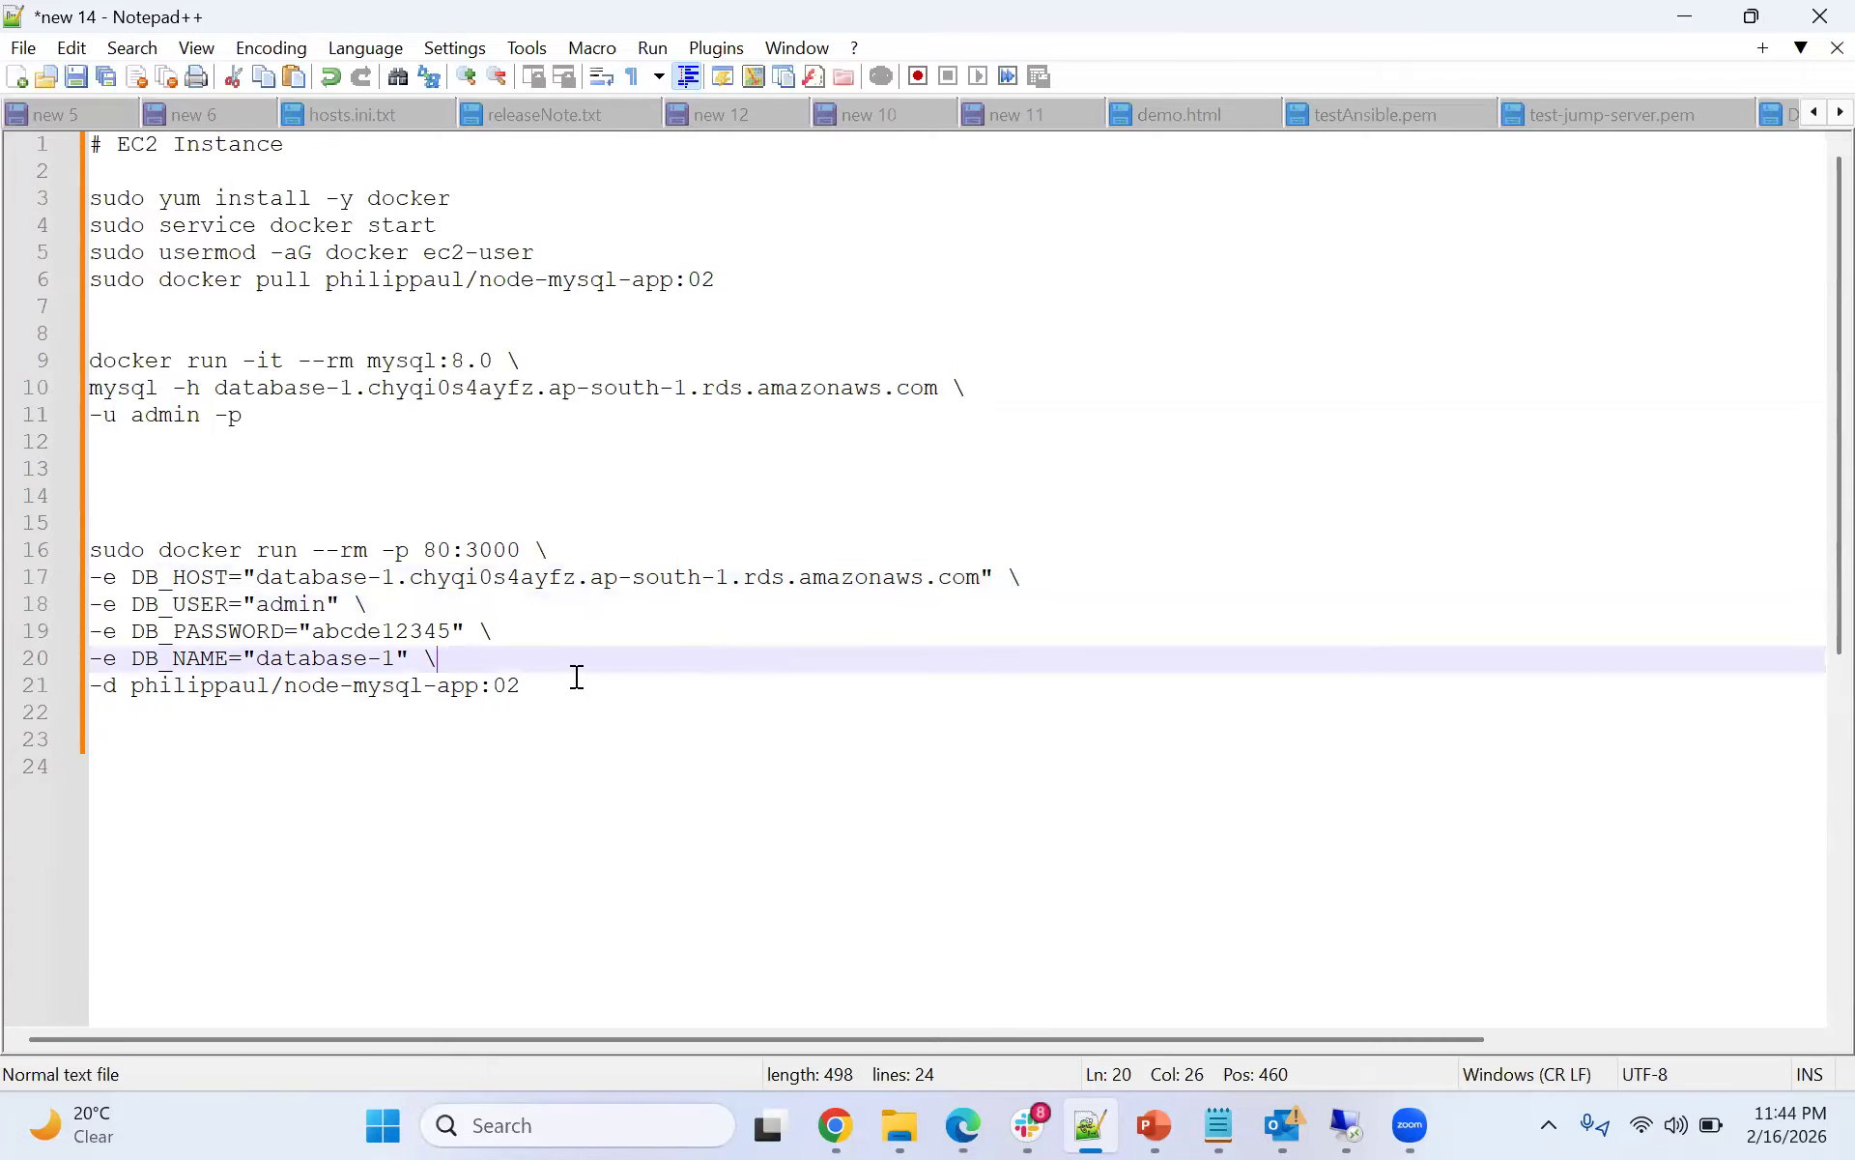
pyautogui.click(523, 684)
pyautogui.moveTo(524, 684); pyautogui.dragTo(64, 573)
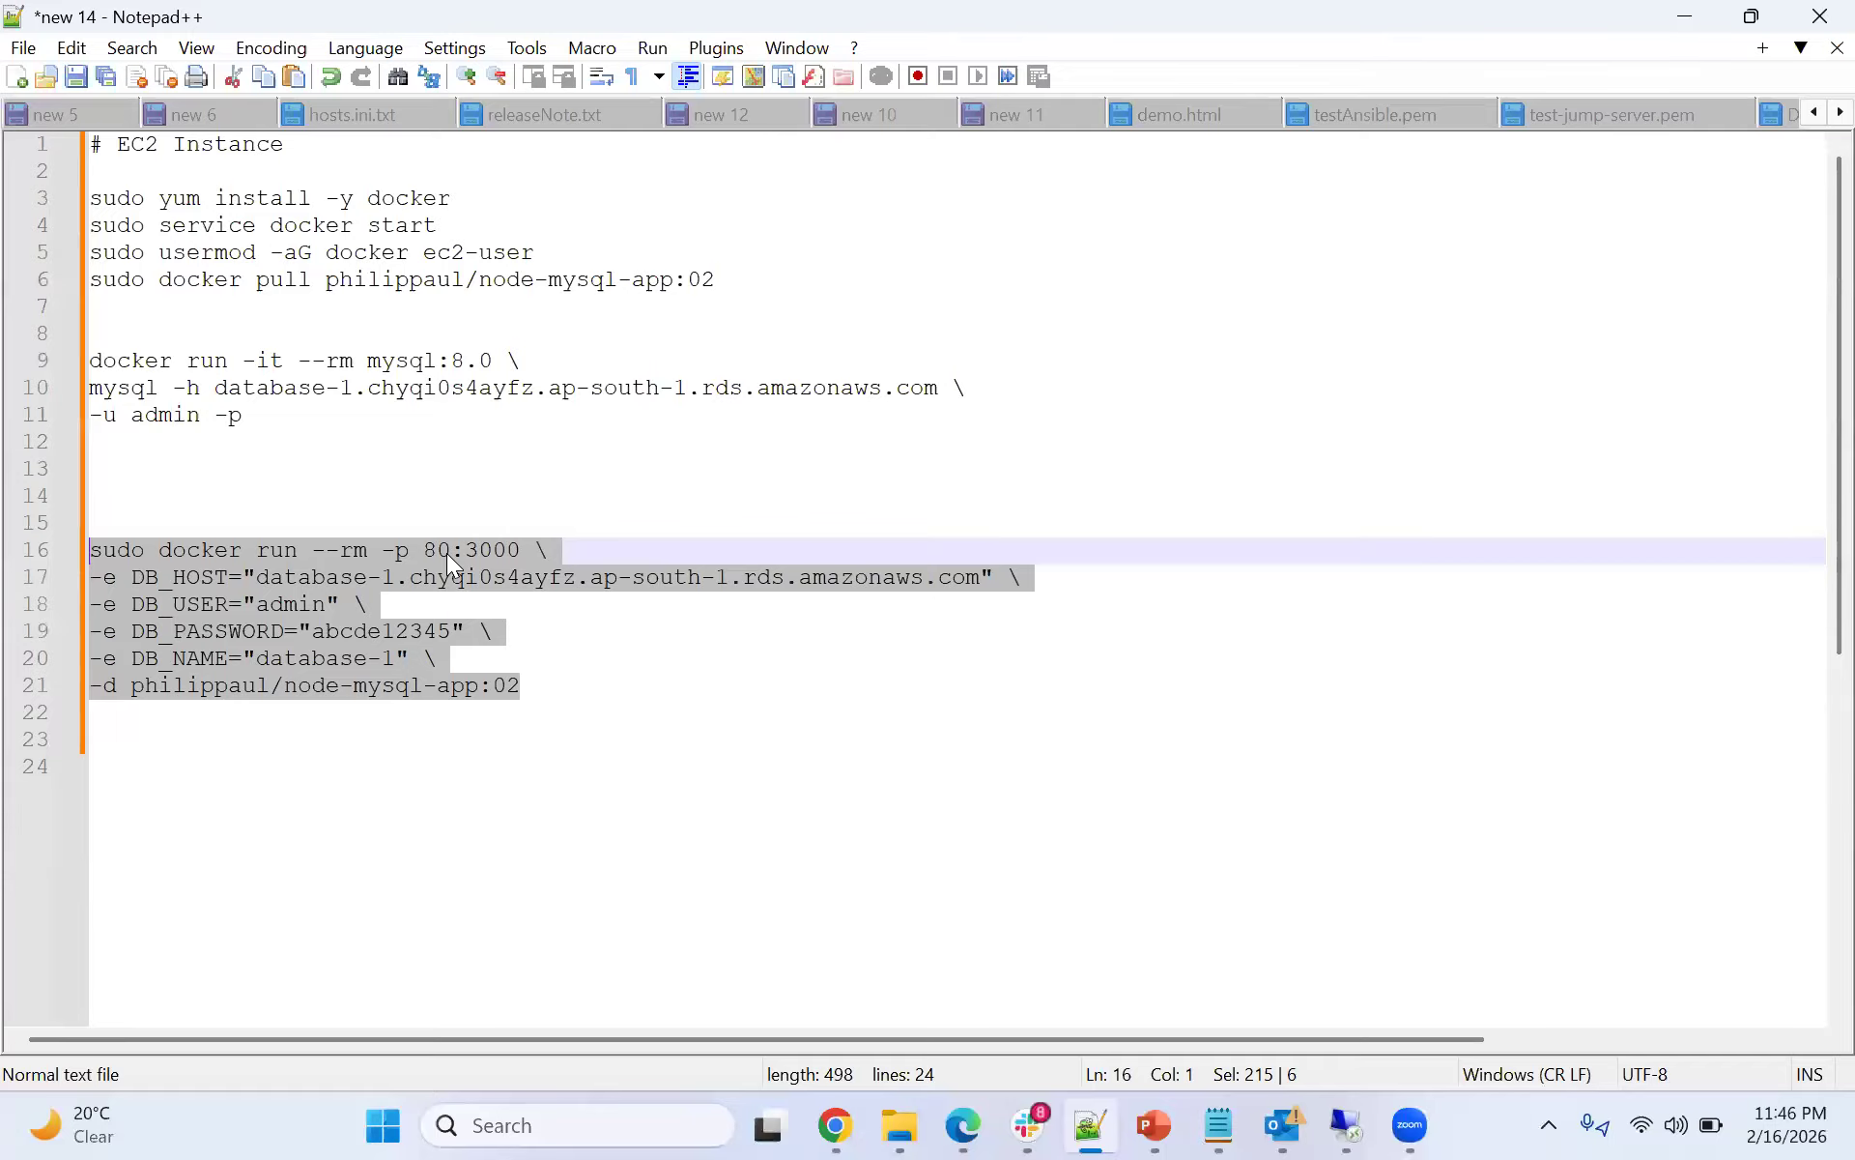
# - Paste the edited node-mysql-app docker run command into the EC2 instance terminal and run it
pyautogui.hotkey('alt', 'Tab')
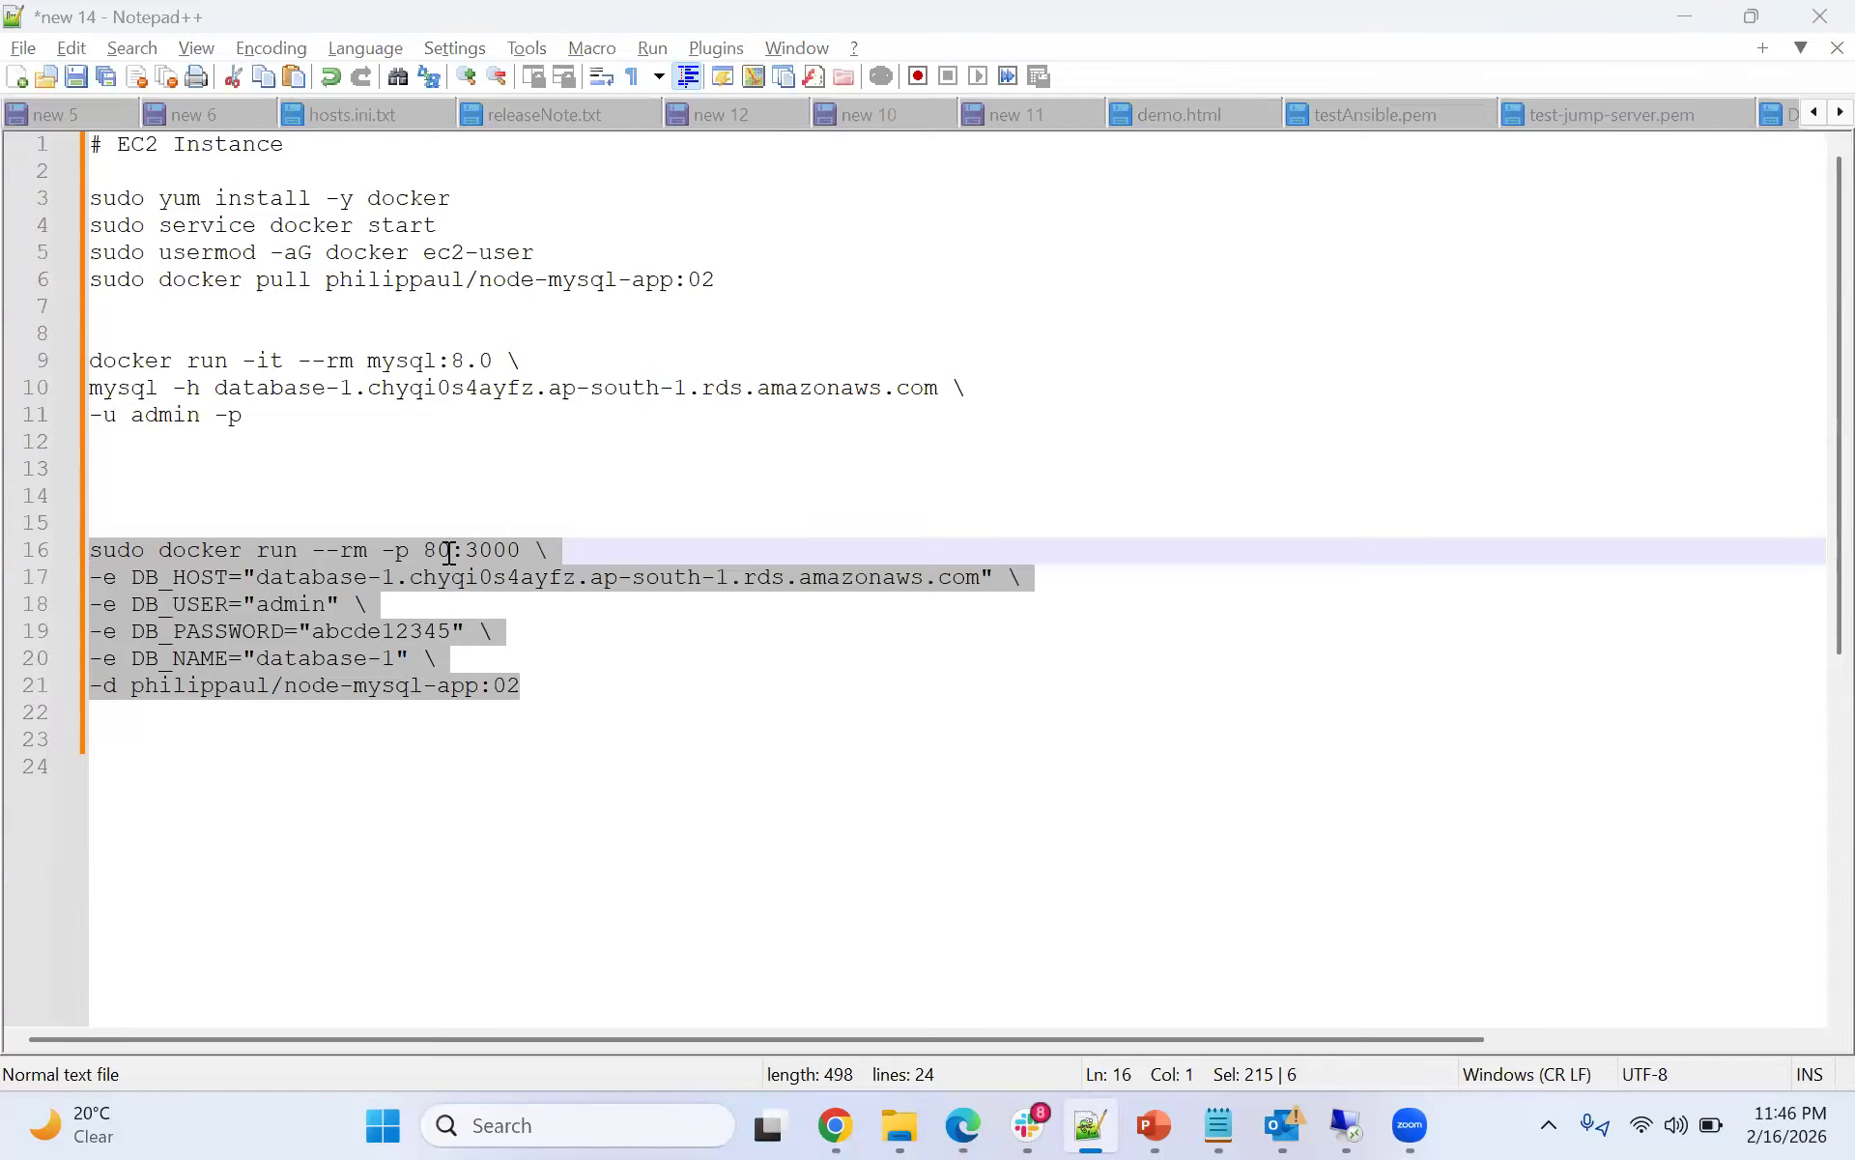
pyautogui.rightClick(447, 552)
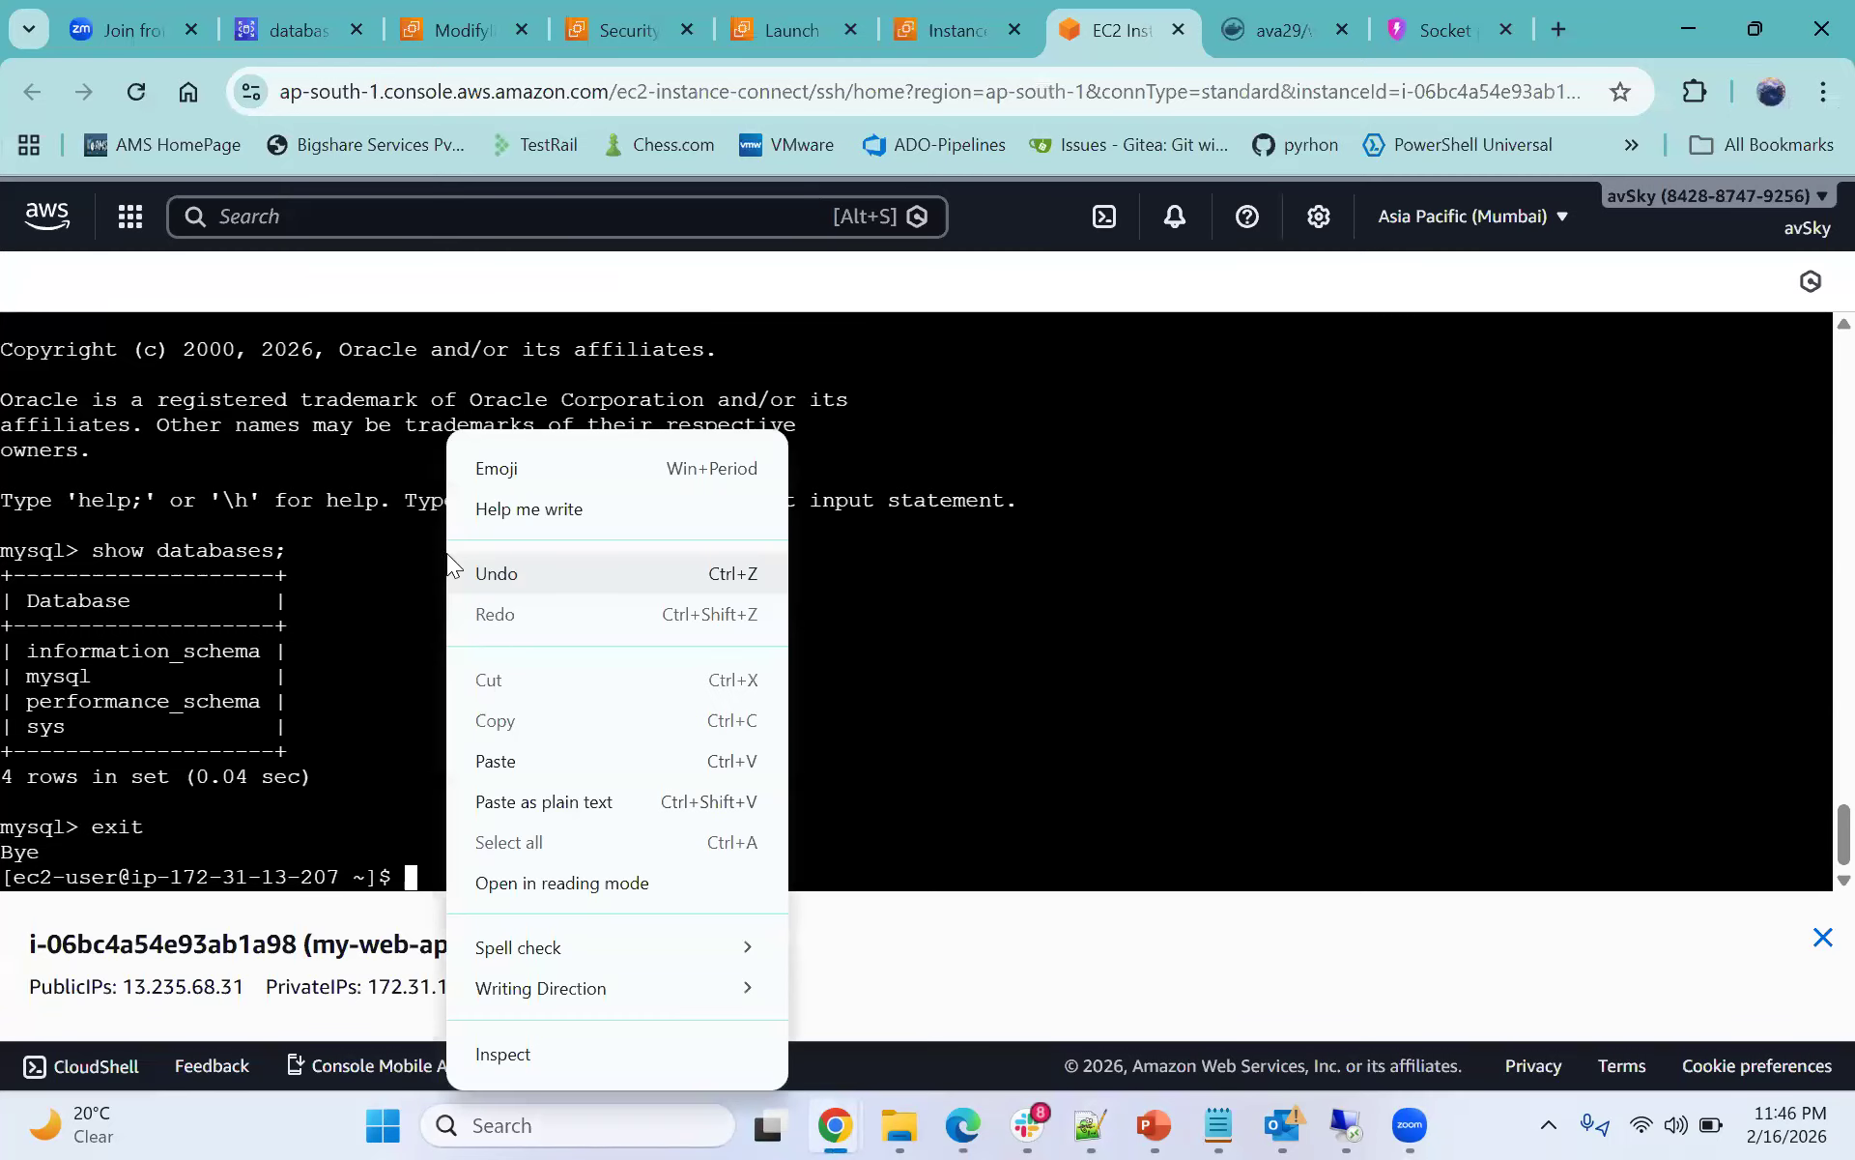
pyautogui.click(520, 758)
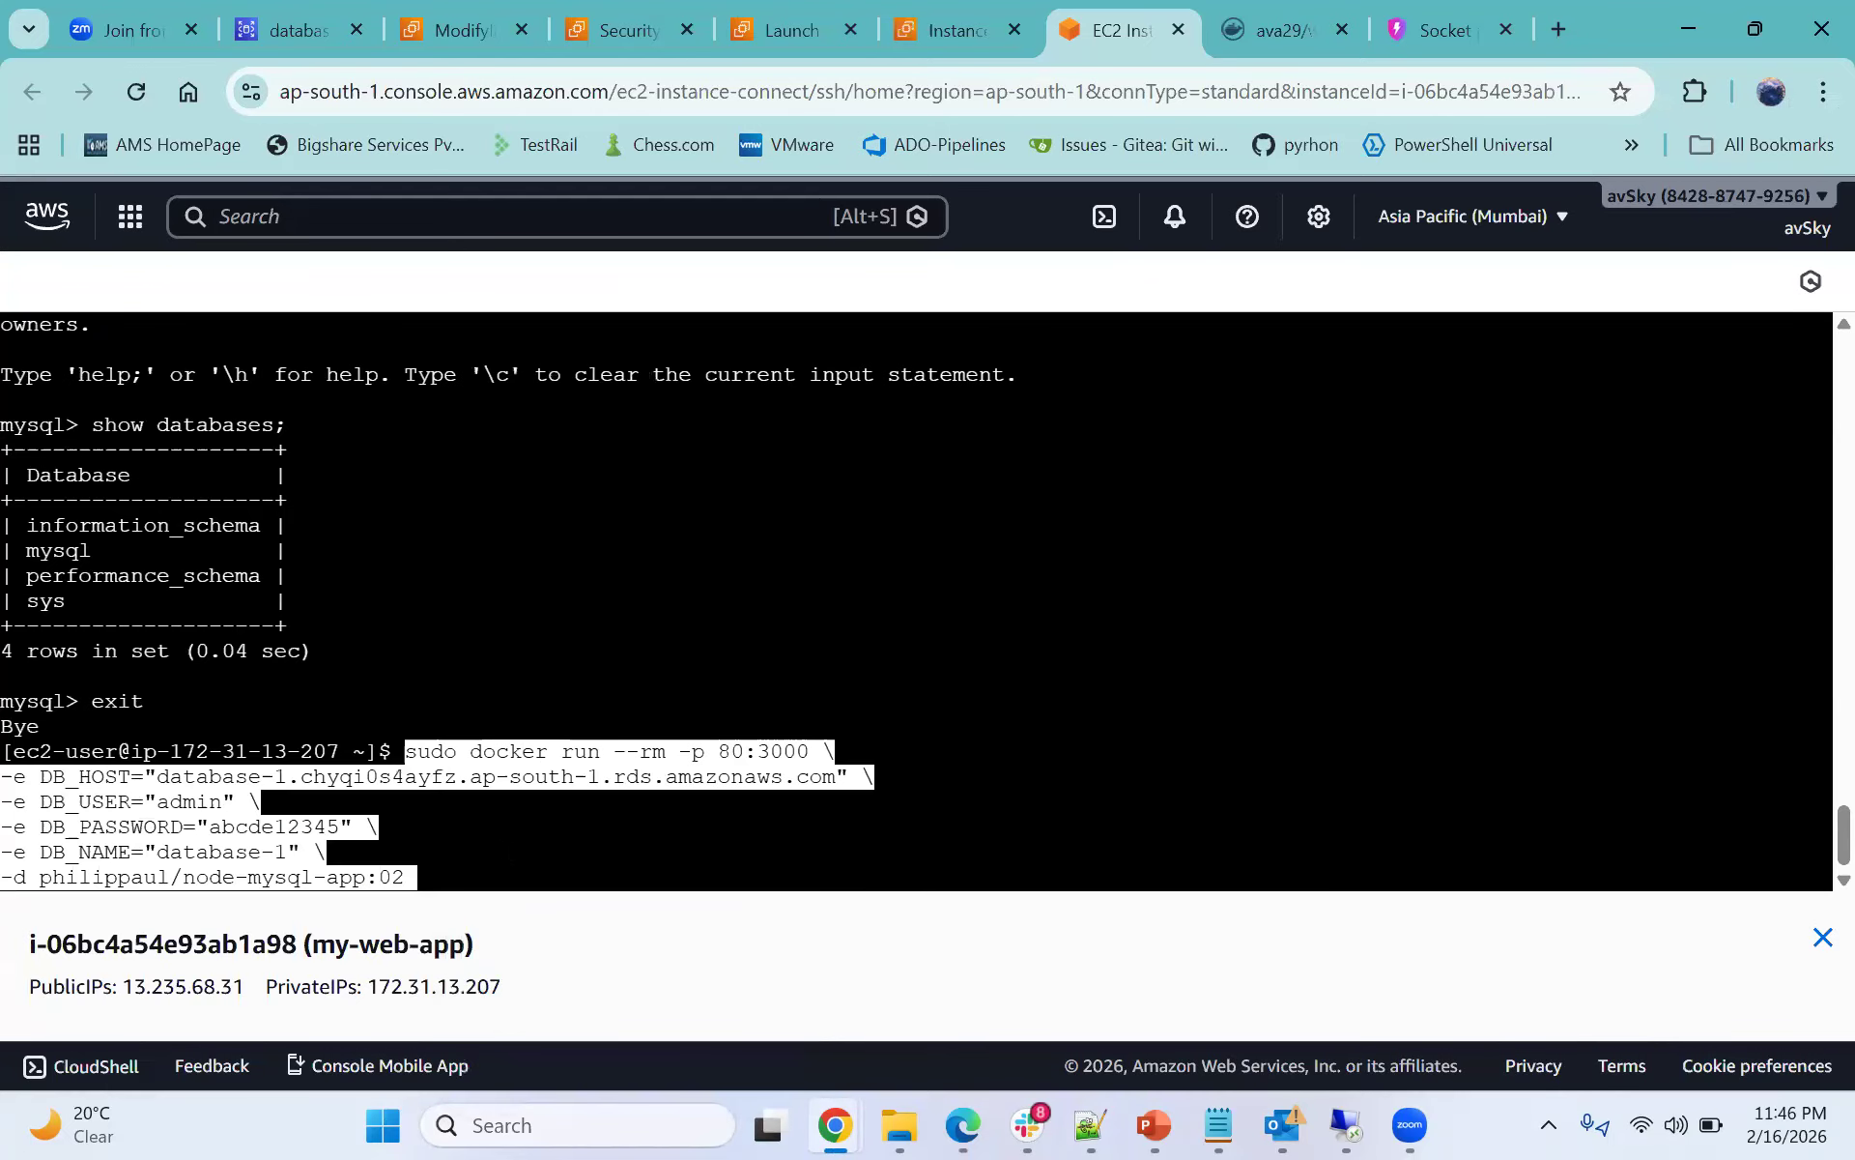
pyautogui.press('Return')
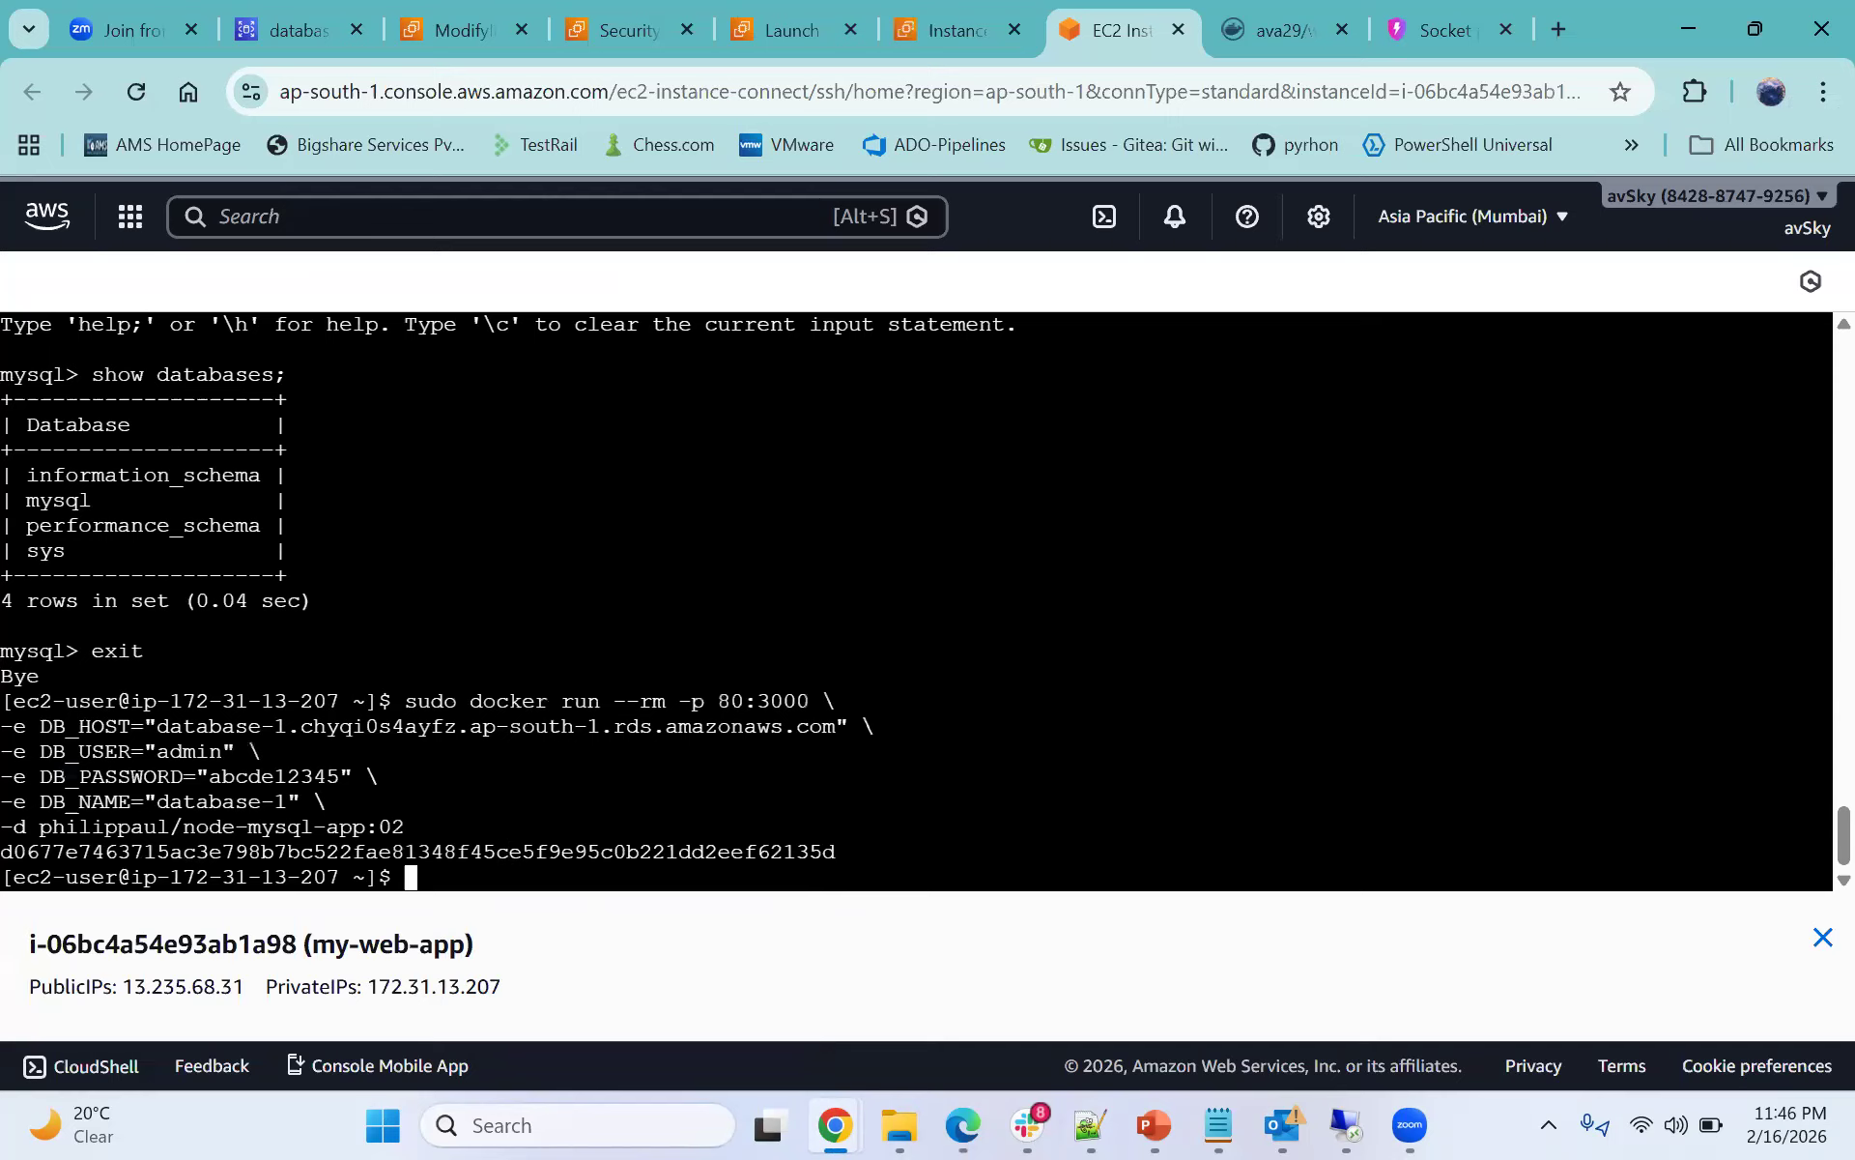
# - Copy the instance's public IP and open 13.235.68.31 in a new browser tab
pyautogui.moveTo(118, 850); pyautogui.dragTo(652, 851)
pyautogui.click(708, 851)
pyautogui.moveTo(135, 986); pyautogui.dragTo(247, 995)
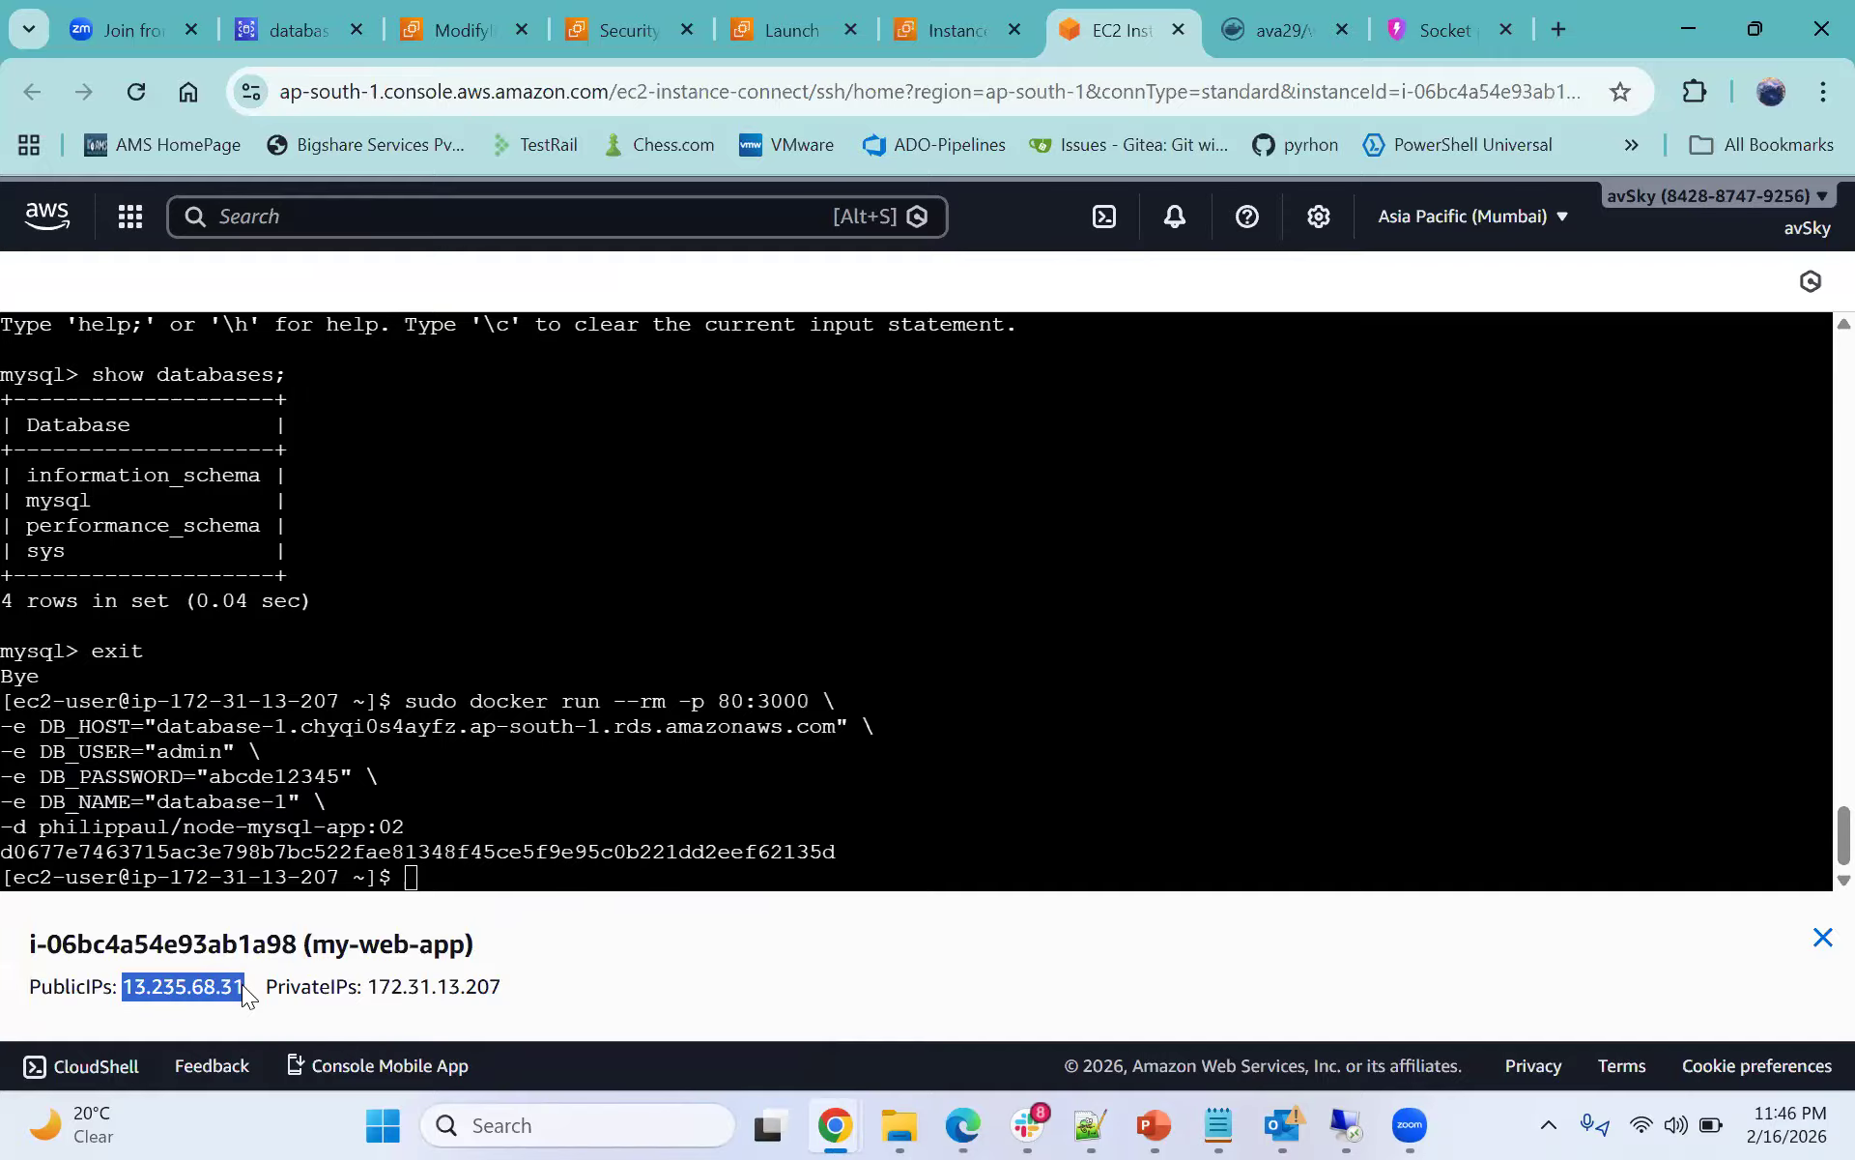
pyautogui.click(1570, 33)
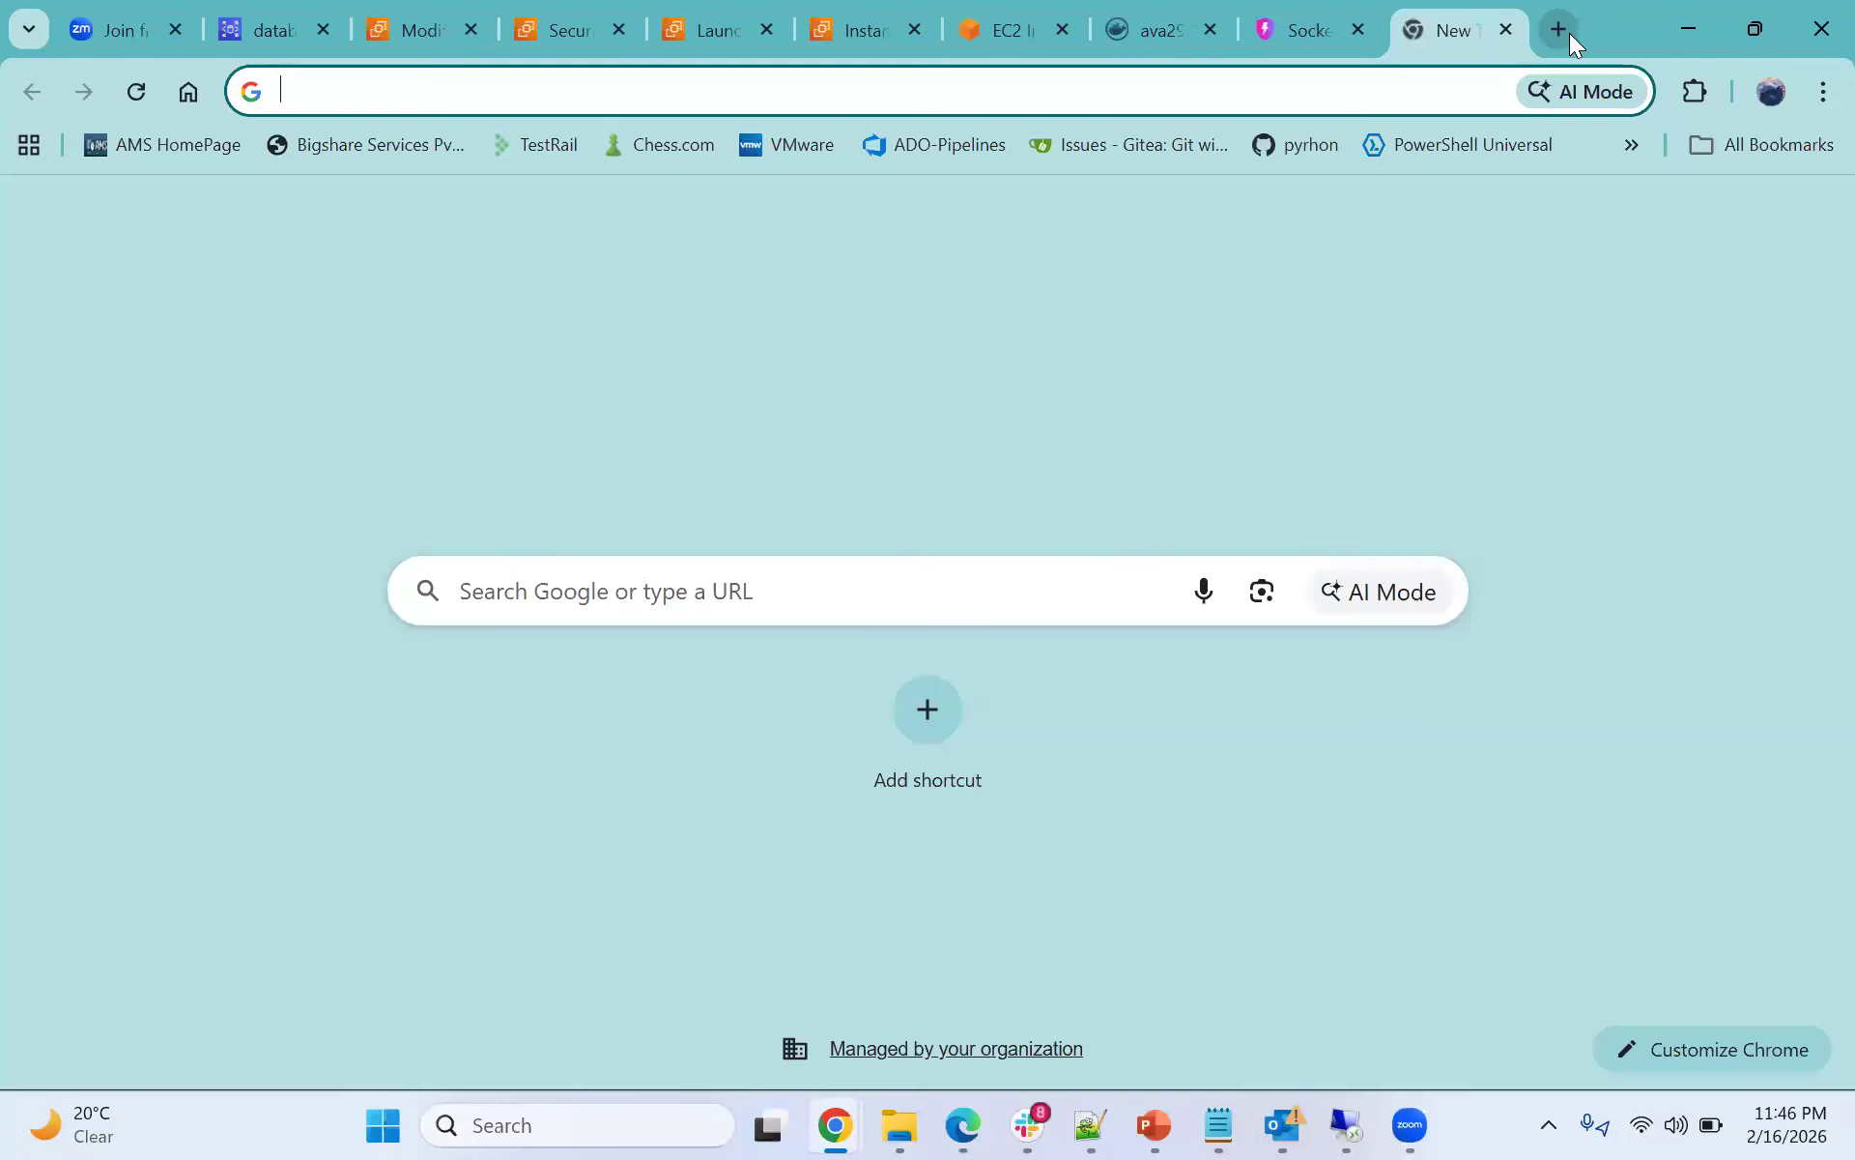
pyautogui.write('13.235.68.31')
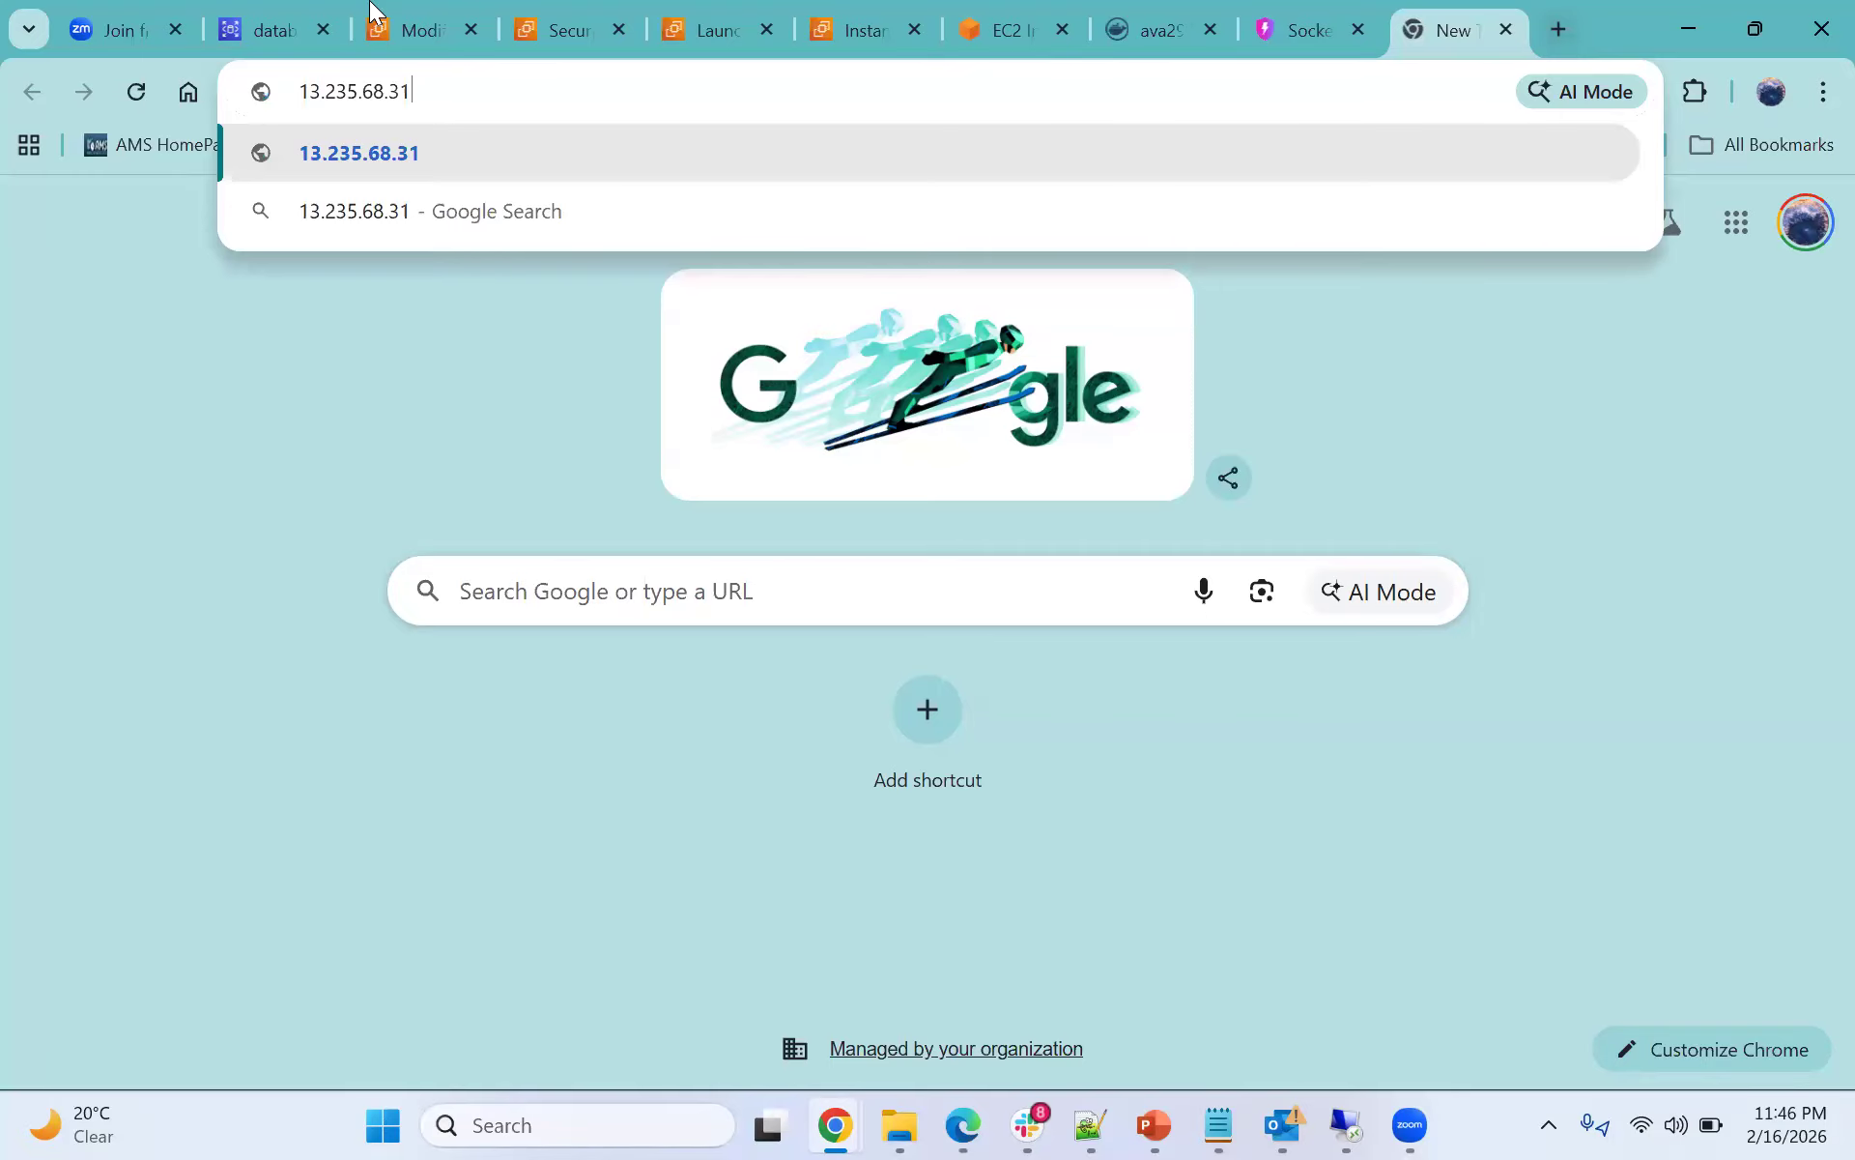
pyautogui.press('Escape')
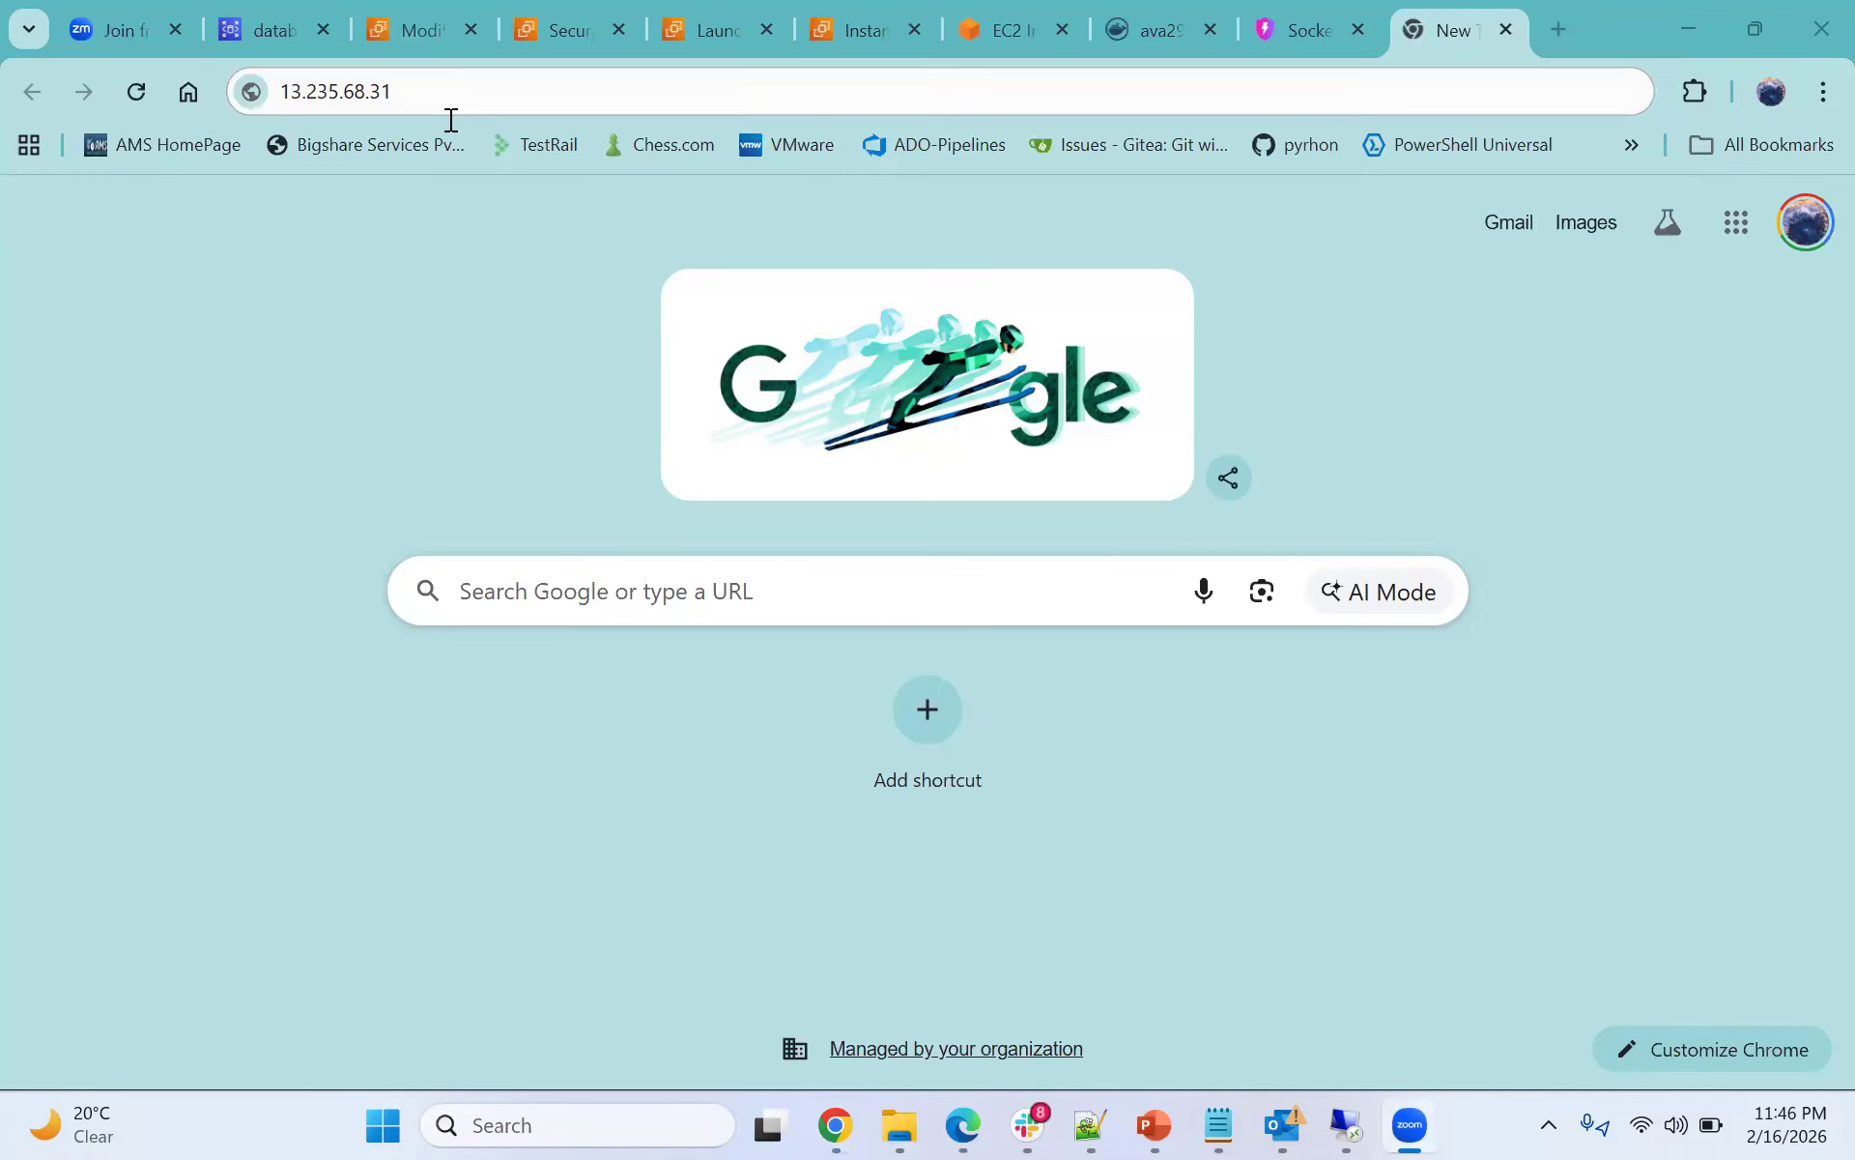
pyautogui.press('Return')
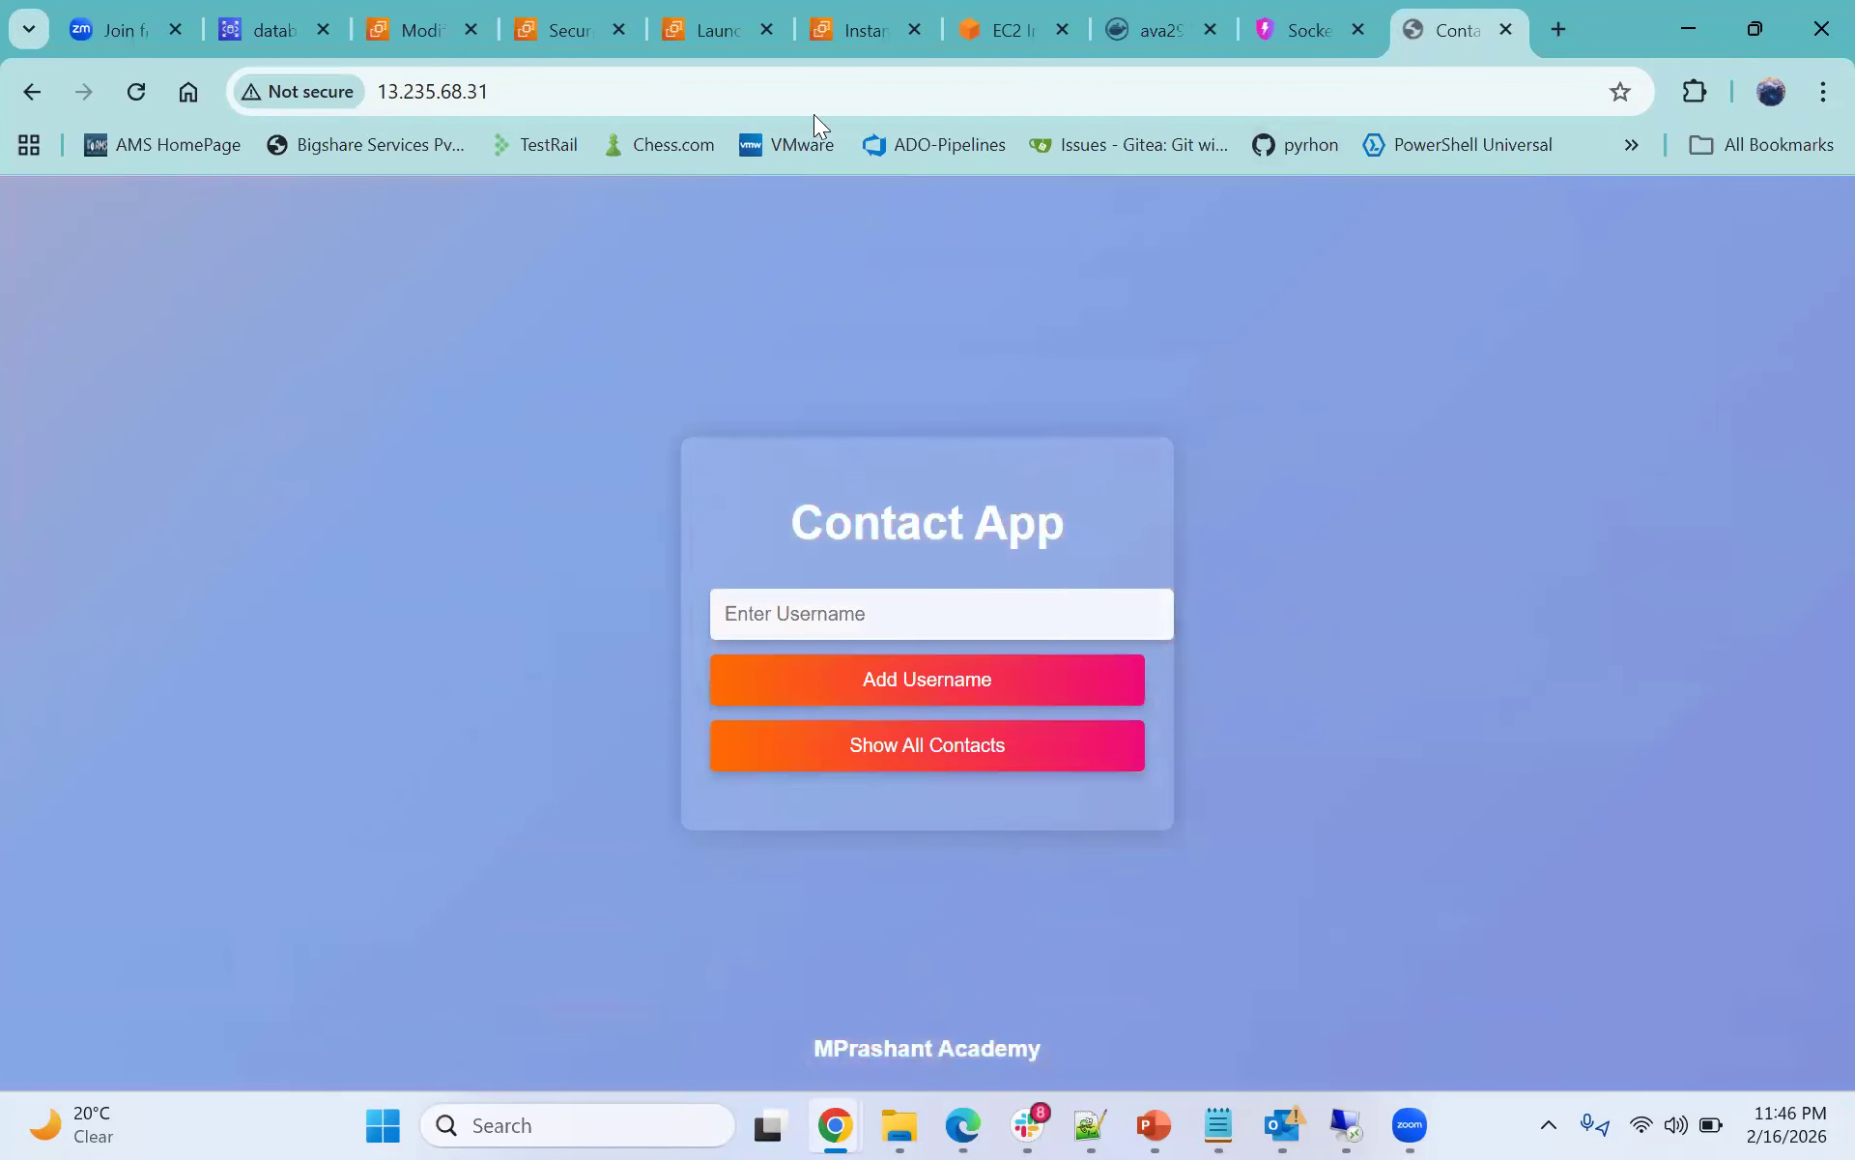
# - Add an e-mail address as a username in the Contact App and list all contacts
pyautogui.click(1007, 29)
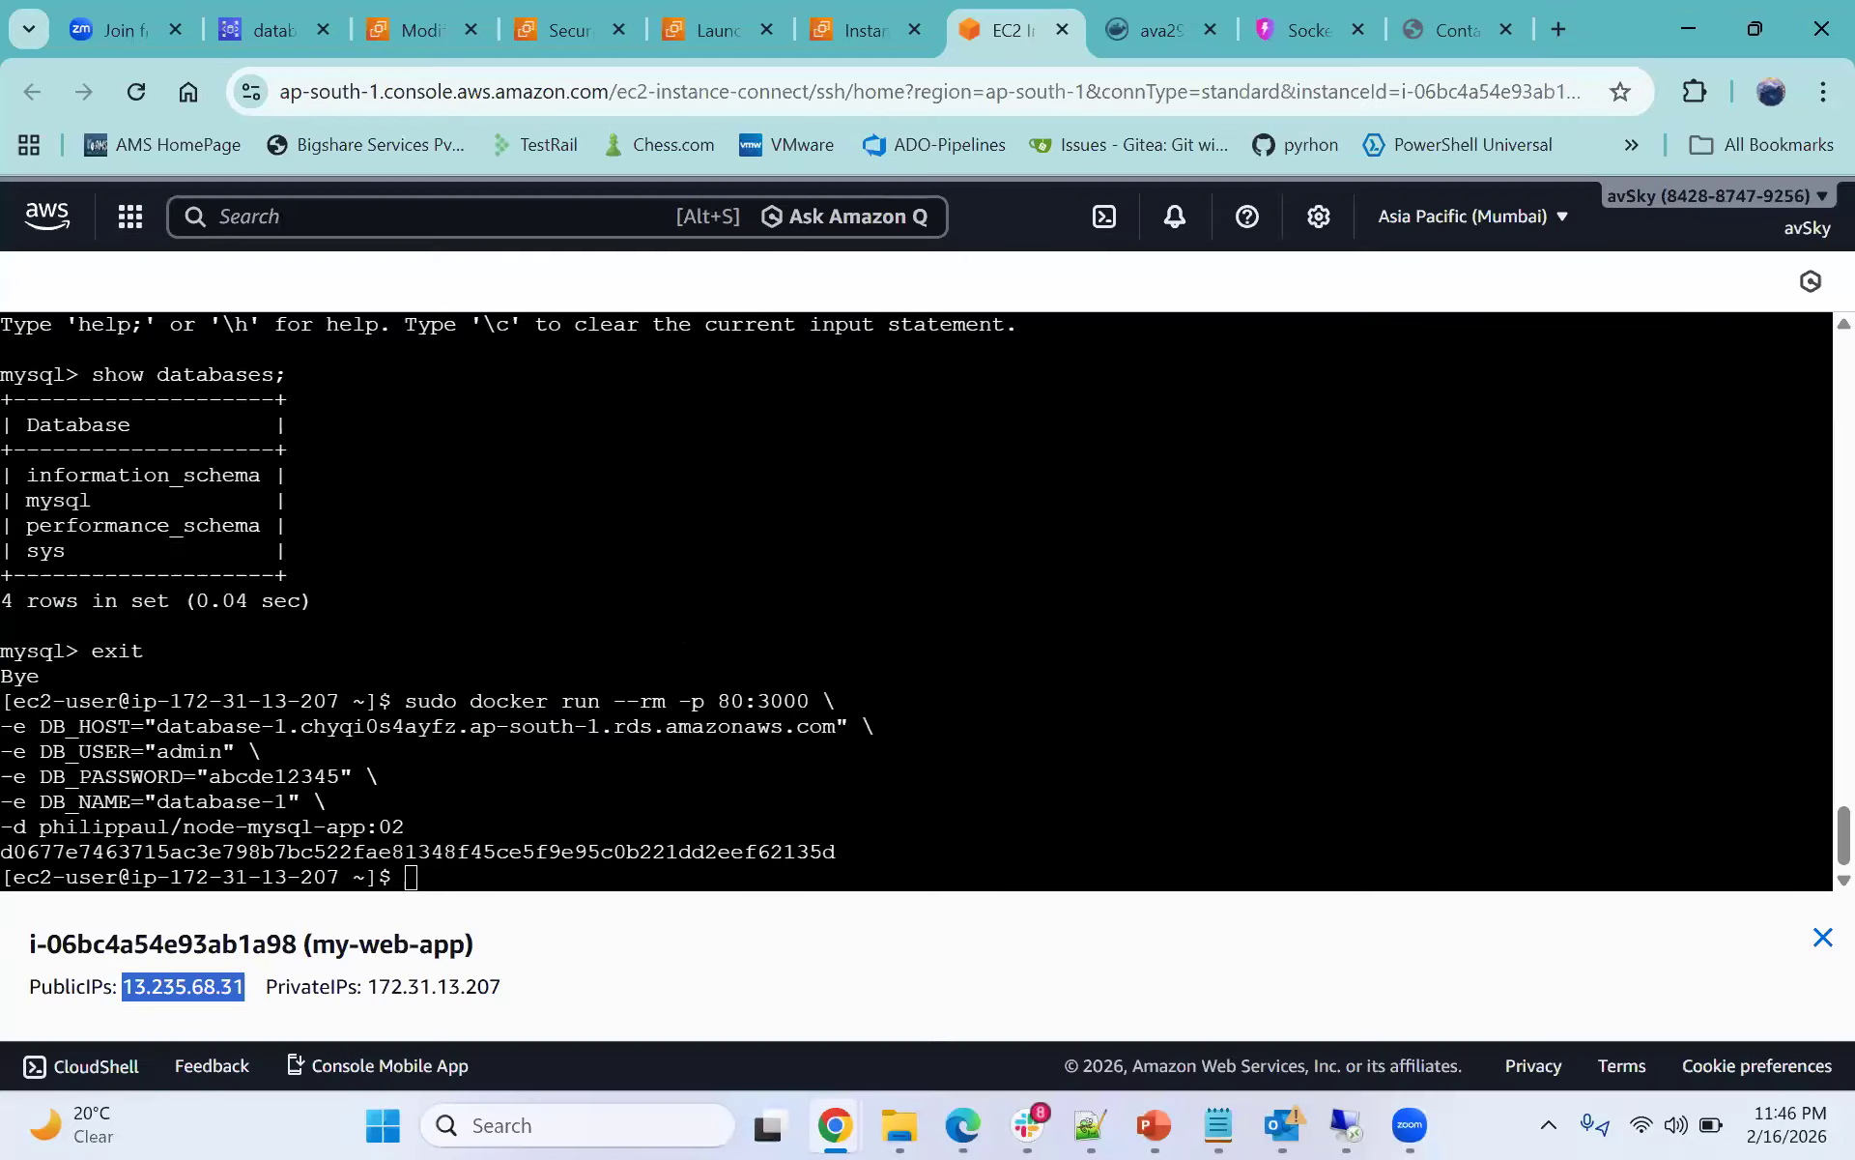
pyautogui.click(1411, 35)
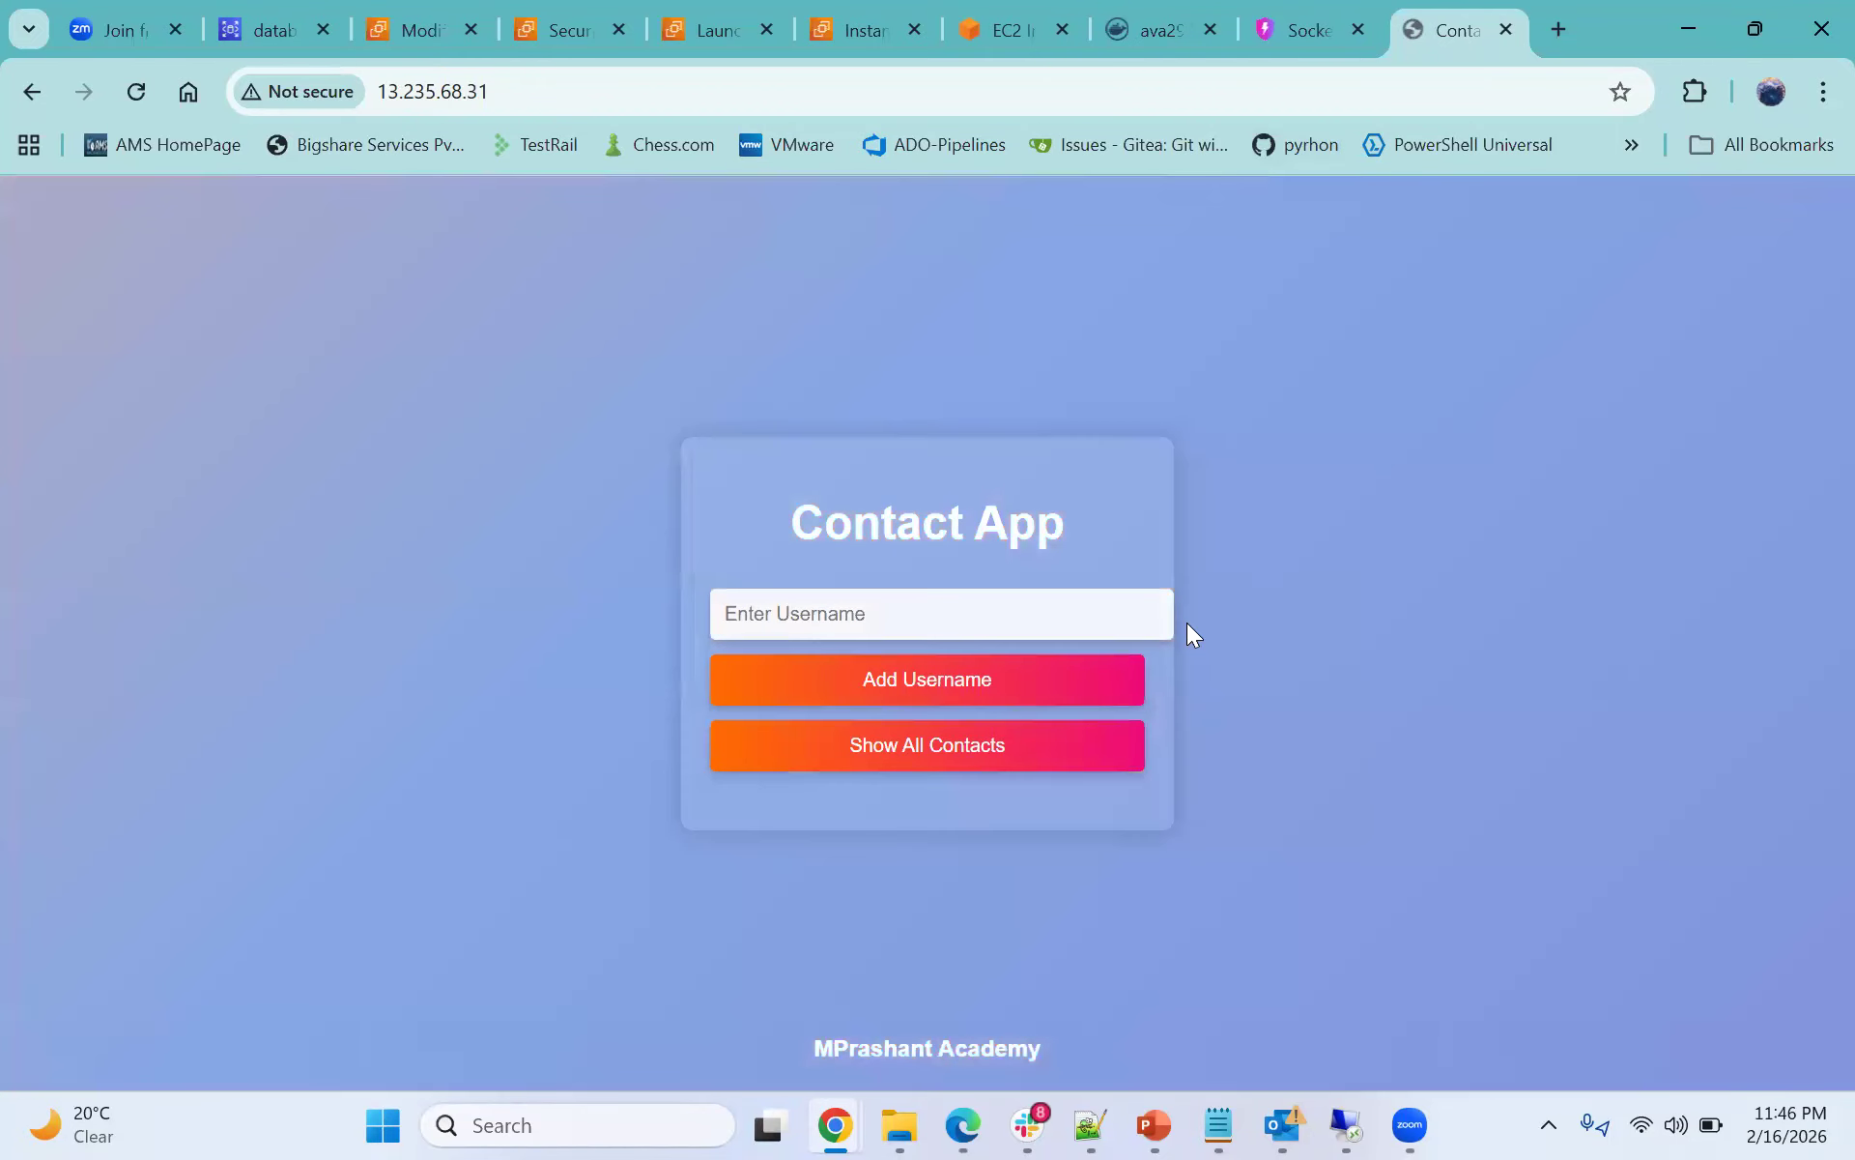
pyautogui.click(926, 623)
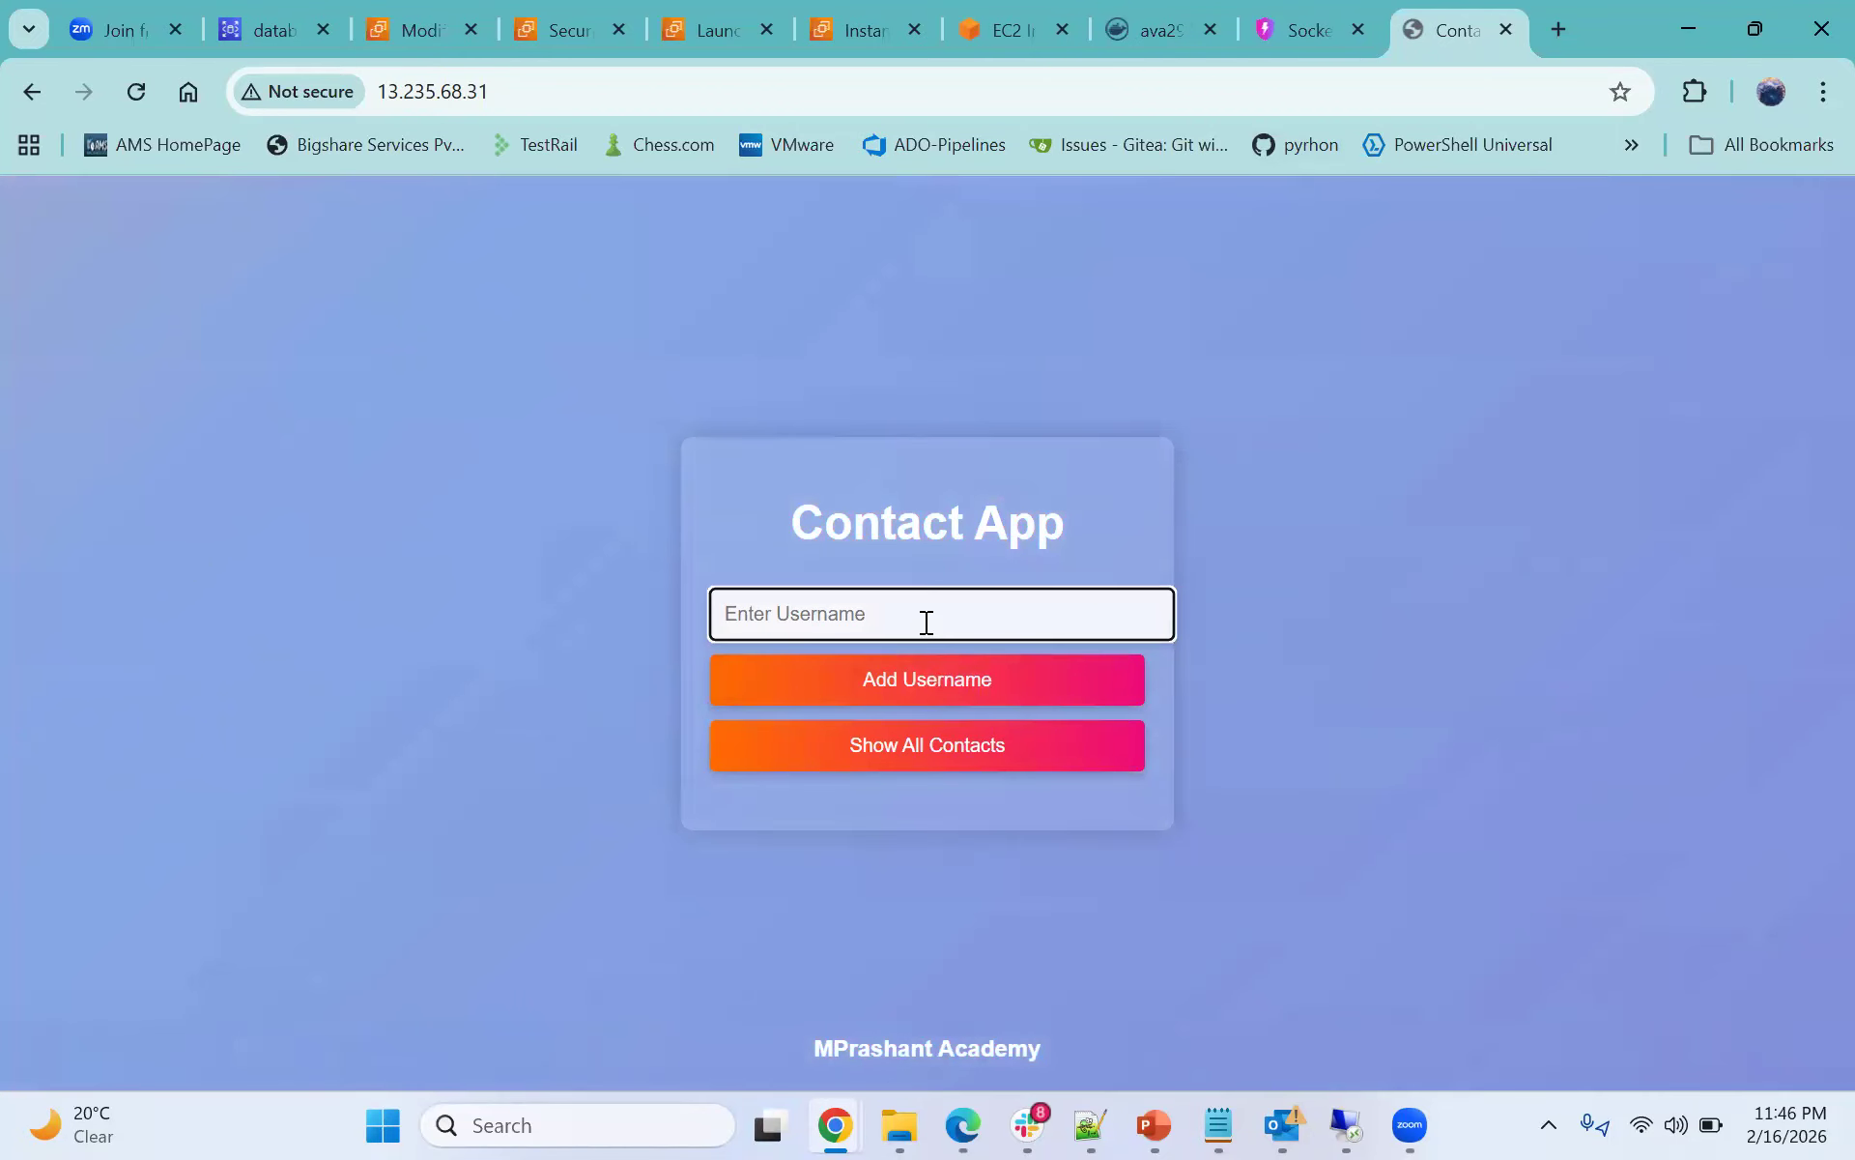
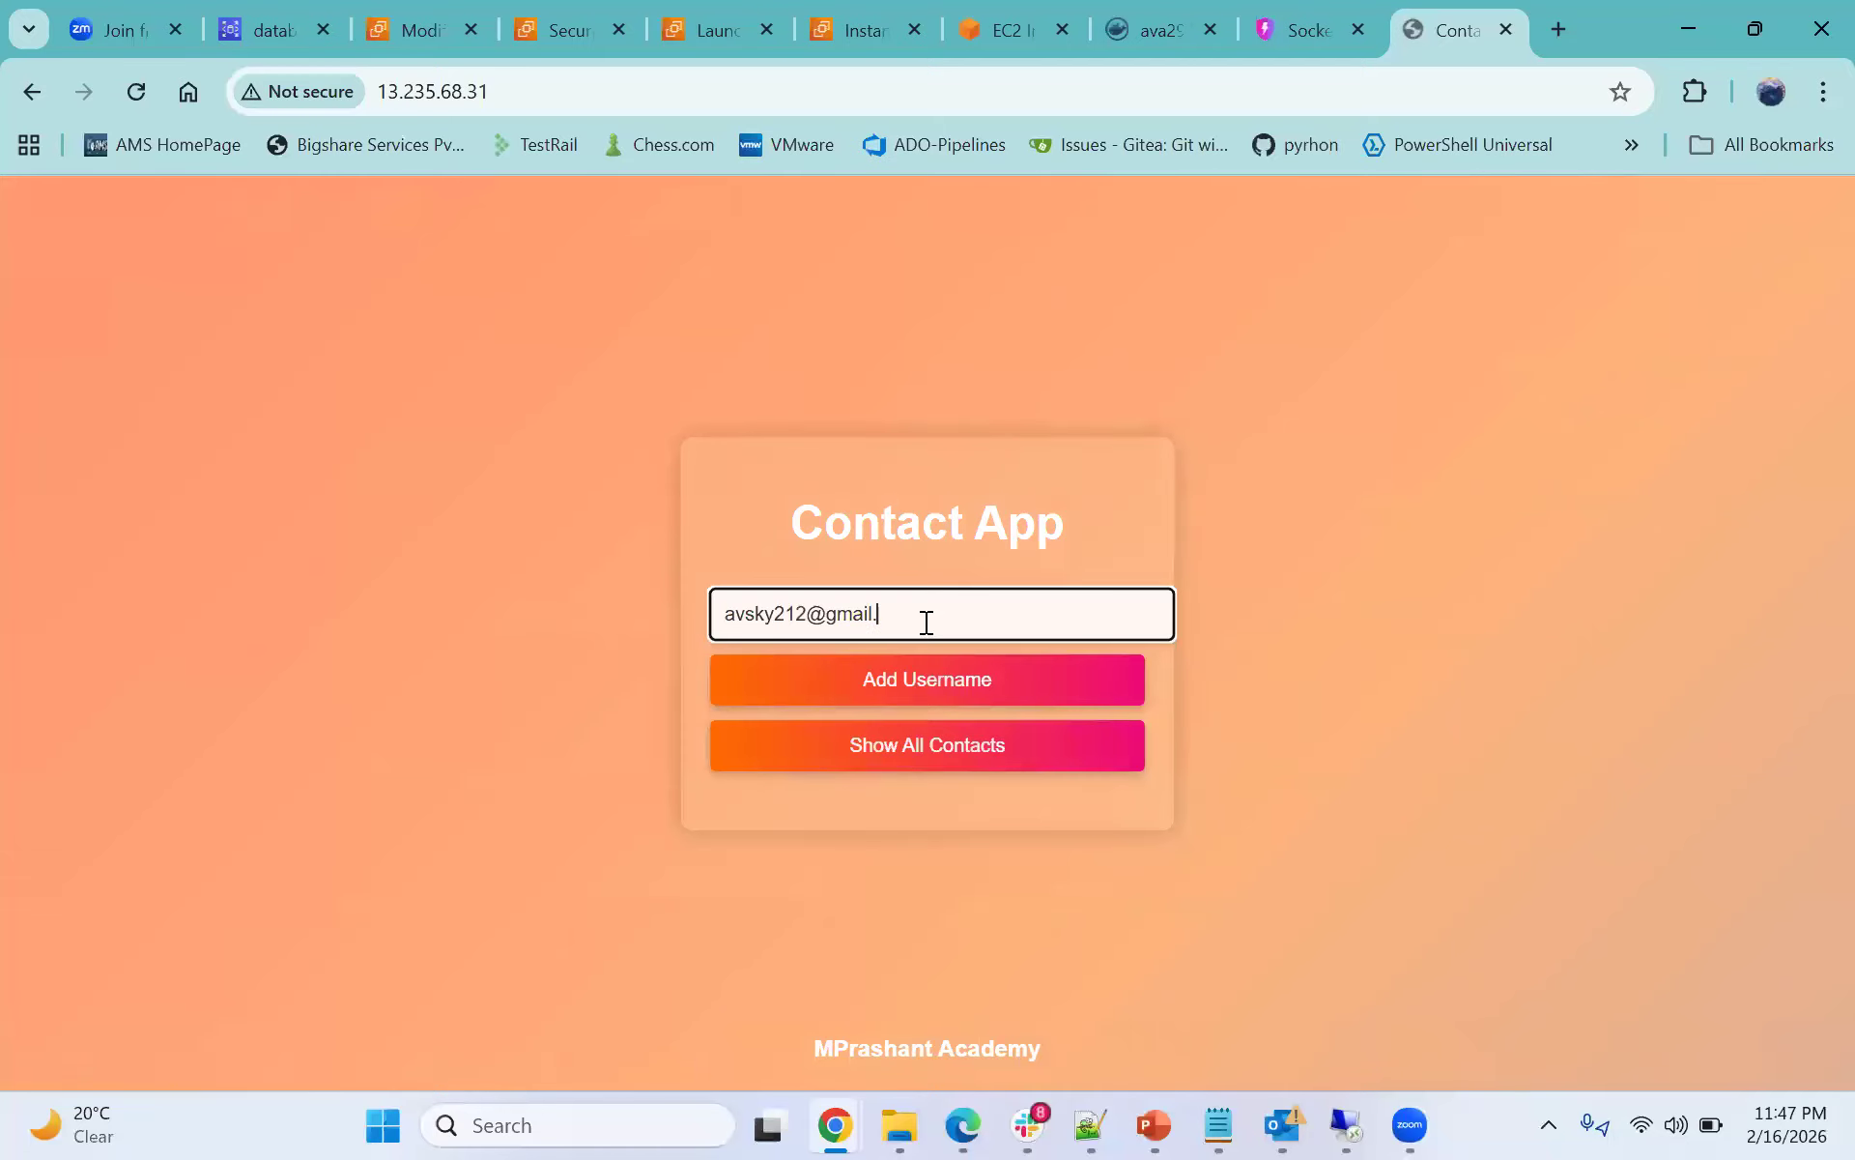
pyautogui.click(930, 710)
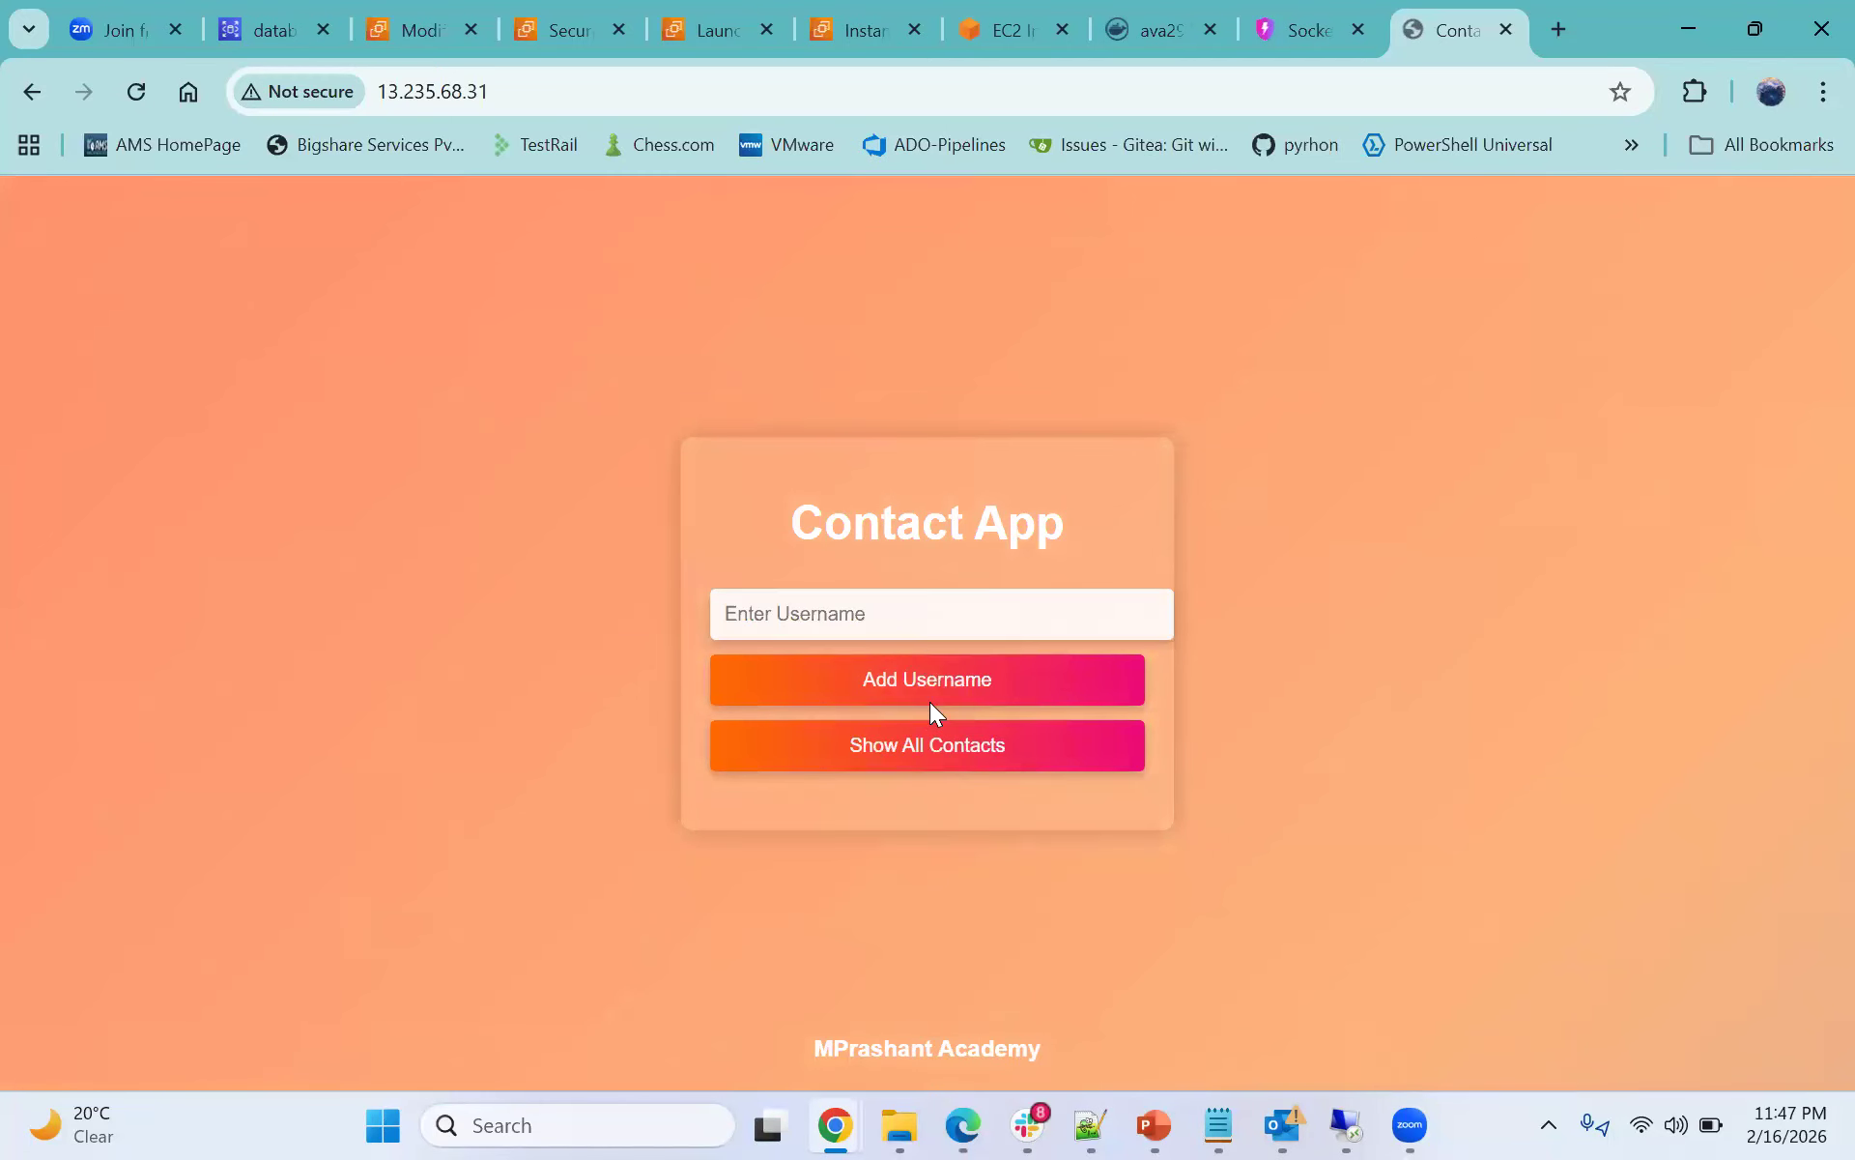
pyautogui.click(949, 742)
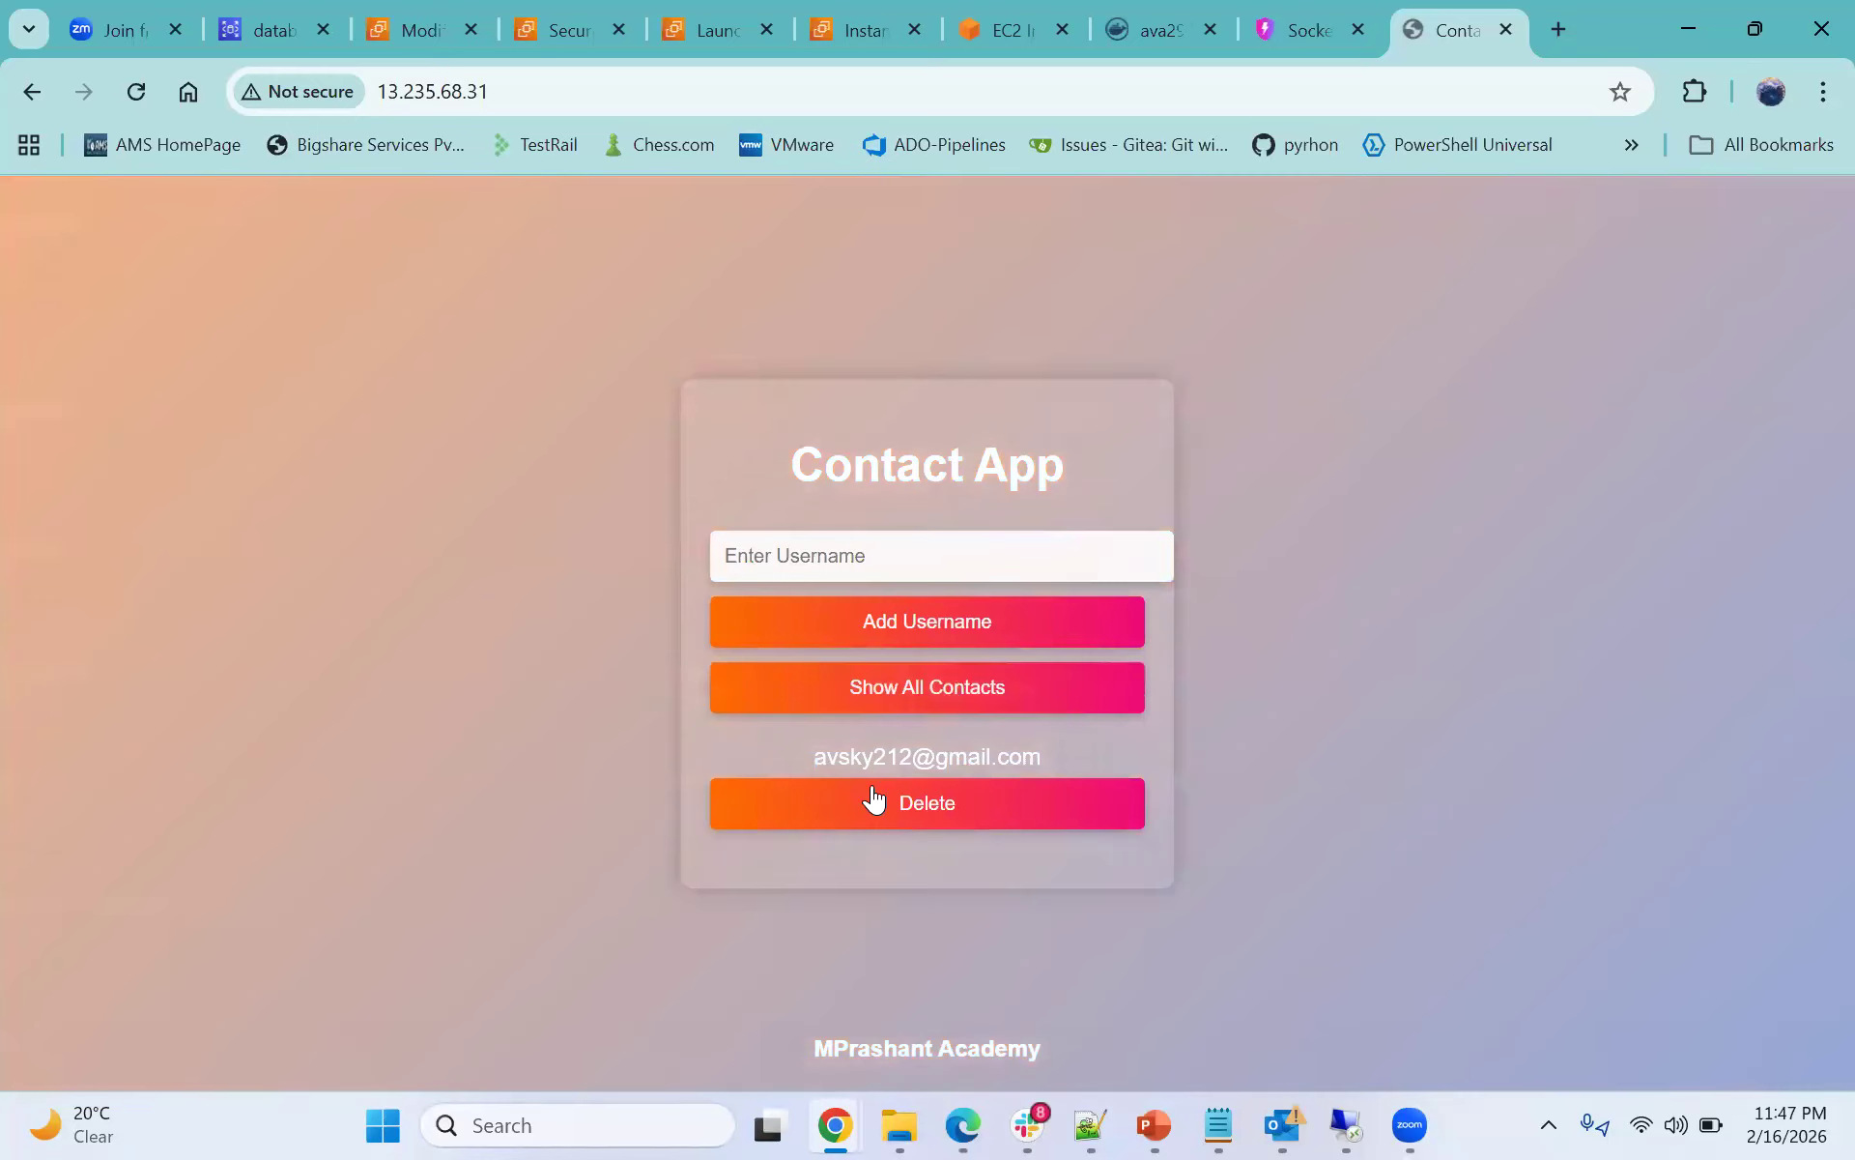
# - Add a second e-mail address as a contact username and show all contacts again
pyautogui.tripleClick(848, 751)
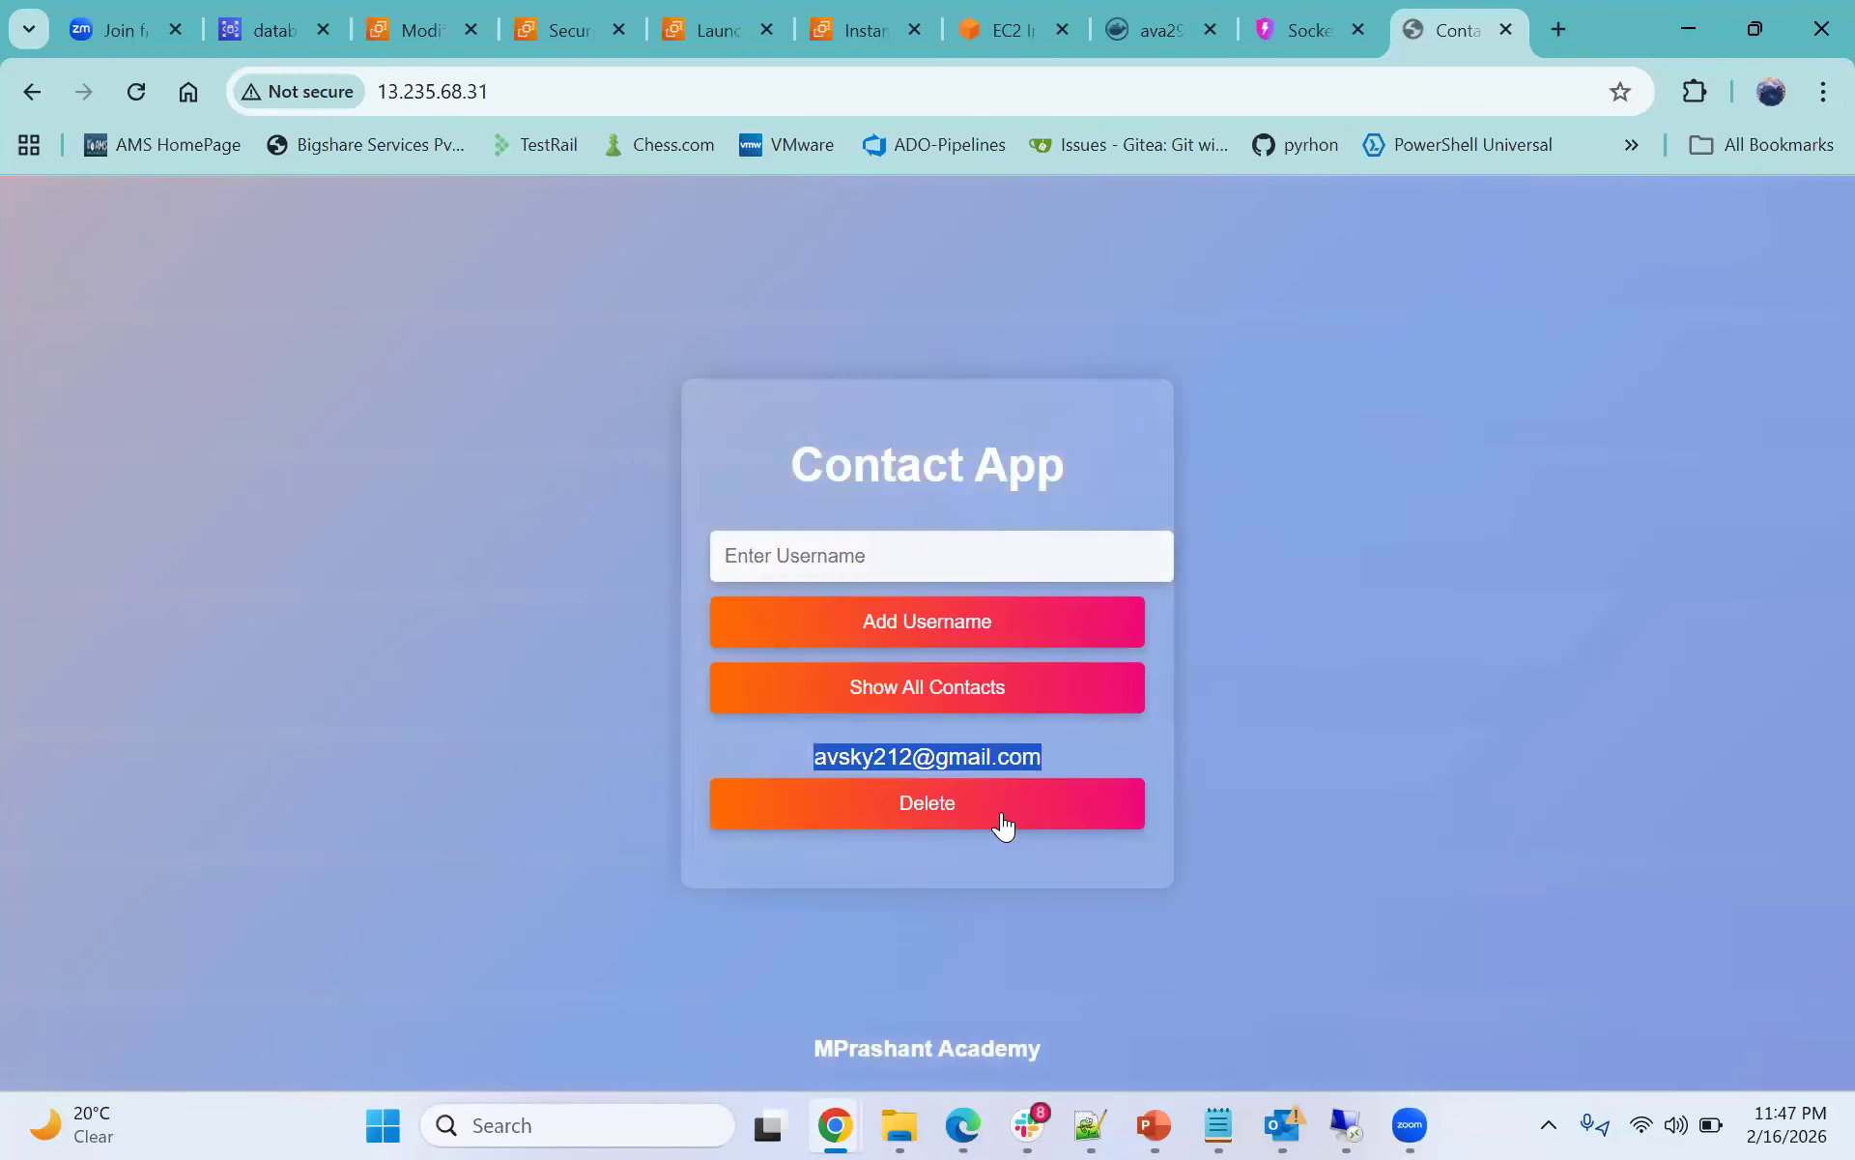
pyautogui.click(915, 558)
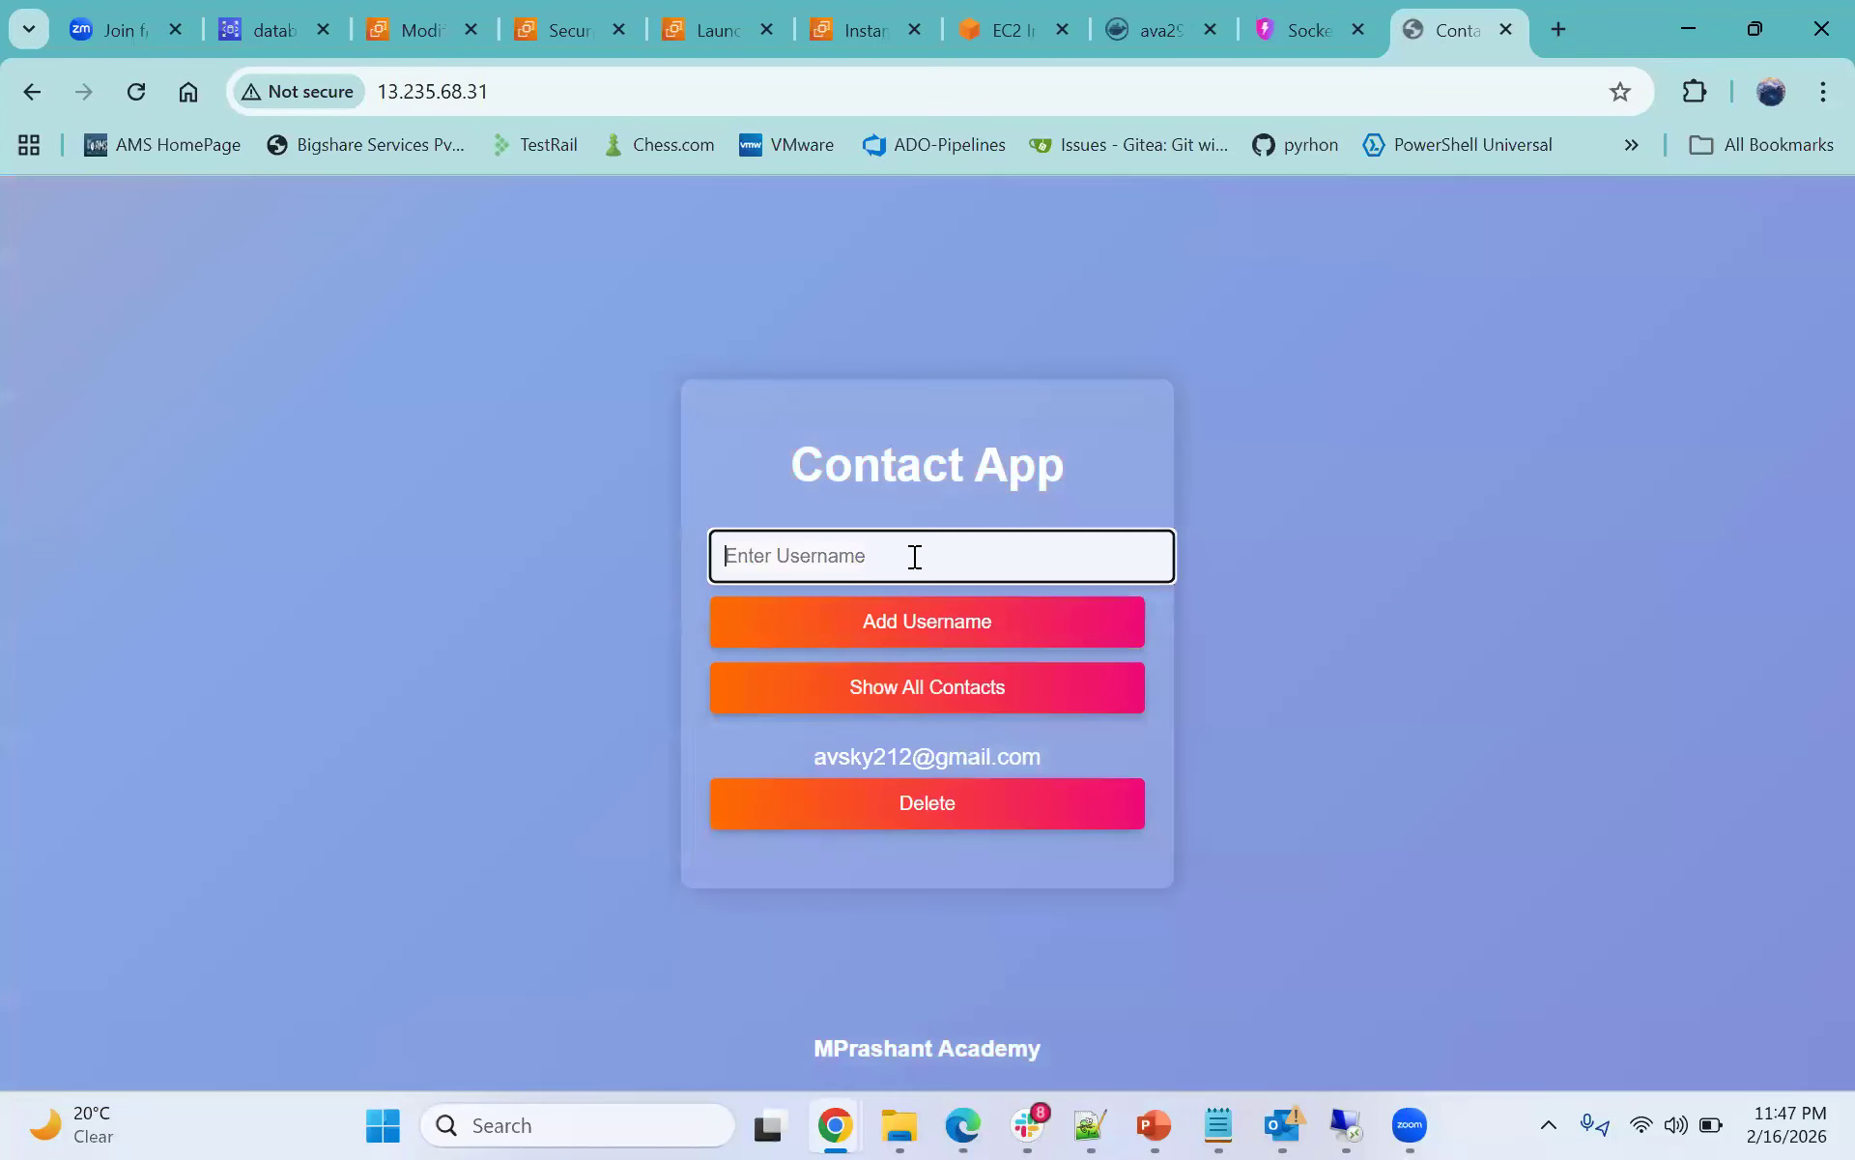
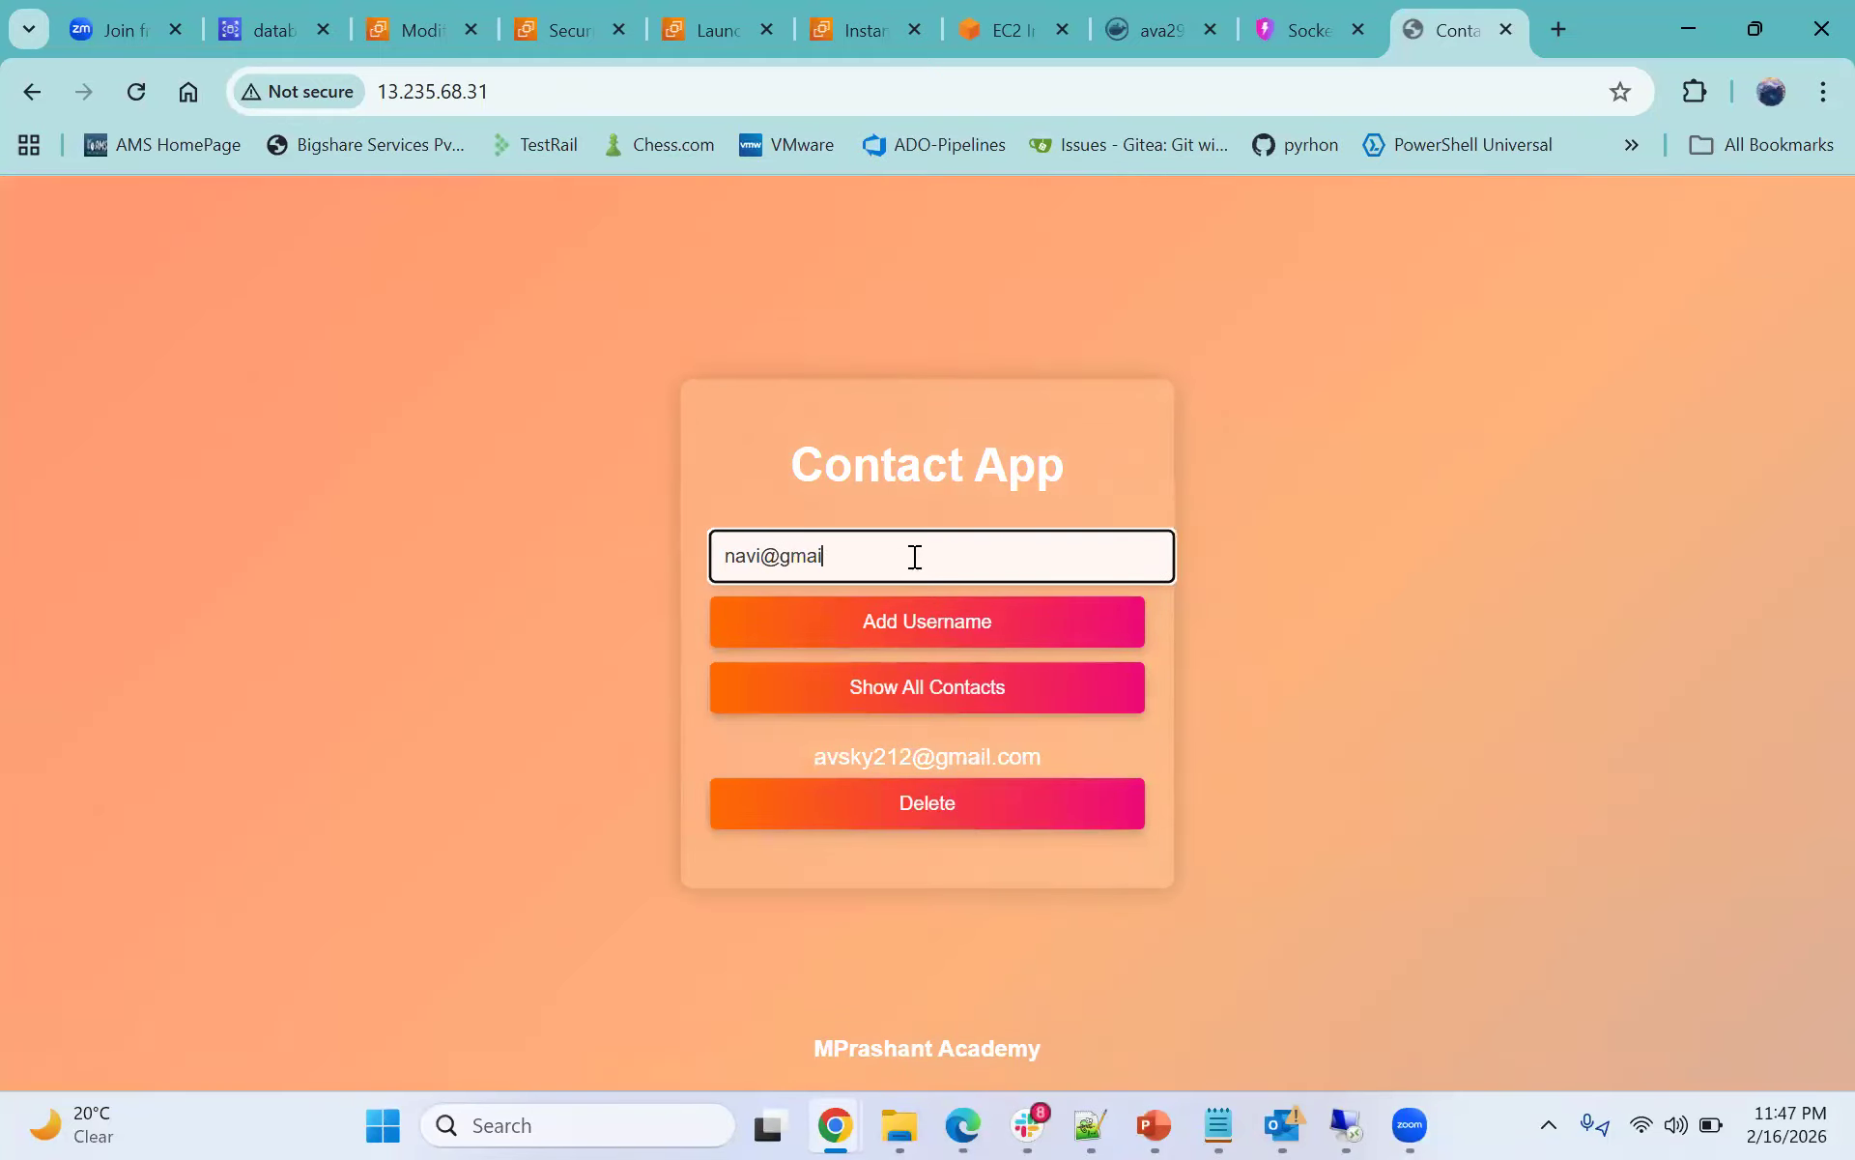
pyautogui.click(937, 618)
pyautogui.click(961, 773)
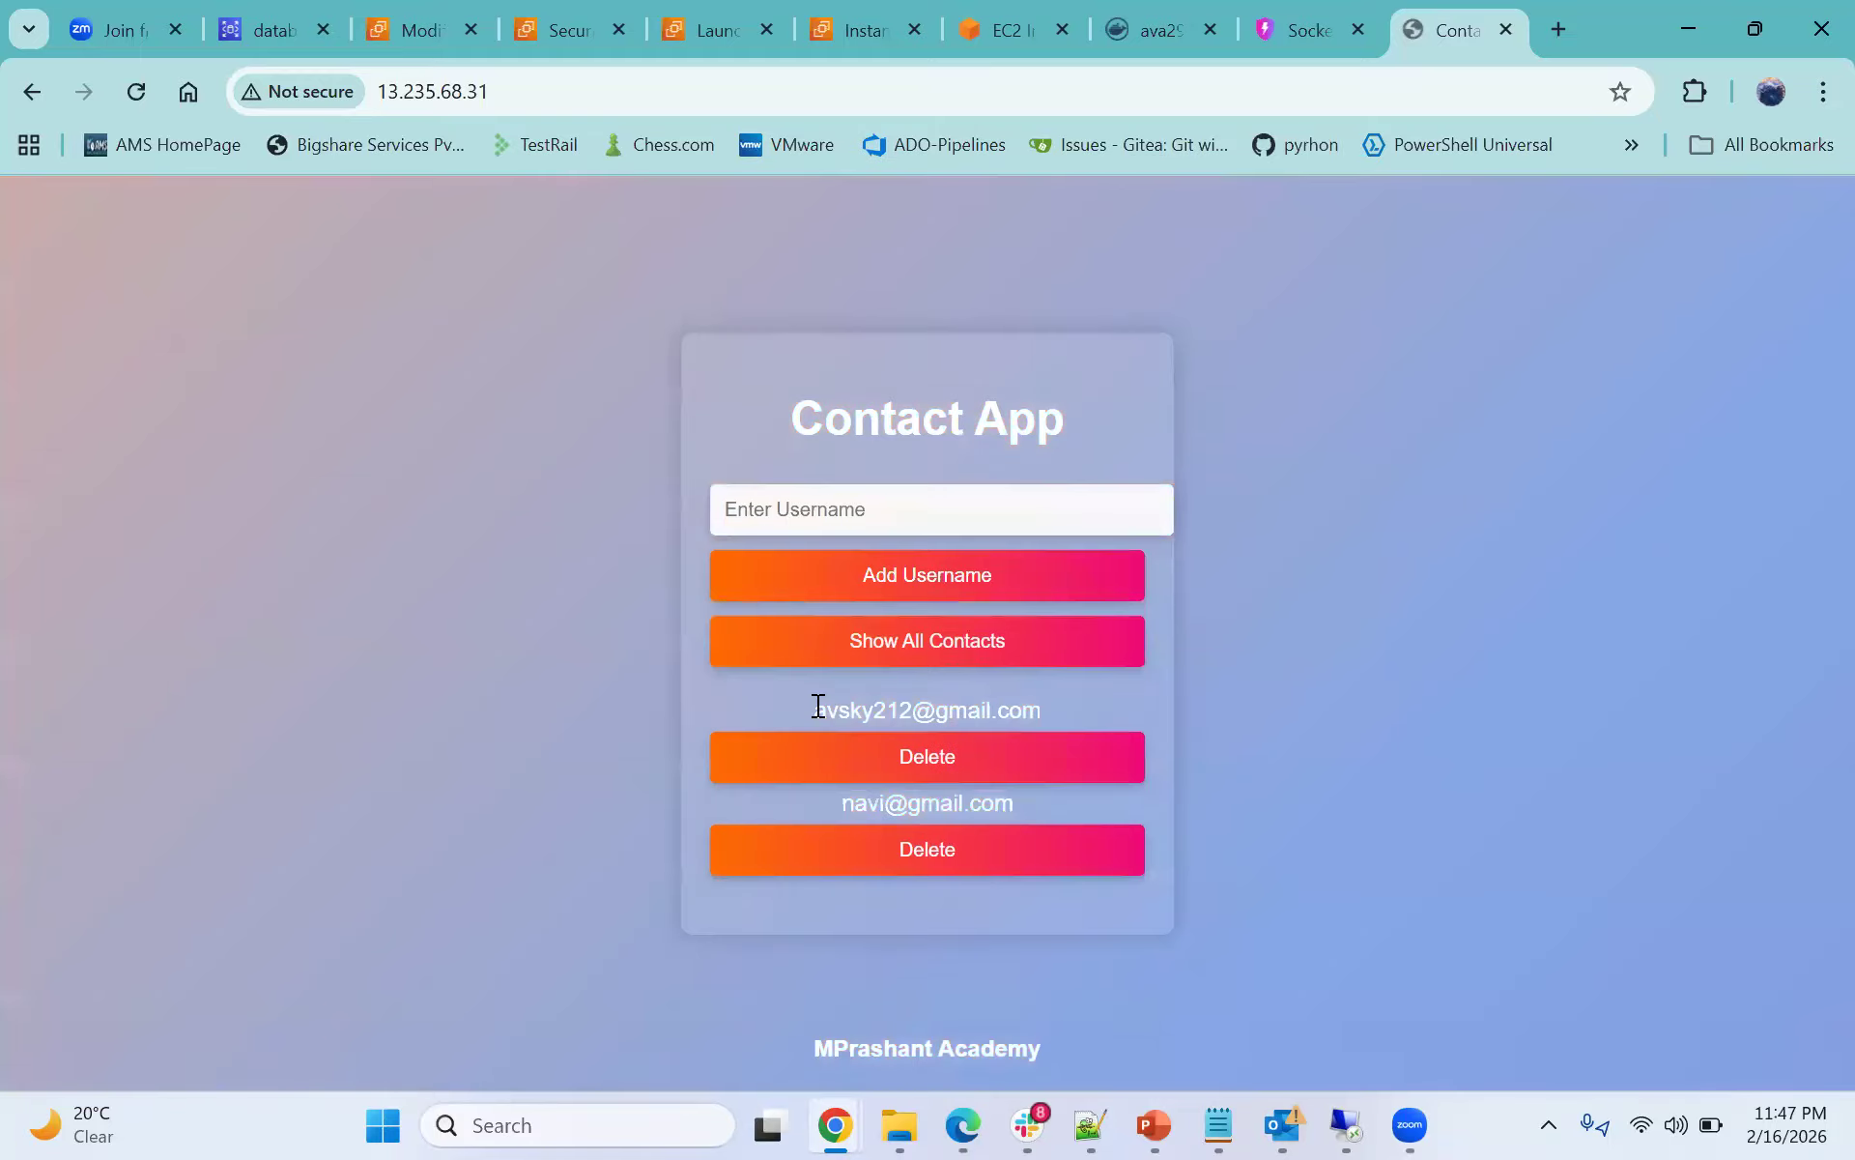
pyautogui.moveTo(814, 710); pyautogui.dragTo(1112, 715)
pyautogui.moveTo(821, 808); pyautogui.dragTo(1030, 806)
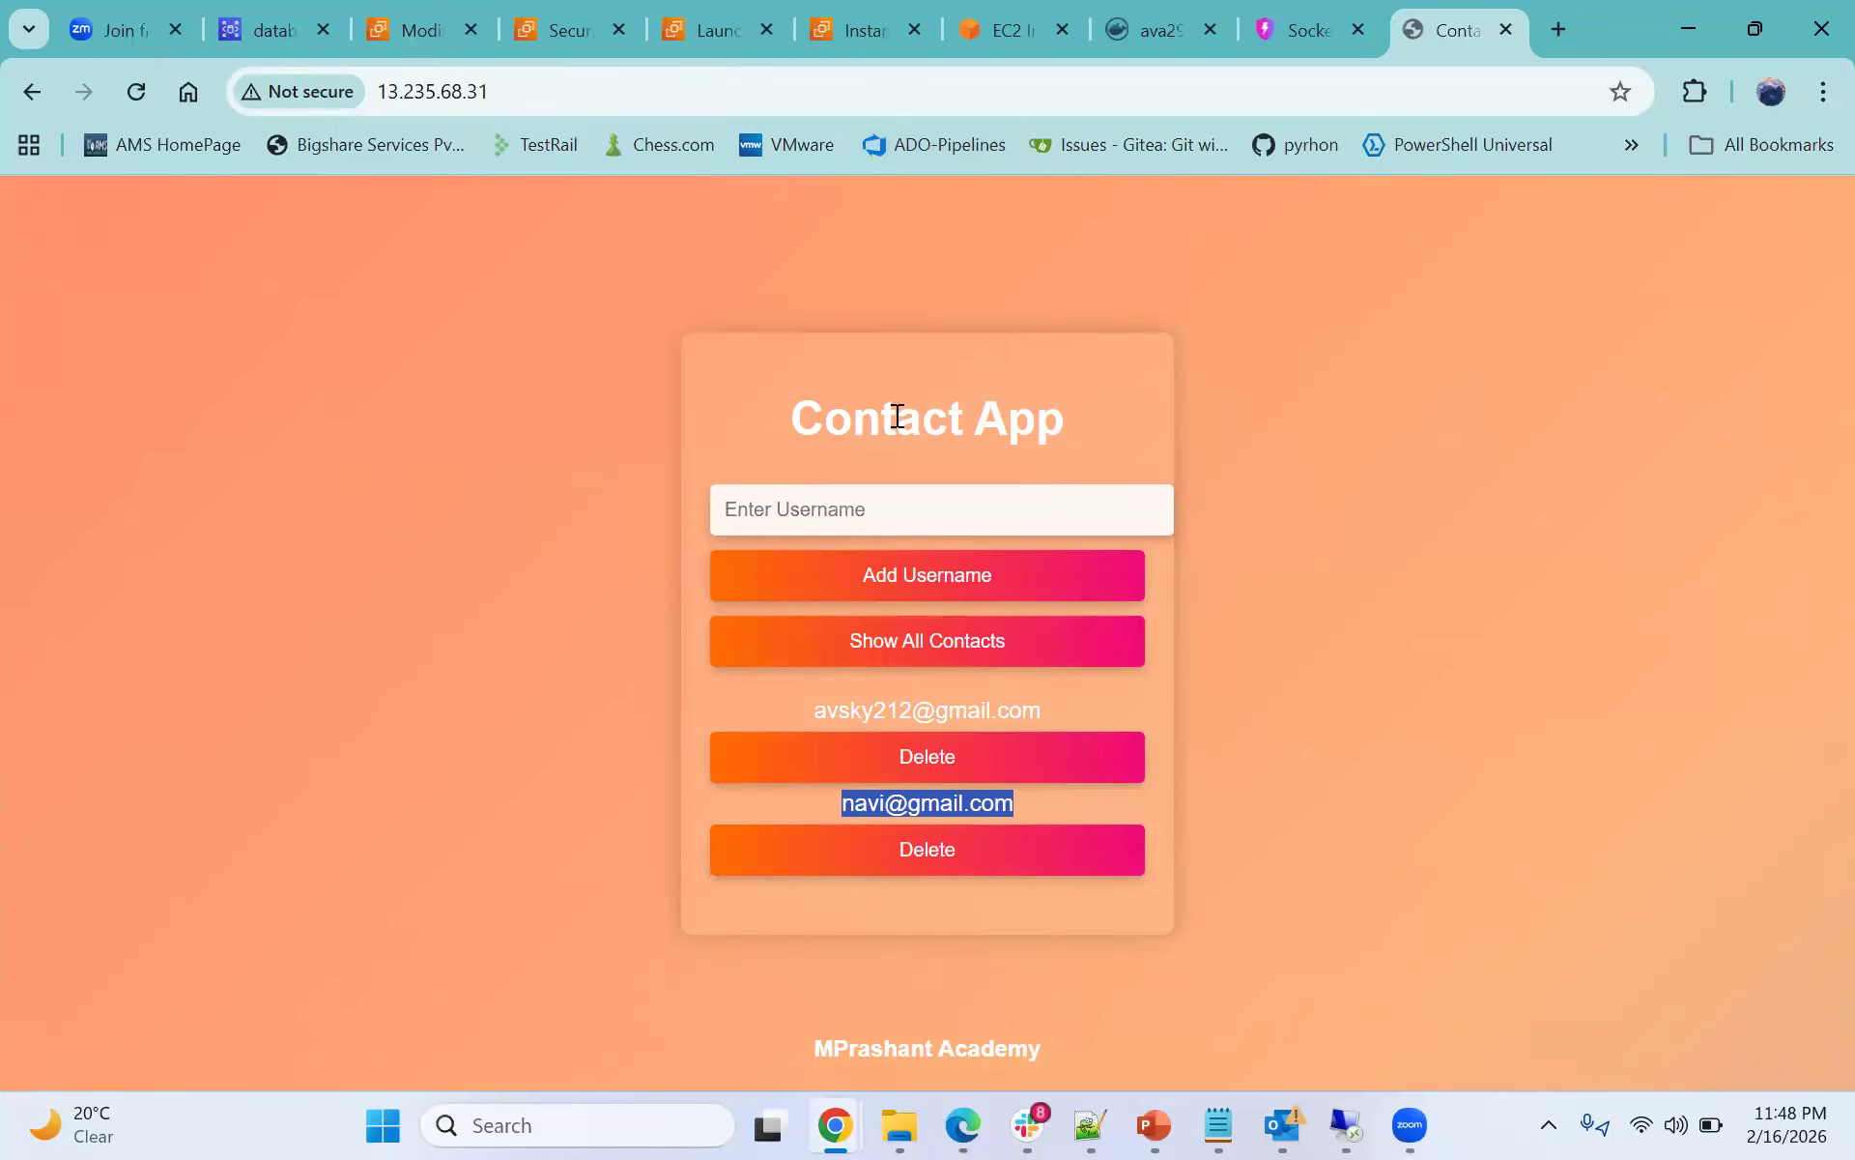
# - Switch to the database-1 details page and scroll through its connectivity and security information
pyautogui.click(274, 32)
pyautogui.scroll(-15, 1083, 570)
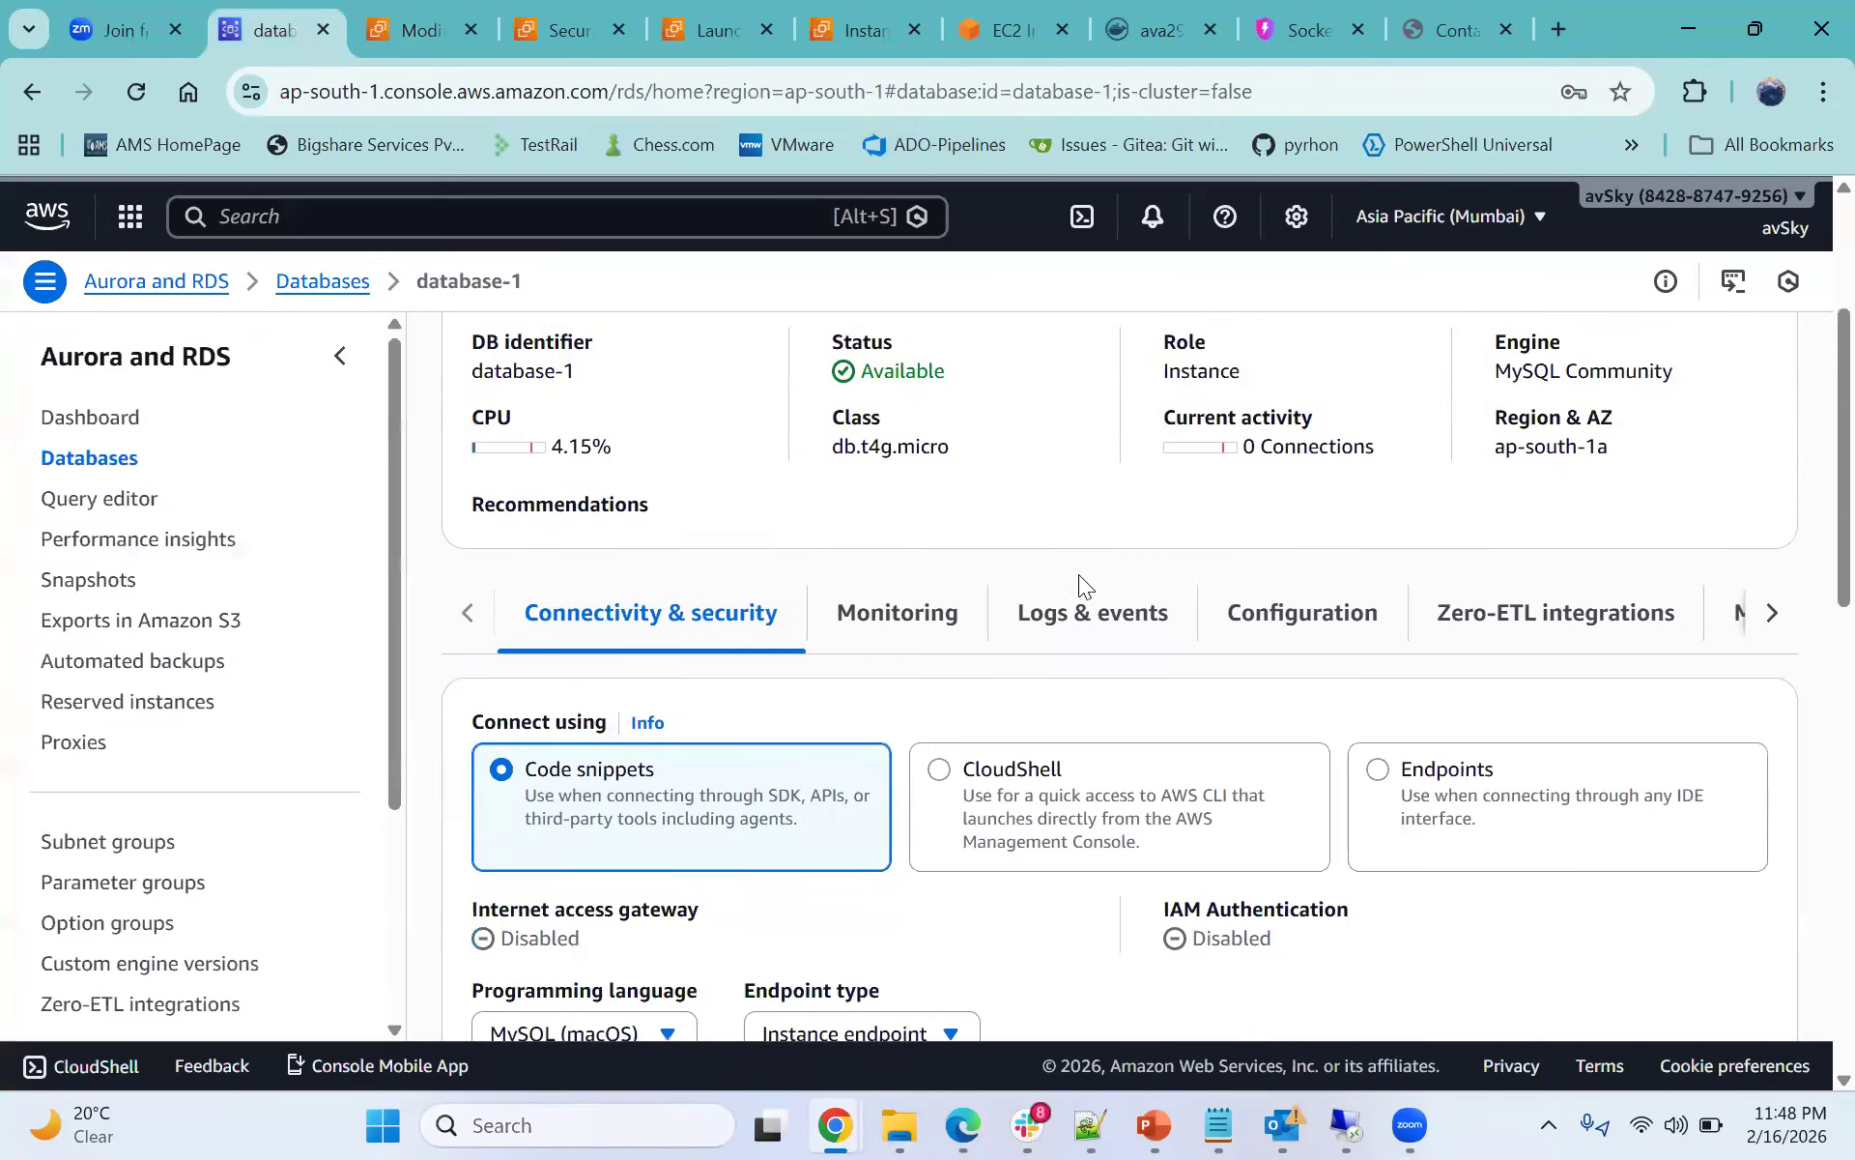
pyautogui.scroll(-2, 1034, 605)
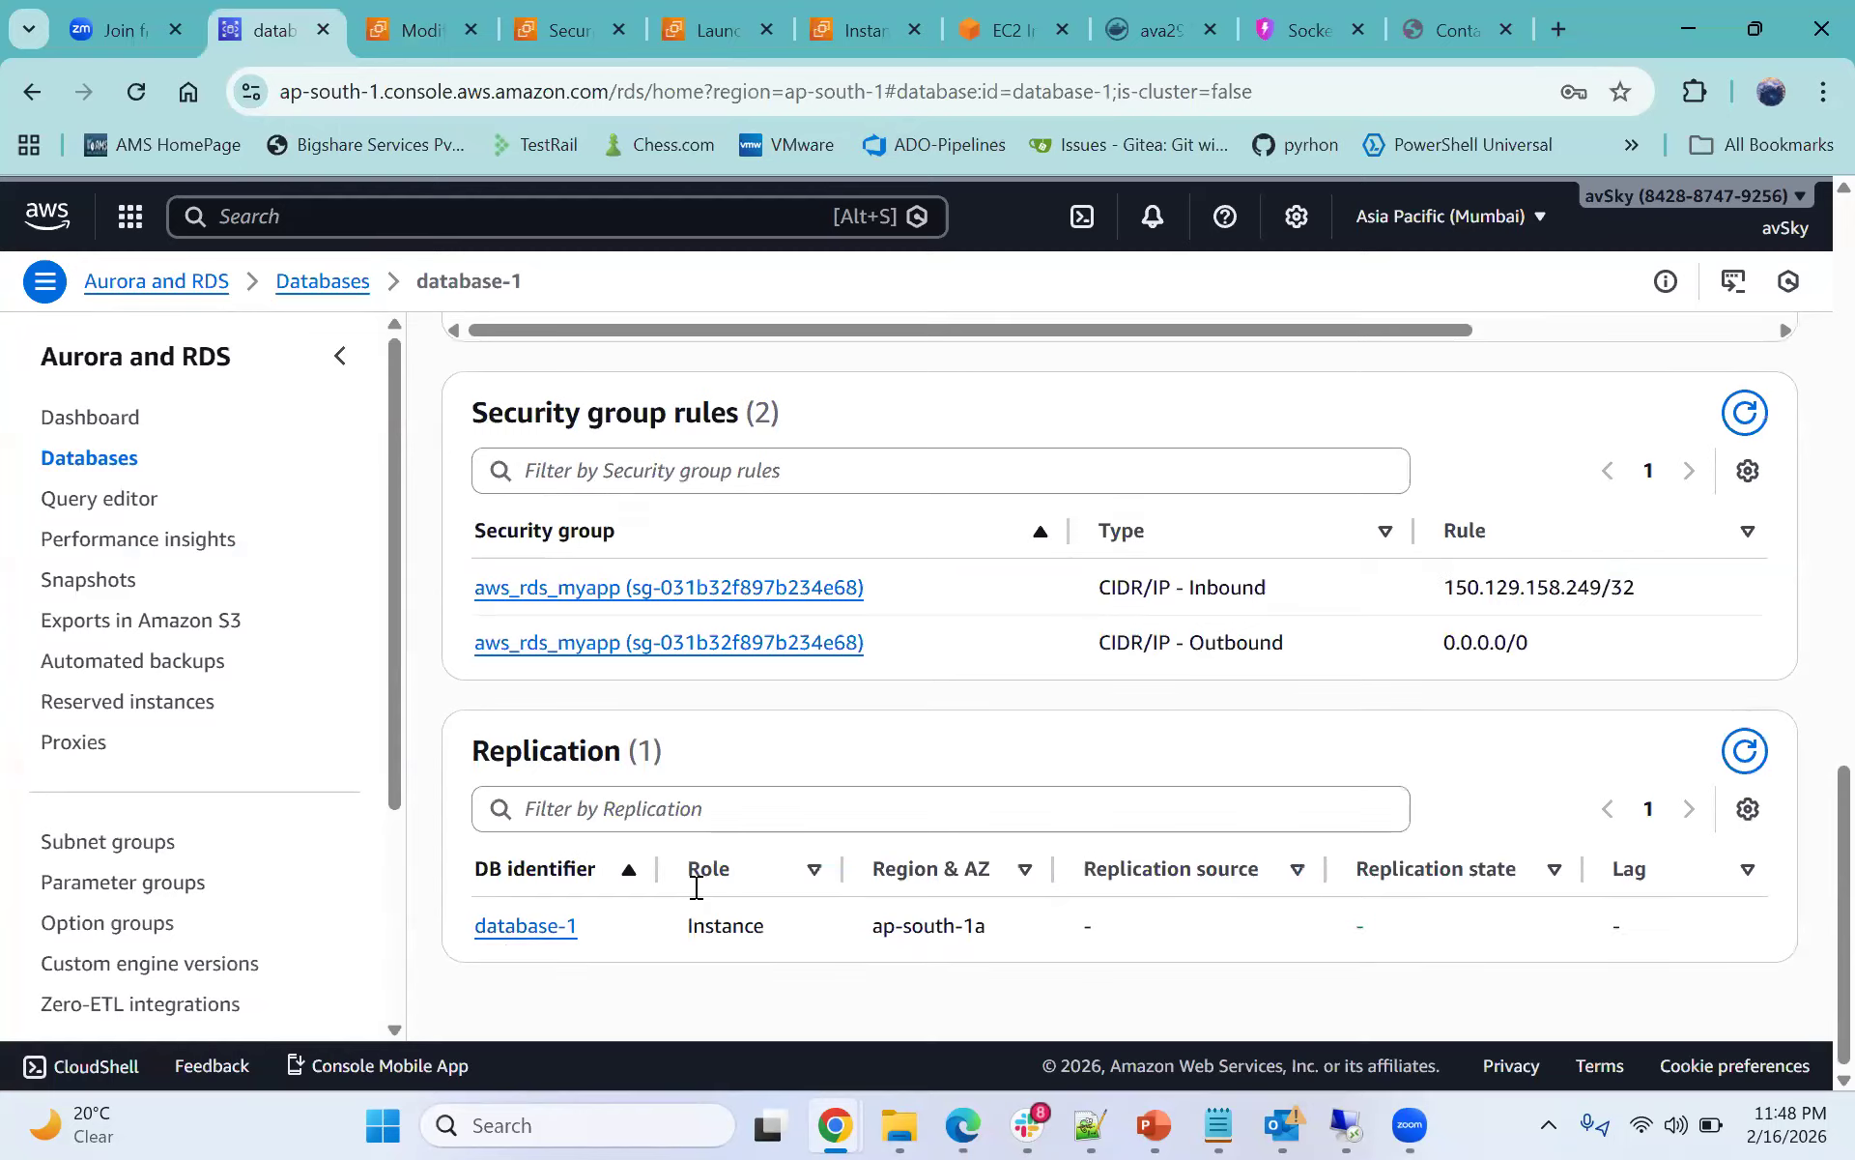
pyautogui.scroll(7, 937, 783)
pyautogui.scroll(-2, 1182, 798)
pyautogui.scroll(9, 1182, 798)
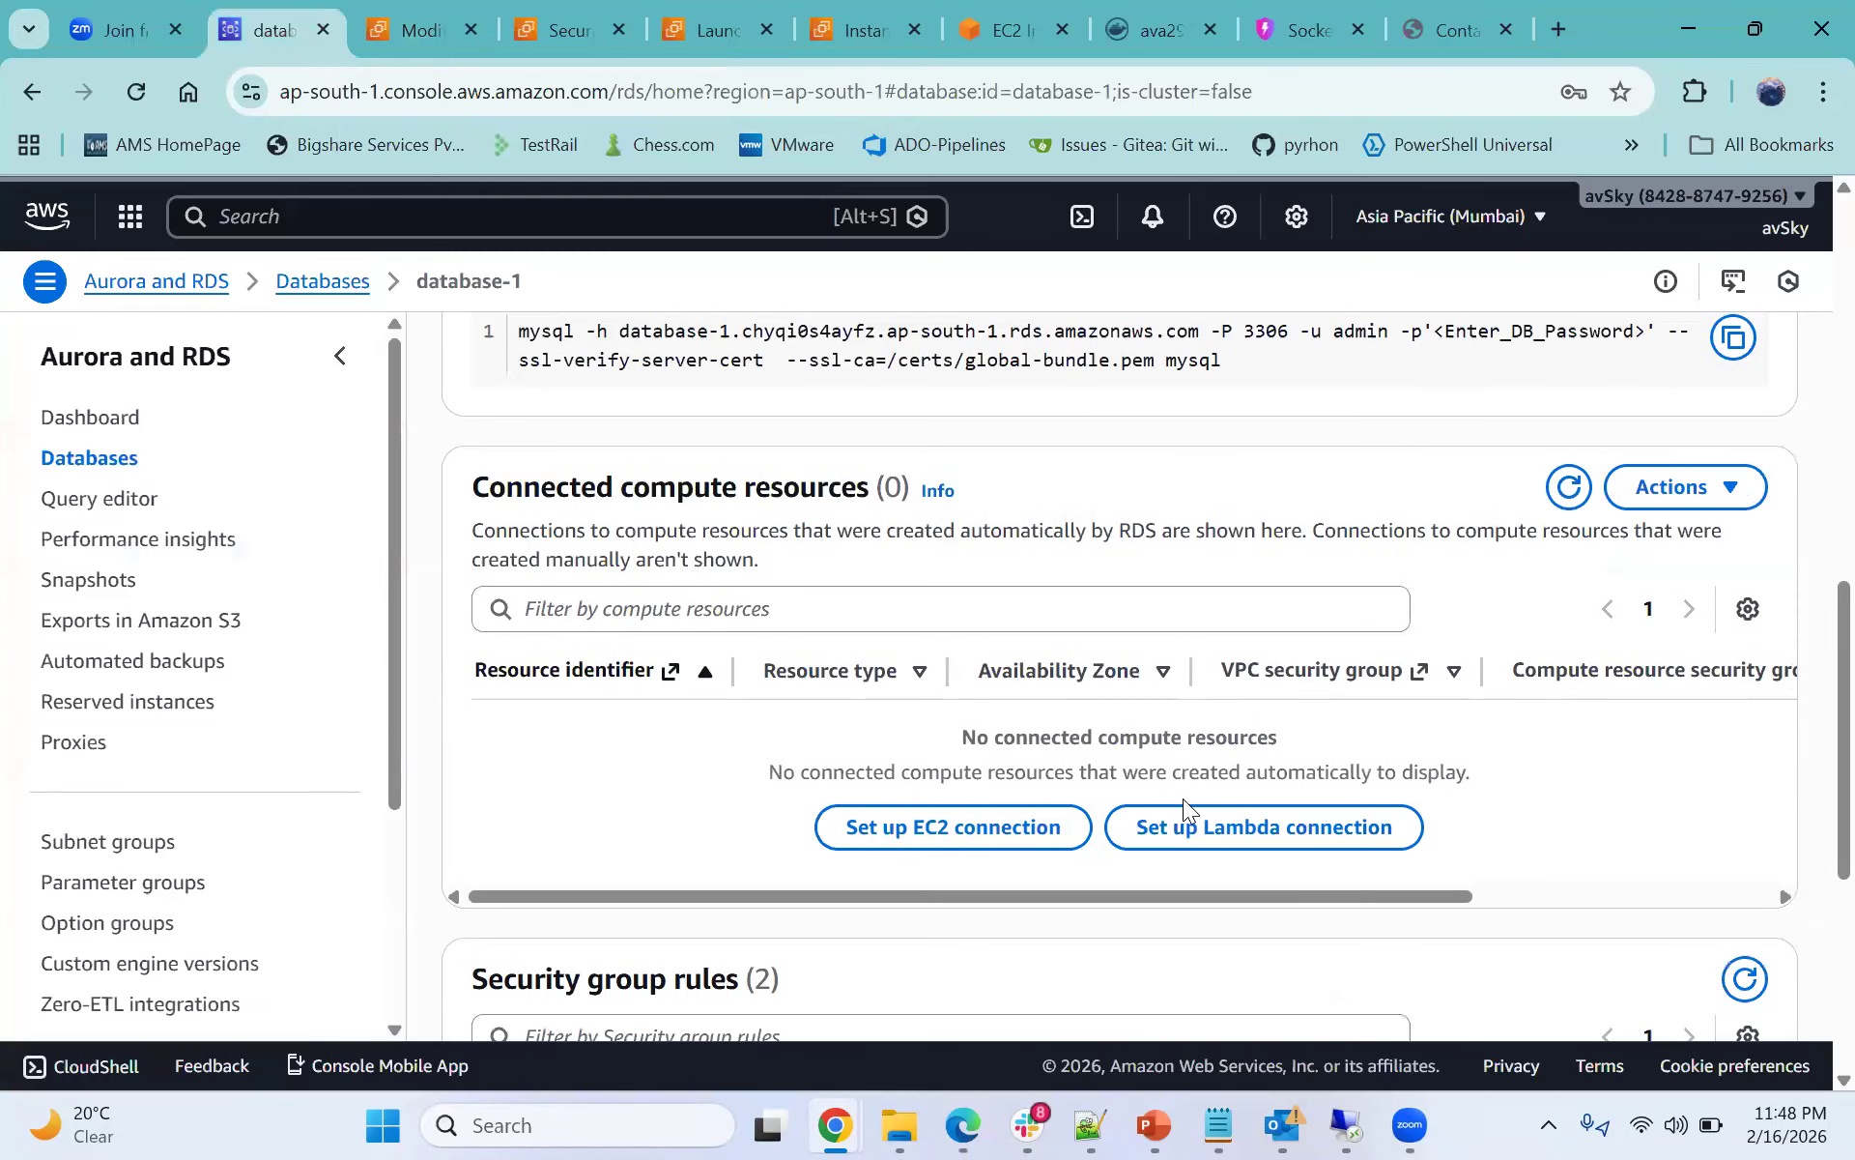
pyautogui.scroll(1, 1754, 564)
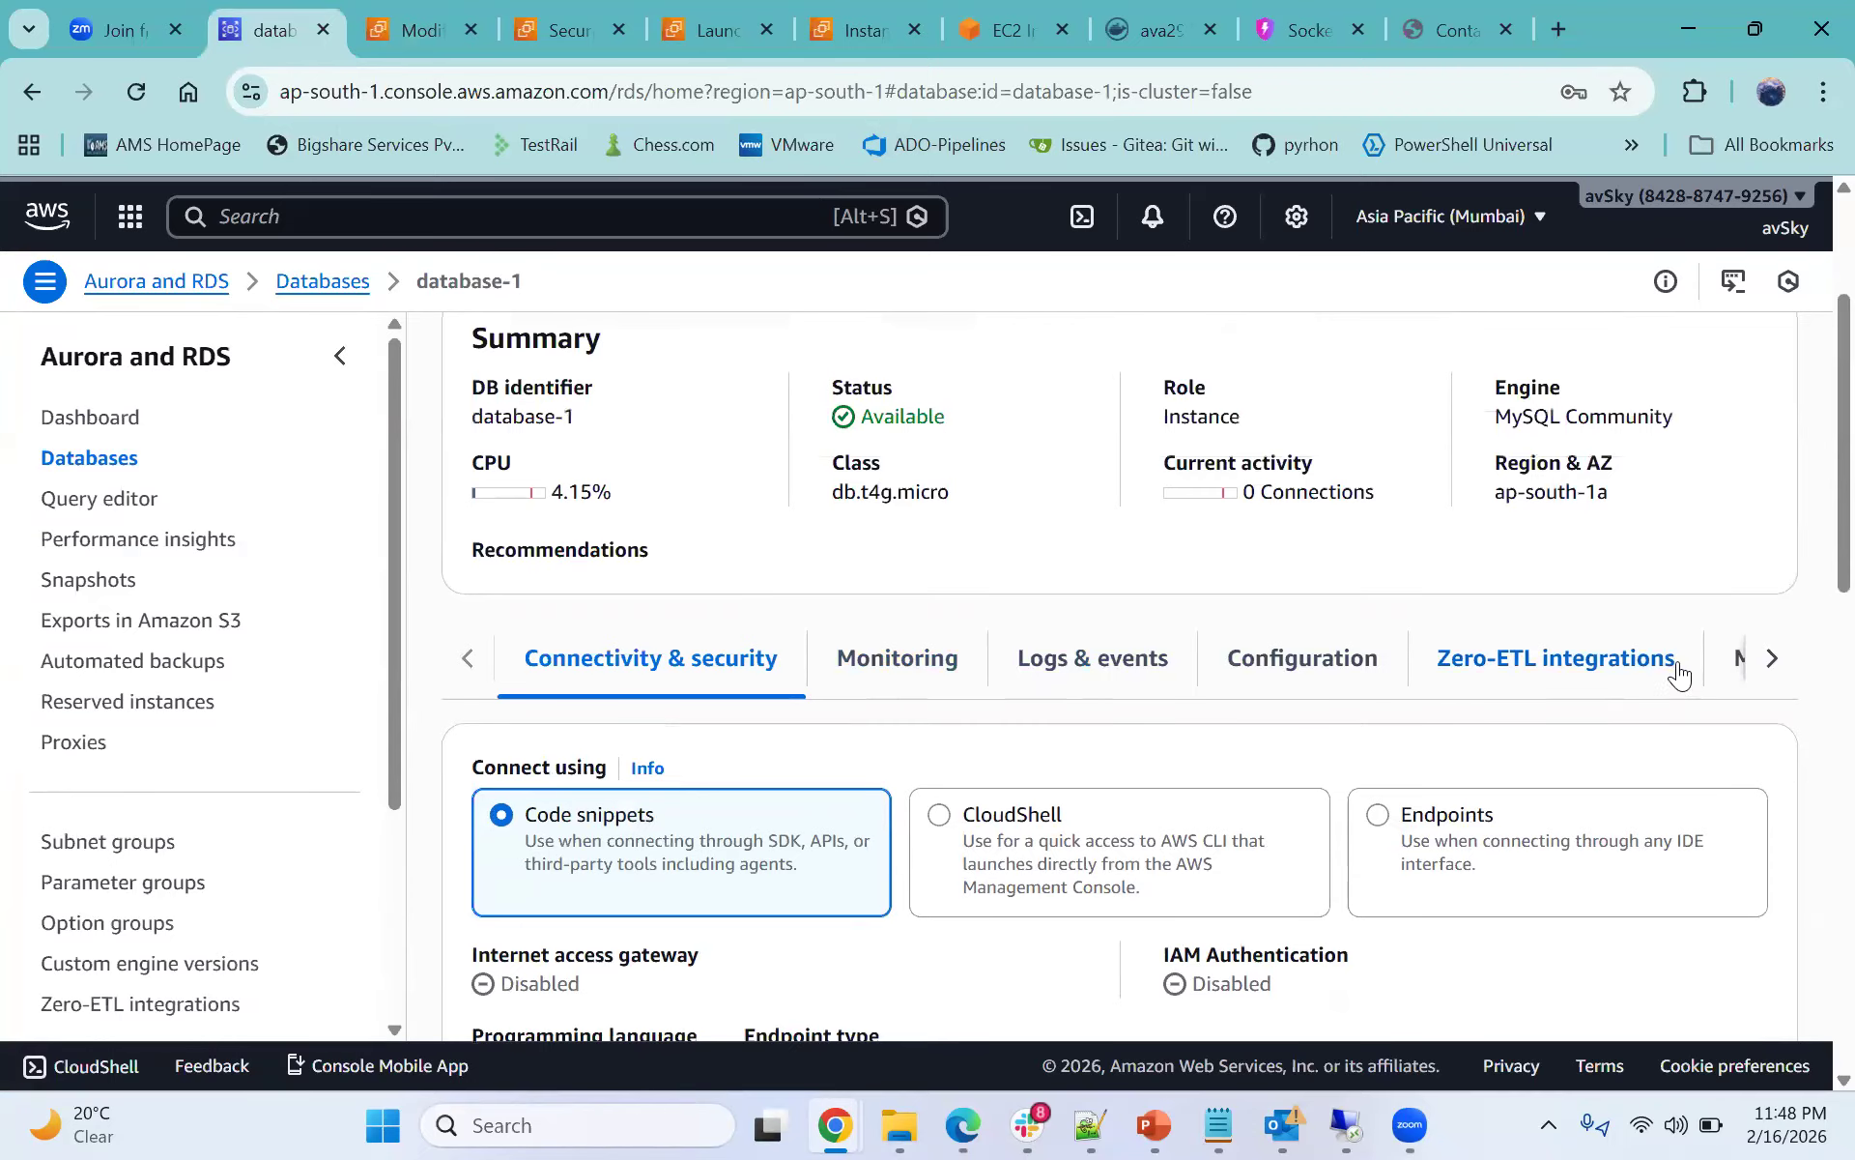
# - Open the Maintenance & backups section of database-1 and examine its maintenance and backup settings
pyautogui.click(1772, 659)
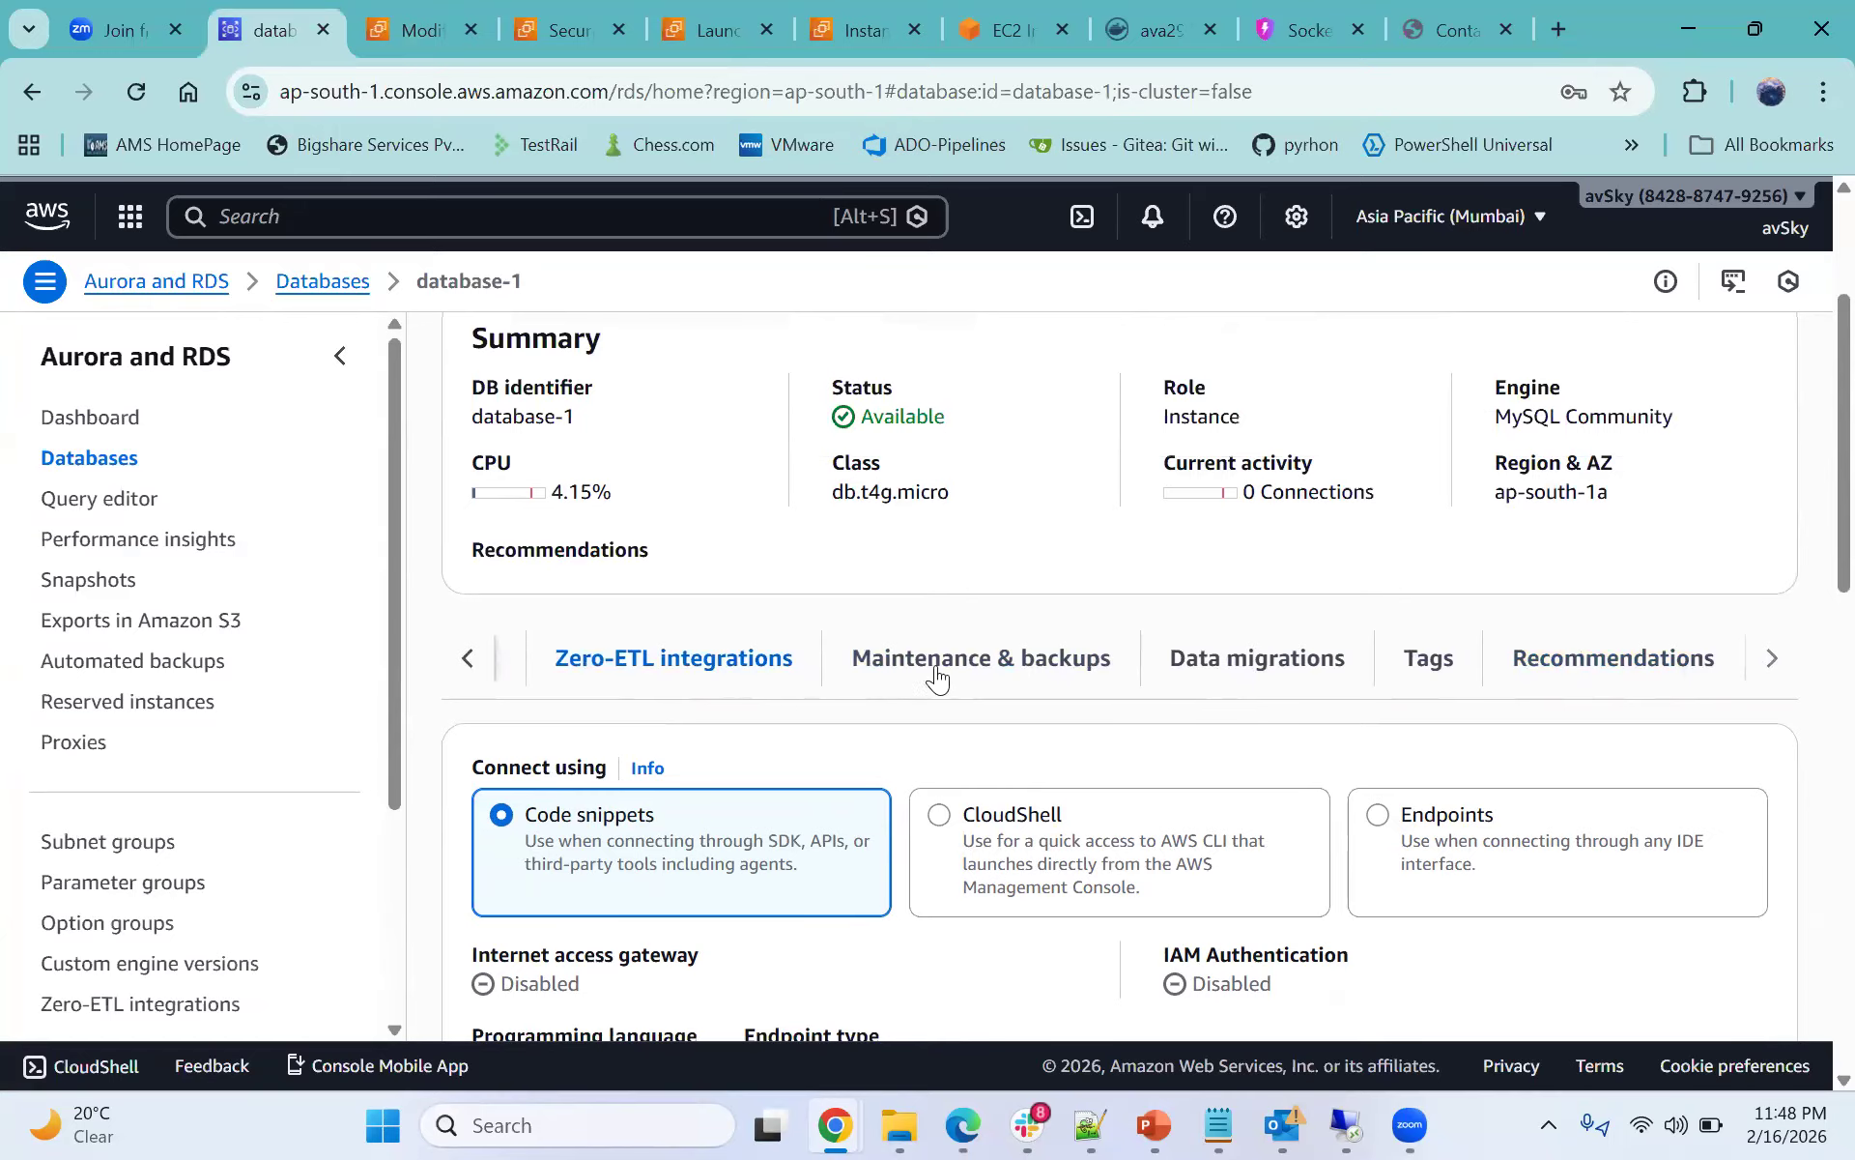
pyautogui.click(938, 678)
pyautogui.scroll(-3, 1005, 642)
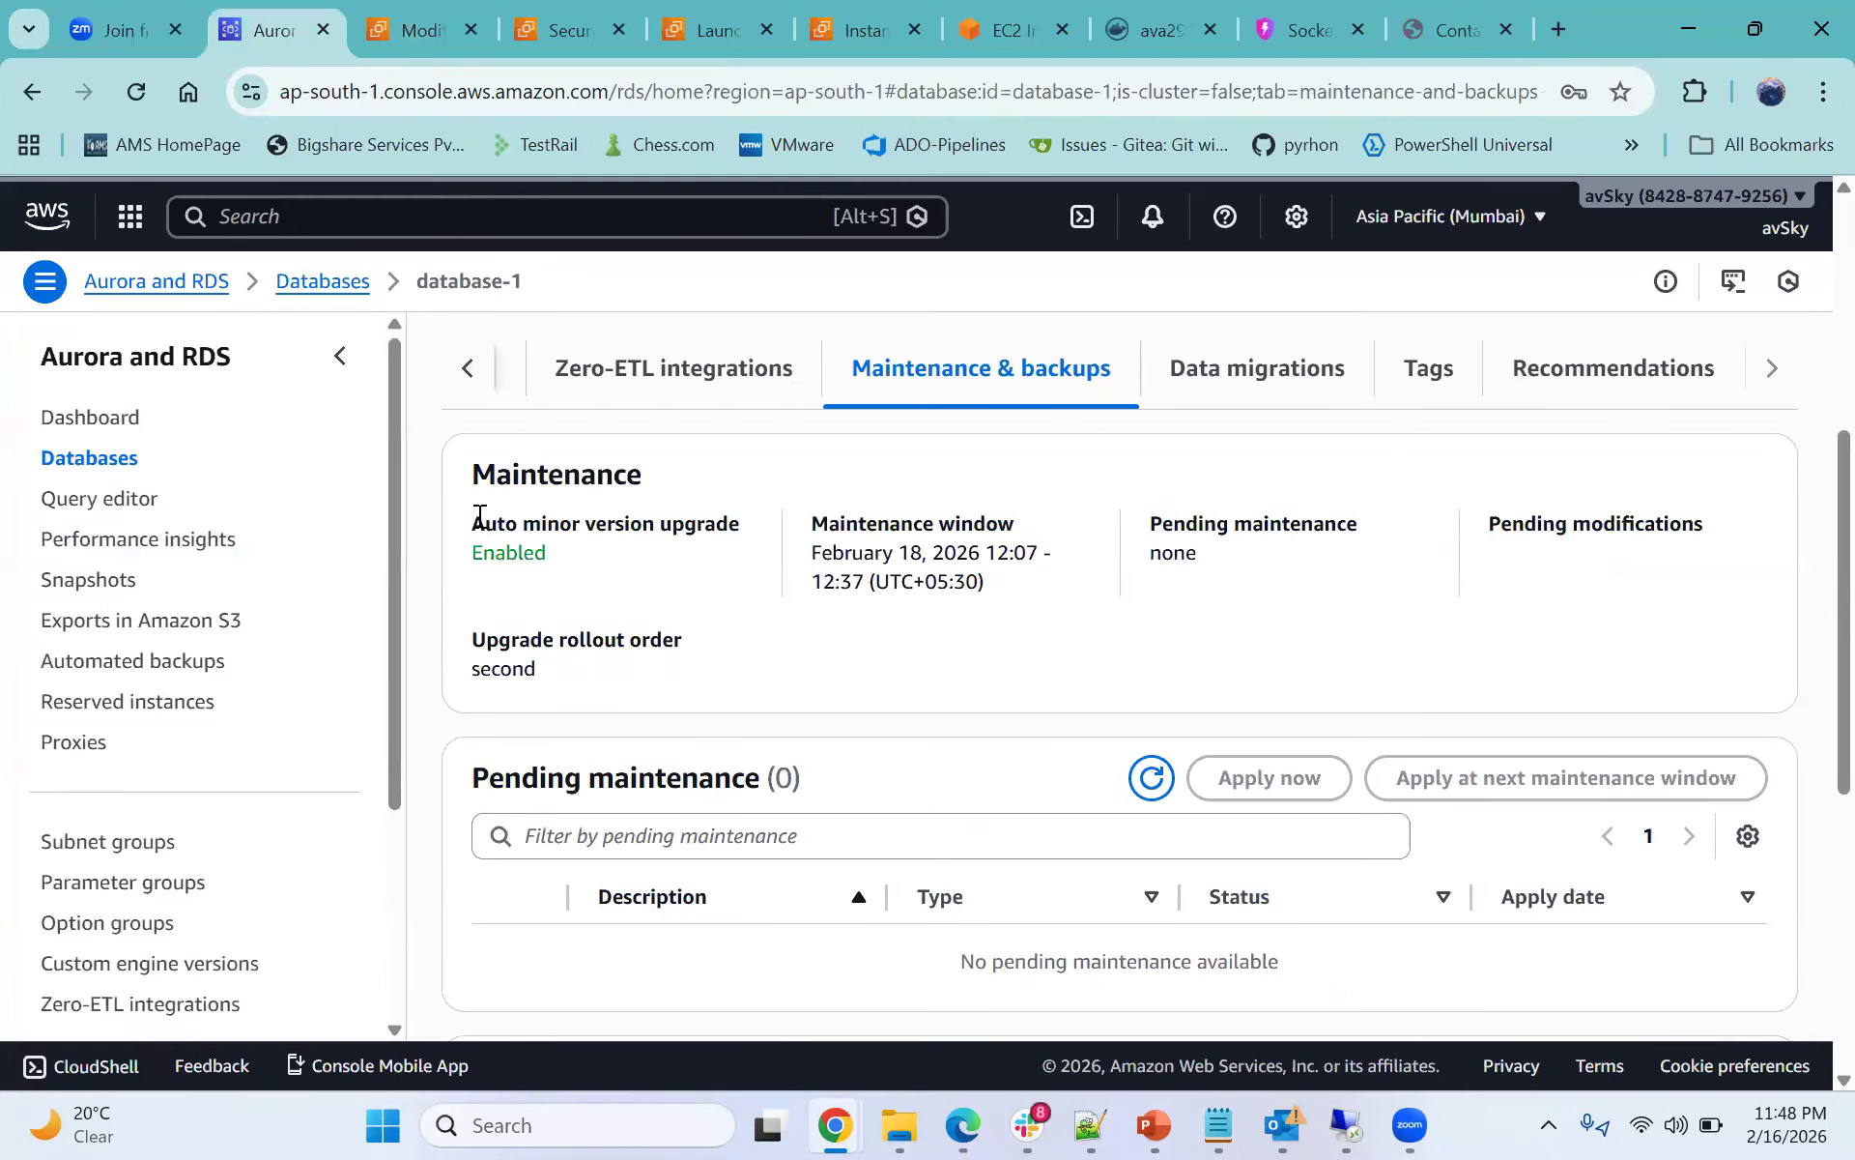
pyautogui.tripleClick(693, 522)
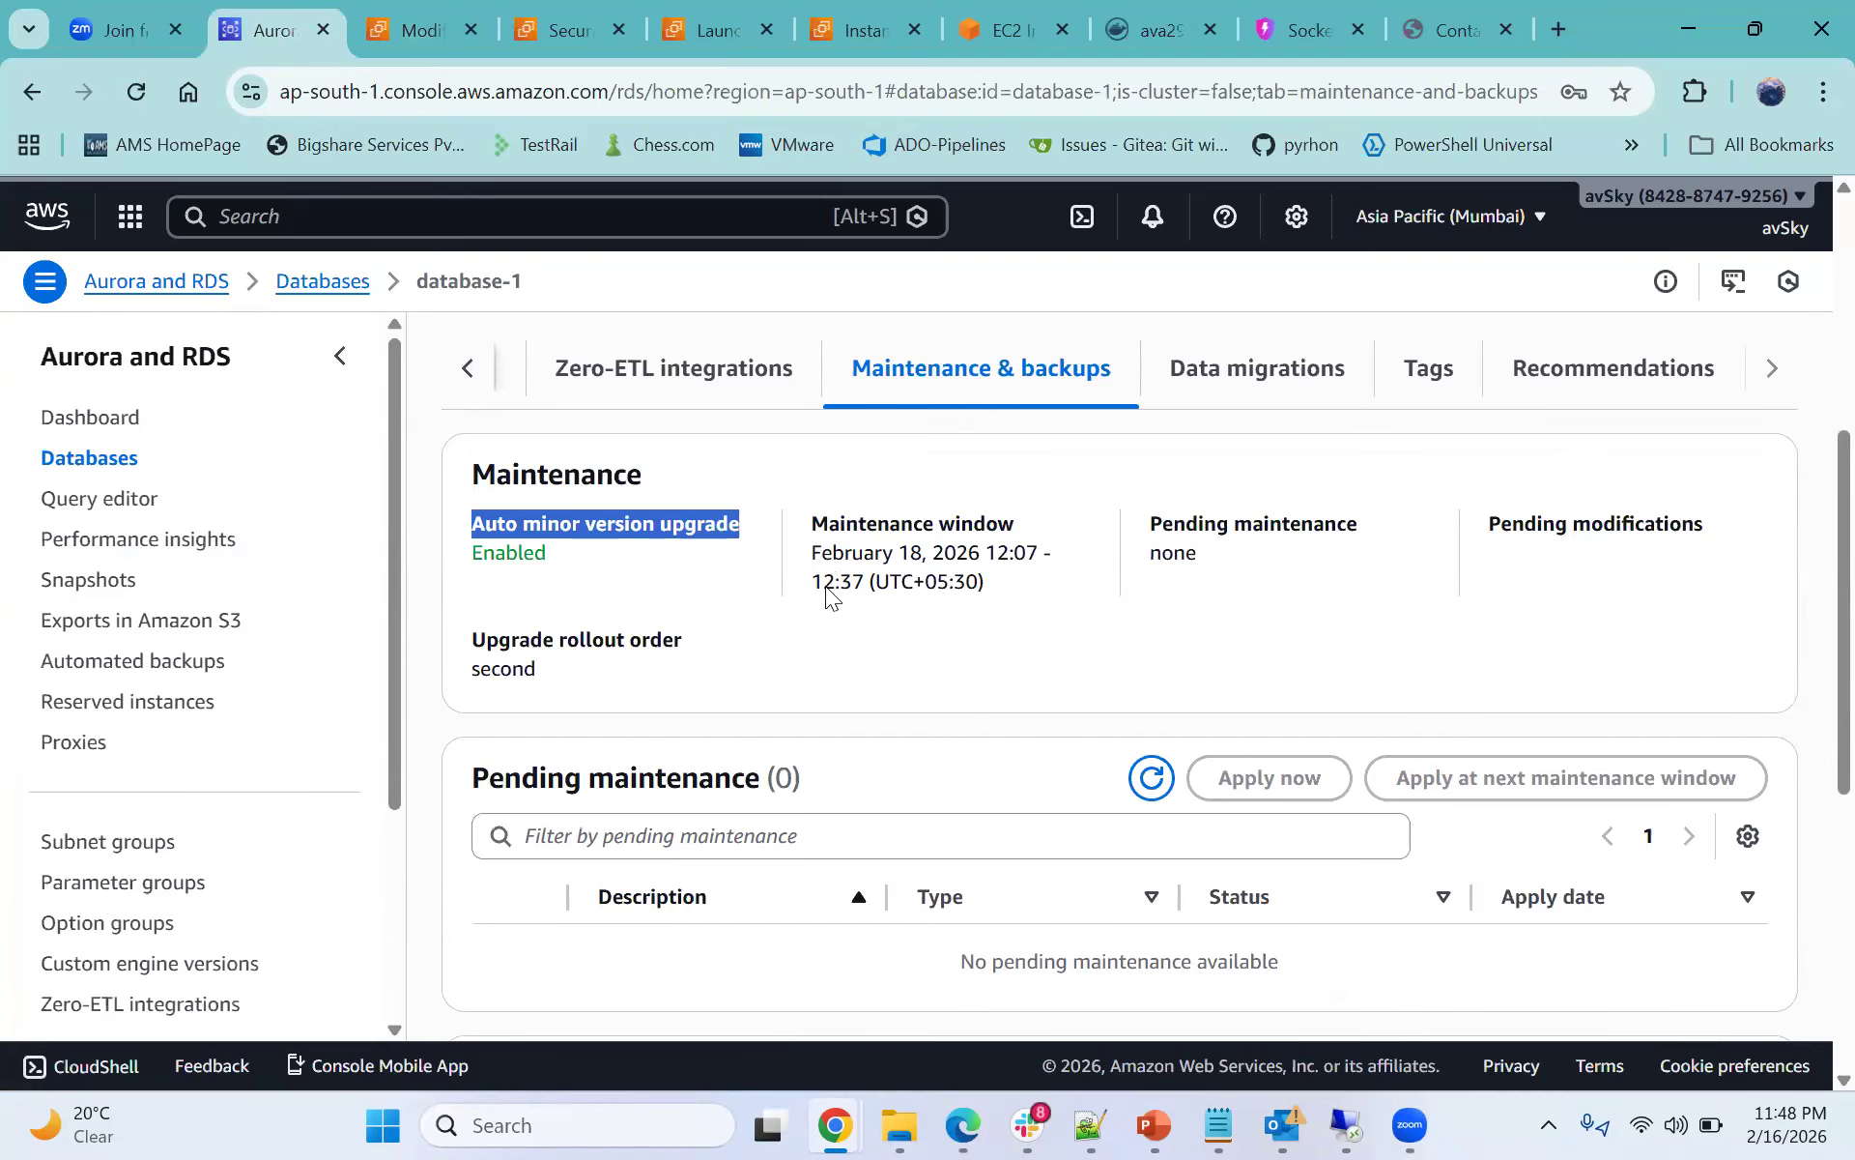
pyautogui.moveTo(1161, 553); pyautogui.dragTo(1185, 554)
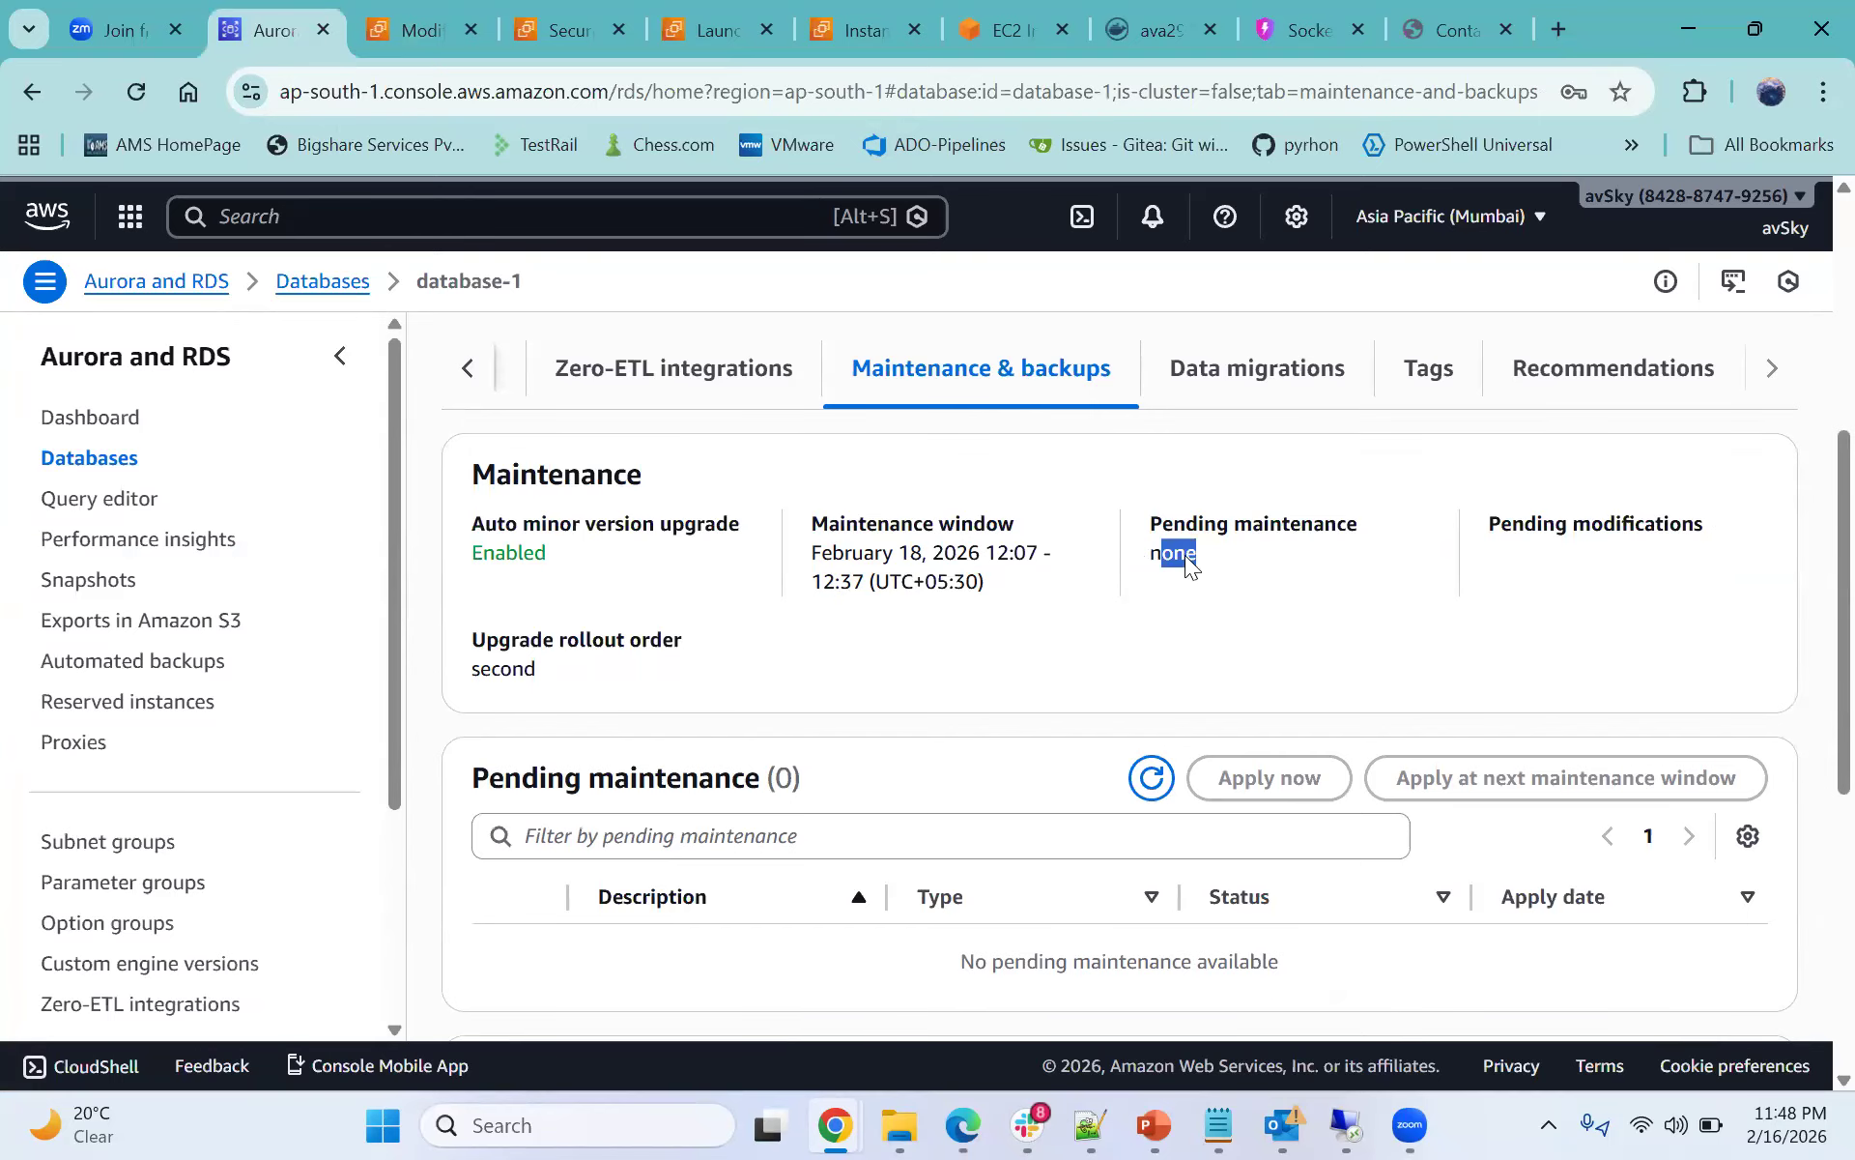
pyautogui.scroll(-3, 664, 551)
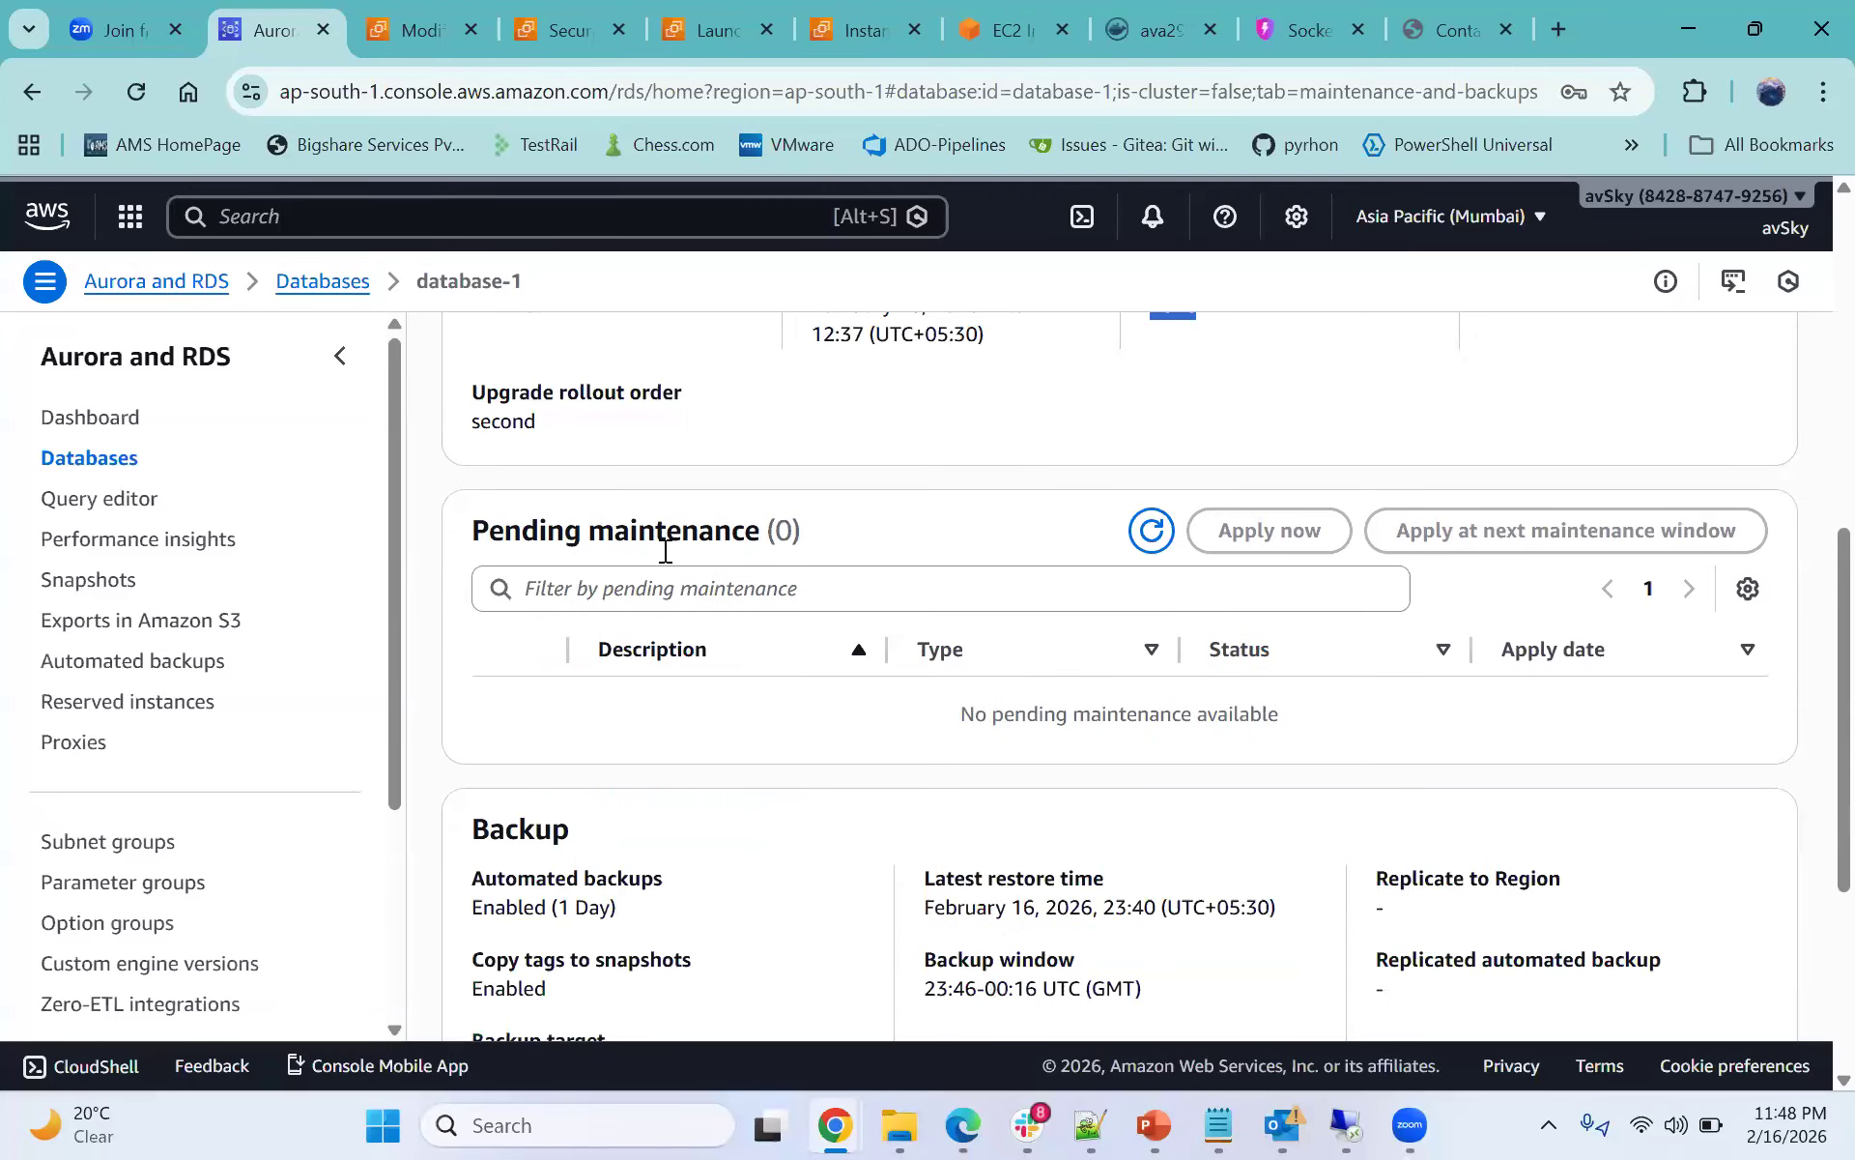
pyautogui.moveTo(471, 488); pyautogui.dragTo(737, 485)
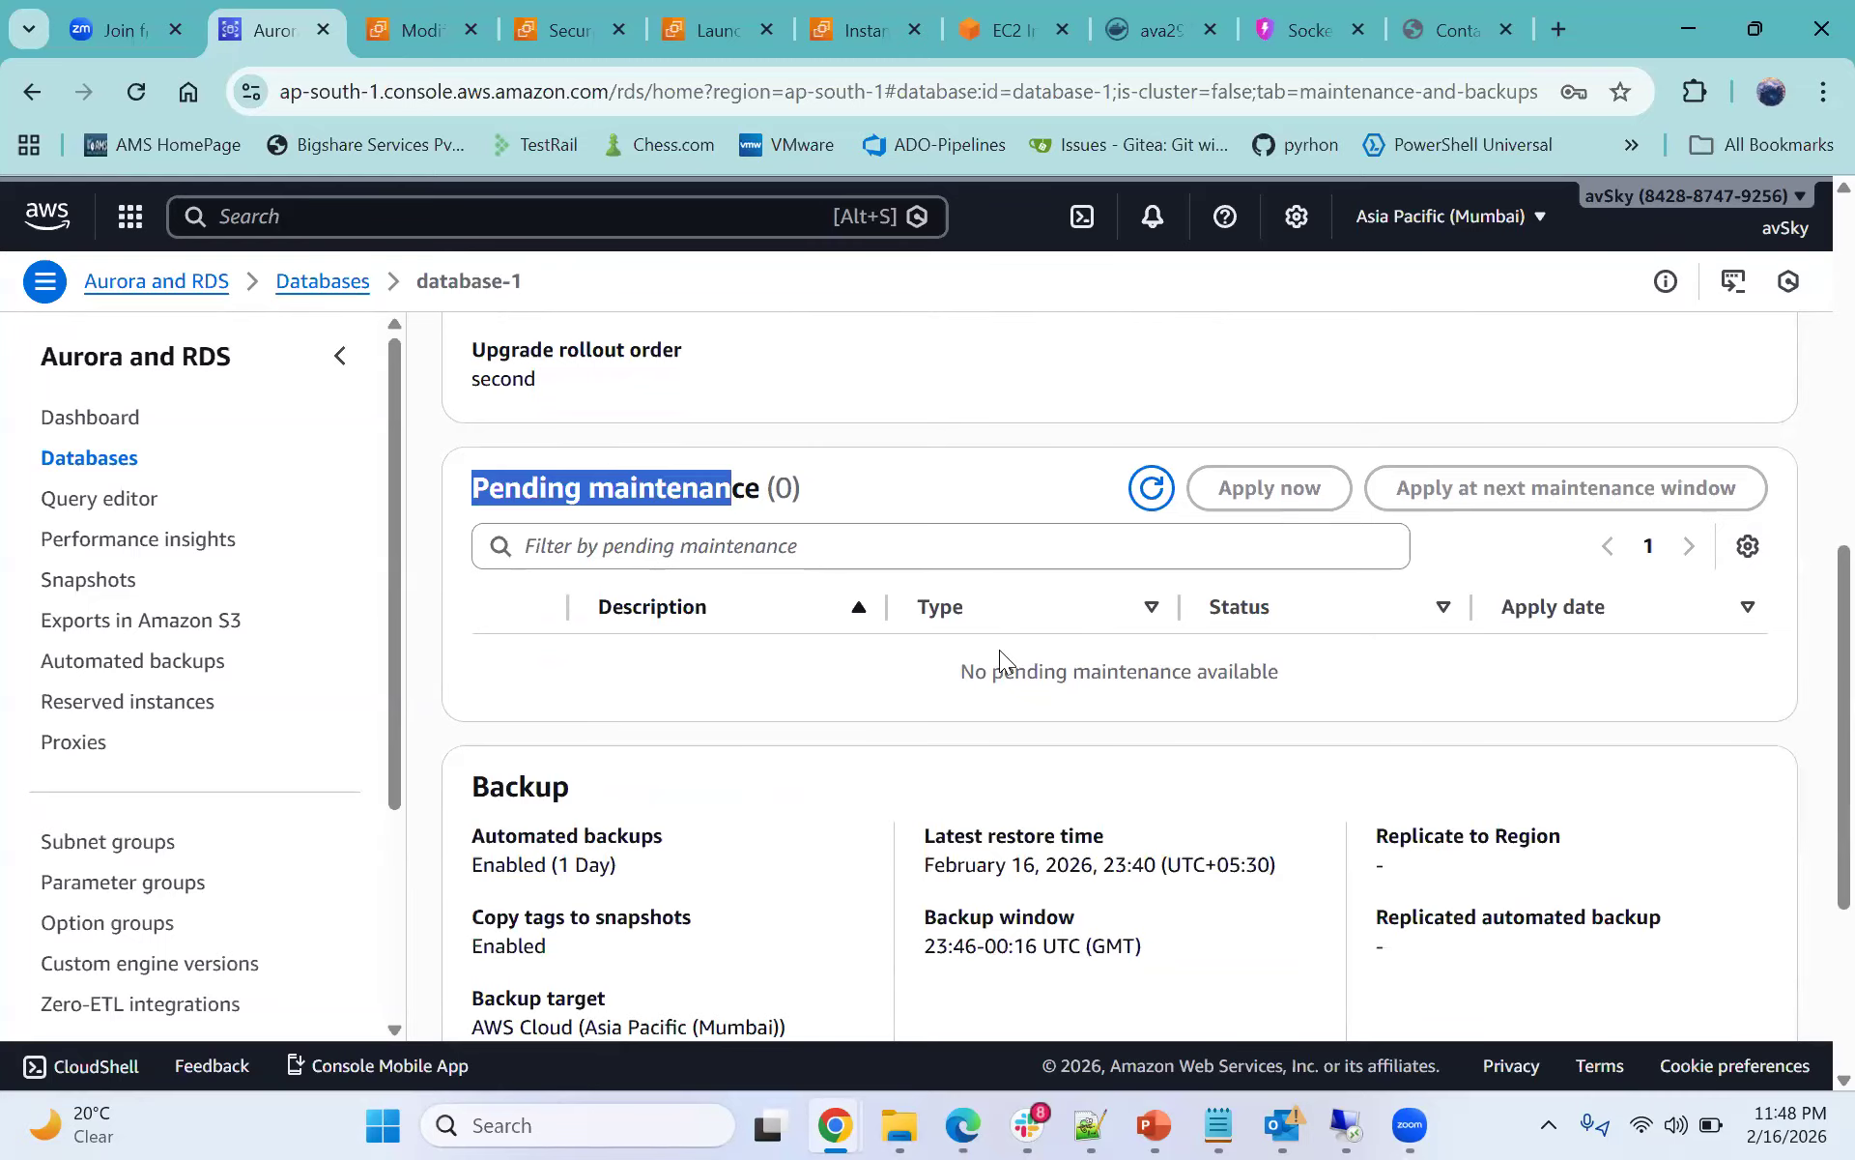
pyautogui.scroll(-1, 1005, 657)
pyautogui.scroll(-1, 891, 663)
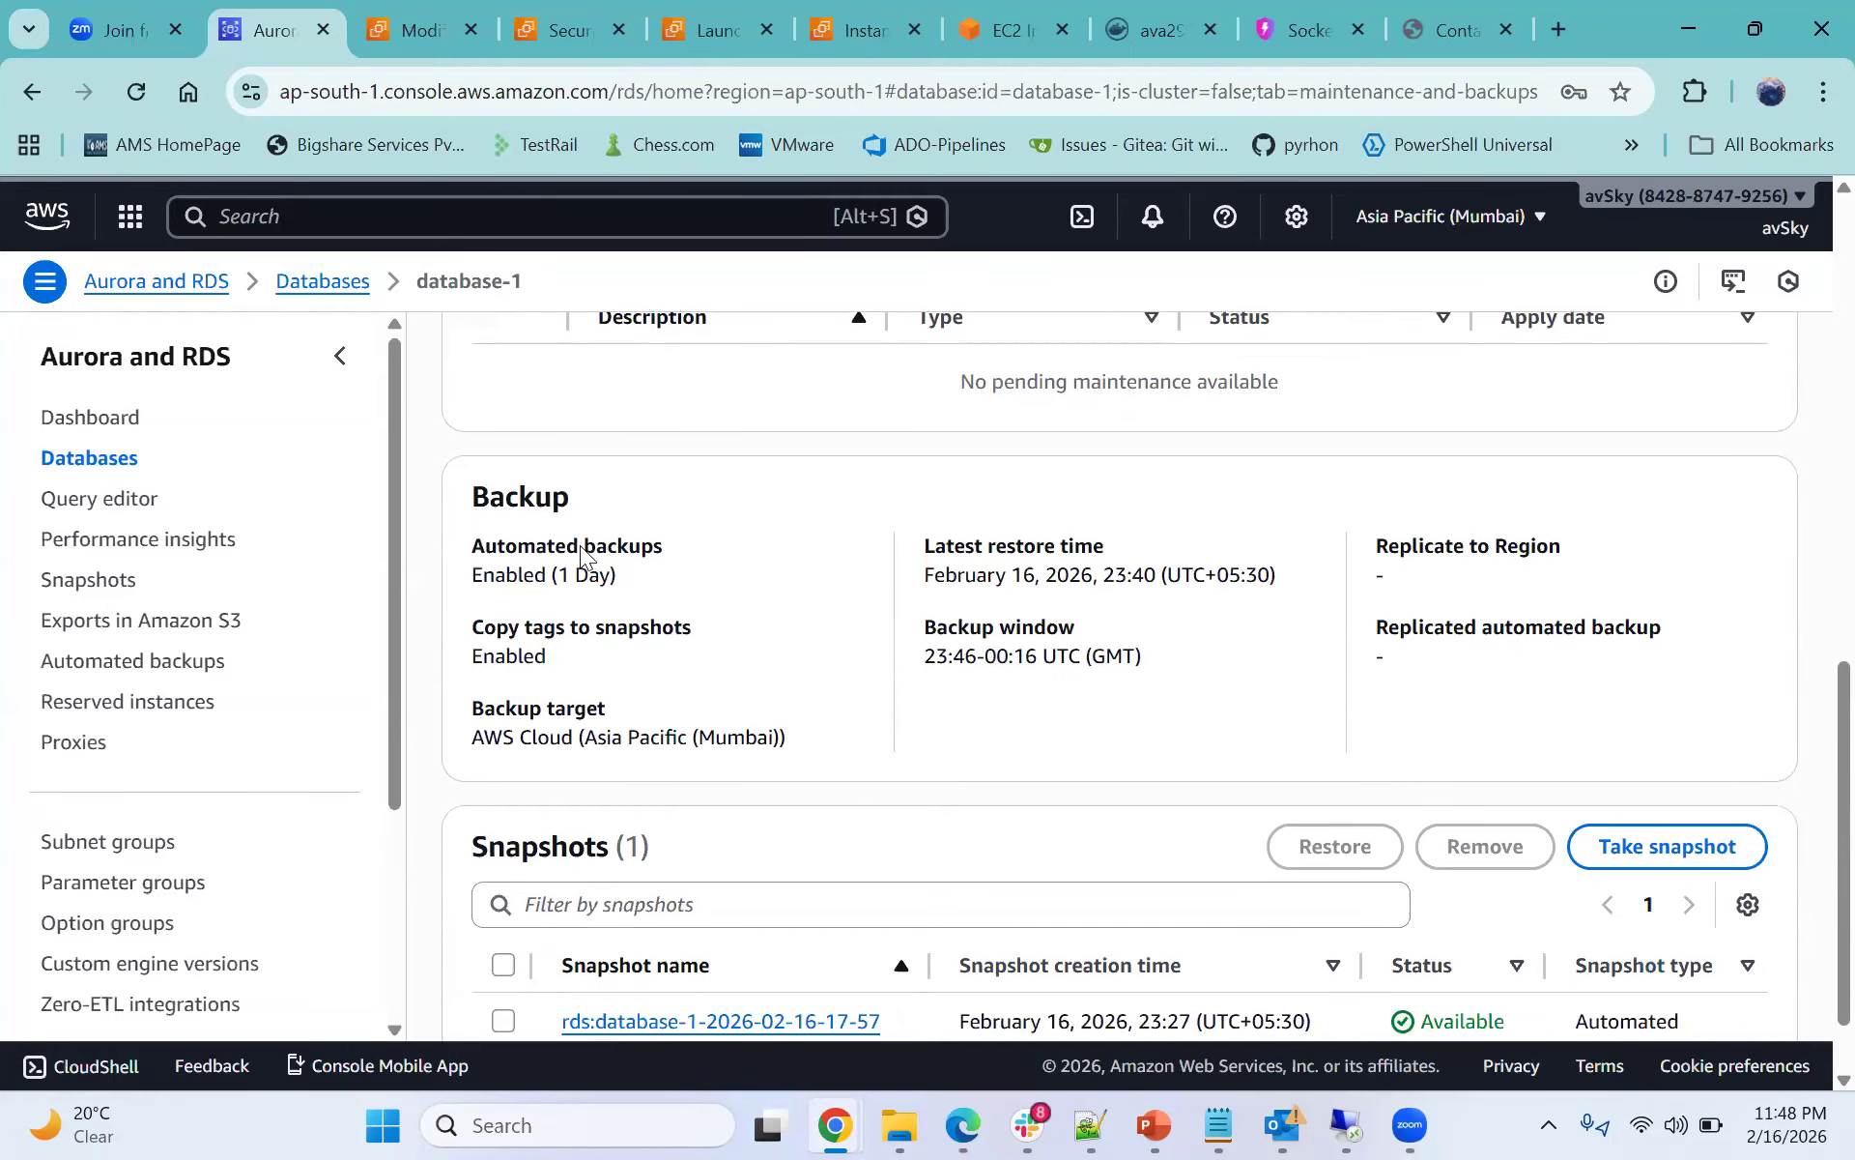
pyautogui.moveTo(549, 576); pyautogui.dragTo(612, 580)
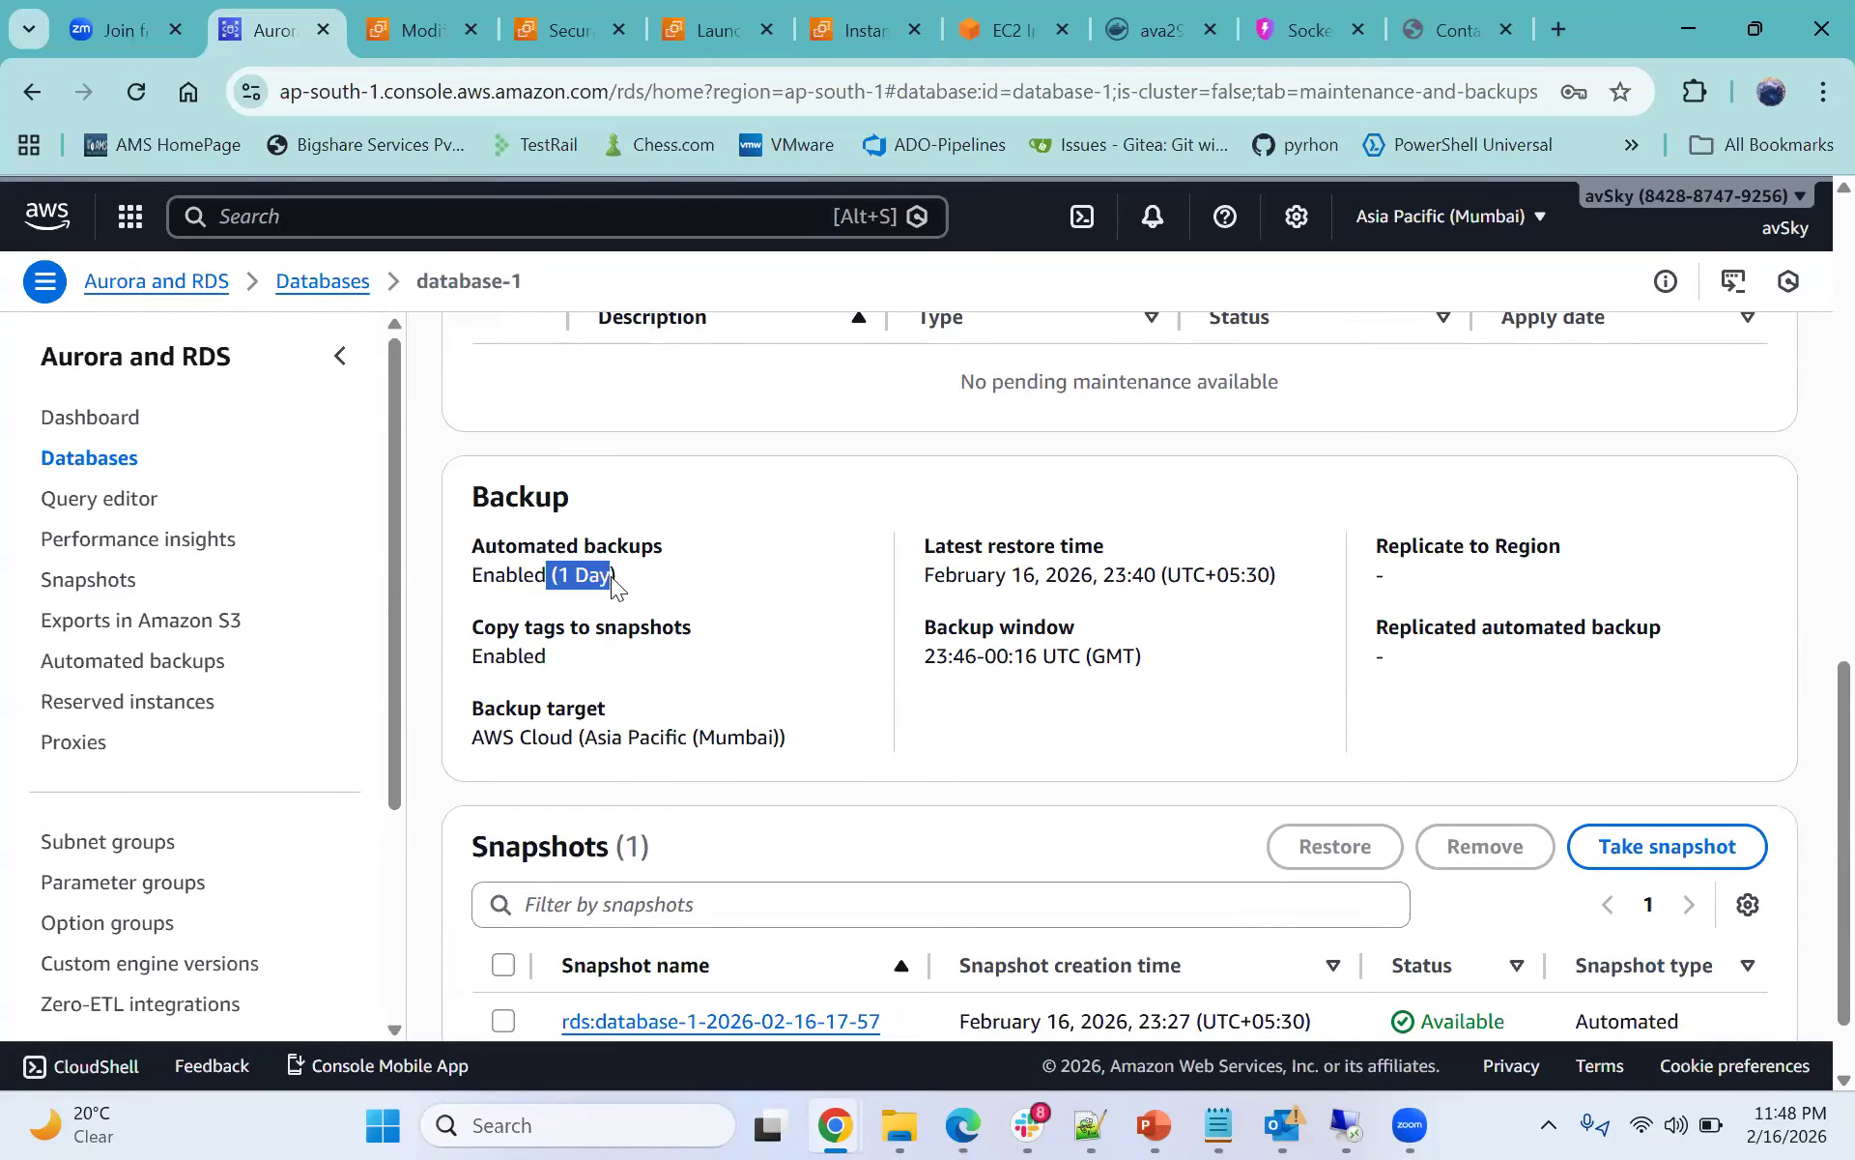
# - Examine the Backup section and the automated snapshot list of database-1
pyautogui.click(663, 590)
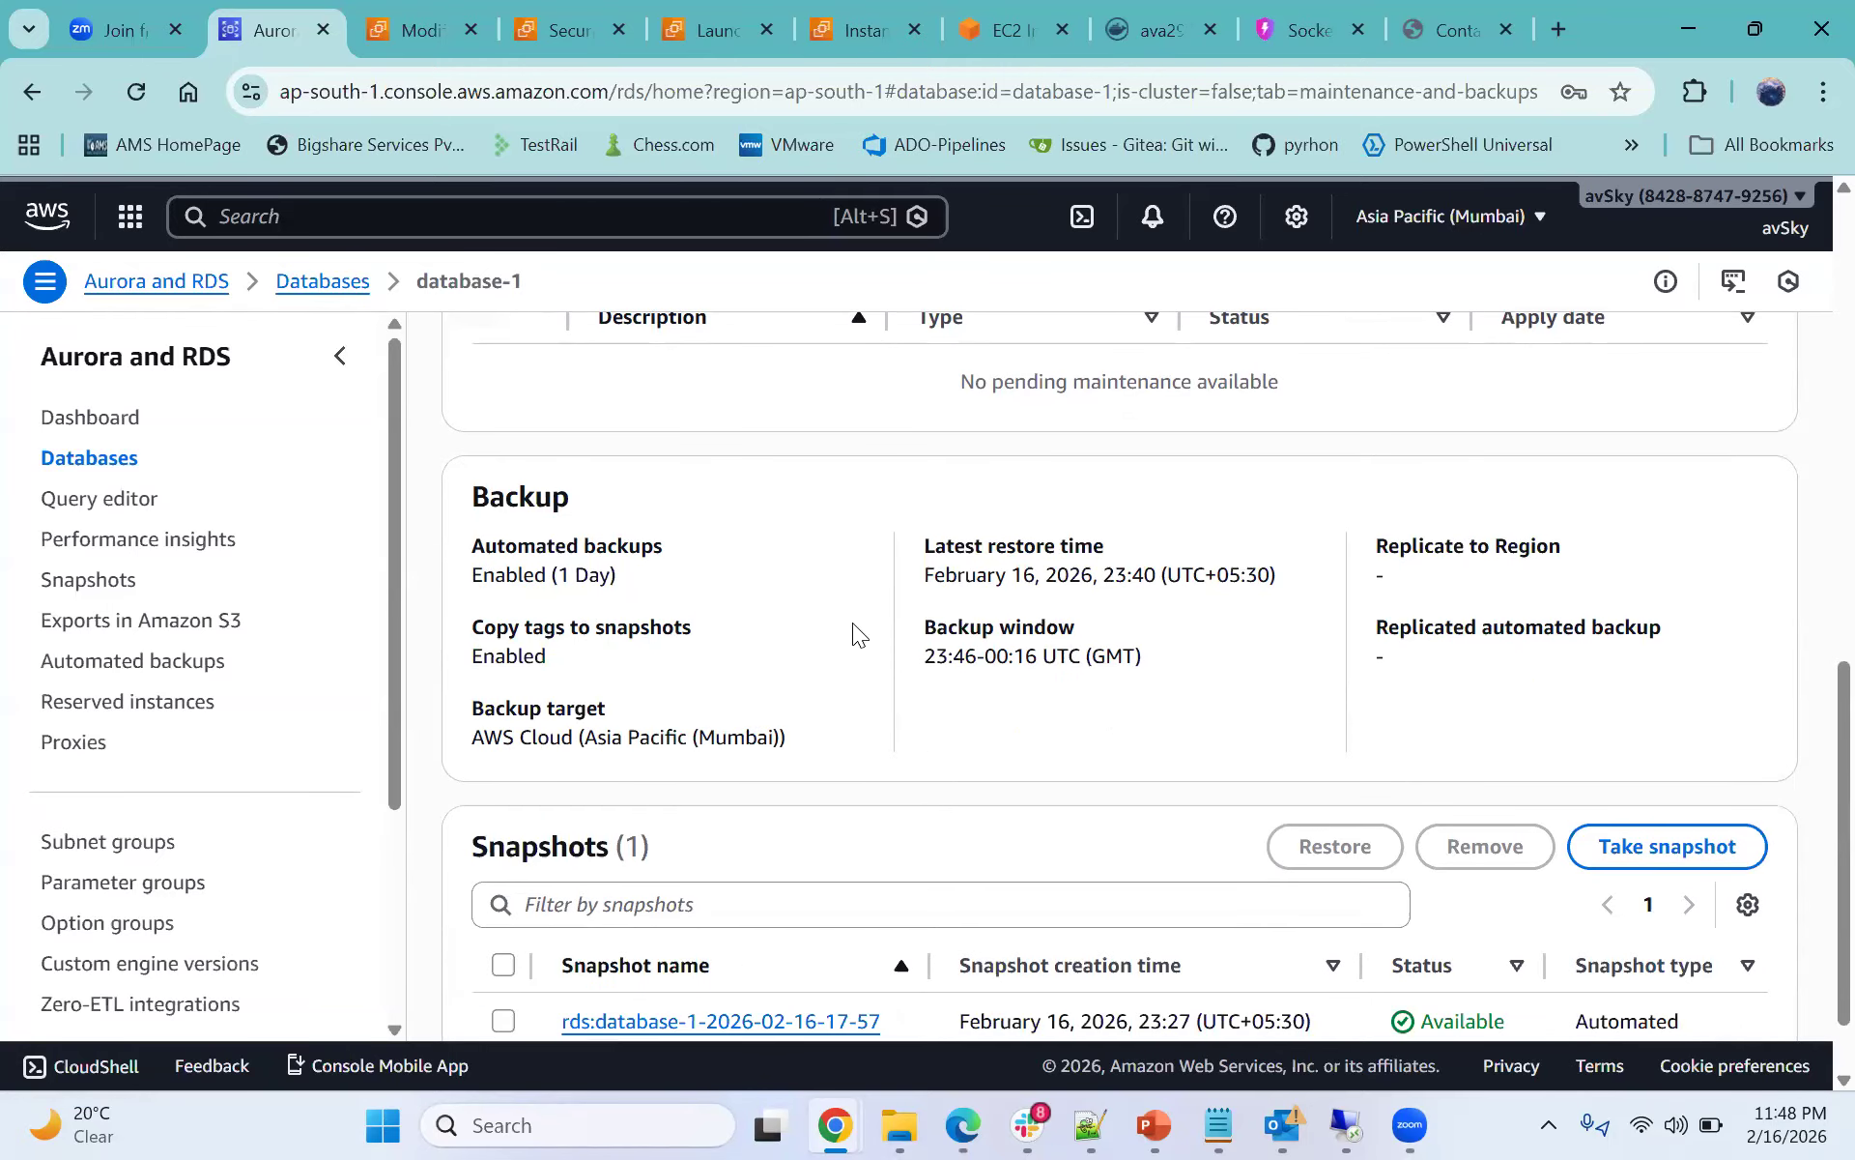
pyautogui.scroll(-1, 959, 628)
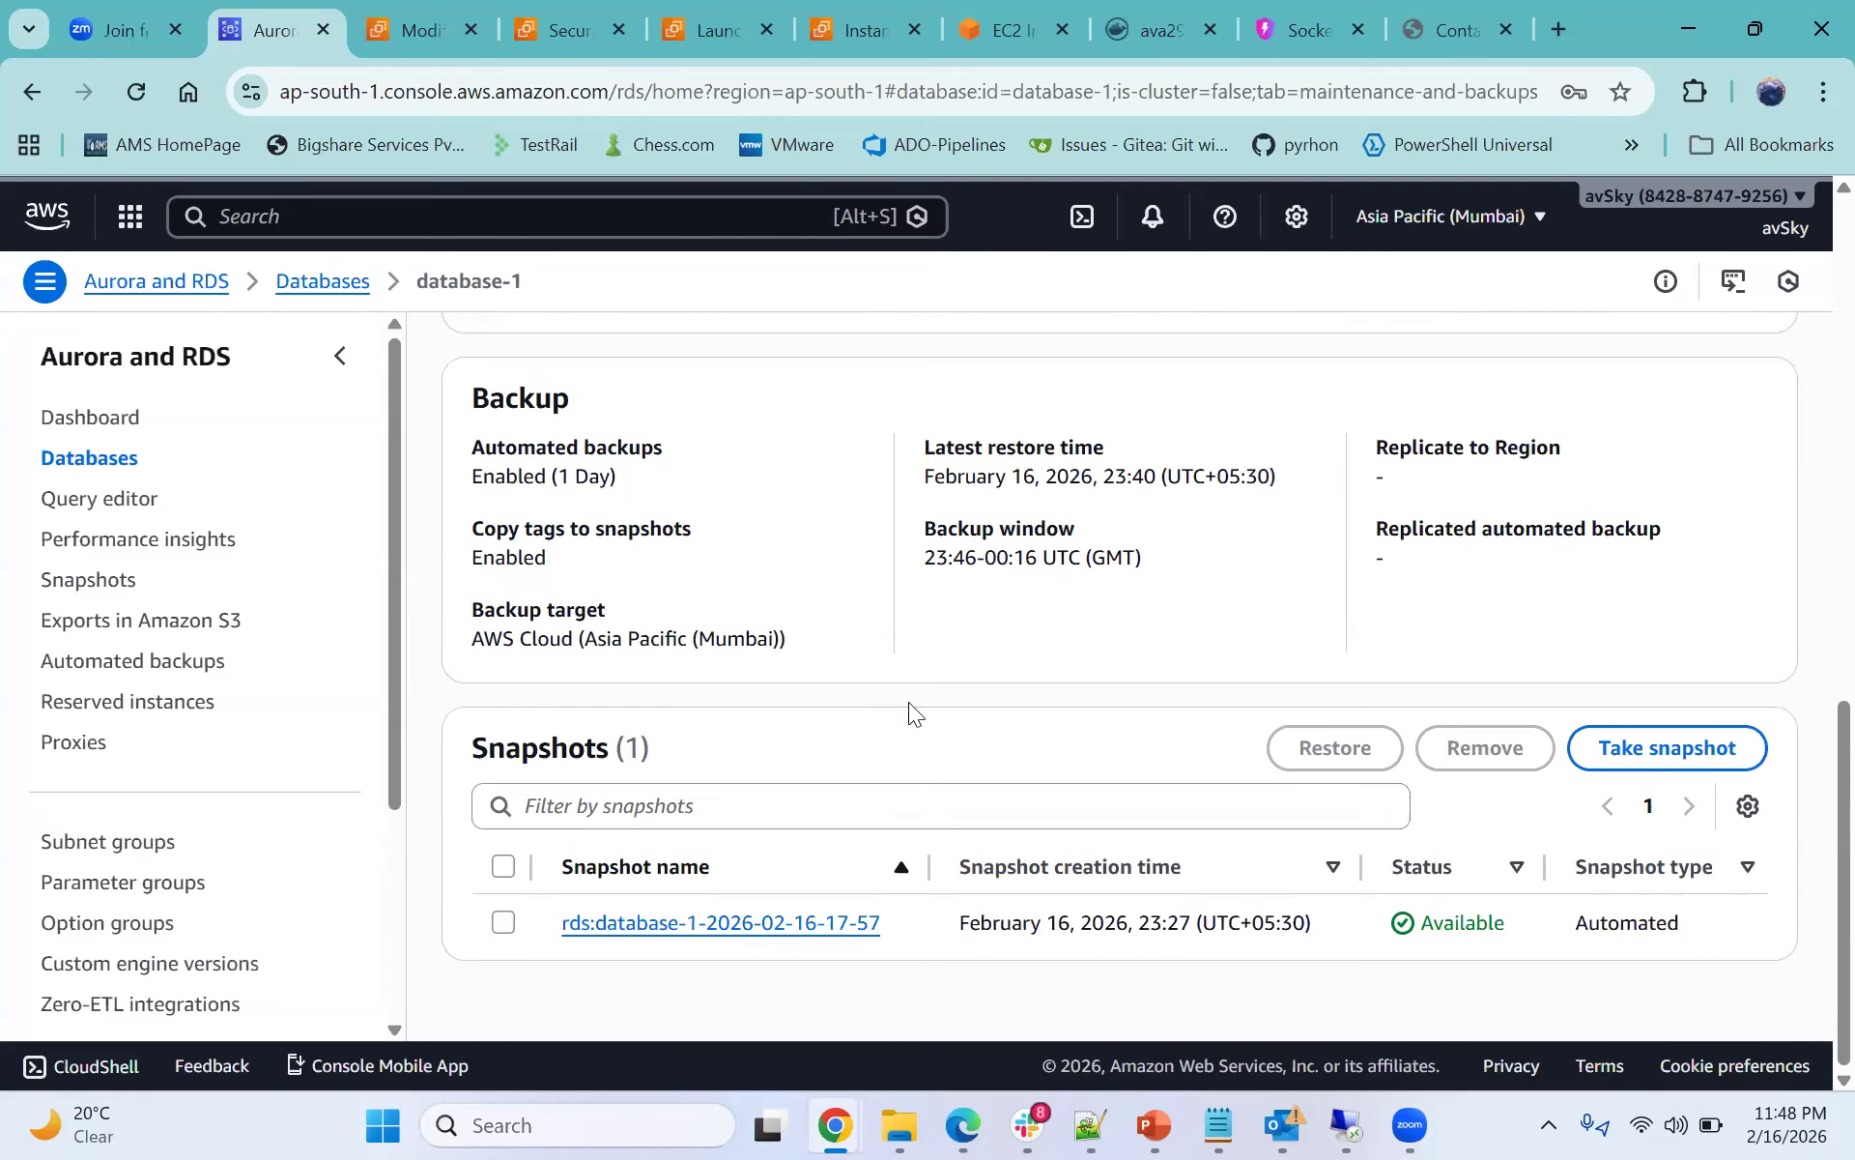
pyautogui.moveTo(473, 750); pyautogui.dragTo(601, 754)
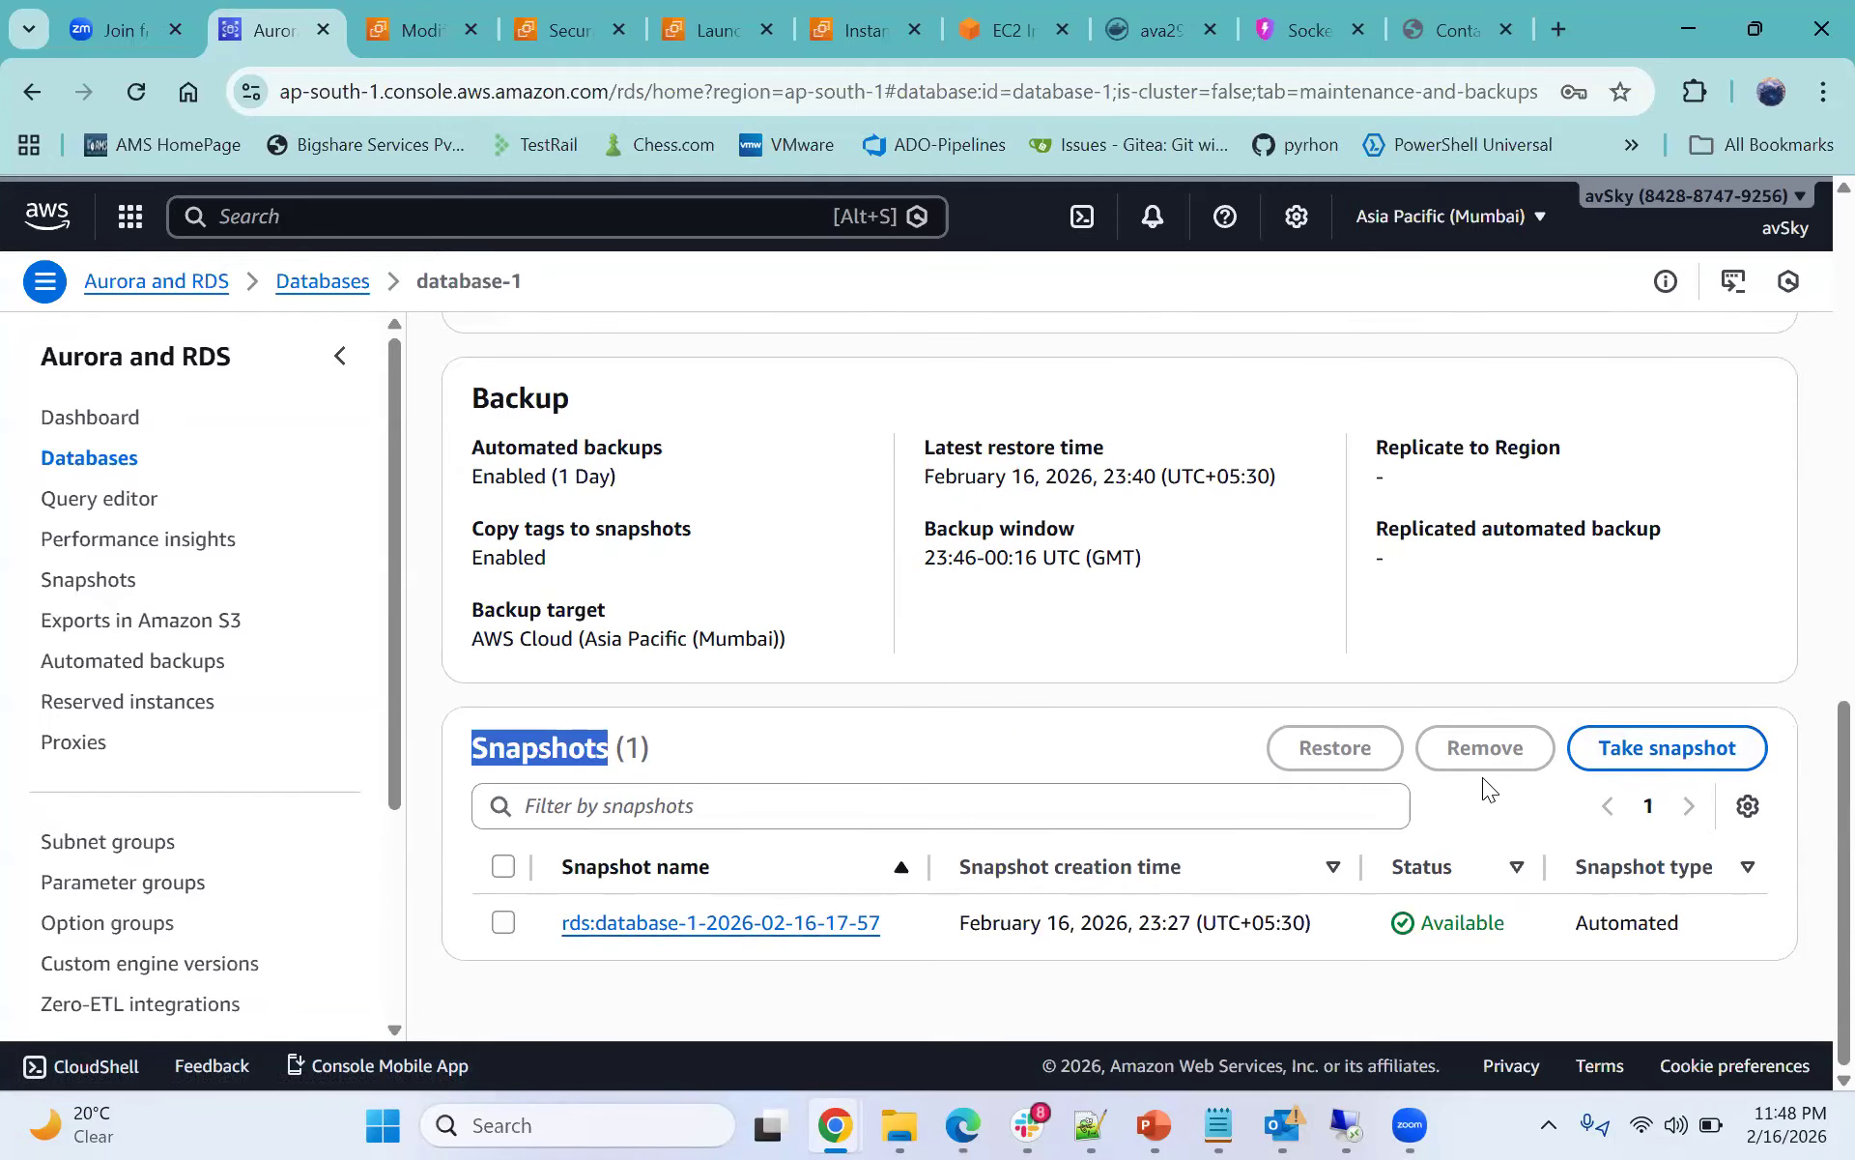
pyautogui.scroll(1, 1484, 783)
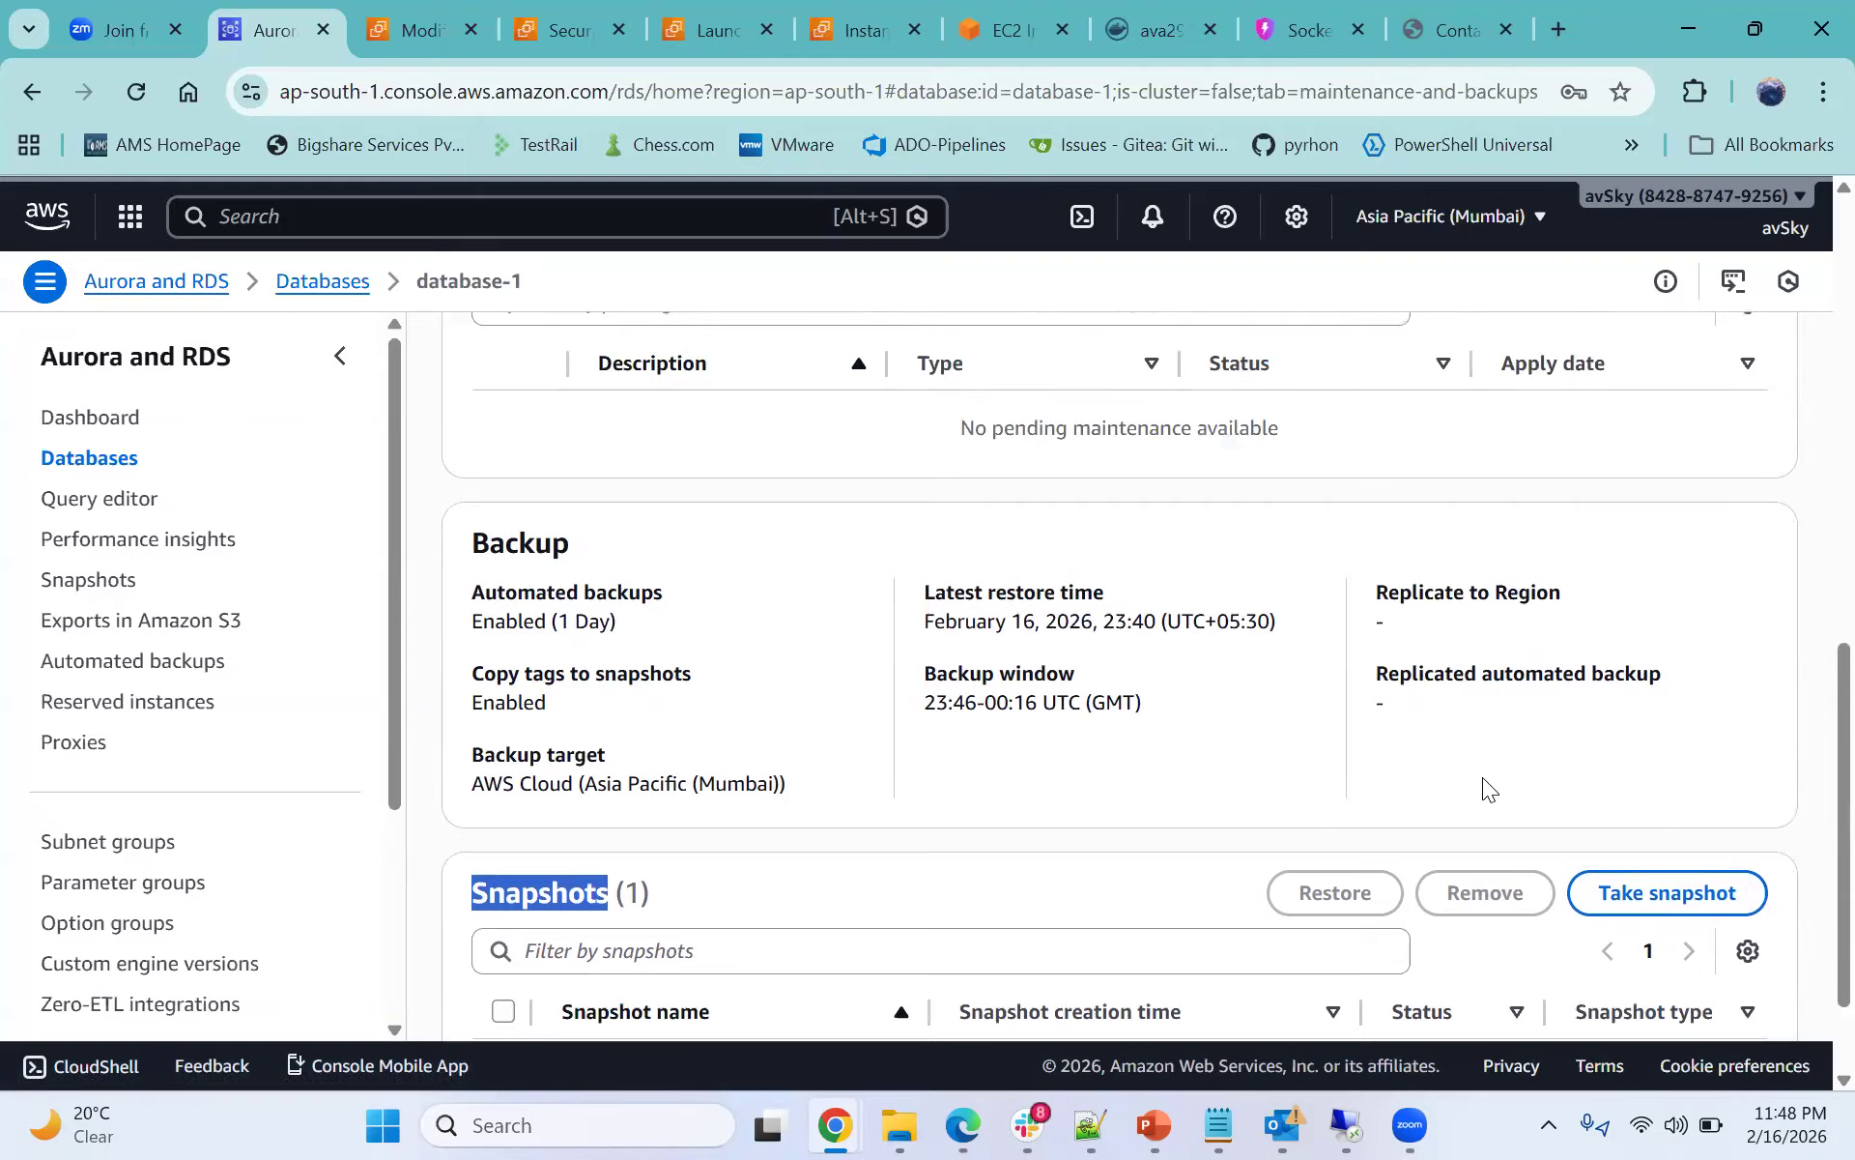
pyautogui.scroll(-1, 812, 638)
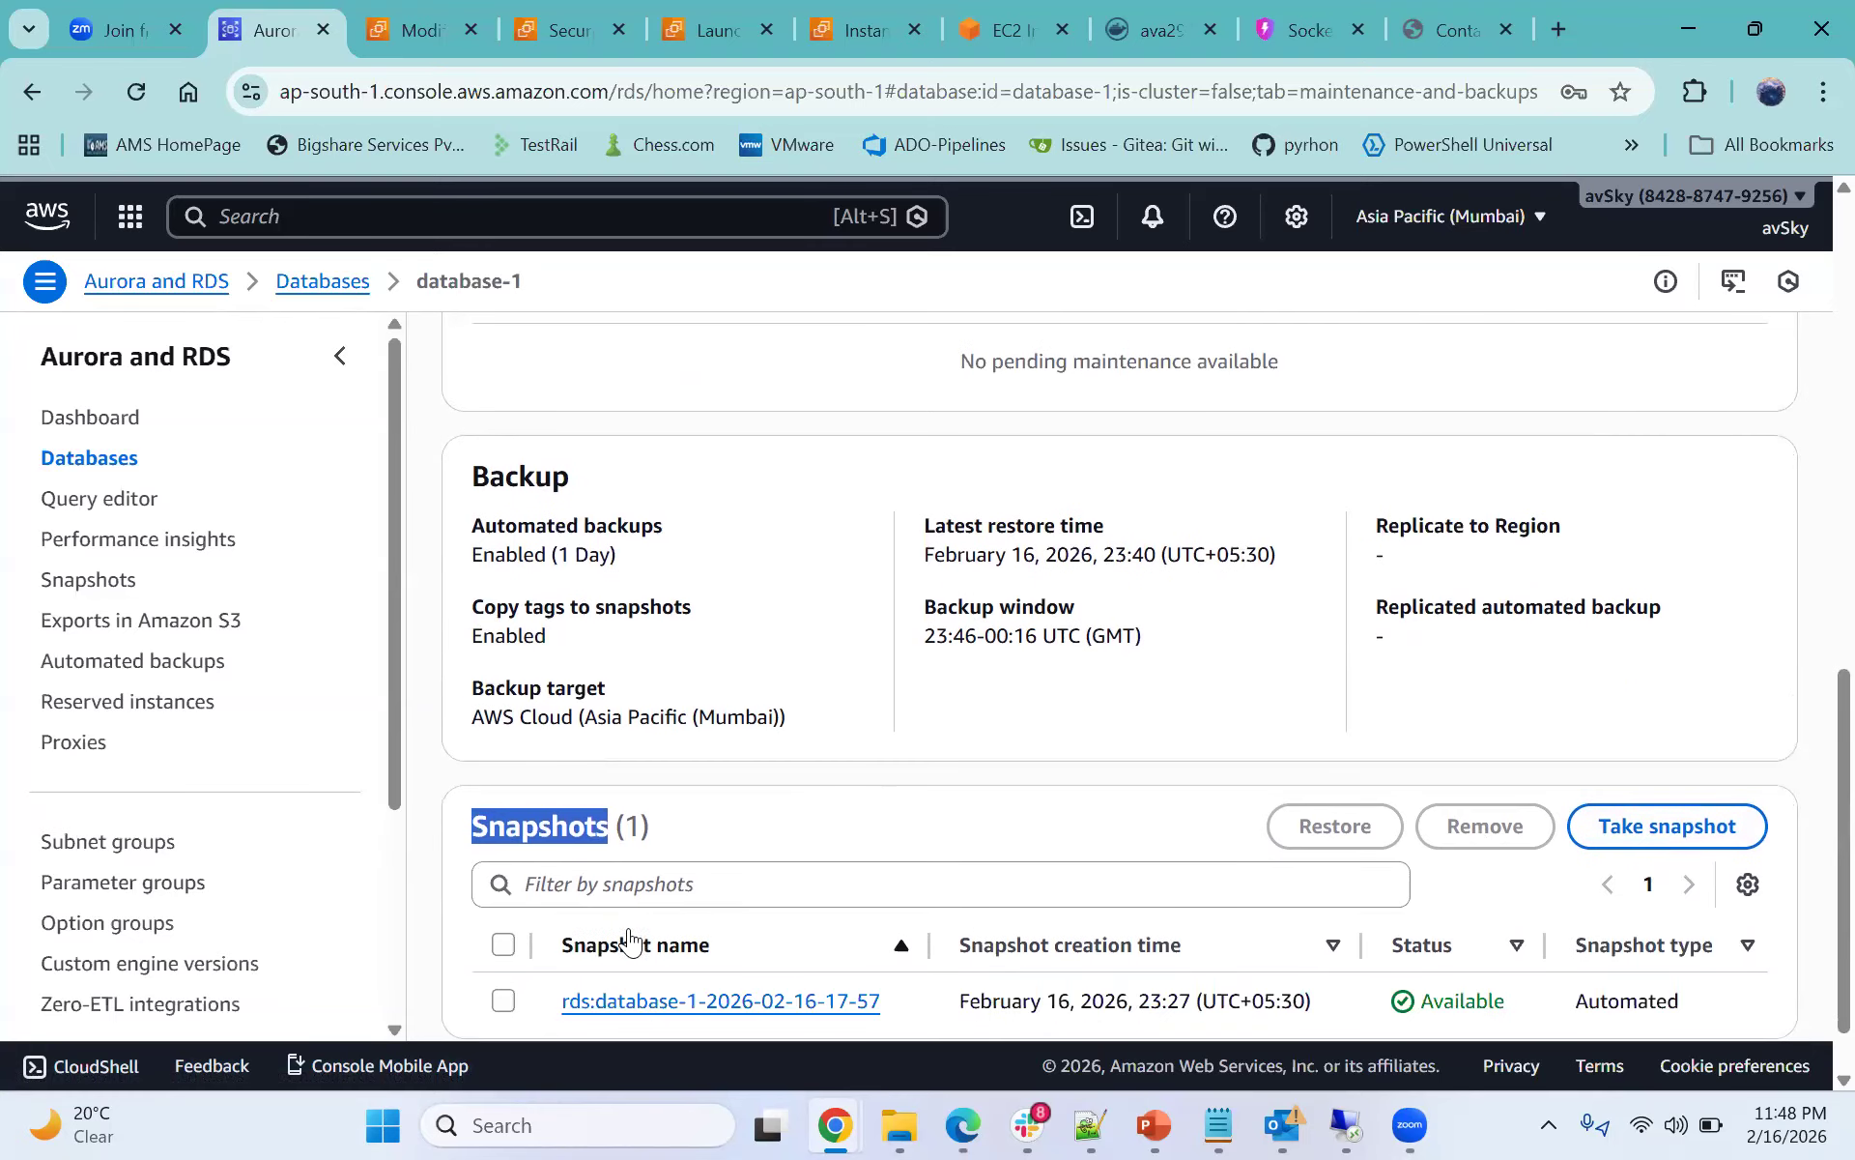
pyautogui.scroll(-1, 567, 937)
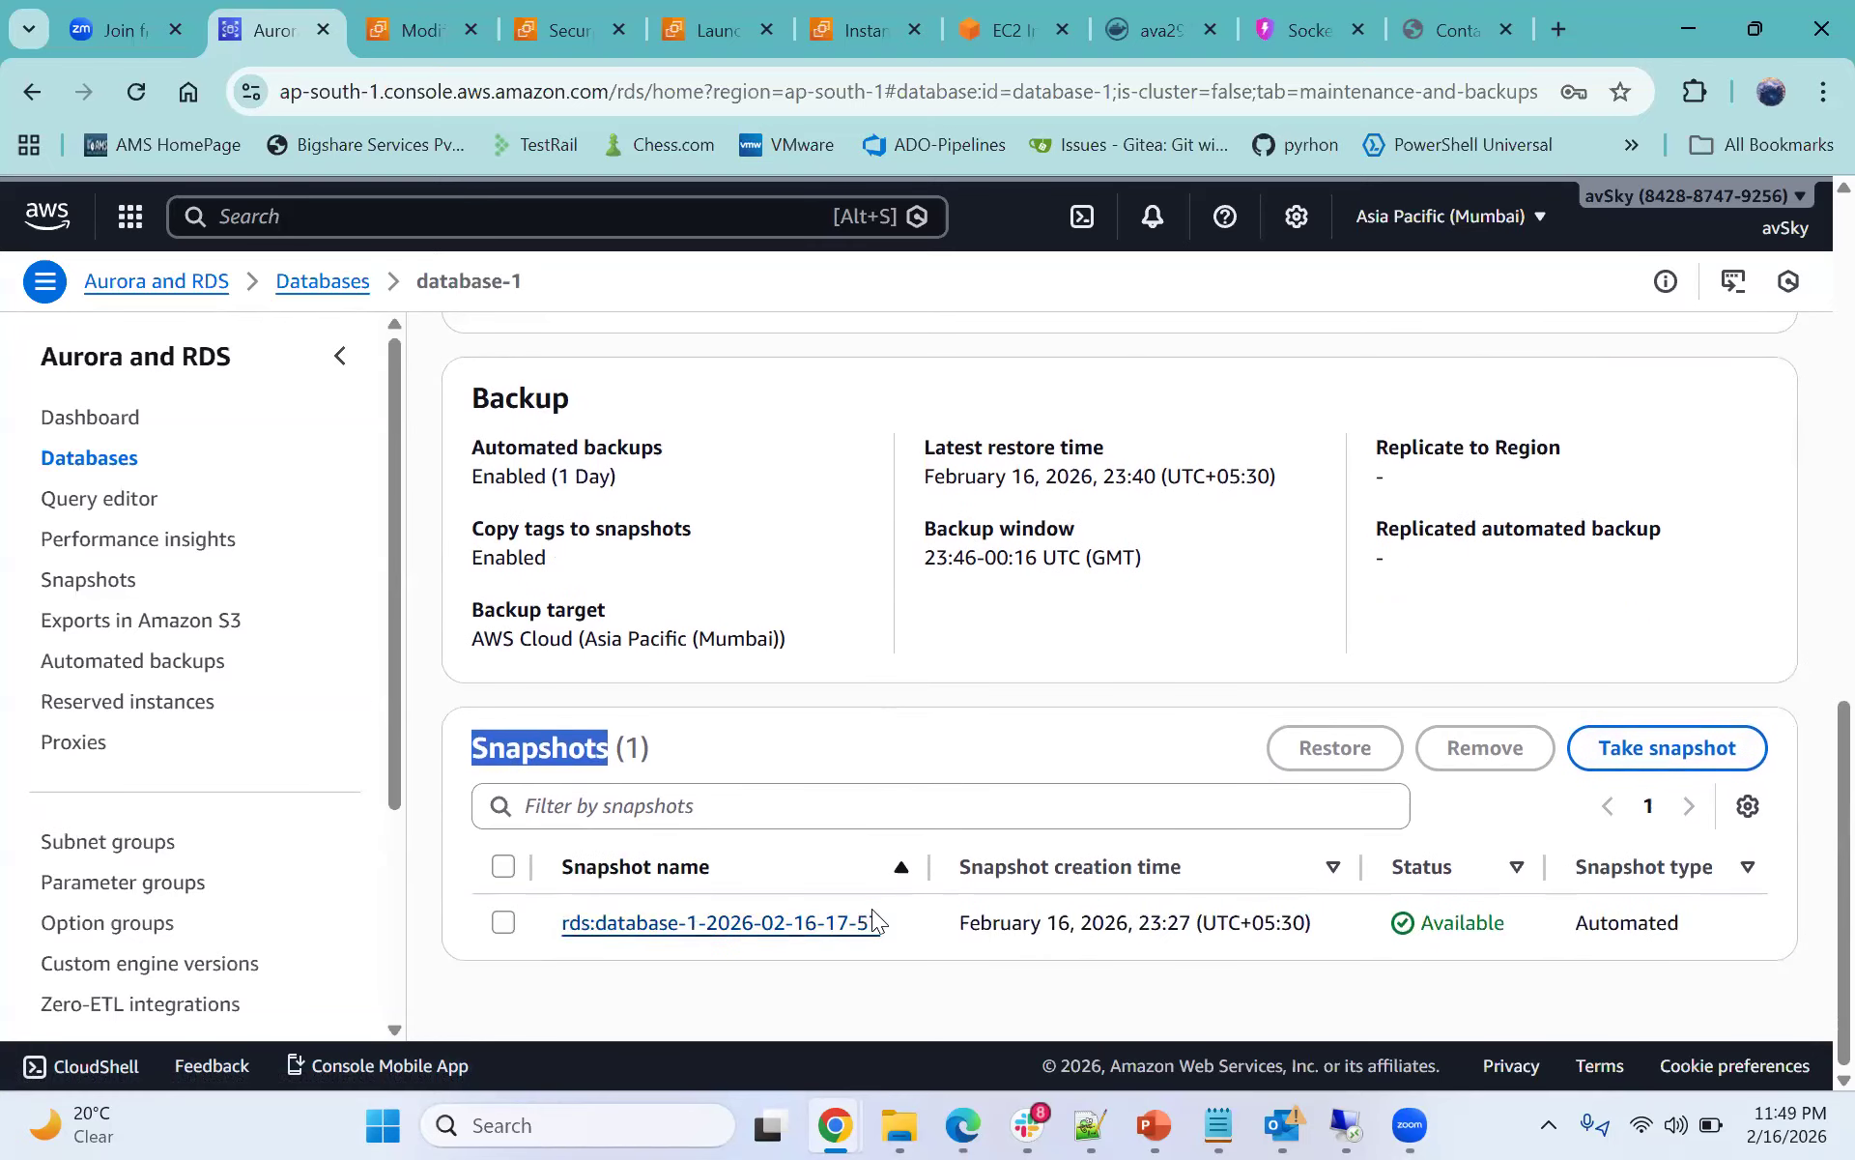
pyautogui.scroll(2, 872, 918)
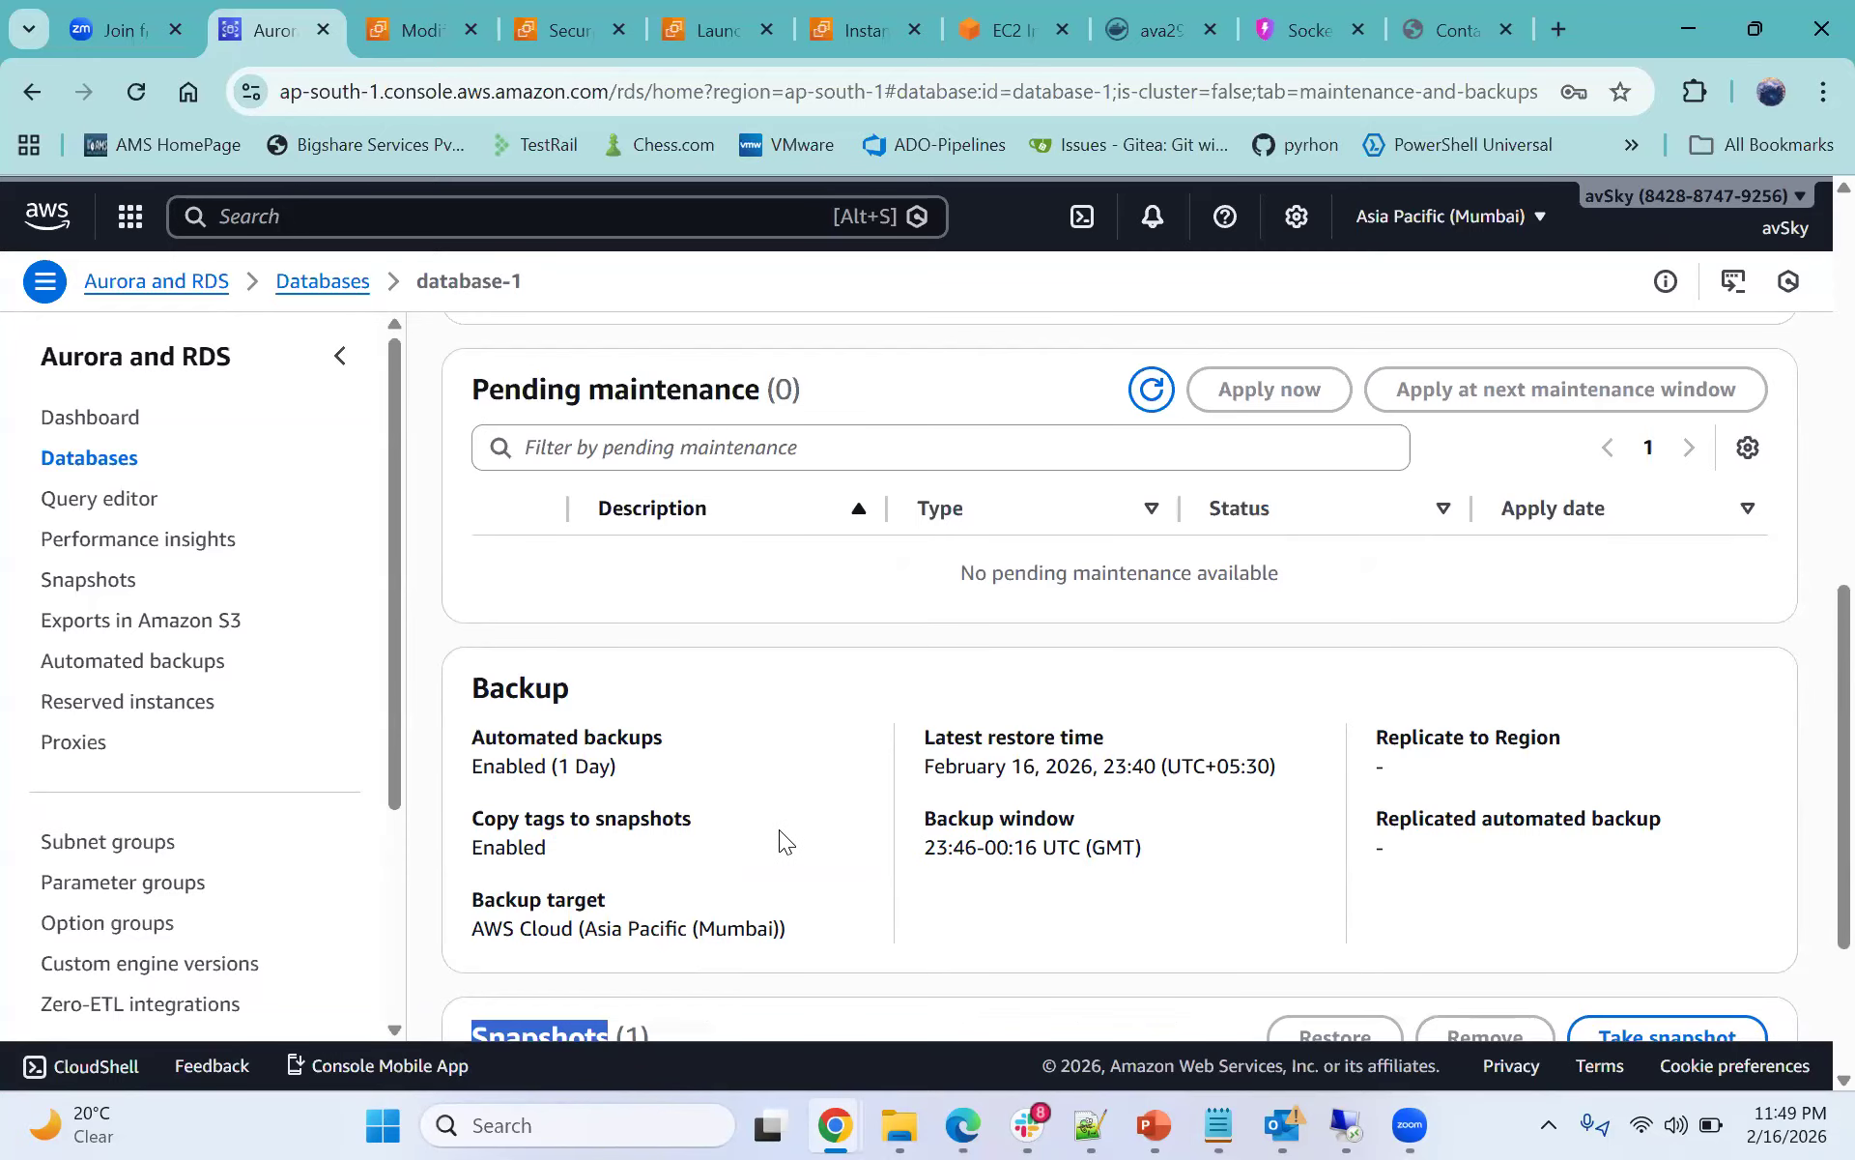
pyautogui.scroll(1, 779, 829)
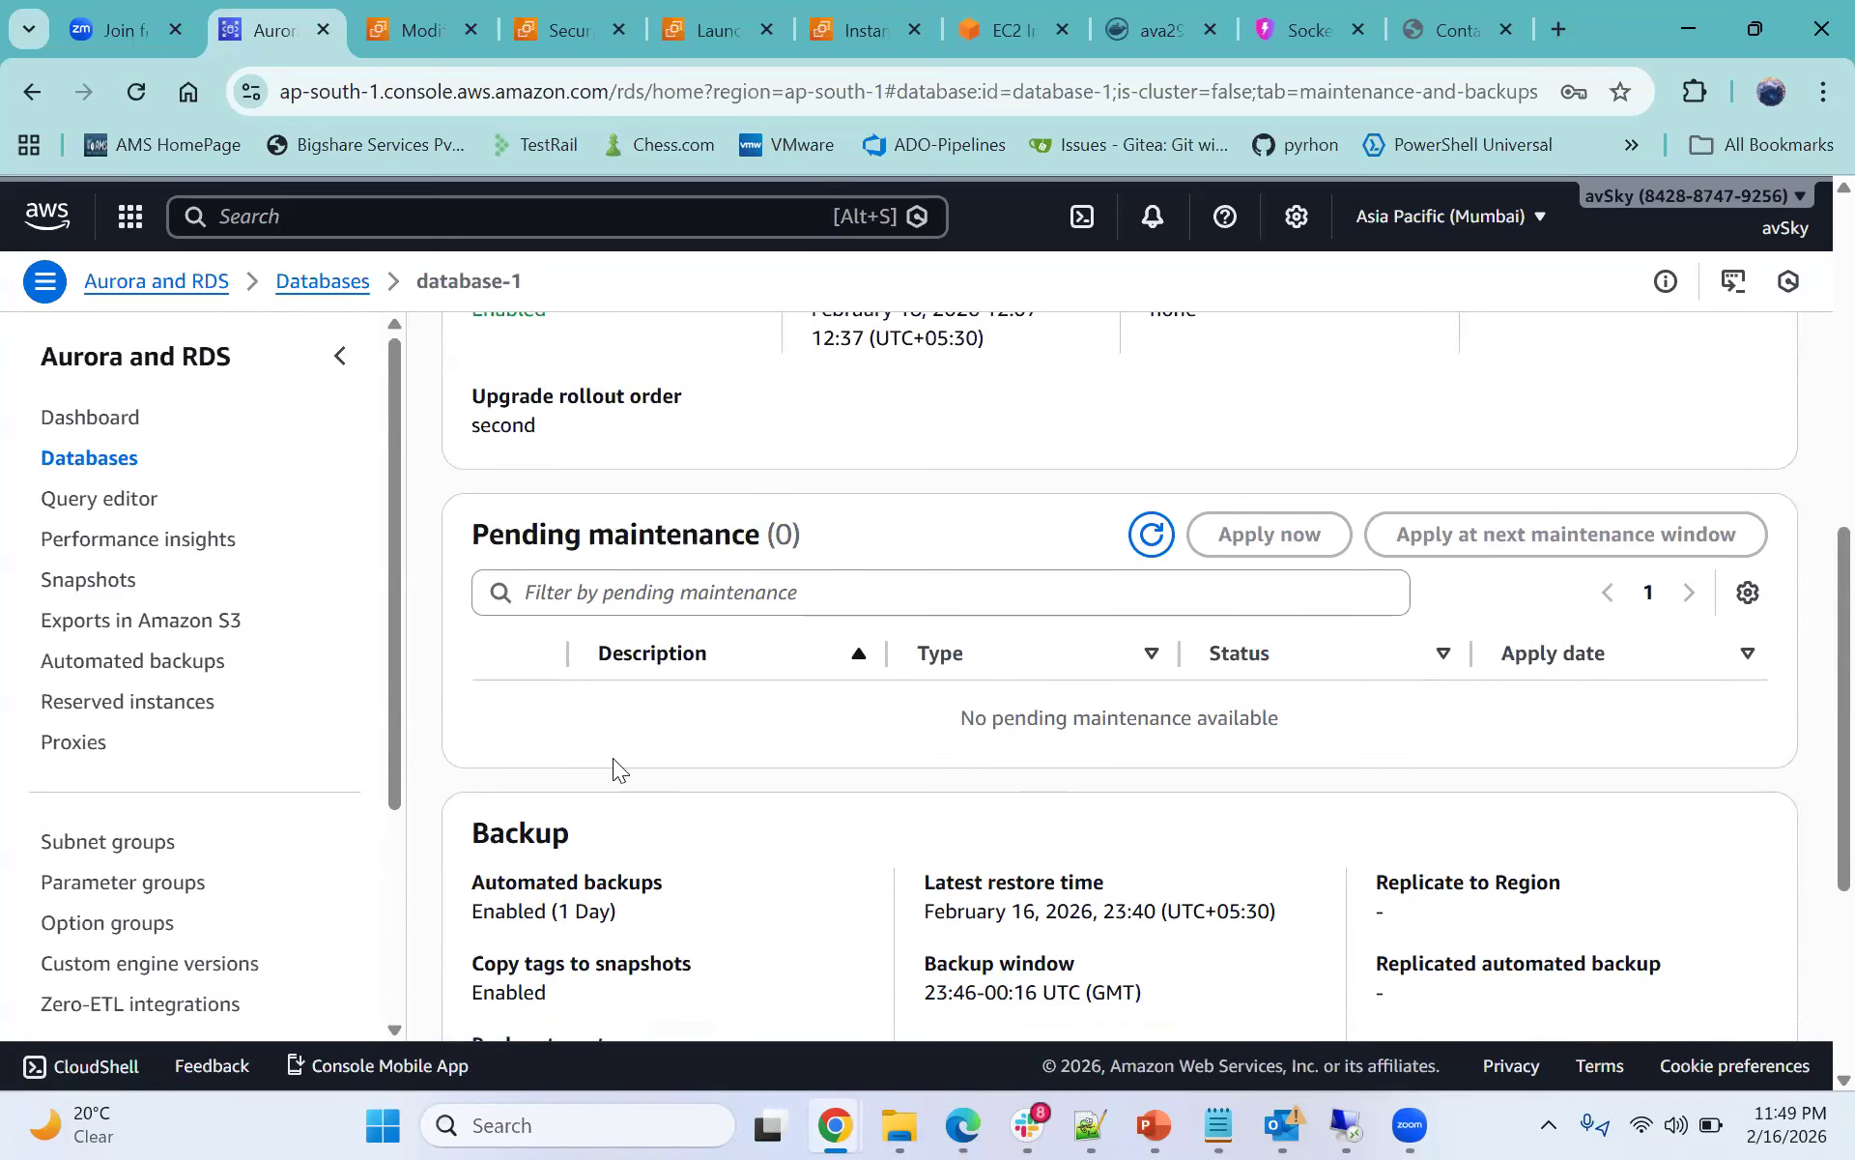
pyautogui.scroll(-3, 629, 773)
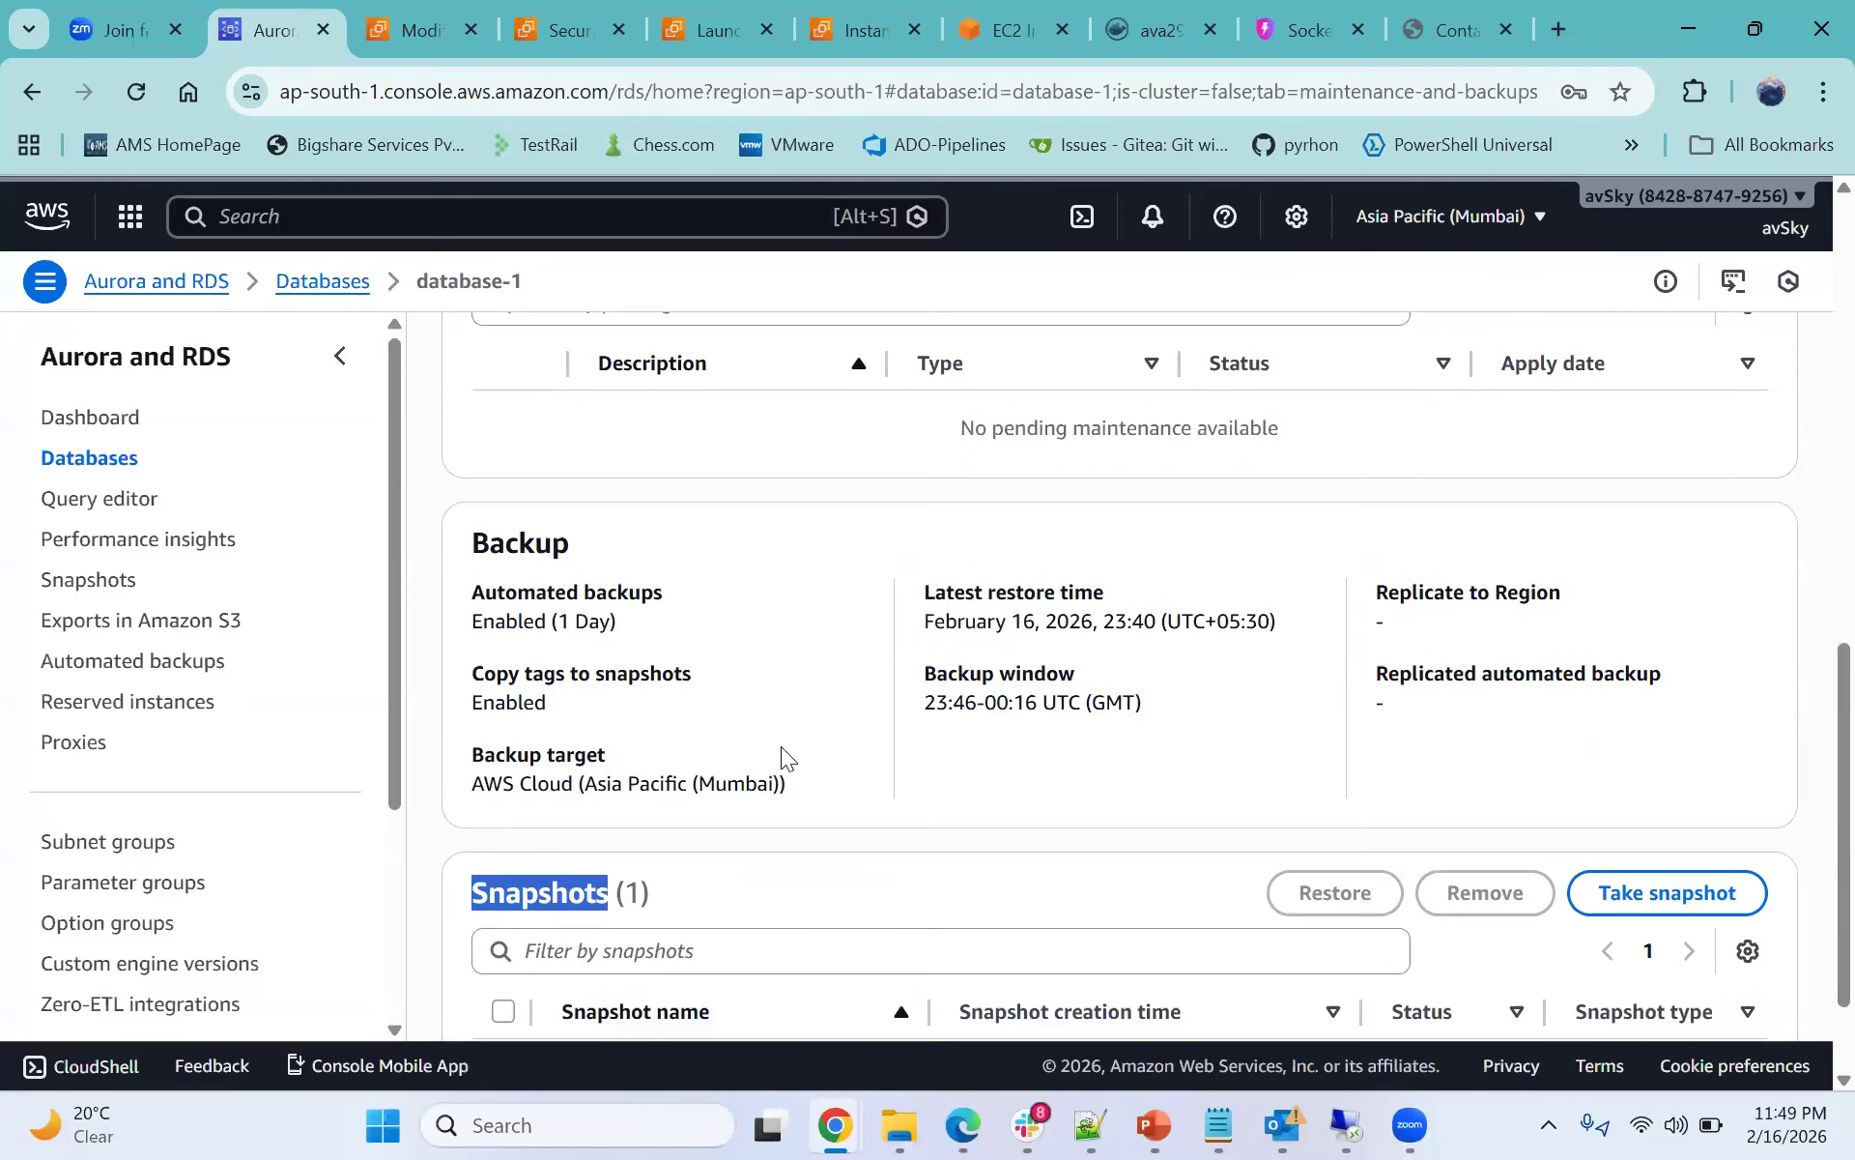
pyautogui.scroll(3, 779, 748)
pyautogui.scroll(3, 781, 754)
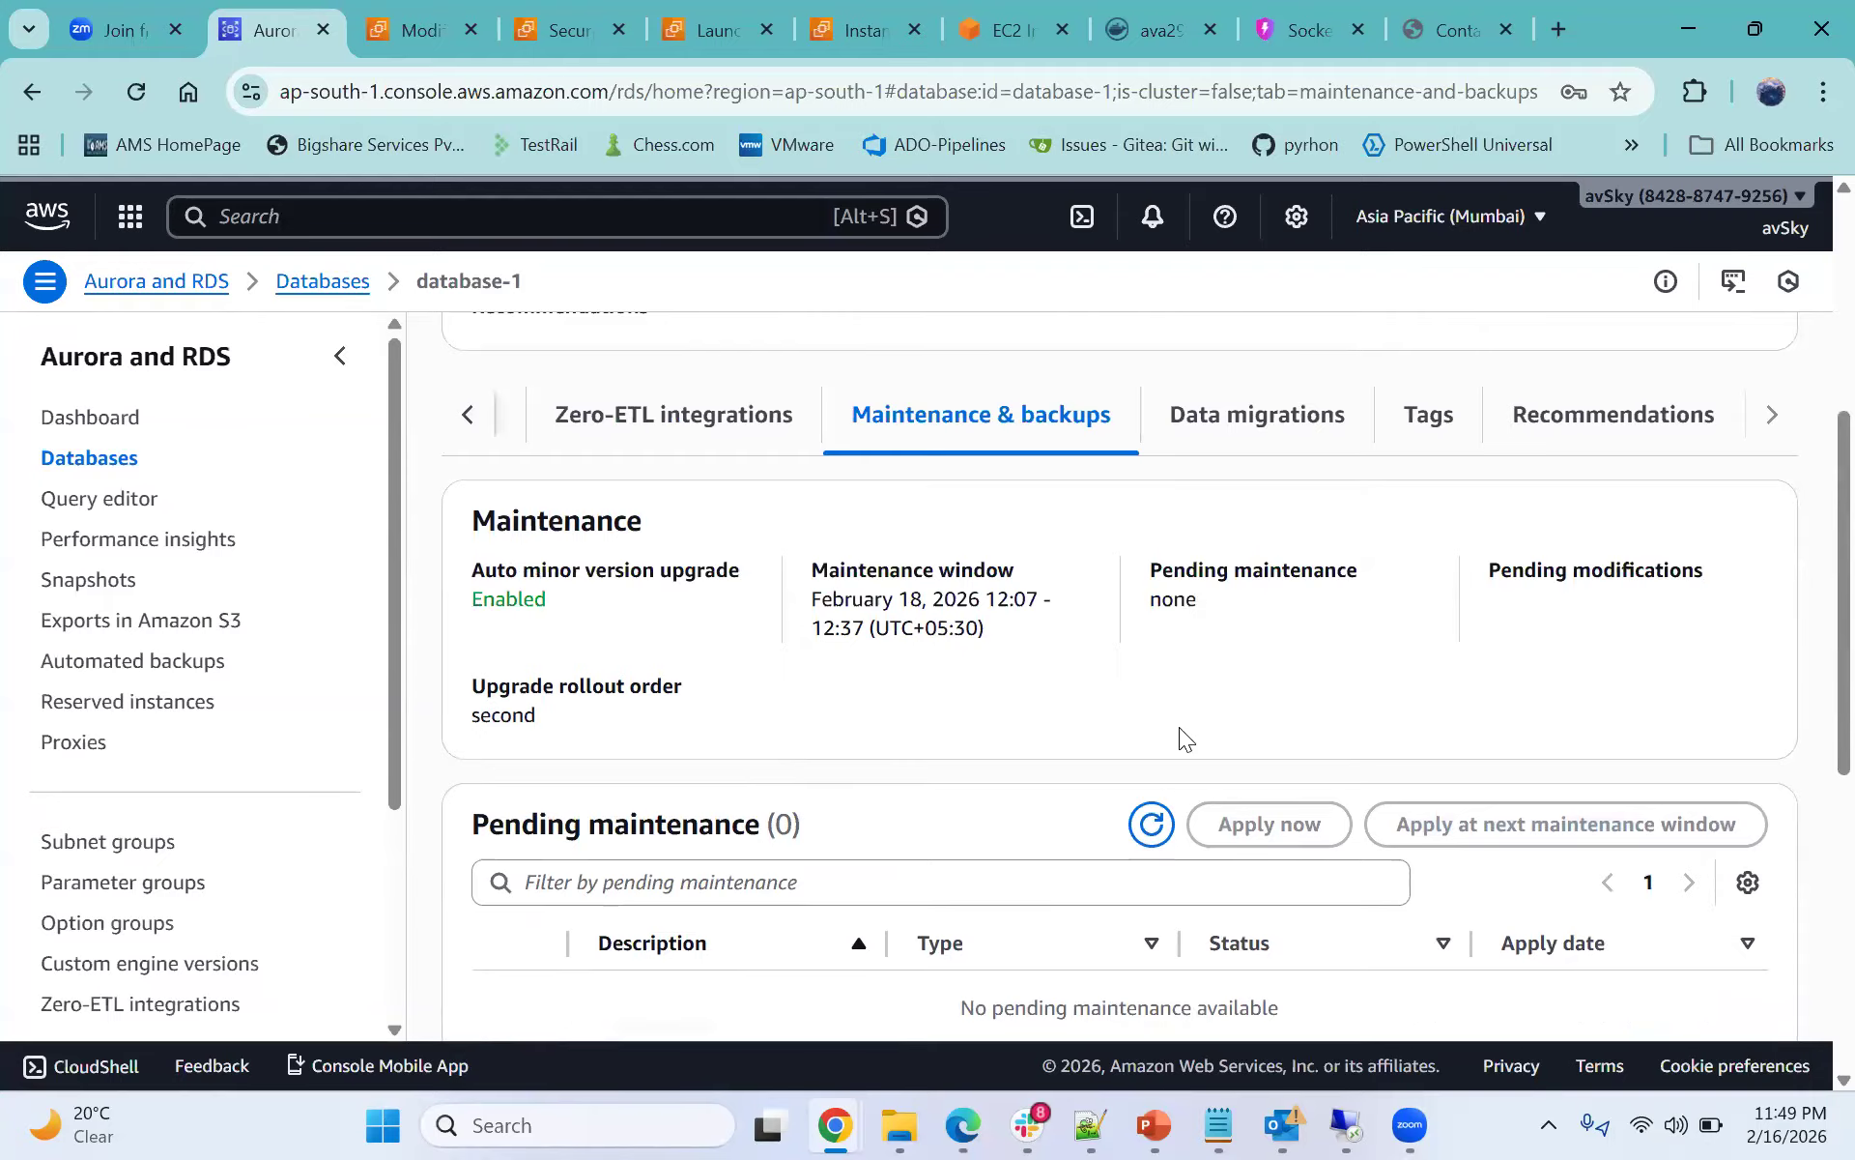
pyautogui.scroll(-7, 1197, 721)
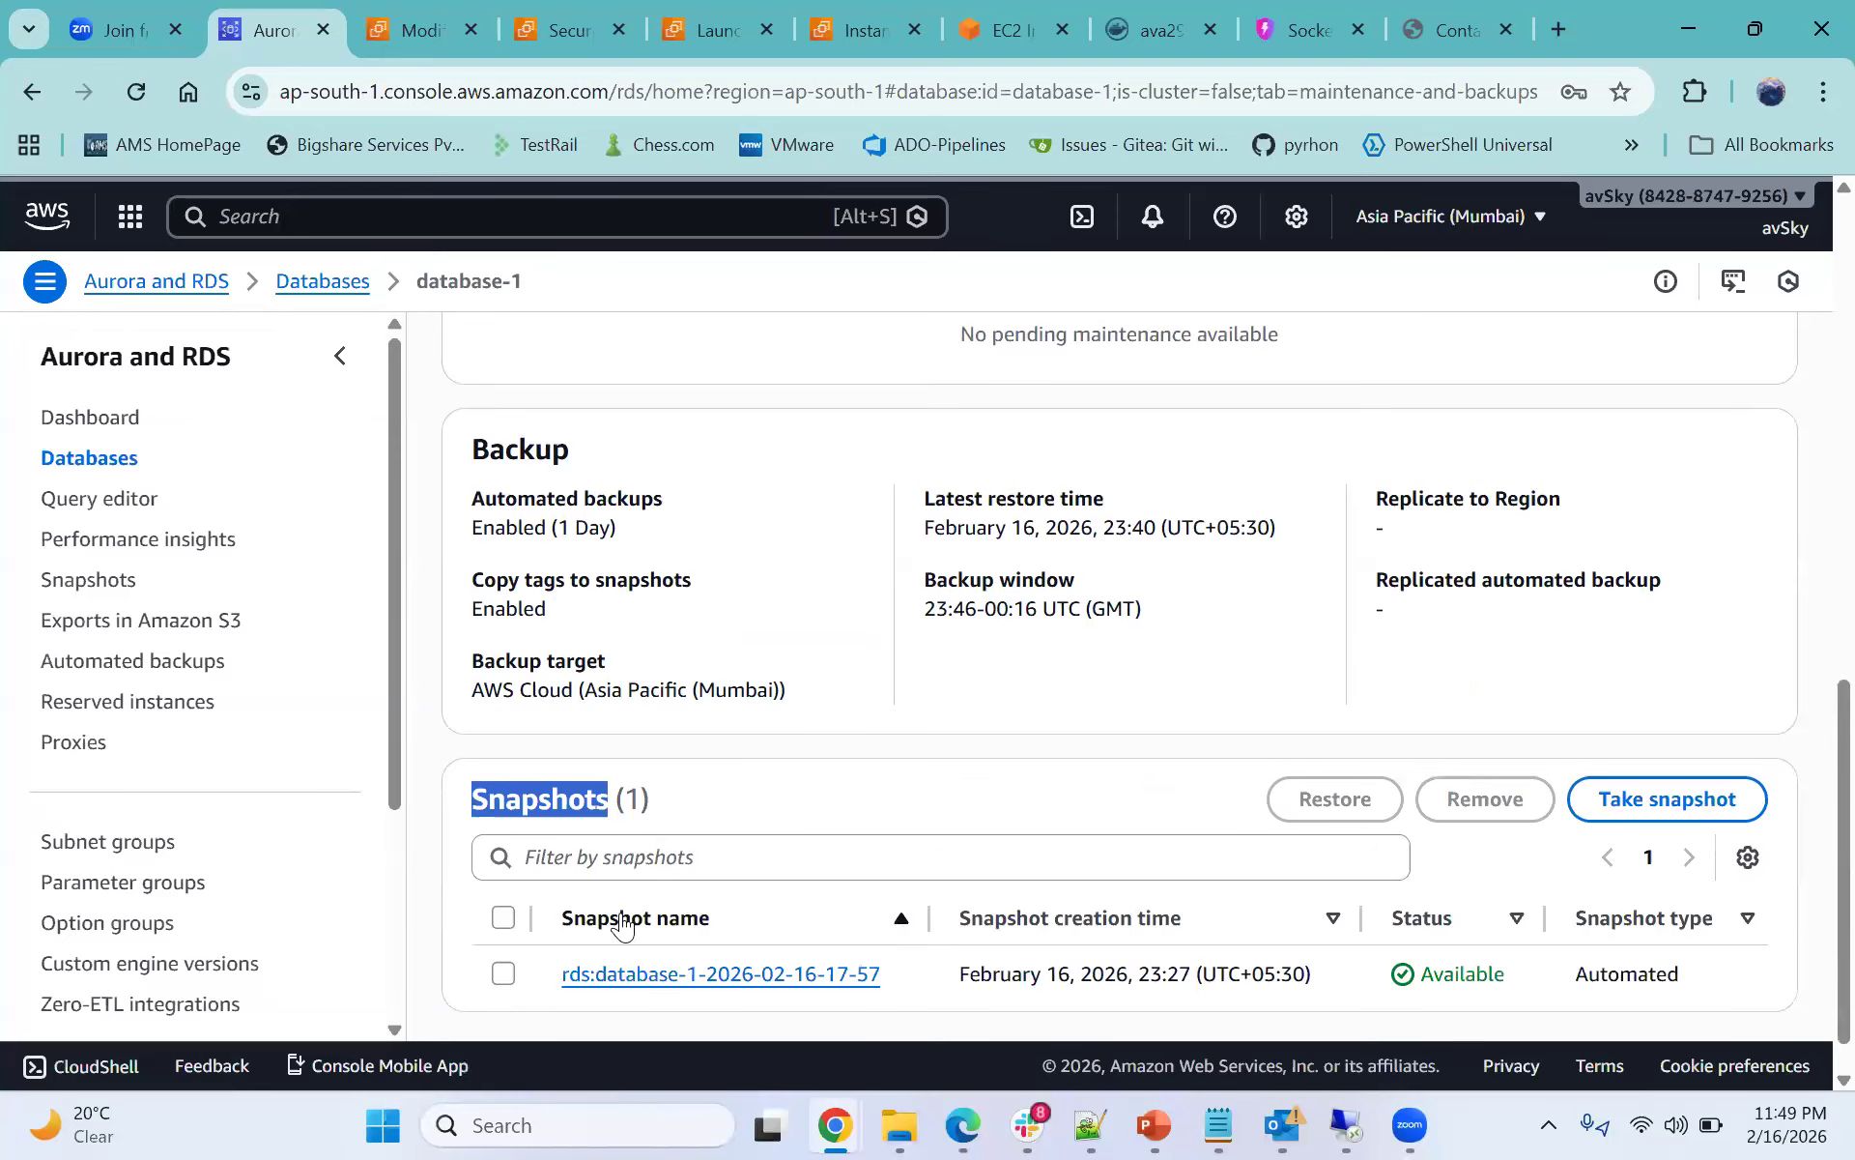
pyautogui.scroll(2, 518, 816)
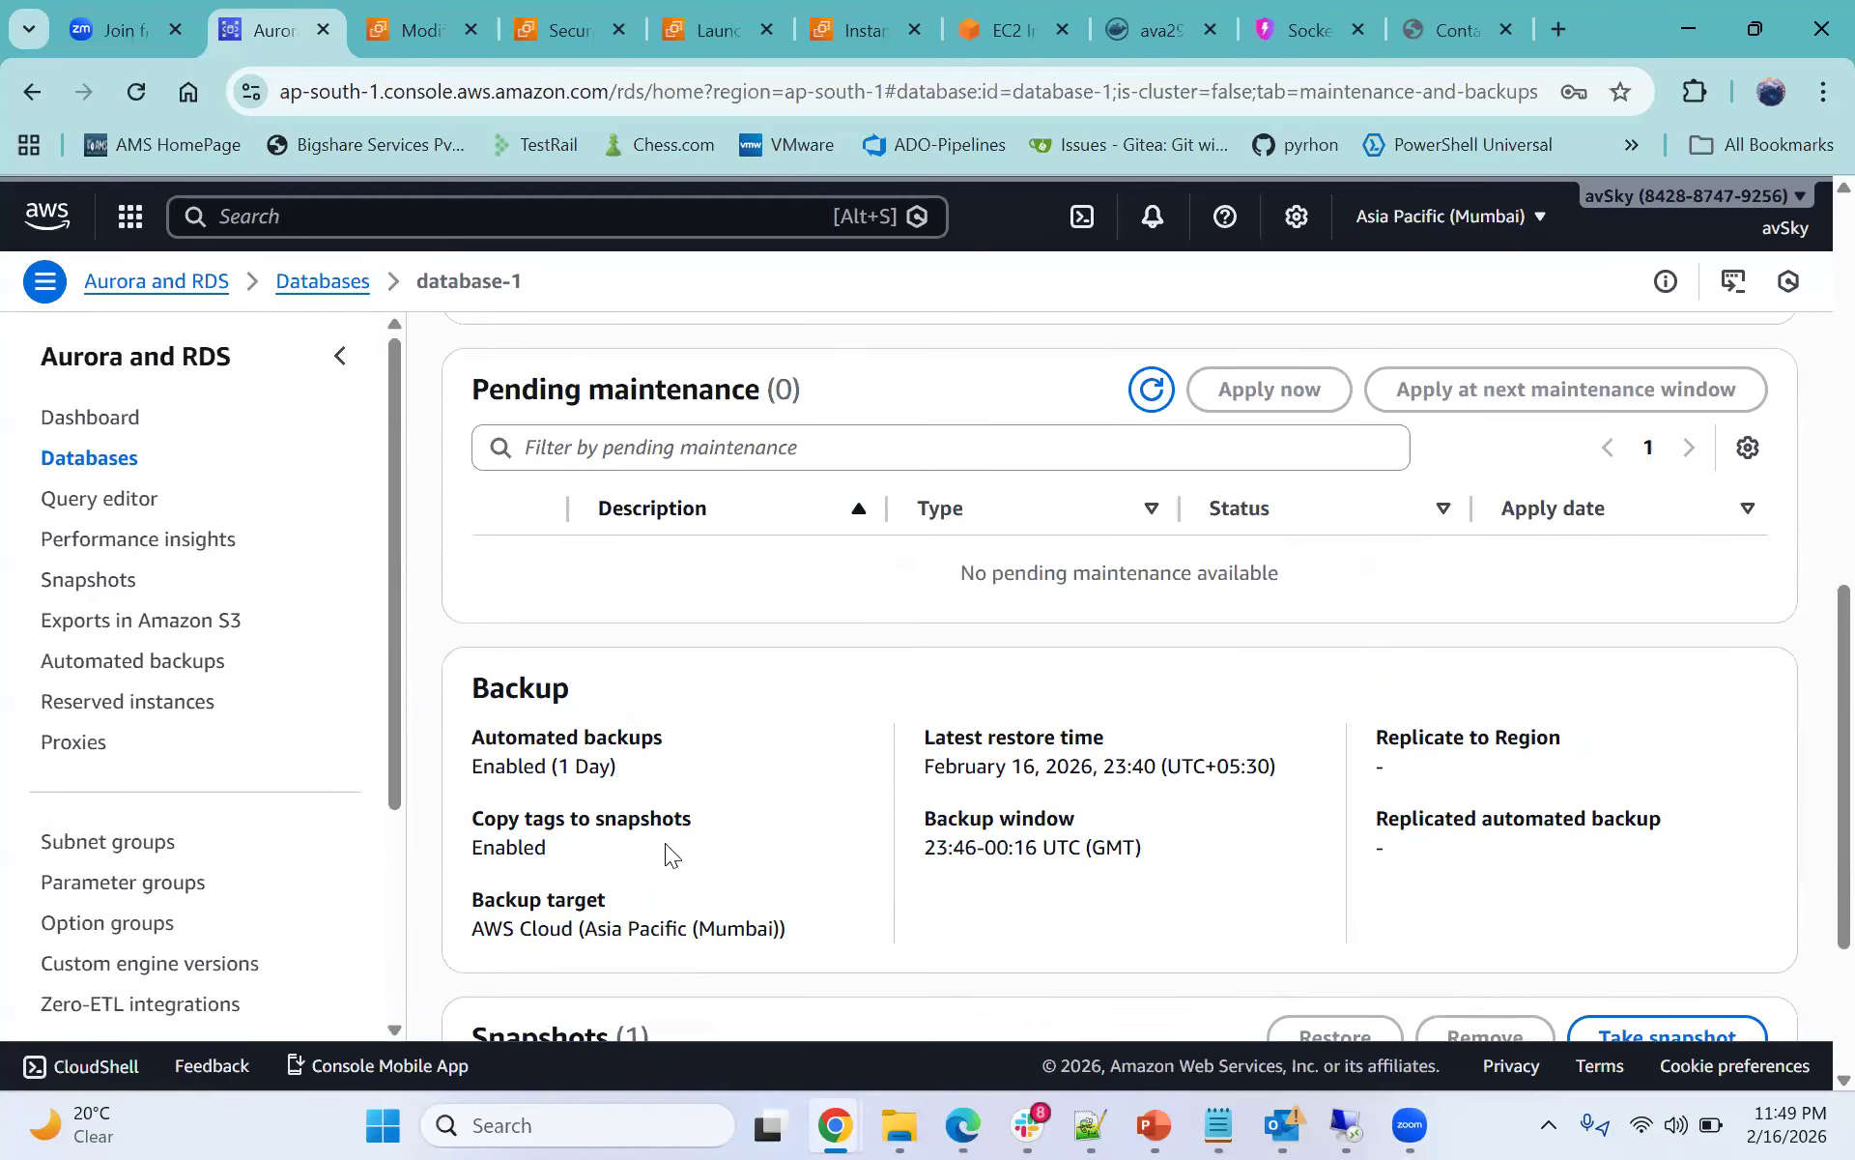
# - Scroll back and forth through the Maintenance and Pending maintenance sections of database-1 to review them
pyautogui.scroll(3, 1325, 808)
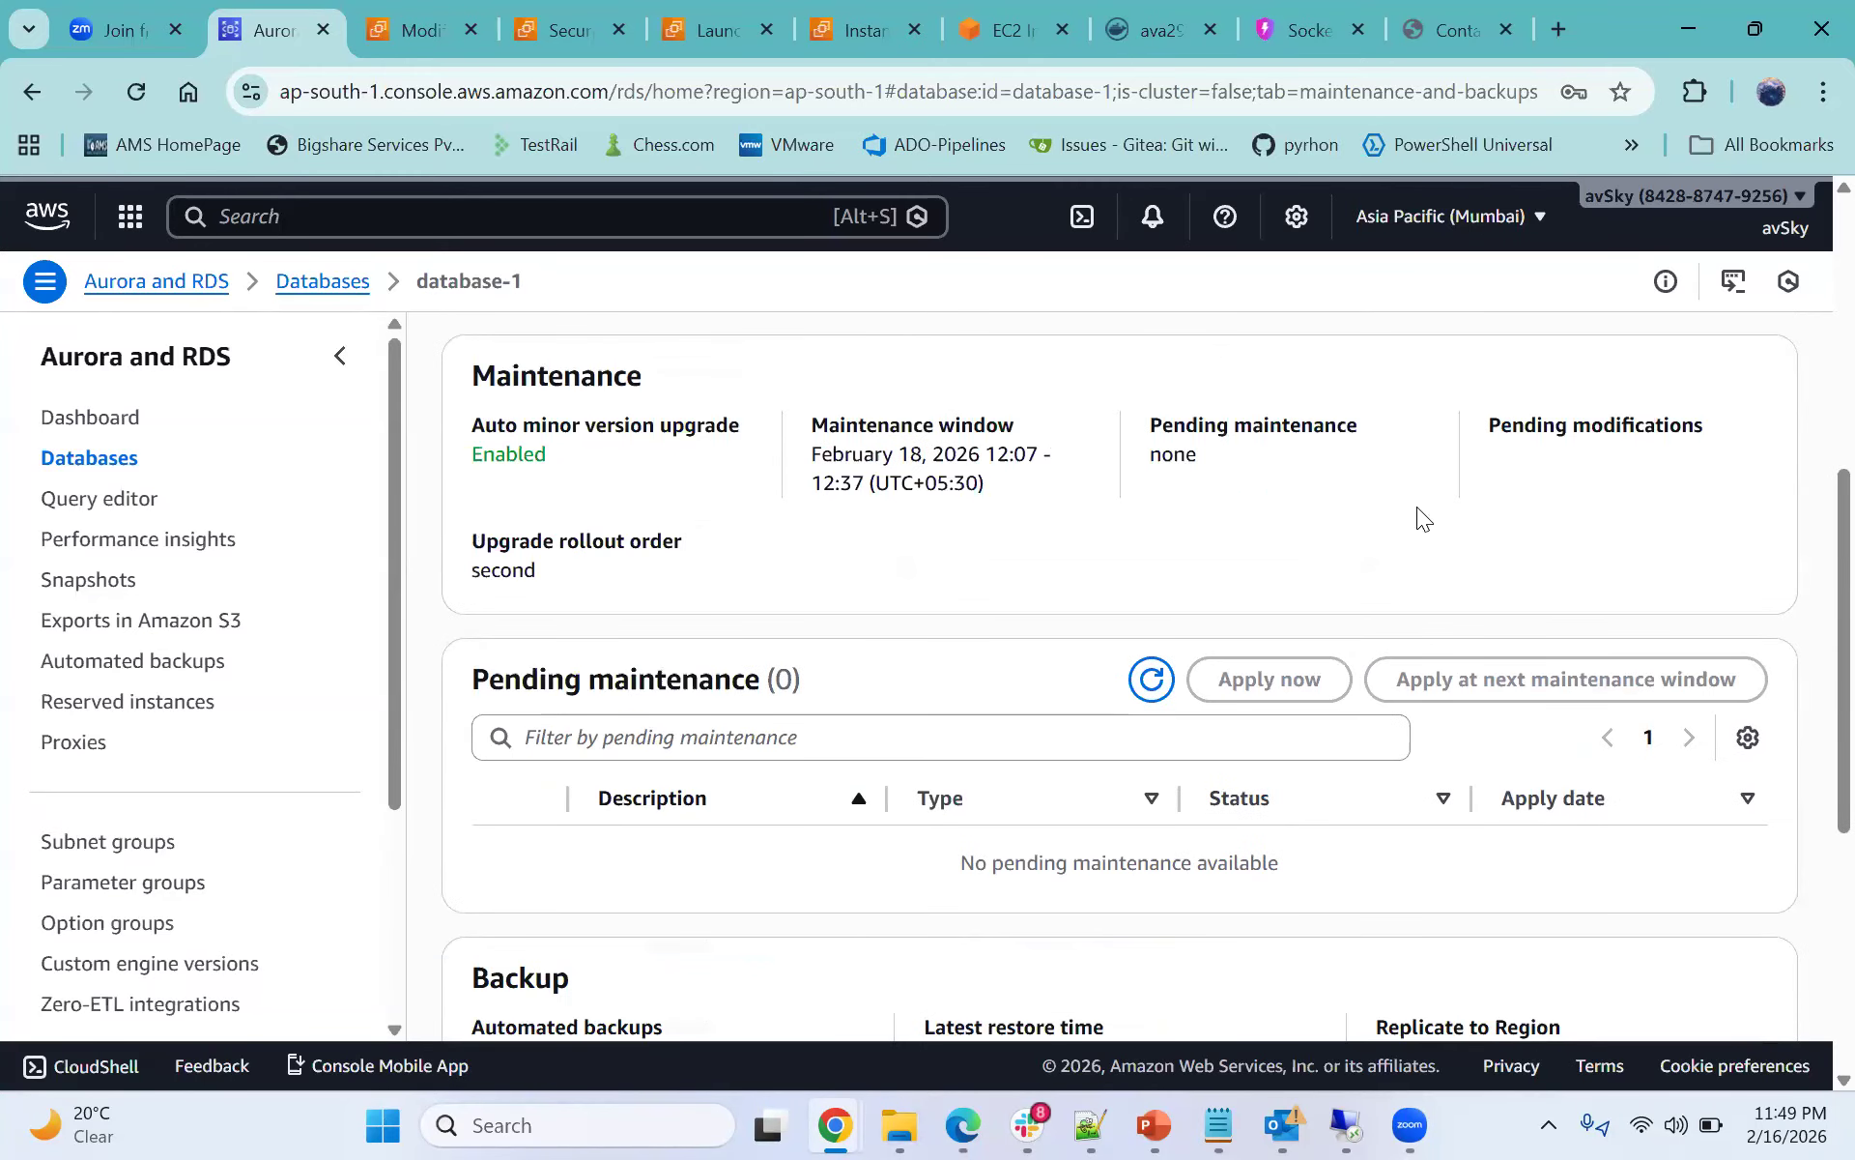
pyautogui.scroll(3, 1262, 680)
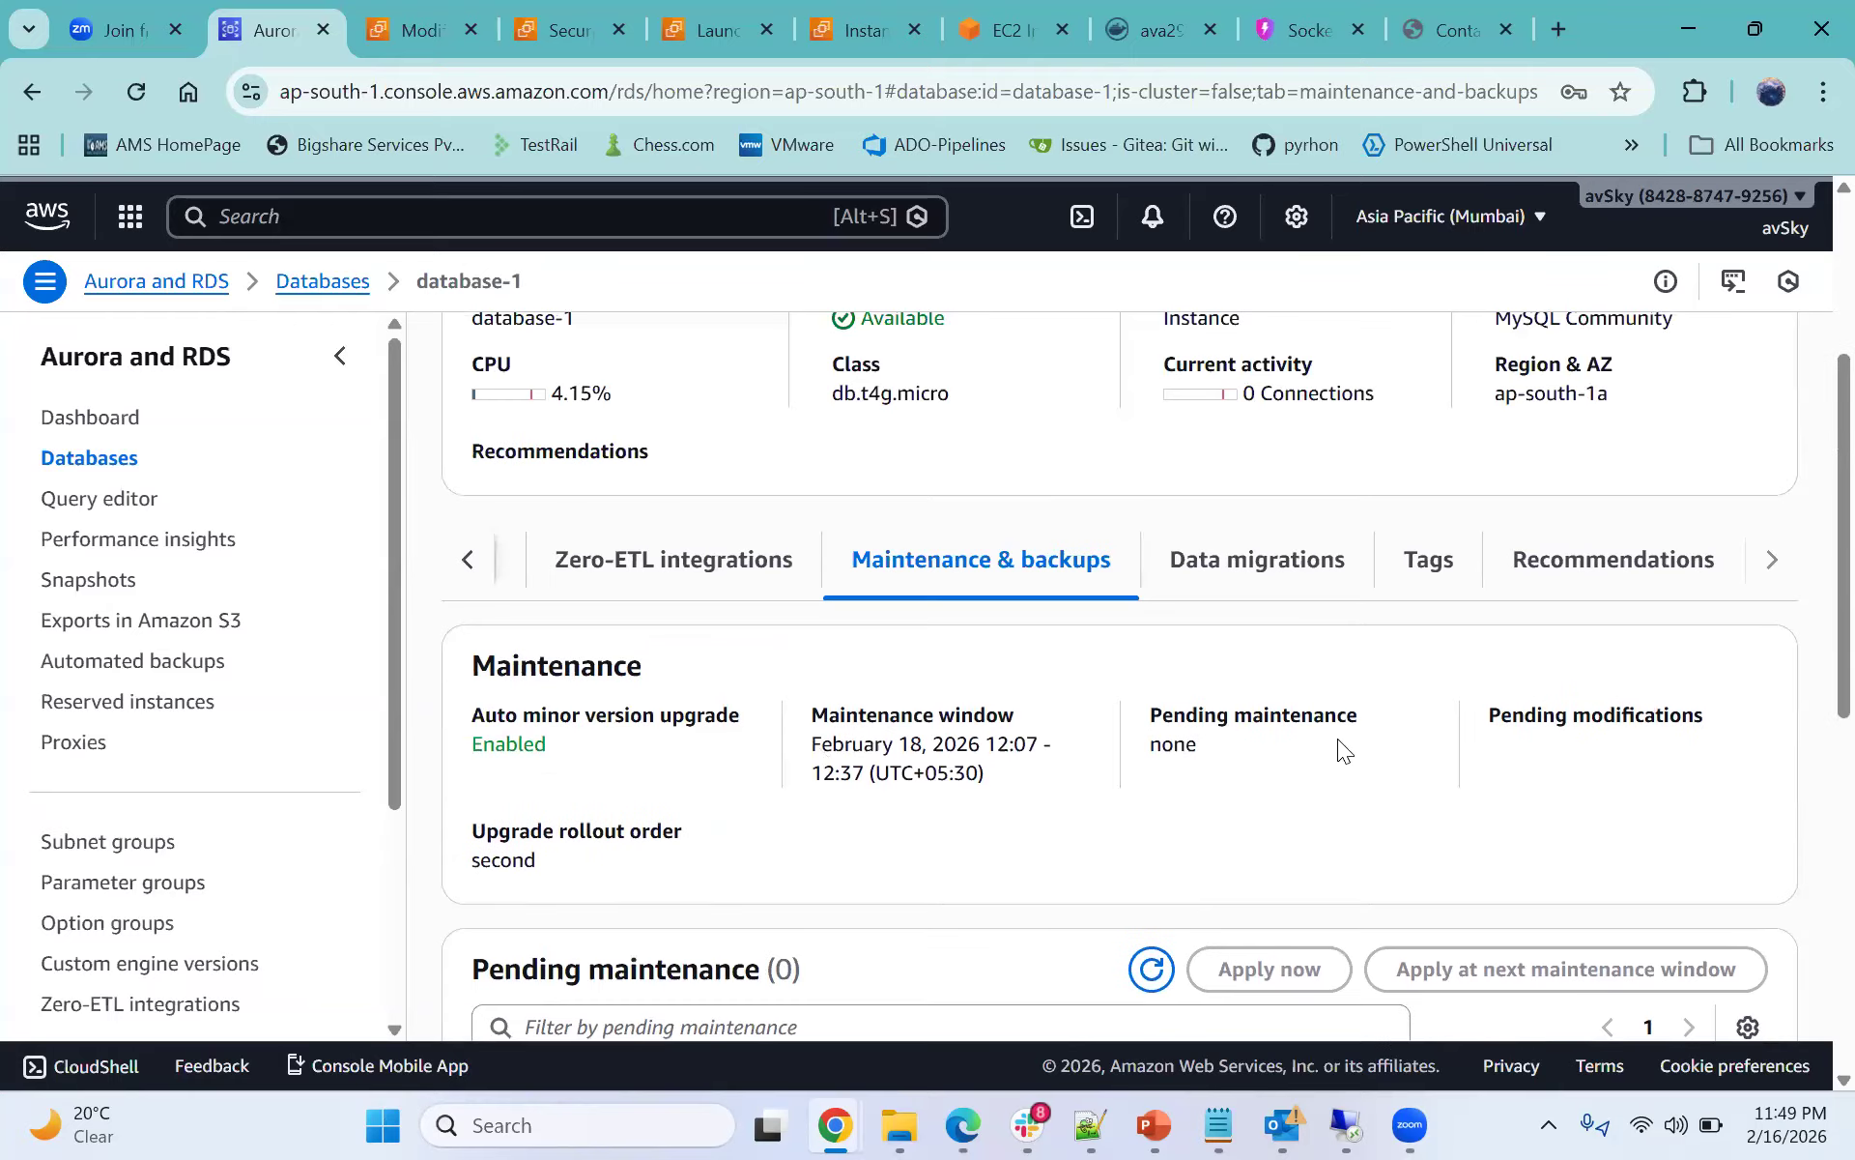
pyautogui.scroll(-3, 1472, 759)
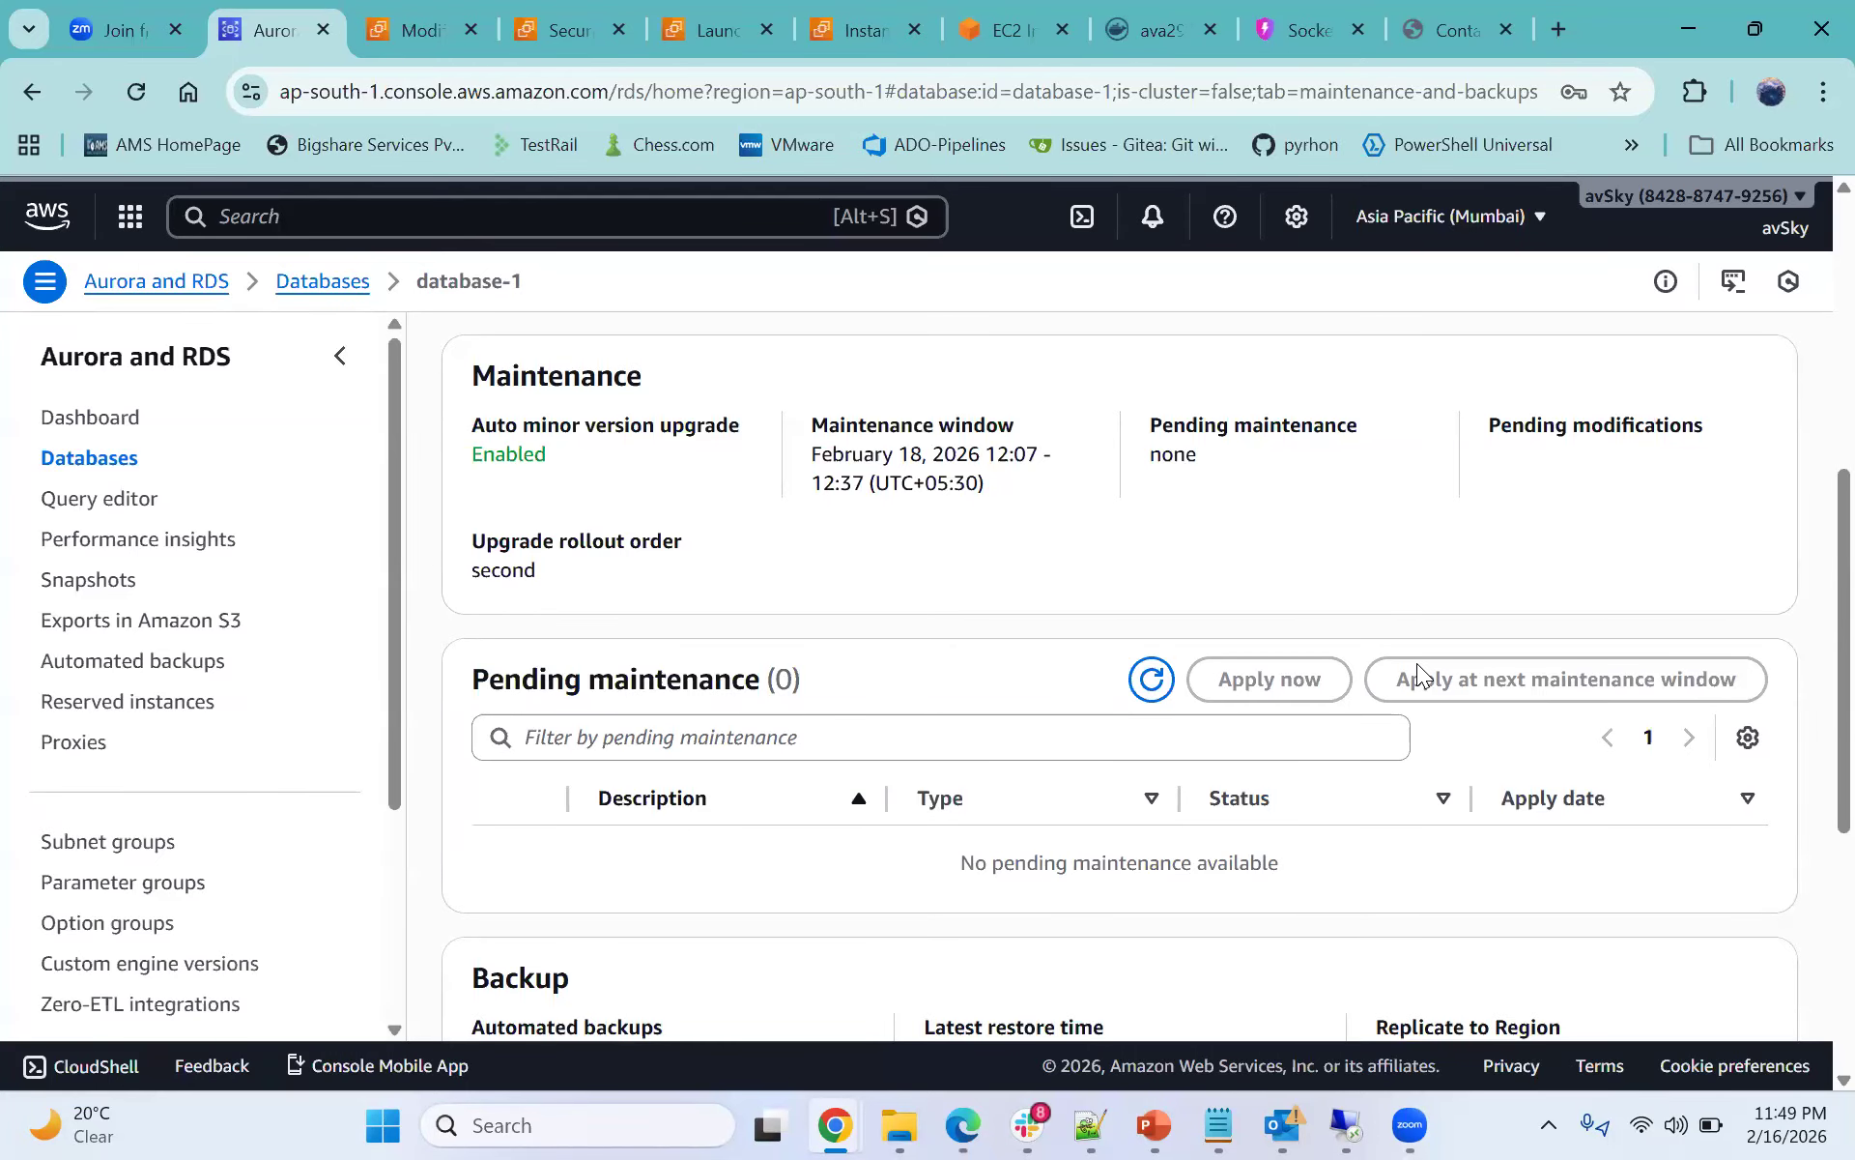
pyautogui.scroll(-6, 1418, 667)
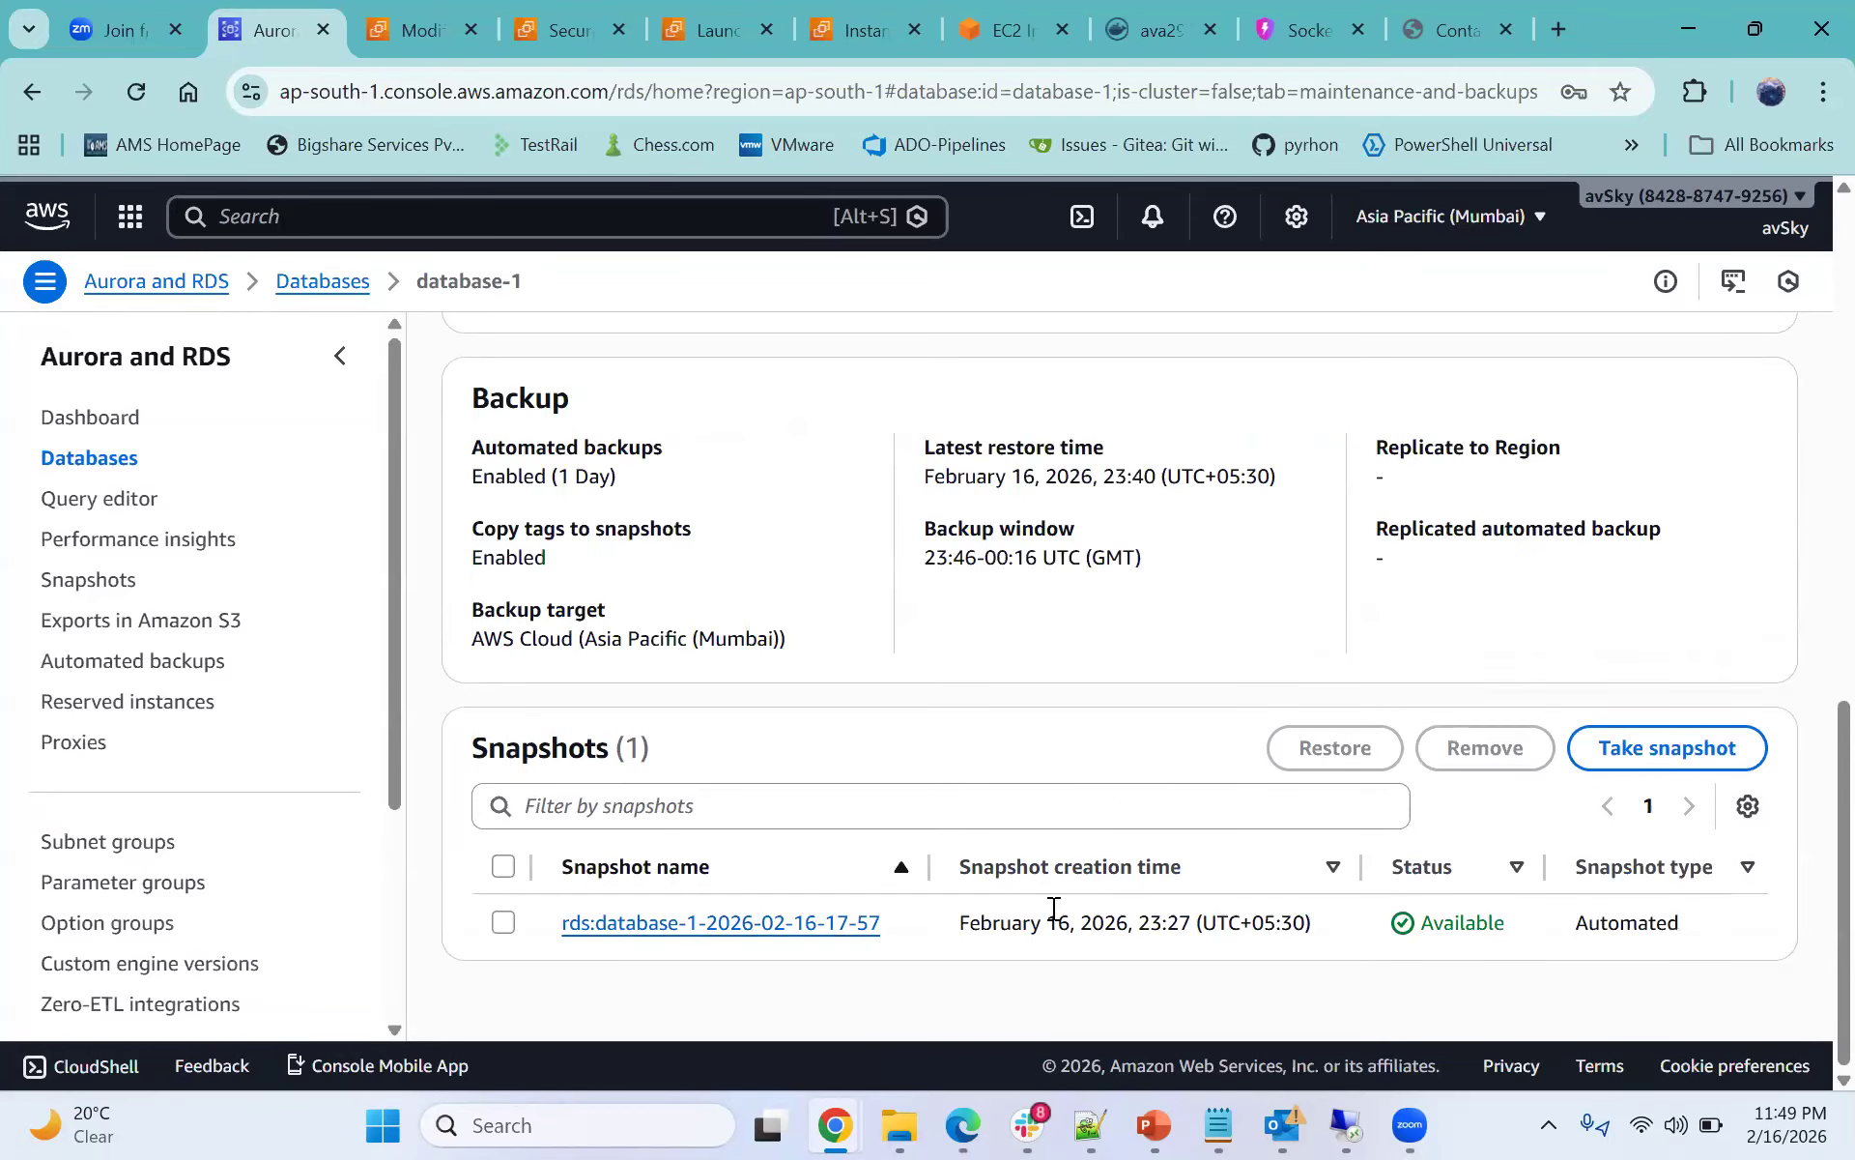
pyautogui.scroll(3, 994, 808)
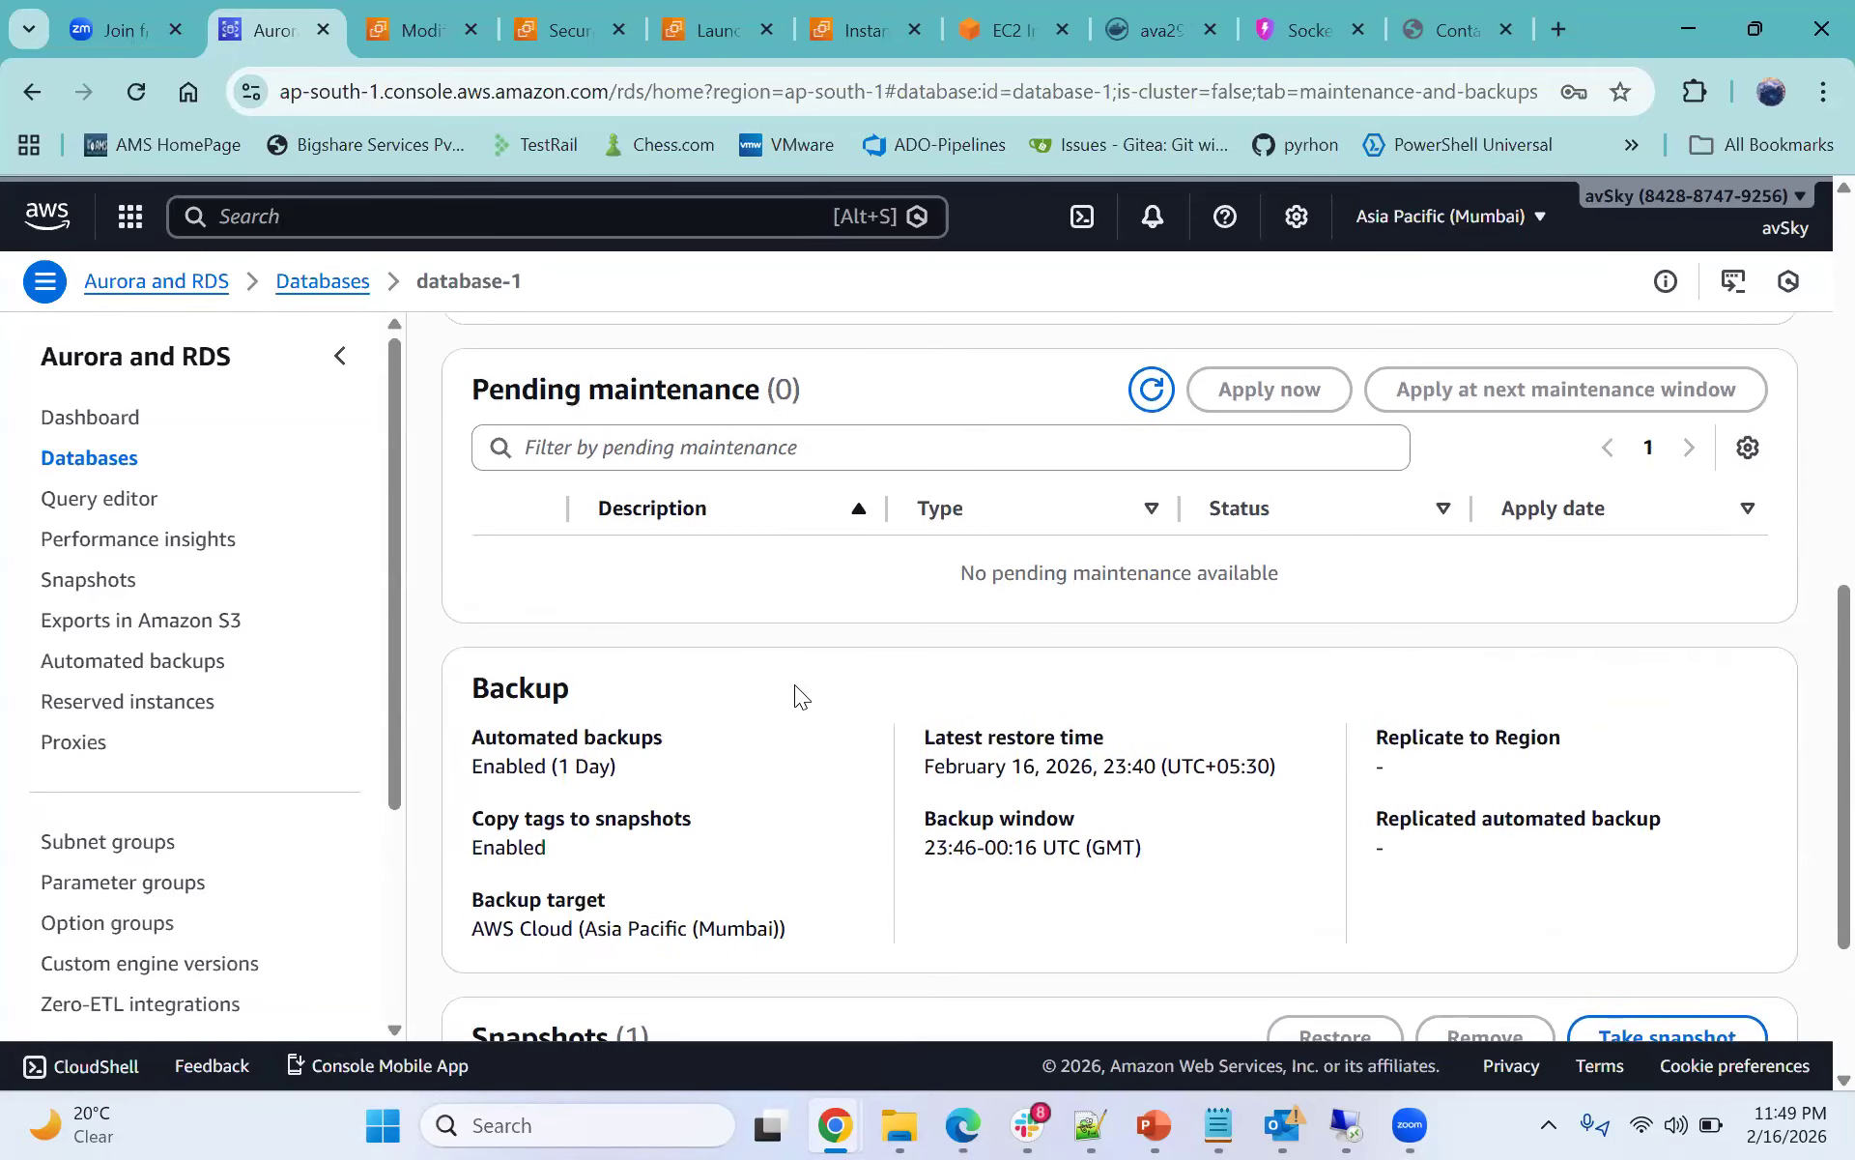
pyautogui.scroll(3, 853, 768)
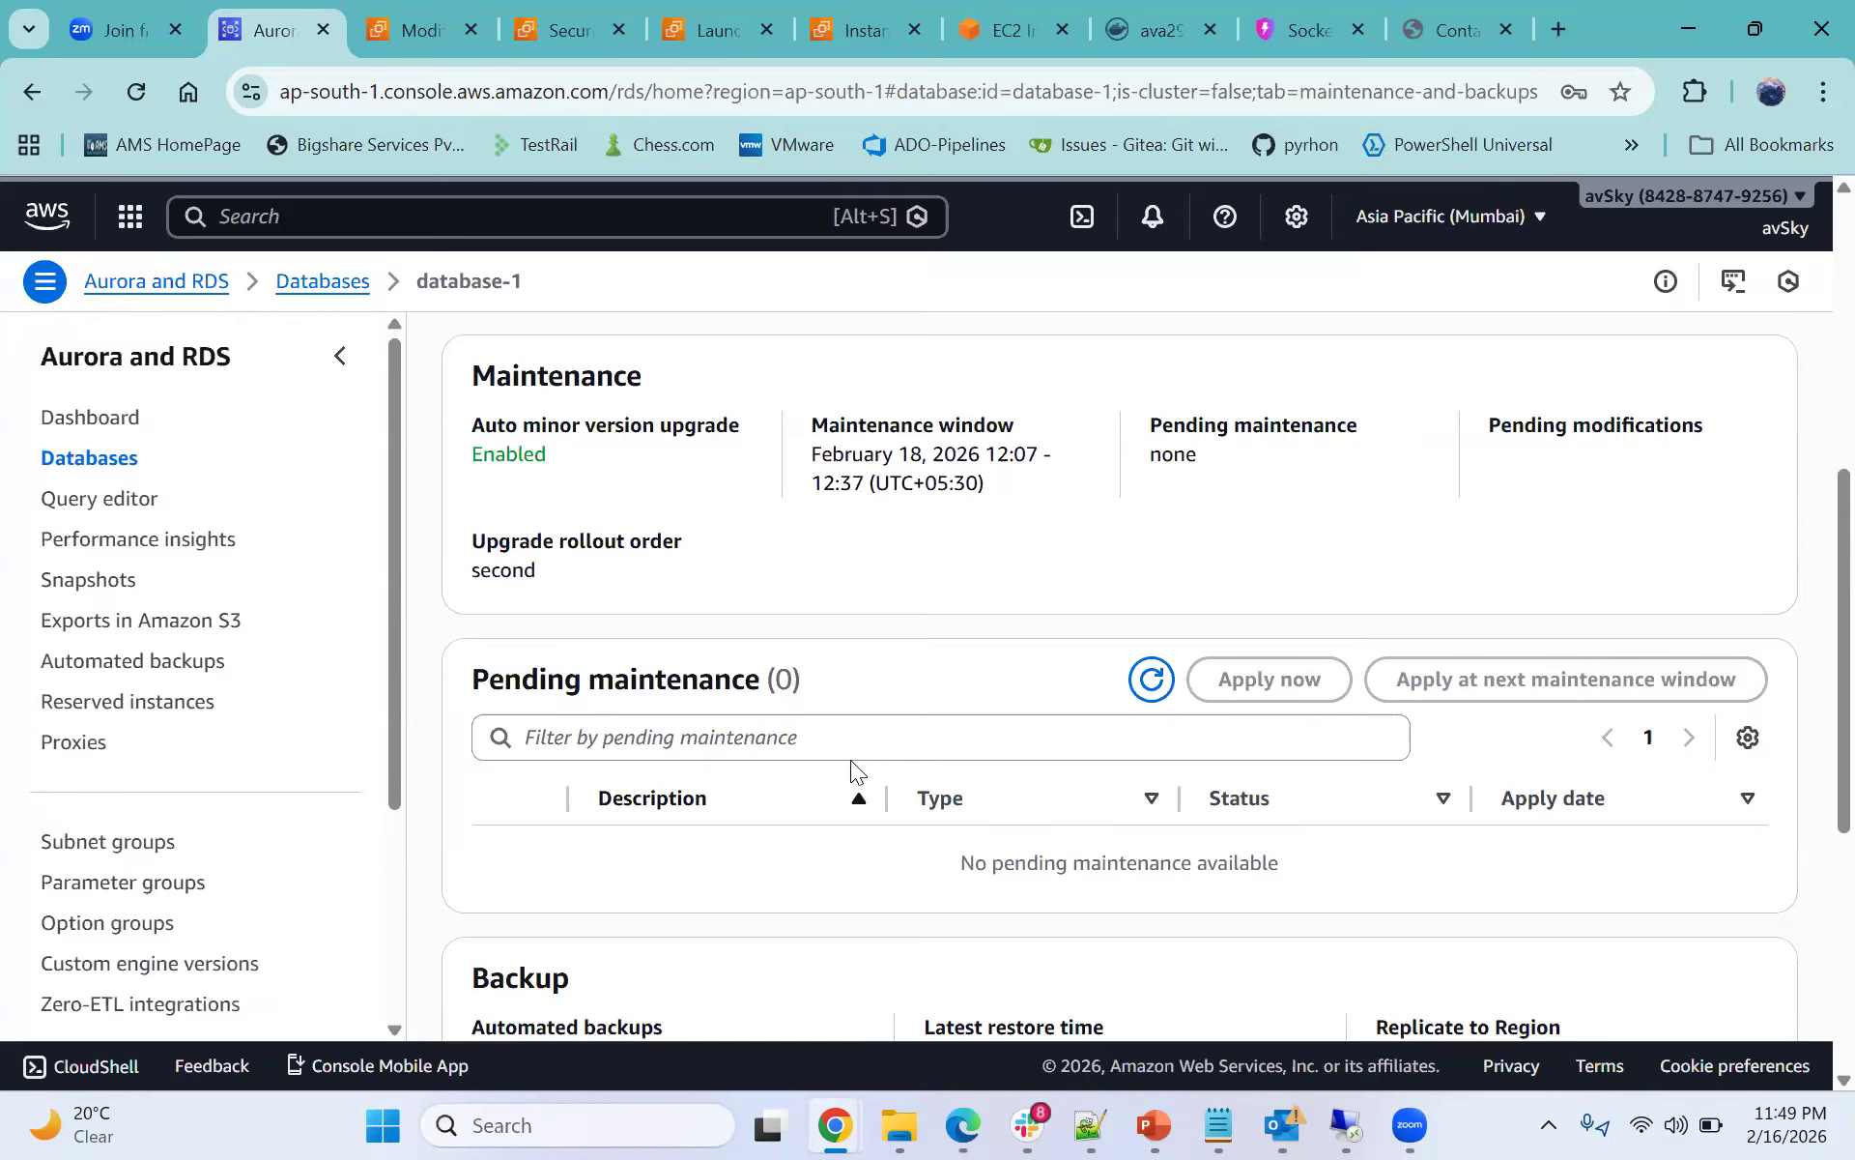
pyautogui.scroll(1, 851, 759)
pyautogui.scroll(2, 1470, 650)
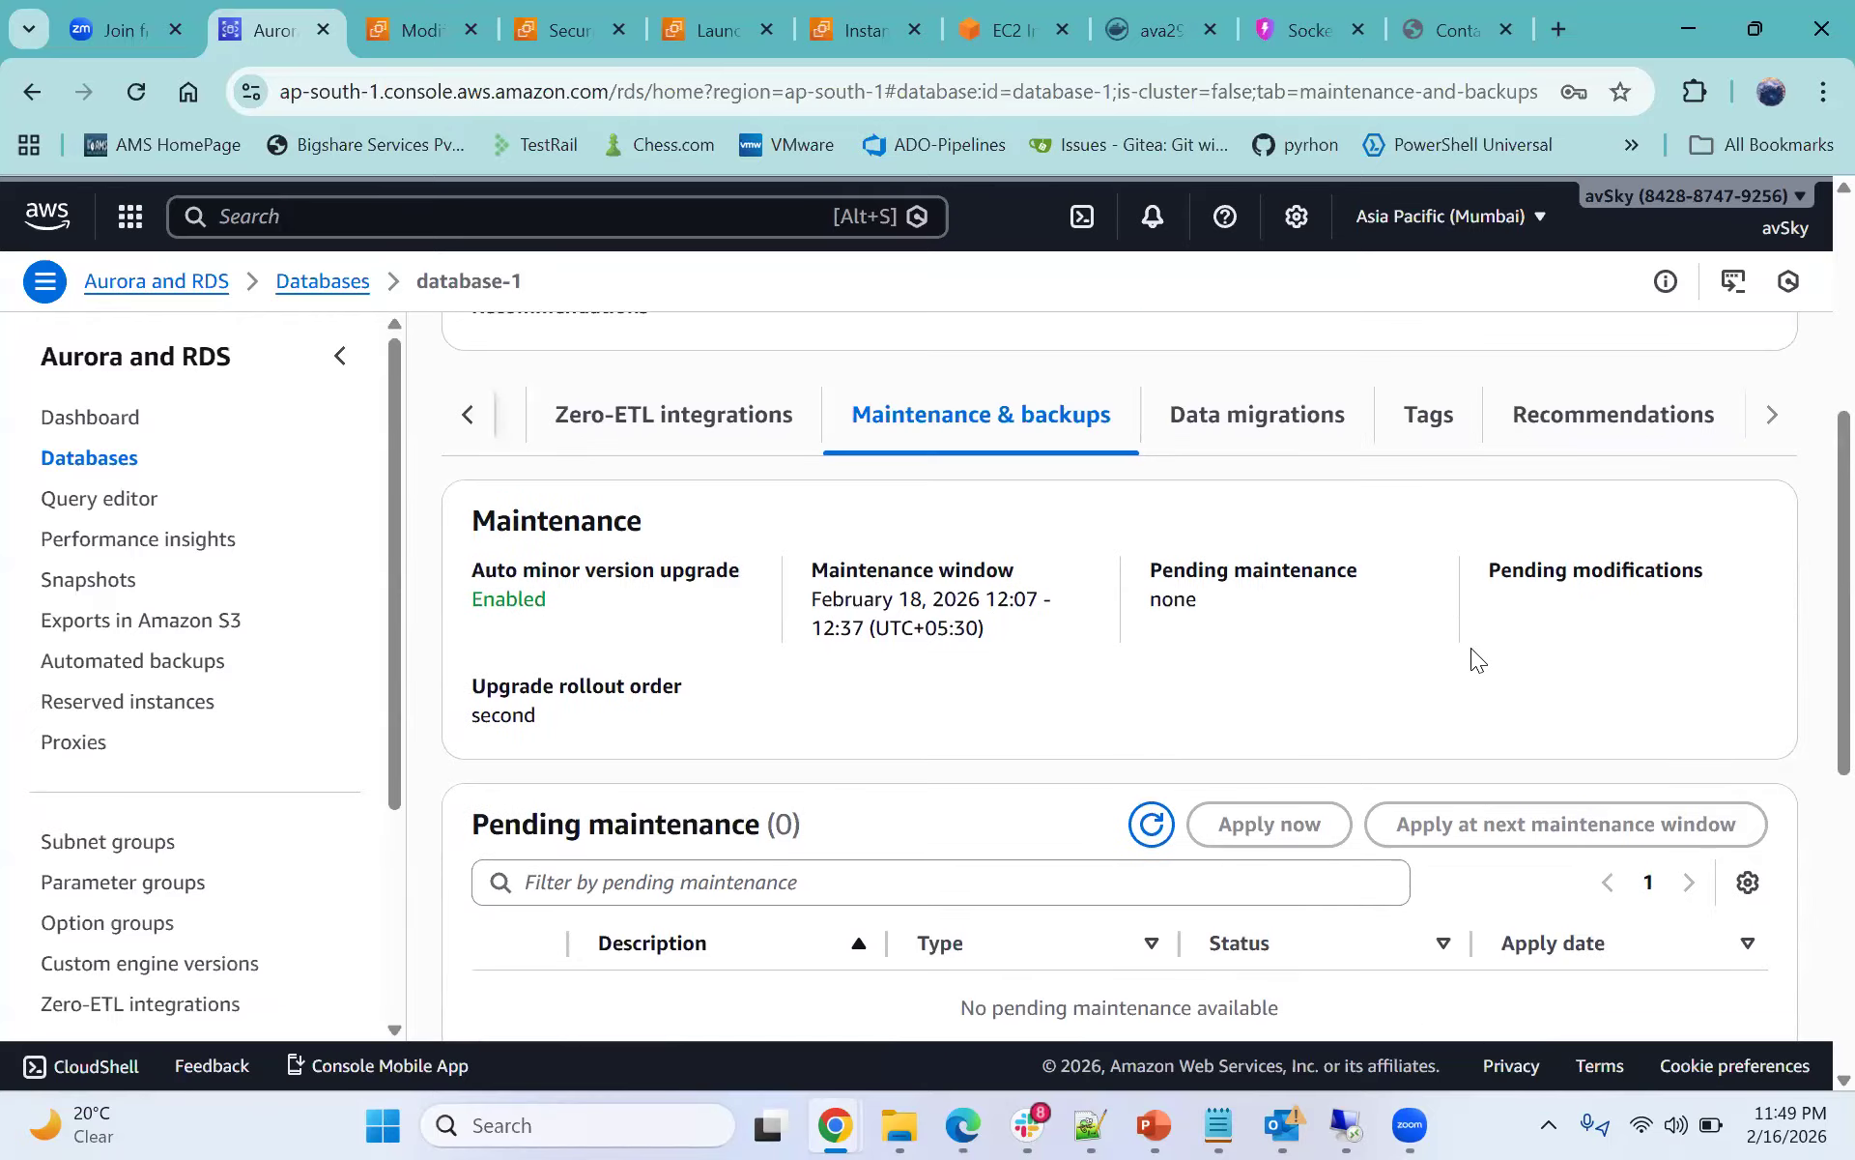
pyautogui.scroll(-3, 958, 647)
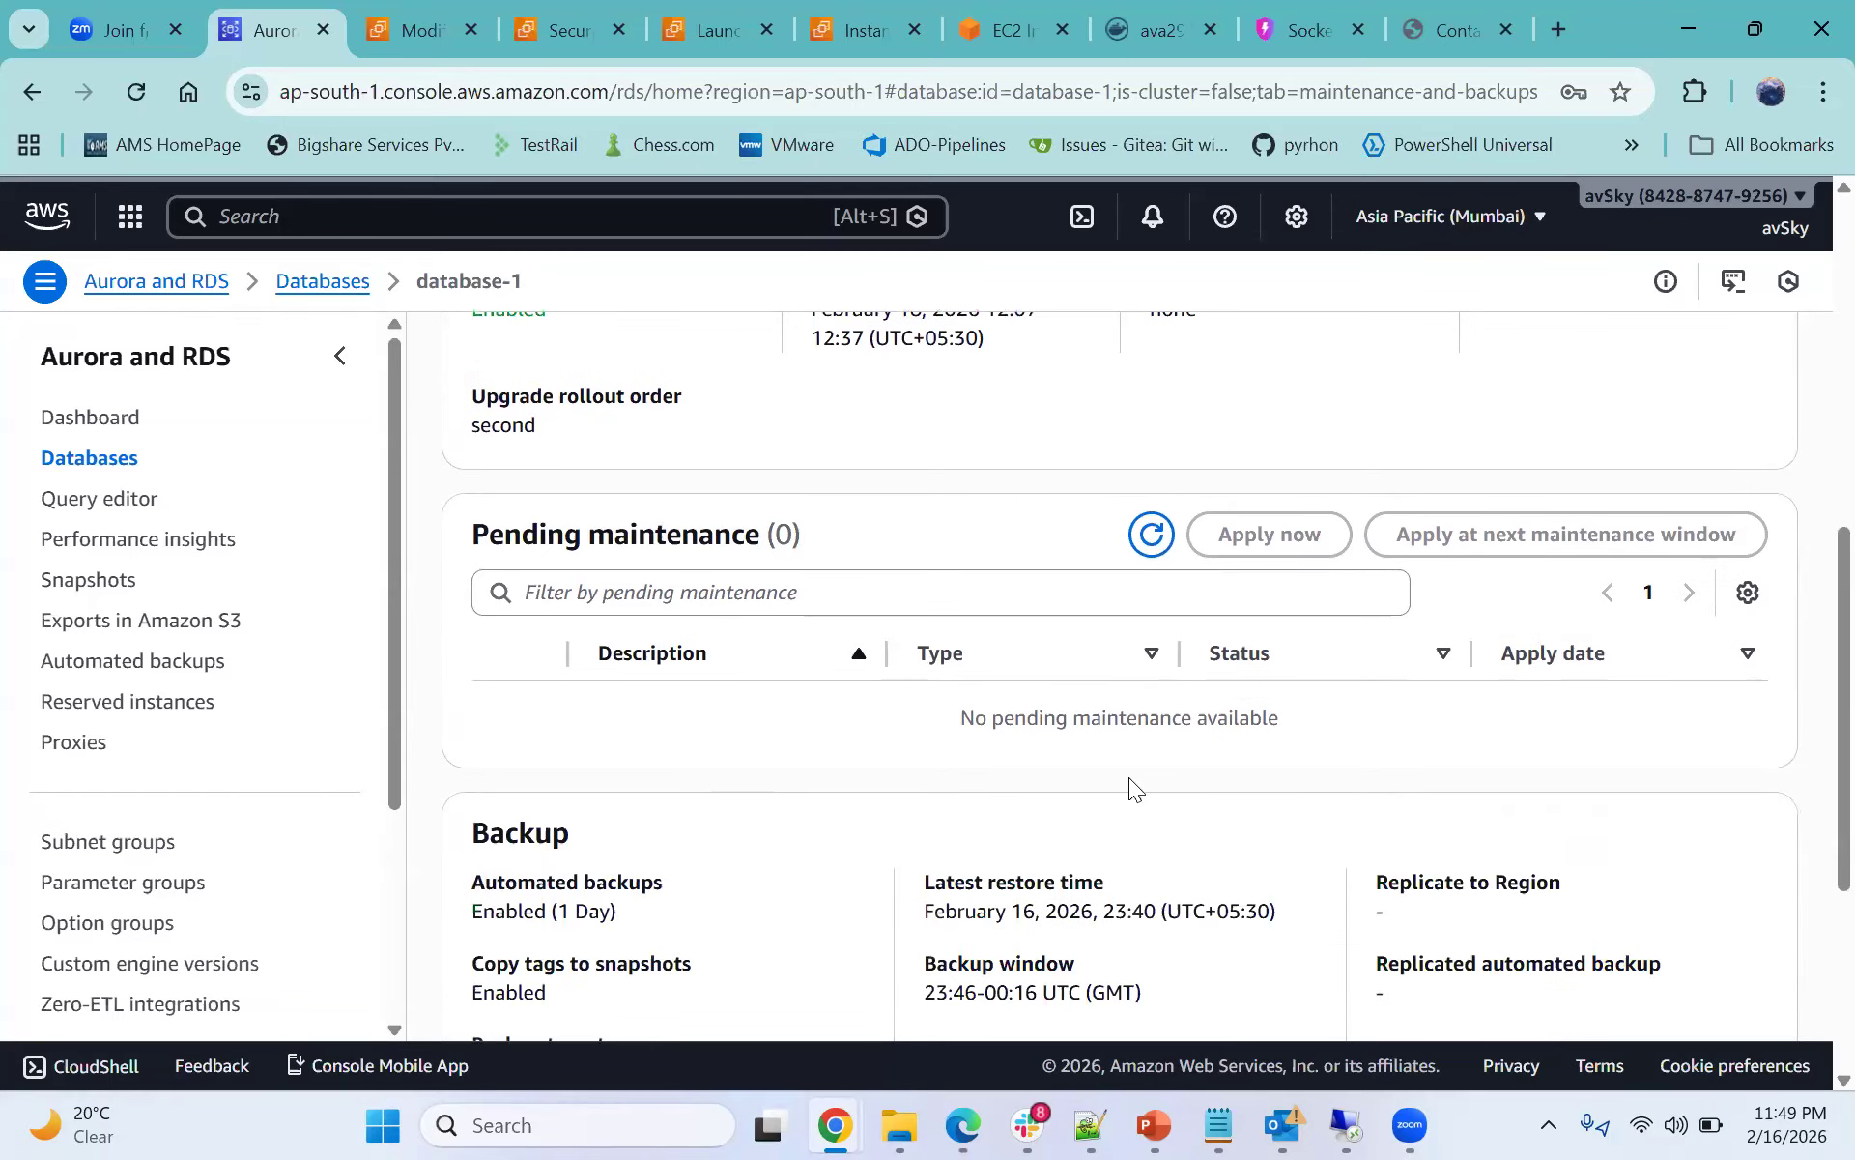
pyautogui.scroll(-2, 1129, 776)
pyautogui.scroll(-1, 1077, 793)
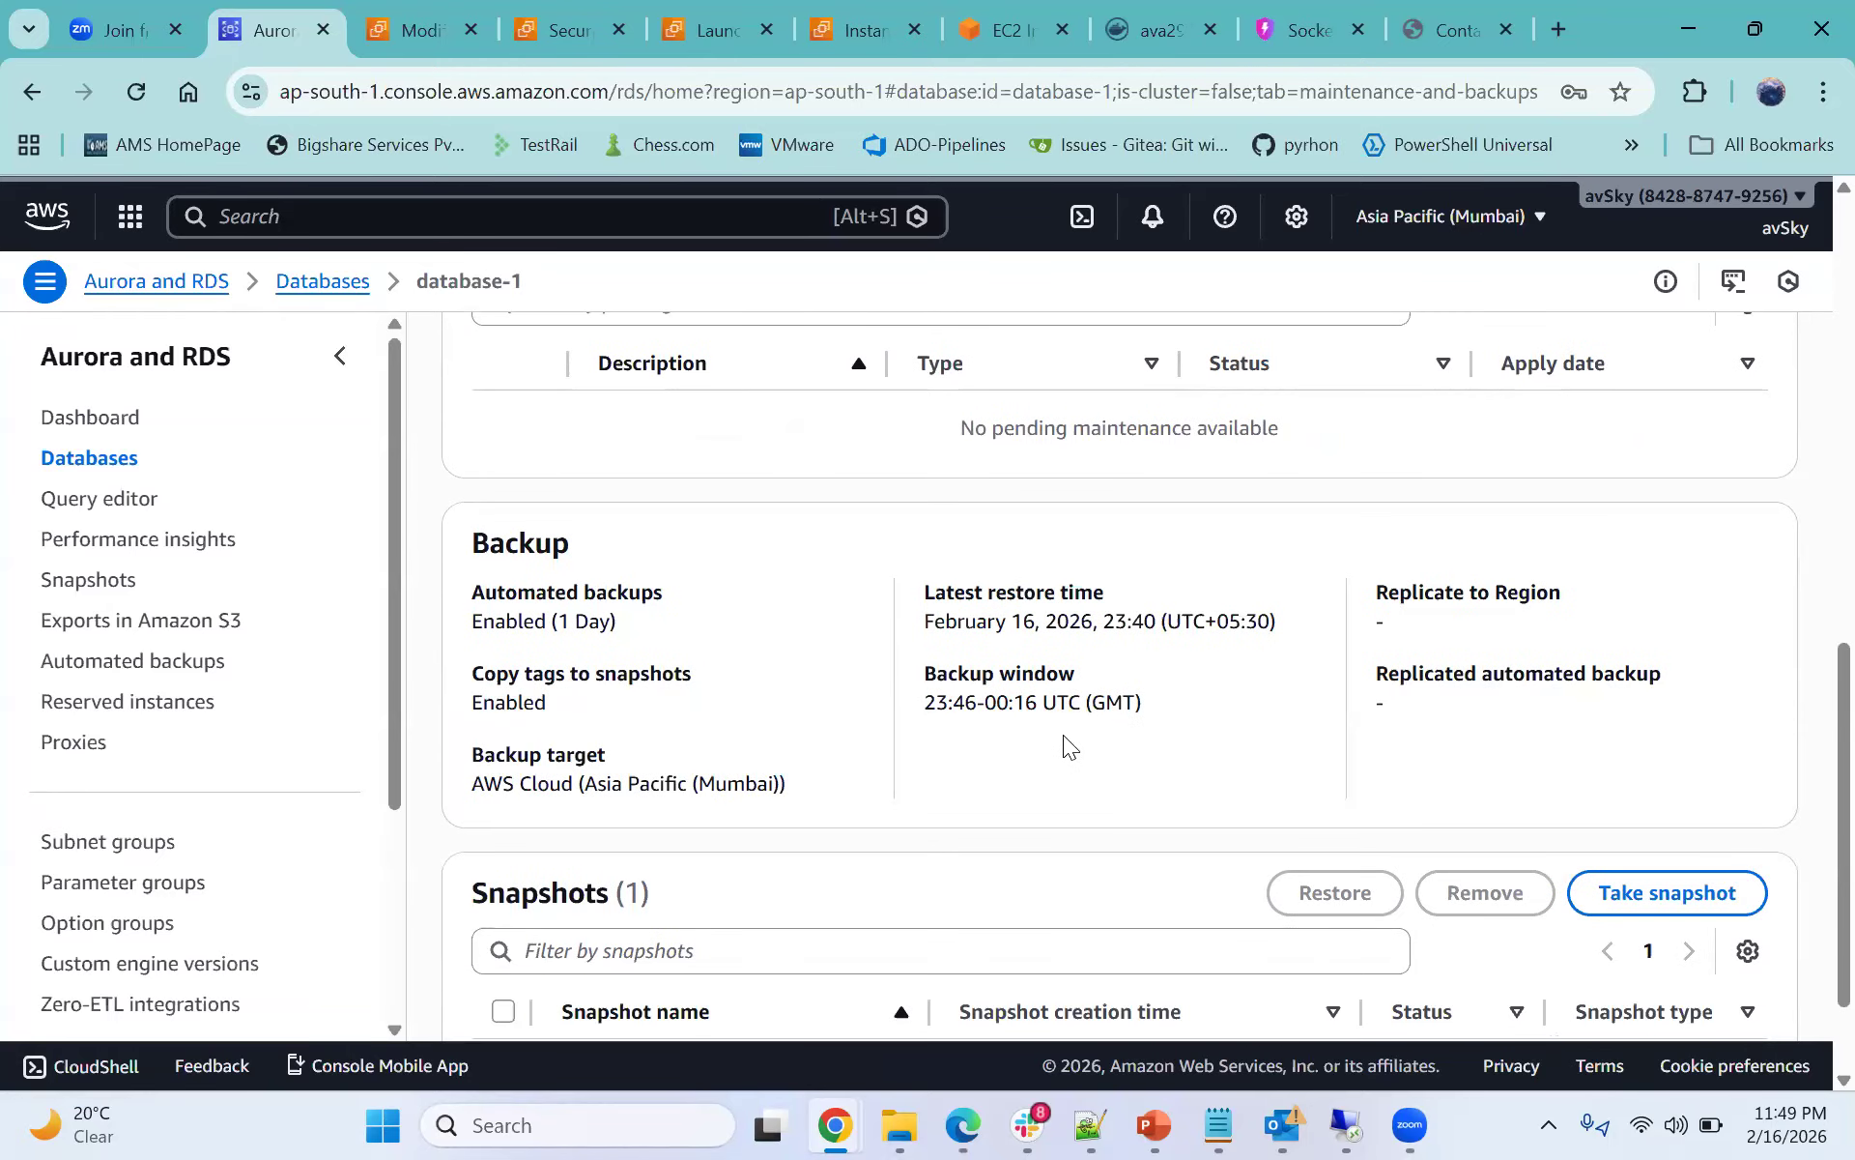
pyautogui.scroll(5, 866, 745)
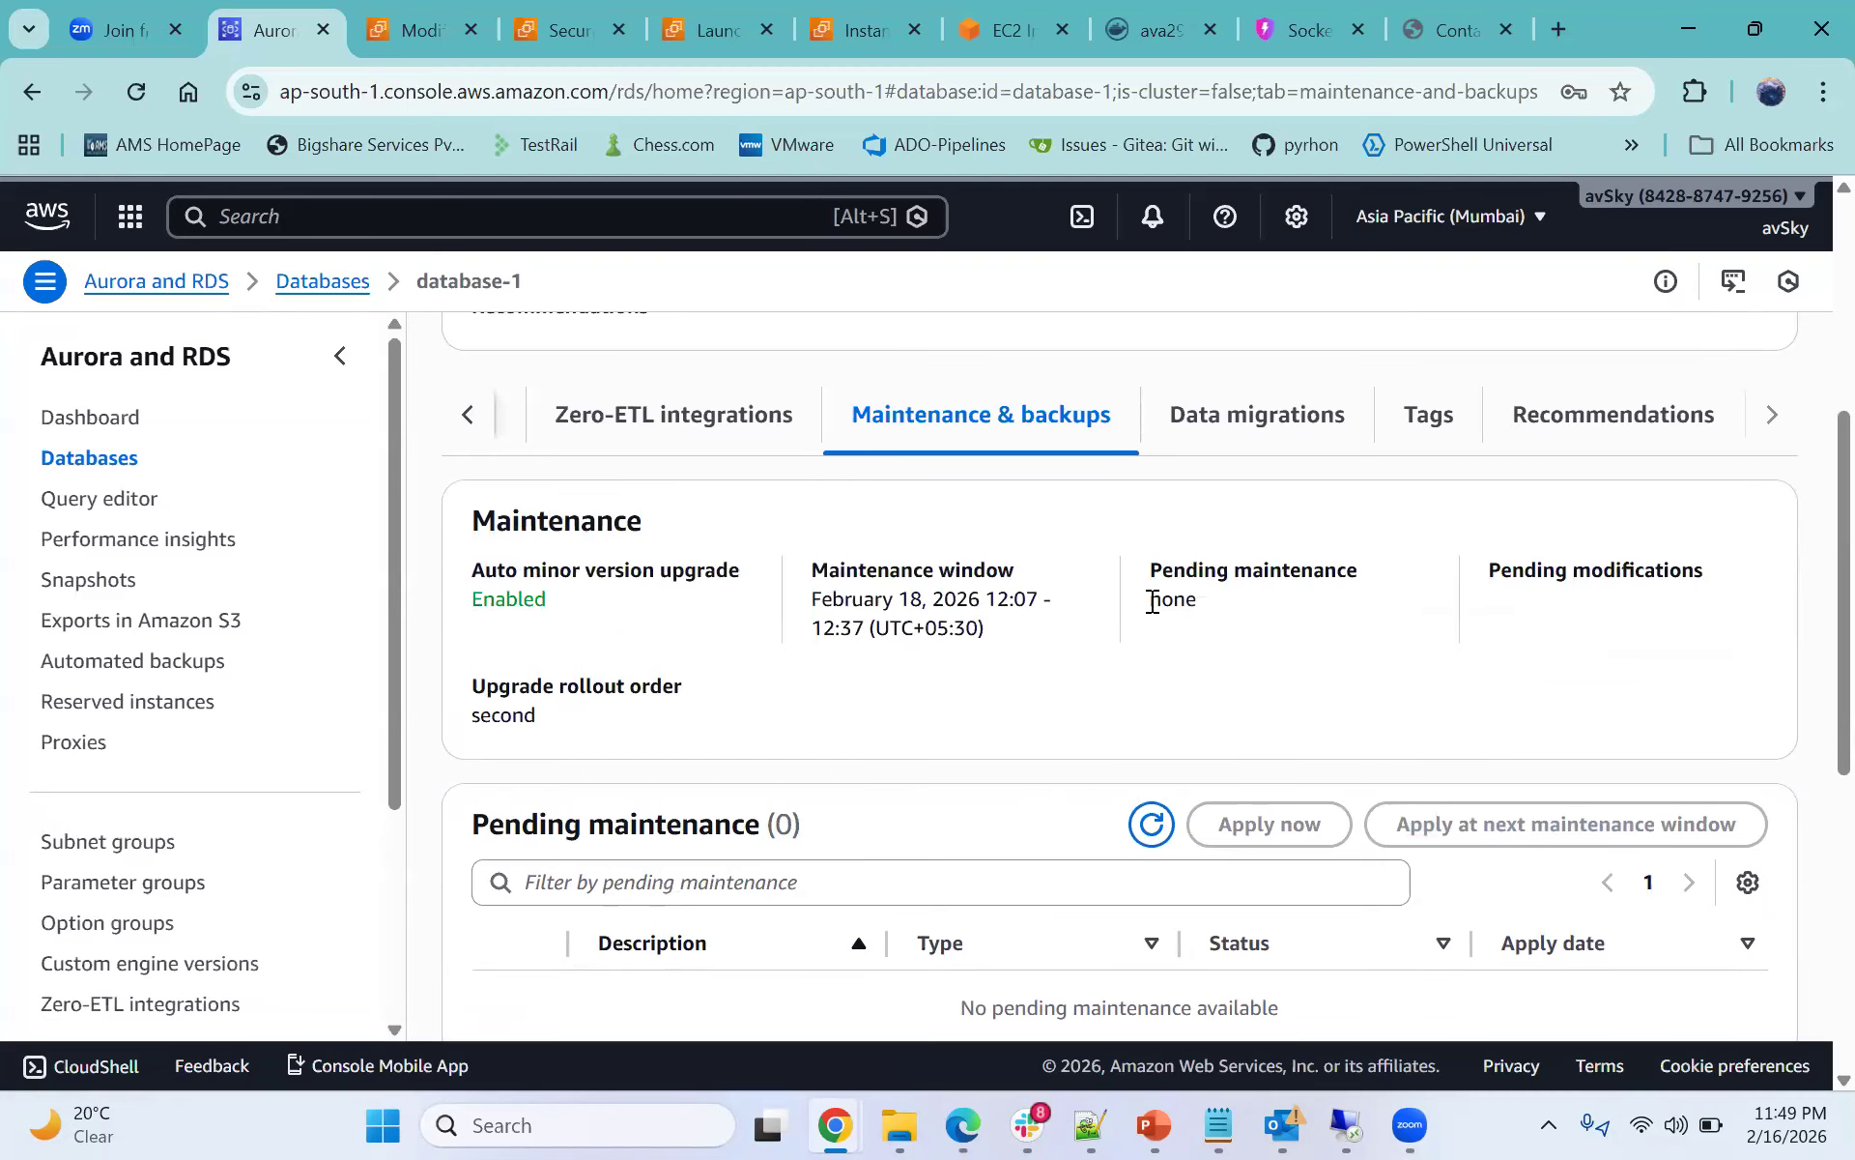
pyautogui.scroll(1, 1153, 622)
pyautogui.scroll(-4, 1157, 624)
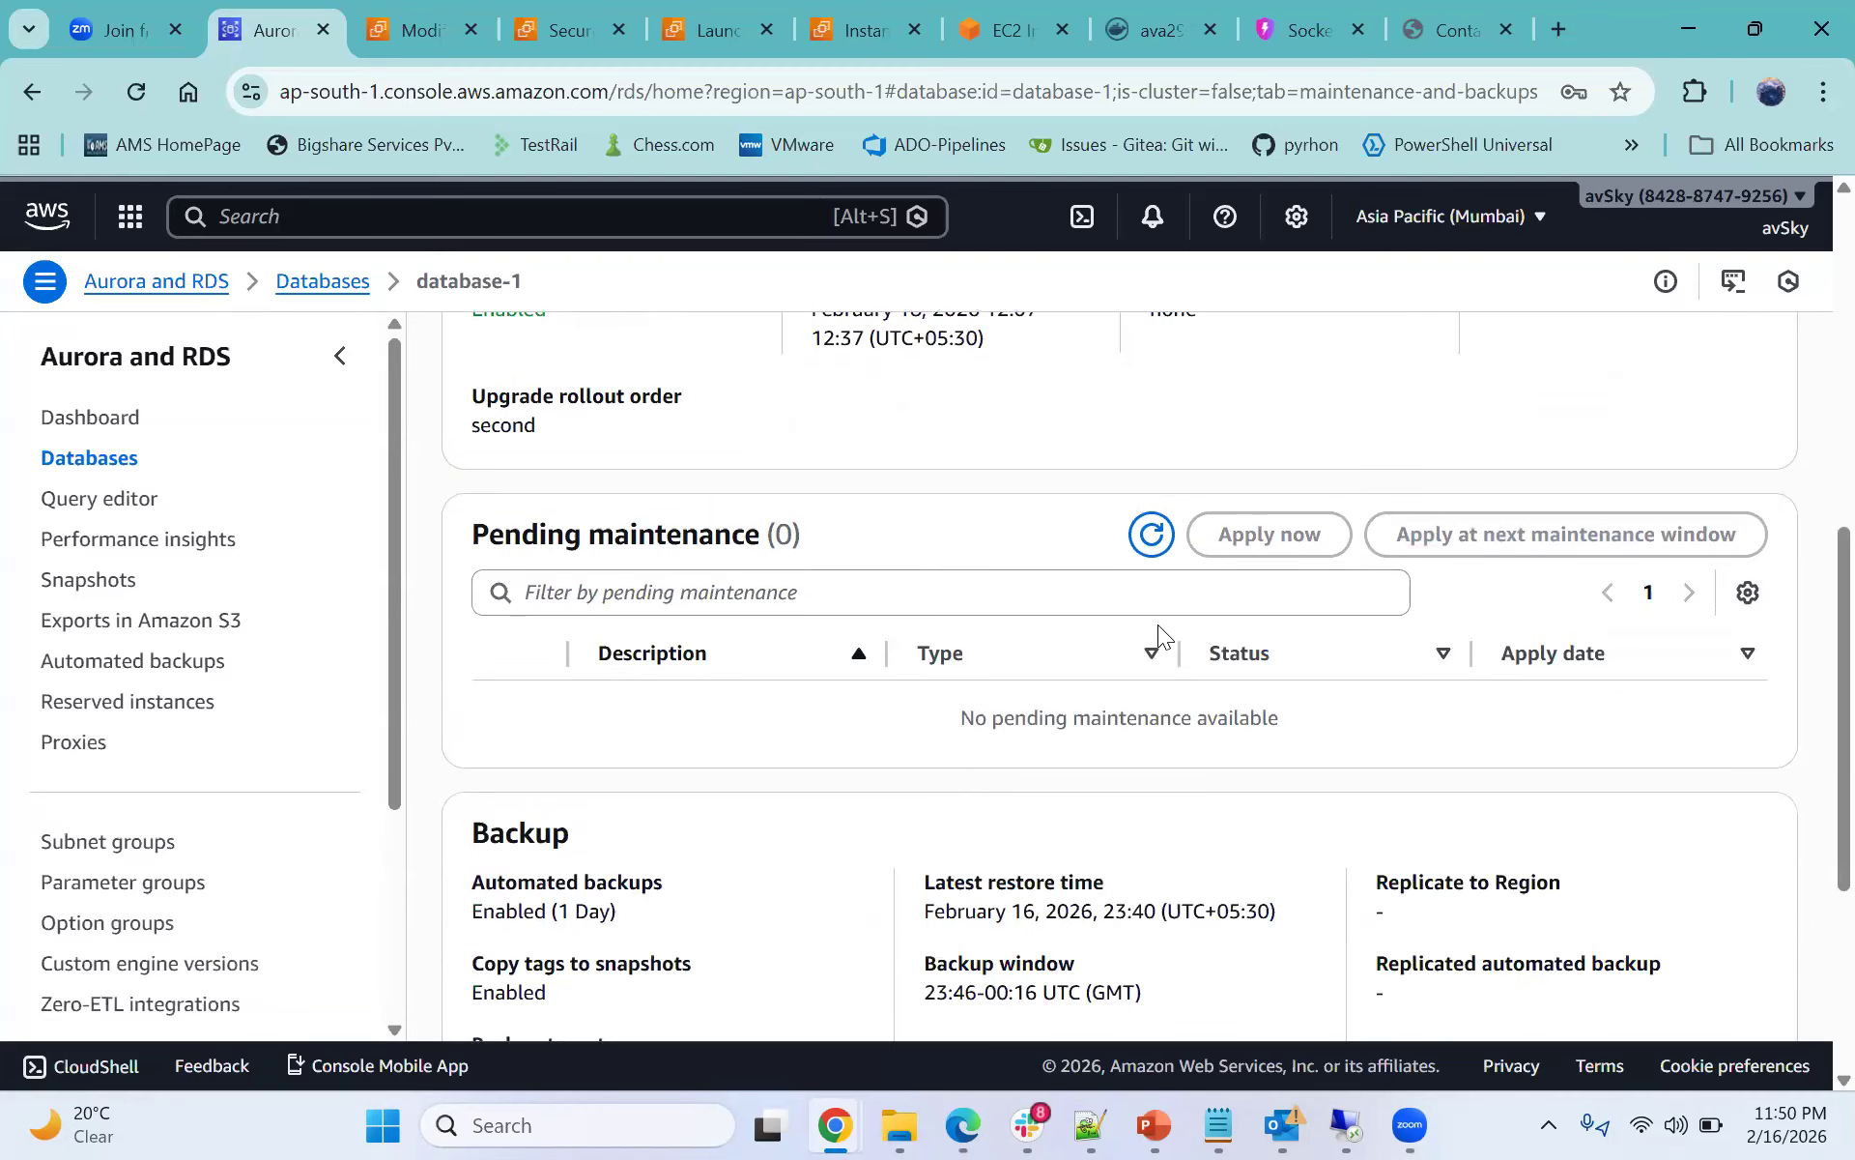
pyautogui.scroll(-3, 1159, 633)
pyautogui.moveTo(1169, 628)
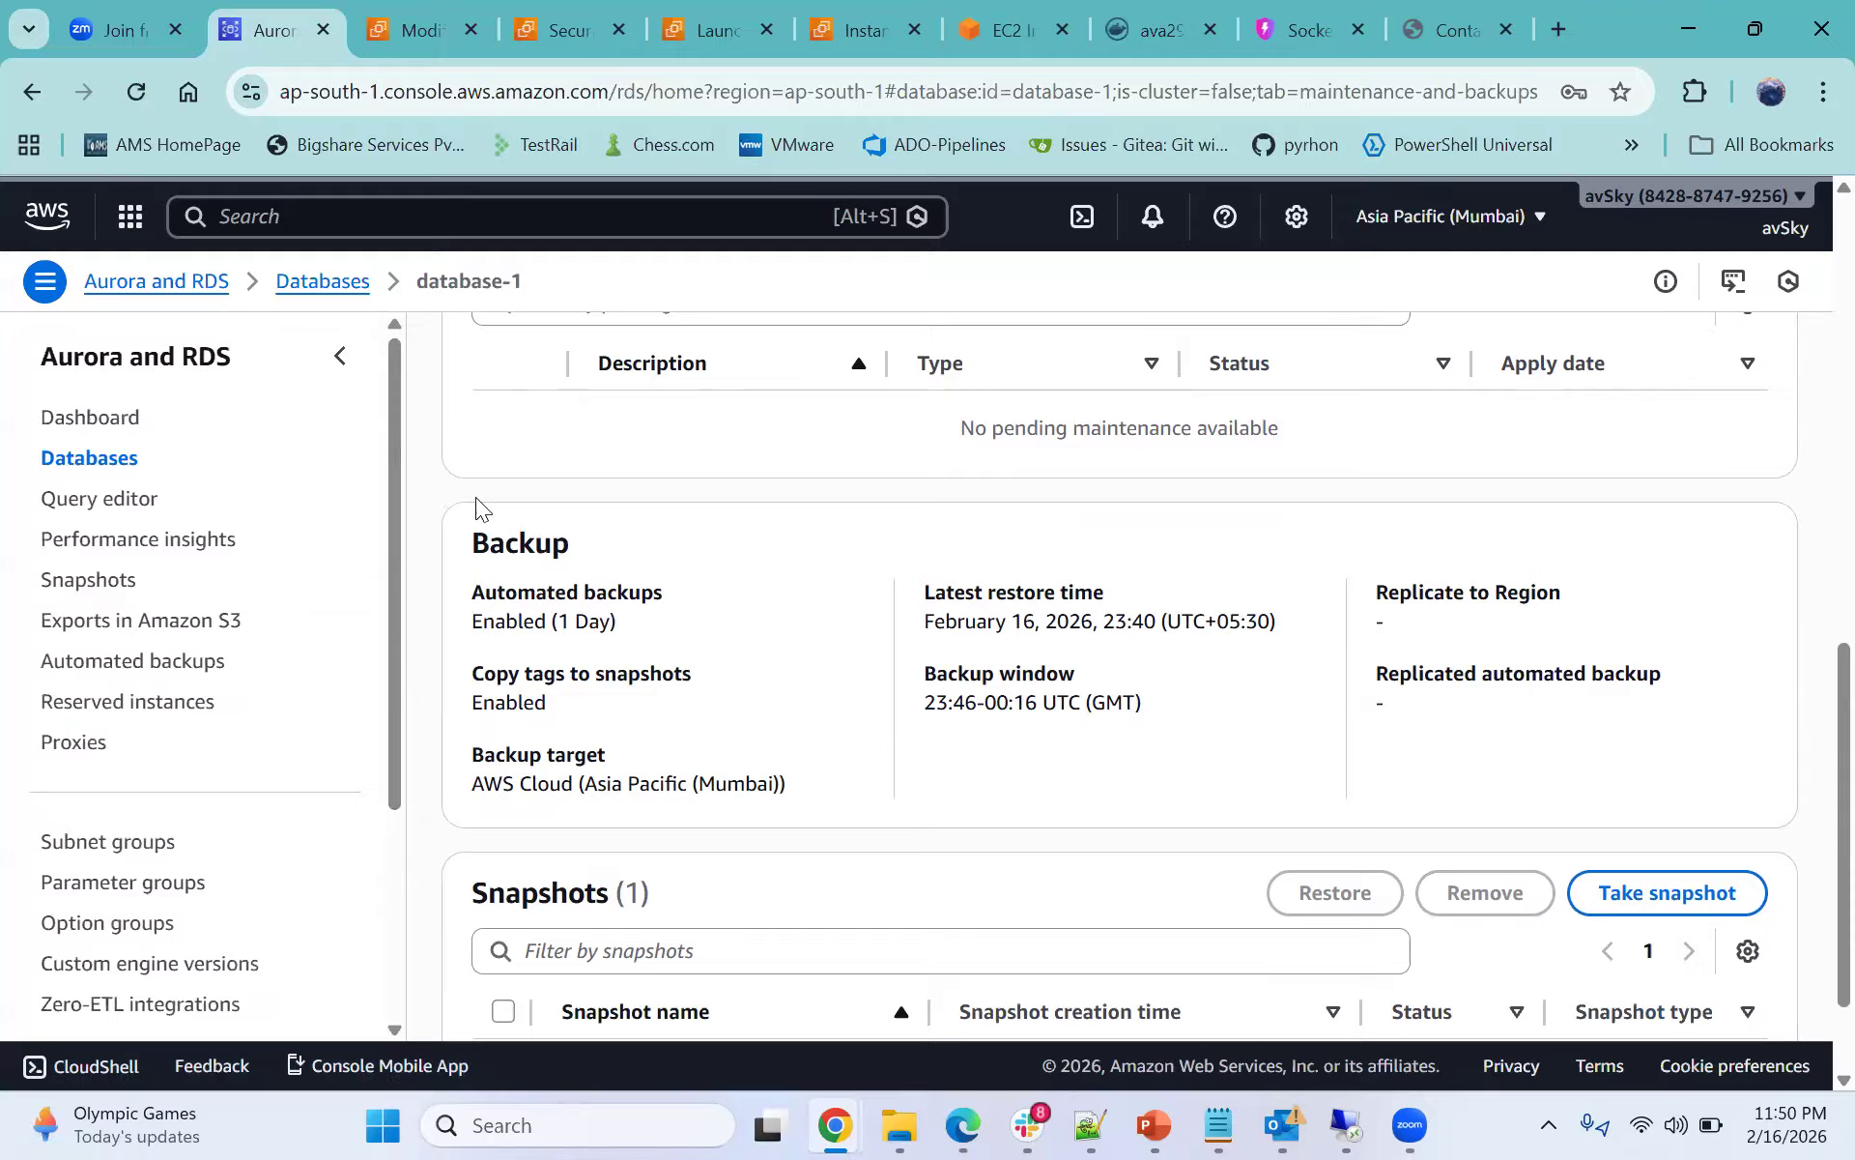
pyautogui.moveTo(455, 533); pyautogui.dragTo(1629, 748)
pyautogui.click(1422, 739)
pyautogui.scroll(-3, 379, 927)
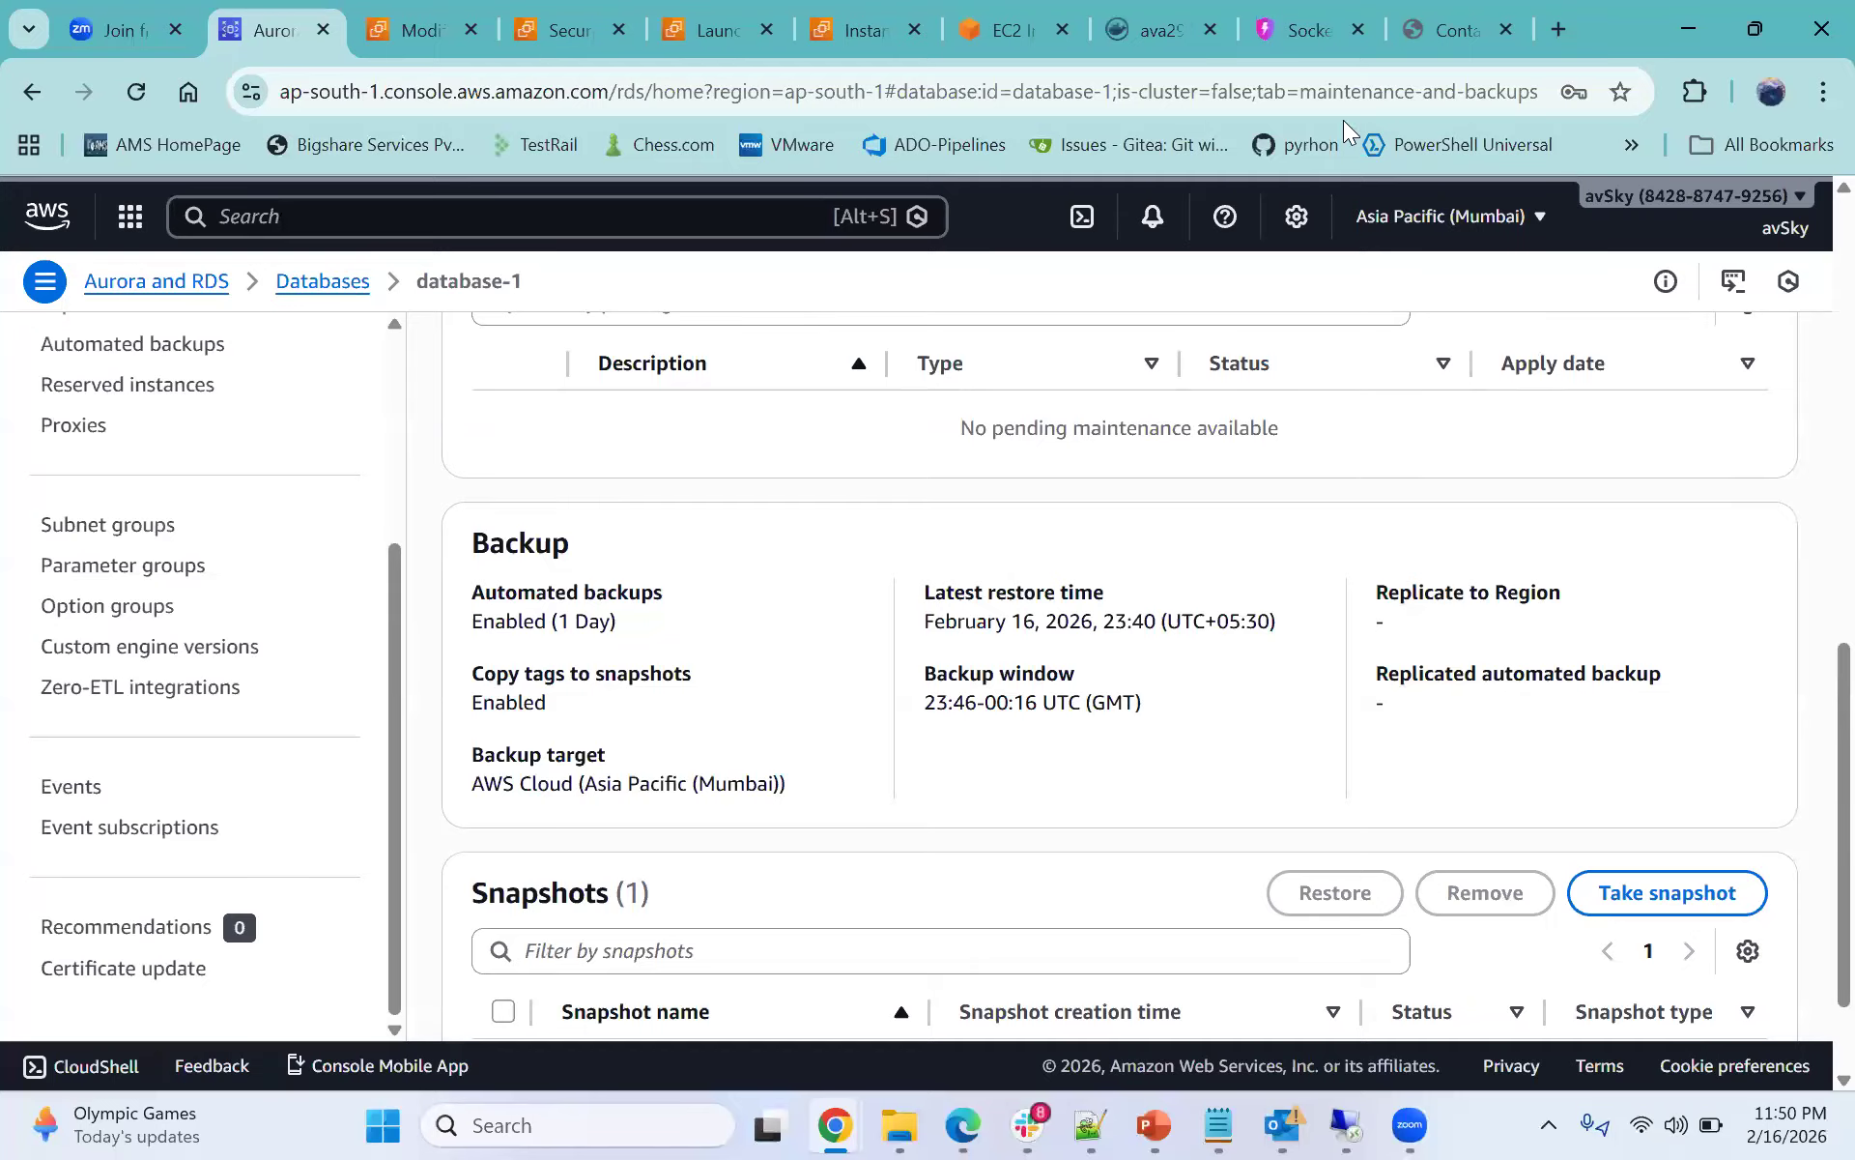
# - Check the Contact App's listed contacts, then return to the EC2 instance terminal and review its earlier output
pyautogui.click(1438, 23)
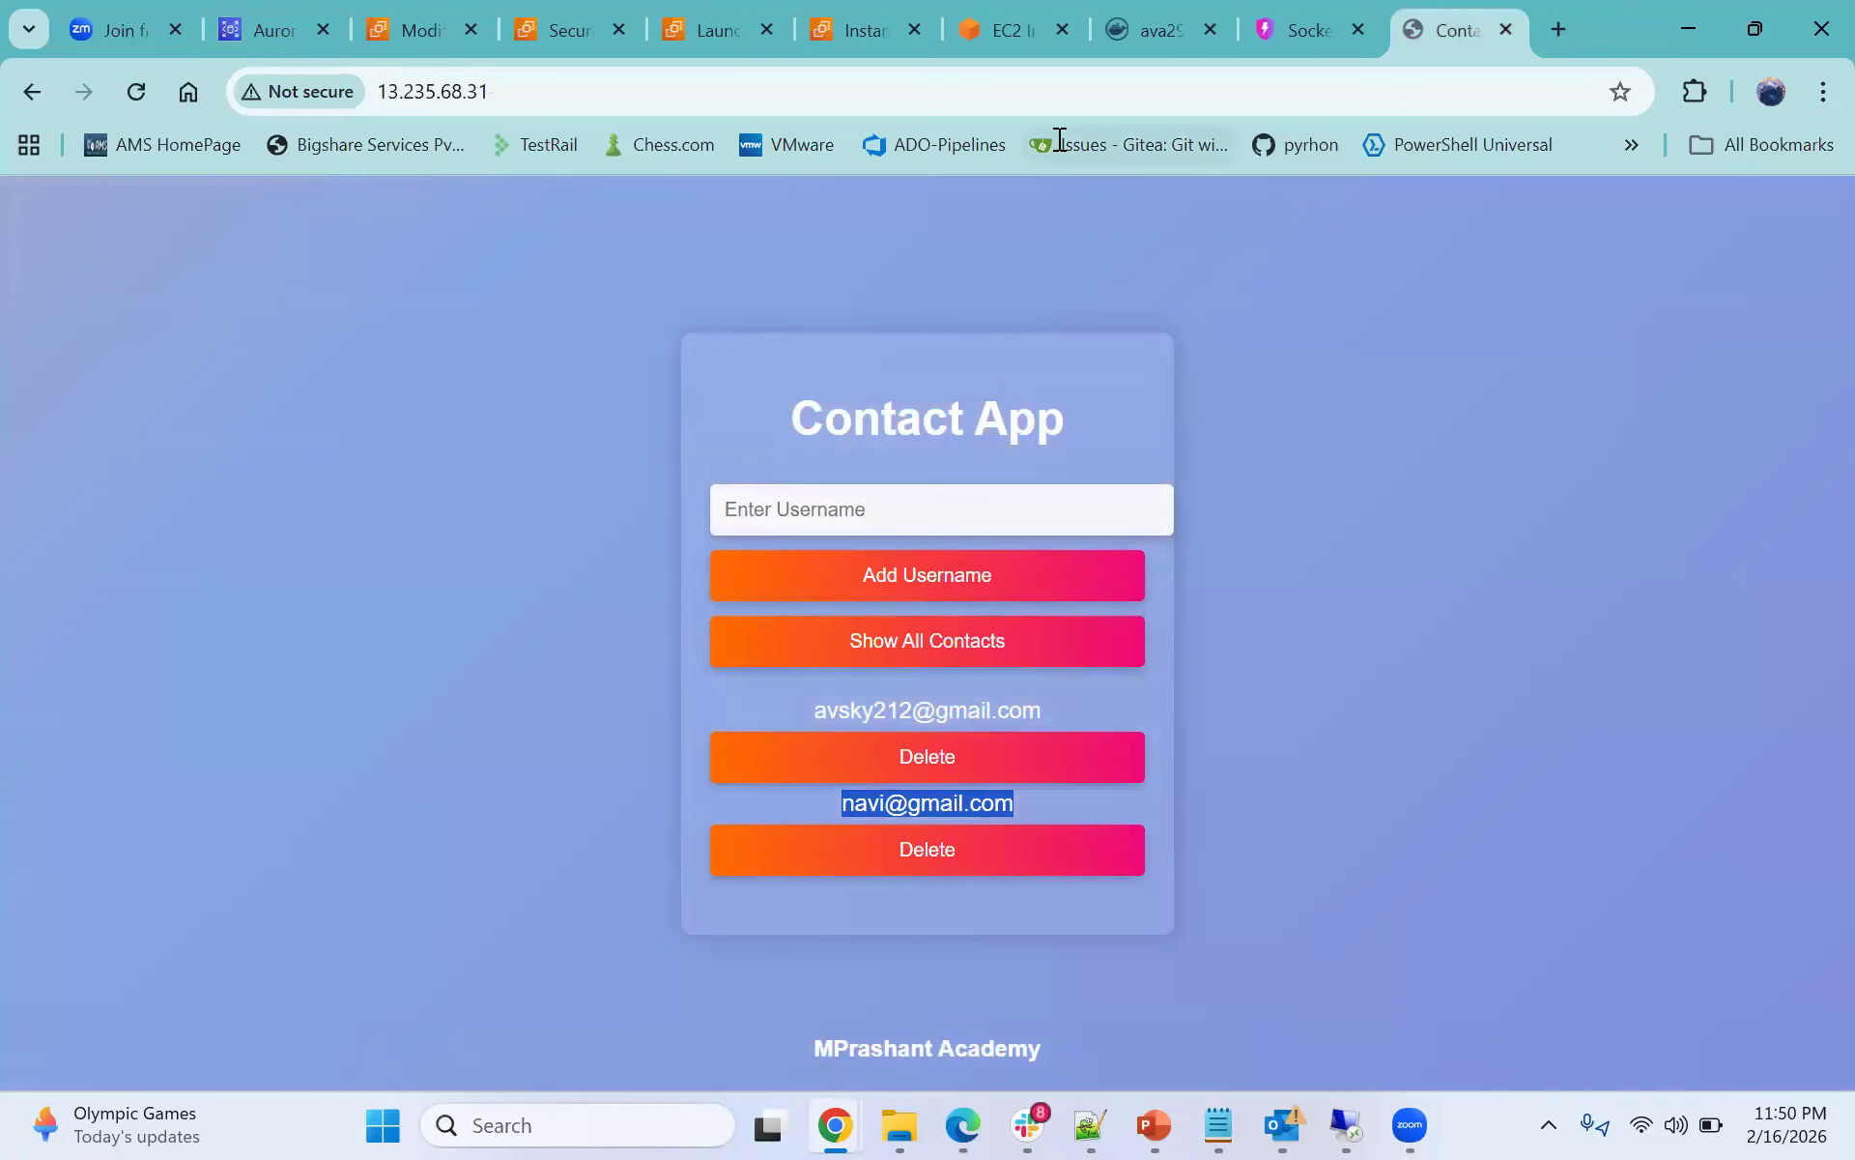
pyautogui.click(1005, 35)
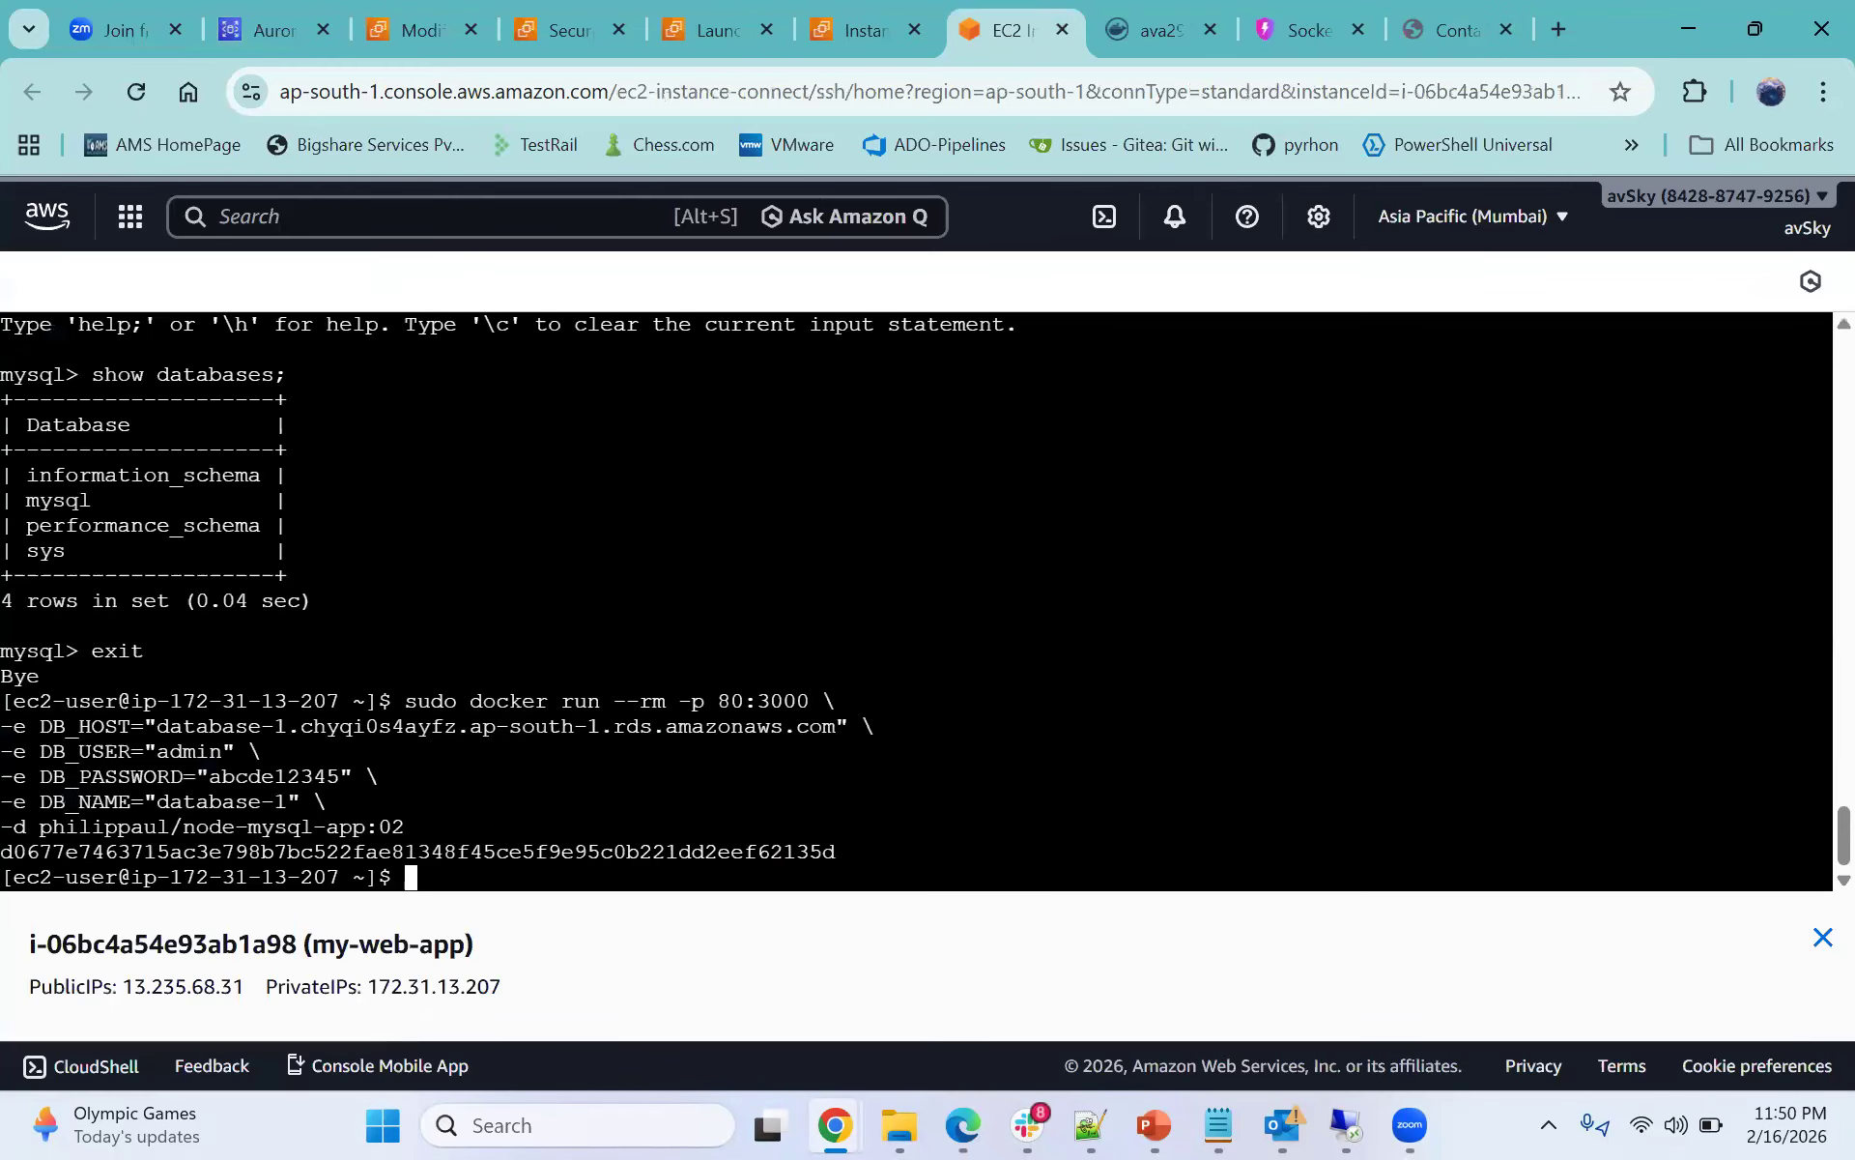
pyautogui.scroll(4, 916, 599)
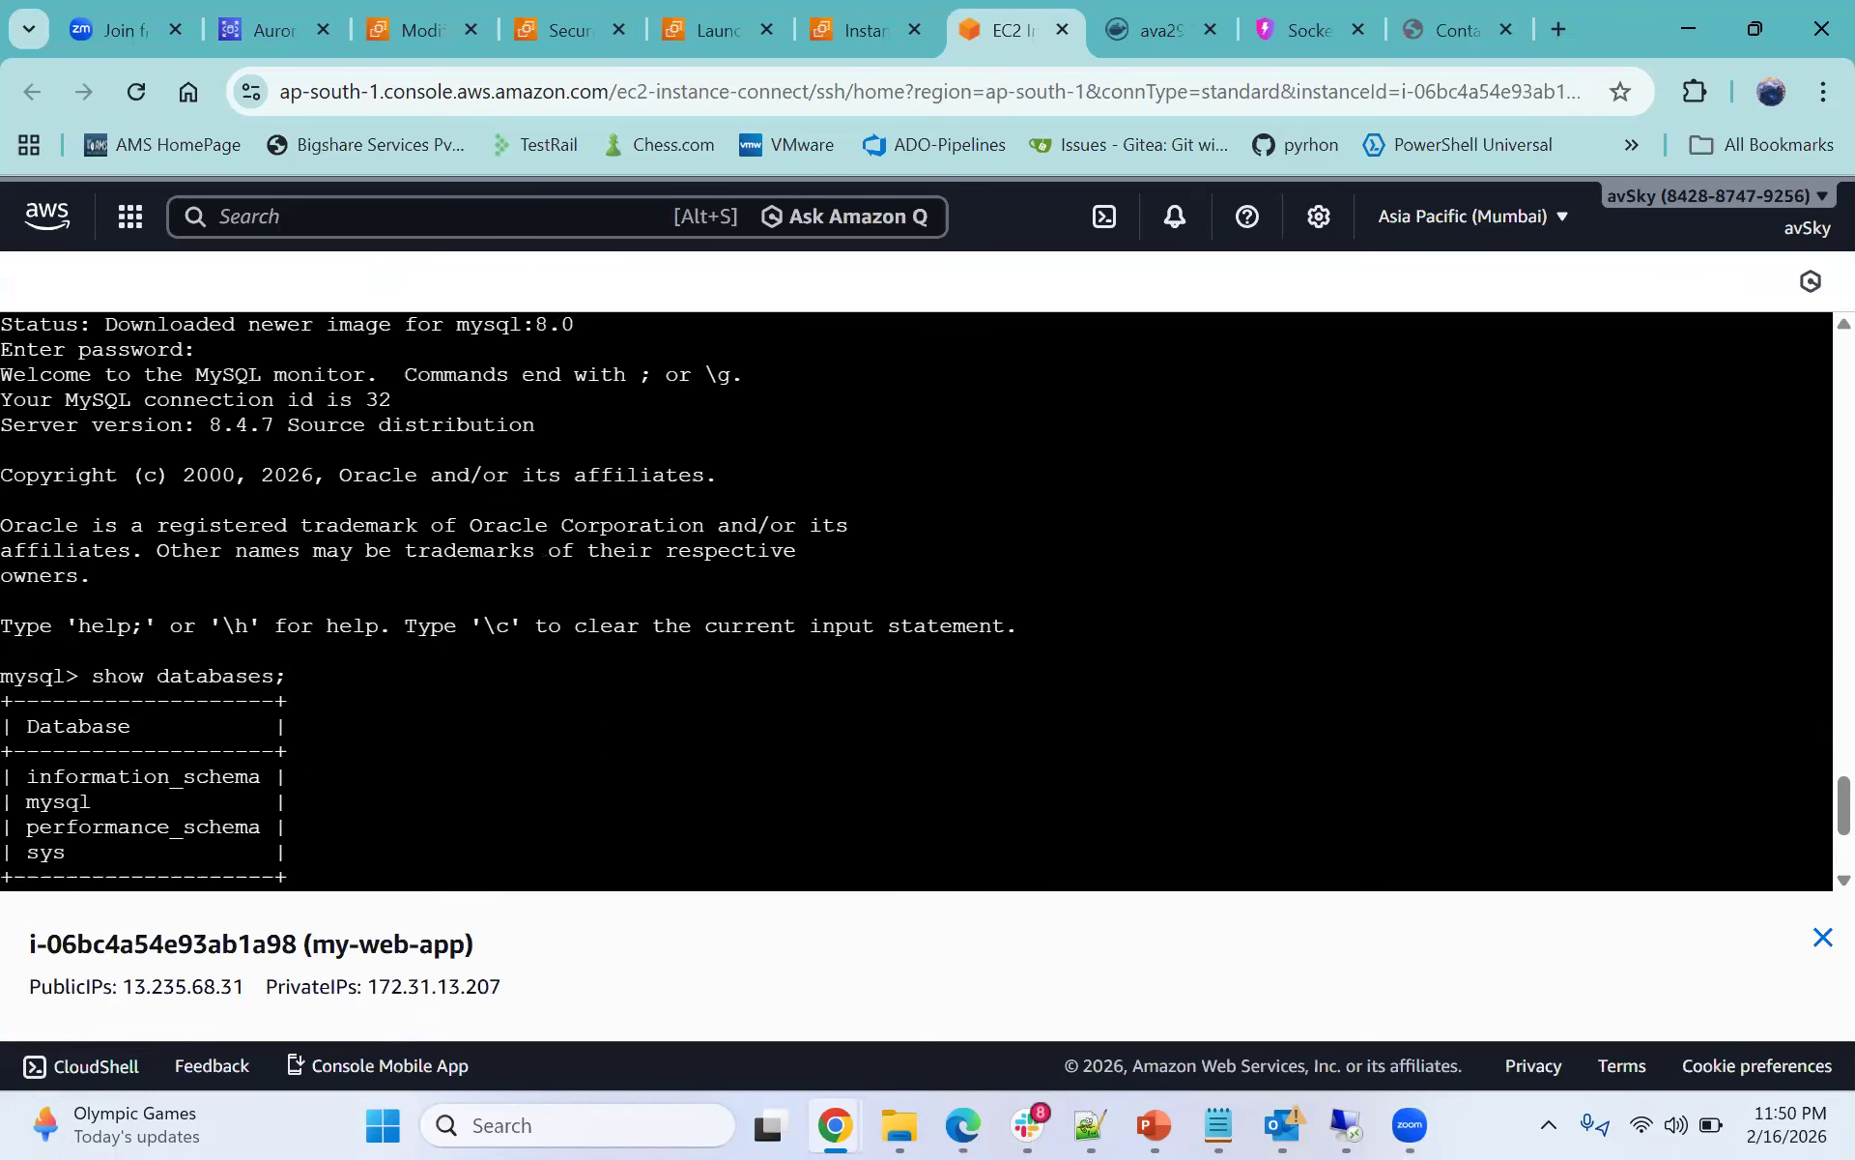
pyautogui.scroll(-4, 916, 599)
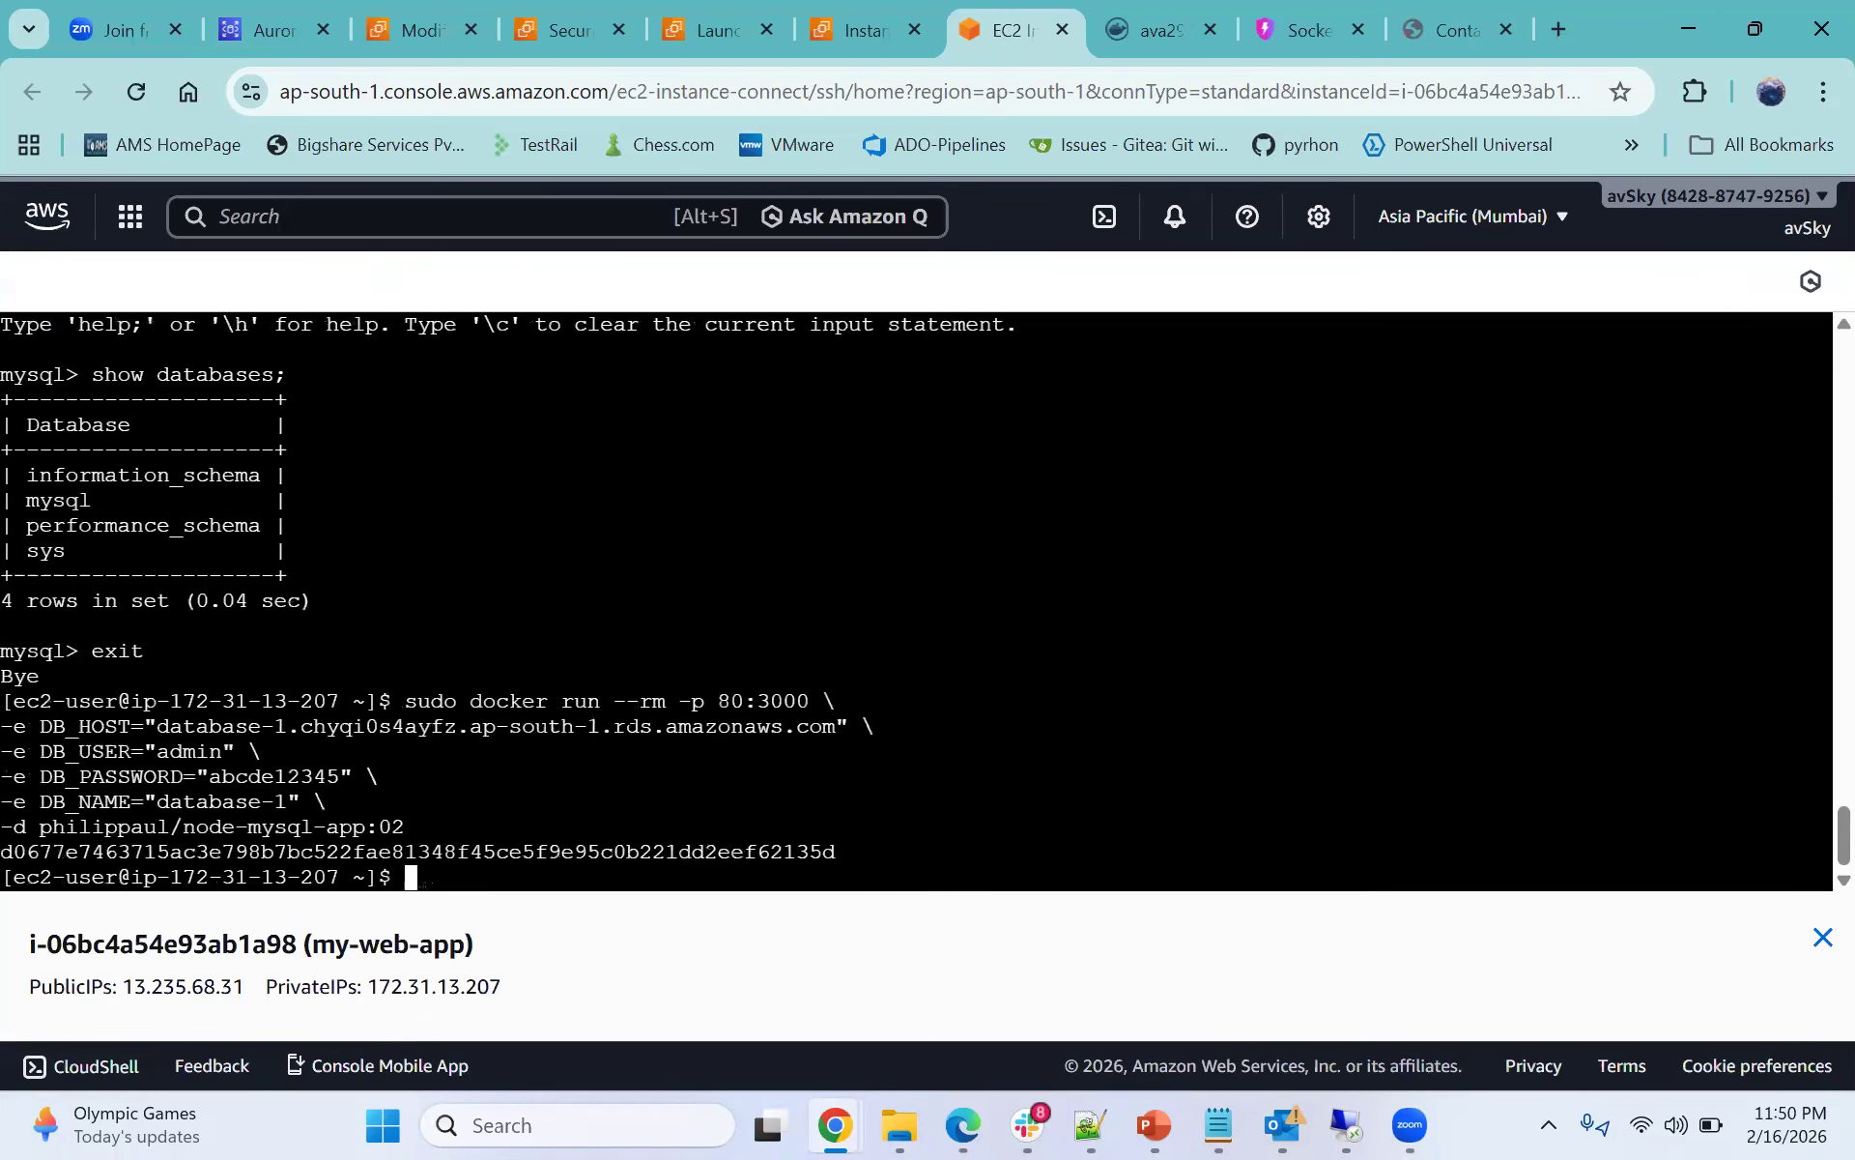
# - Rerun the MySQL 8.0 client container against the database-1 RDS endpoint as admin and enter the database password
pyautogui.press('Up')
pyautogui.press('Up')
pyautogui.press('Up')
pyautogui.press('Down')
pyautogui.press('Return')
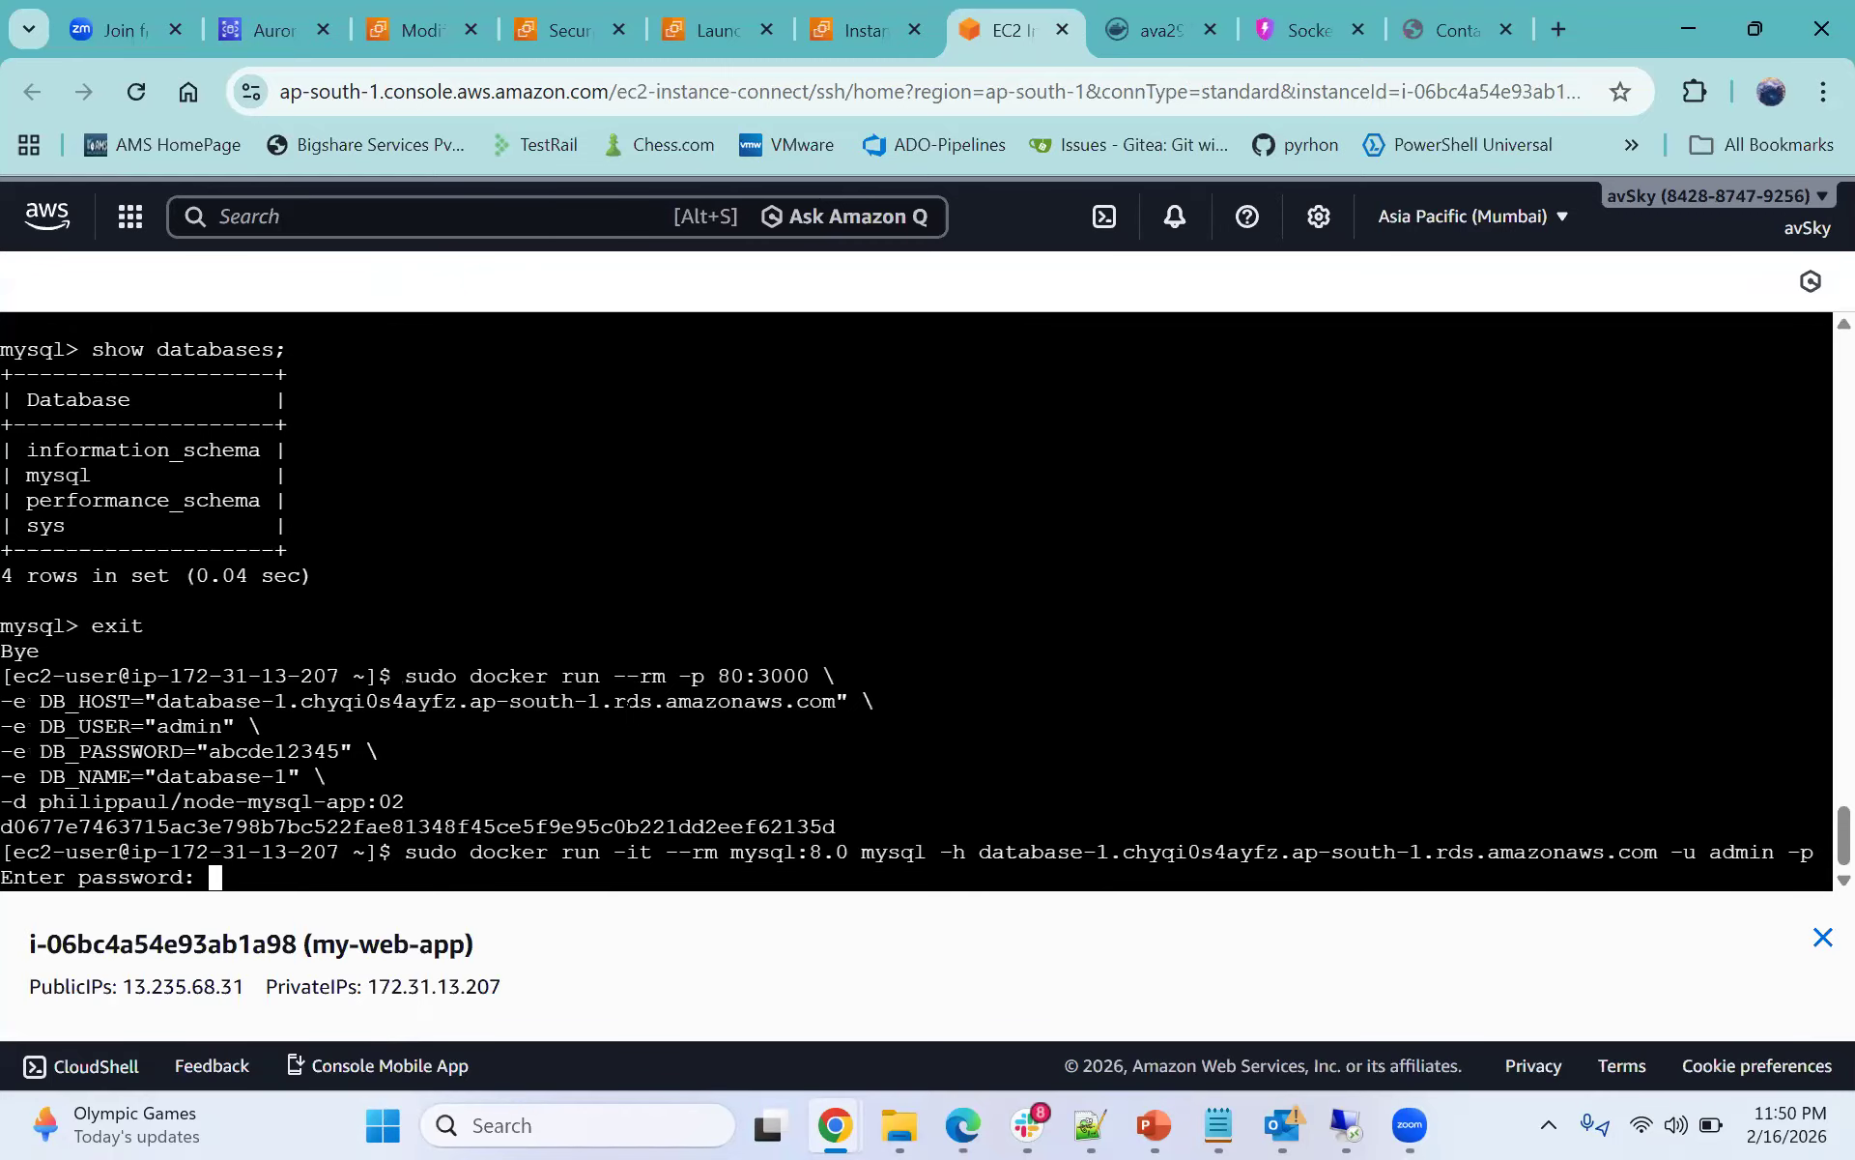
pyautogui.press('Return')
# - List the databases on the RDS server with show databases;
pyautogui.write('show da')
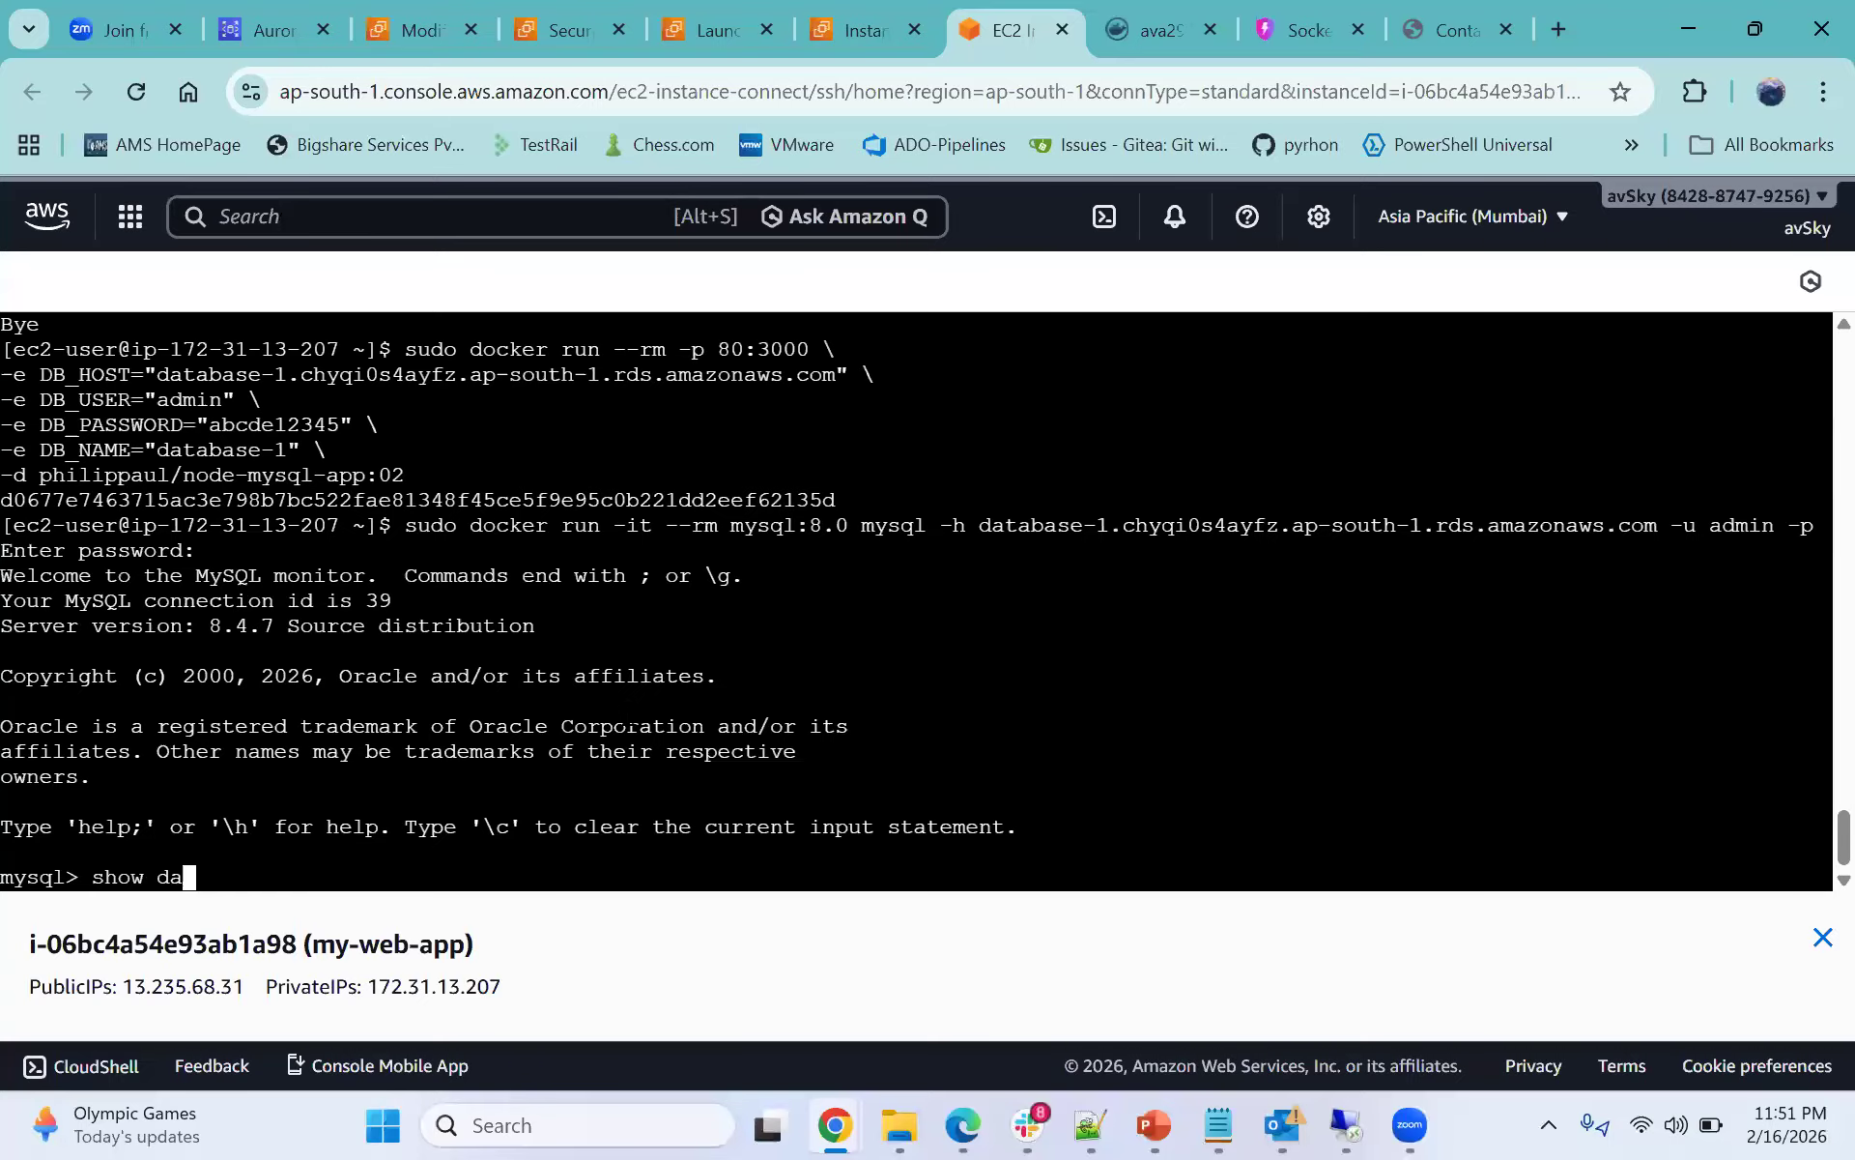
pyautogui.write('tabases;')
pyautogui.press('Return')
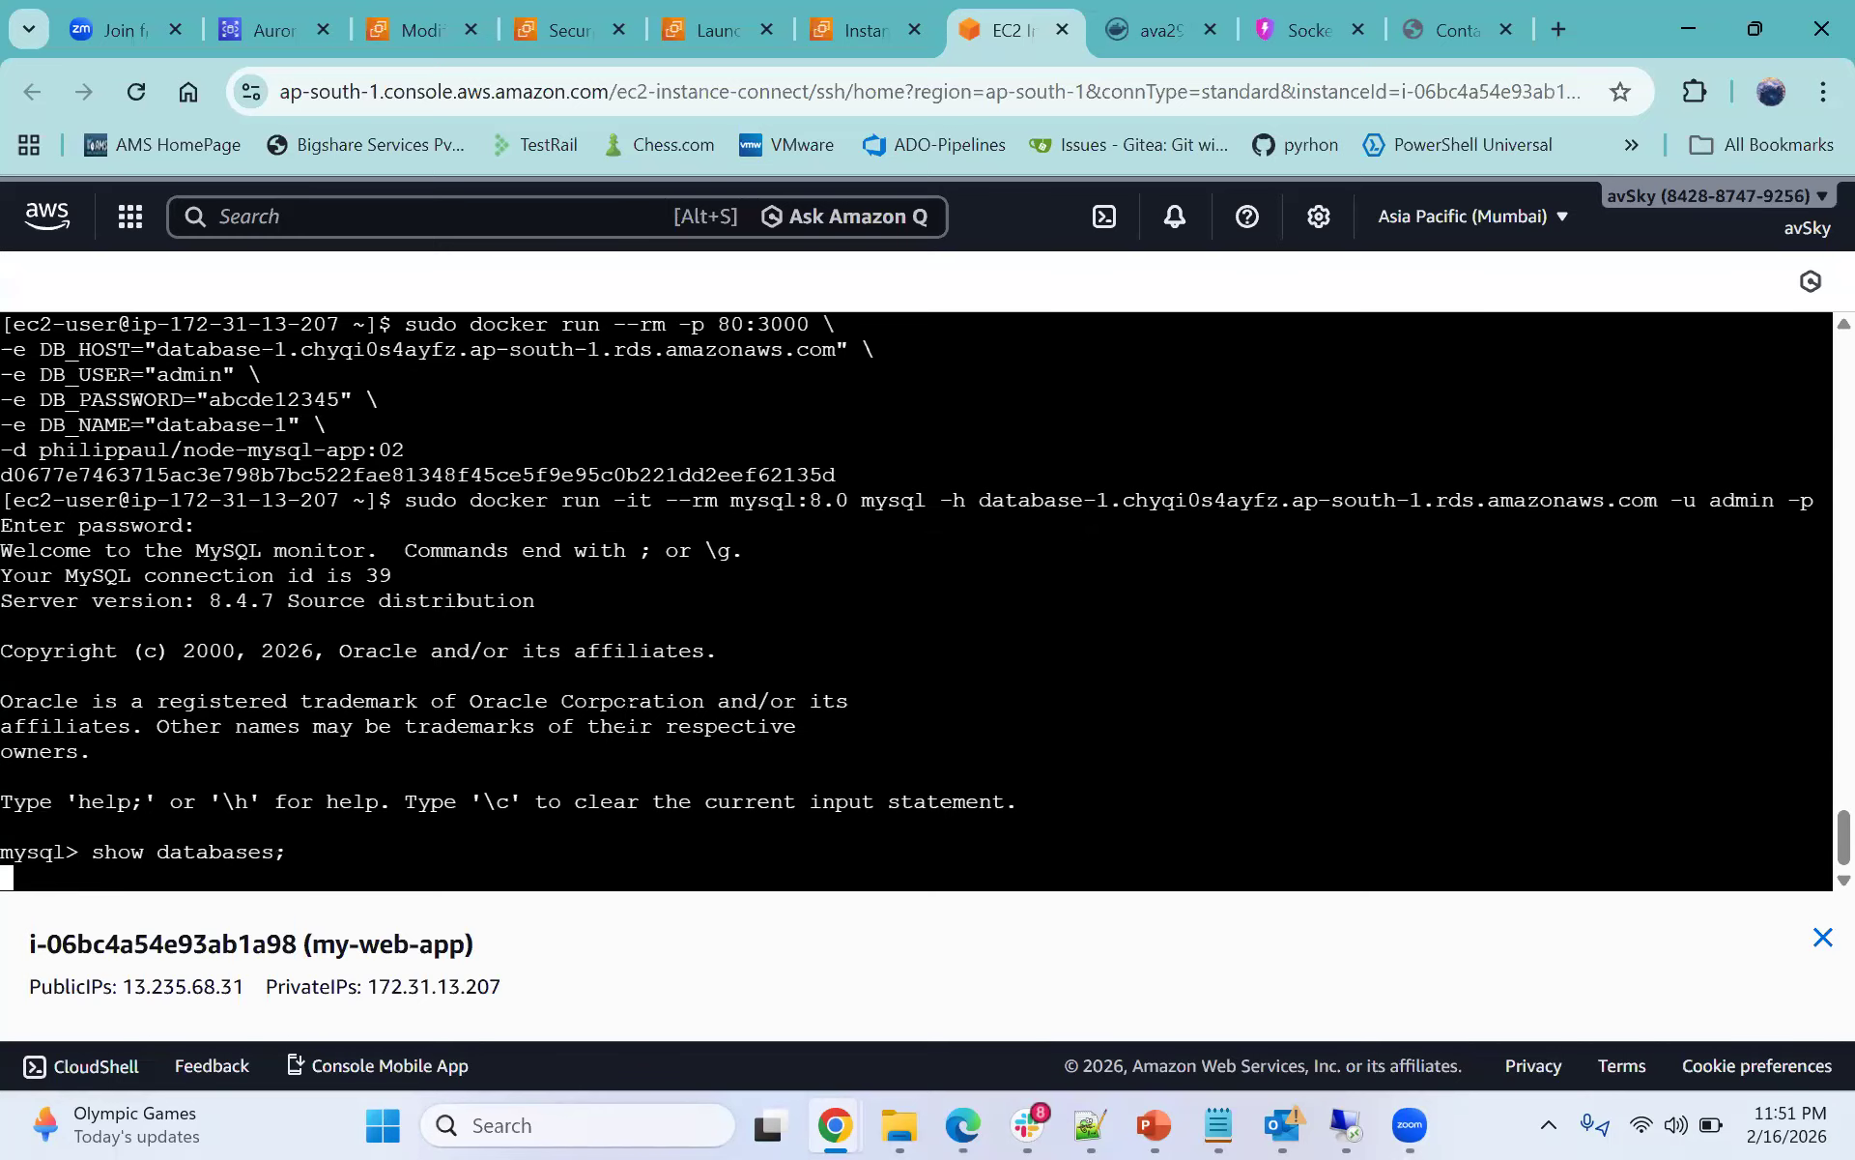
pyautogui.moveTo(26, 676); pyautogui.dragTo(157, 675)
pyautogui.click(174, 678)
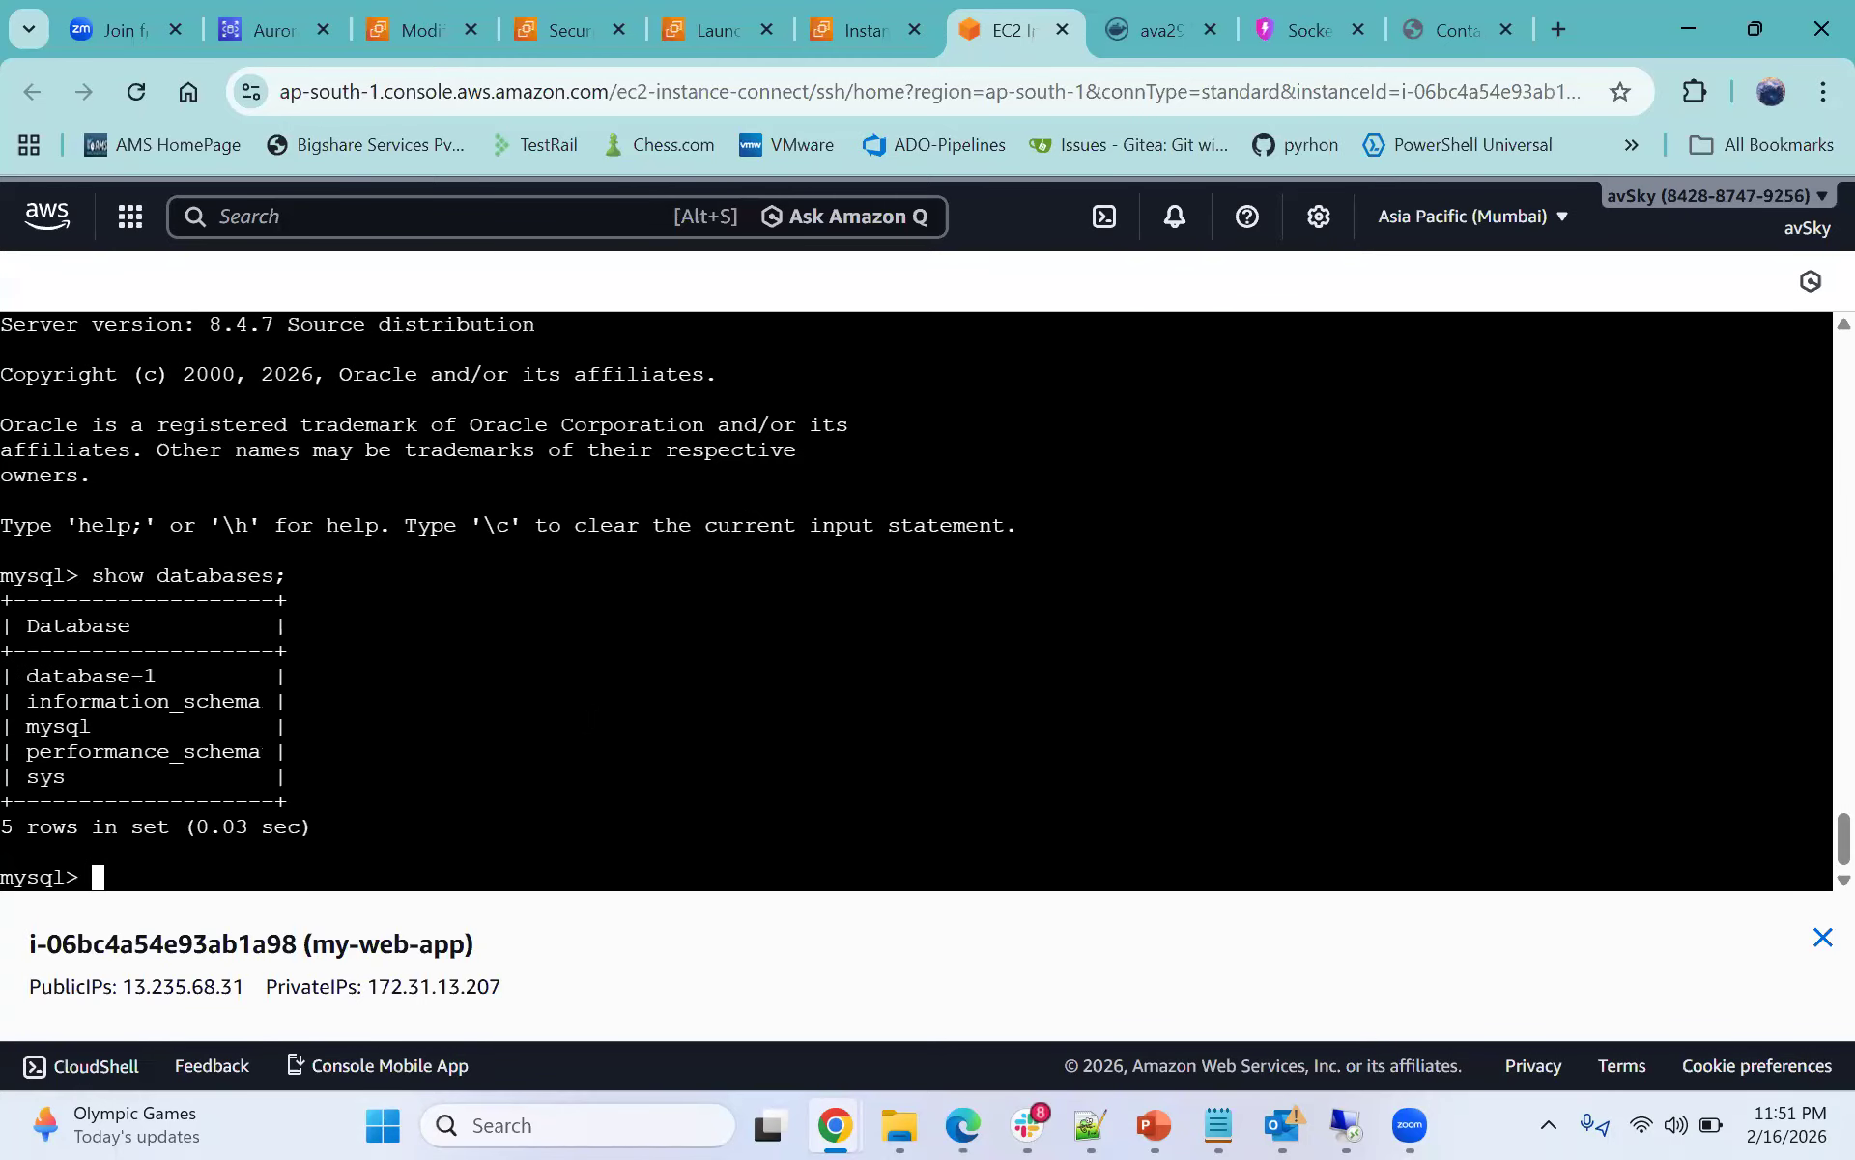
# - Switch to the database-1 database with use database-1;
pyautogui.write('use databases')
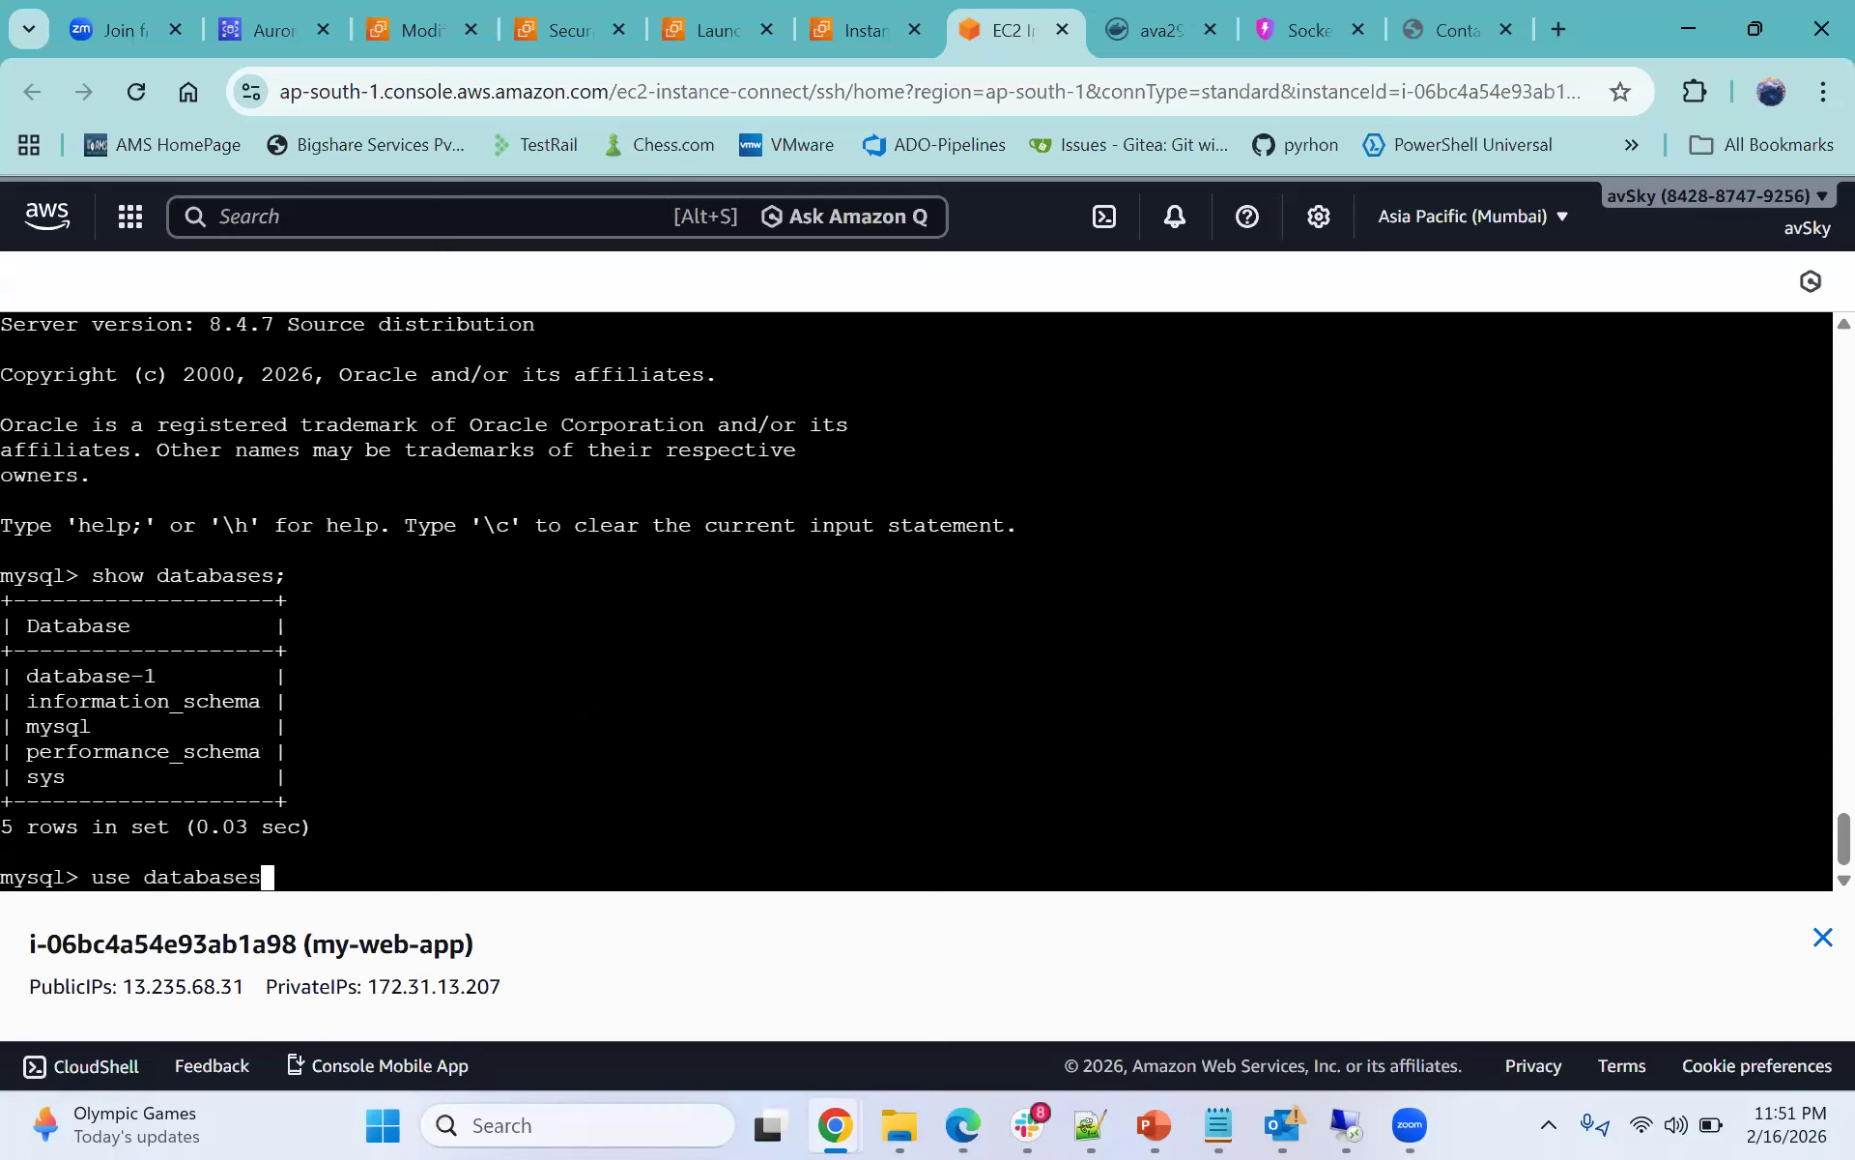
pyautogui.press('BackSpace')
pyautogui.write('0')
pyautogui.press('BackSpace')
pyautogui.write('-1;')
pyautogui.press('Return')
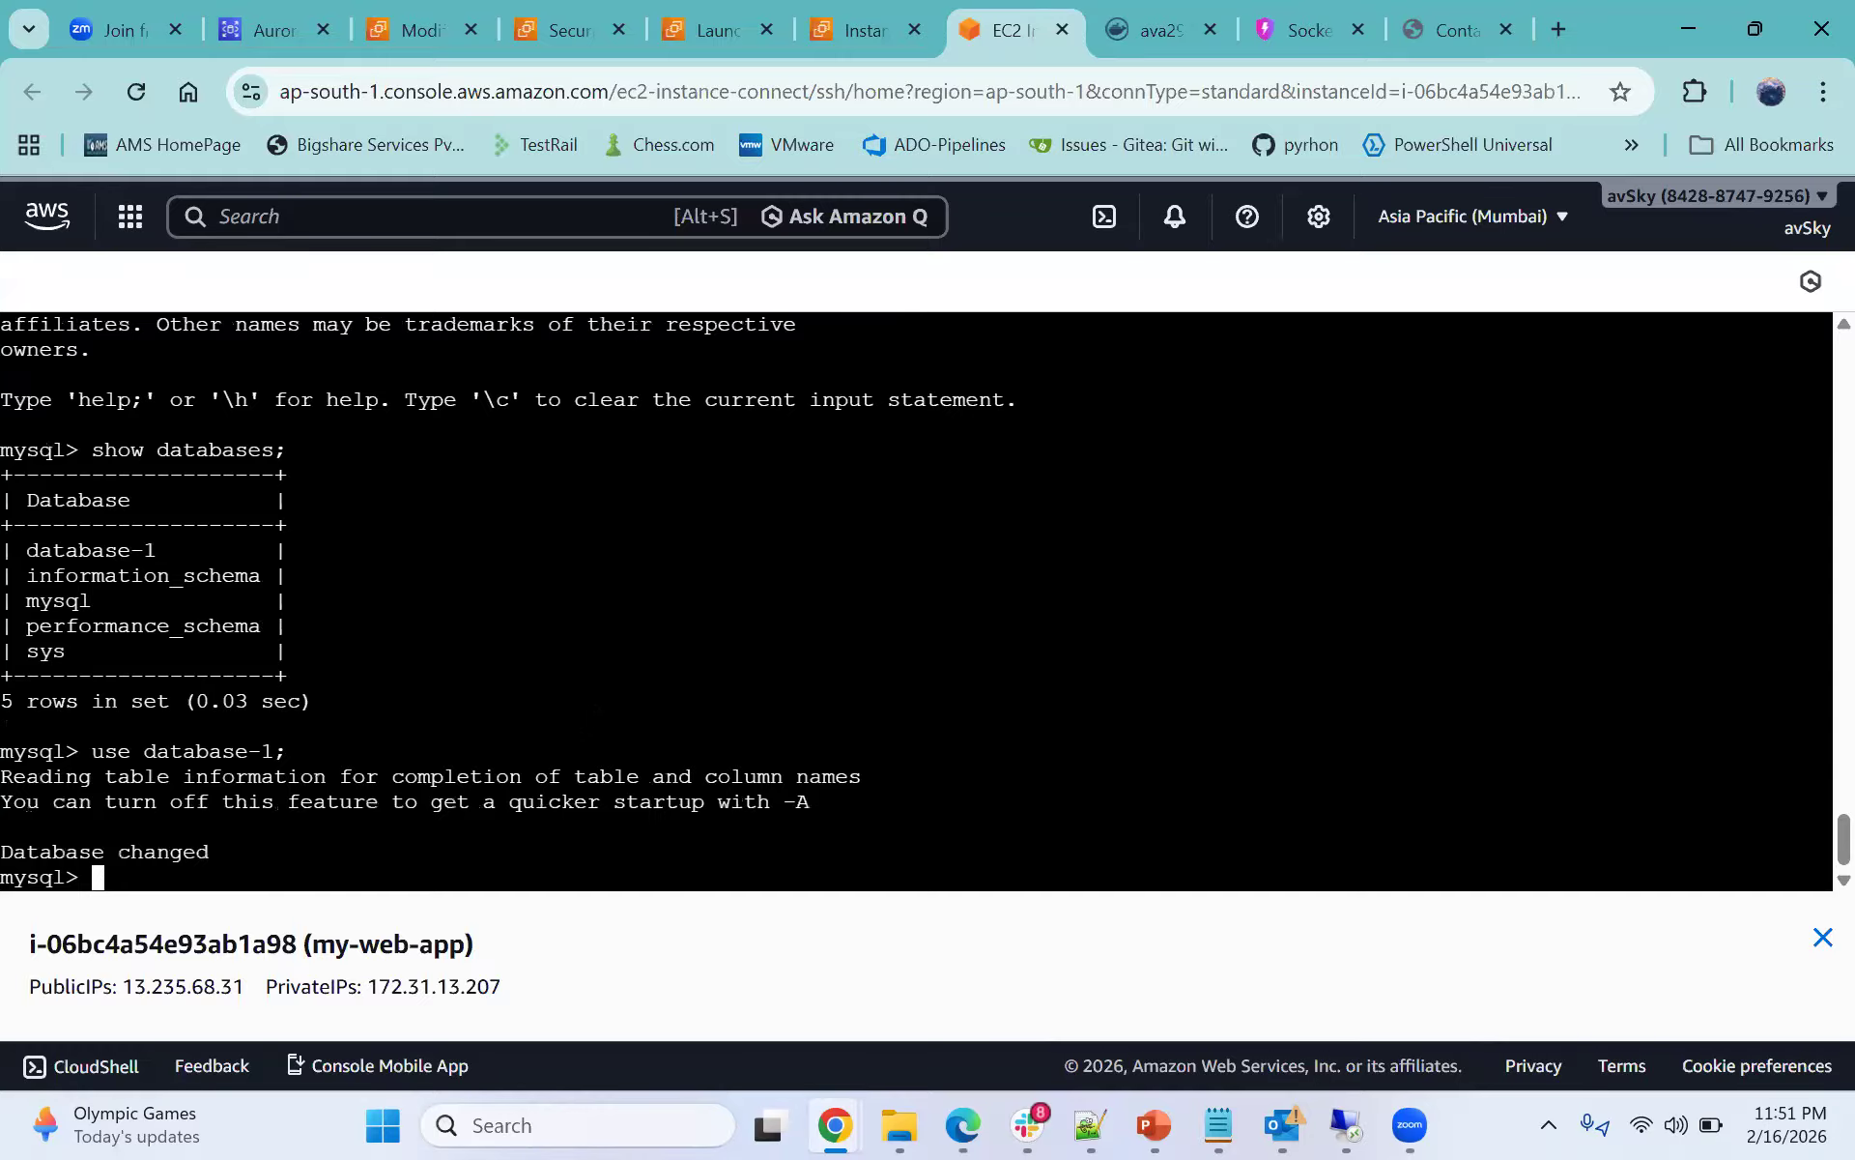
# - List the tables in database-1 with show tables;
pyautogui.write('show tables;')
pyautogui.press('Return')
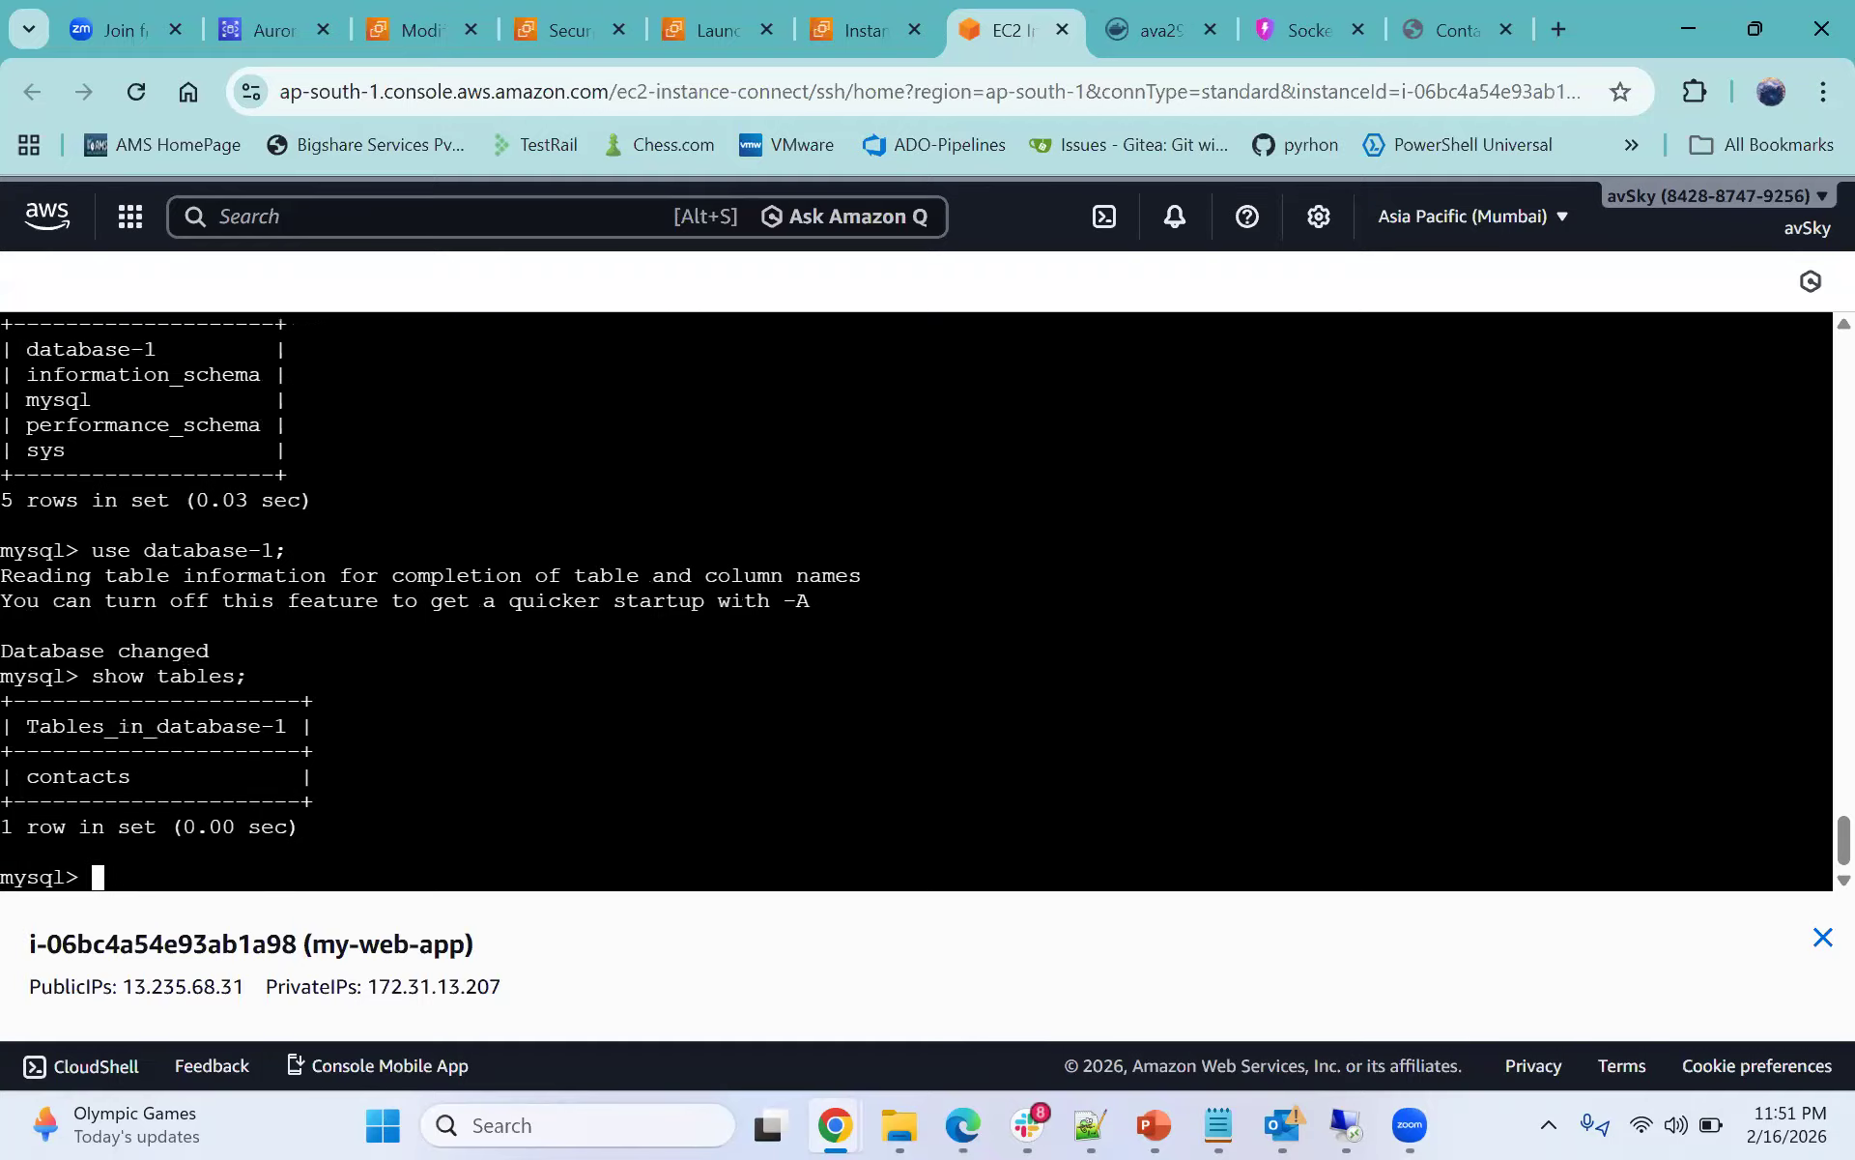
# - Query every row of the contacts table with select * from contacts;
pyautogui.doubleClick(78, 776)
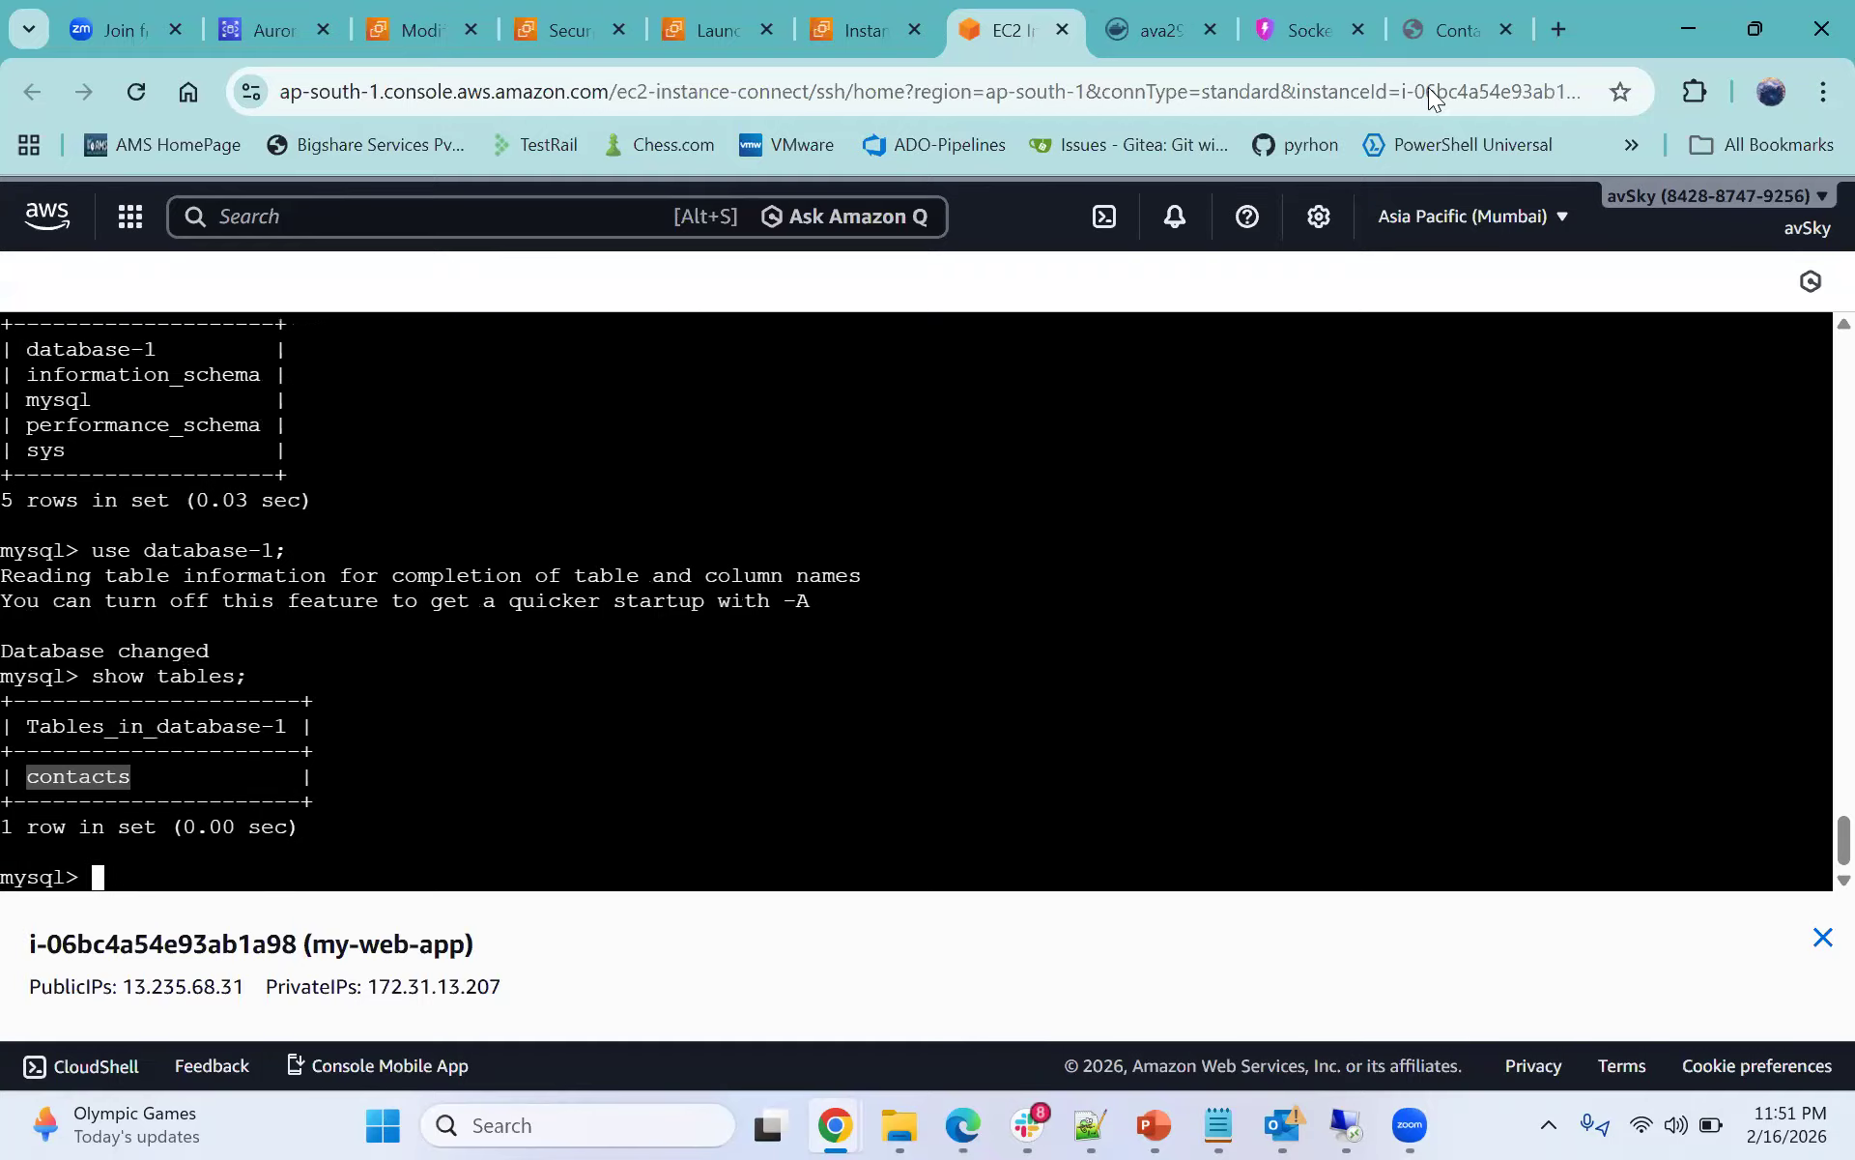
pyautogui.click(1414, 27)
pyautogui.moveTo(789, 418); pyautogui.dragTo(964, 418)
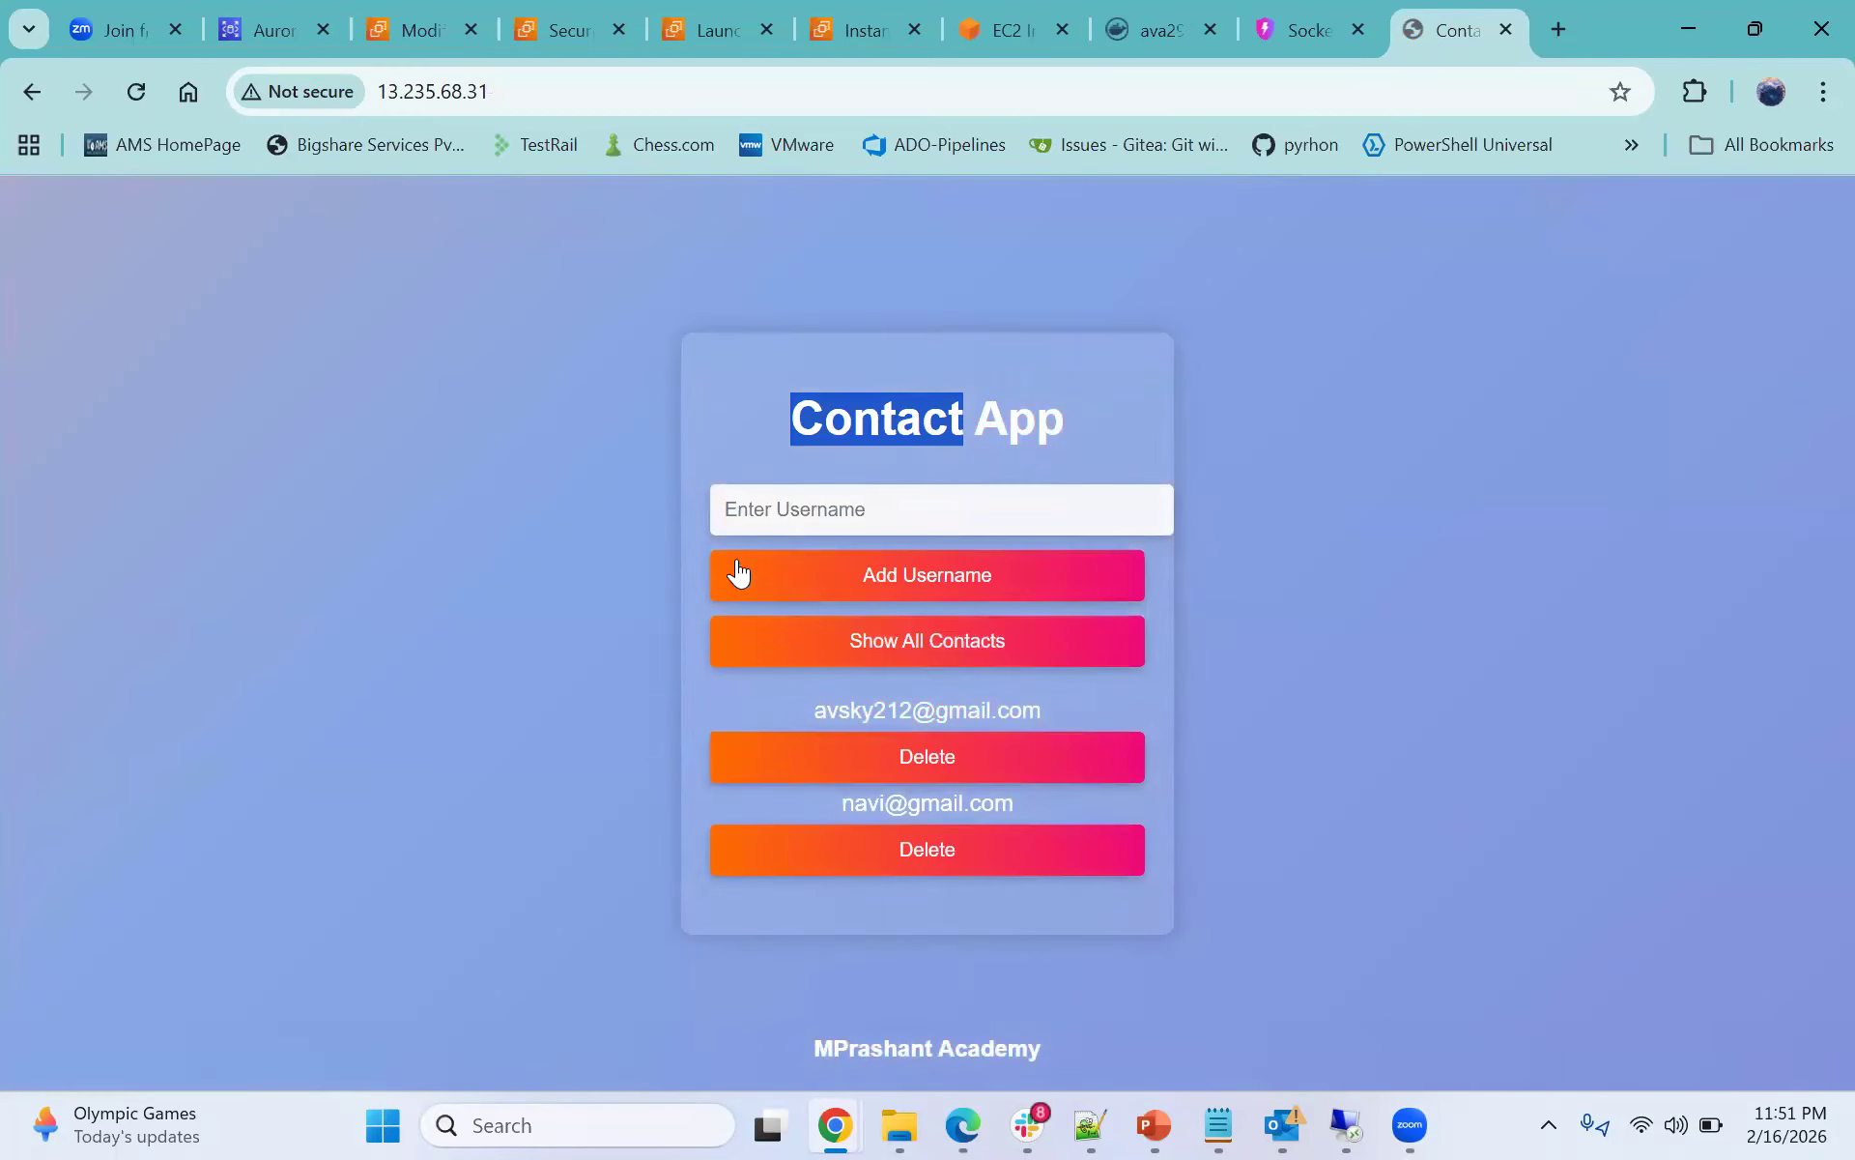
pyautogui.click(997, 27)
pyautogui.click(765, 717)
pyautogui.write('select * from contacts')
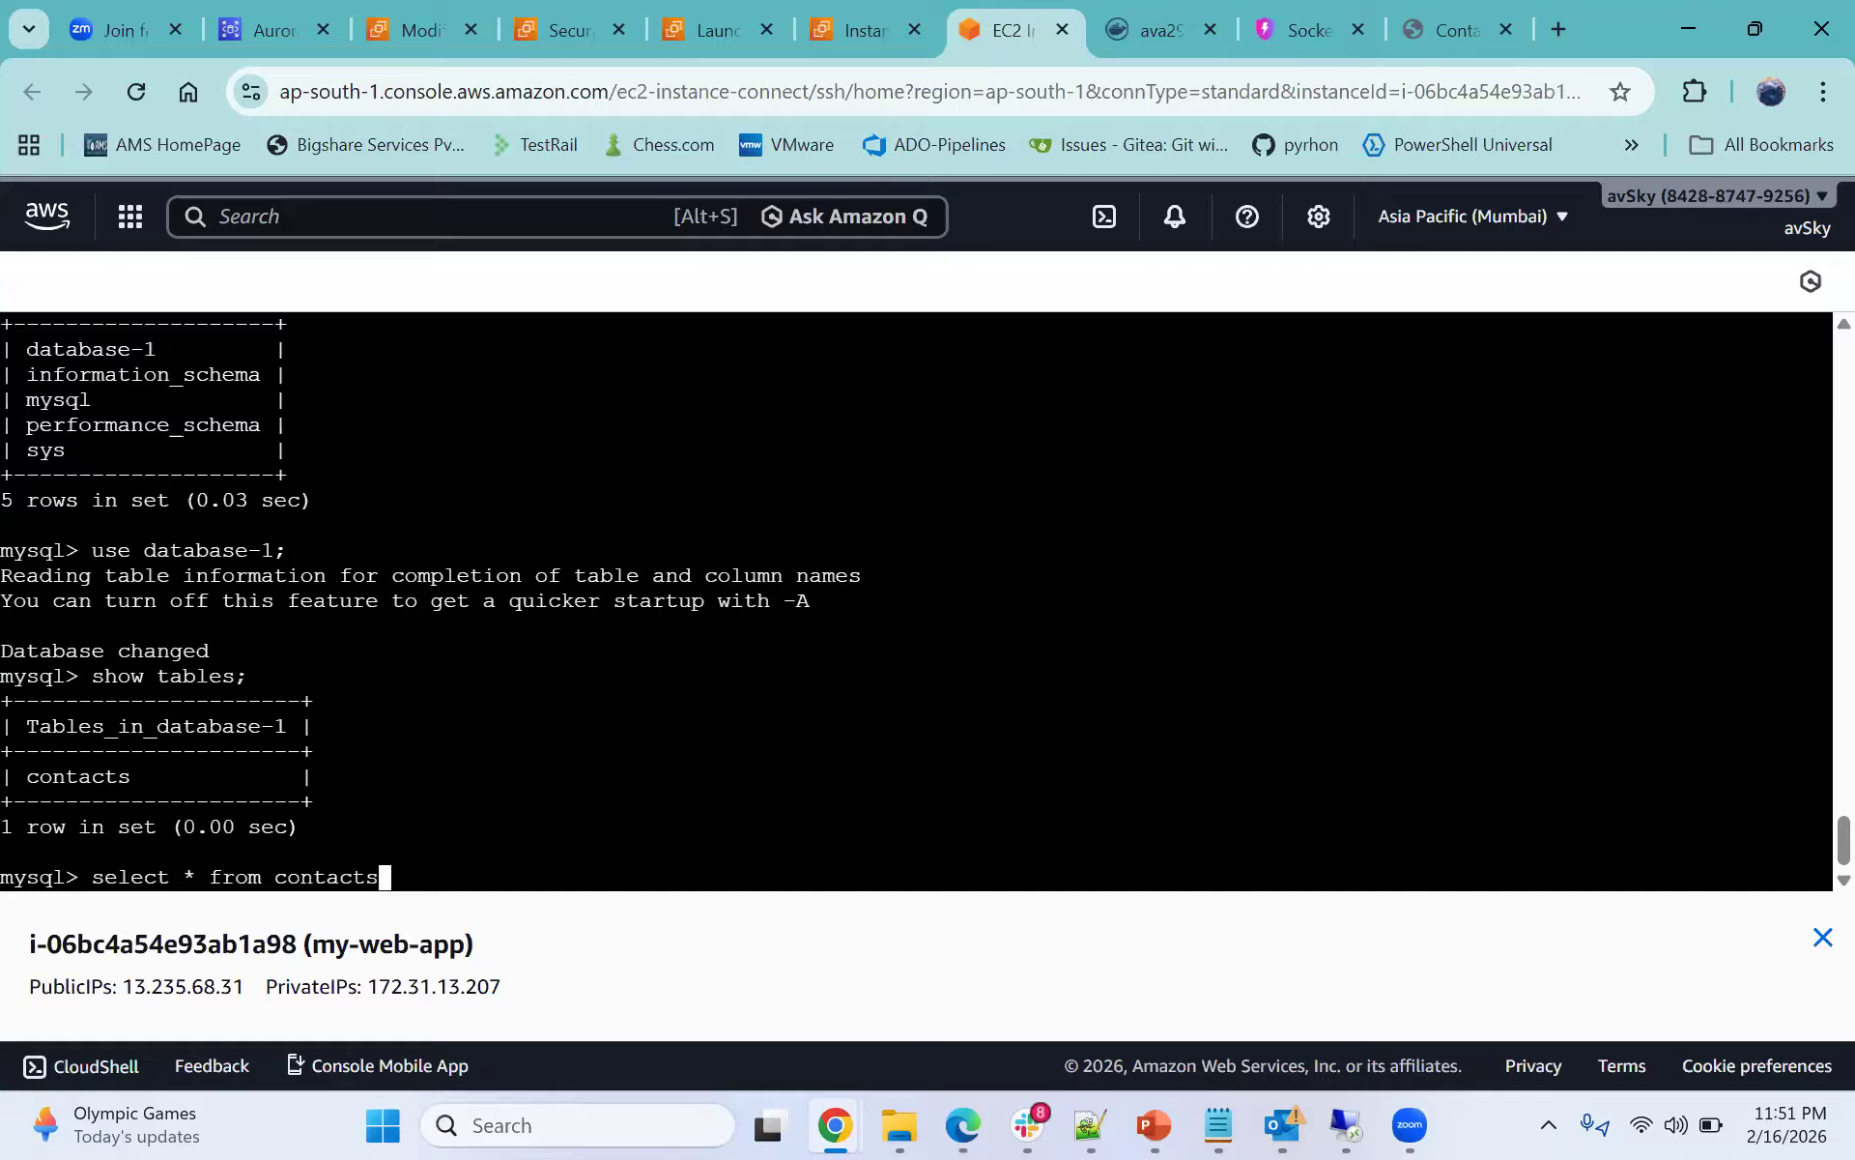
pyautogui.write(';')
pyautogui.press('Return')
pyautogui.moveTo(94, 752); pyautogui.dragTo(285, 778)
pyautogui.click(288, 779)
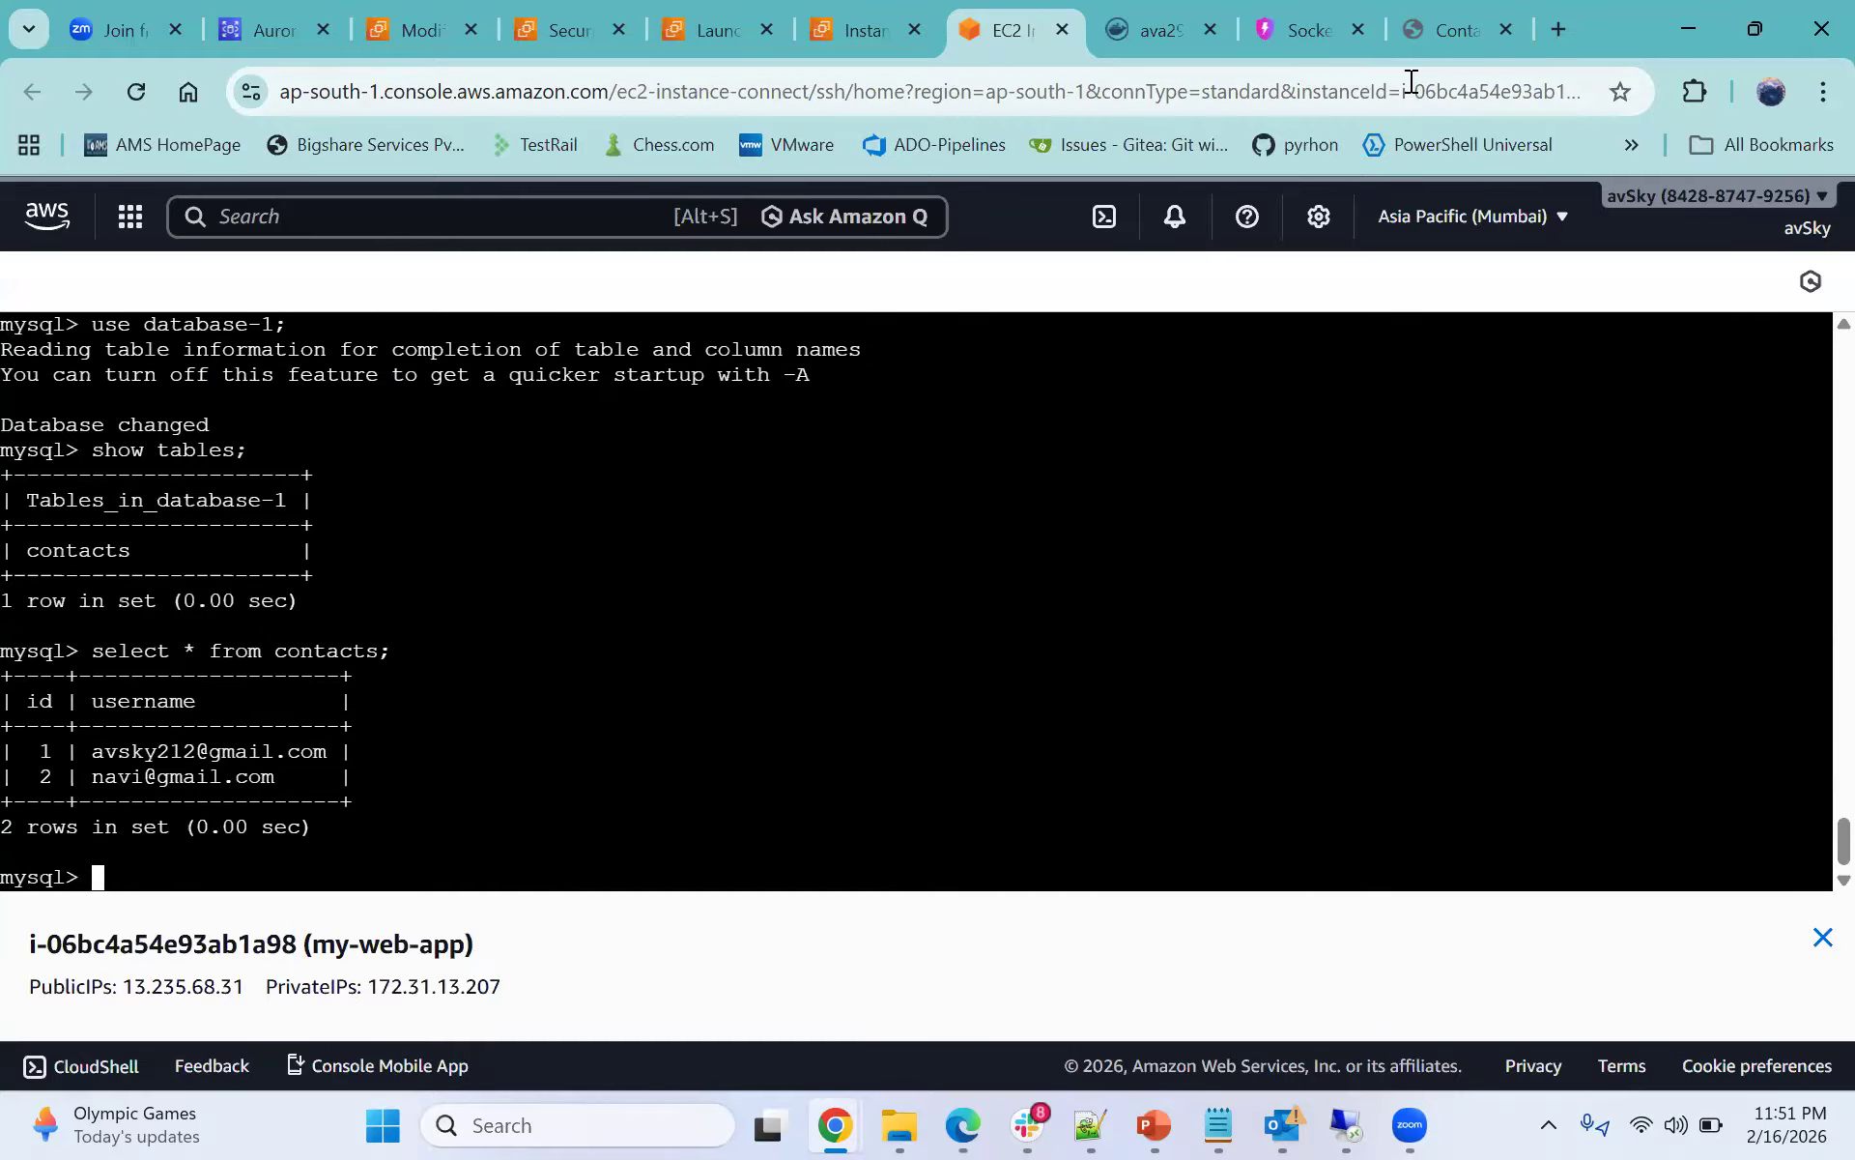
# - Delete the first listed contact in the Contact App
pyautogui.click(1458, 34)
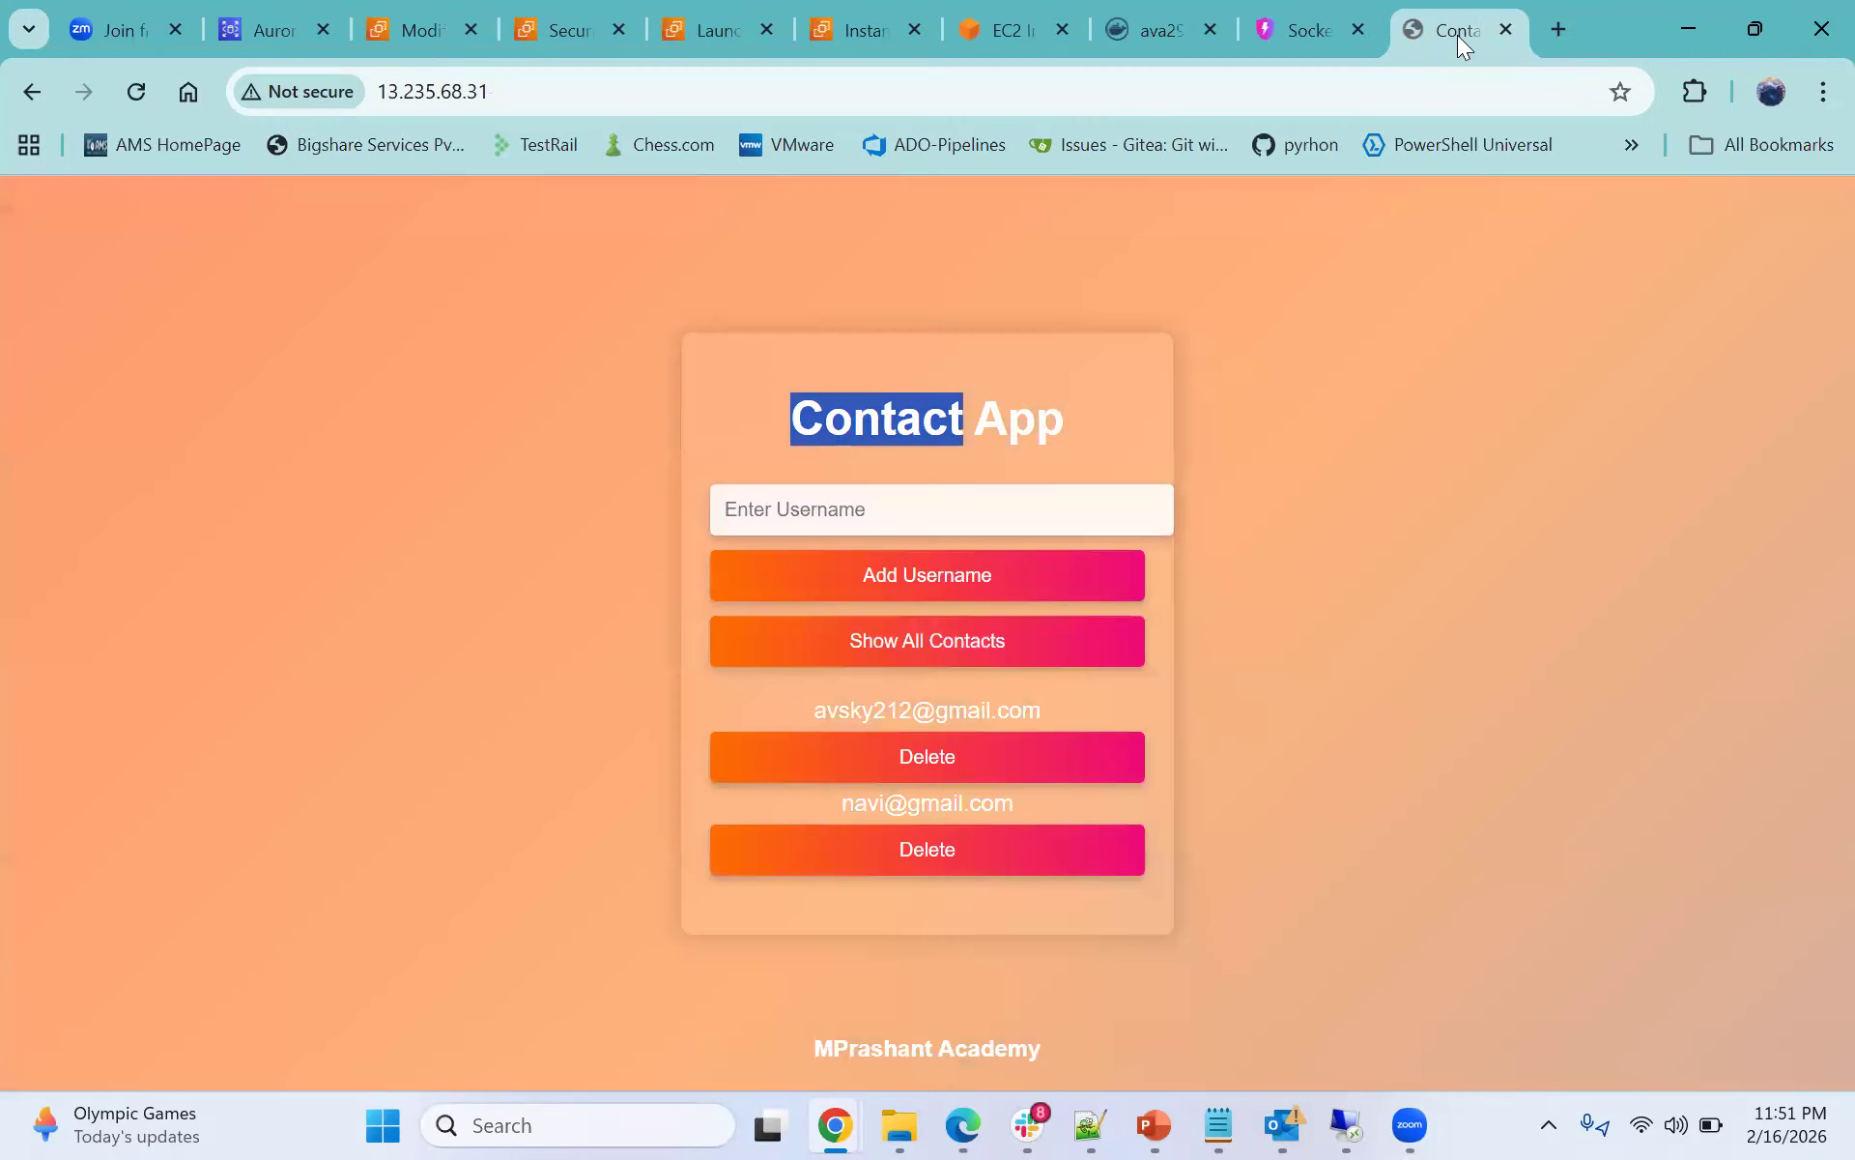
pyautogui.click(916, 759)
pyautogui.press('Return')
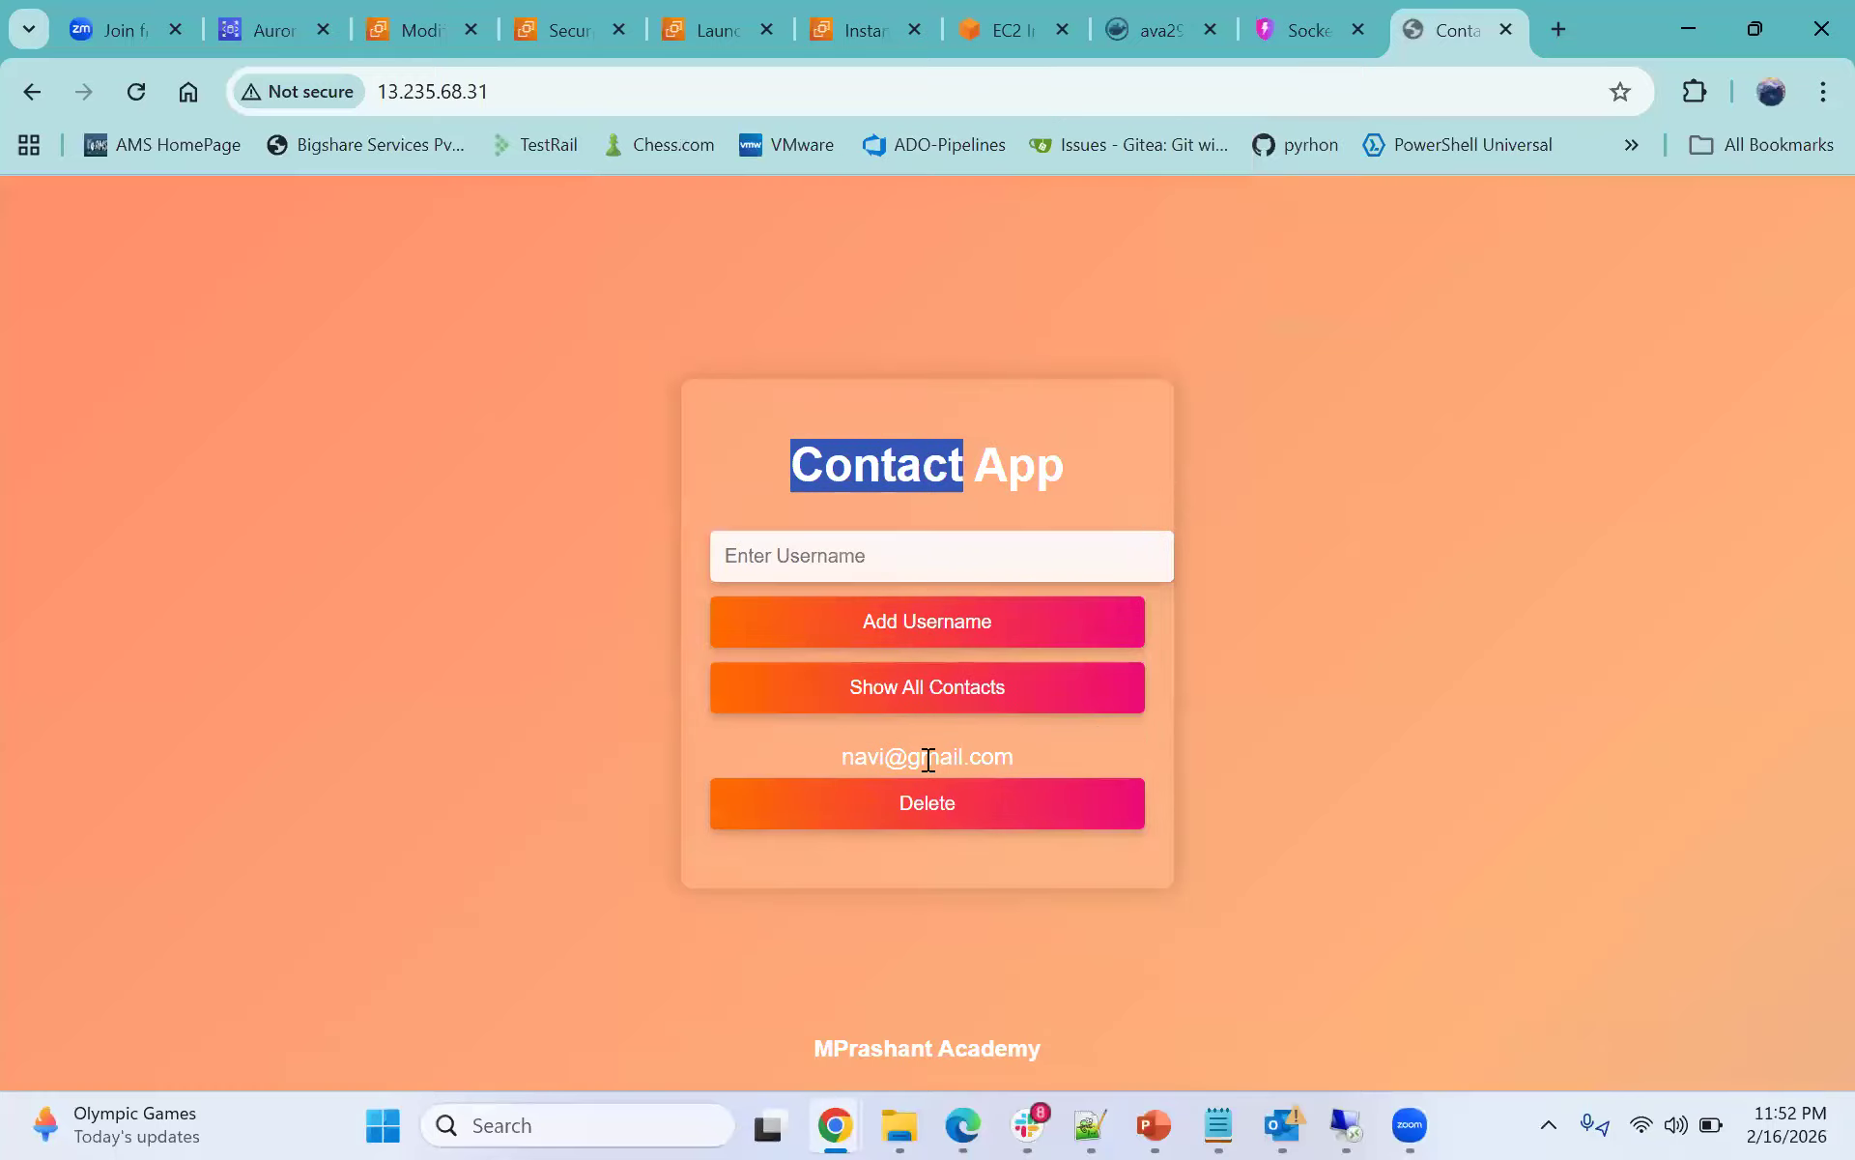
# - Rerun select * from contacts; in the MySQL client to check the remaining rows
pyautogui.click(1005, 30)
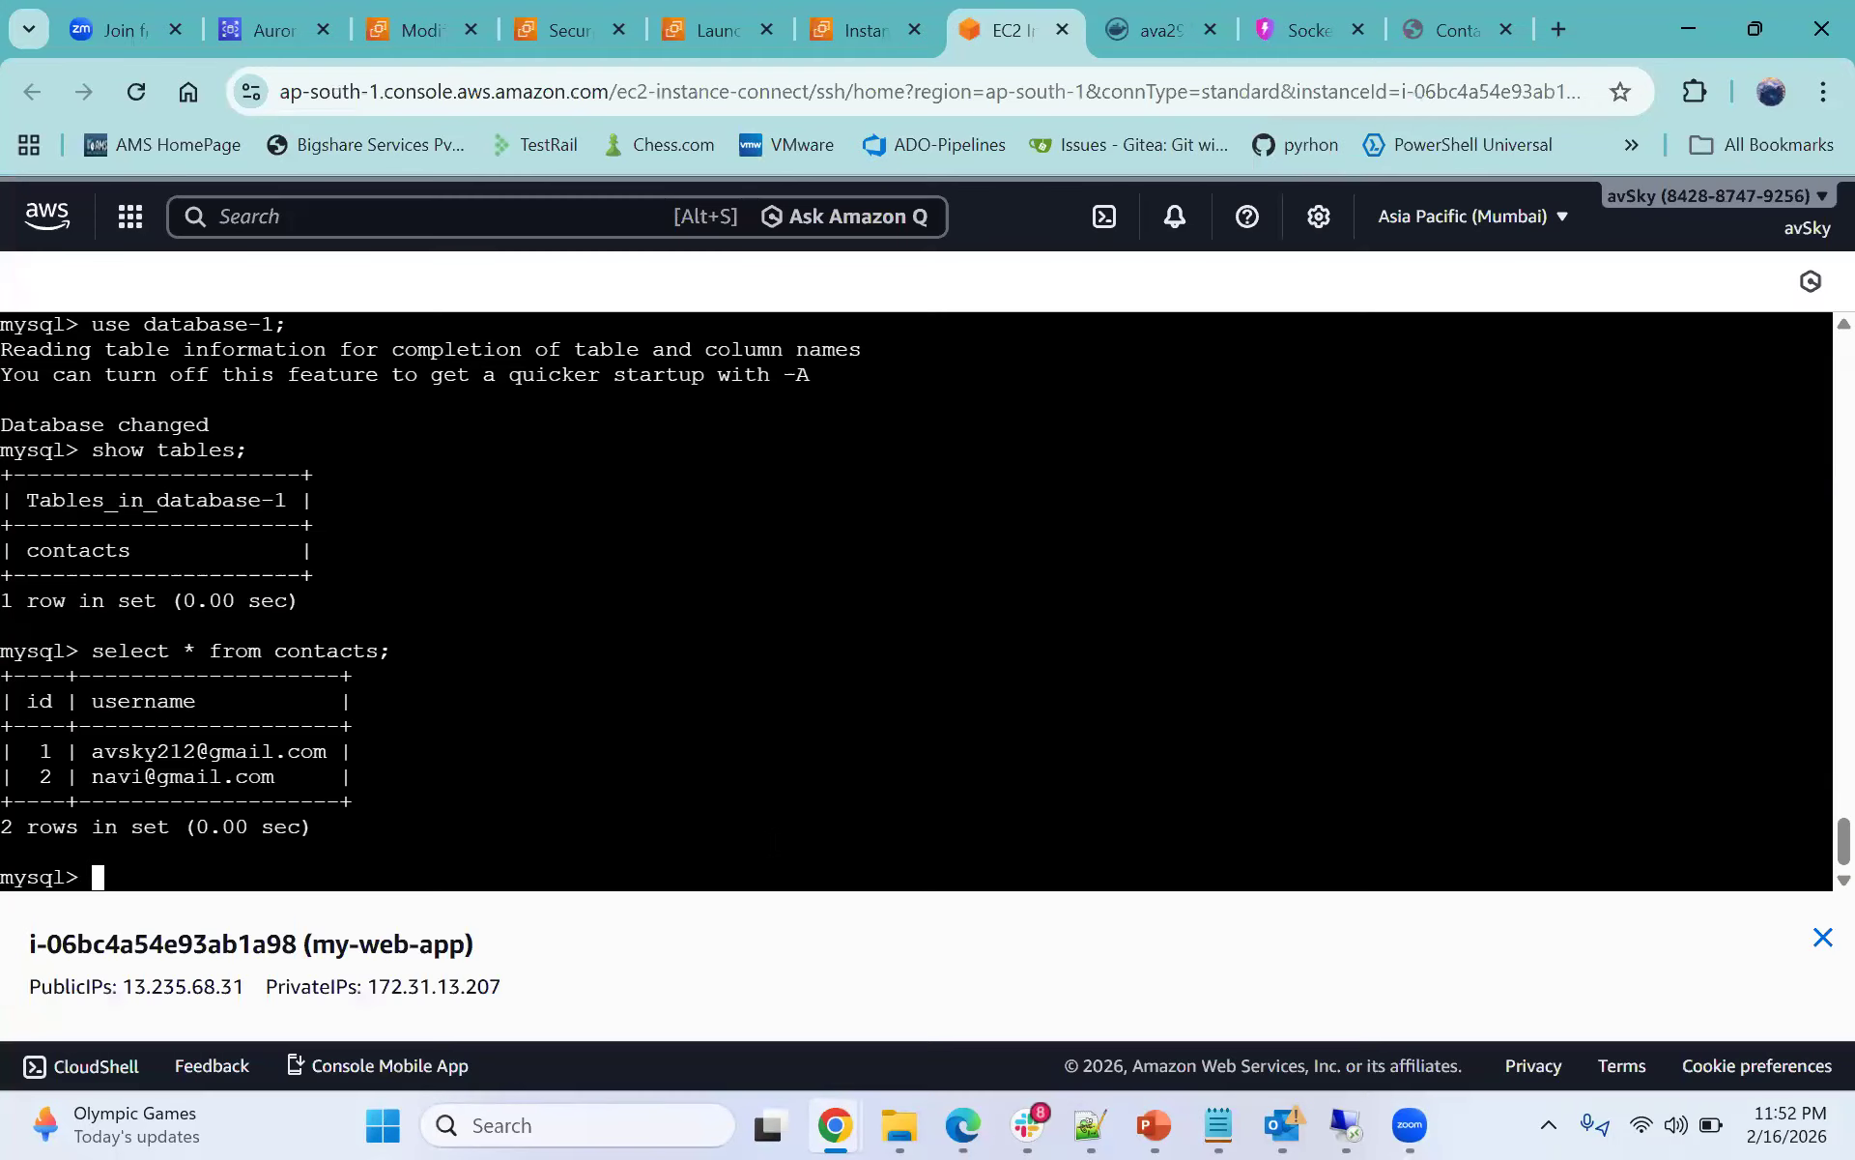
pyautogui.press('Up')
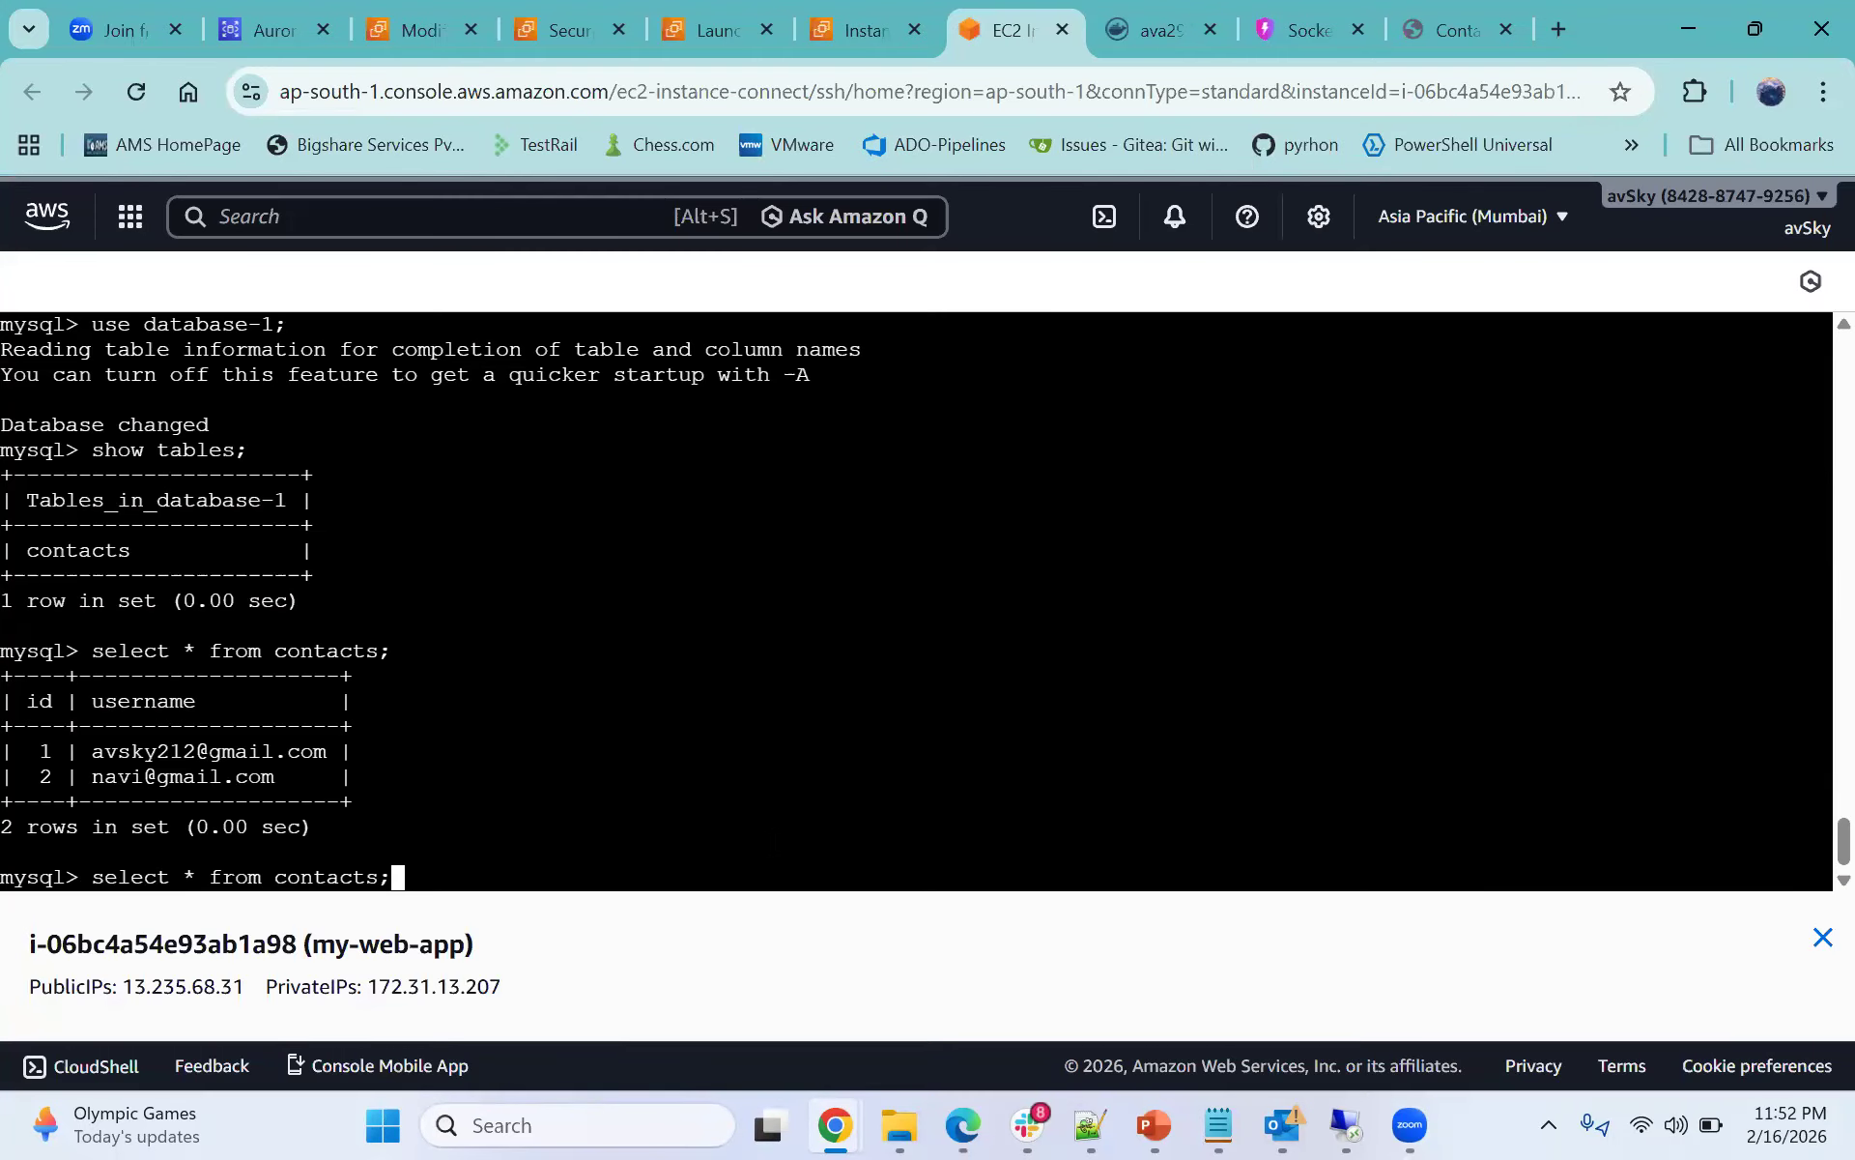
pyautogui.press('Return')
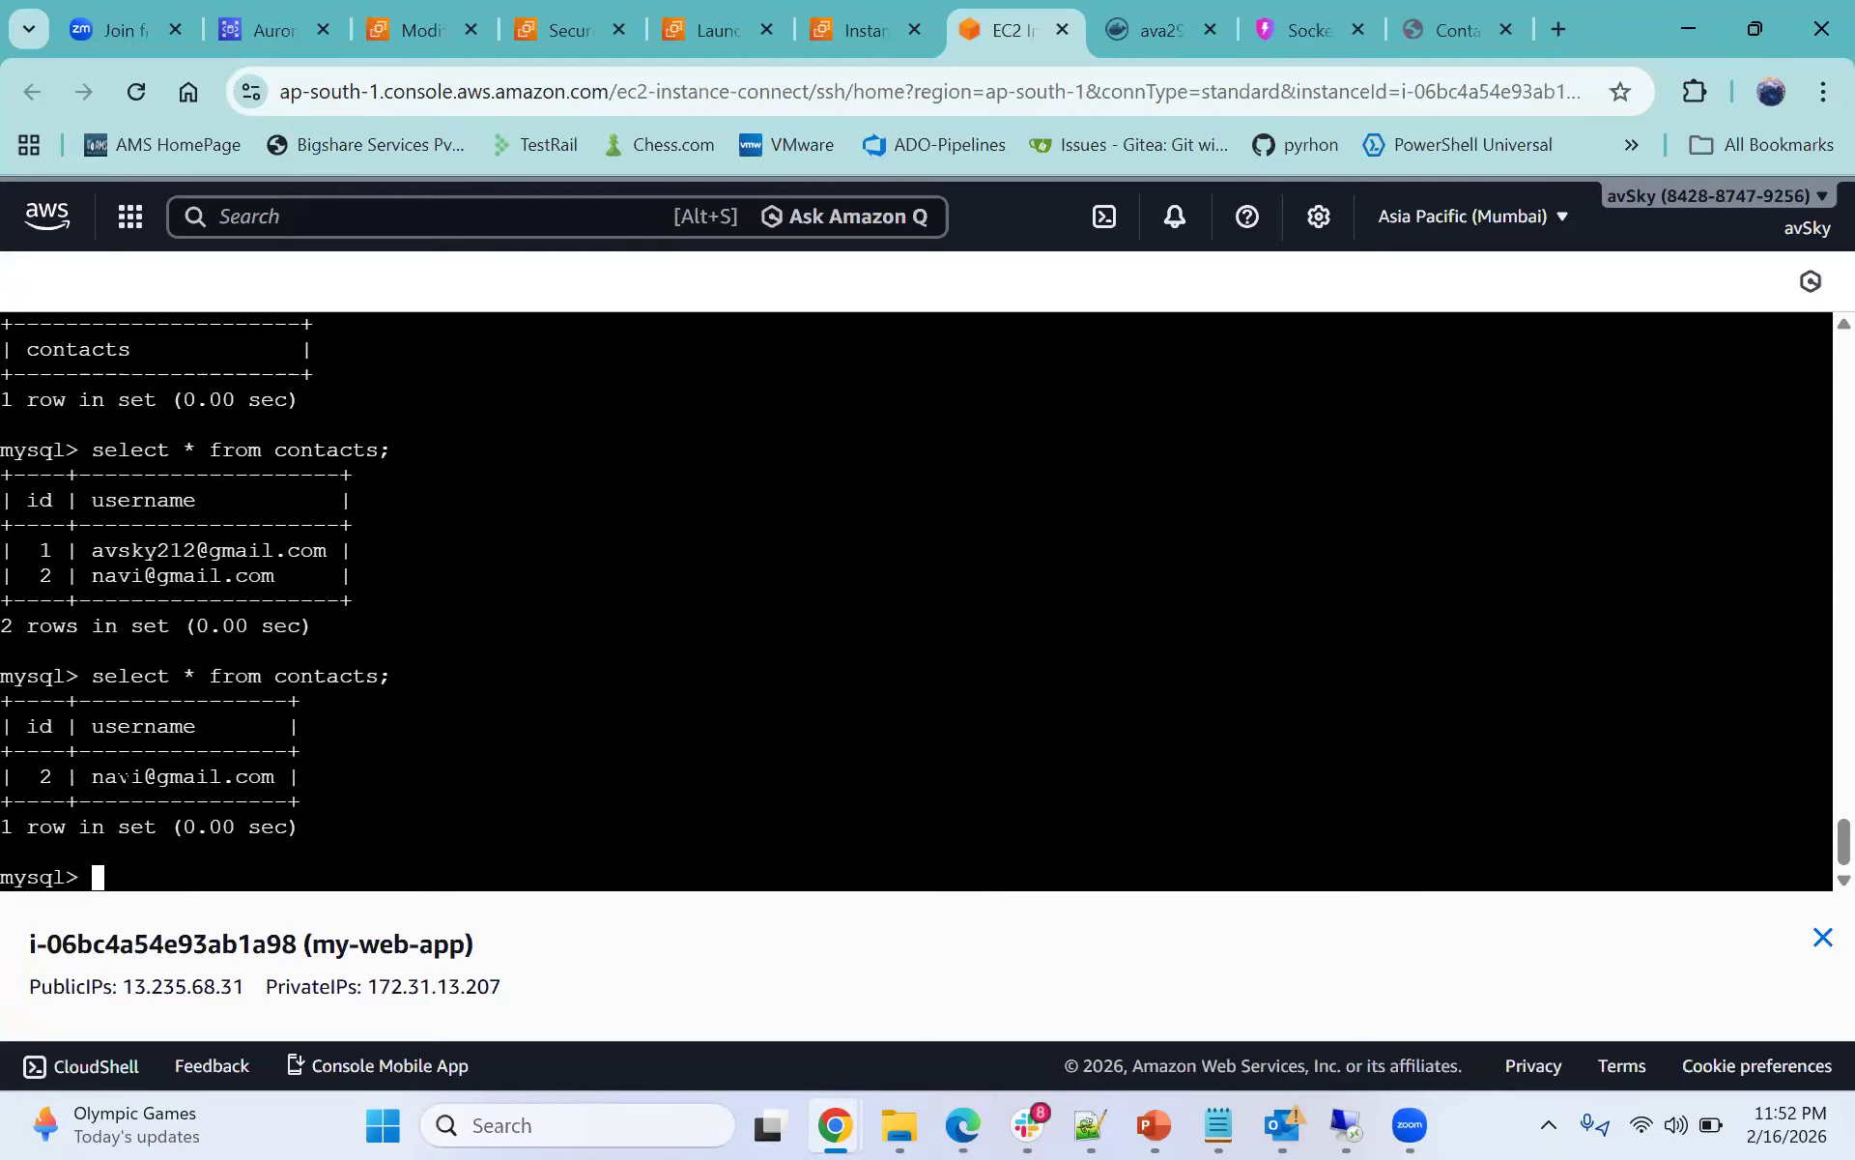
pyautogui.moveTo(106, 776); pyautogui.dragTo(261, 777)
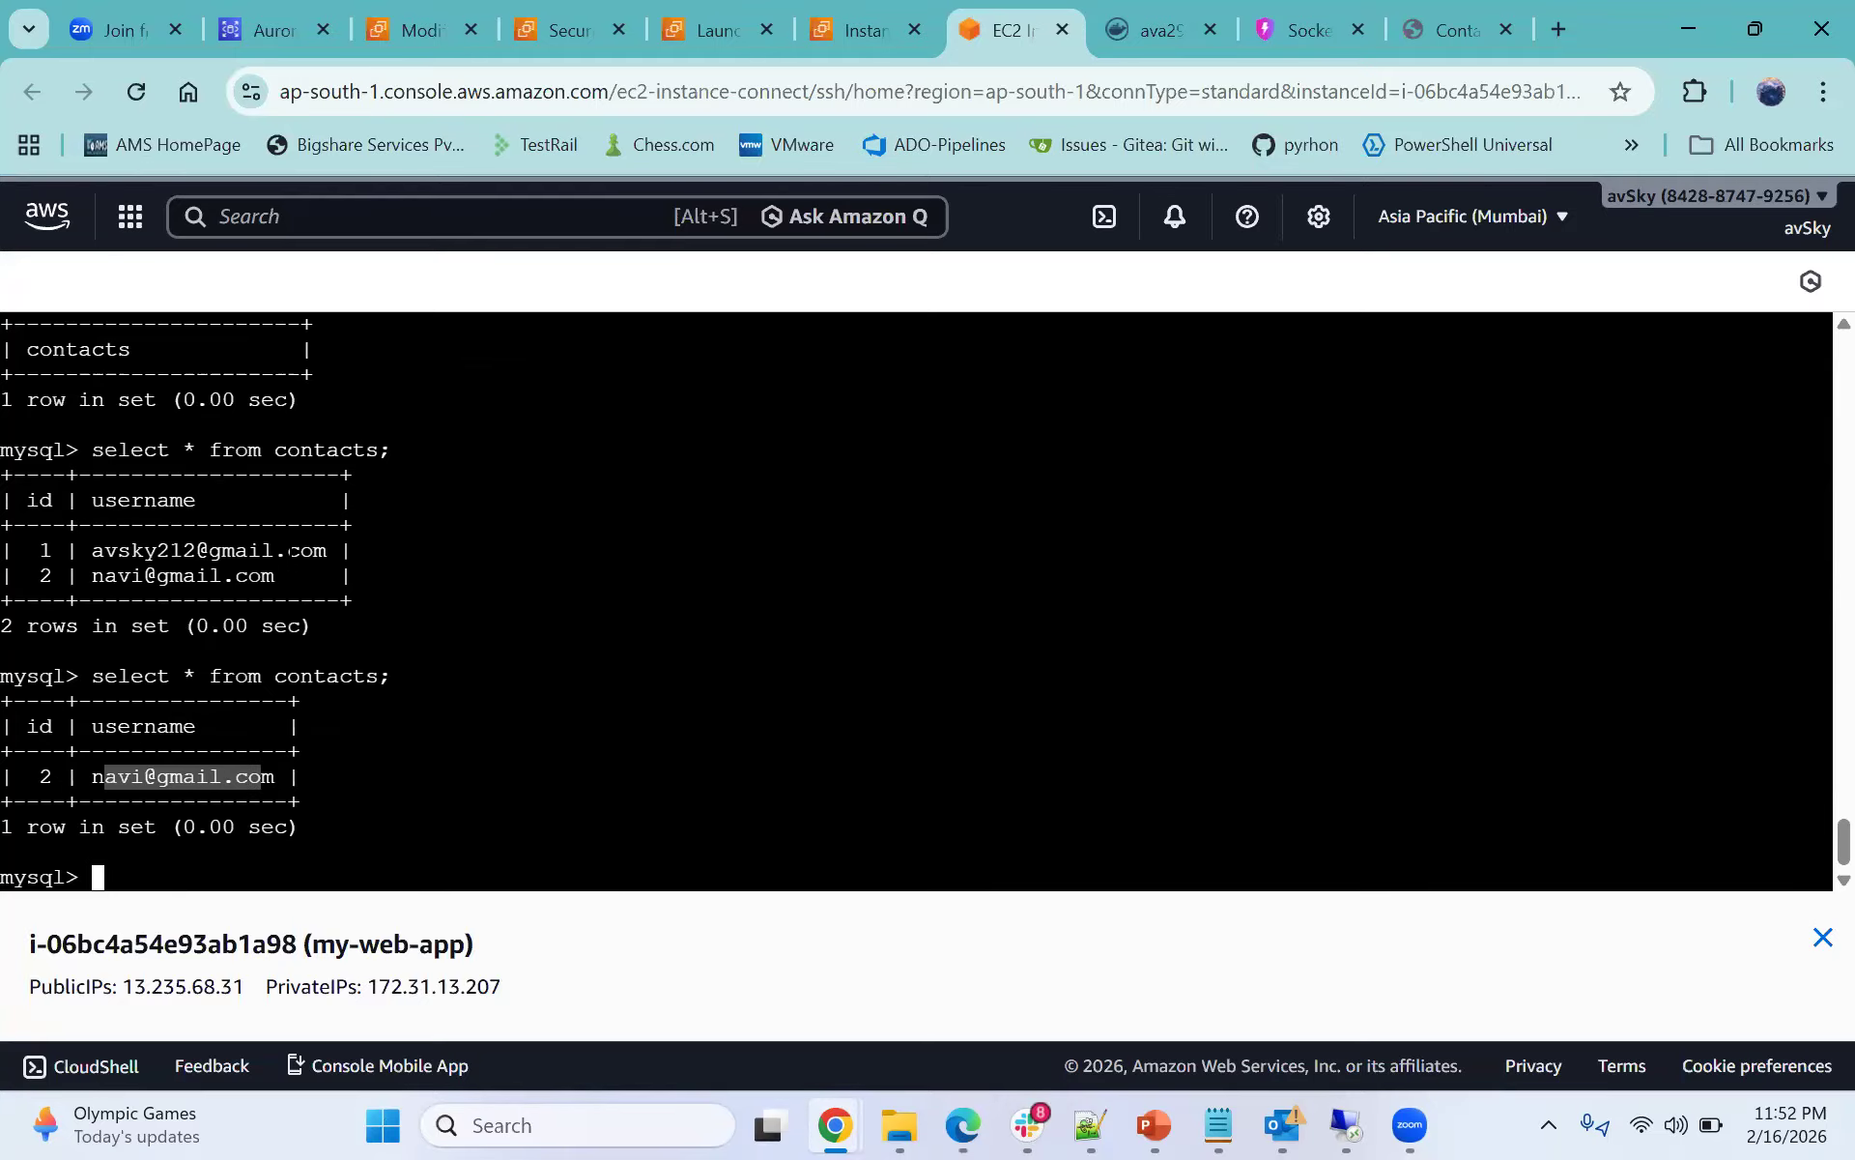
pyautogui.click(302, 890)
pyautogui.moveTo(327, 852); pyautogui.dragTo(120, 475)
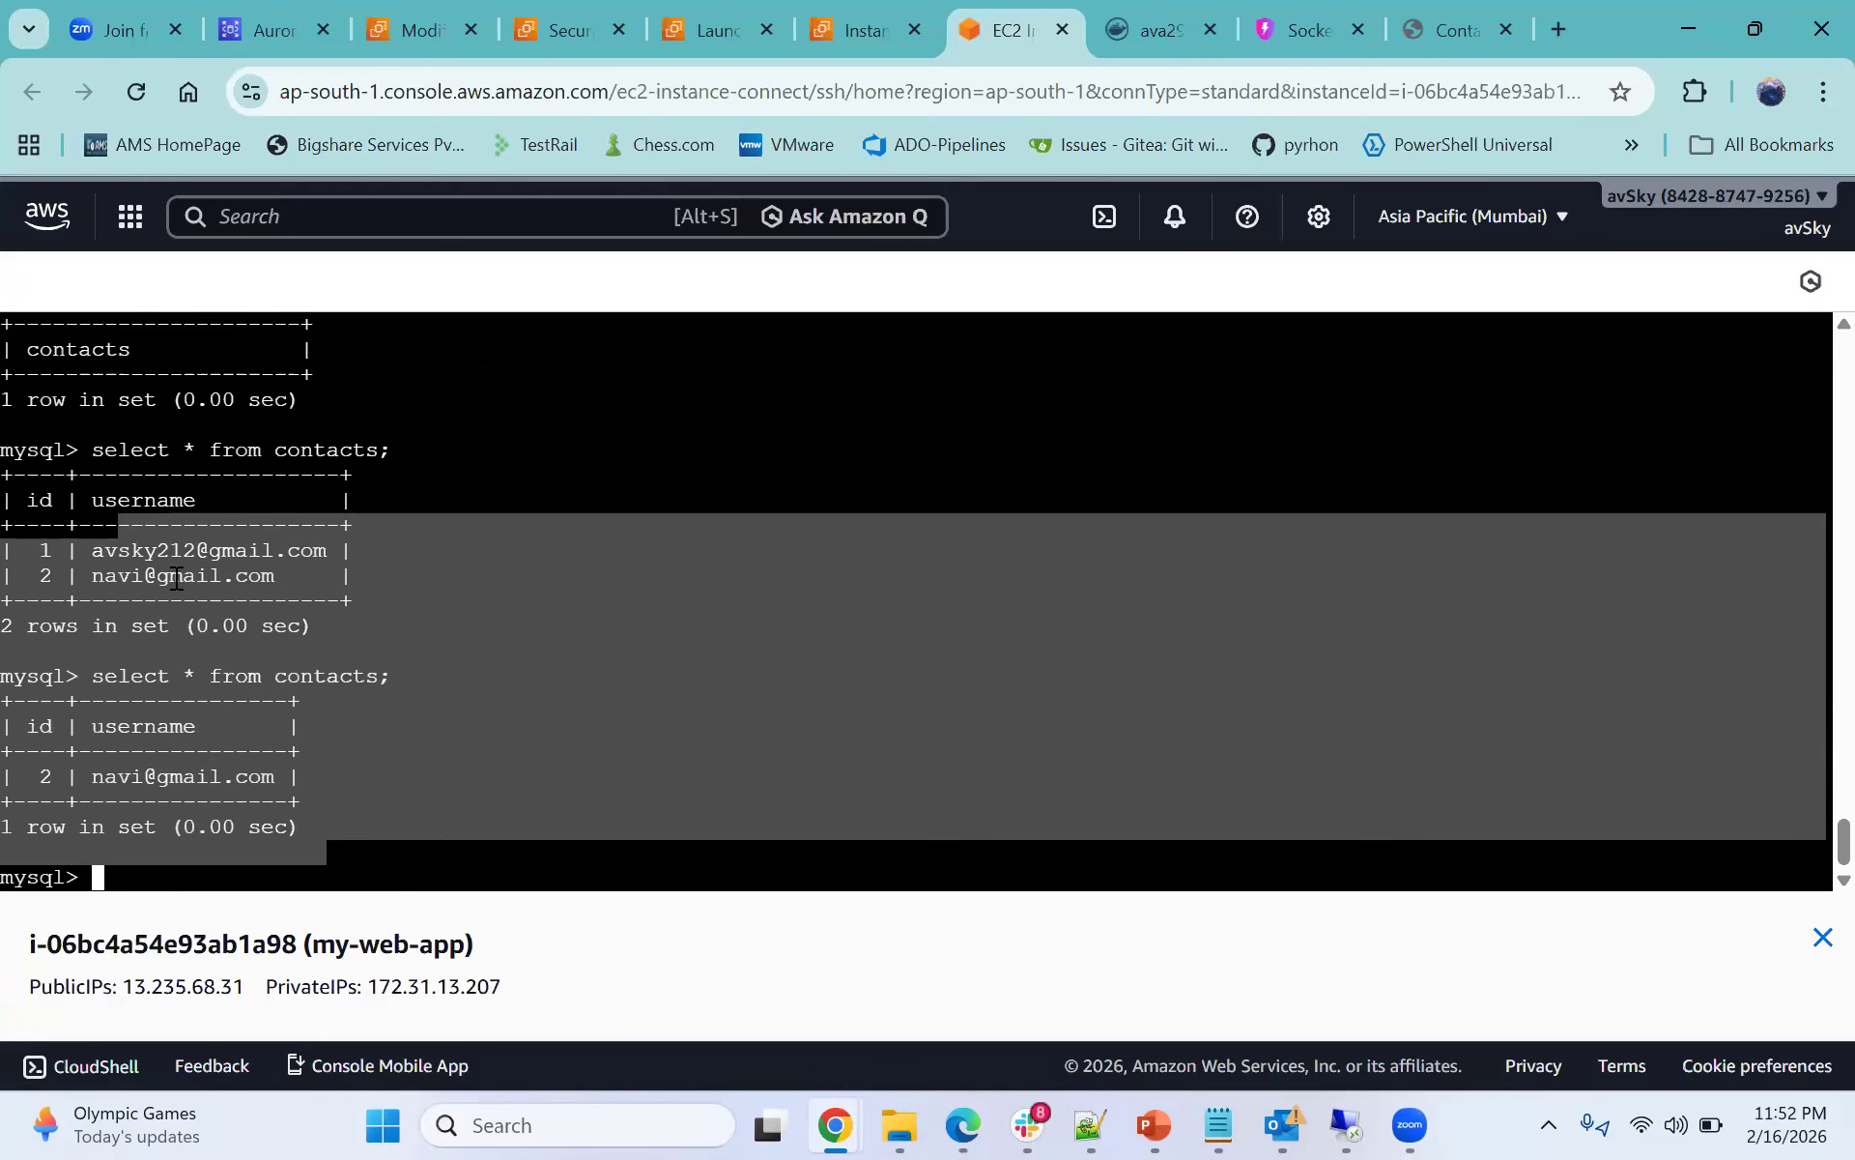
pyautogui.moveTo(274, 826); pyautogui.dragTo(145, 576)
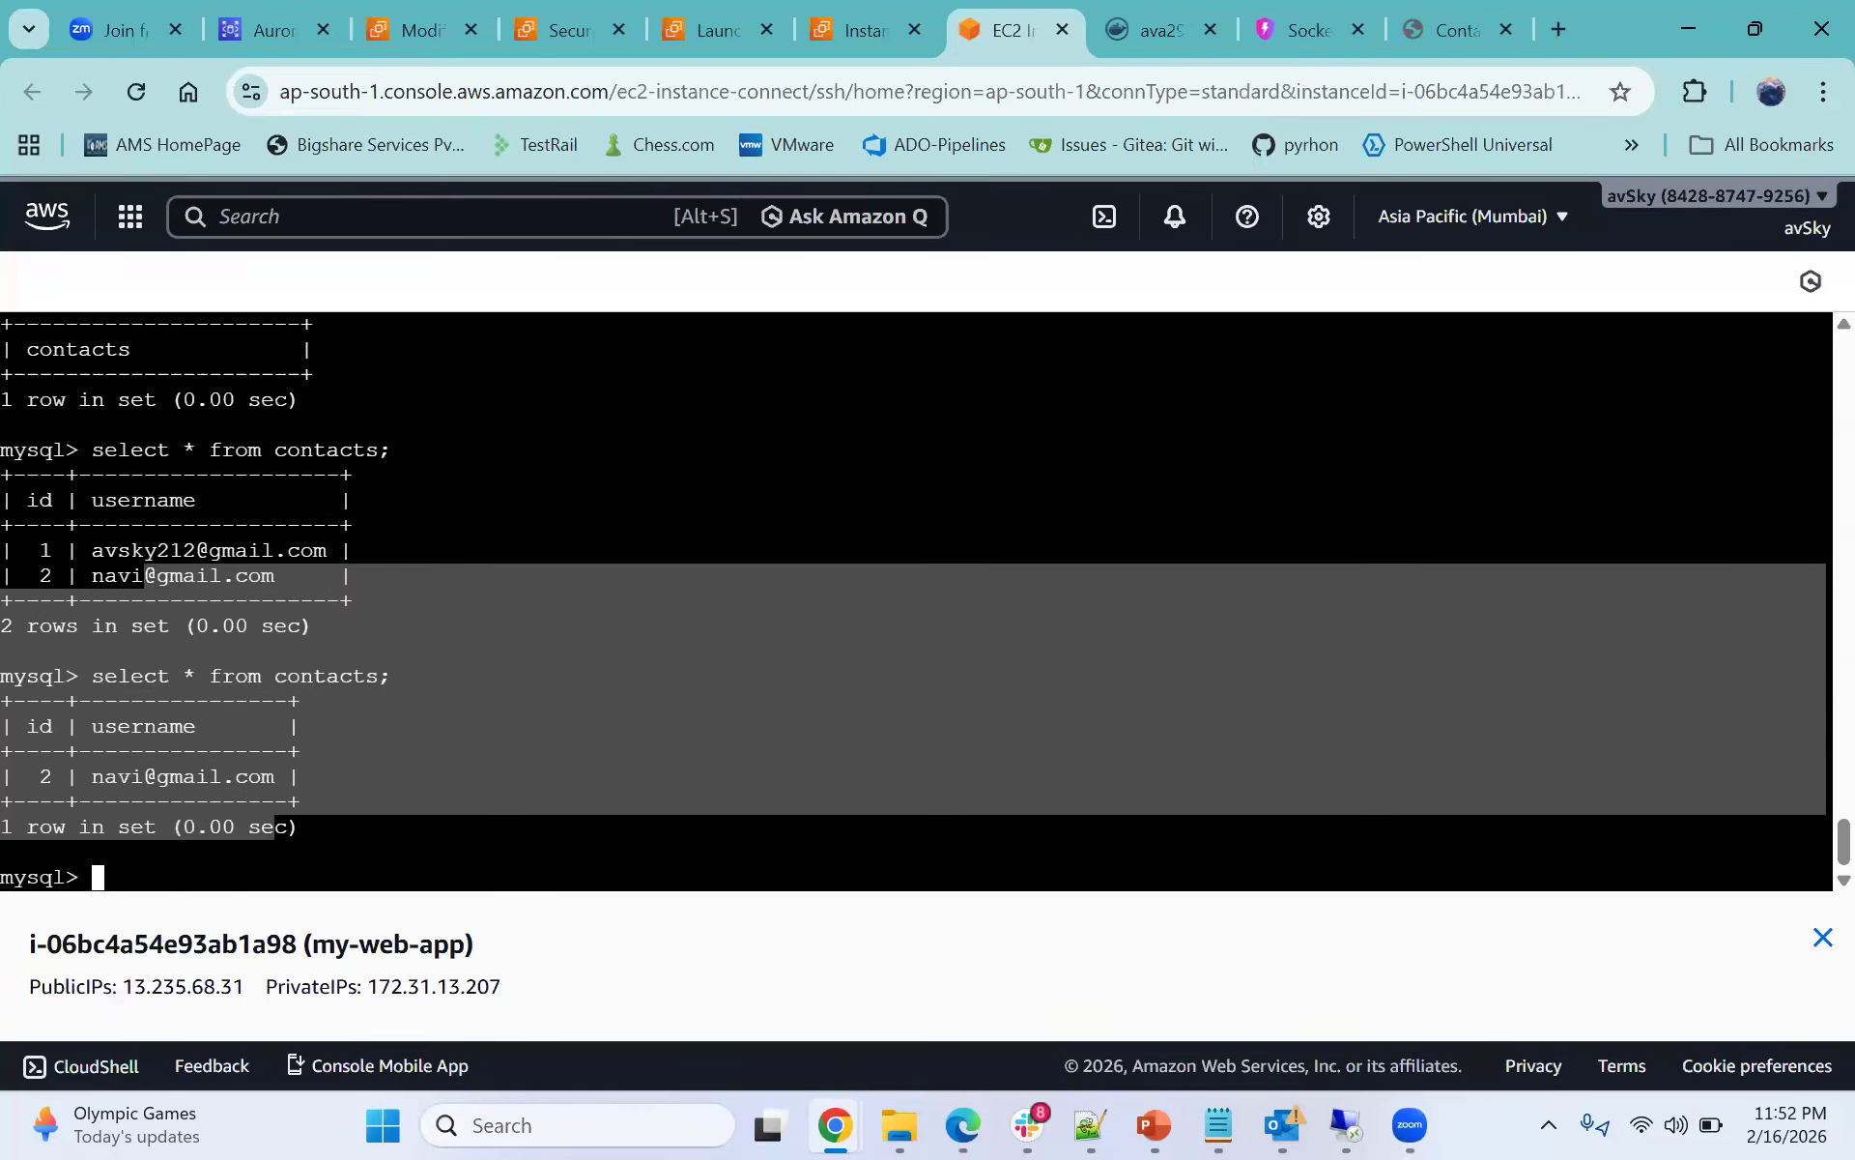
pyautogui.click(410, 574)
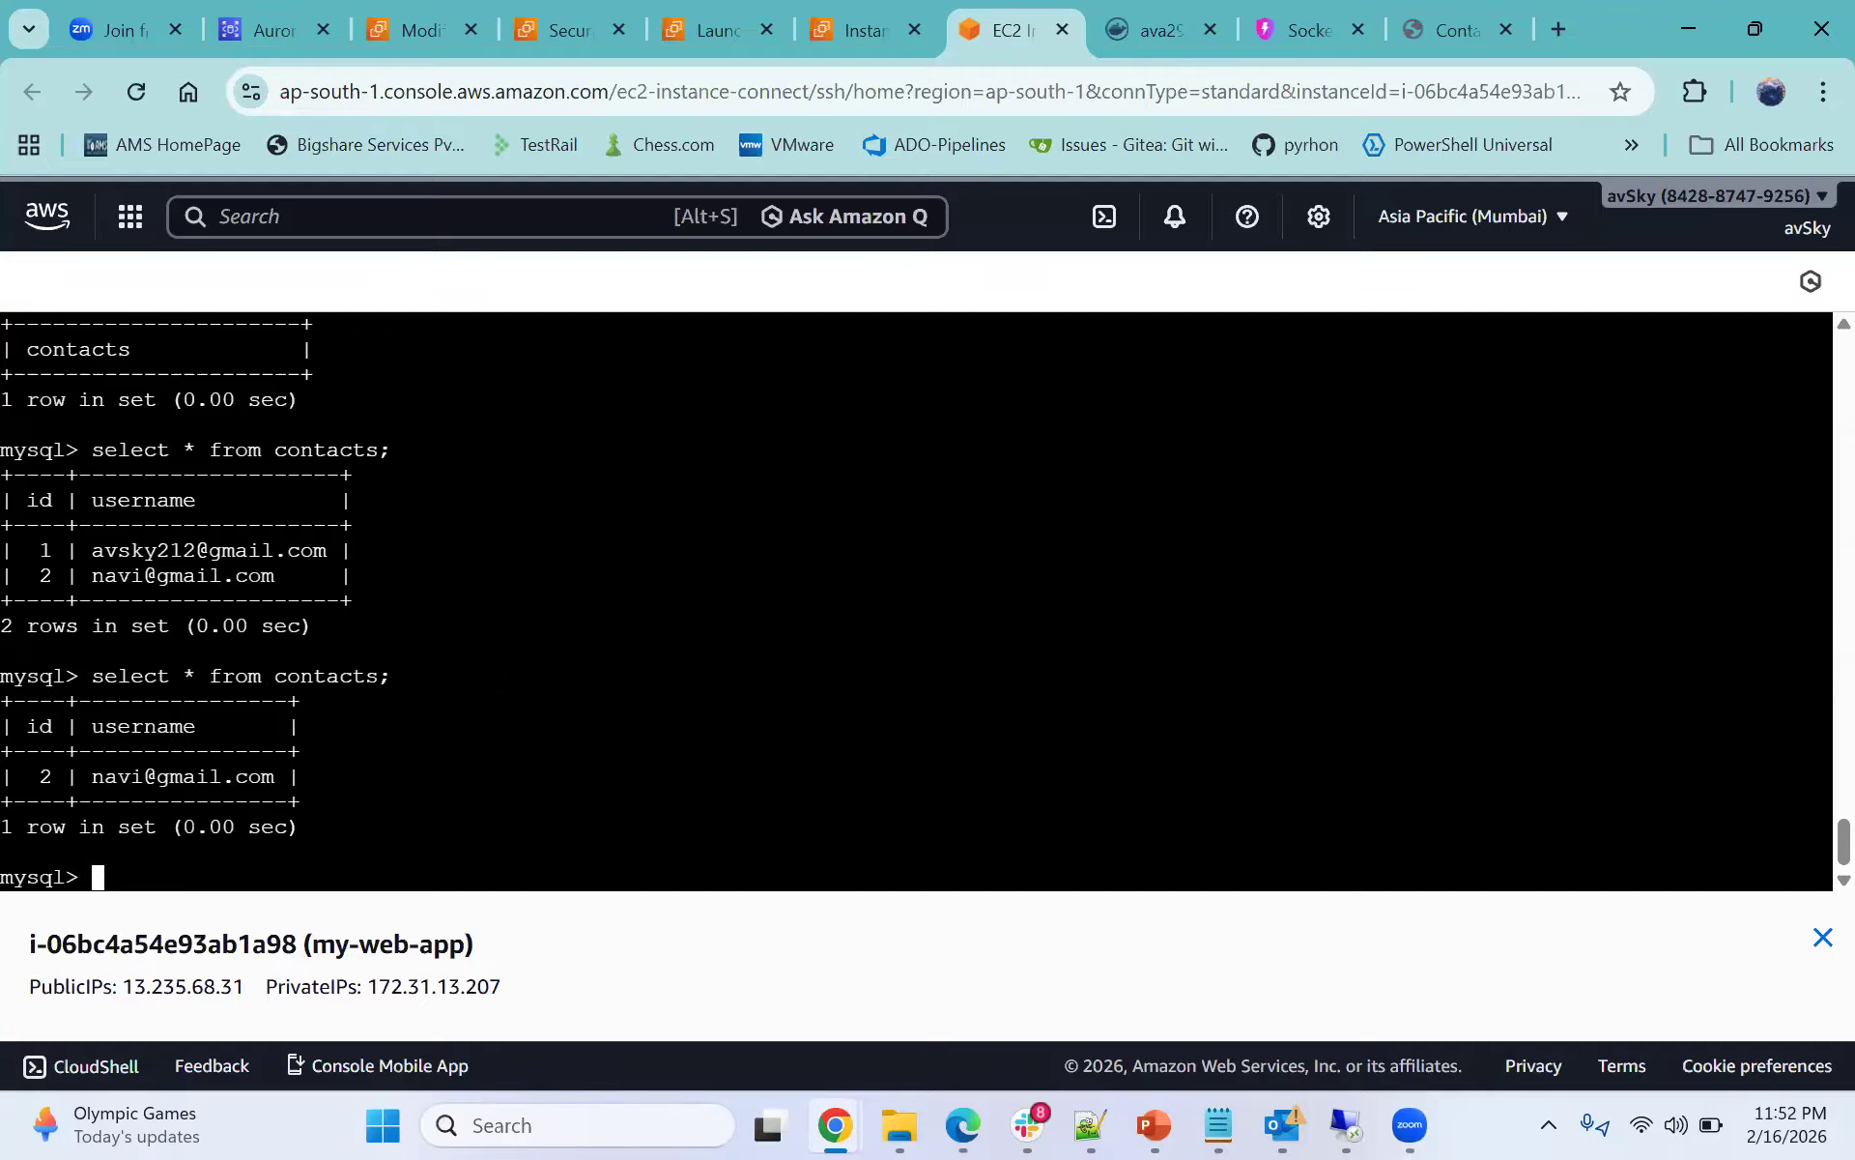
pyautogui.click(1457, 29)
pyautogui.click(1141, 41)
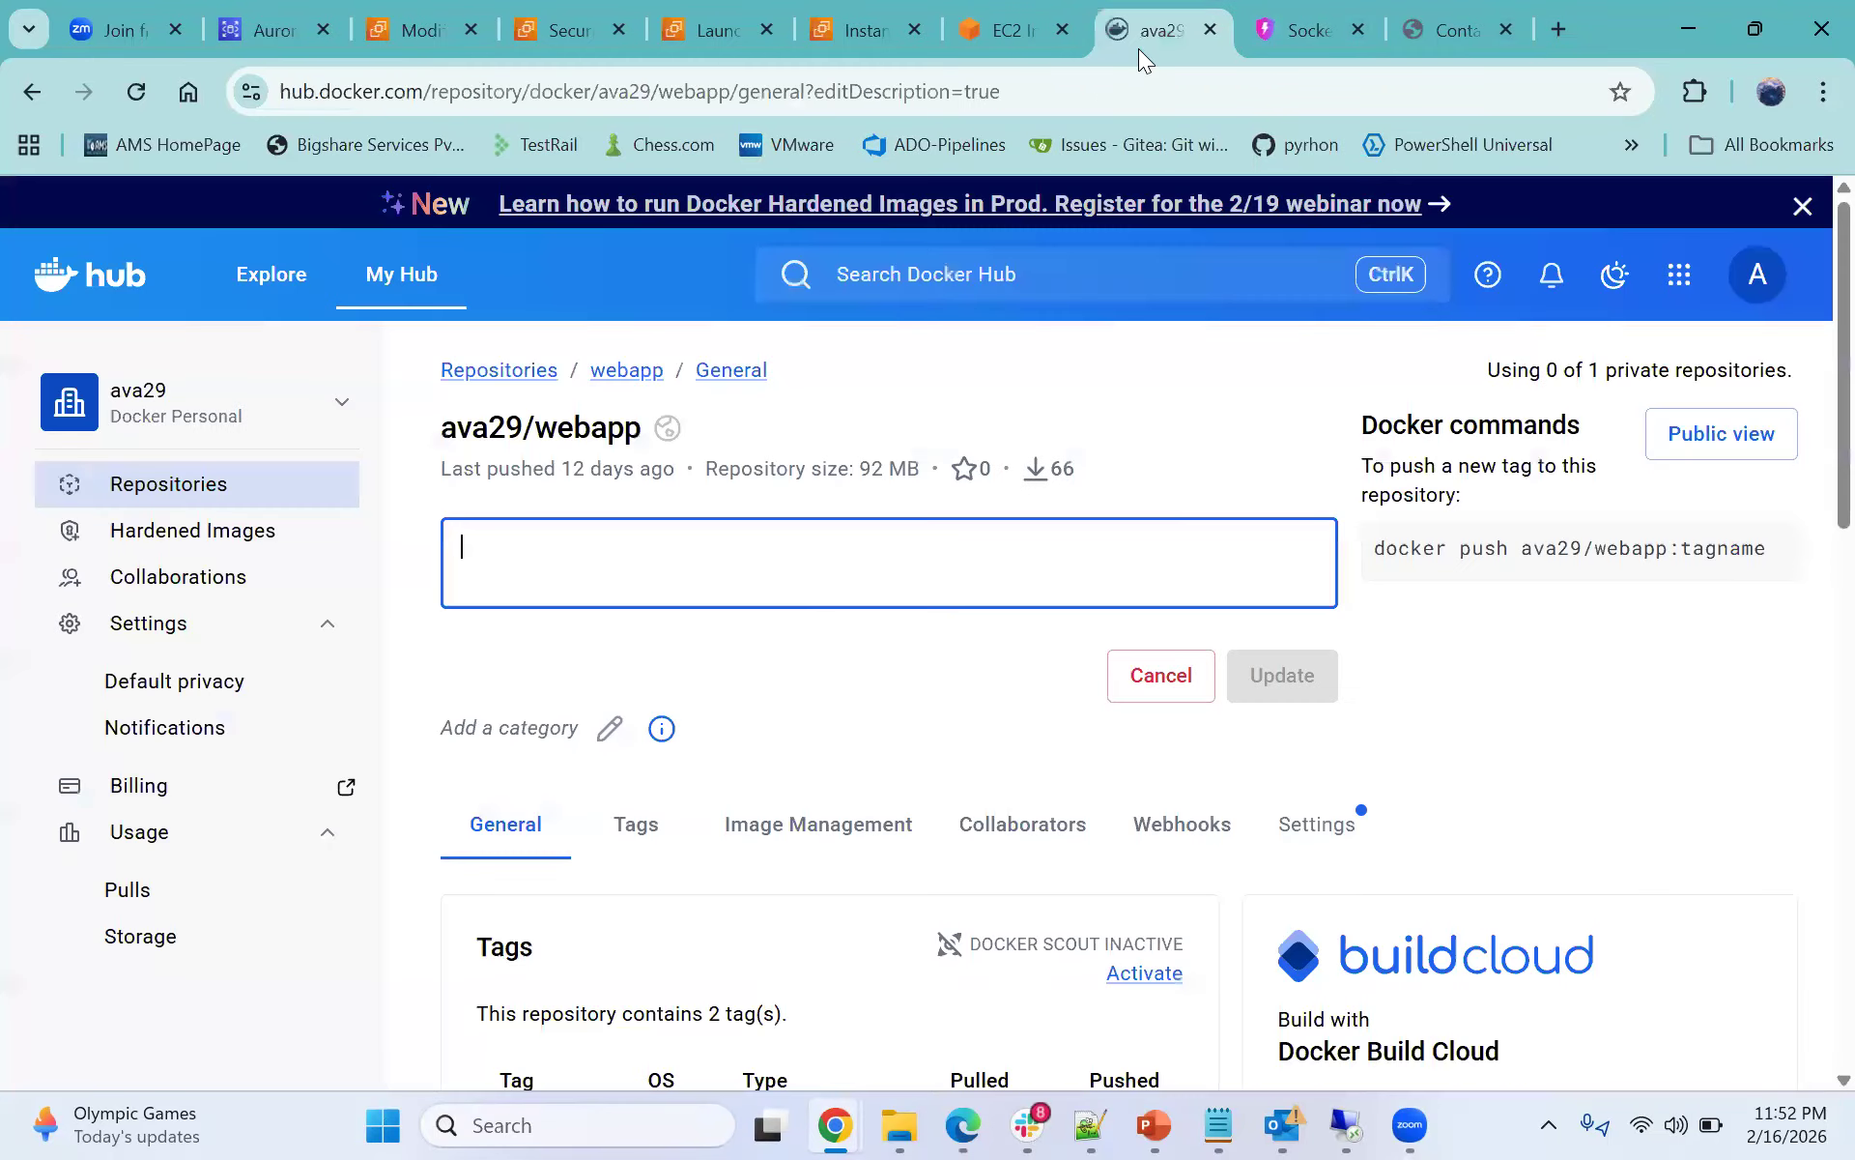
pyautogui.click(1009, 21)
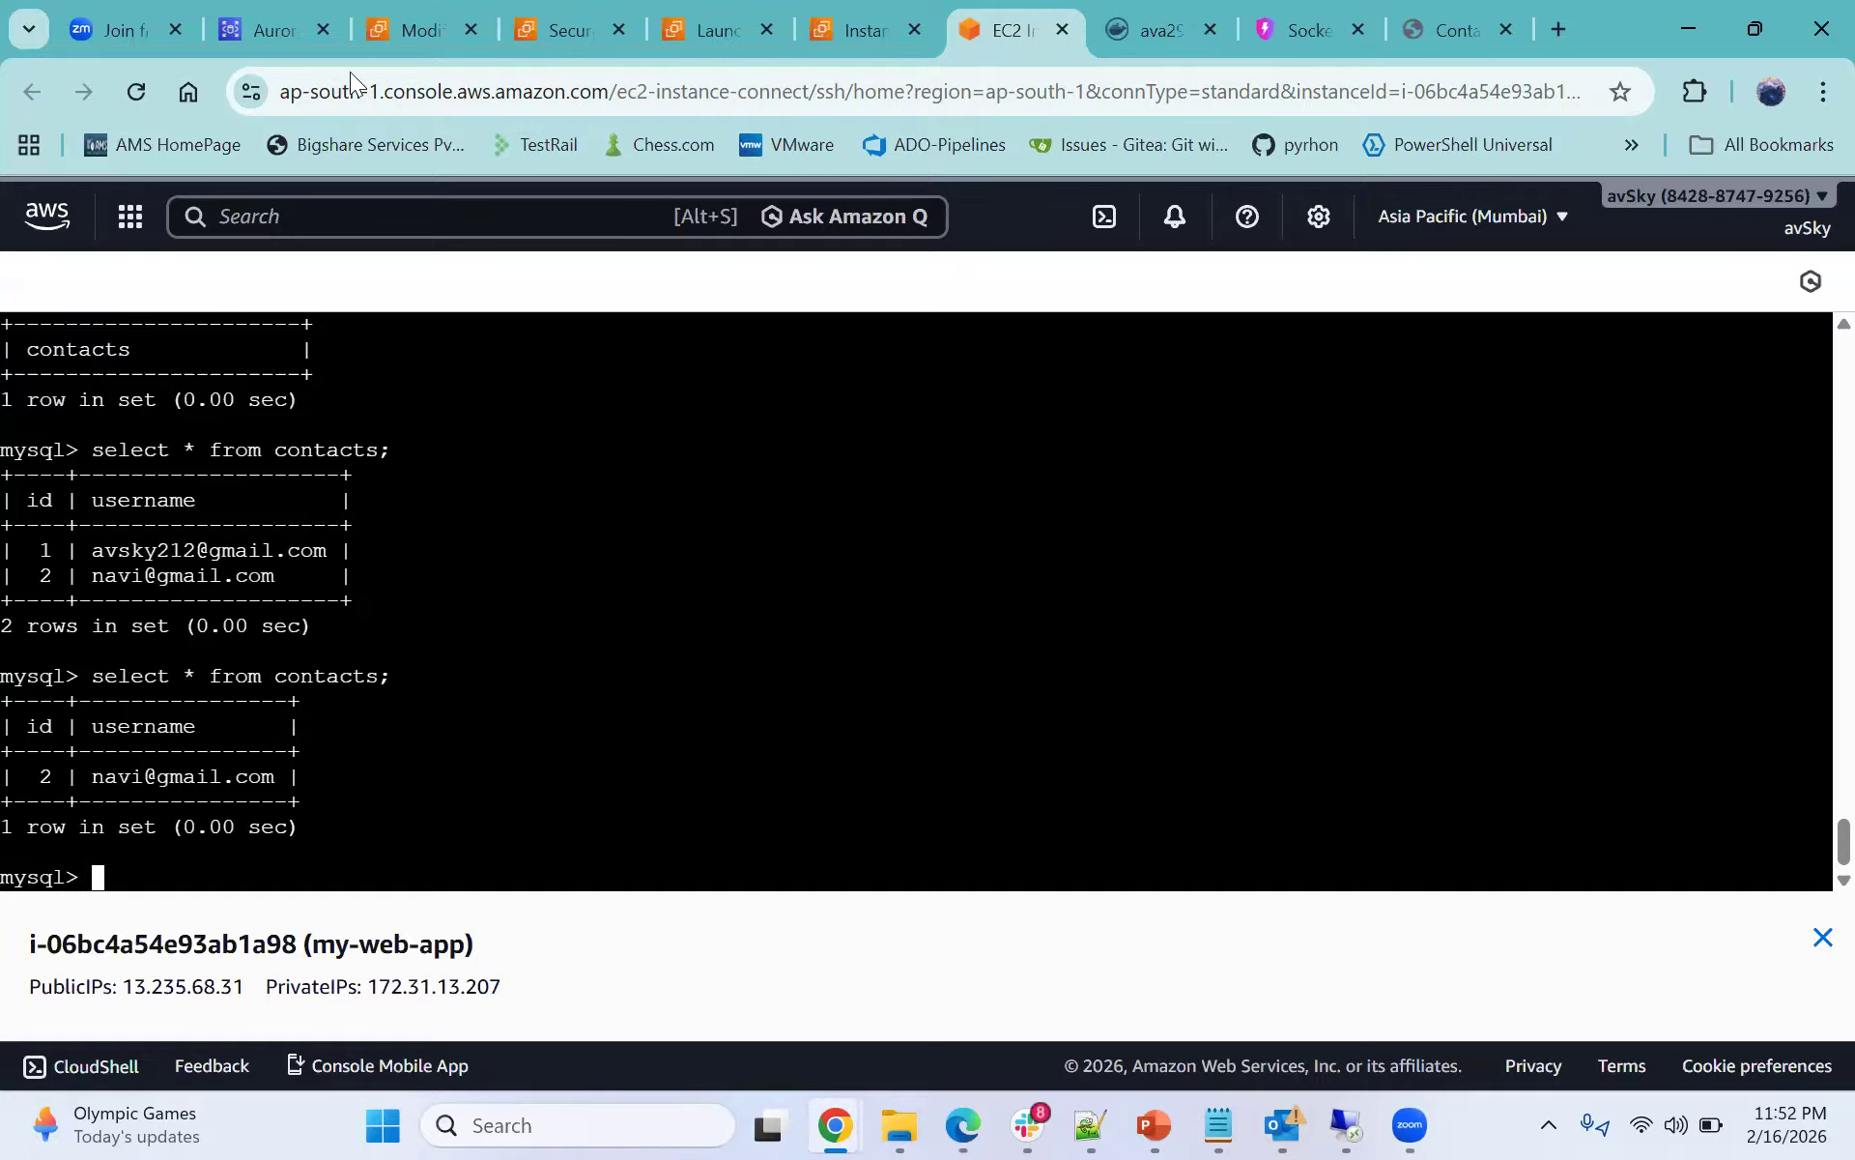
# - Refresh the database-1 details page and open its Modify DB instance form
pyautogui.click(273, 29)
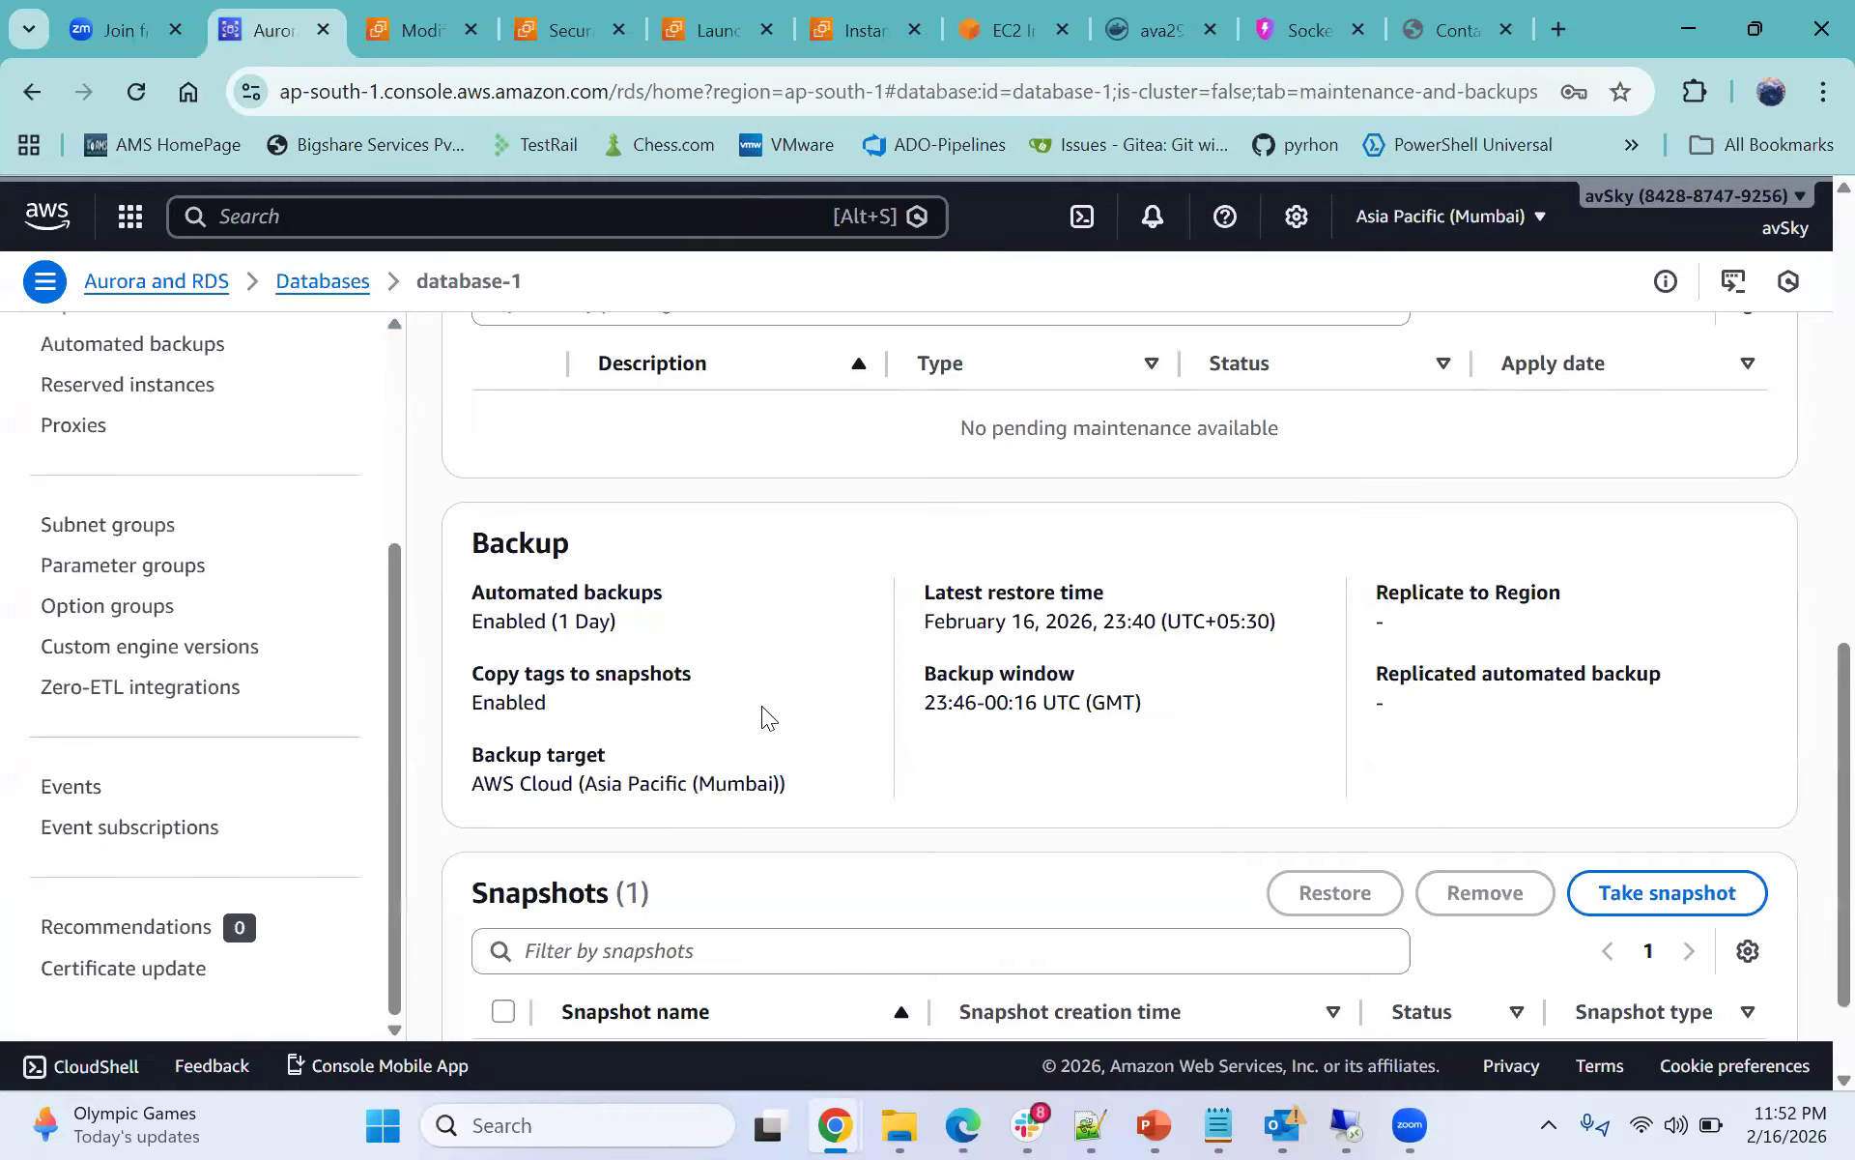
pyautogui.scroll(5, 821, 734)
pyautogui.scroll(3, 770, 685)
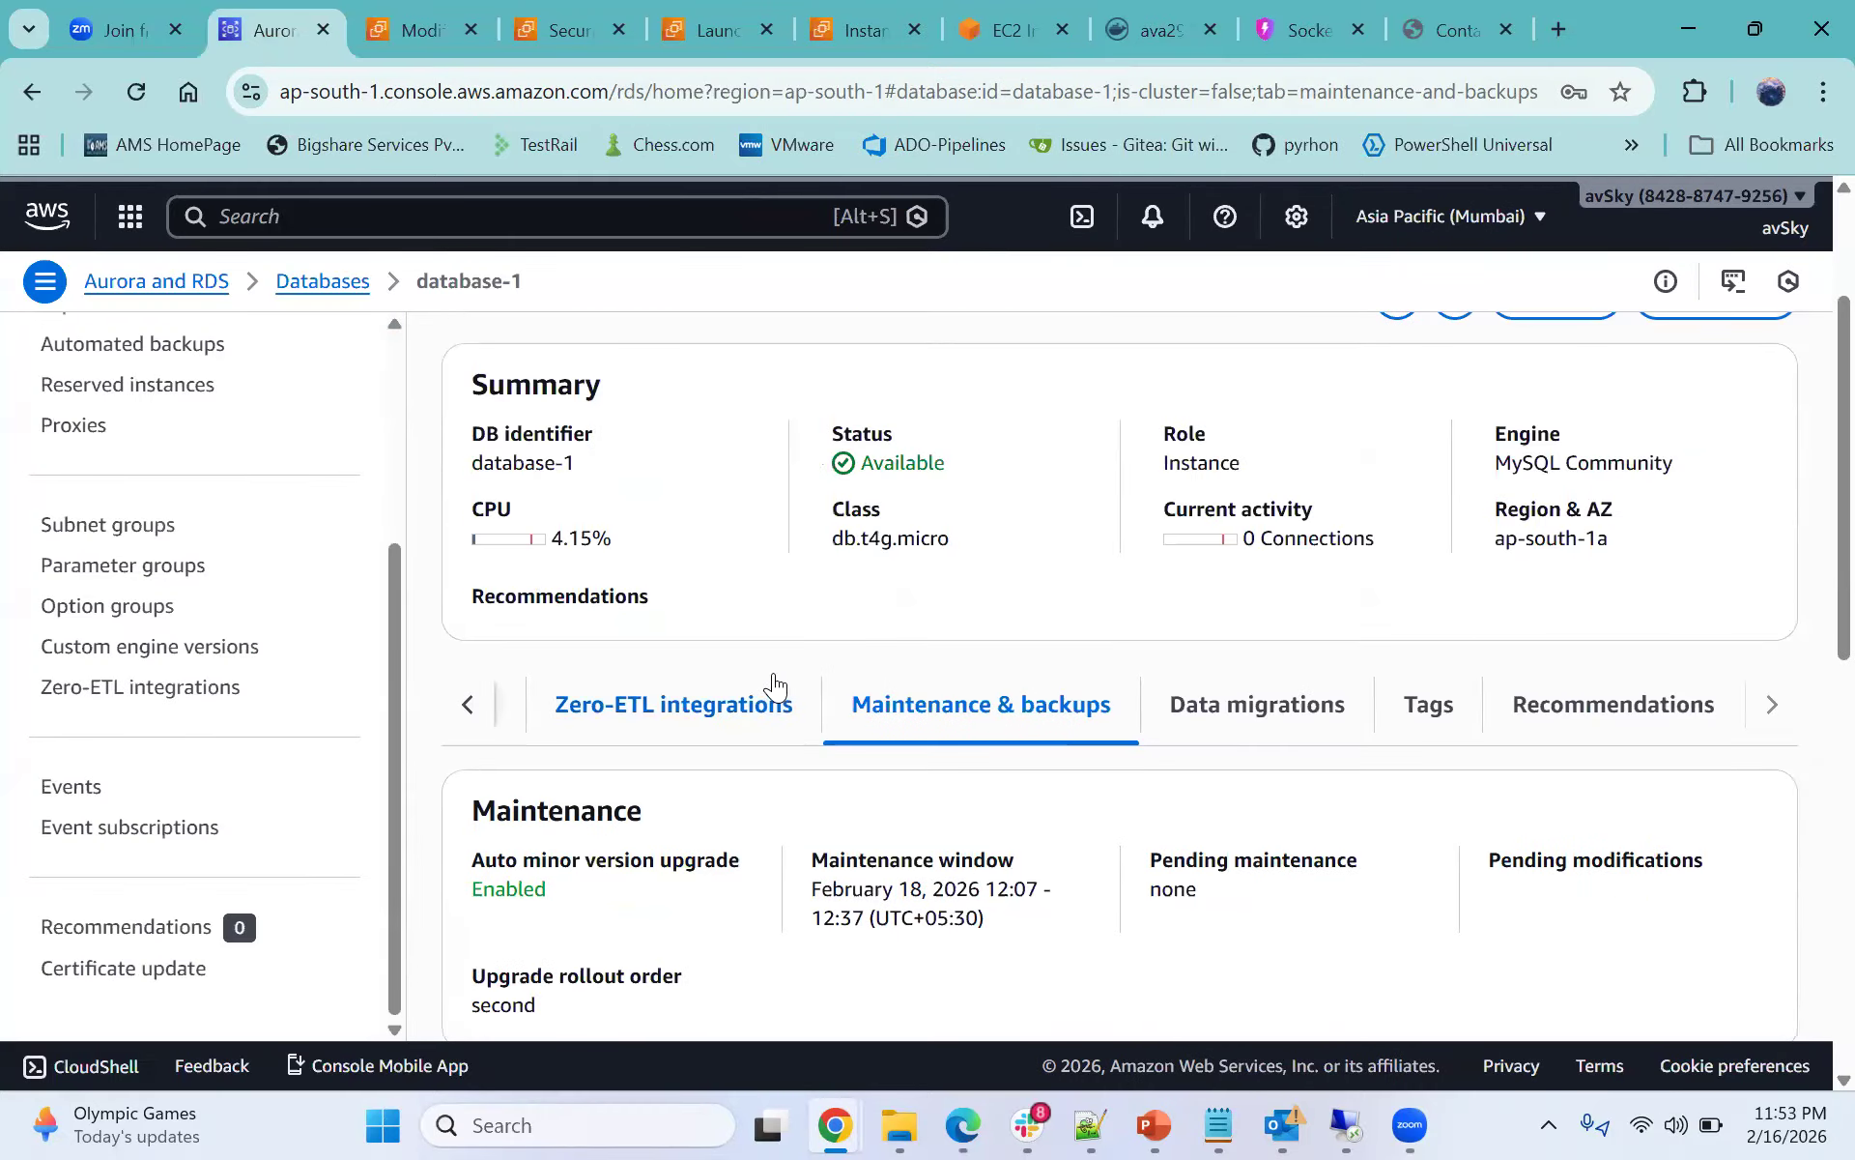
pyautogui.scroll(3, 1353, 579)
pyautogui.click(1386, 547)
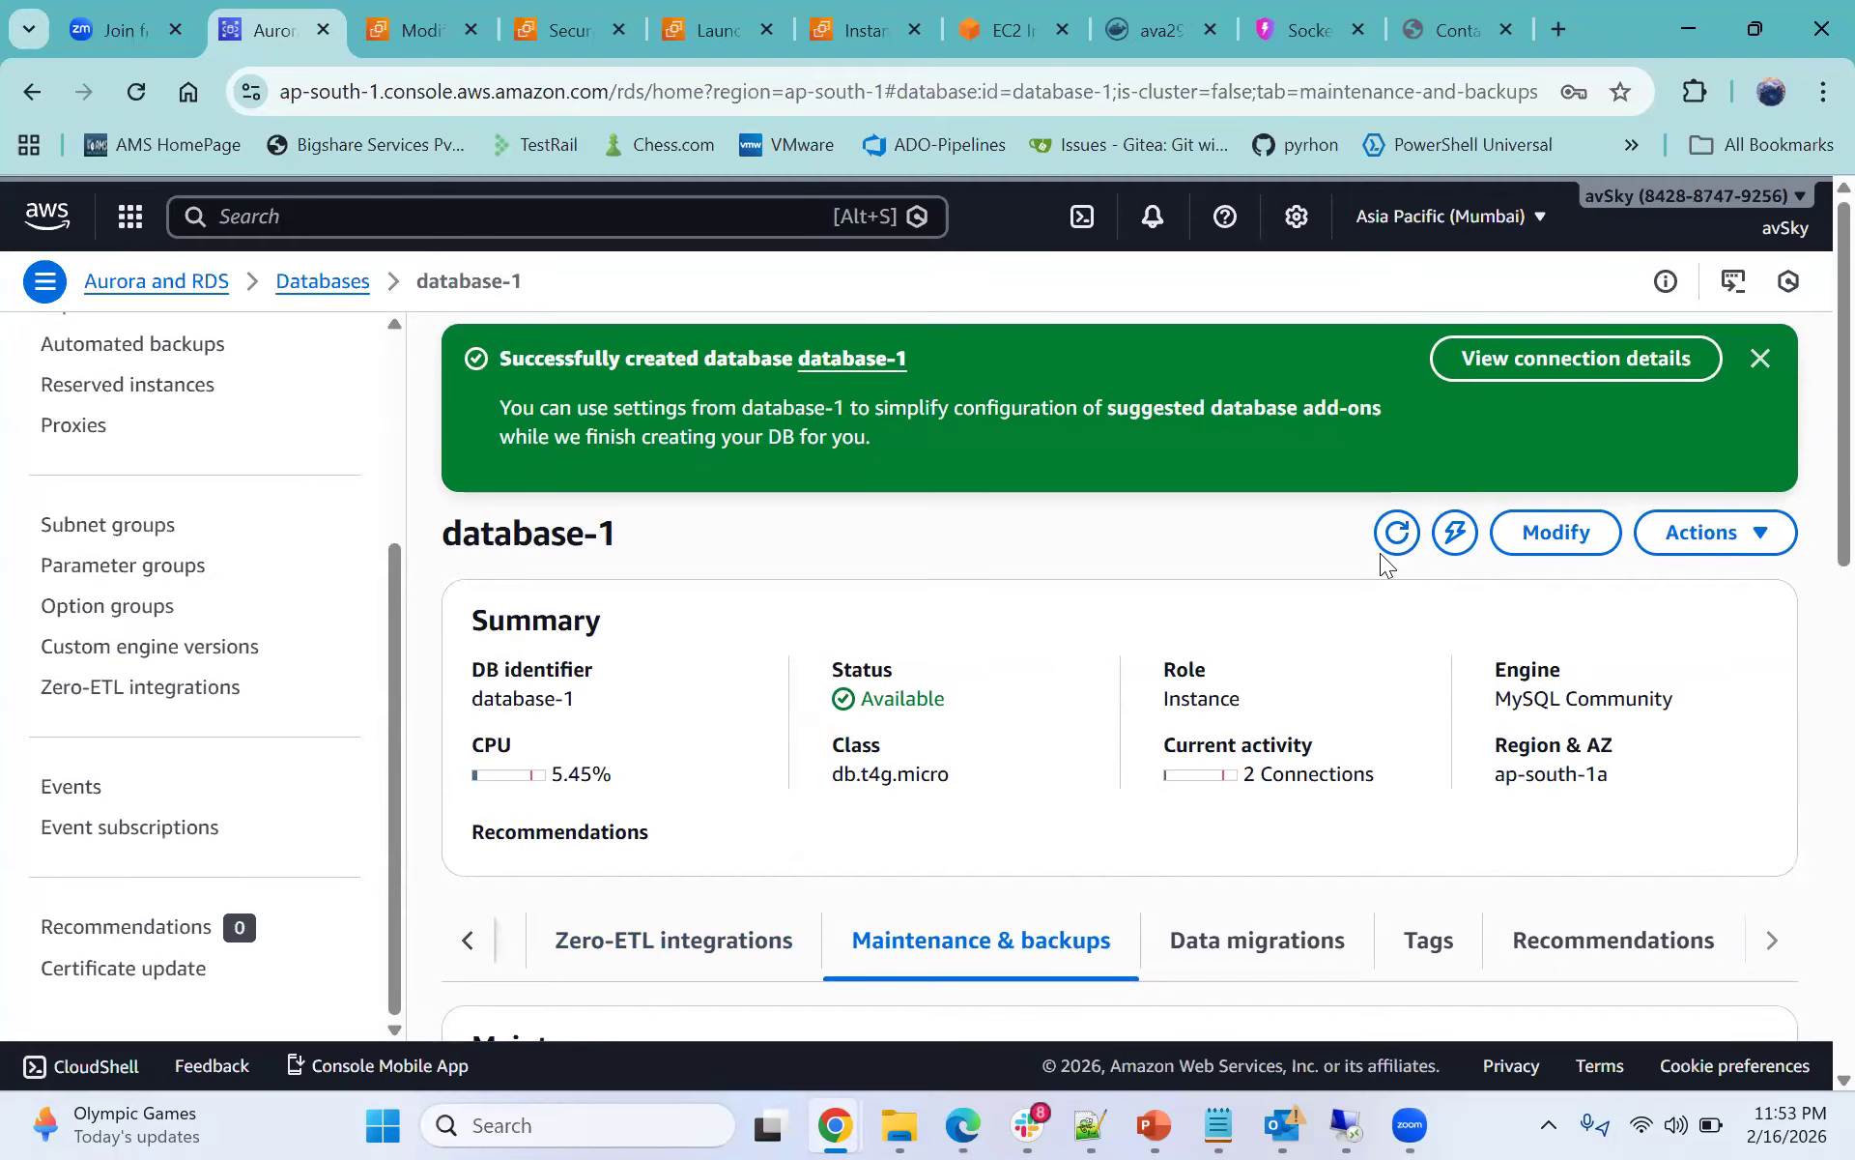
pyautogui.scroll(-3, 1152, 640)
pyautogui.scroll(3, 1188, 632)
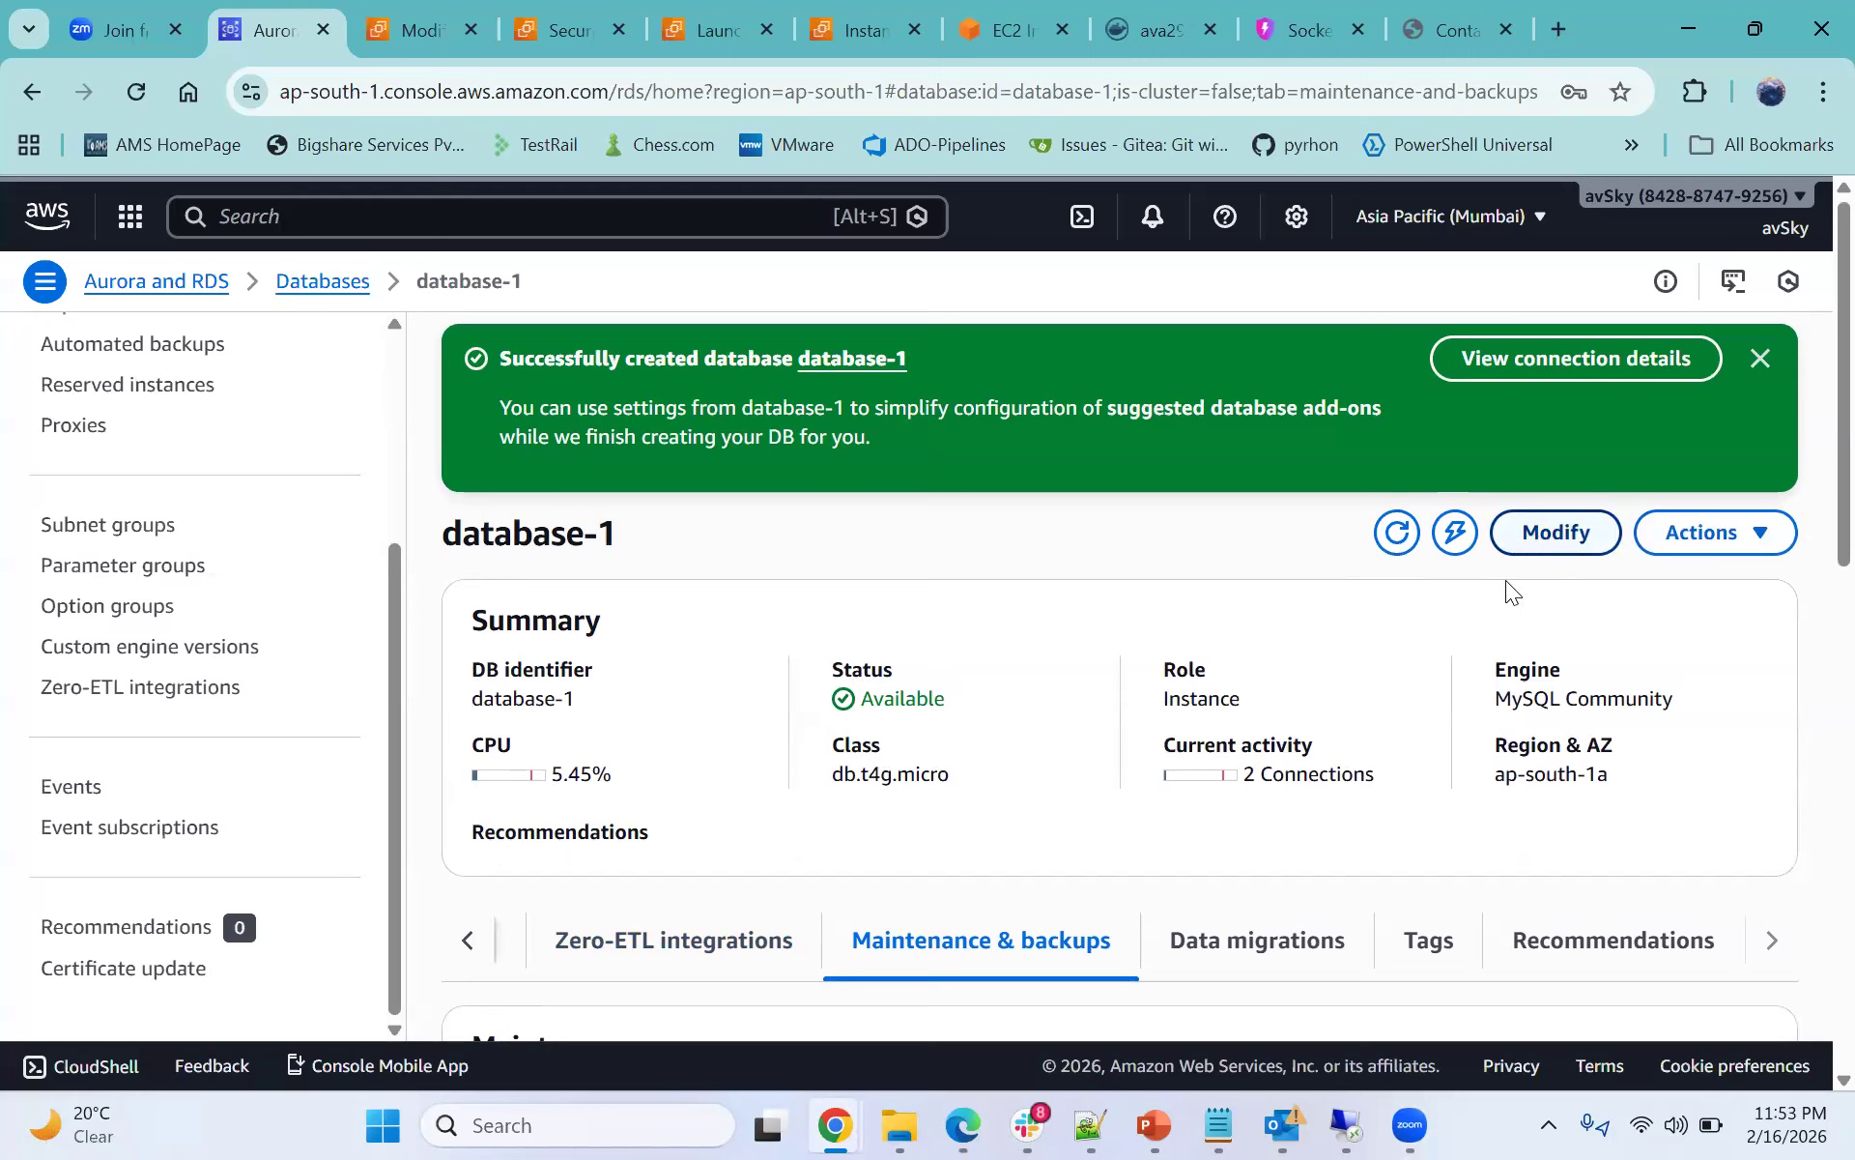
pyautogui.click(1546, 547)
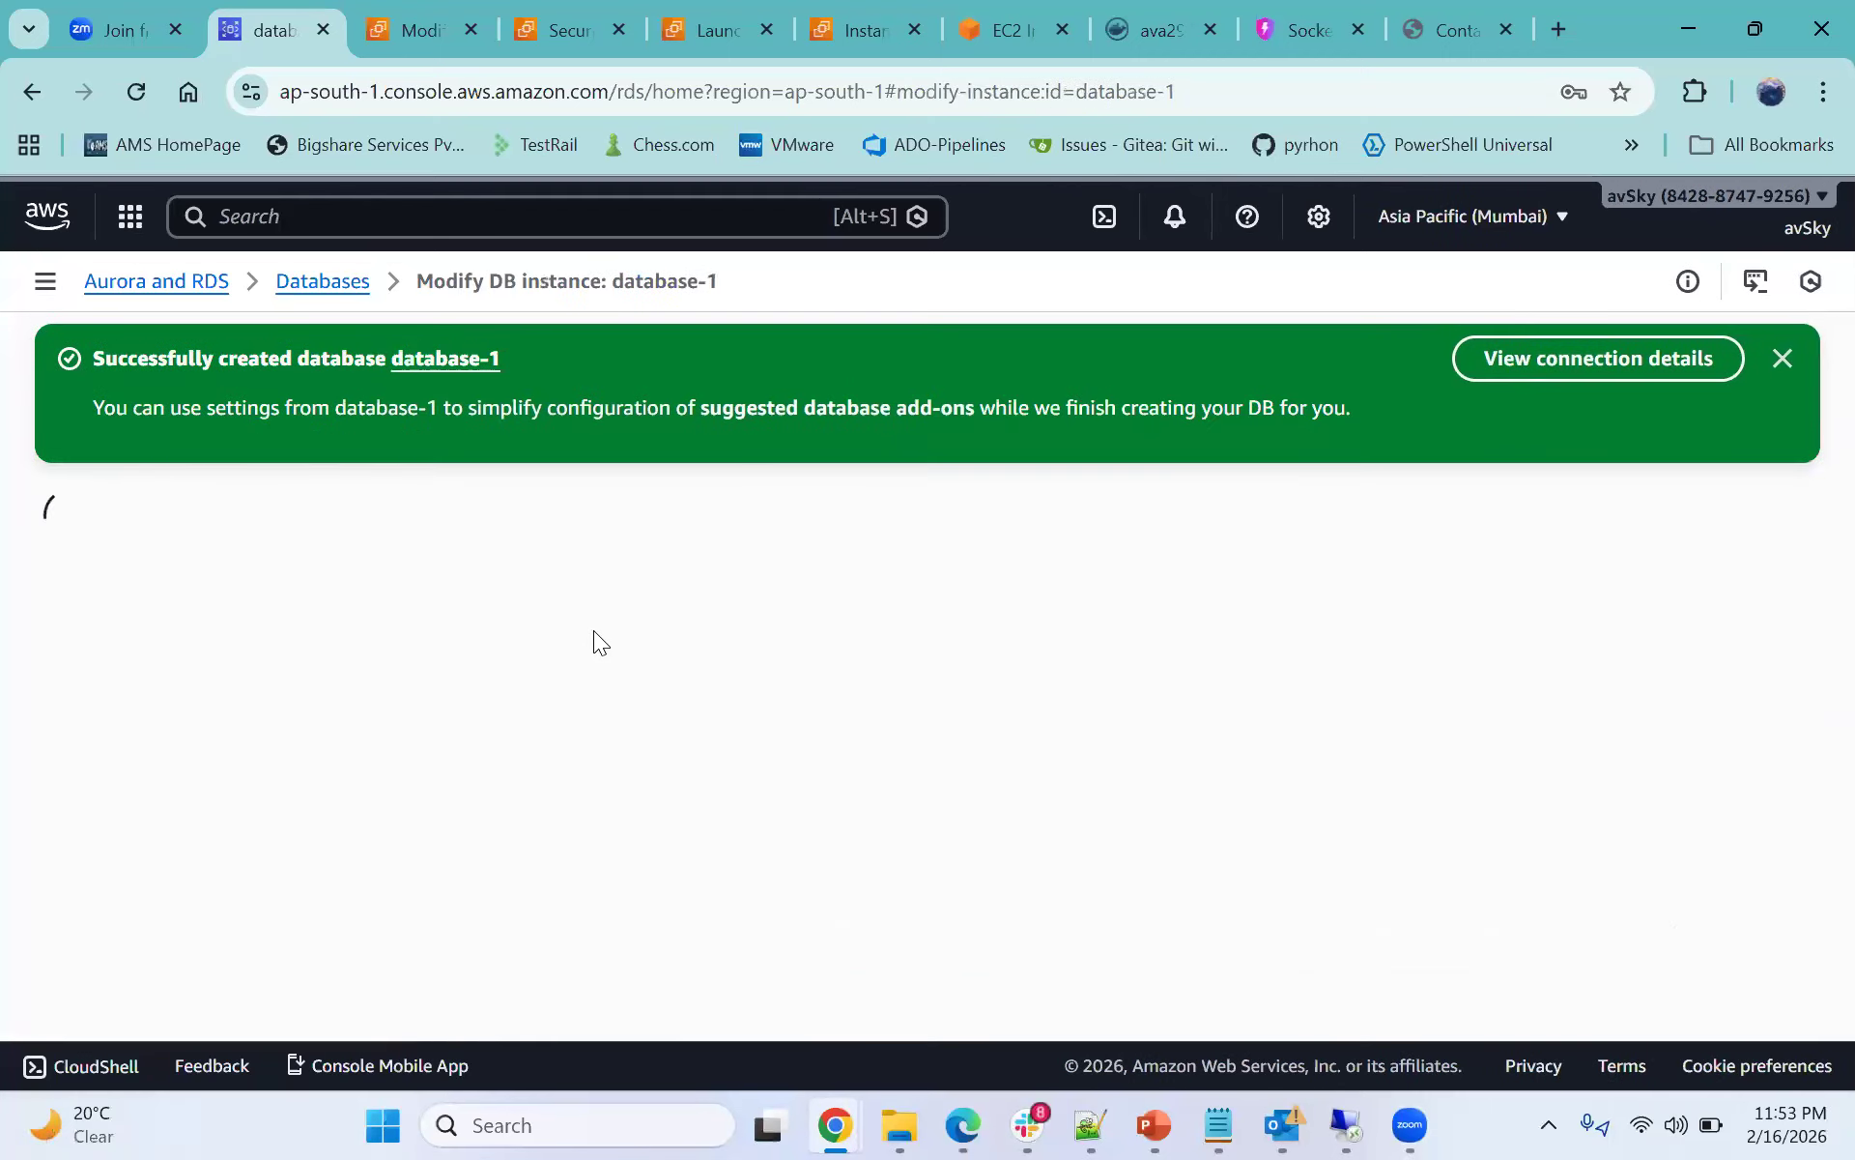
# - Examine the master password and database authentication options in the Modify DB instance form
pyautogui.scroll(-10, 514, 629)
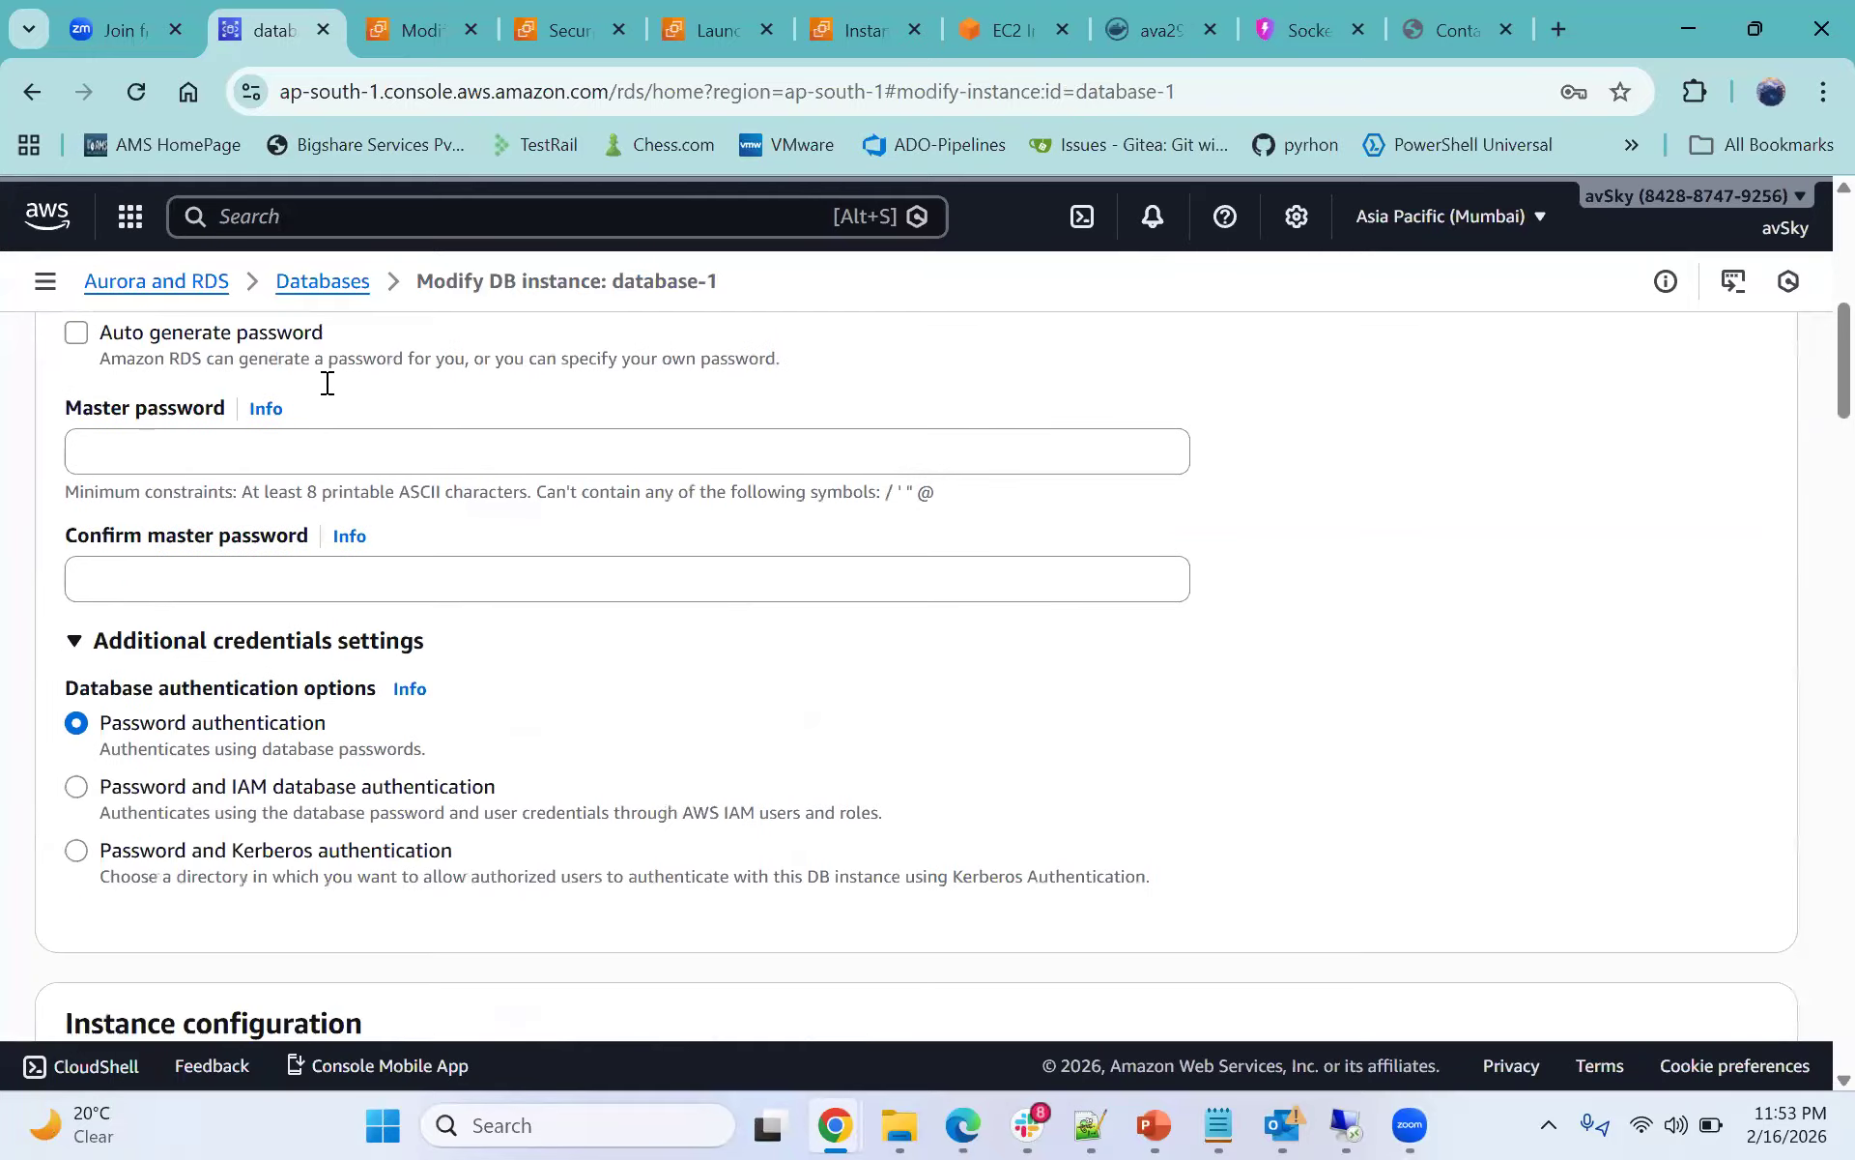
pyautogui.click(300, 385)
pyautogui.click(299, 505)
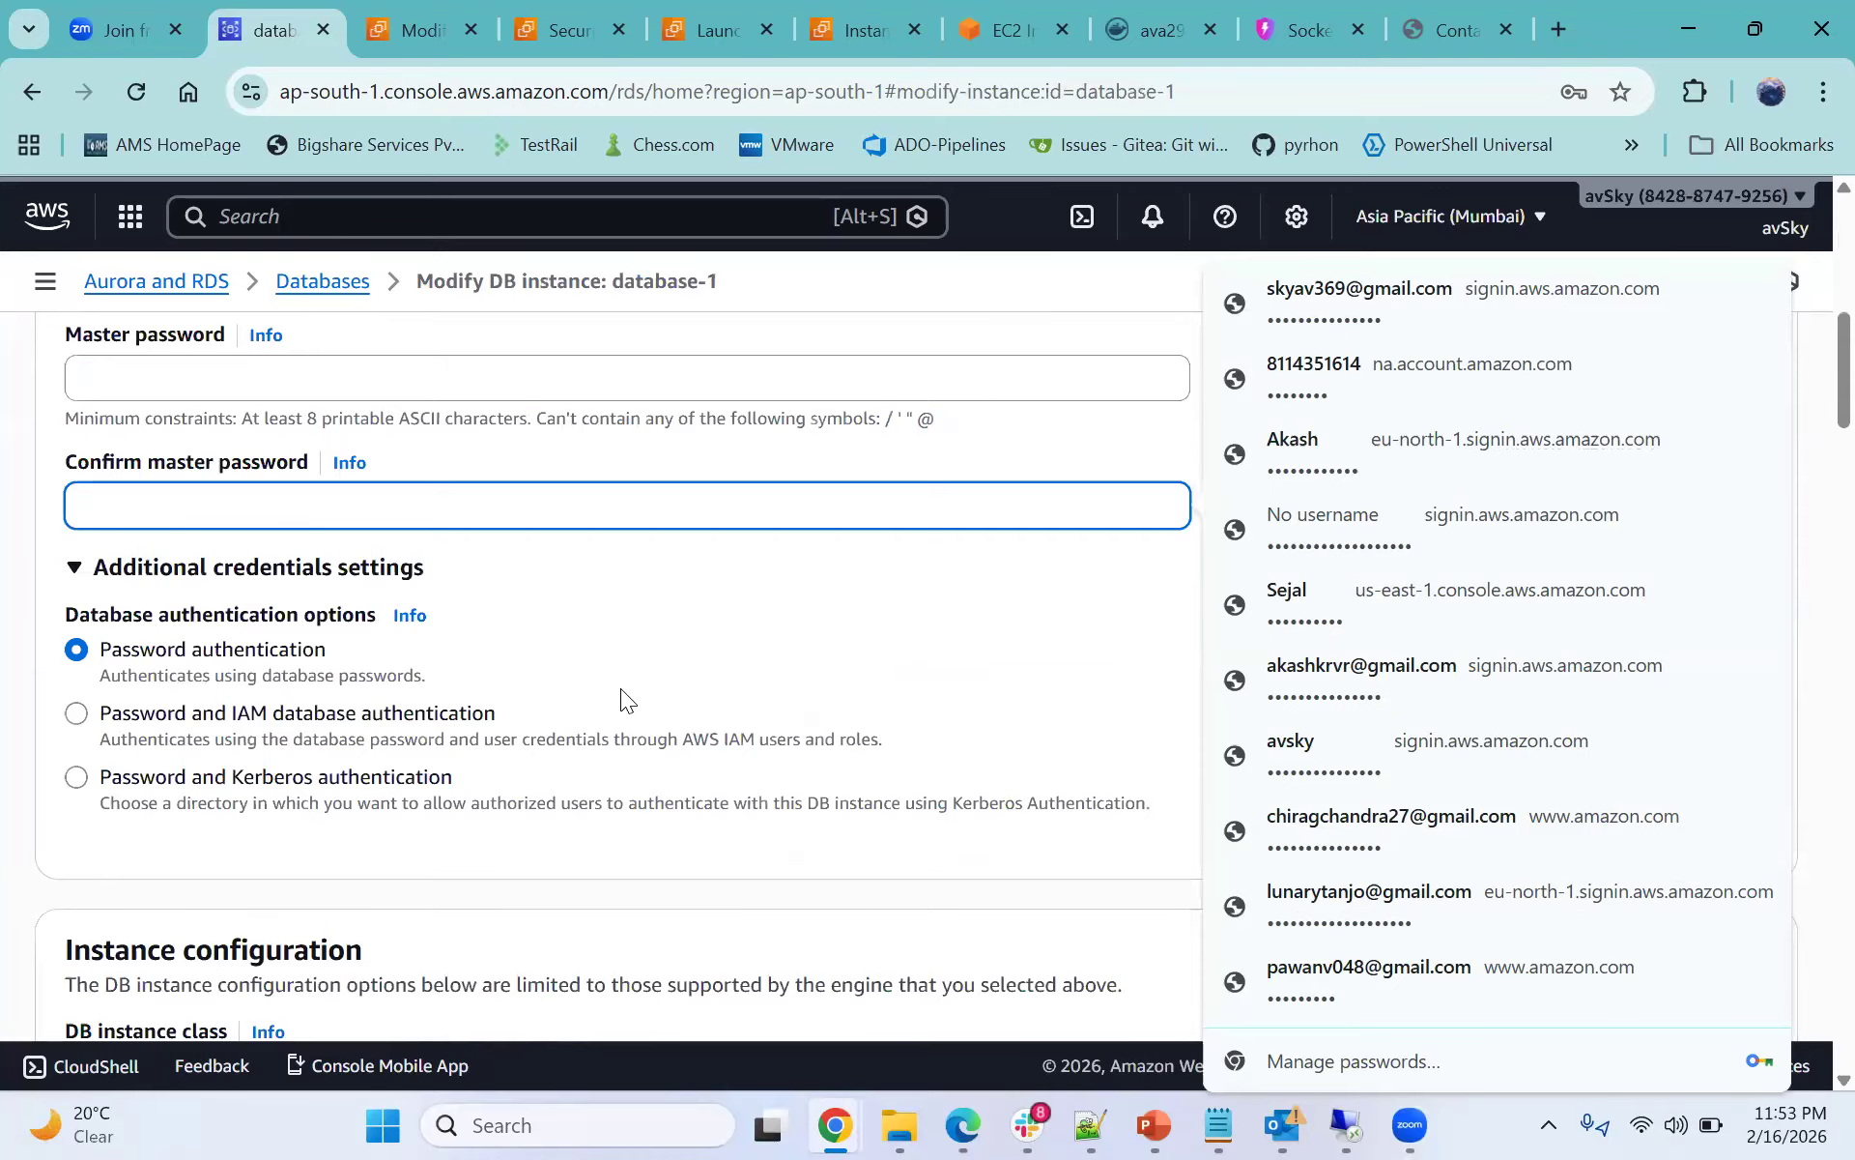
pyautogui.scroll(-4, 620, 688)
pyautogui.scroll(-5, 620, 690)
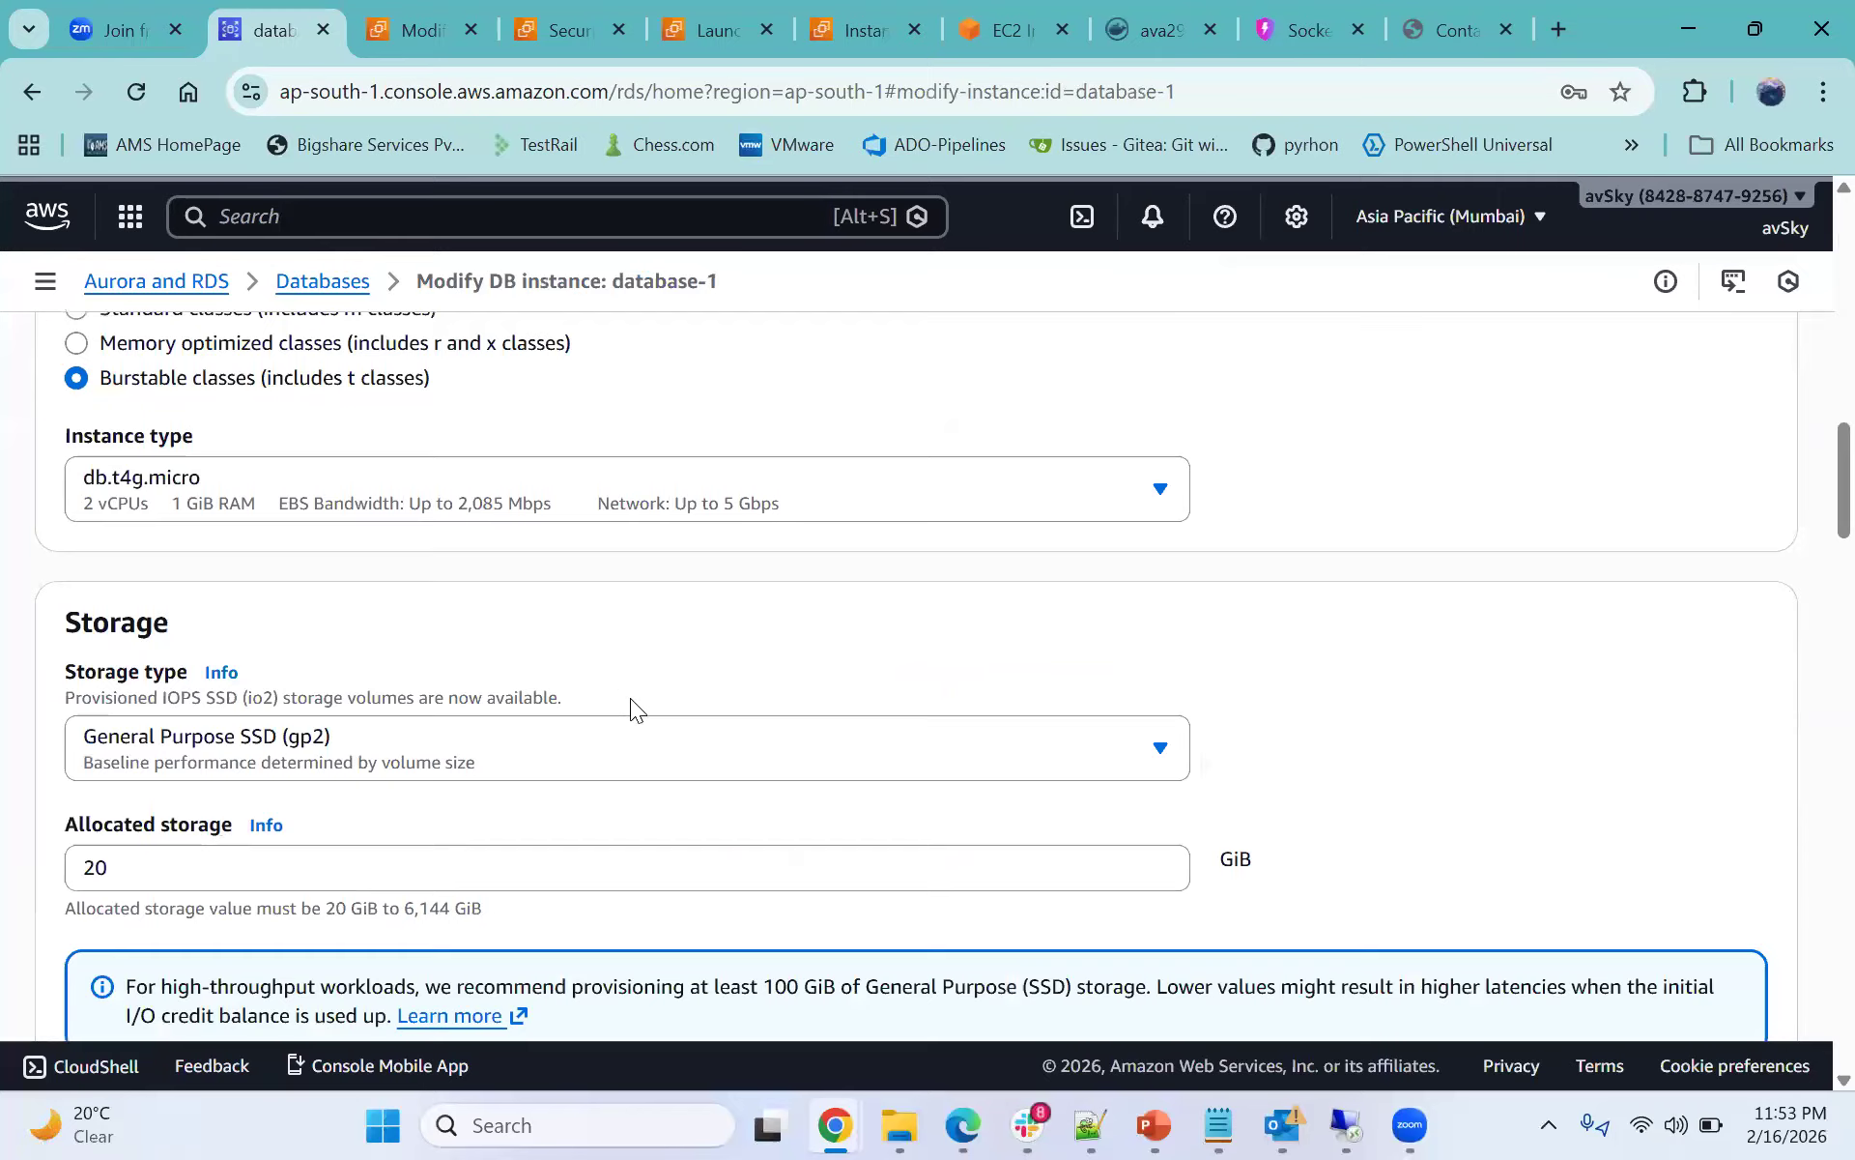
pyautogui.scroll(9, 630, 698)
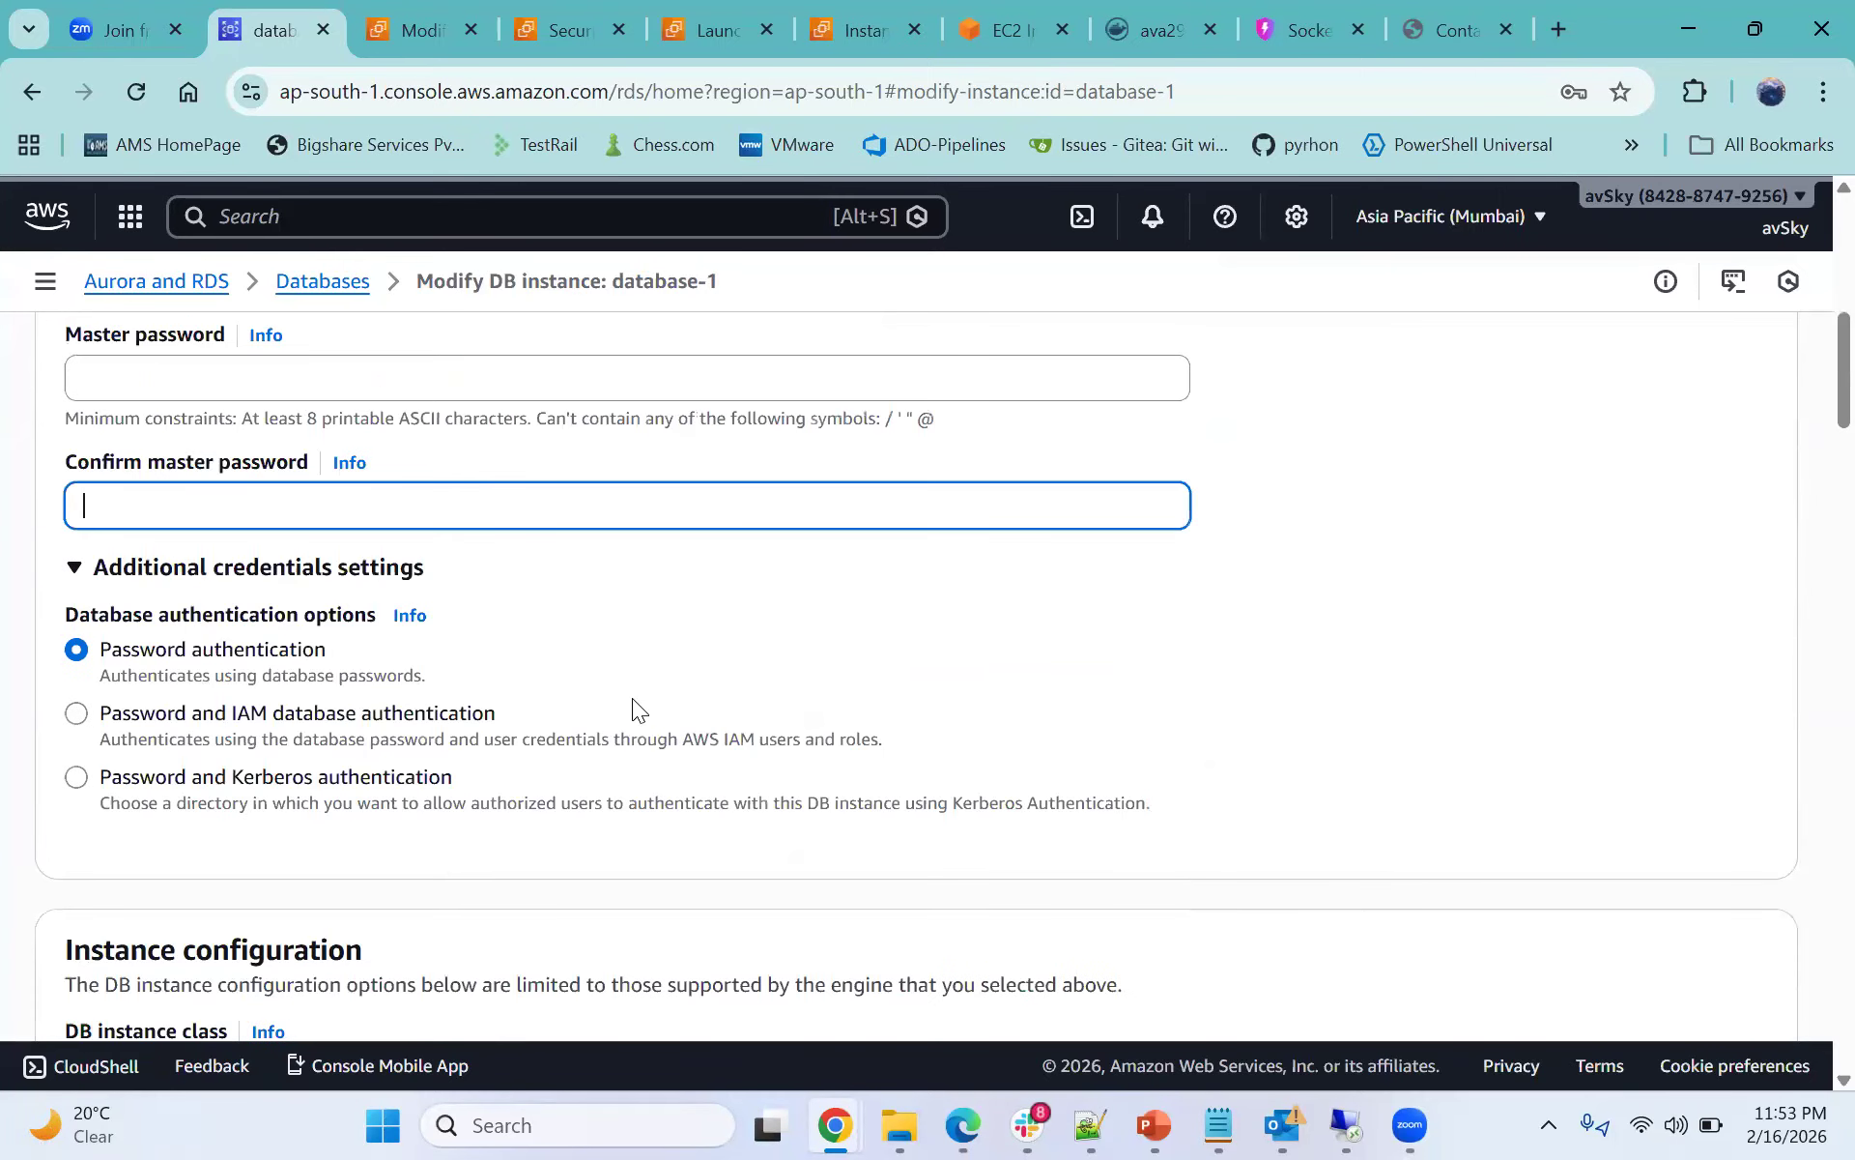
pyautogui.click(1143, 27)
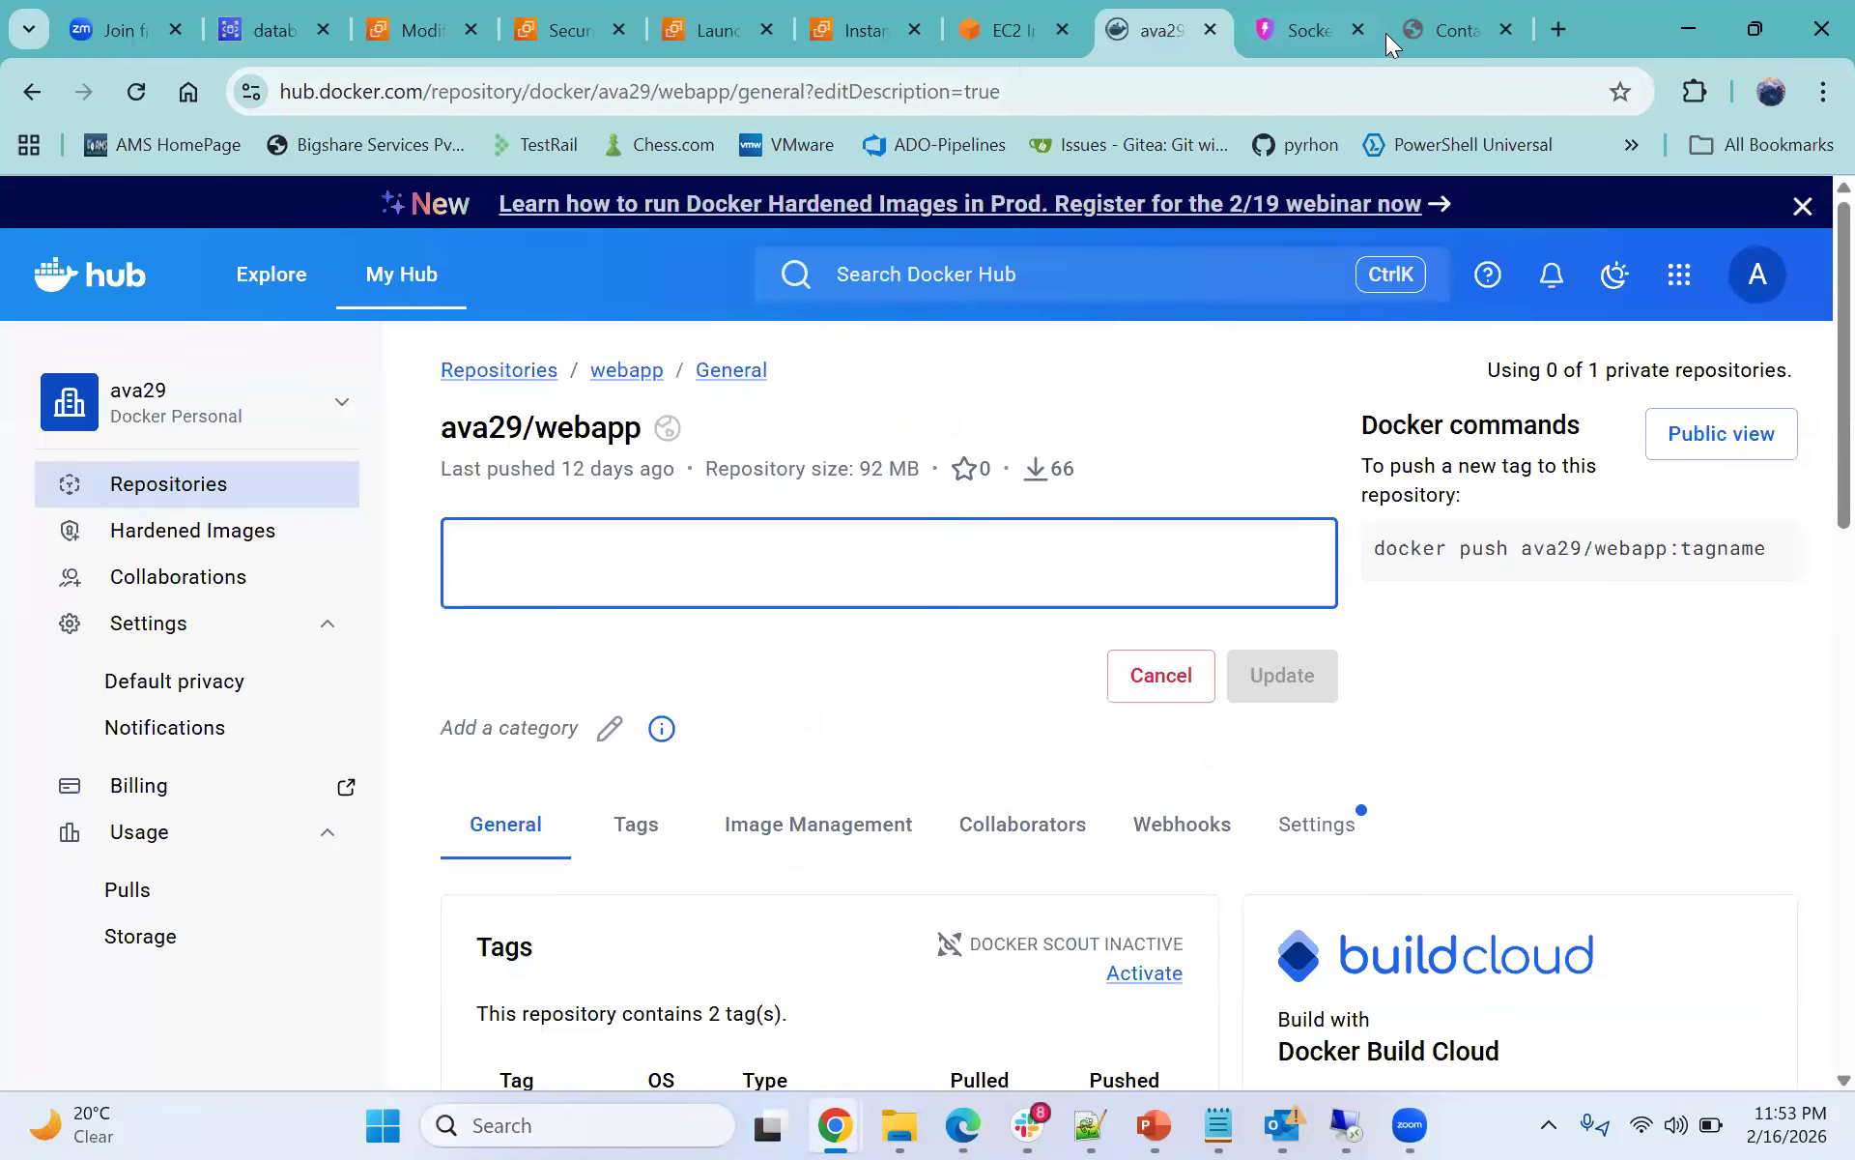
pyautogui.click(976, 37)
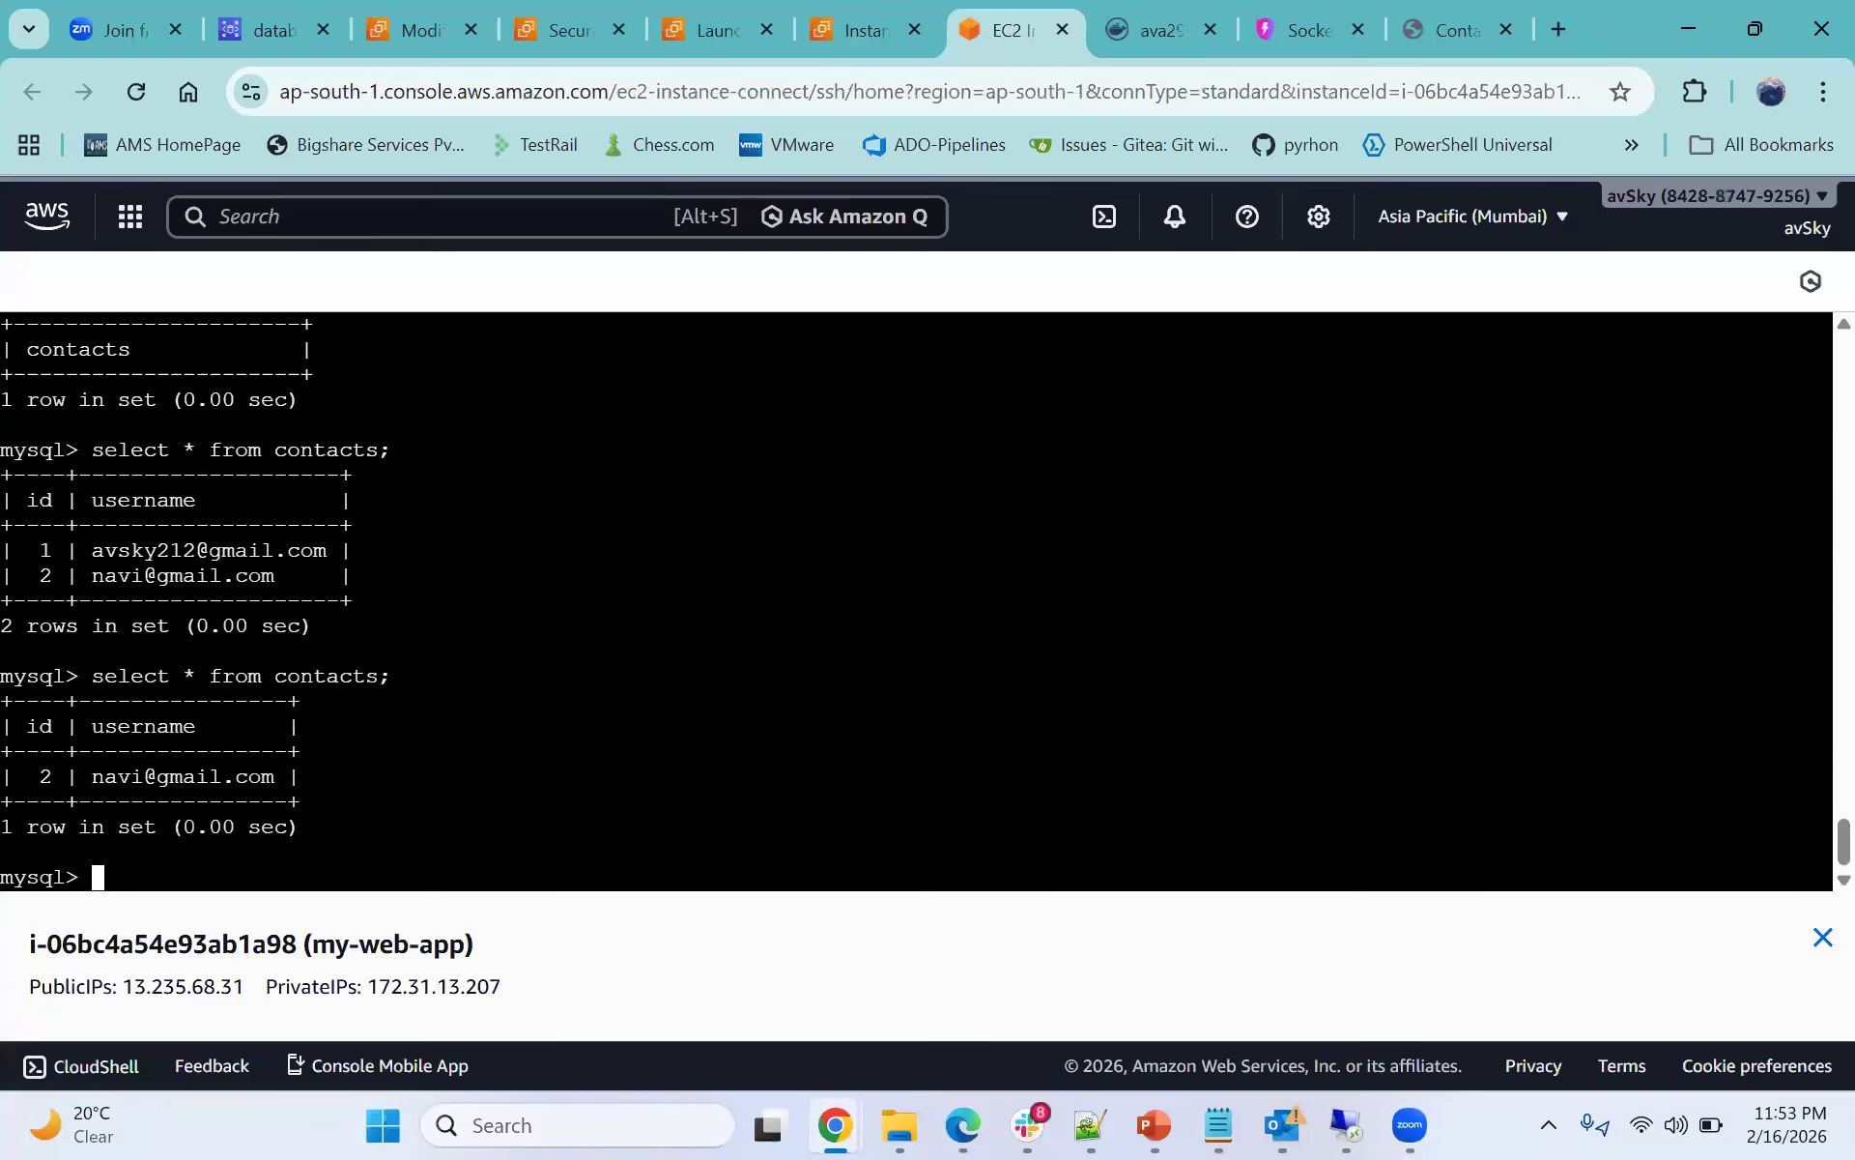
pyautogui.scroll(2, 916, 599)
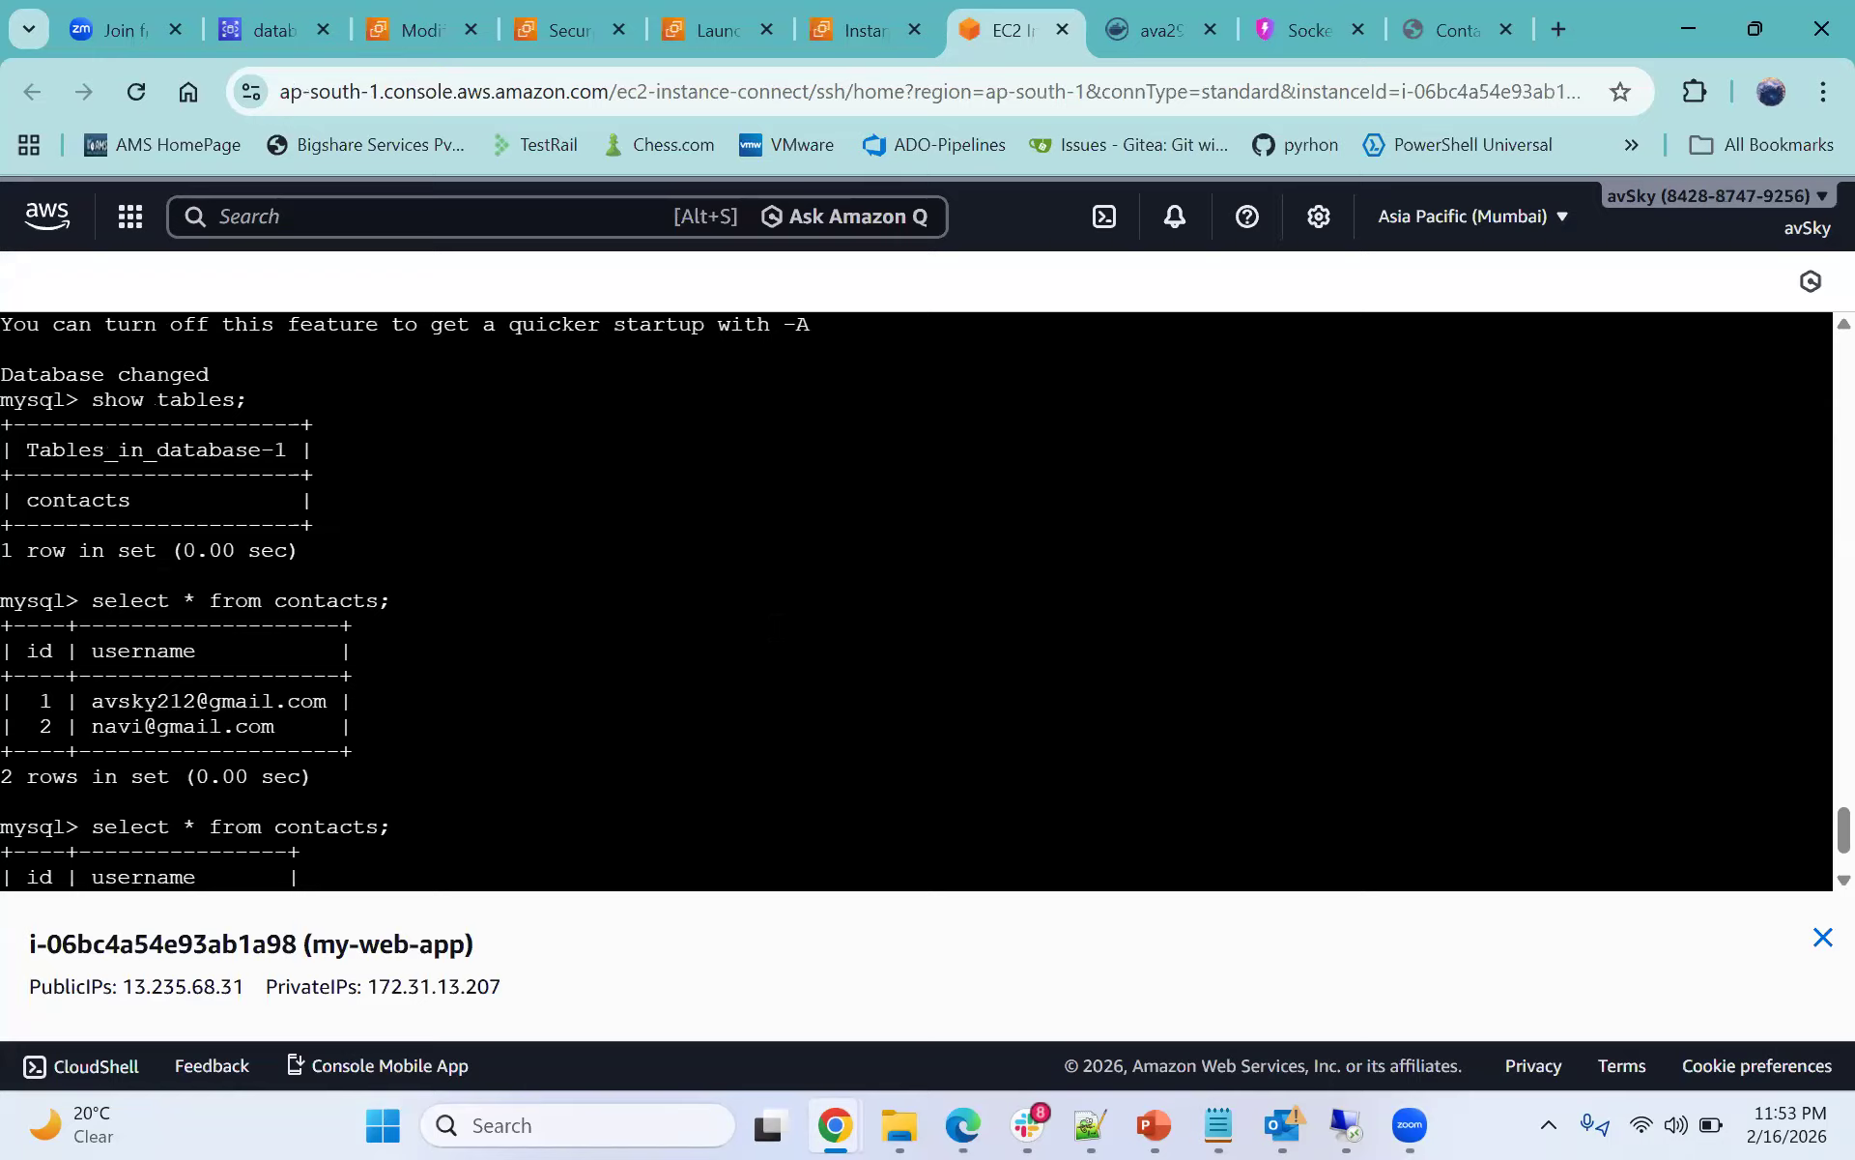
pyautogui.scroll(-2, 916, 599)
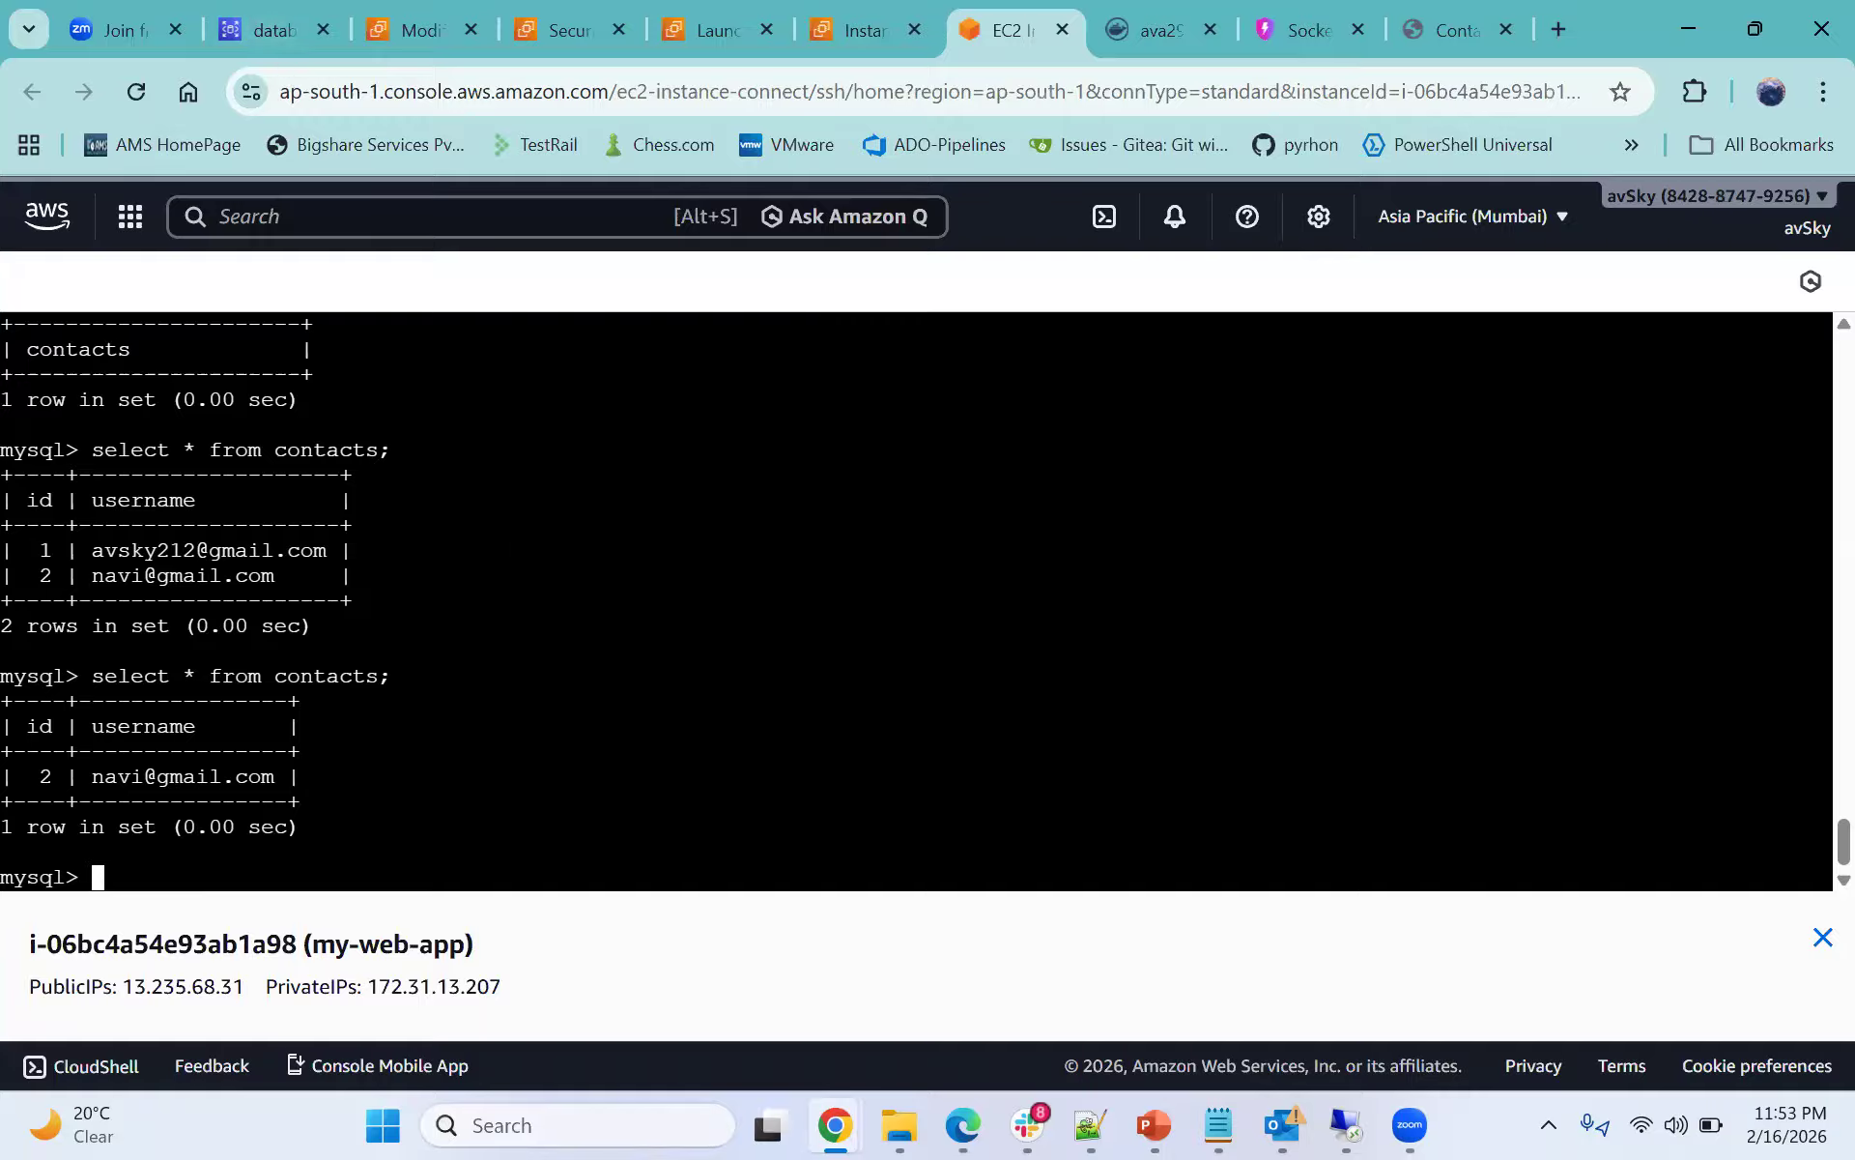
# - Examine database-1's instance type and allocated storage settings in the Modify form
pyautogui.click(266, 41)
pyautogui.scroll(-3, 349, 836)
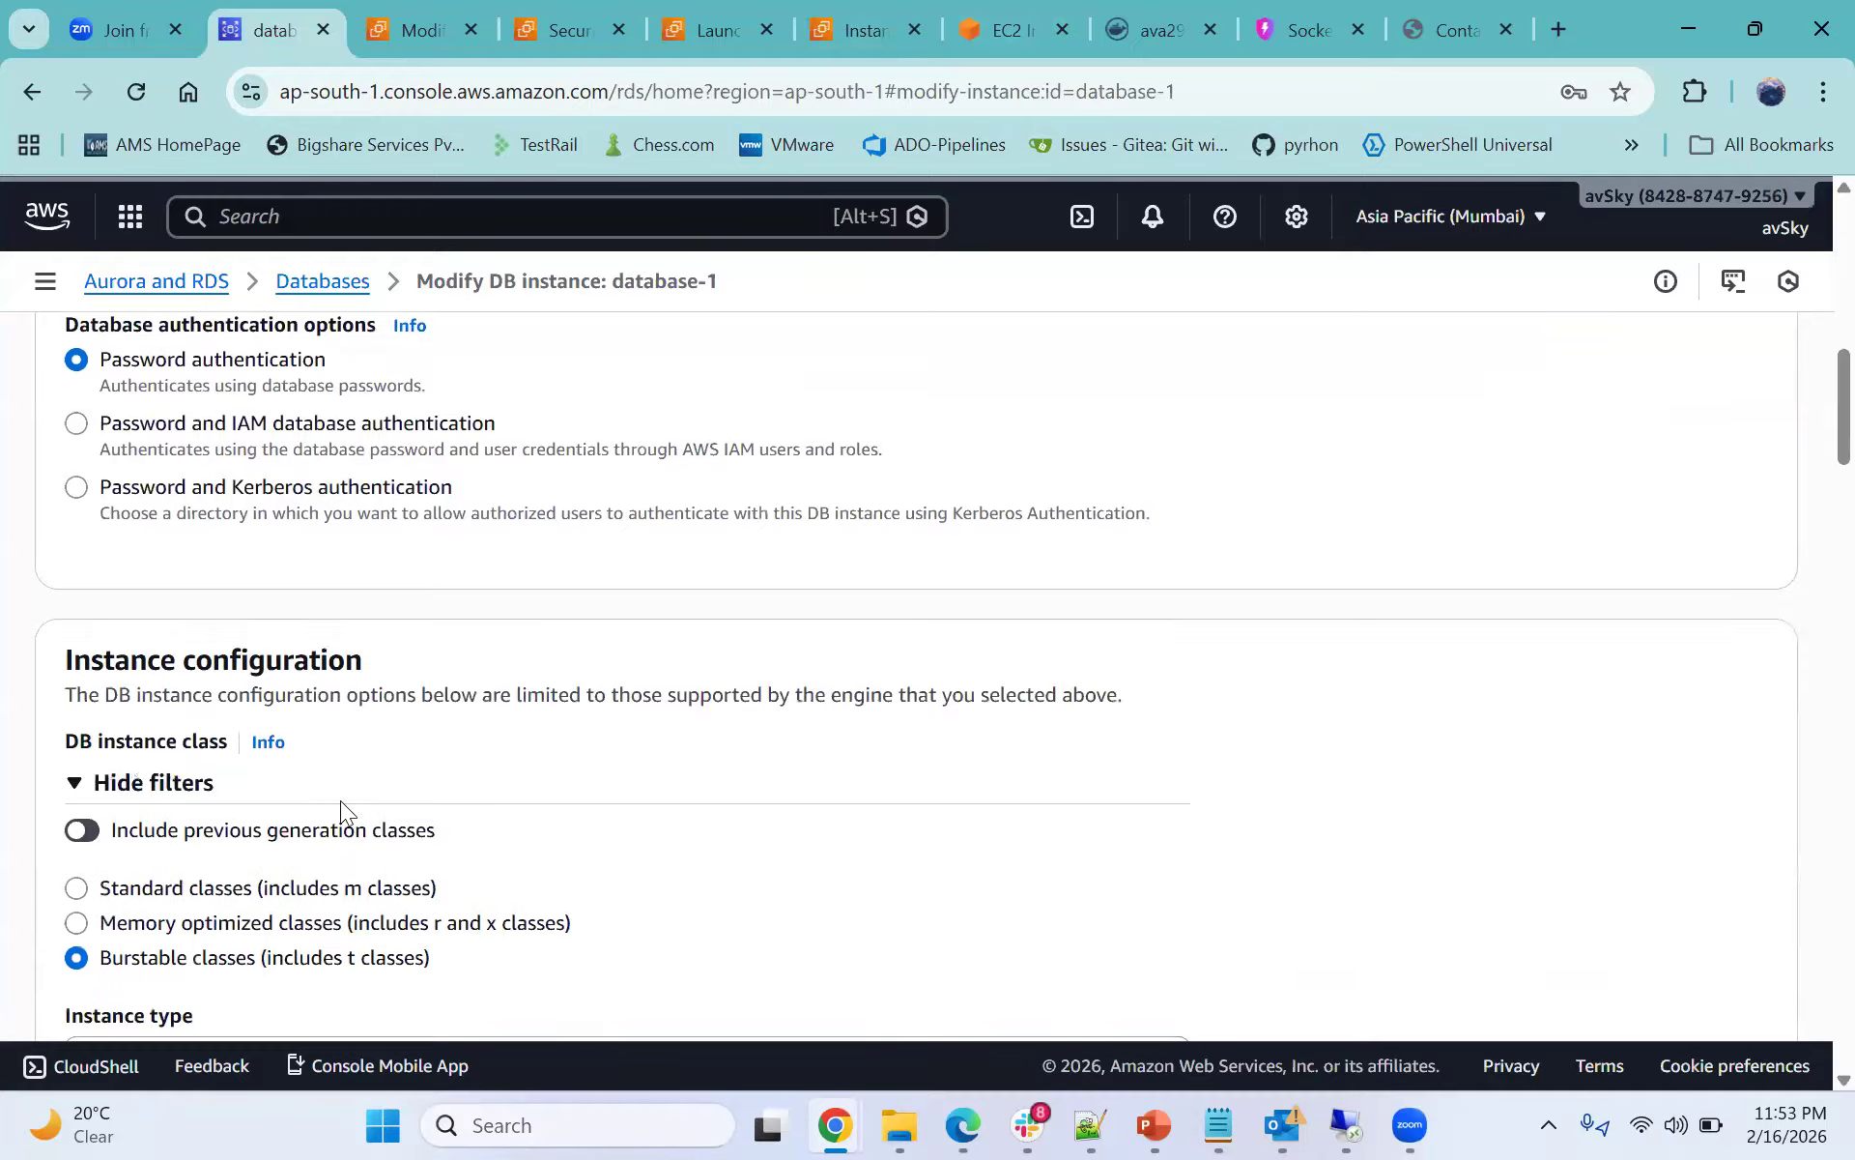
pyautogui.scroll(-4, 340, 800)
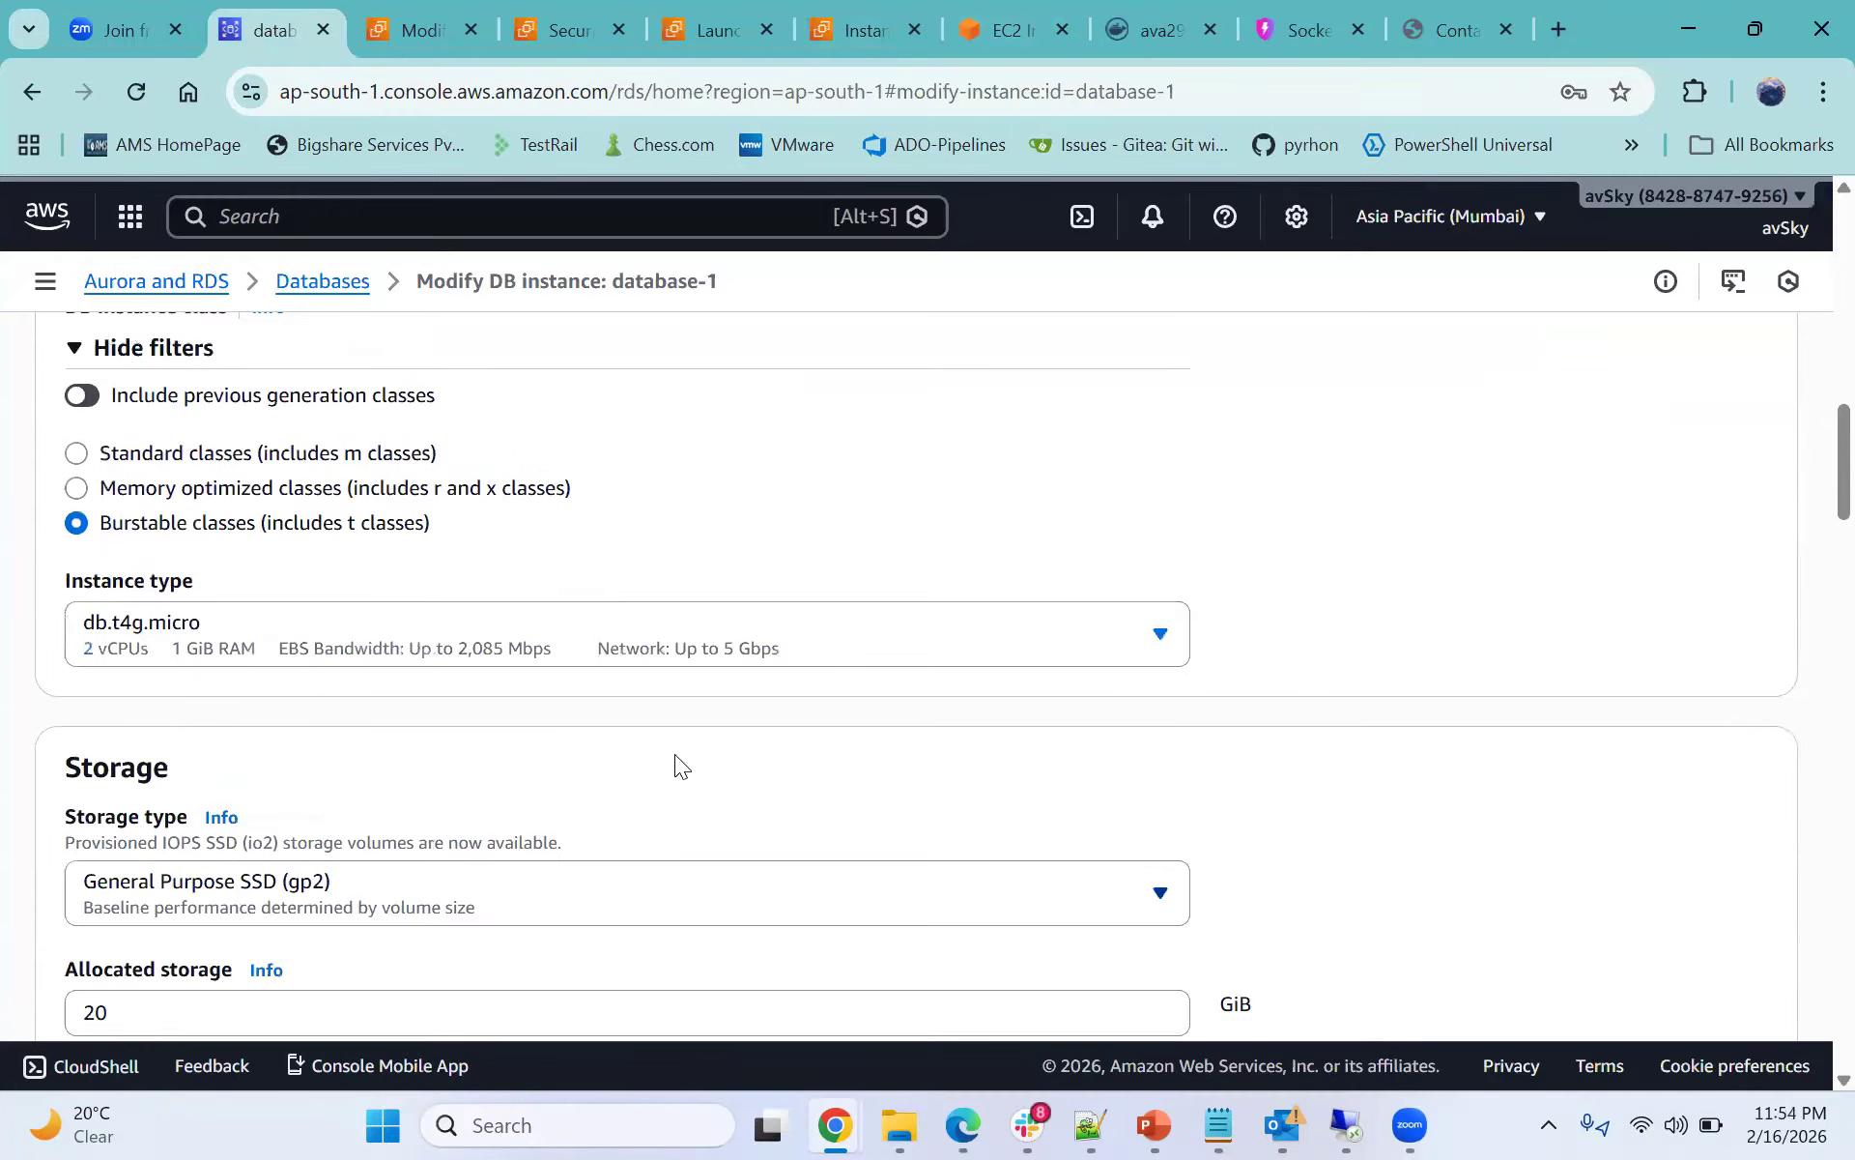
pyautogui.scroll(-1, 674, 753)
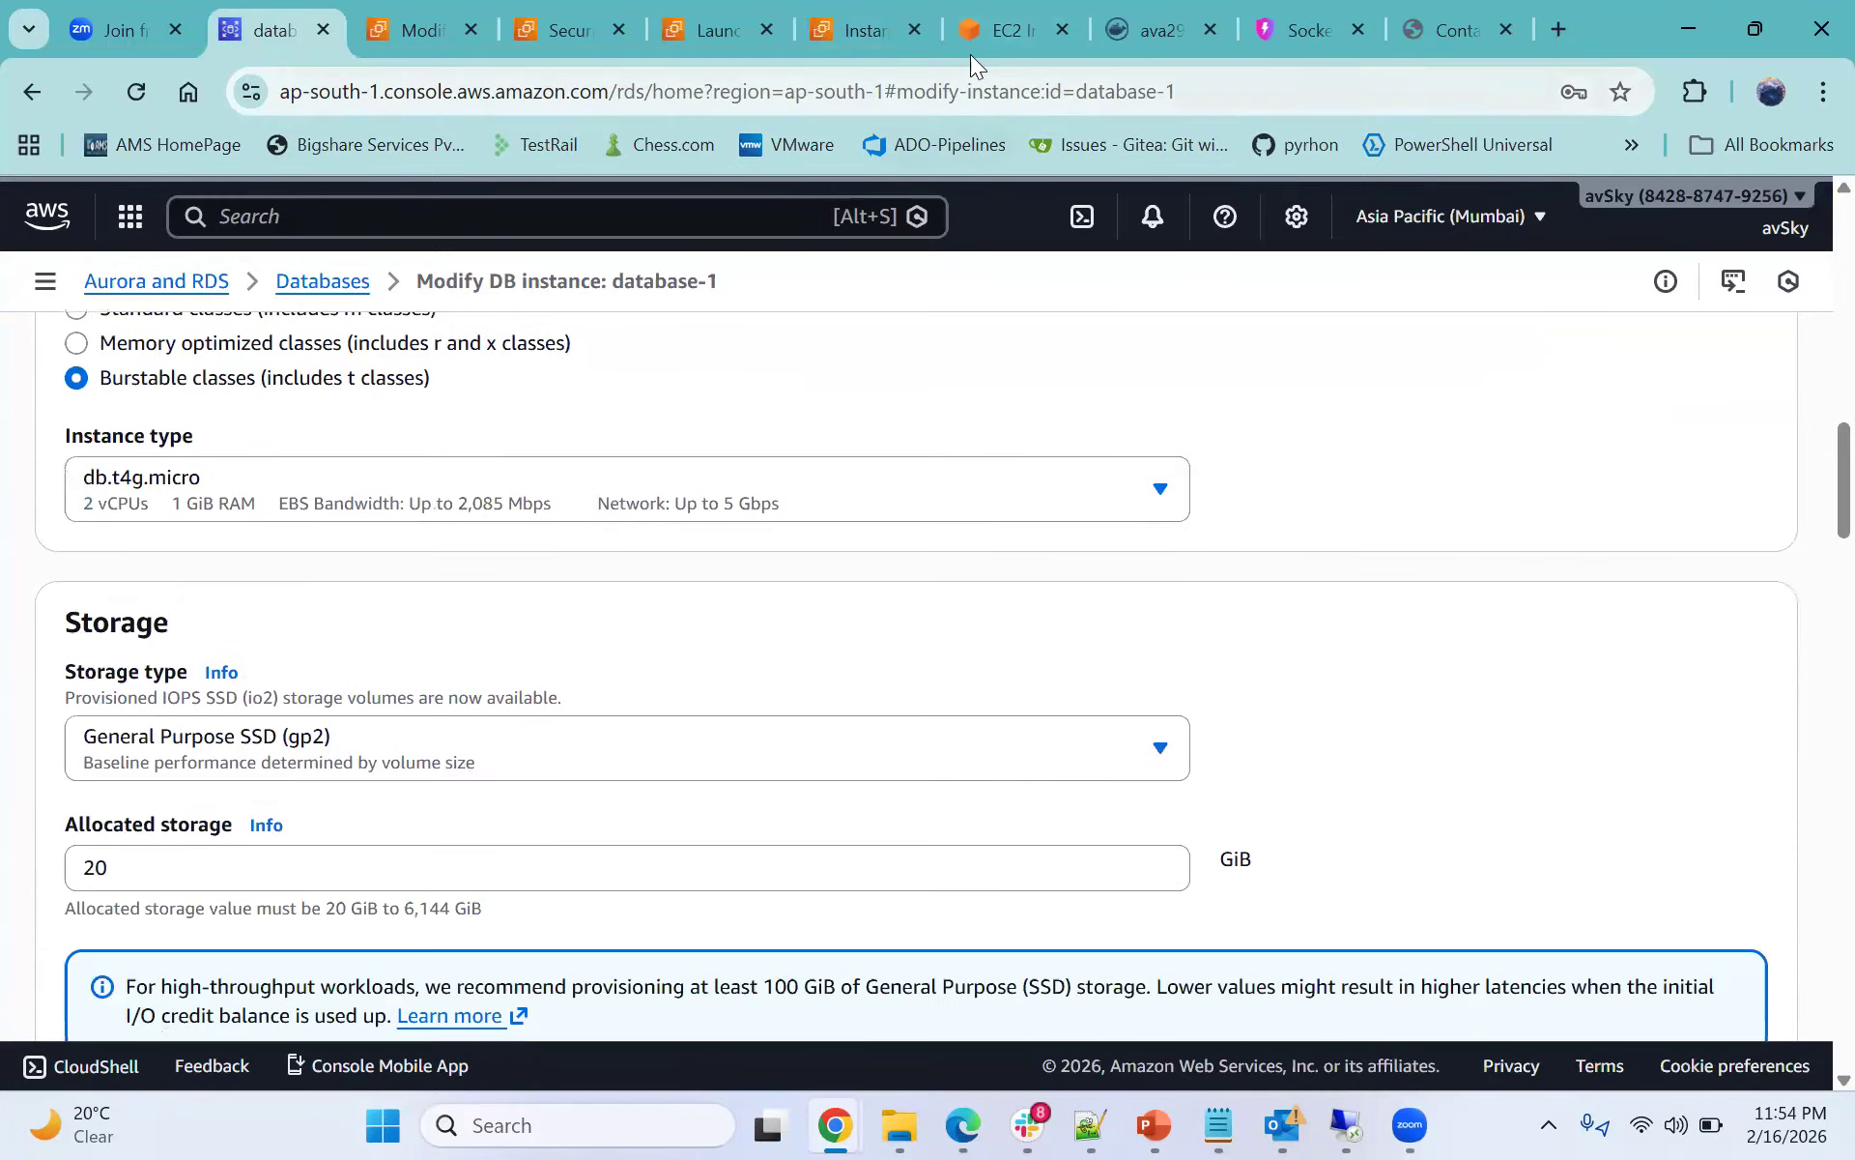
pyautogui.click(995, 31)
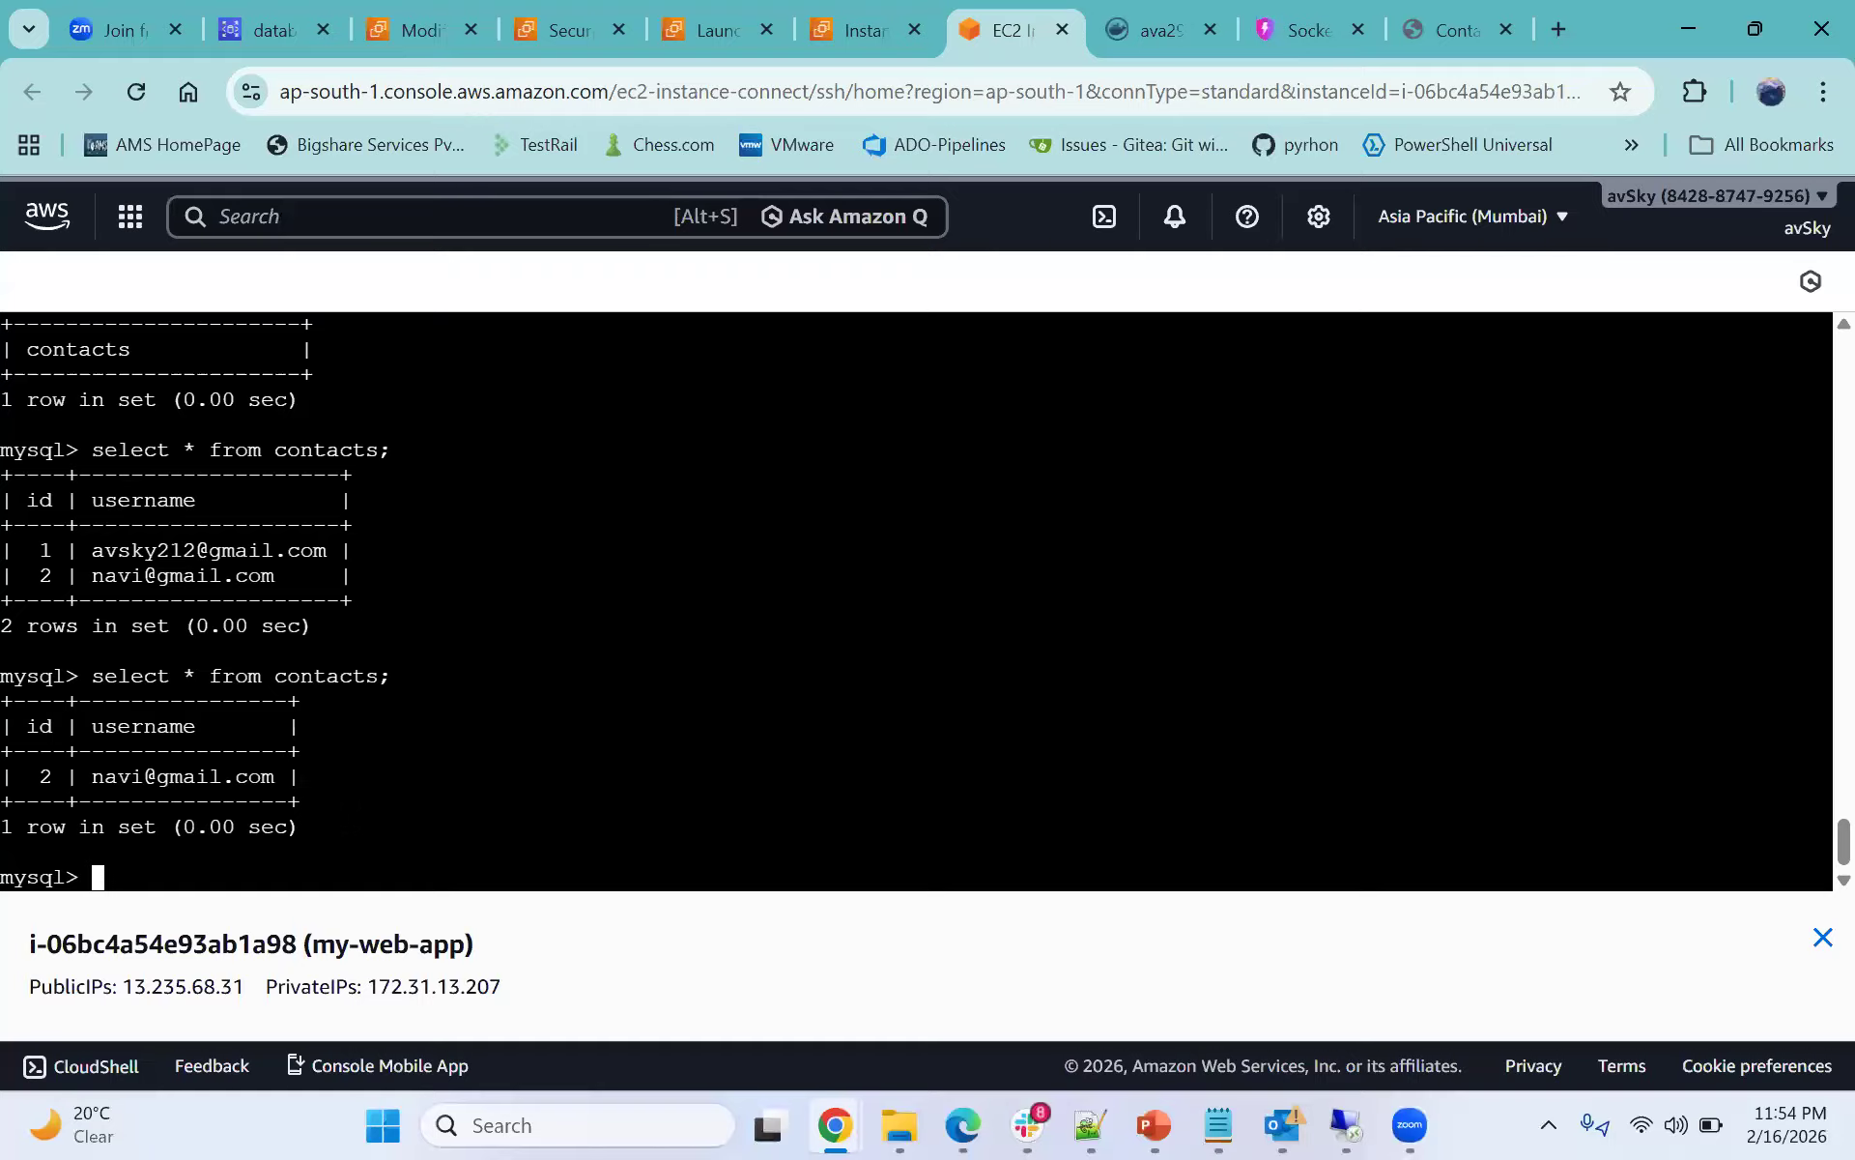
pyautogui.moveTo(27, 702); pyautogui.dragTo(209, 777)
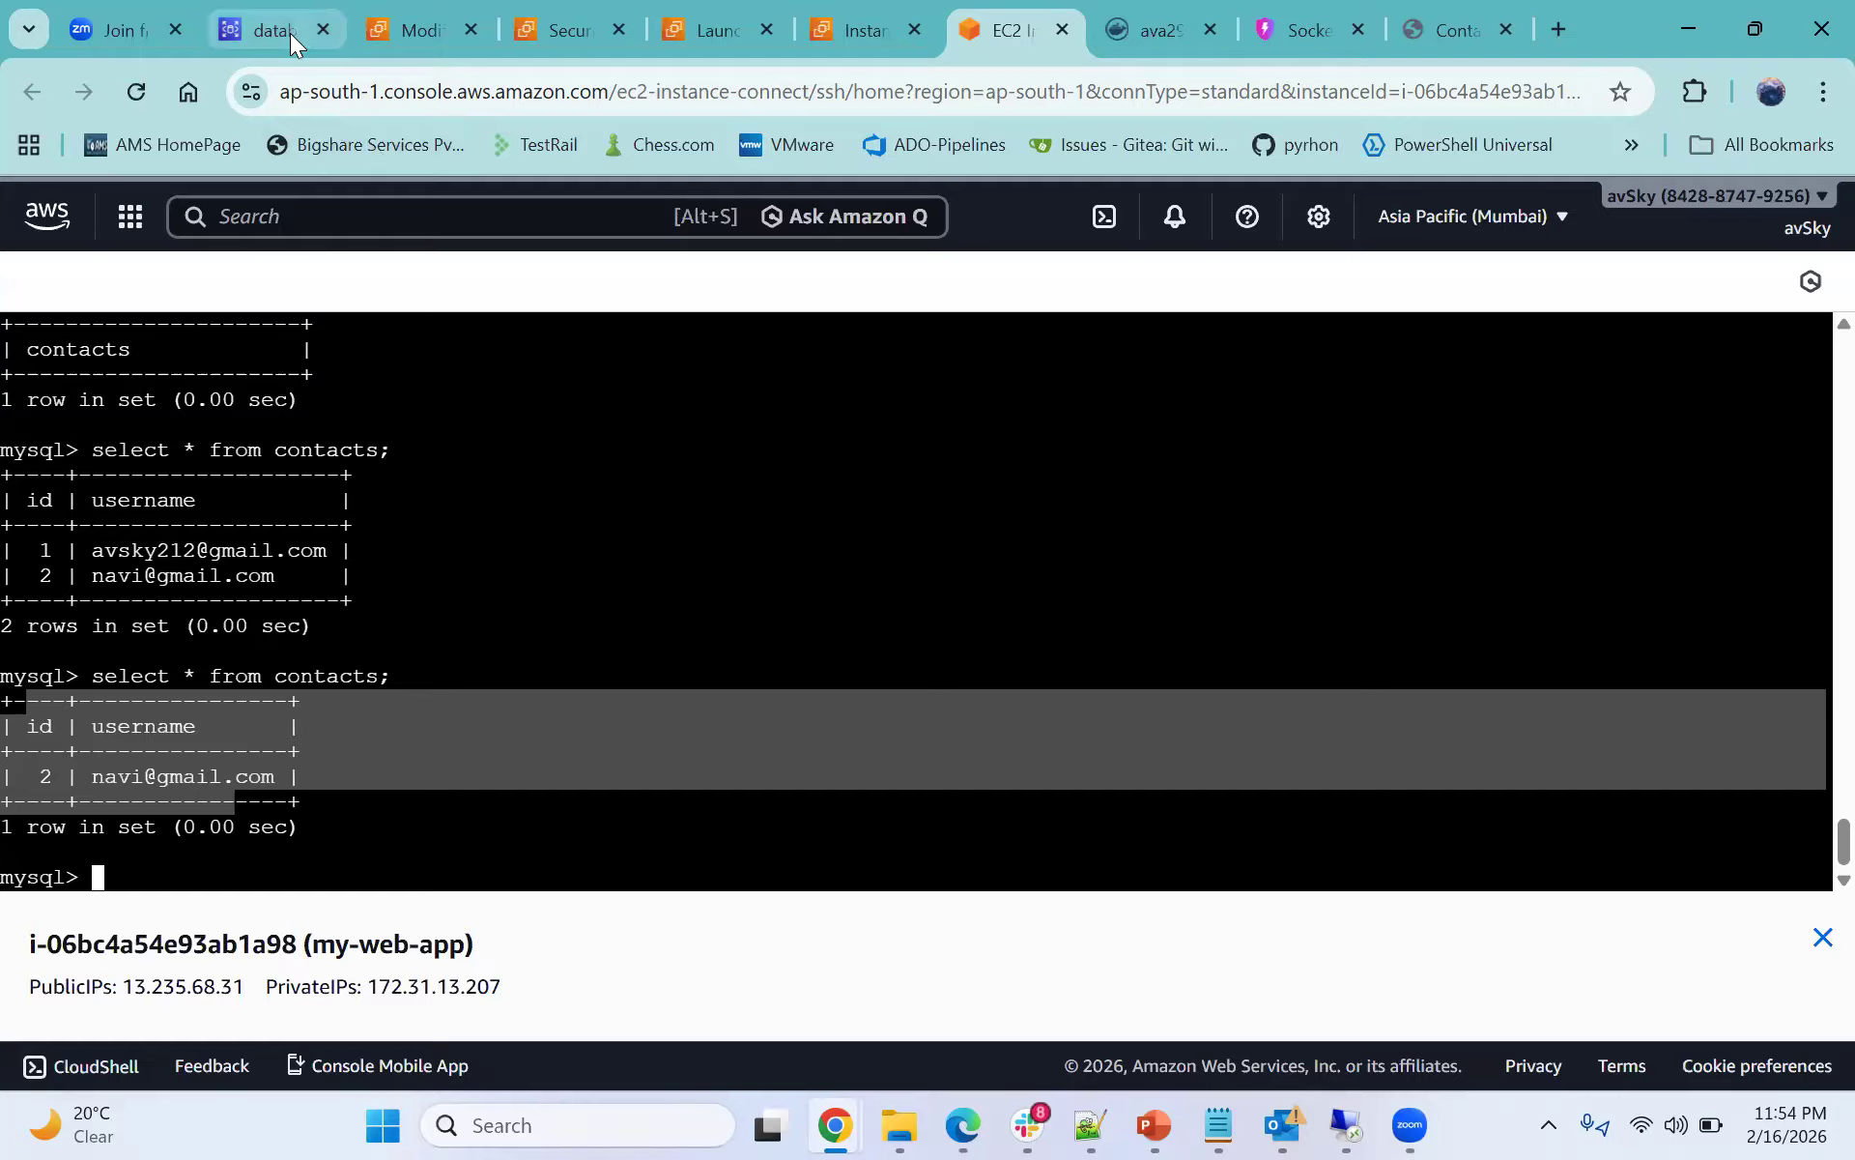
pyautogui.click(290, 33)
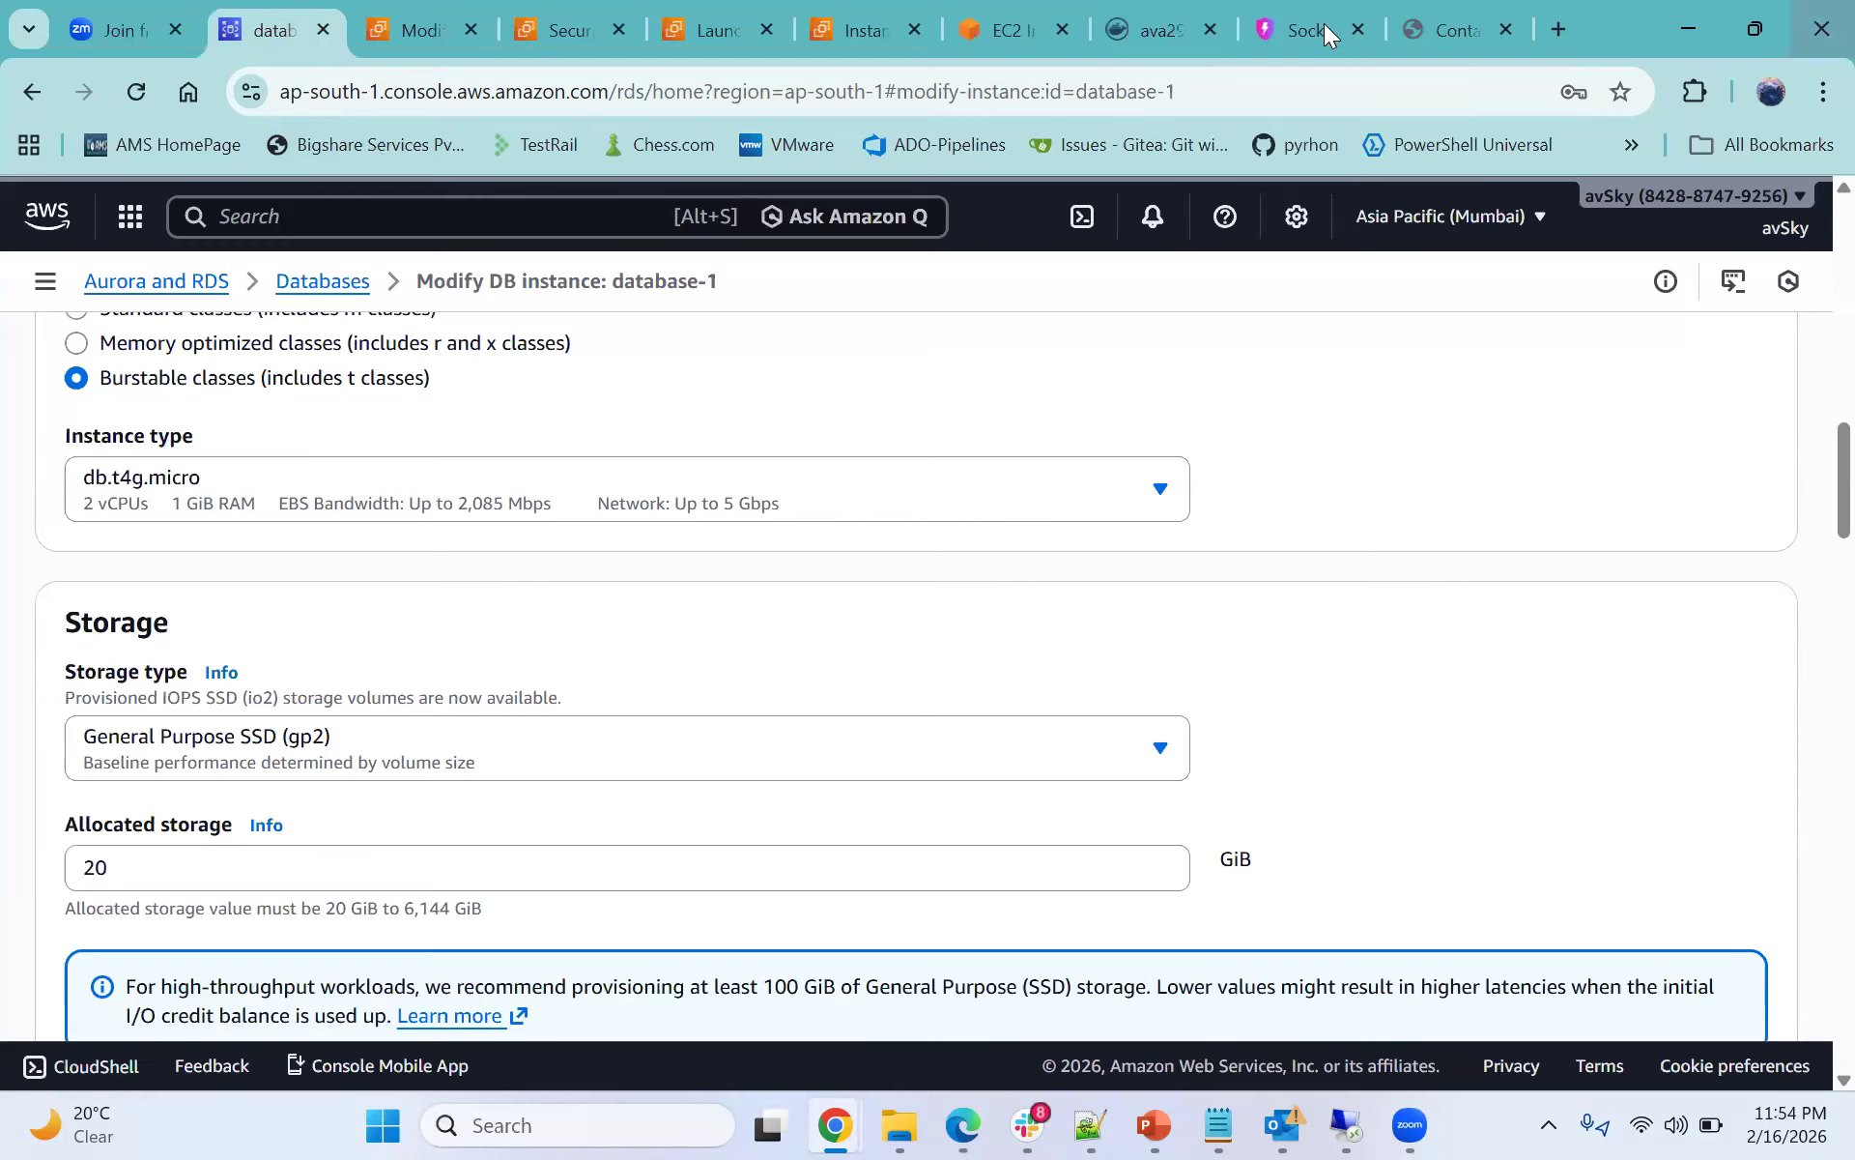
pyautogui.click(1156, 34)
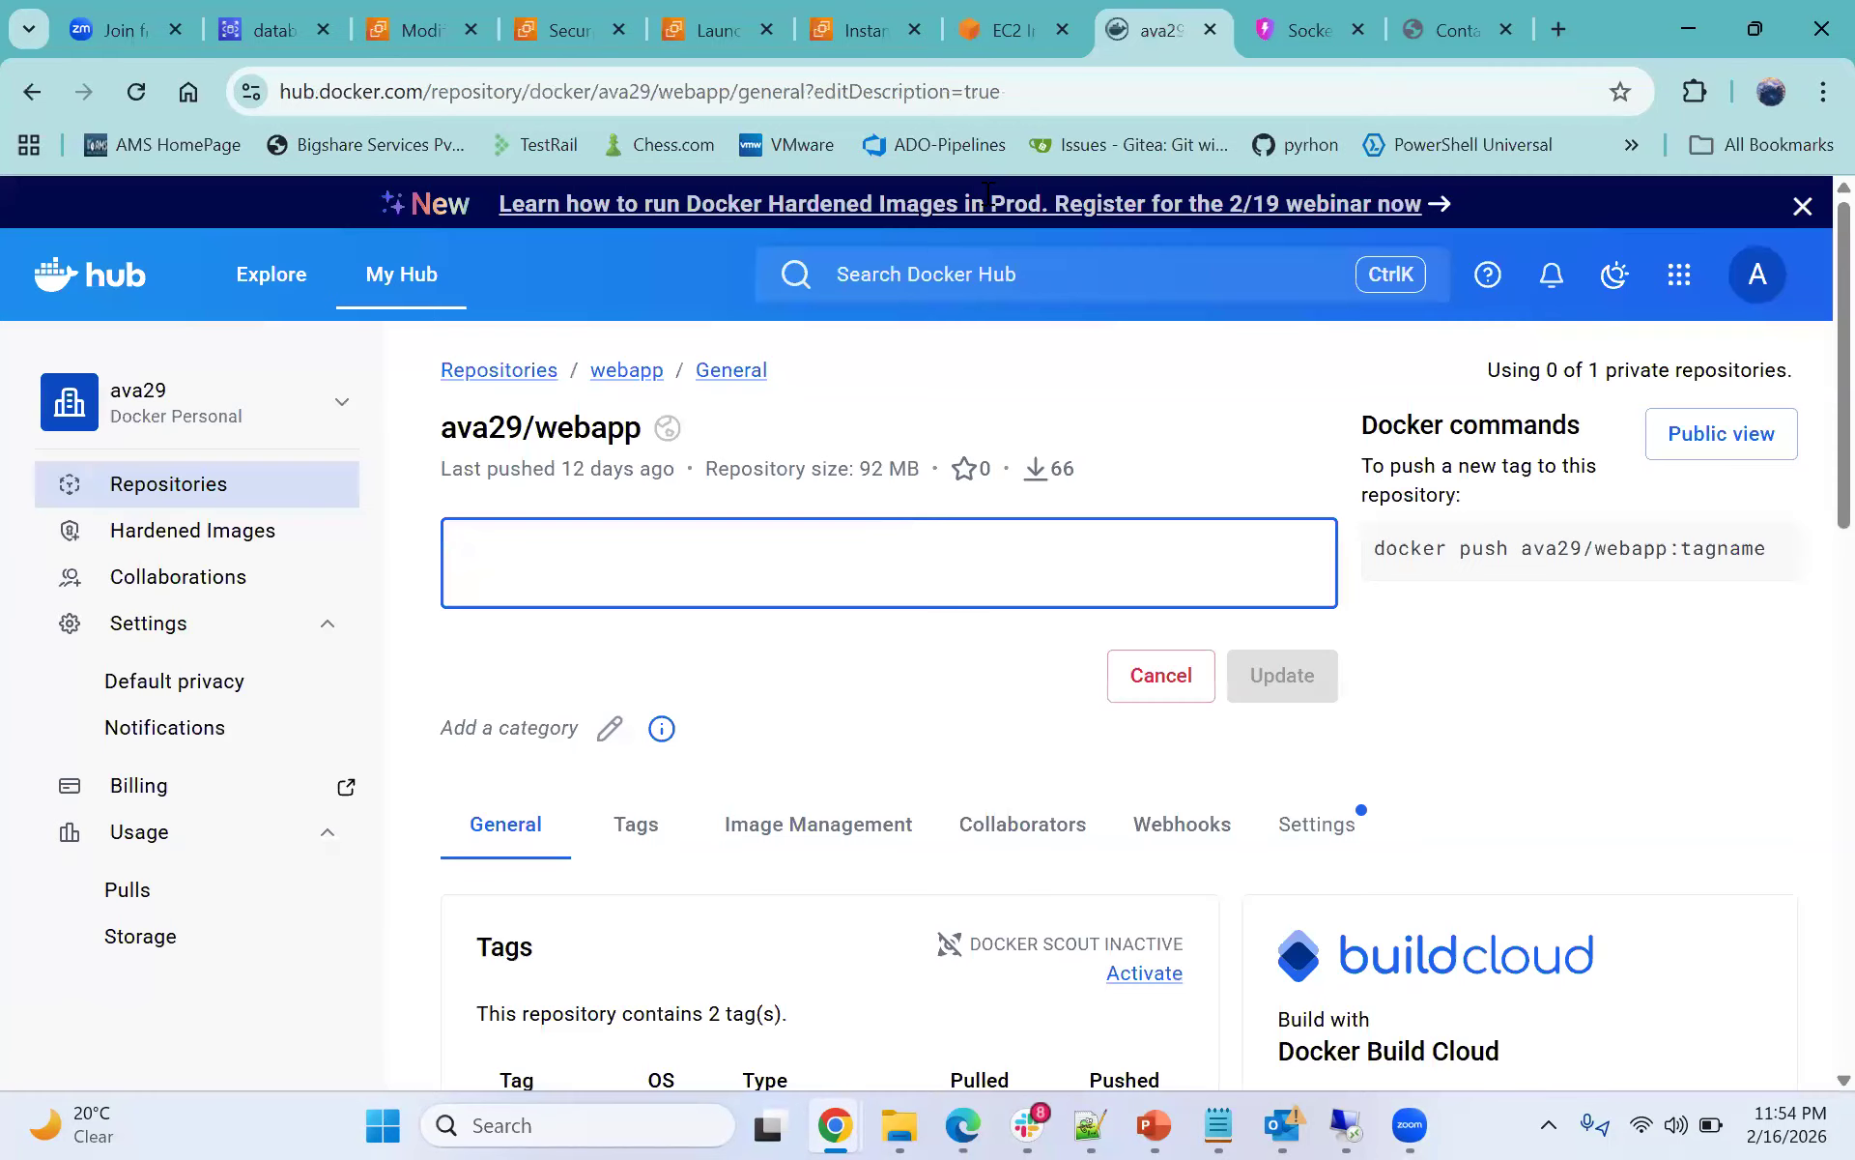
pyautogui.click(996, 45)
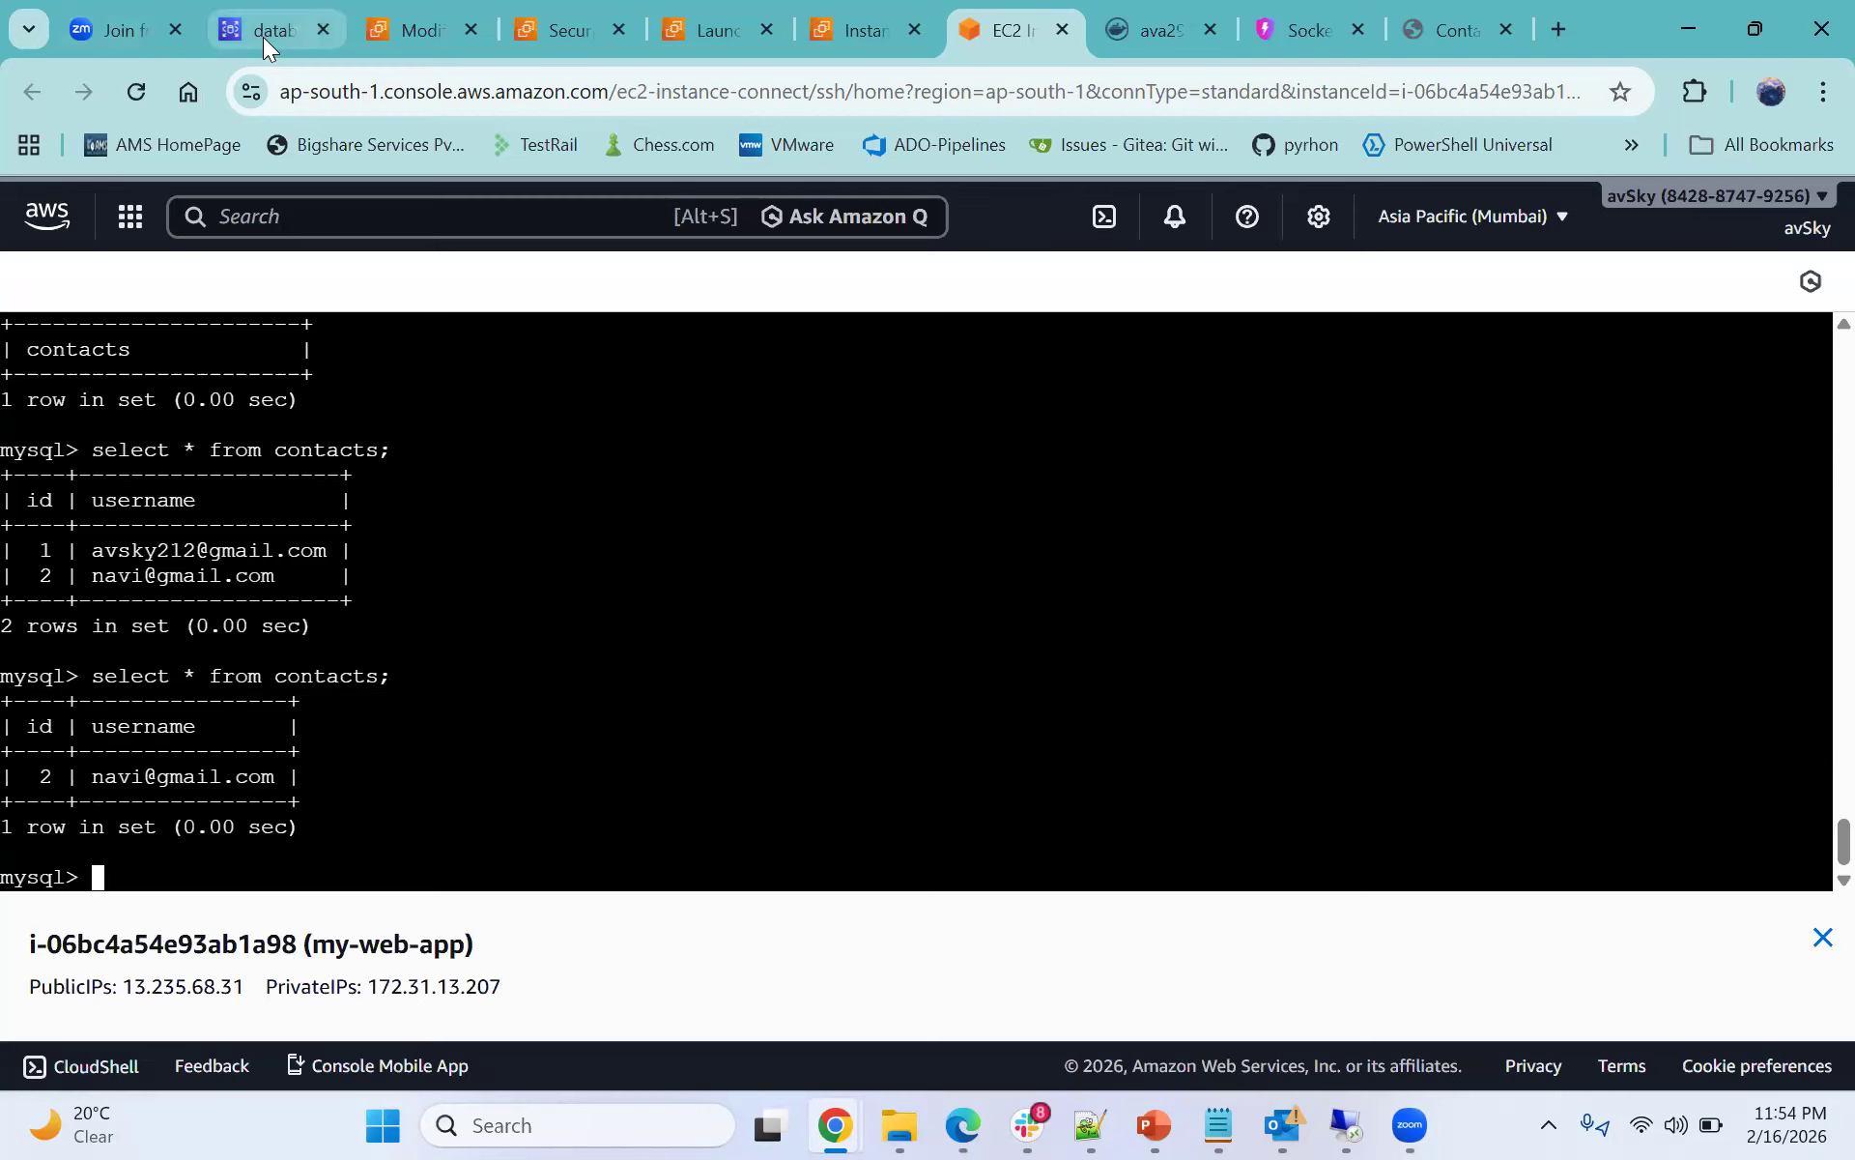
pyautogui.moveTo(262, 37)
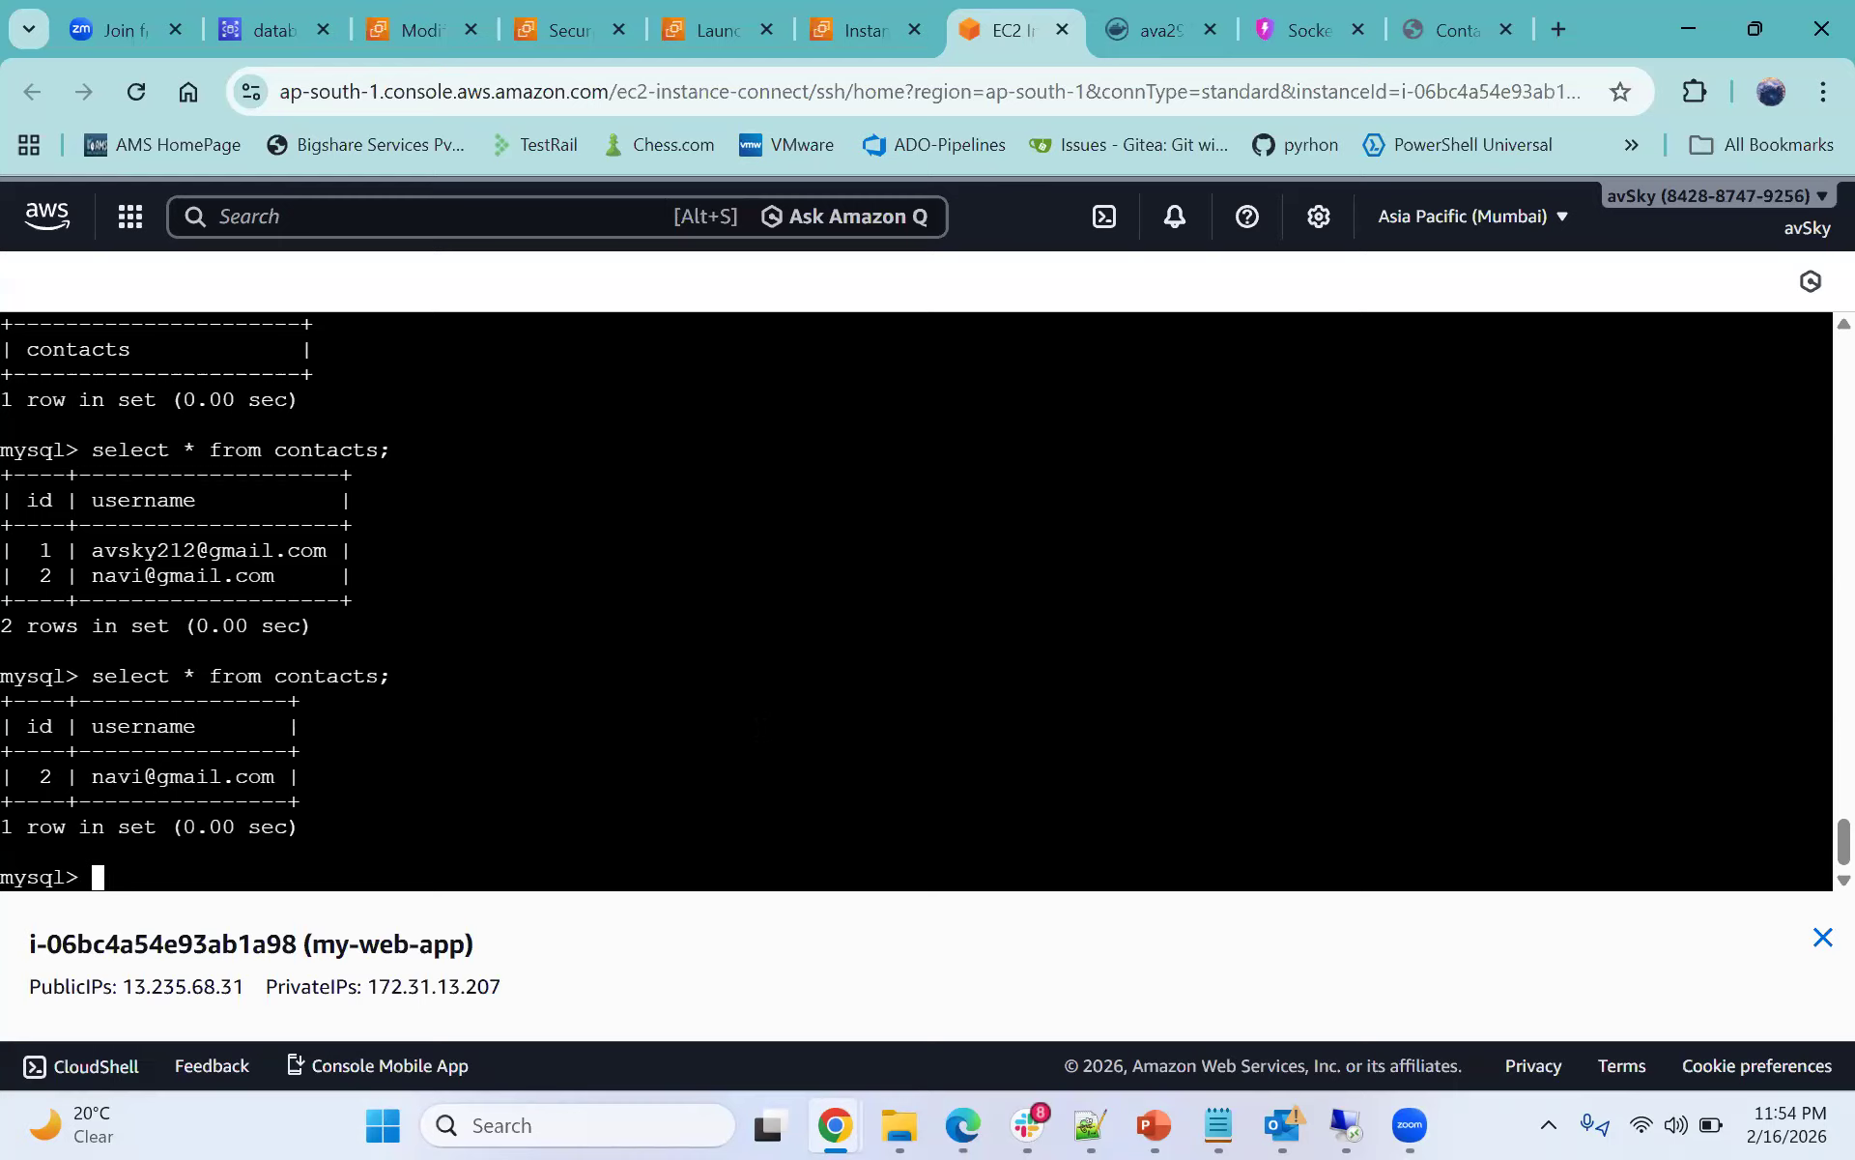
pyautogui.click(421, 35)
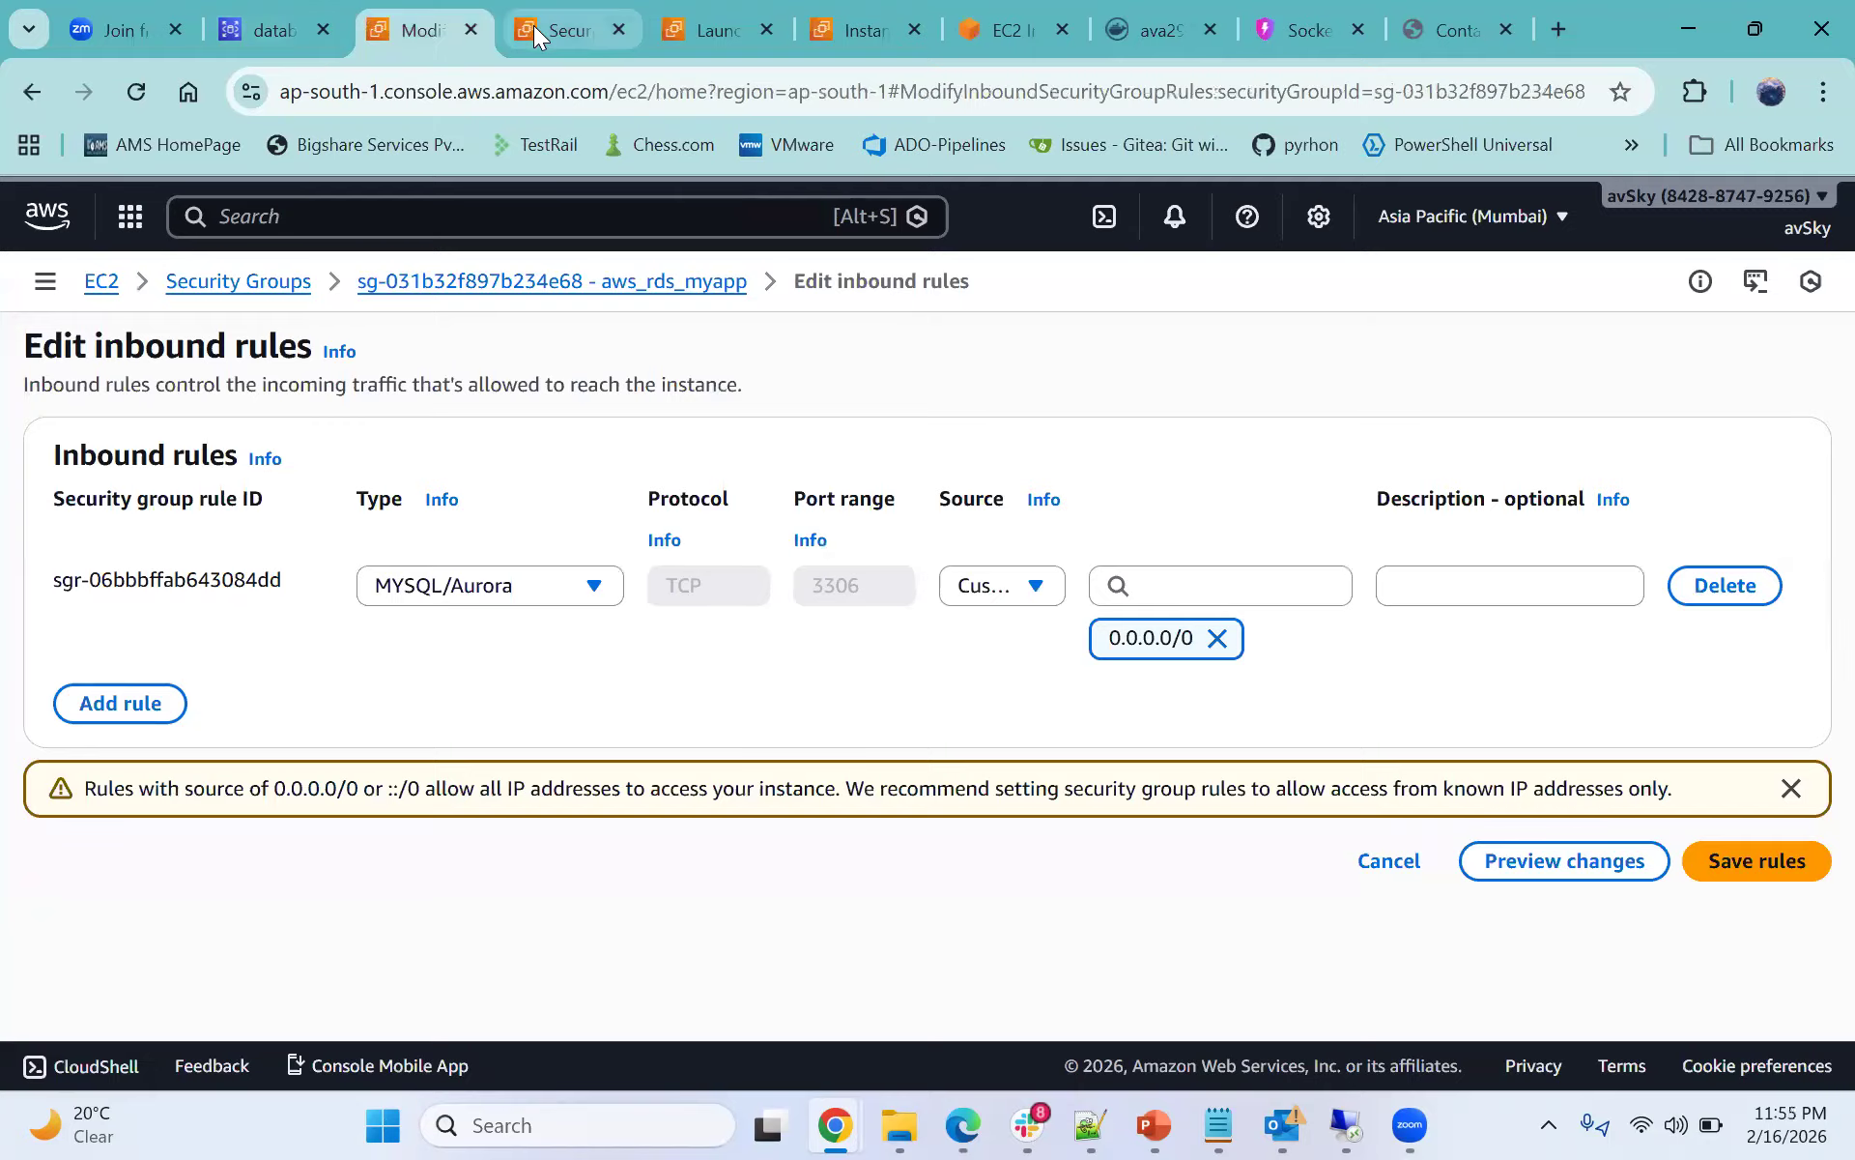
pyautogui.click(533, 27)
pyautogui.click(275, 21)
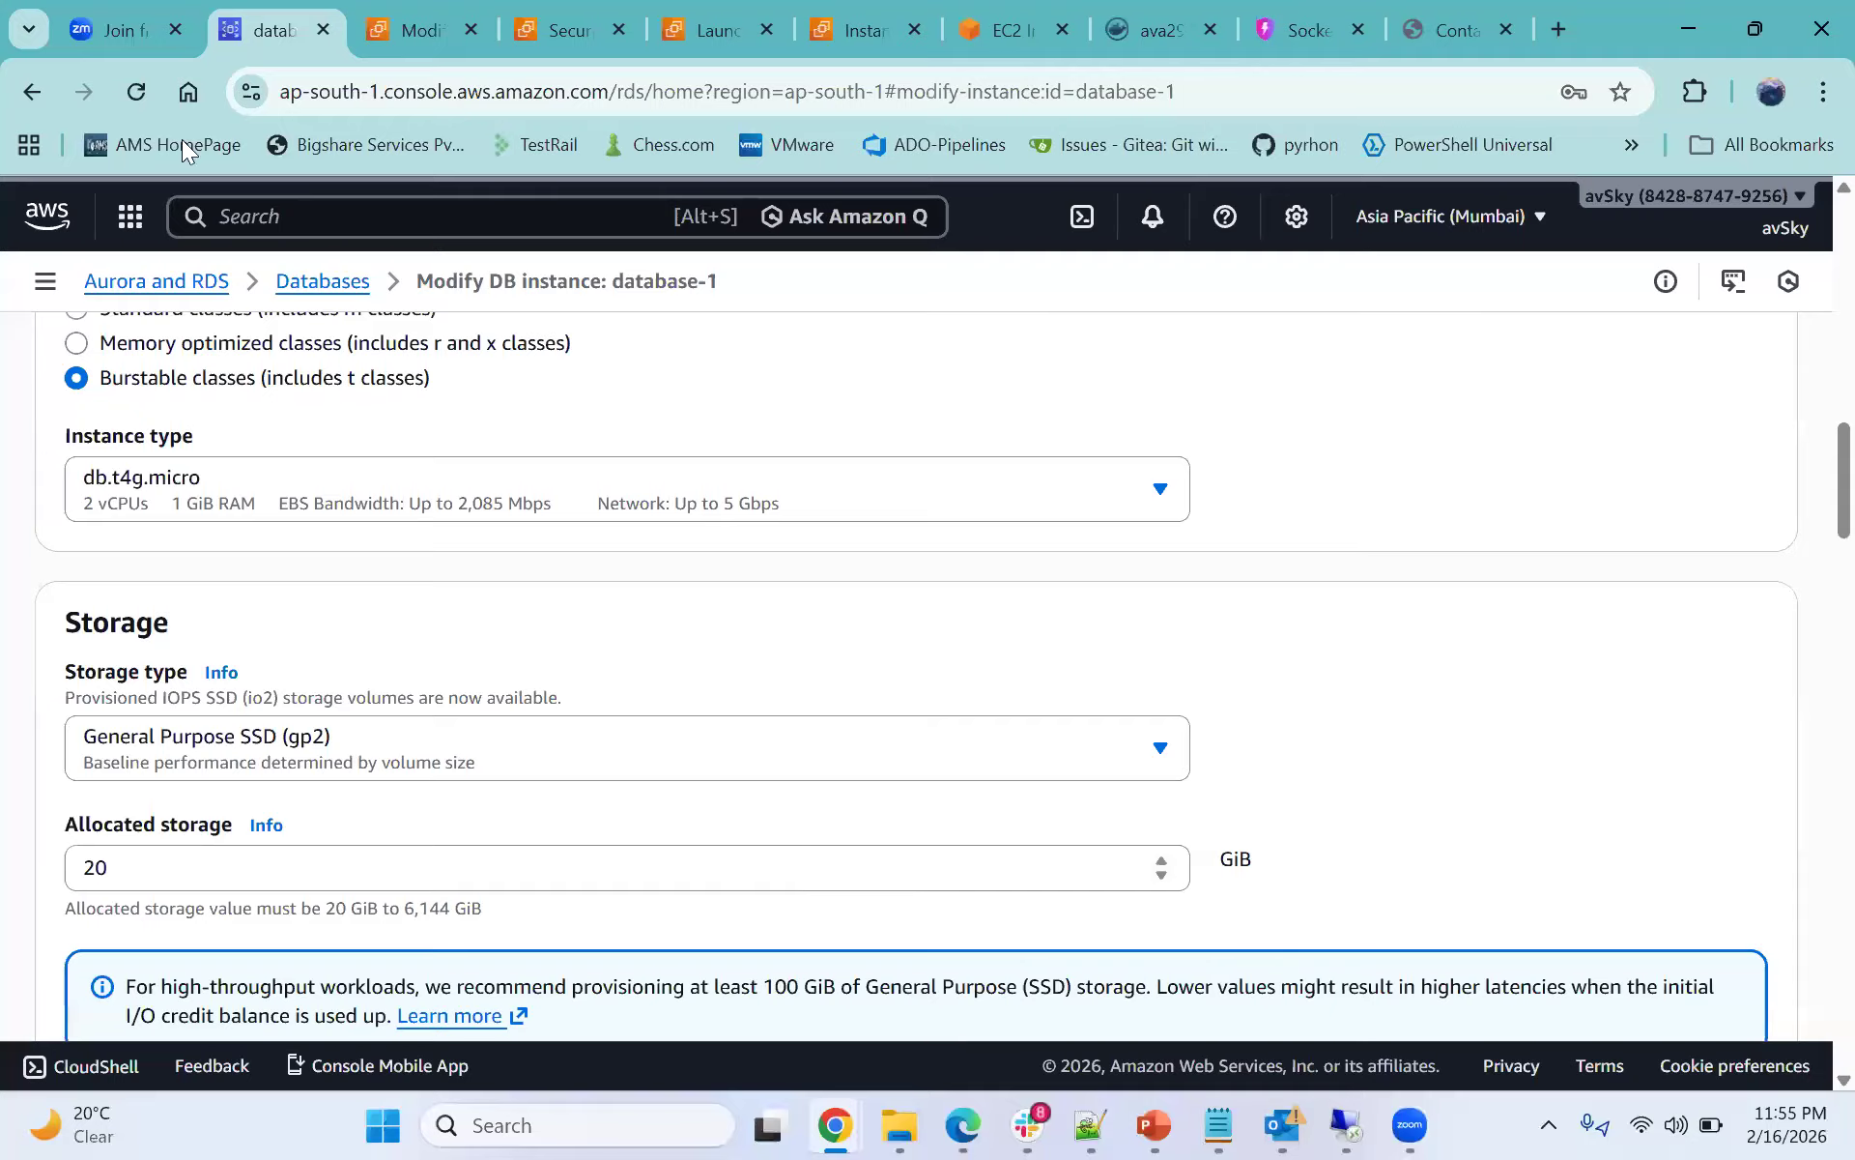
# - Leave the Modify form and open database-1's details page to examine its current activity connections
pyautogui.scroll(5, 344, 300)
pyautogui.click(323, 280)
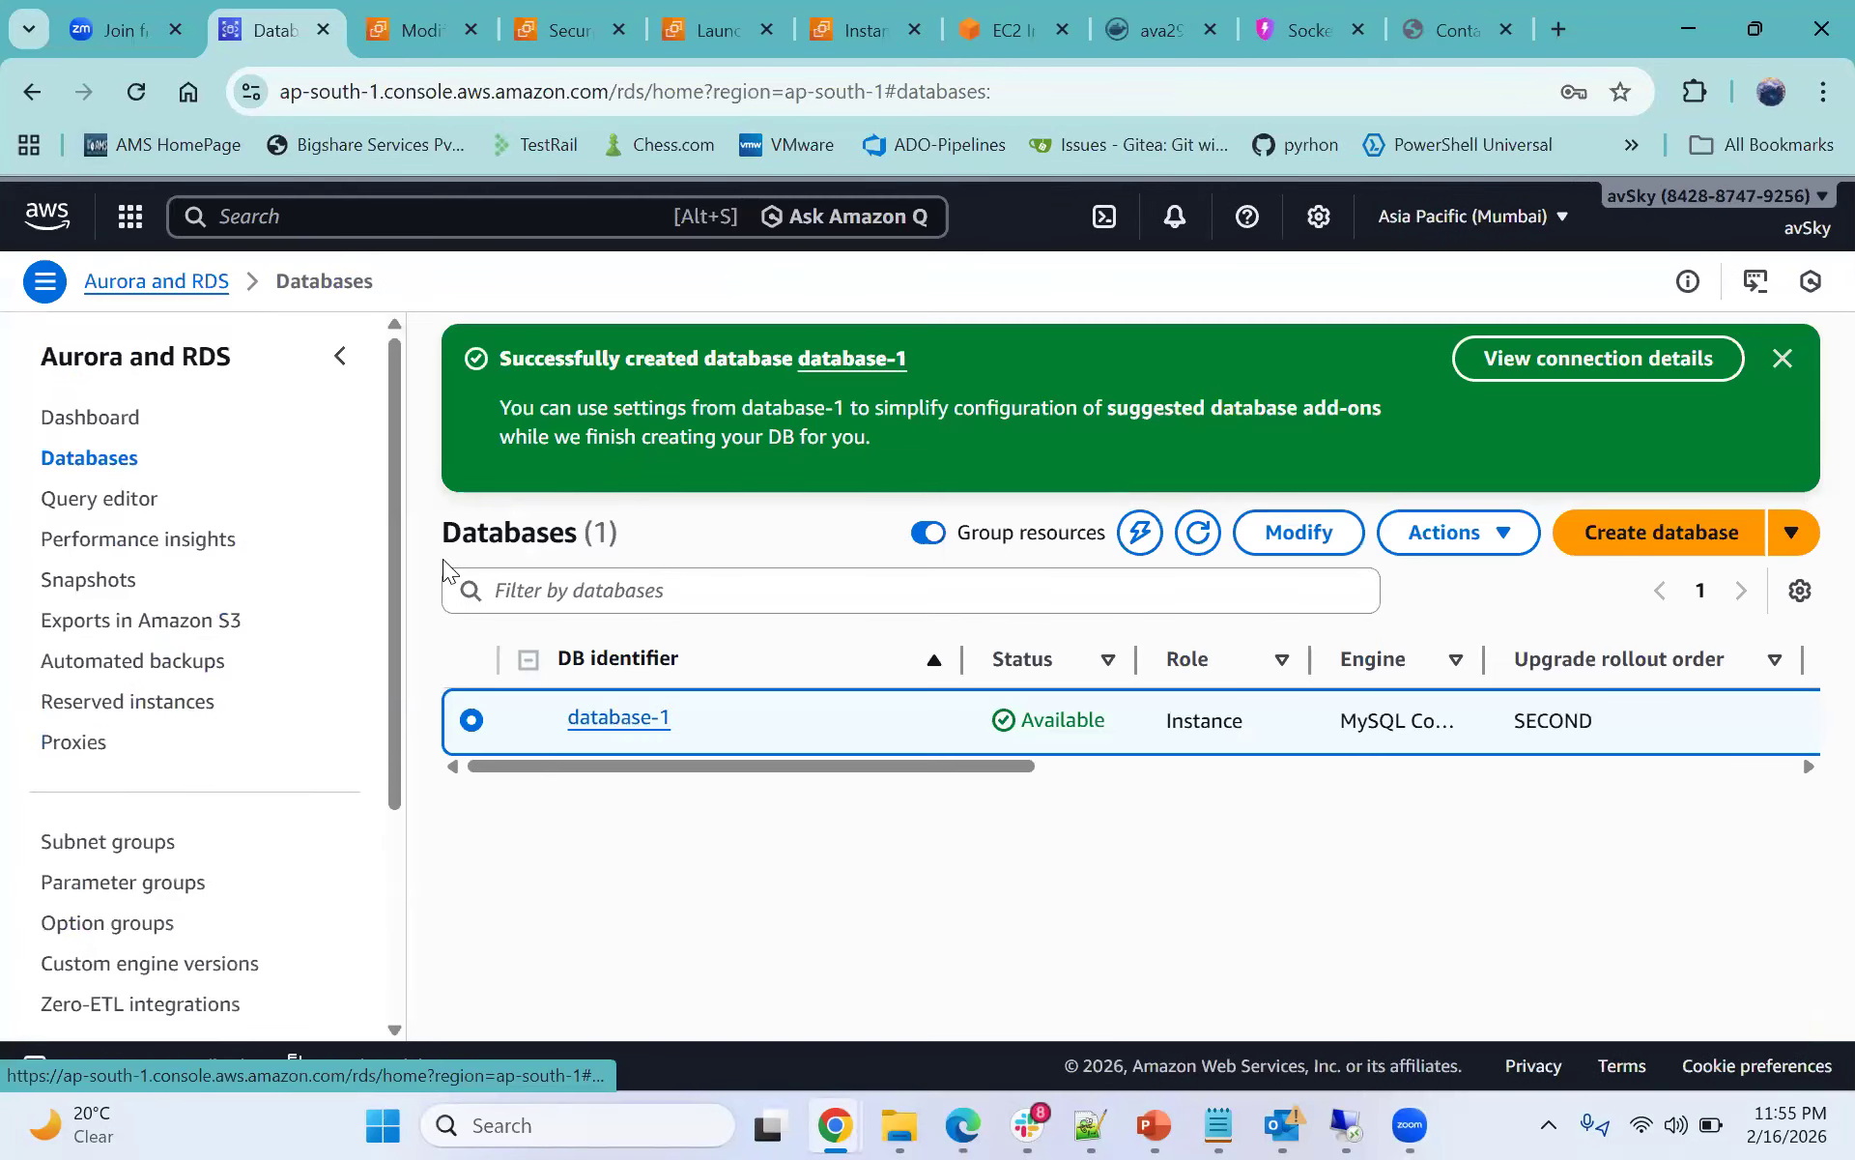
pyautogui.click(621, 720)
pyautogui.scroll(-1, 773, 645)
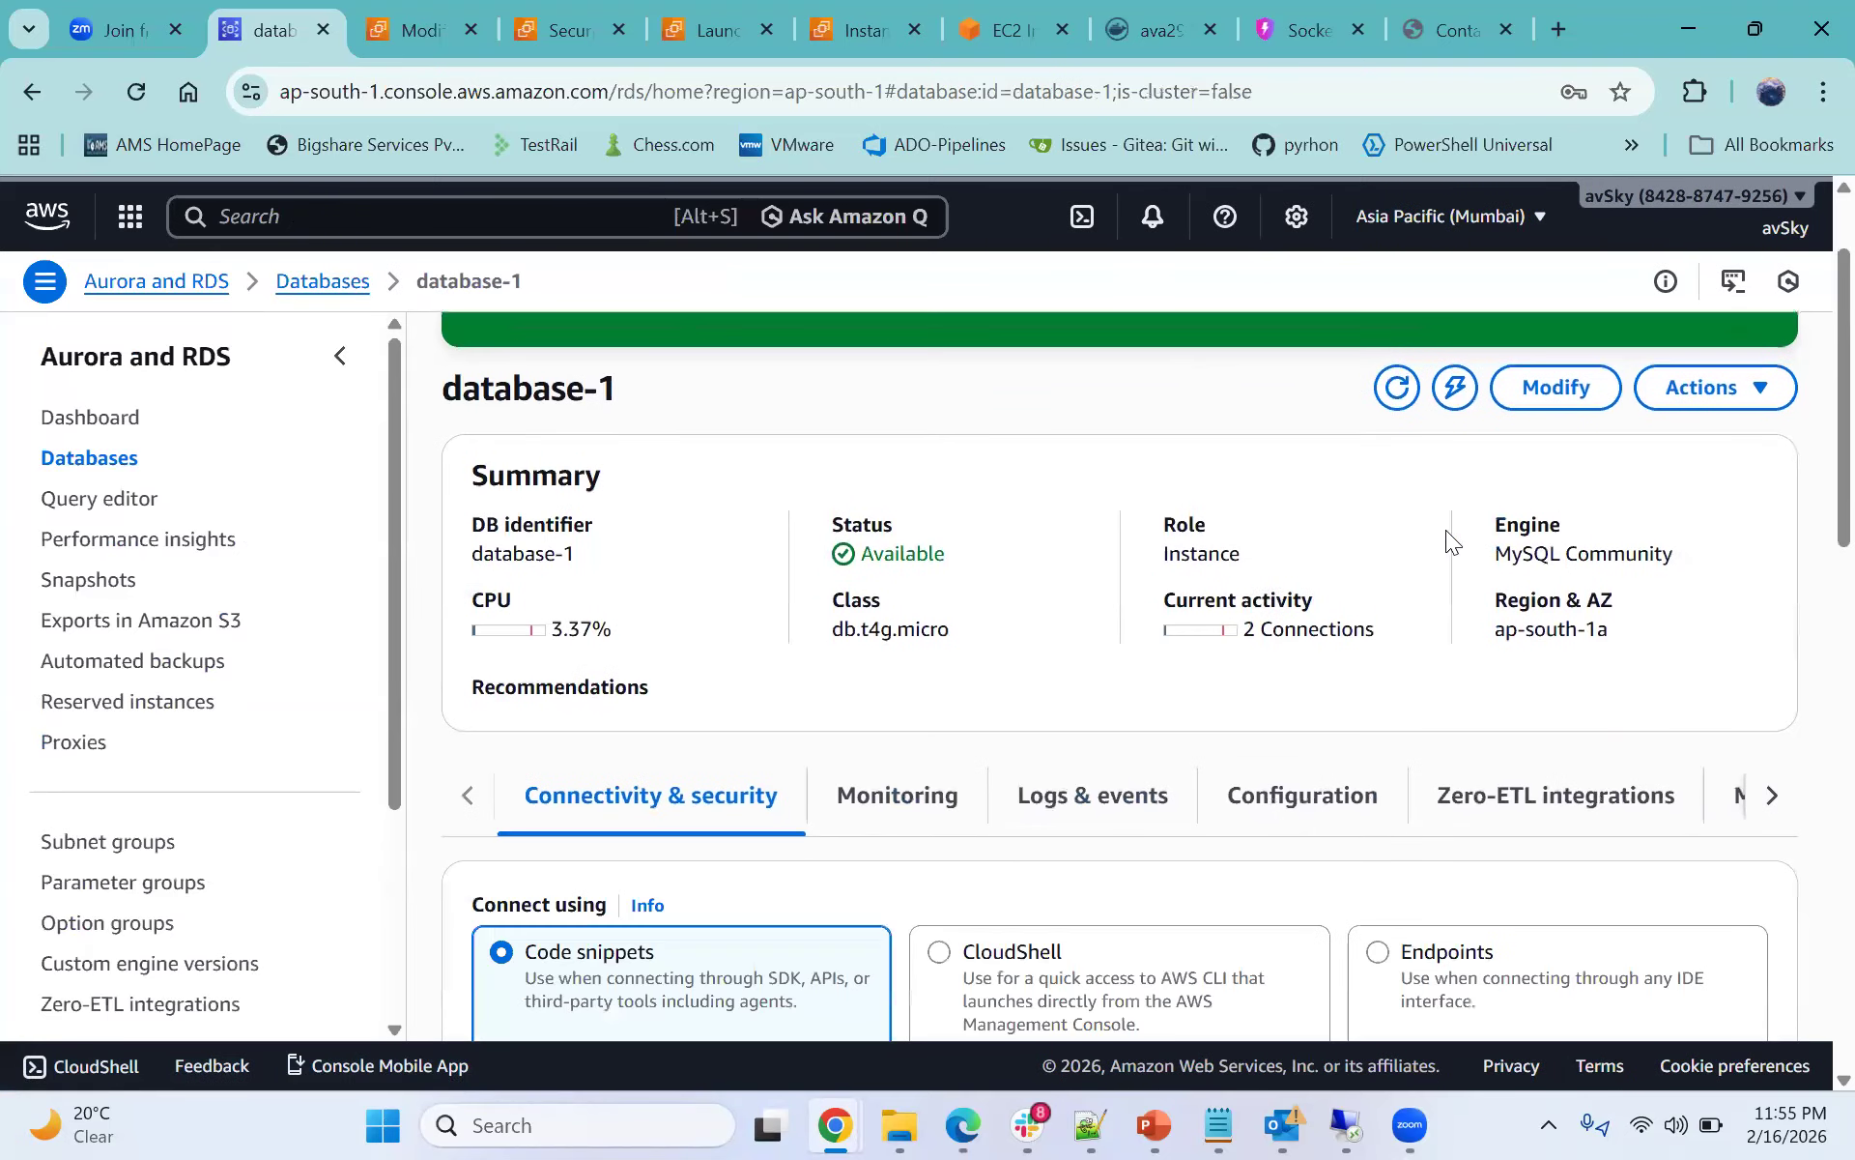
pyautogui.moveTo(1246, 637); pyautogui.dragTo(1371, 638)
pyautogui.click(1425, 34)
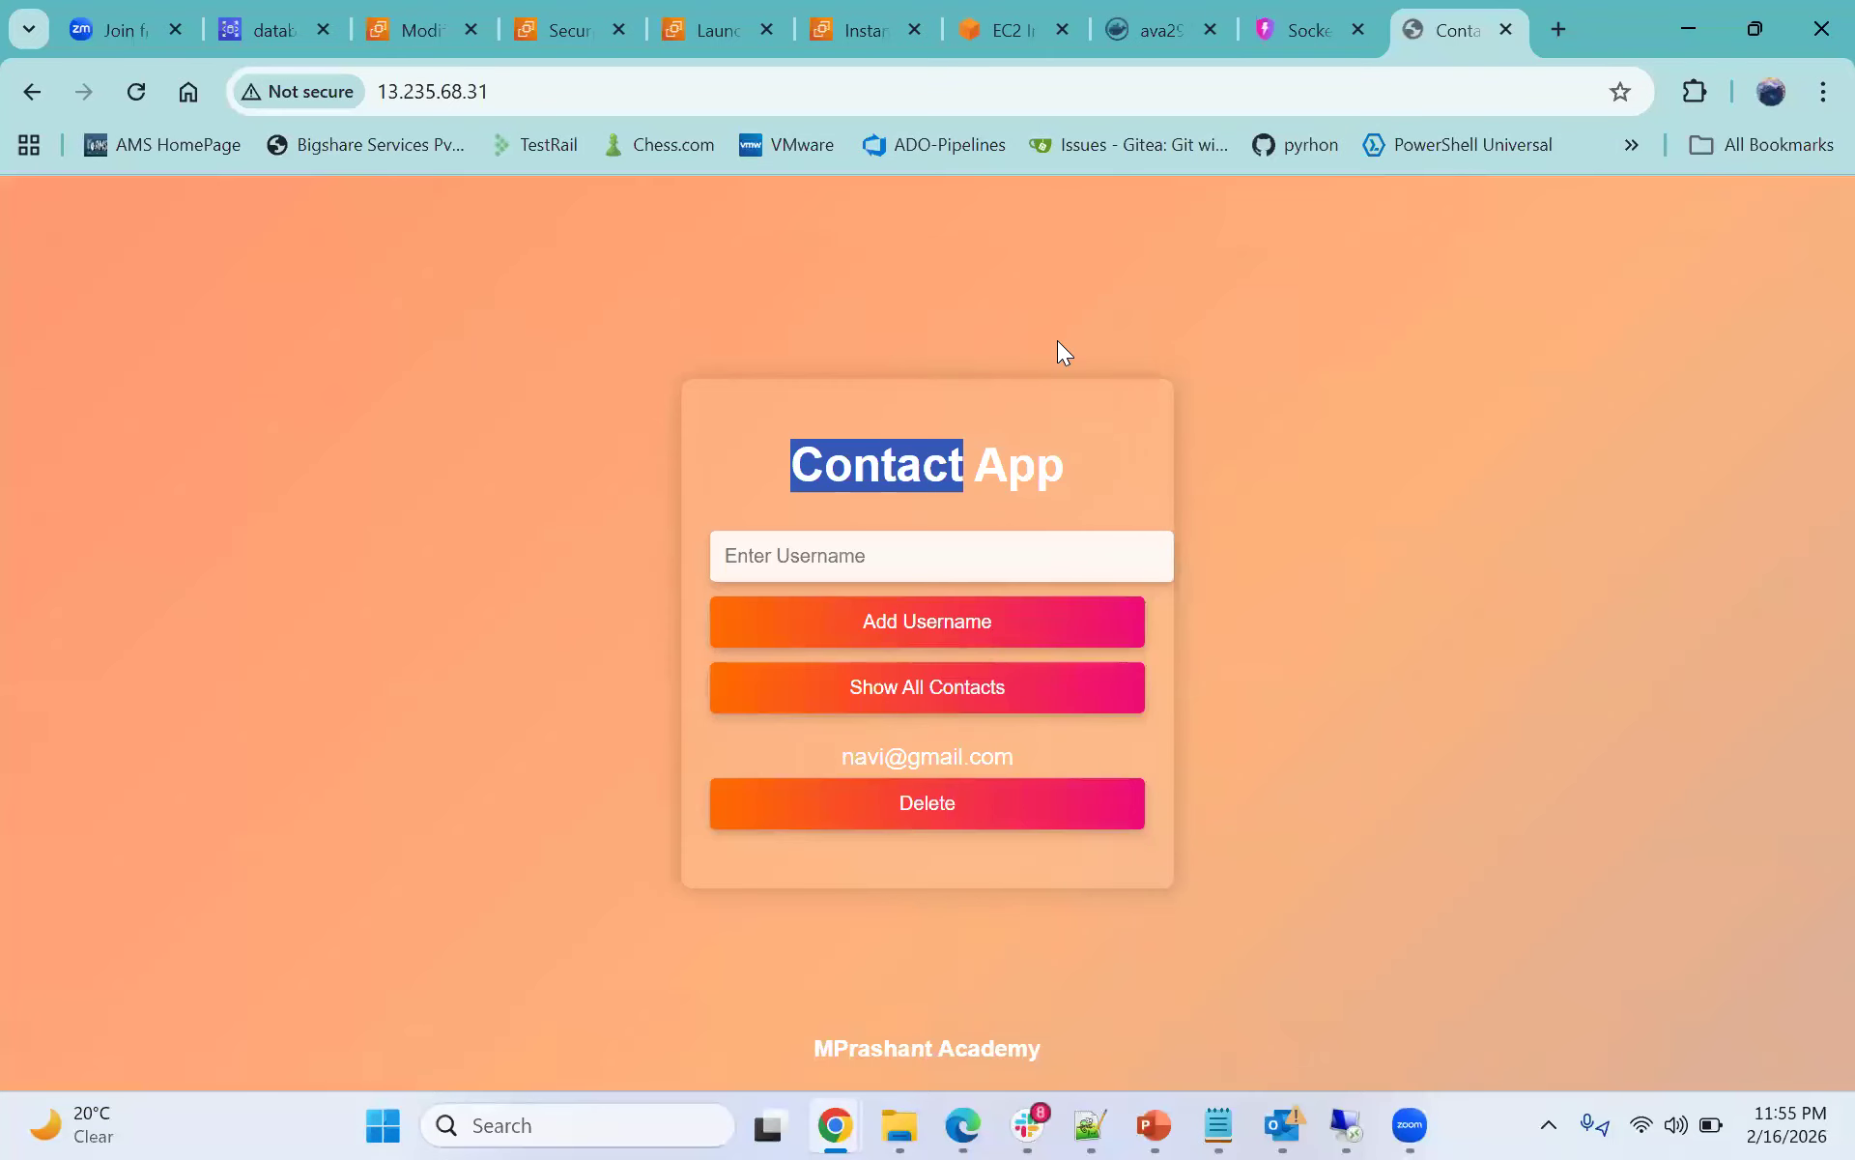
pyautogui.click(1028, 33)
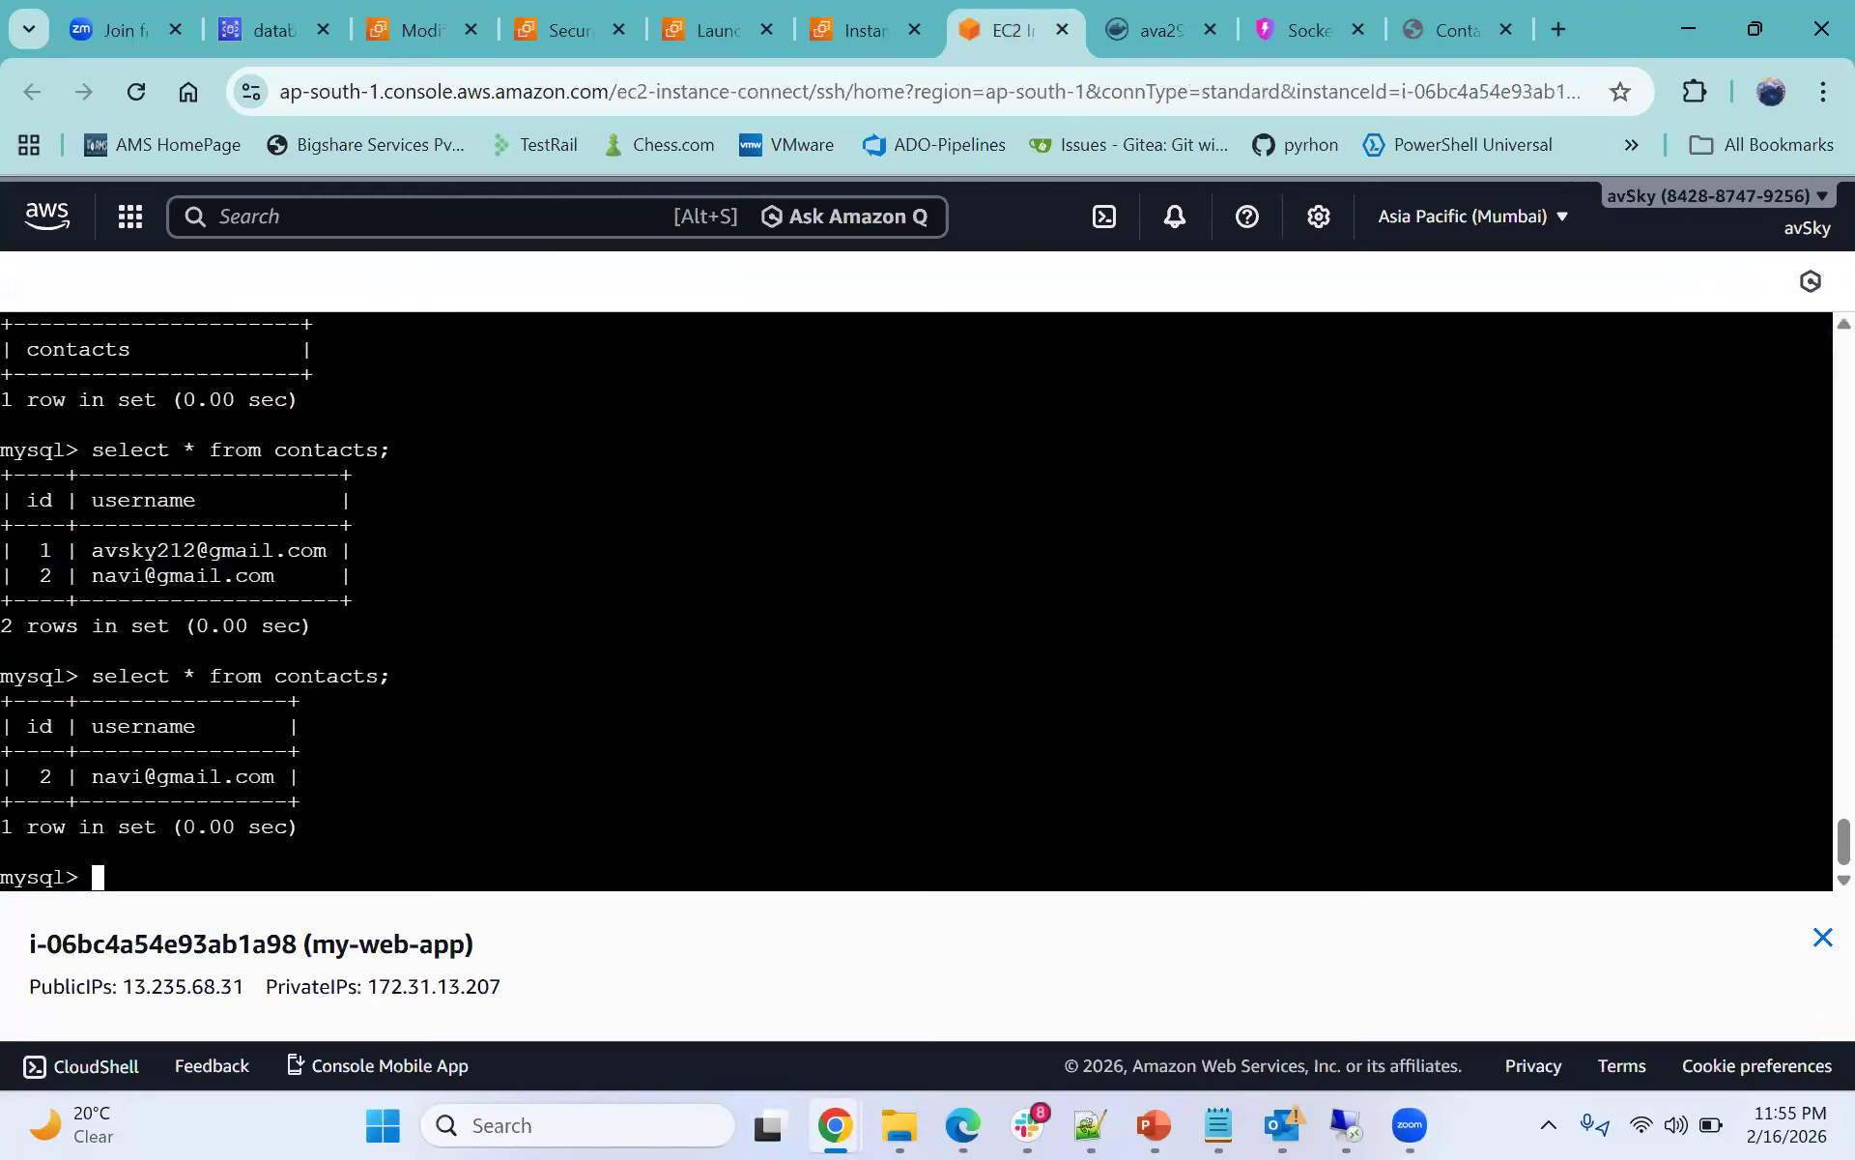
pyautogui.click(259, 29)
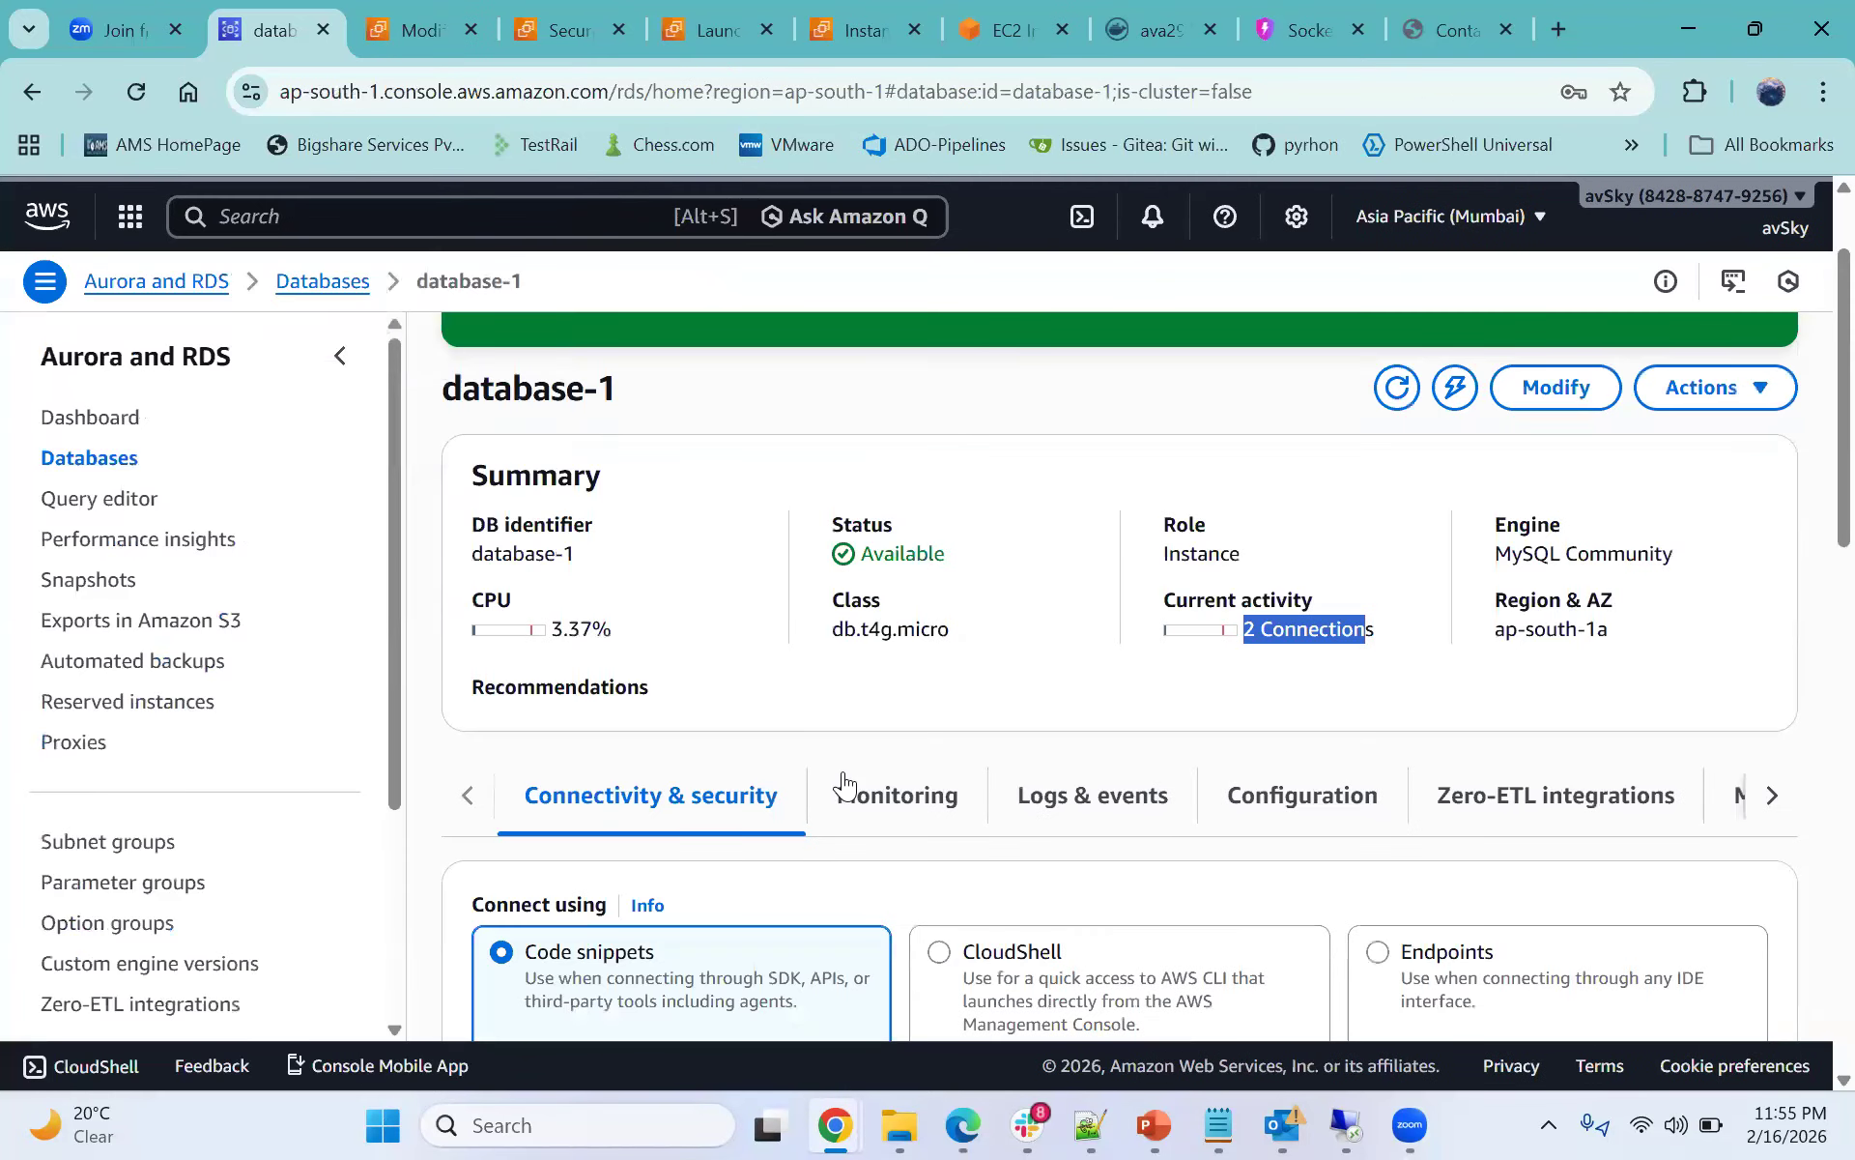
# - Open database-1's Monitoring tab and examine the BinLogDiskUsage, BurstBalance and CPU credit graphs
pyautogui.scroll(-3, 846, 782)
pyautogui.scroll(-3, 847, 783)
pyautogui.scroll(3, 819, 729)
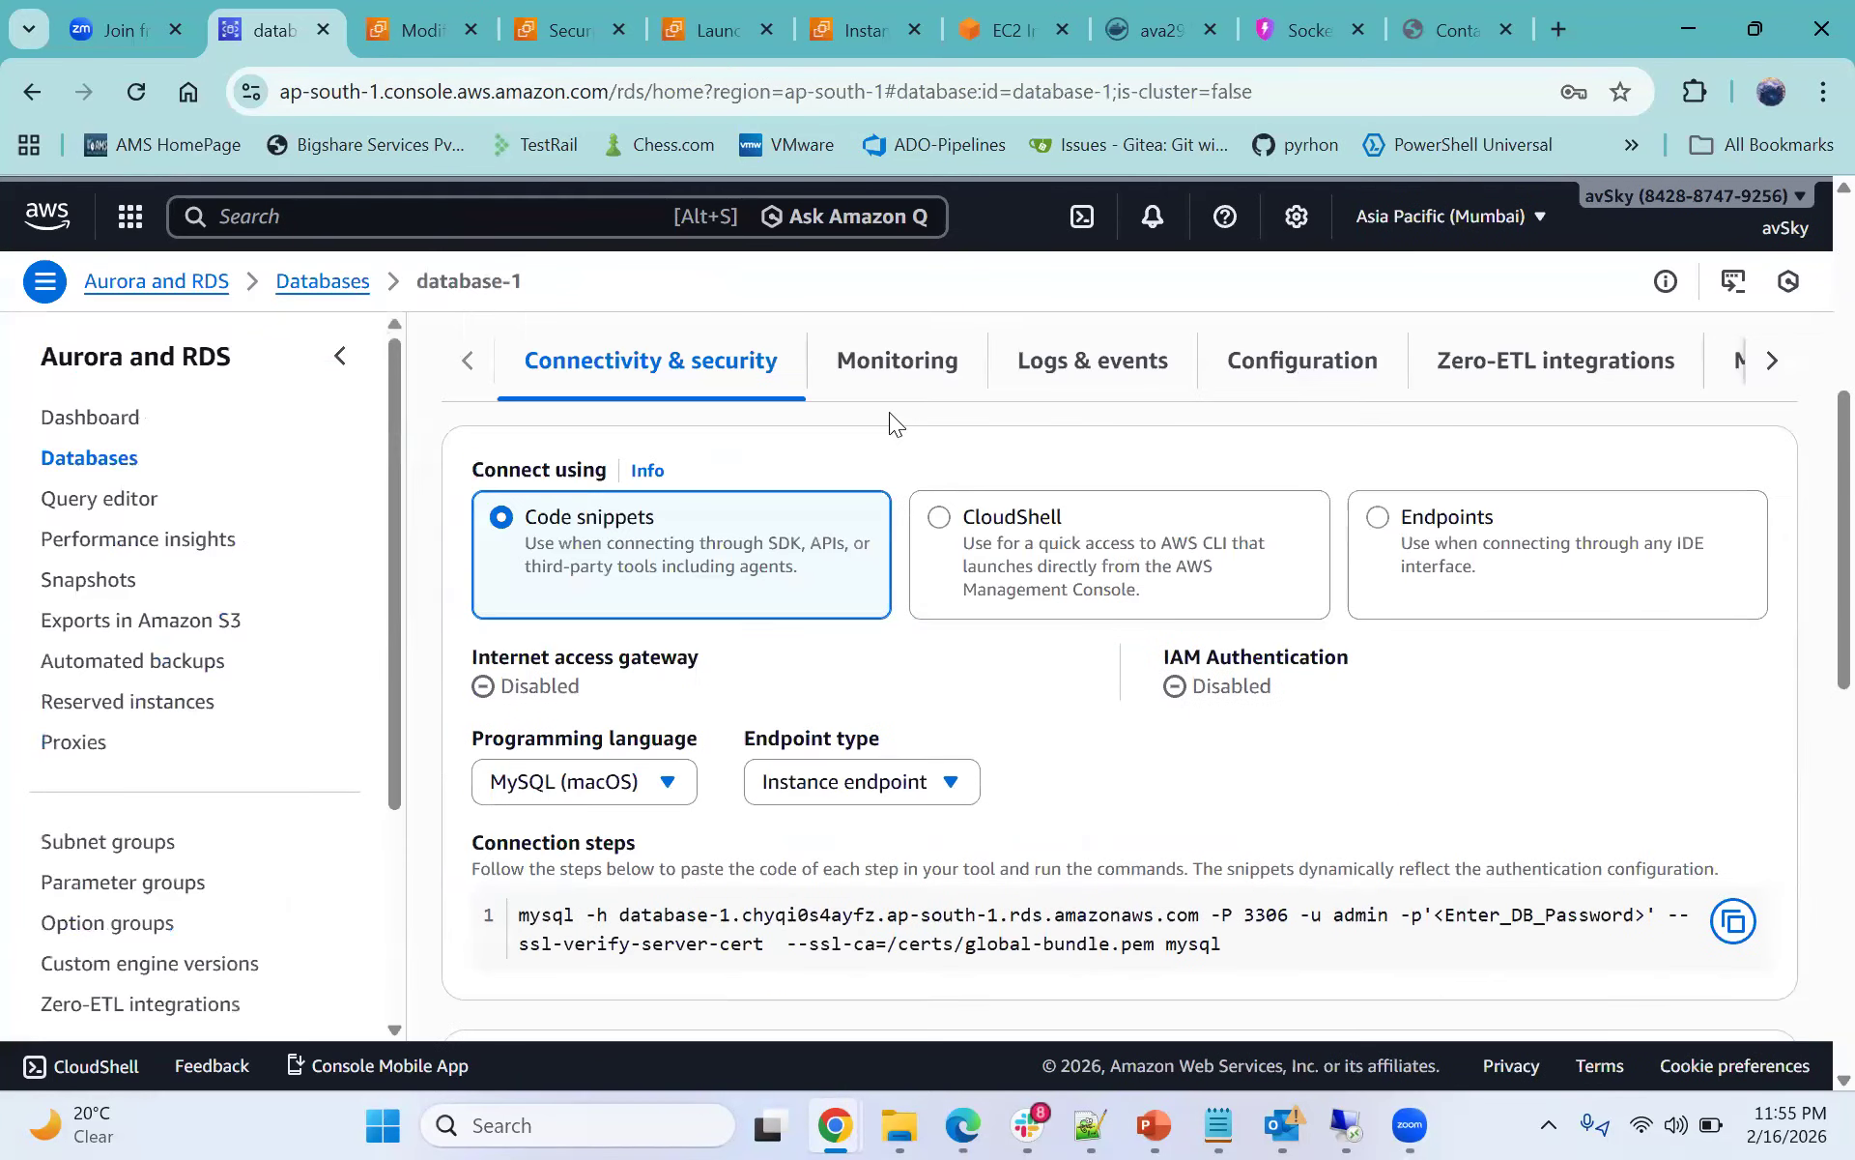
pyautogui.click(889, 396)
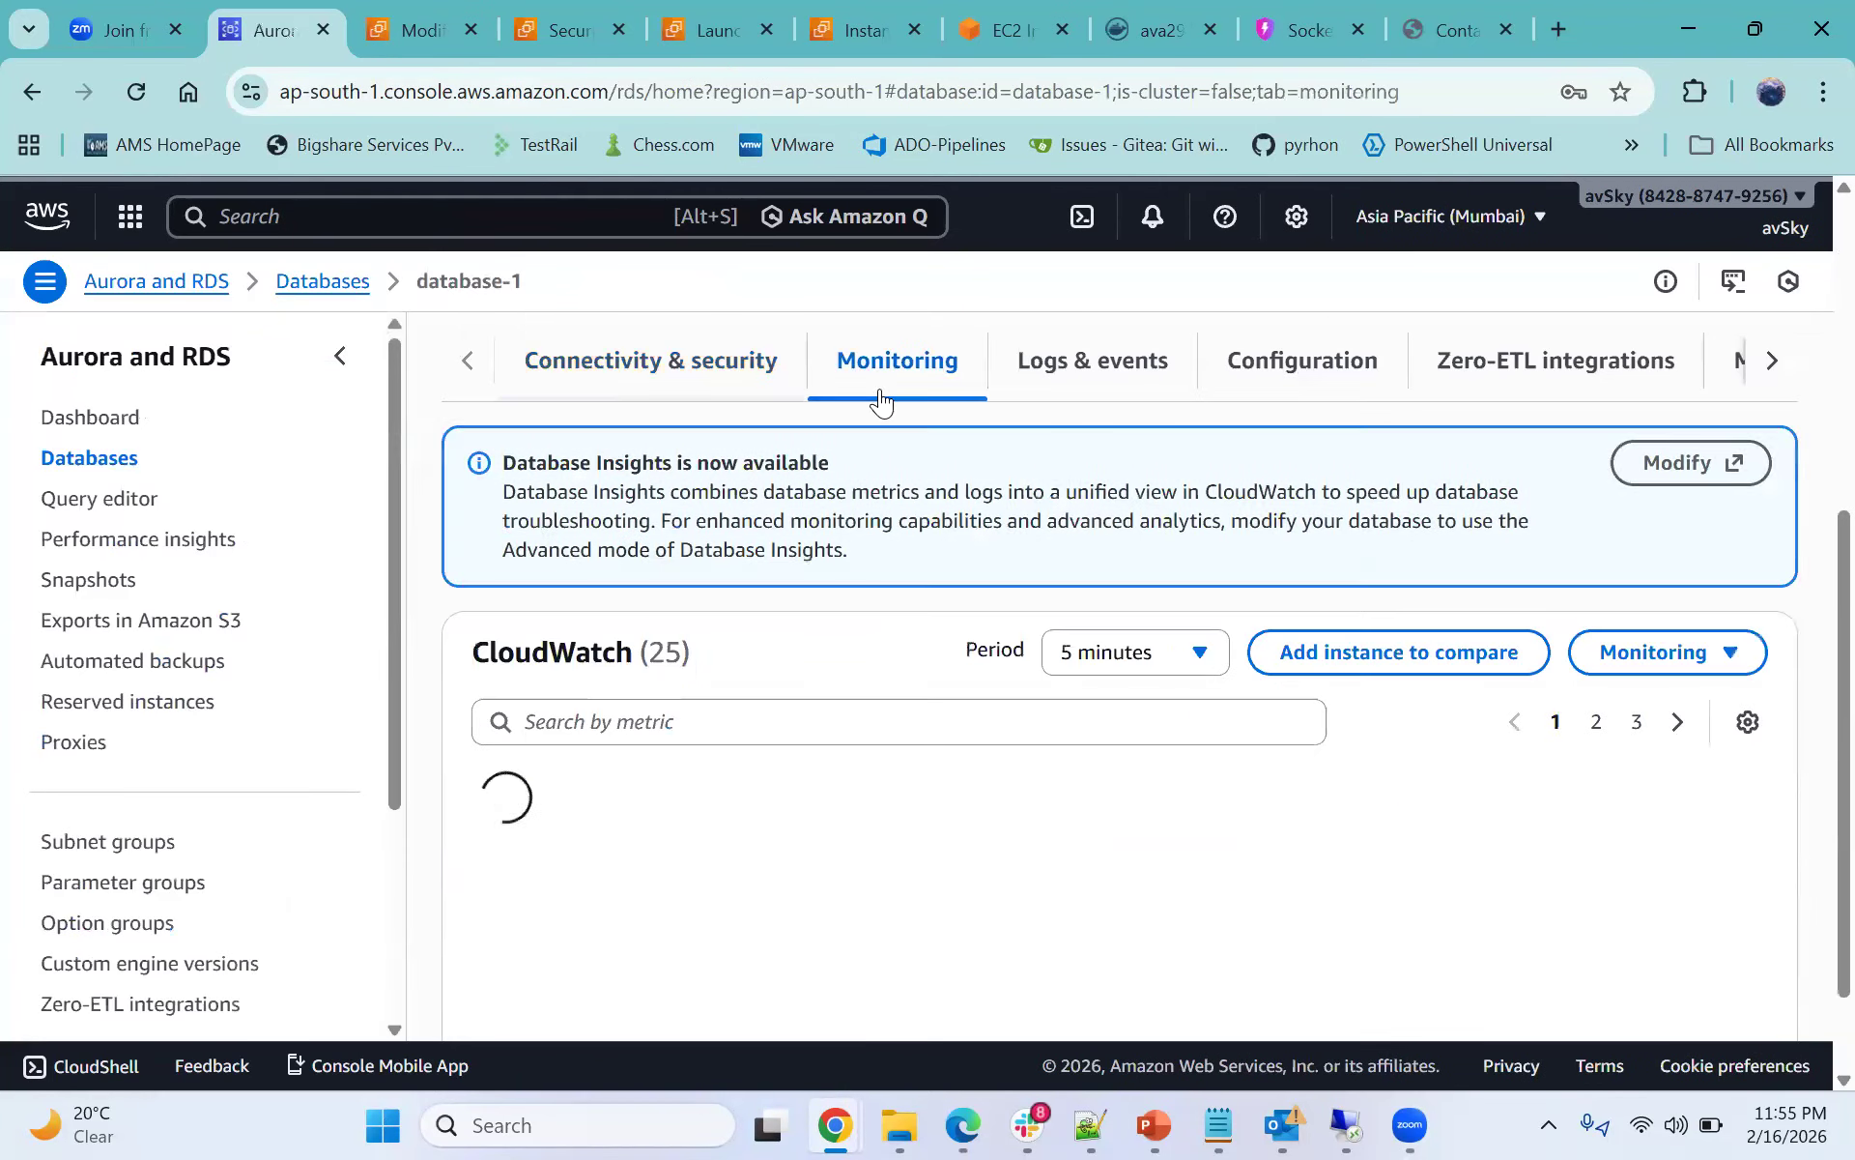
pyautogui.click(672, 386)
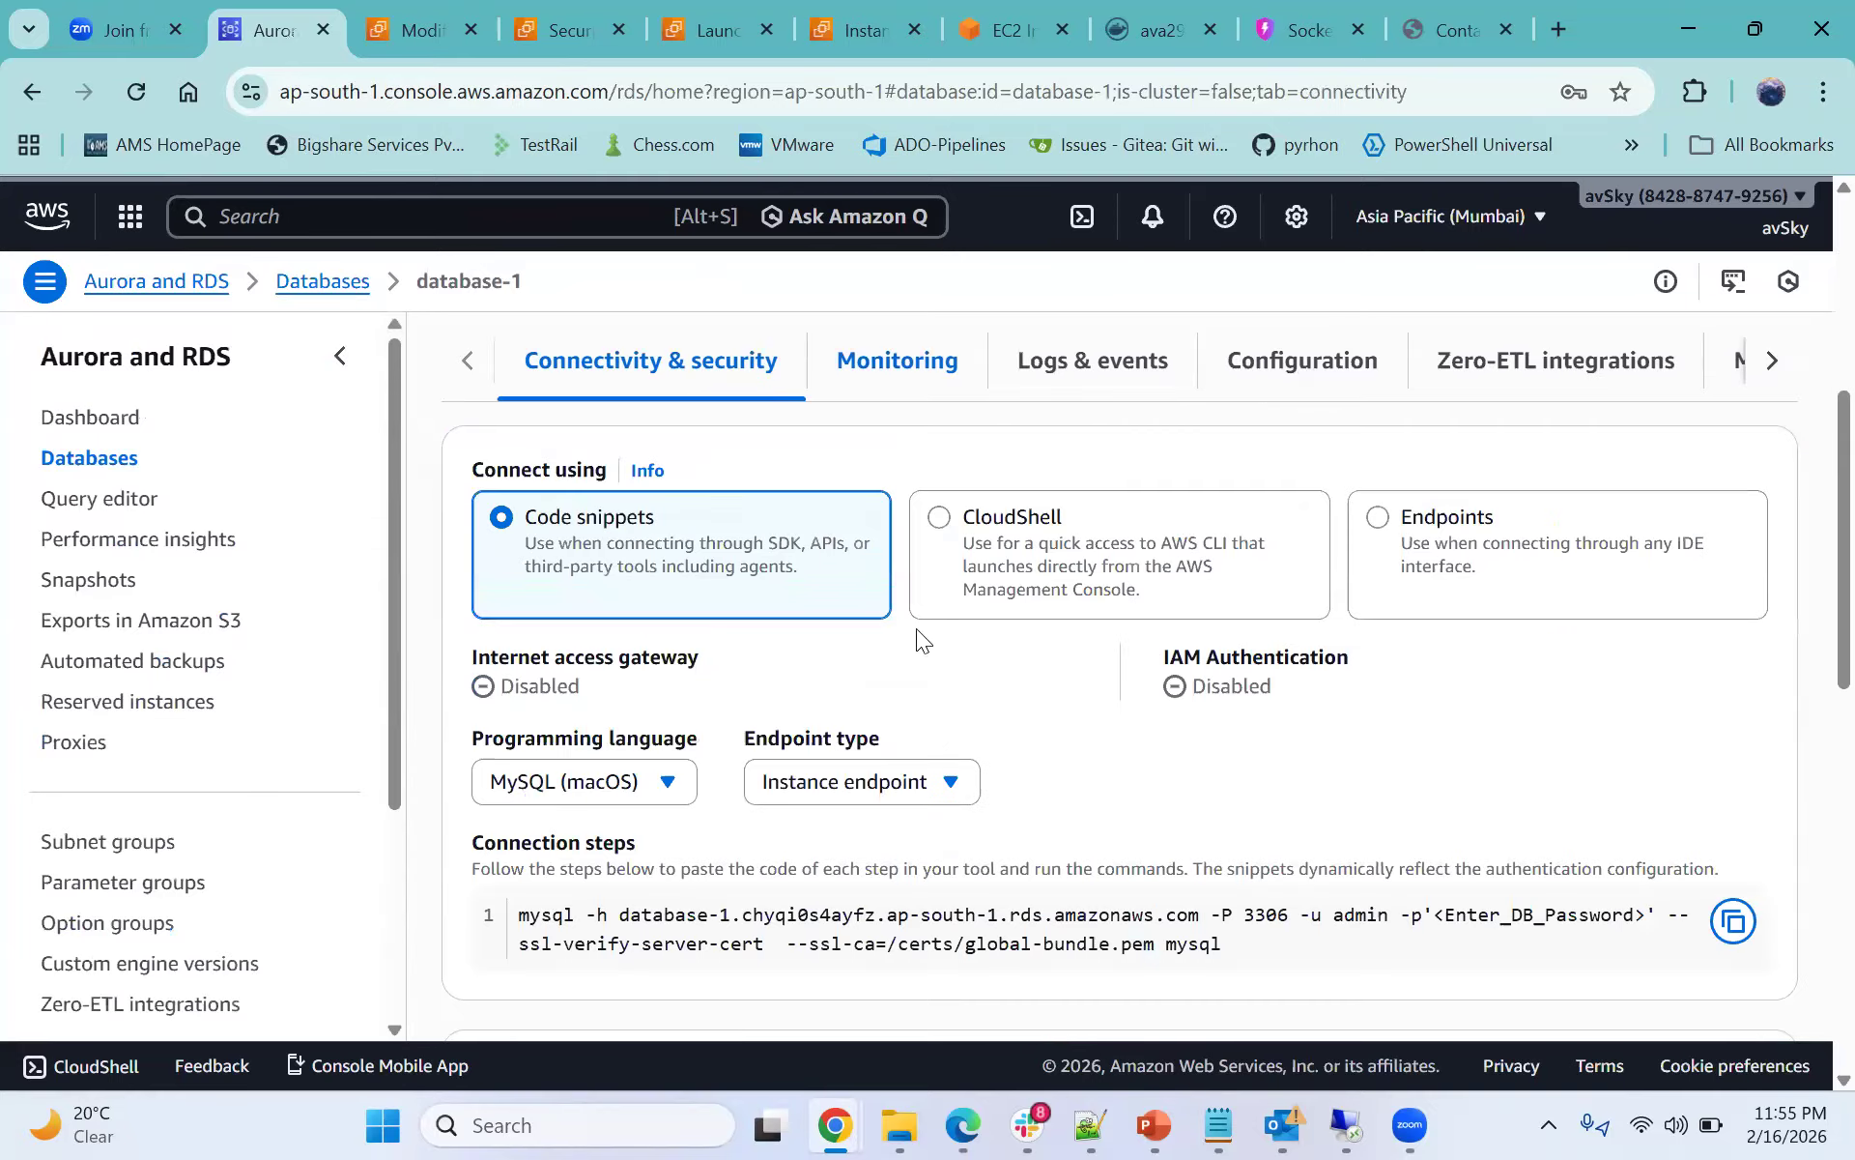
pyautogui.click(898, 361)
pyautogui.scroll(-5, 918, 680)
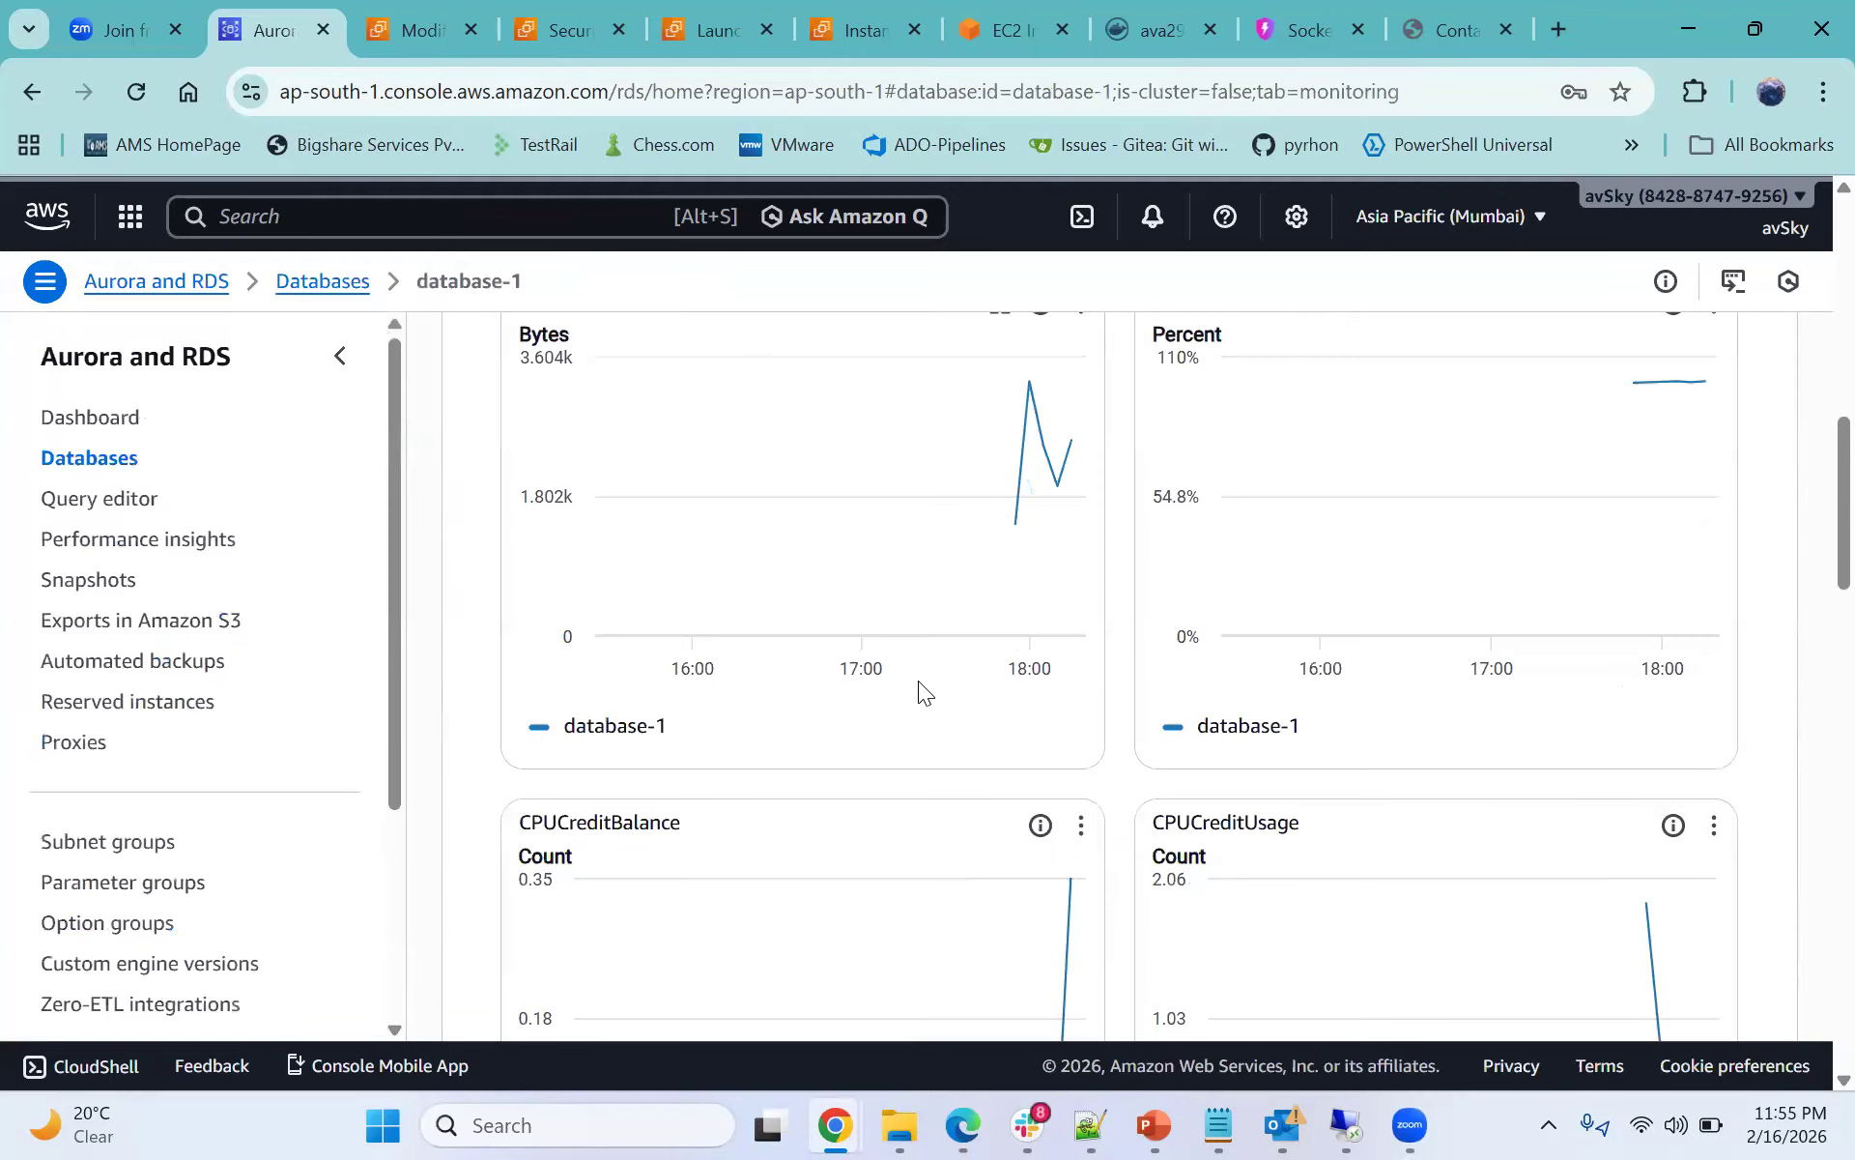
pyautogui.scroll(1, 918, 680)
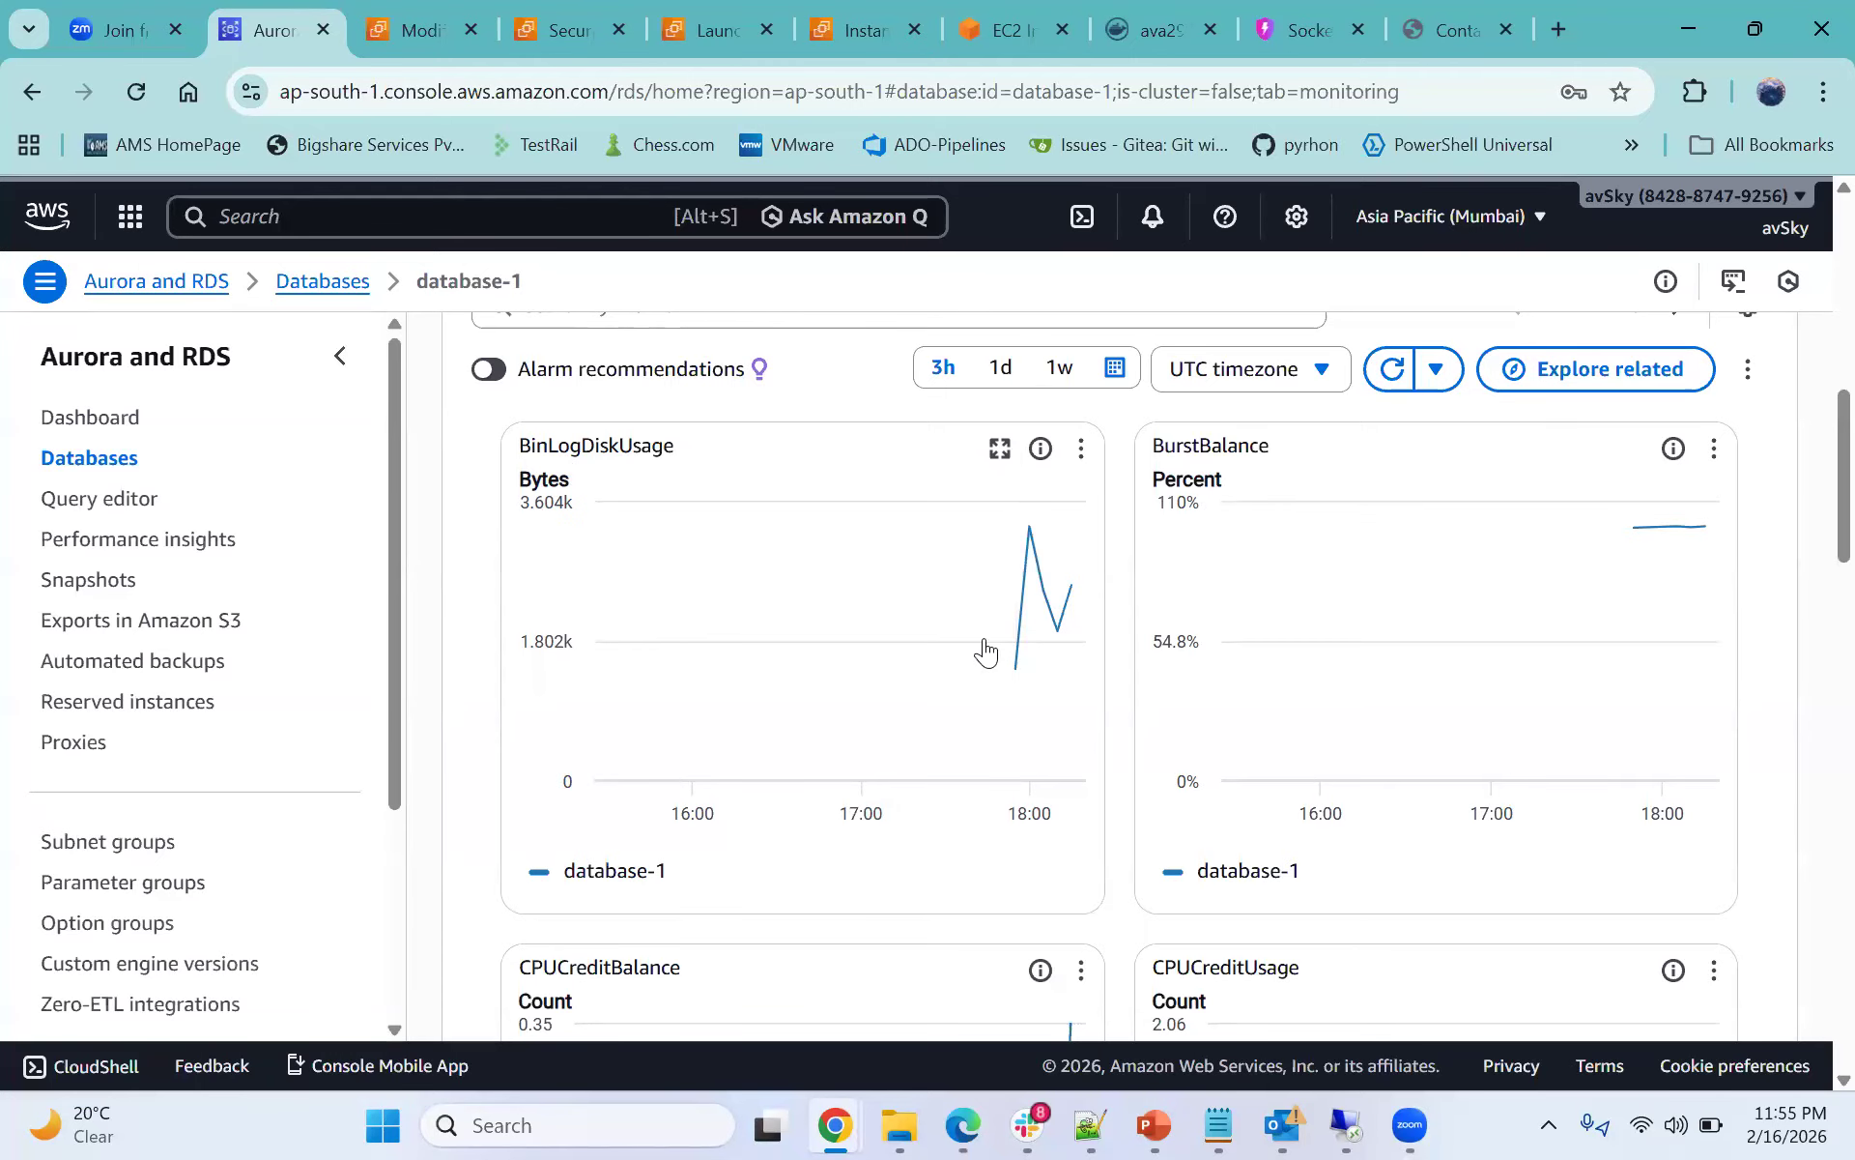
pyautogui.moveTo(1031, 555)
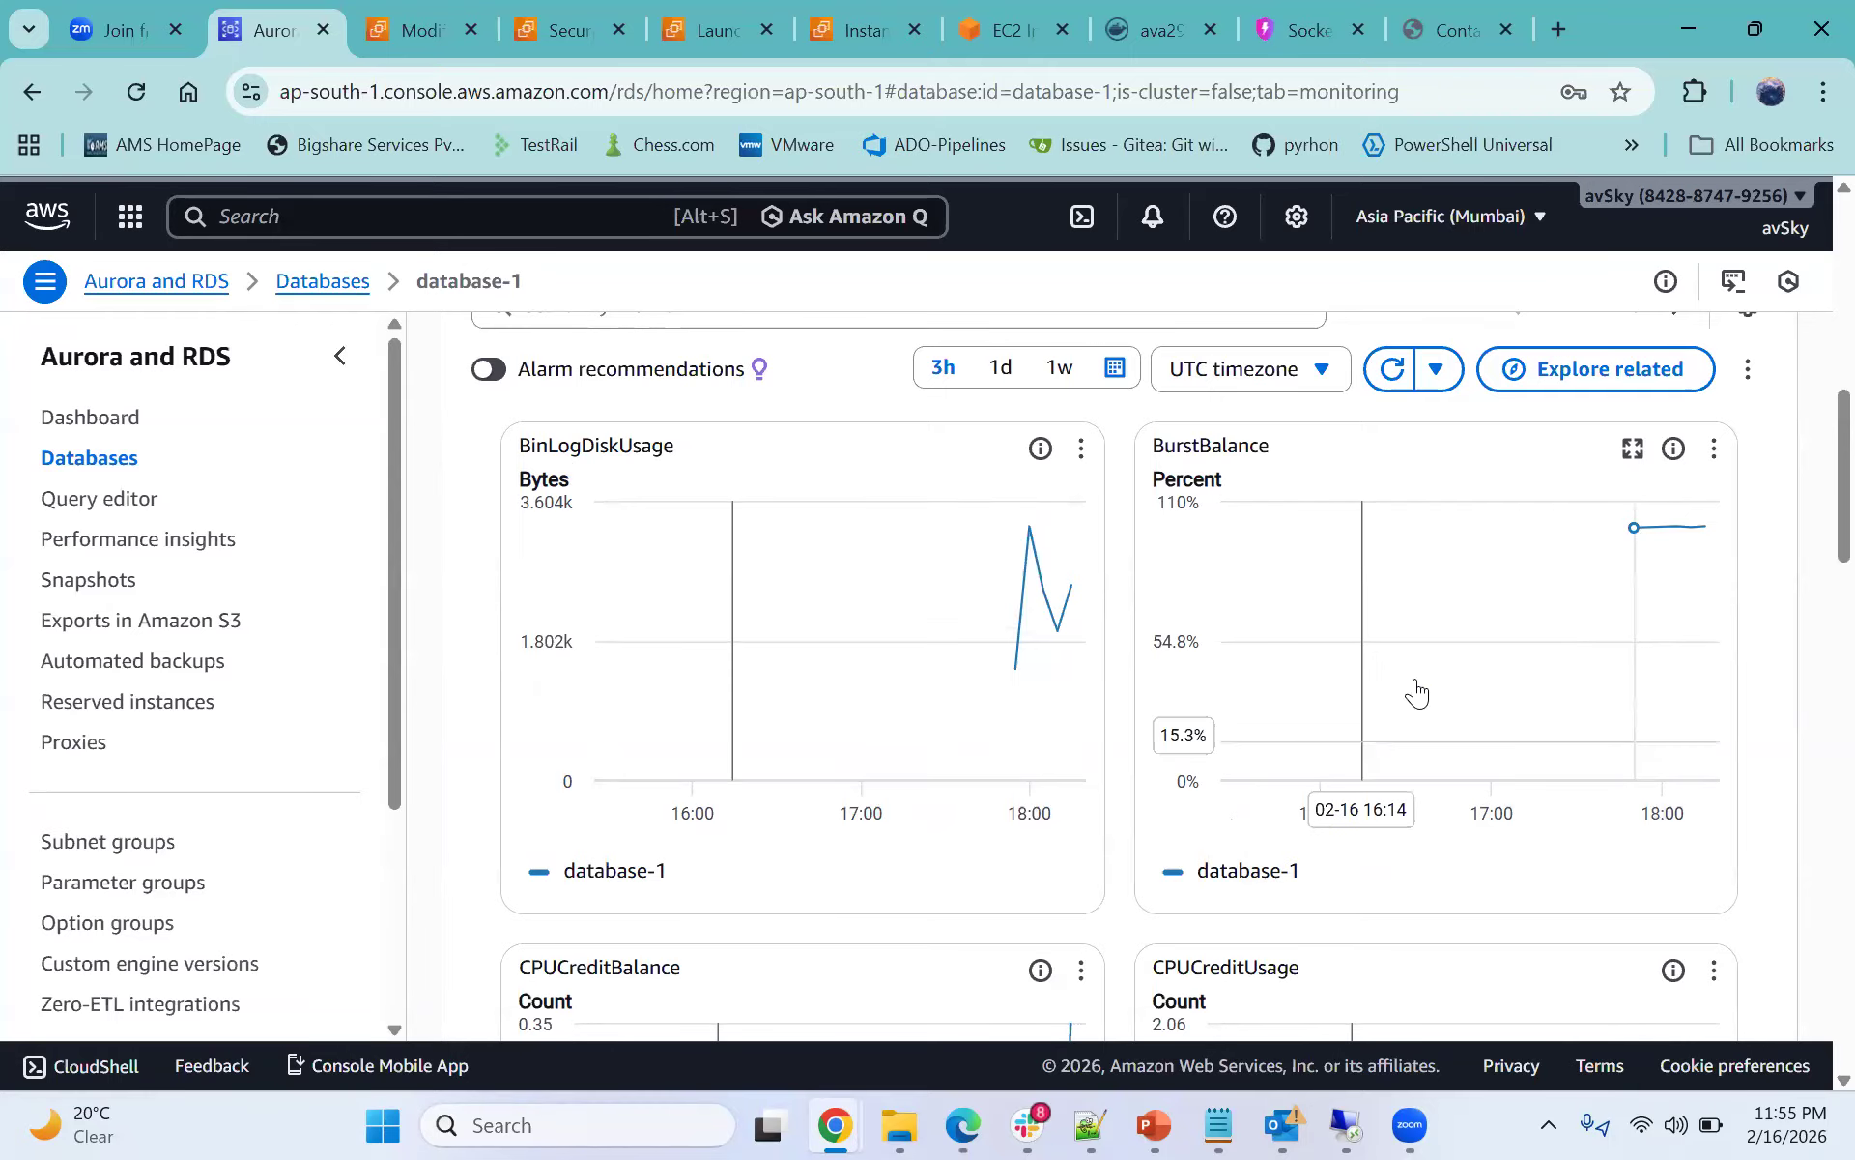
pyautogui.moveTo(1634, 534)
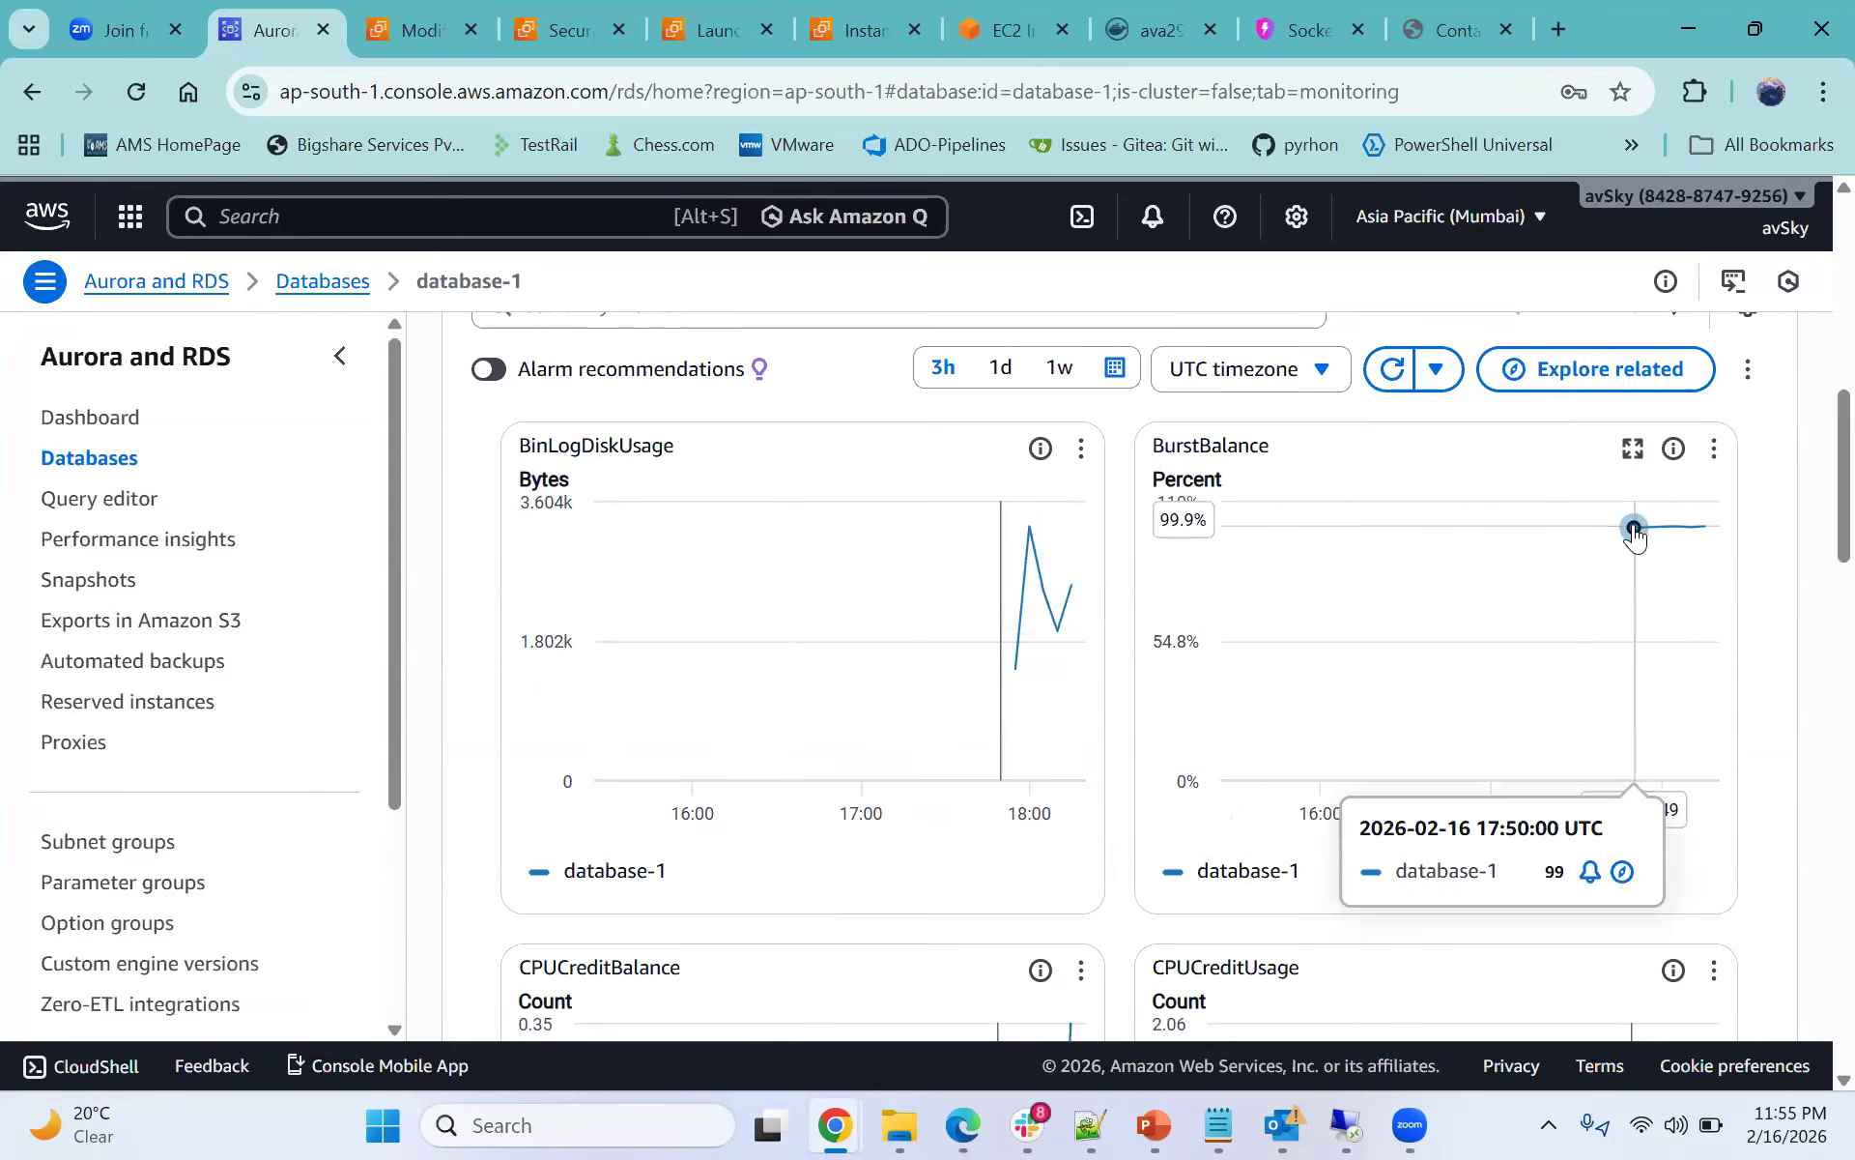
pyautogui.scroll(-3, 1600, 566)
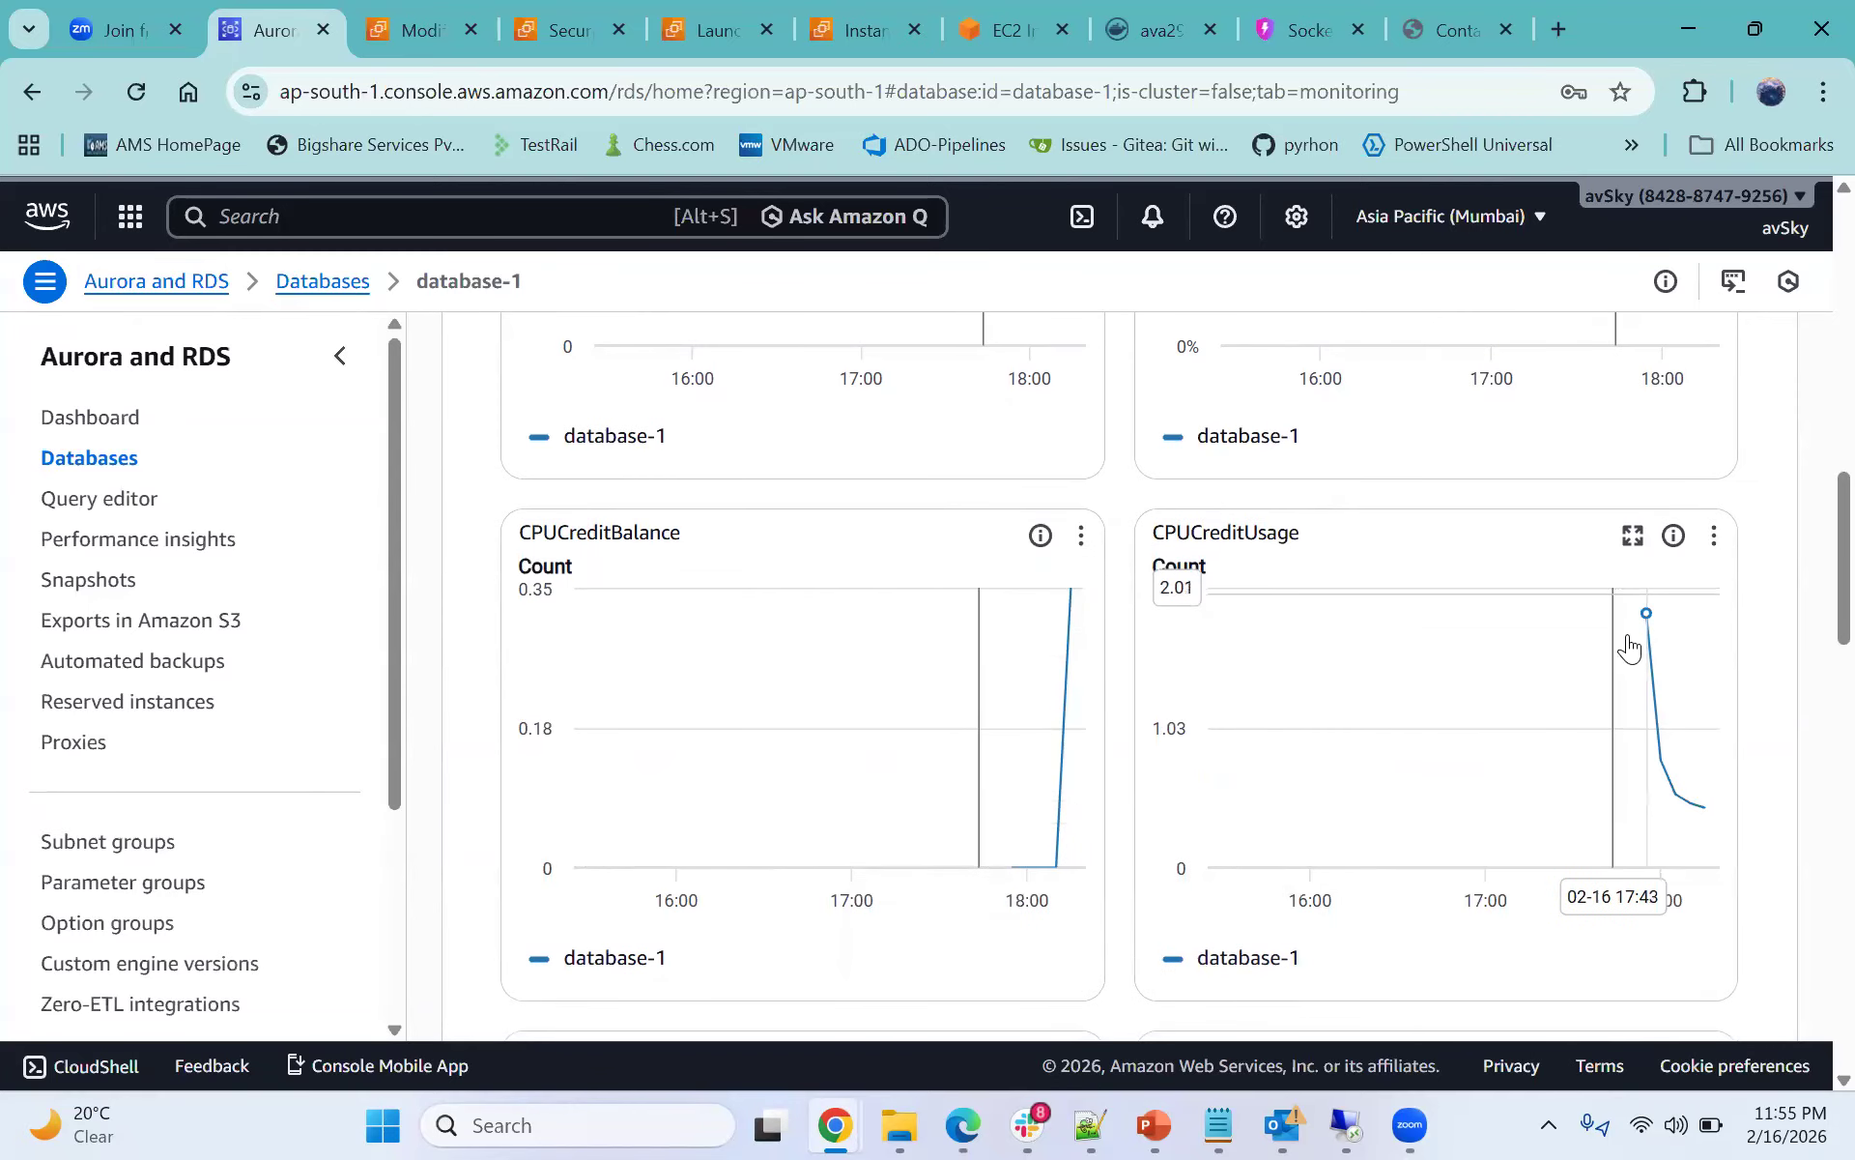
pyautogui.scroll(-3, 1421, 763)
pyautogui.scroll(-2, 1076, 745)
pyautogui.scroll(5, 1250, 758)
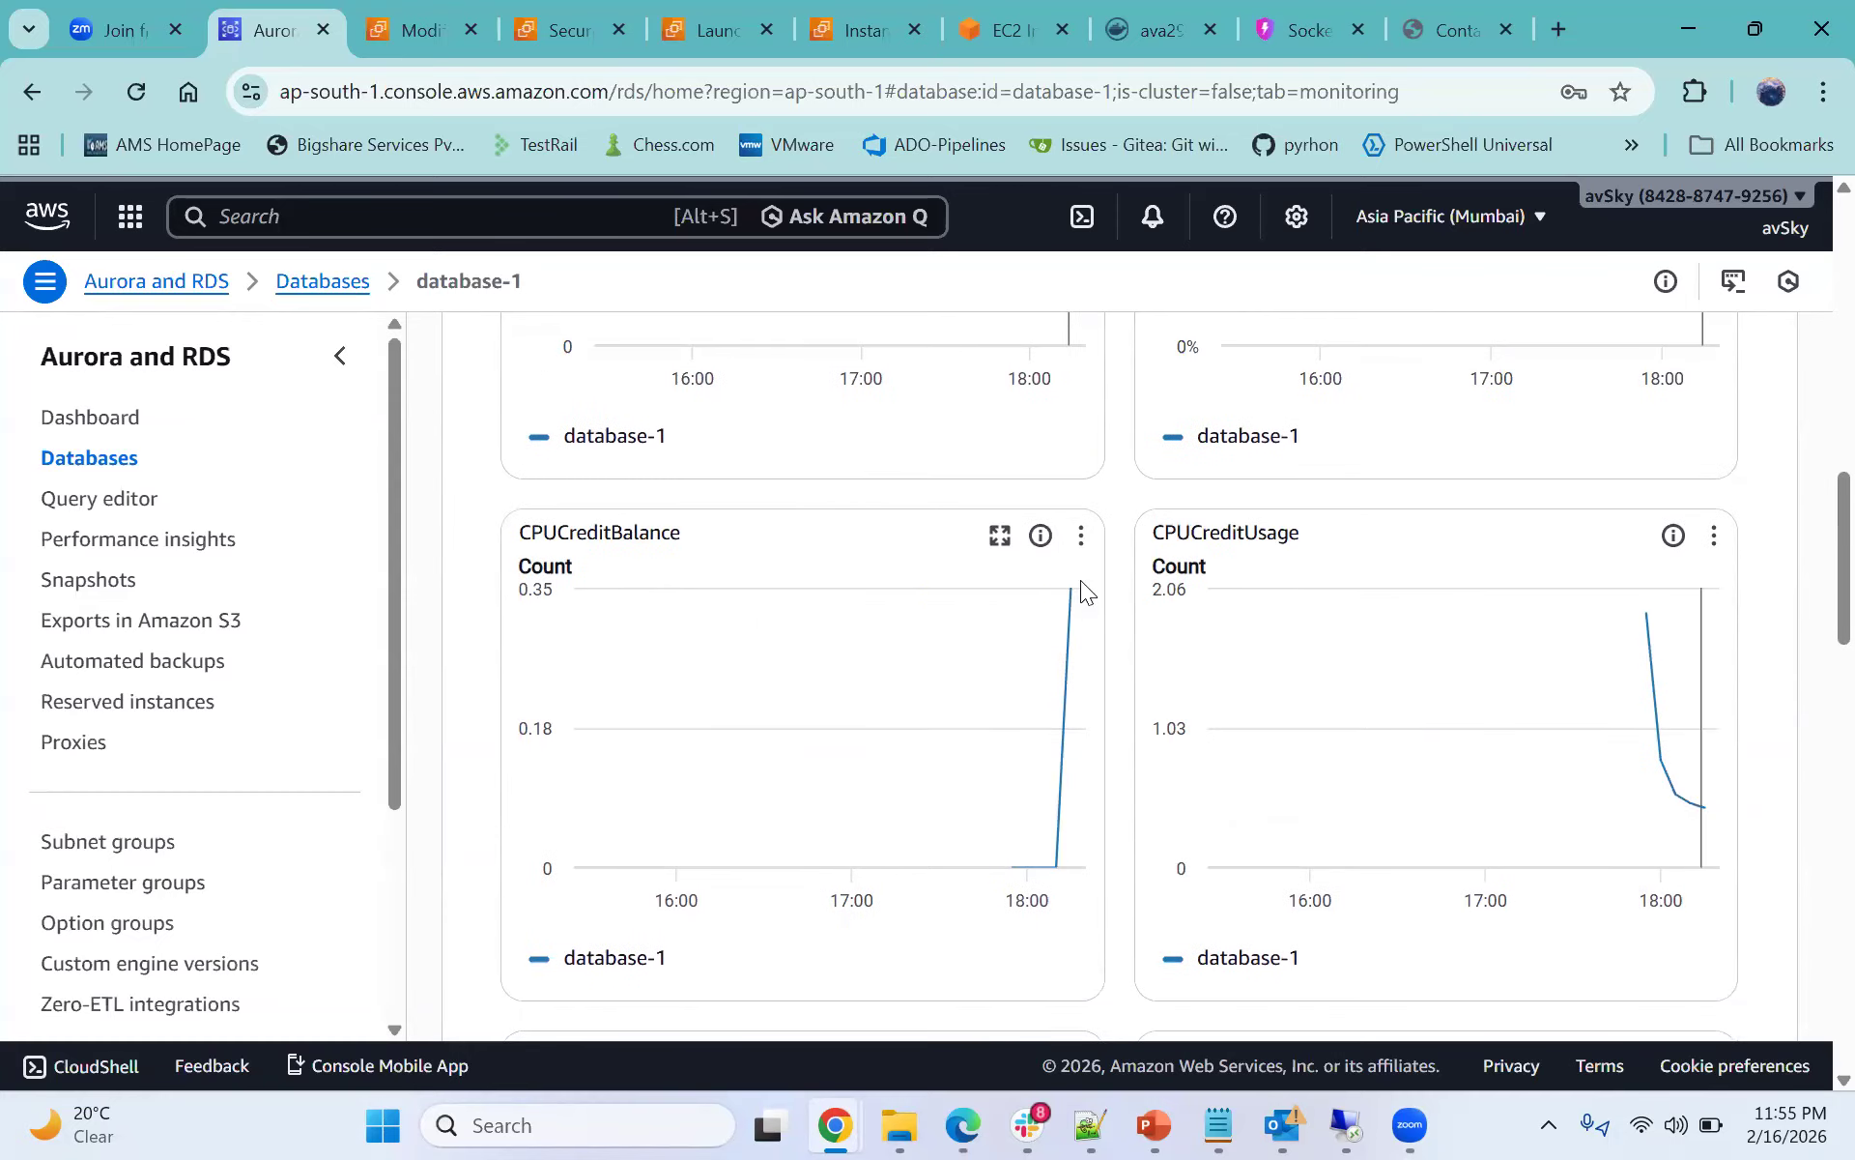
pyautogui.moveTo(1693, 792)
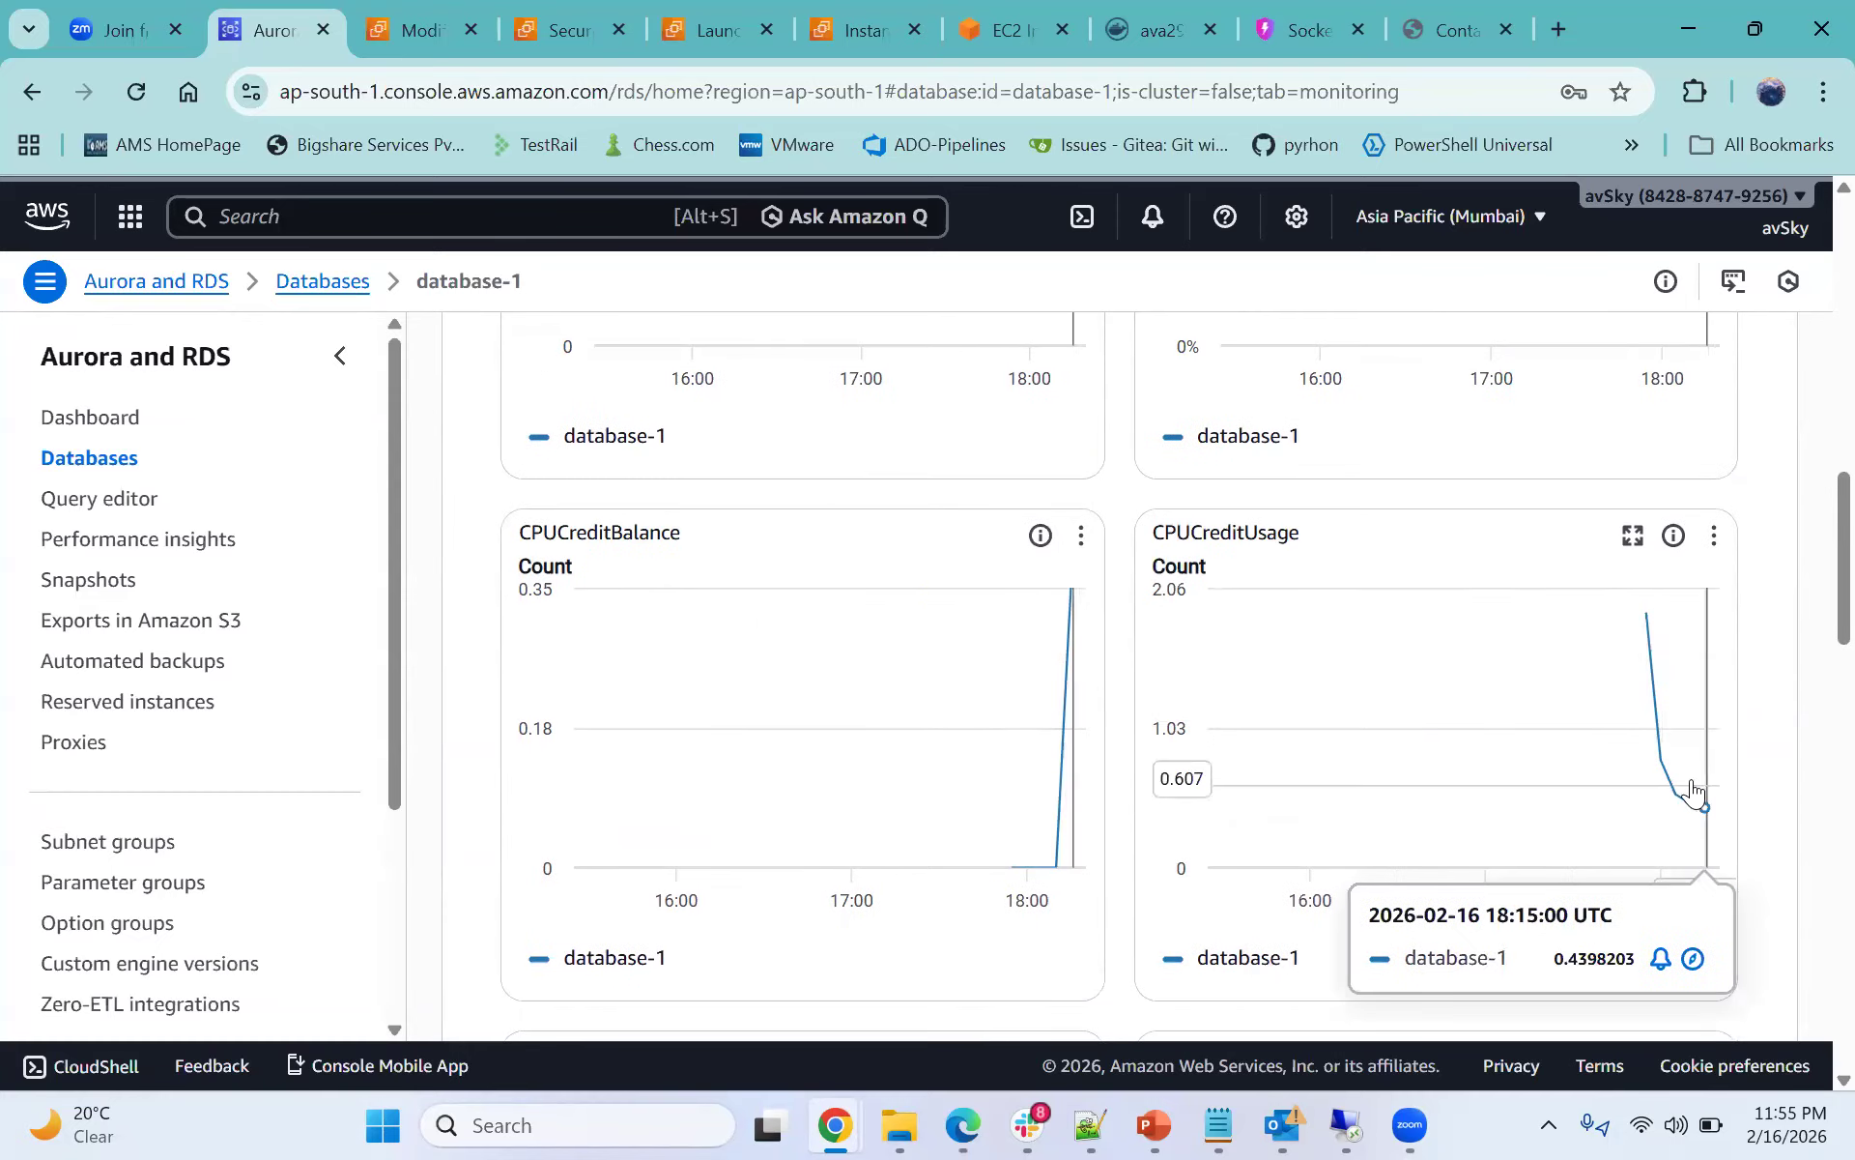
# - Examine the CPU utilization, database connections, disk queue, EBS balance and freeable memory graphs
pyautogui.scroll(-3, 1691, 791)
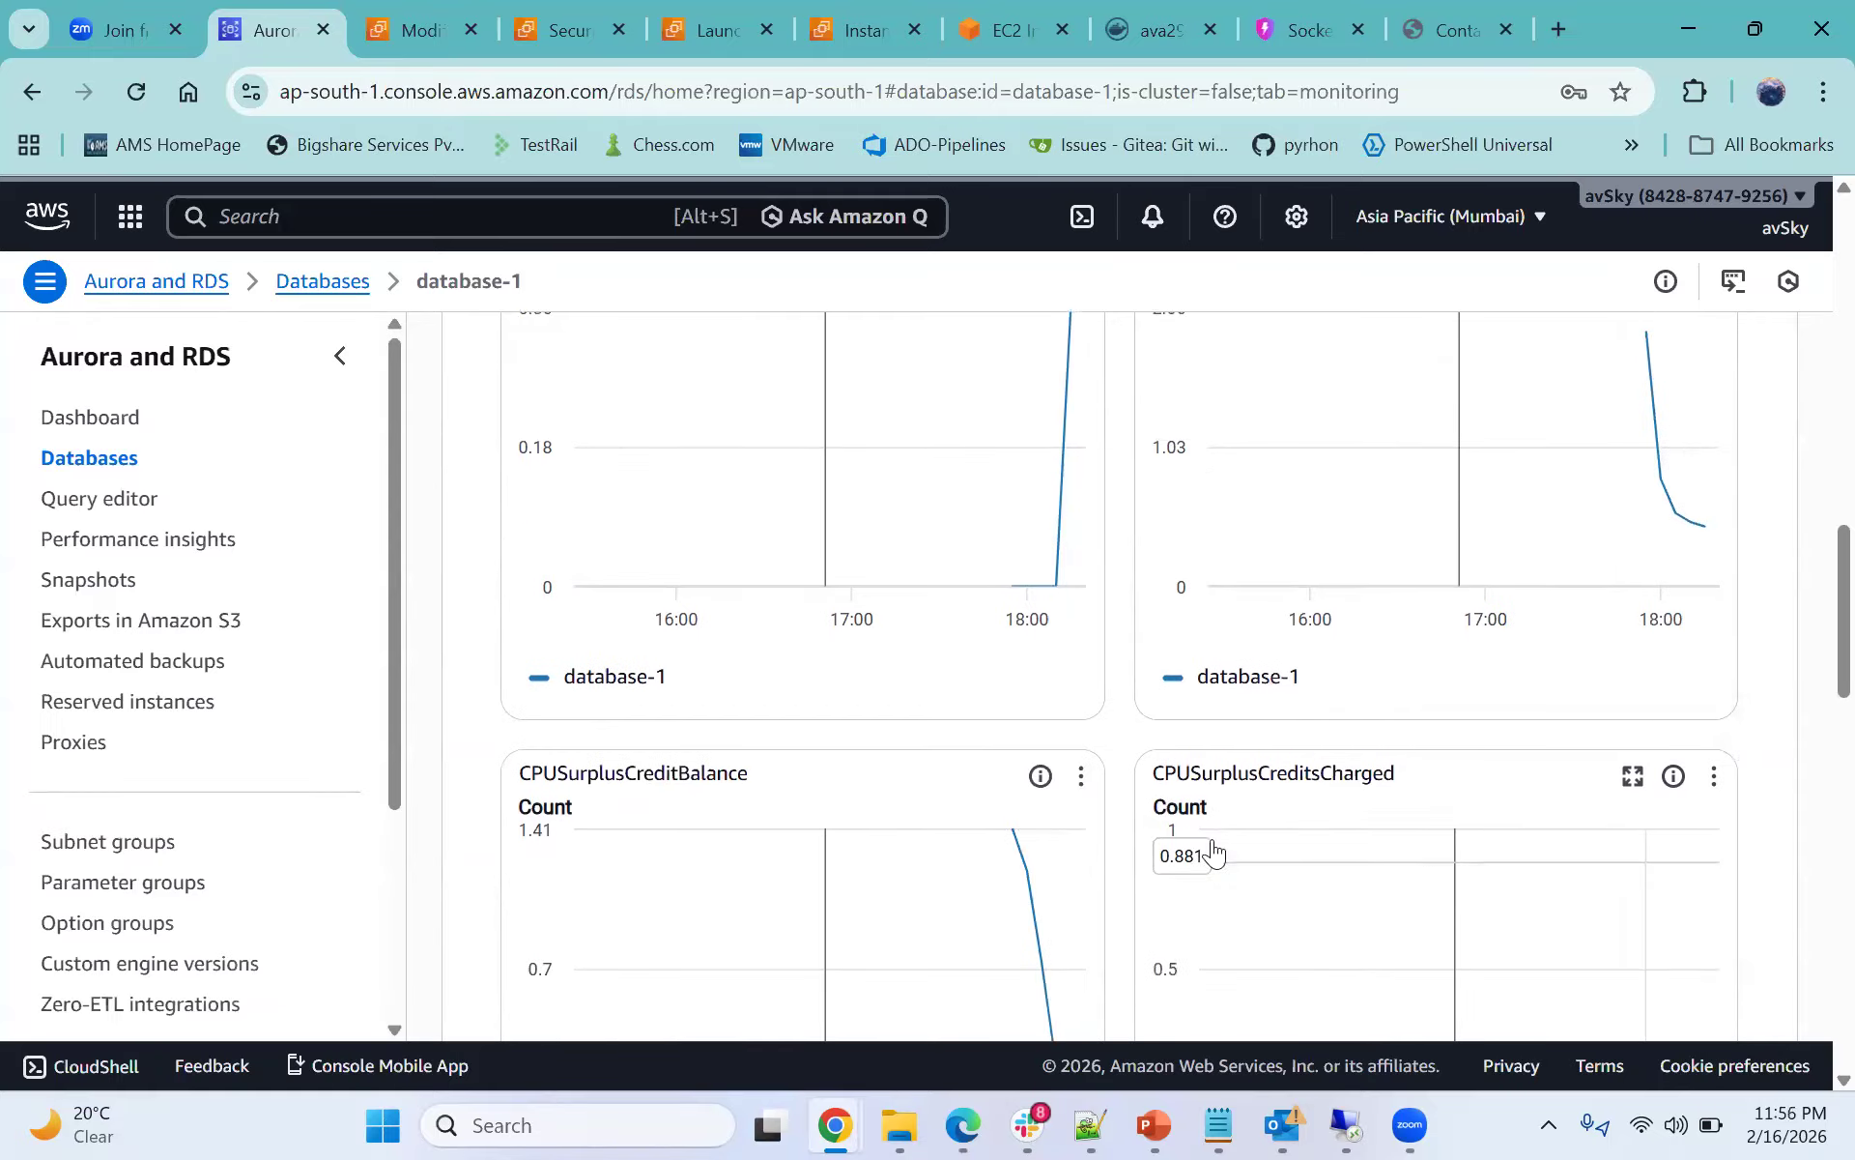
pyautogui.scroll(-7, 1025, 771)
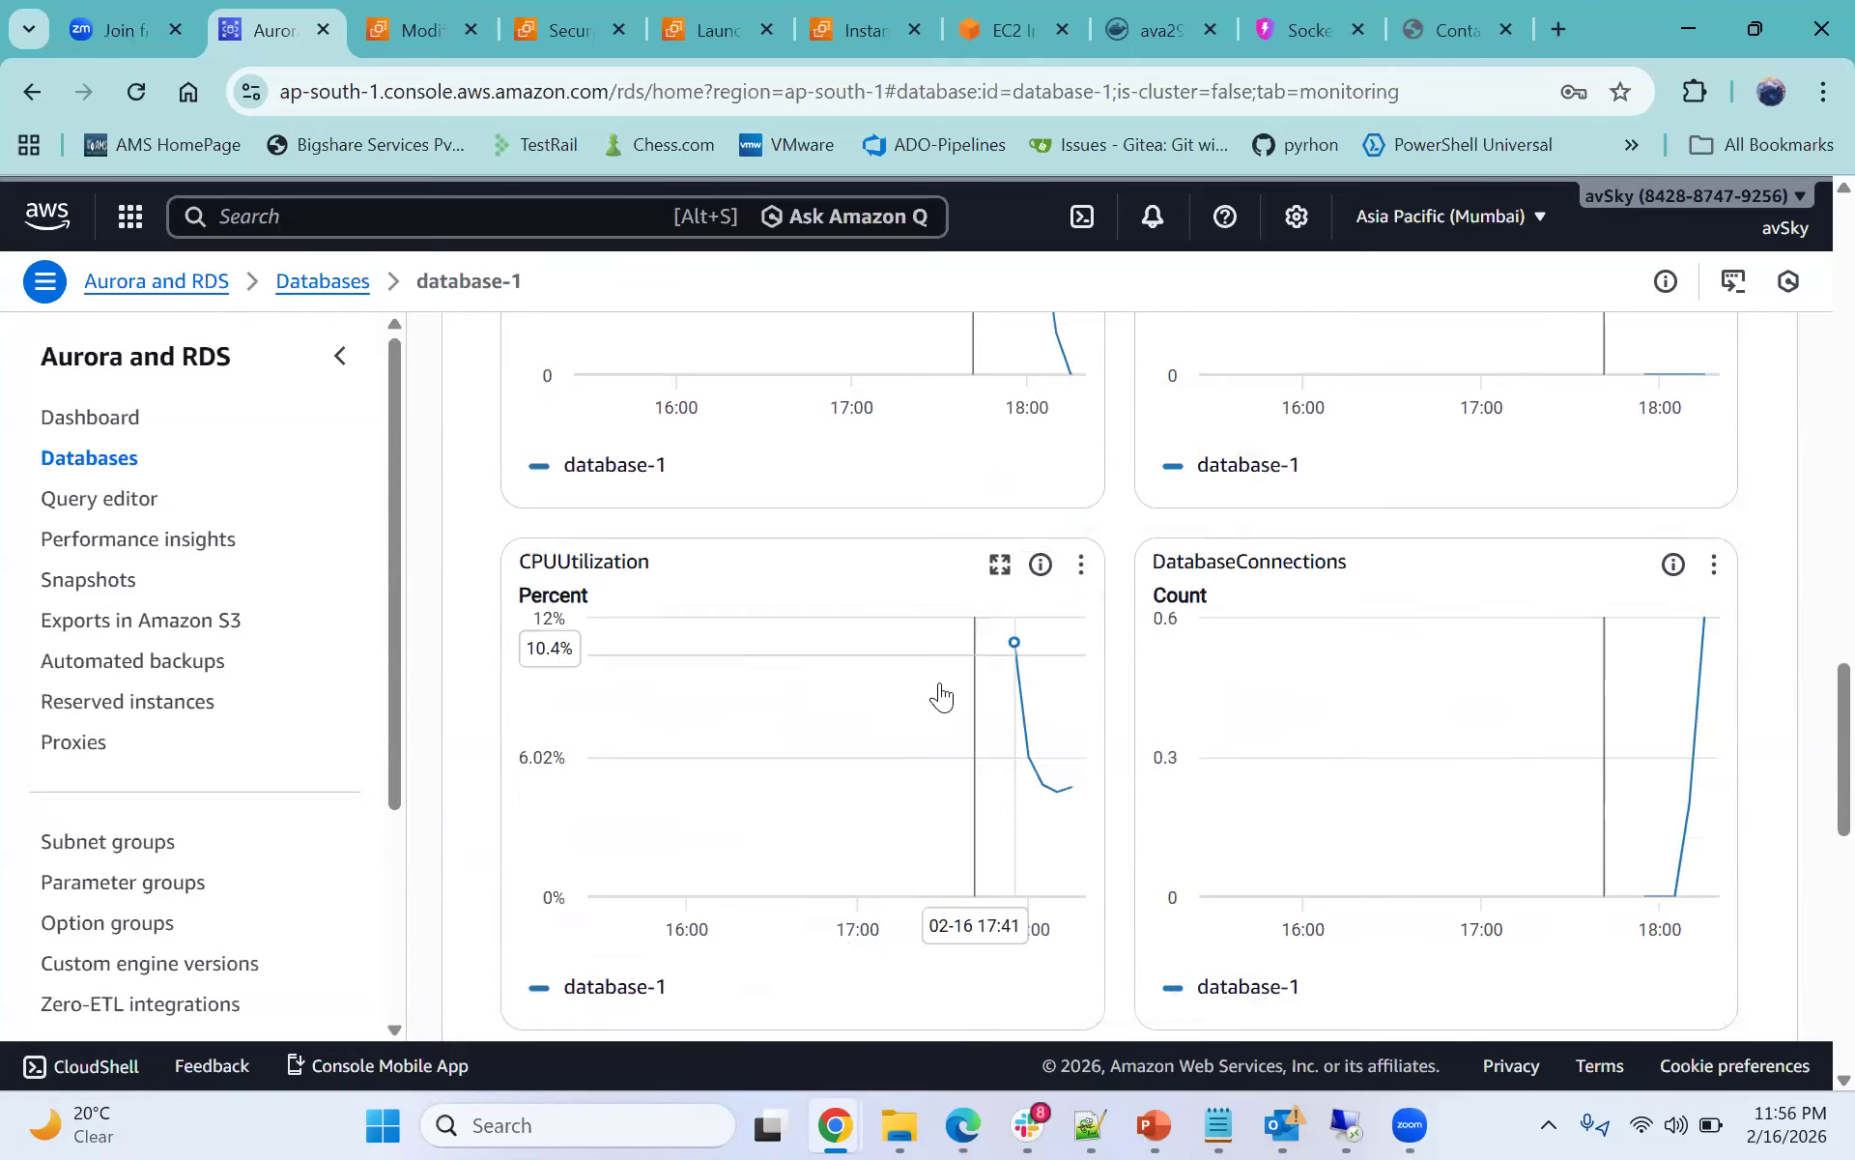
pyautogui.scroll(-1, 1272, 696)
pyautogui.scroll(-5, 903, 804)
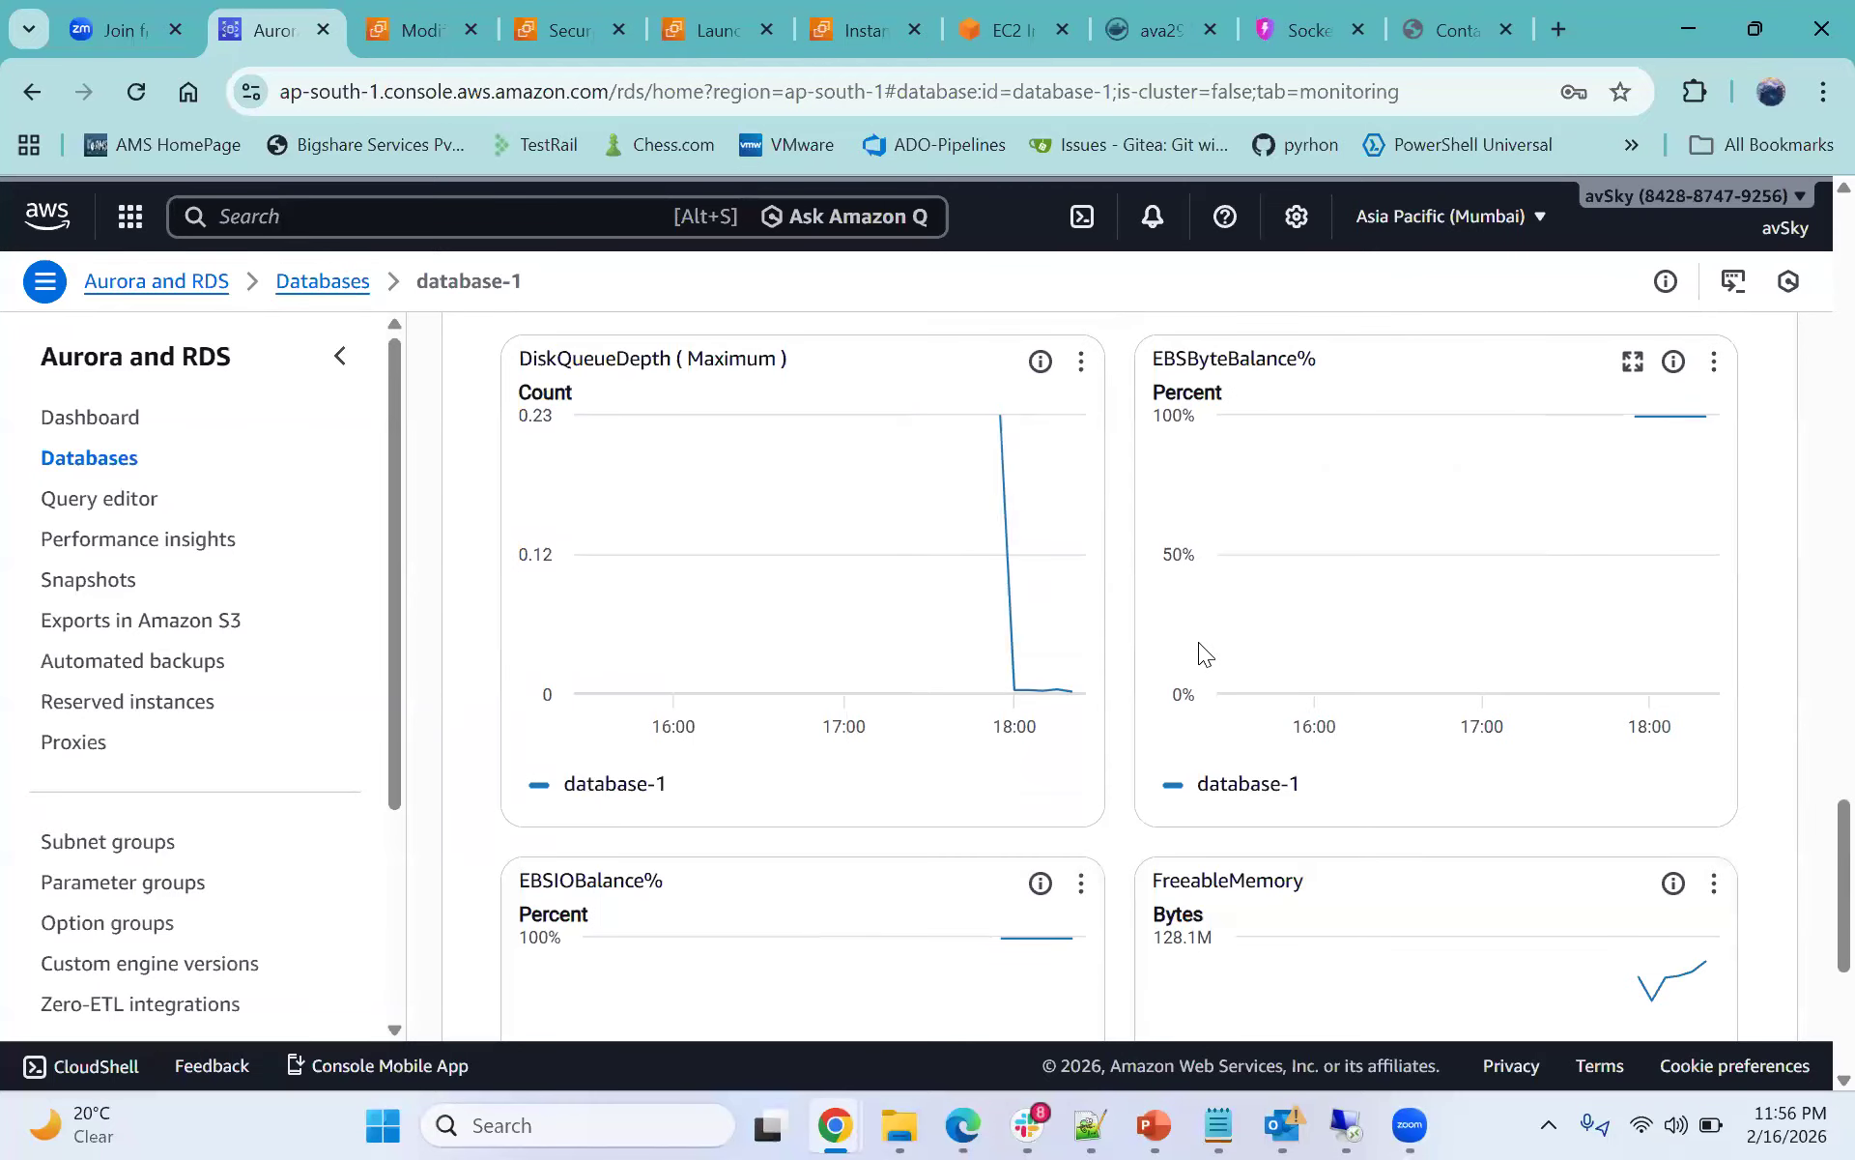
pyautogui.moveTo(1146, 363); pyautogui.dragTo(1186, 367)
pyautogui.scroll(1, 1450, 782)
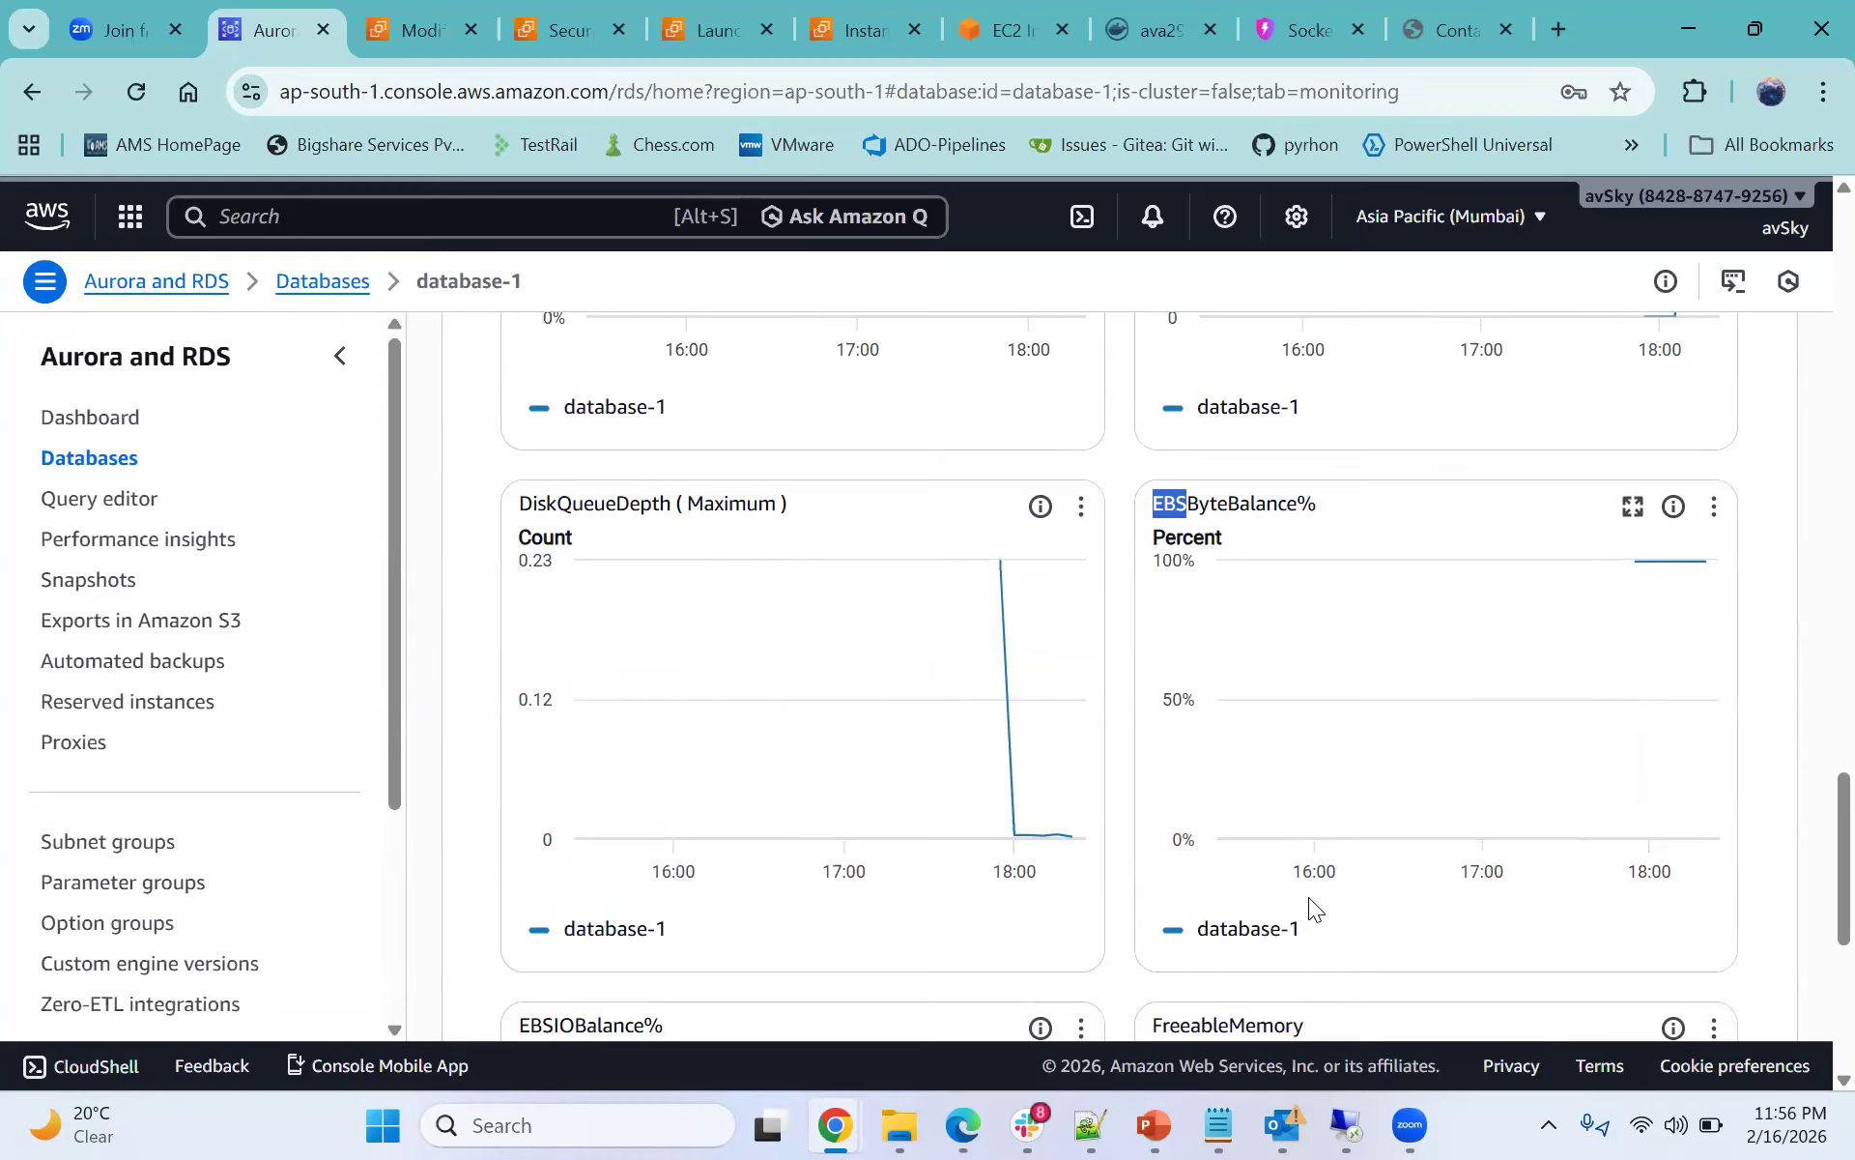
pyautogui.moveTo(1298, 932); pyautogui.dragTo(1207, 935)
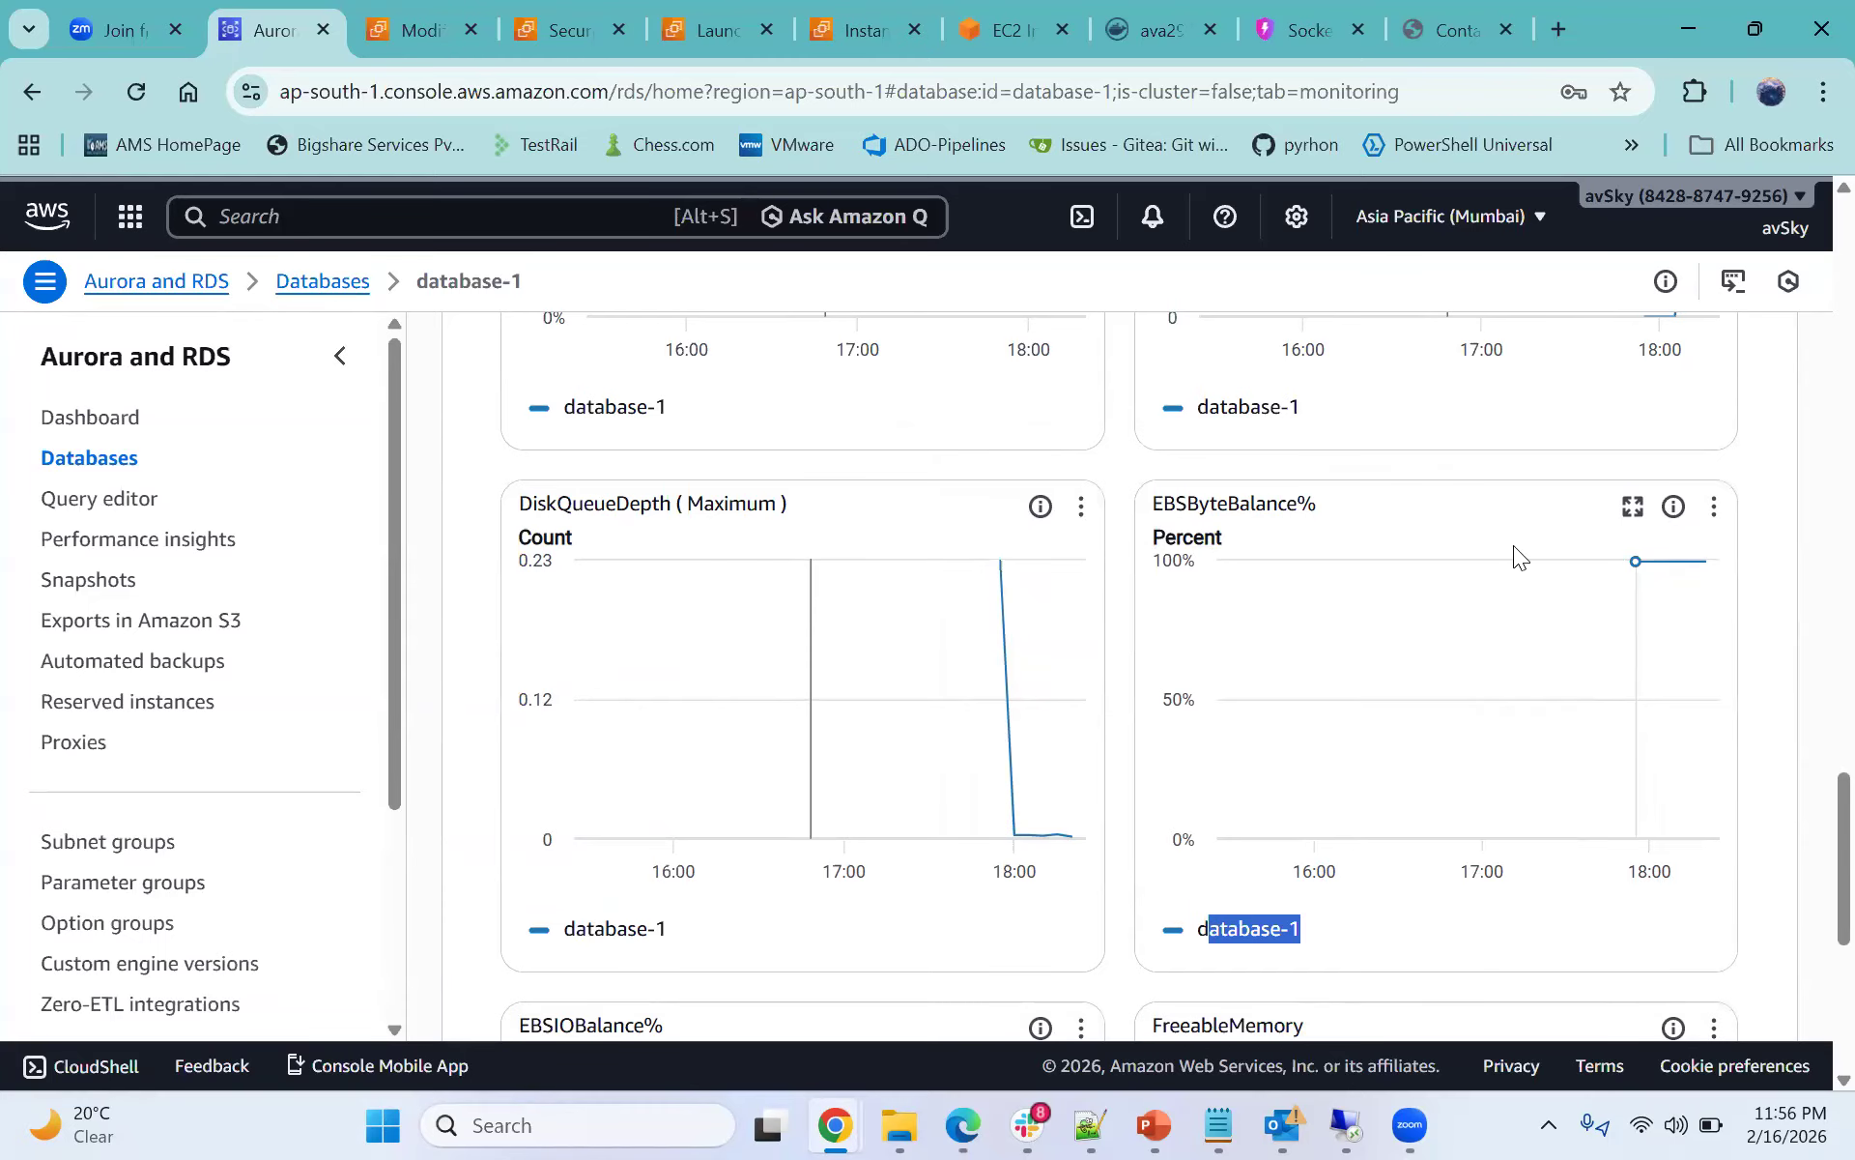
pyautogui.moveTo(1493, 601)
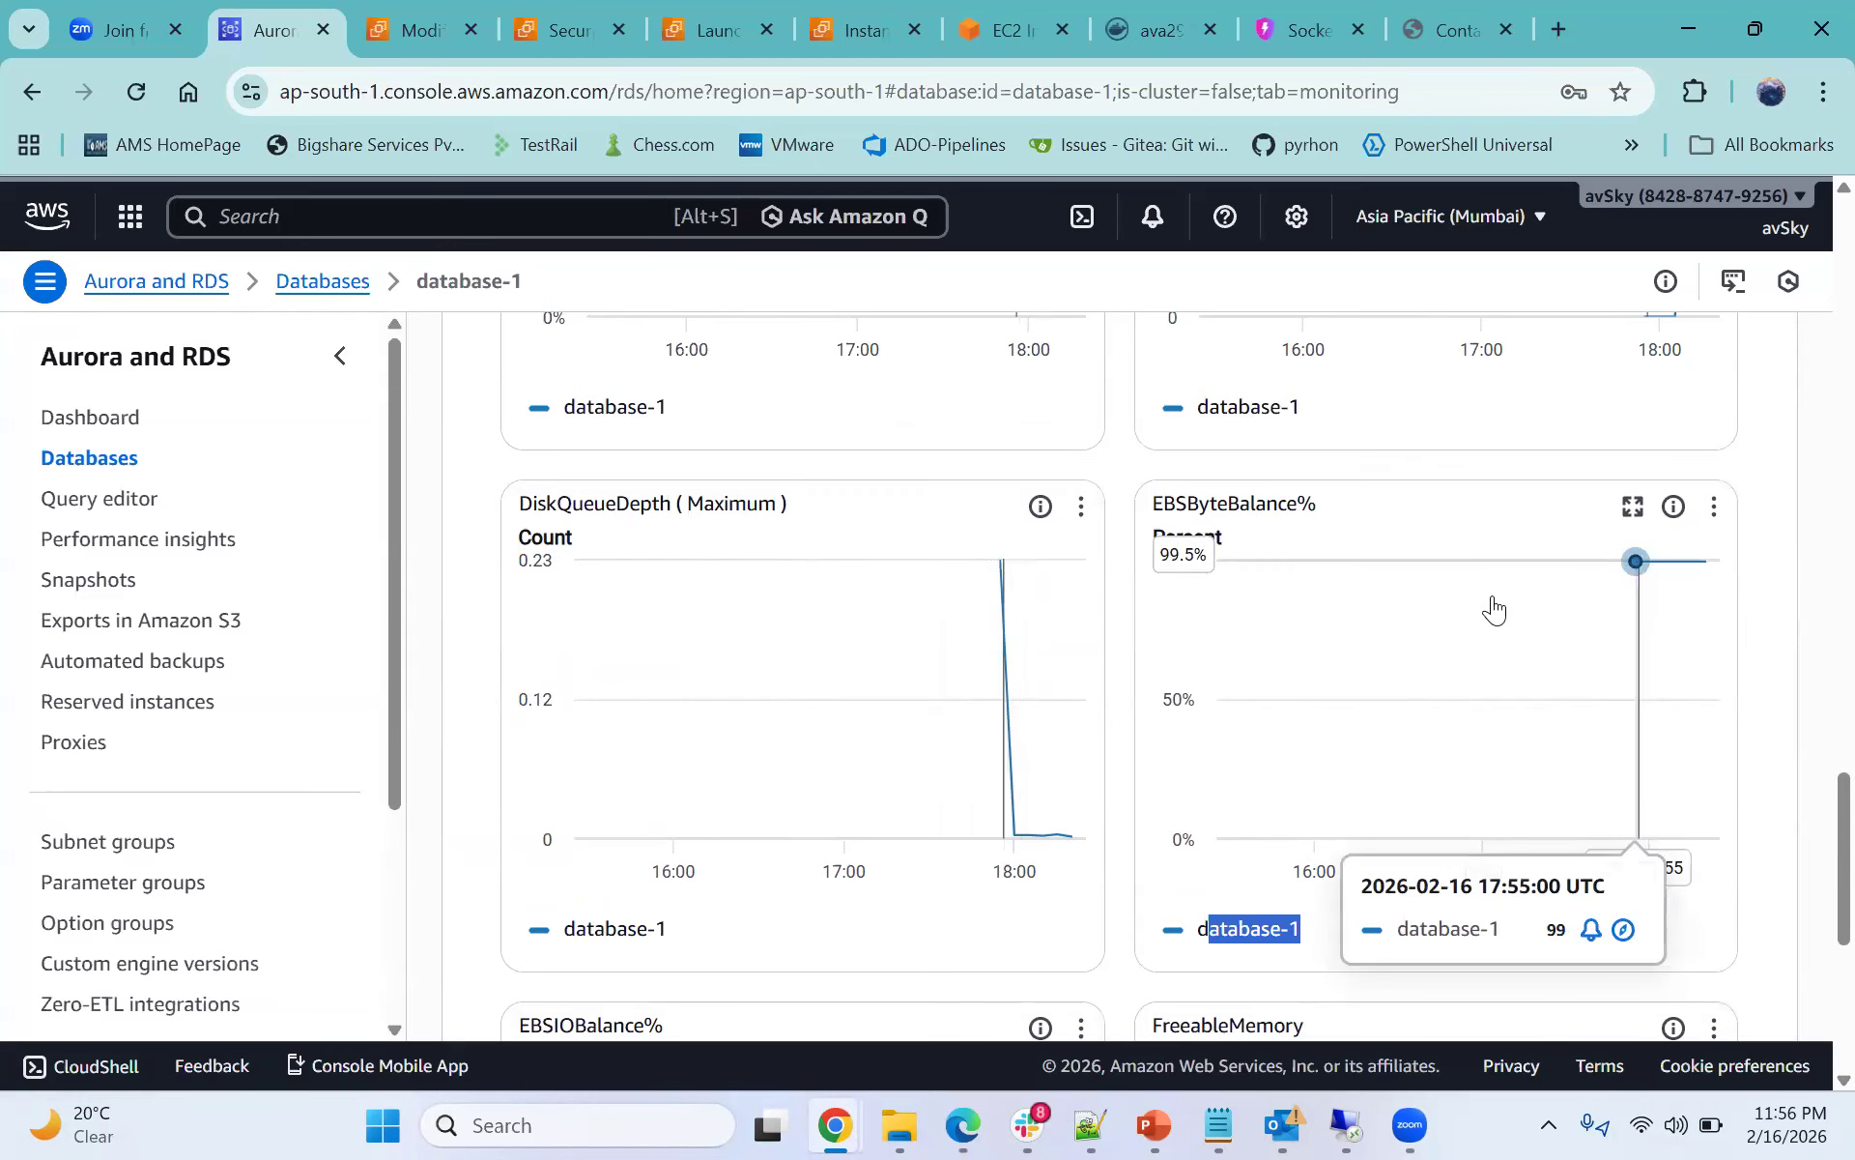
pyautogui.moveTo(1649, 797)
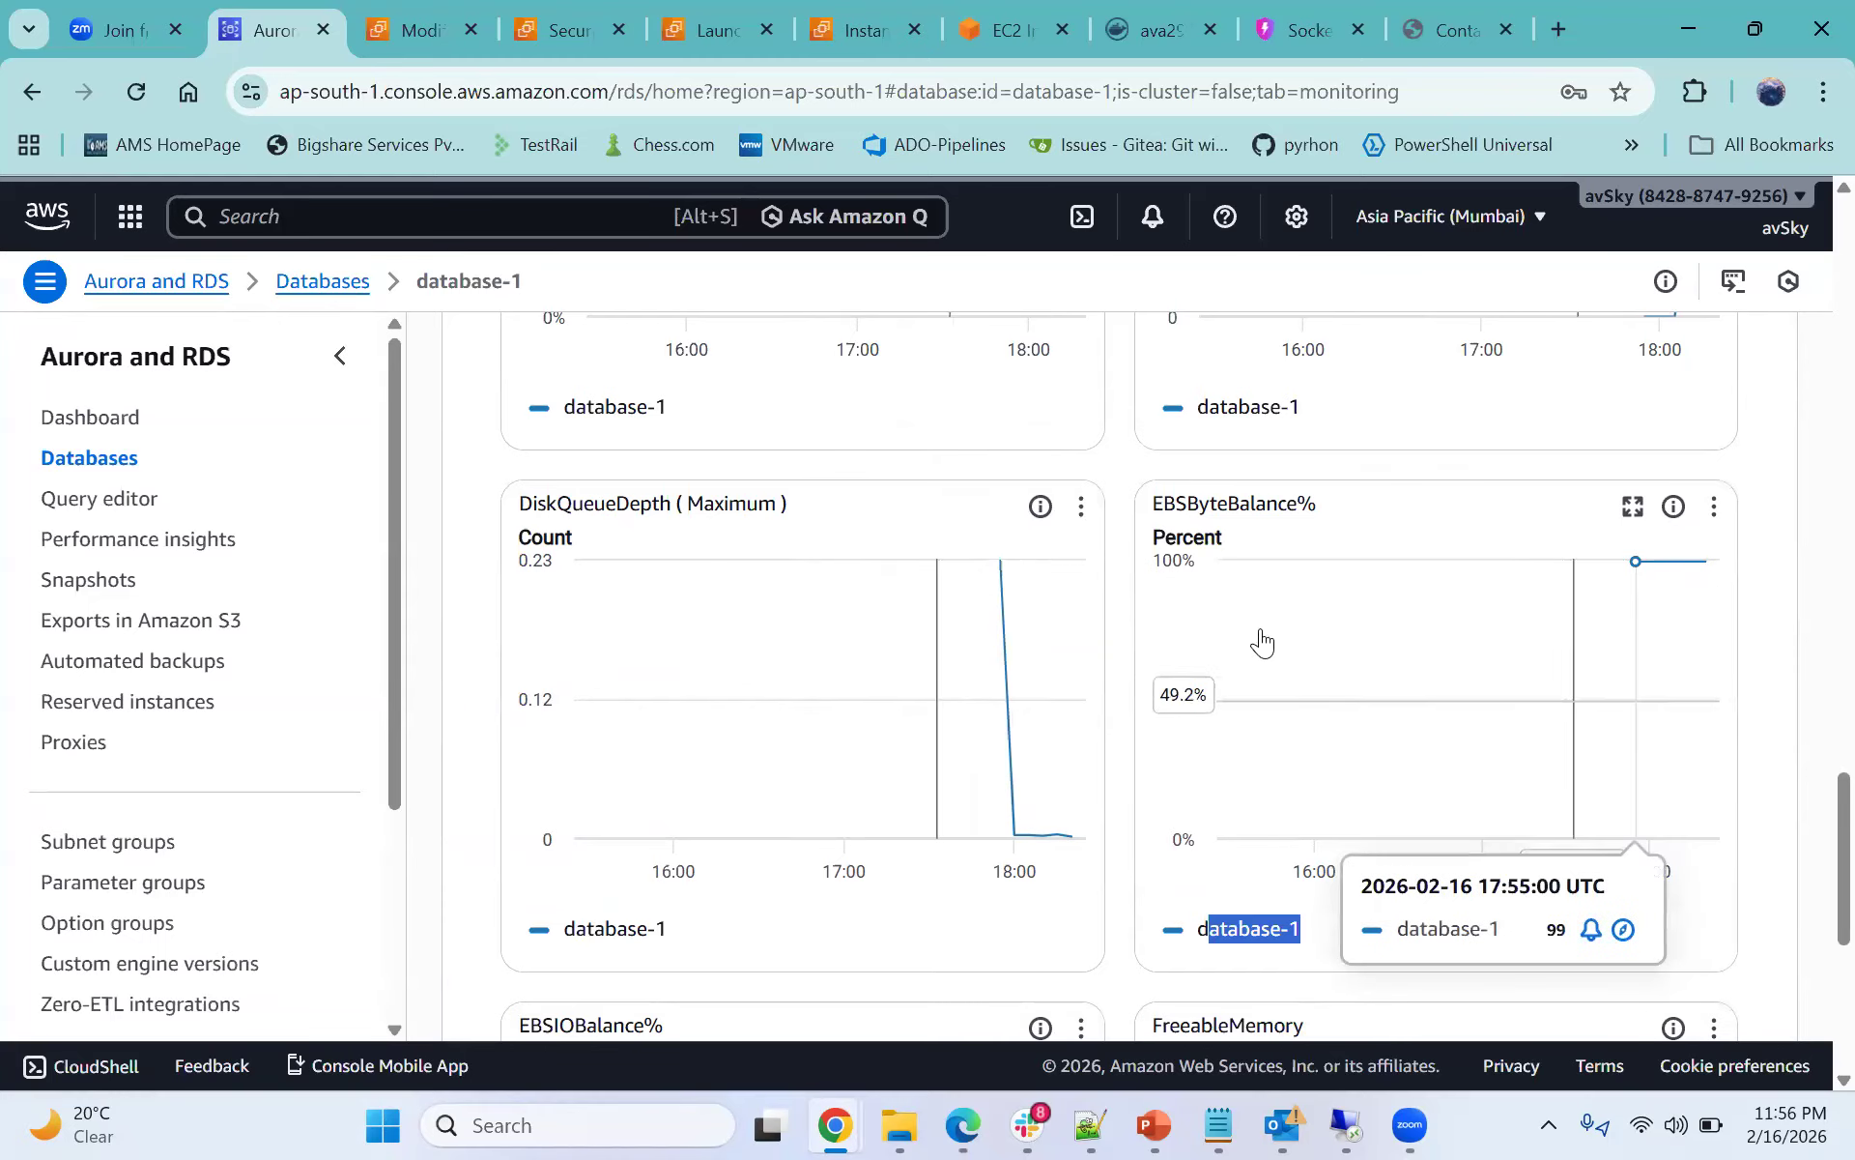
pyautogui.moveTo(1153, 503); pyautogui.dragTo(1189, 505)
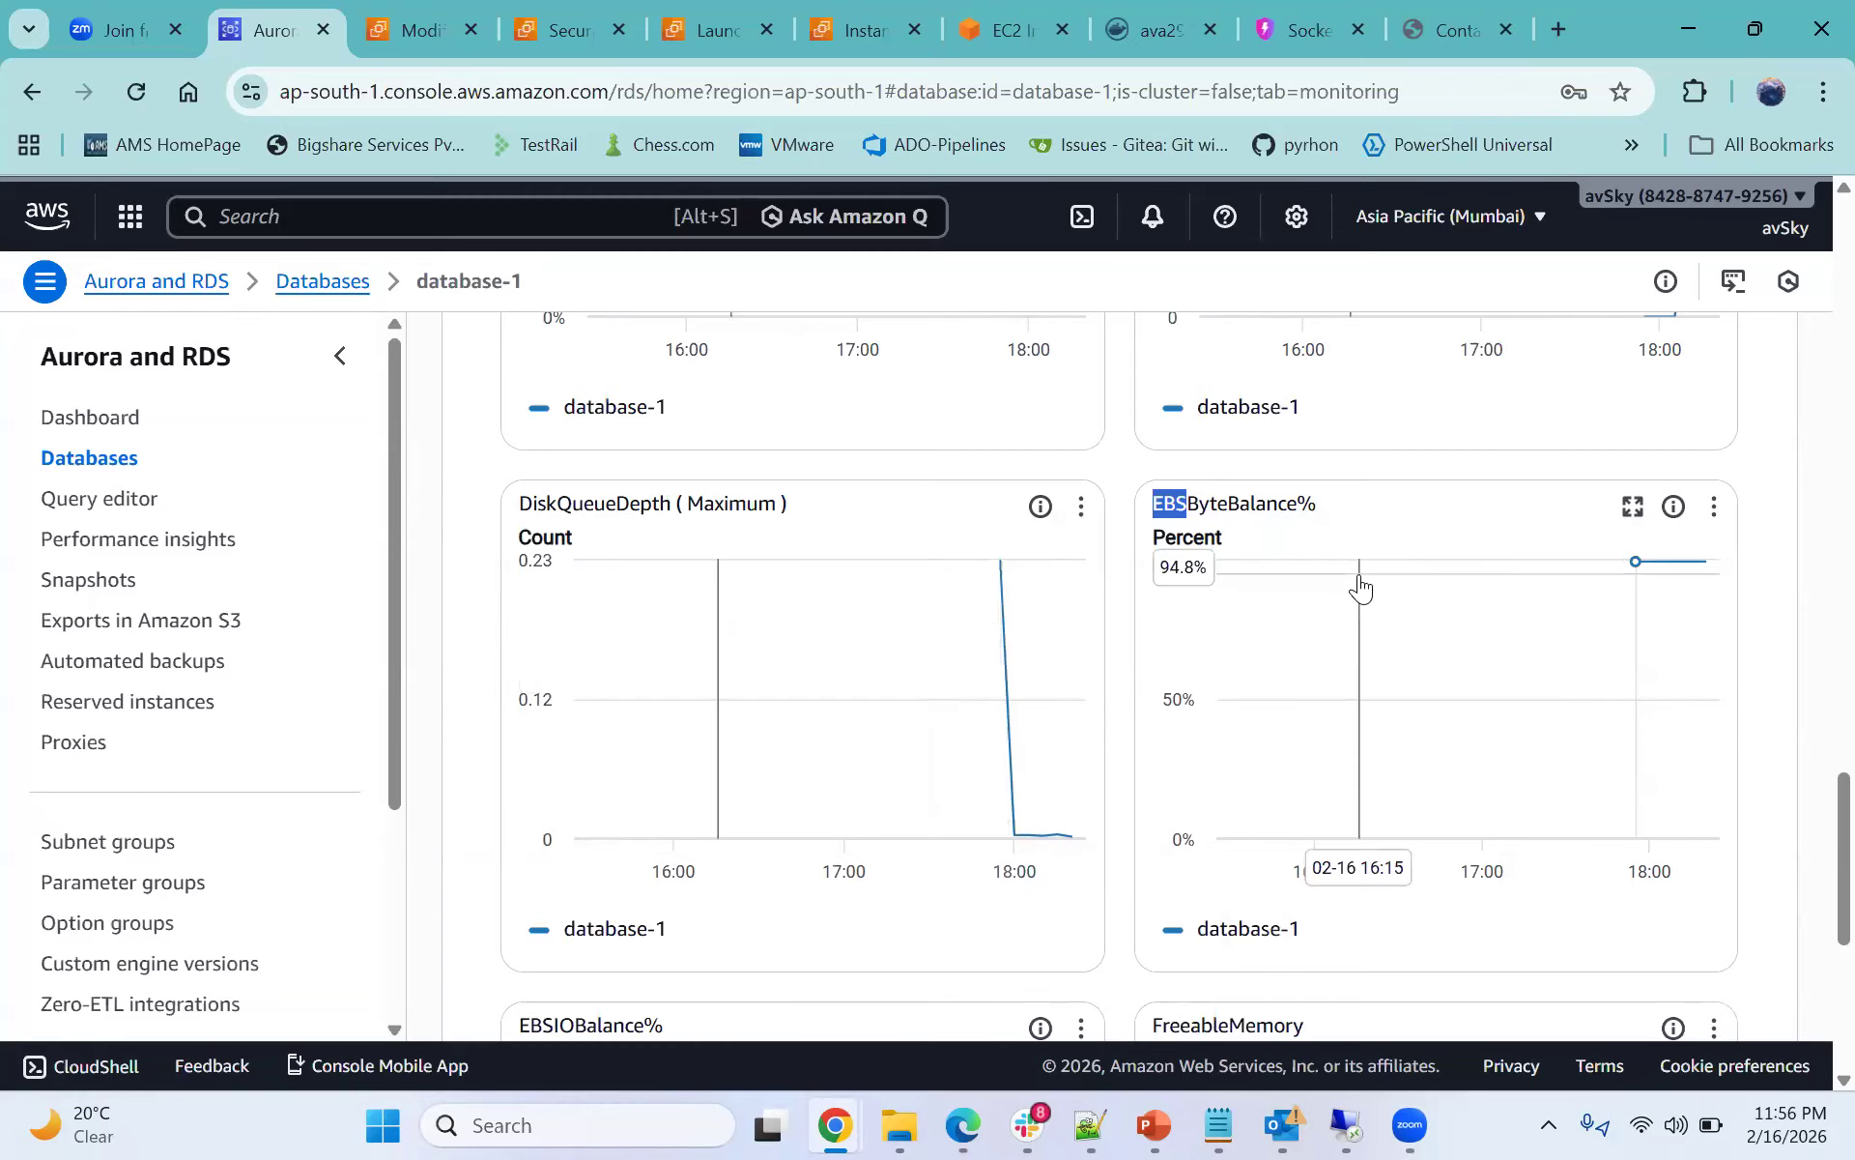
pyautogui.moveTo(518, 503); pyautogui.dragTo(661, 502)
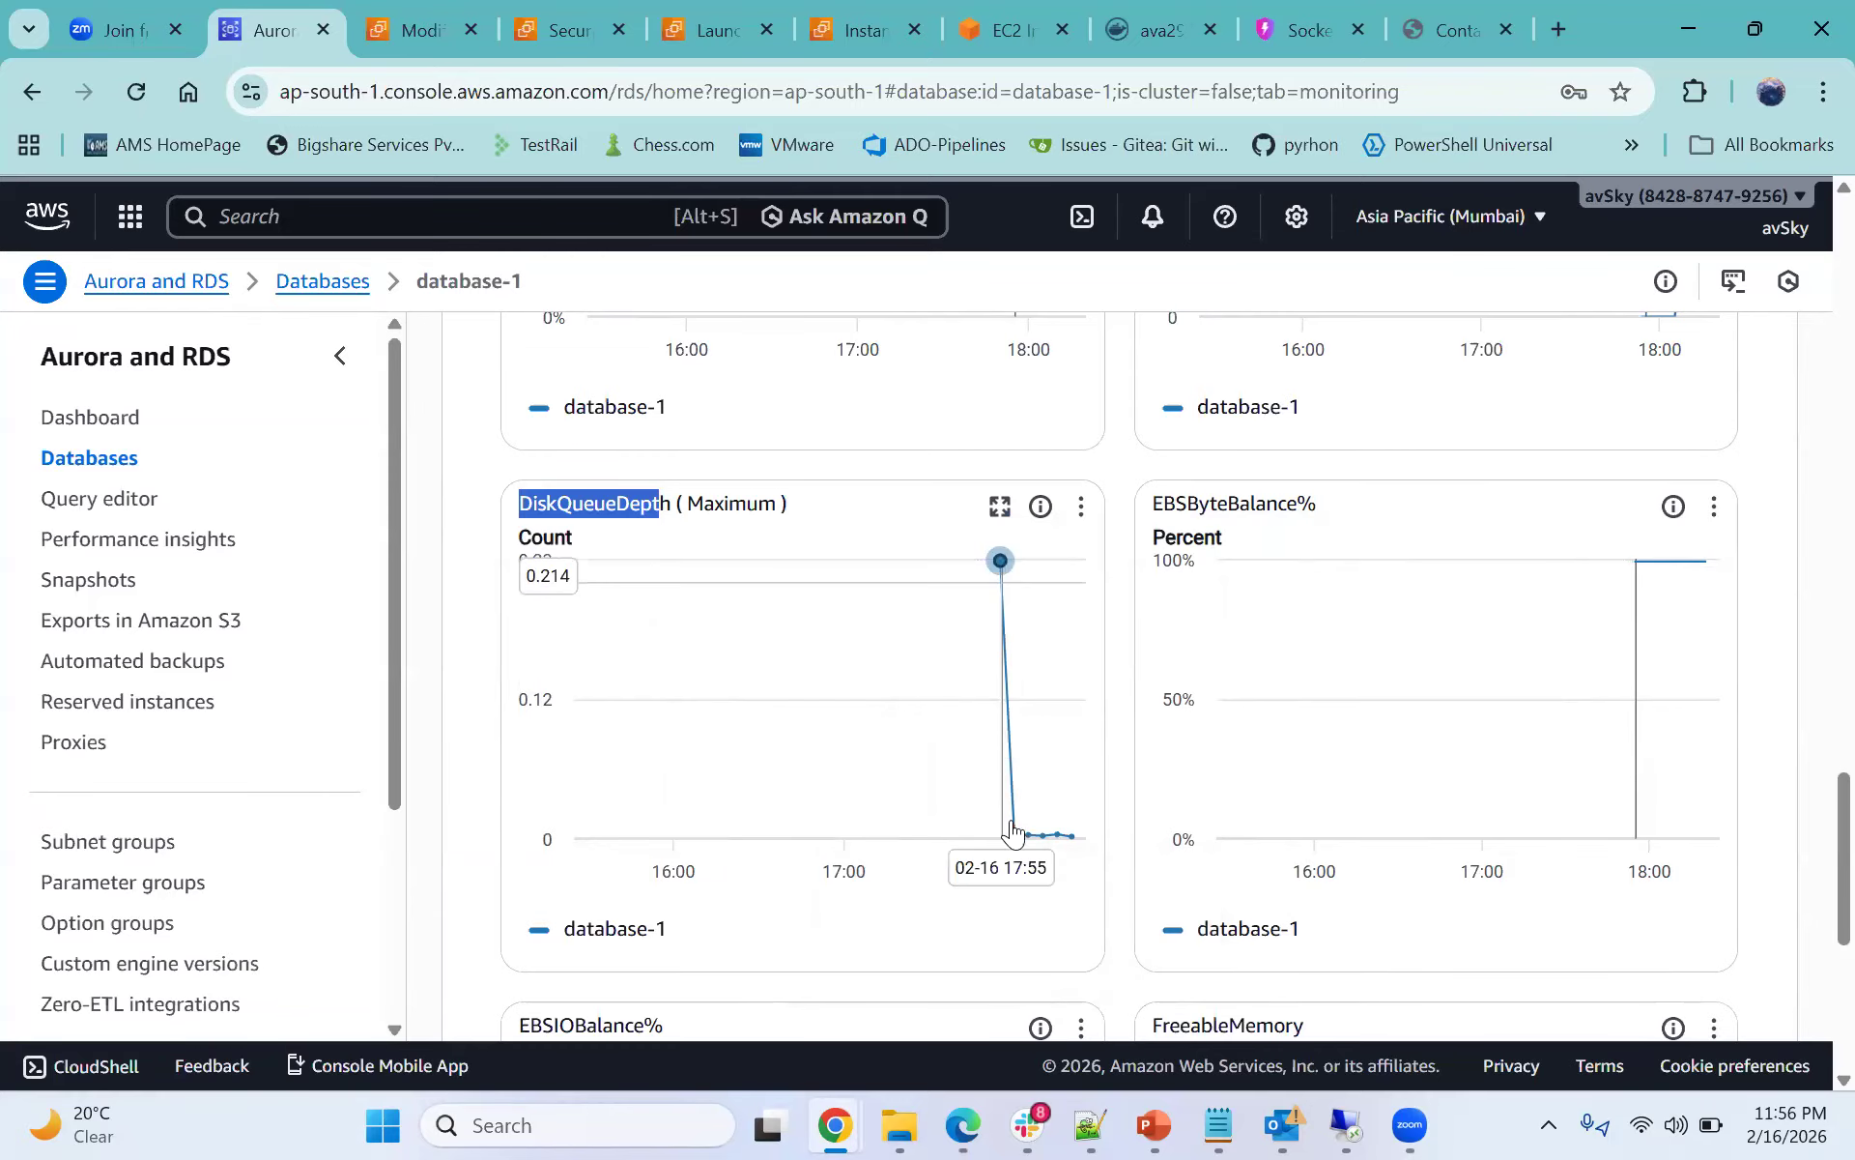
pyautogui.moveTo(1027, 843)
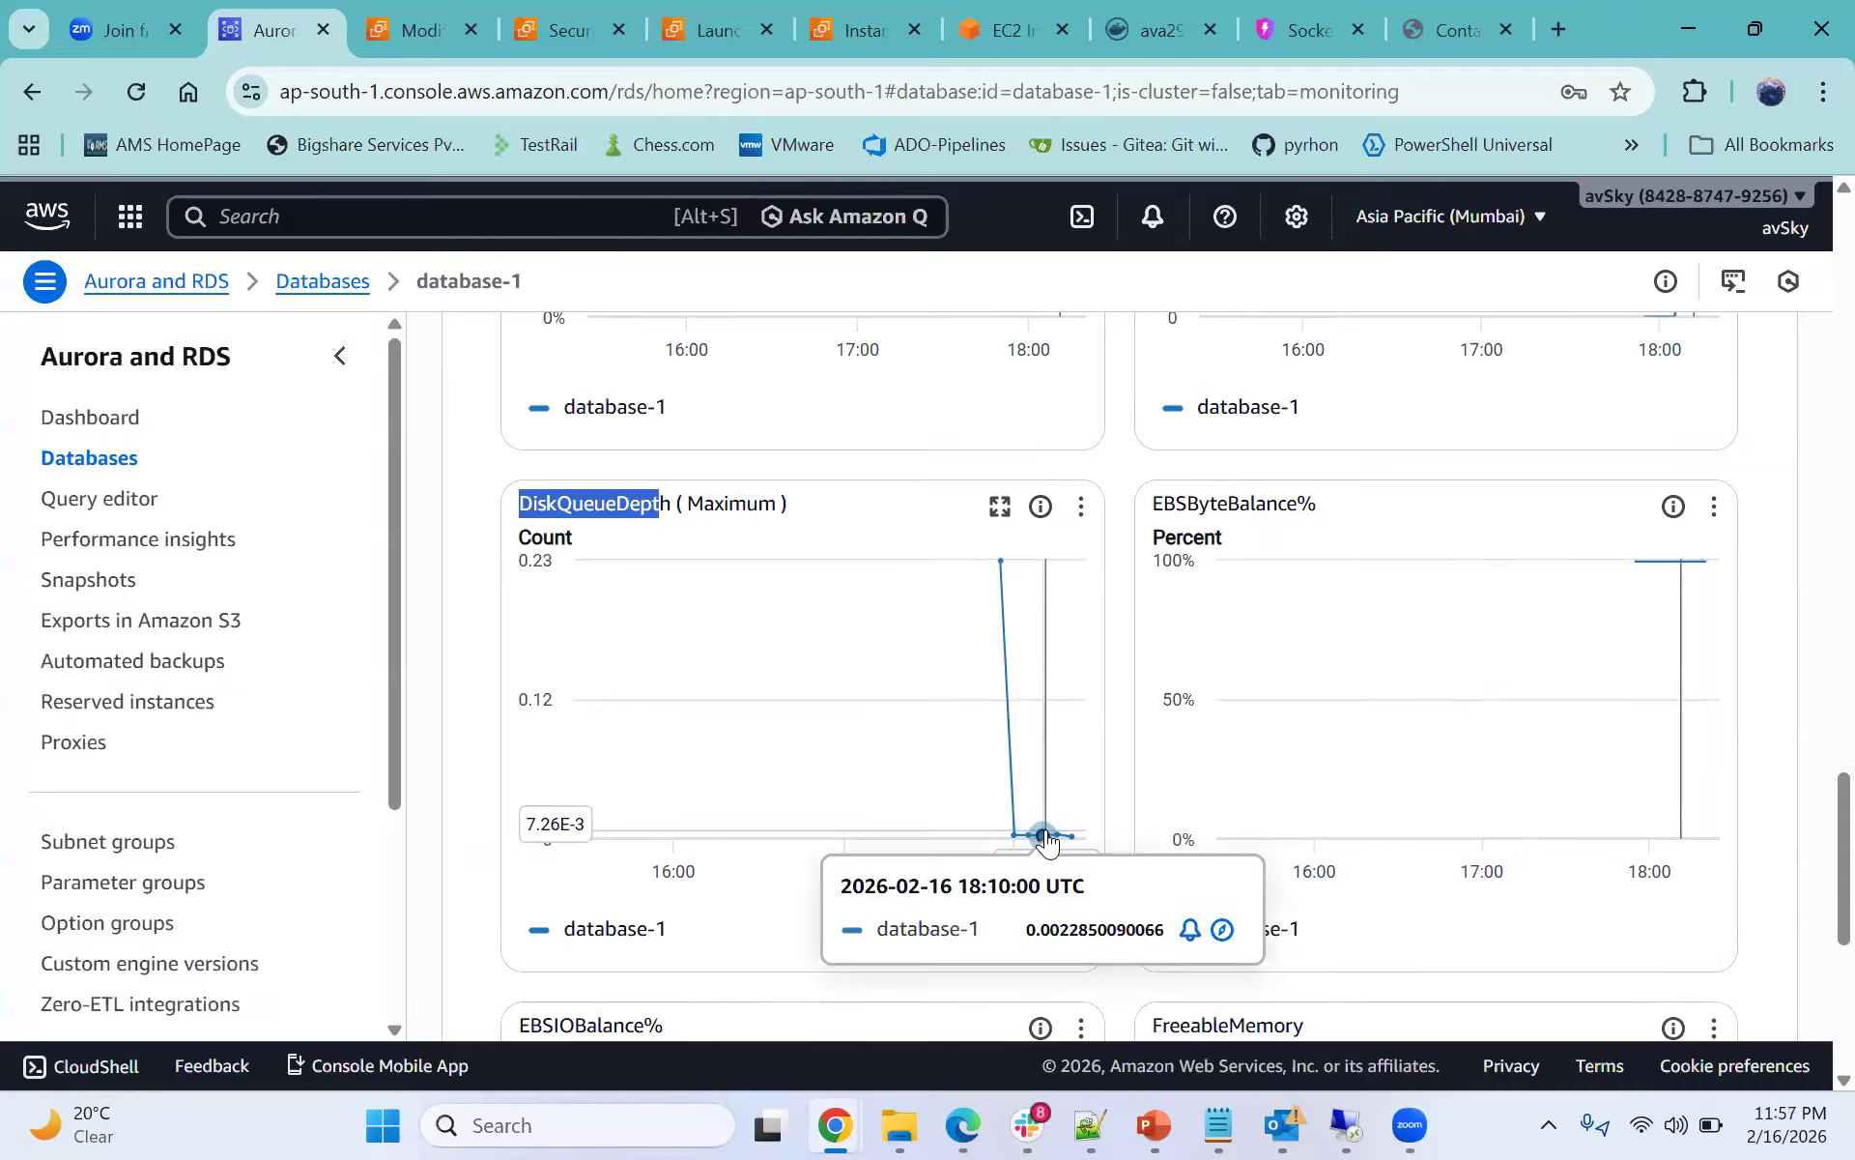
pyautogui.scroll(-3, 1046, 839)
pyautogui.scroll(-2, 1014, 811)
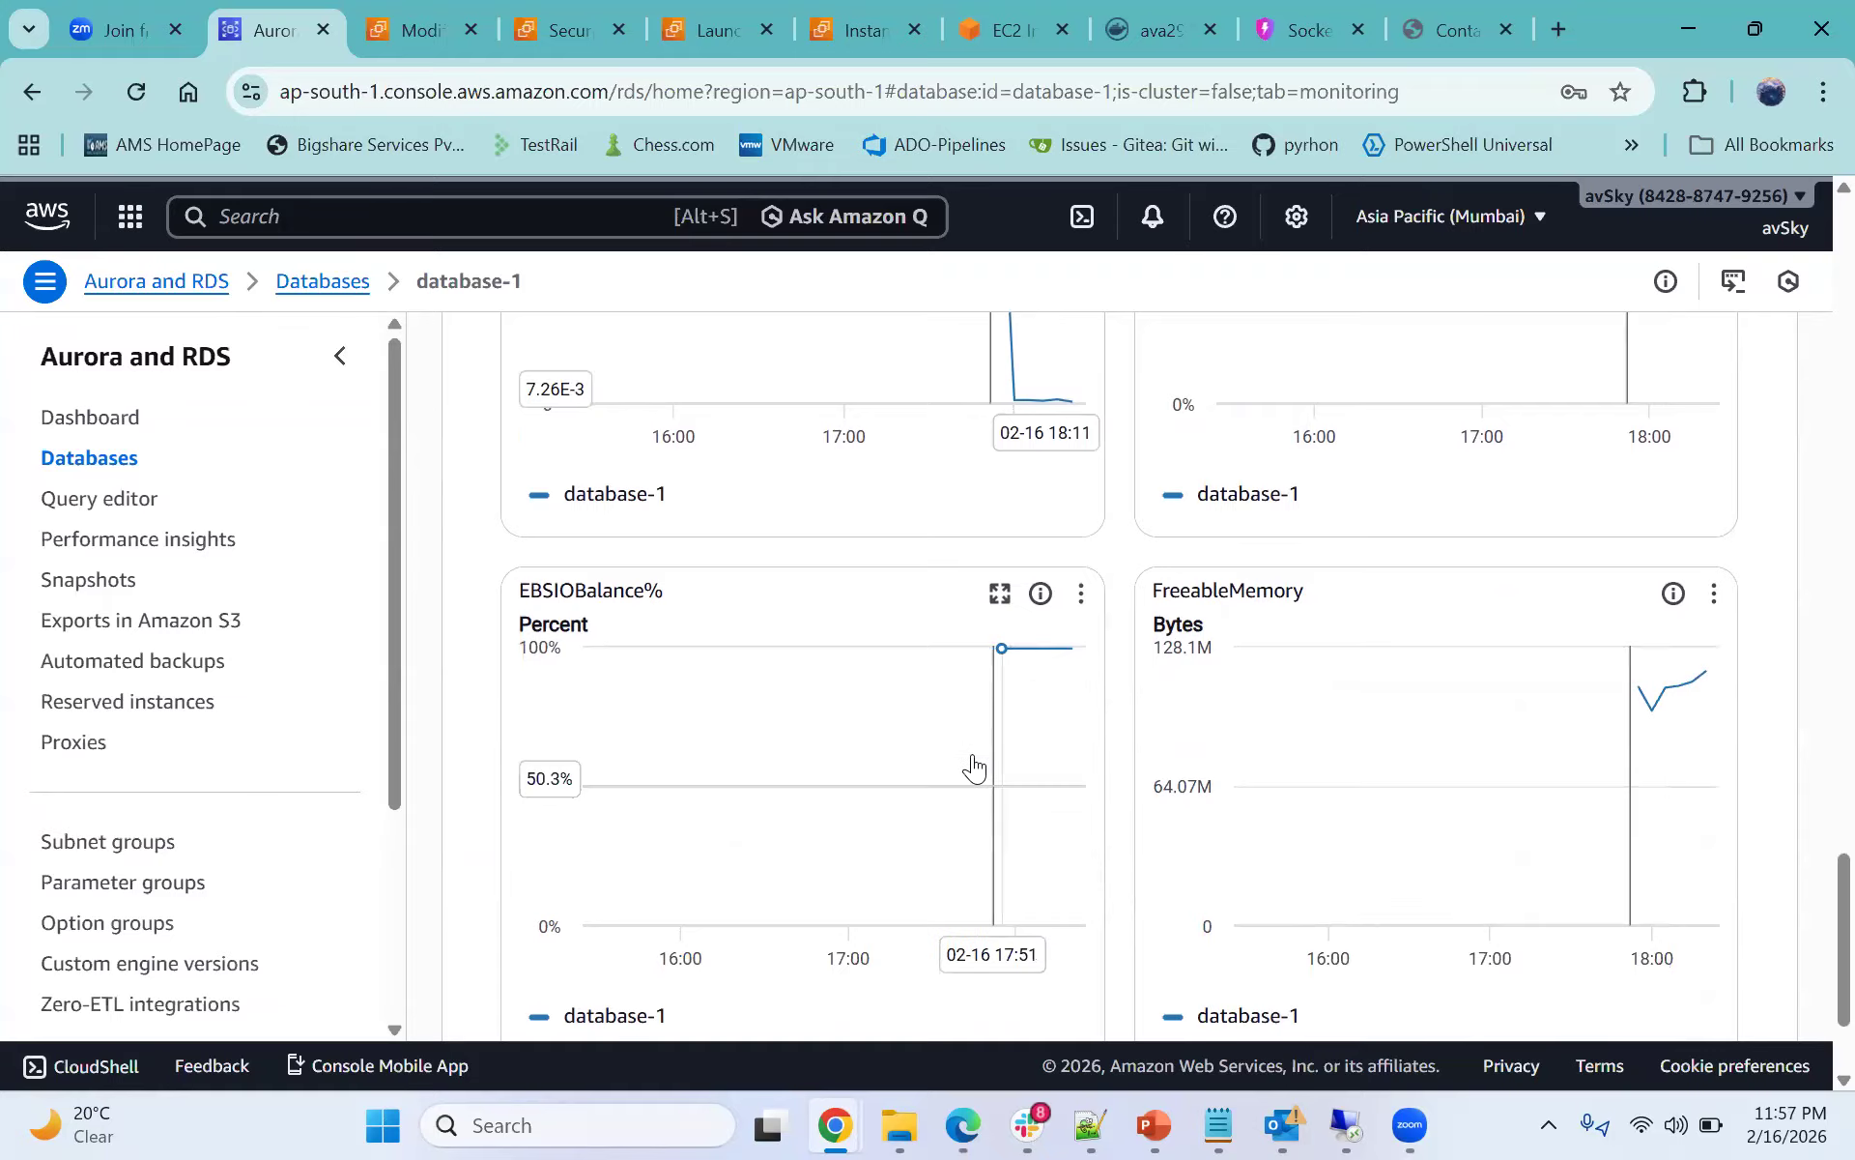
pyautogui.scroll(-2, 1002, 750)
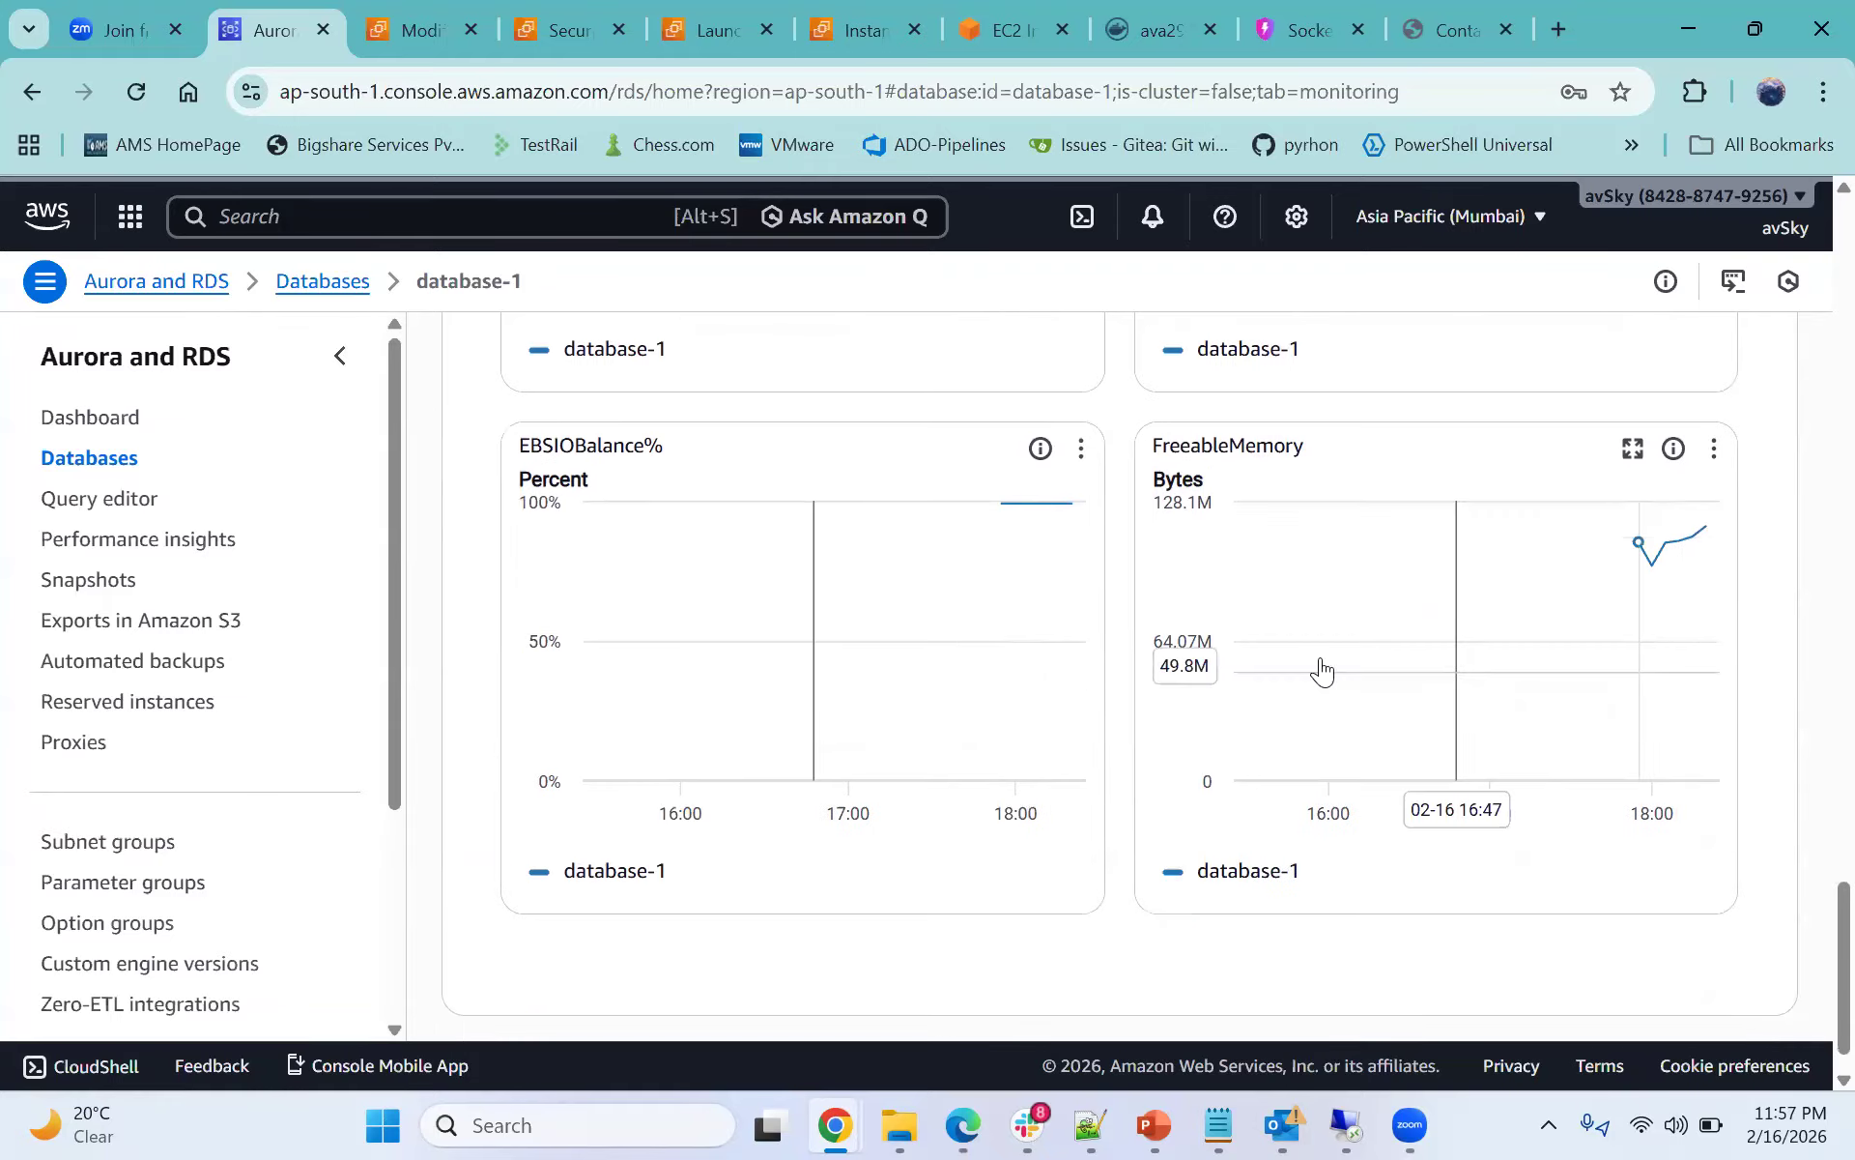
# - Examine the CloudWatch metrics panel's monitoring view options for database-1
pyautogui.scroll(15, 1100, 808)
pyautogui.scroll(13, 1102, 811)
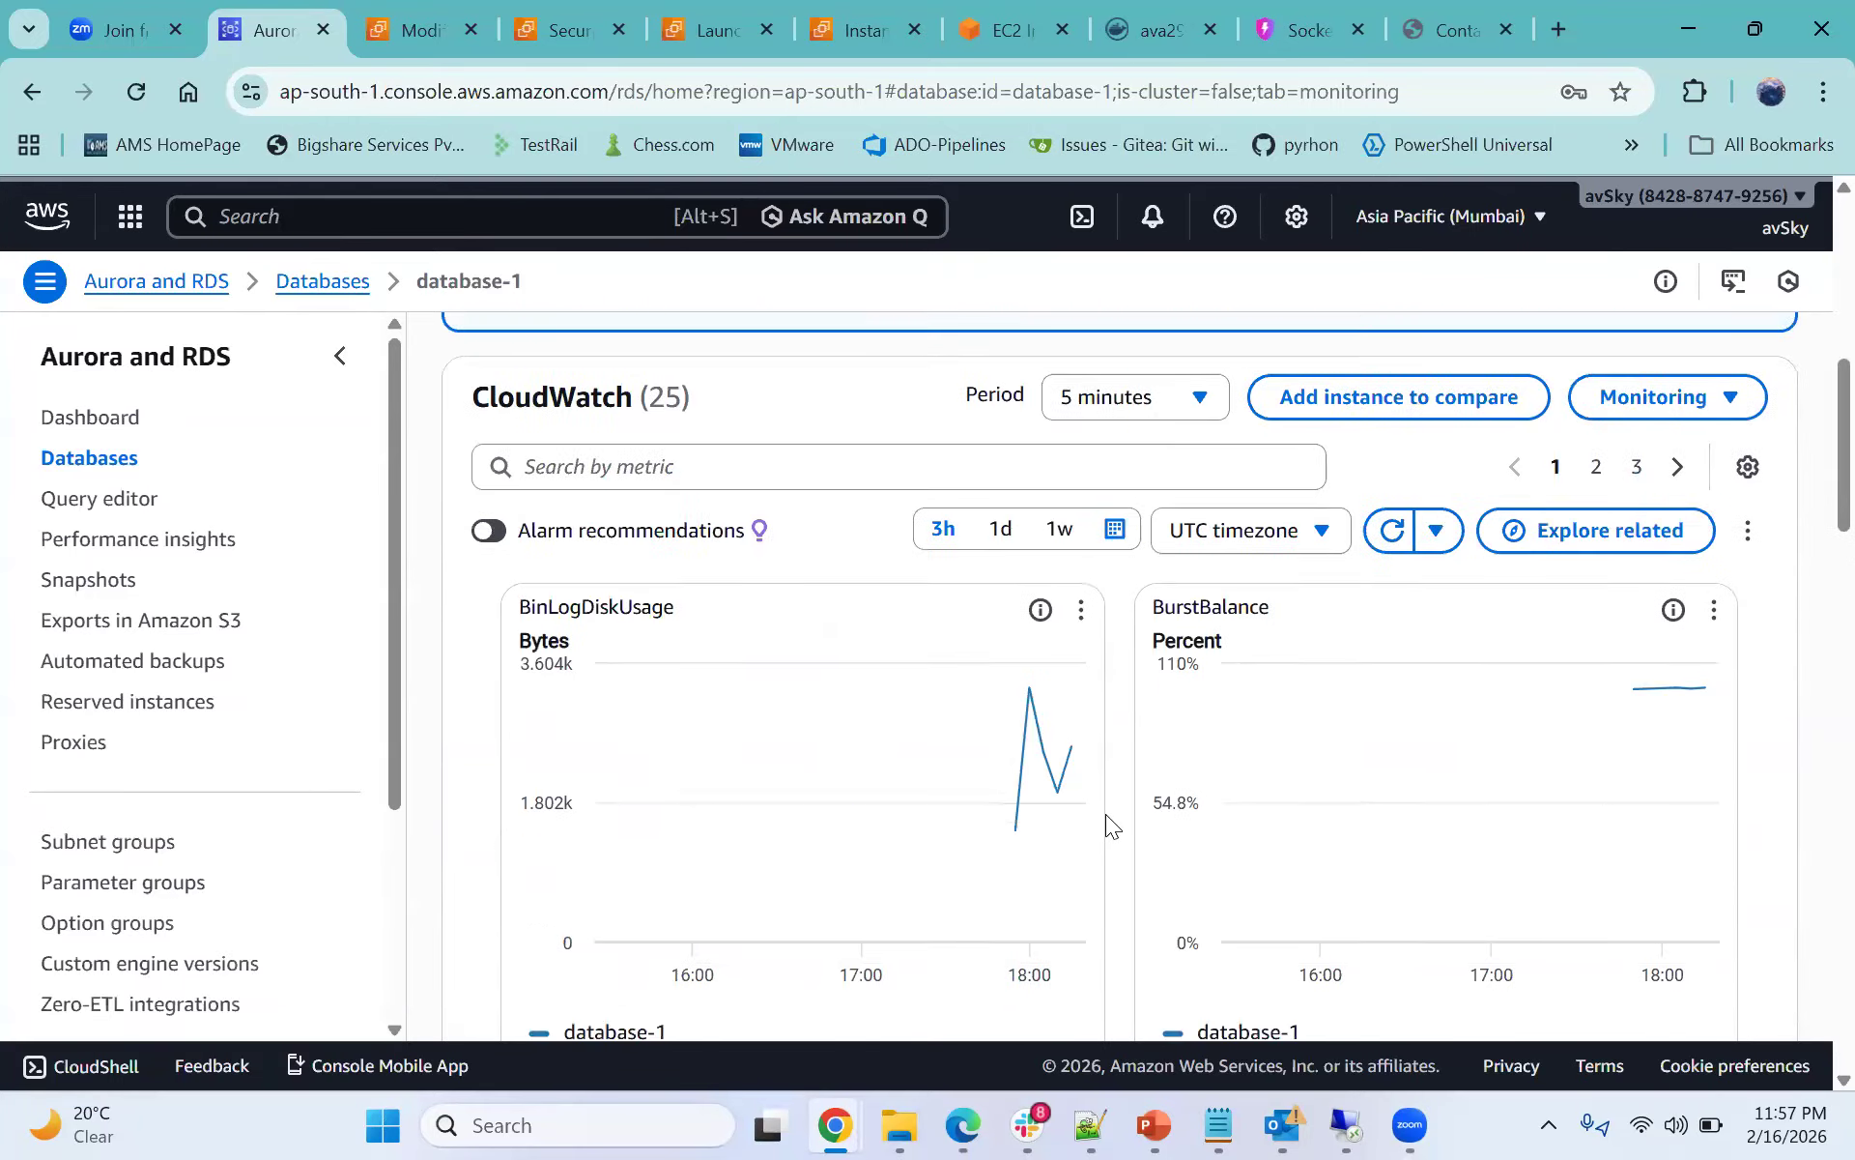
pyautogui.scroll(1, 1105, 814)
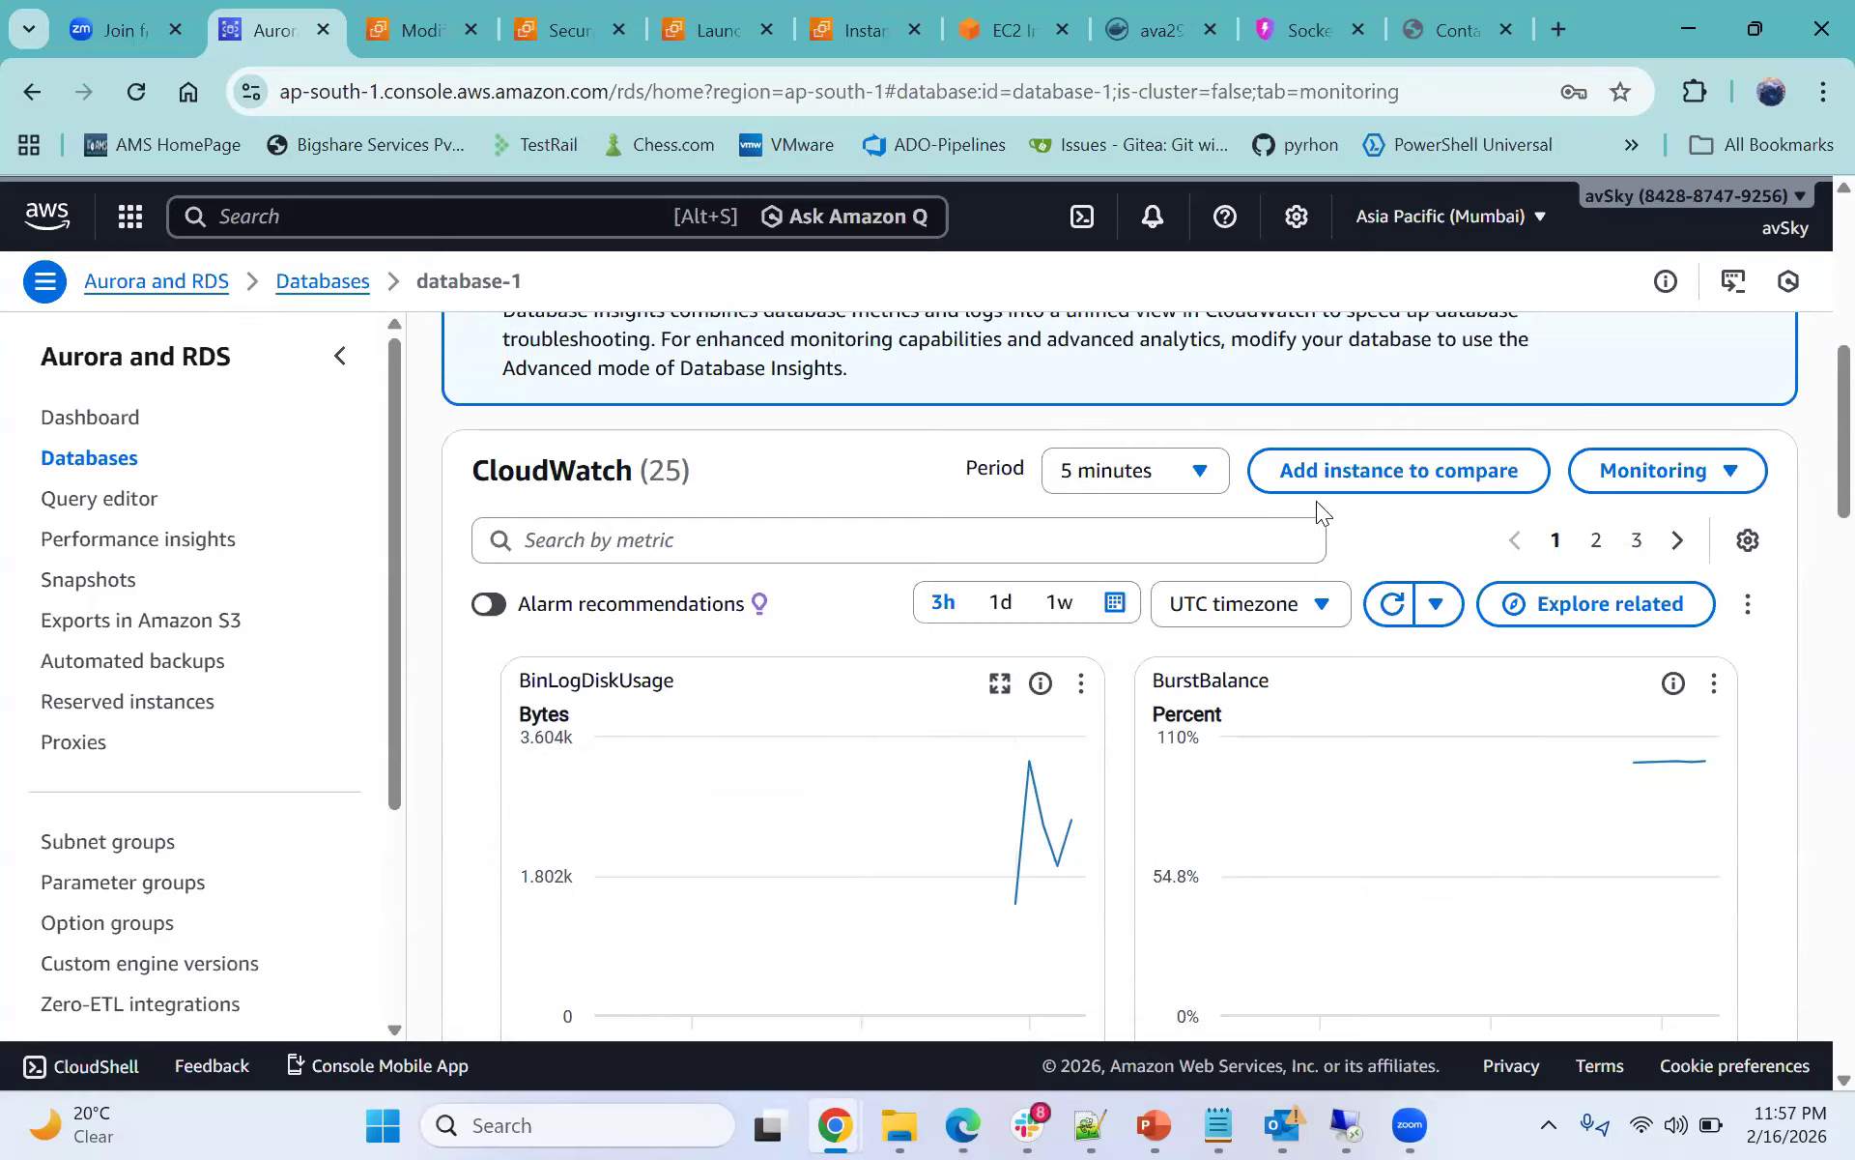
pyautogui.click(1612, 471)
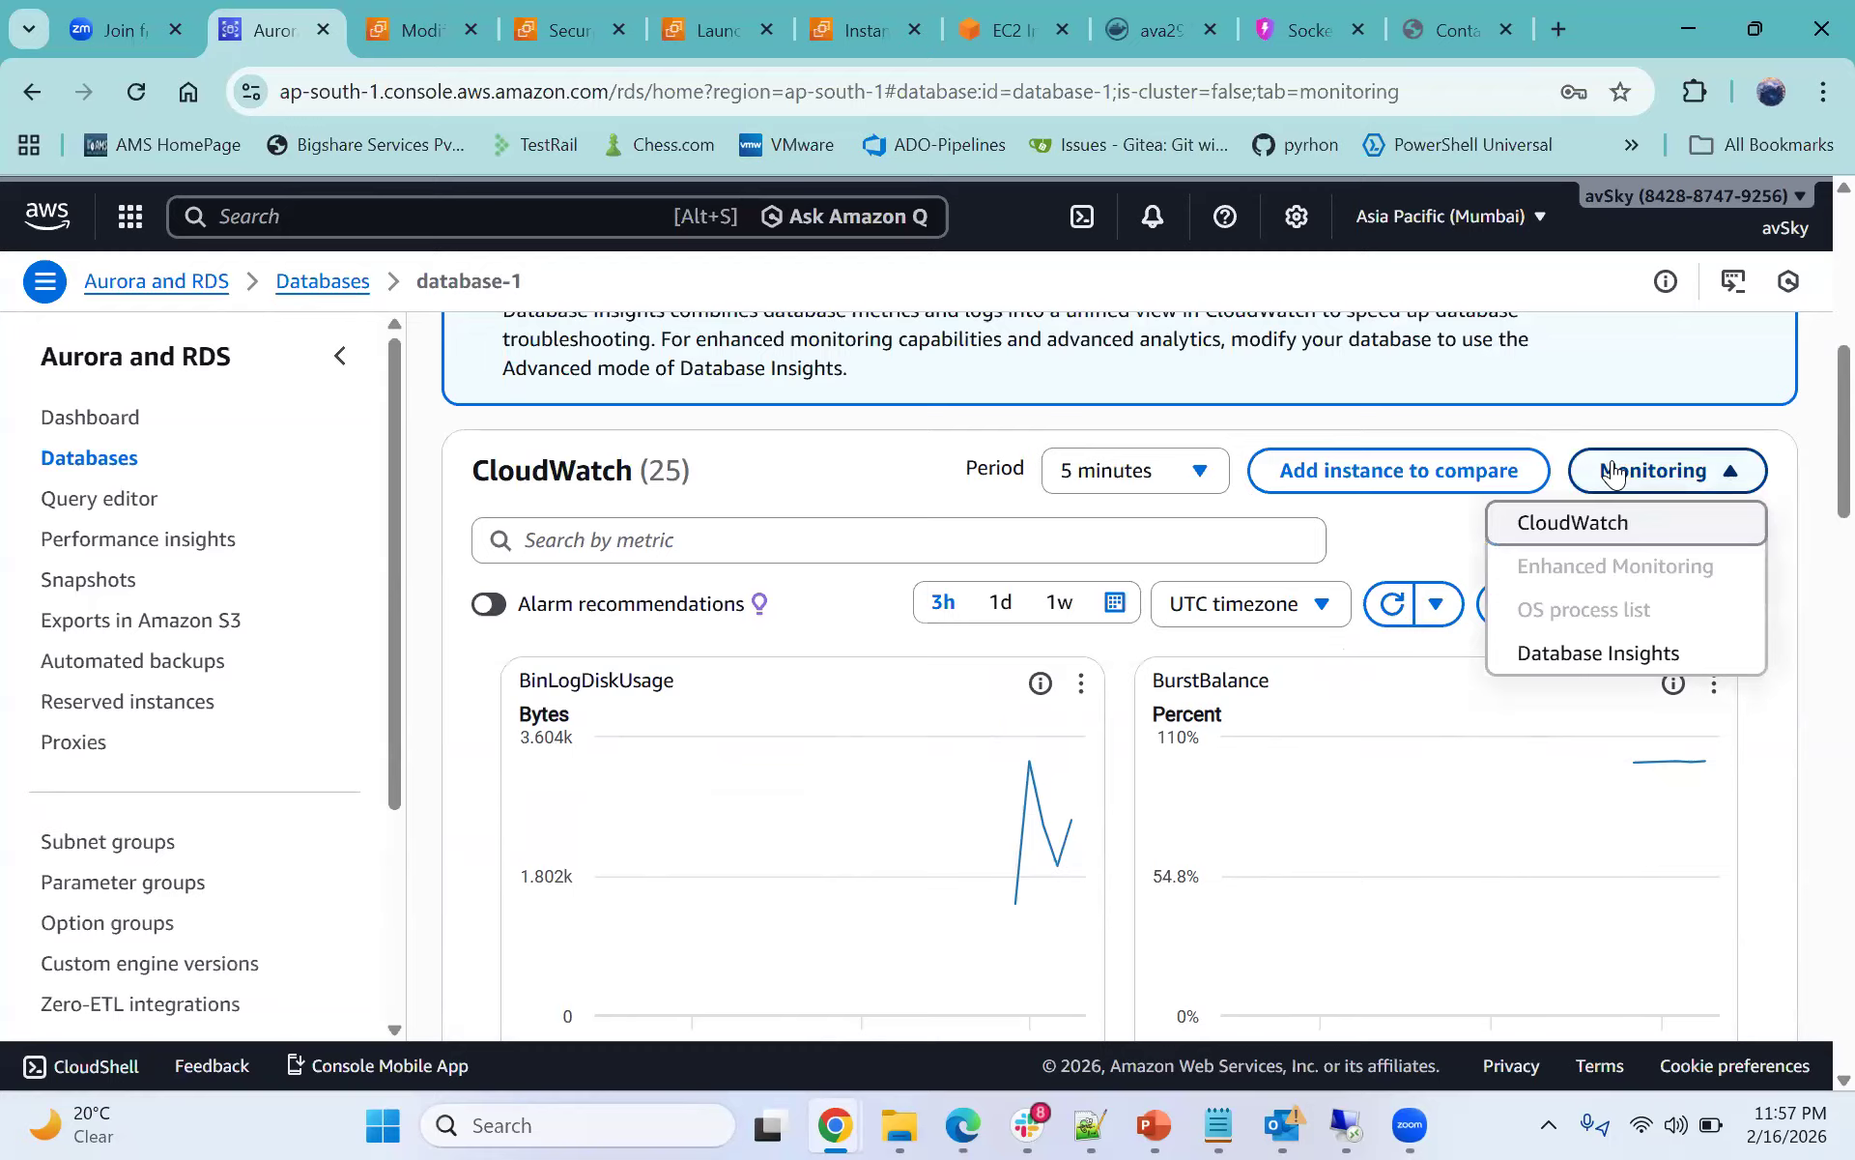
pyautogui.click(1382, 534)
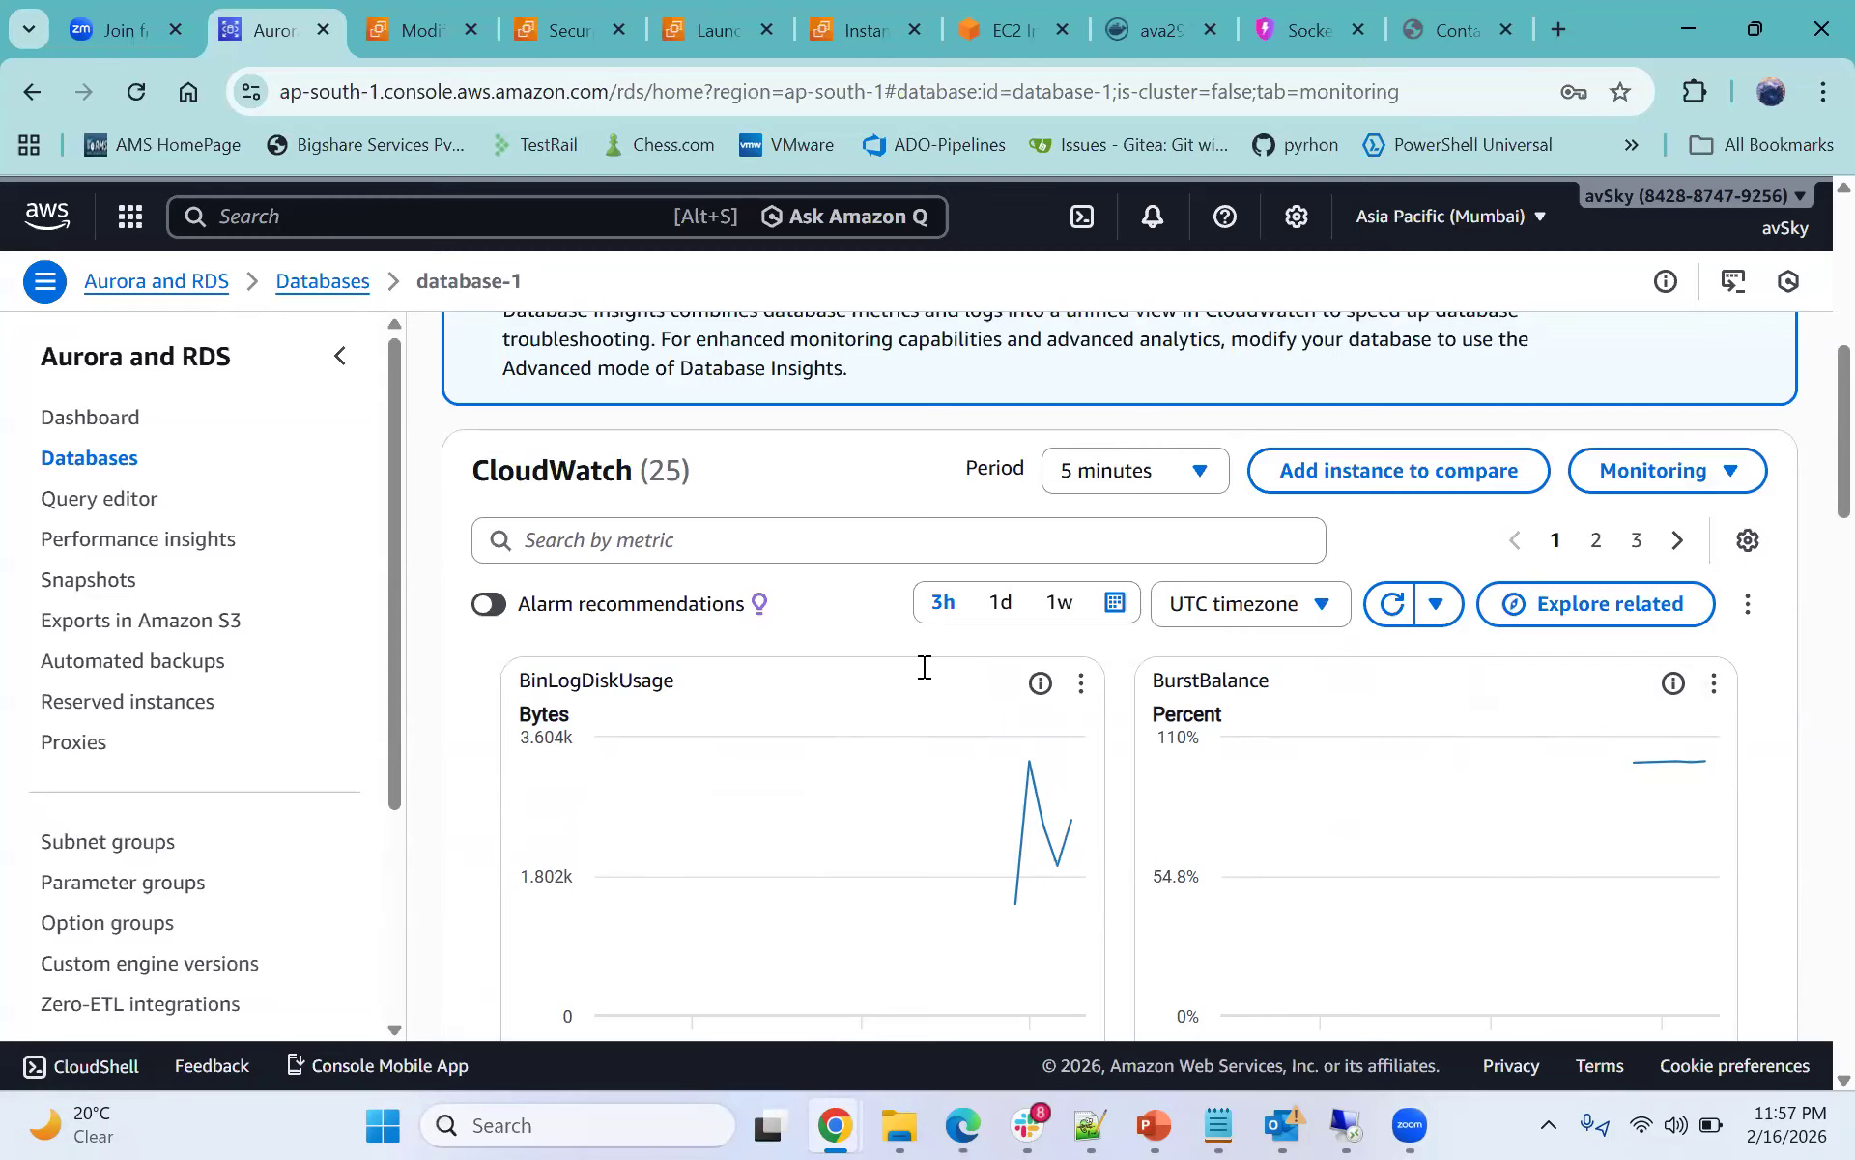
pyautogui.scroll(1, 923, 666)
pyautogui.moveTo(471, 616); pyautogui.dragTo(626, 630)
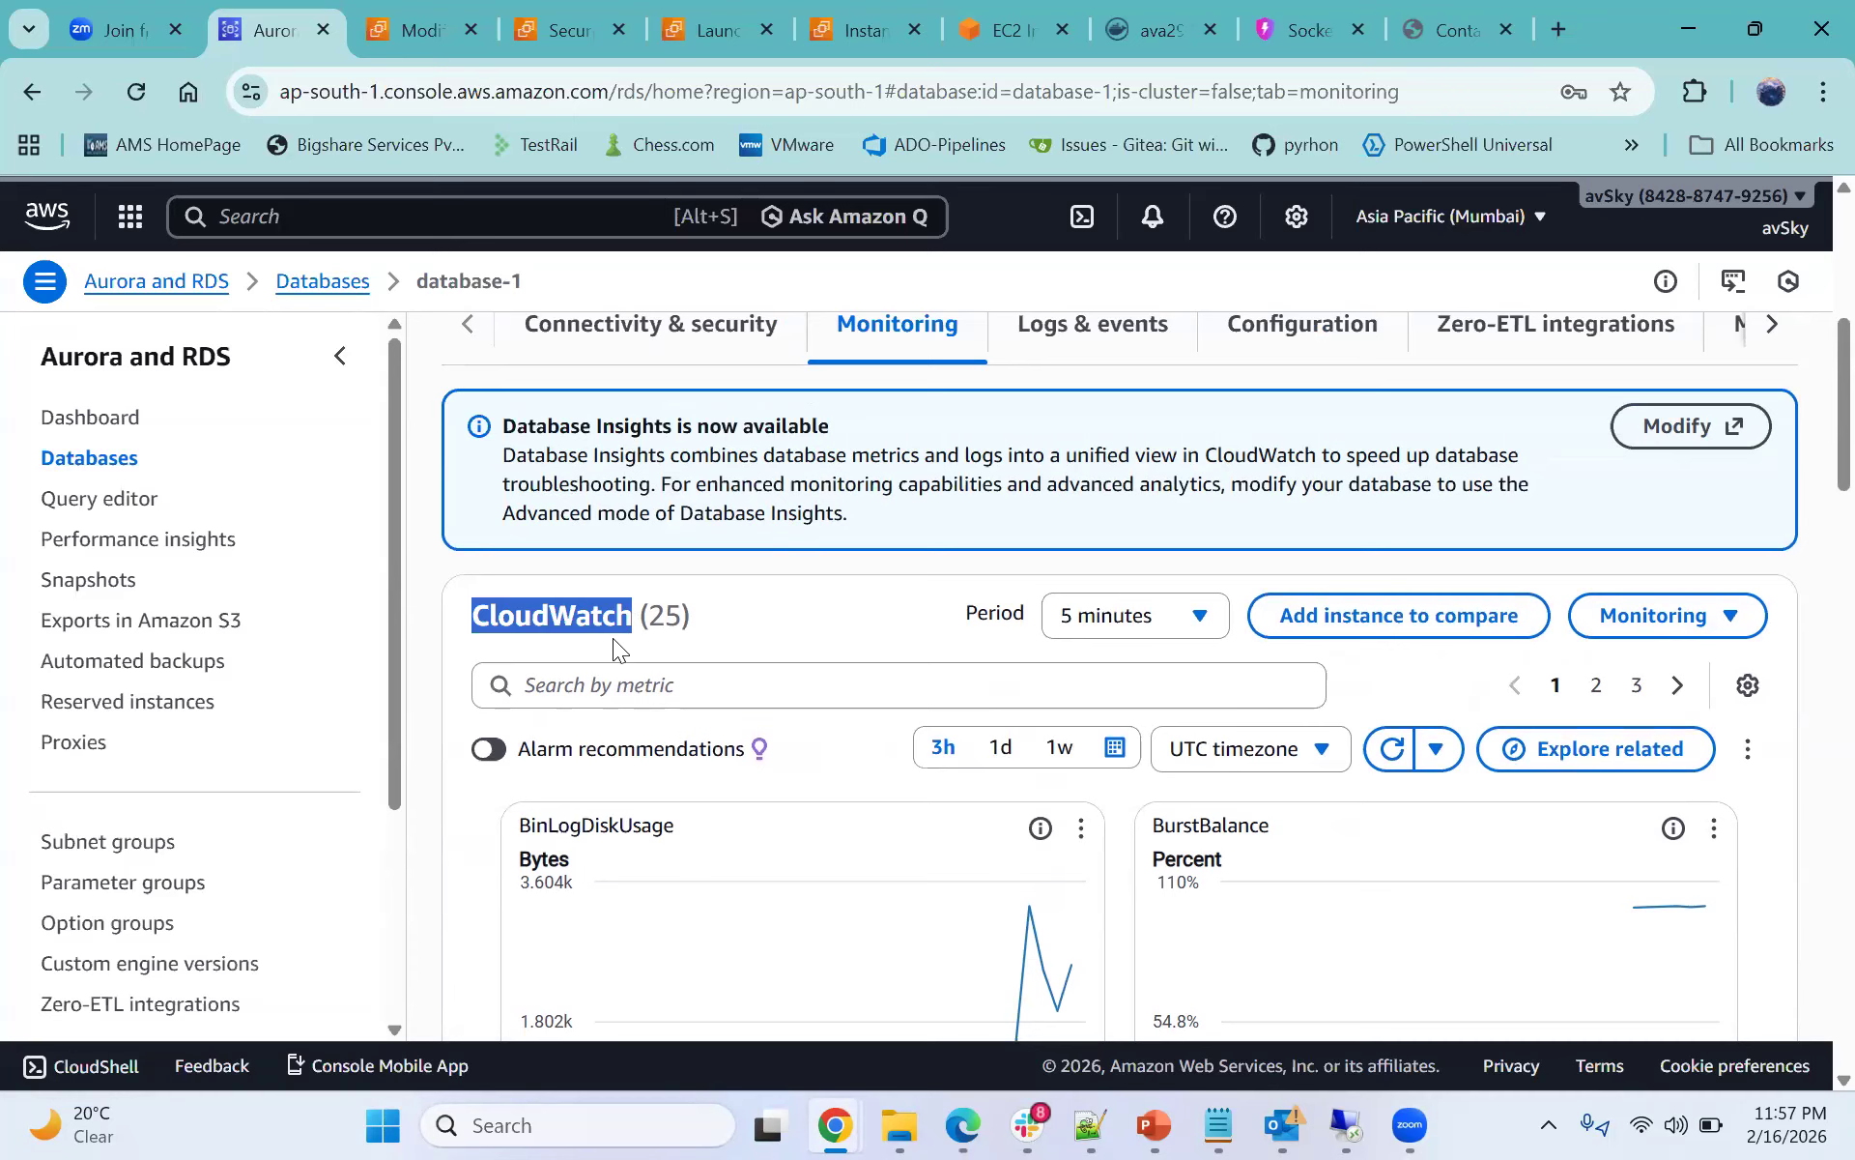
pyautogui.scroll(-3, 613, 638)
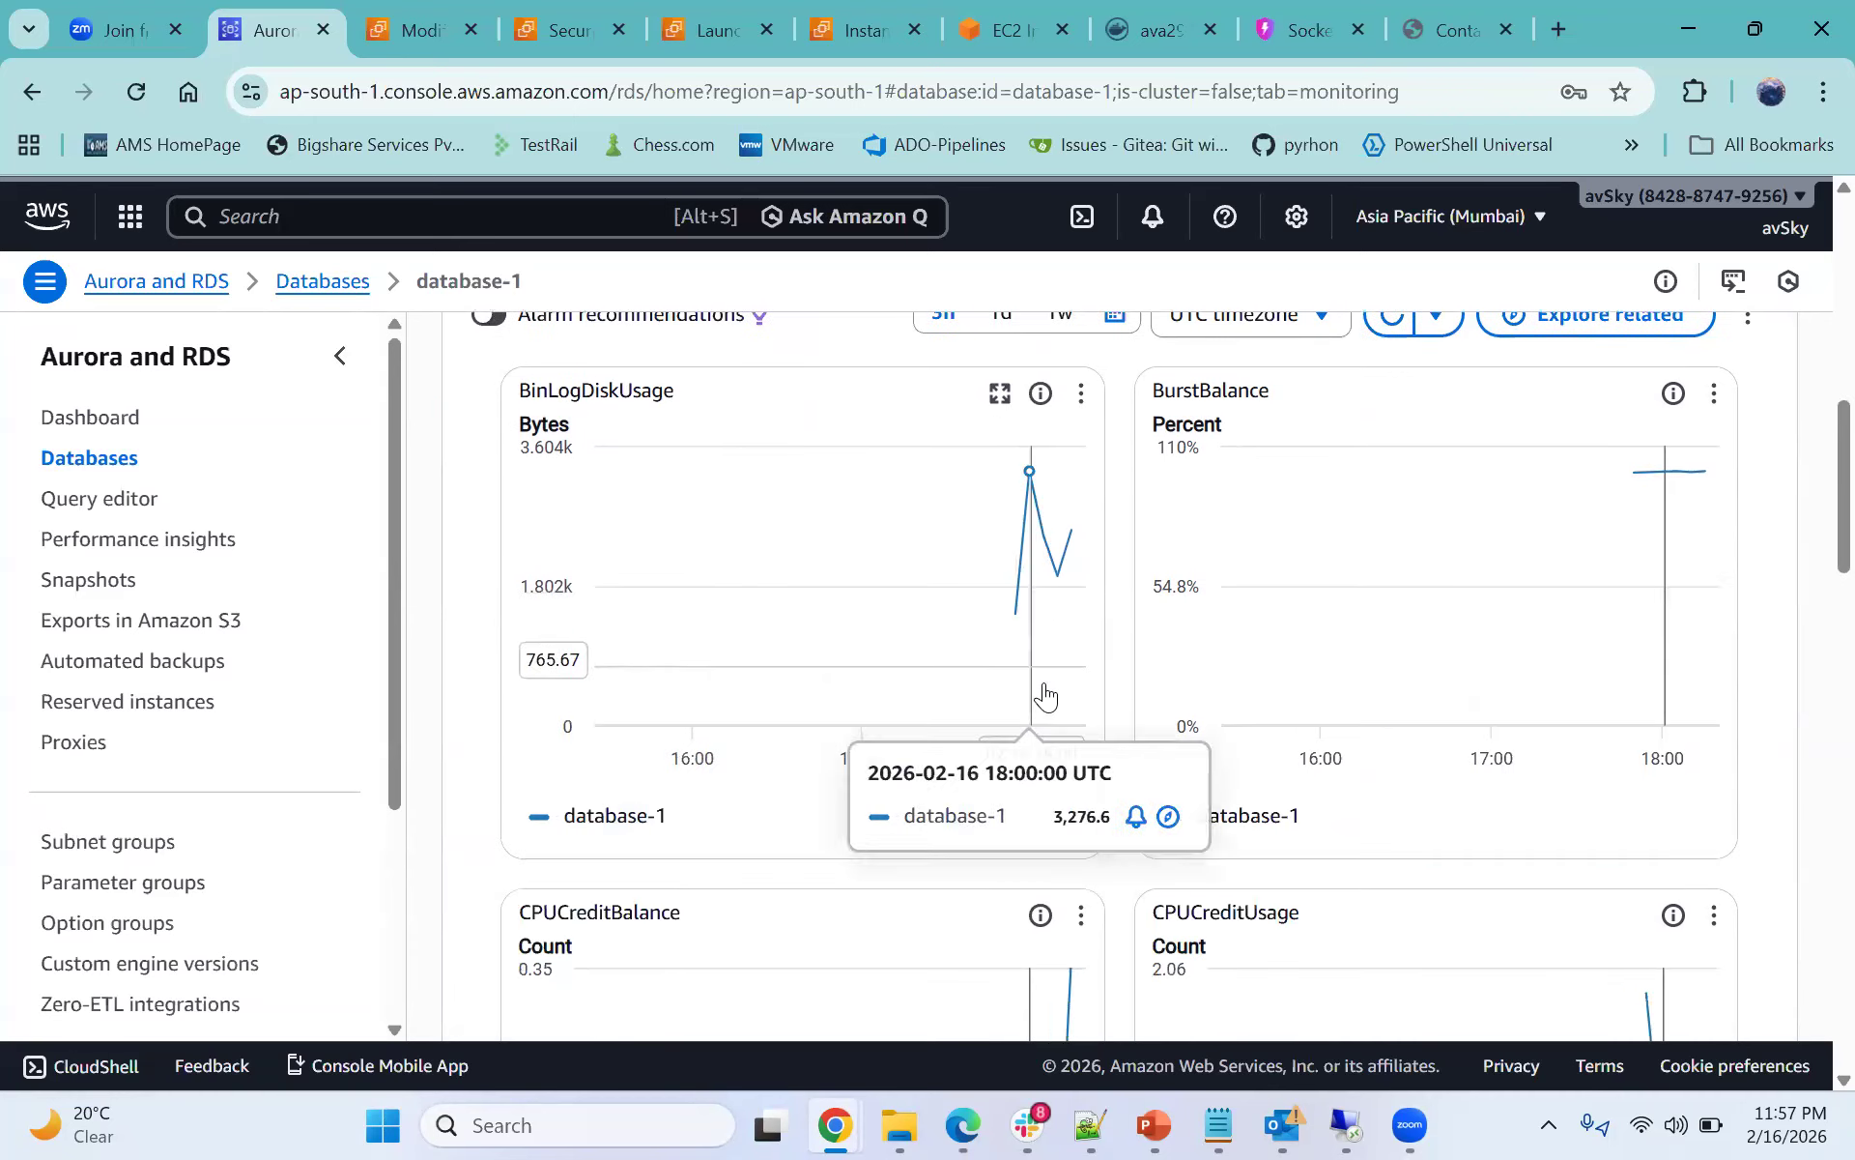
pyautogui.scroll(4, 1044, 694)
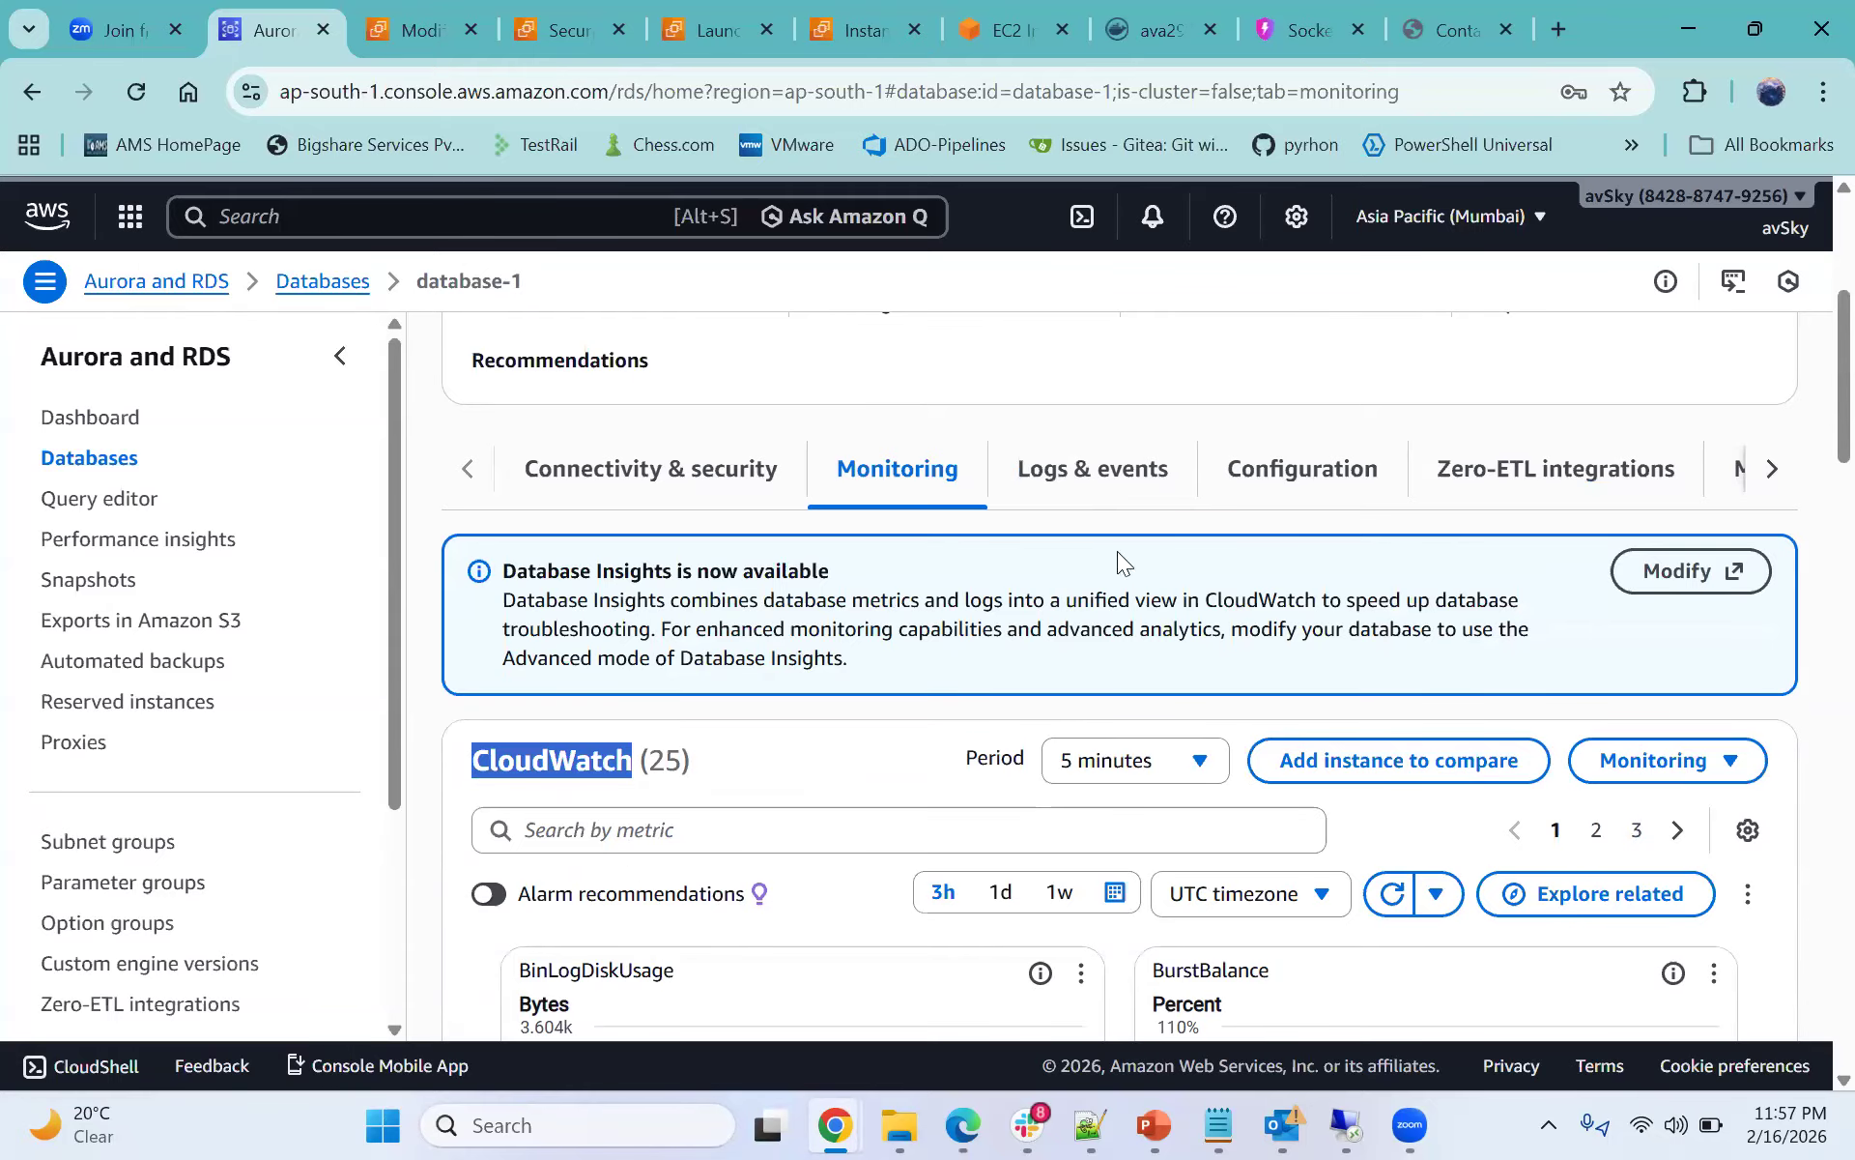
# - Open database-1's Logs & events tab and examine the recent events list
pyautogui.click(1108, 470)
pyautogui.scroll(-7, 939, 628)
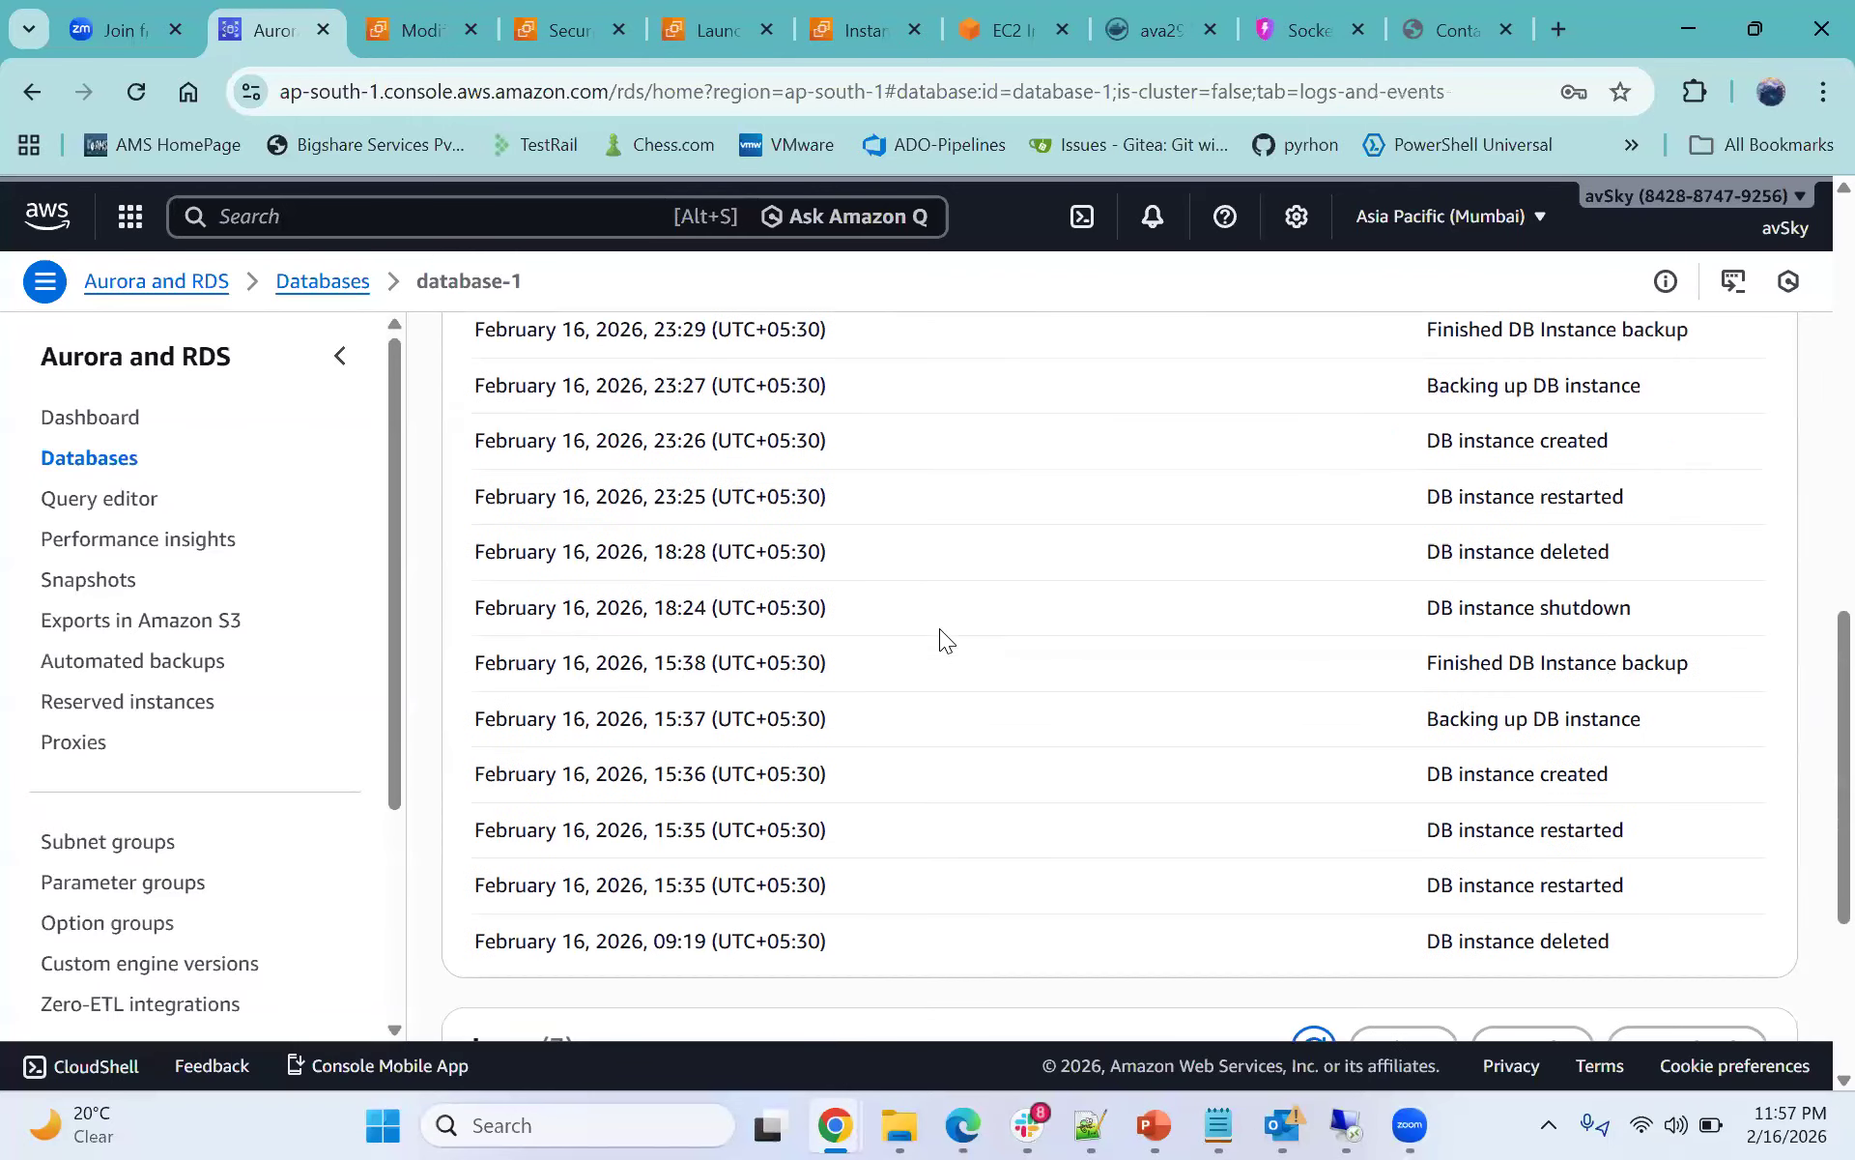
pyautogui.scroll(2, 1239, 538)
pyautogui.moveTo(1430, 474); pyautogui.dragTo(1606, 495)
pyautogui.moveTo(1428, 530); pyautogui.dragTo(1395, 605)
pyautogui.moveTo(1633, 641); pyautogui.dragTo(1366, 678)
pyautogui.scroll(-3, 1553, 619)
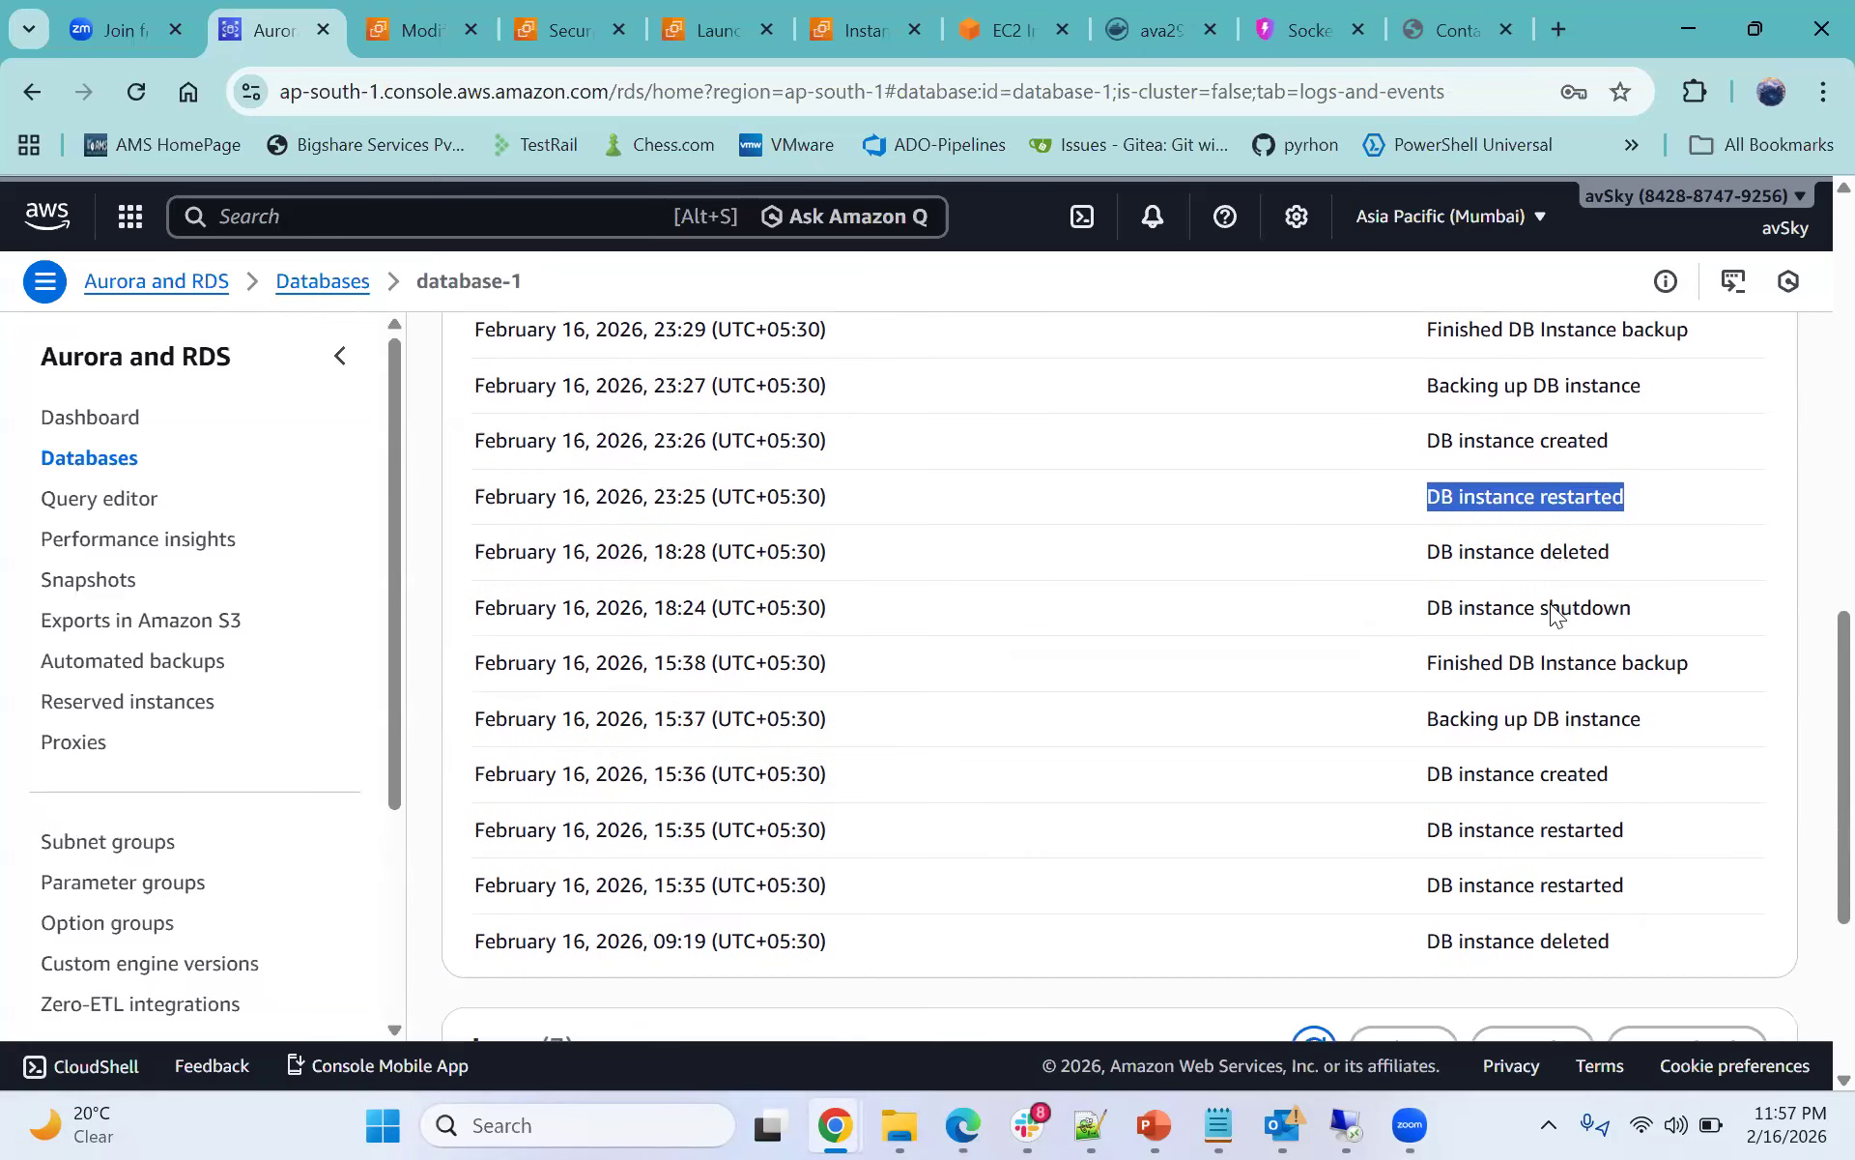
pyautogui.scroll(-1, 1058, 595)
pyautogui.scroll(-1, 1076, 584)
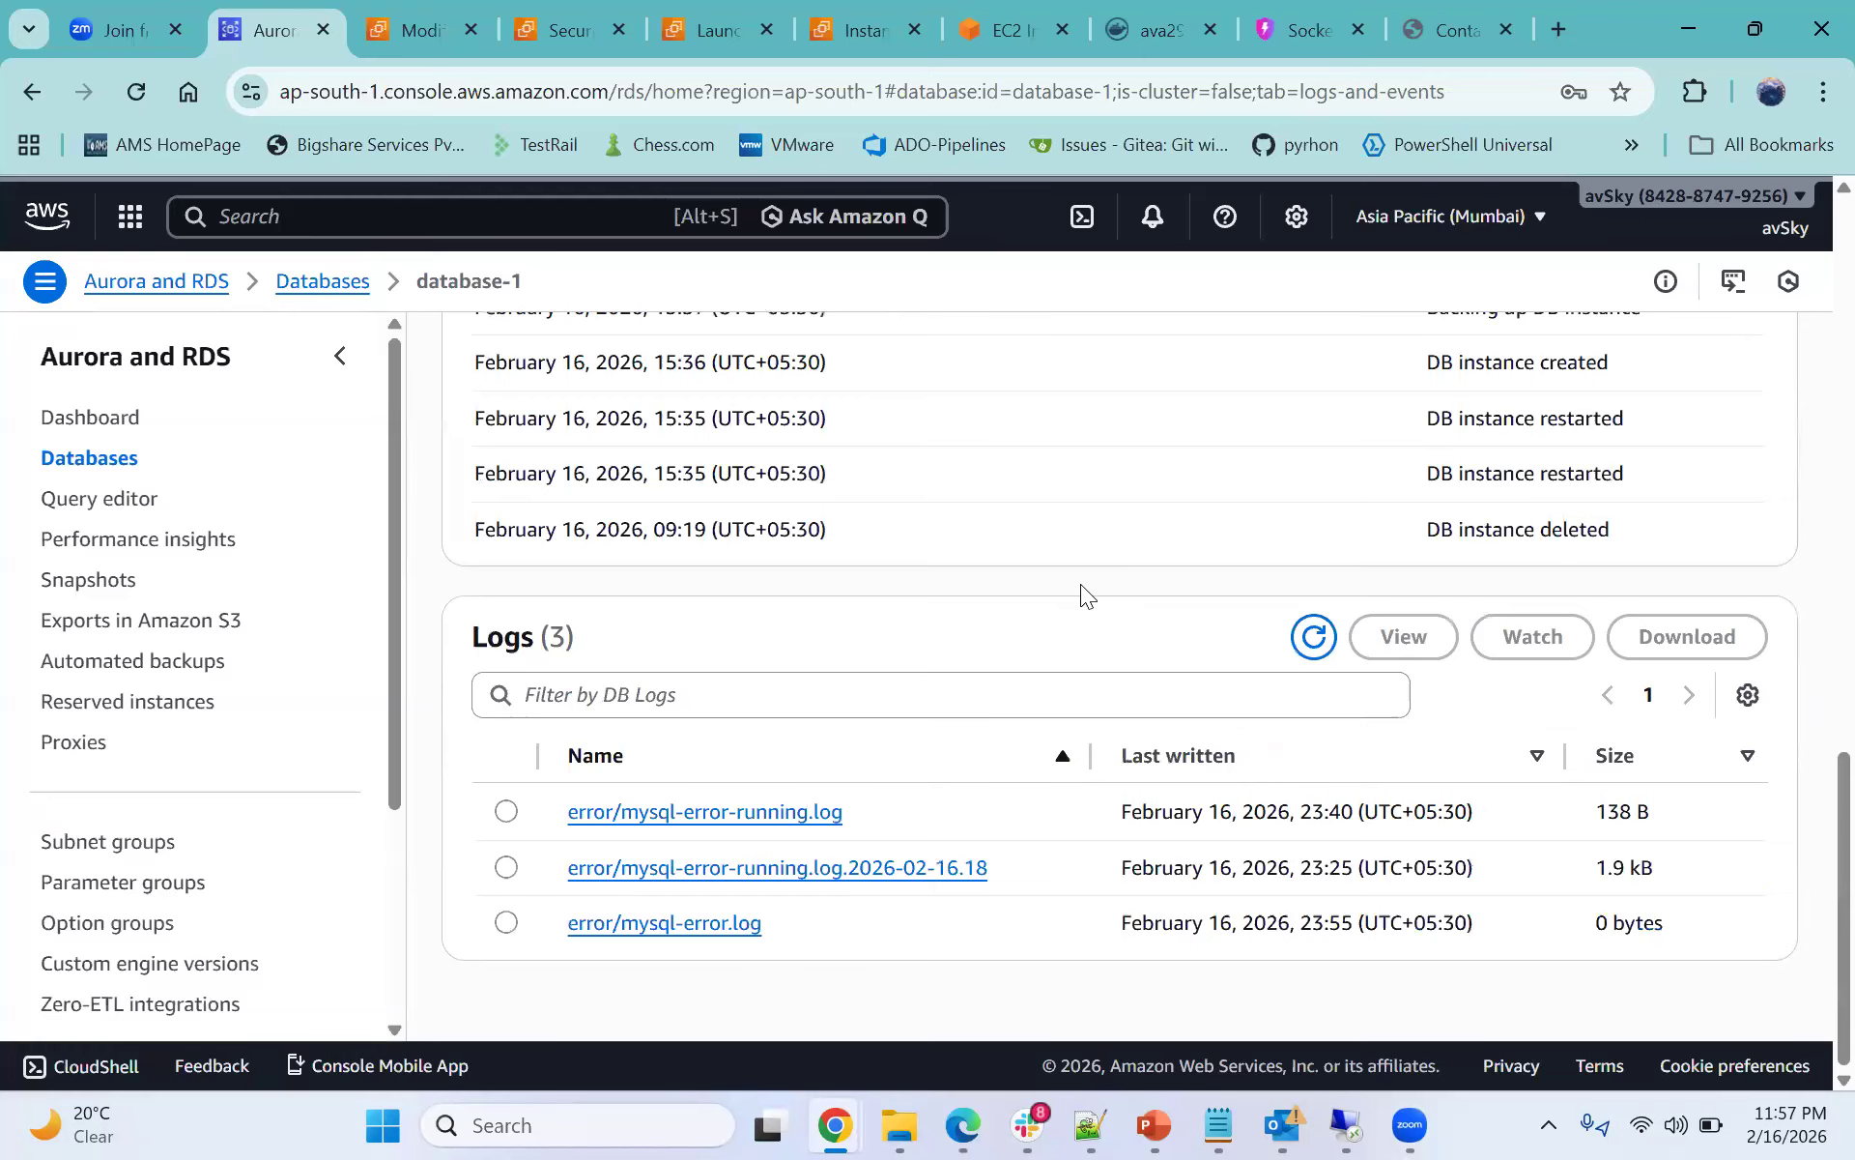
# - Open the error/mysql-error-running.log file, read its details and contents, and return to the database page
pyautogui.click(763, 815)
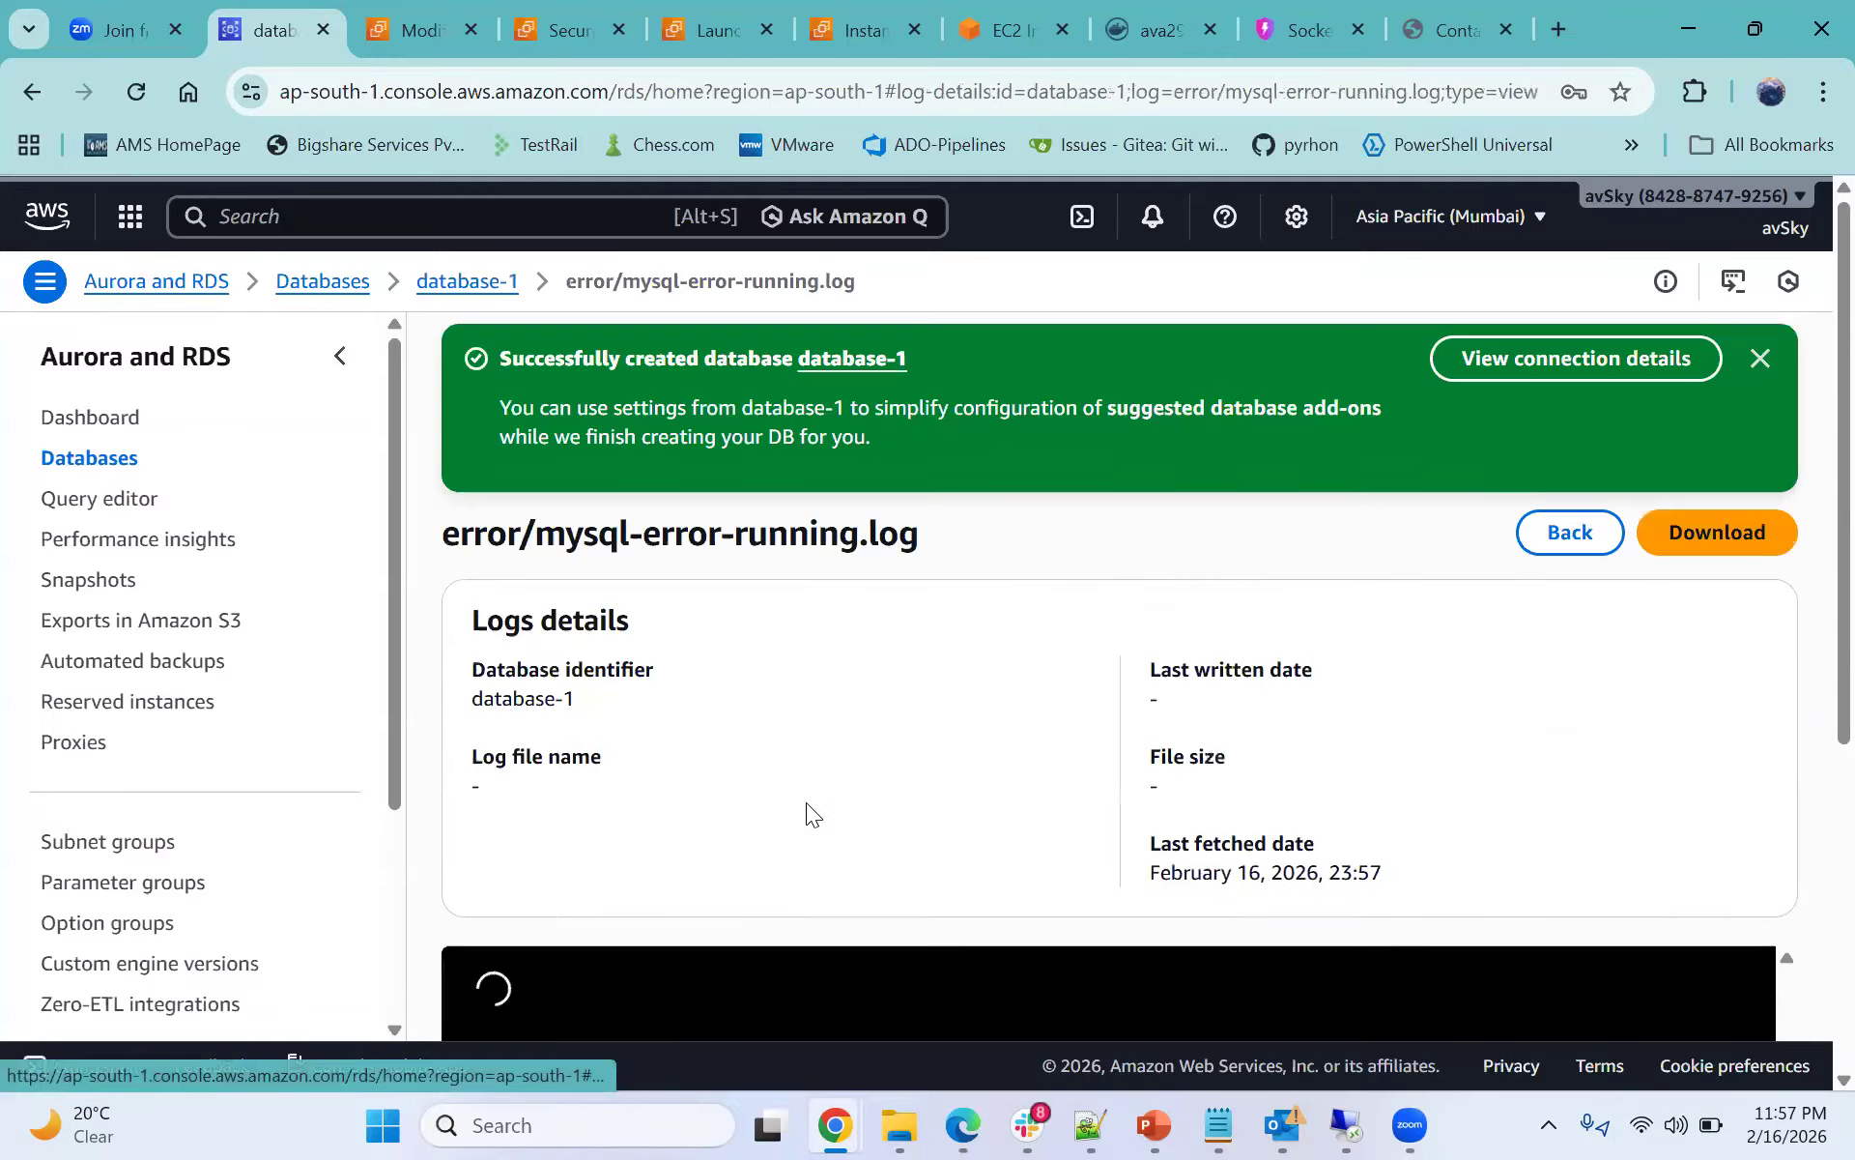
pyautogui.scroll(-5, 824, 686)
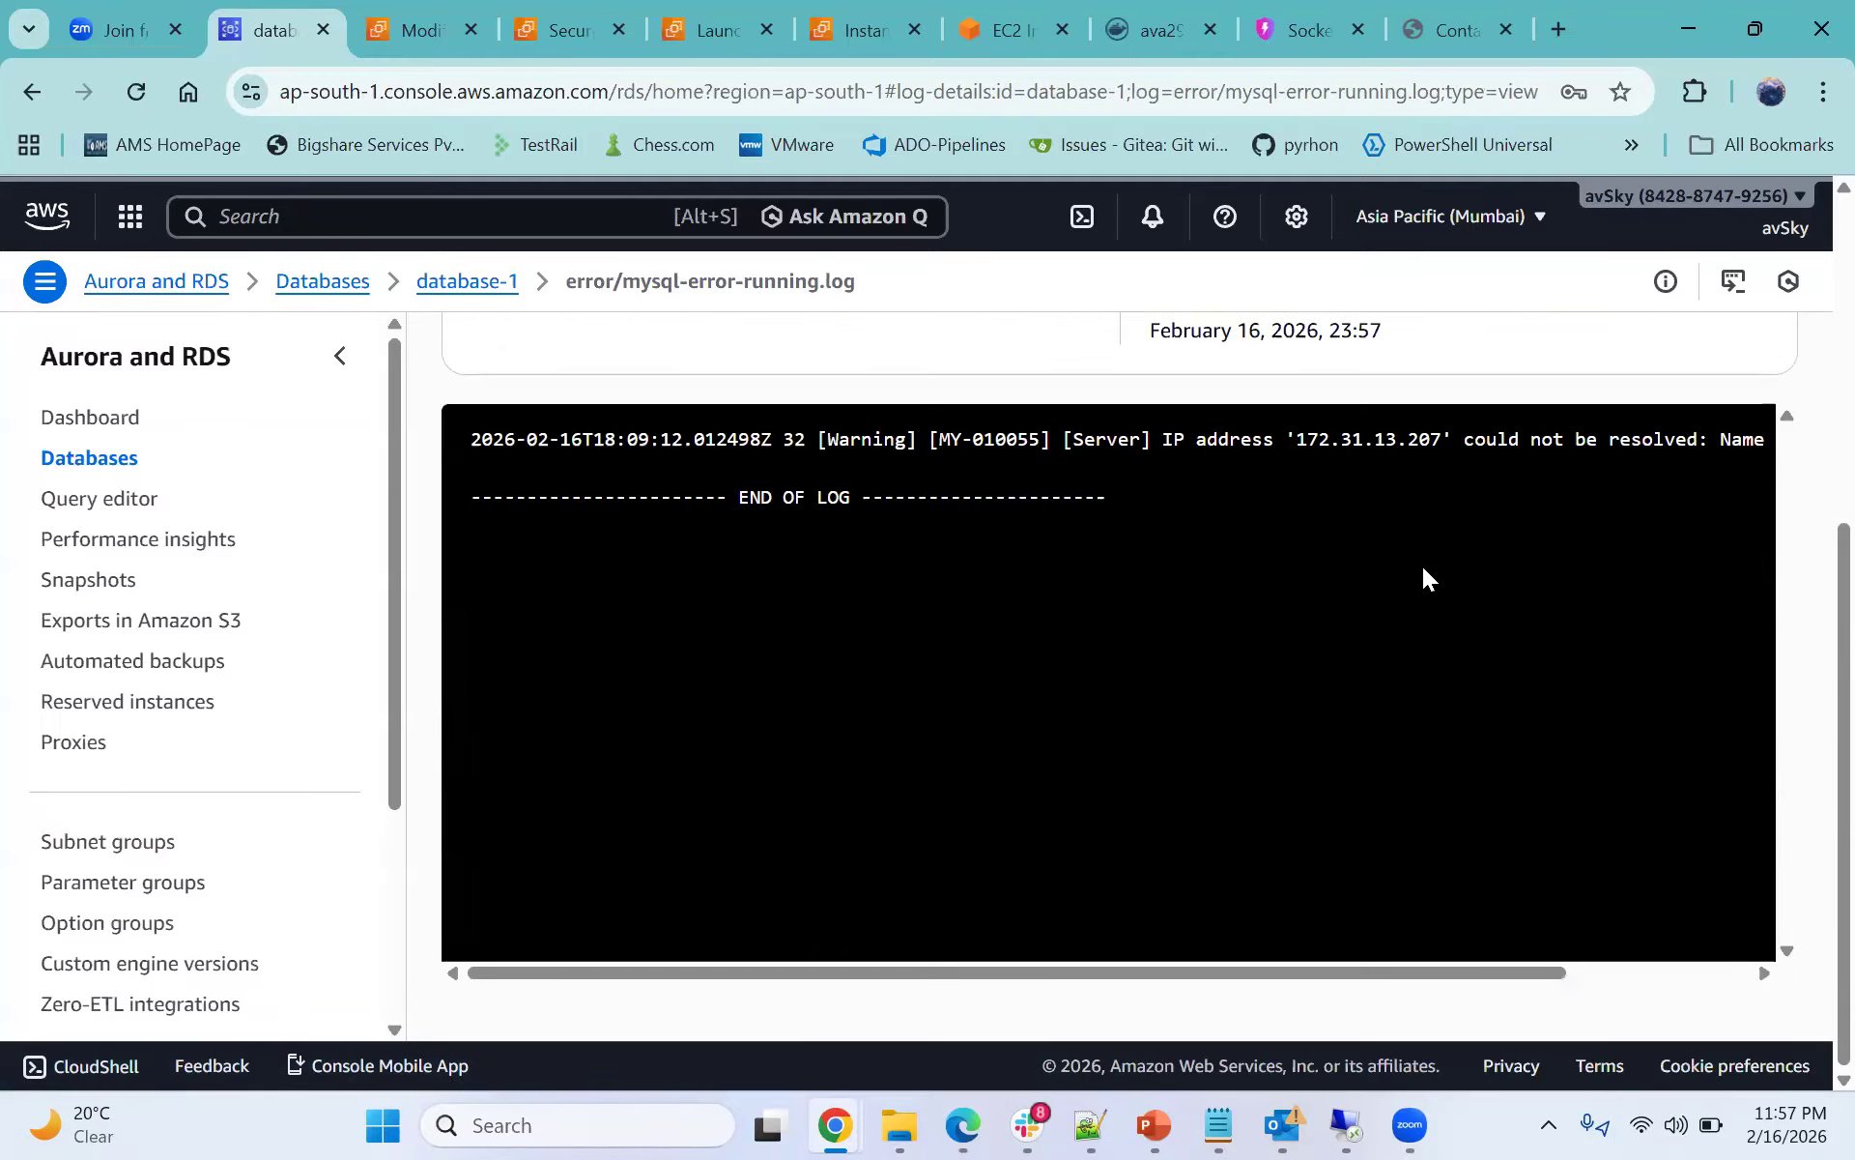
pyautogui.scroll(4, 923, 500)
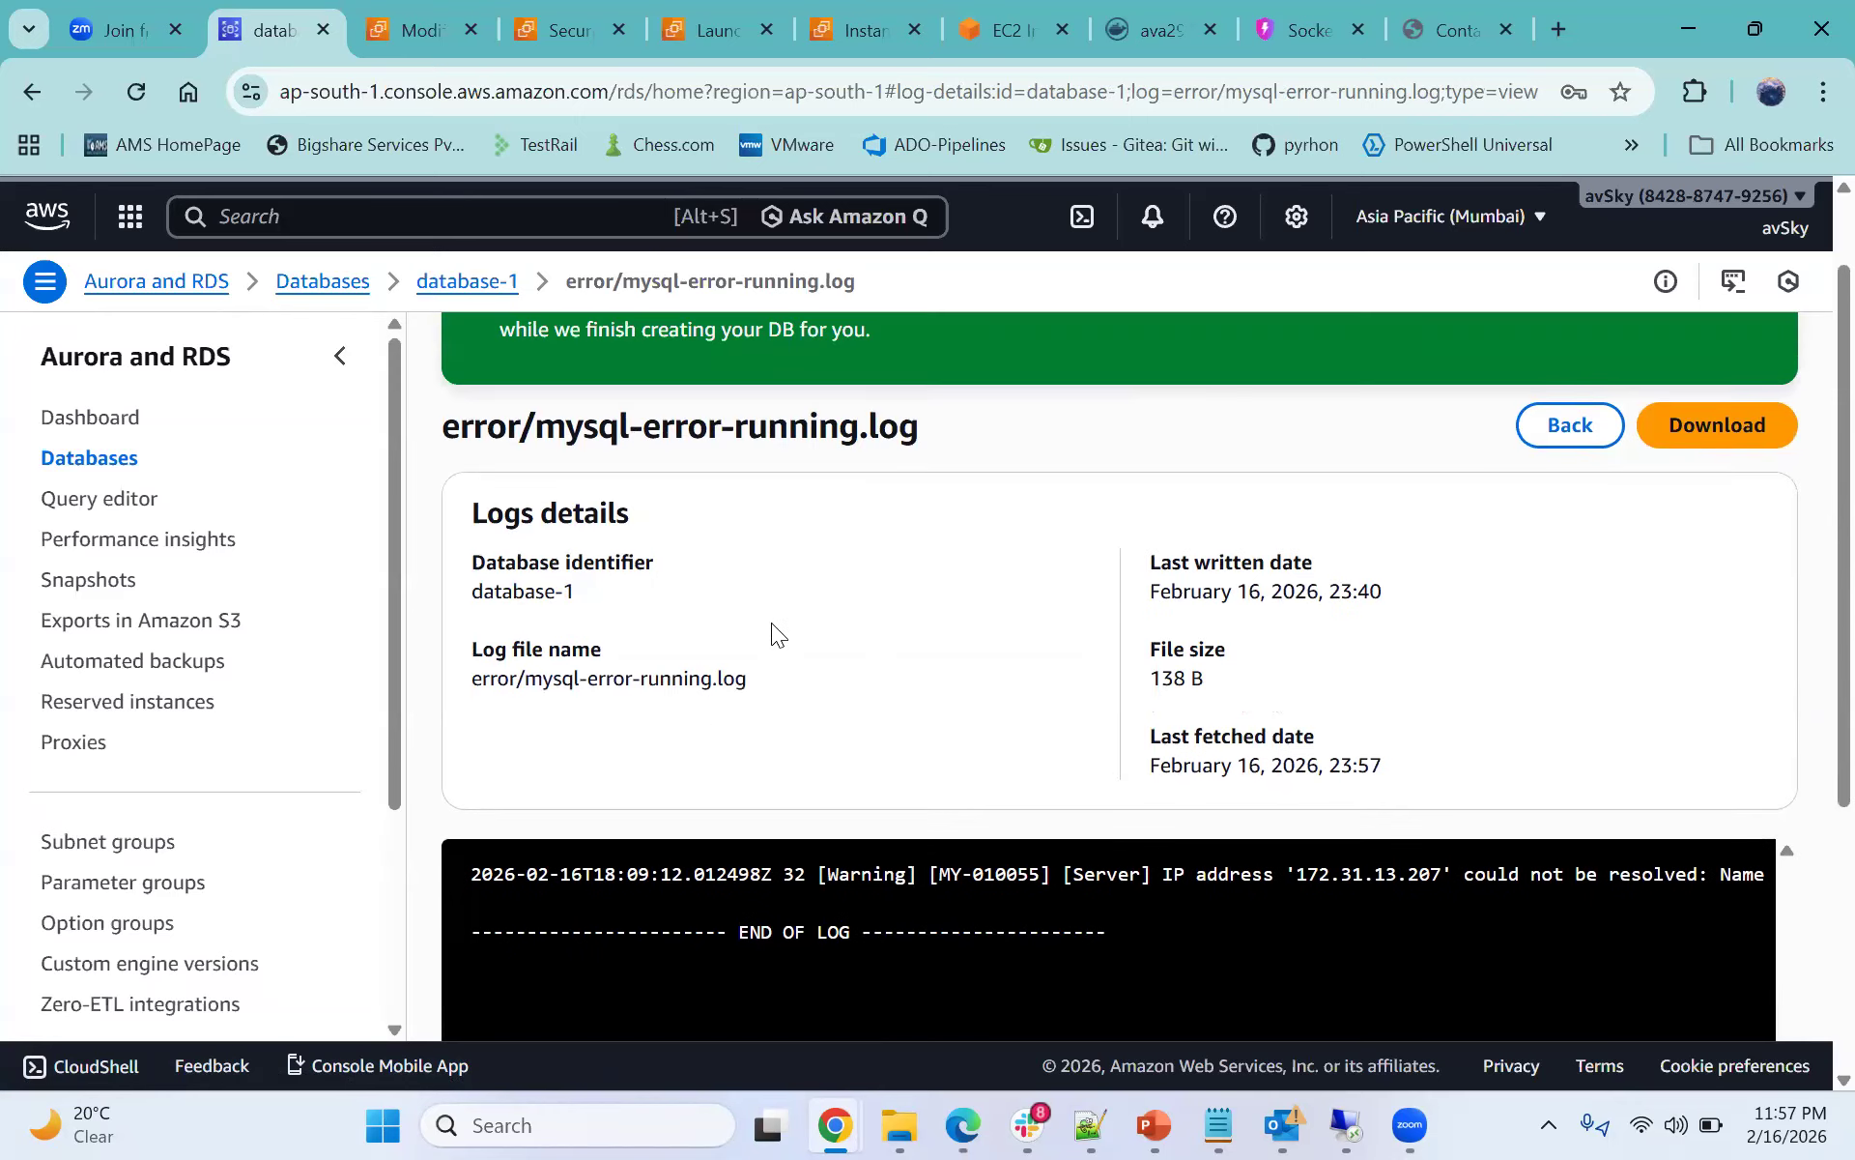
pyautogui.scroll(2, 772, 623)
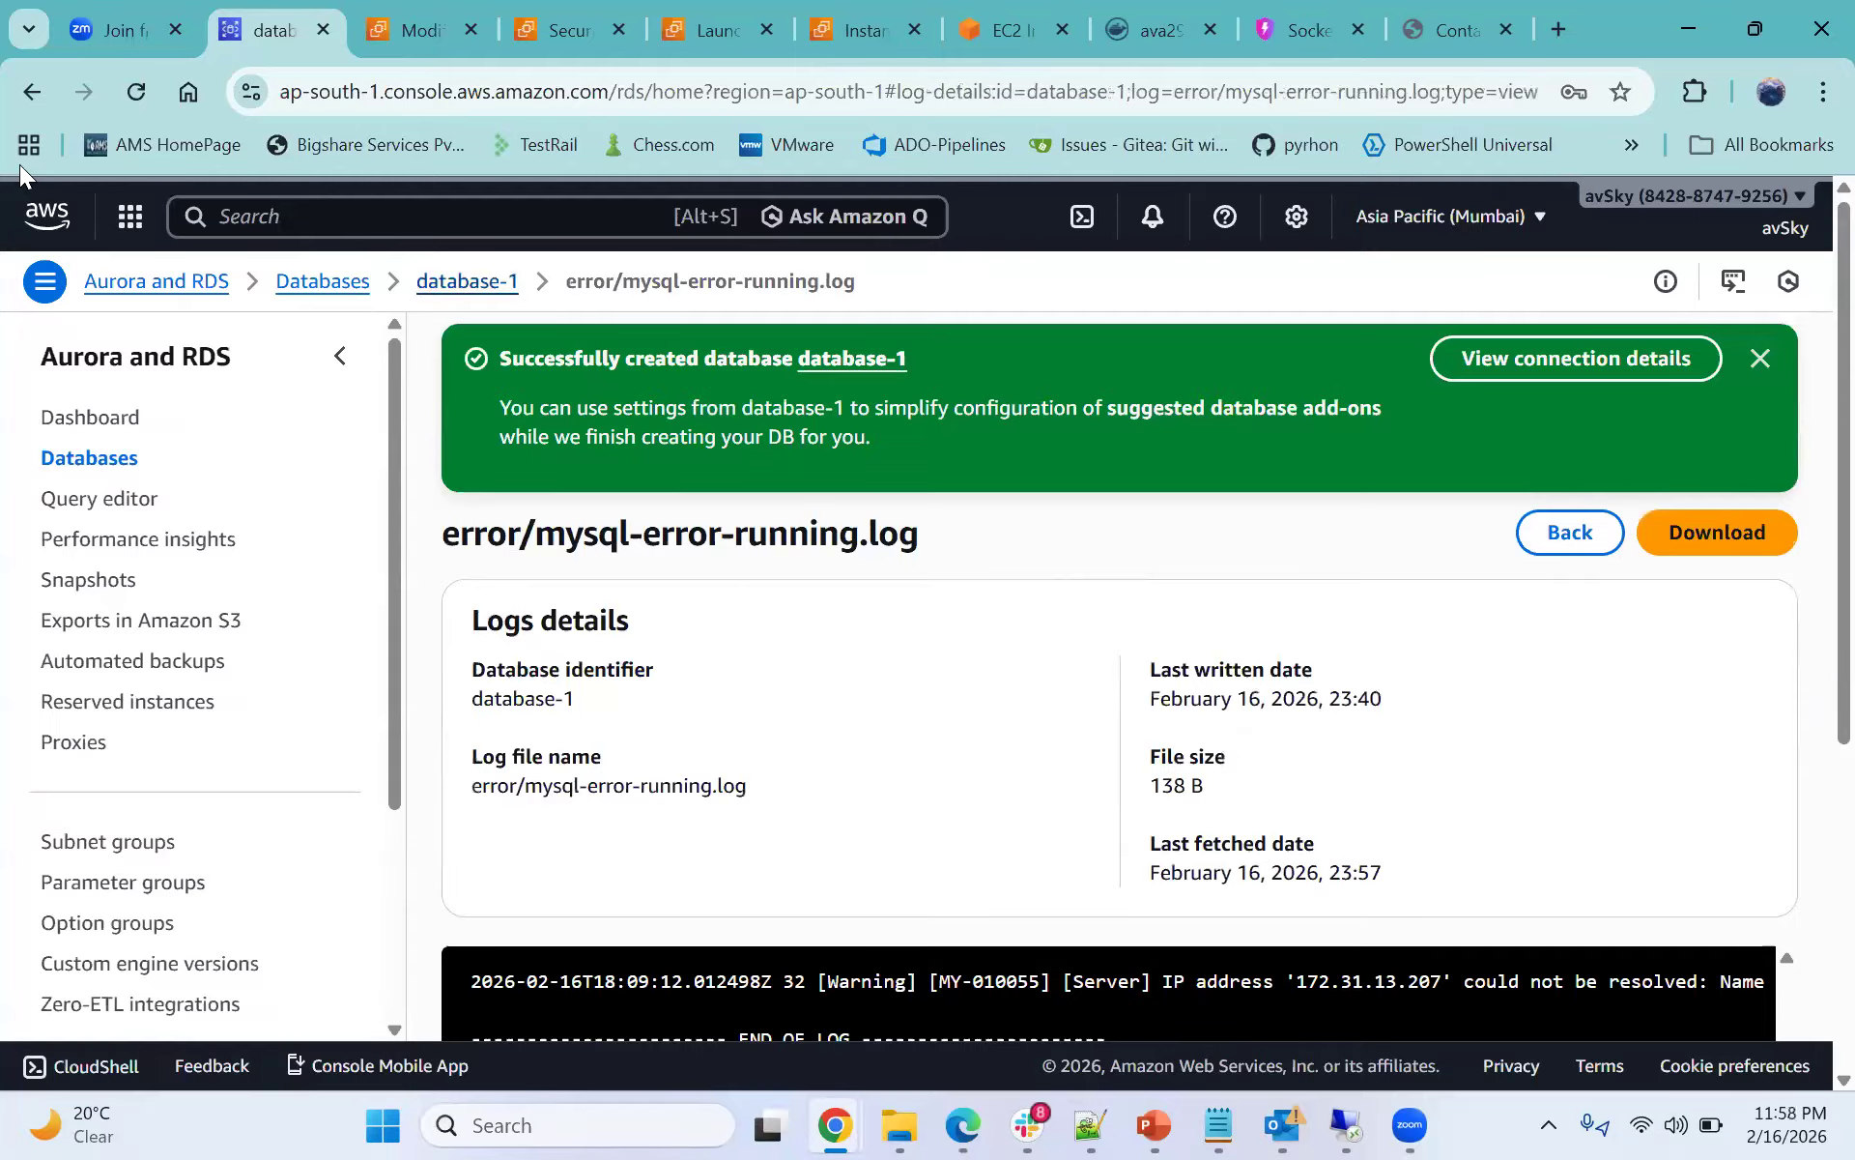
pyautogui.click(32, 91)
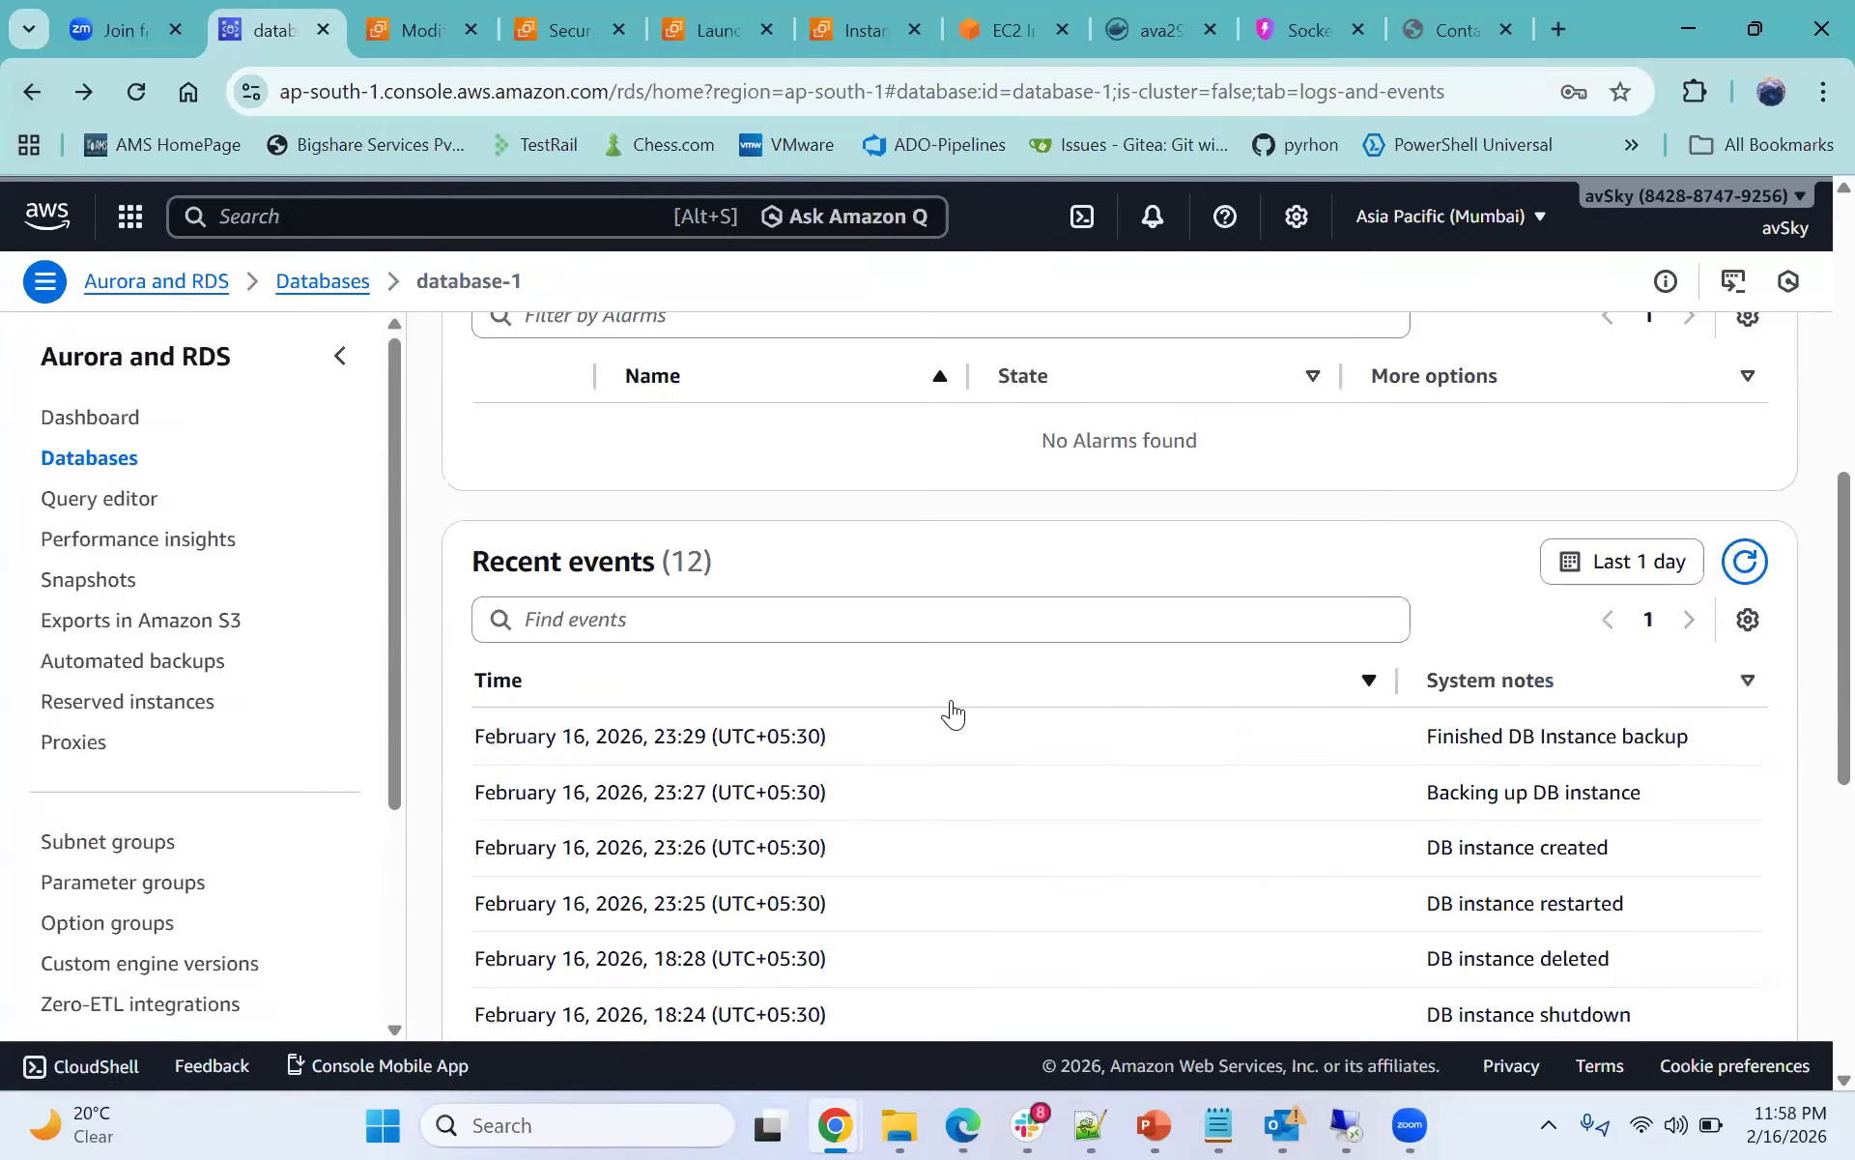
# - Open the Configuration tab and examine database-1's instance class, engine version, availability and primary storage settings
pyautogui.scroll(6, 951, 700)
pyautogui.scroll(-3, 1189, 739)
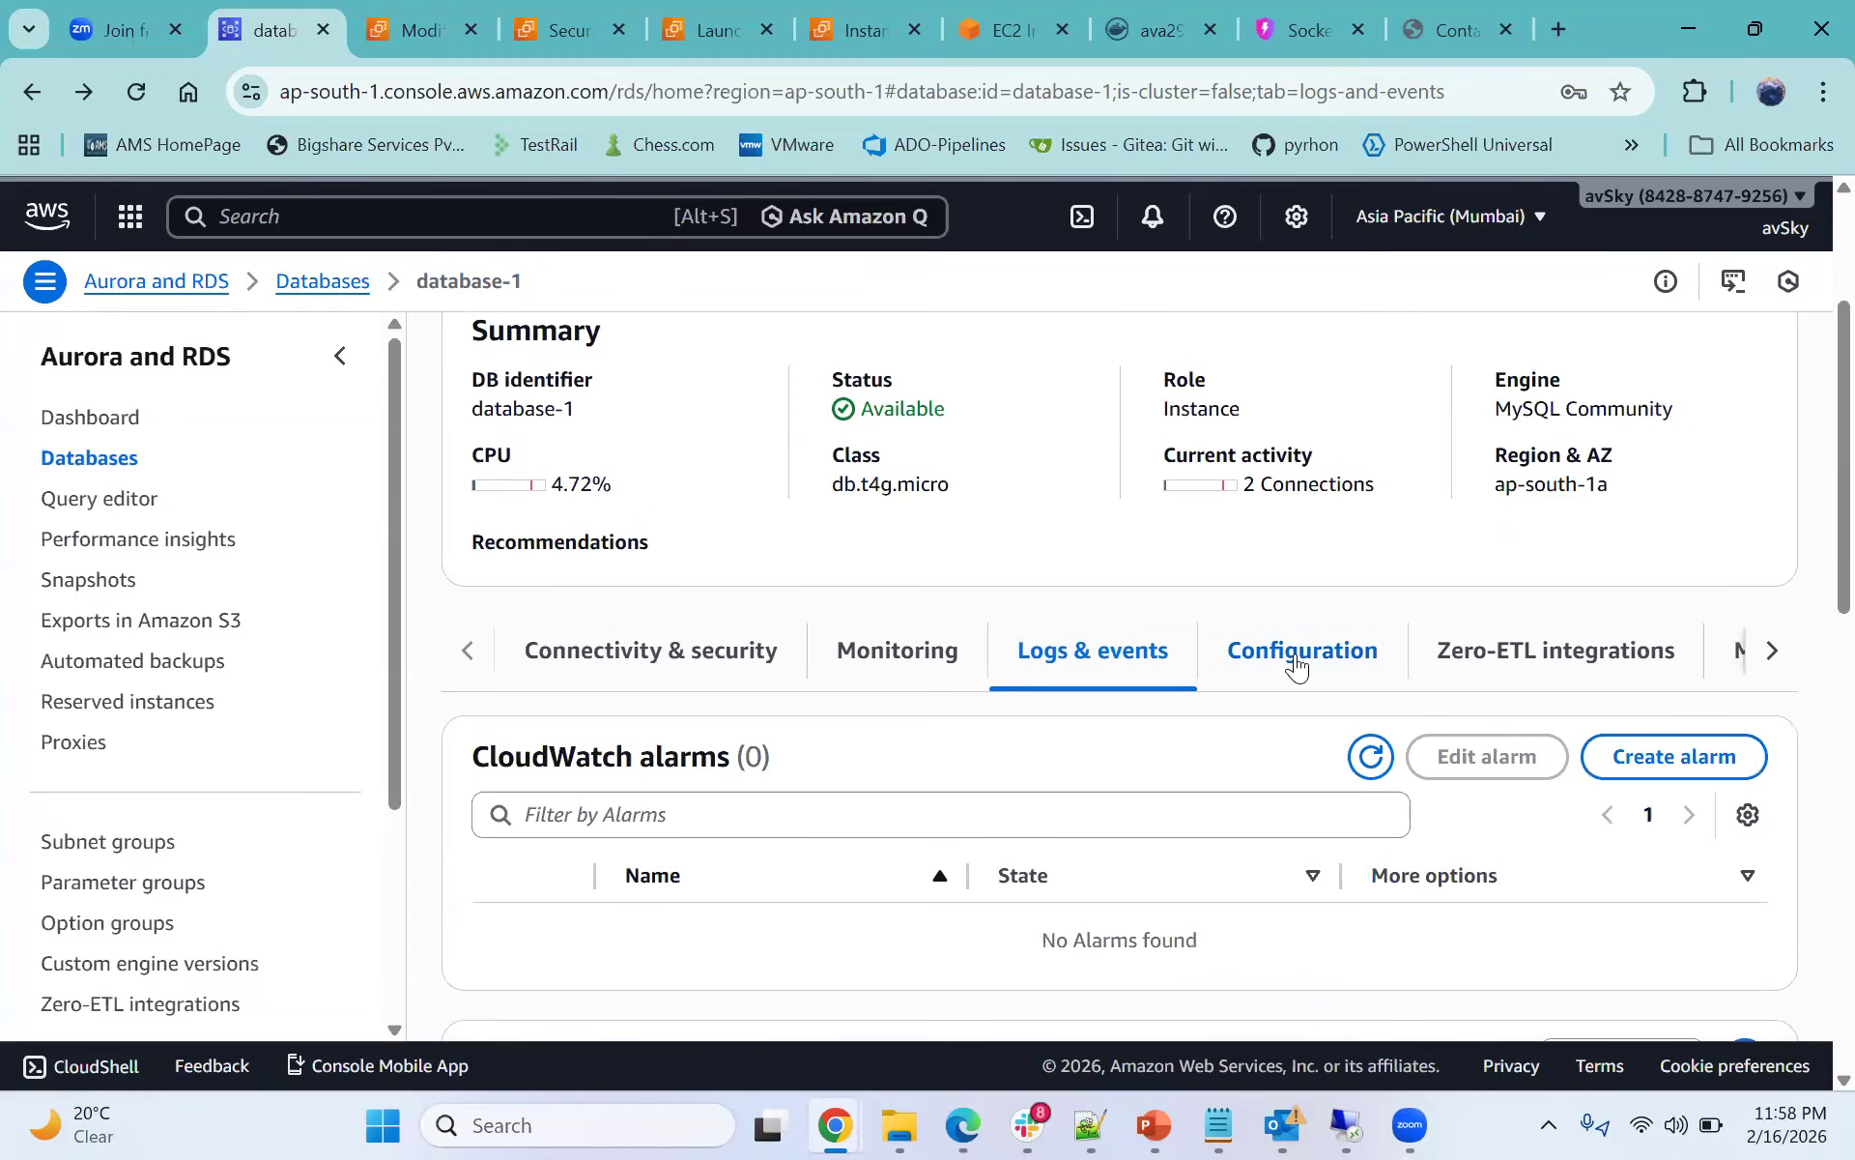
pyautogui.click(1296, 665)
pyautogui.scroll(-1, 421, 829)
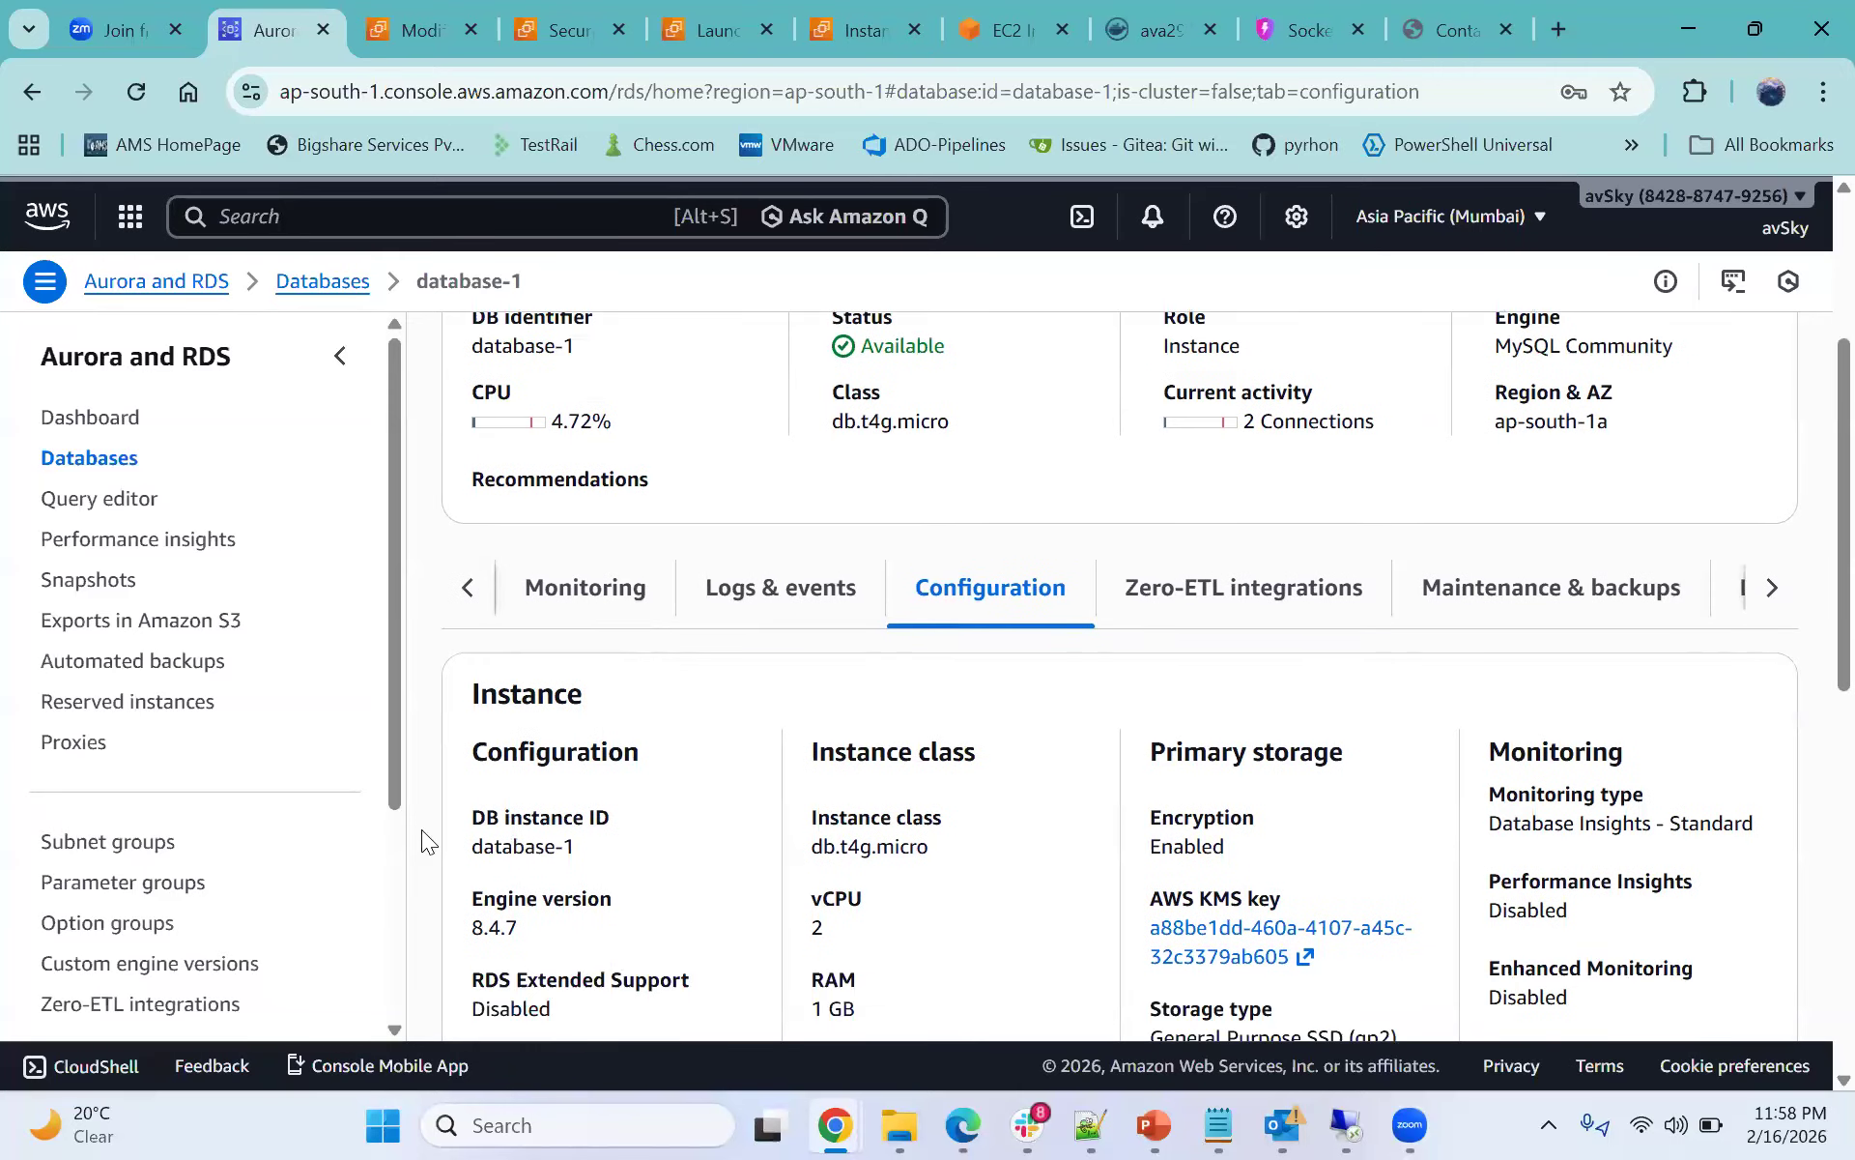
pyautogui.scroll(-2, 421, 829)
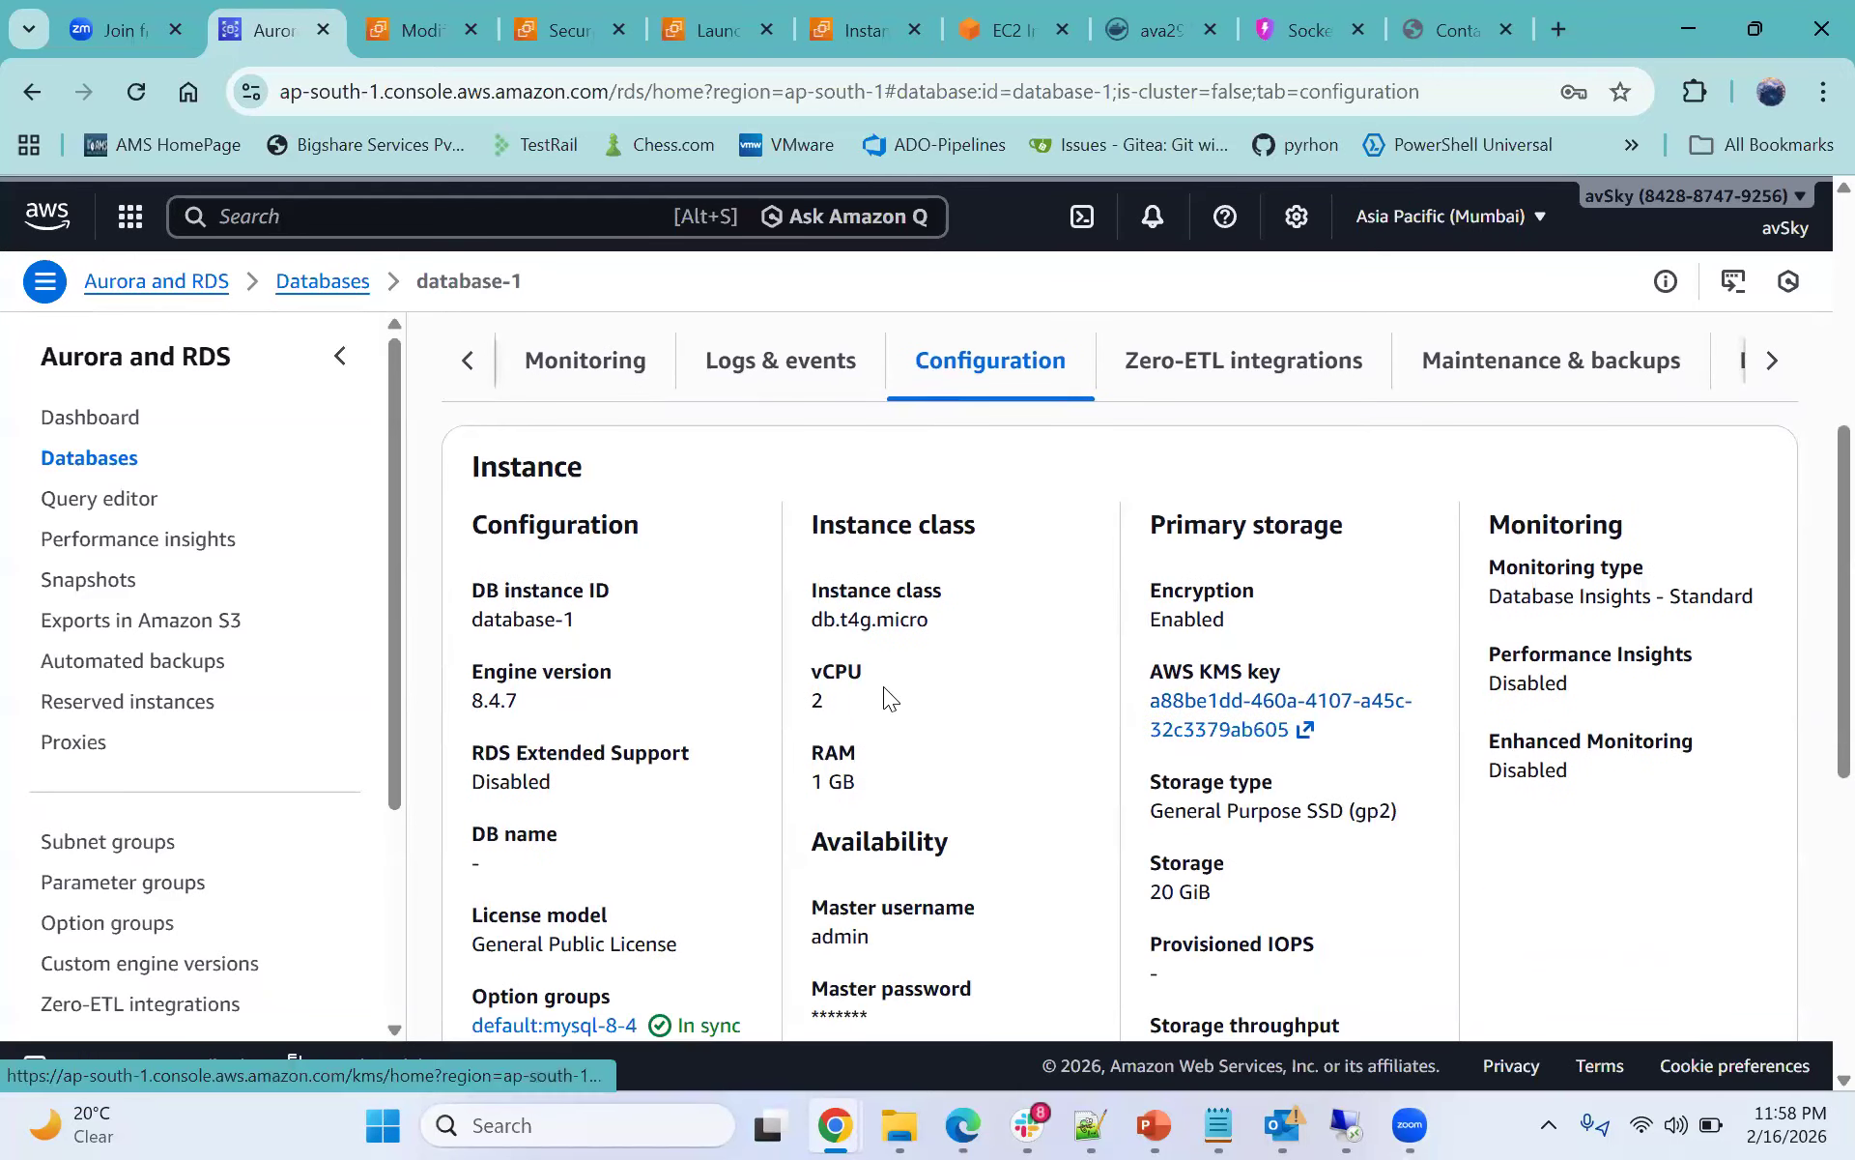
pyautogui.scroll(-3, 883, 686)
pyautogui.scroll(-3, 911, 686)
pyautogui.scroll(-2, 910, 686)
pyautogui.scroll(5, 910, 686)
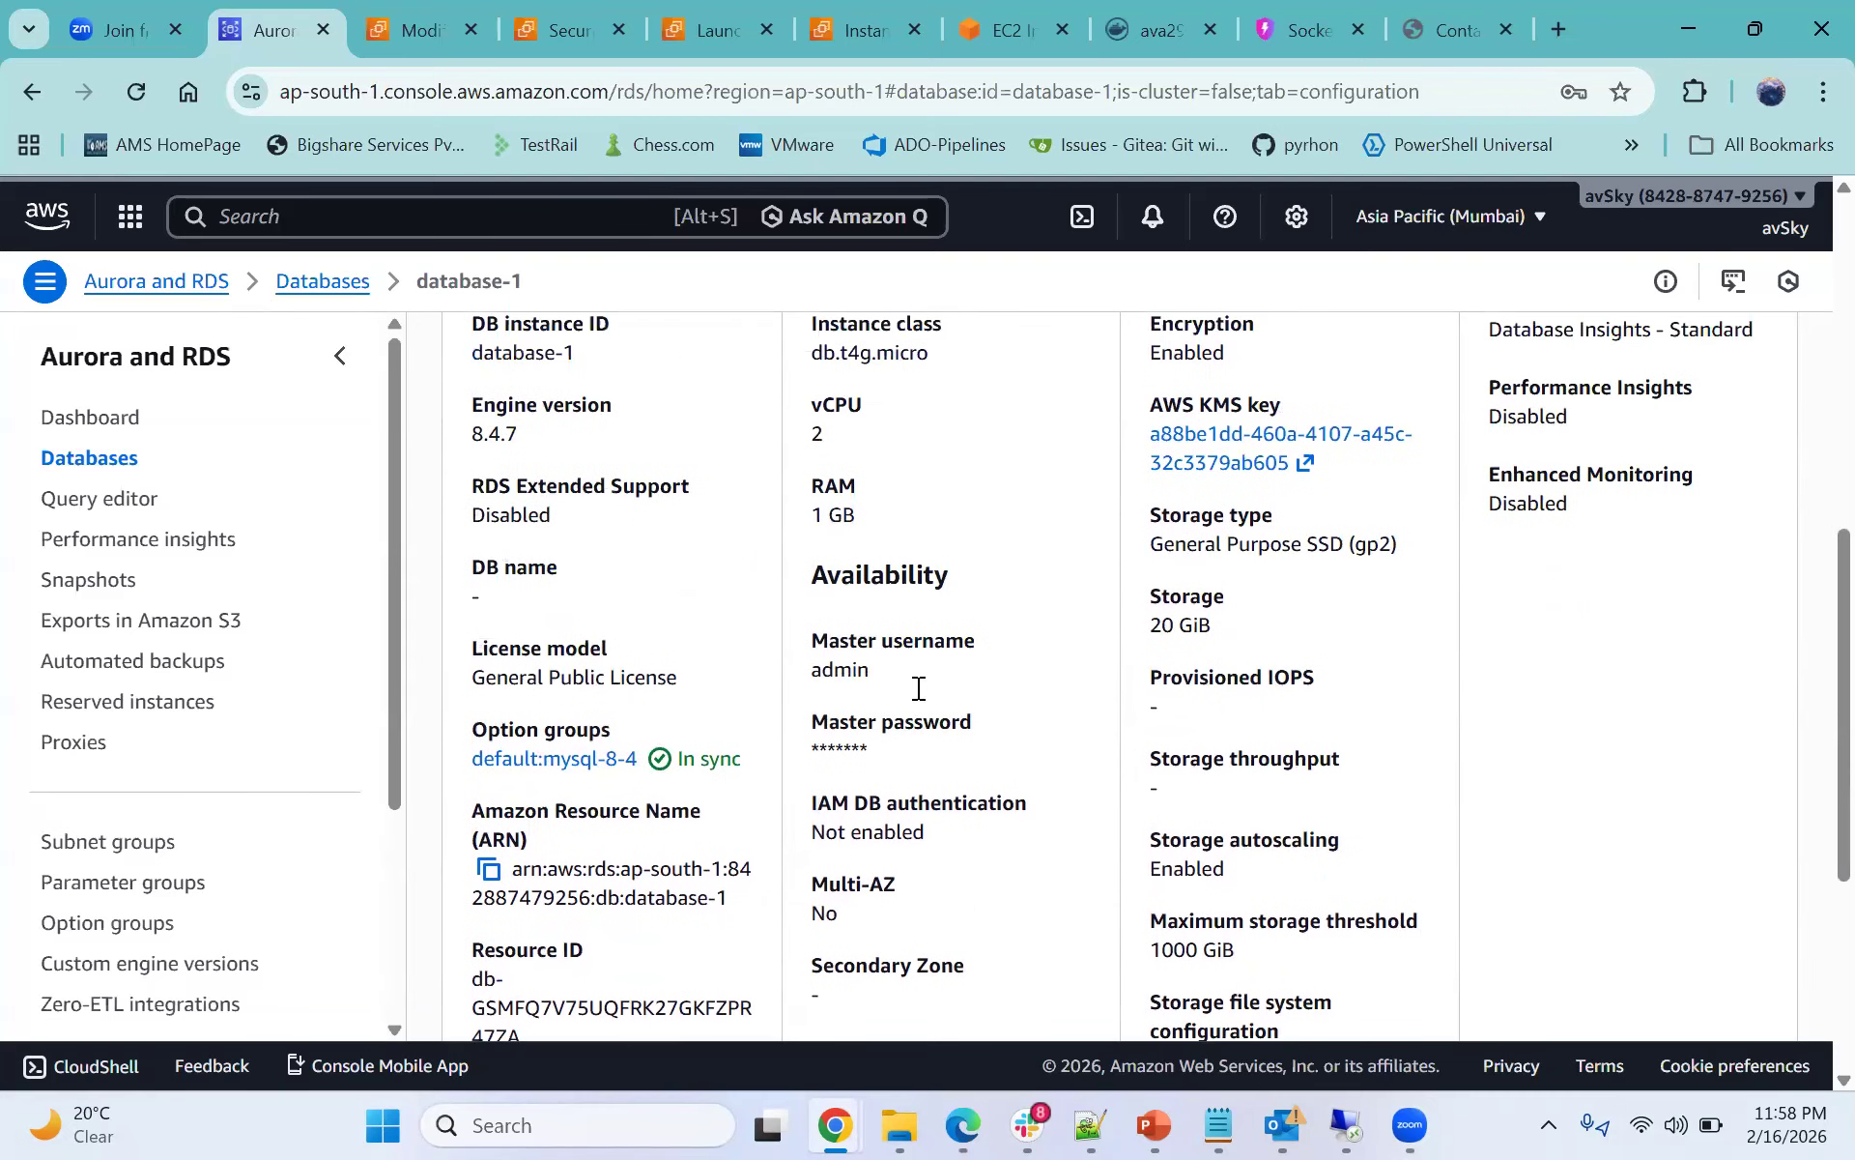
pyautogui.scroll(8, 916, 688)
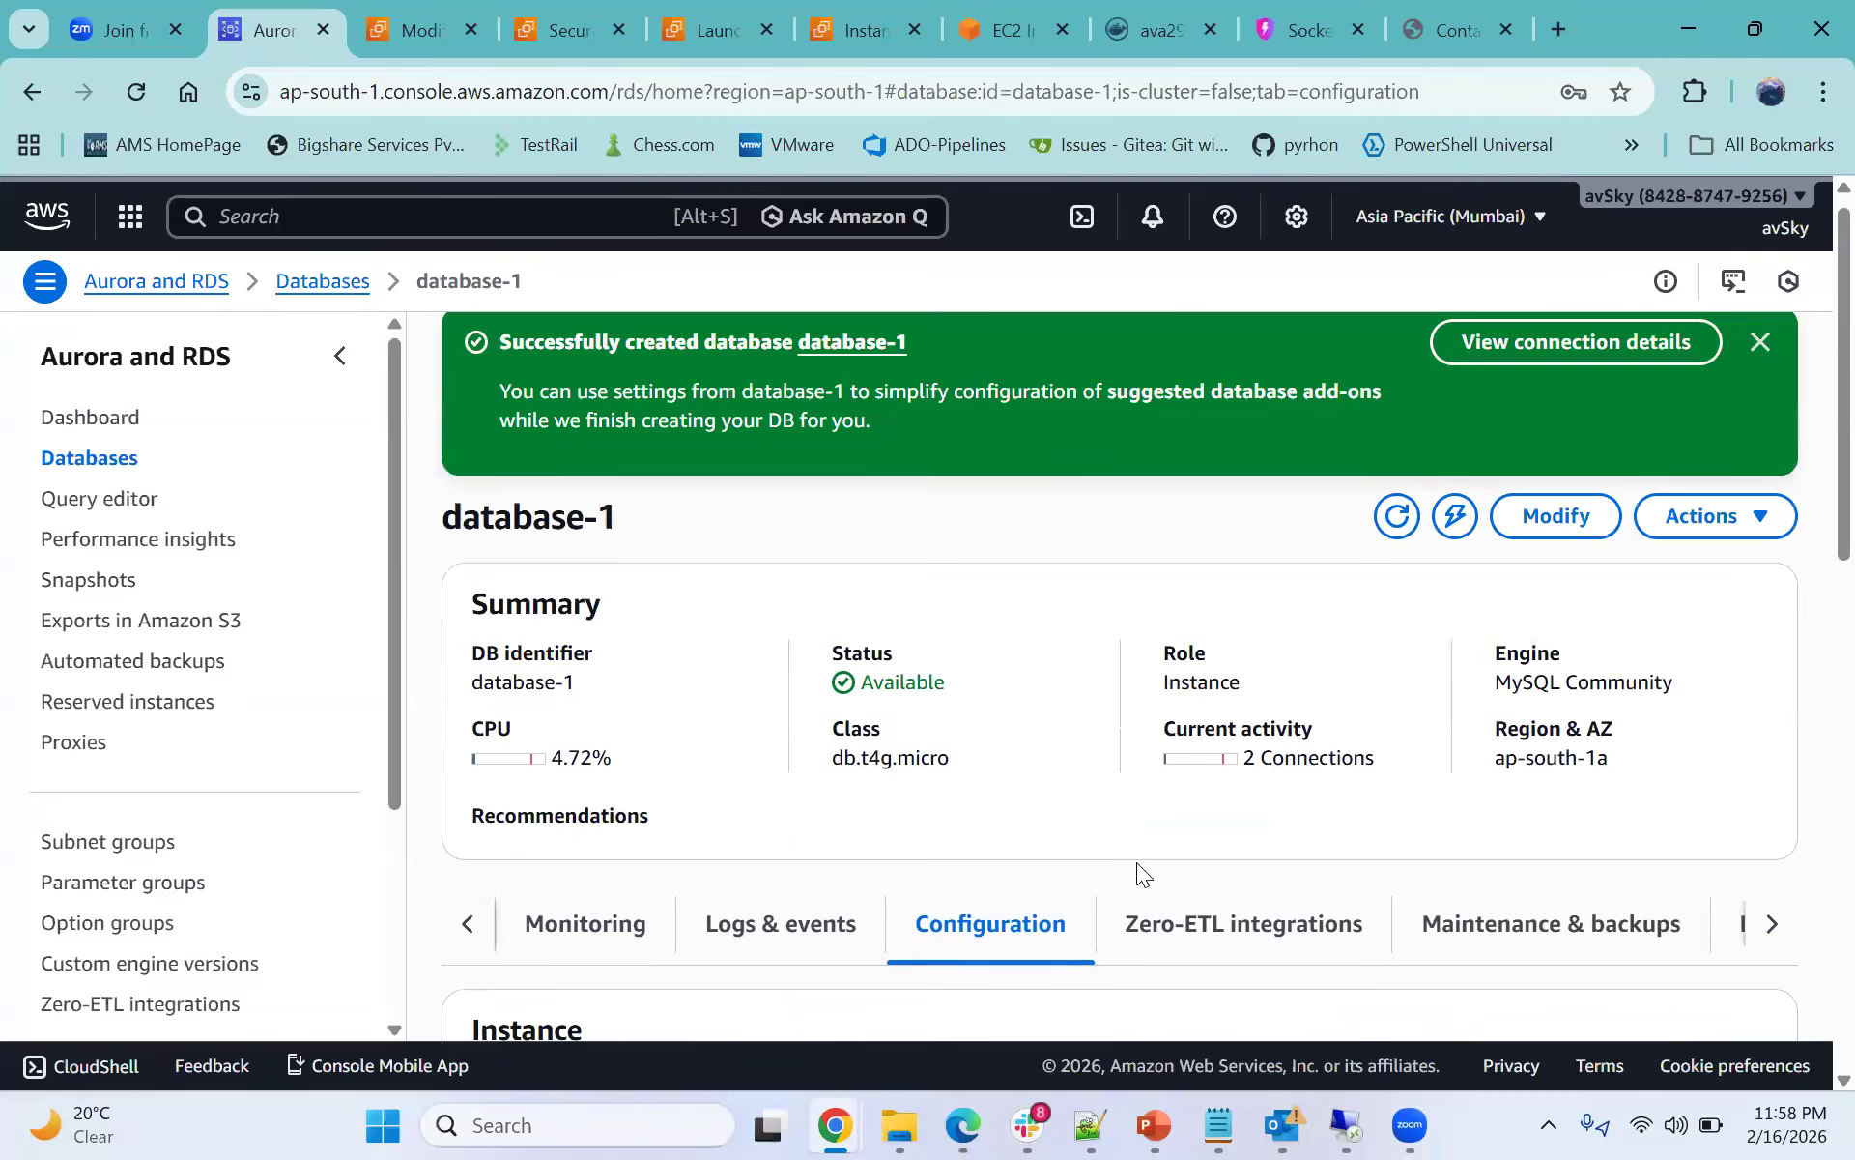
pyautogui.scroll(-7, 1136, 862)
pyautogui.scroll(3, 1268, 709)
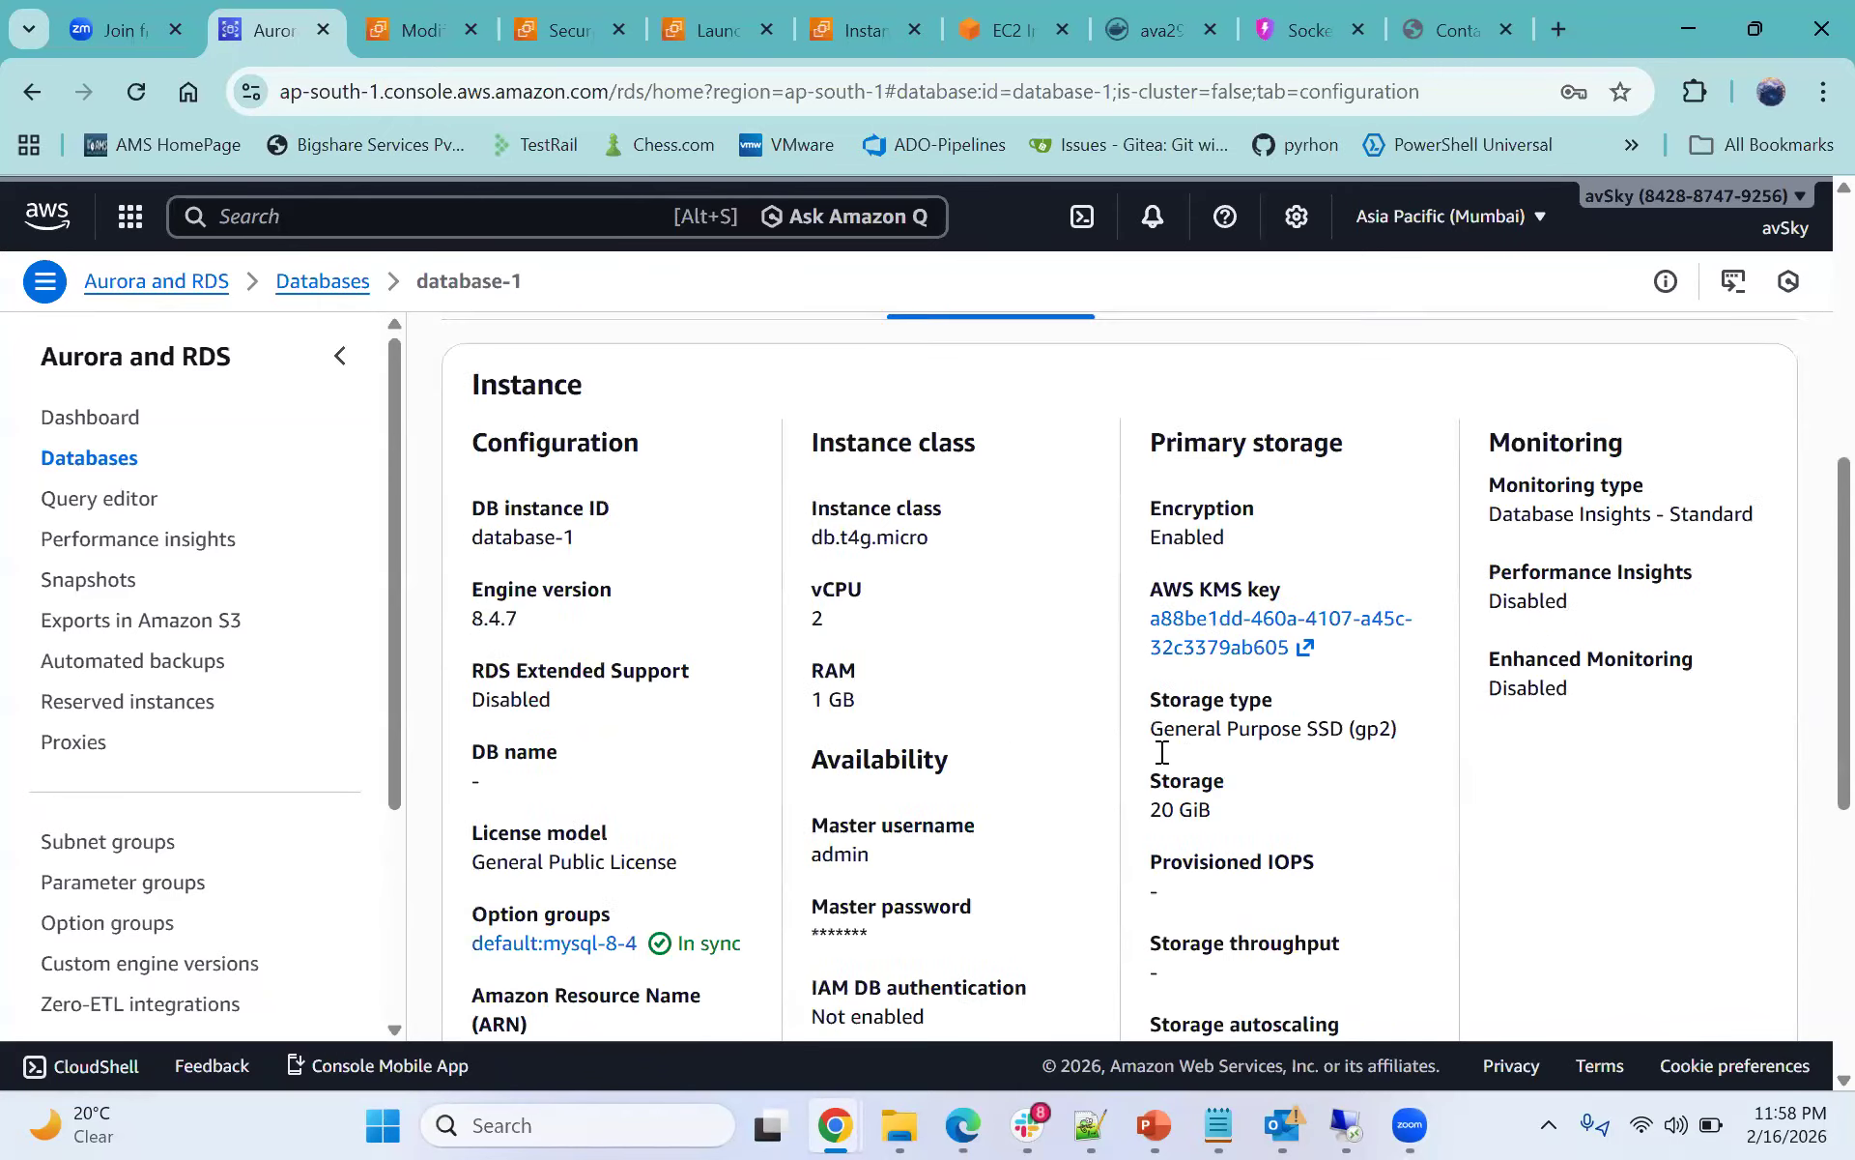
pyautogui.scroll(2, 858, 678)
pyautogui.scroll(2, 717, 557)
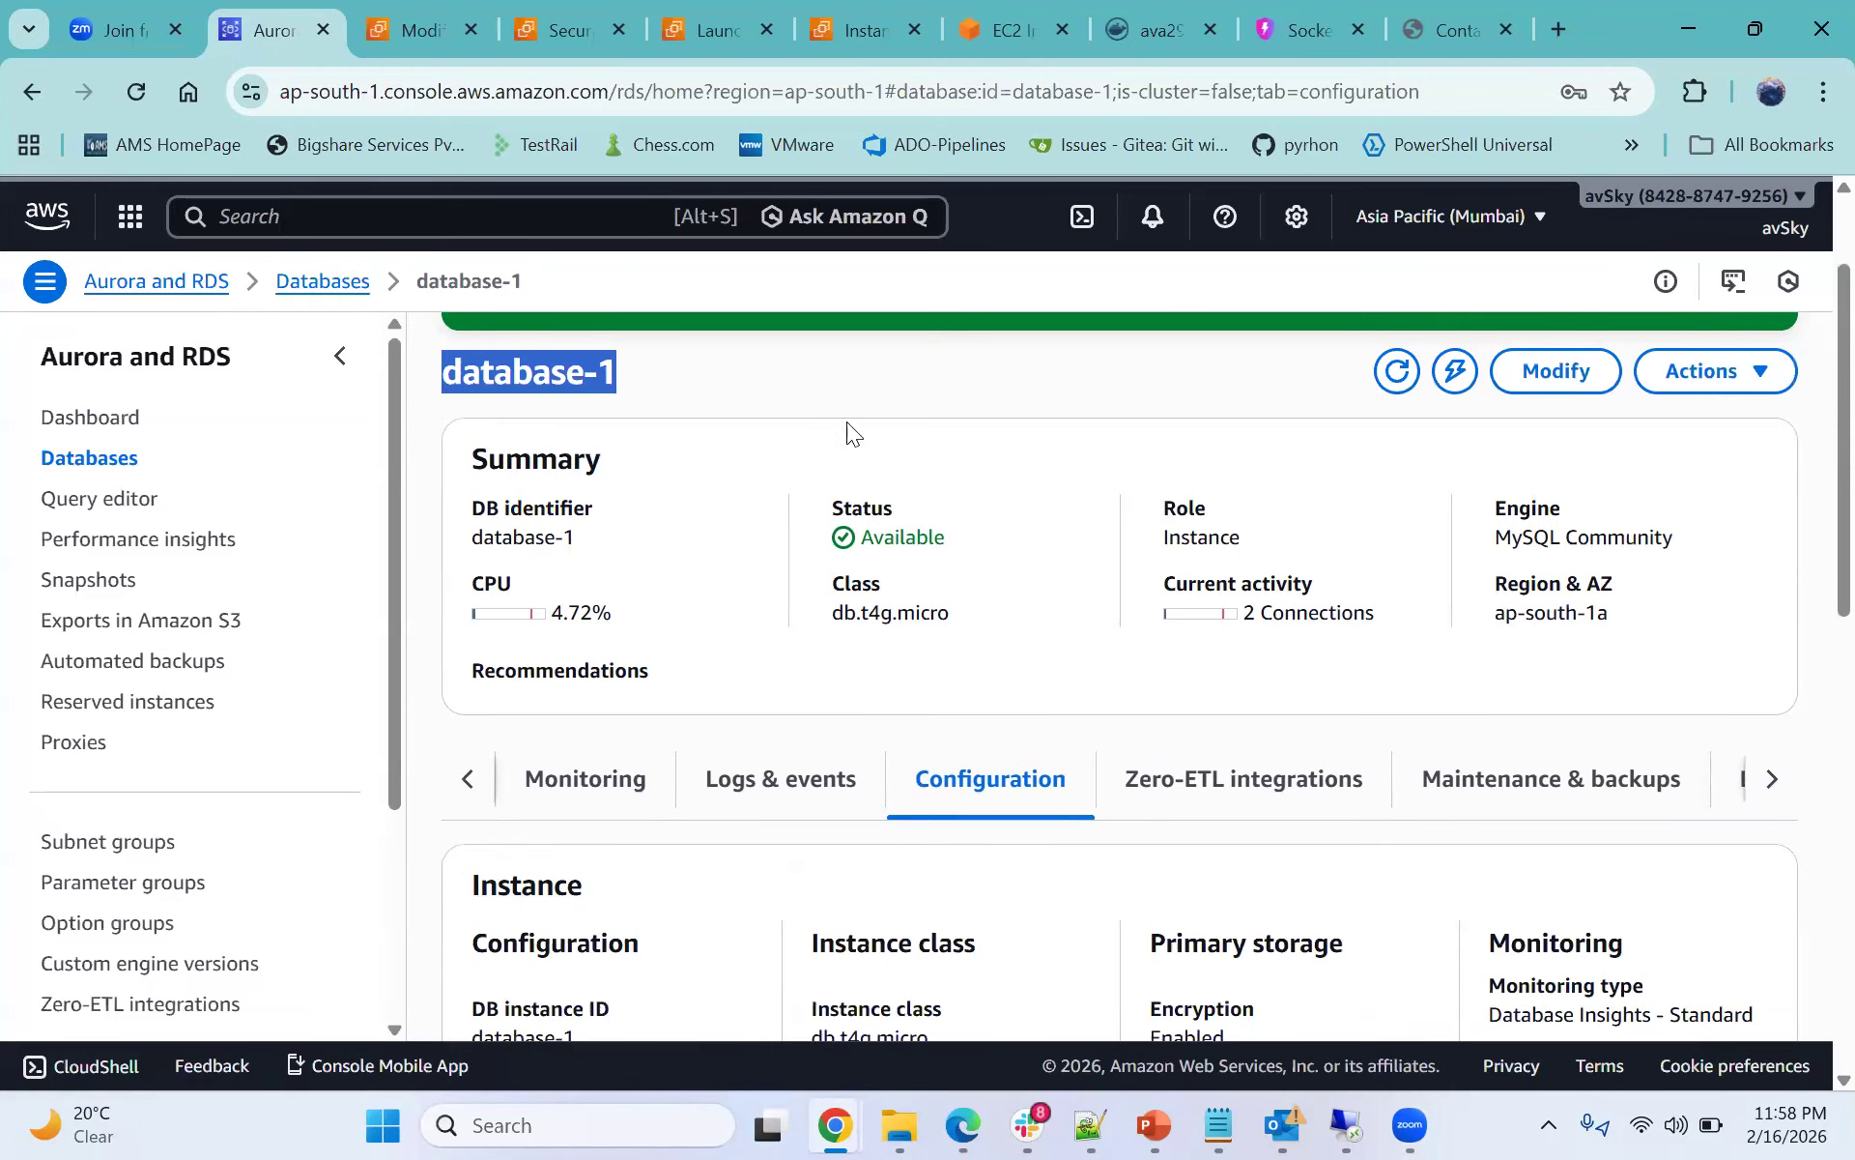
pyautogui.scroll(-5, 849, 431)
pyautogui.scroll(3, 1256, 676)
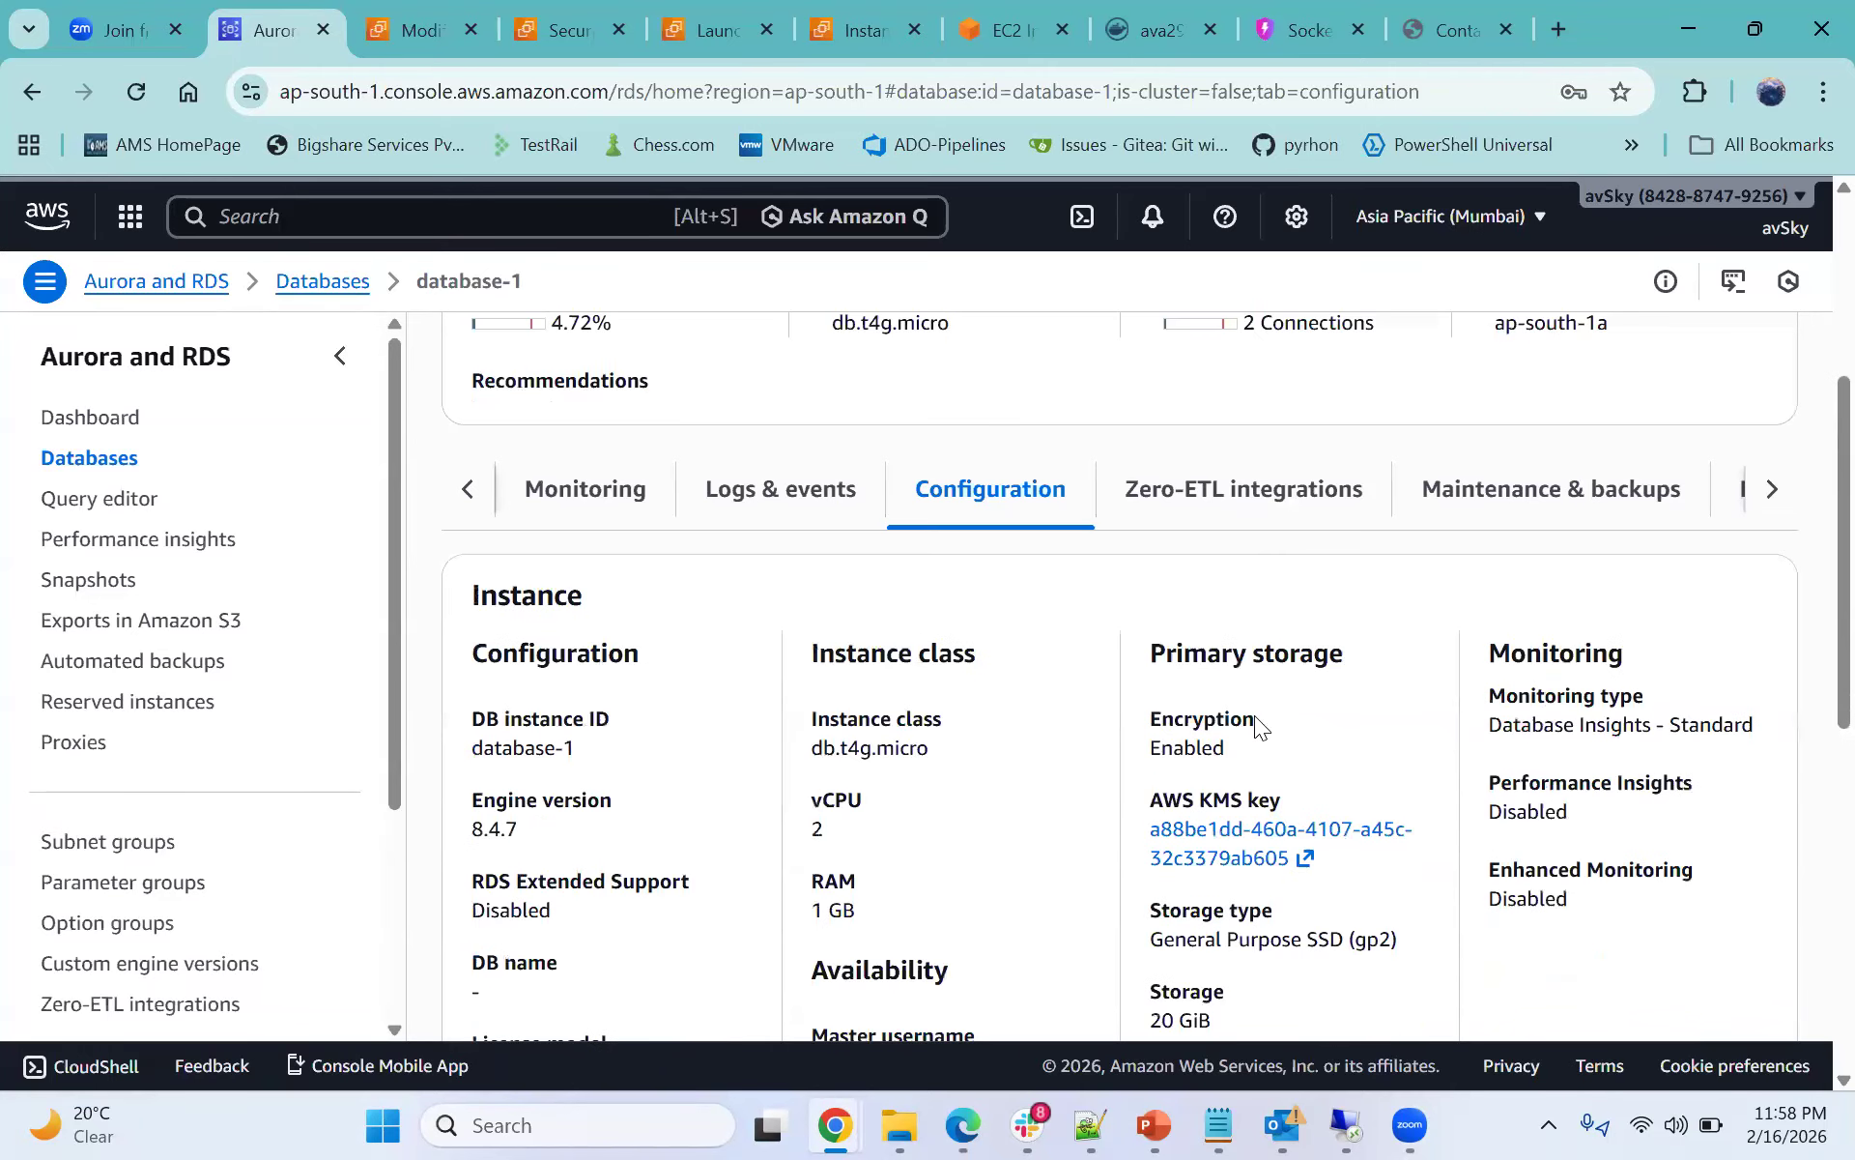
pyautogui.scroll(-2, 1265, 763)
pyautogui.moveTo(1139, 874); pyautogui.dragTo(1214, 878)
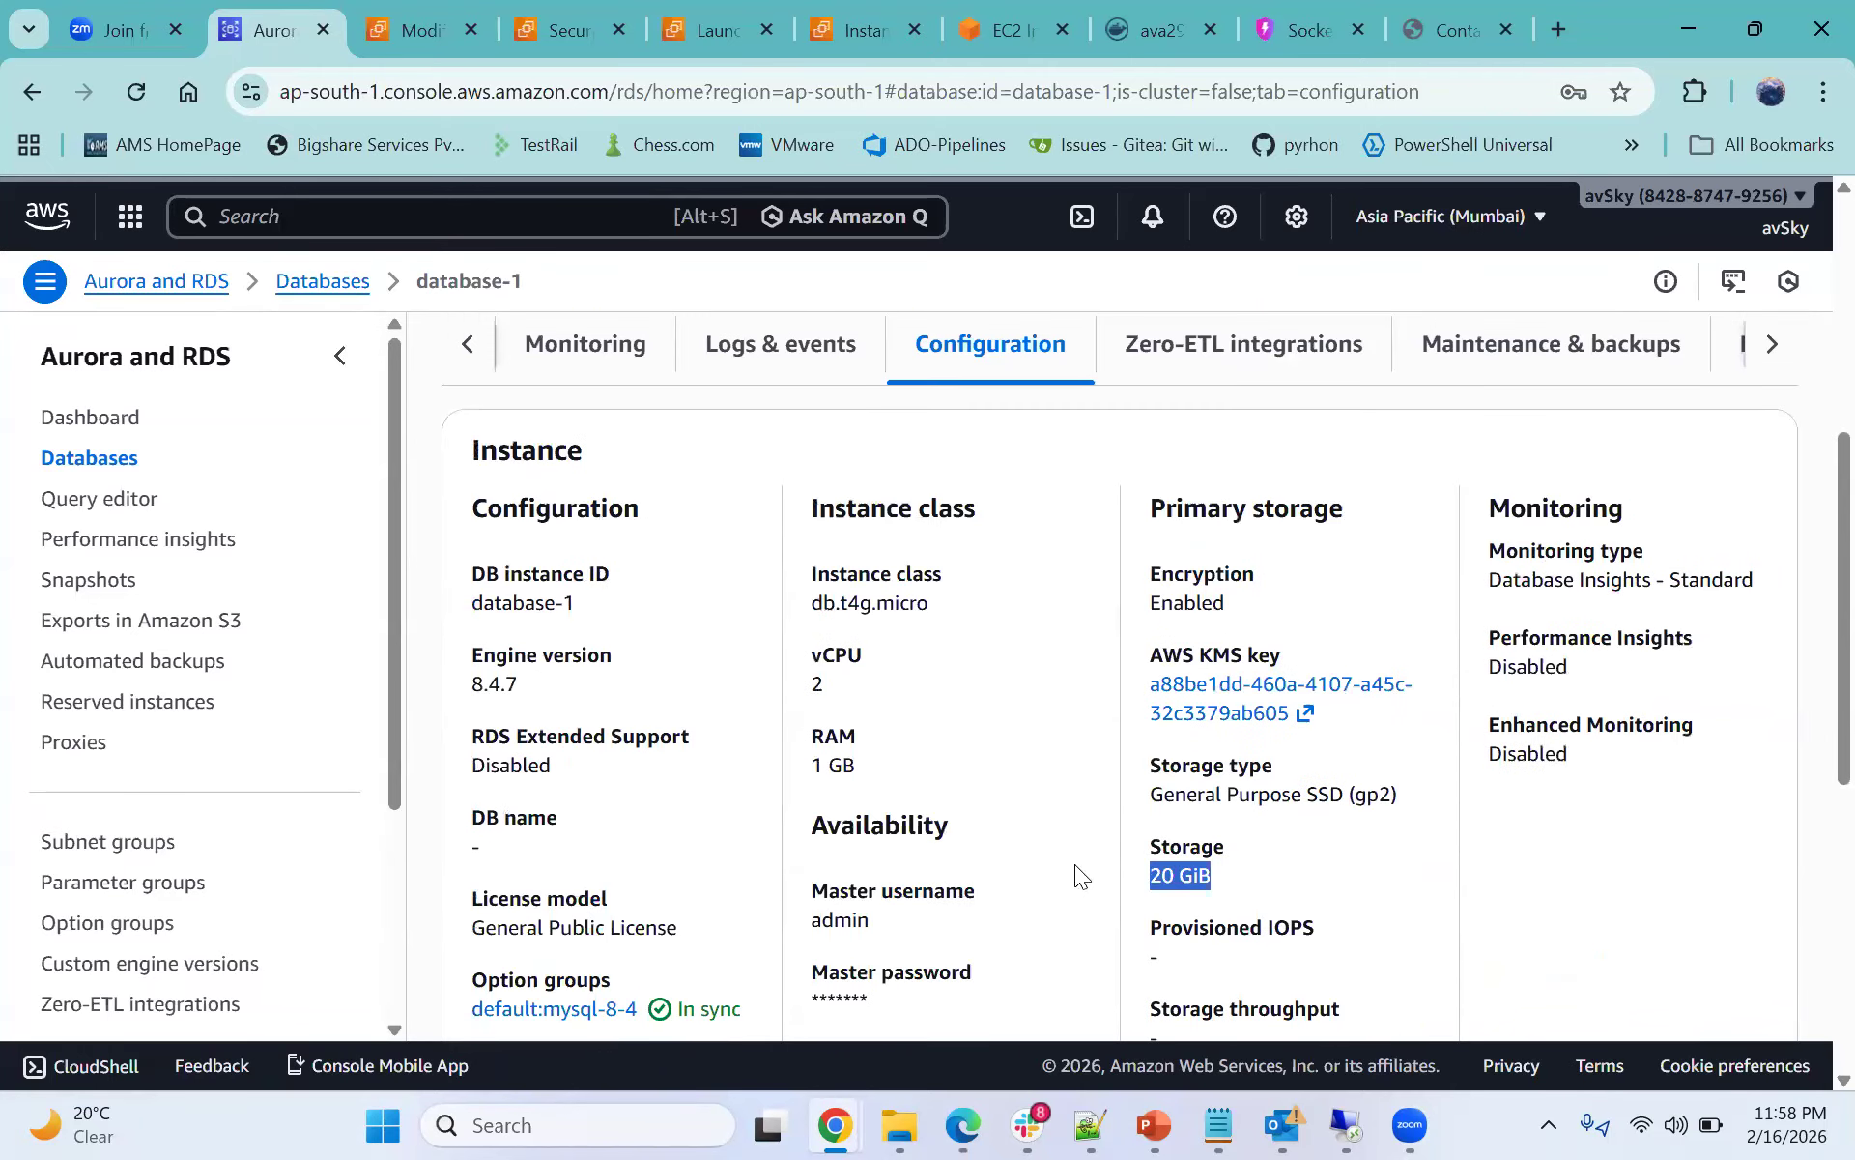
pyautogui.scroll(3, 1328, 750)
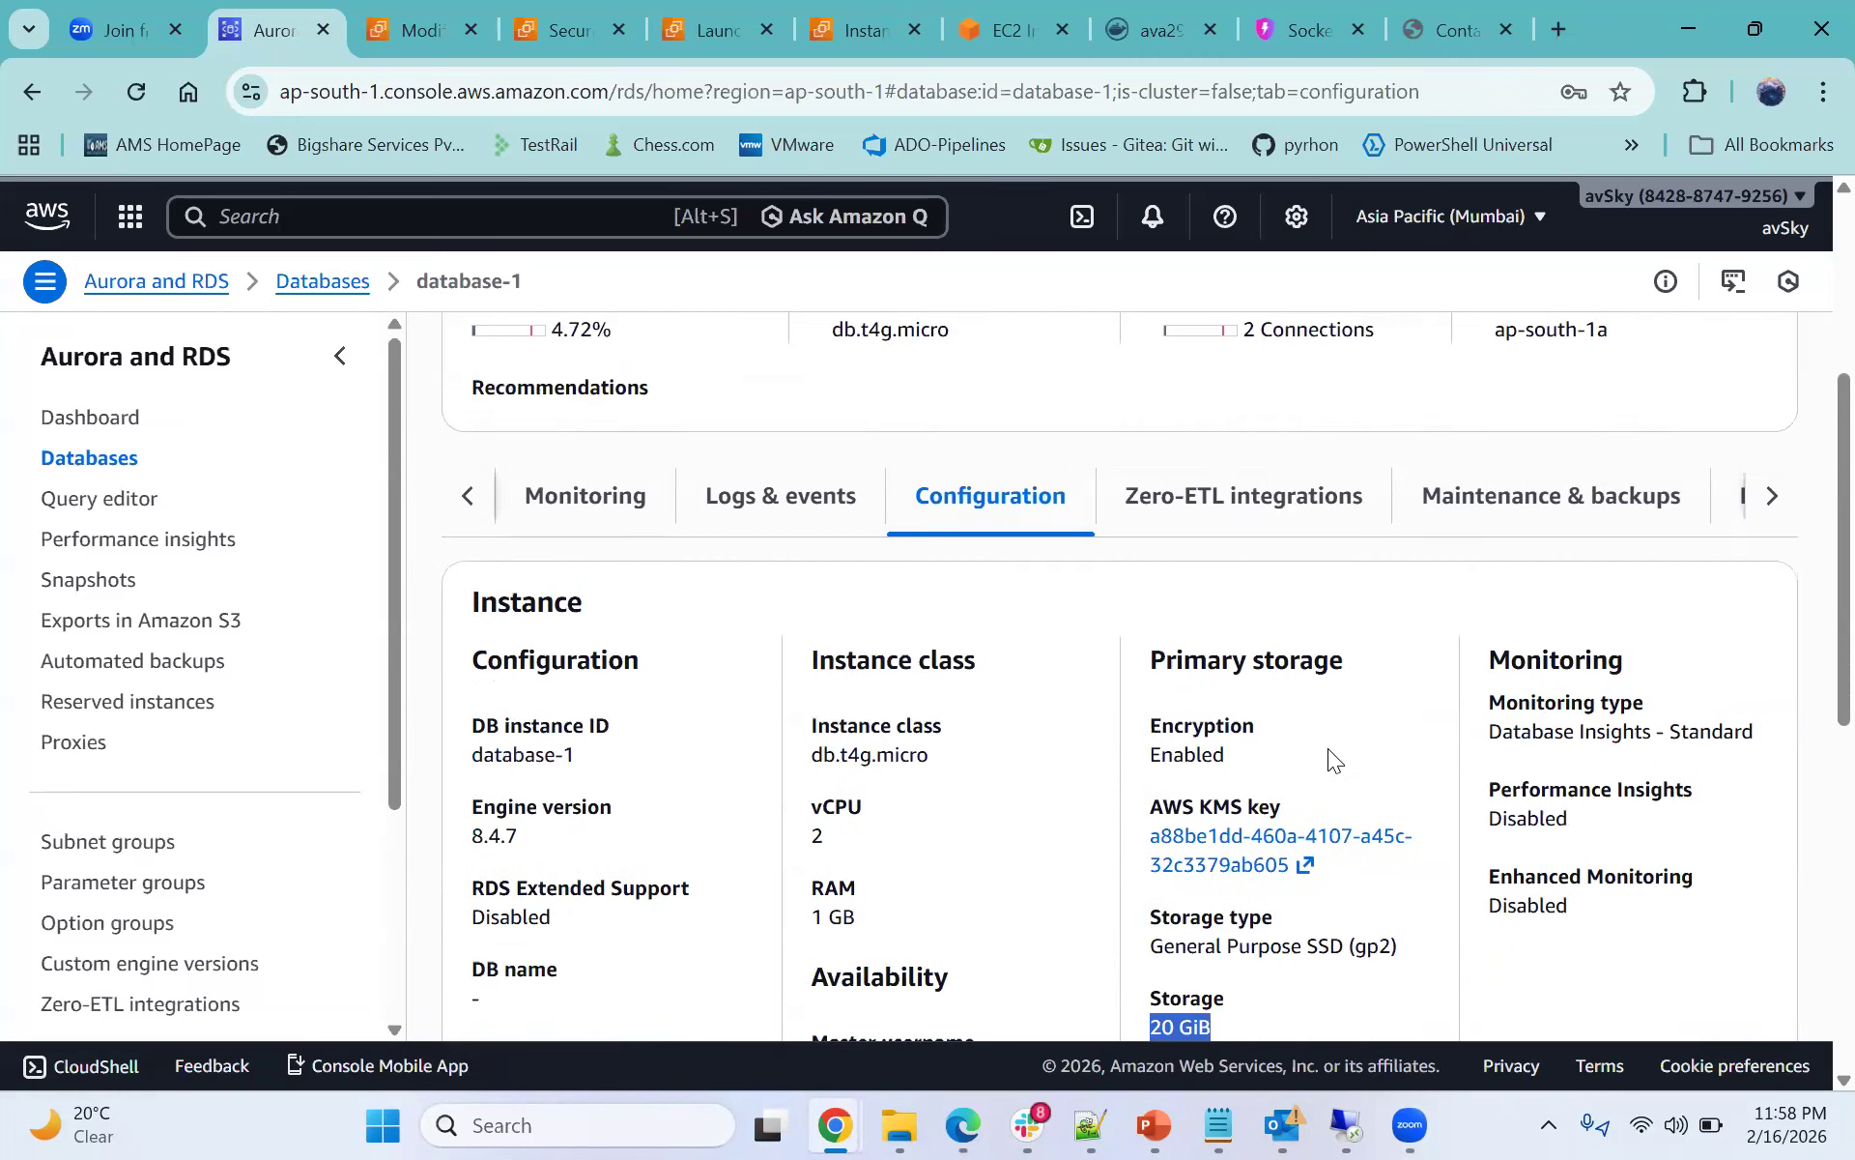
# - Open database-1's Data migrations tab and examine the associated data migrations section
pyautogui.click(1774, 635)
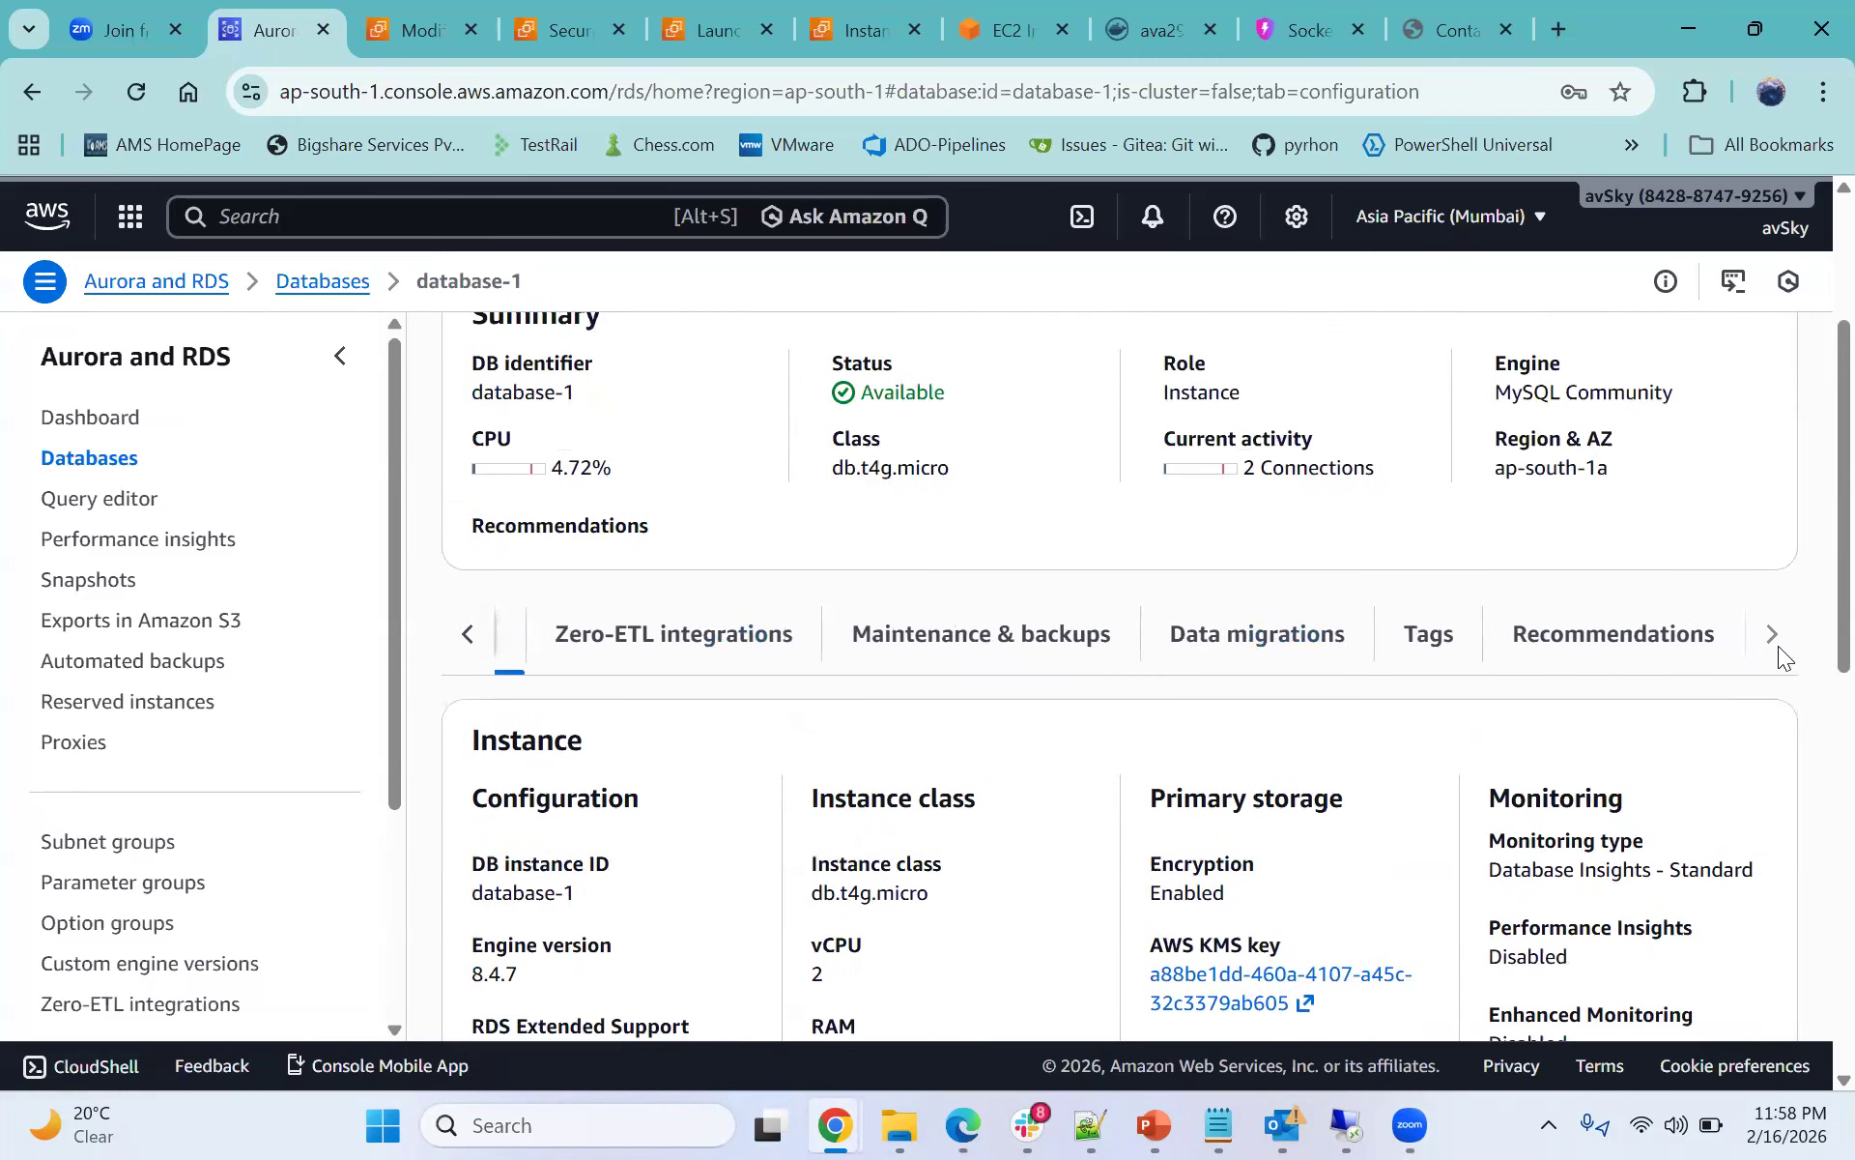
pyautogui.click(1214, 650)
pyautogui.scroll(-2, 1220, 654)
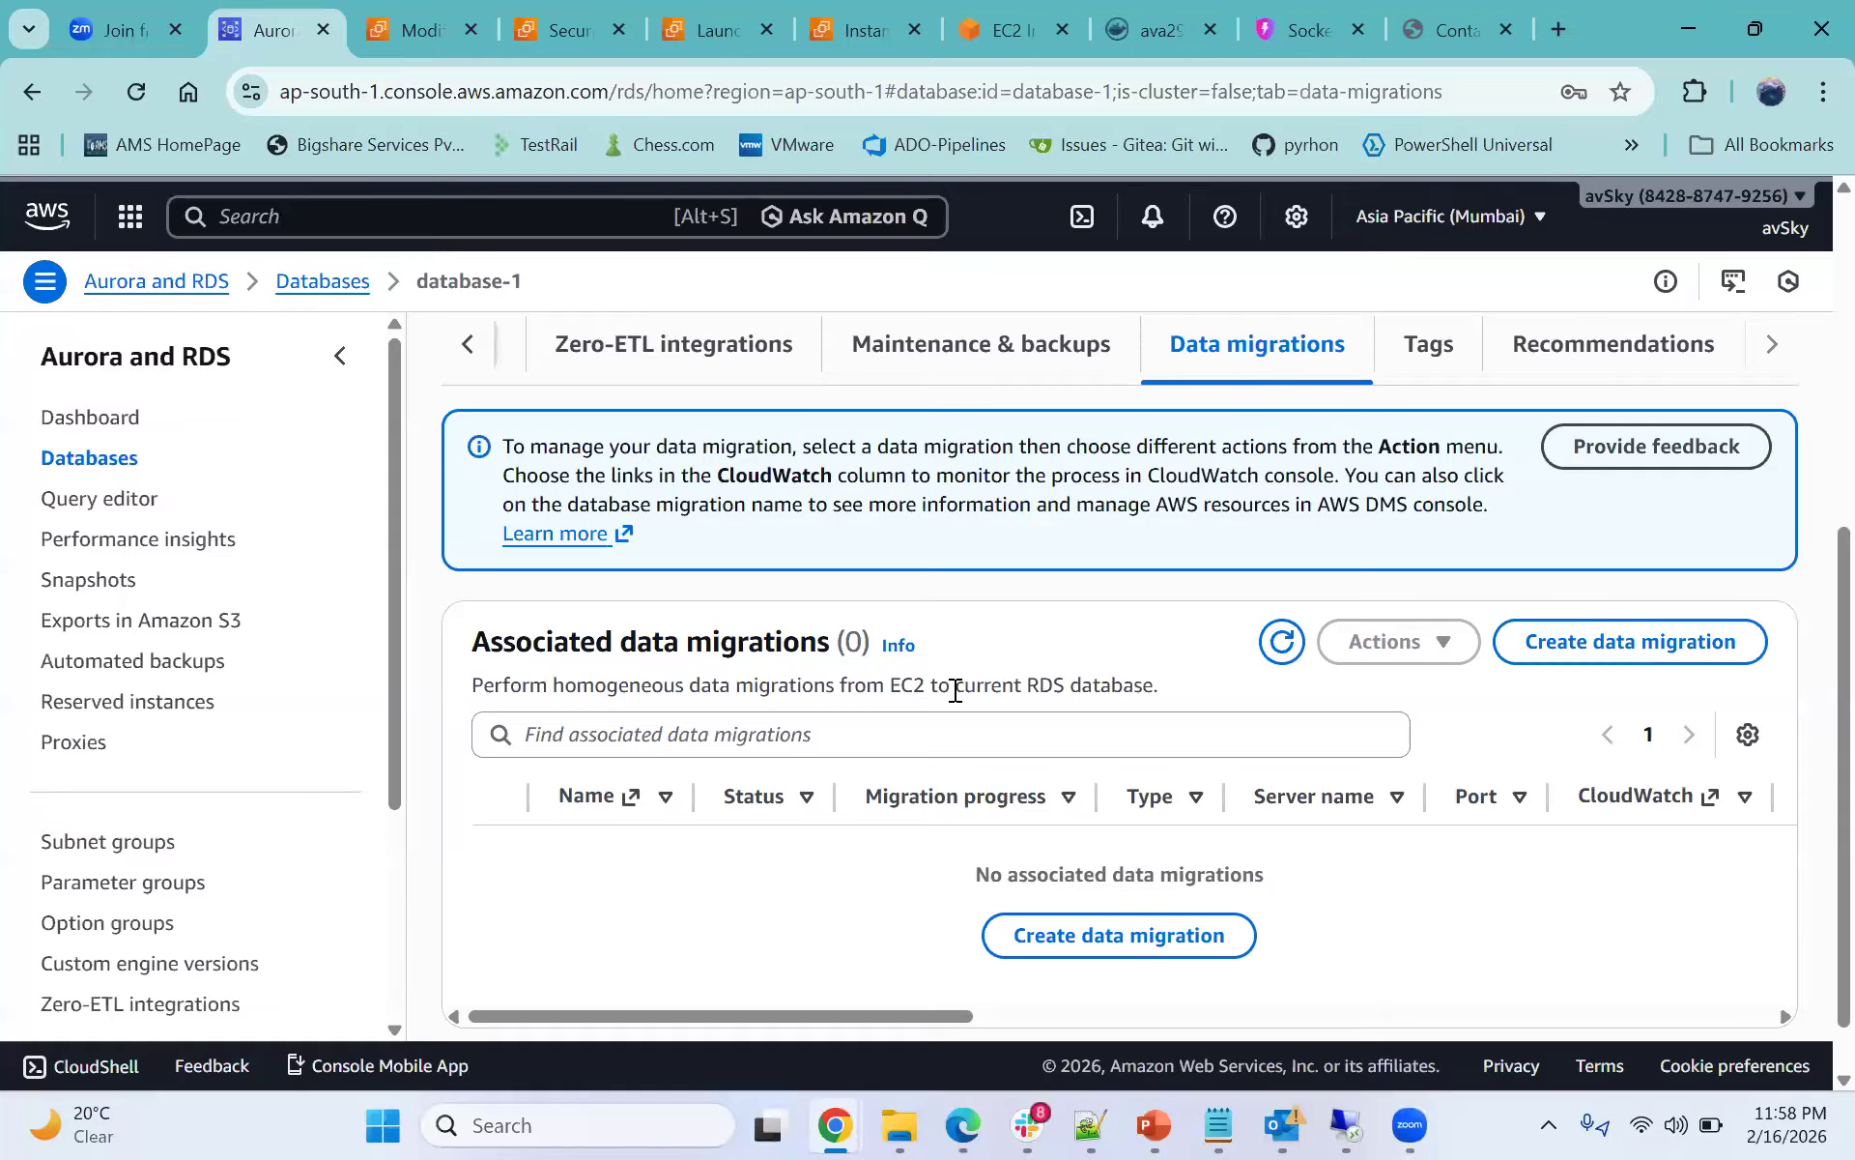
pyautogui.doubleClick(1059, 686)
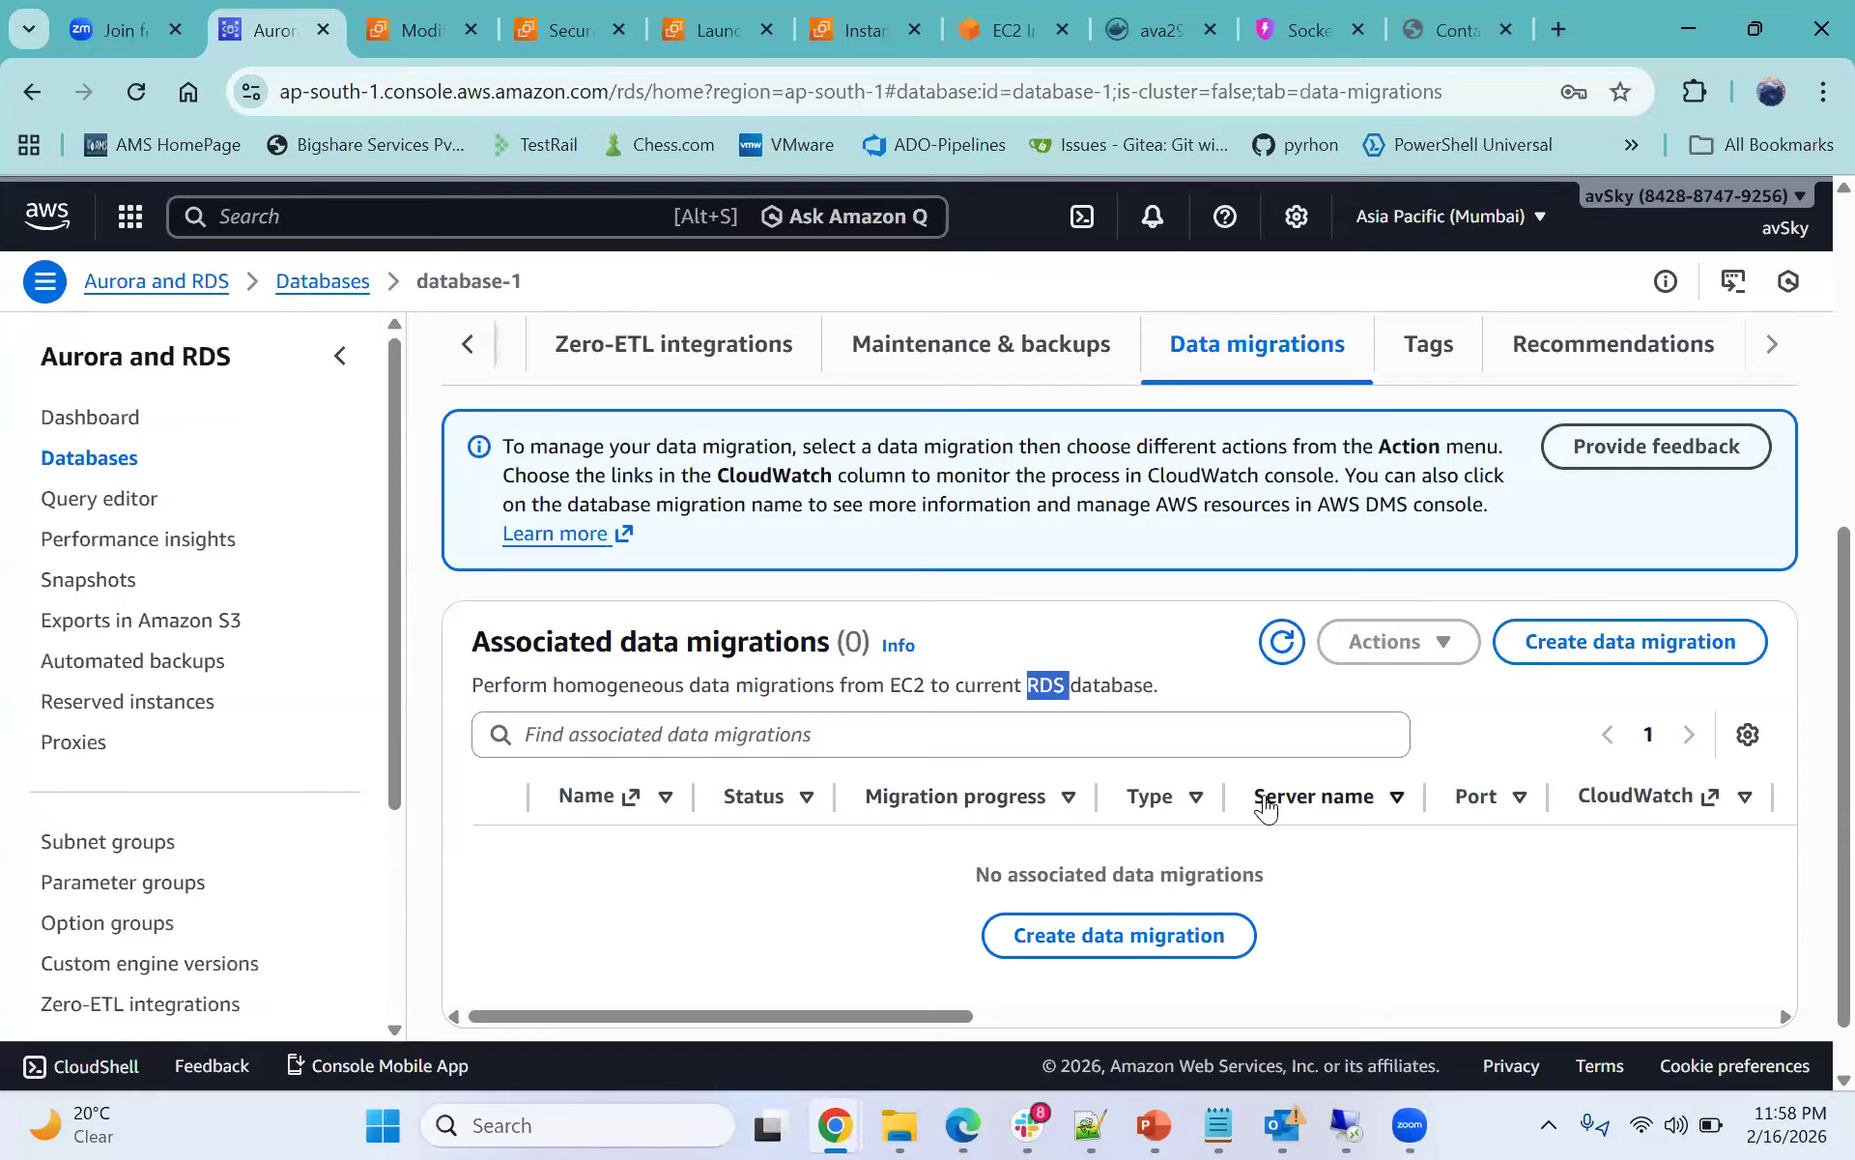
pyautogui.scroll(1, 1379, 720)
pyautogui.scroll(2, 1401, 705)
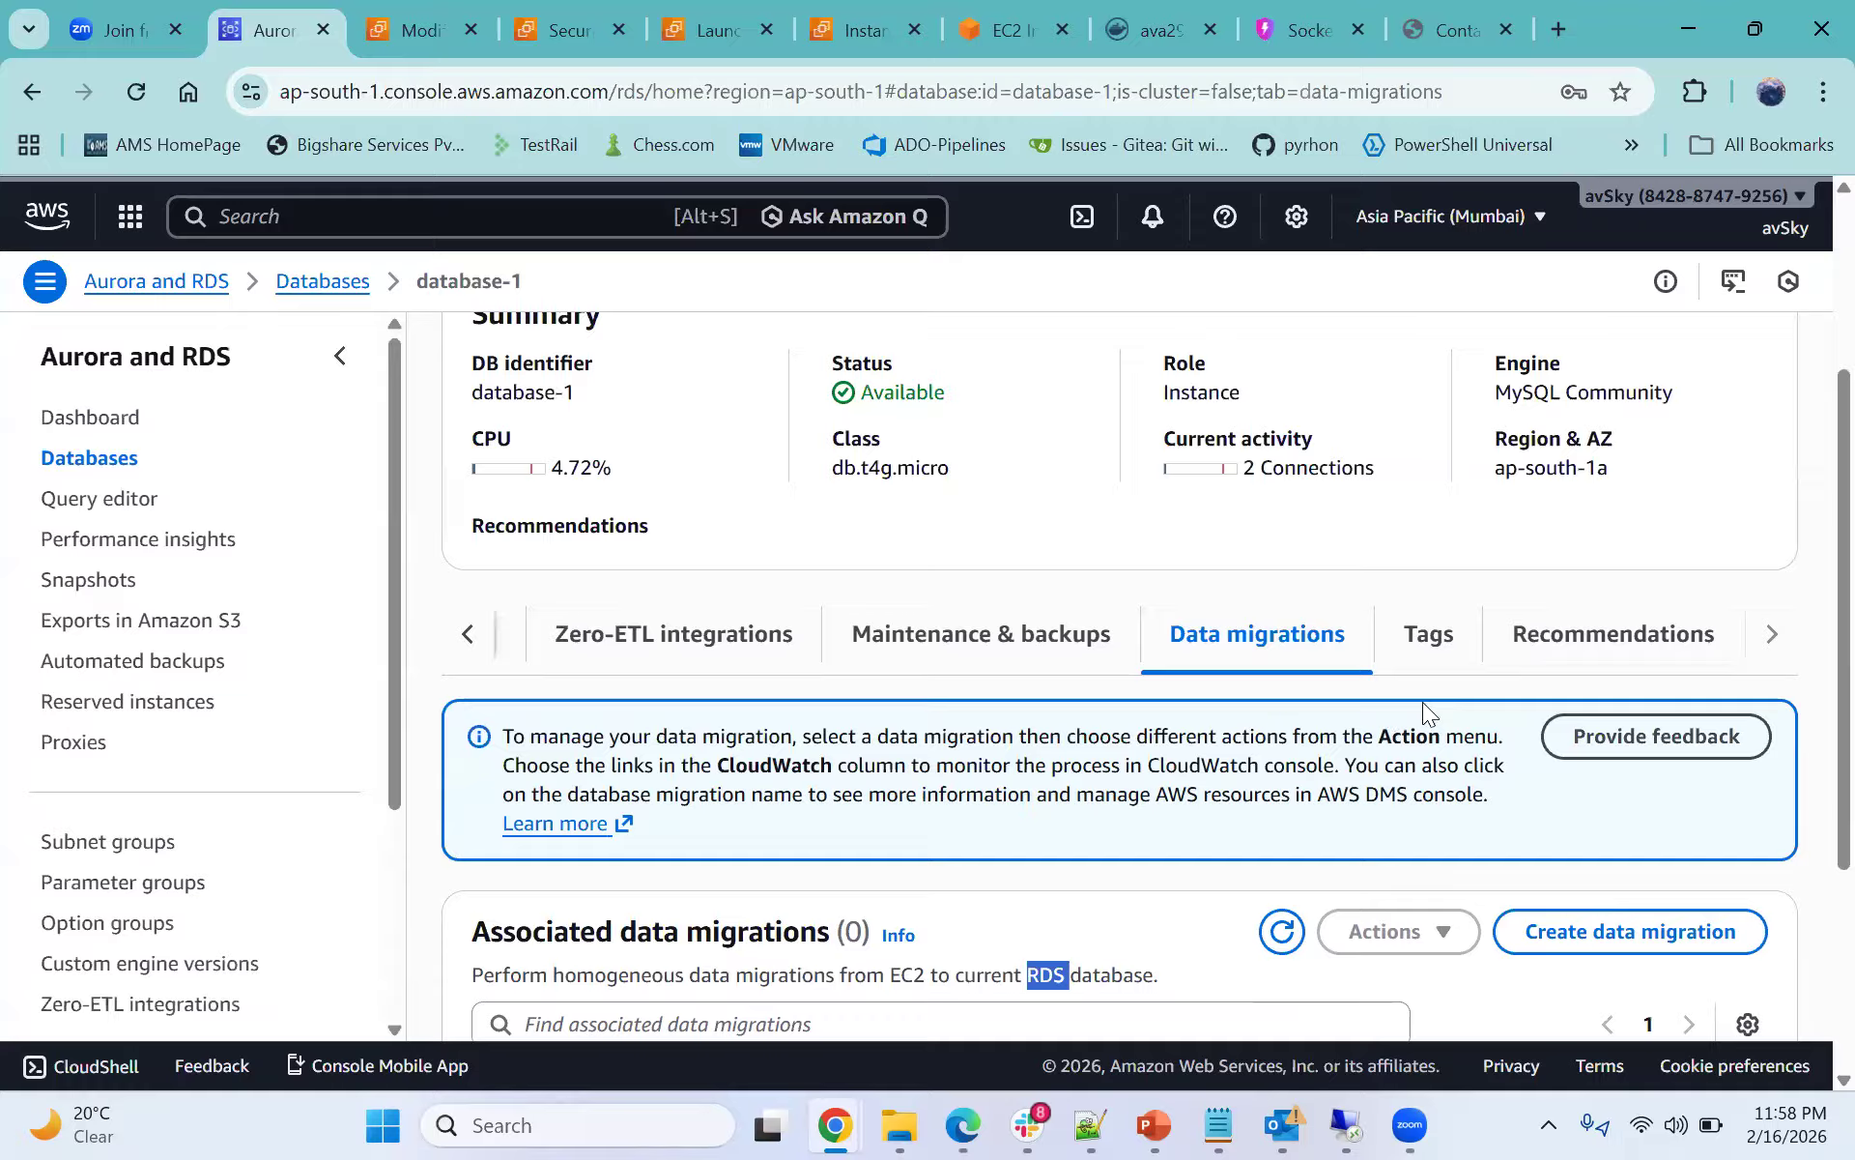
# - Open the Maintenance & backups tab and examine database-1's maintenance settings
pyautogui.rightClick(1755, 481)
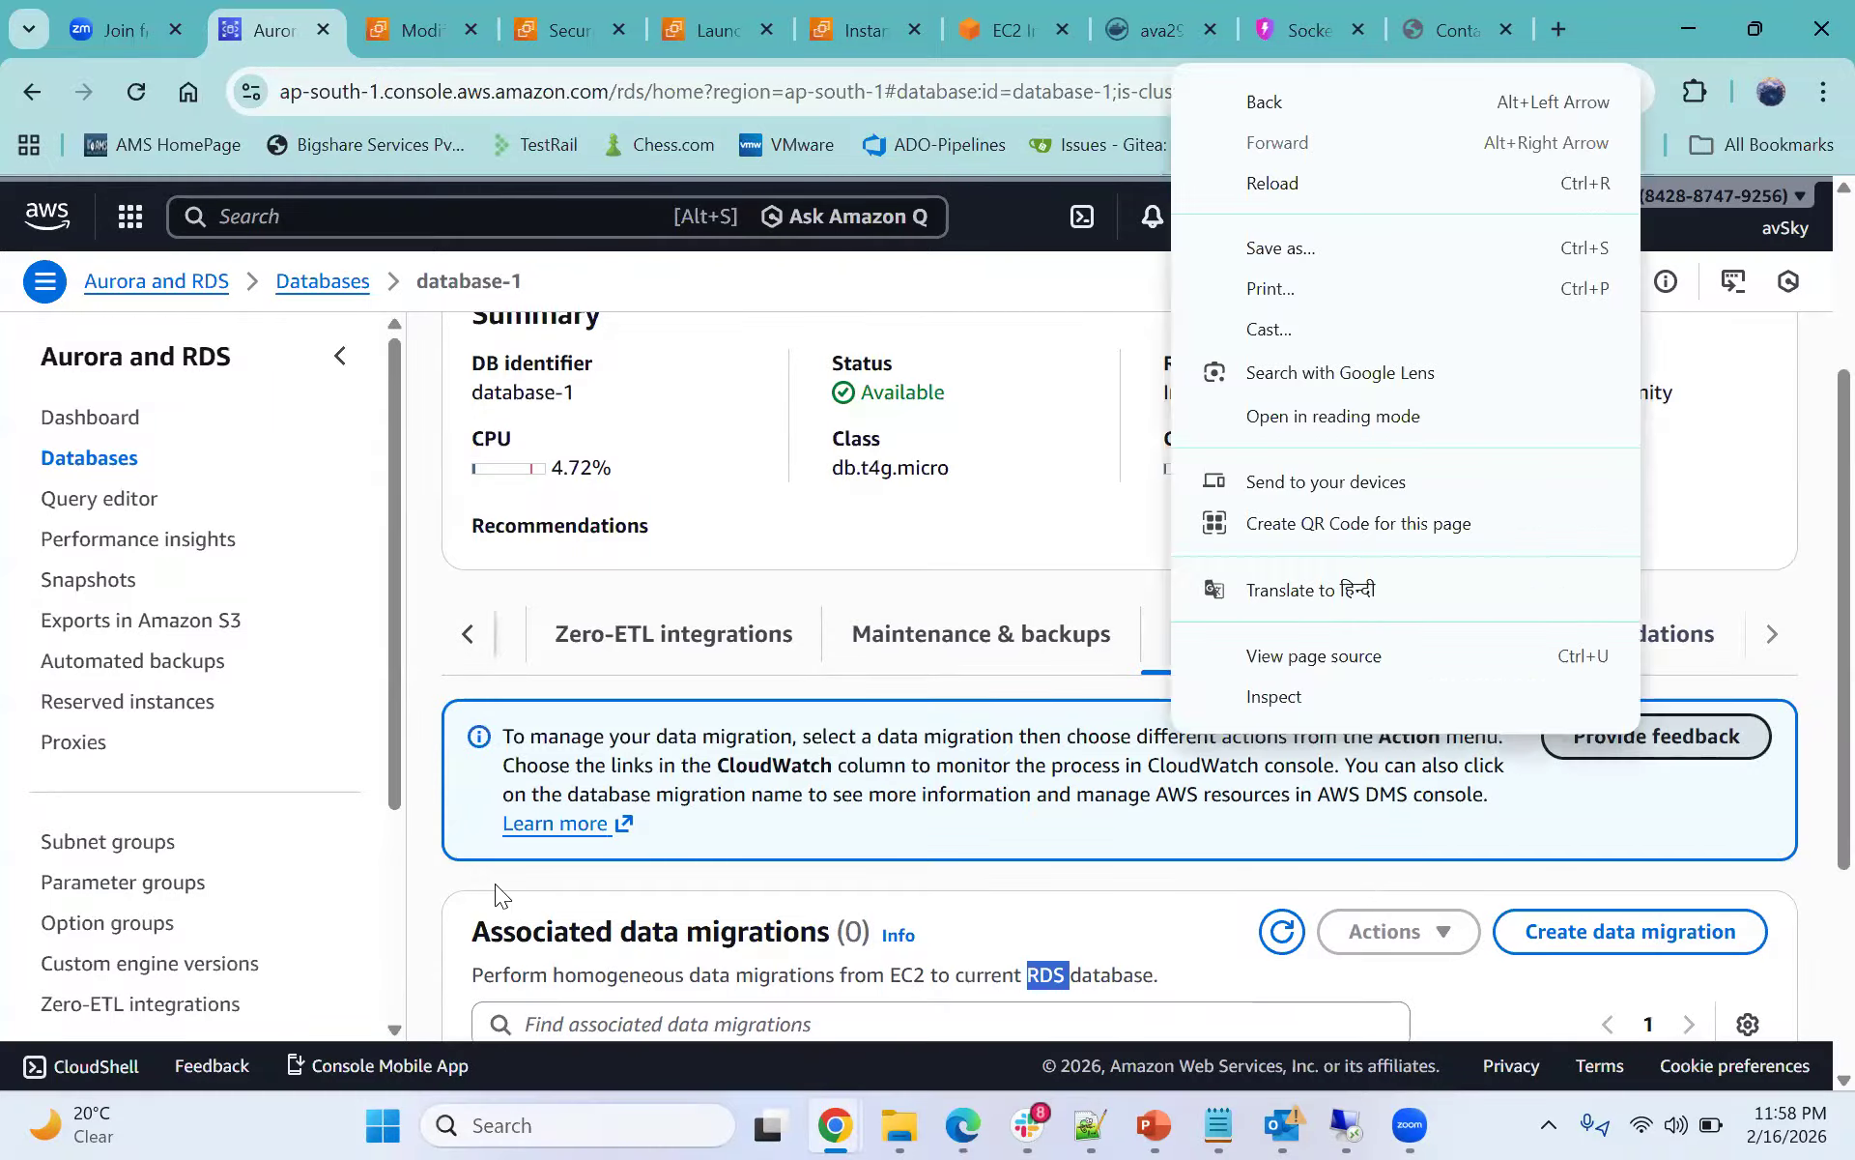
pyautogui.click(933, 641)
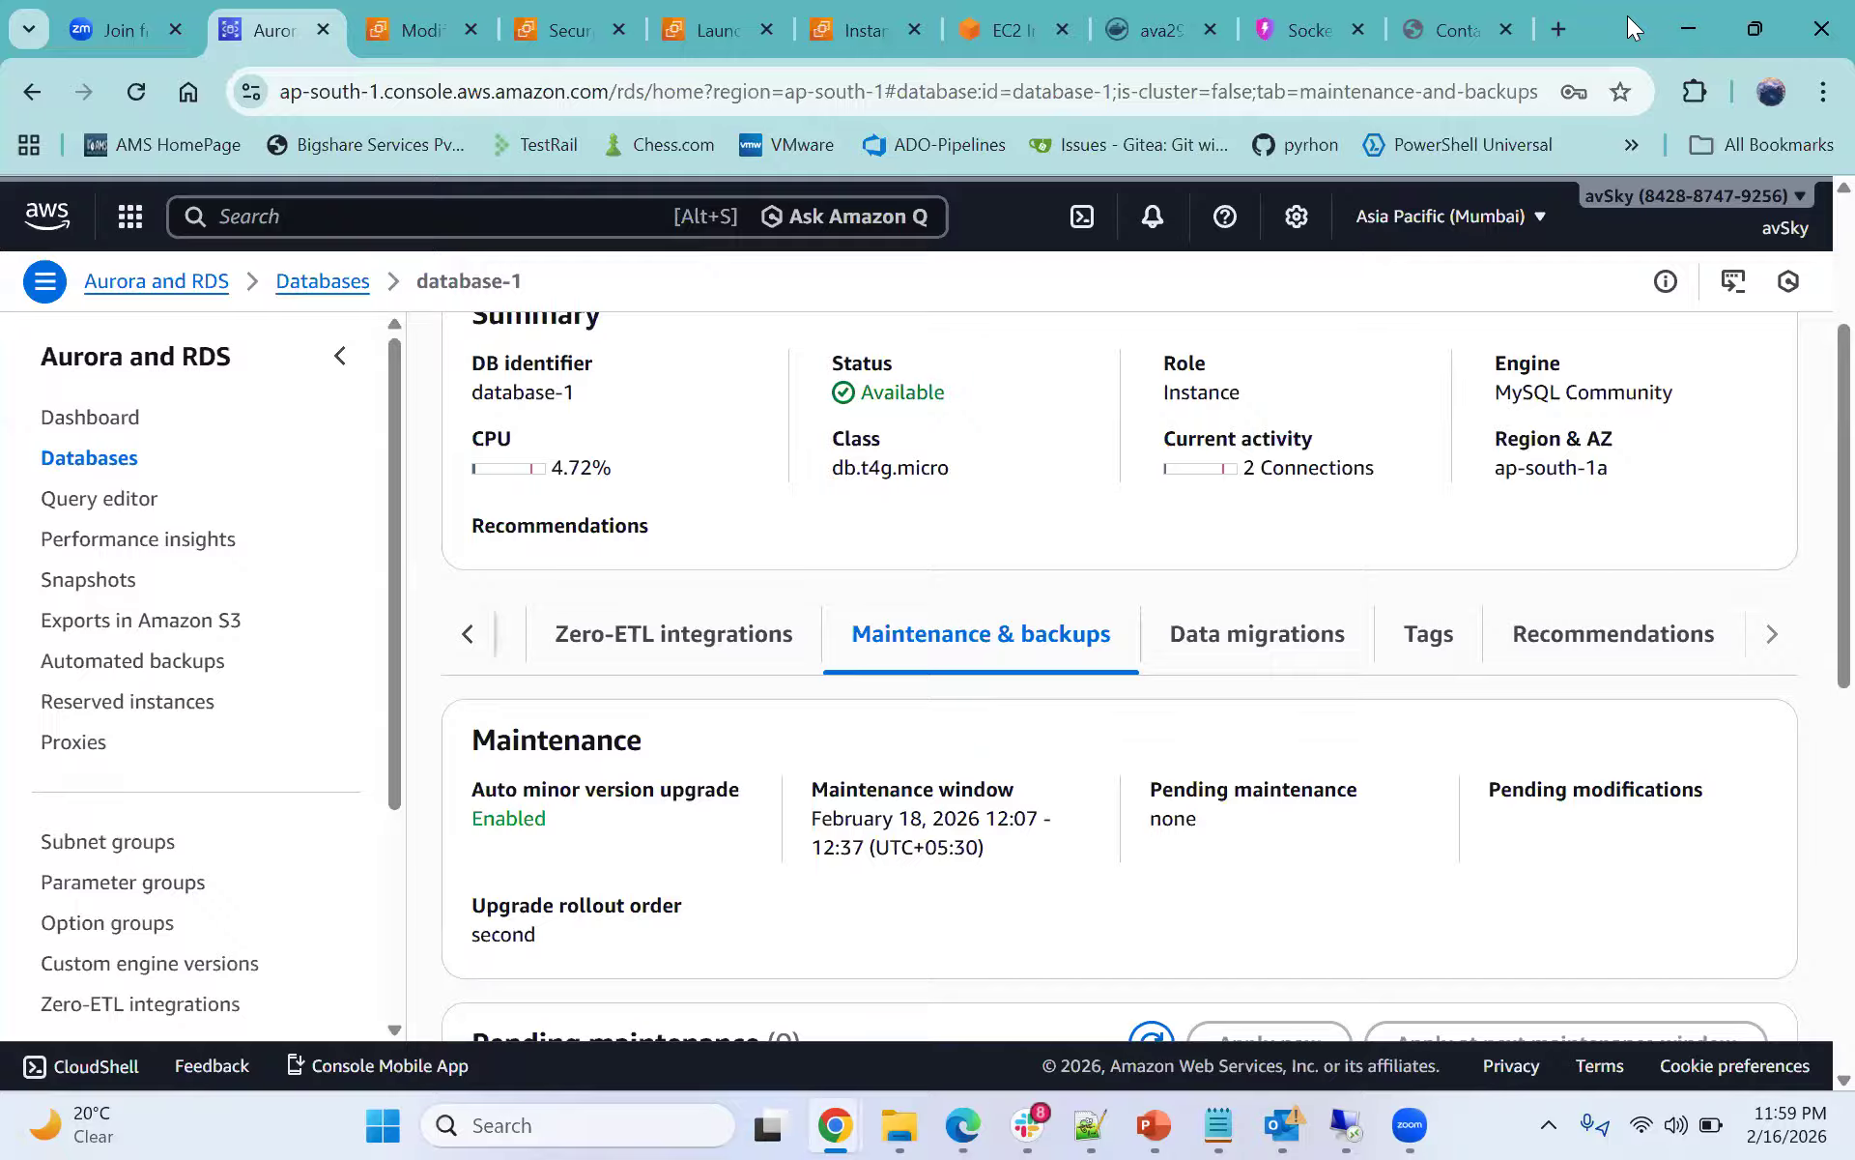
pyautogui.scroll(3, 1151, 592)
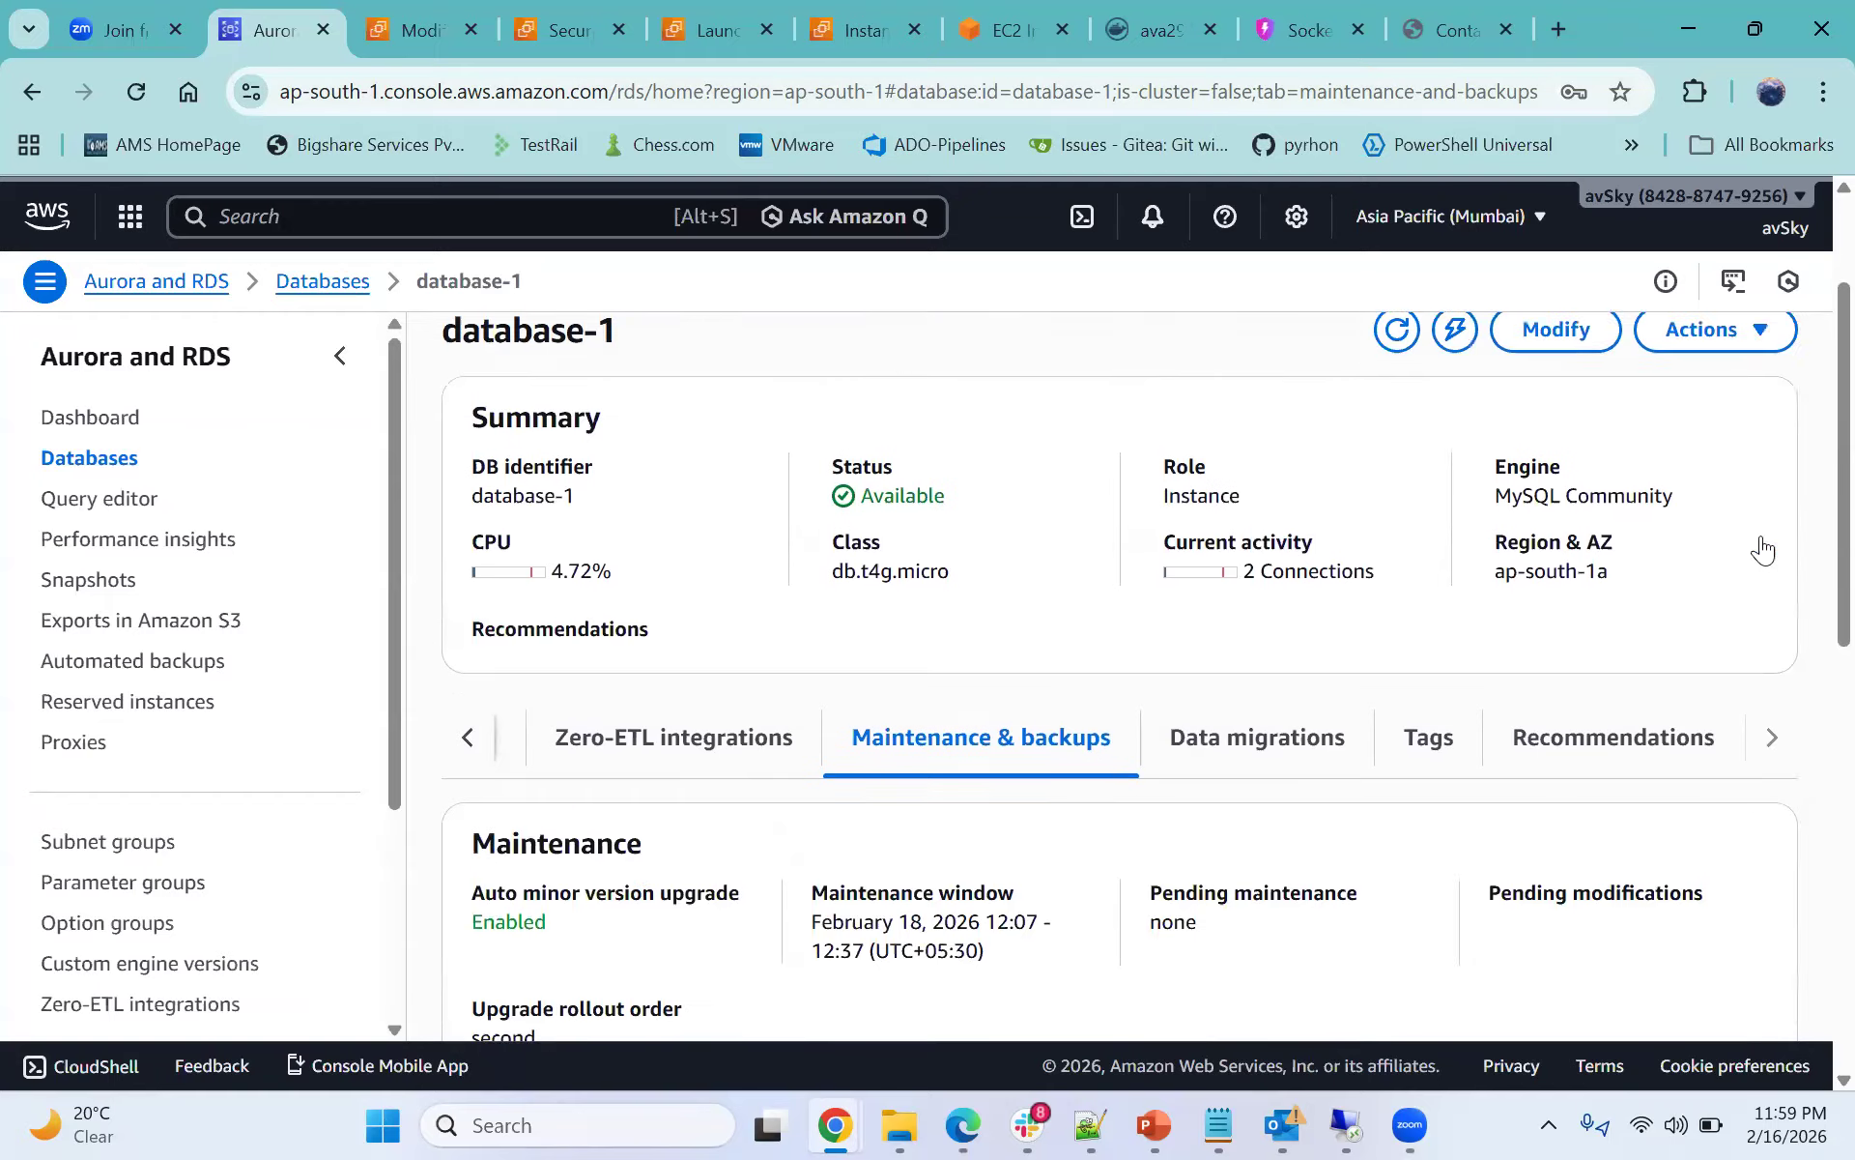
# - Open database-1's Modify DB instance page, review its storage, connectivity and maintenance settings, and leave without saving
pyautogui.click(1554, 533)
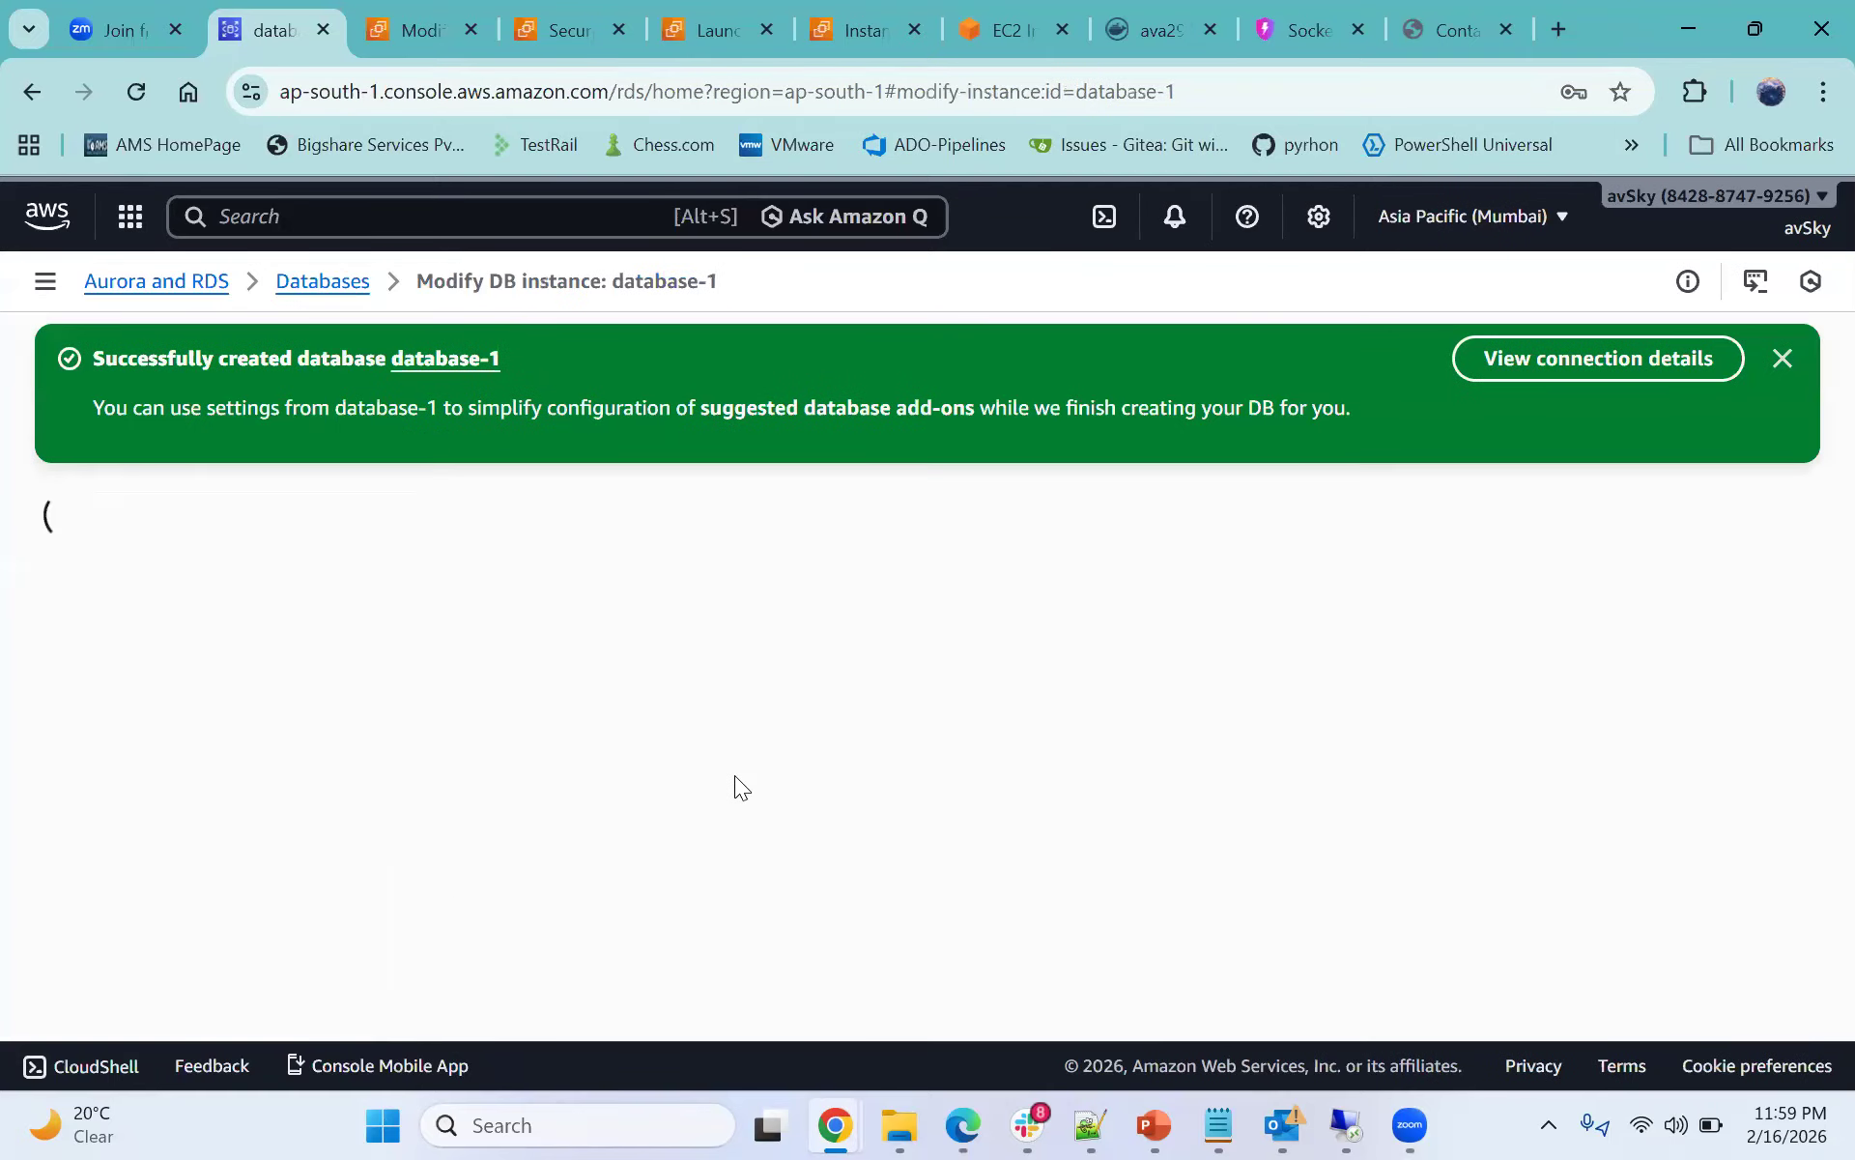
pyautogui.scroll(-8, 734, 777)
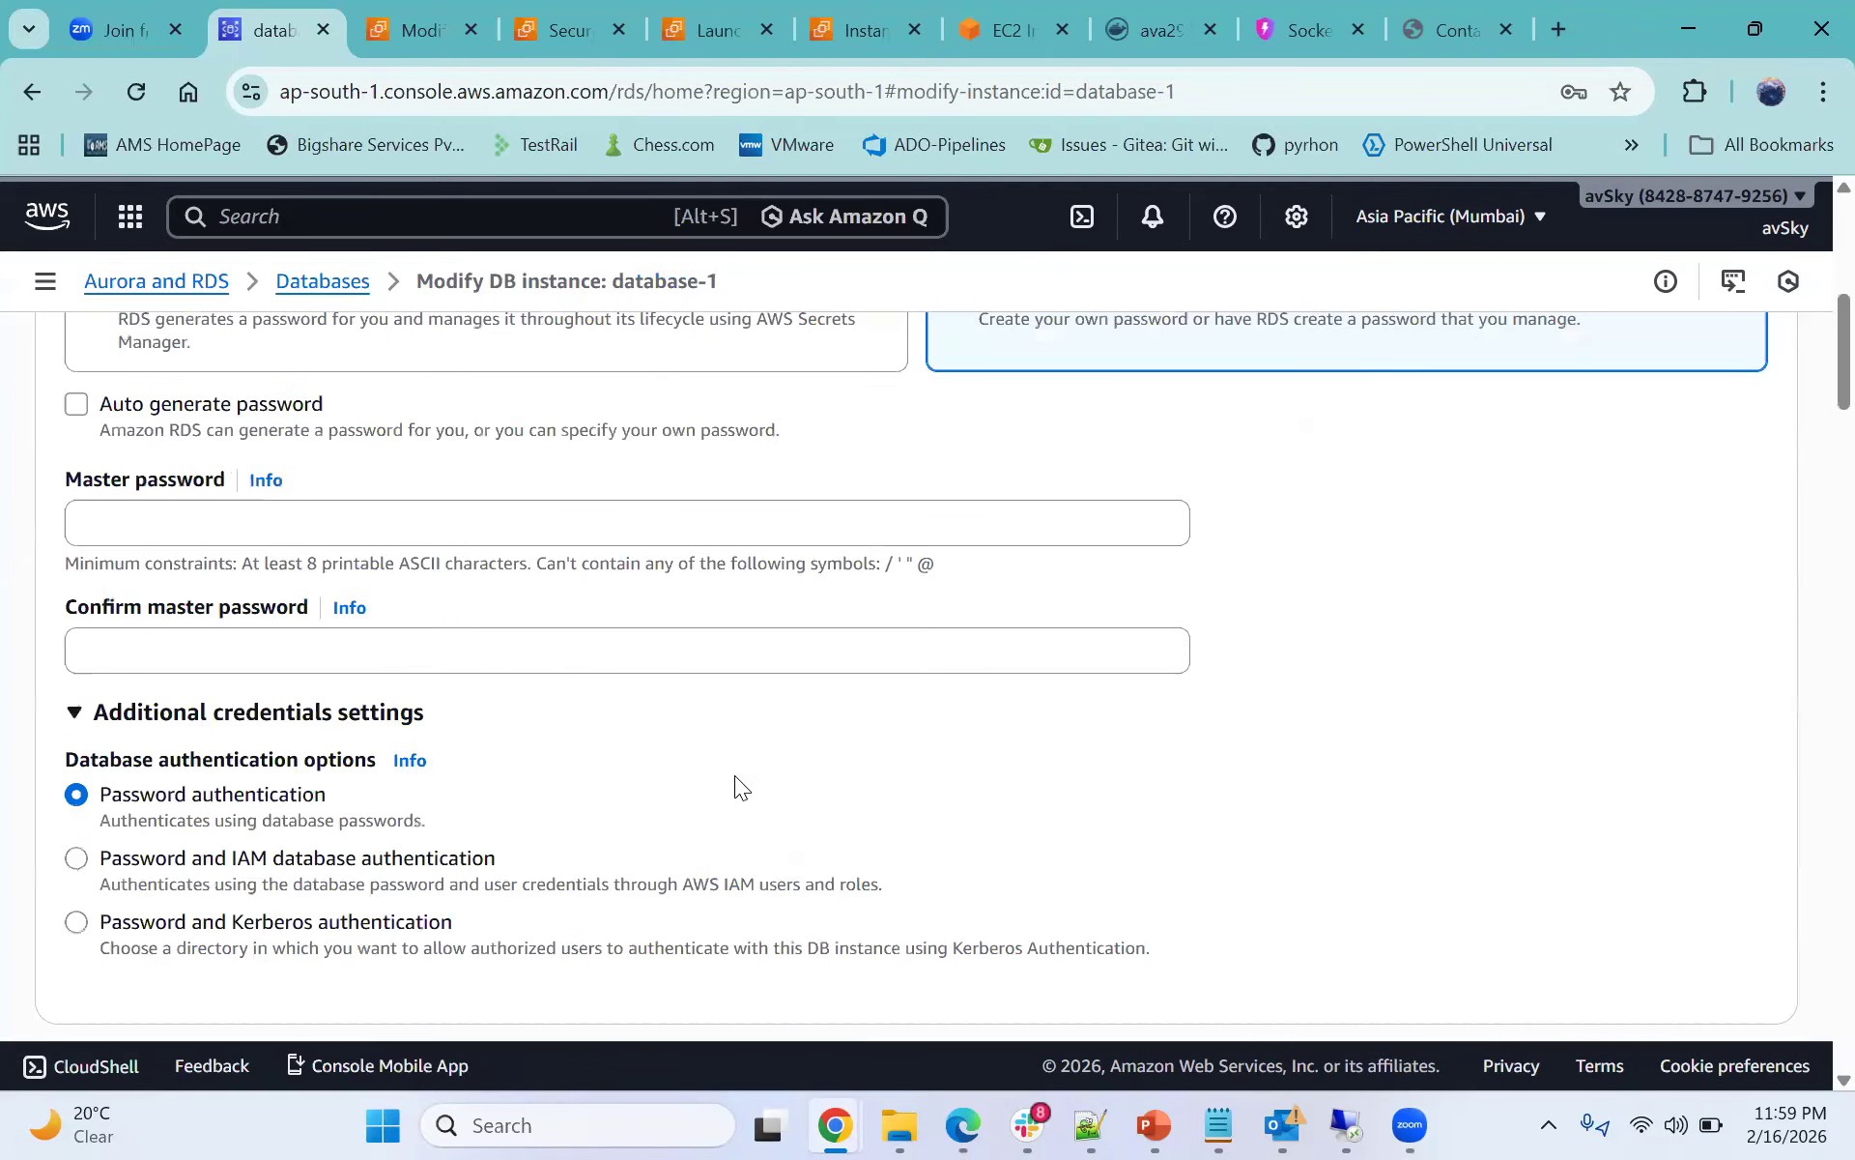
pyautogui.scroll(-5, 734, 777)
pyautogui.scroll(-10, 735, 775)
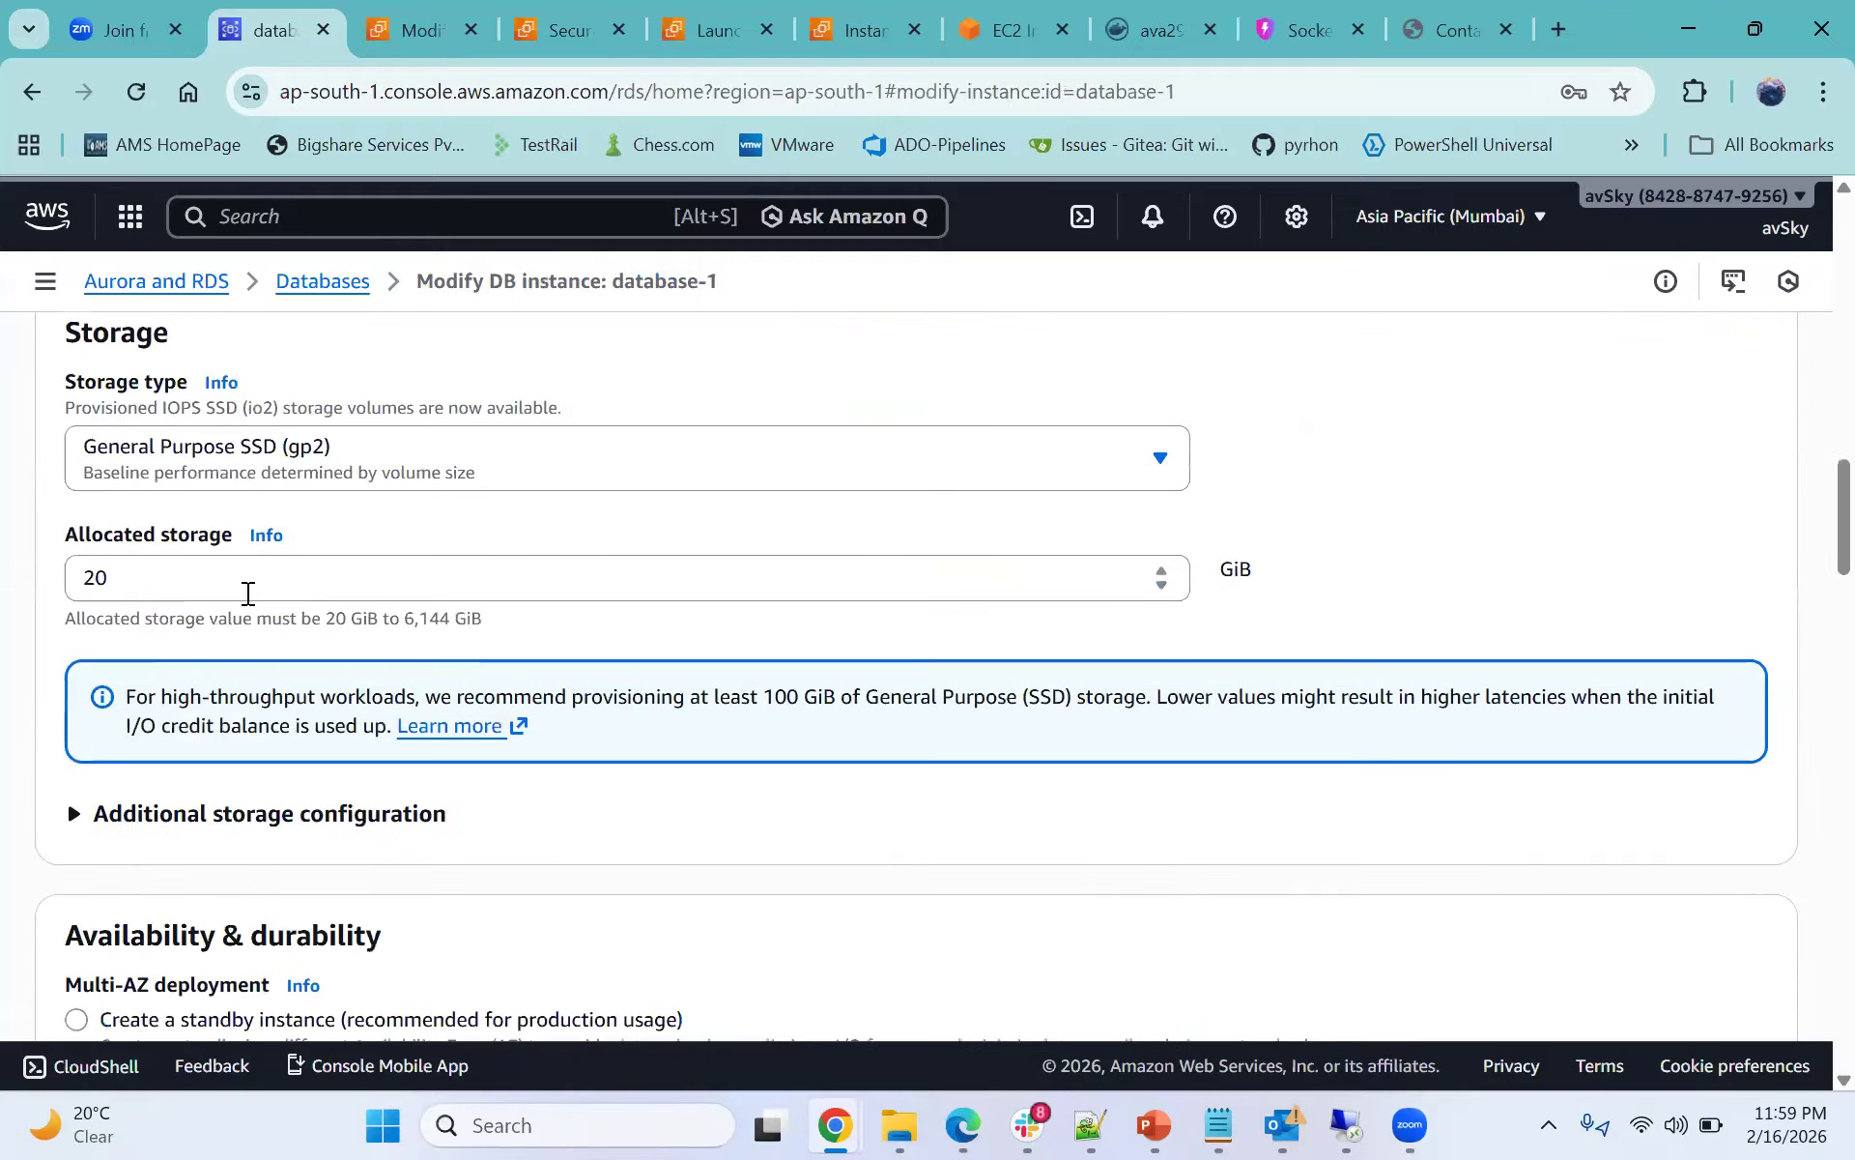
pyautogui.click(572, 576)
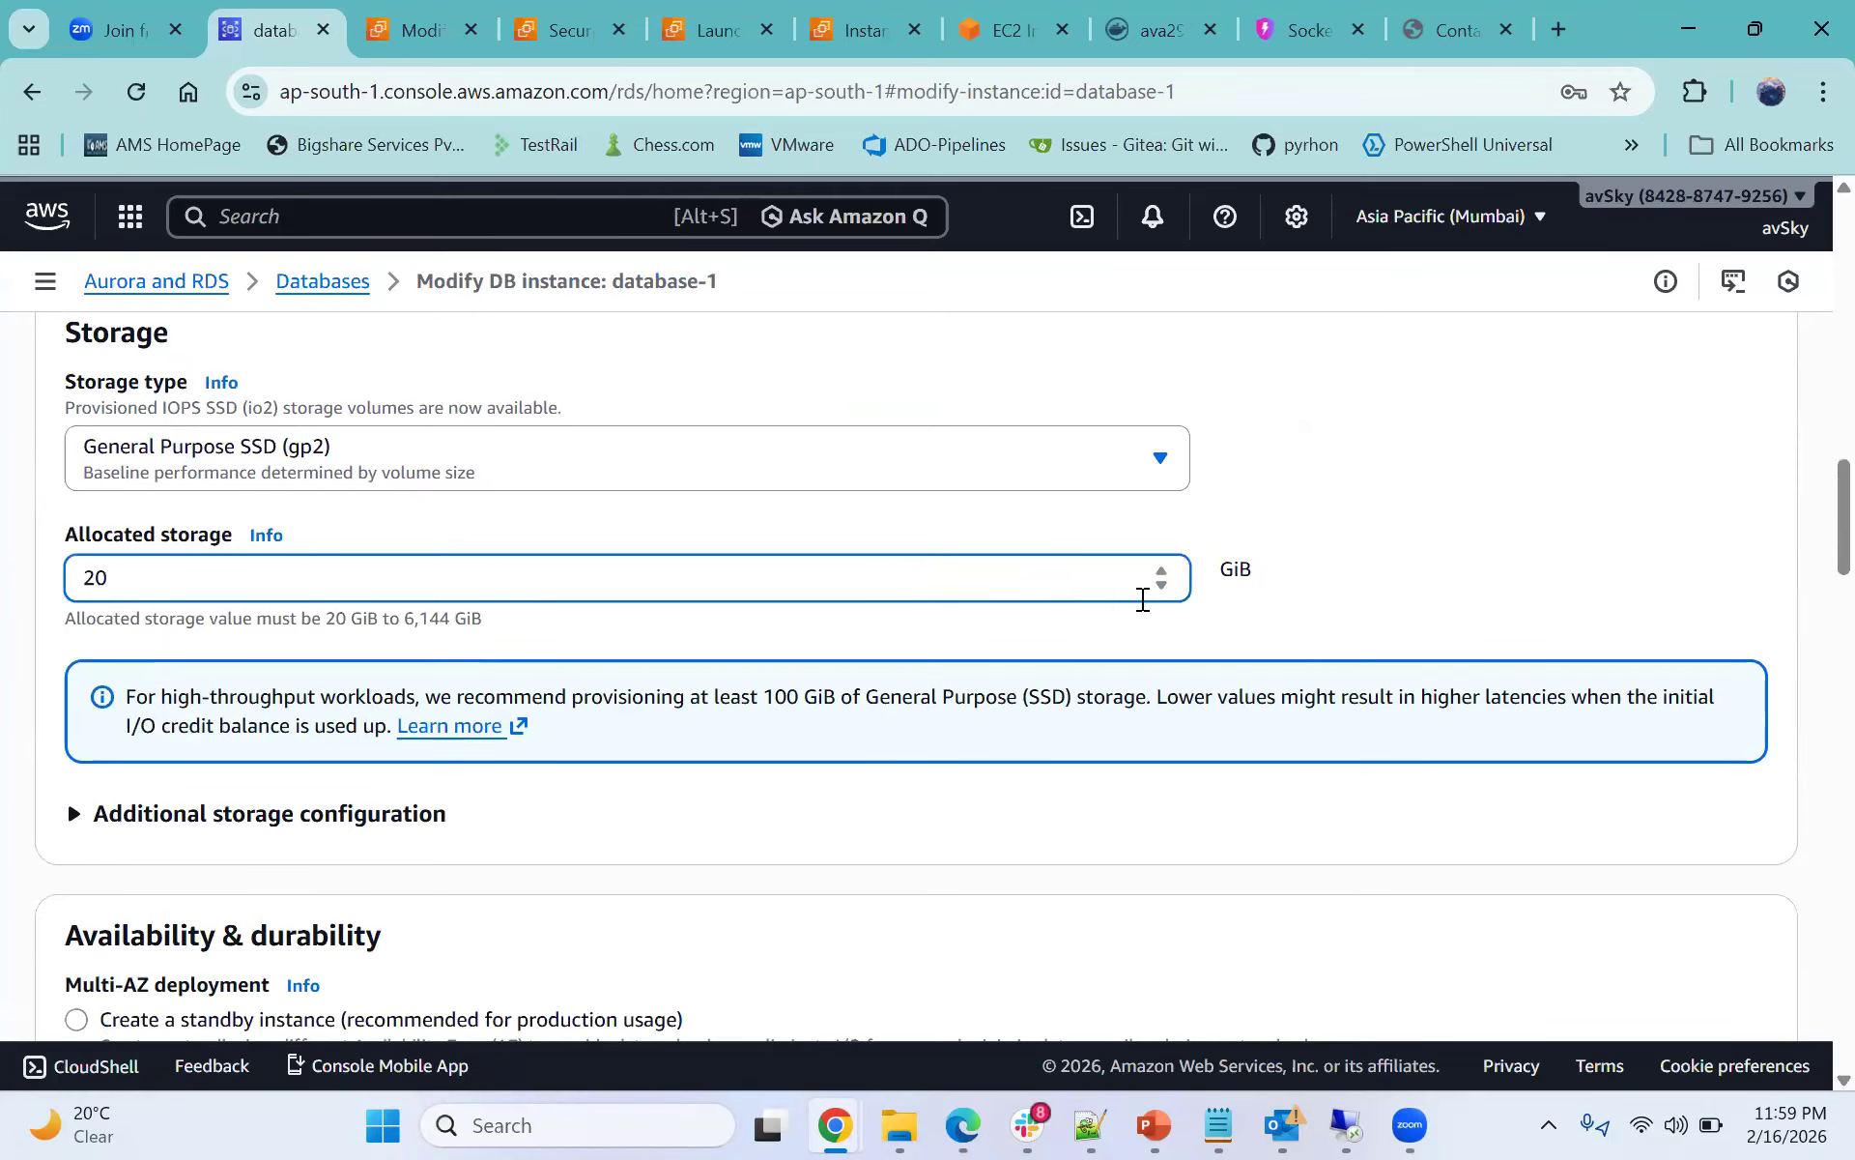
pyautogui.scroll(-15, 1625, 841)
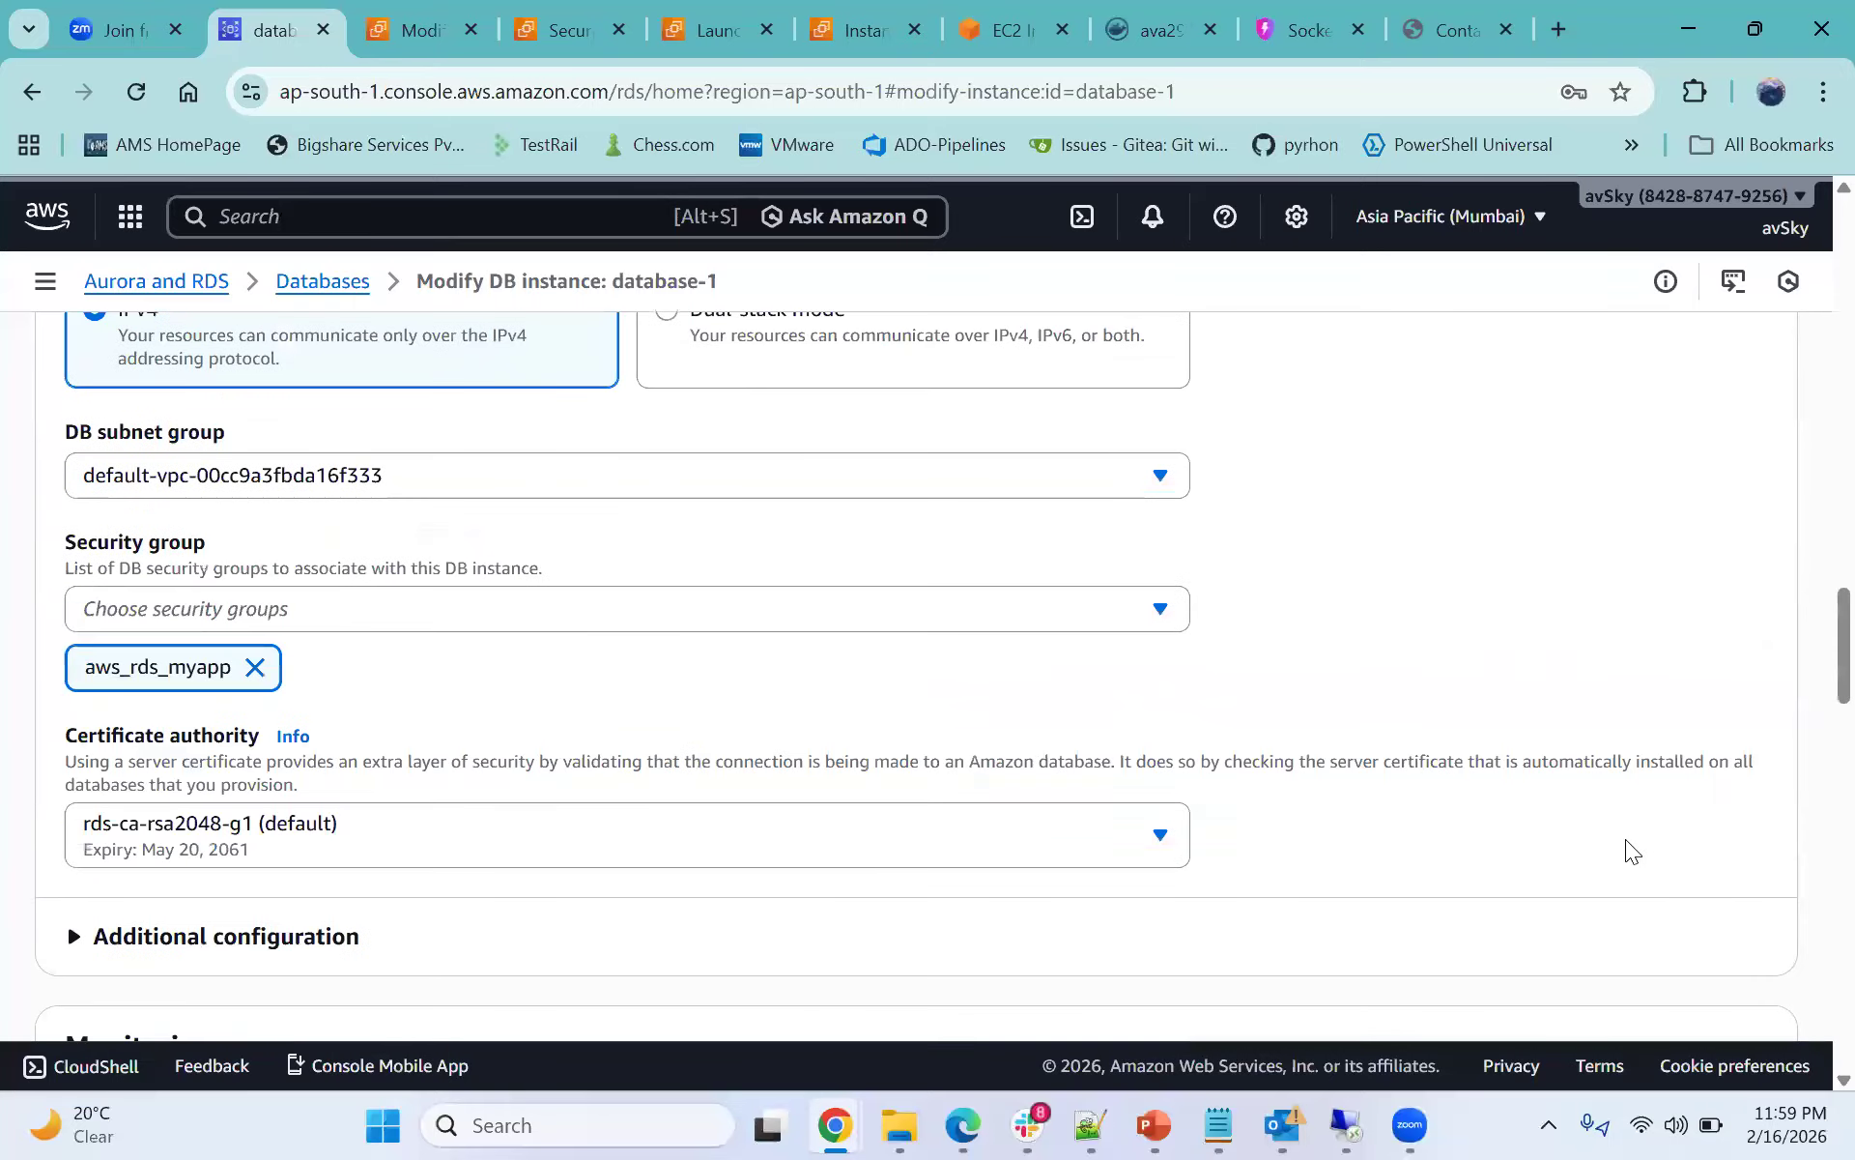
pyautogui.scroll(-15, 1626, 841)
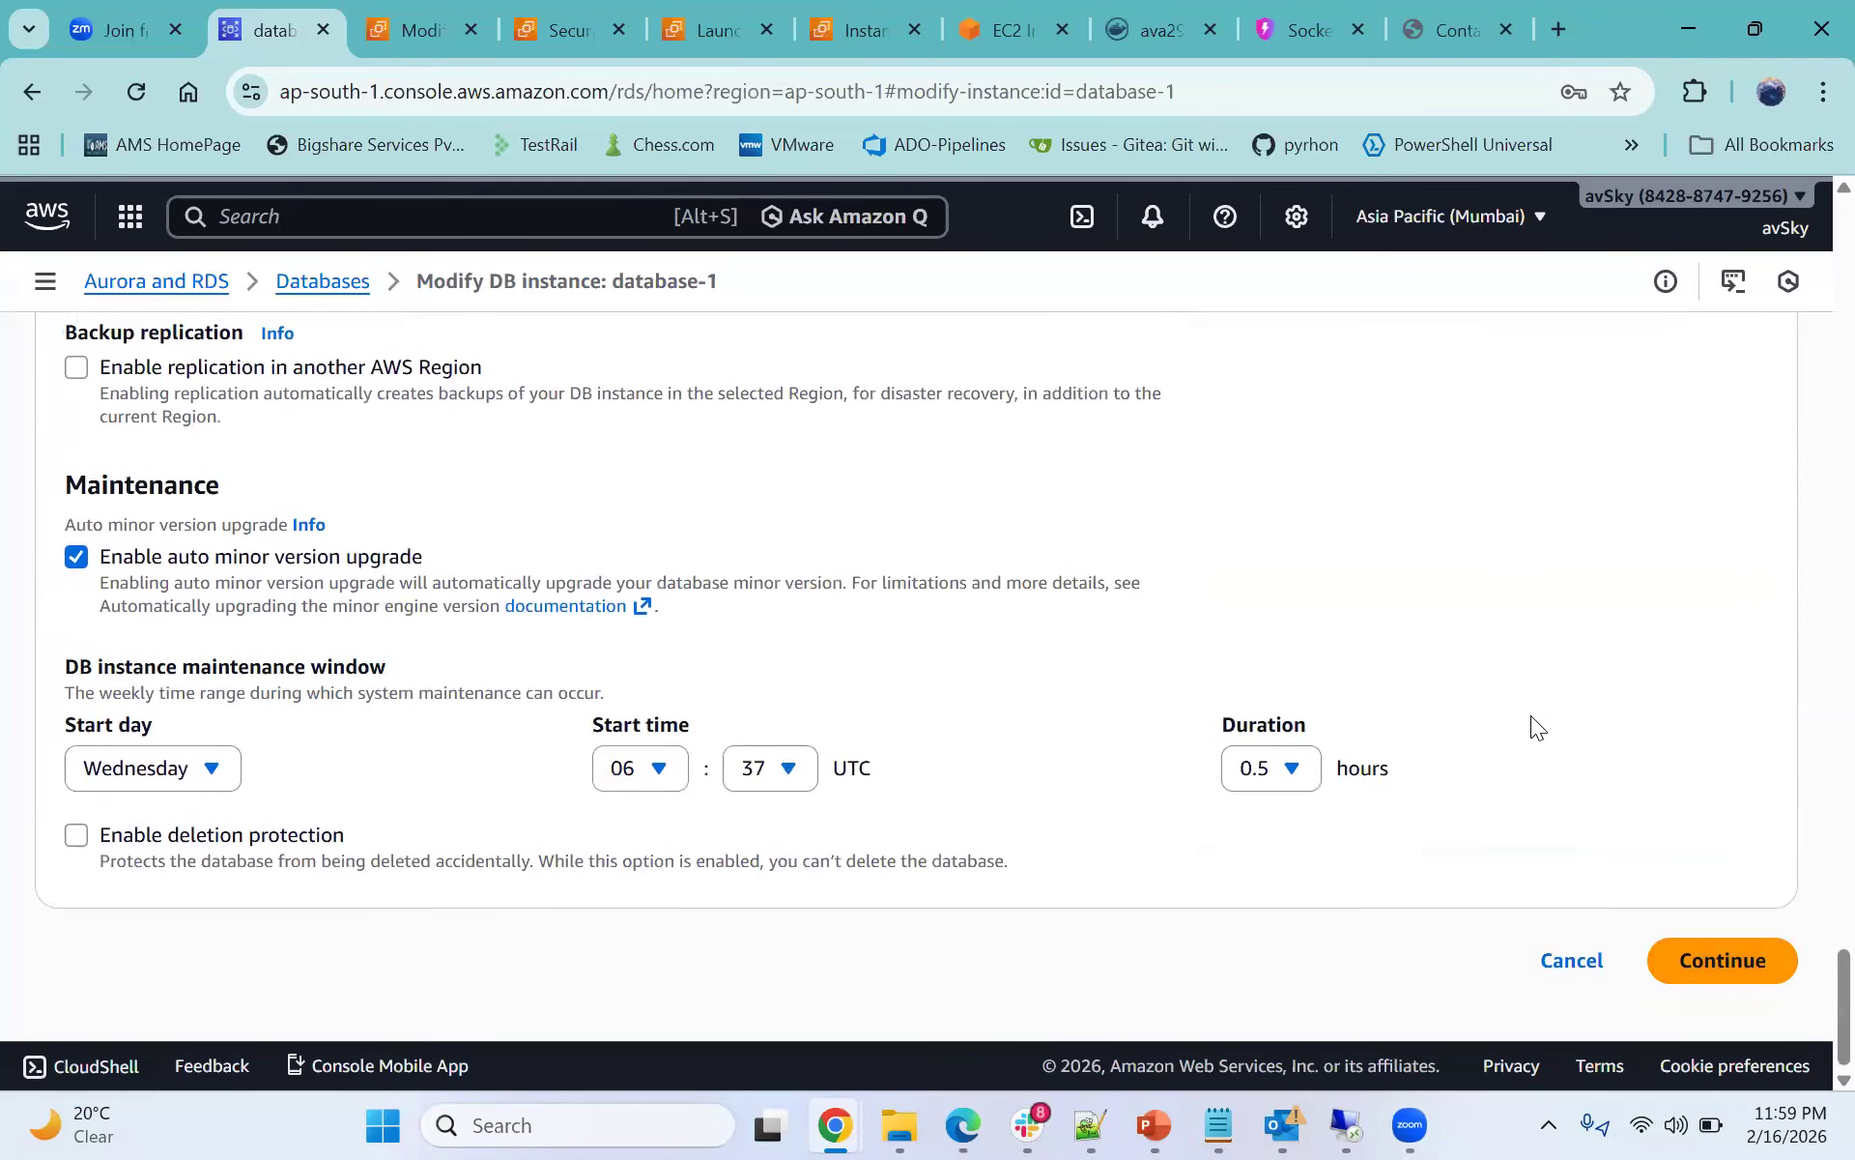
pyautogui.scroll(20, 1530, 717)
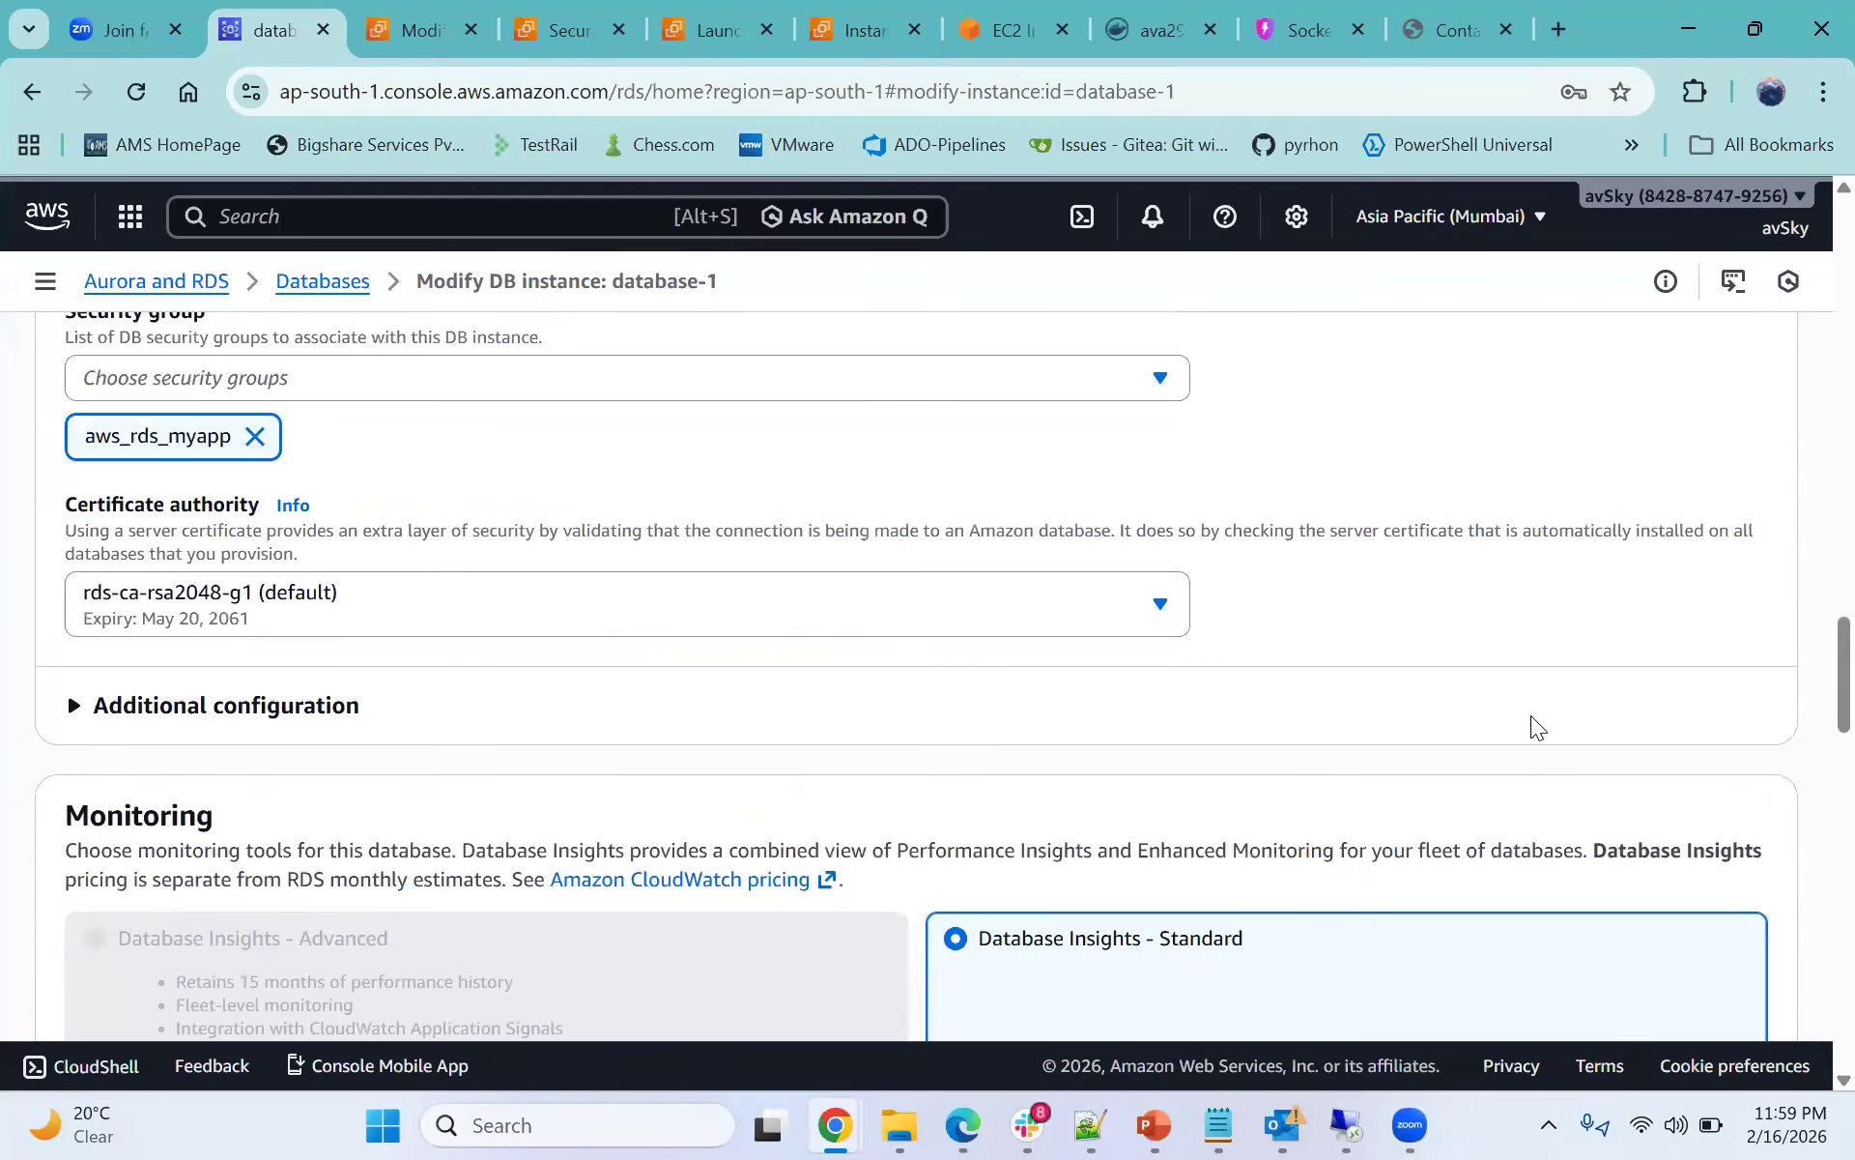
pyautogui.scroll(3, 1531, 725)
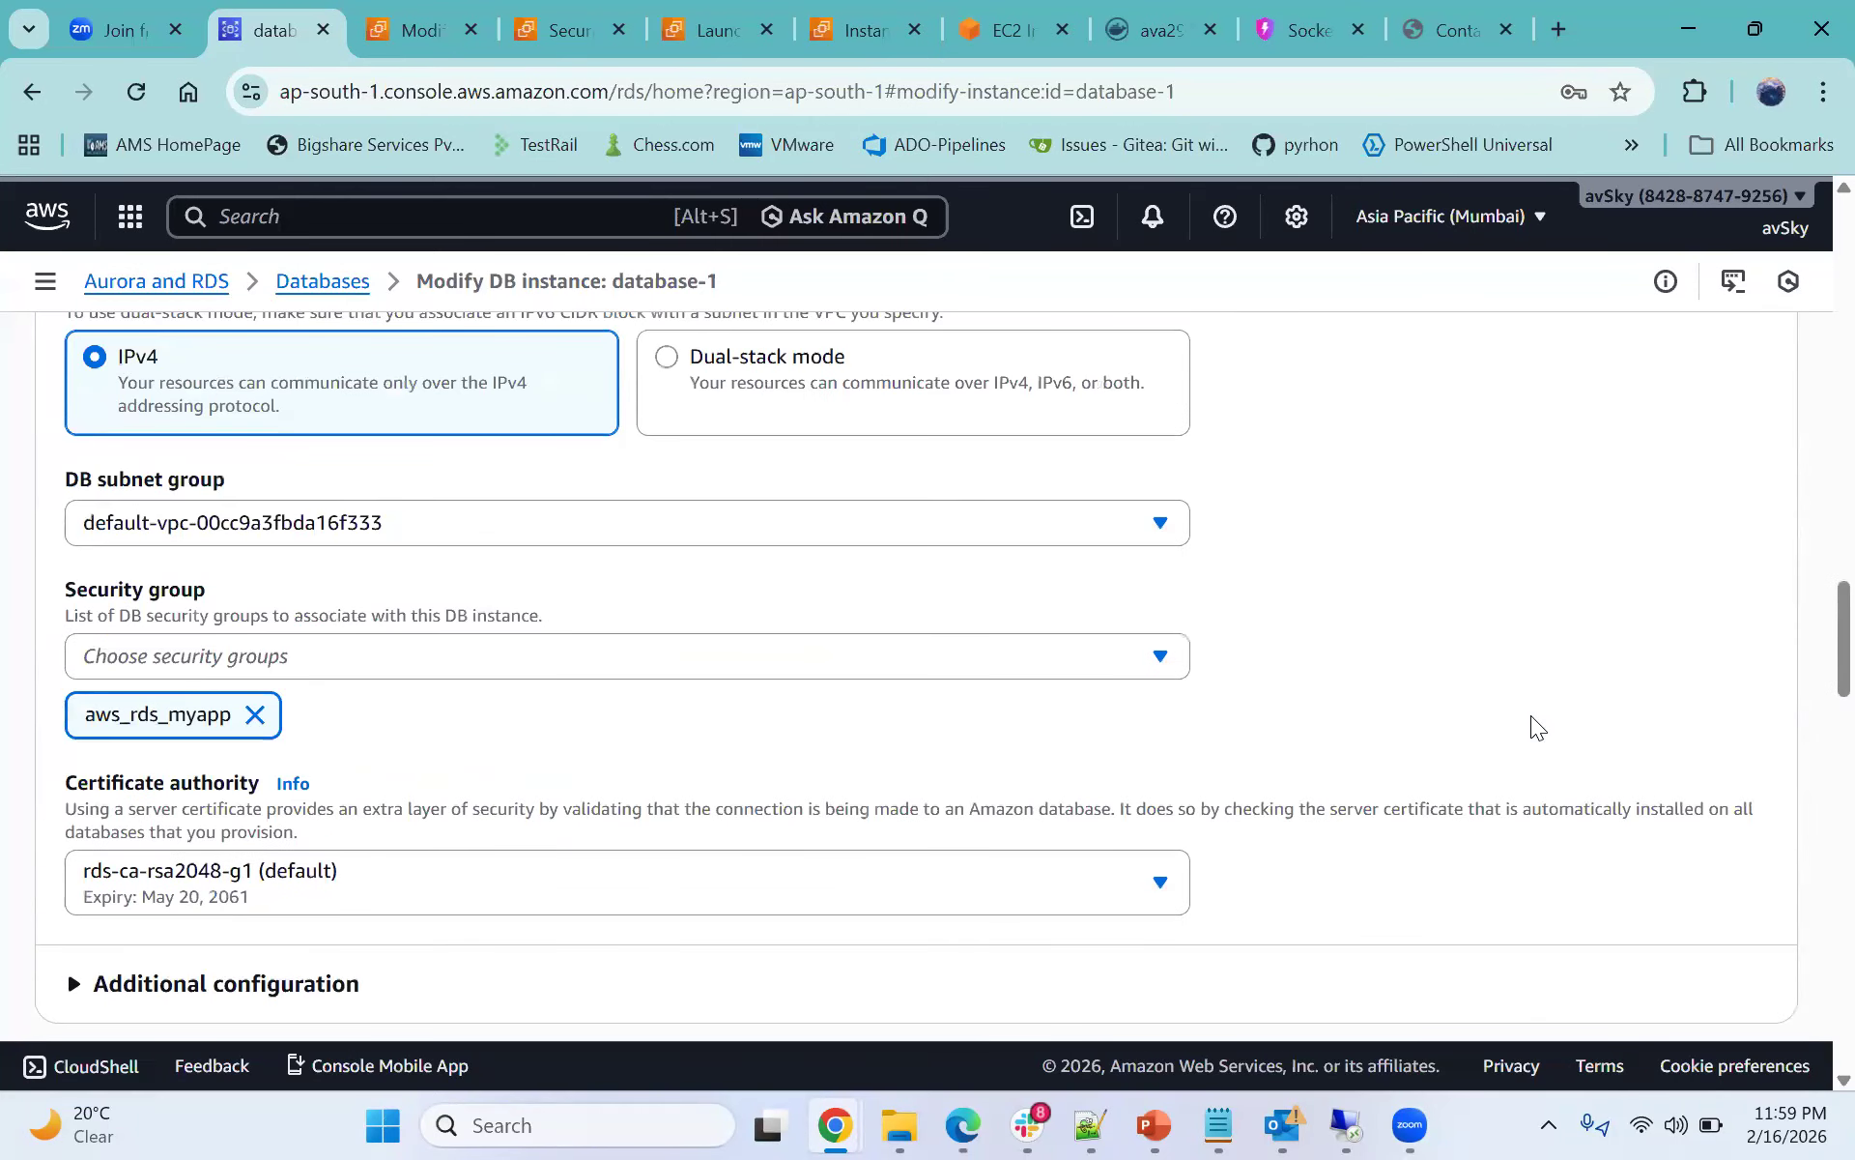
pyautogui.scroll(2, 1530, 715)
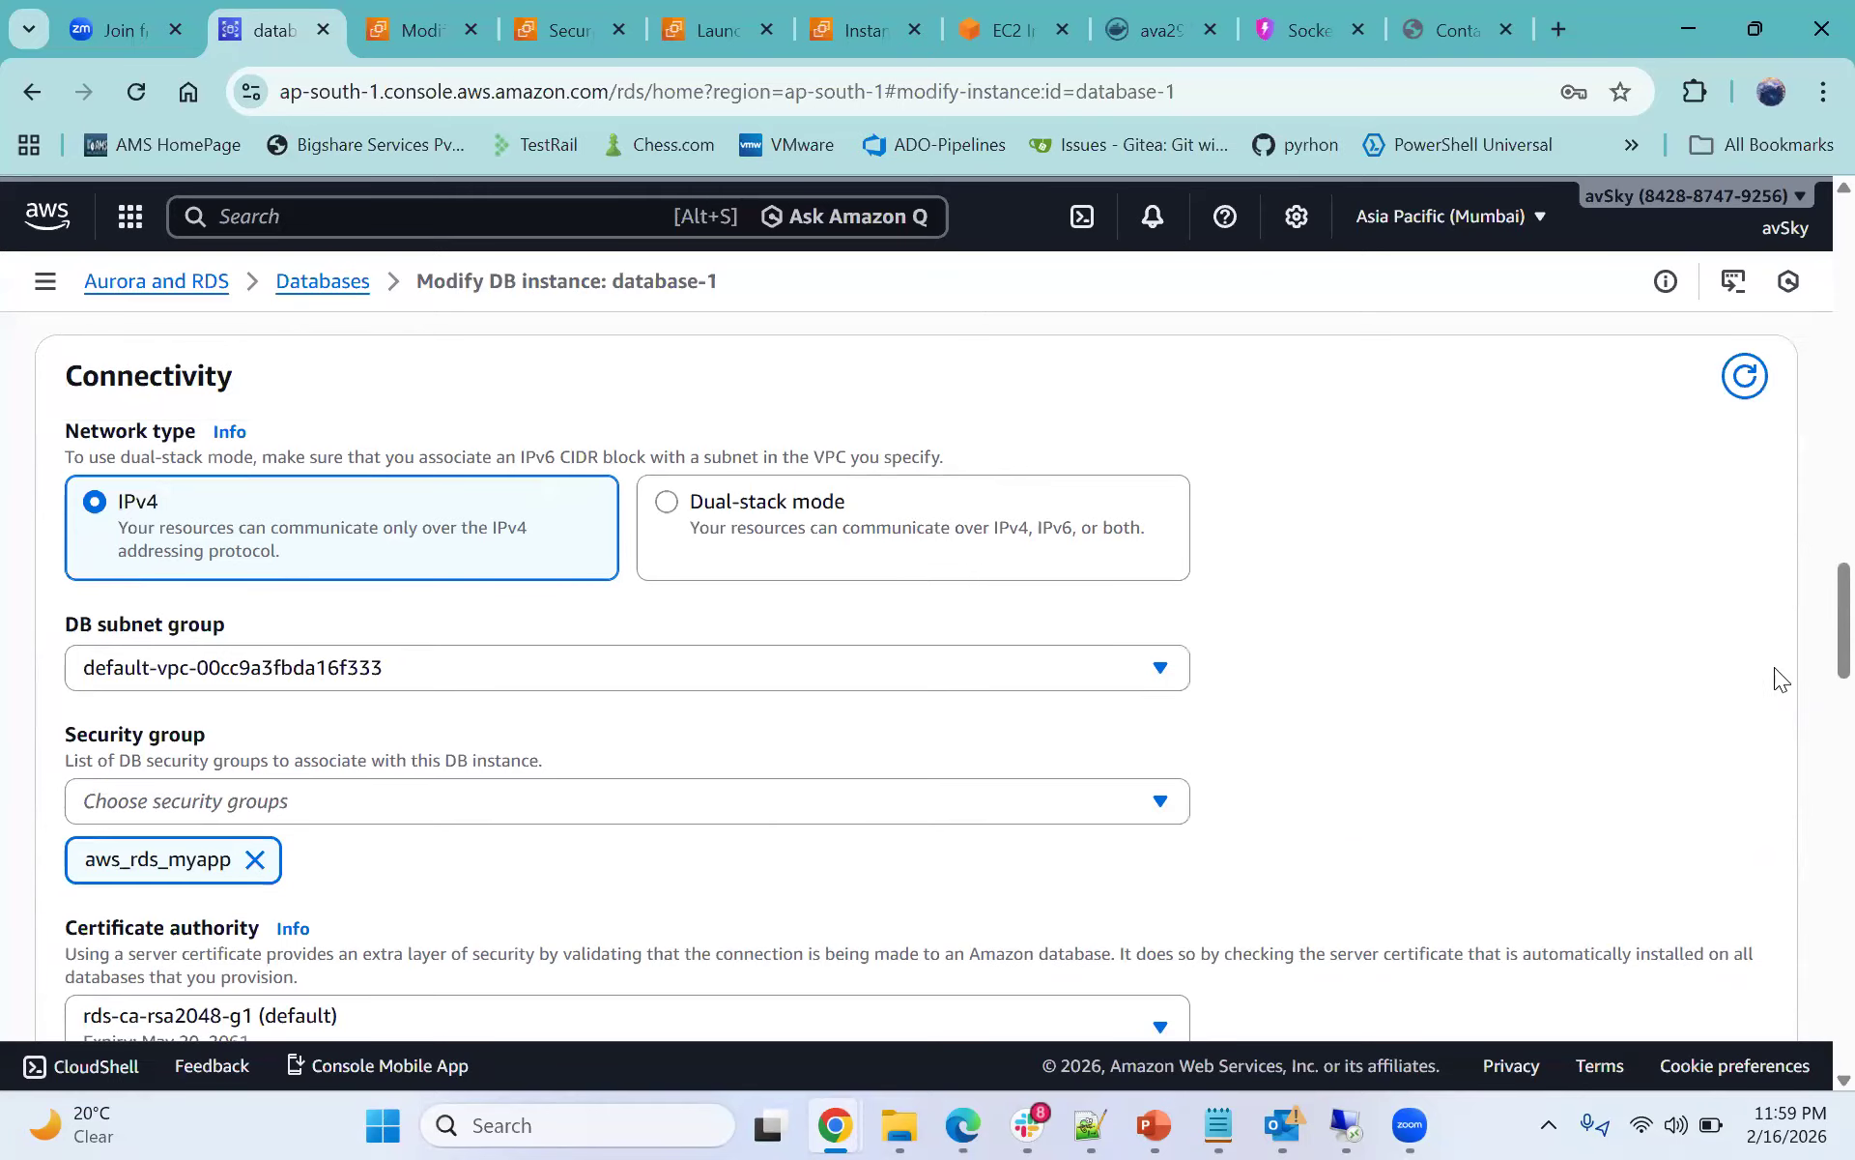
pyautogui.scroll(6, 1336, 659)
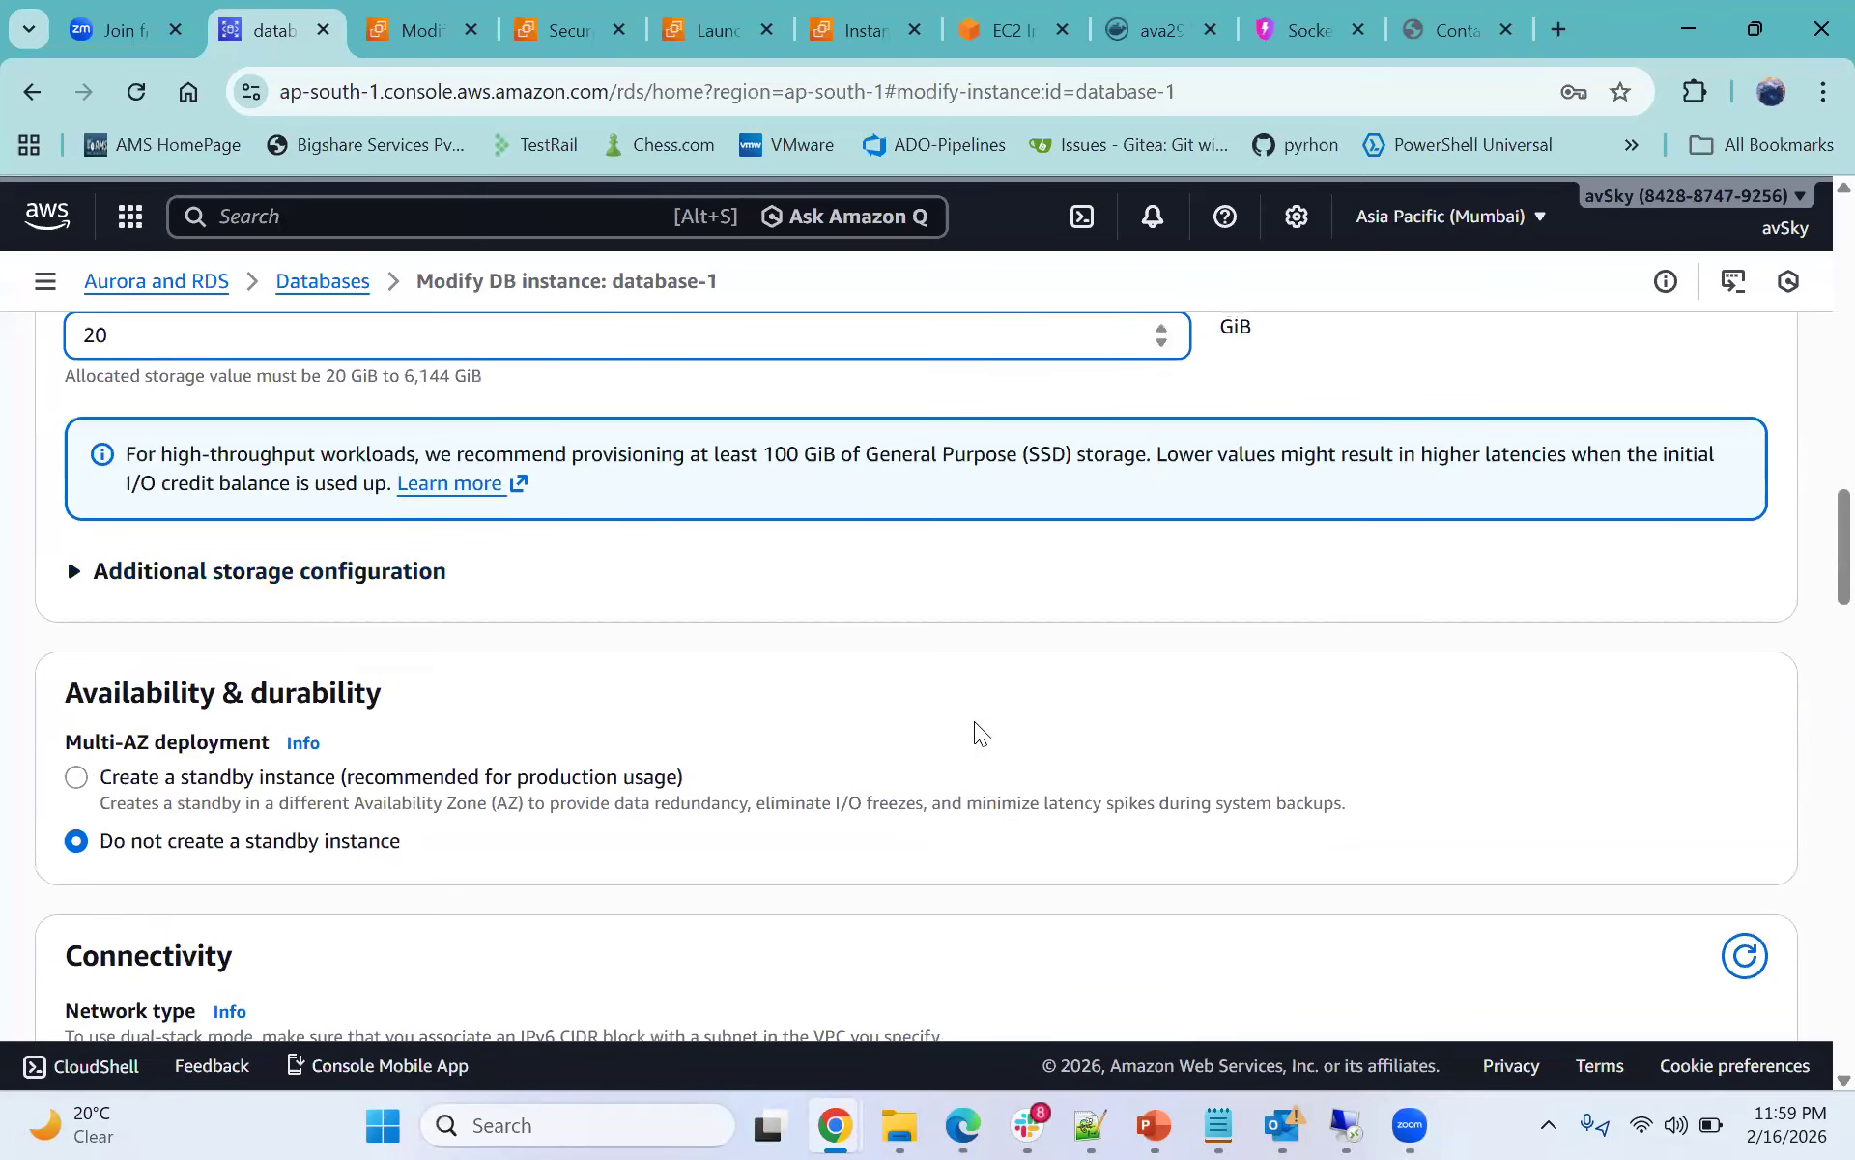
pyautogui.scroll(10, 1055, 641)
pyautogui.scroll(6, 1048, 640)
pyautogui.scroll(4, 1047, 640)
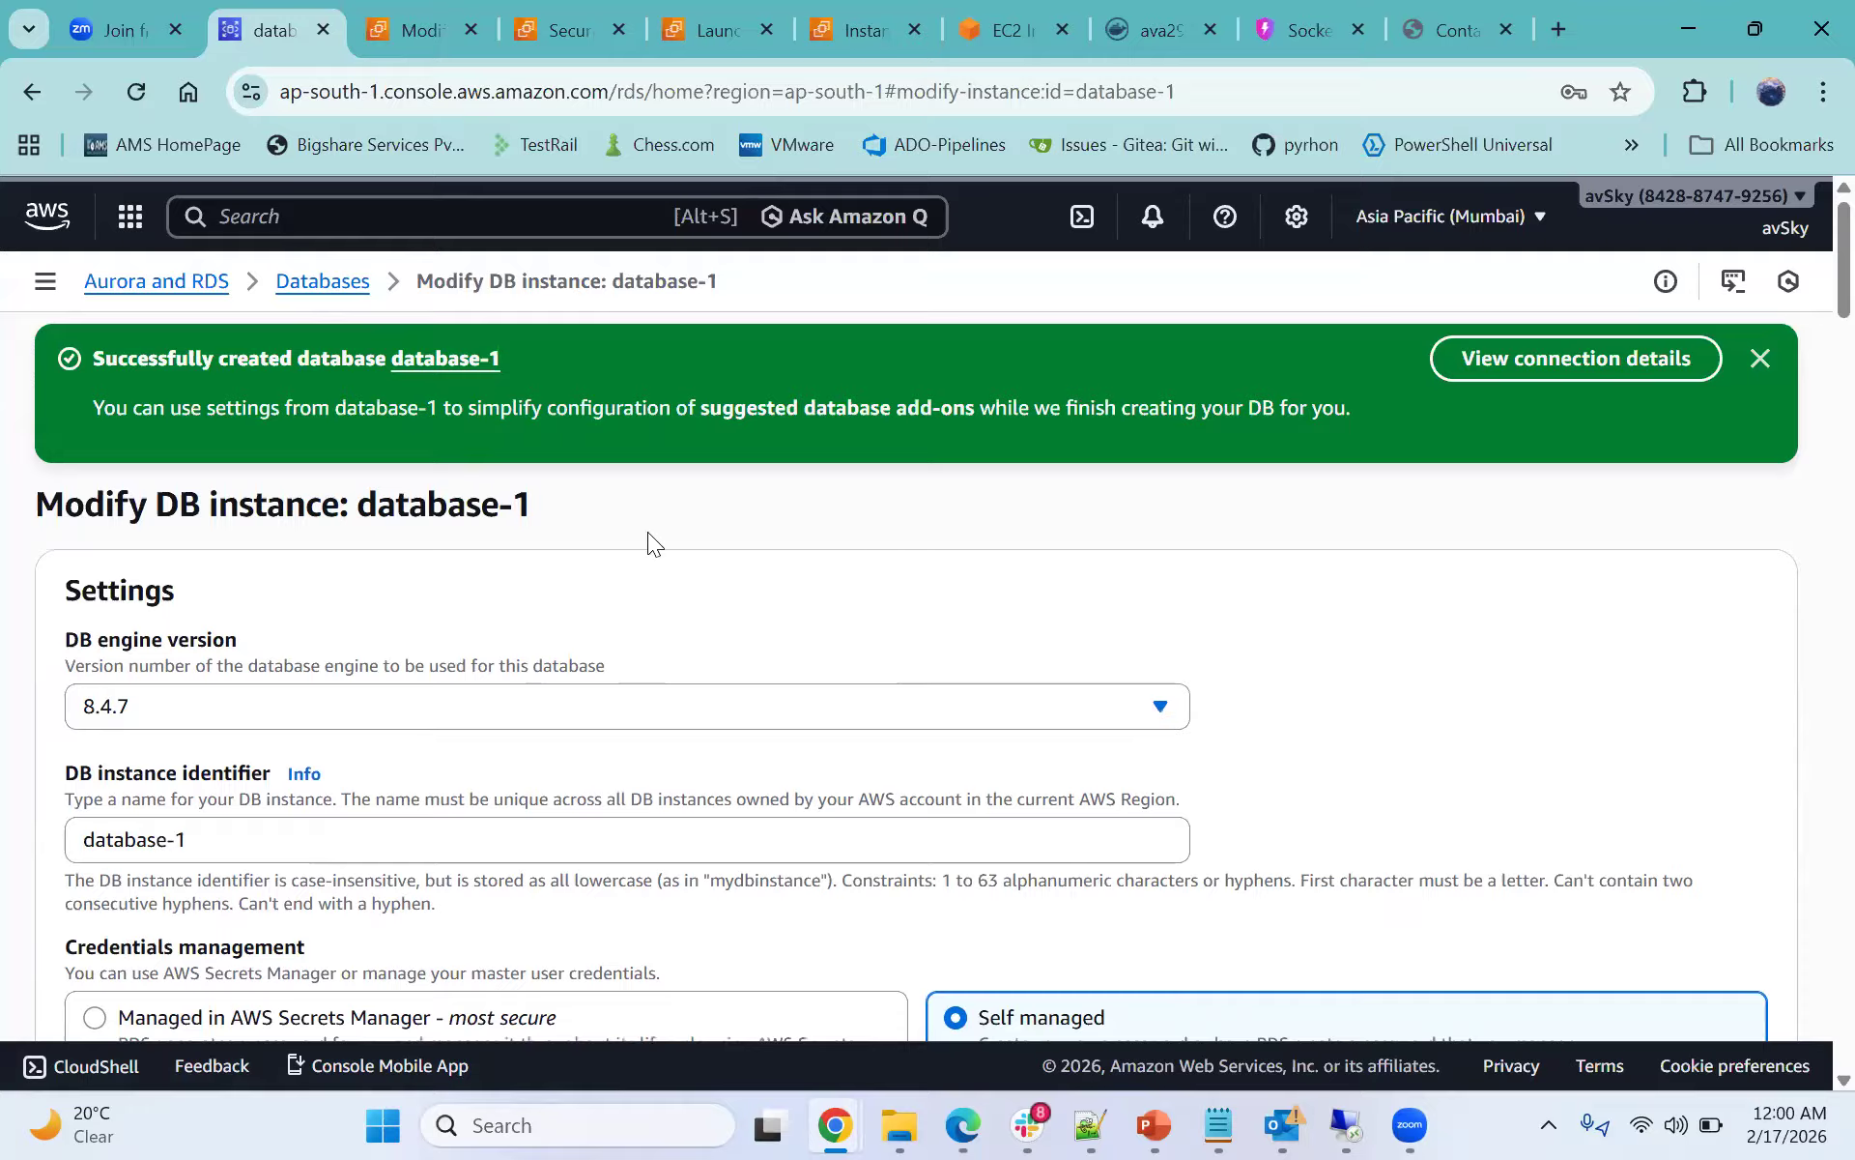
pyautogui.moveTo(359, 503); pyautogui.dragTo(328, 646)
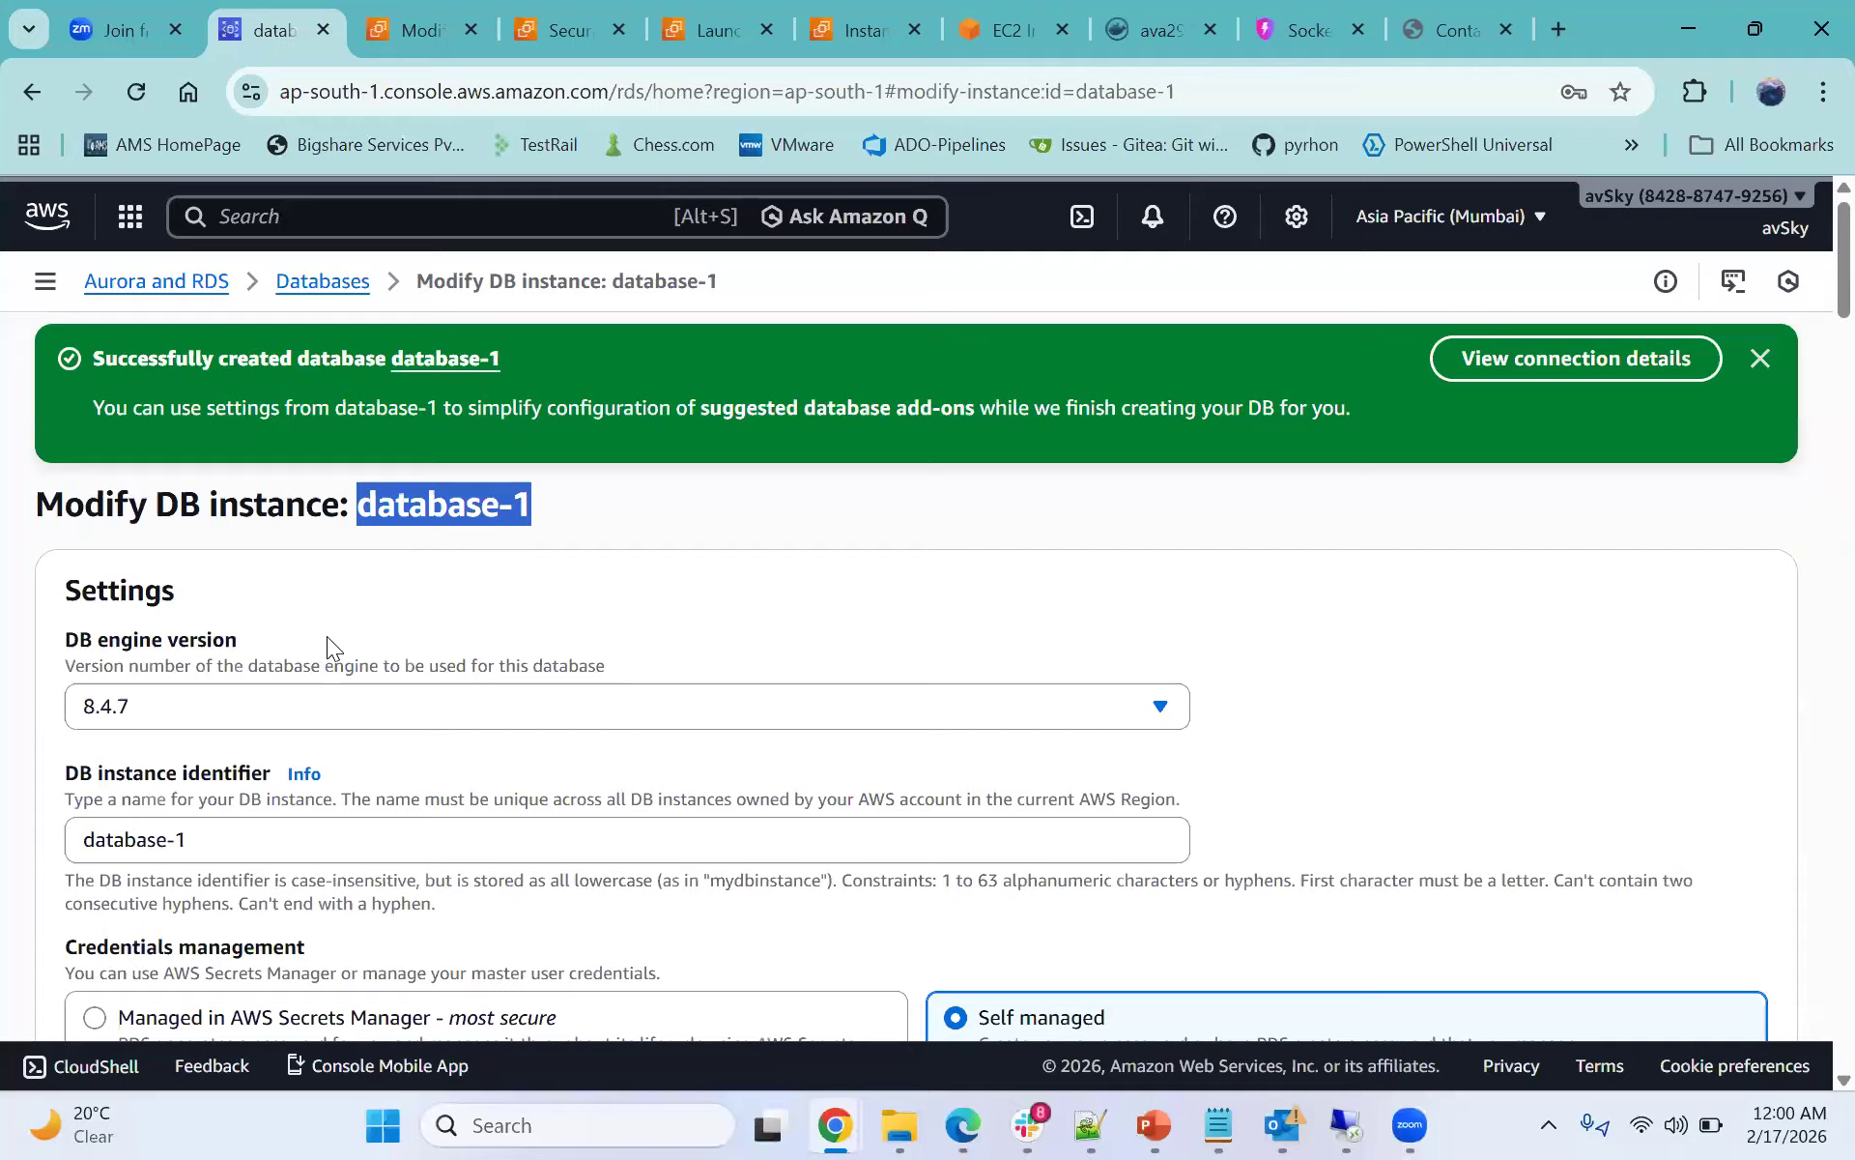
pyautogui.click(436, 522)
pyautogui.moveTo(360, 497); pyautogui.dragTo(551, 520)
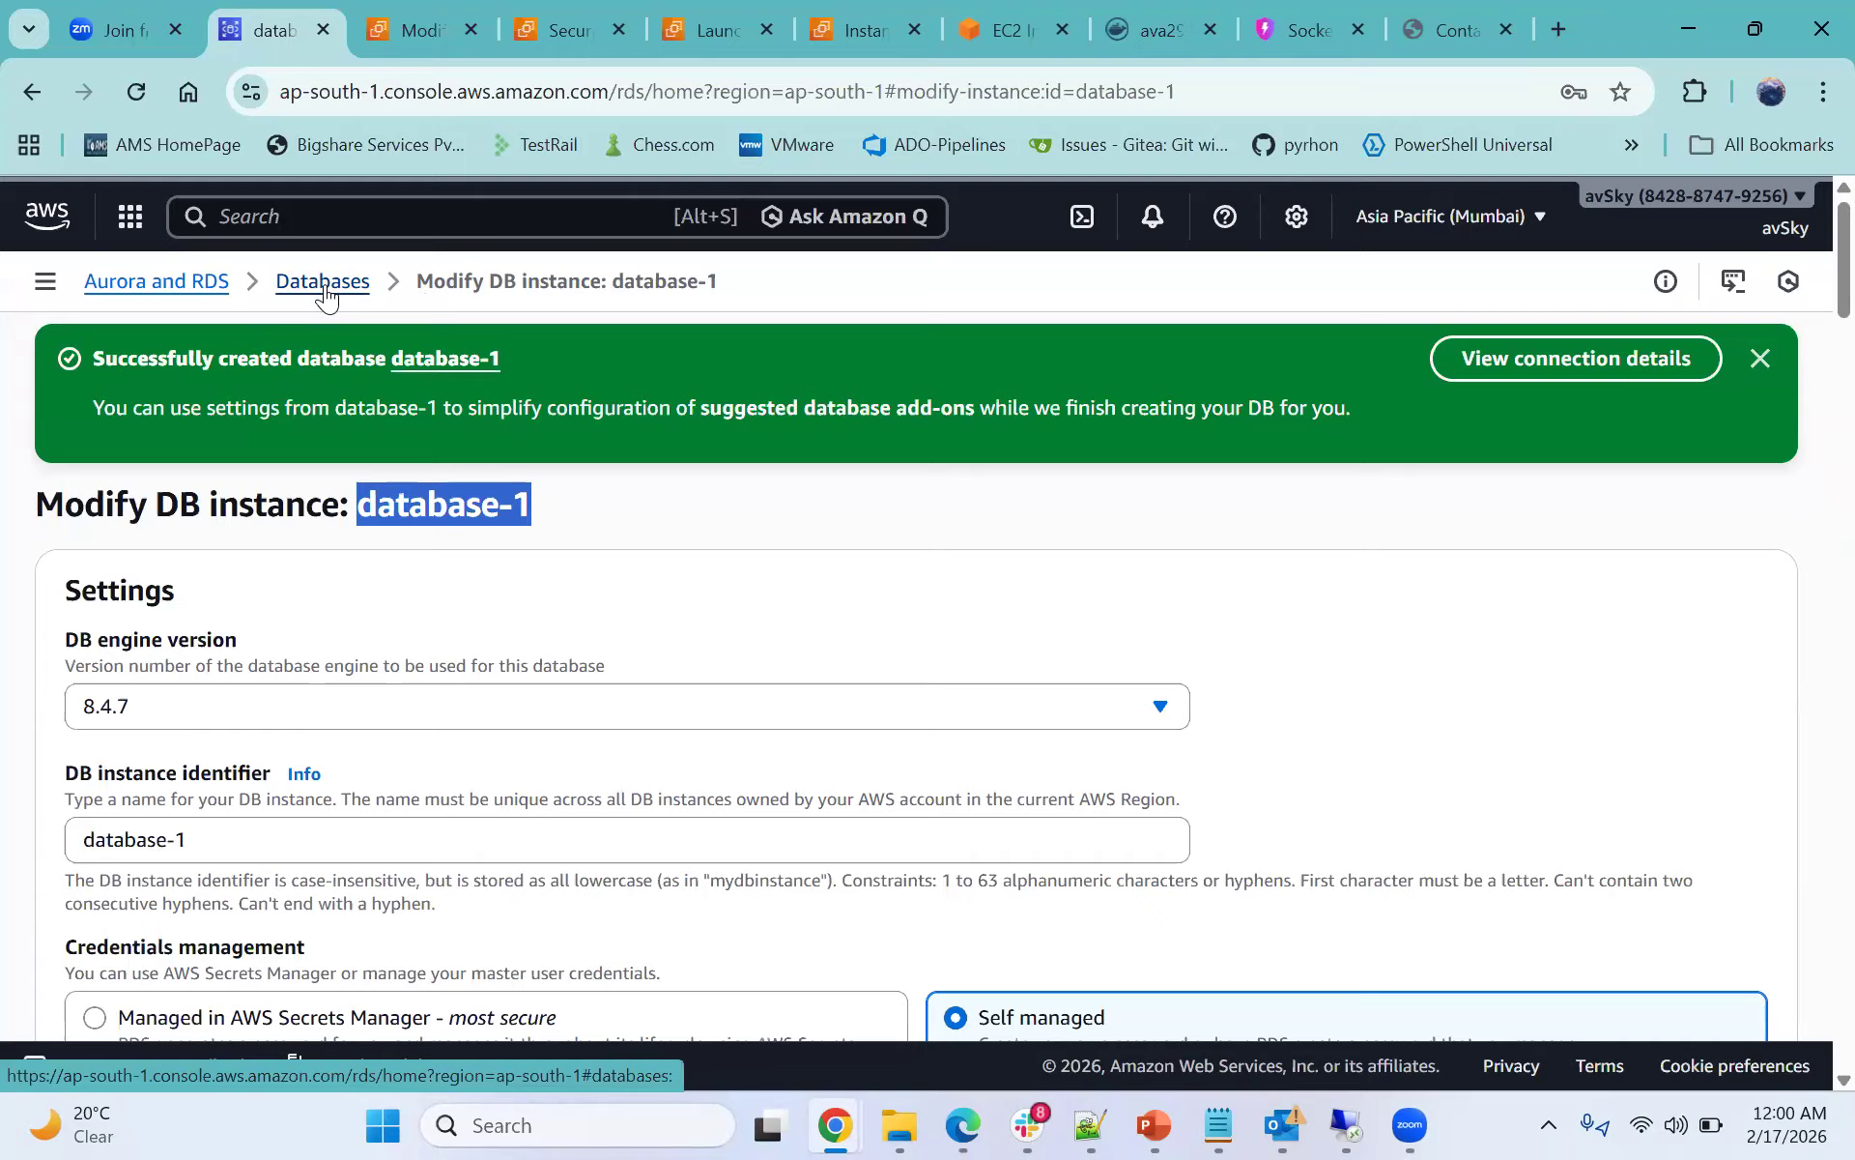
pyautogui.click(421, 389)
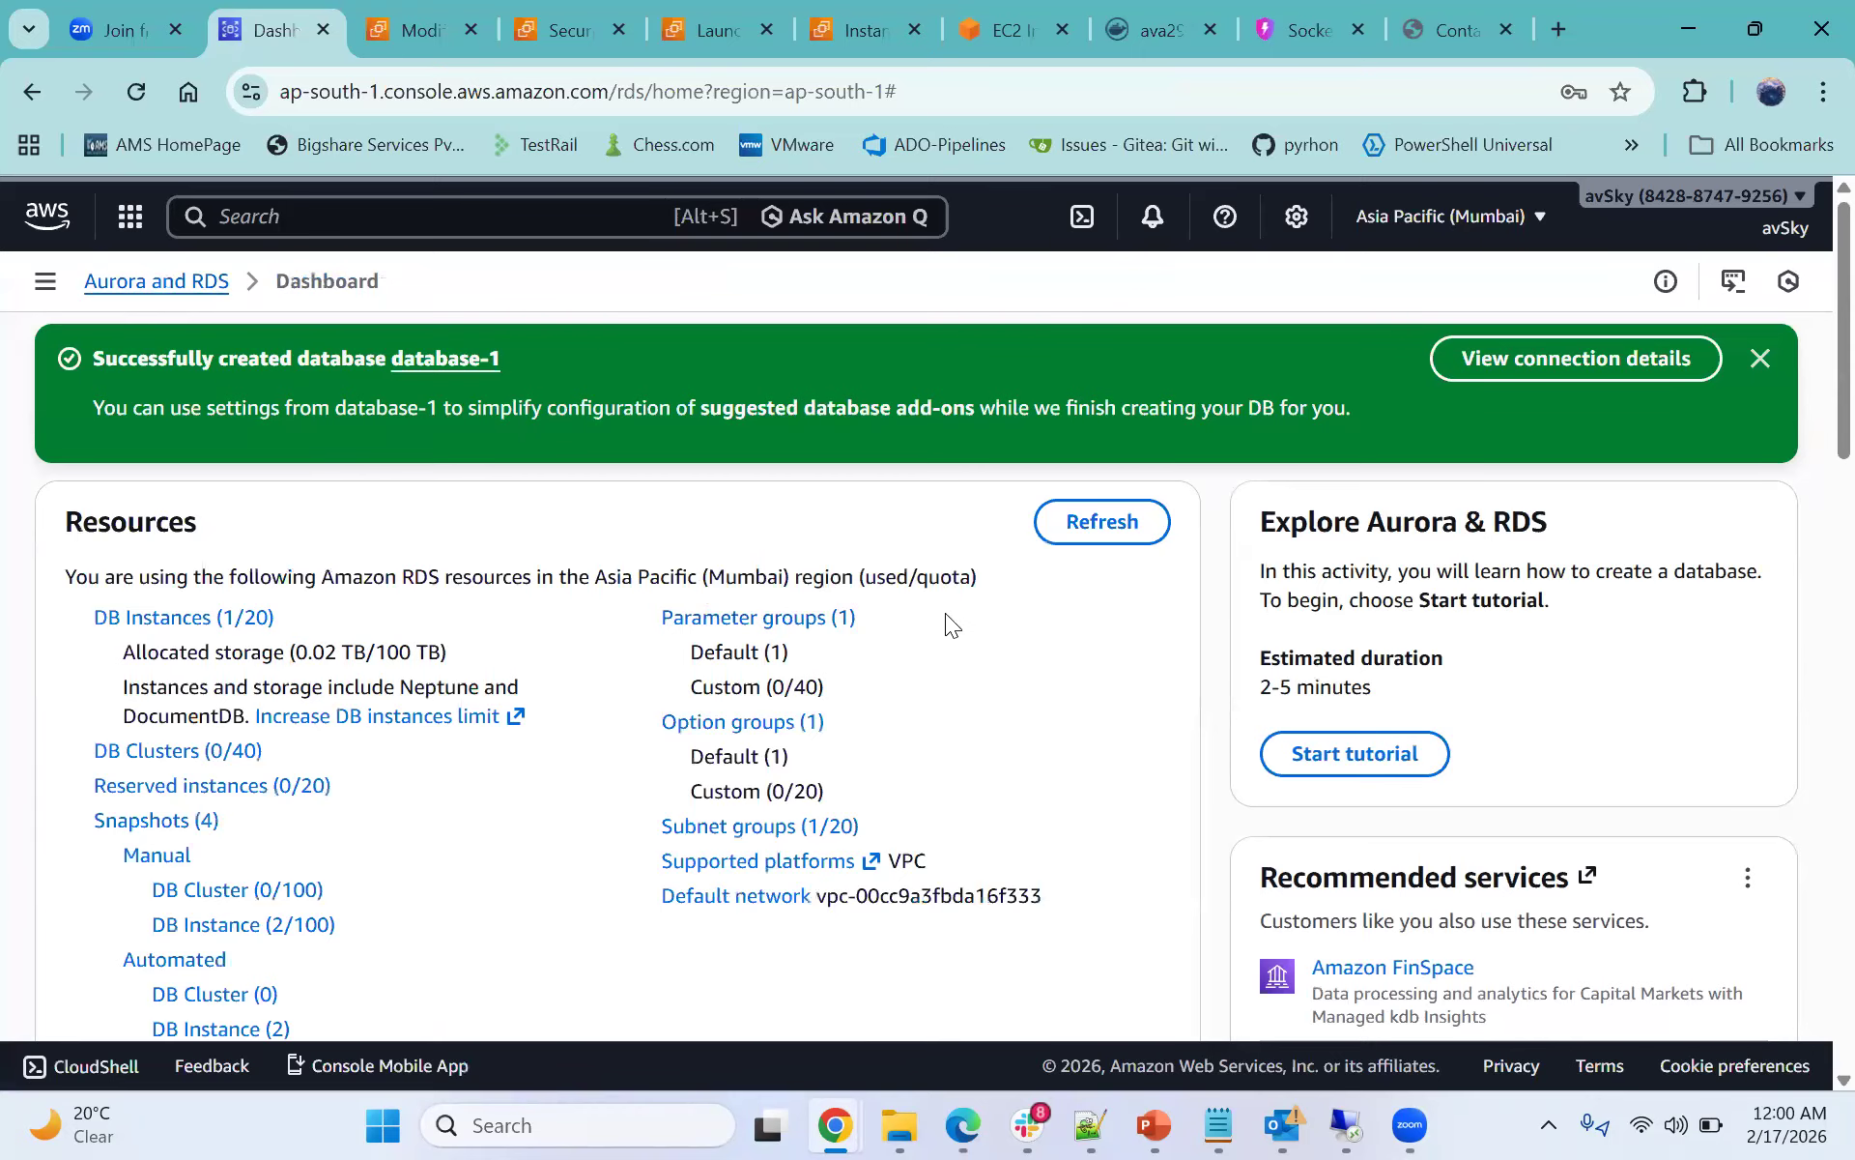
pyautogui.click(1289, 30)
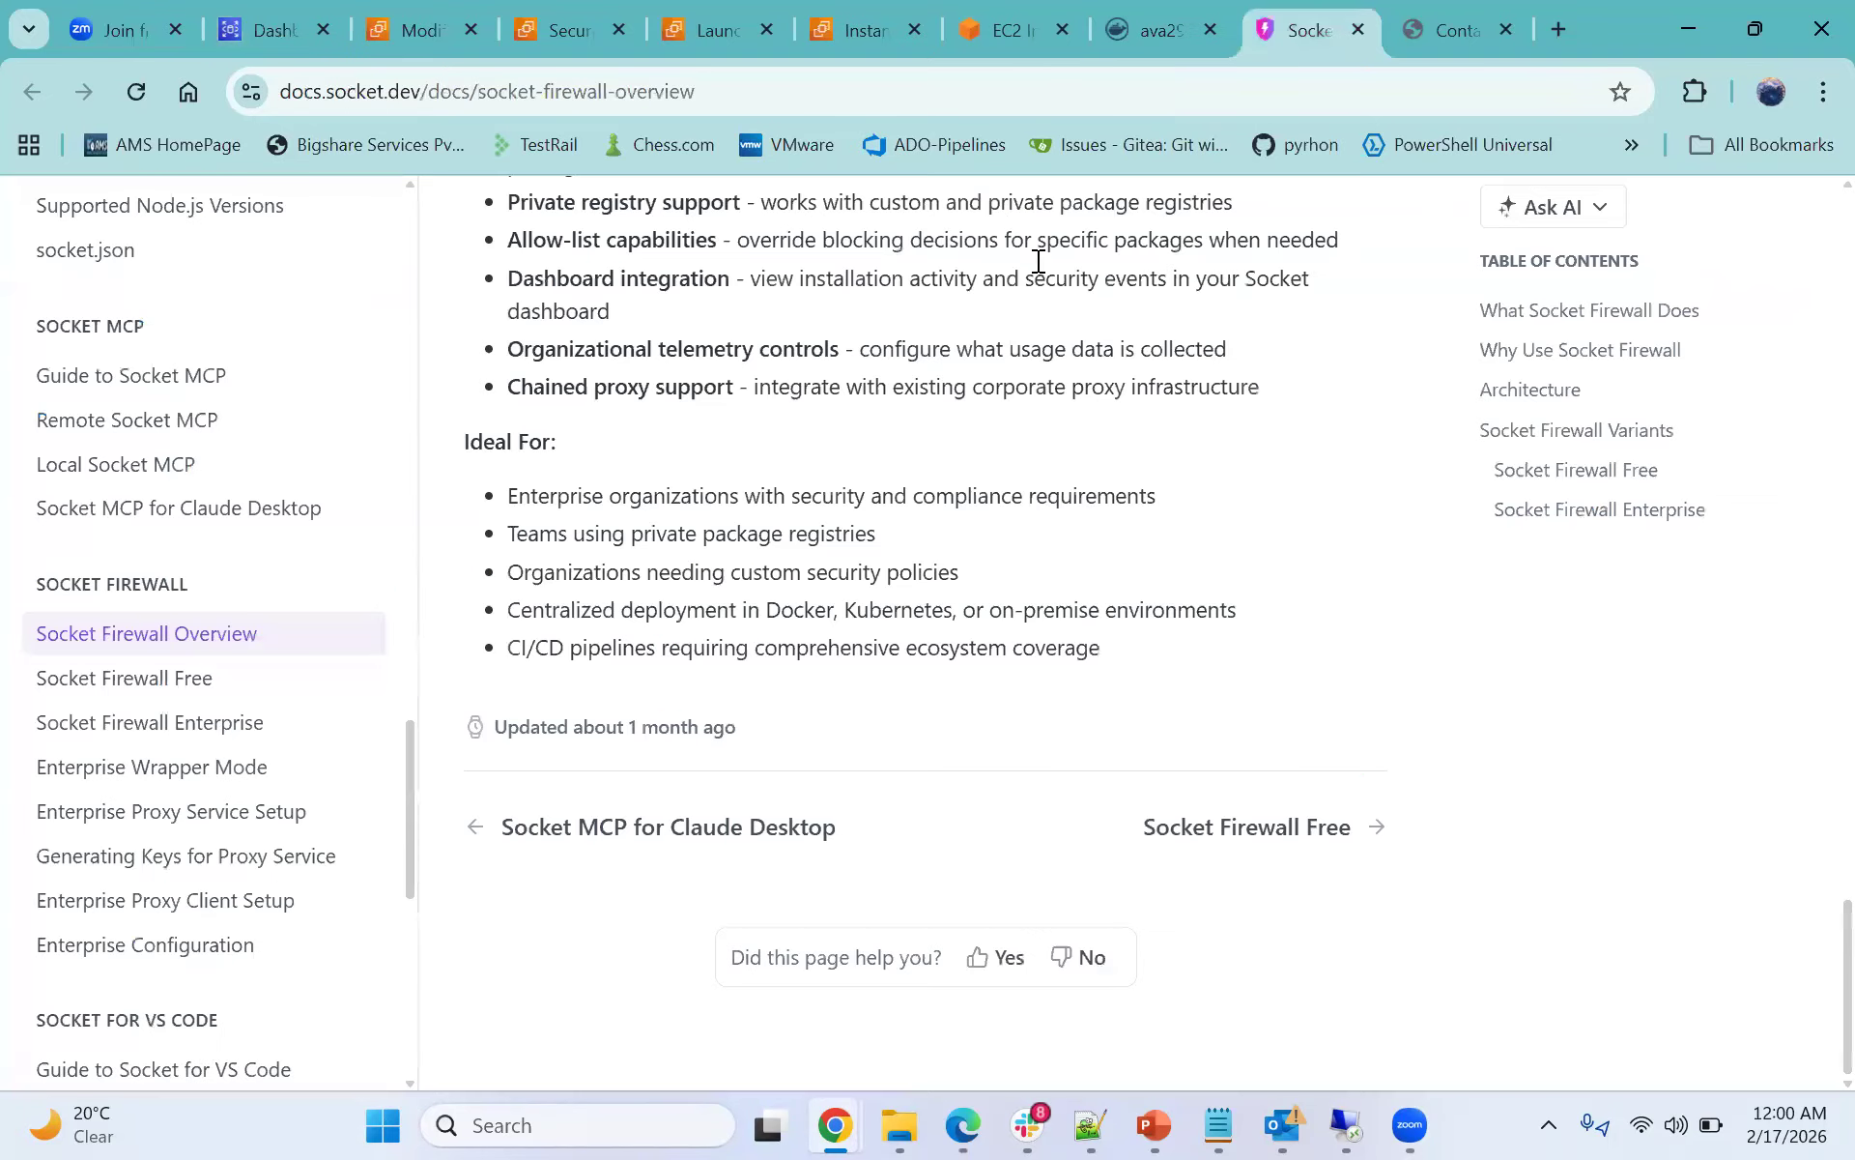
pyautogui.click(1106, 35)
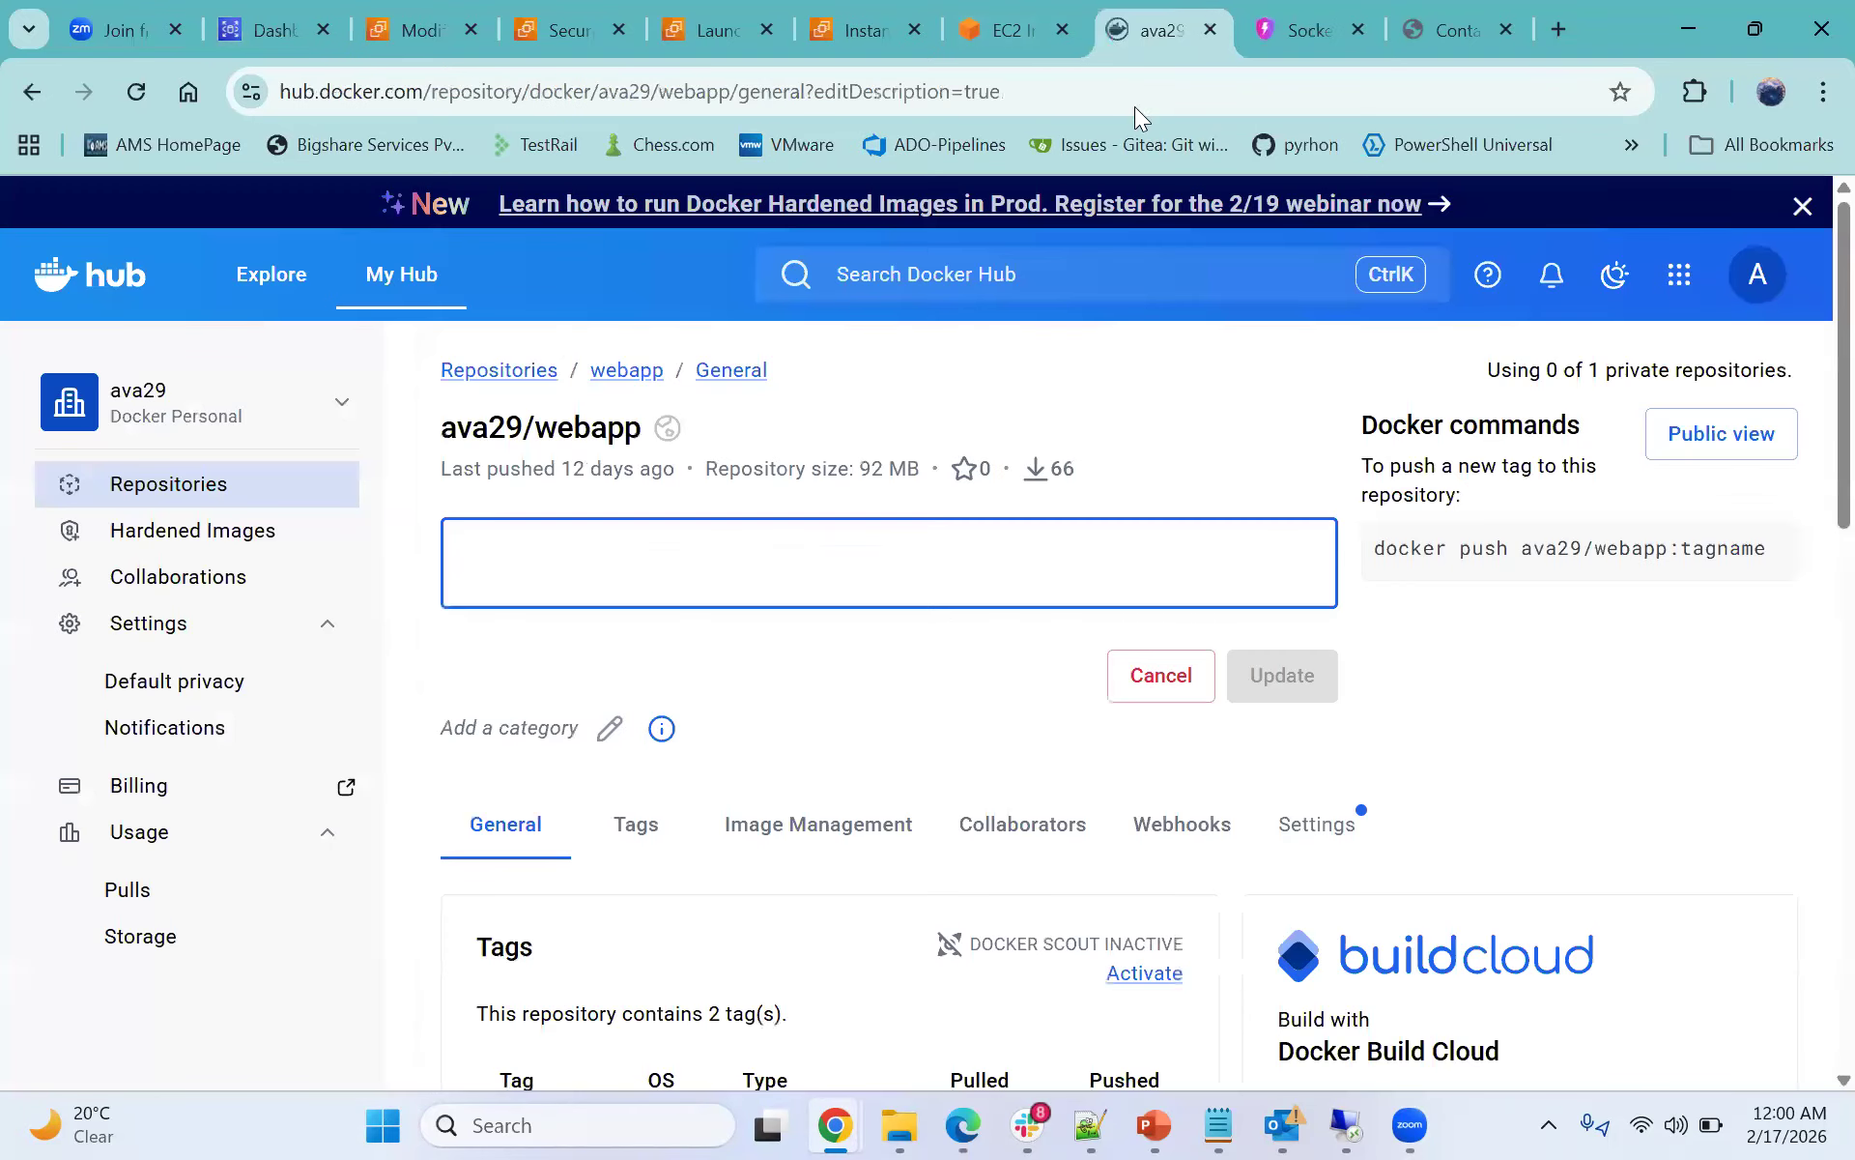
pyautogui.click(1285, 24)
pyautogui.scroll(6, 1230, 389)
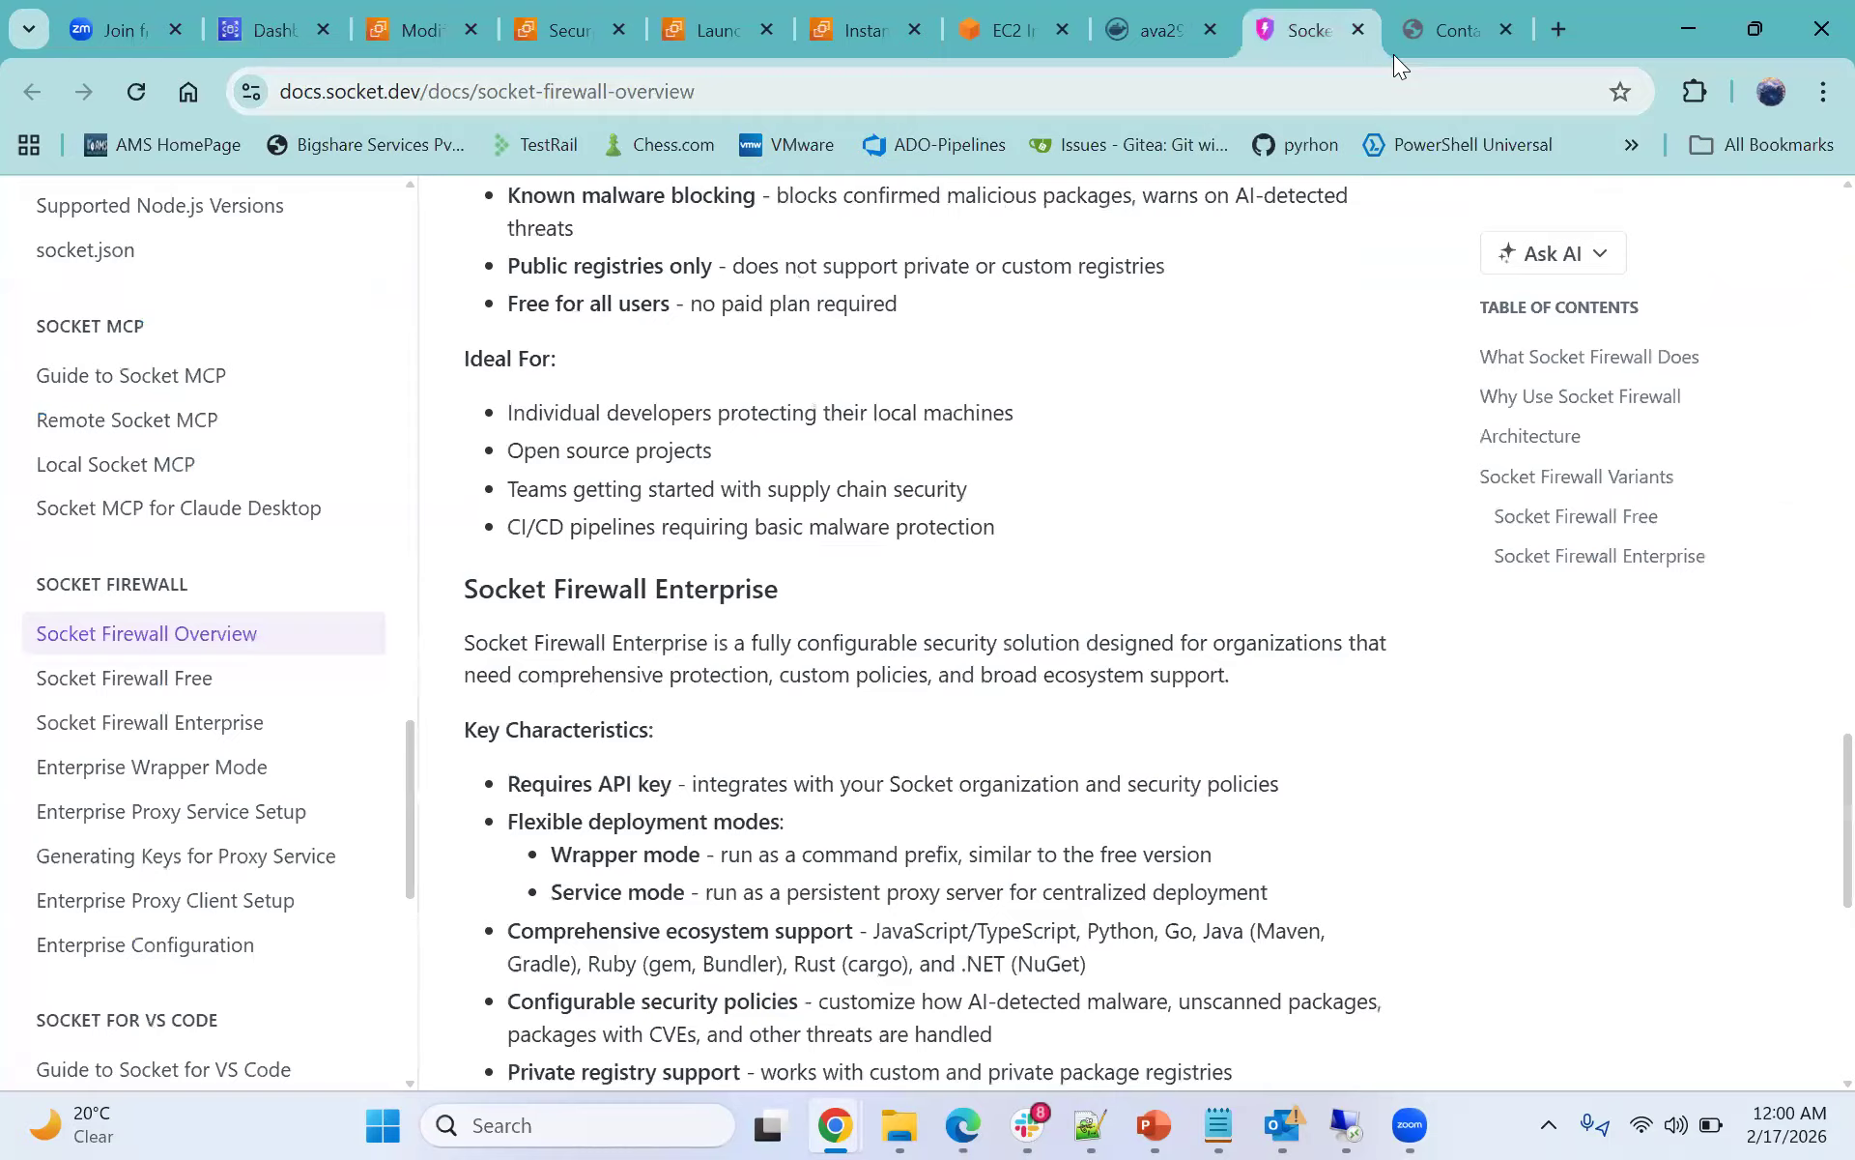
# - Compare the contacts shown in the Contact App with the contacts table query results in the EC2 terminal
pyautogui.click(1449, 31)
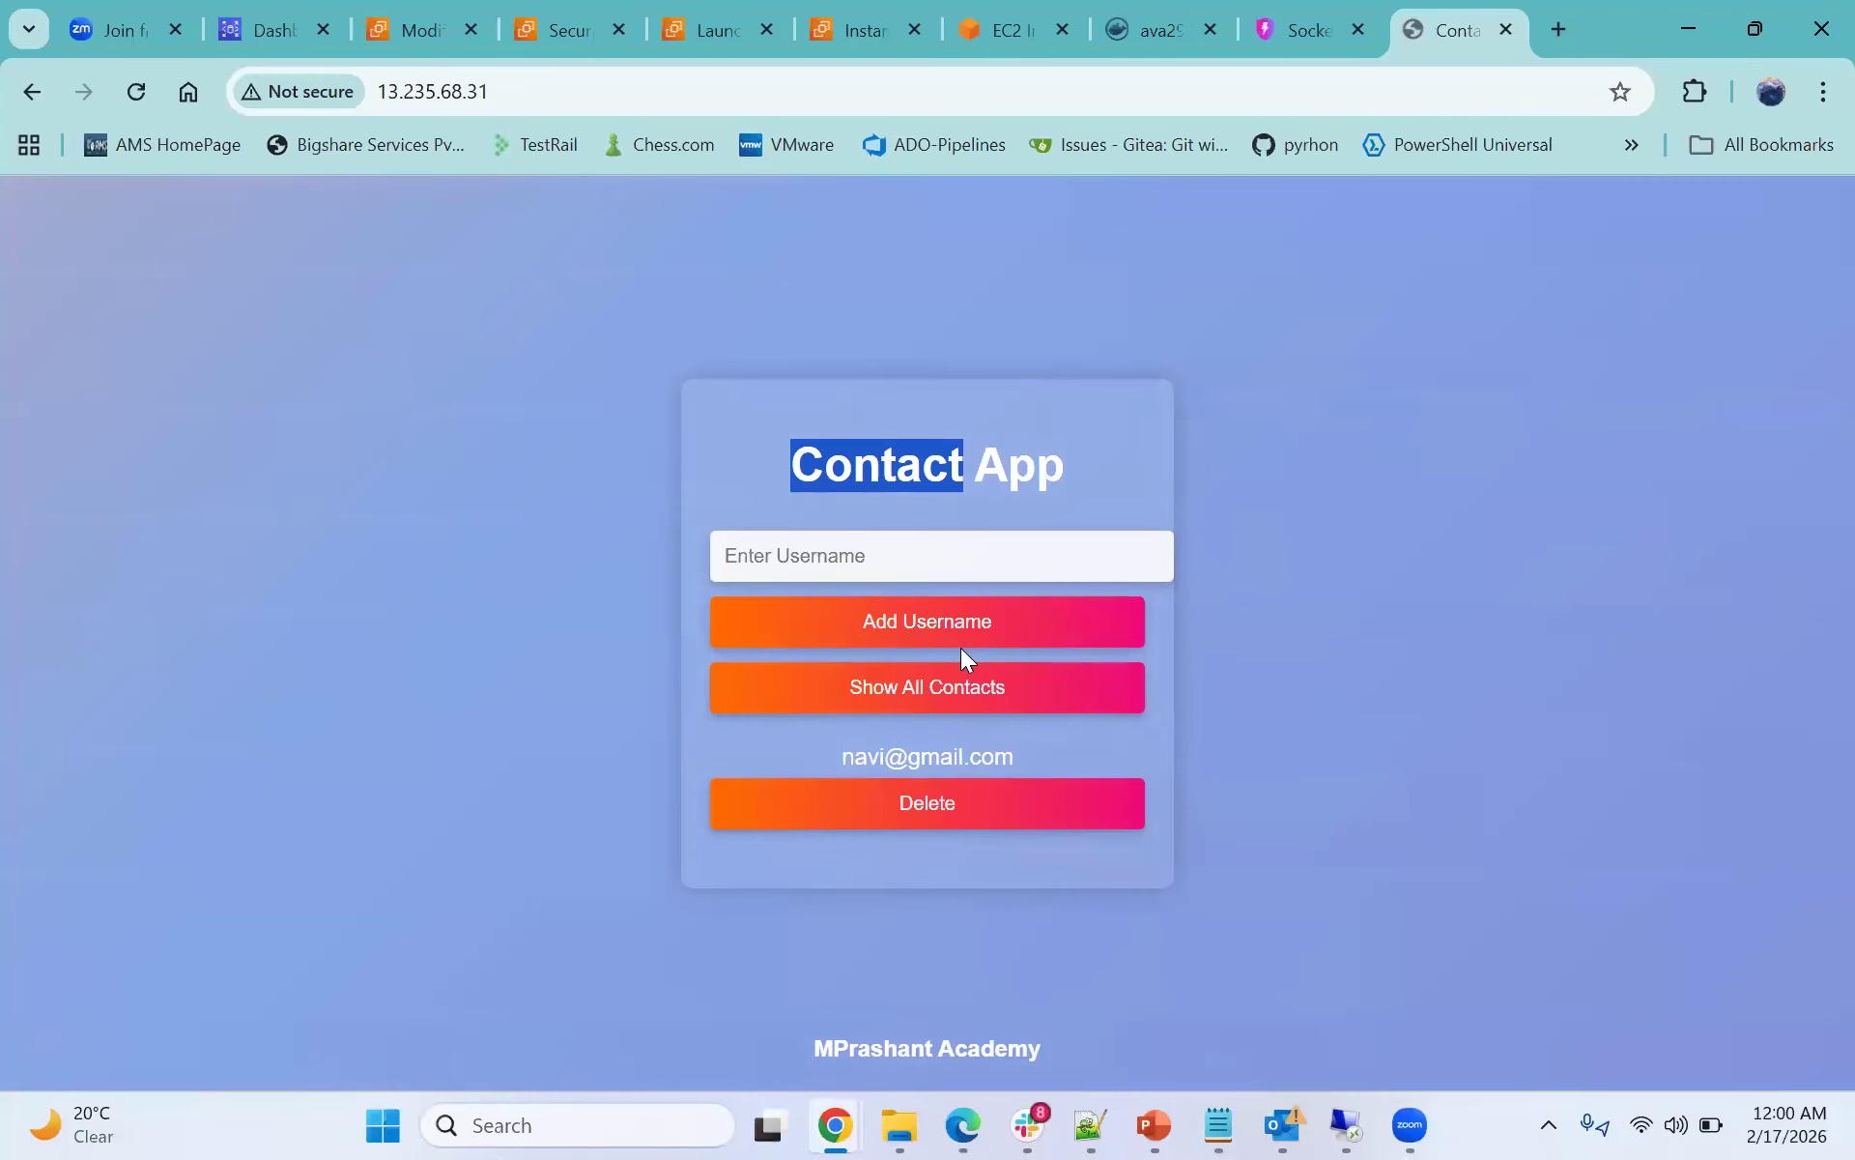
pyautogui.click(890, 549)
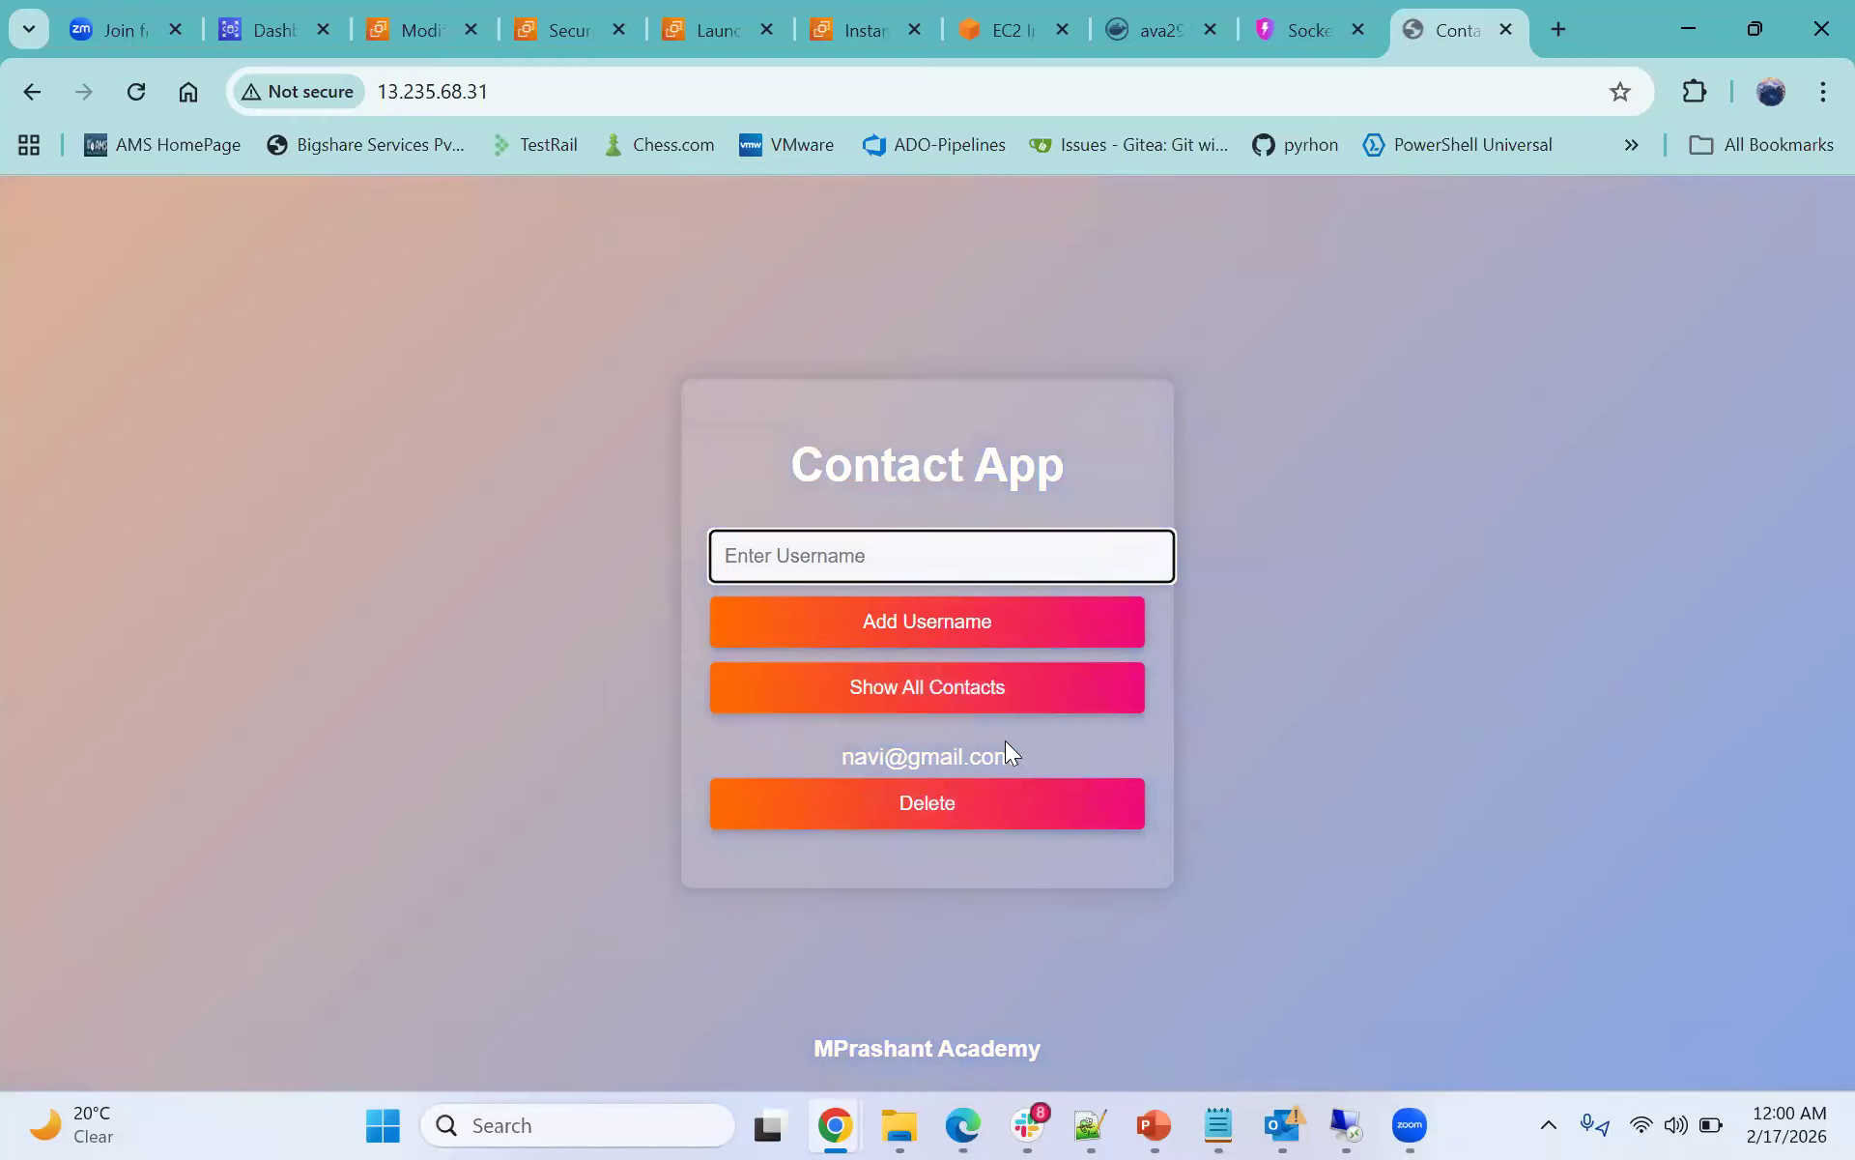
pyautogui.click(1011, 14)
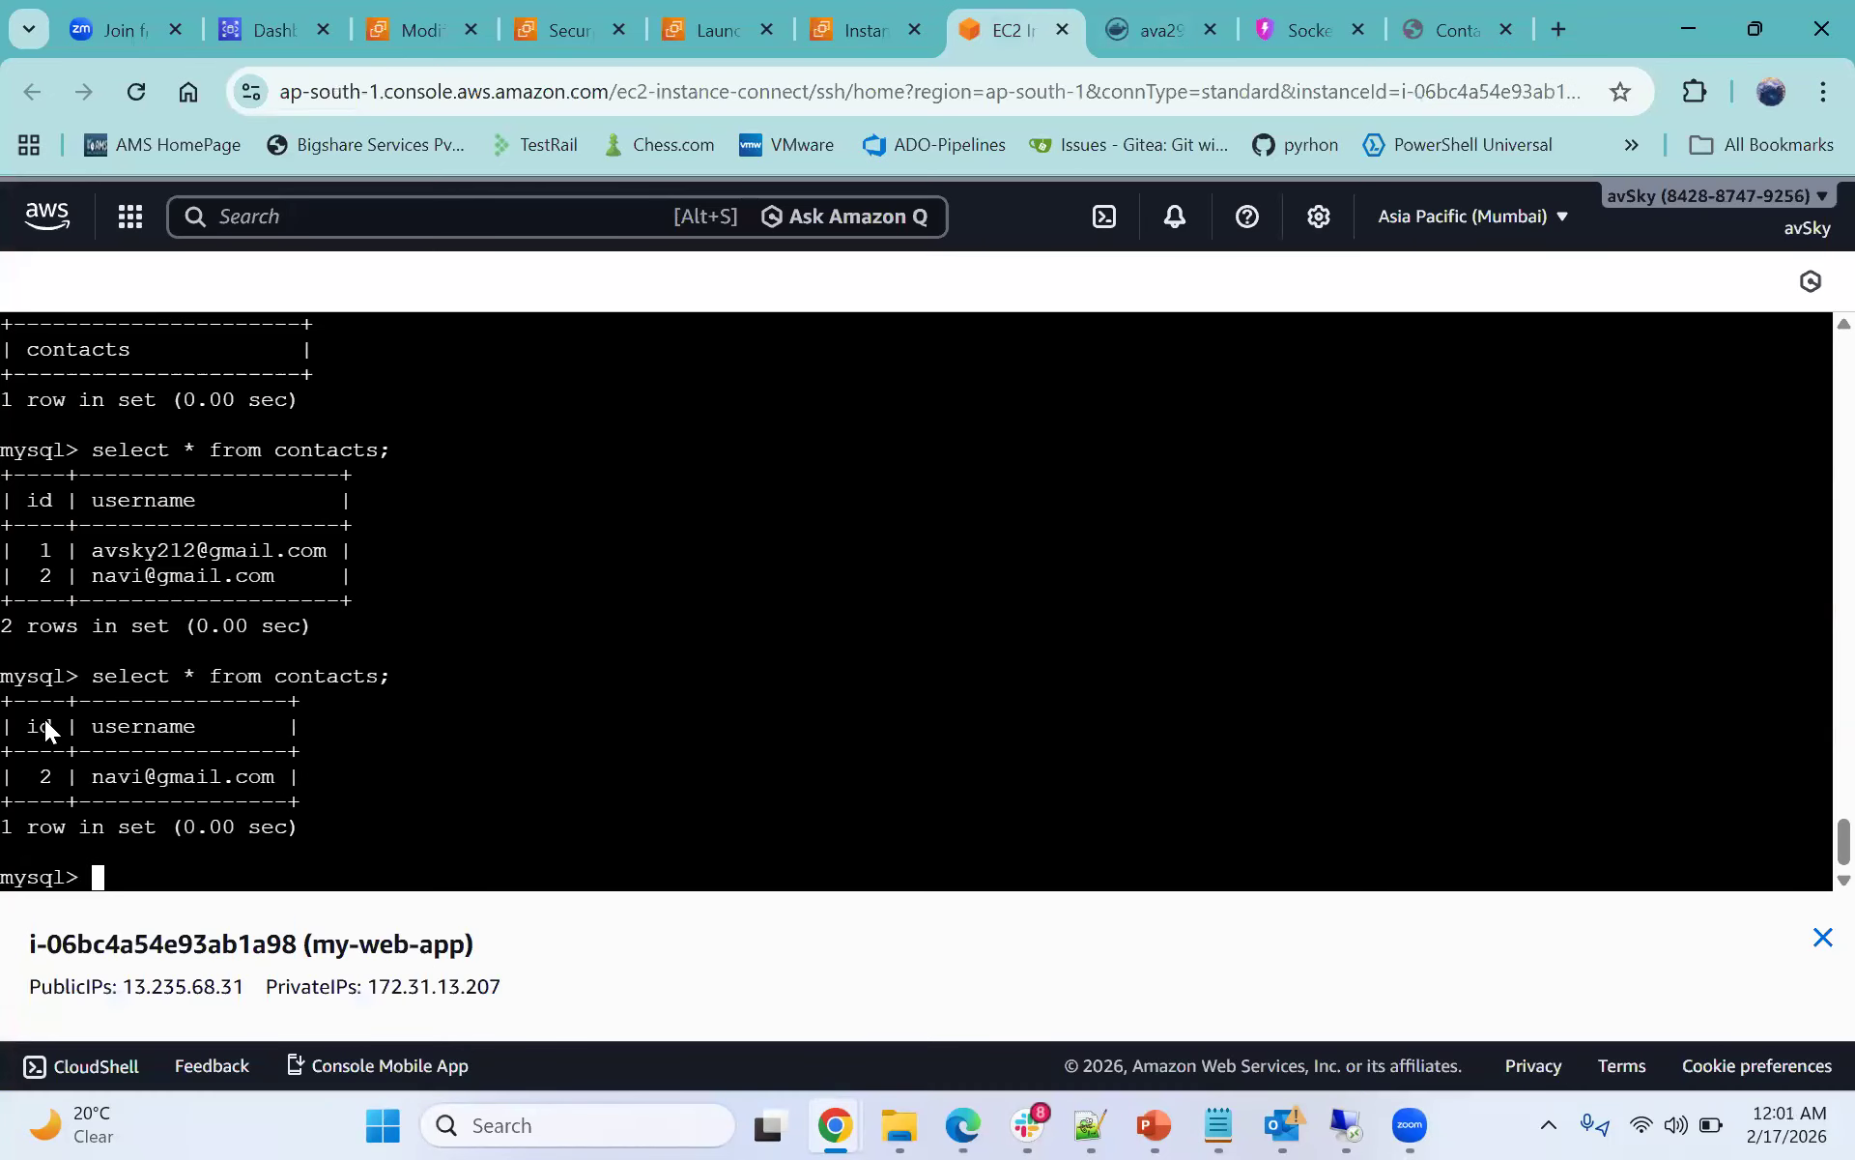
pyautogui.moveTo(5, 701); pyautogui.dragTo(323, 809)
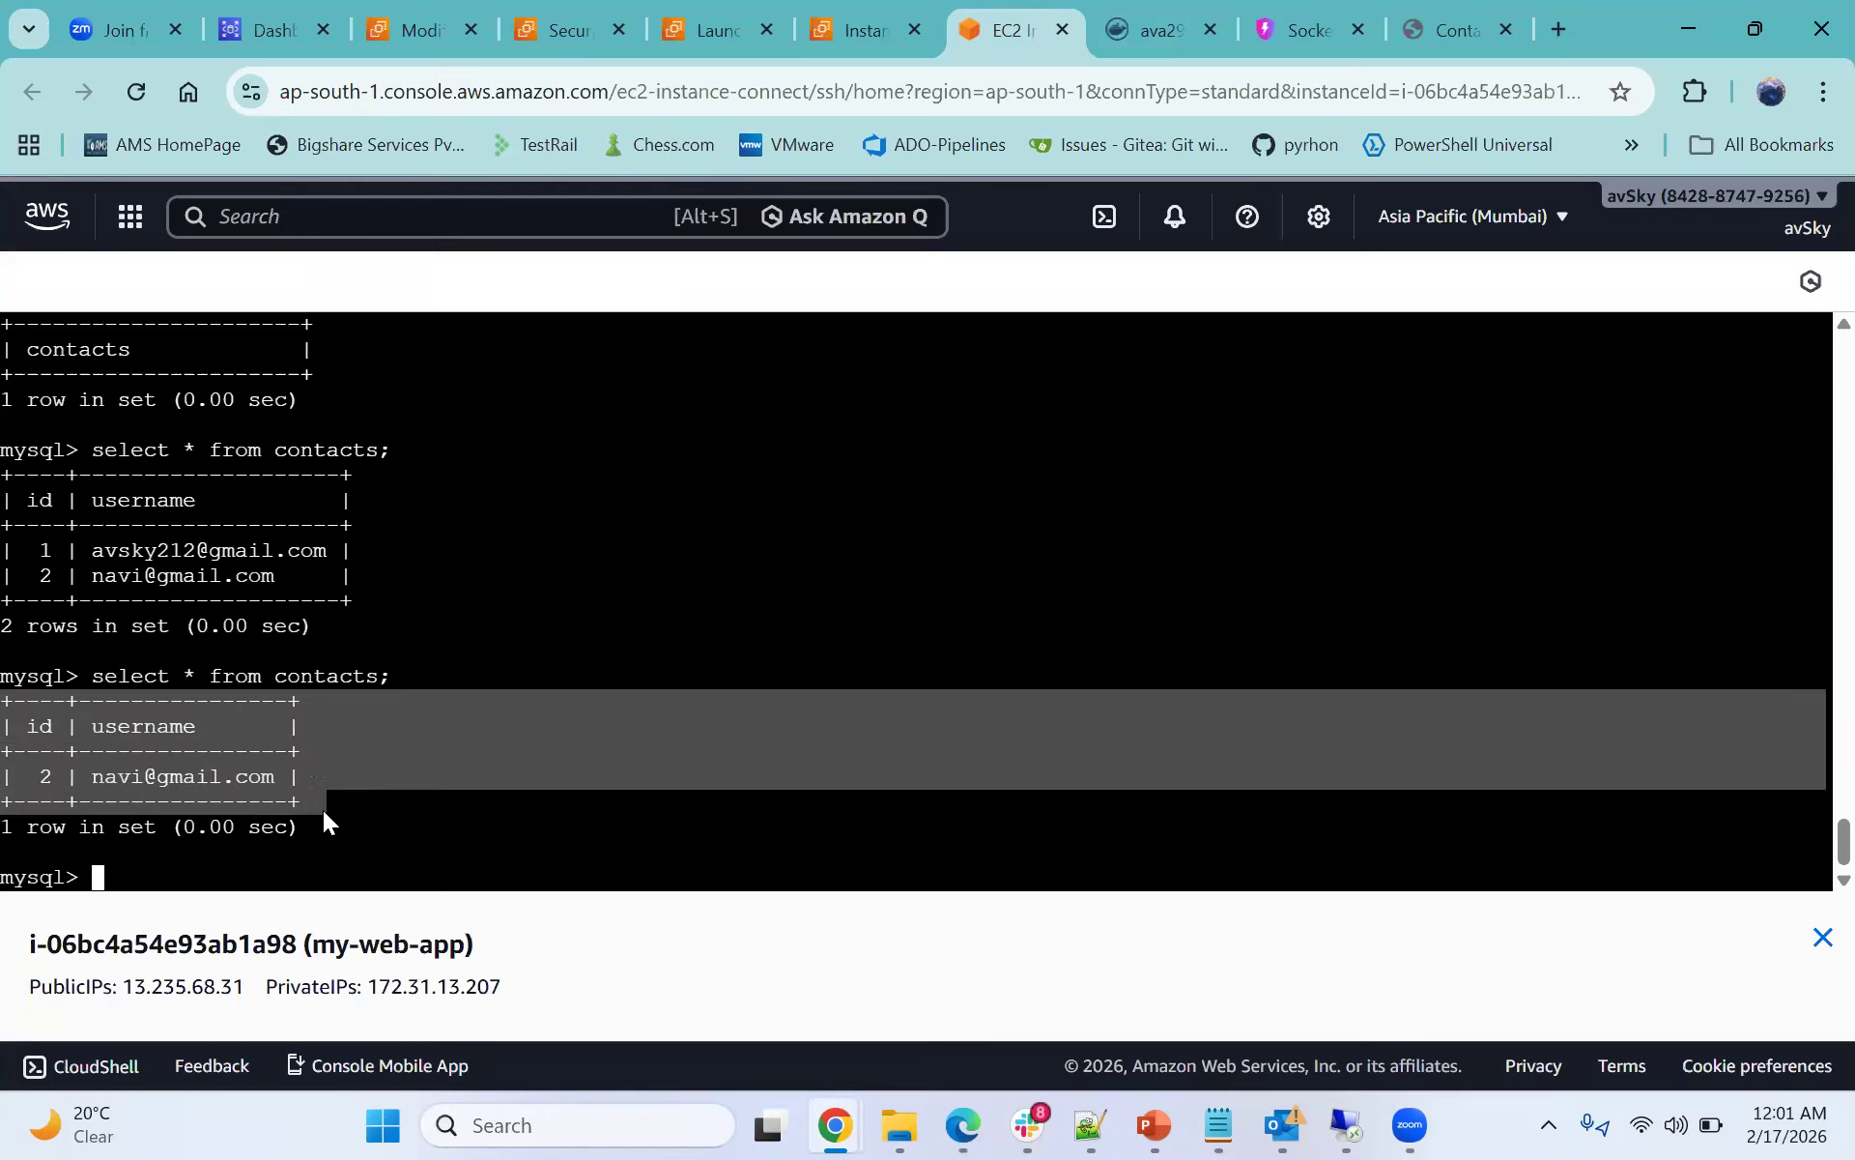
pyautogui.click(282, 802)
pyautogui.moveTo(8, 708); pyautogui.dragTo(313, 800)
pyautogui.click(334, 748)
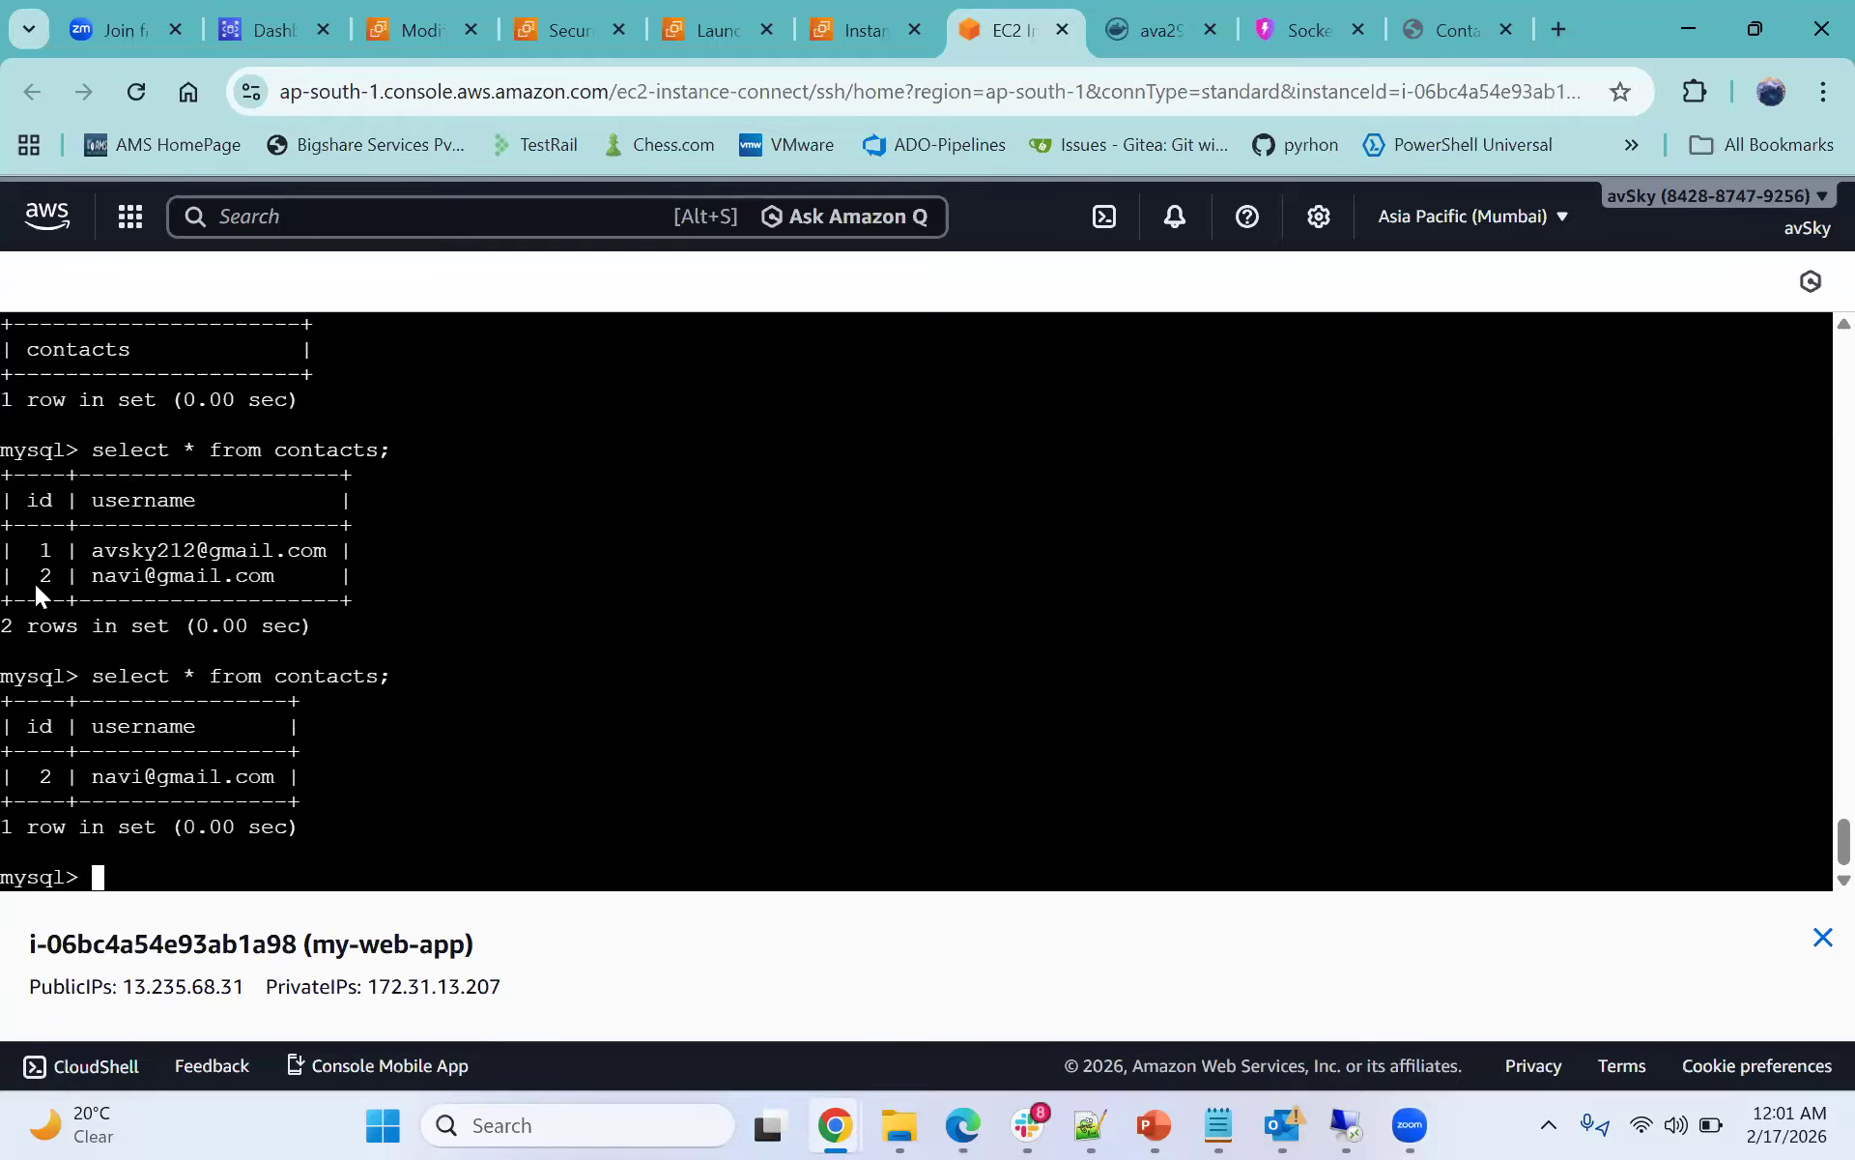
pyautogui.moveTo(16, 480); pyautogui.dragTo(371, 609)
pyautogui.click(390, 624)
pyautogui.click(1444, 30)
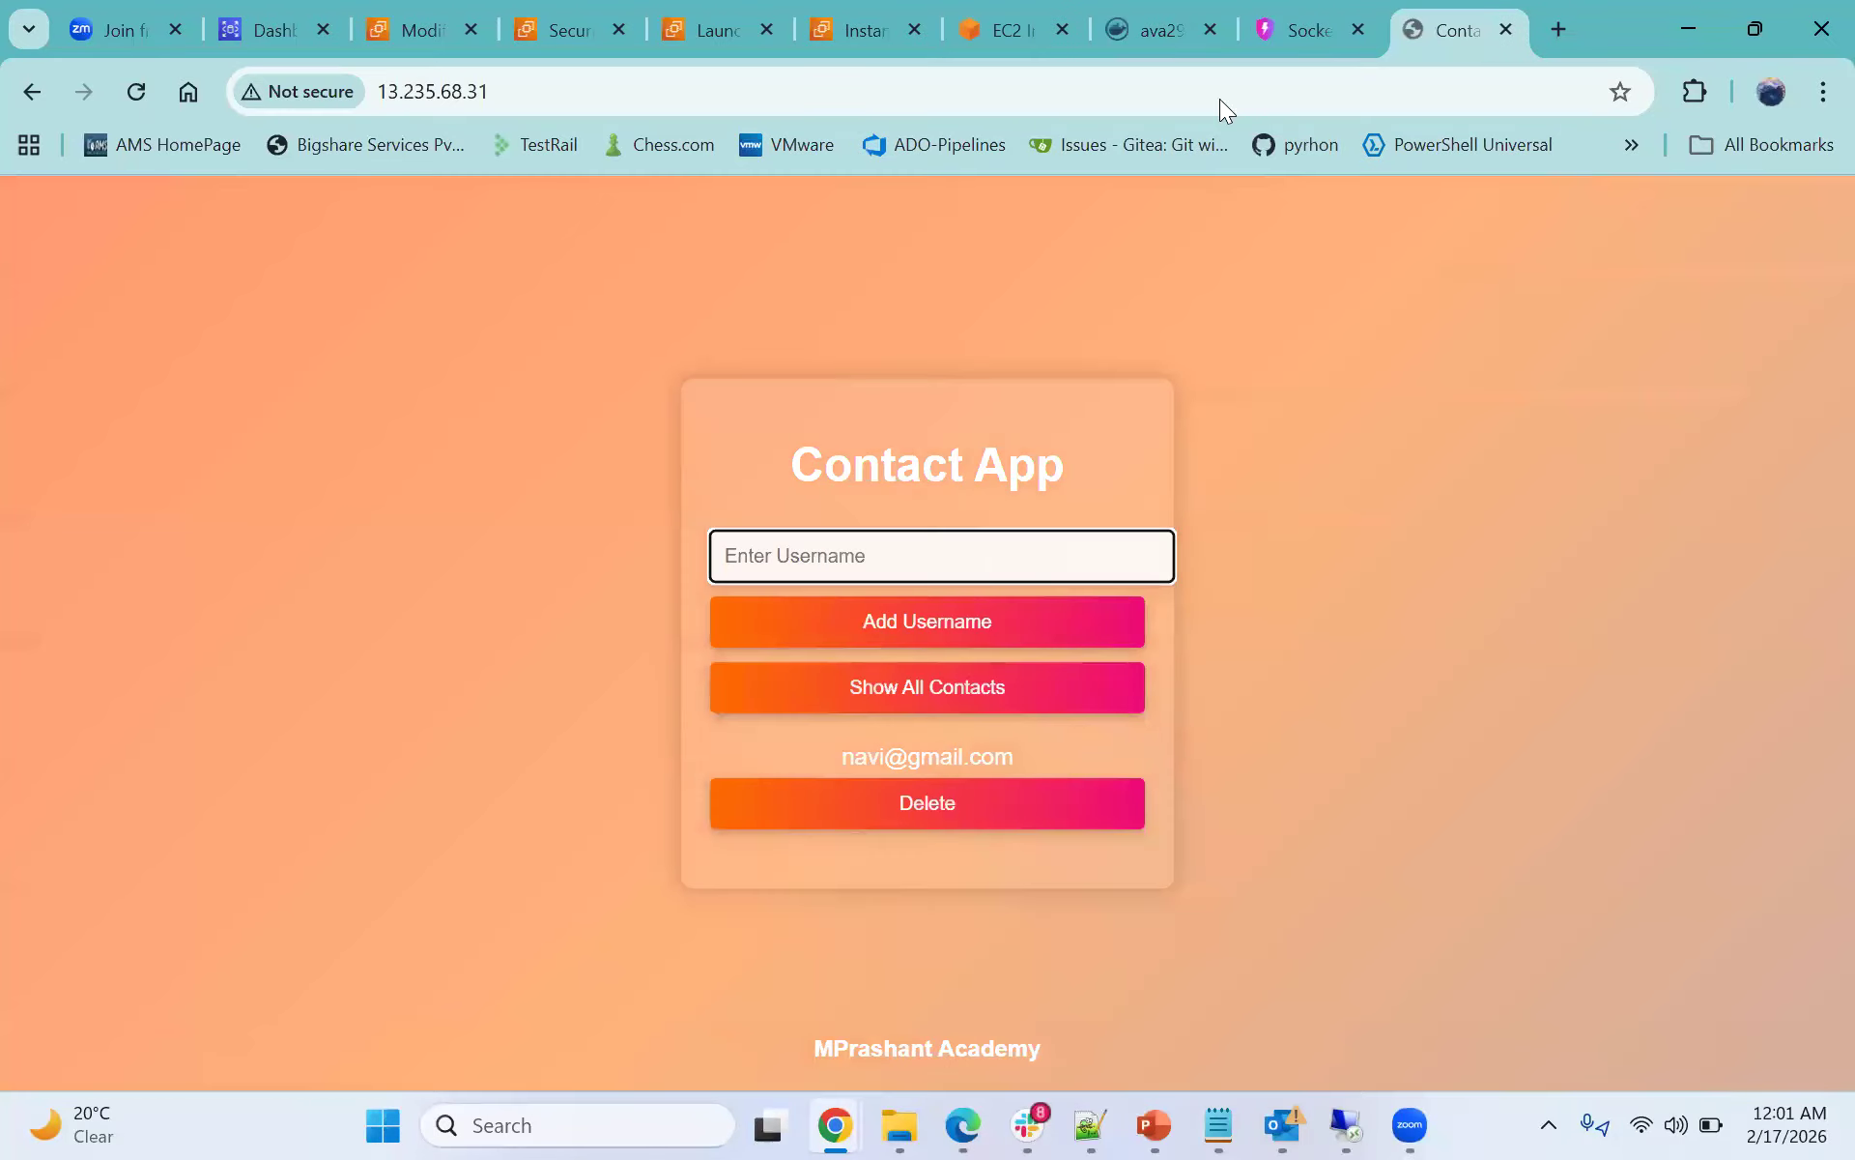
pyautogui.click(964, 33)
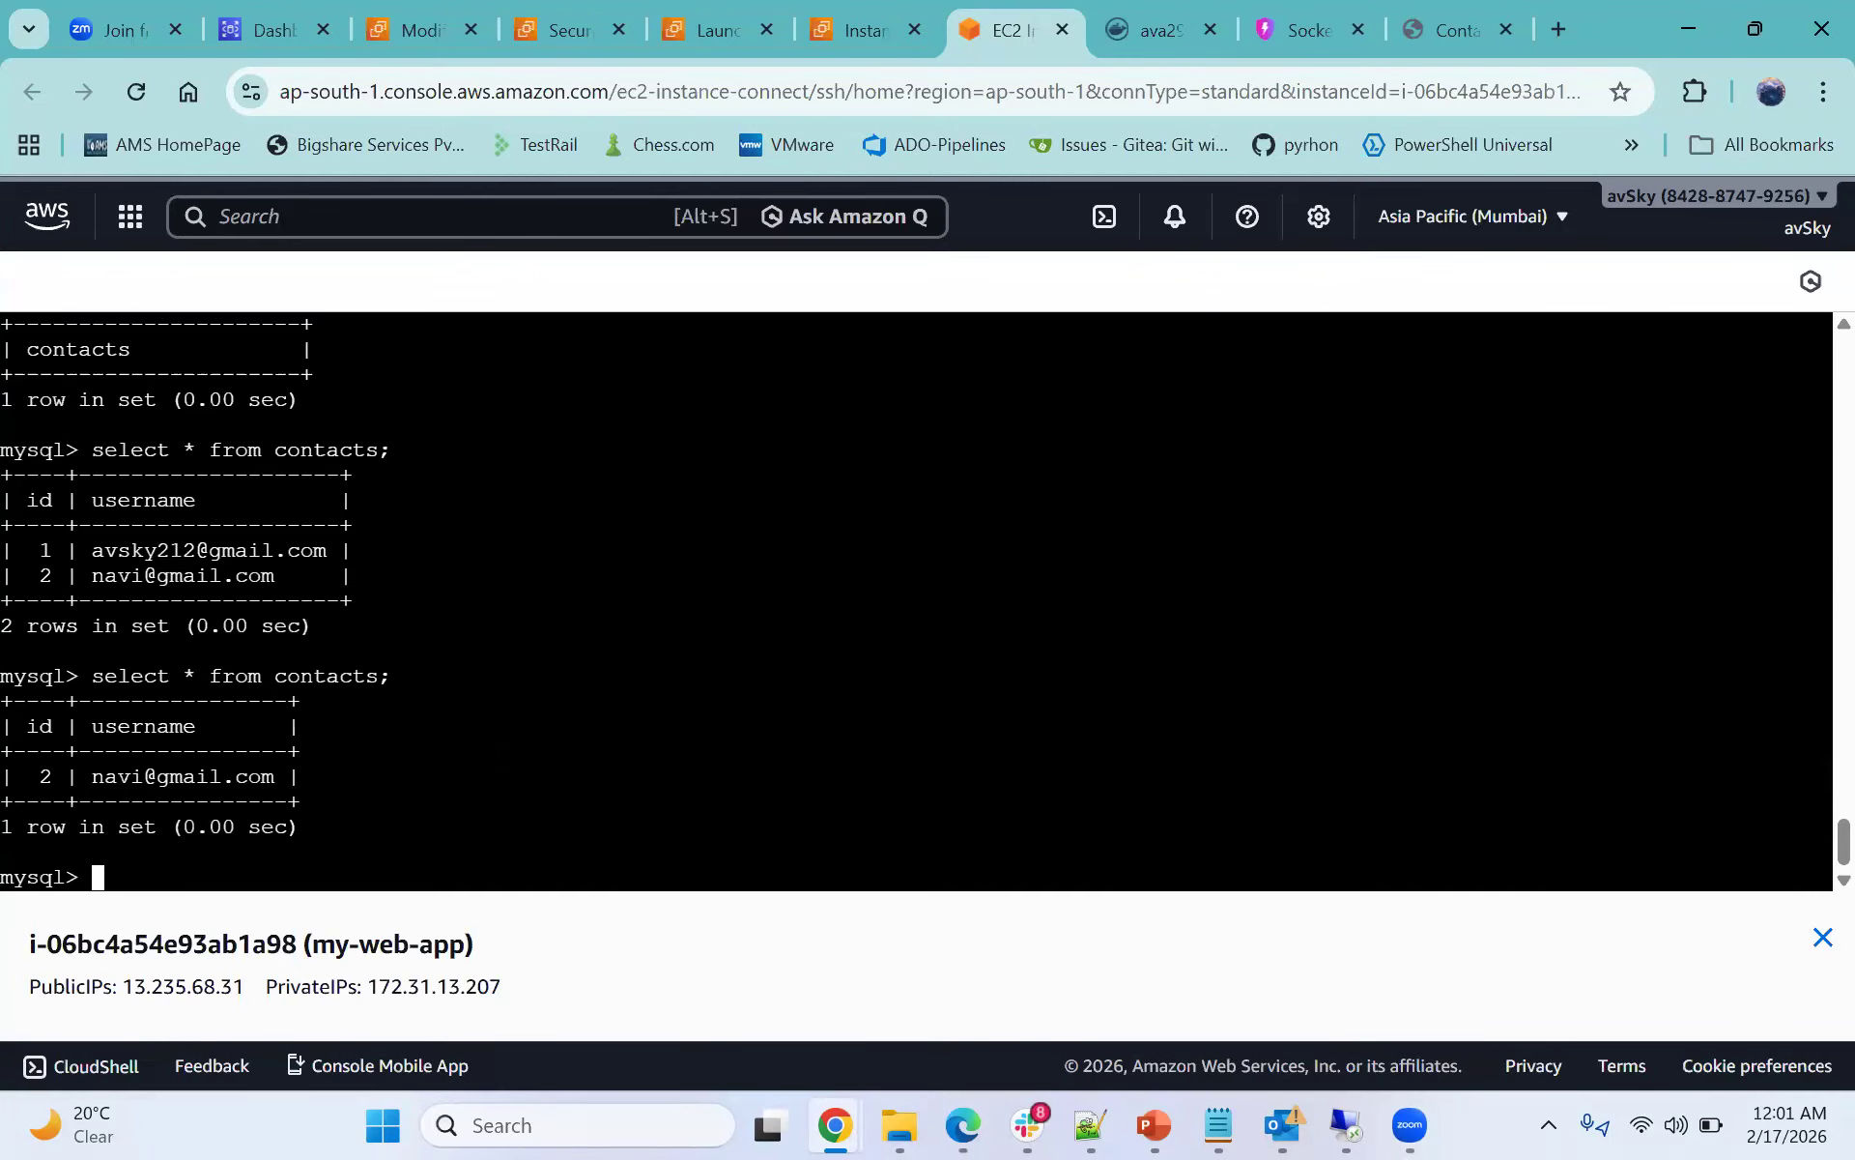
pyautogui.click(1447, 27)
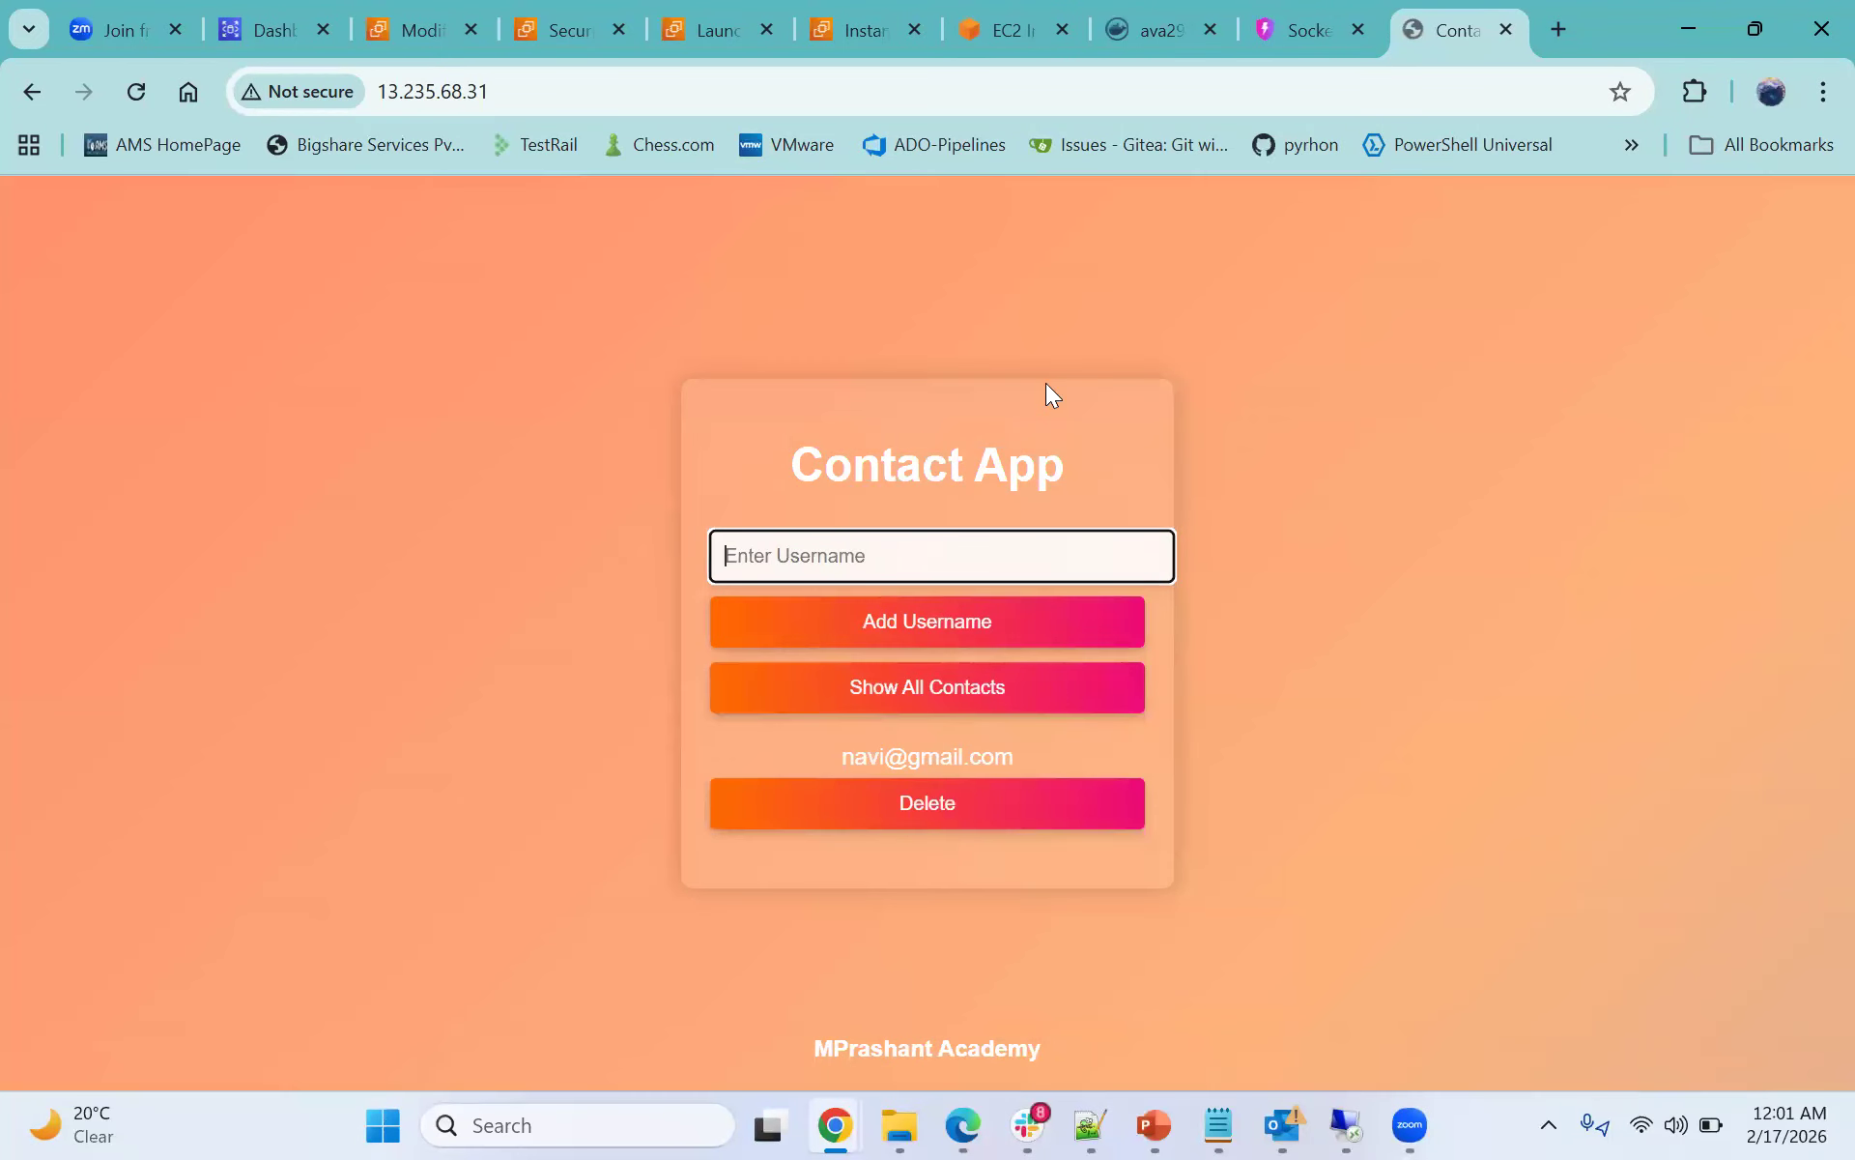
pyautogui.click(999, 6)
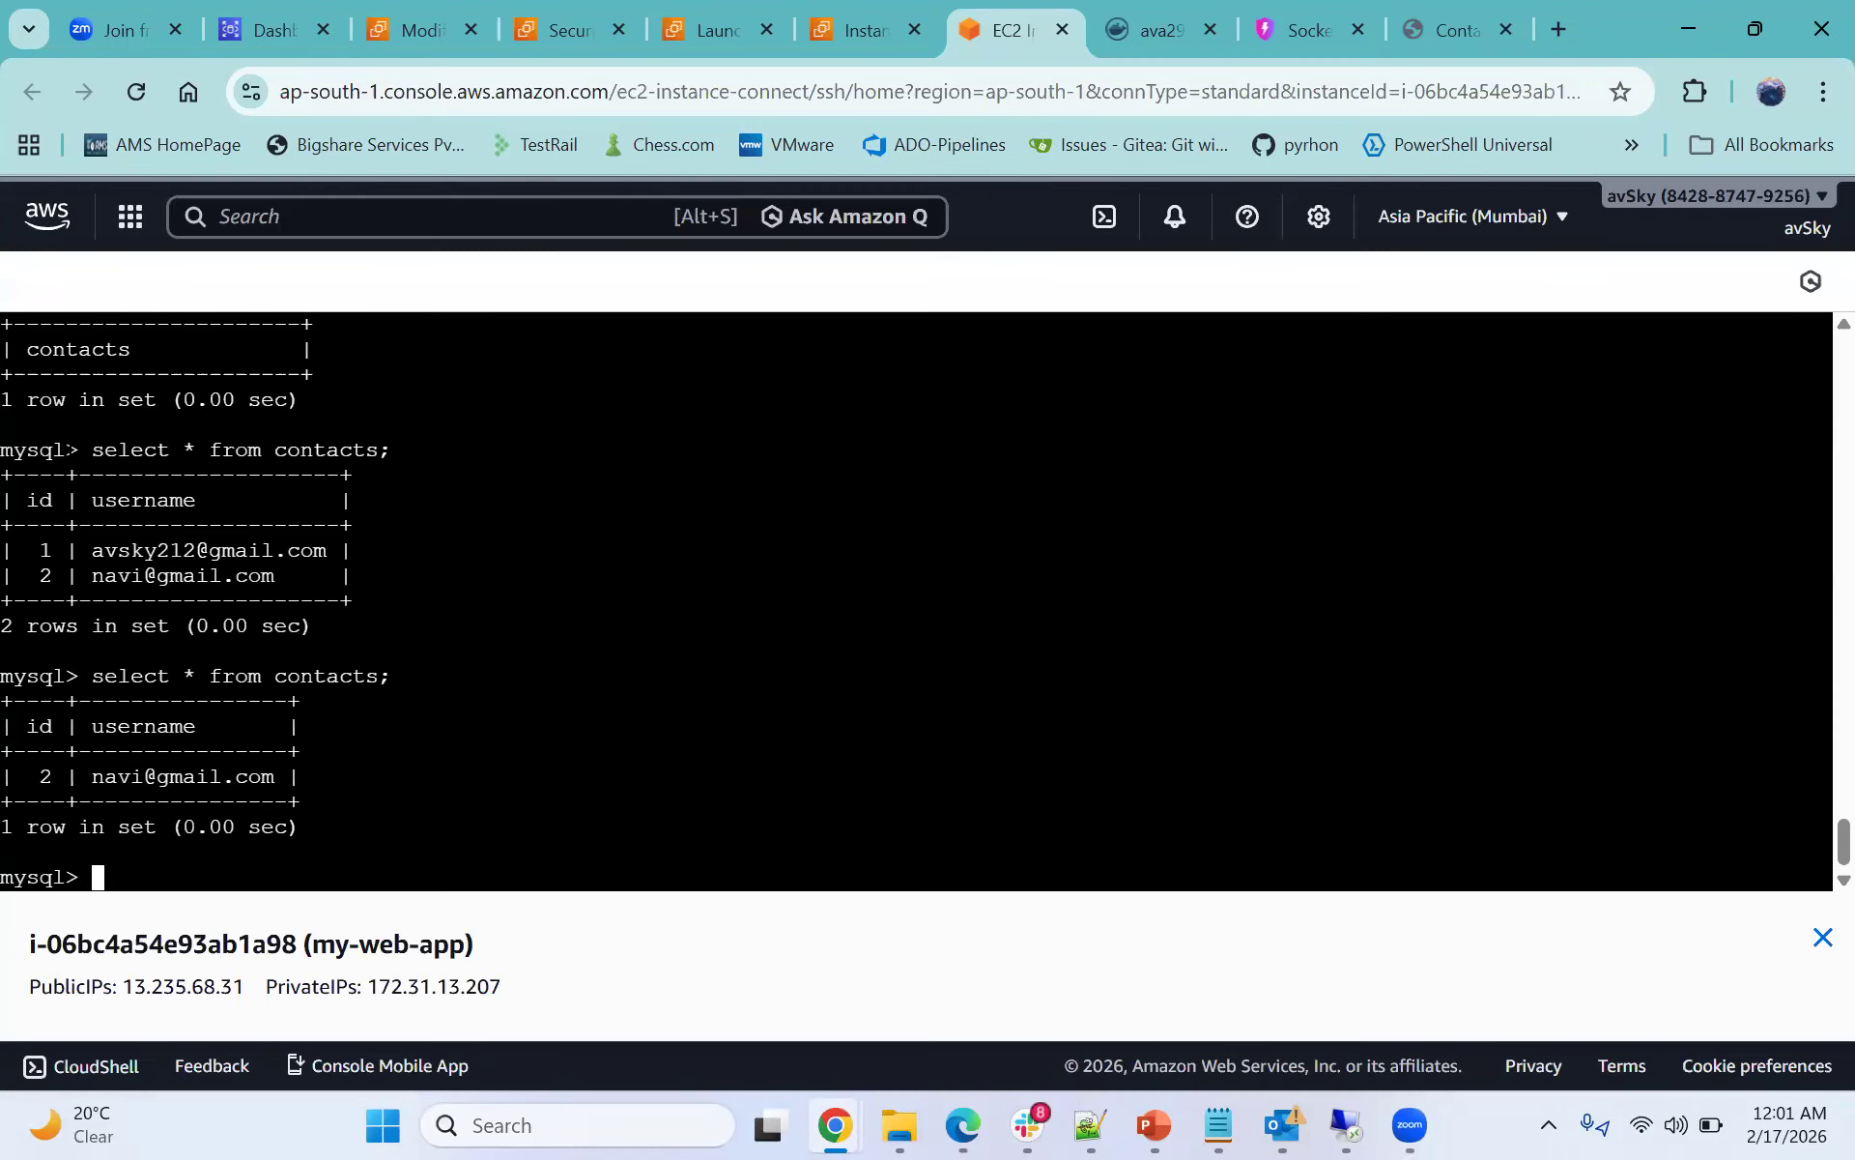
pyautogui.moveTo(1, 475); pyautogui.dragTo(380, 600)
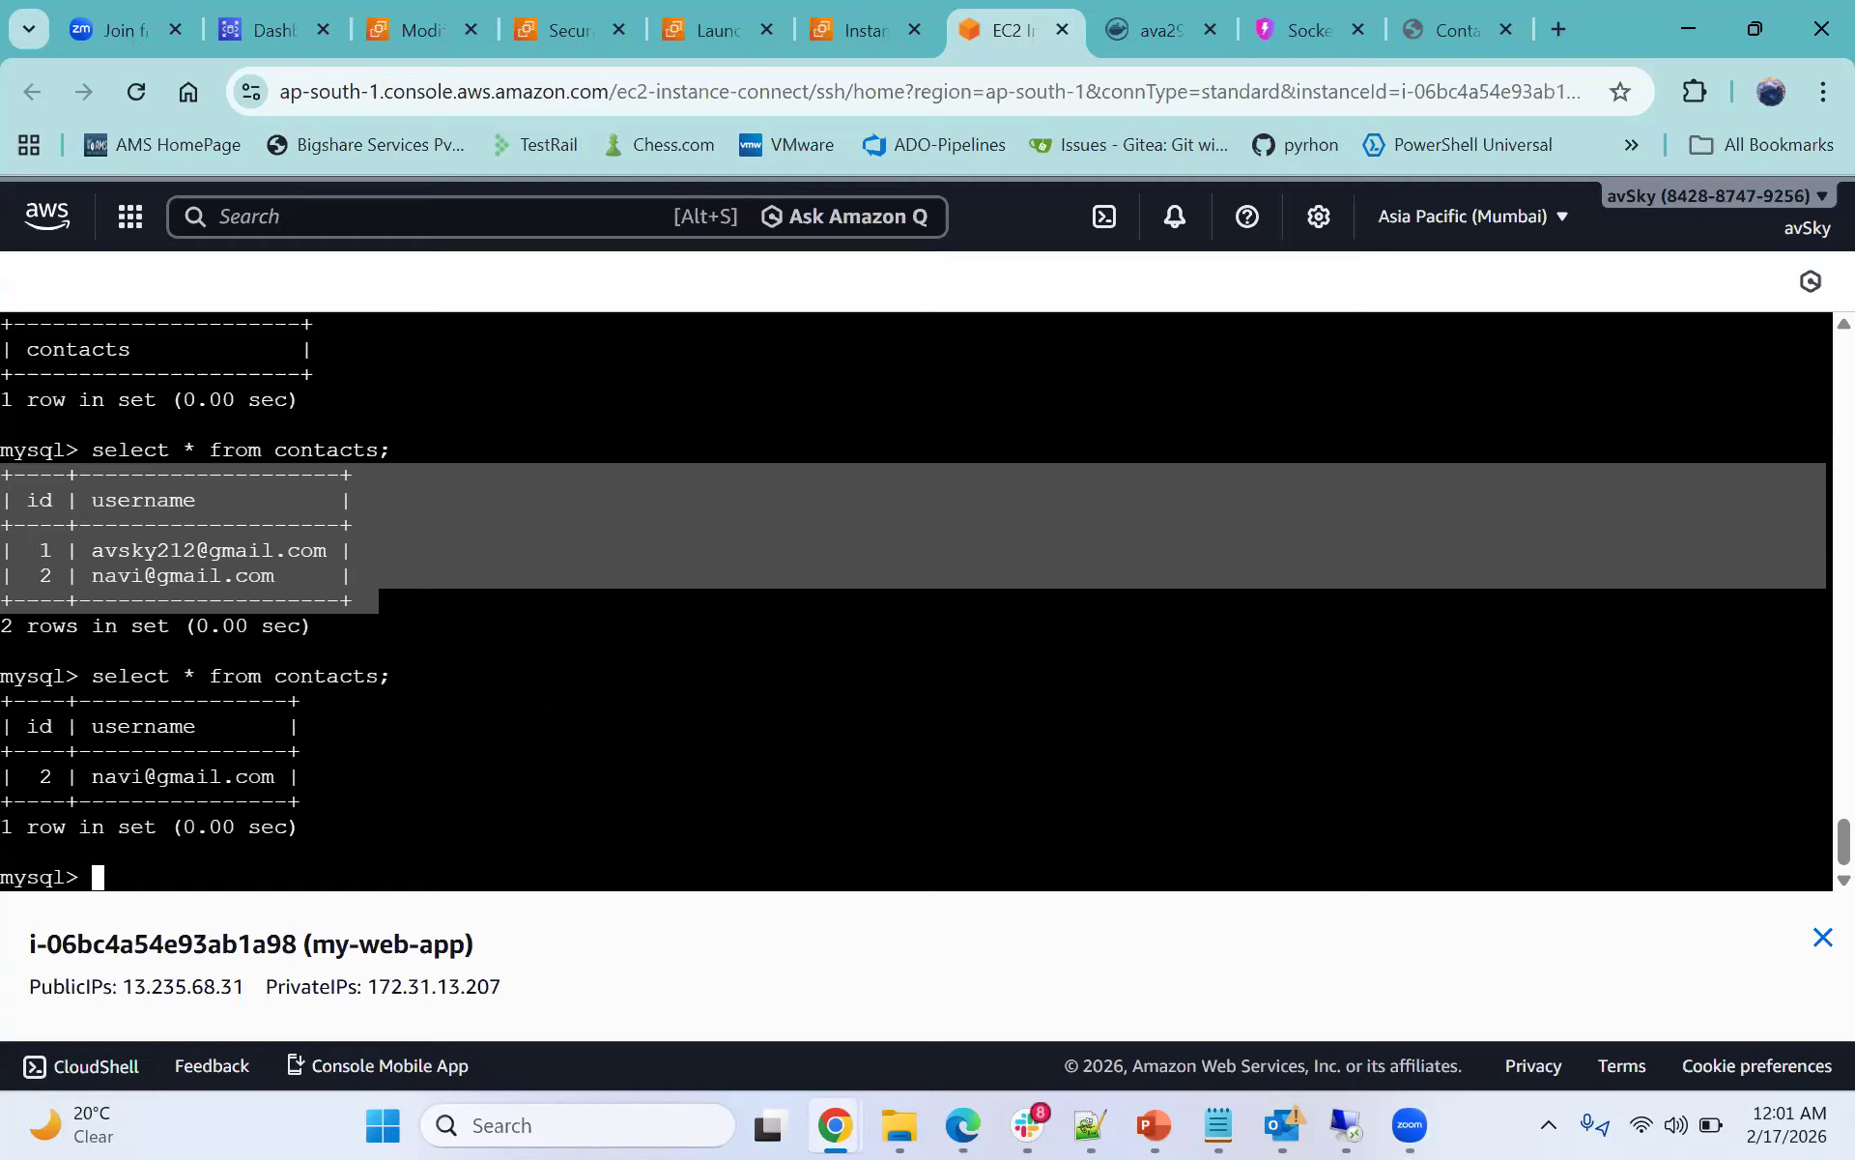
pyautogui.click(546, 696)
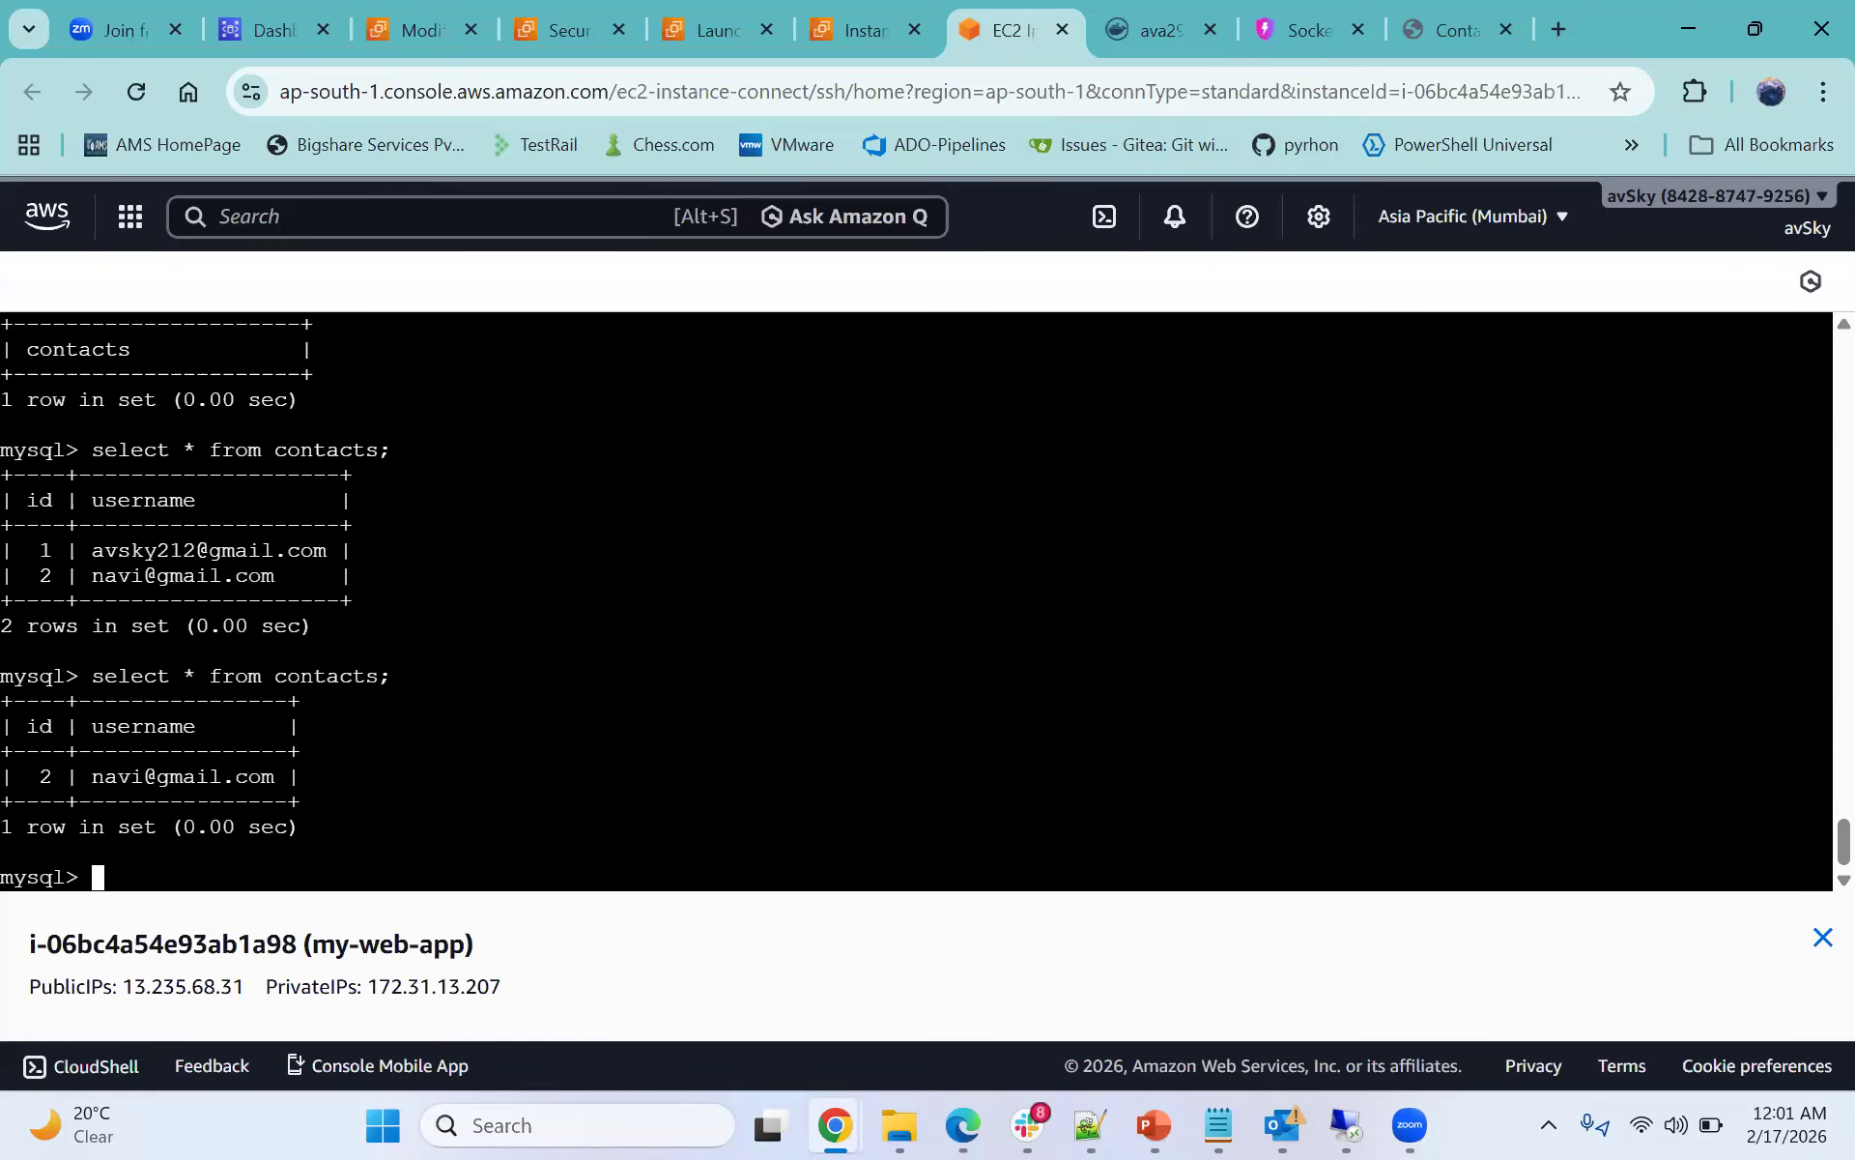
# - Terminate the my-web-app EC2 instance
pyautogui.click(874, 17)
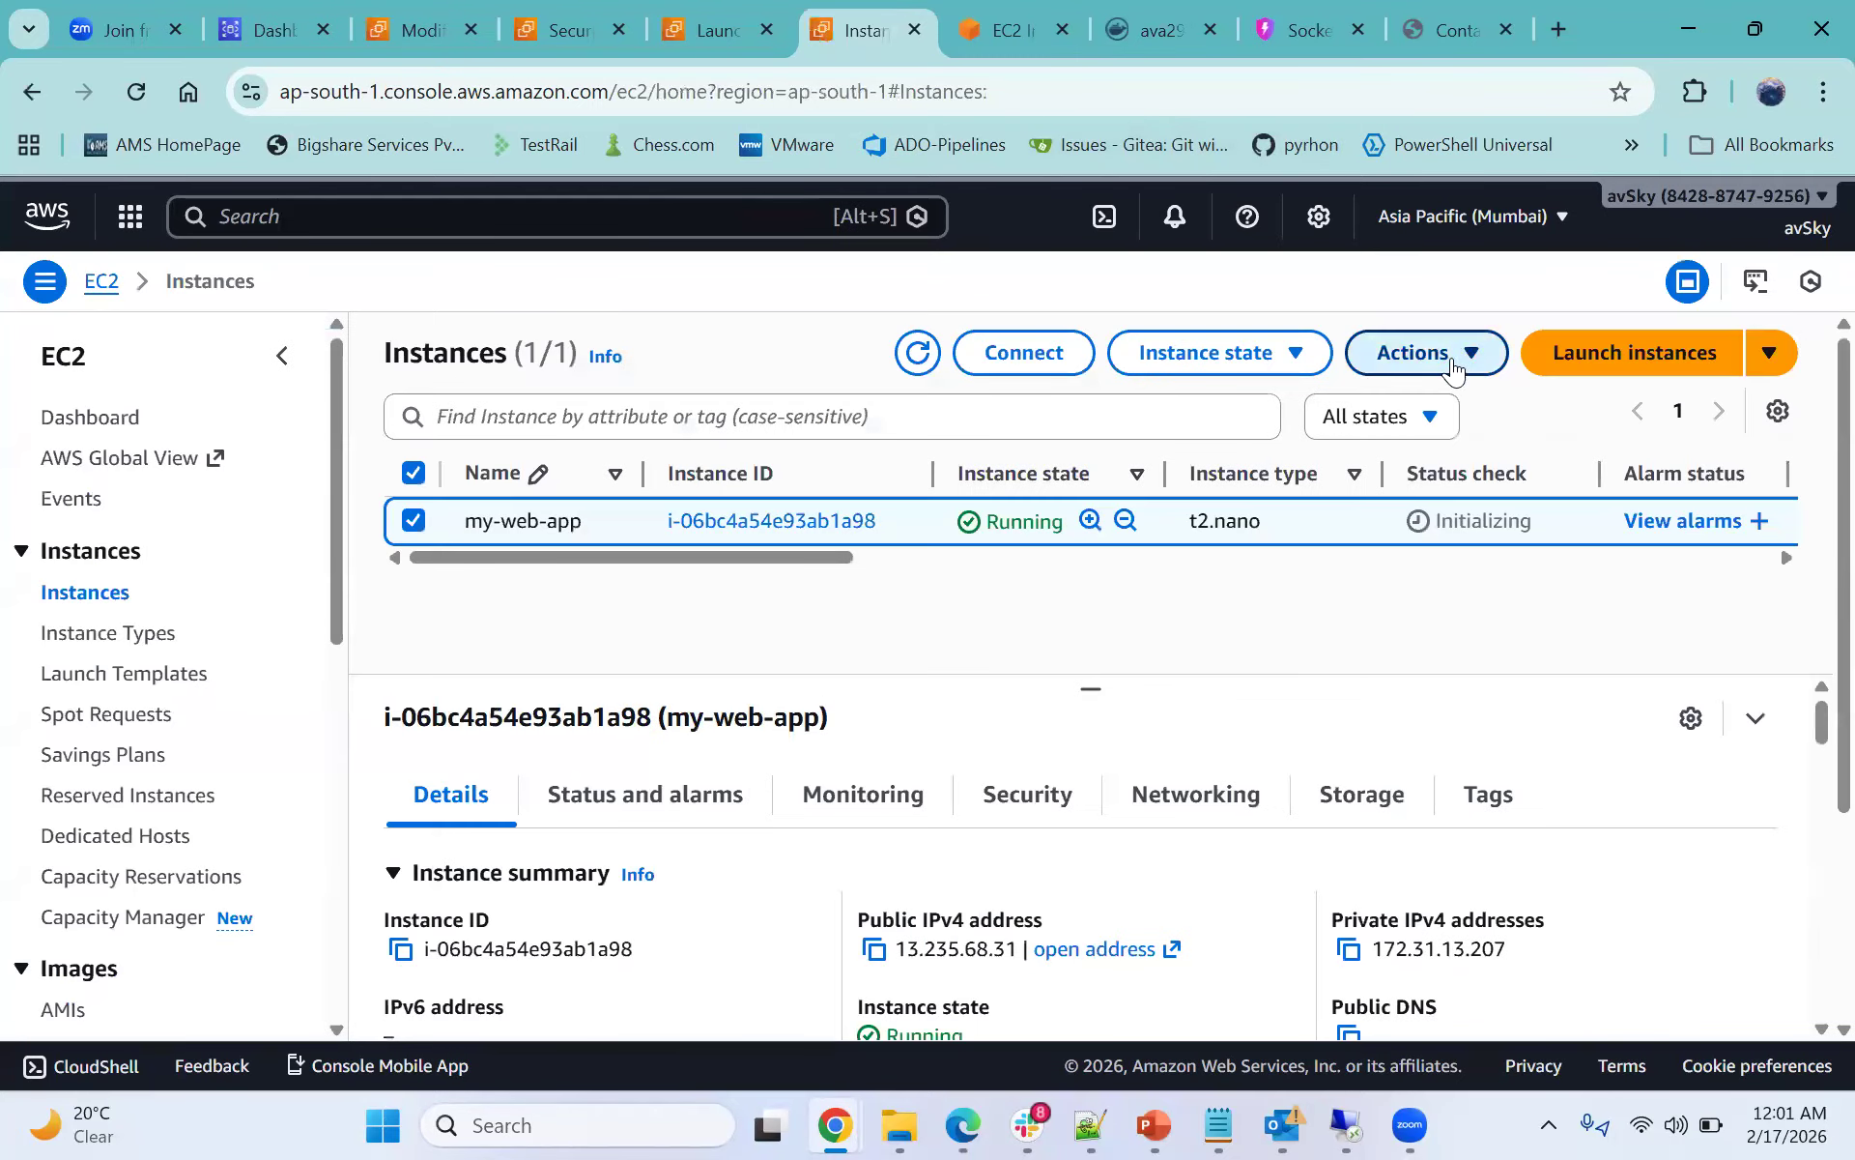
pyautogui.click(1453, 368)
pyautogui.click(1292, 354)
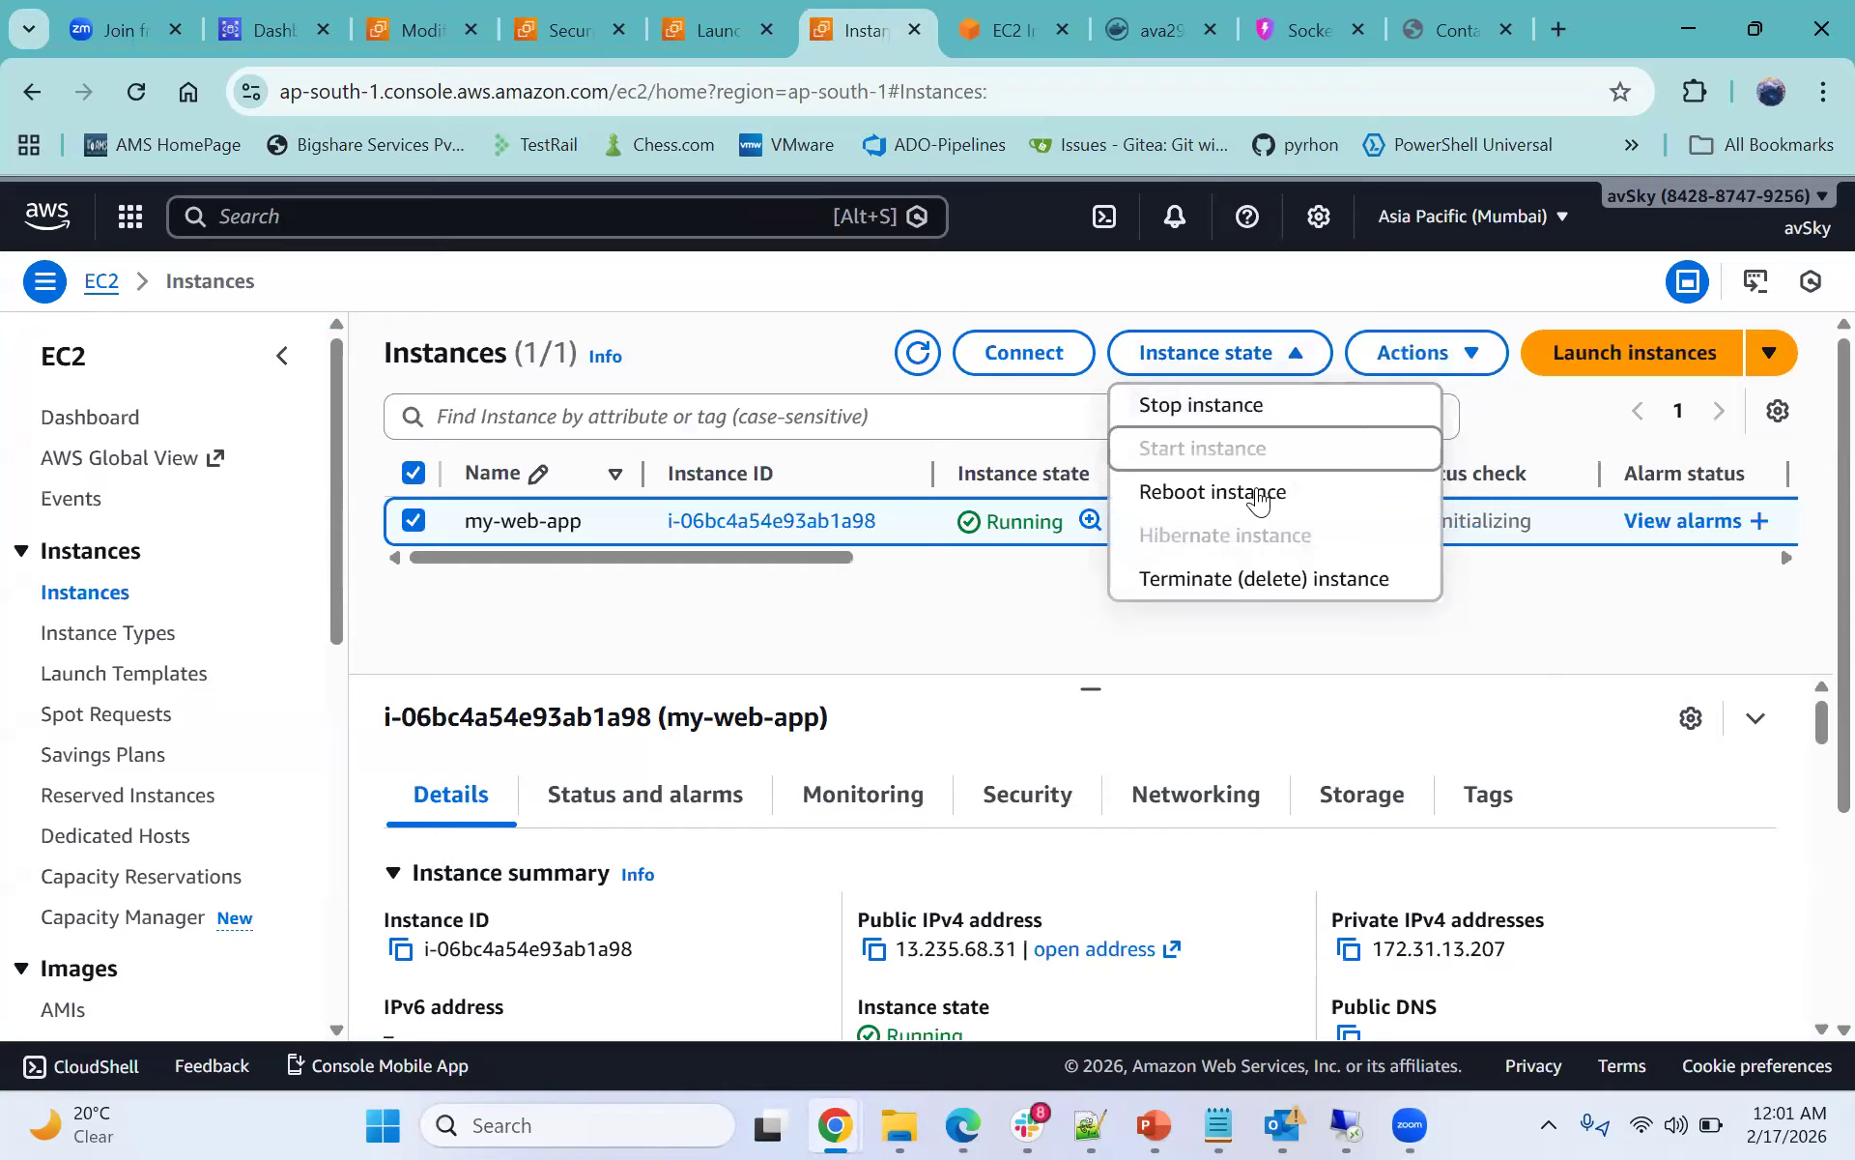
pyautogui.click(1232, 583)
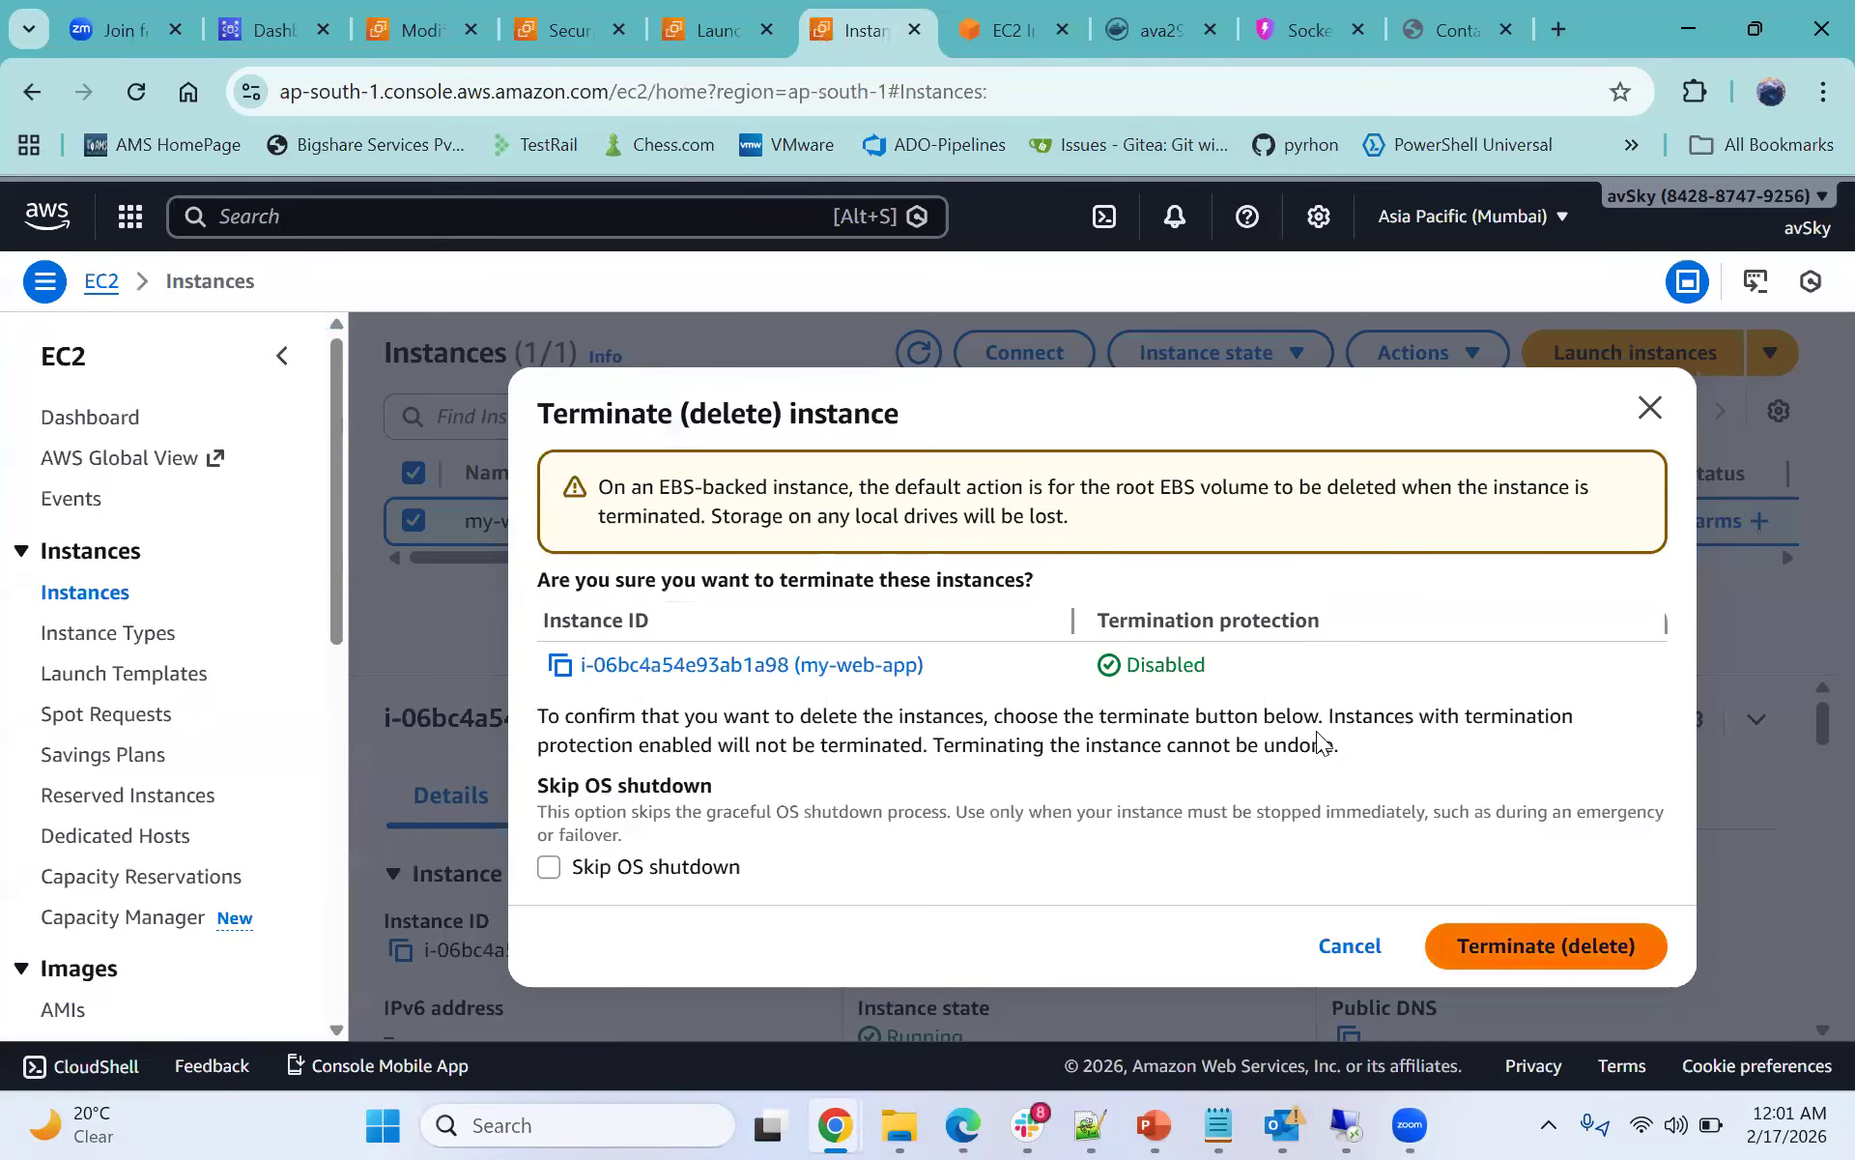
pyautogui.click(1546, 945)
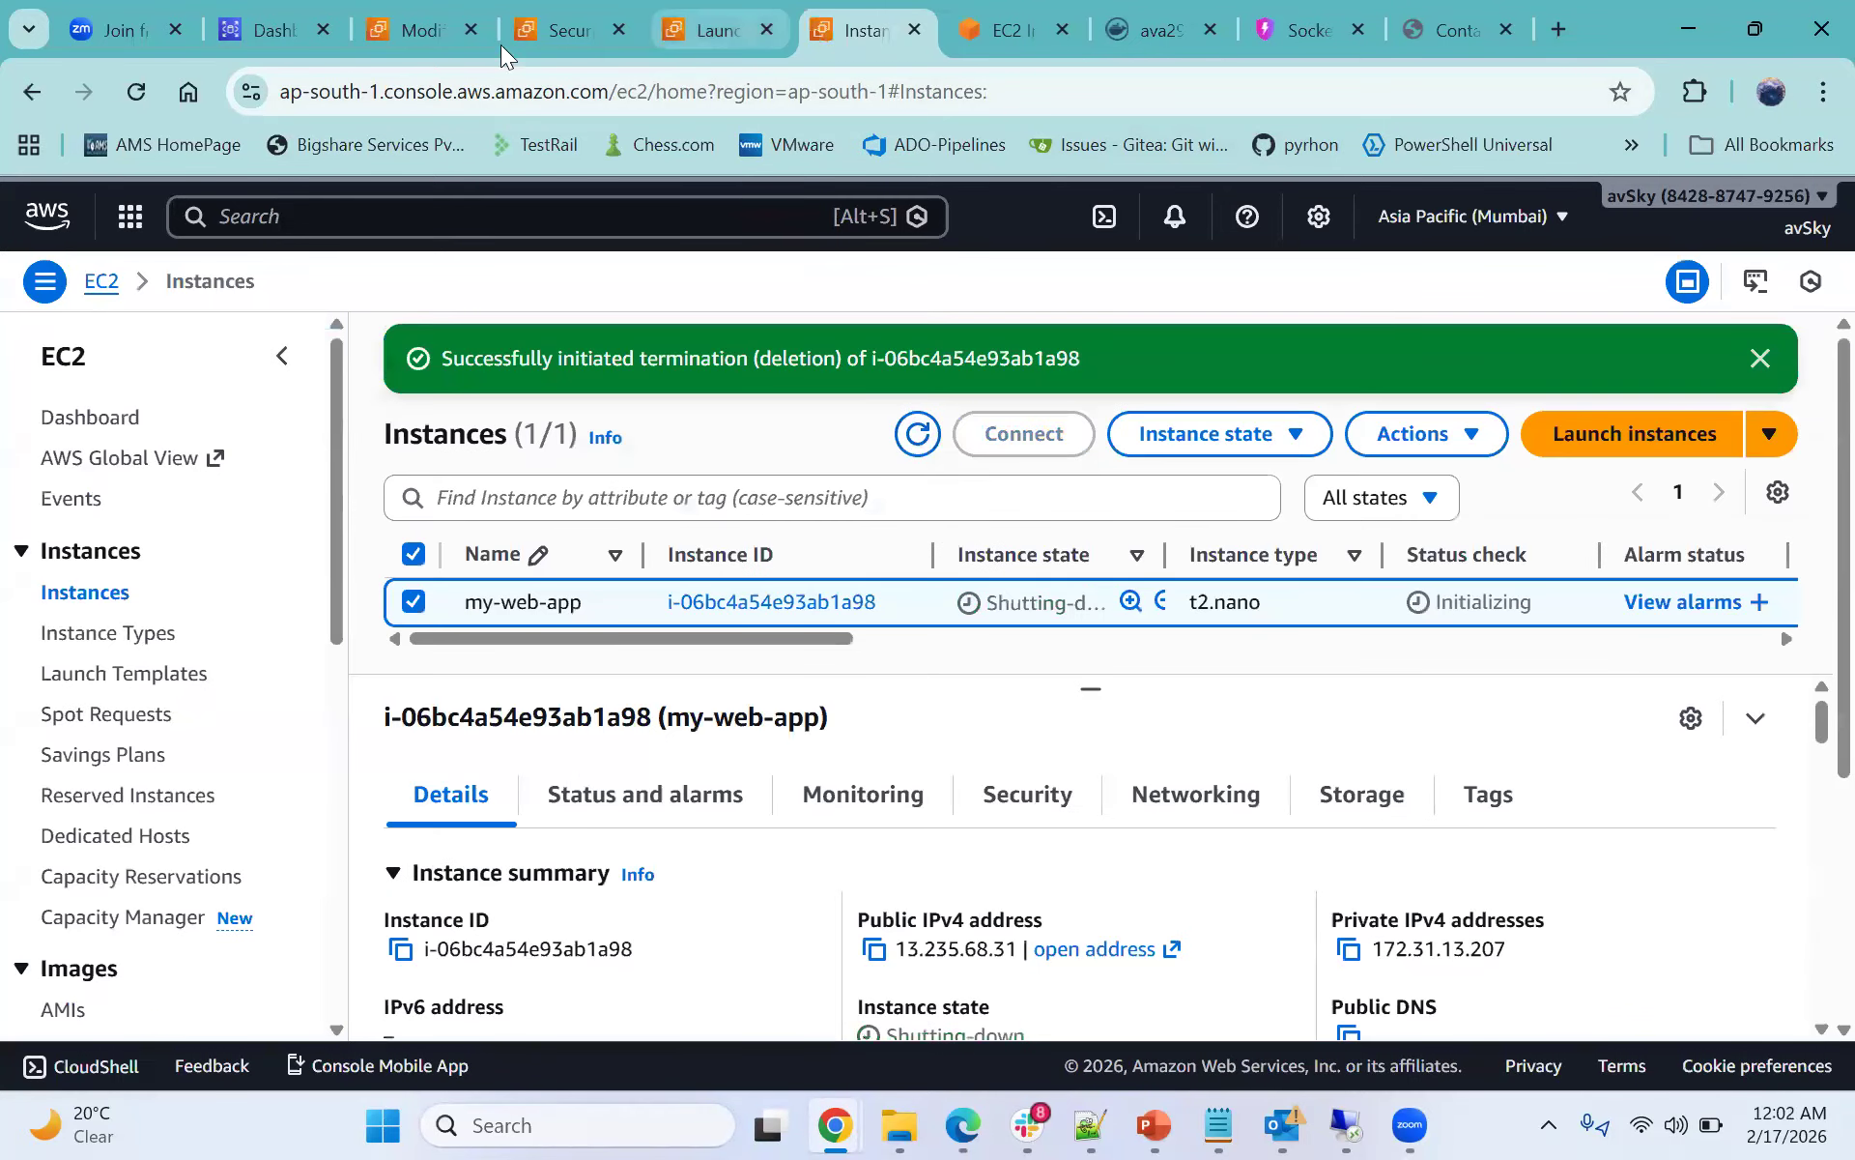
pyautogui.click(698, 31)
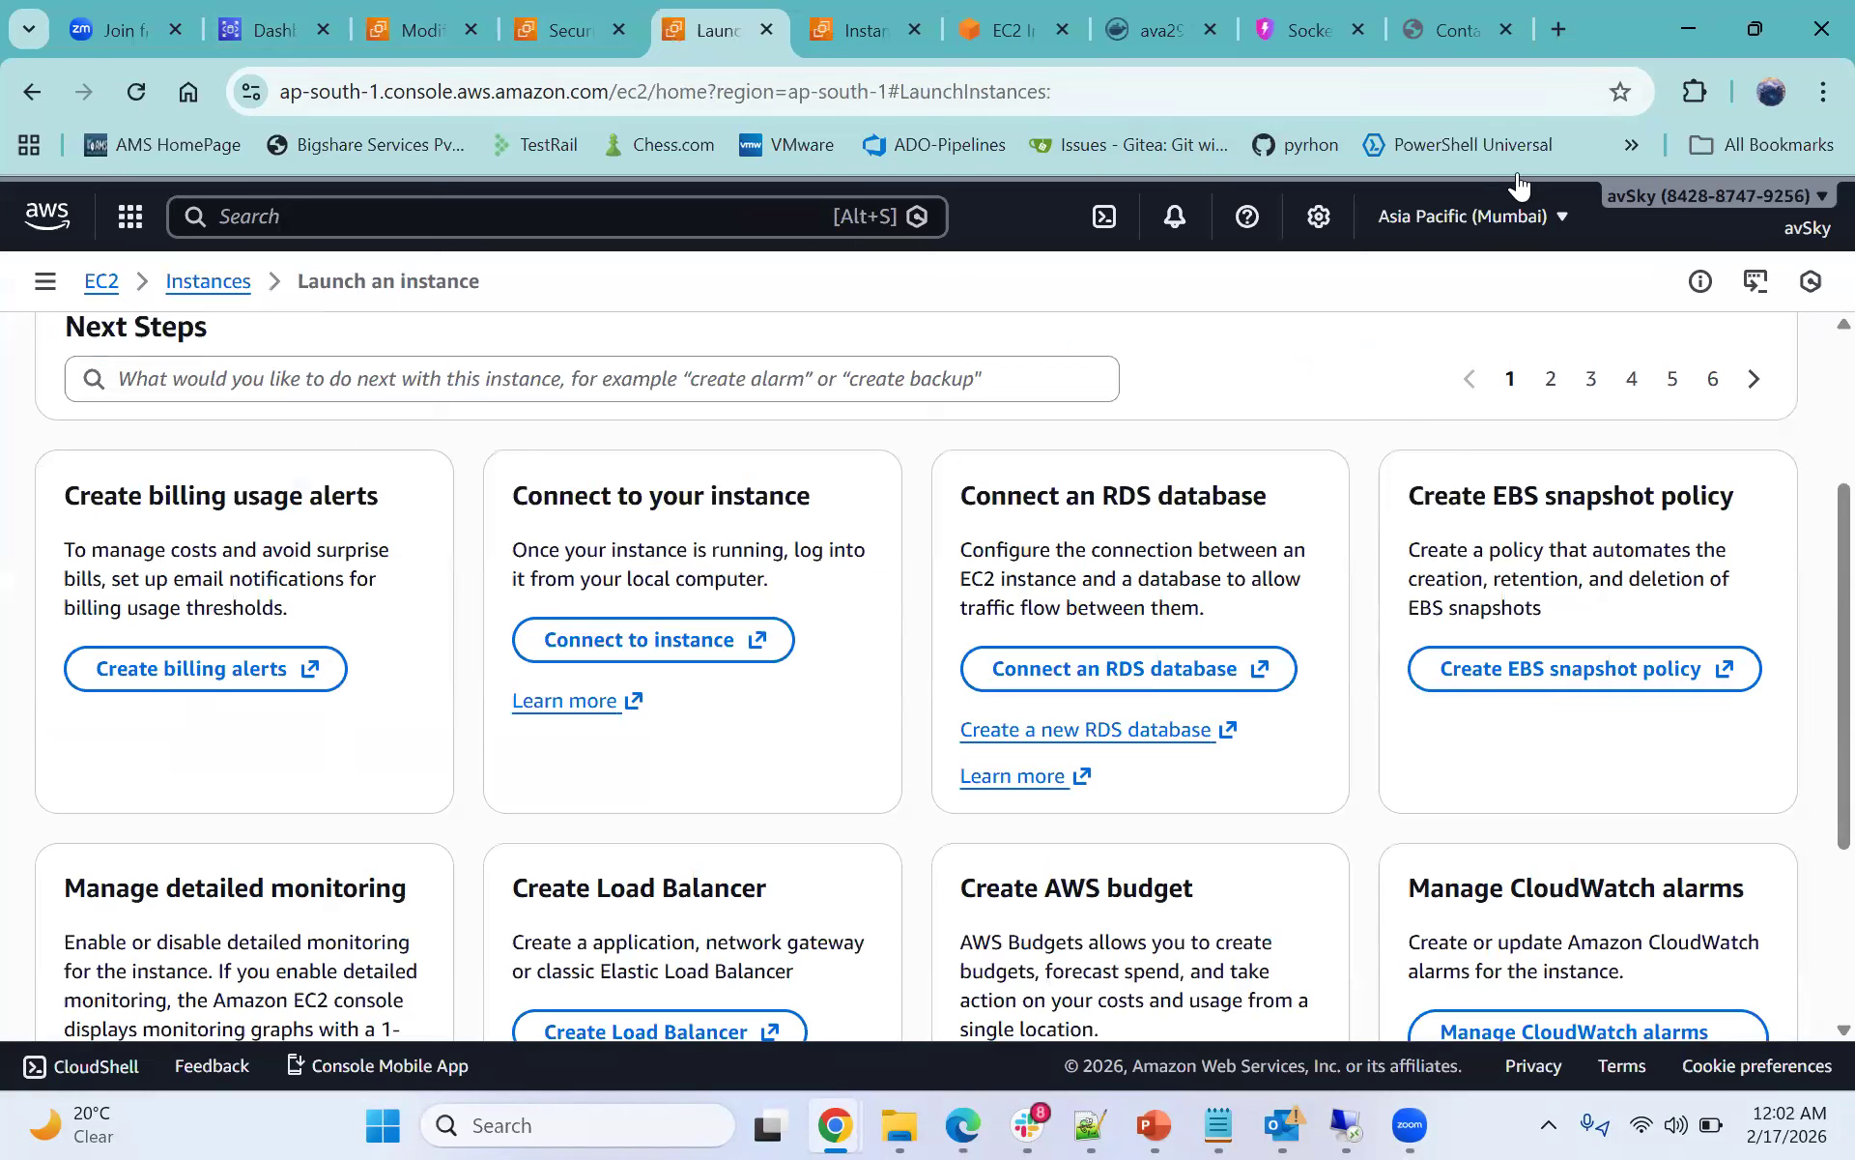